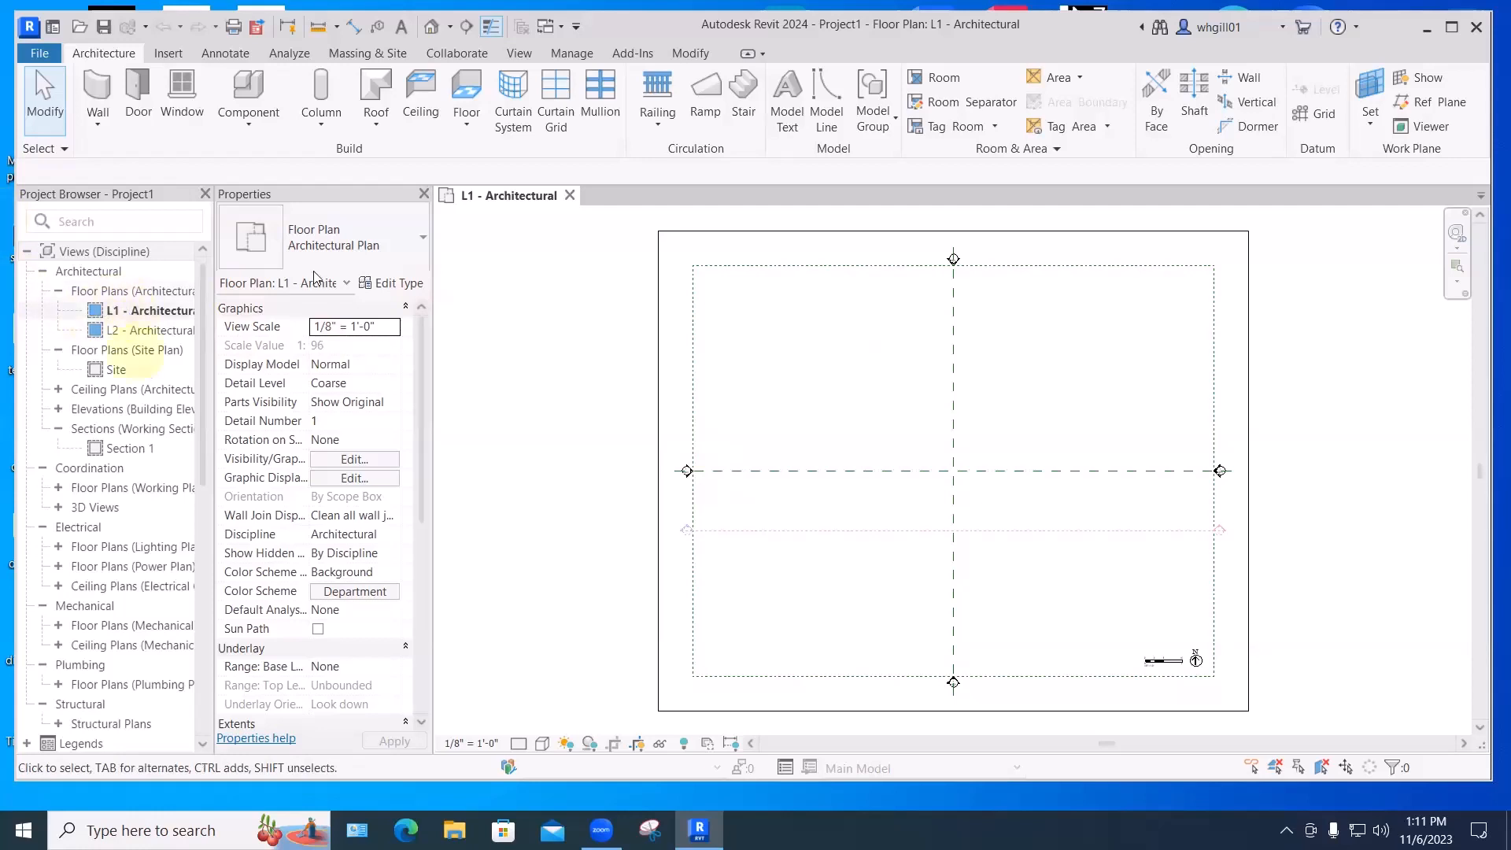
# - Draw a roughly 44' by 48' rectangular footprint roof on L2, sloped 9"/12" on every edge
pyautogui.click(376, 126)
pyautogui.click(417, 158)
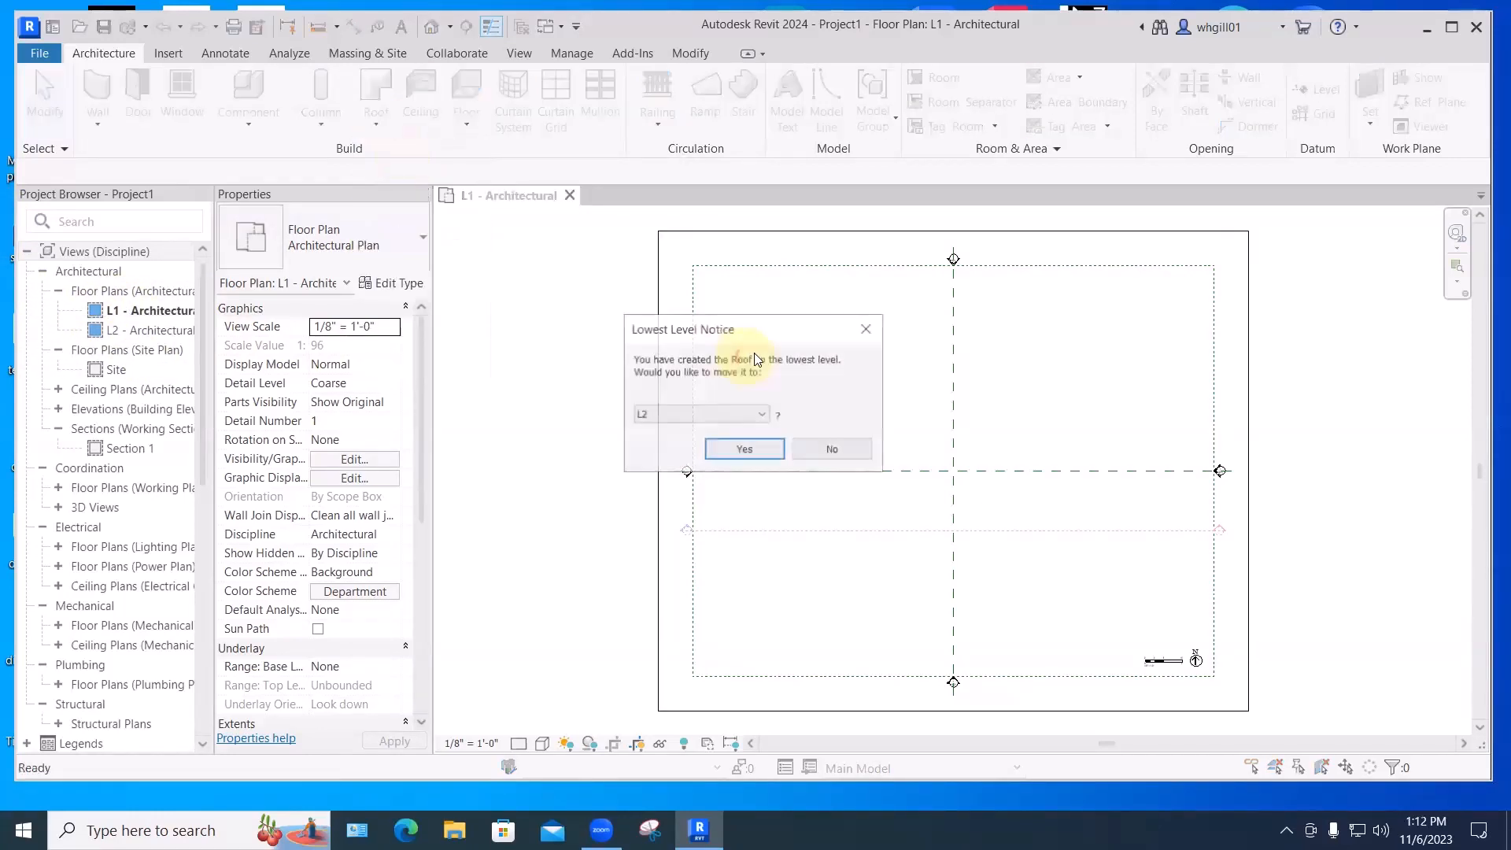
pyautogui.click(744, 453)
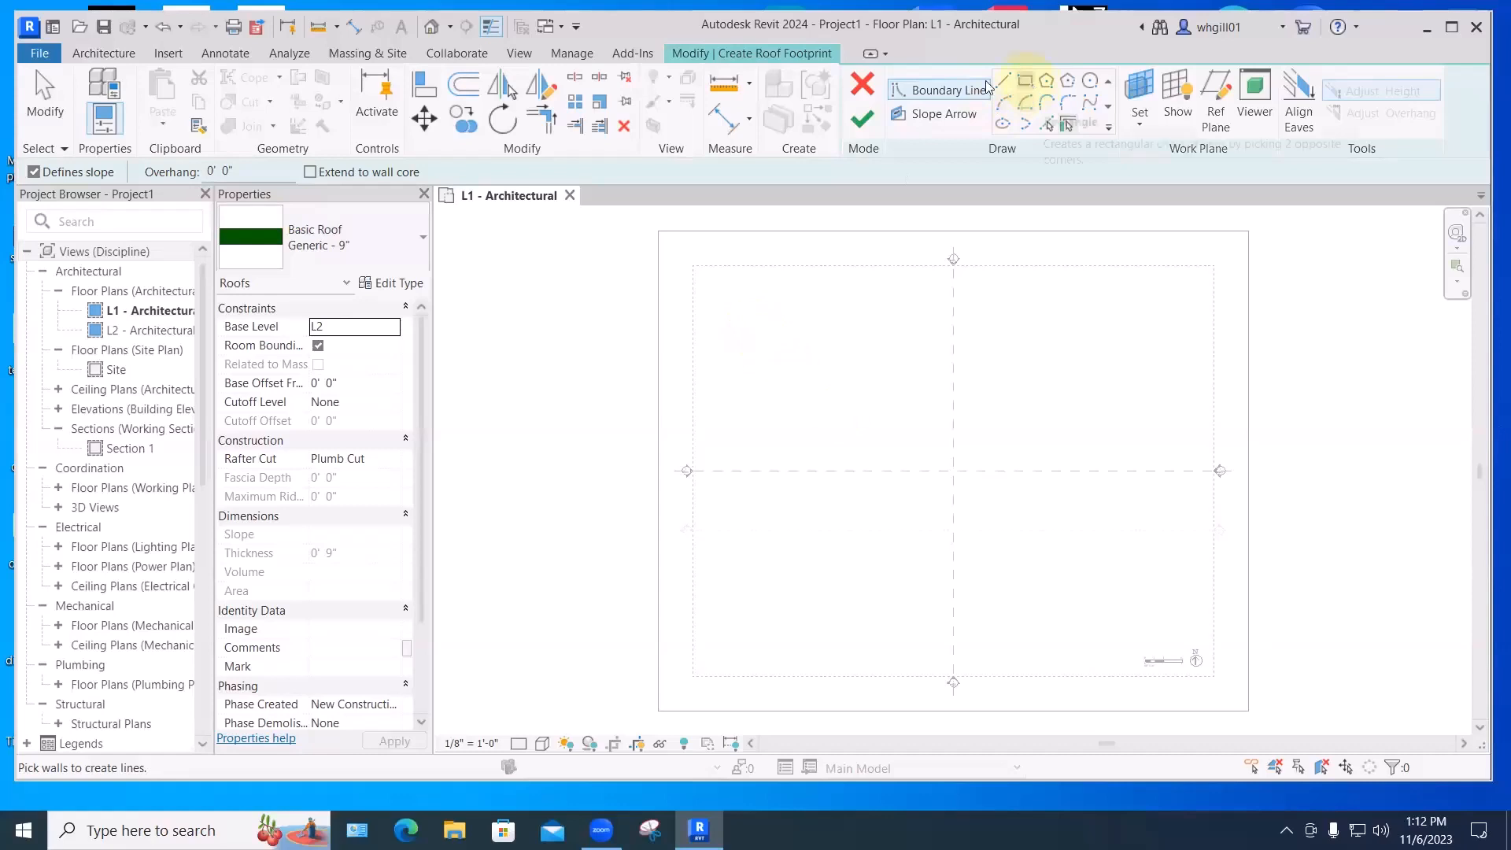
pyautogui.click(1026, 81)
pyautogui.click(766, 391)
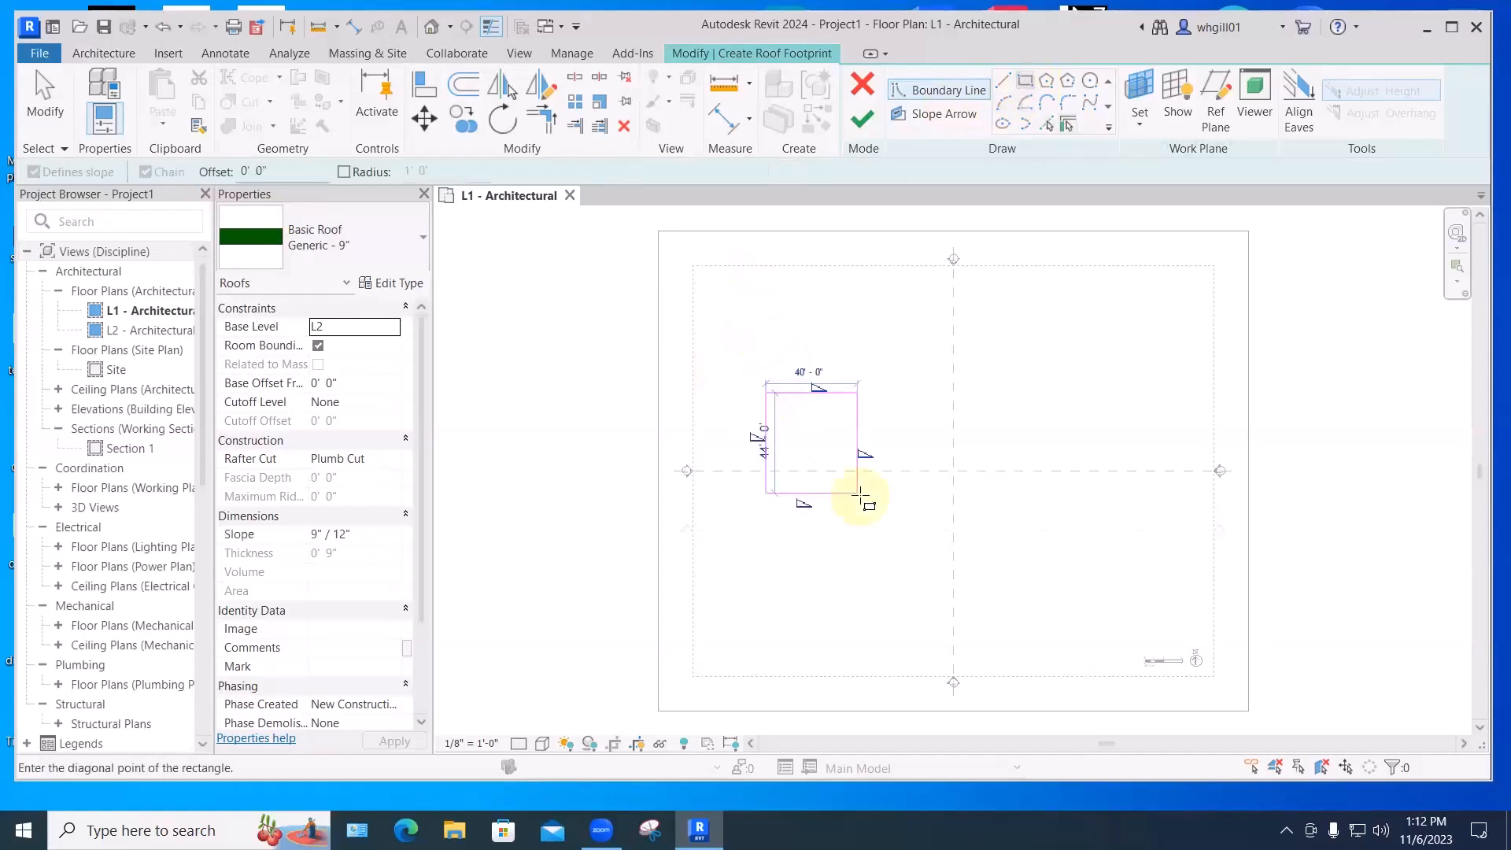
pyautogui.click(865, 501)
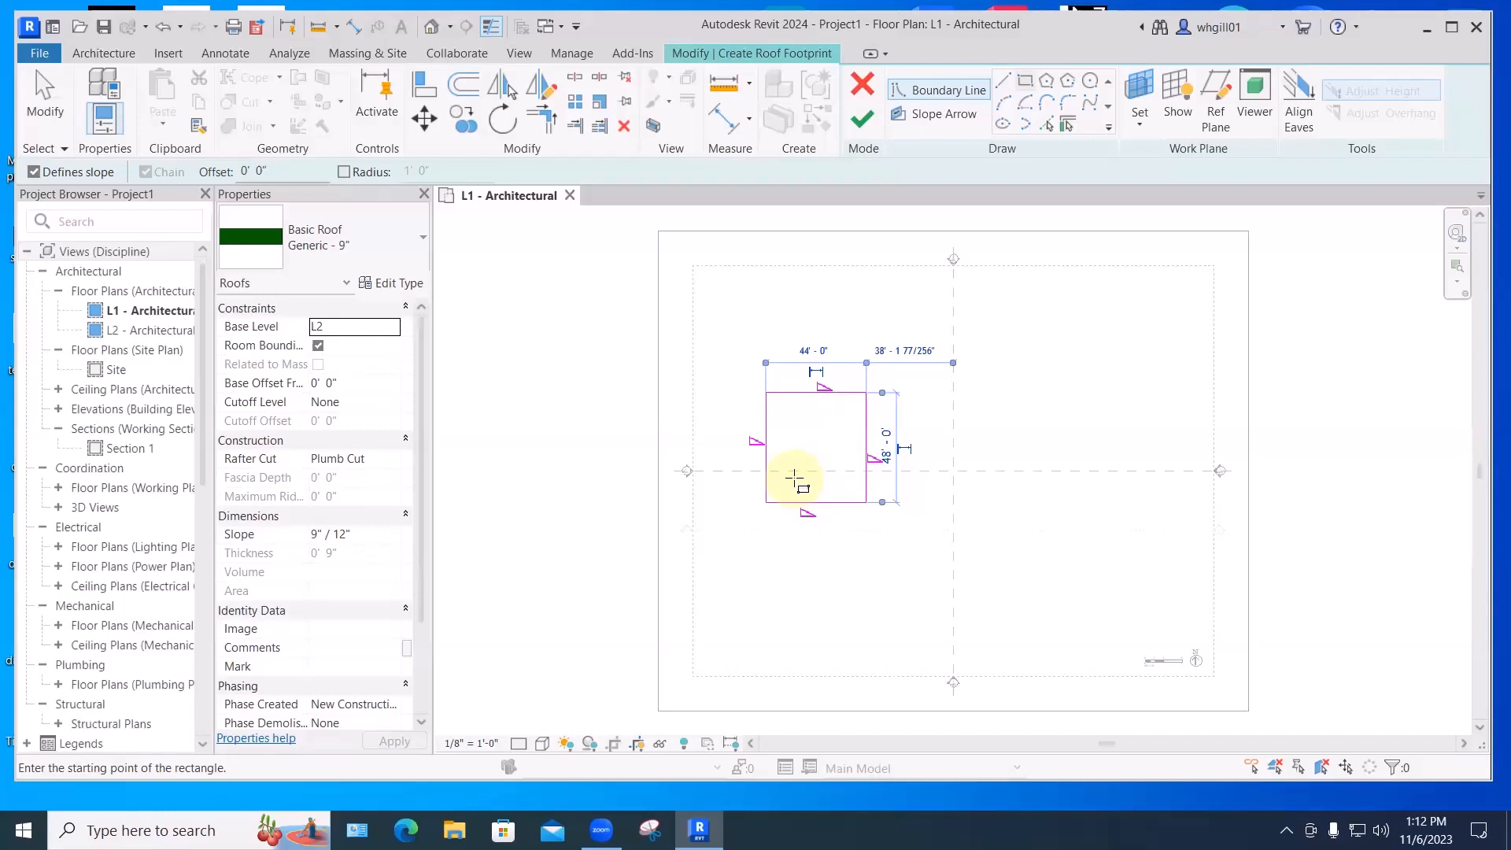
pyautogui.click(861, 119)
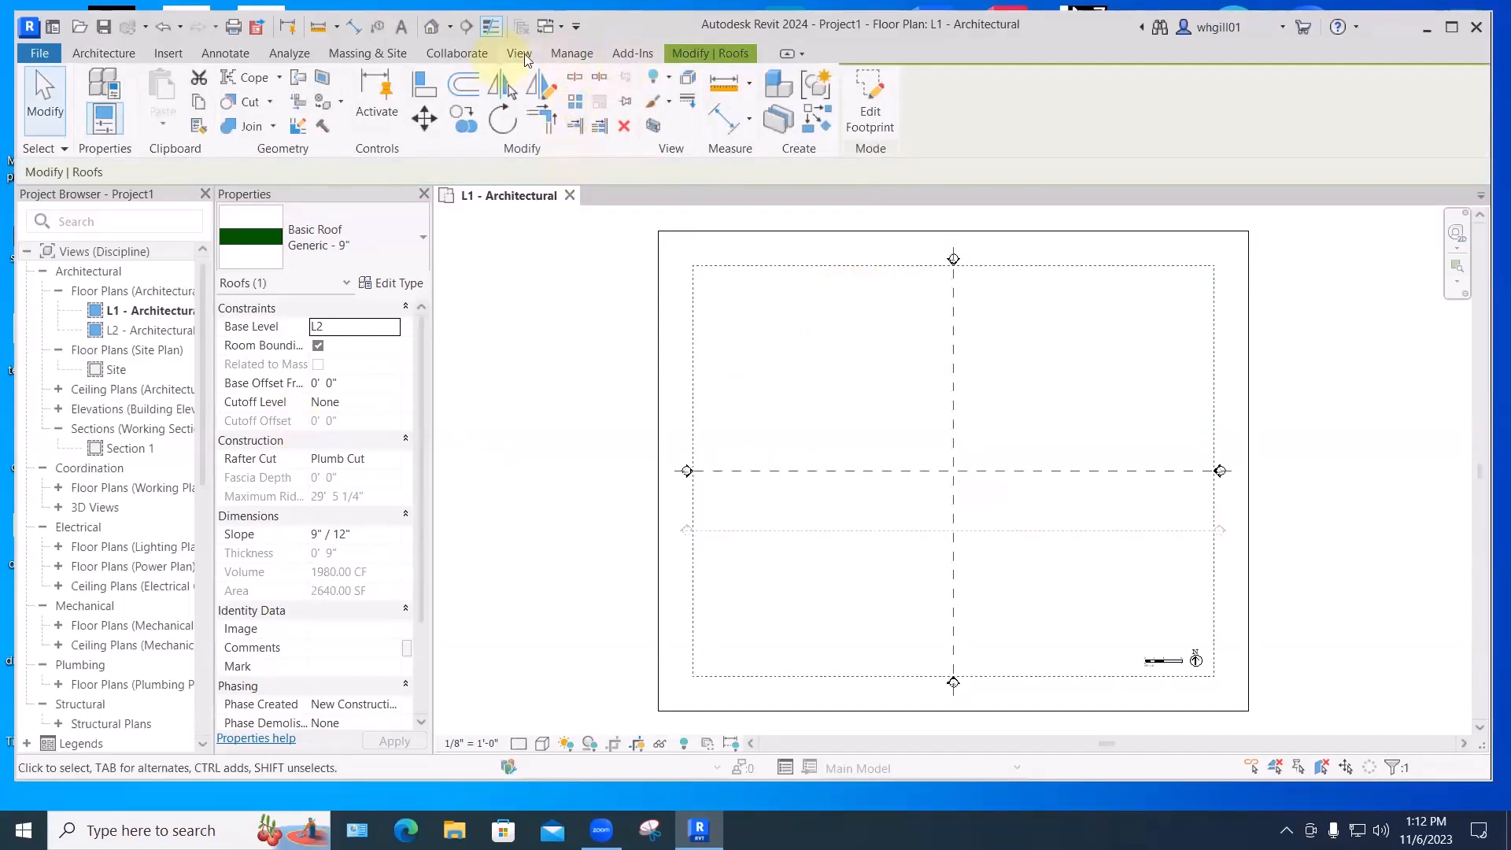
# - Open the default {3D} view and zoom in on the new hip roof
pyautogui.click(520, 55)
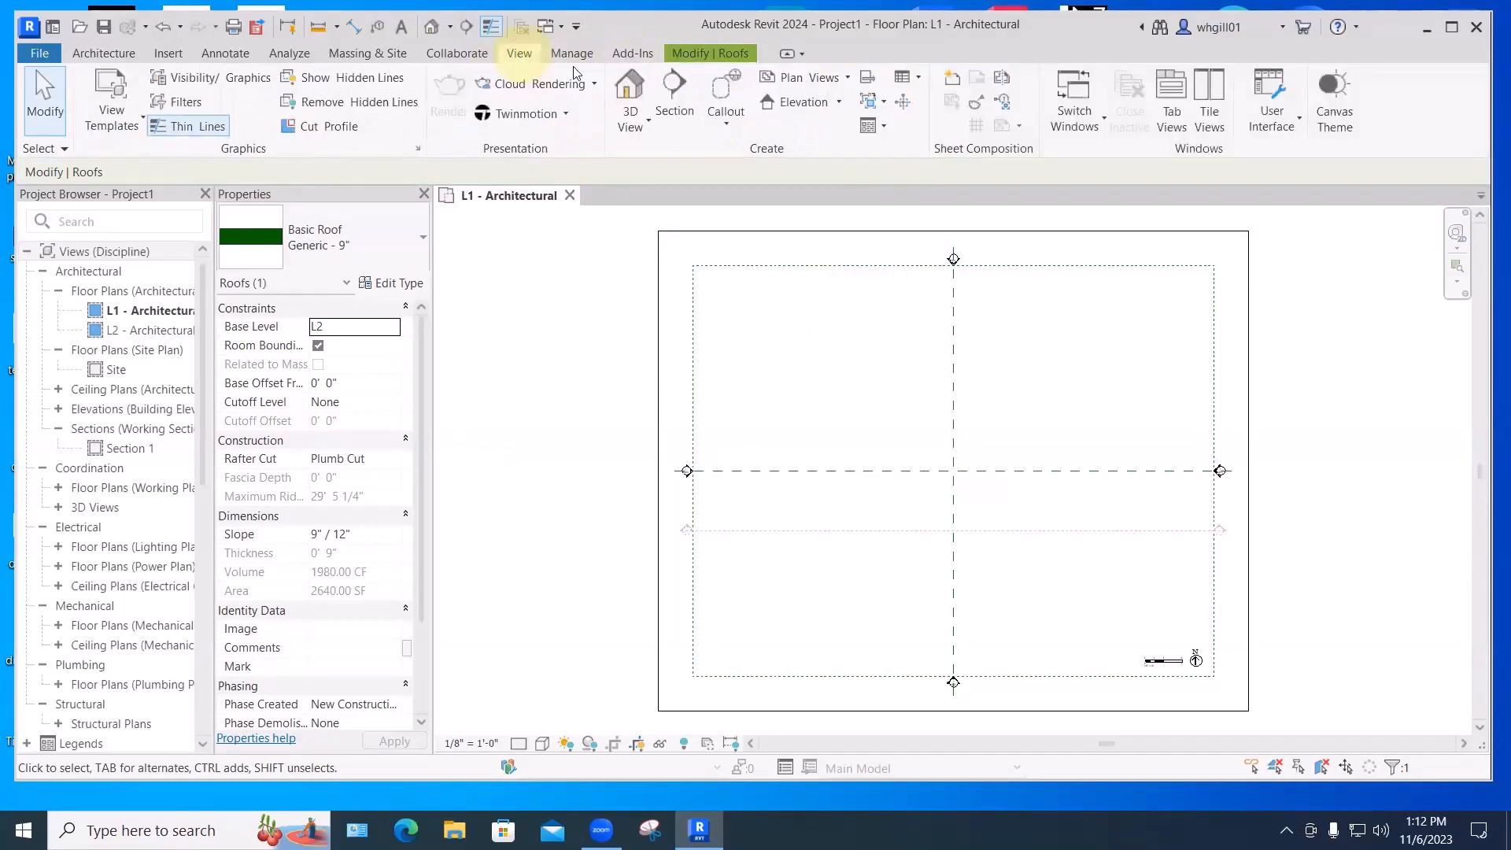
pyautogui.click(623, 93)
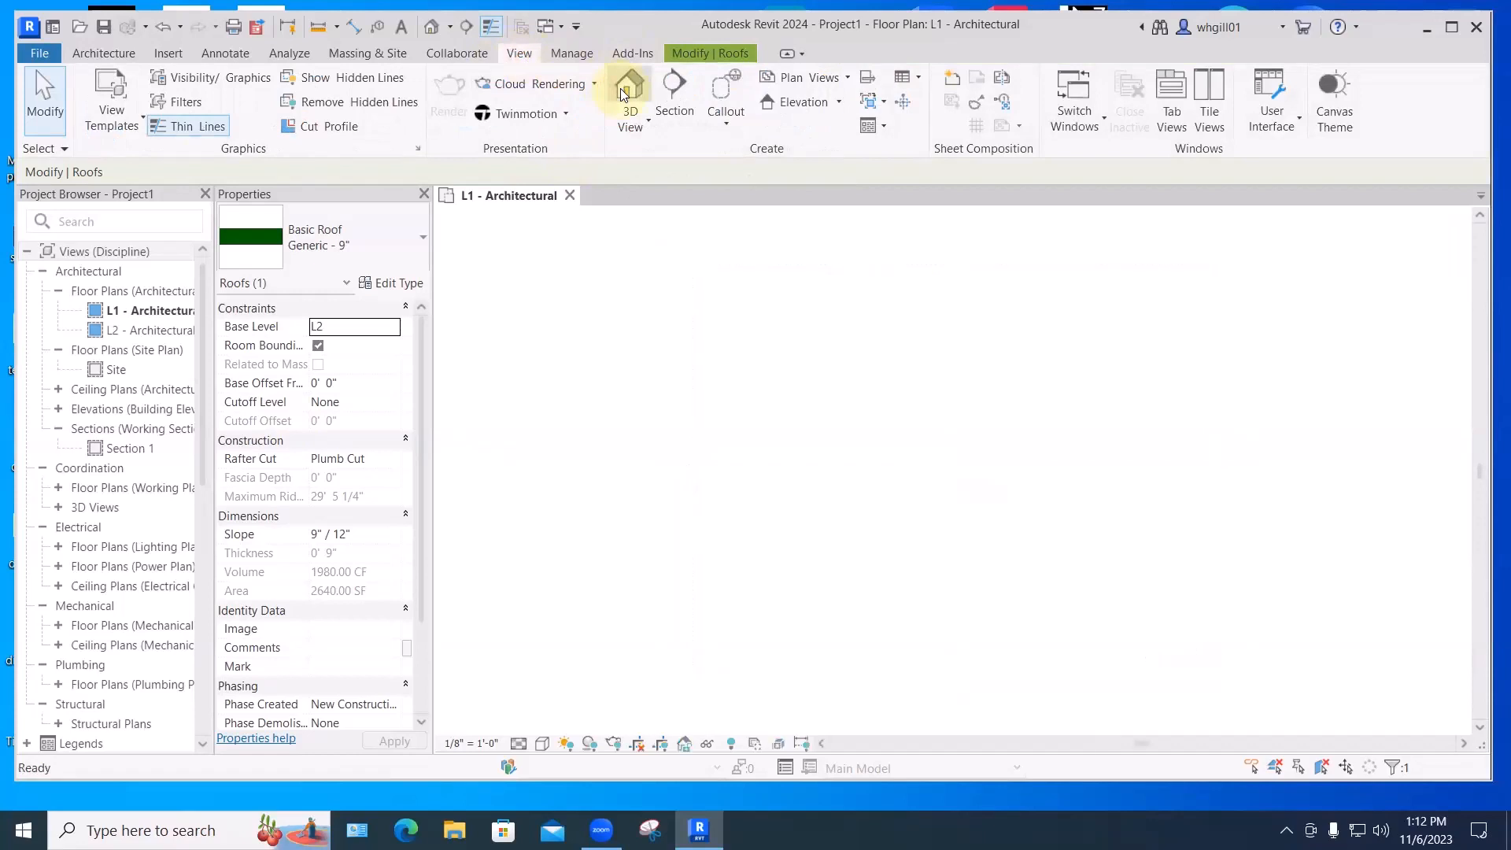
pyautogui.scroll(2, 916, 485)
pyautogui.moveTo(917, 486); pyautogui.dragTo(927, 517, button='middle')
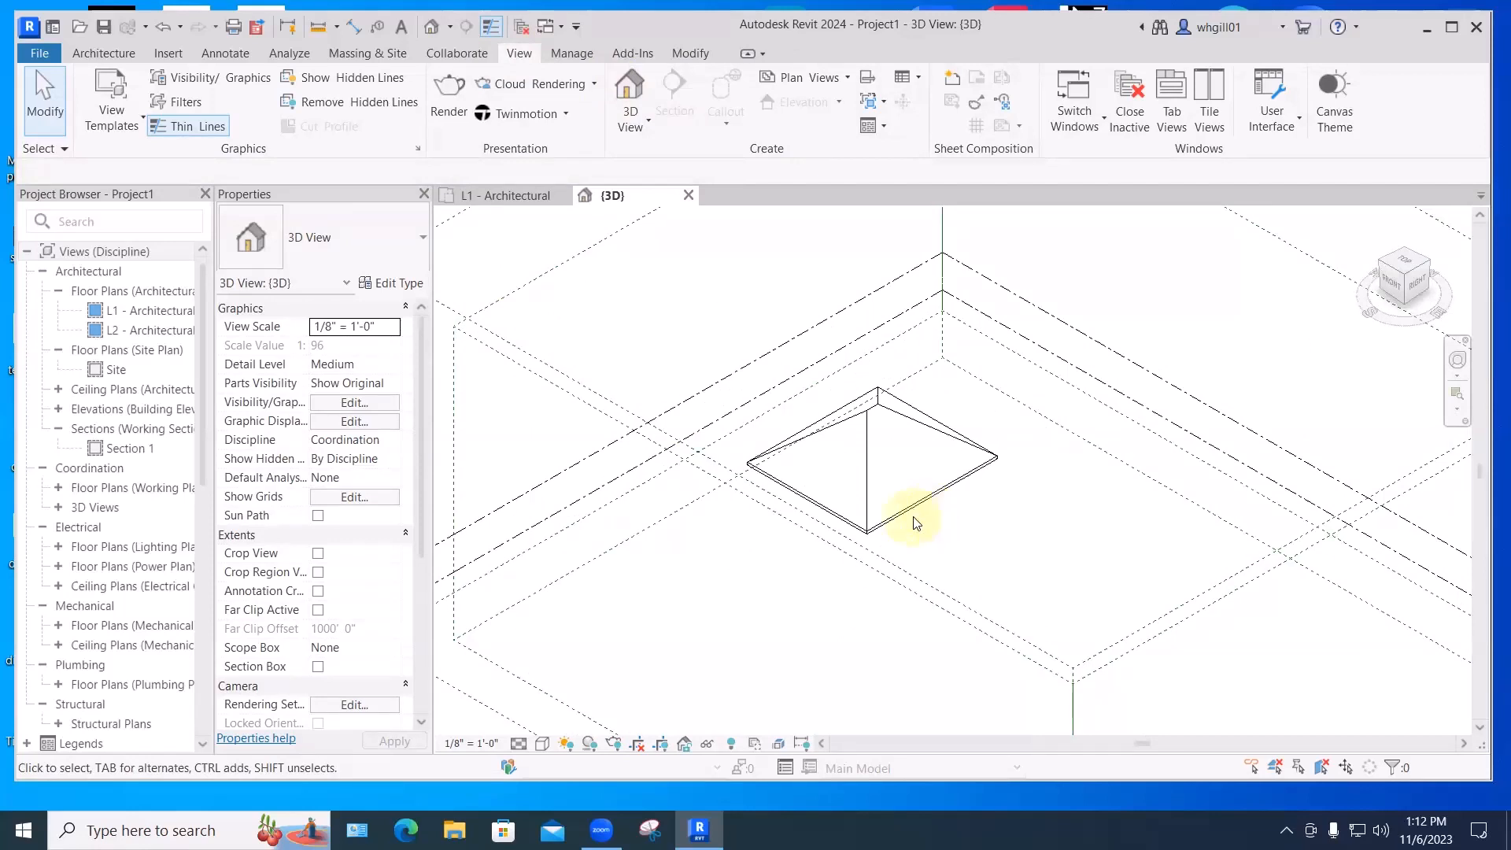
# - Clear Defines Roof Slope on all four footprint lines, making the roof a flat 2112 SF slab
pyautogui.click(906, 516)
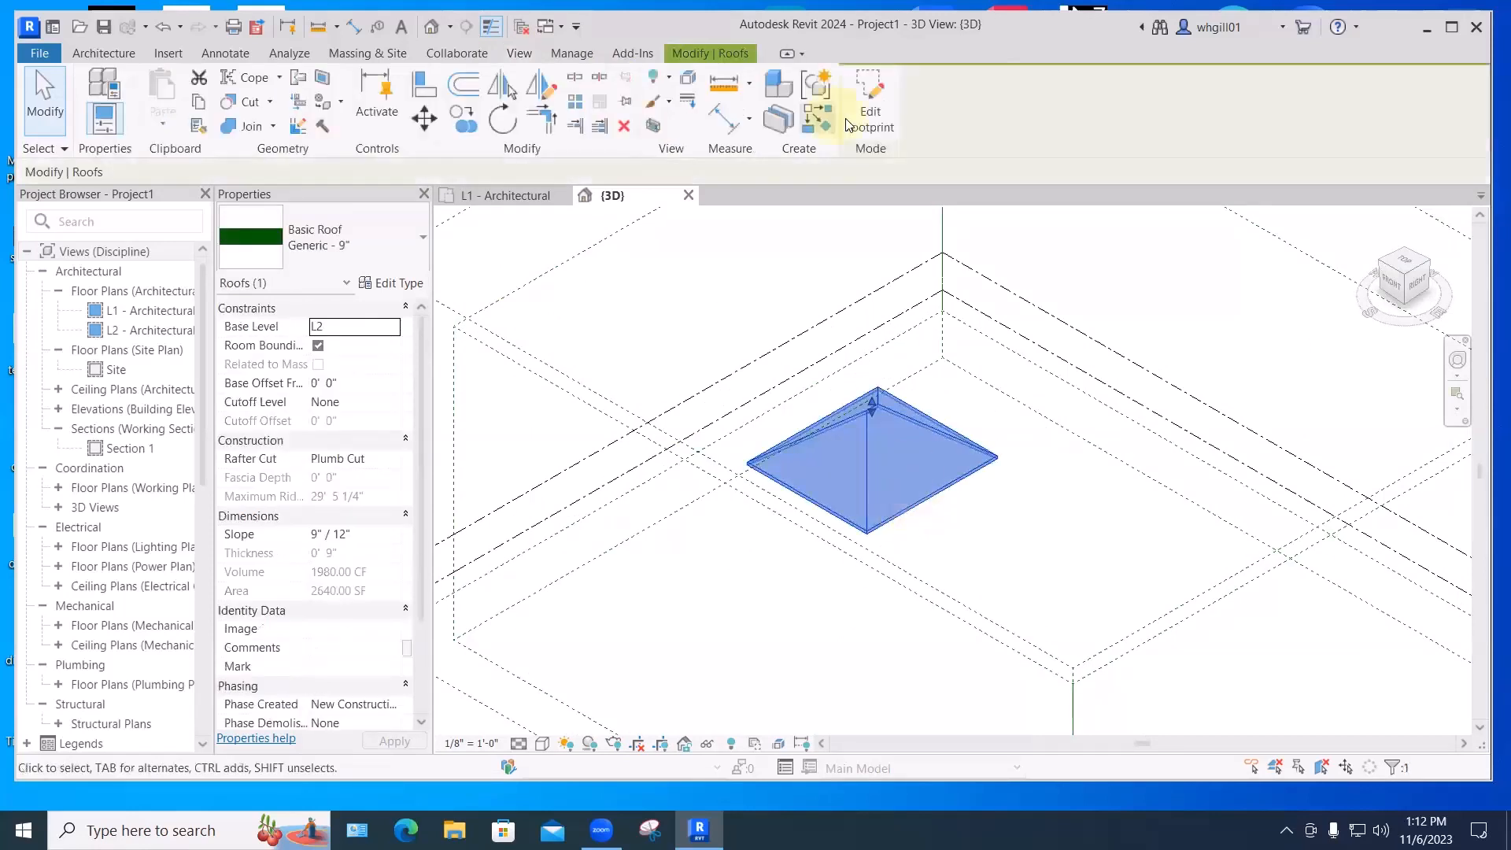
pyautogui.click(870, 122)
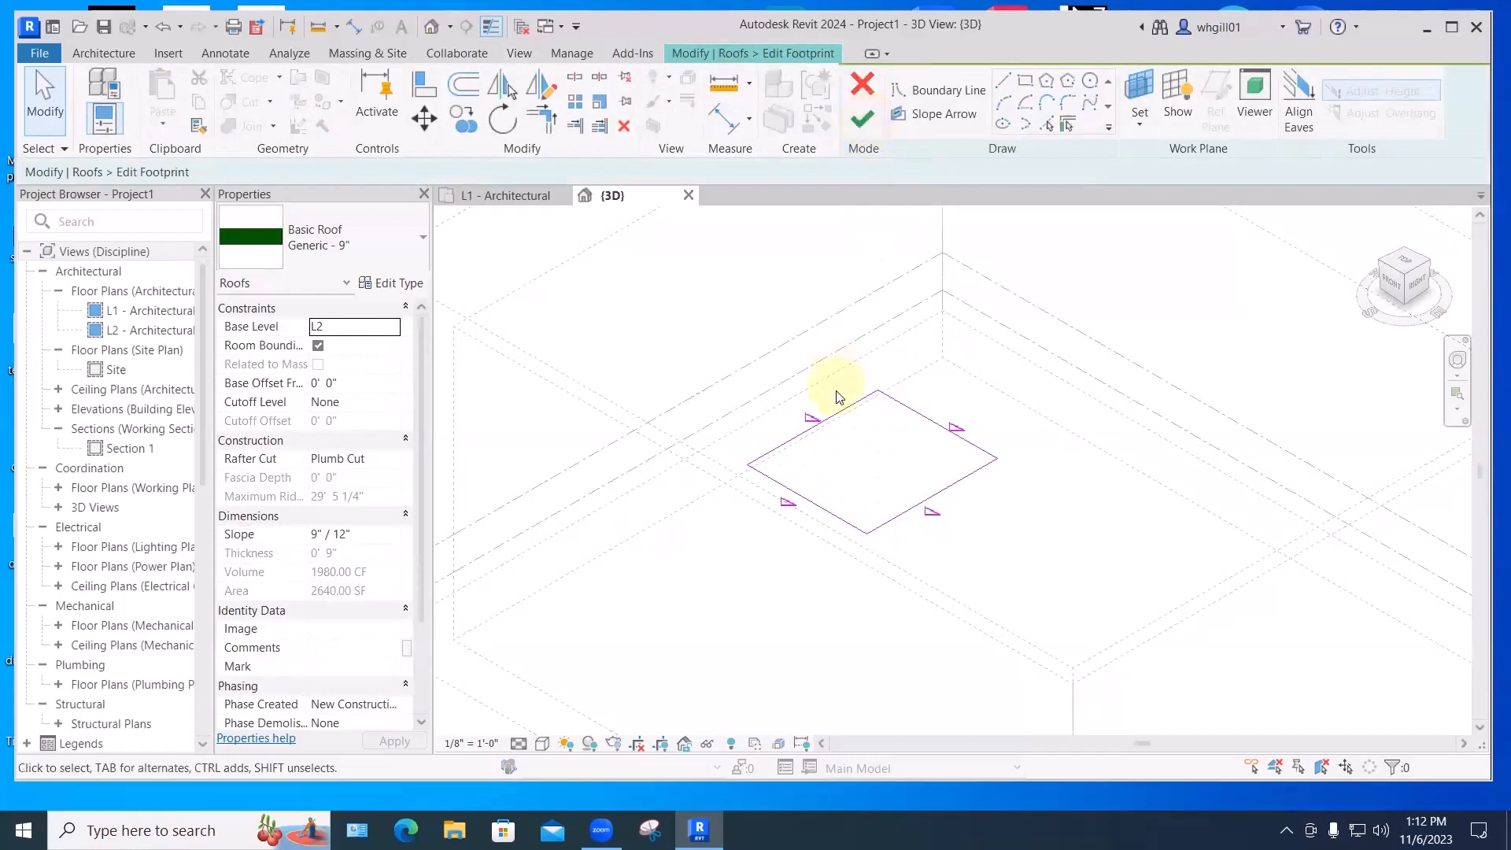
pyautogui.moveTo(691, 365); pyautogui.dragTo(1036, 588)
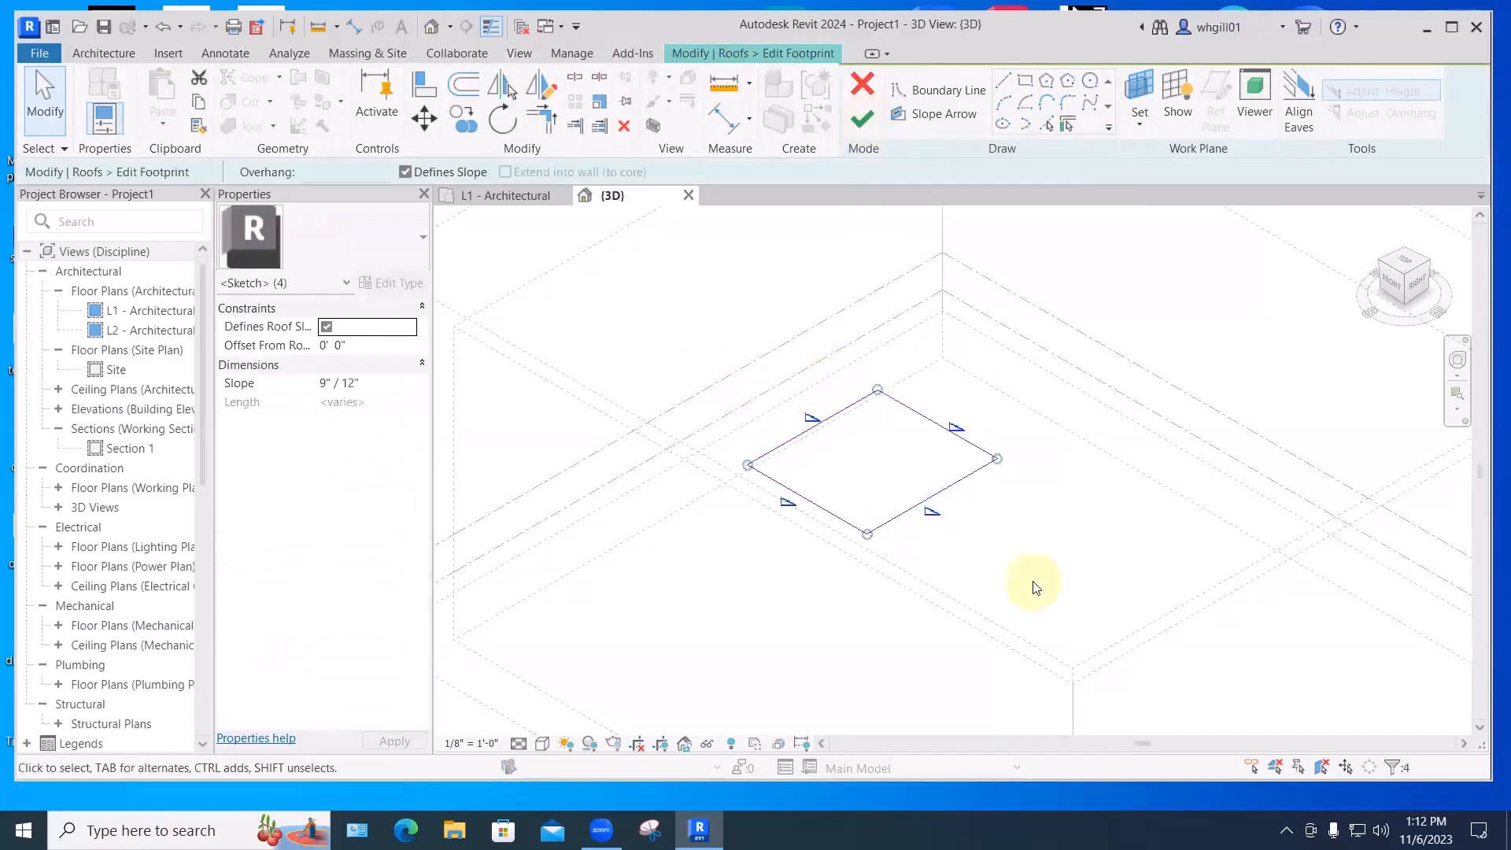
pyautogui.click(325, 329)
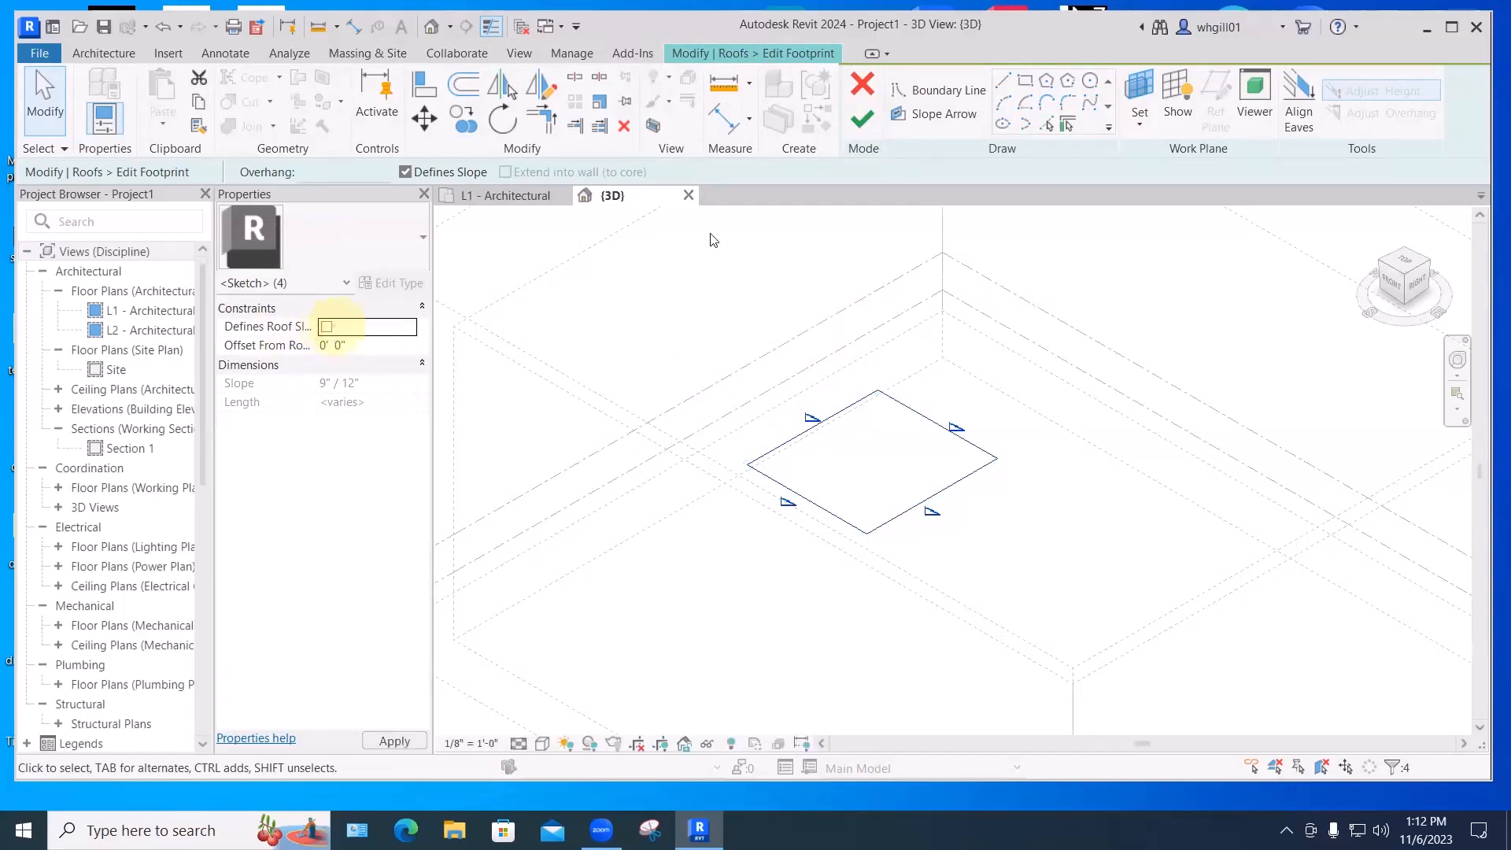
pyautogui.click(862, 122)
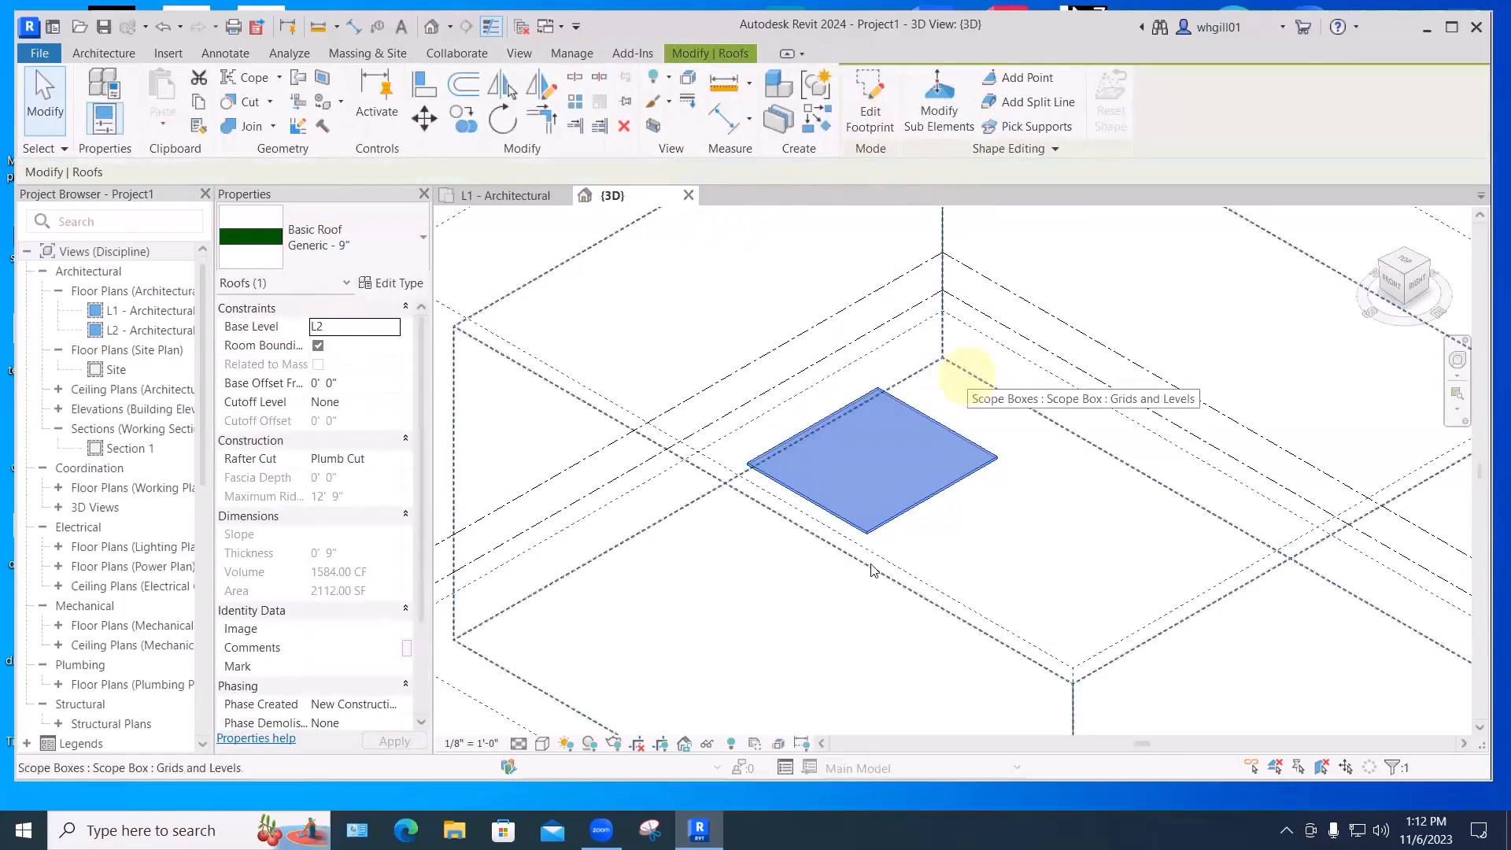
# - Reopen the roof footprint and draw a slope arrow from the bottom corner to the top corner
pyautogui.click(870, 118)
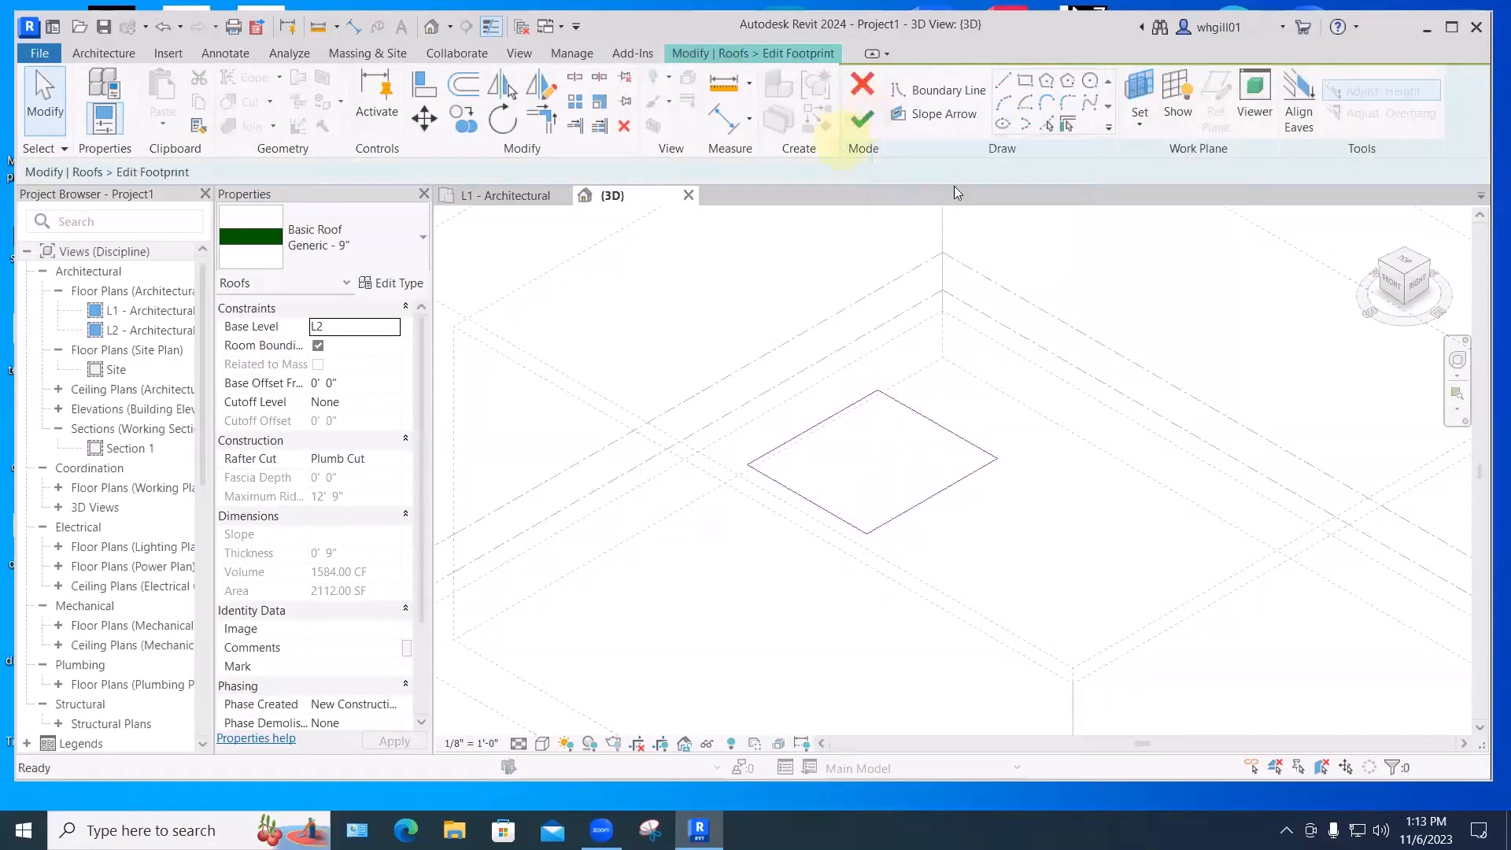
pyautogui.click(936, 115)
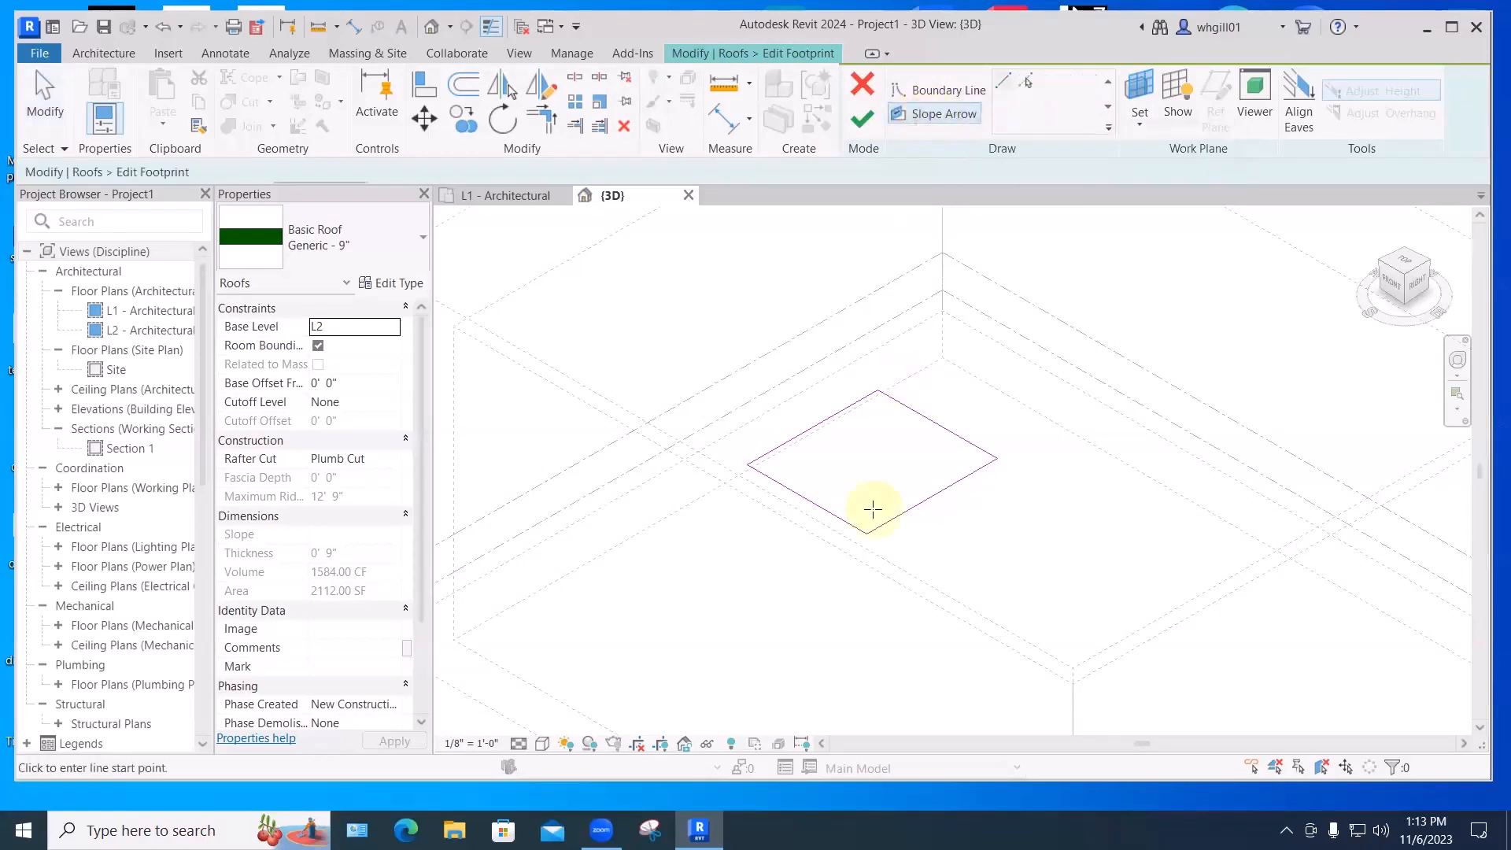
pyautogui.click(866, 534)
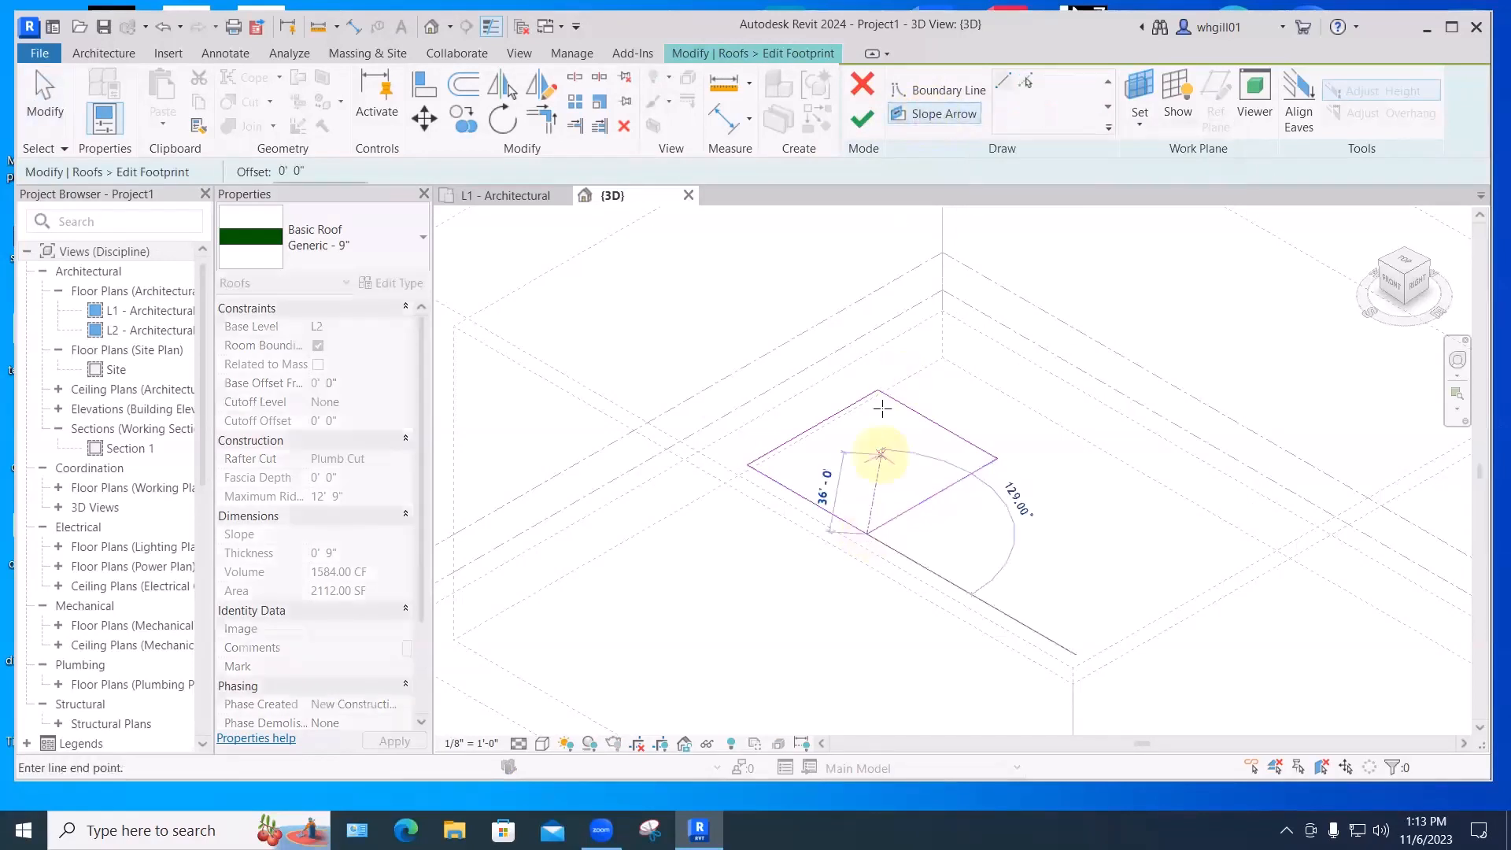
pyautogui.click(878, 390)
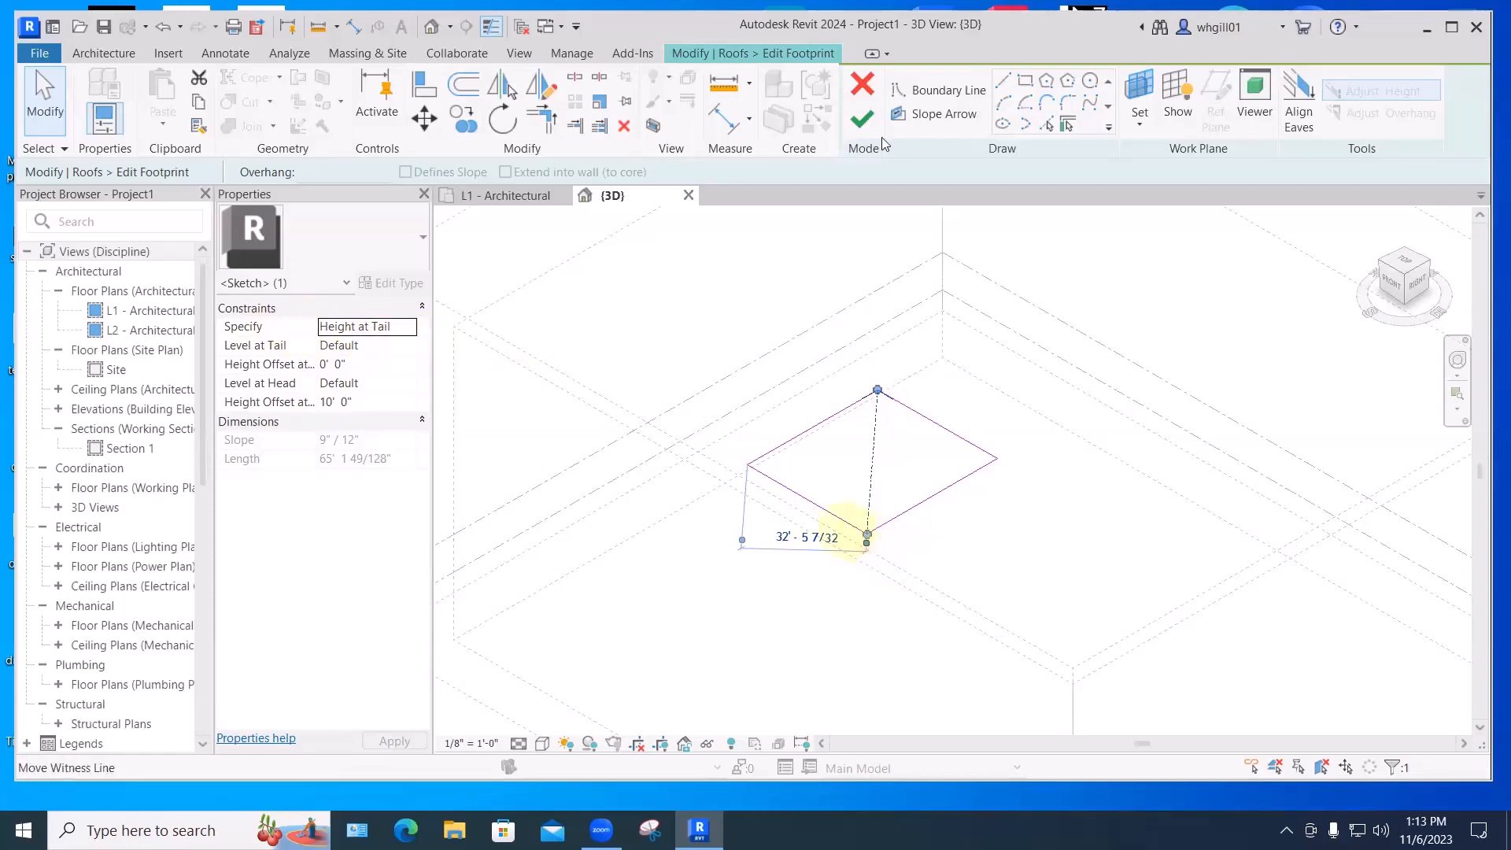
# - Keep the slope arrow specified by Height at Tail and set its tail level to L2
pyautogui.click(394, 325)
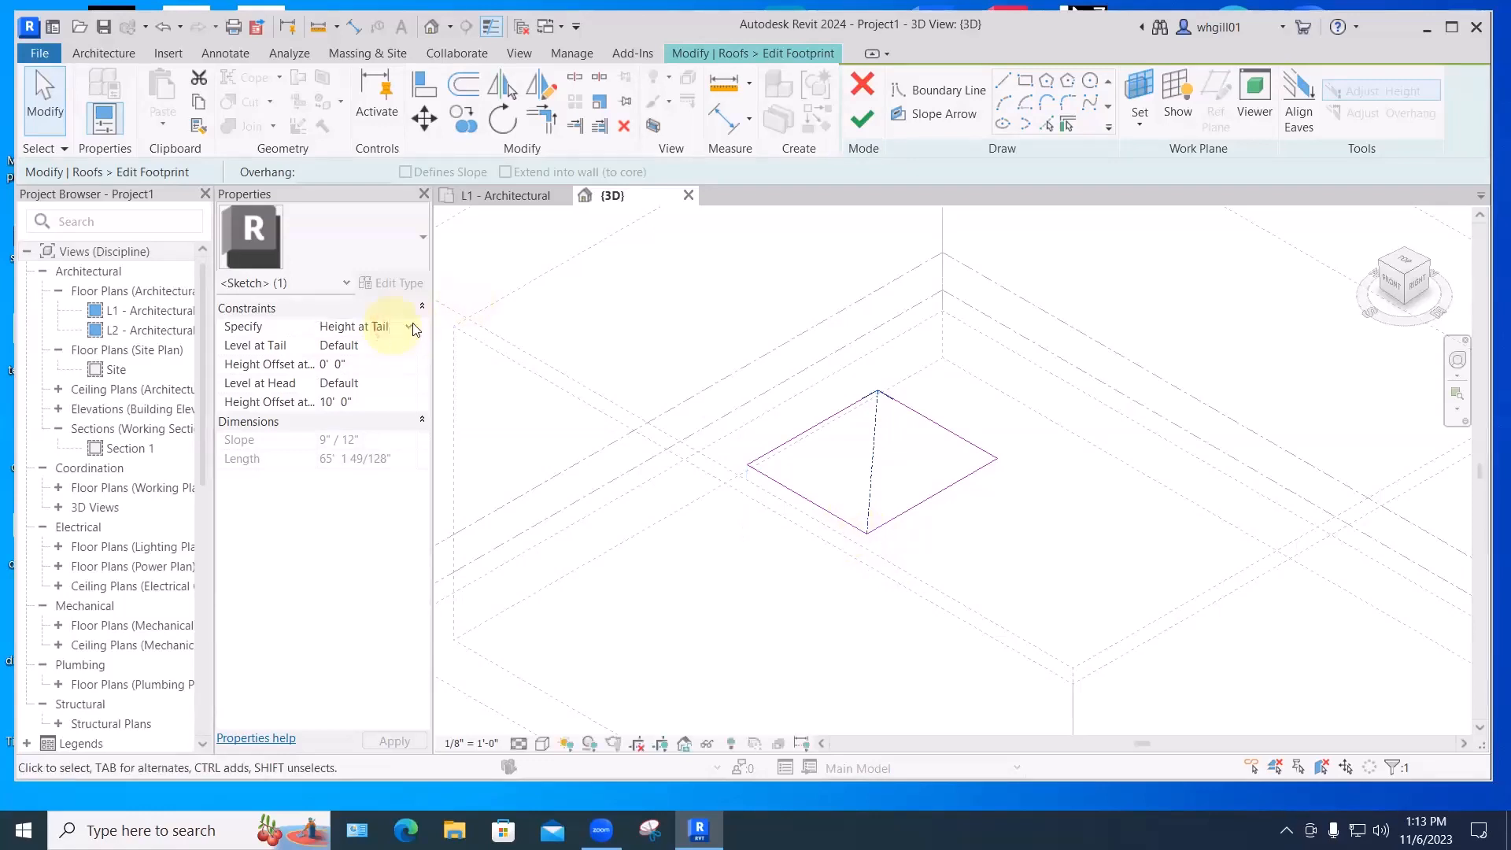
pyautogui.click(411, 326)
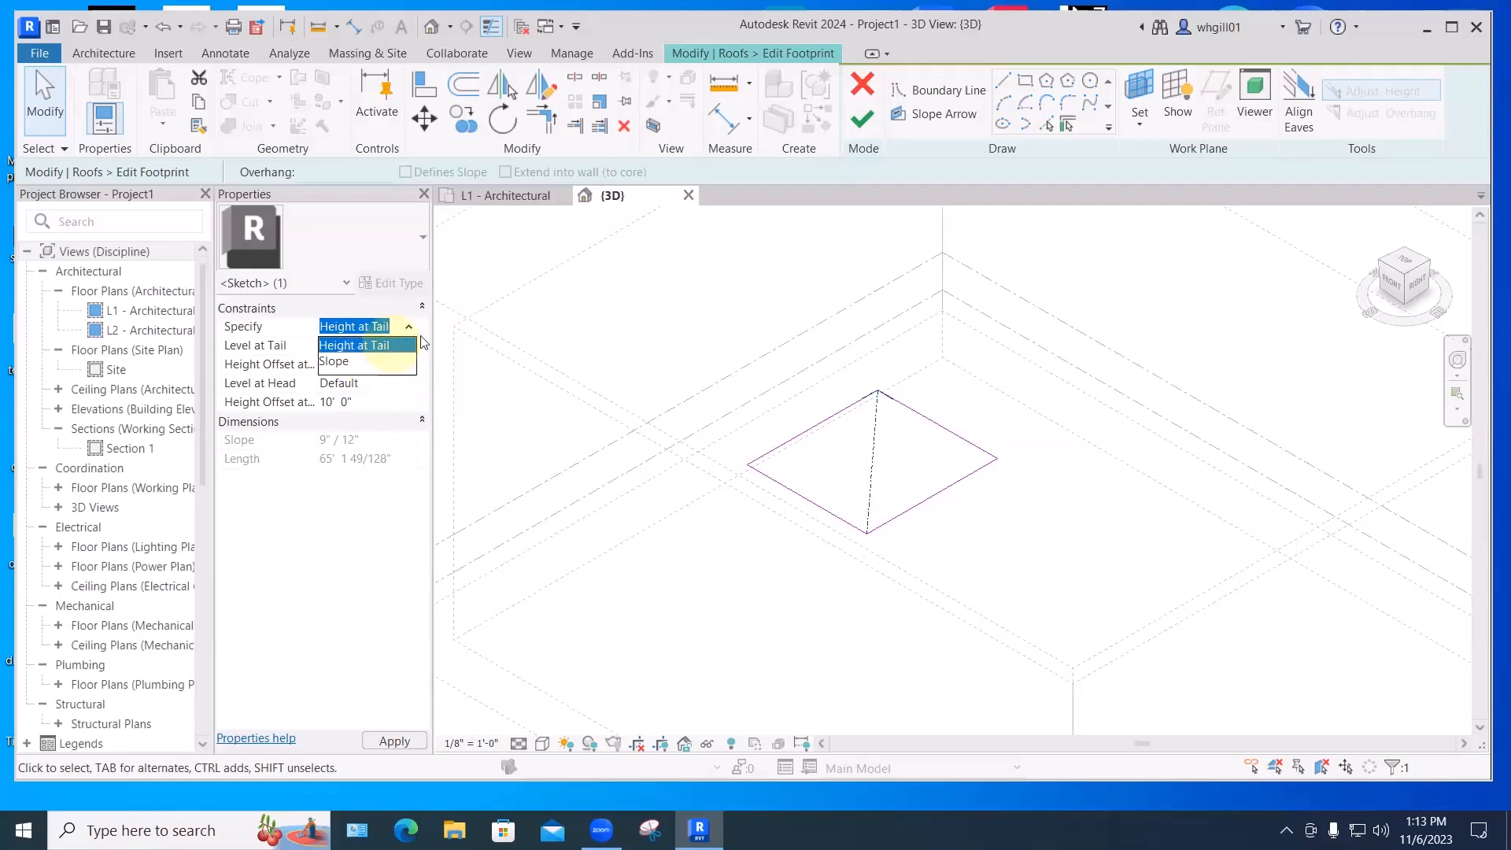
pyautogui.click(390, 345)
pyautogui.click(330, 364)
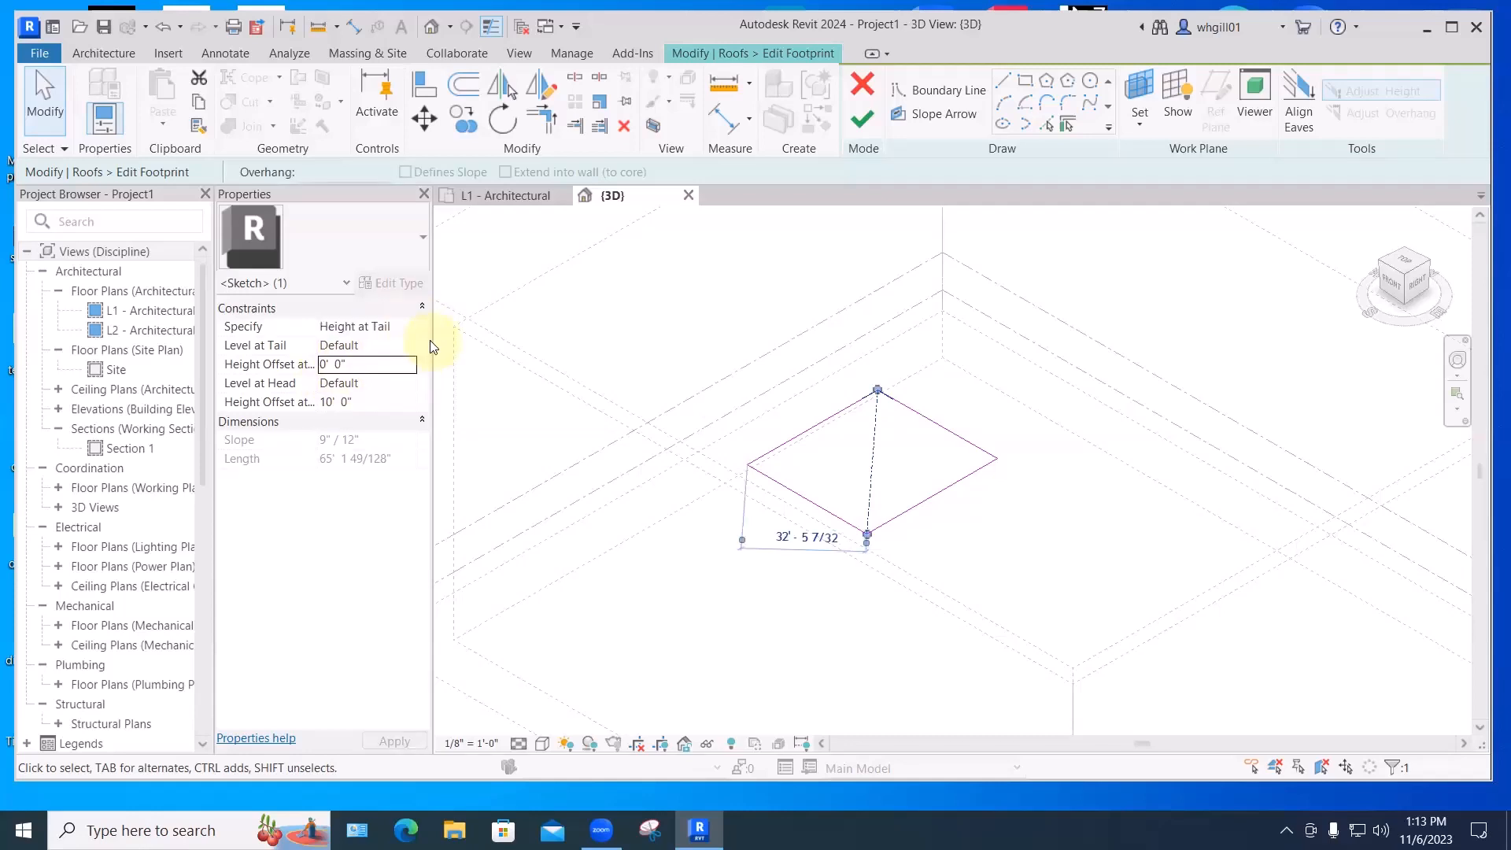
pyautogui.moveTo(433, 338); pyautogui.dragTo(543, 330)
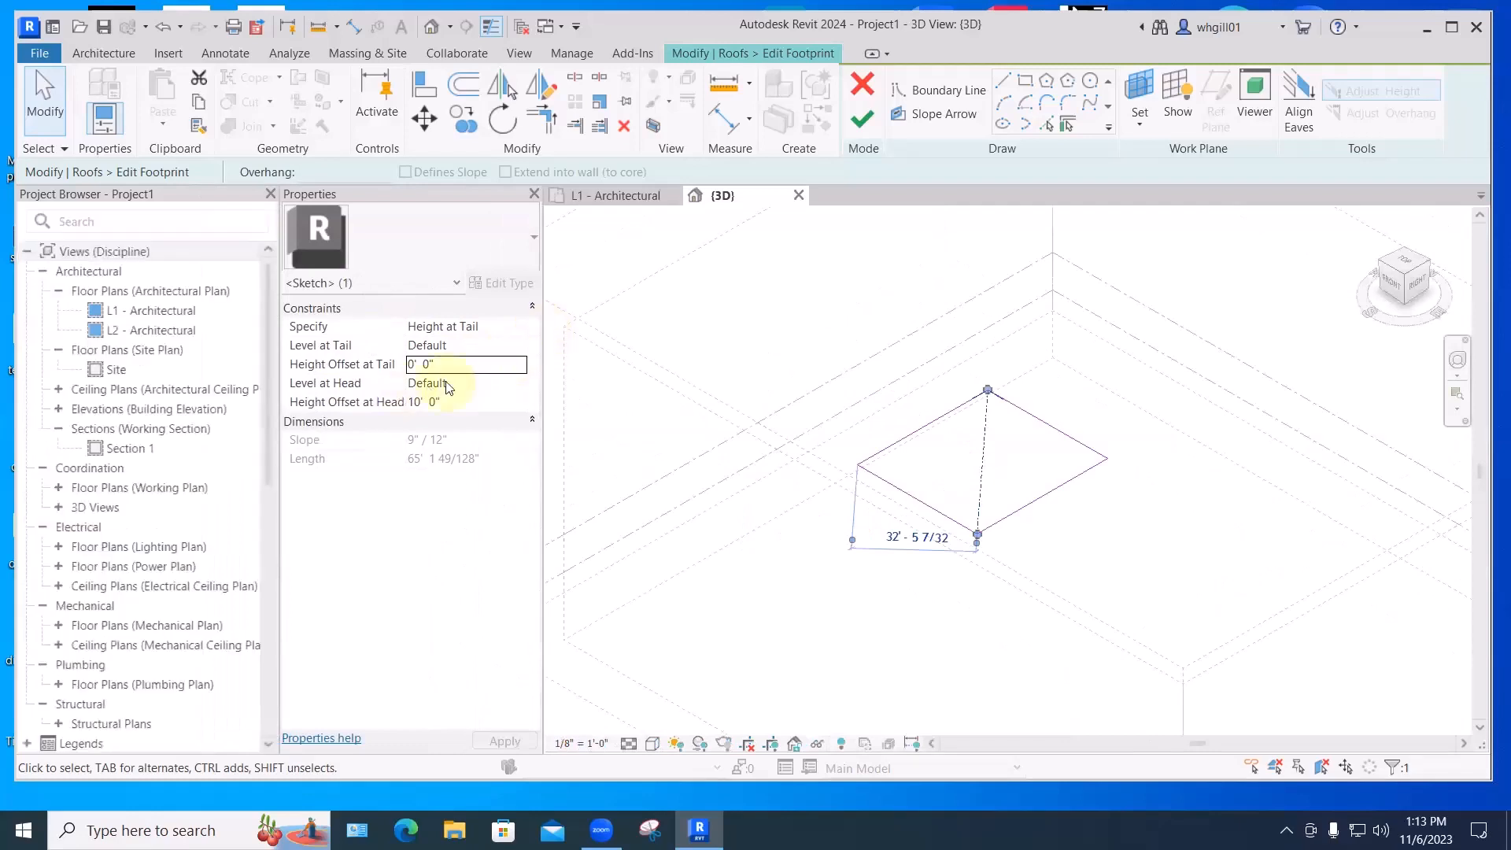
pyautogui.click(460, 347)
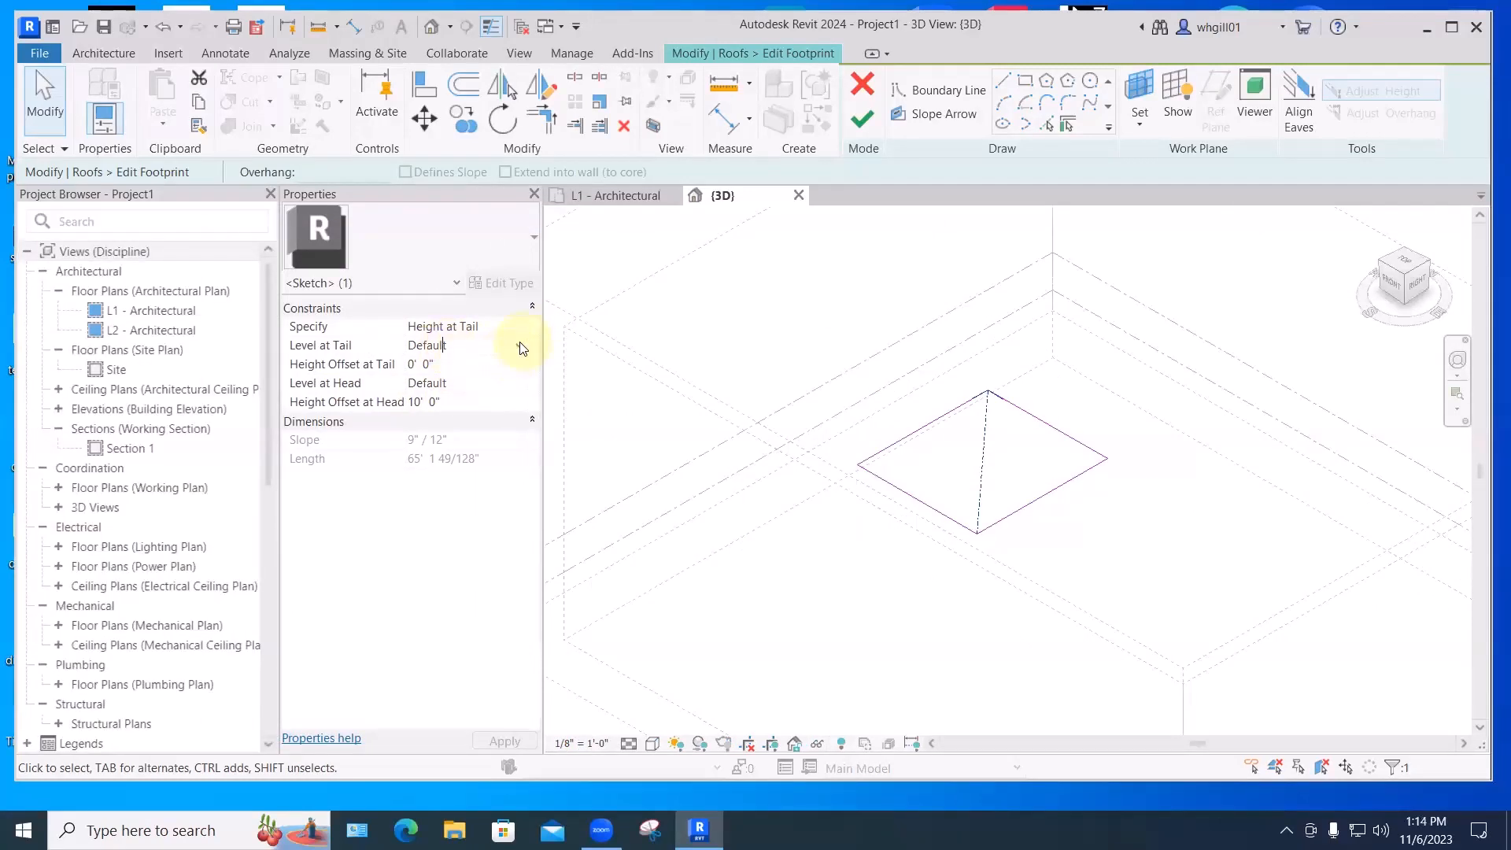
pyautogui.click(519, 345)
pyautogui.click(418, 397)
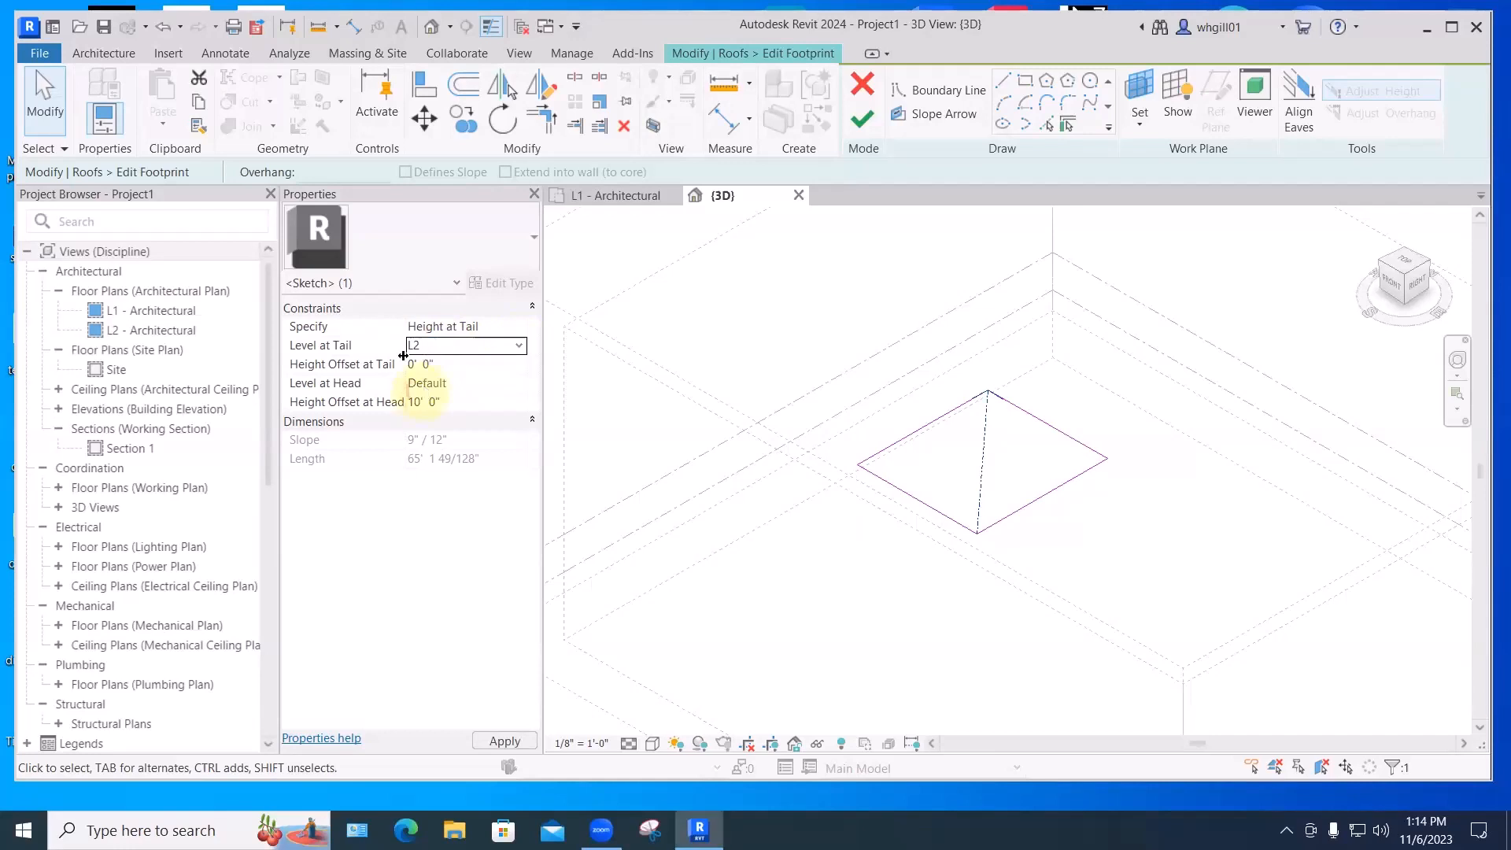
pyautogui.click(977, 530)
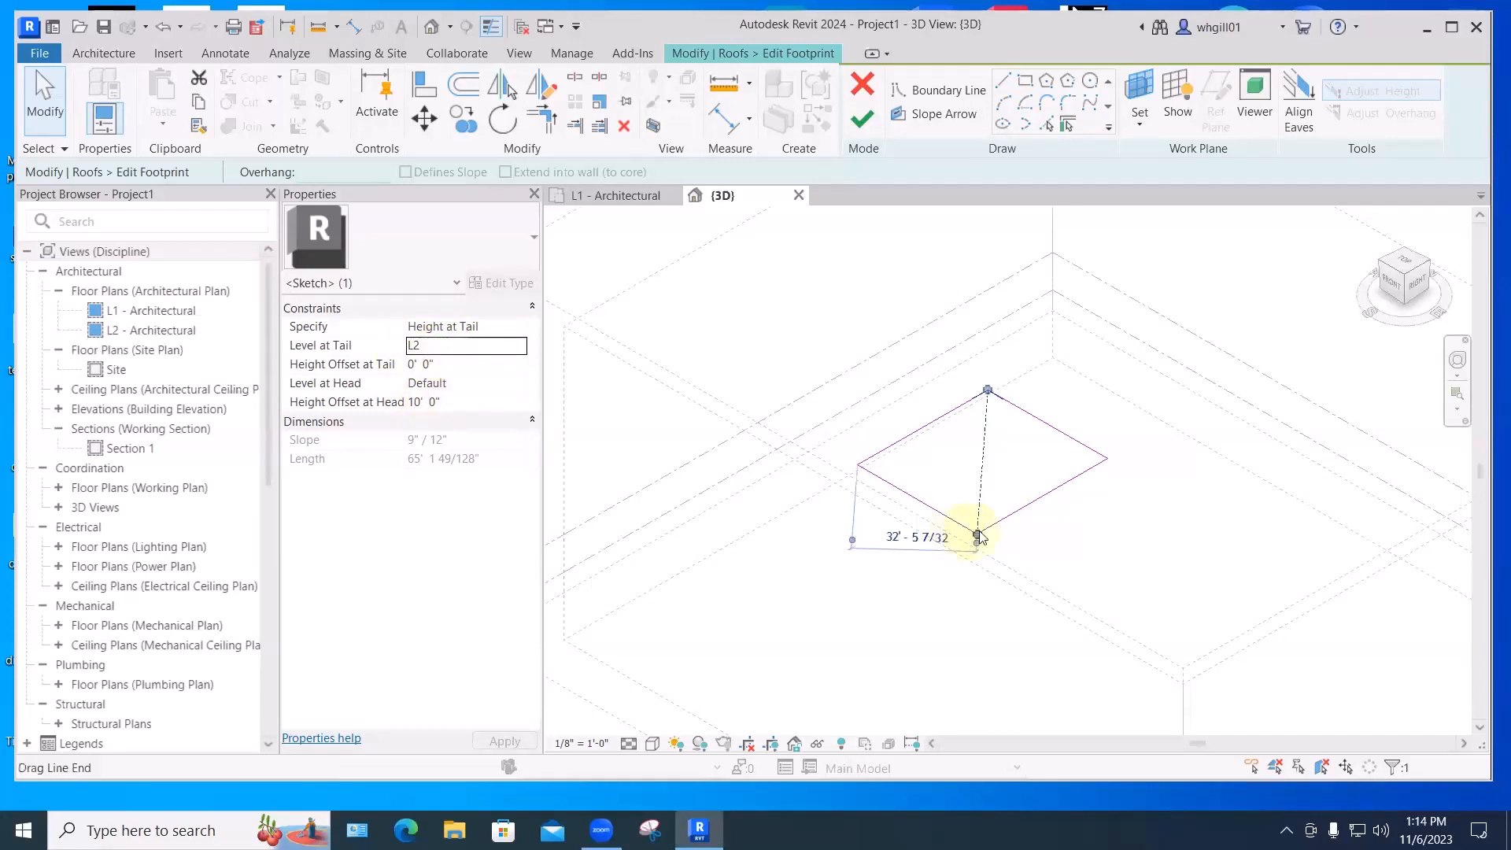
# - Set the arrow's head level to L2 with an 8' 0" head offset, then finish the roof
pyautogui.click(472, 386)
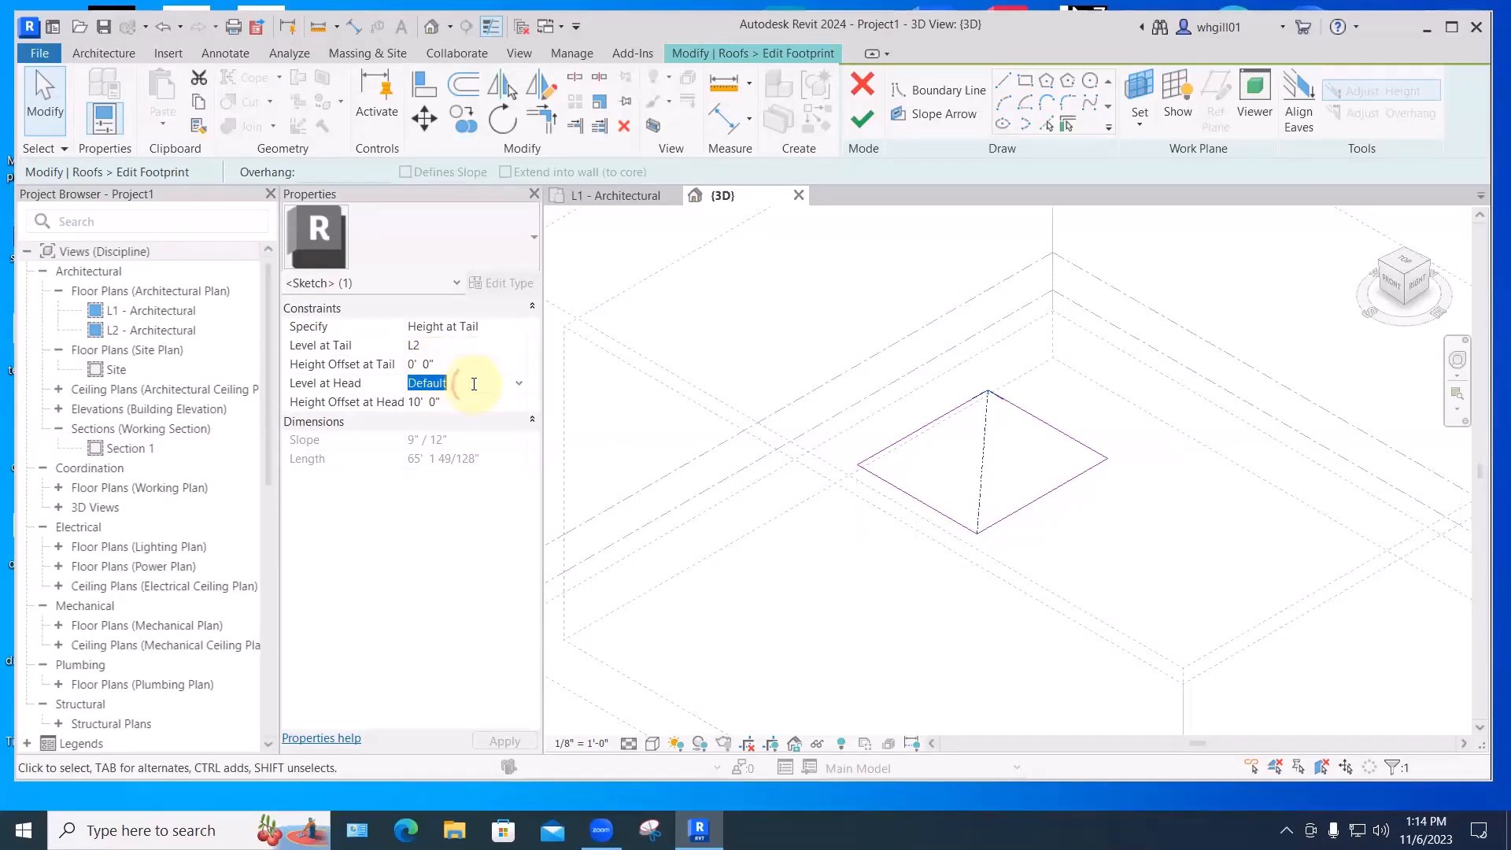
pyautogui.click(518, 386)
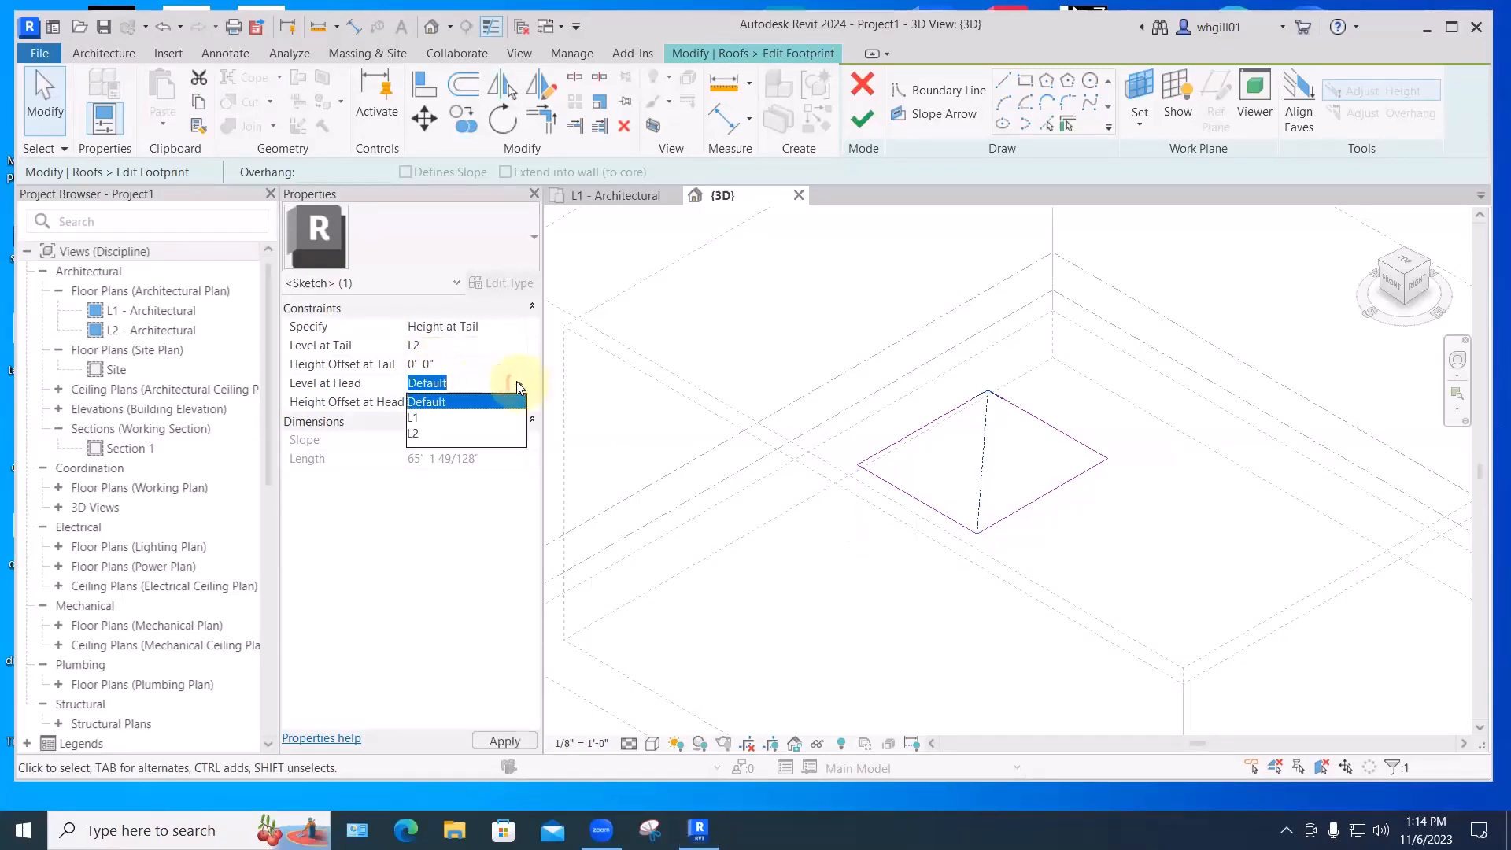
pyautogui.click(425, 432)
pyautogui.click(441, 401)
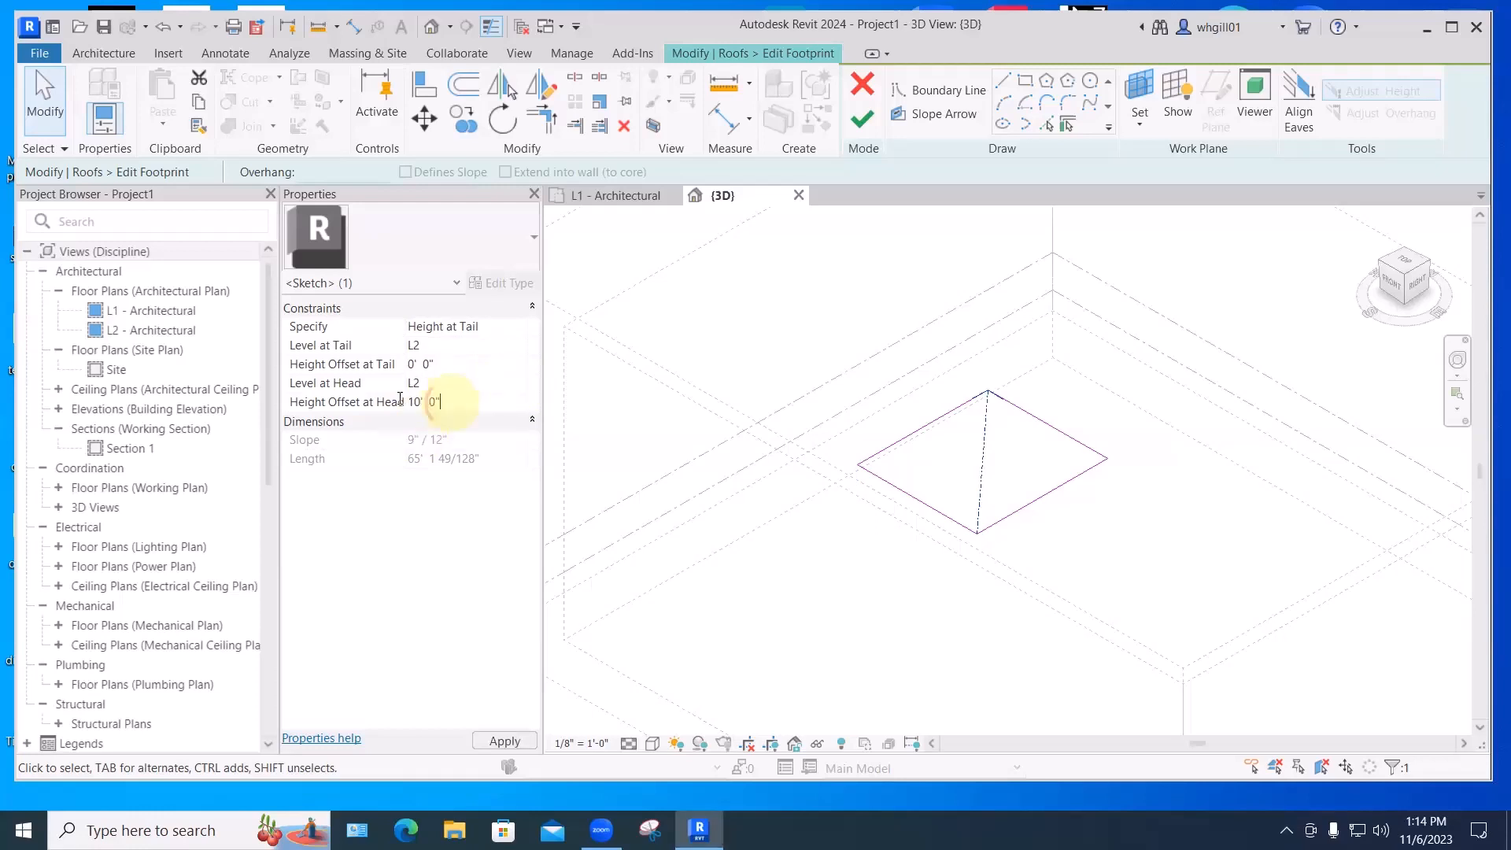
pyautogui.write("8'")
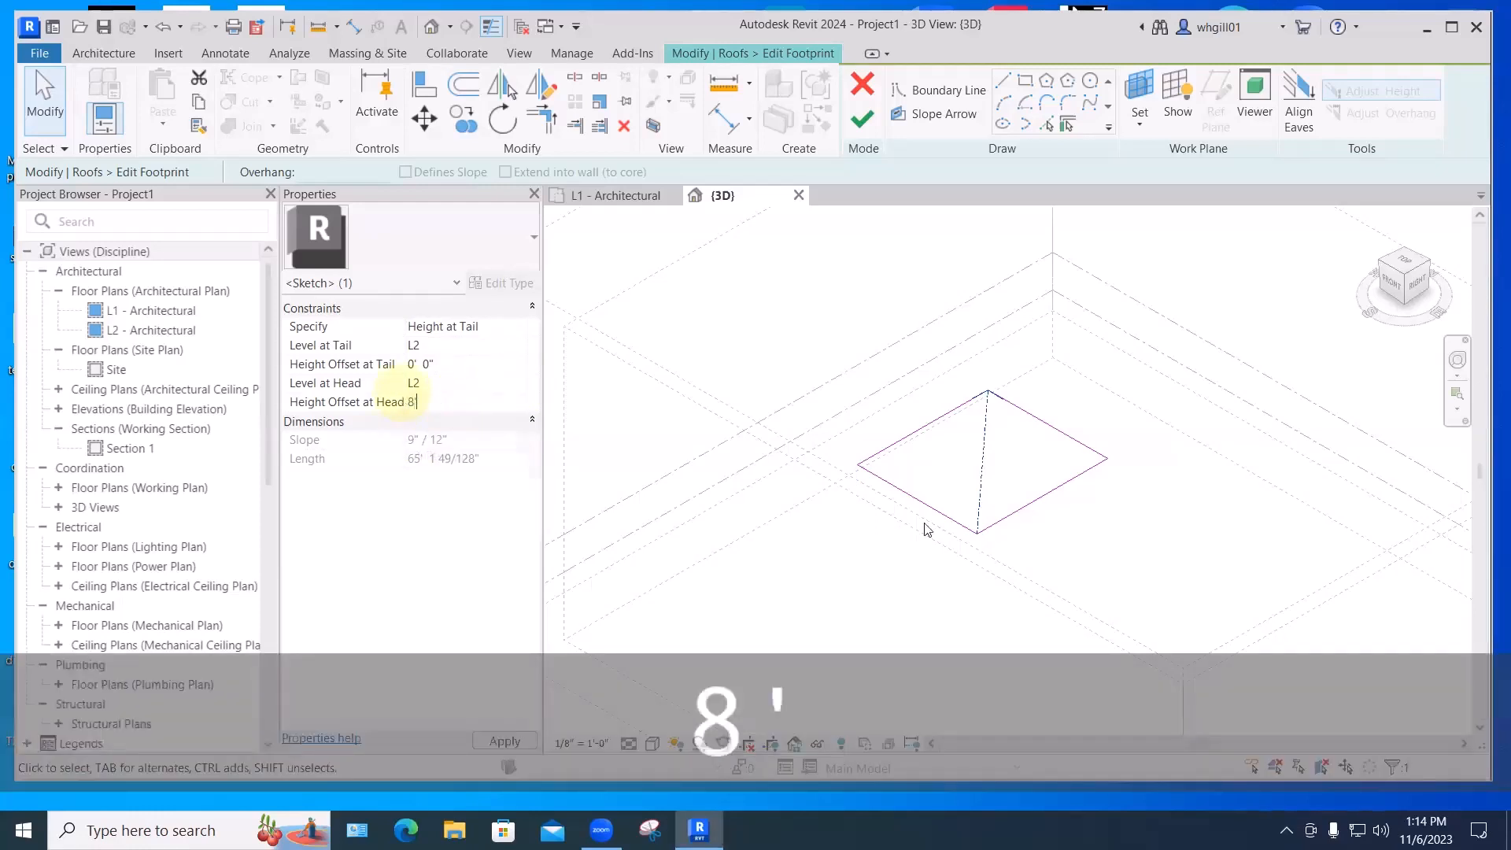
pyautogui.click(977, 534)
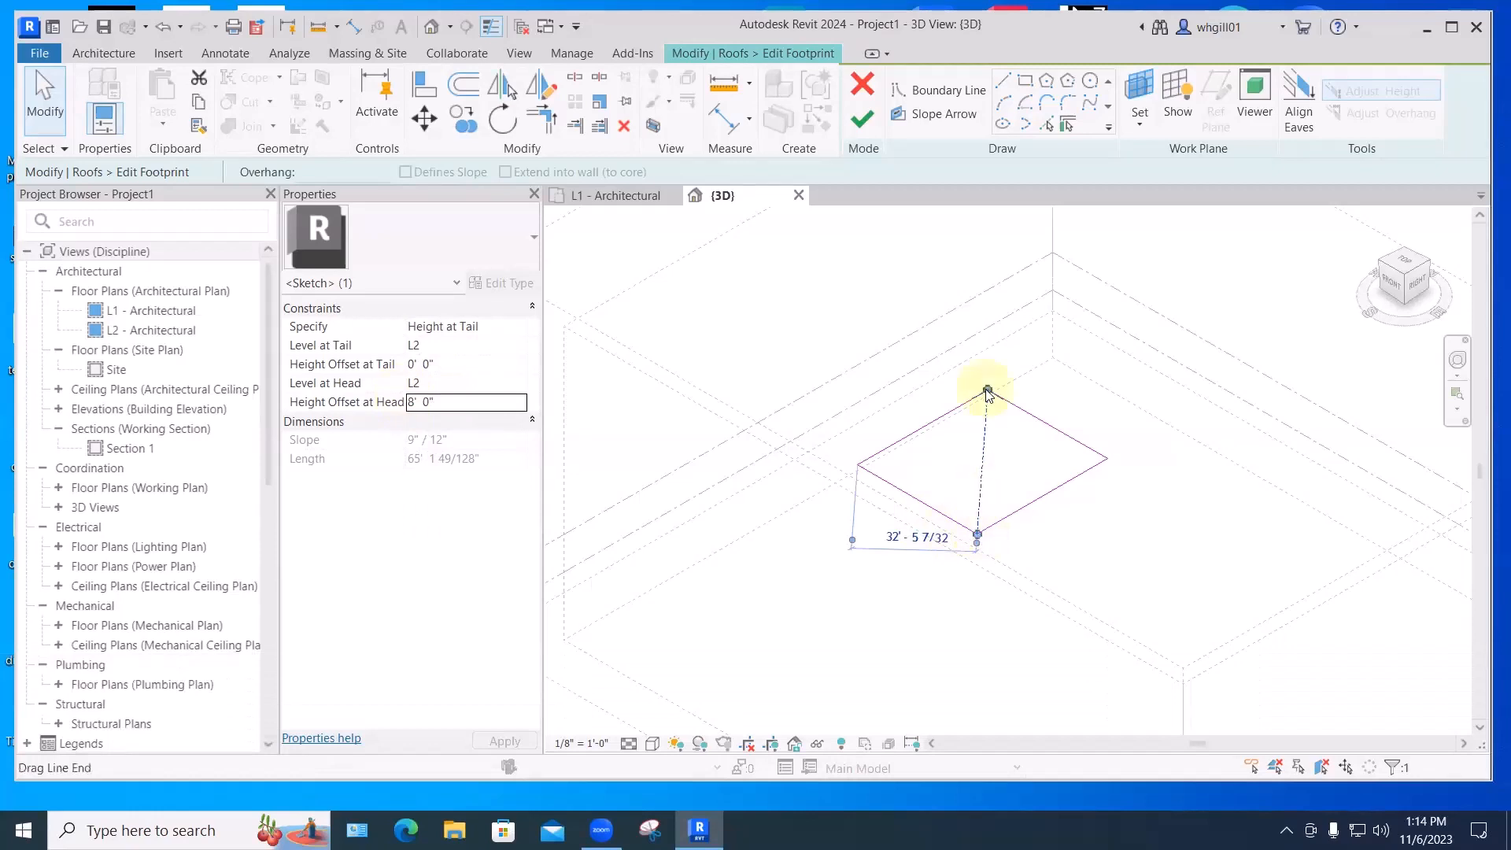
pyautogui.click(863, 124)
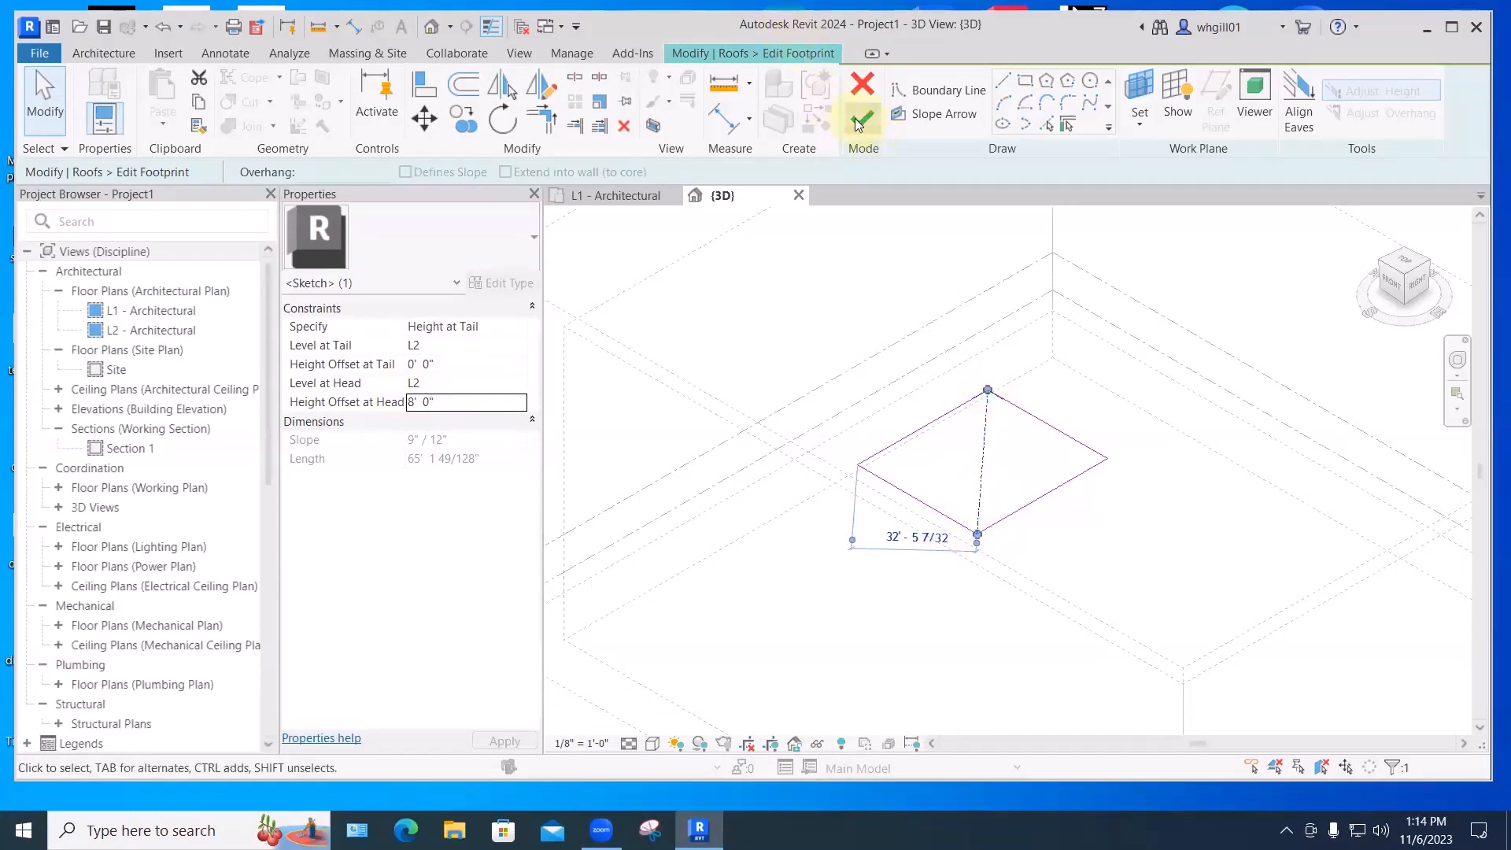
pyautogui.click(860, 122)
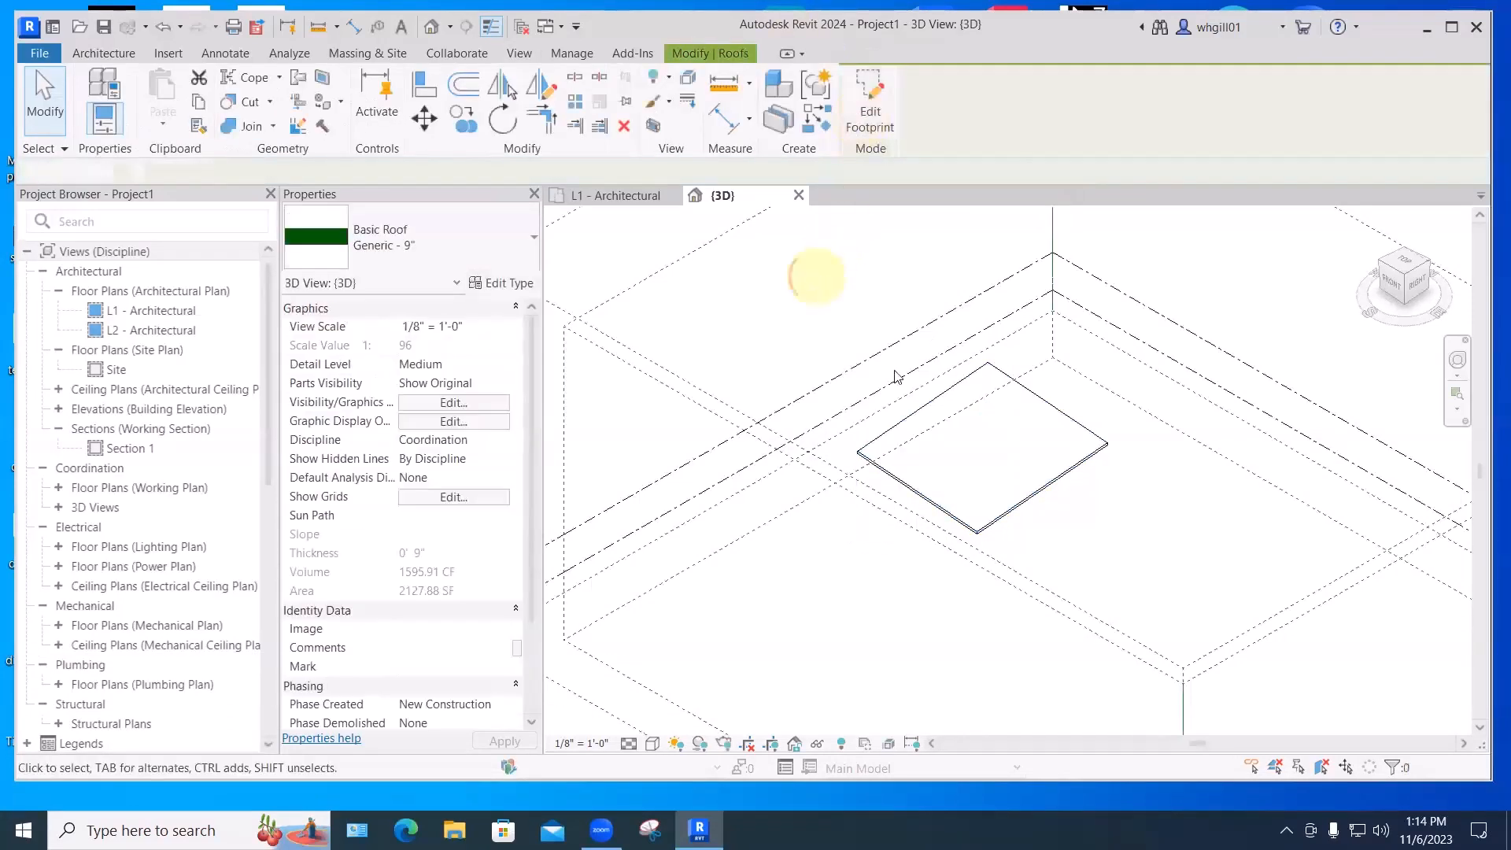
pyautogui.click(905, 385)
pyautogui.moveTo(836, 422)
pyautogui.keyDown('shift'); pyautogui.mouseDown(button='middle')
pyautogui.moveTo(772, 294)
pyautogui.moveTo(927, 314)
pyautogui.moveTo(952, 303)
pyautogui.moveTo(855, 421)
pyautogui.mouseUp(button='middle'); pyautogui.keyUp('shift')
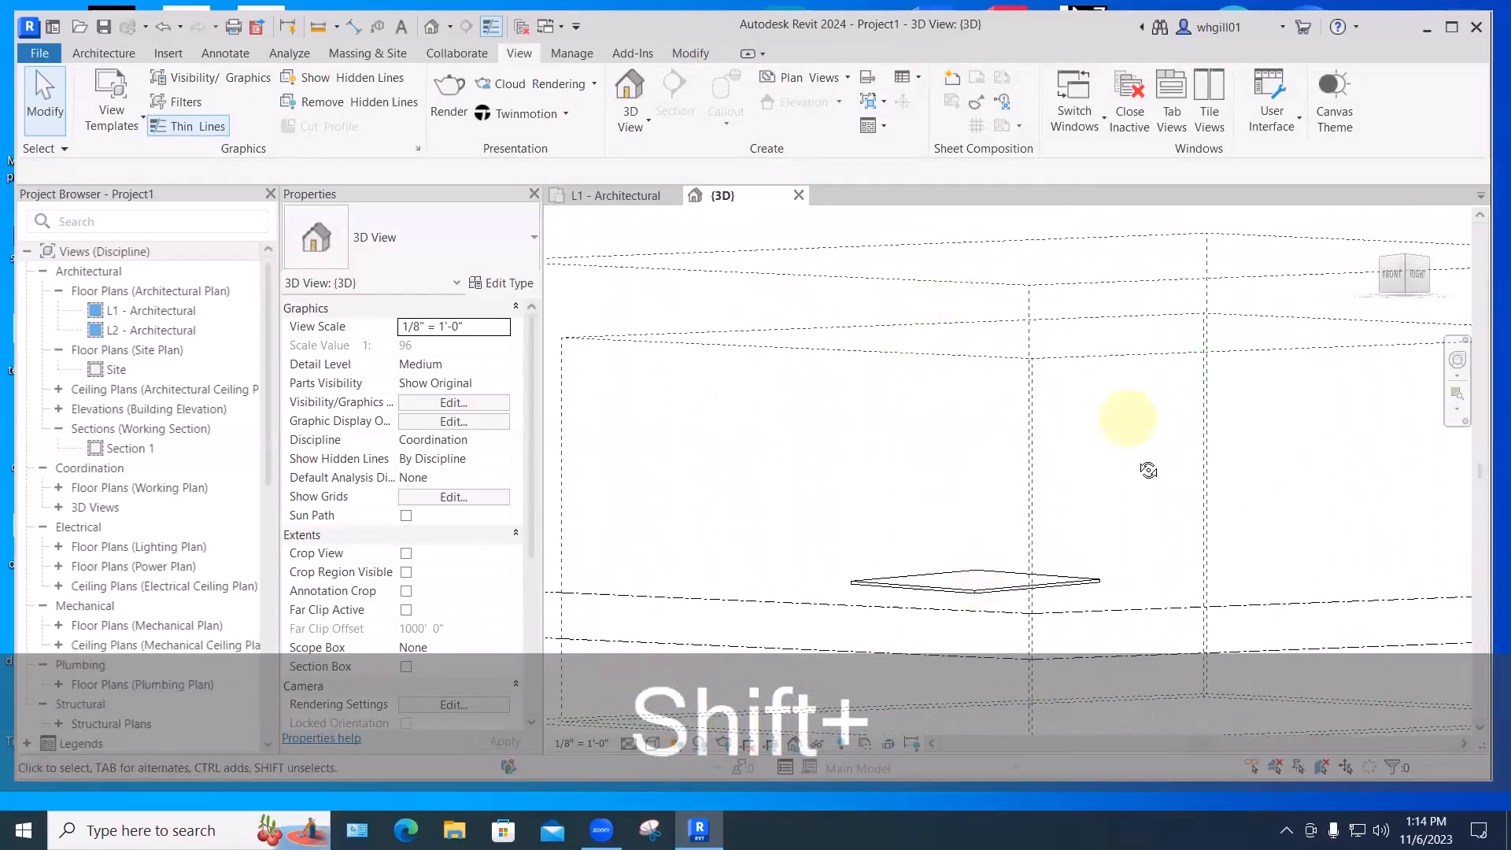
pyautogui.keyDown('shift'); pyautogui.moveTo(1140, 486); pyautogui.dragTo(1063, 472, button='middle'); pyautogui.keyUp('shift')
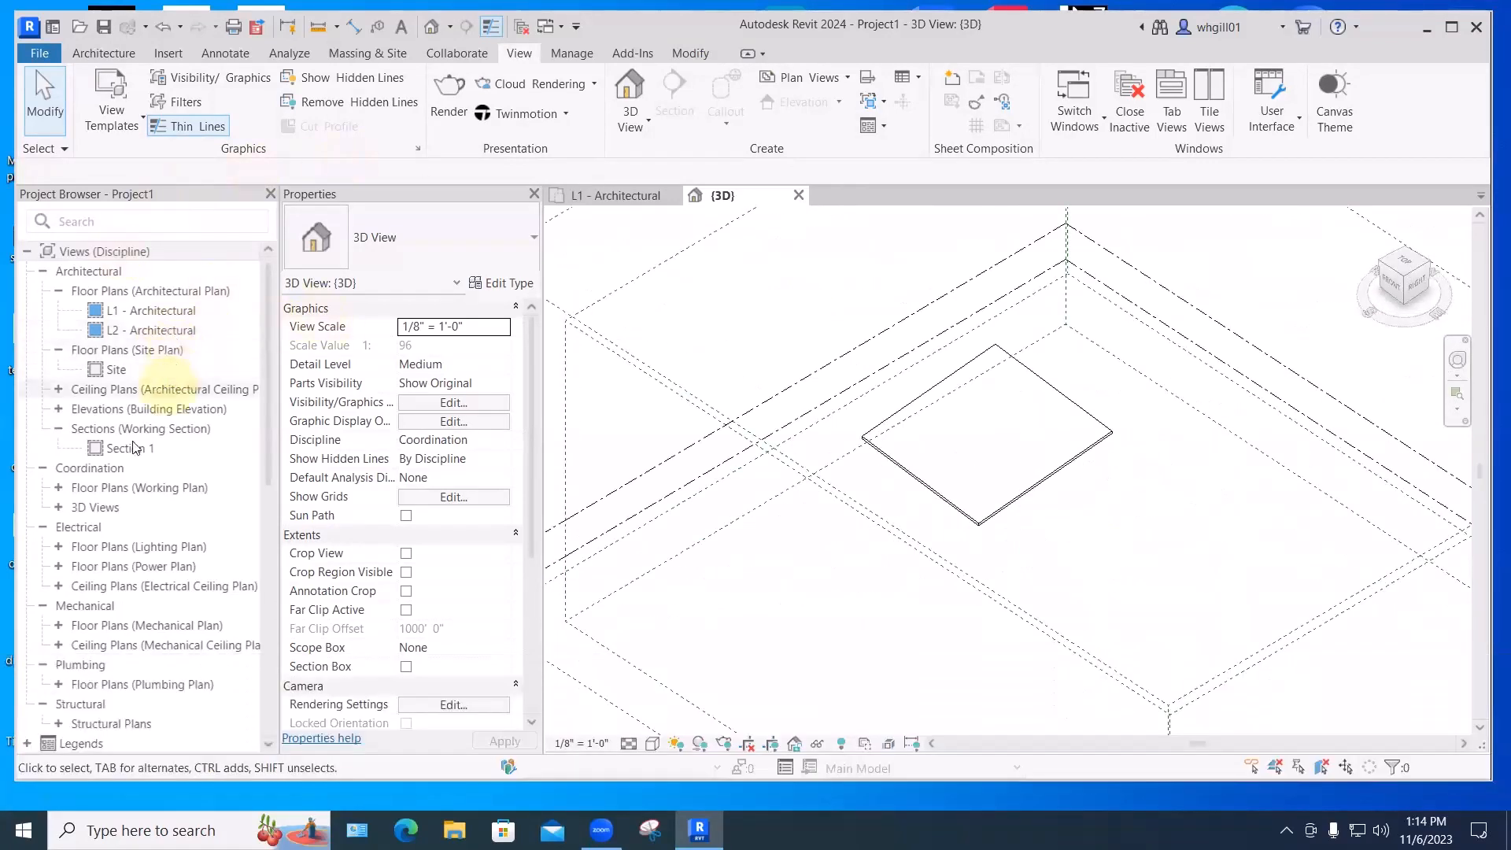
pyautogui.scroll(-5, 126, 535)
pyautogui.scroll(5, 100, 293)
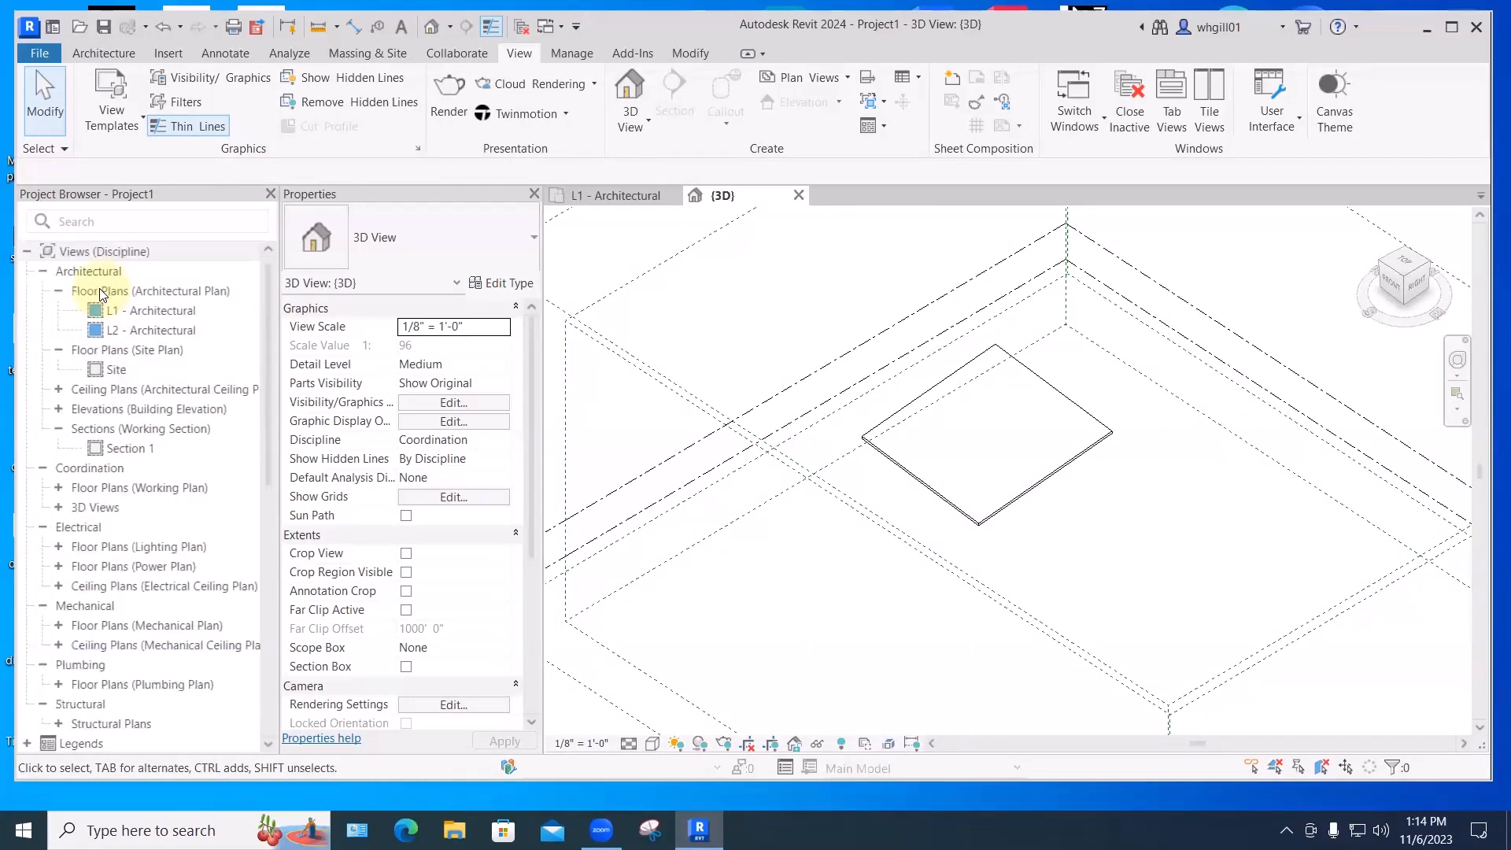
pyautogui.click(108, 373)
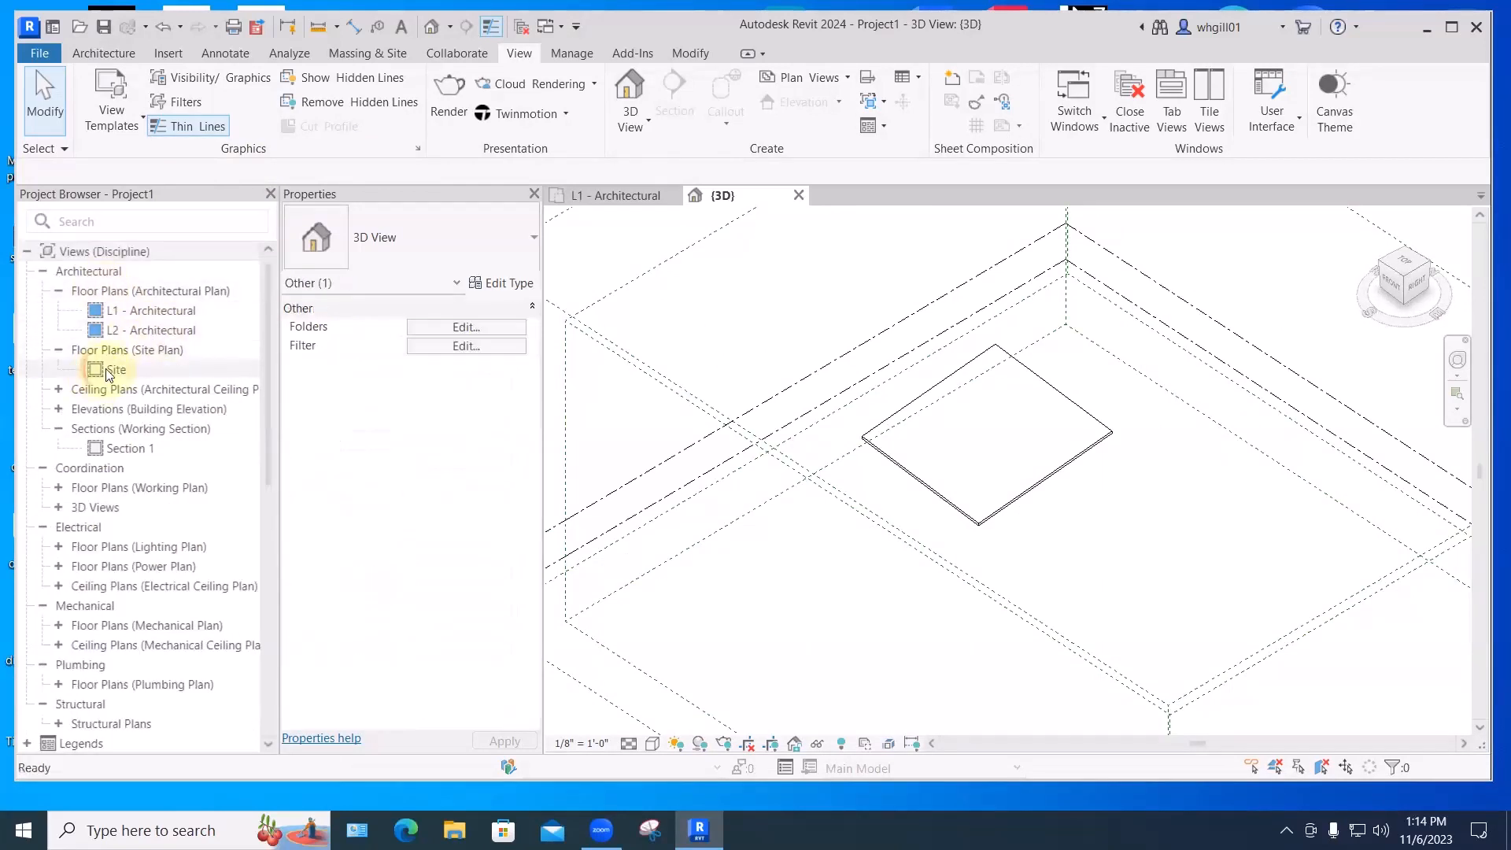
# - On the Site plan, draw a rectangle of Generic - 8" walls around the roof outline, then view them in 3D
pyautogui.doubleClick(108, 373)
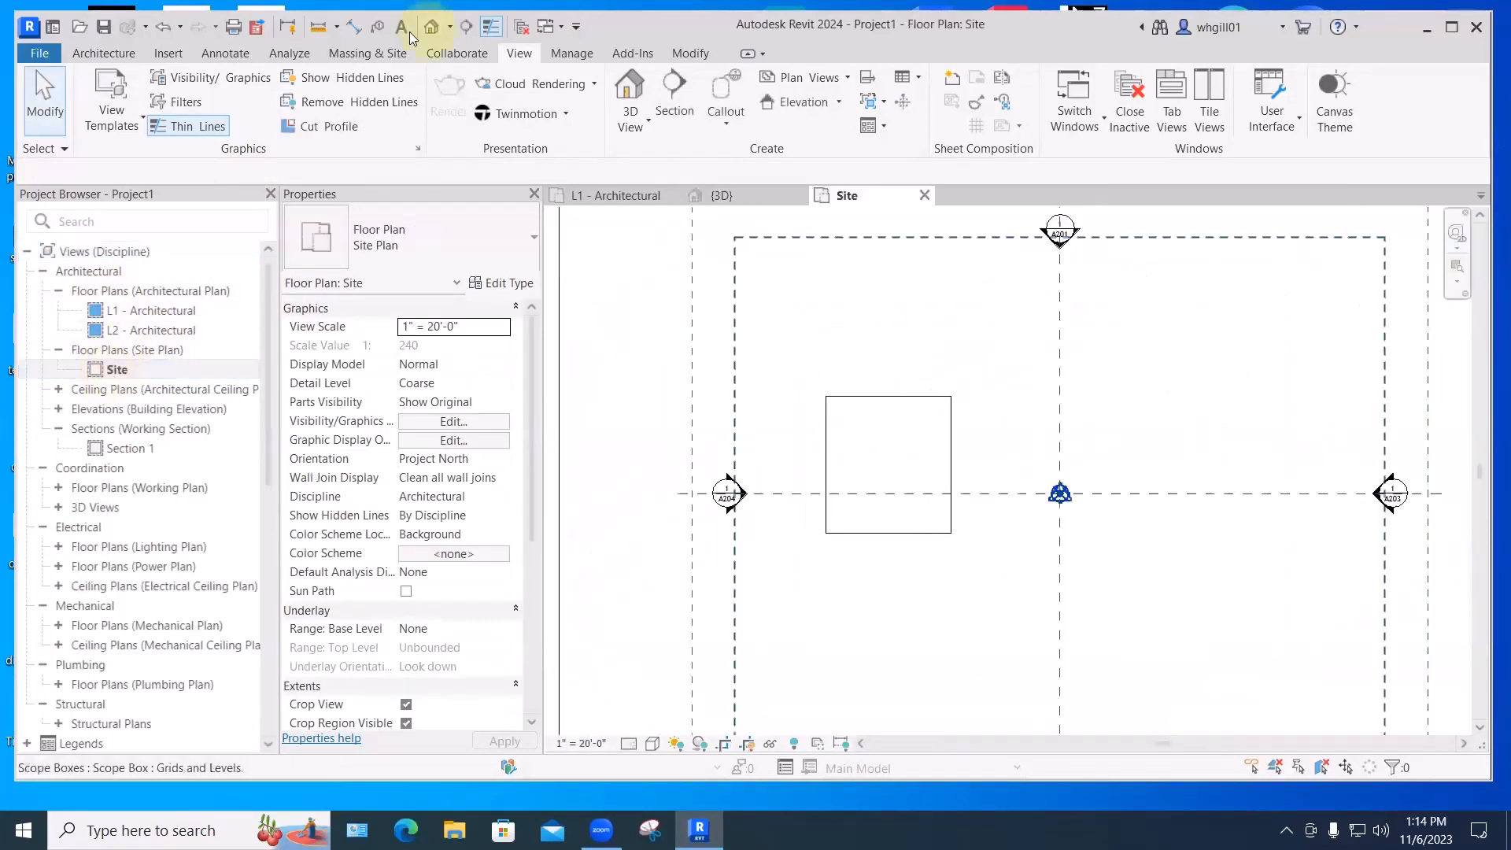
pyautogui.click(104, 54)
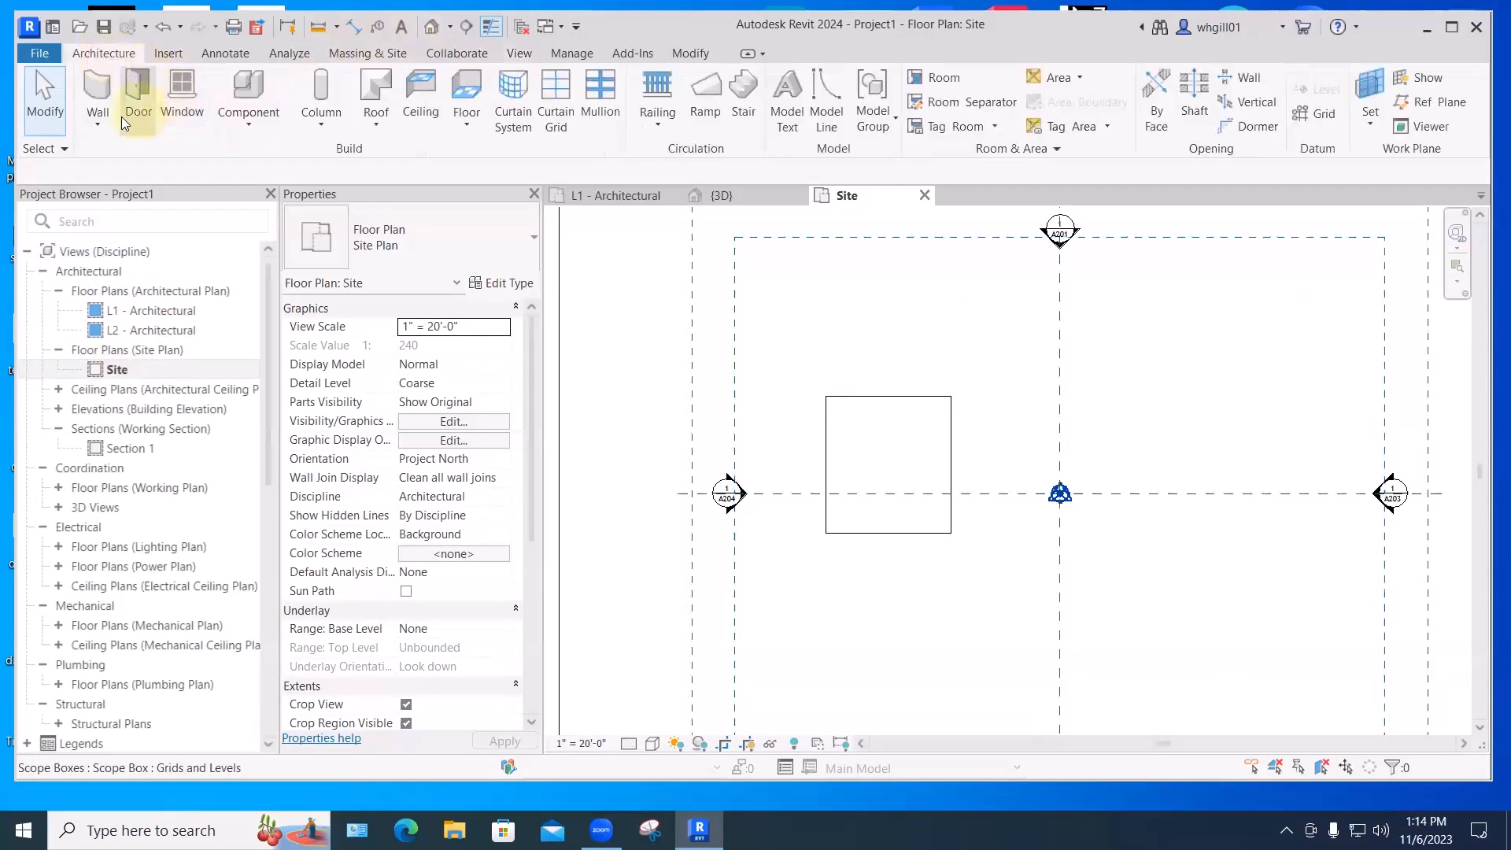
pyautogui.click(99, 122)
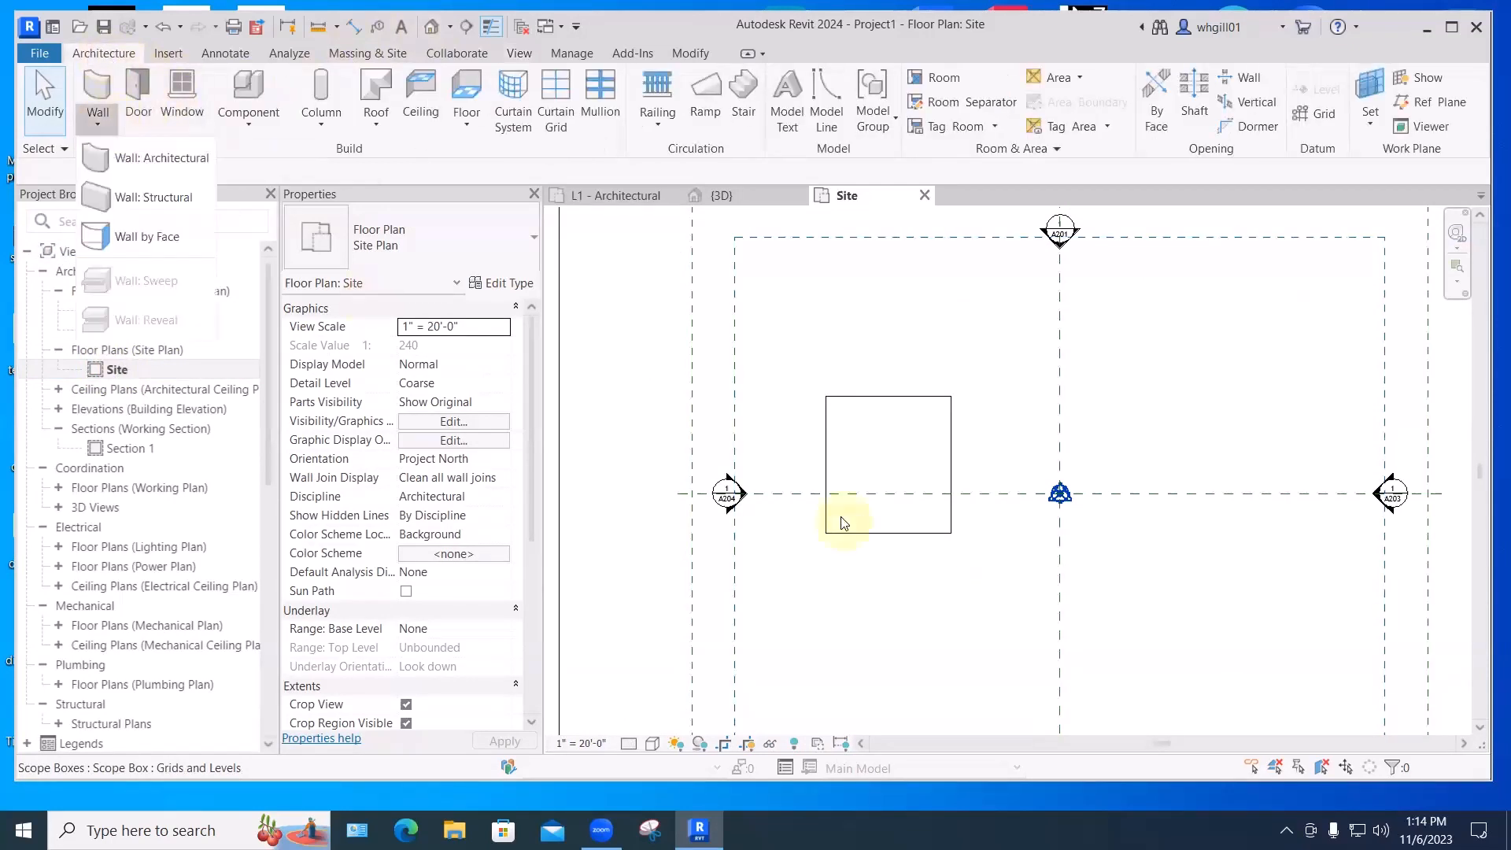
pyautogui.scroll(1, 843, 522)
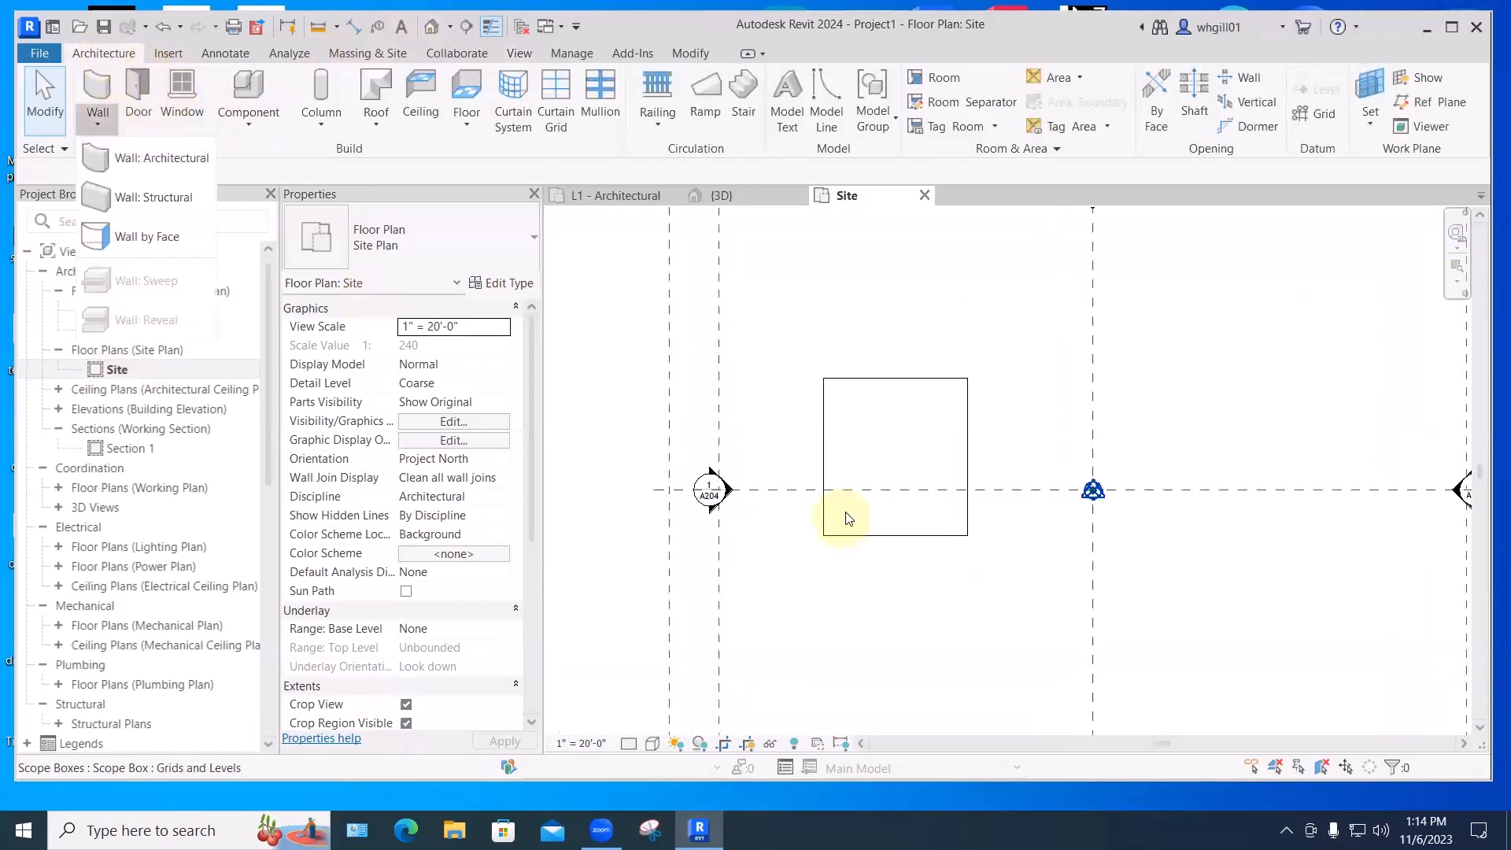
pyautogui.click(146, 157)
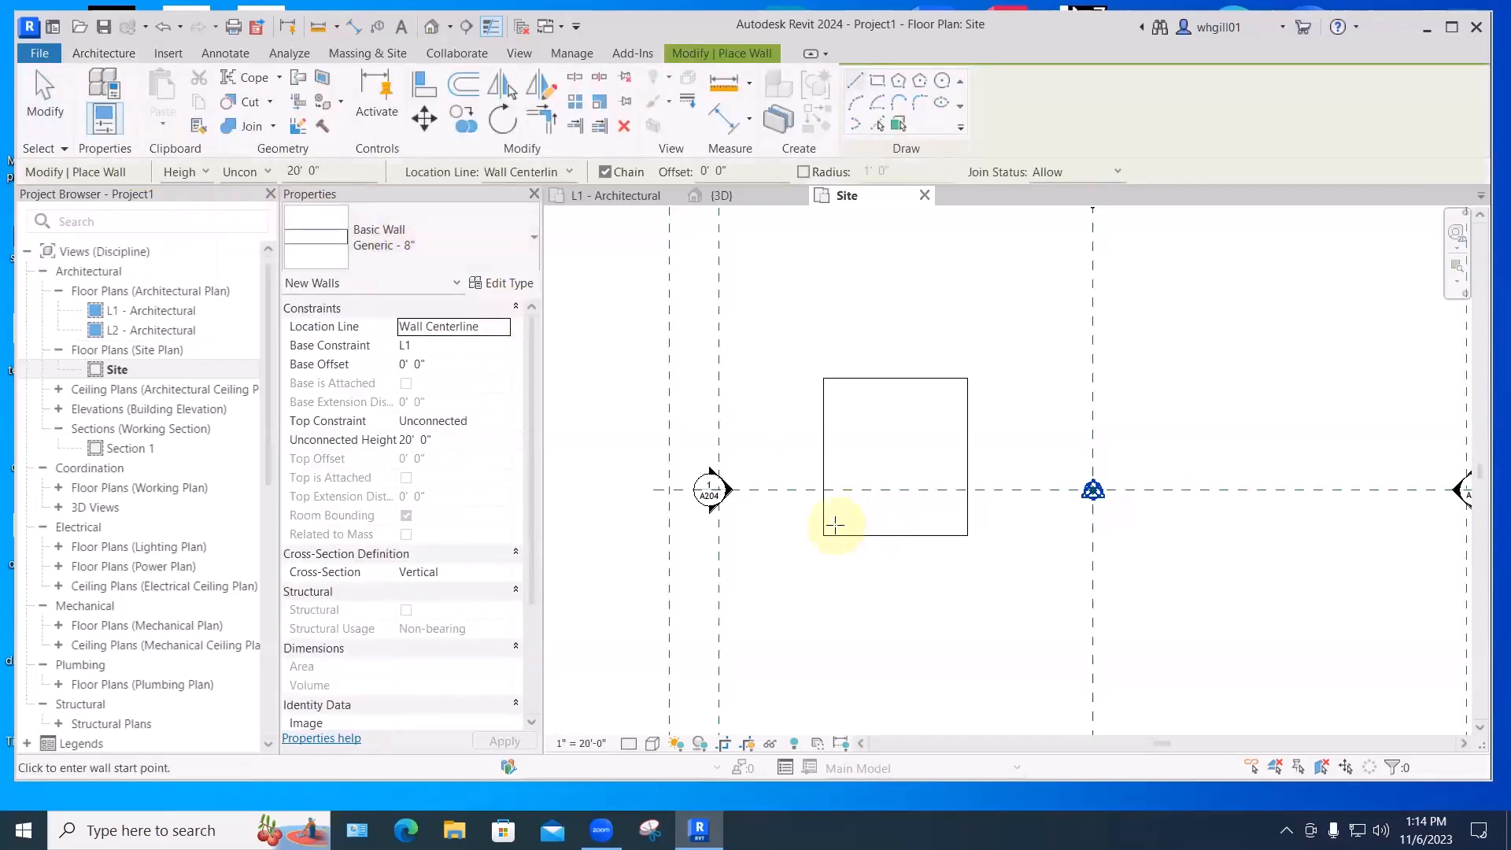
pyautogui.click(877, 80)
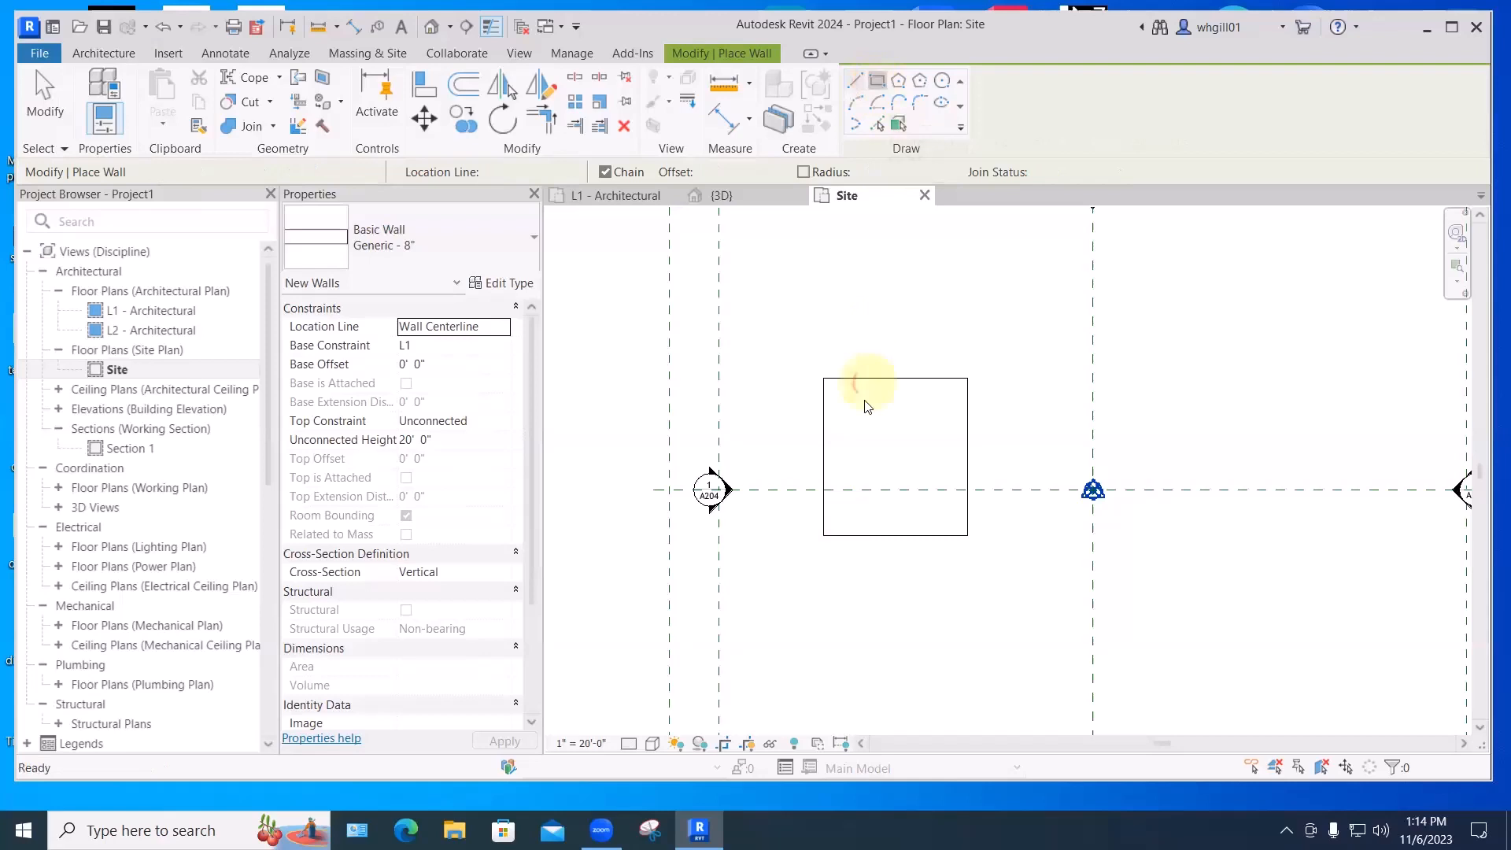
pyautogui.click(834, 525)
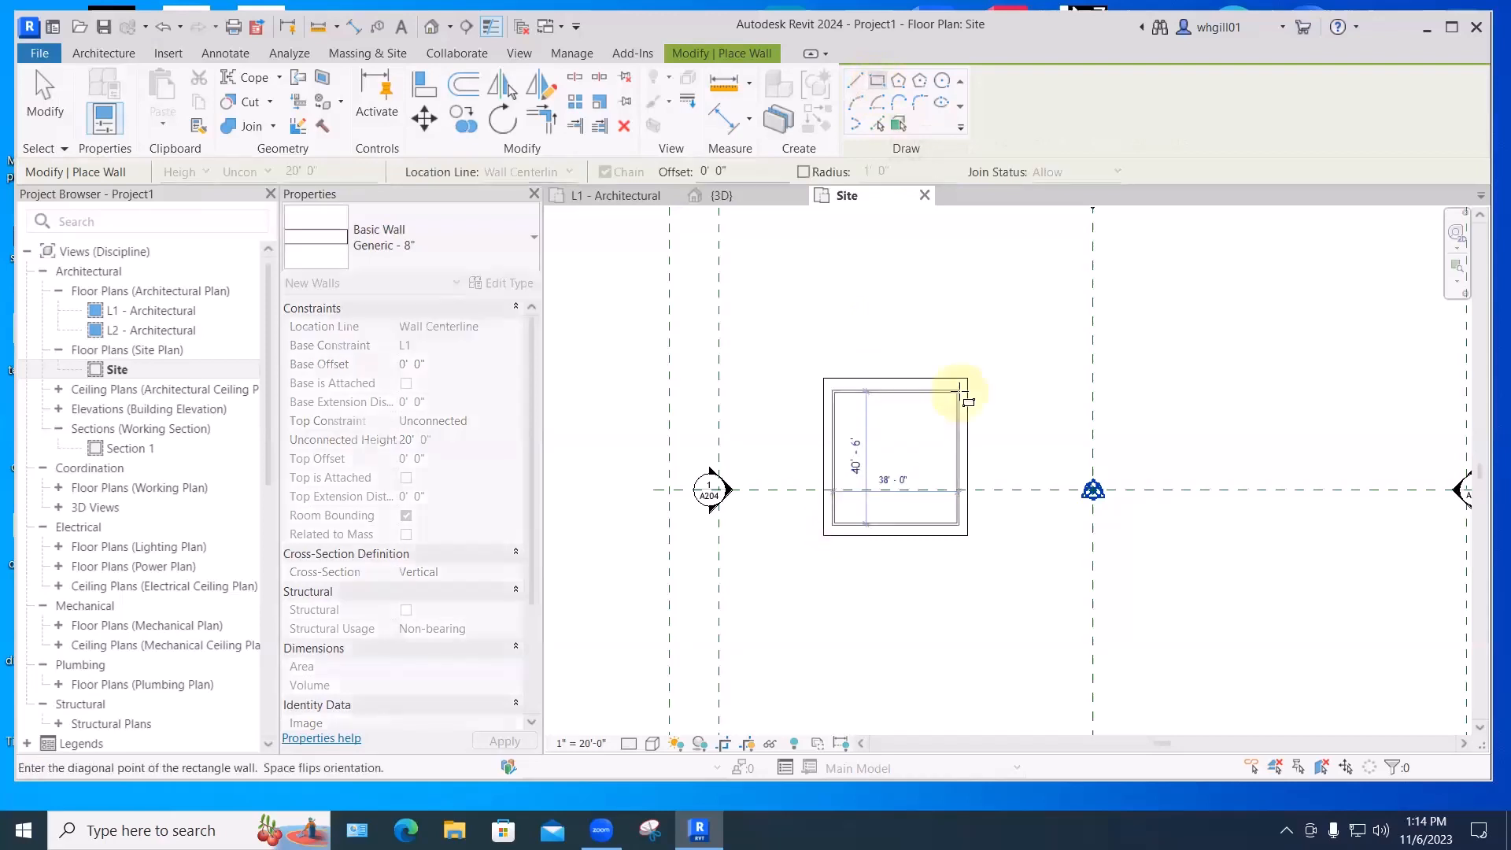
pyautogui.click(952, 395)
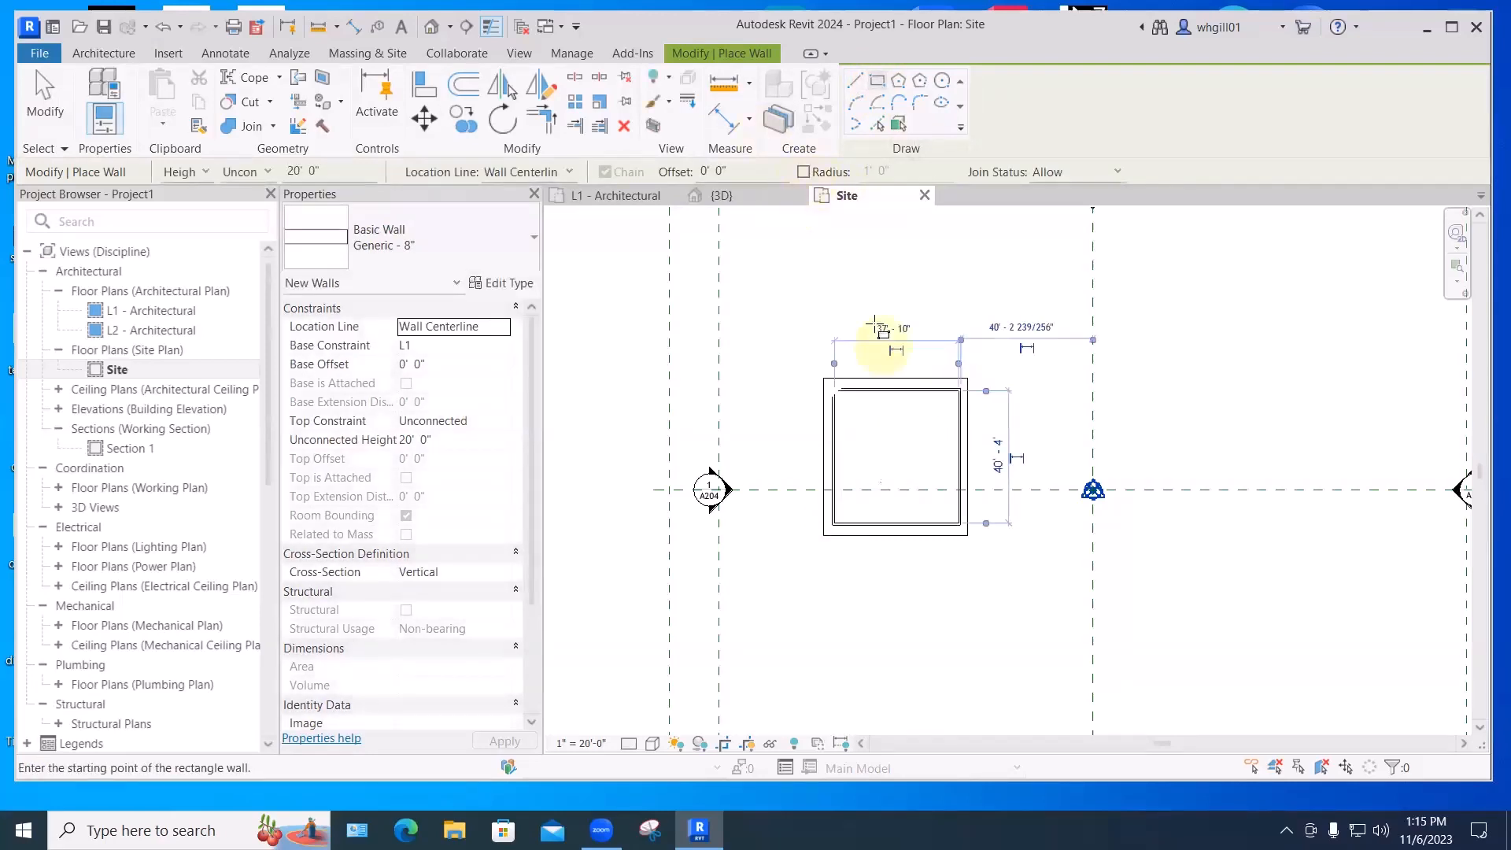
pyautogui.press('Escape')
pyautogui.press('Escape')
pyautogui.click(717, 195)
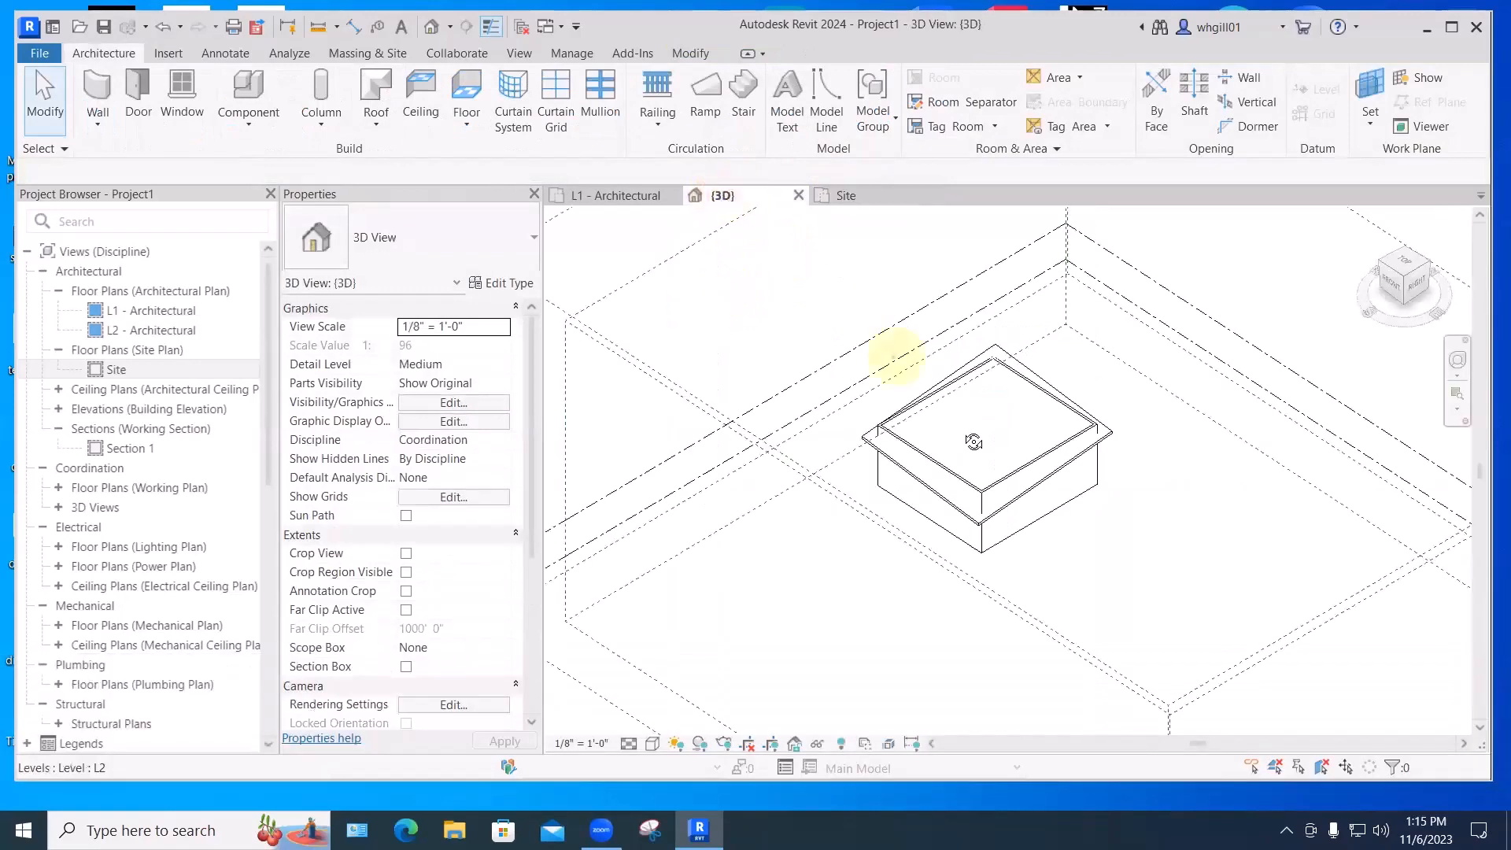
pyautogui.keyDown('shift'); pyautogui.moveTo(1004, 491); pyautogui.dragTo(1073, 512, button='middle'); pyautogui.keyUp('shift')
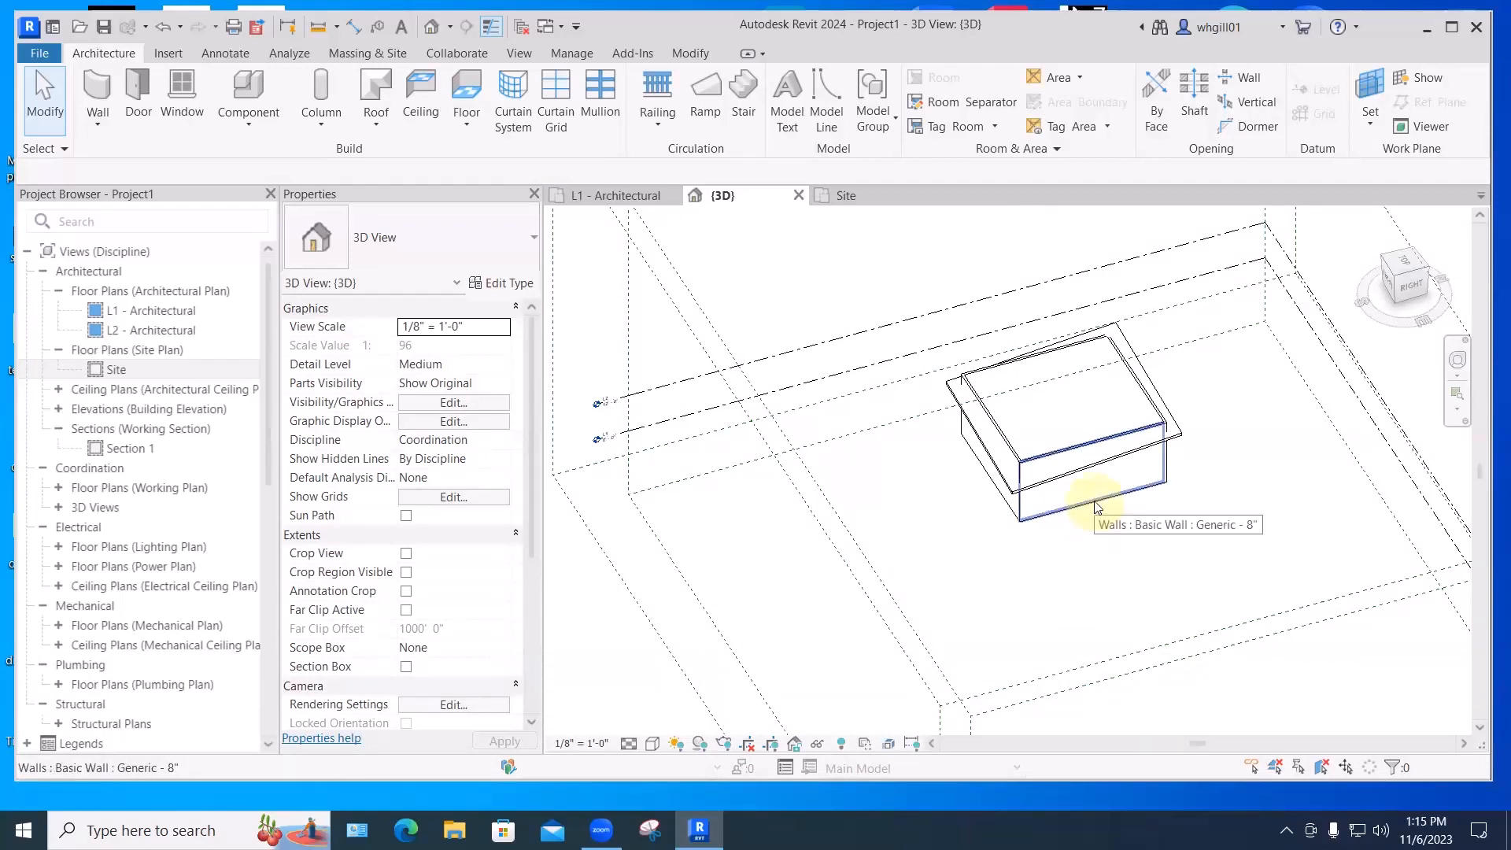
# - Attach the tops of the whole four-wall chain to the single-slope roof
pyautogui.press('Tab')
pyautogui.click(1097, 503)
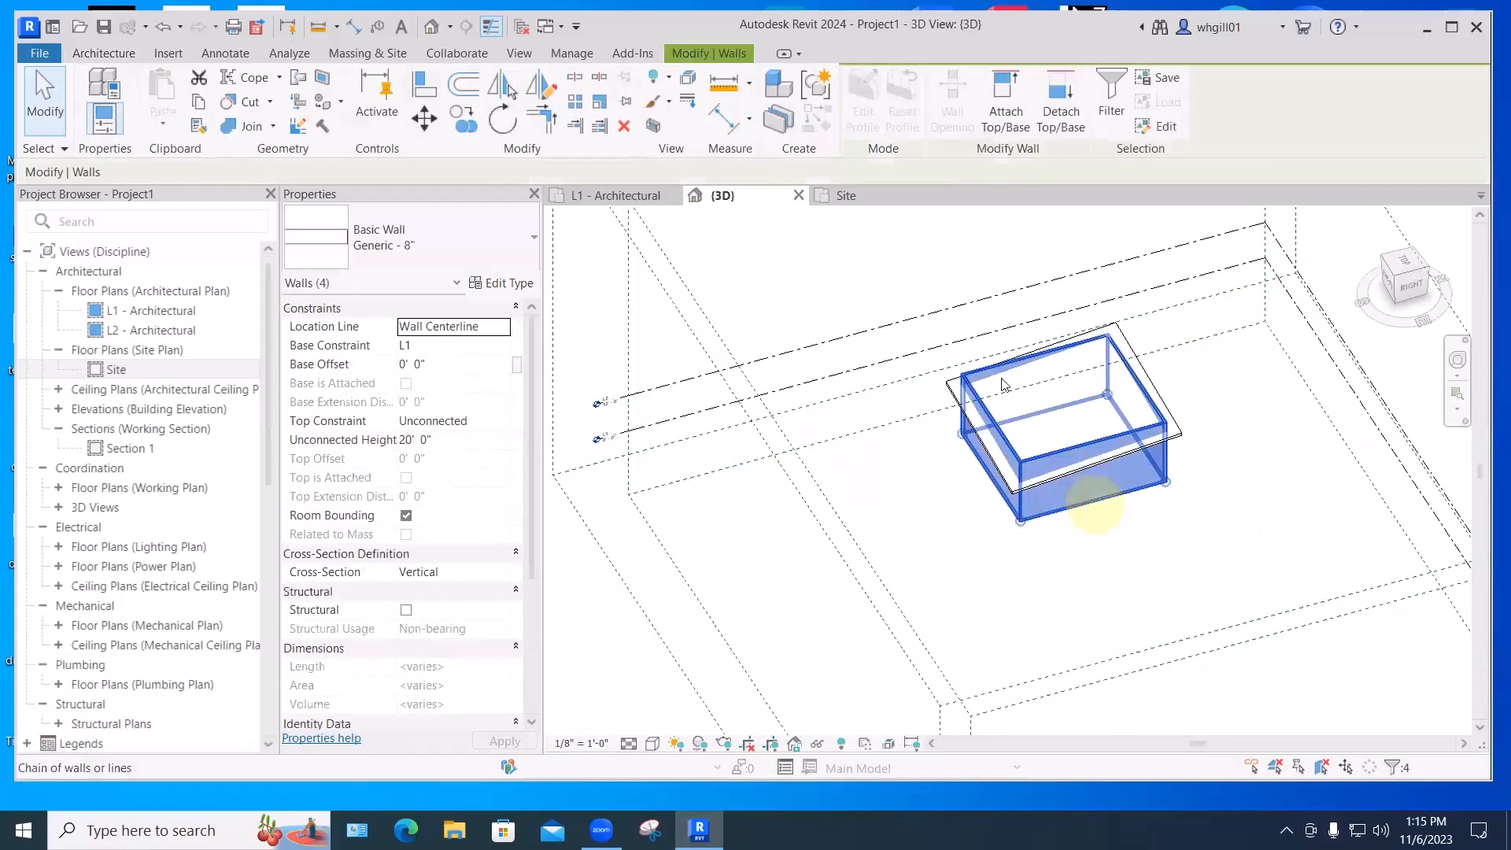
pyautogui.click(1005, 110)
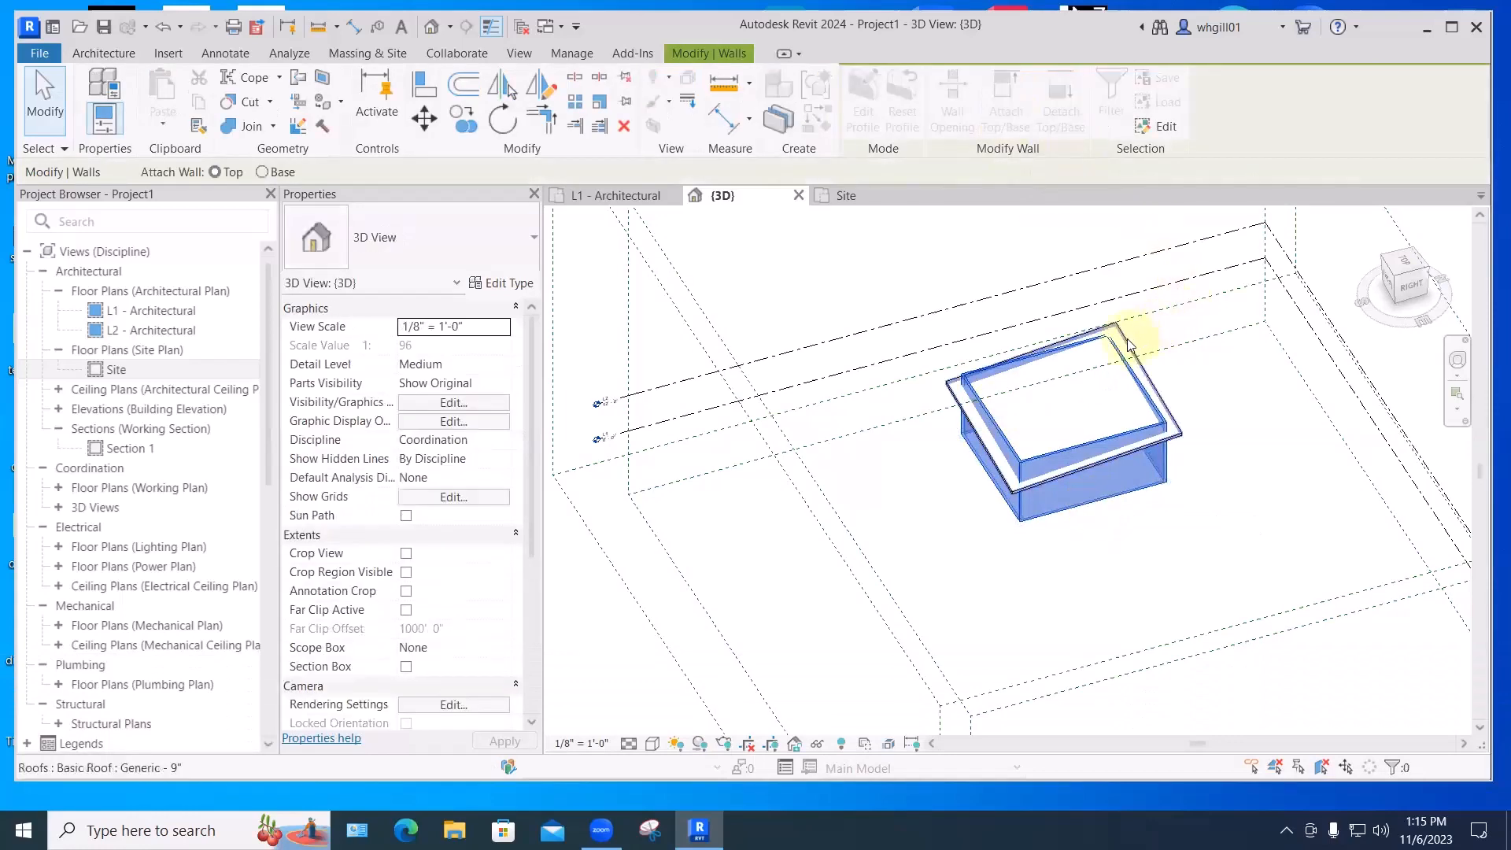
pyautogui.click(1129, 344)
pyautogui.click(1092, 572)
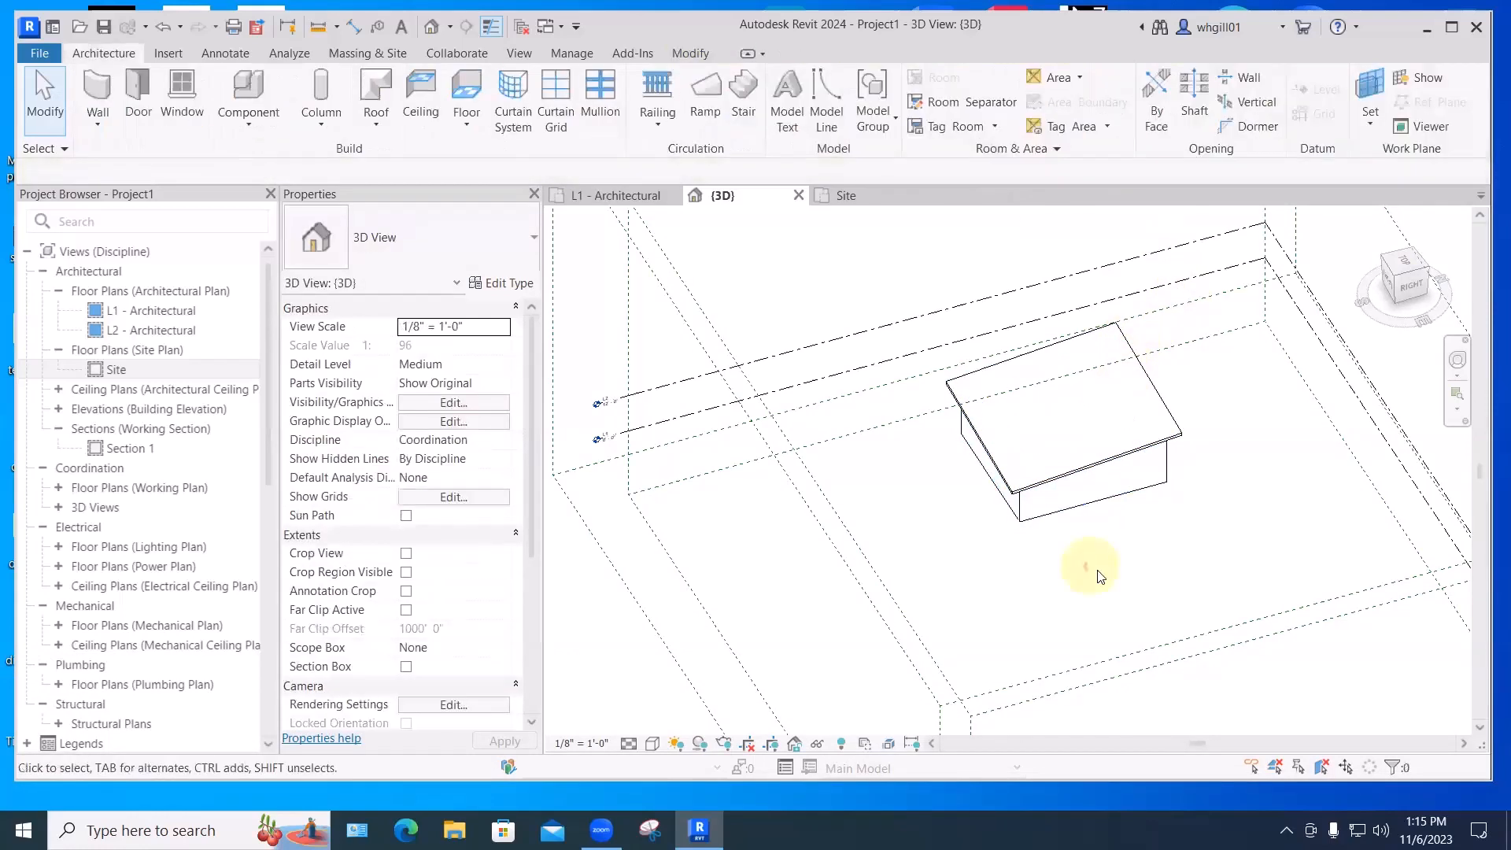
pyautogui.keyDown('shift'); pyautogui.moveTo(1079, 573); pyautogui.dragTo(873, 599, button='middle'); pyautogui.keyUp('shift')
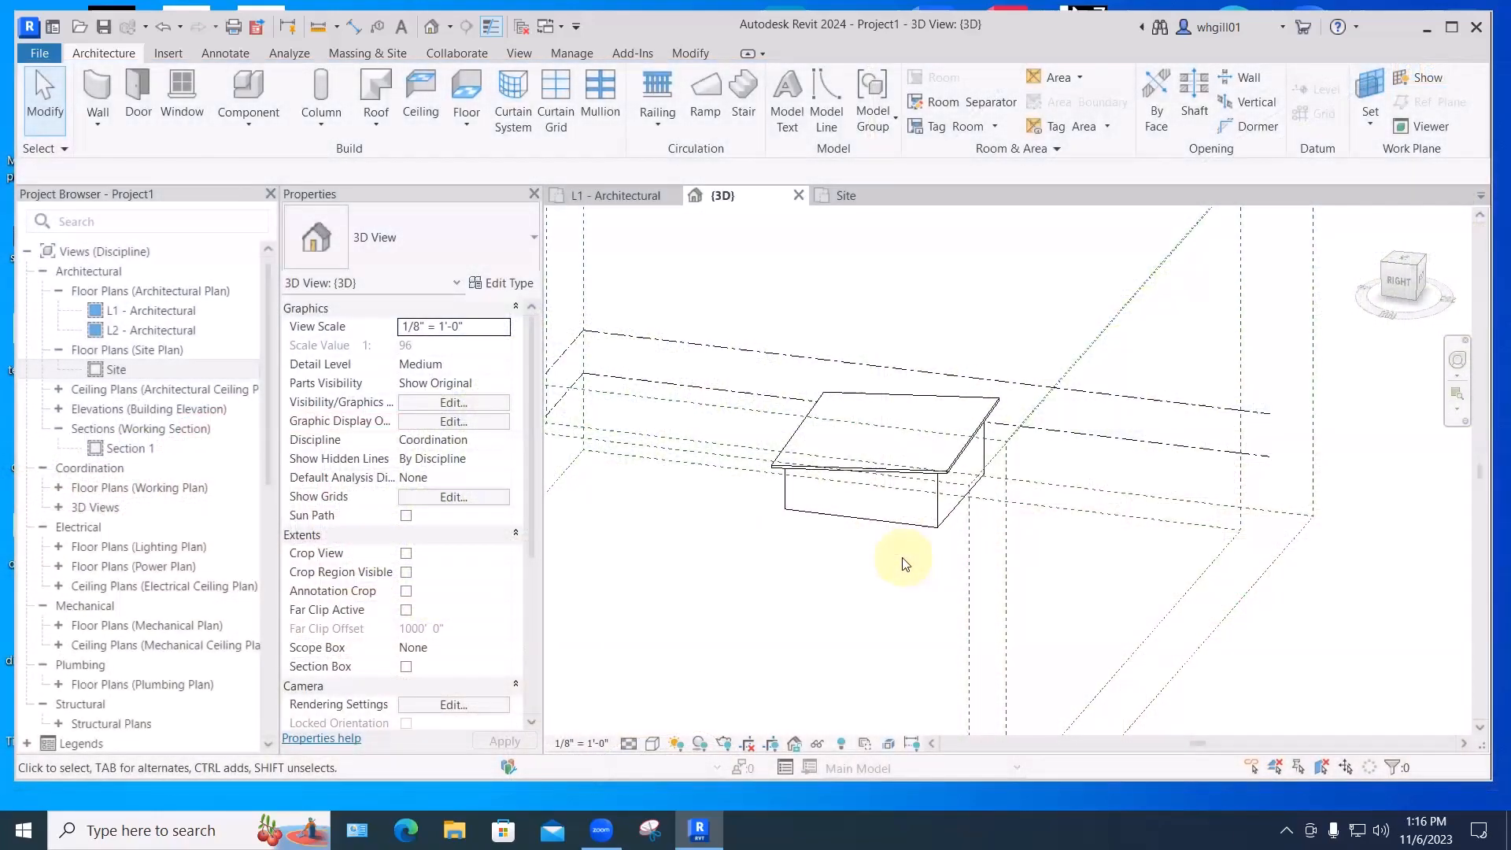
# - Switch the 3D view to the ViewCube FRONT face, centre the box, and open the Roof drop-down
pyautogui.scroll(-2, 791, 475)
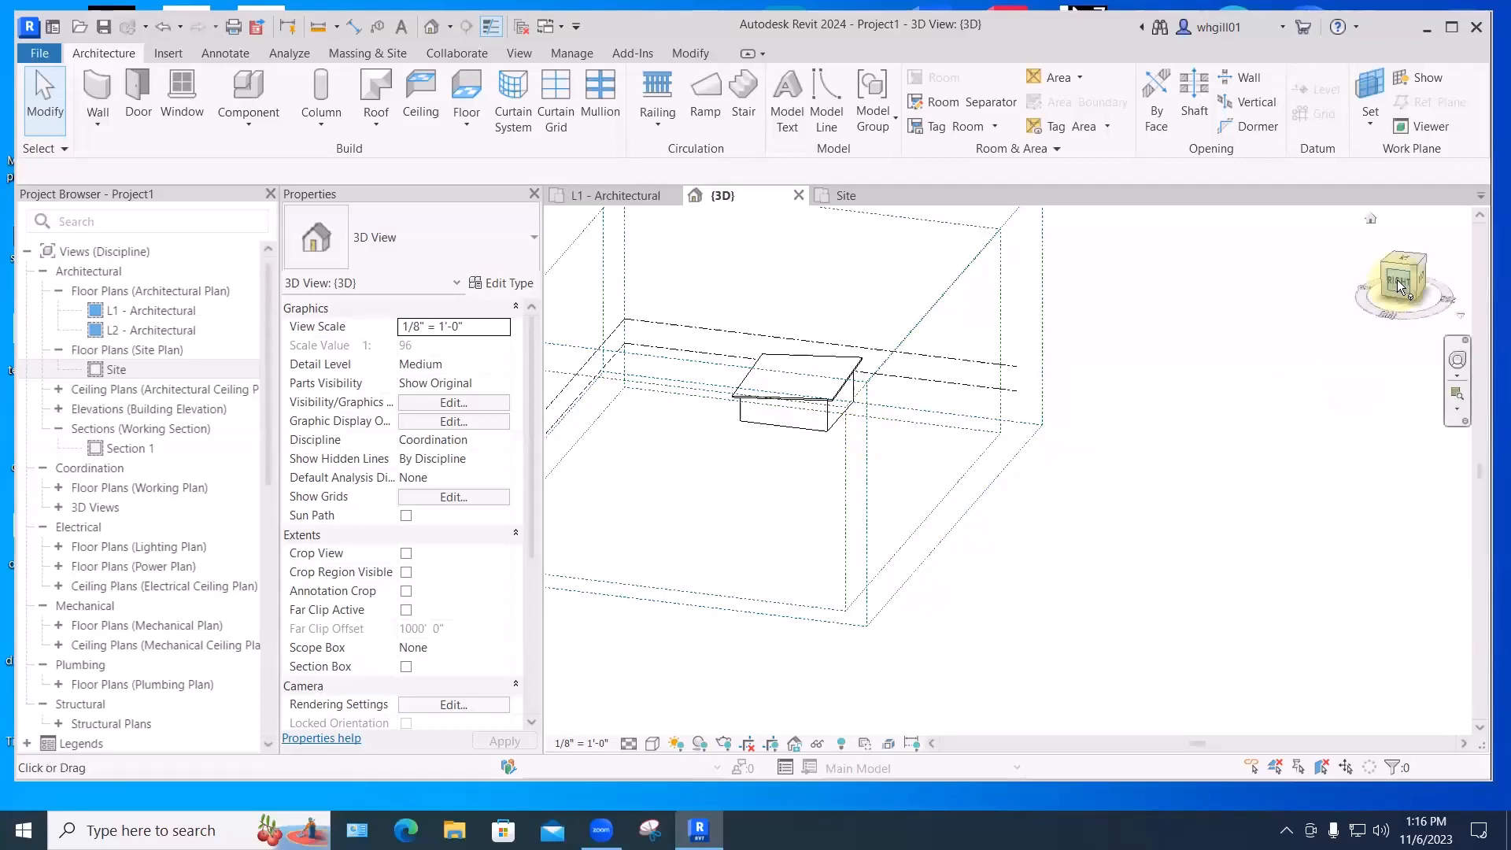
pyautogui.moveTo(1078, 428); pyautogui.dragTo(1114, 444, button='middle')
pyautogui.moveTo(1170, 410); pyautogui.dragTo(1237, 420)
pyautogui.moveTo(1390, 274); pyautogui.dragTo(1299, 278)
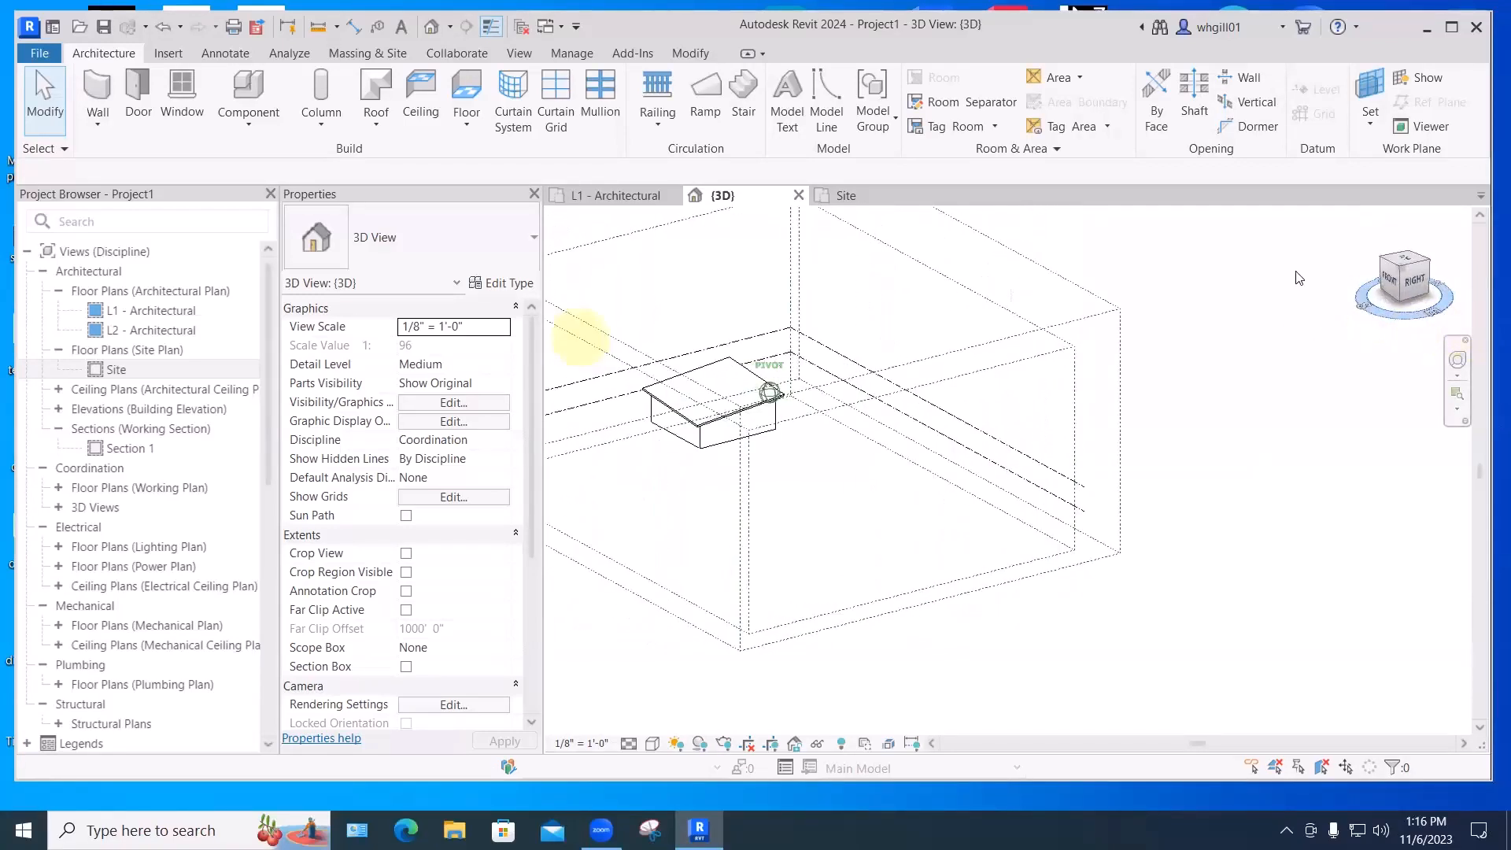
pyautogui.click(1390, 277)
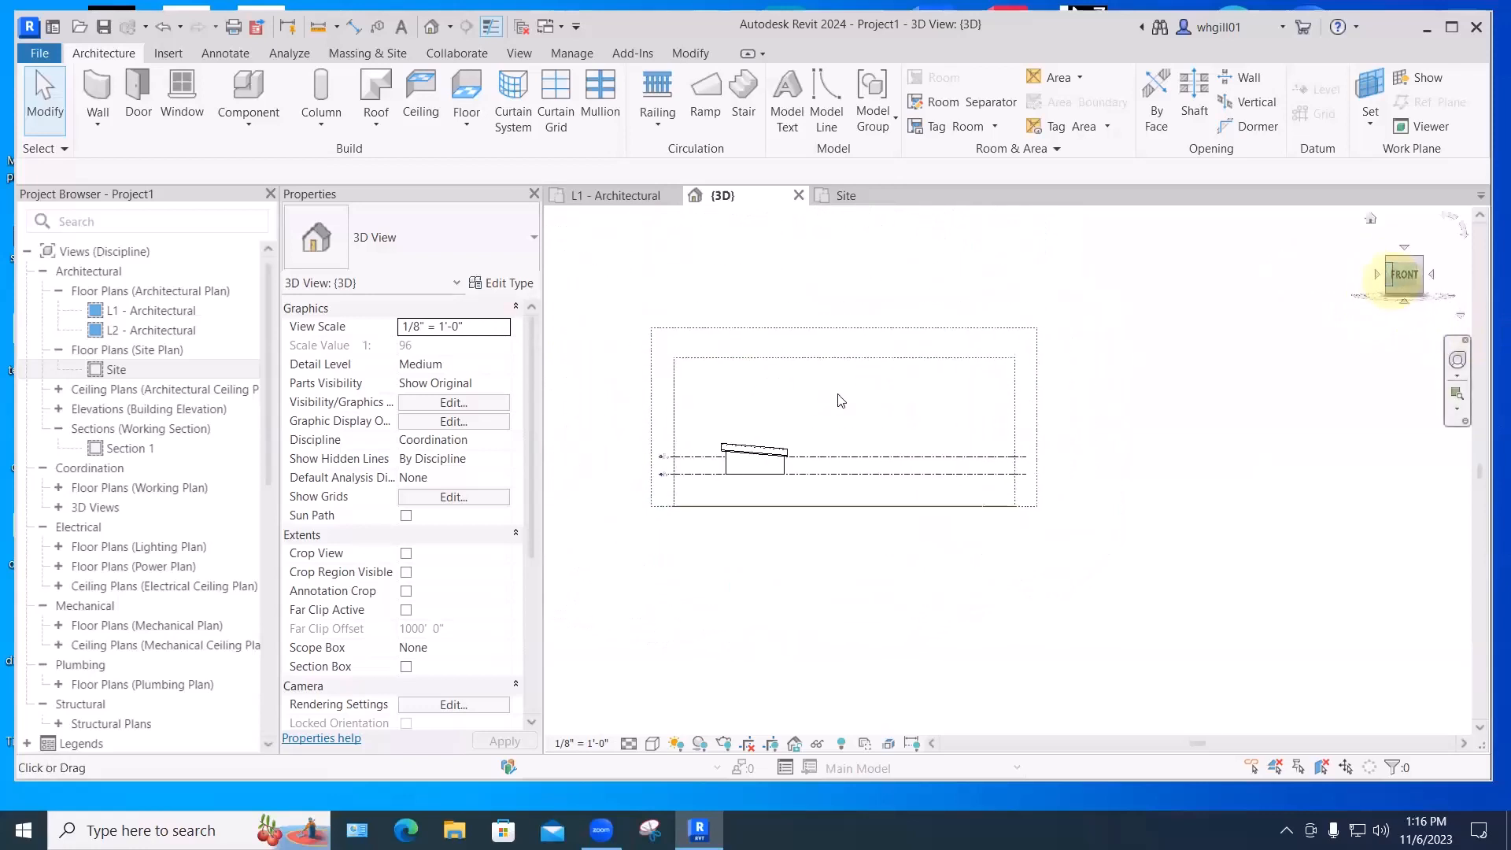
pyautogui.moveTo(838, 396); pyautogui.dragTo(908, 418, button='middle')
pyautogui.scroll(3, 931, 505)
pyautogui.moveTo(931, 505); pyautogui.dragTo(889, 432, button='middle')
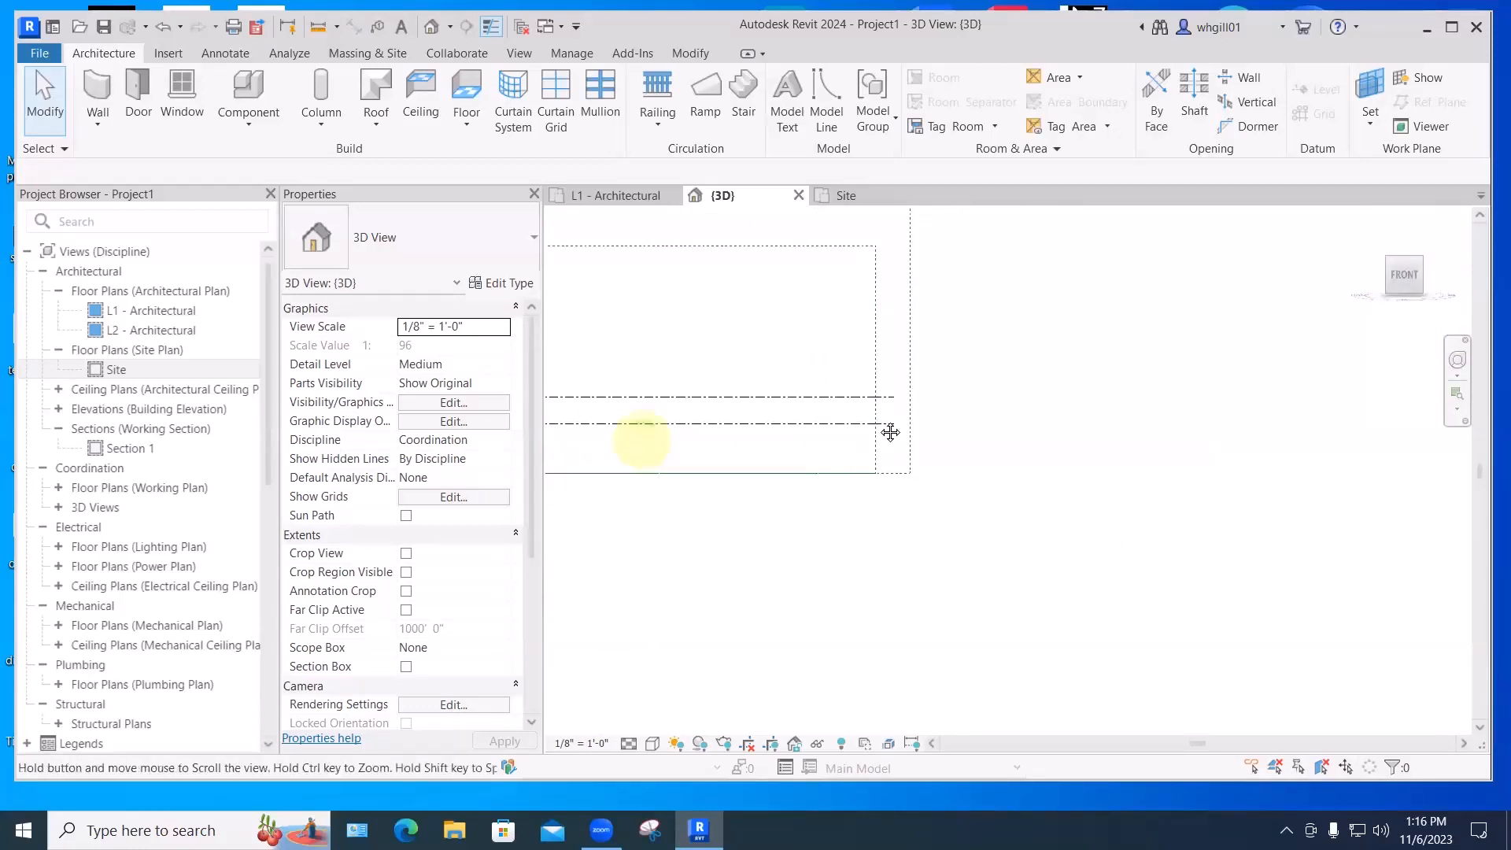
pyautogui.moveTo(890, 432); pyautogui.dragTo(892, 427)
pyautogui.scroll(1, 836, 438)
pyautogui.moveTo(815, 387); pyautogui.dragTo(768, 399, button='middle')
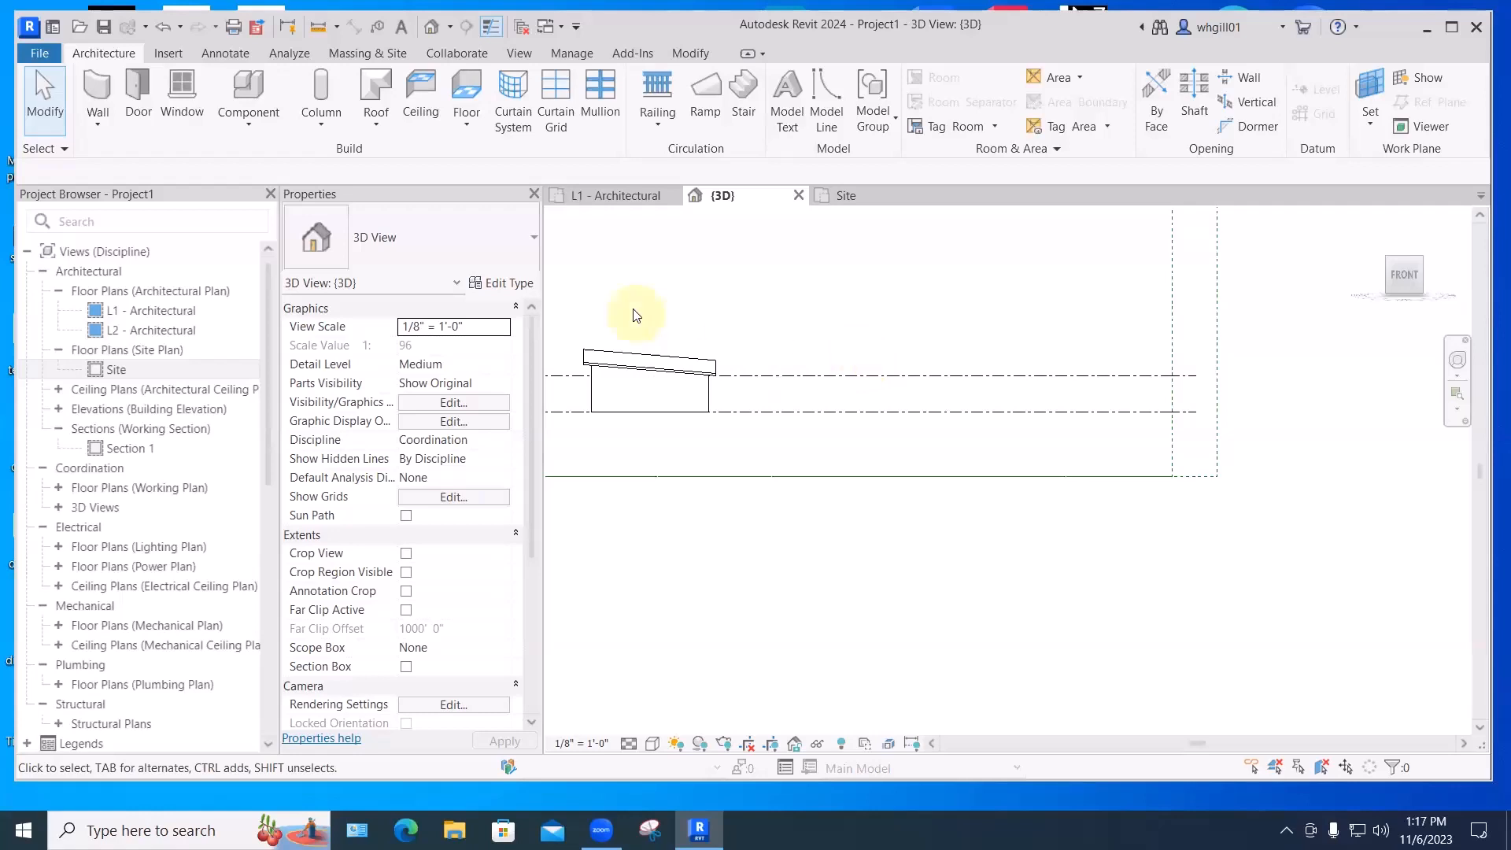
pyautogui.click(374, 129)
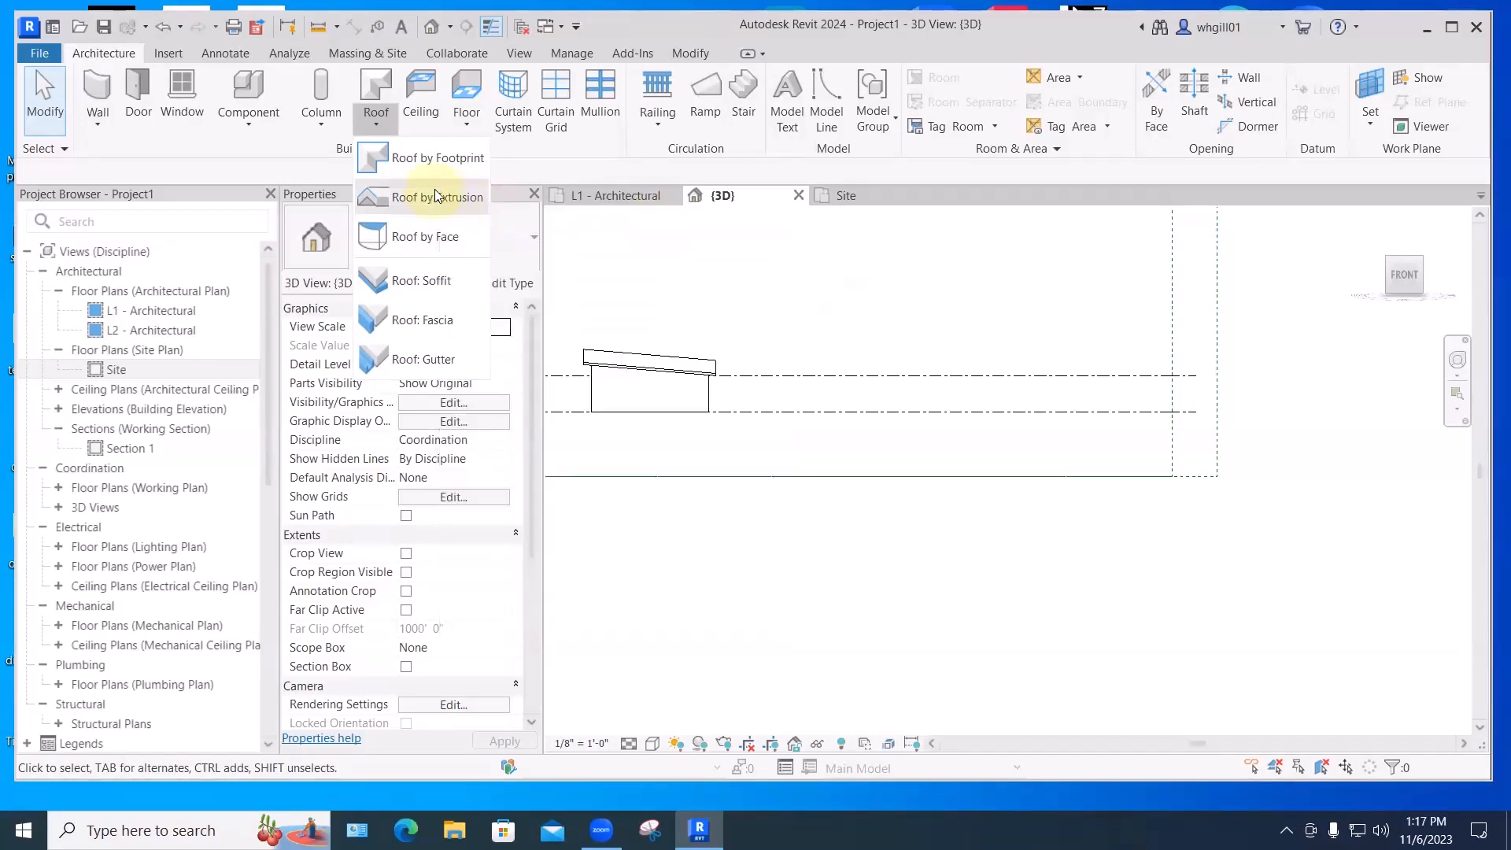
# - Begin a Roof by Extrusion on the front wall face's plane, with reference level L2 and 0' 0" offset
pyautogui.click(434, 195)
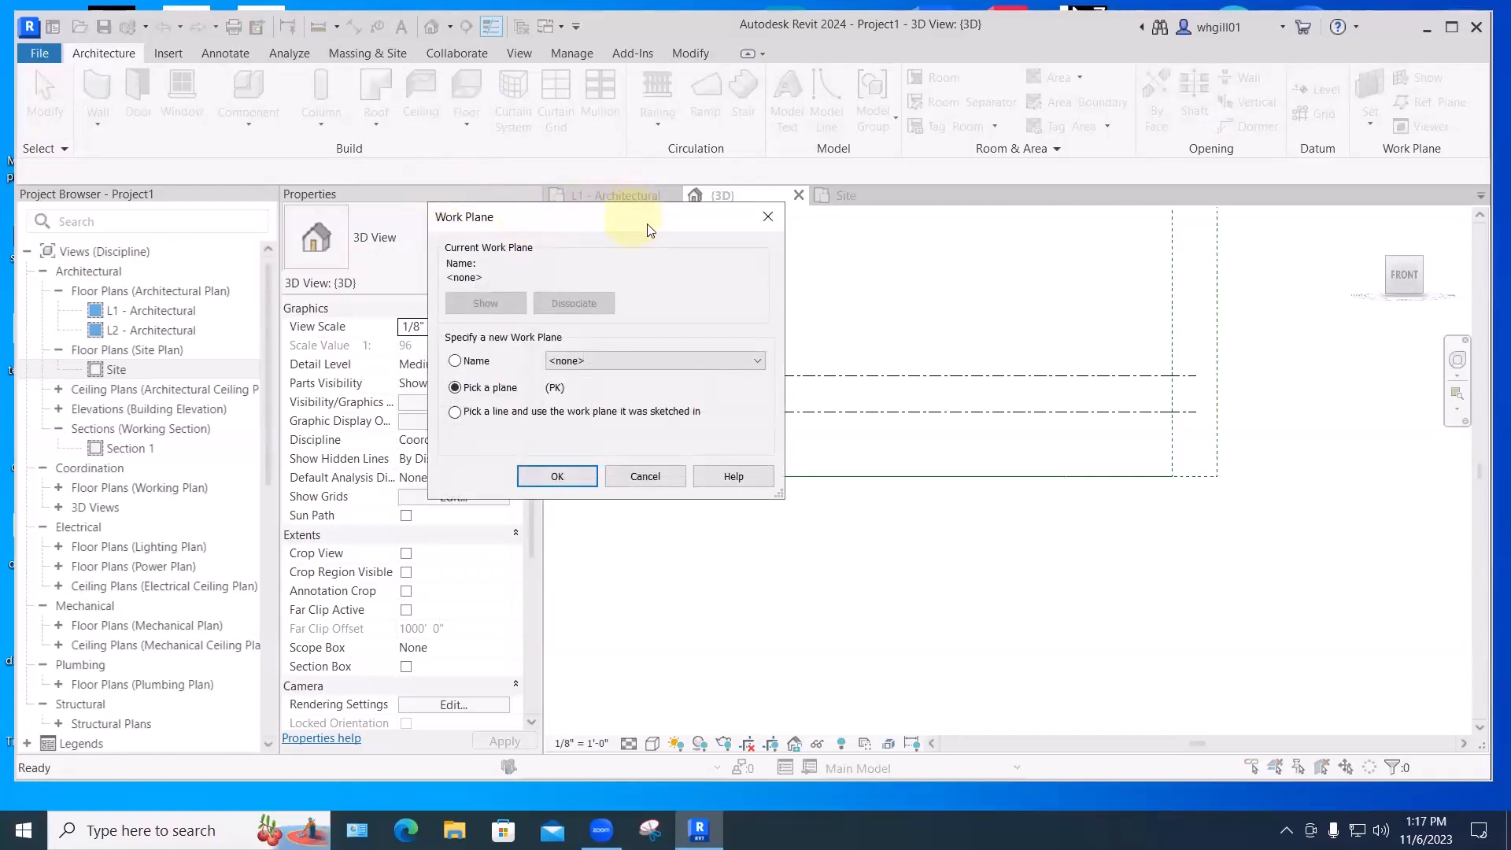
pyautogui.moveTo(650, 229); pyautogui.dragTo(1167, 269)
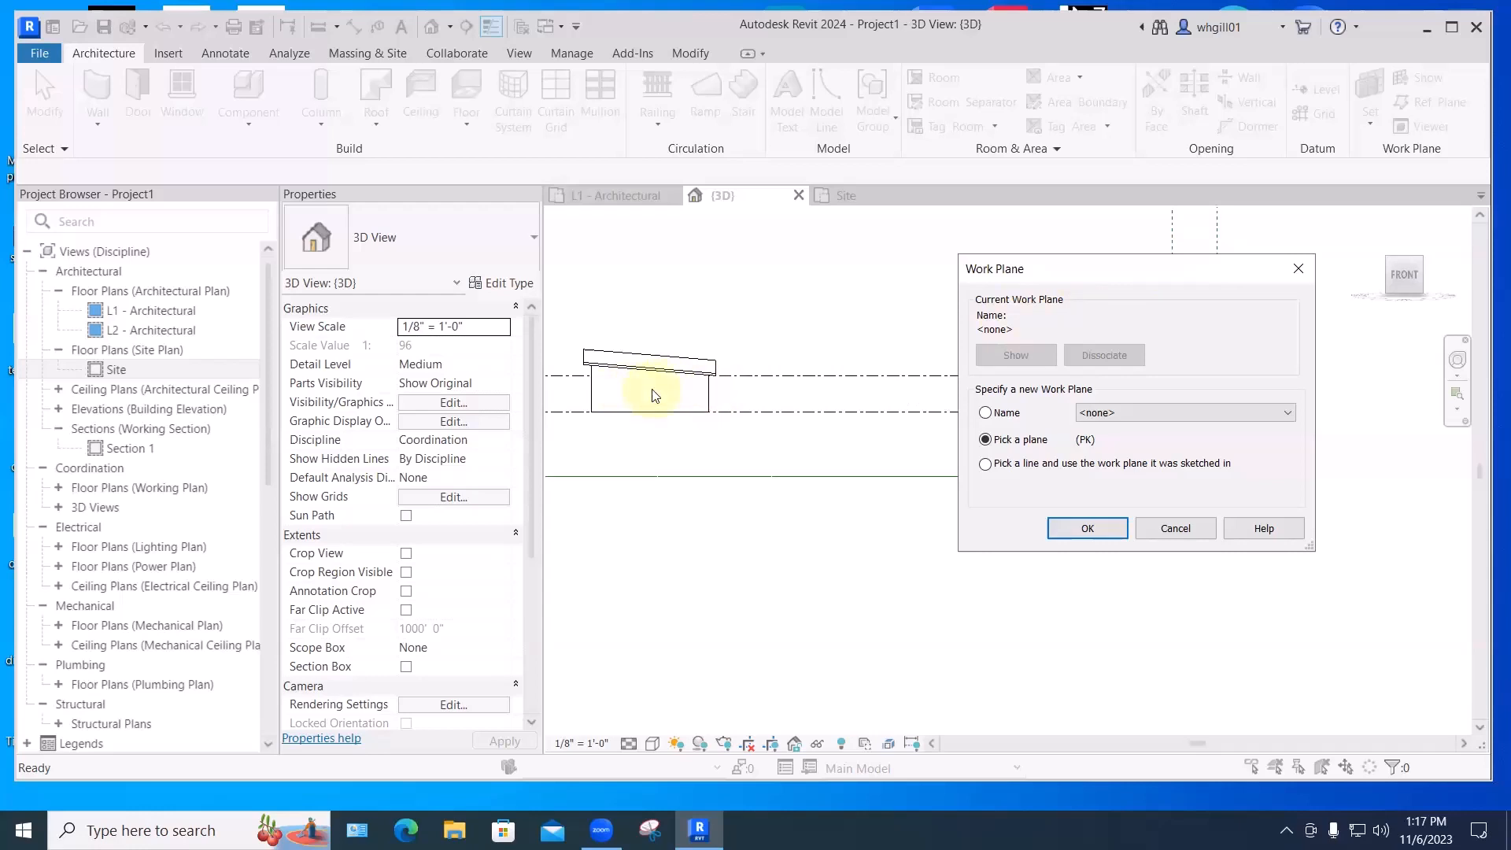
pyautogui.click(1084, 533)
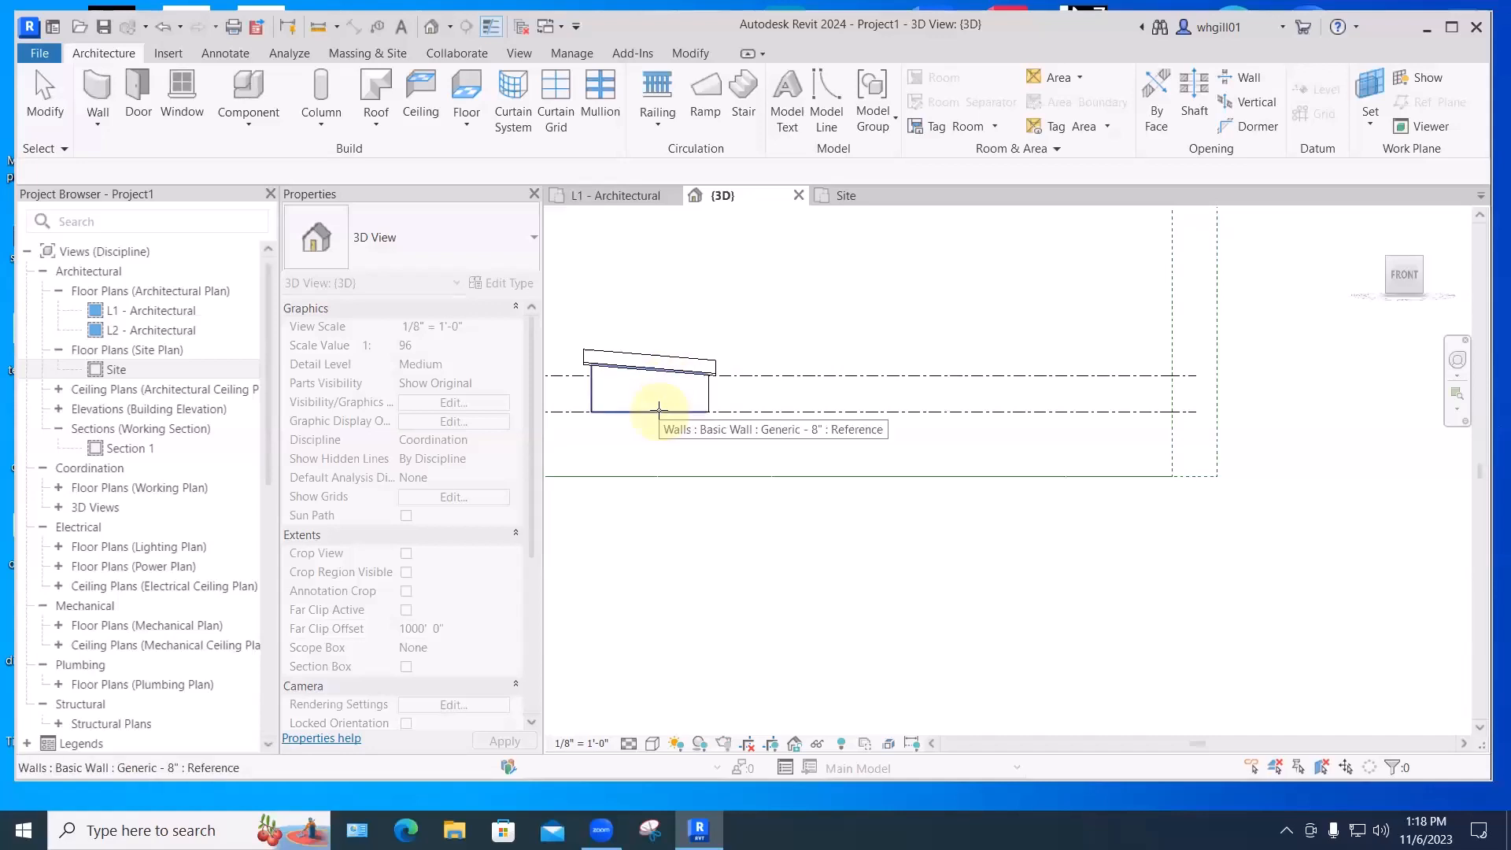
pyautogui.click(658, 410)
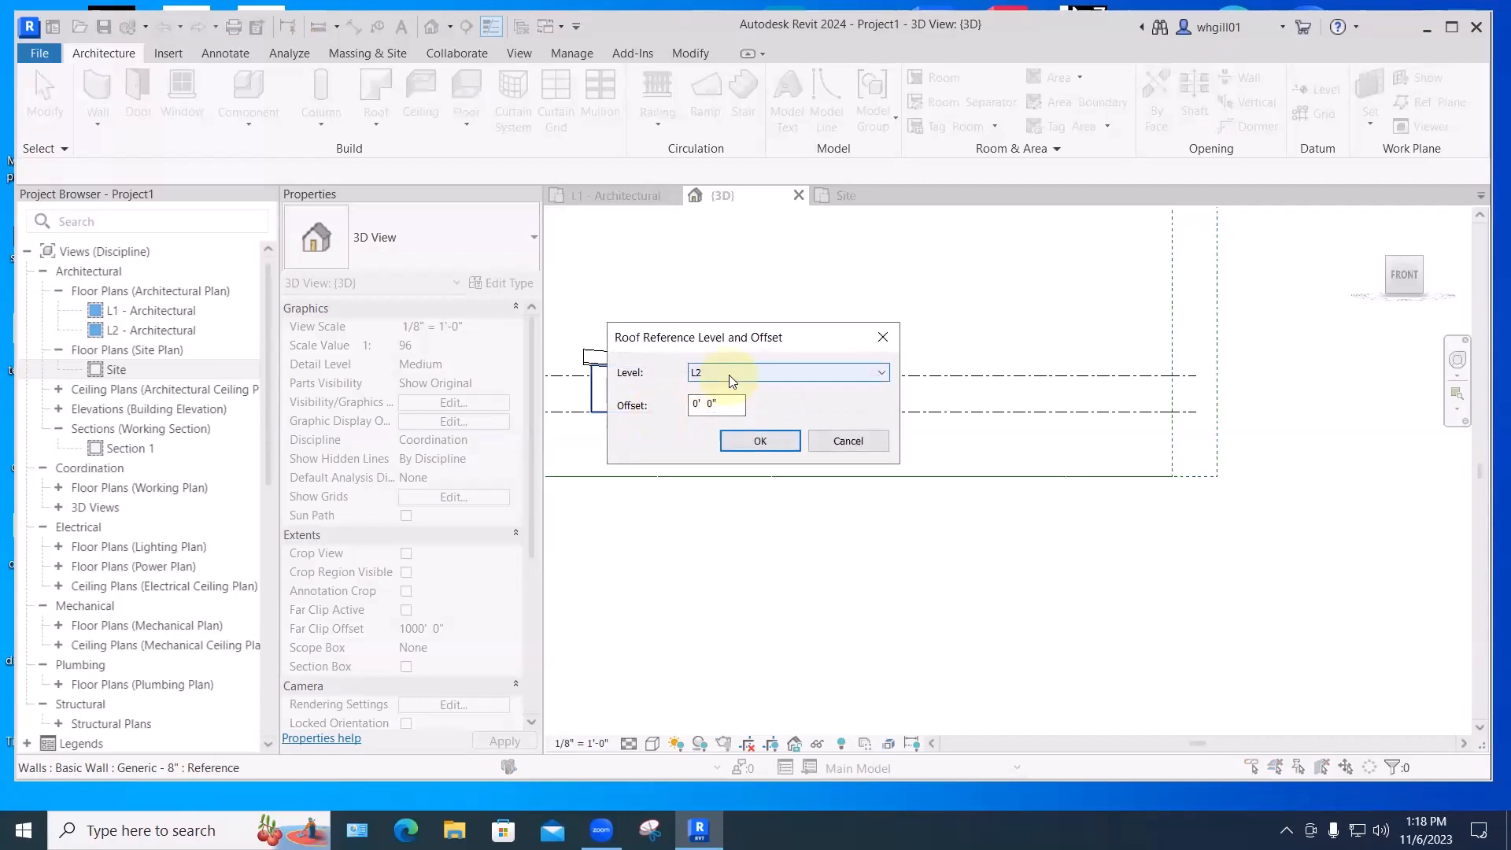
pyautogui.click(753, 440)
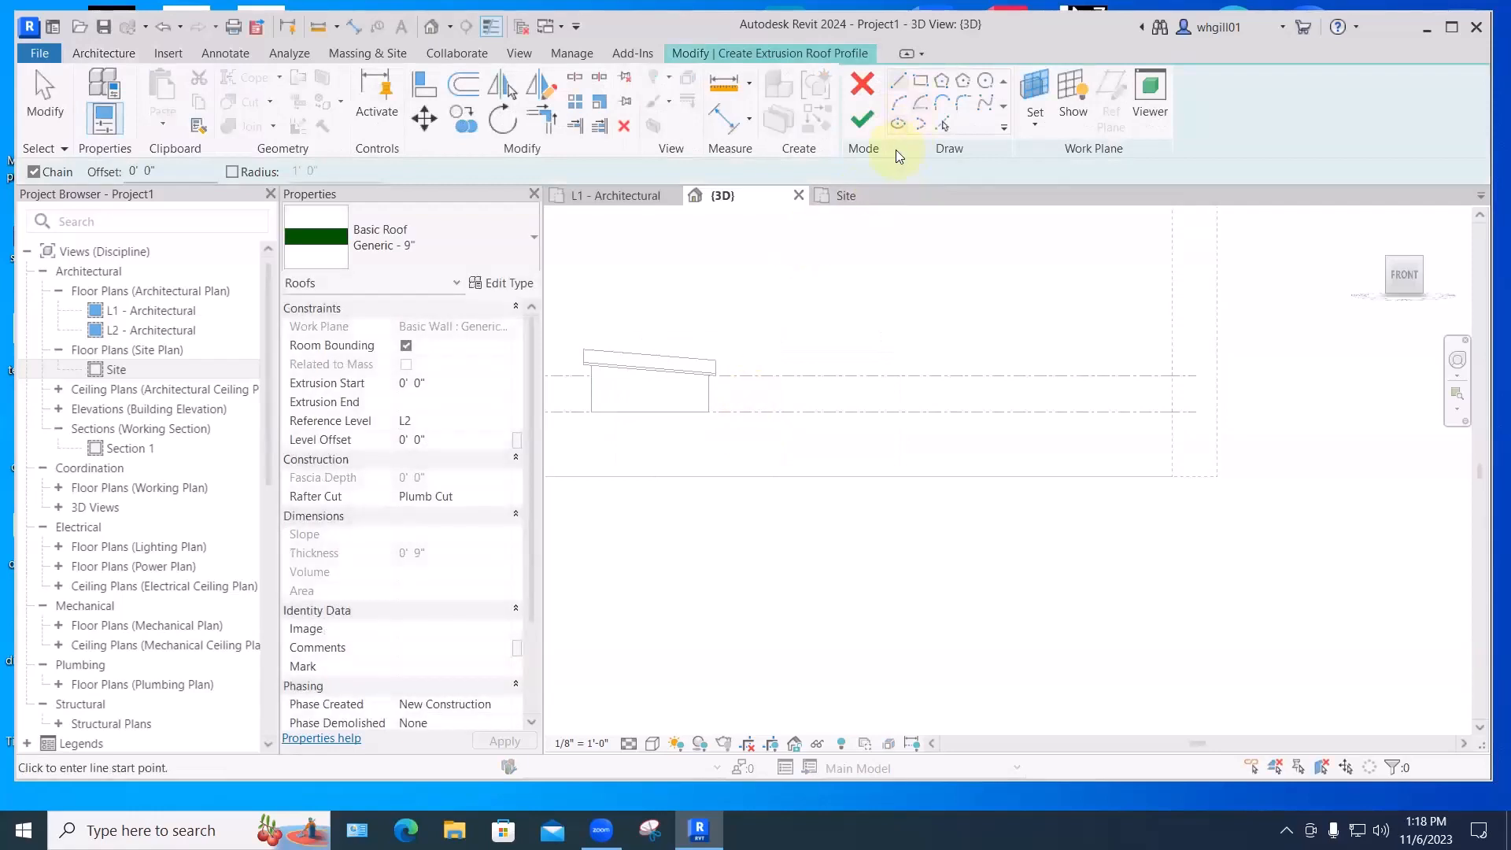
# - Draw a start-end-radius arc on L2 and finish it into a 1472.84 SF Generic - 9" arched roof
pyautogui.click(895, 100)
pyautogui.click(753, 375)
pyautogui.click(861, 375)
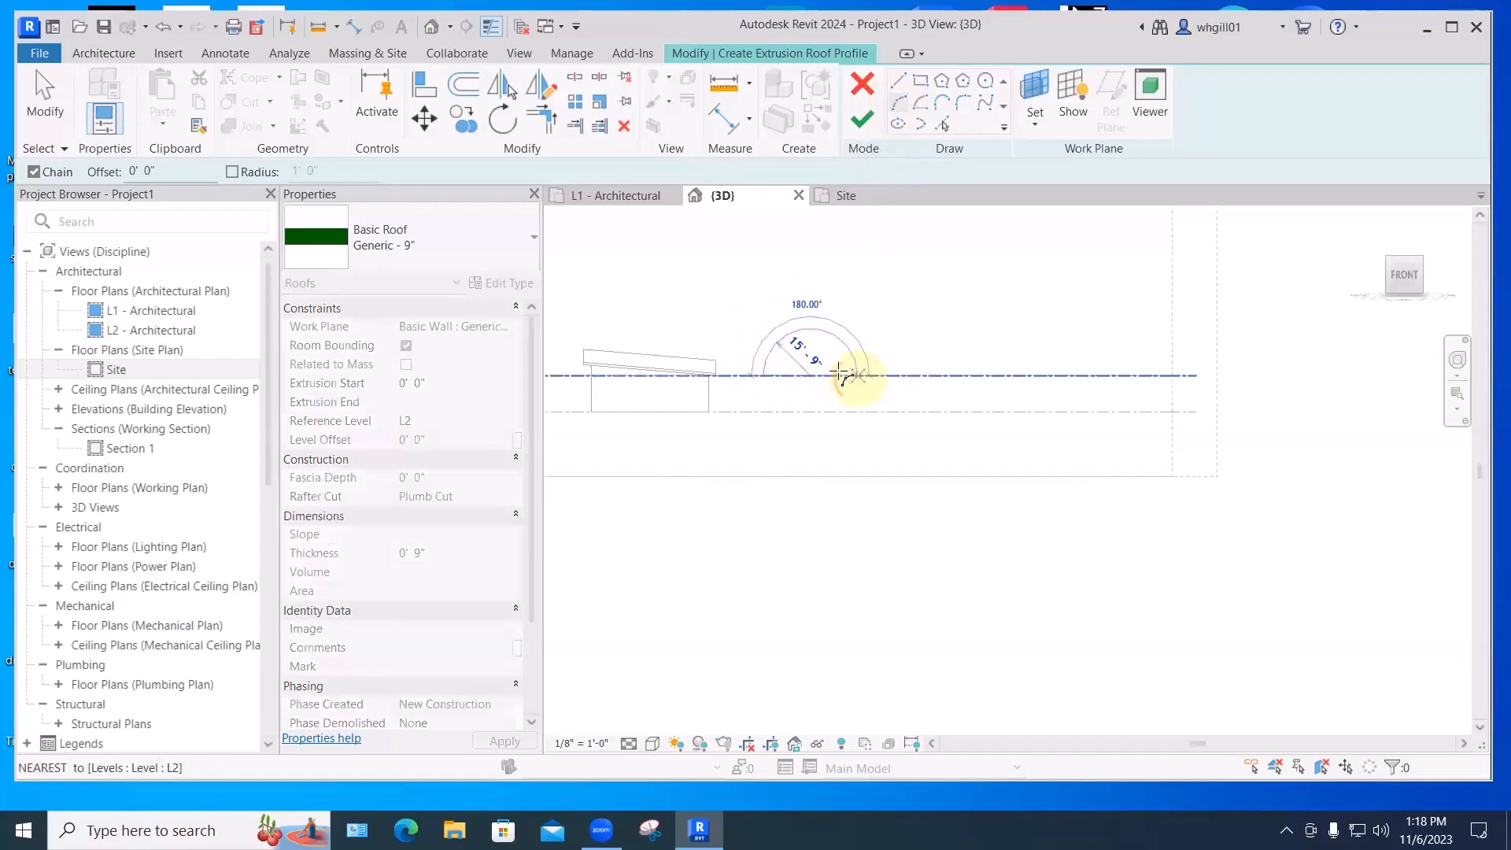
pyautogui.scroll(2, 791, 370)
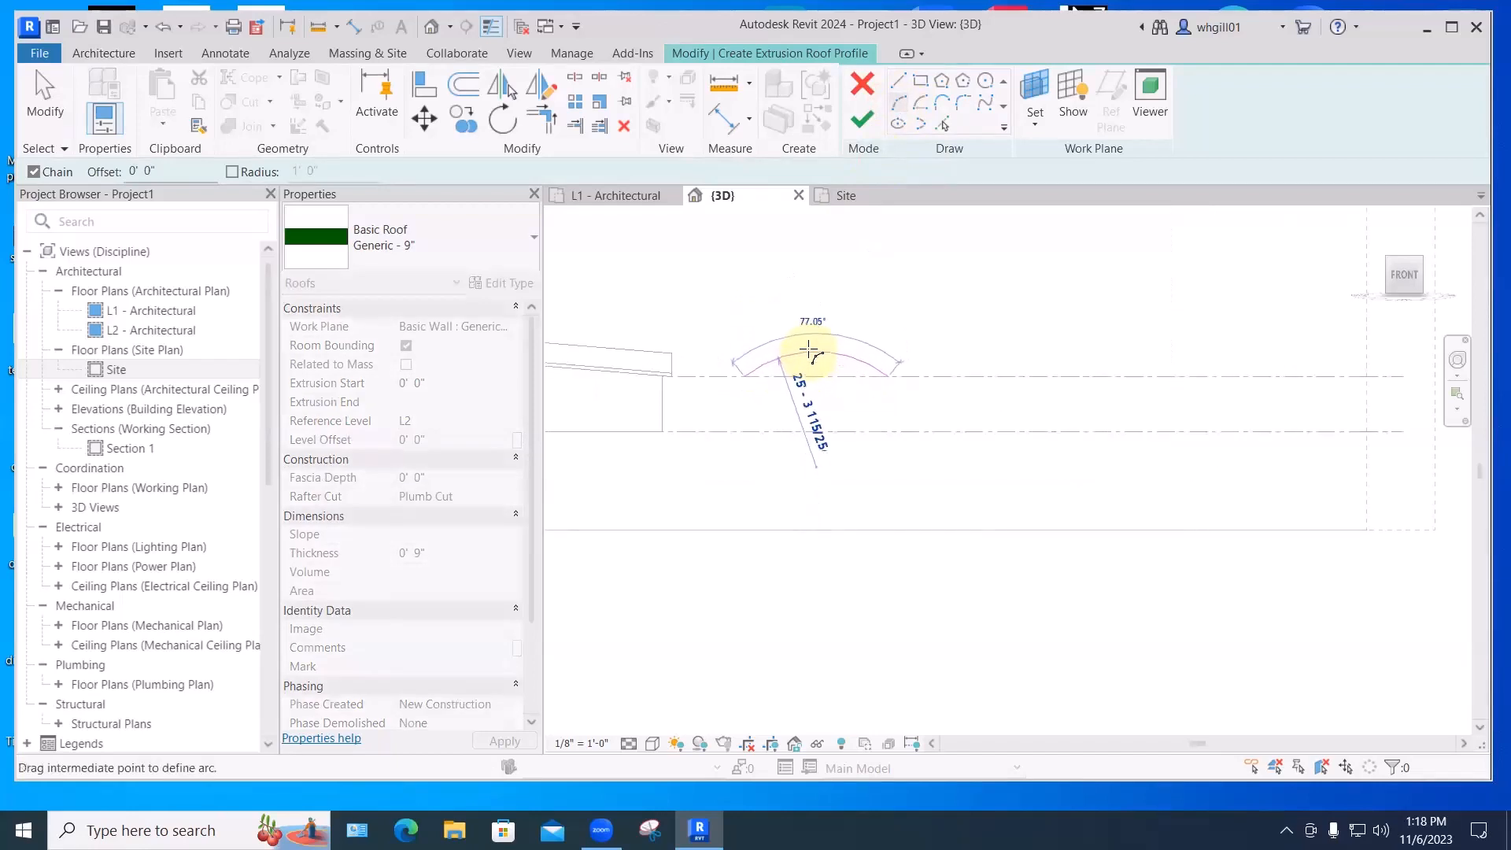
pyautogui.click(811, 337)
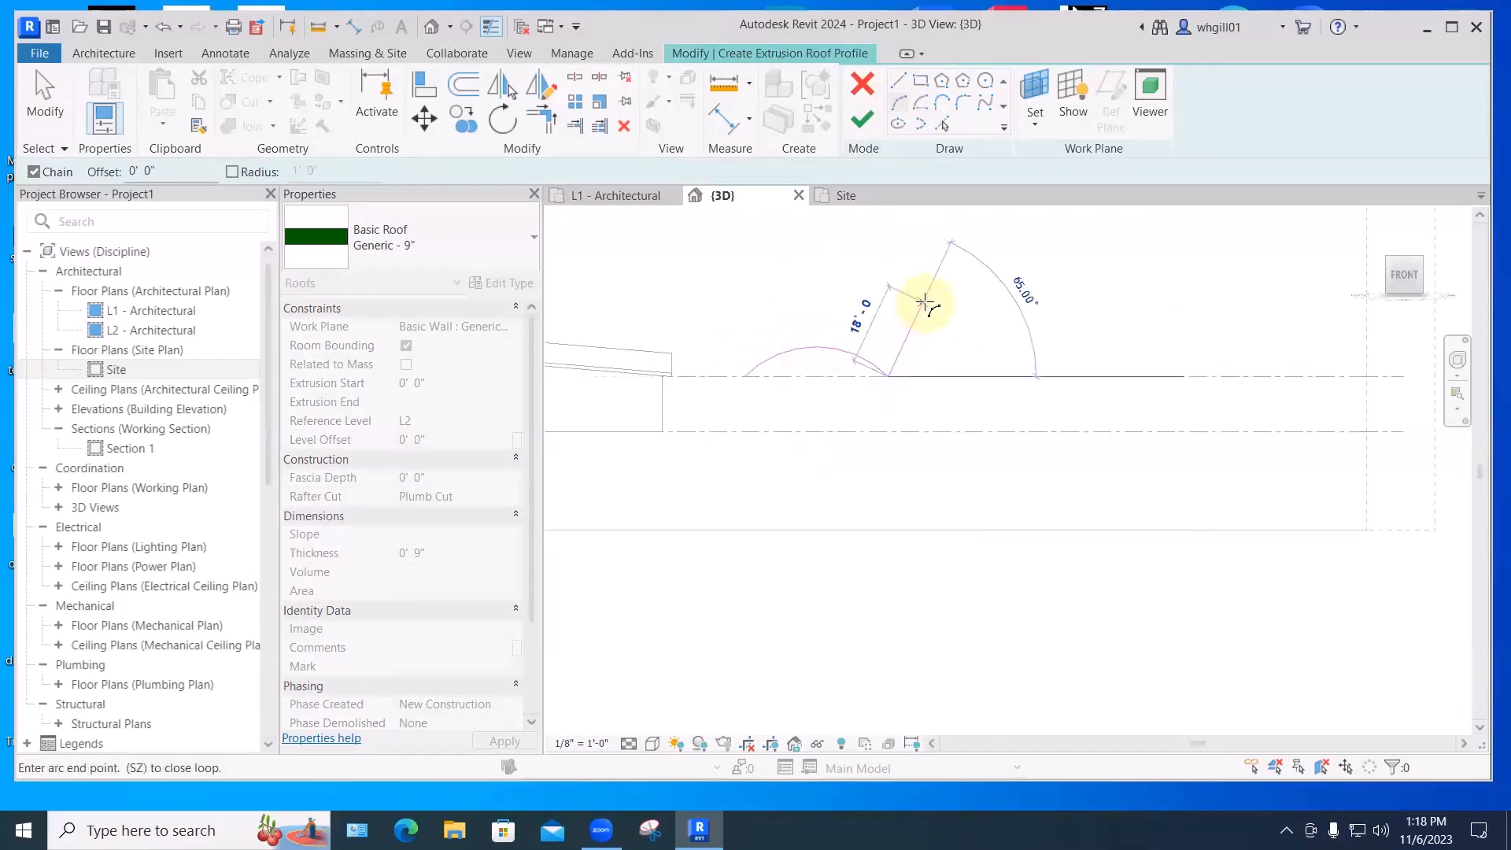
pyautogui.press('Escape')
pyautogui.press('Escape')
pyautogui.click(813, 350)
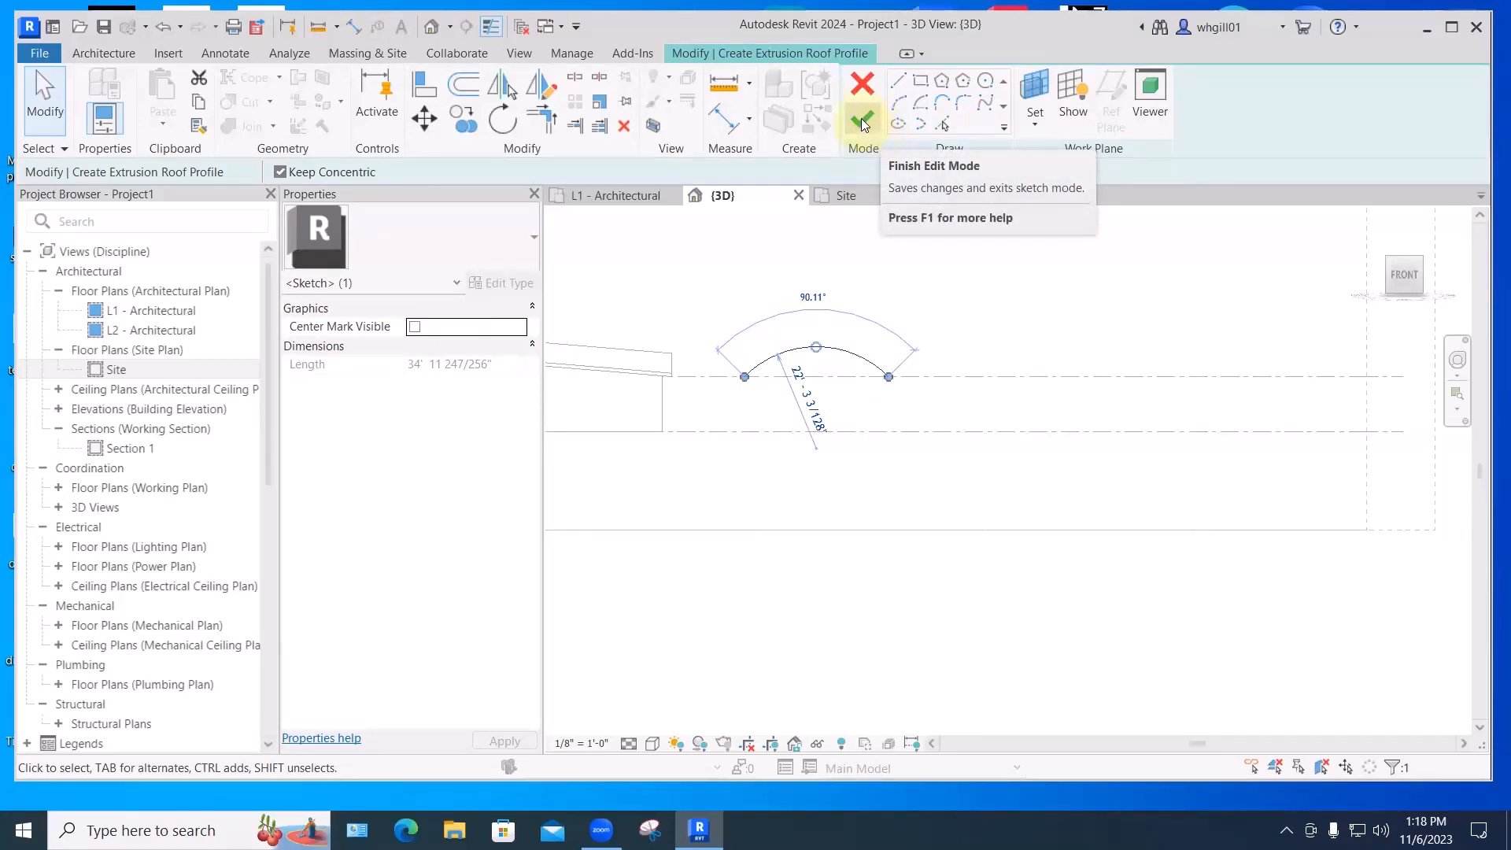
pyautogui.click(863, 122)
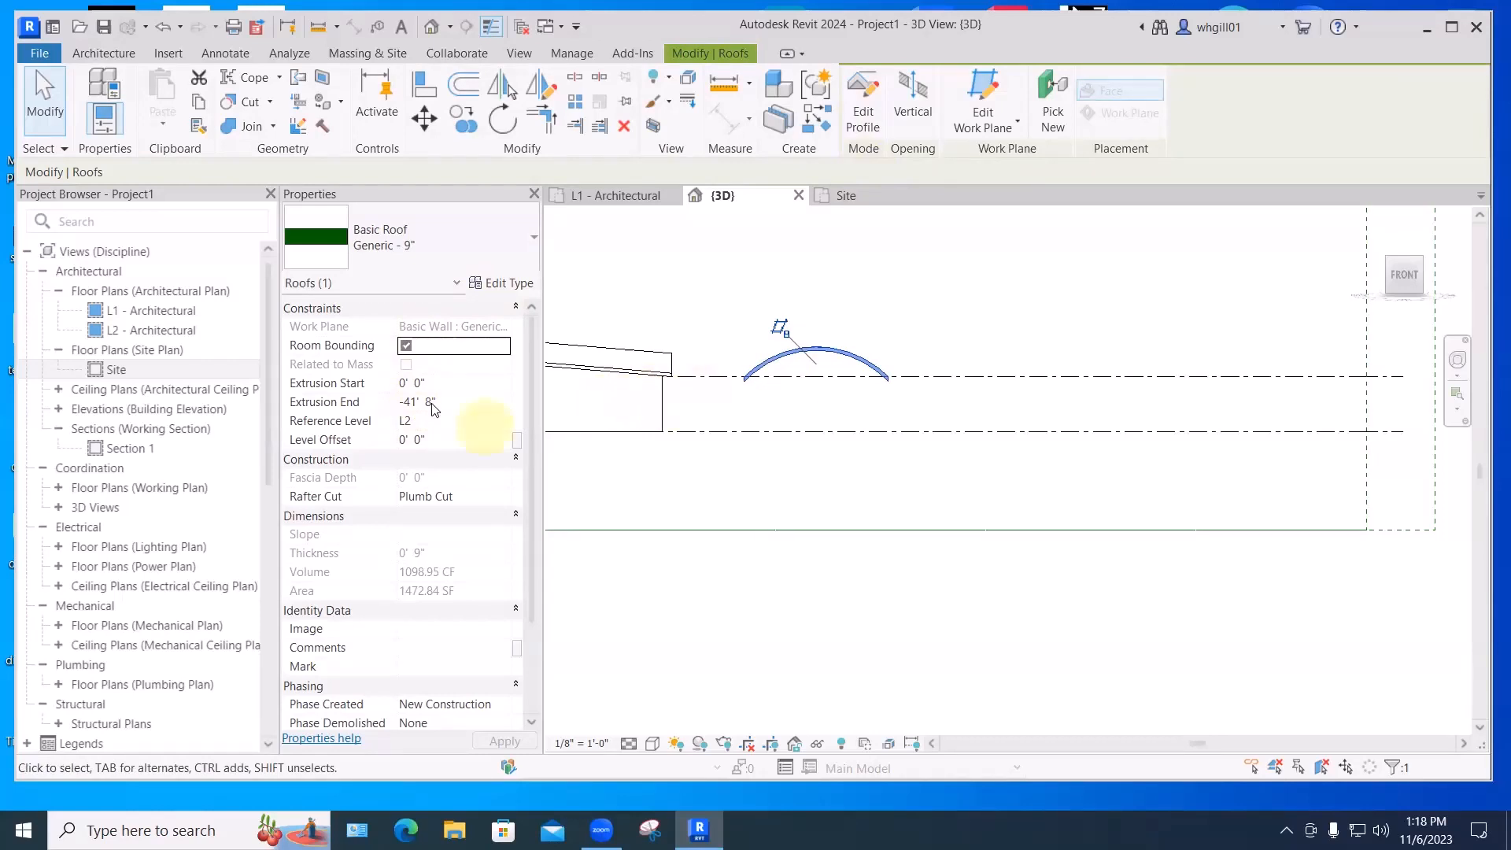
# - In the Site plan, drag the curved roof's top and bottom shape handles outward to lengthen it
pyautogui.click(835, 198)
pyautogui.click(1023, 346)
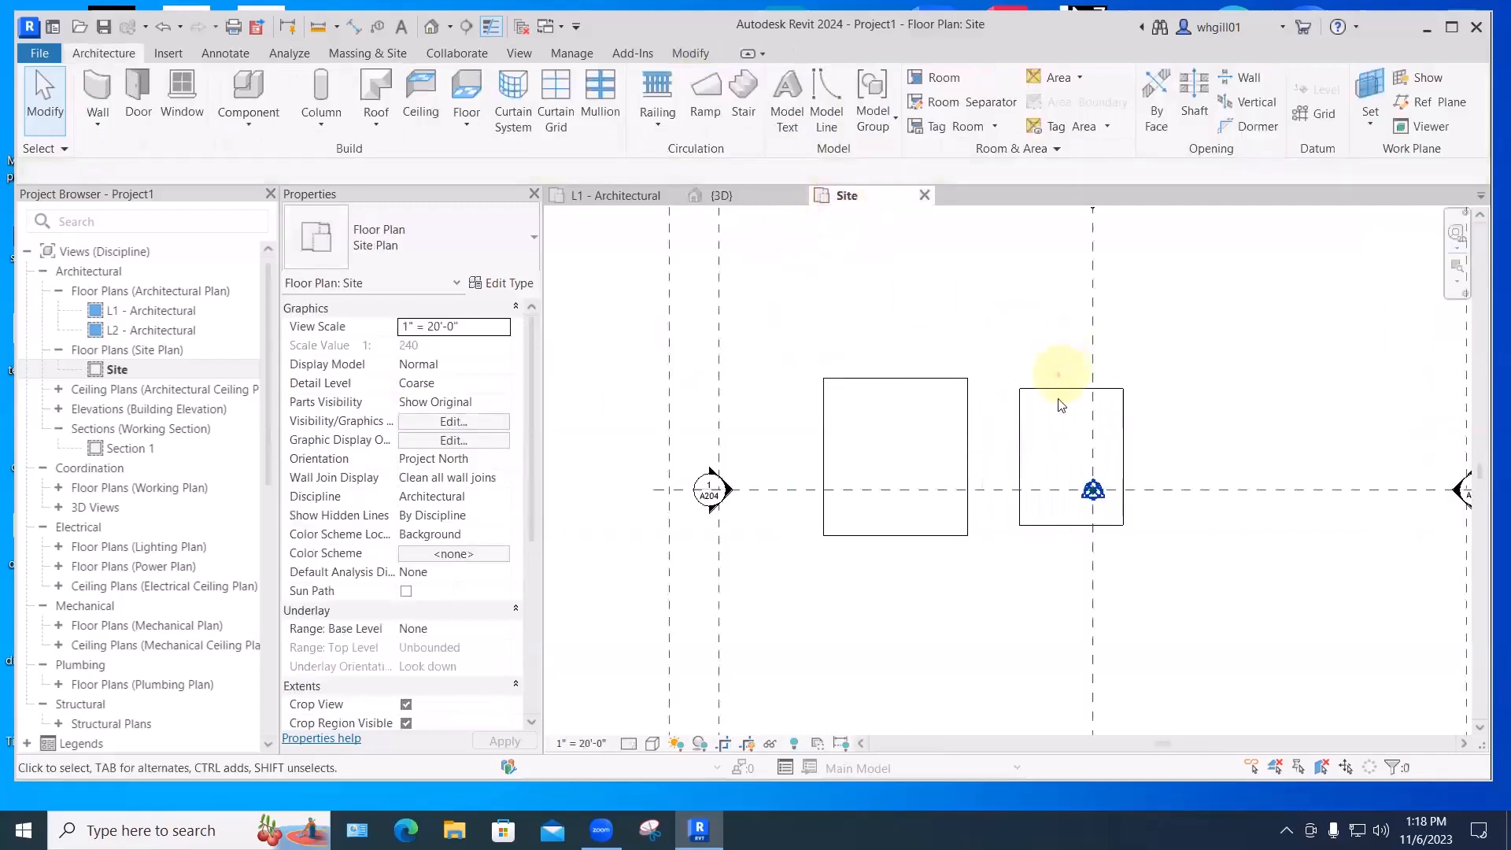
pyautogui.click(1070, 390)
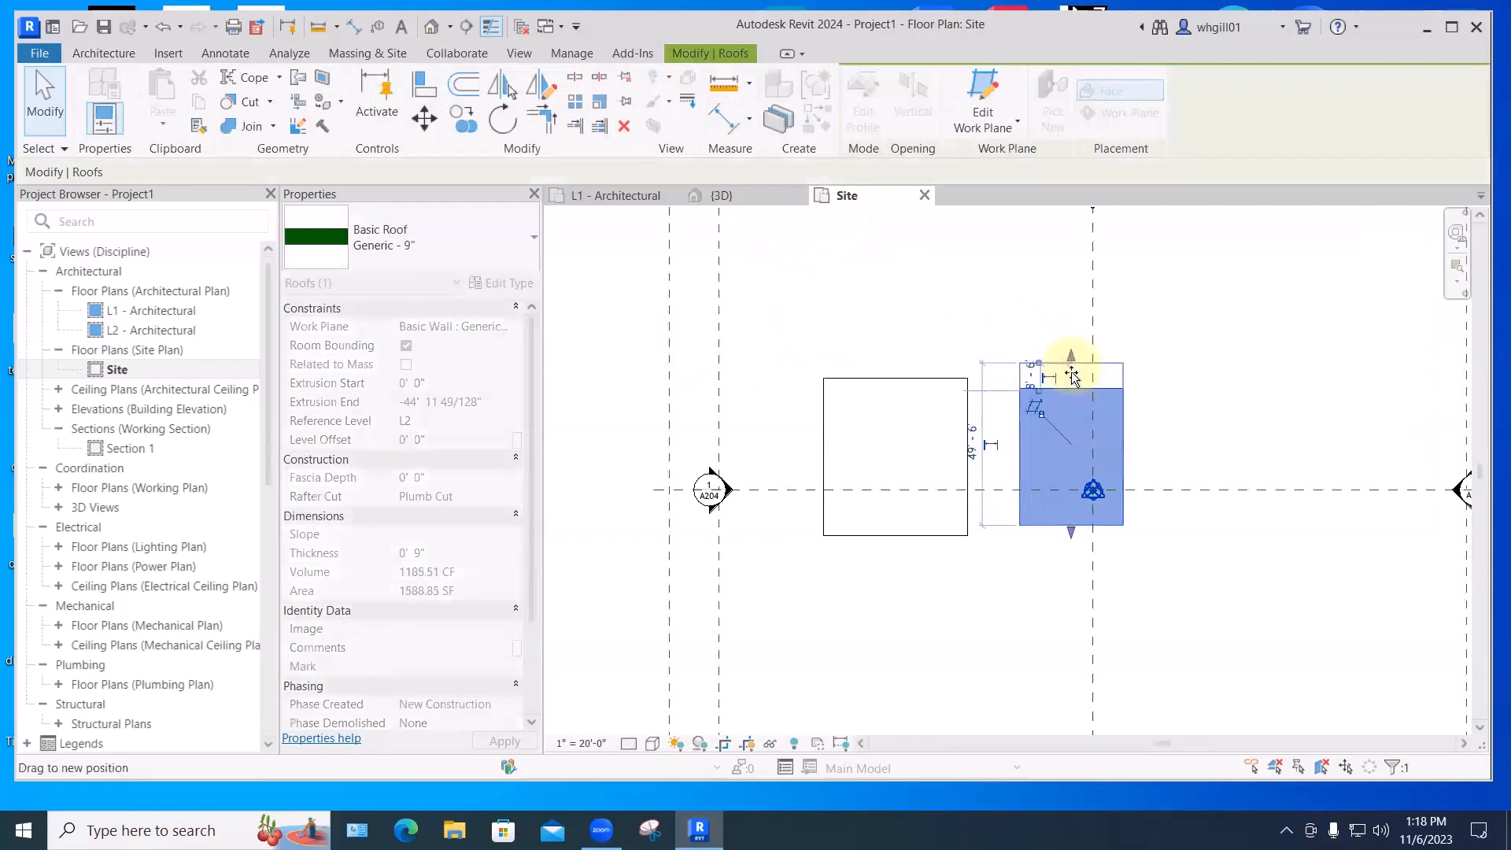
pyautogui.moveTo(1070, 384); pyautogui.dragTo(1069, 376)
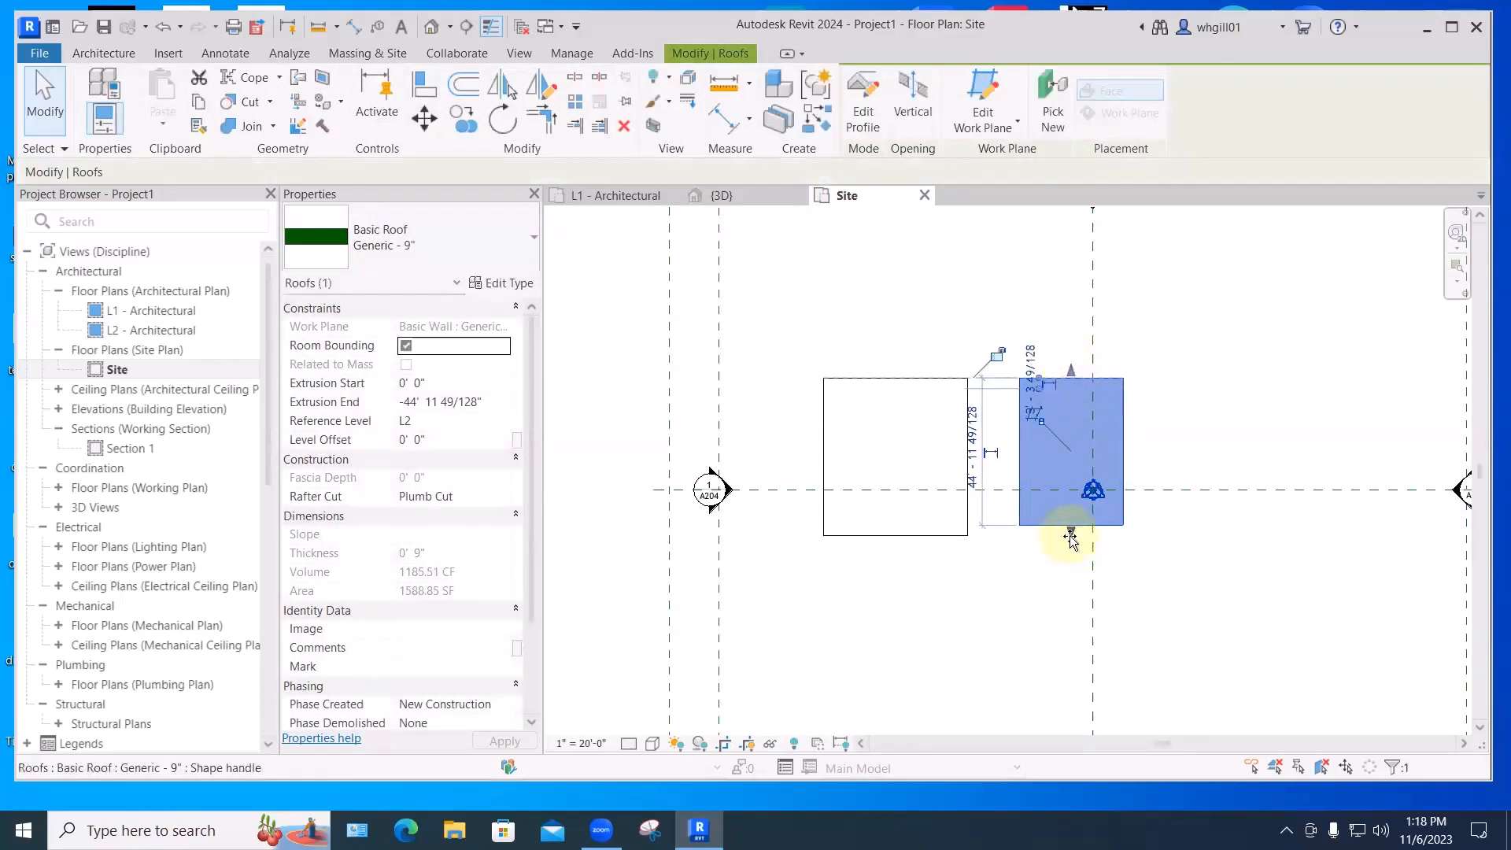
pyautogui.moveTo(1072, 532); pyautogui.dragTo(1062, 541)
pyautogui.click(1023, 610)
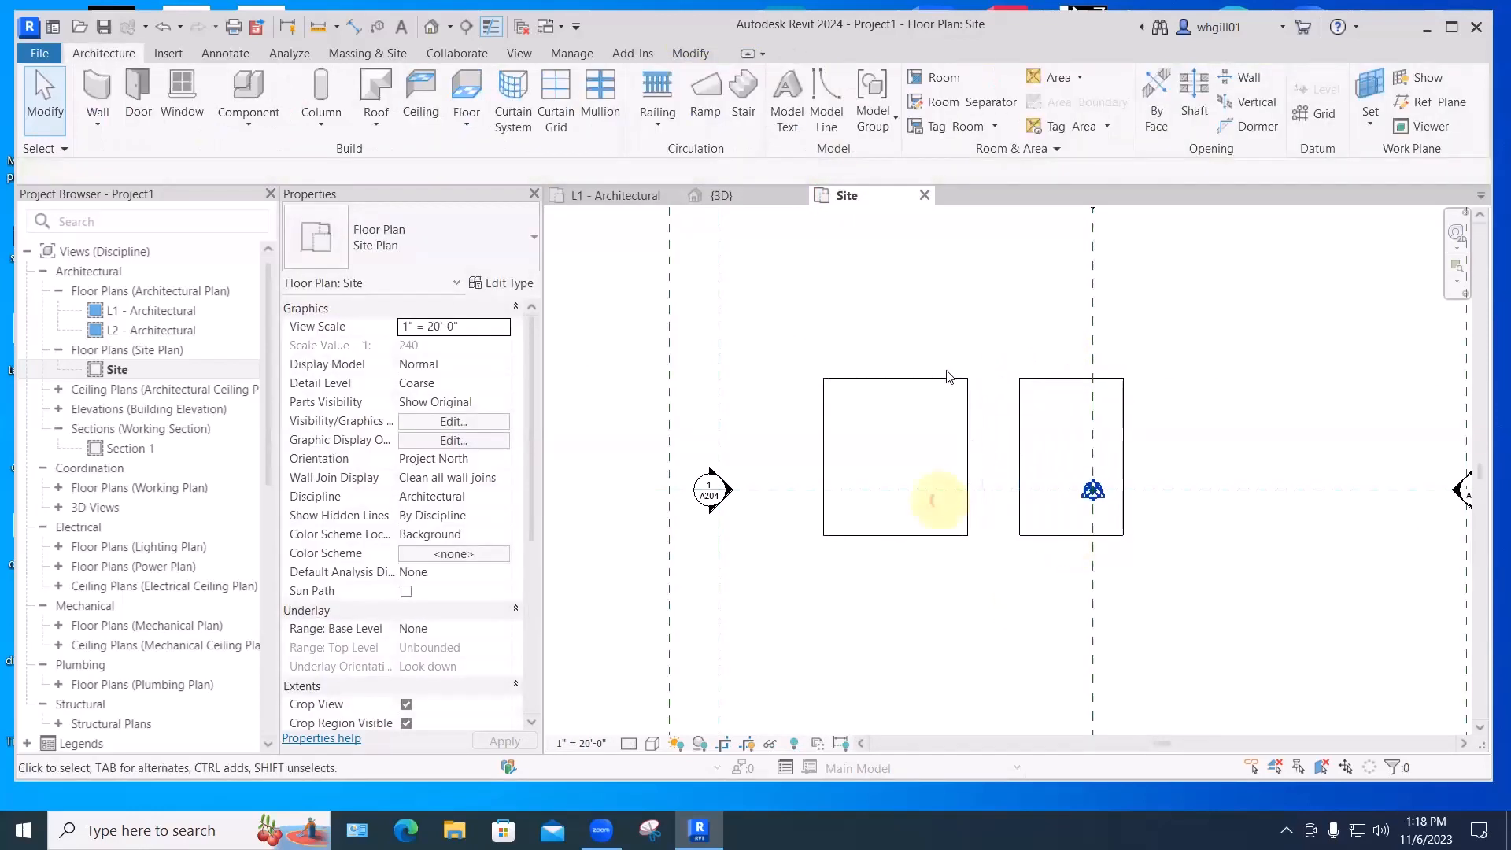
# - Frame the site crop region, then orbit the 3D view to see the lengthened curved roof
pyautogui.moveTo(1012, 607); pyautogui.dragTo(846, 627, button='middle')
pyautogui.scroll(-1, 850, 517)
pyautogui.scroll(1, 843, 516)
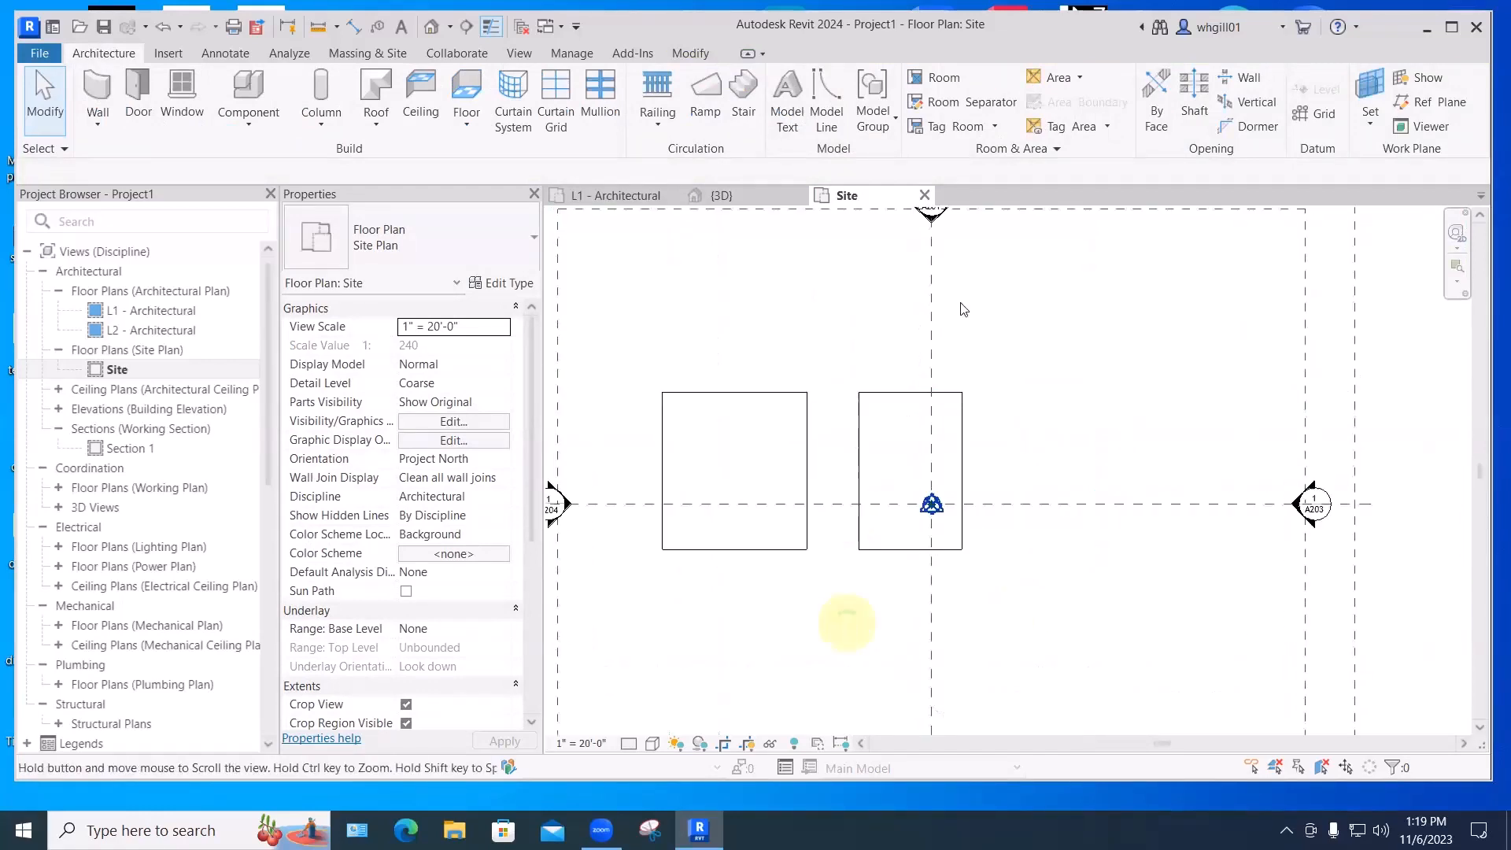
pyautogui.click(721, 197)
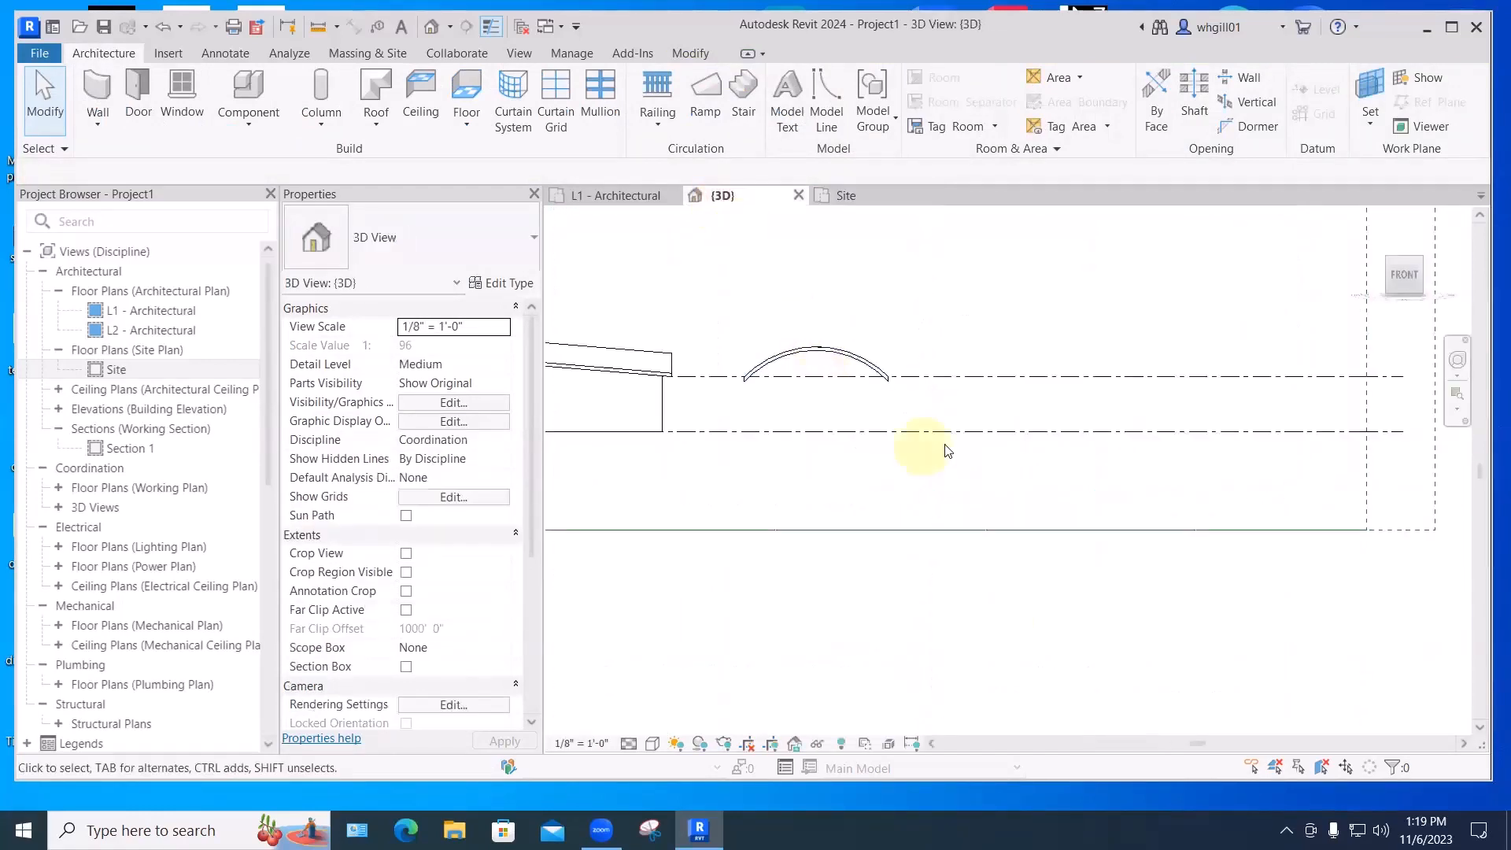
pyautogui.keyDown('shift'); pyautogui.moveTo(858, 498); pyautogui.dragTo(946, 467, button='middle'); pyautogui.keyUp('shift')
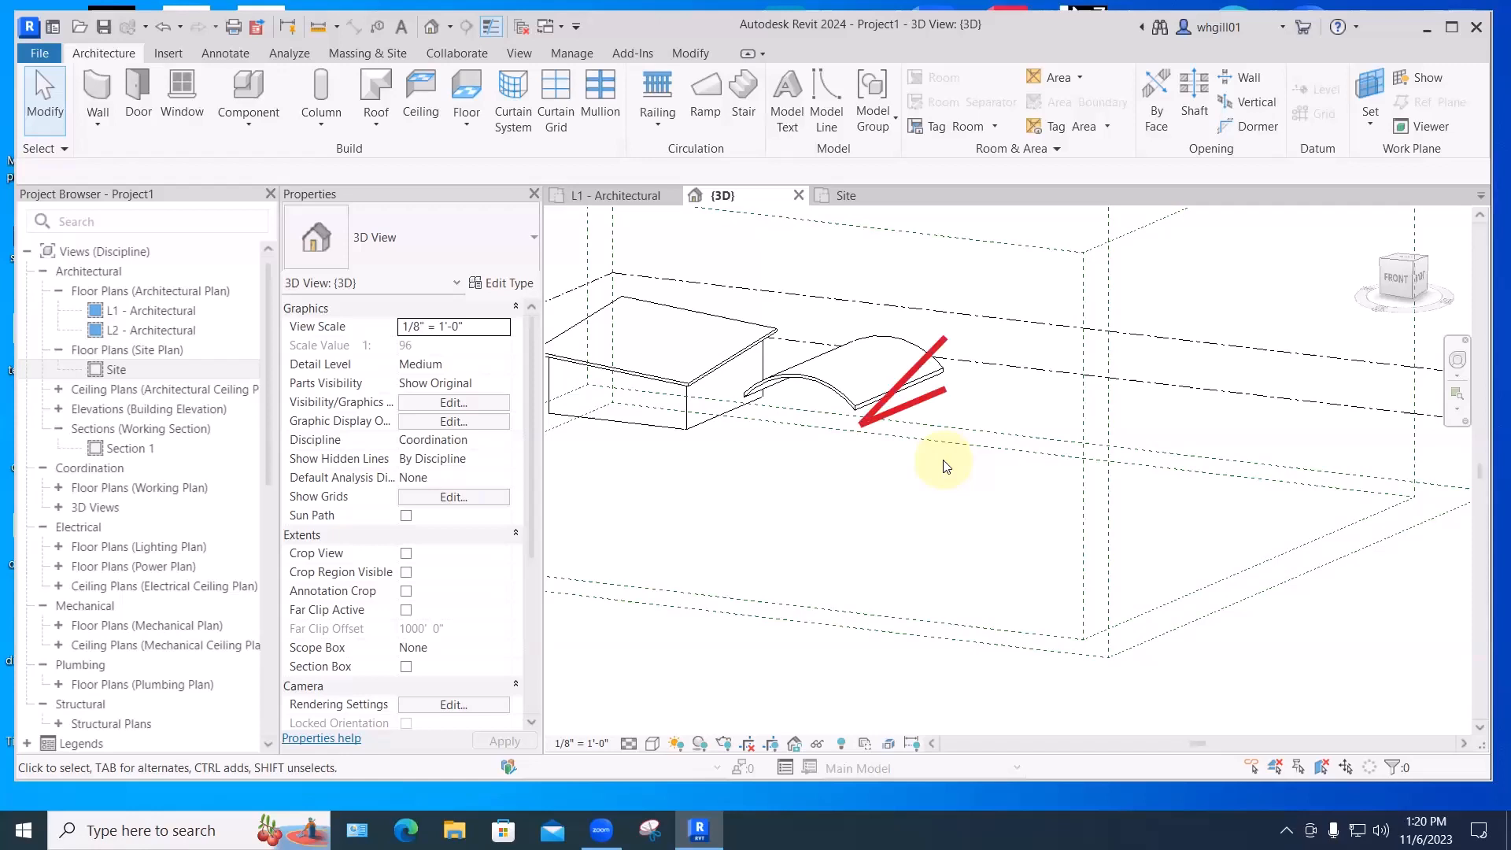
# - Check the curved roof in the Site plan, then set {3D} to the ViewCube's FRONT face
pyautogui.click(1387, 280)
pyautogui.scroll(5, 925, 455)
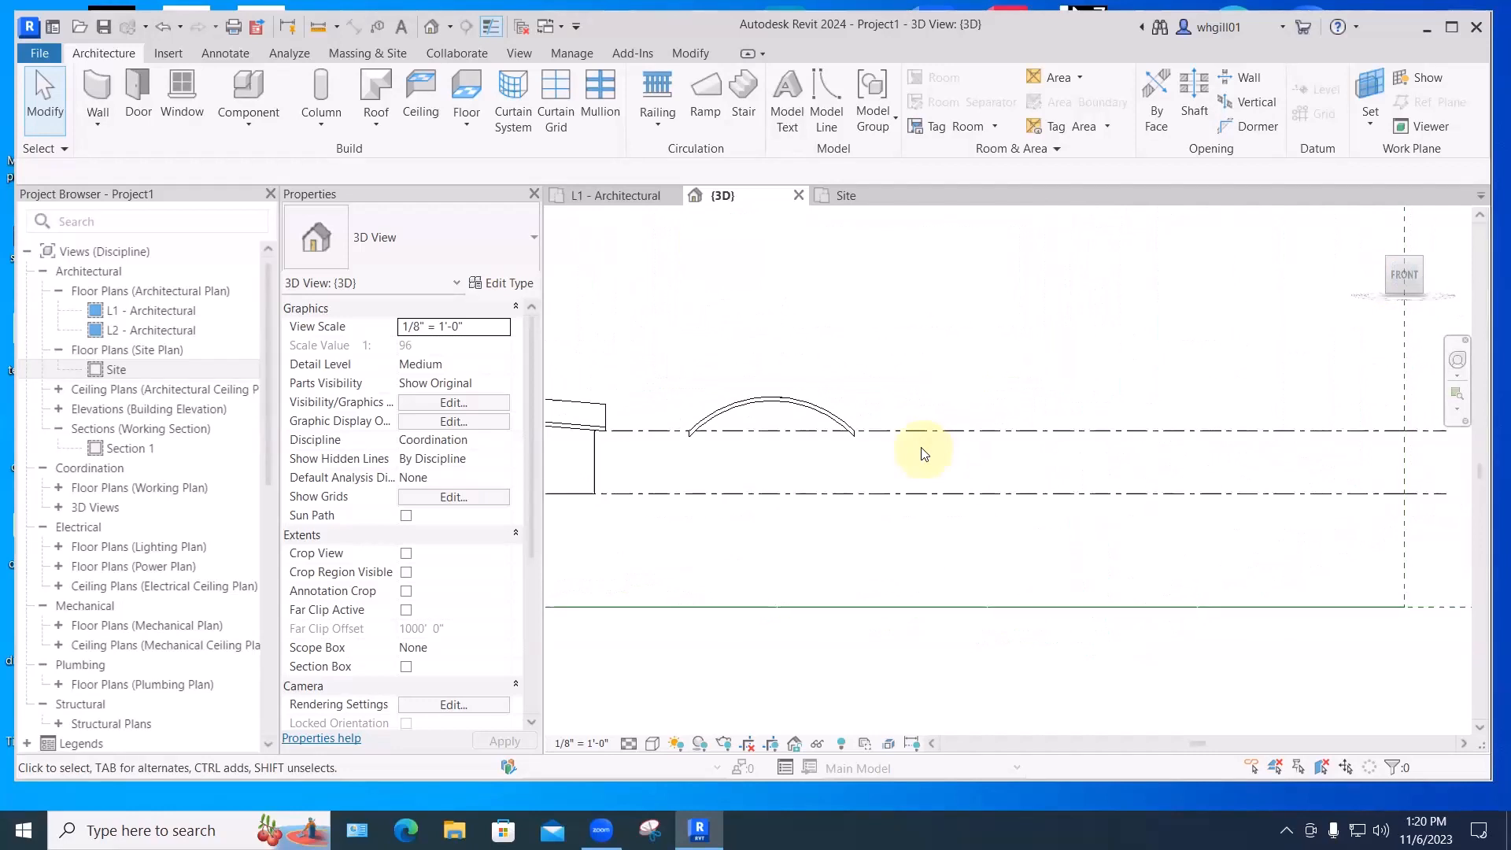
pyautogui.click(825, 196)
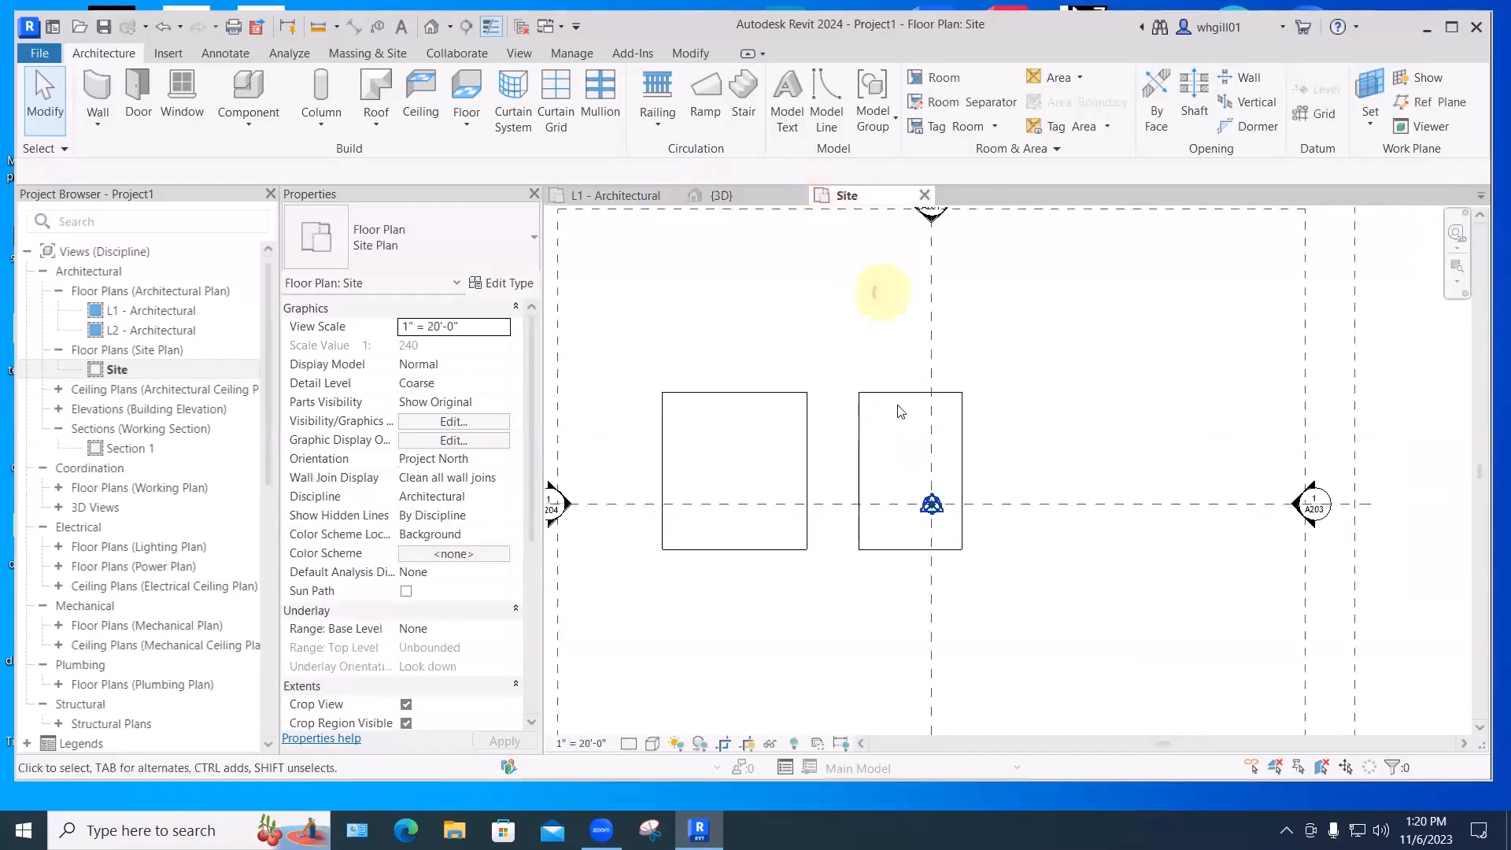
pyautogui.click(909, 563)
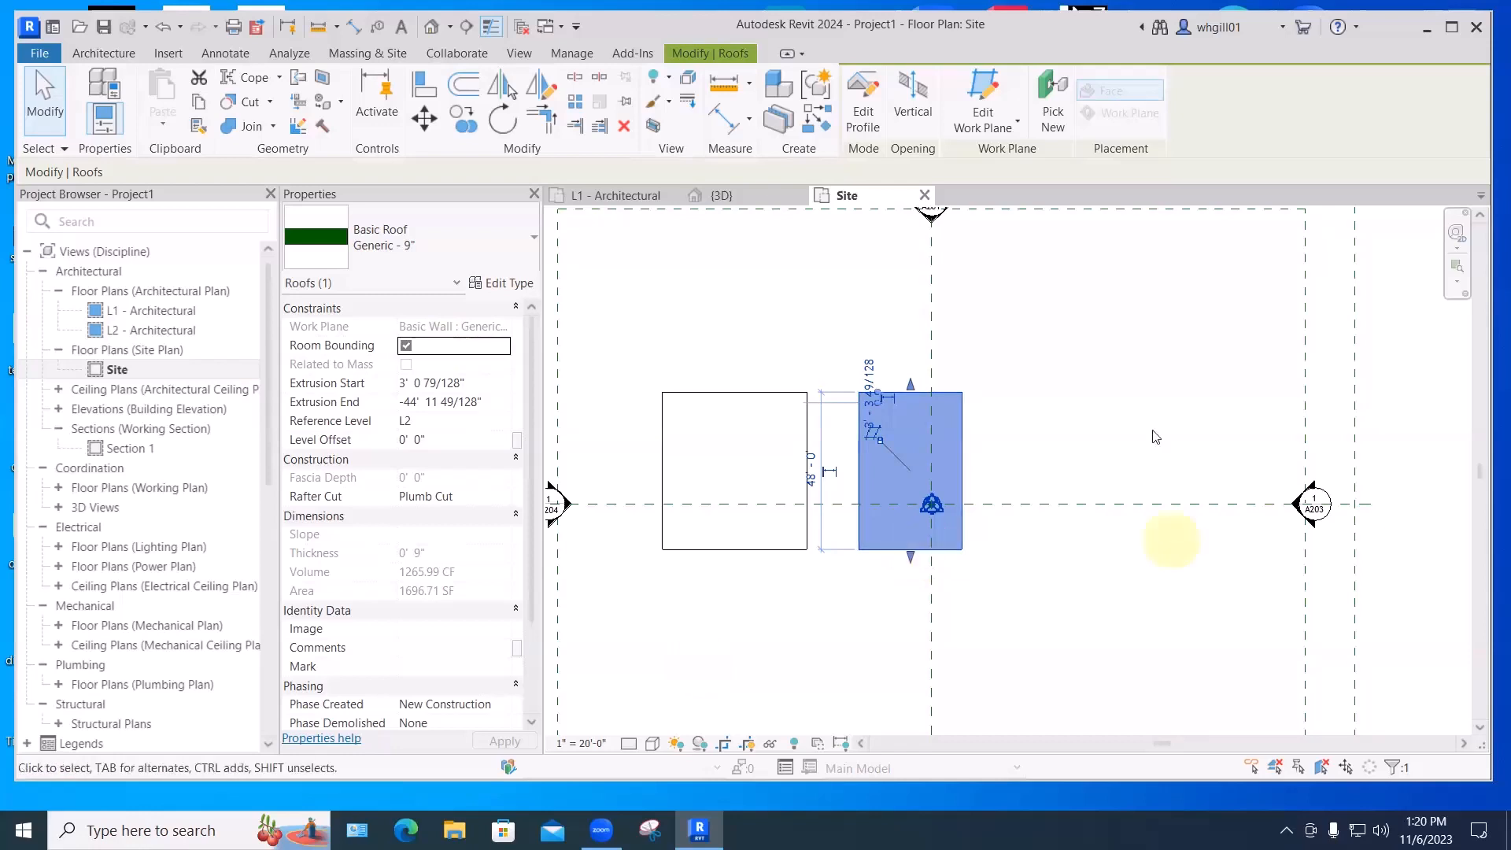
pyautogui.click(1165, 531)
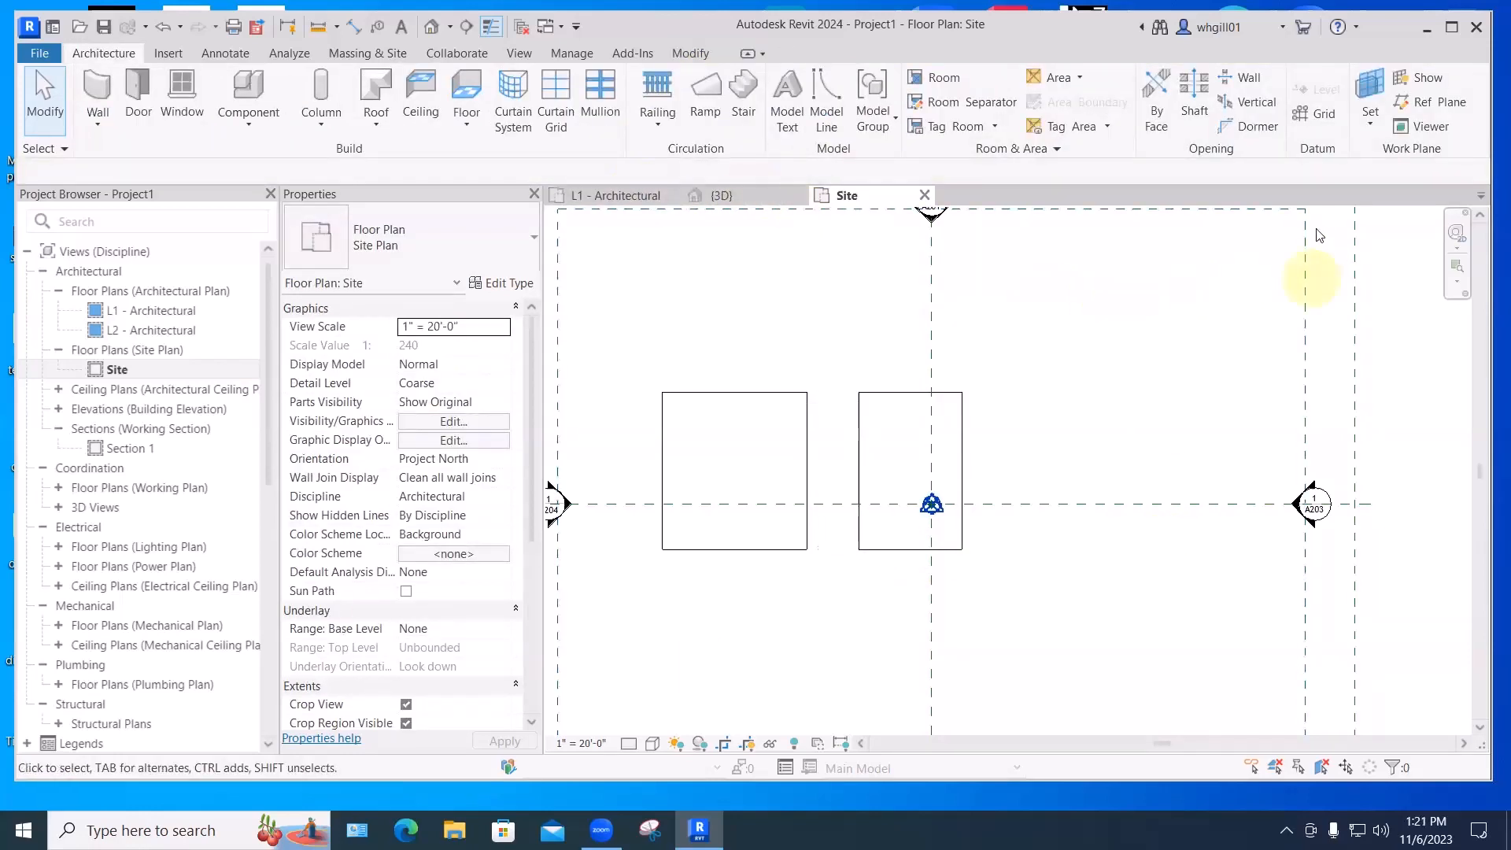
pyautogui.click(723, 198)
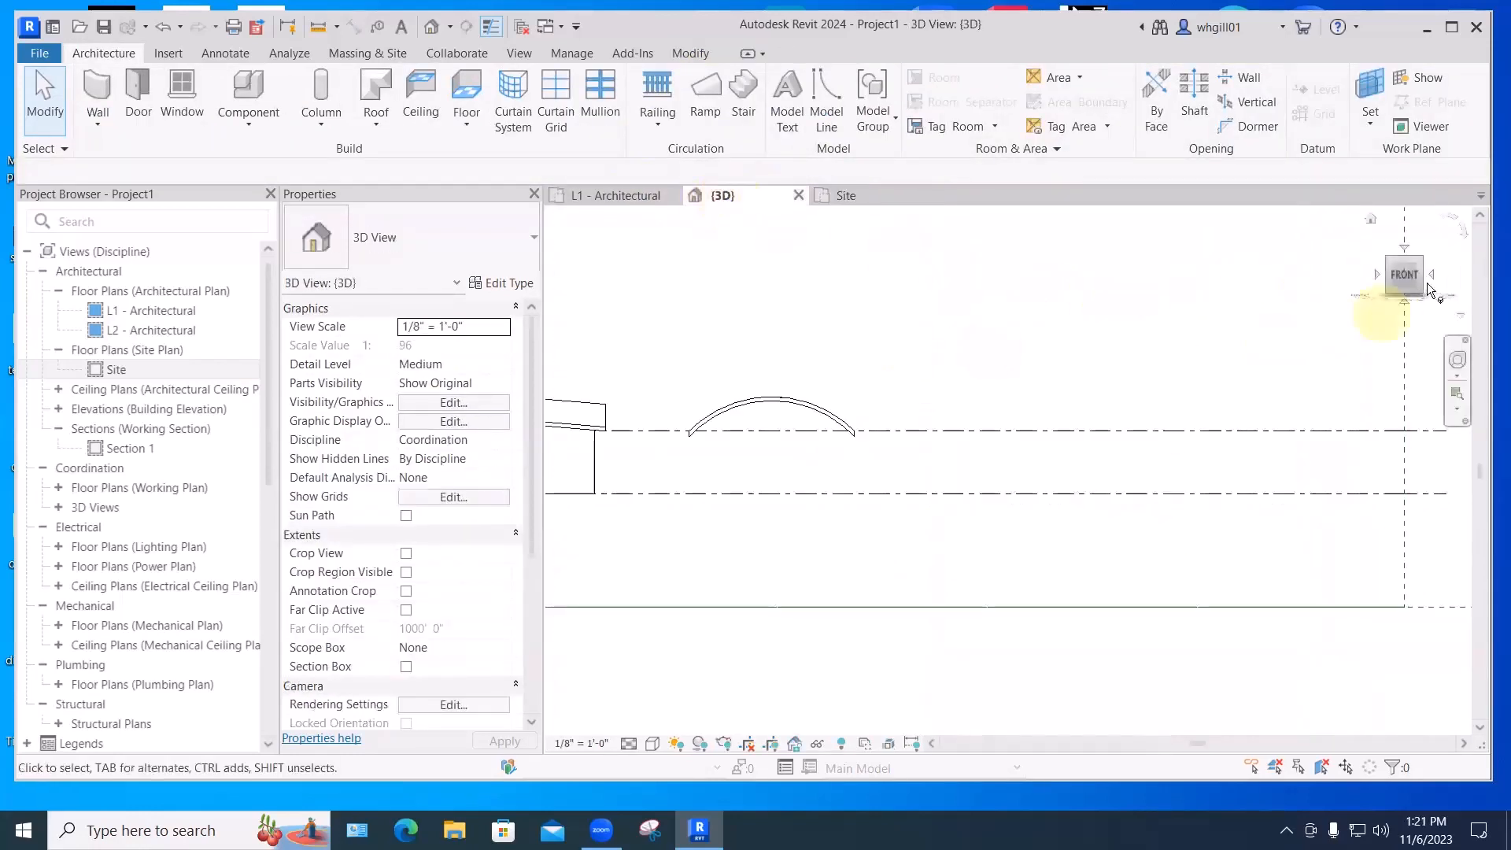
pyautogui.click(1399, 275)
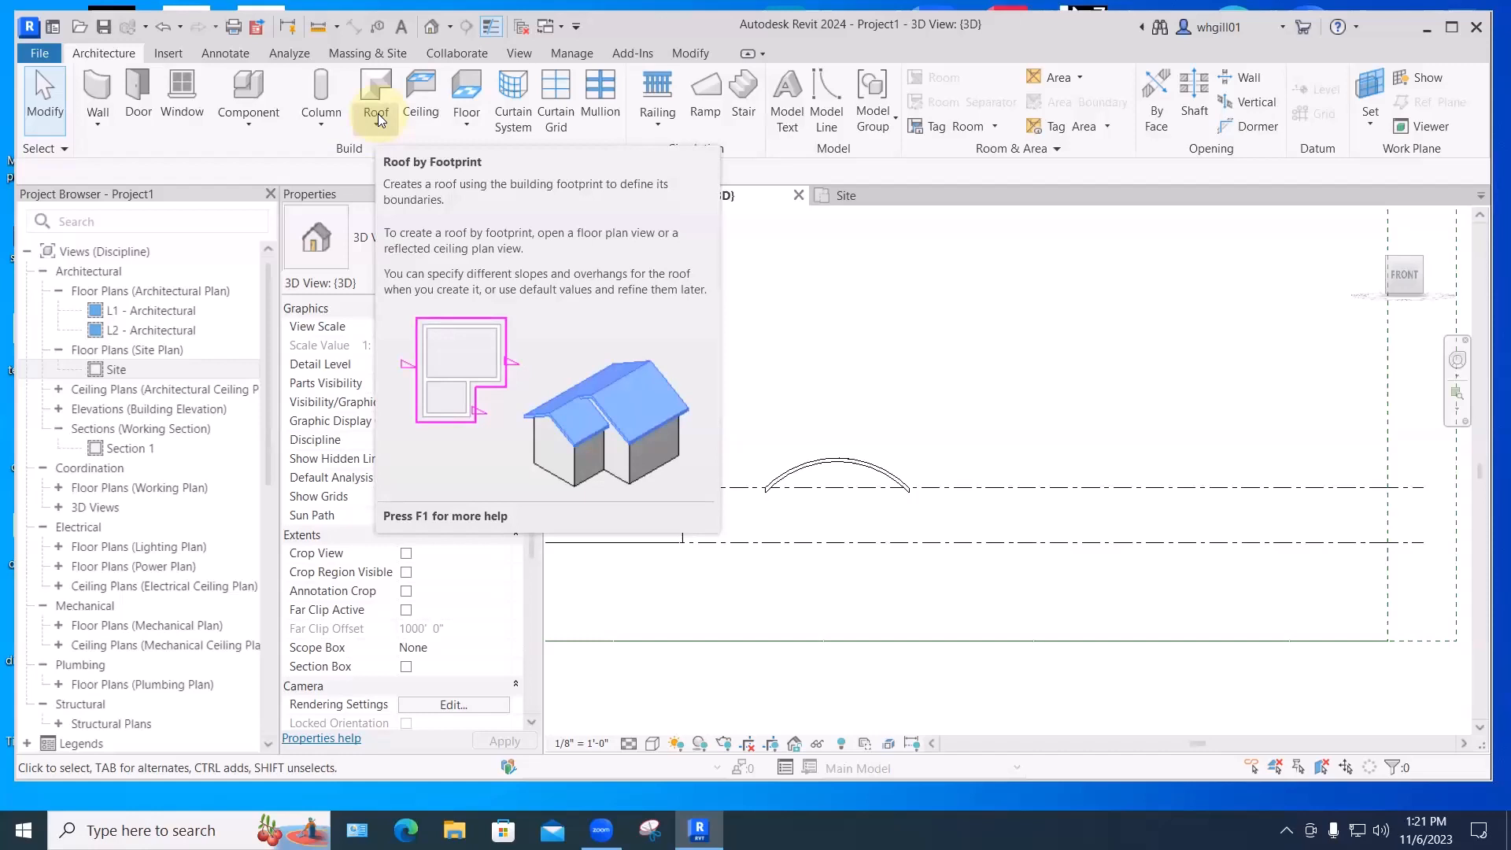
# - Create a Model In-Place element in the Roofs category named 'Curved sloped roof'
pyautogui.click(247, 124)
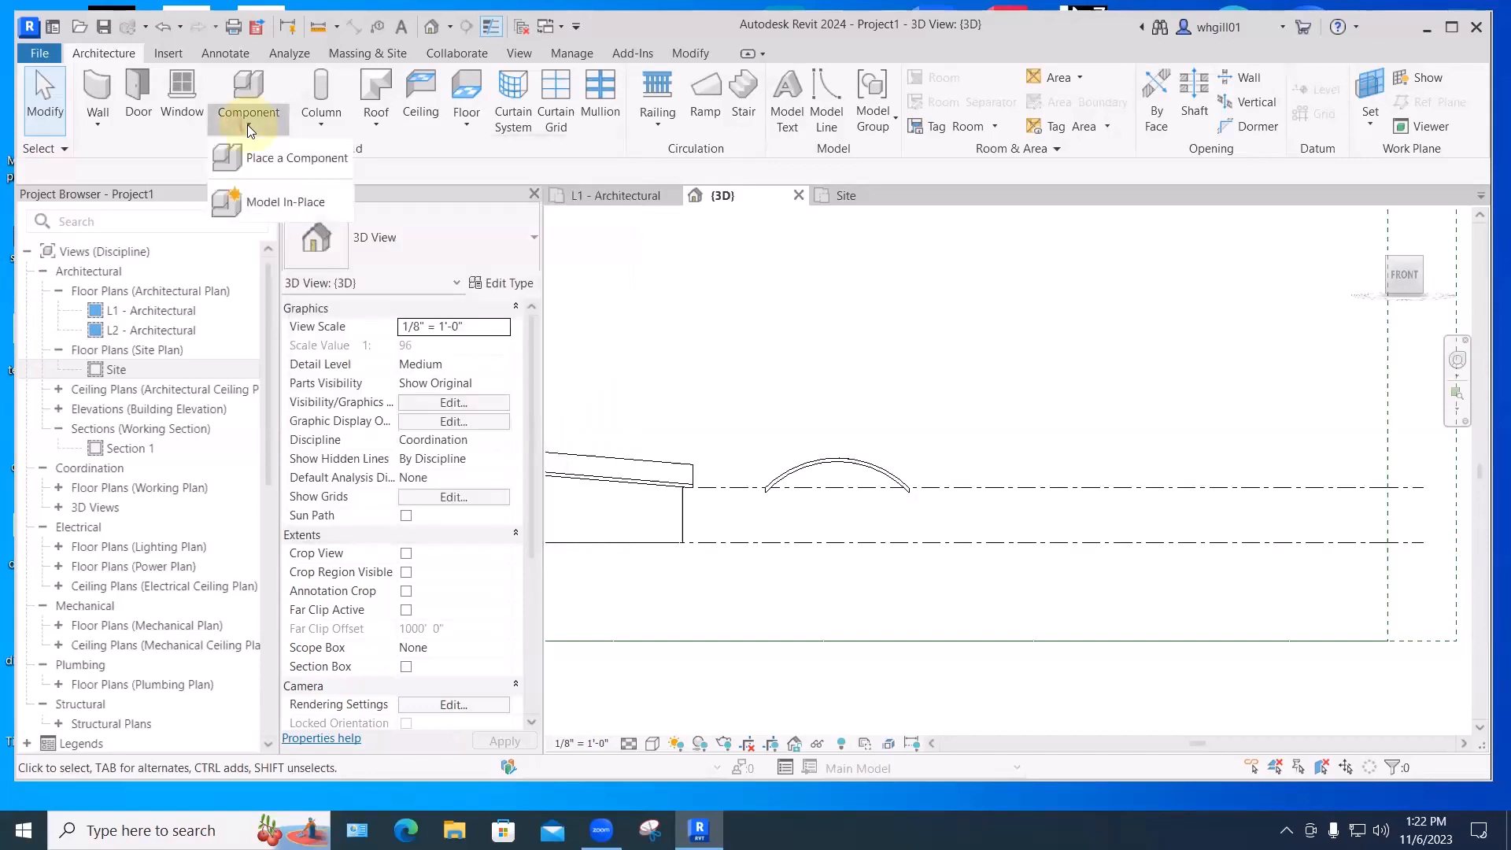
pyautogui.click(277, 201)
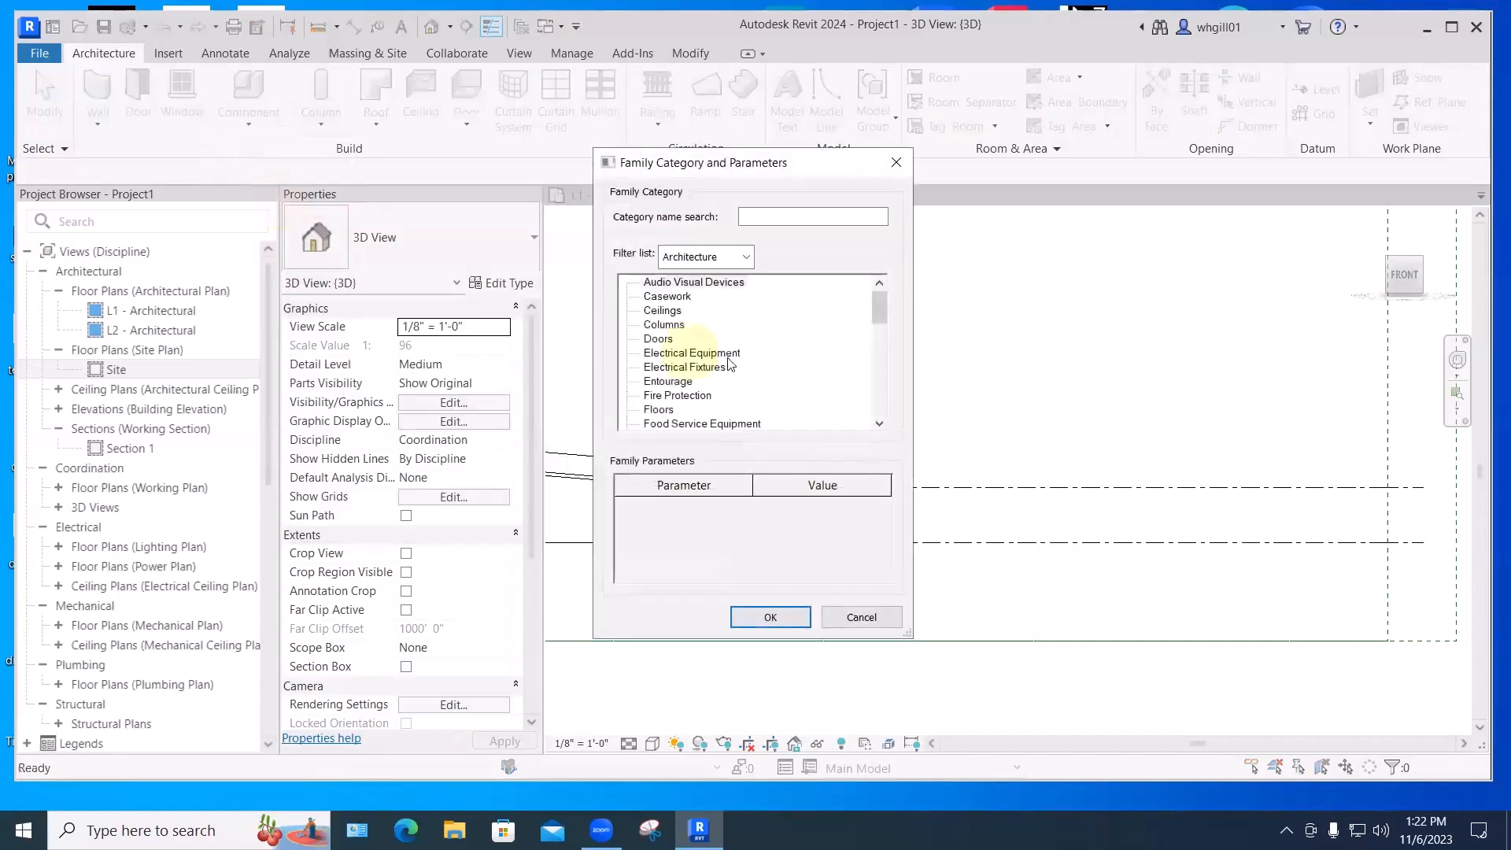
pyautogui.moveTo(881, 315); pyautogui.dragTo(880, 366)
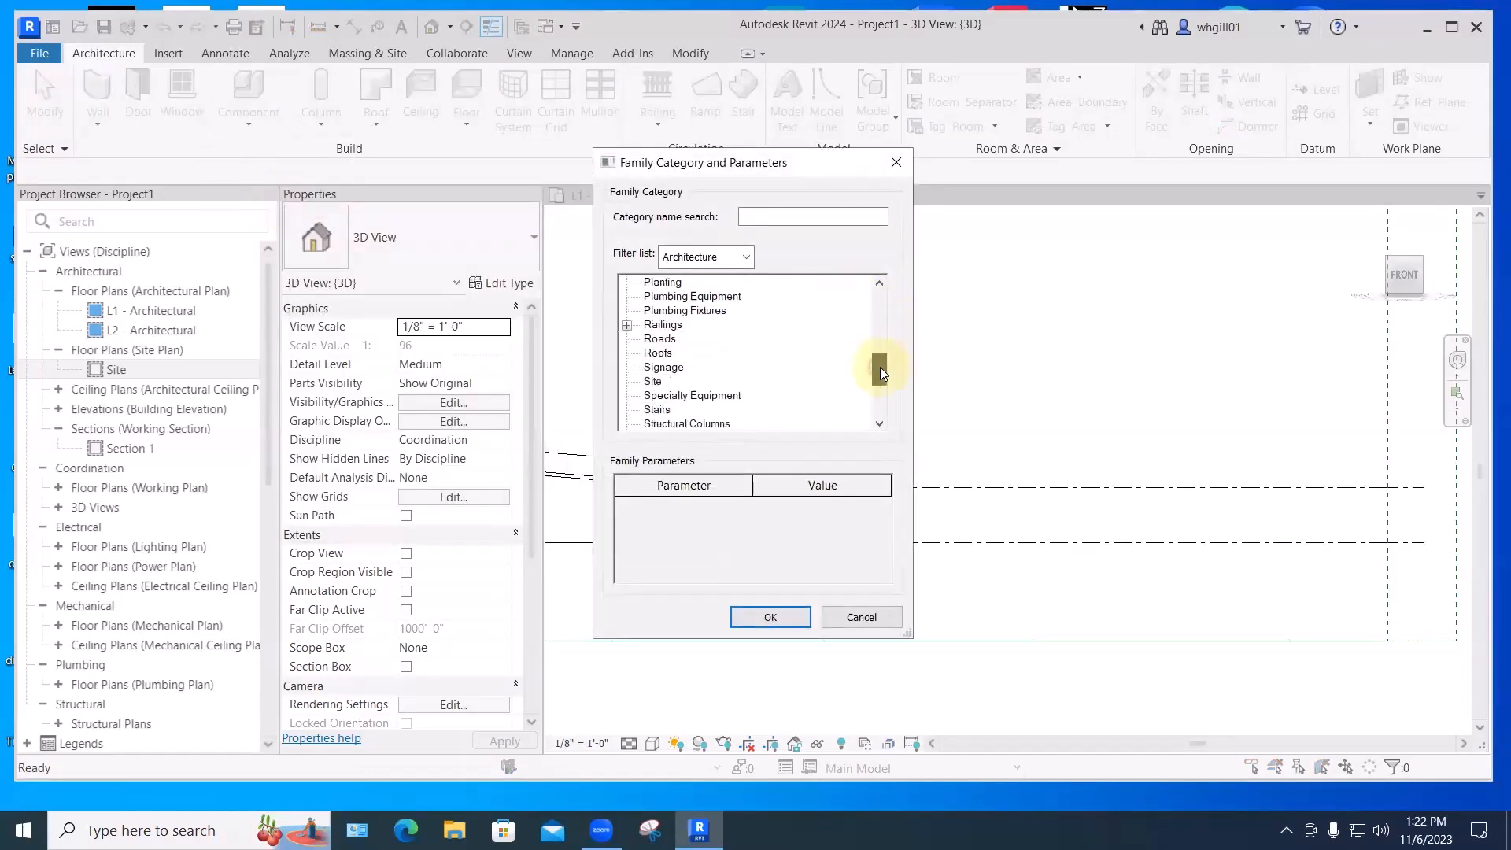
pyautogui.click(658, 352)
pyautogui.click(770, 617)
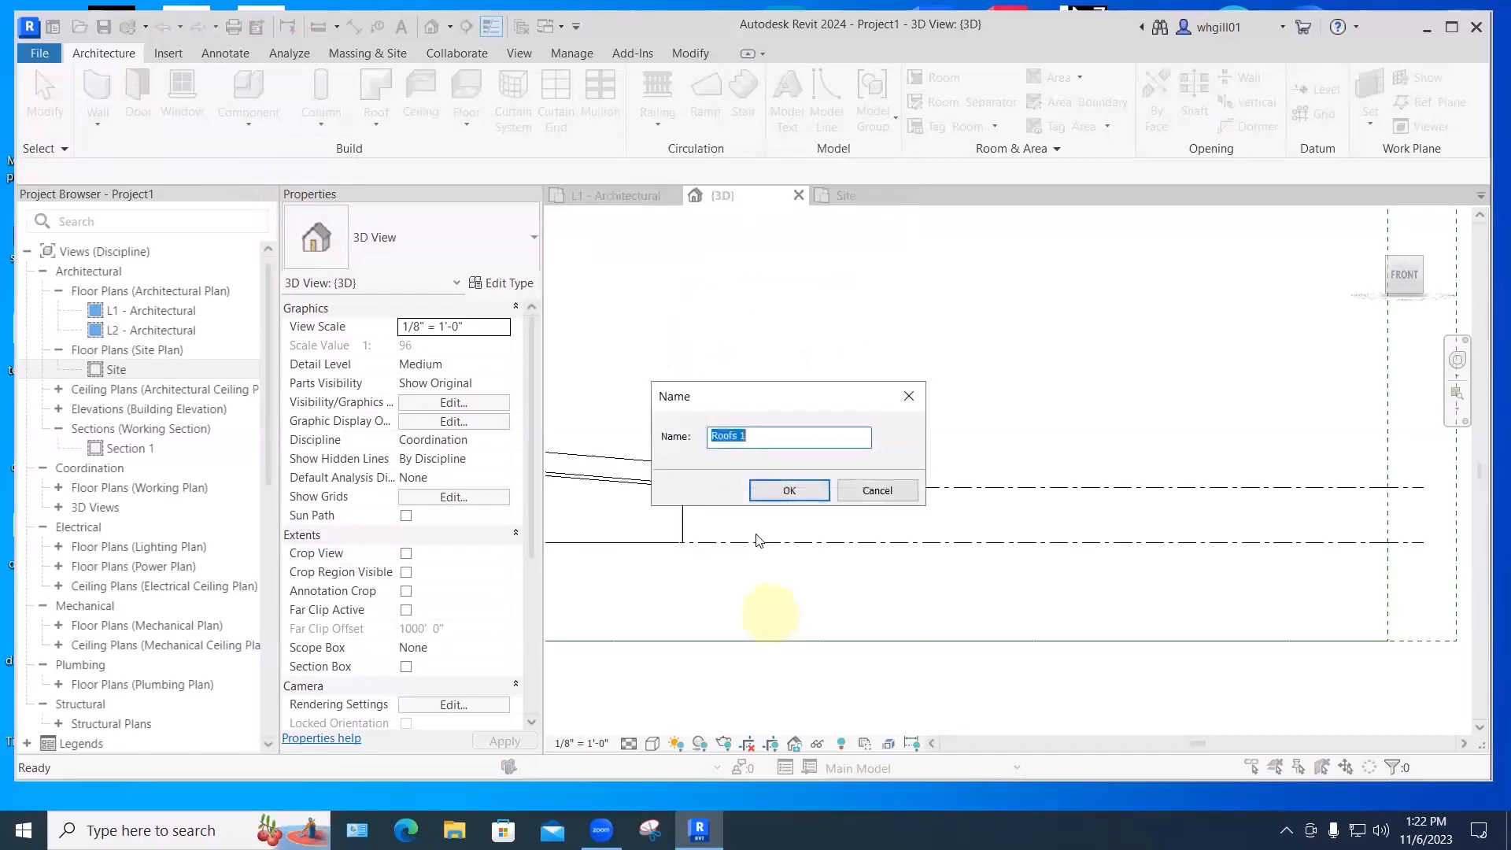
pyautogui.moveTo(751, 435); pyautogui.dragTo(650, 431)
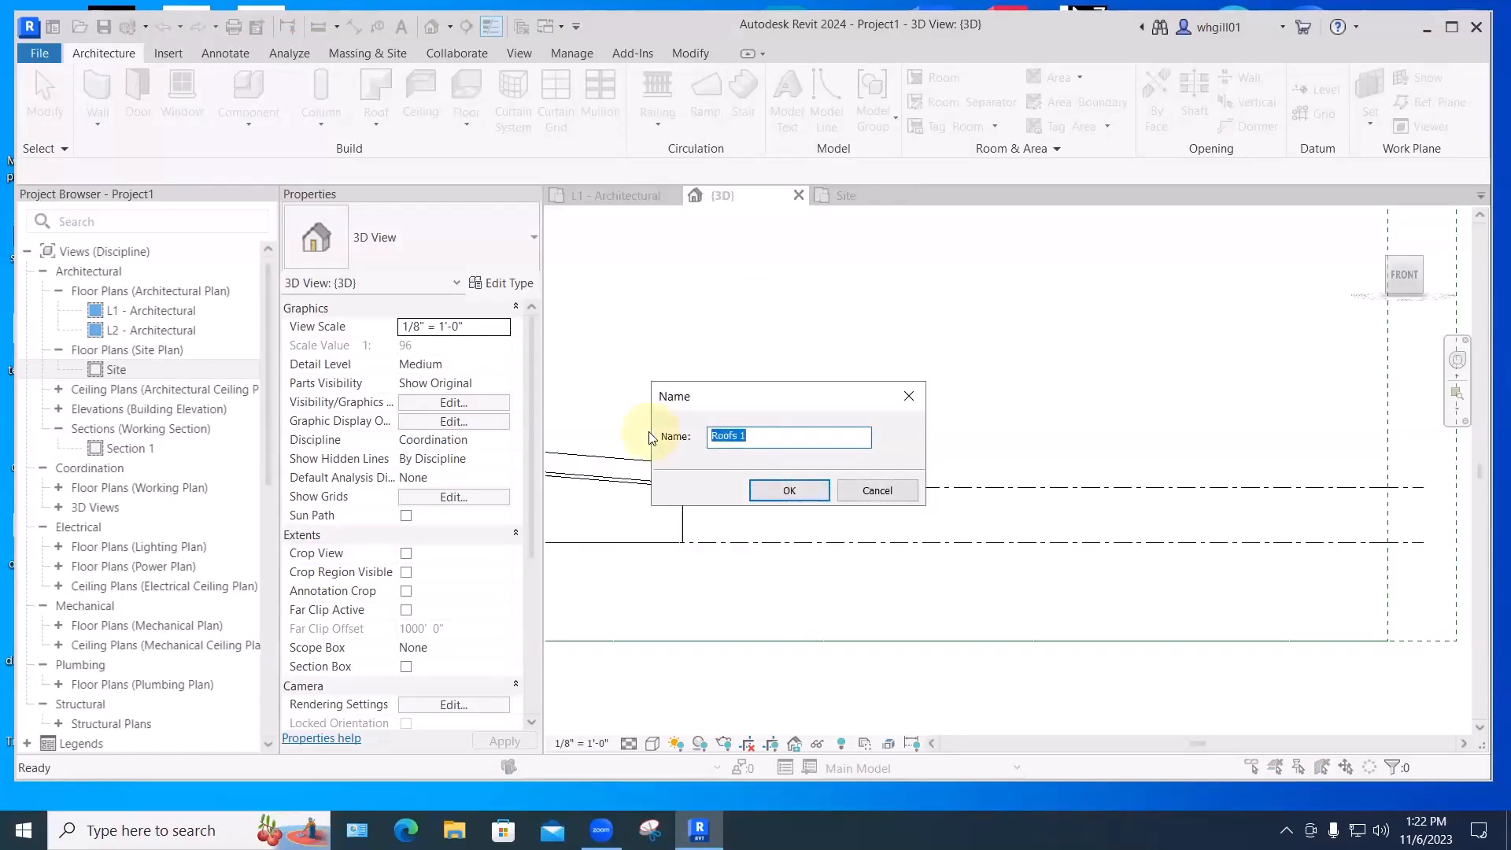
pyautogui.write('Cur')
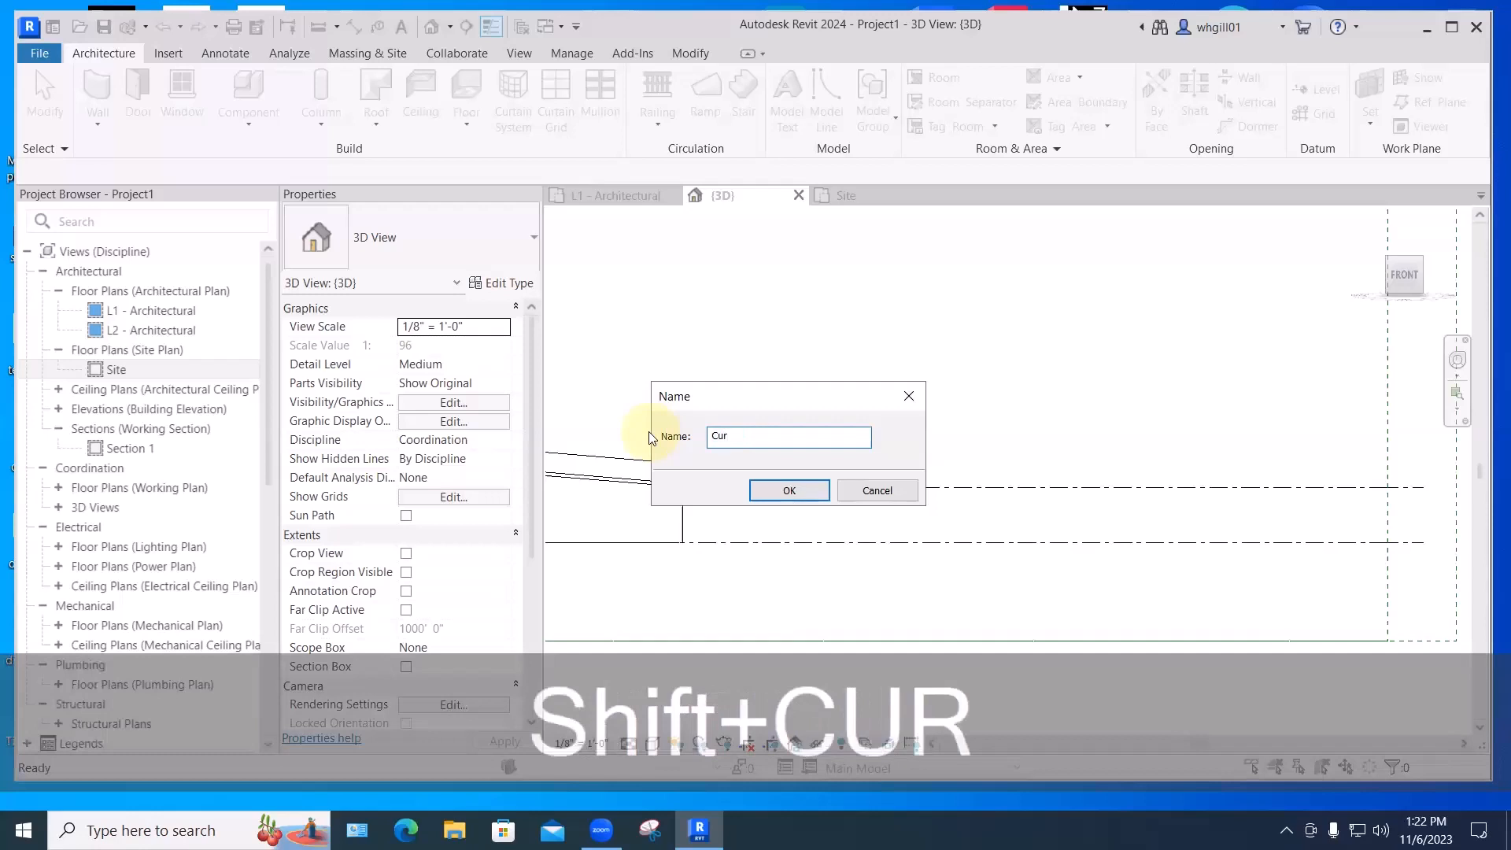
pyautogui.write('ved sl')
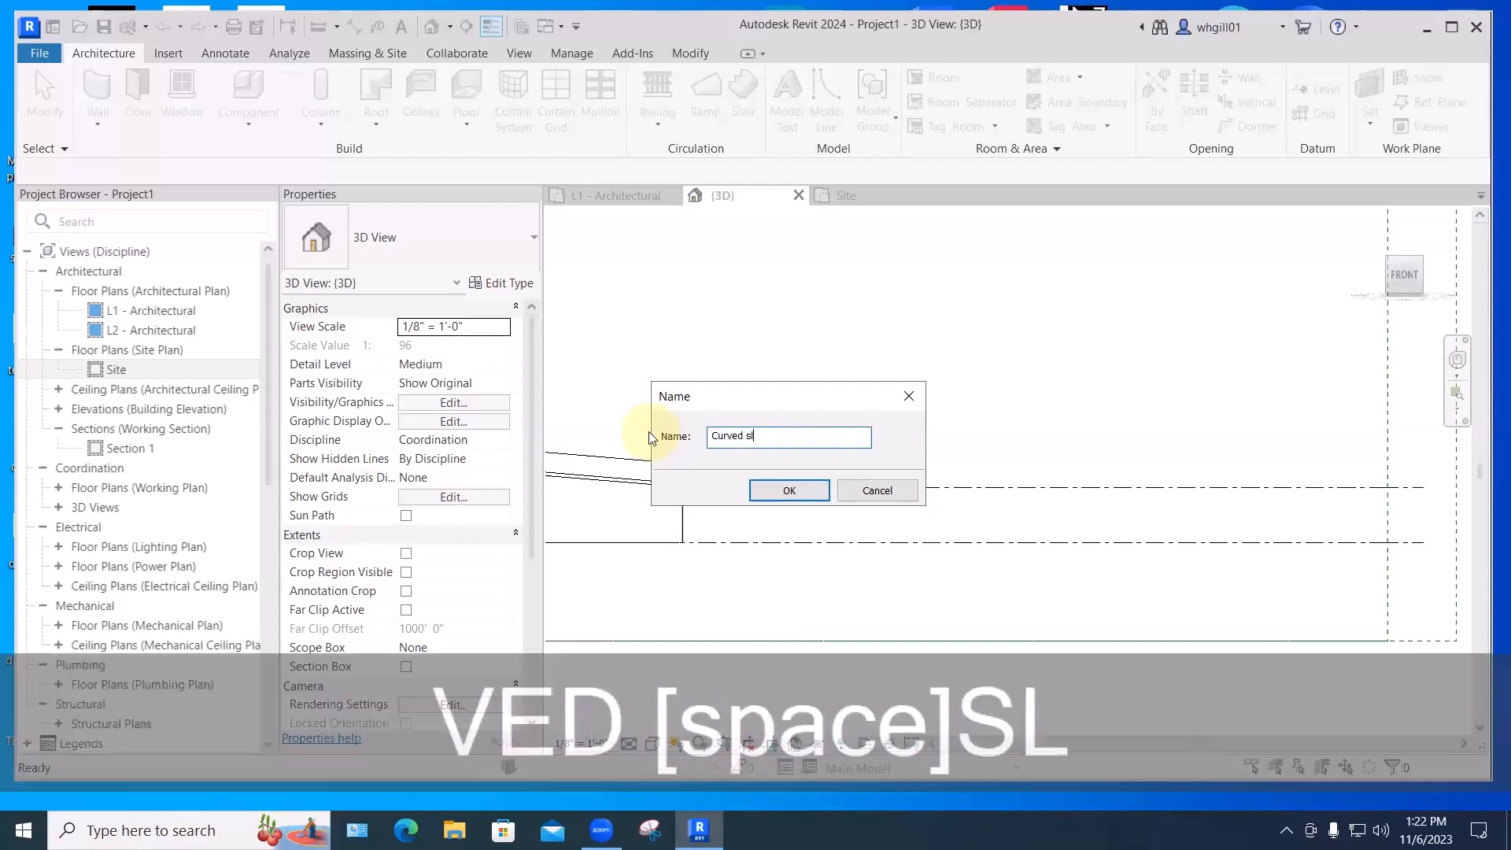
pyautogui.write('oped roof')
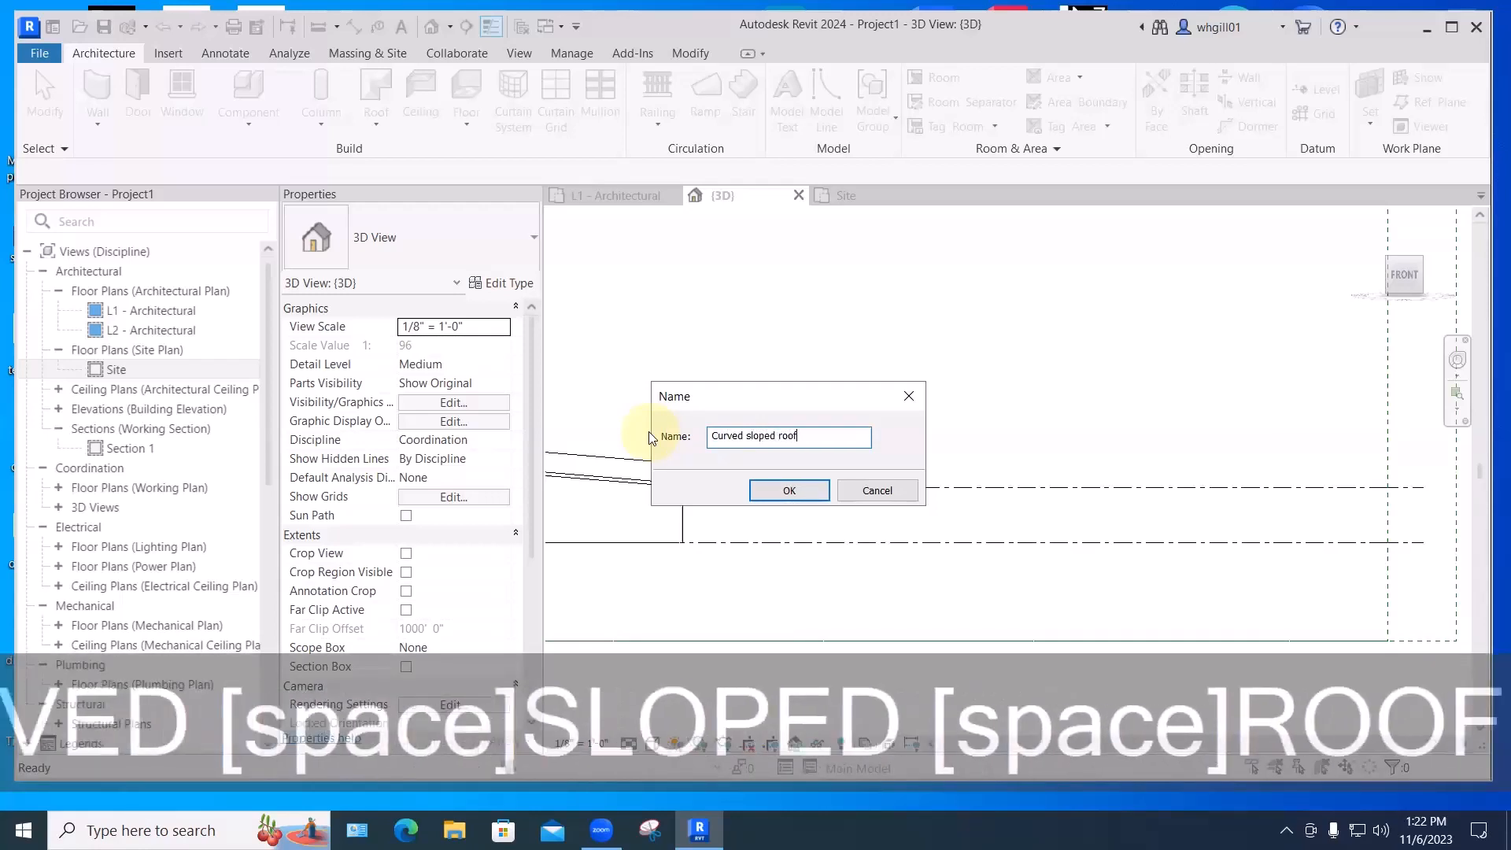
pyautogui.press('Return')
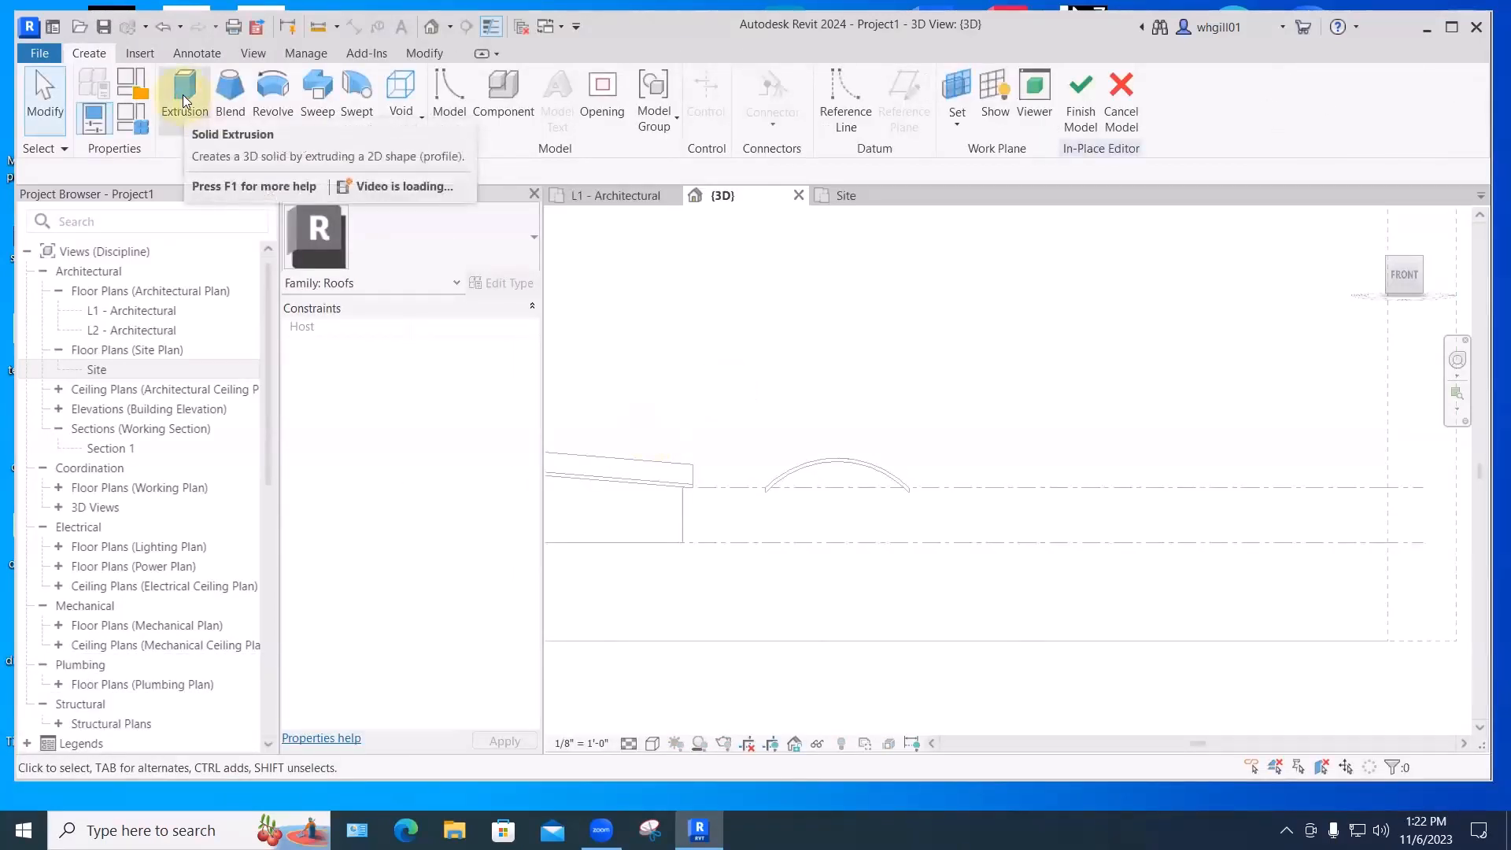
# - Start a solid Blend with the Start-End-Radius Arc tool; sketching in 3D fails
pyautogui.click(233, 100)
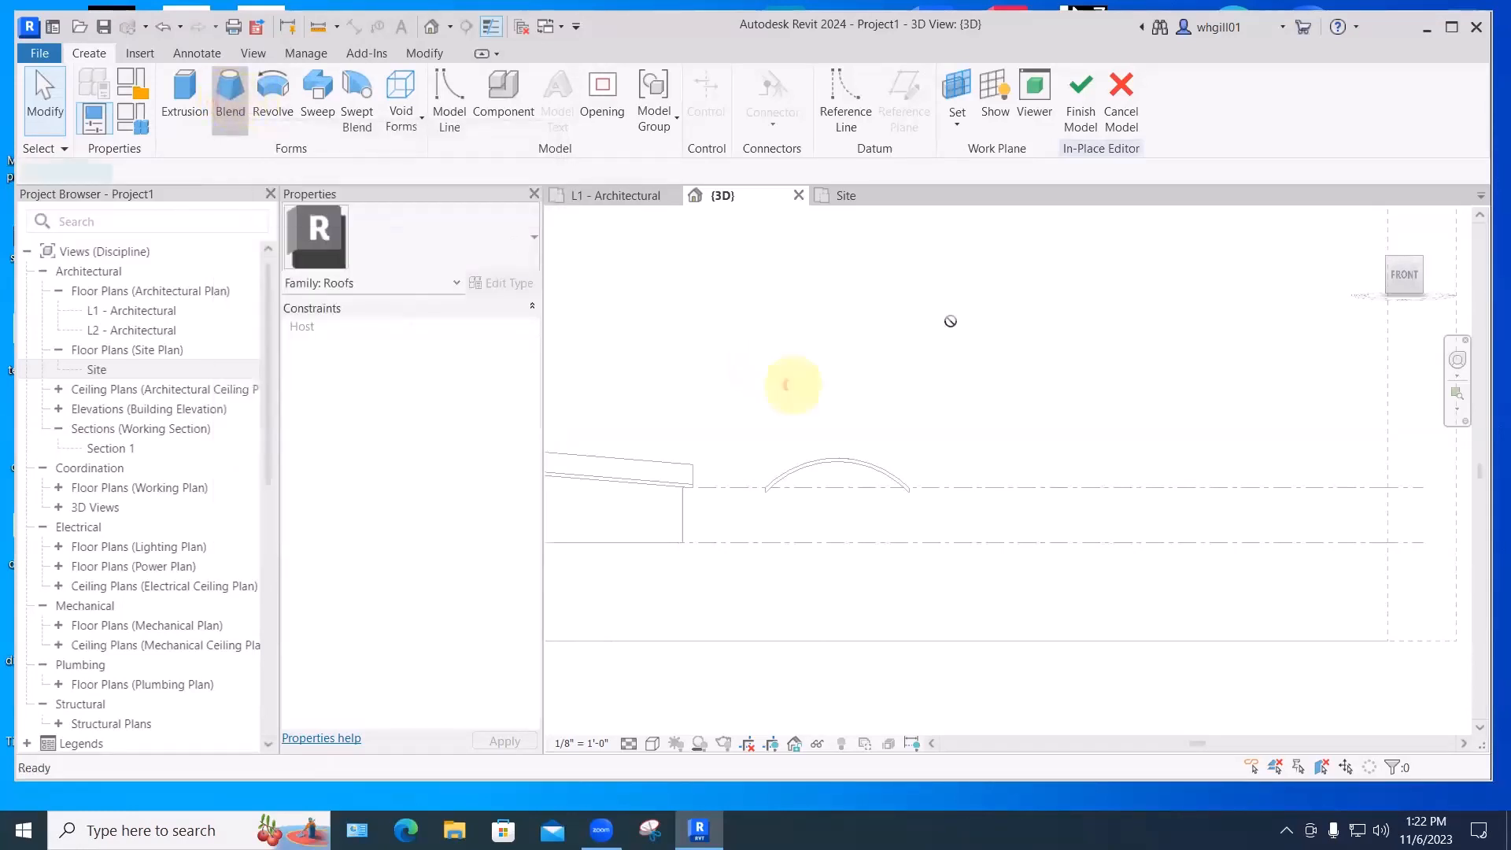
pyautogui.click(892, 107)
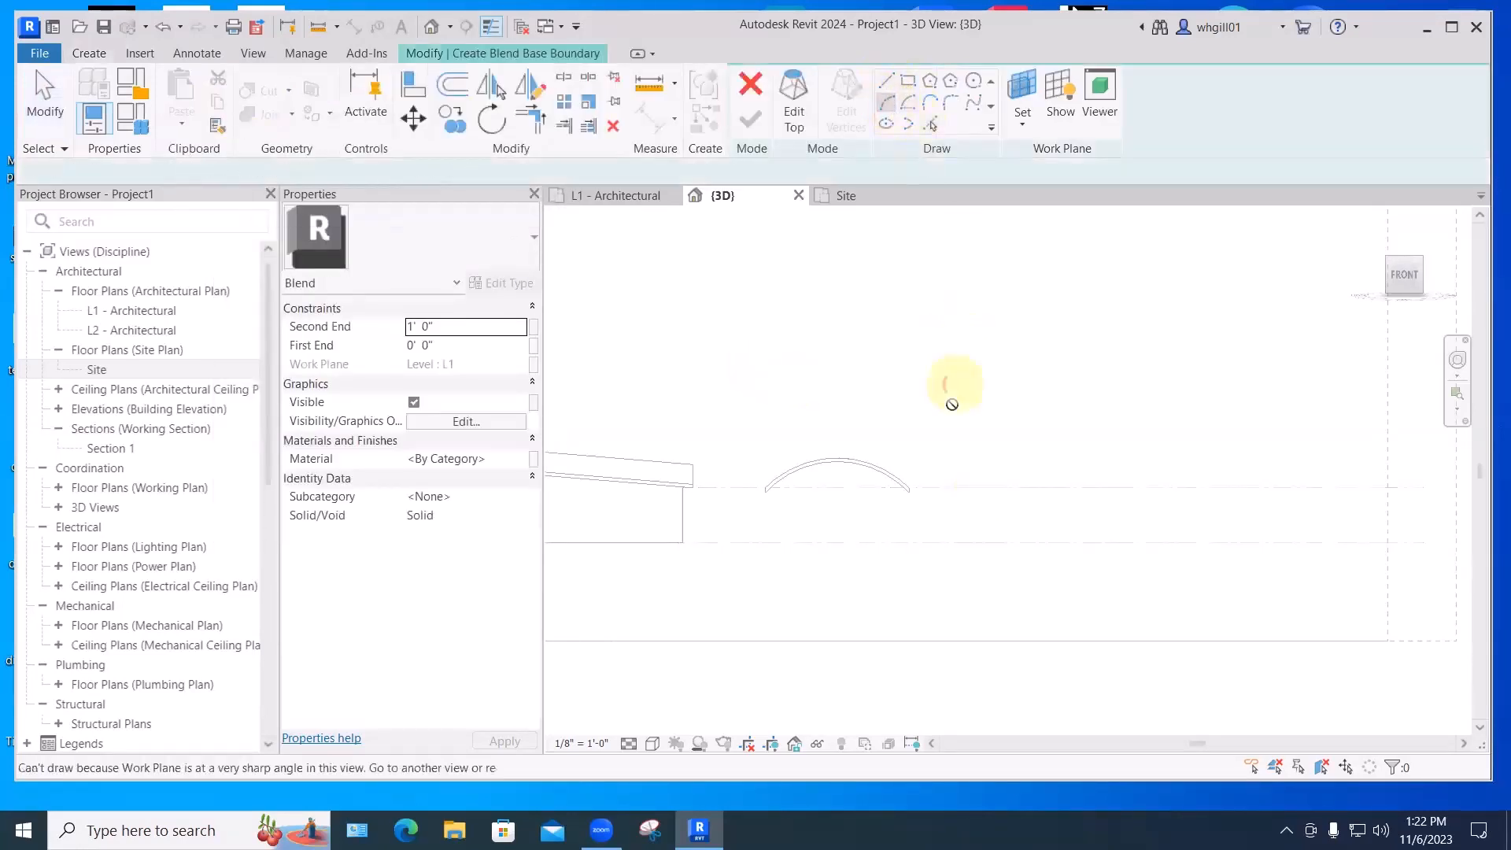
pyautogui.click(967, 489)
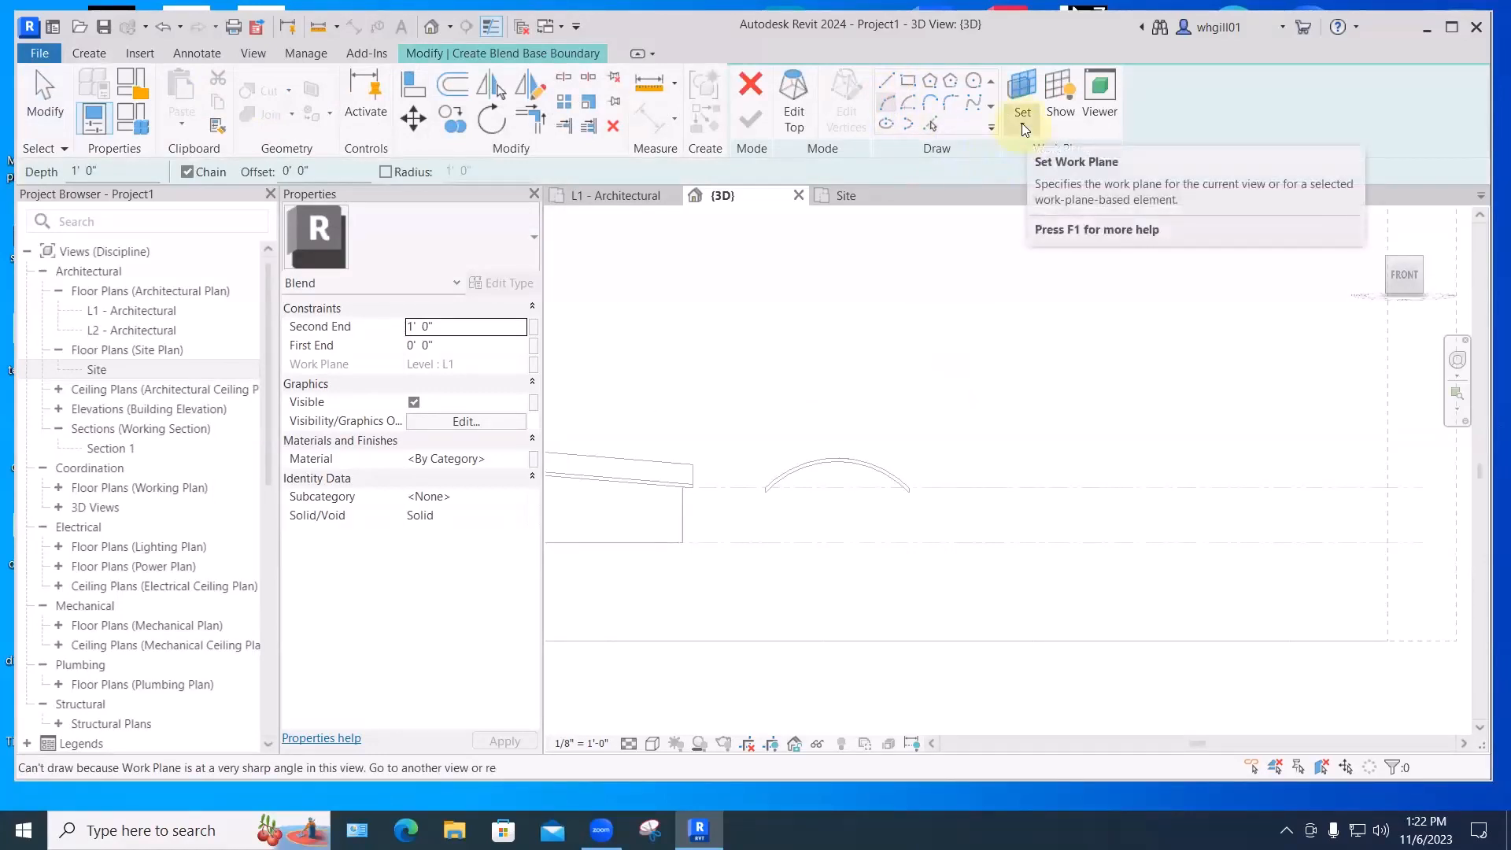
pyautogui.click(739, 485)
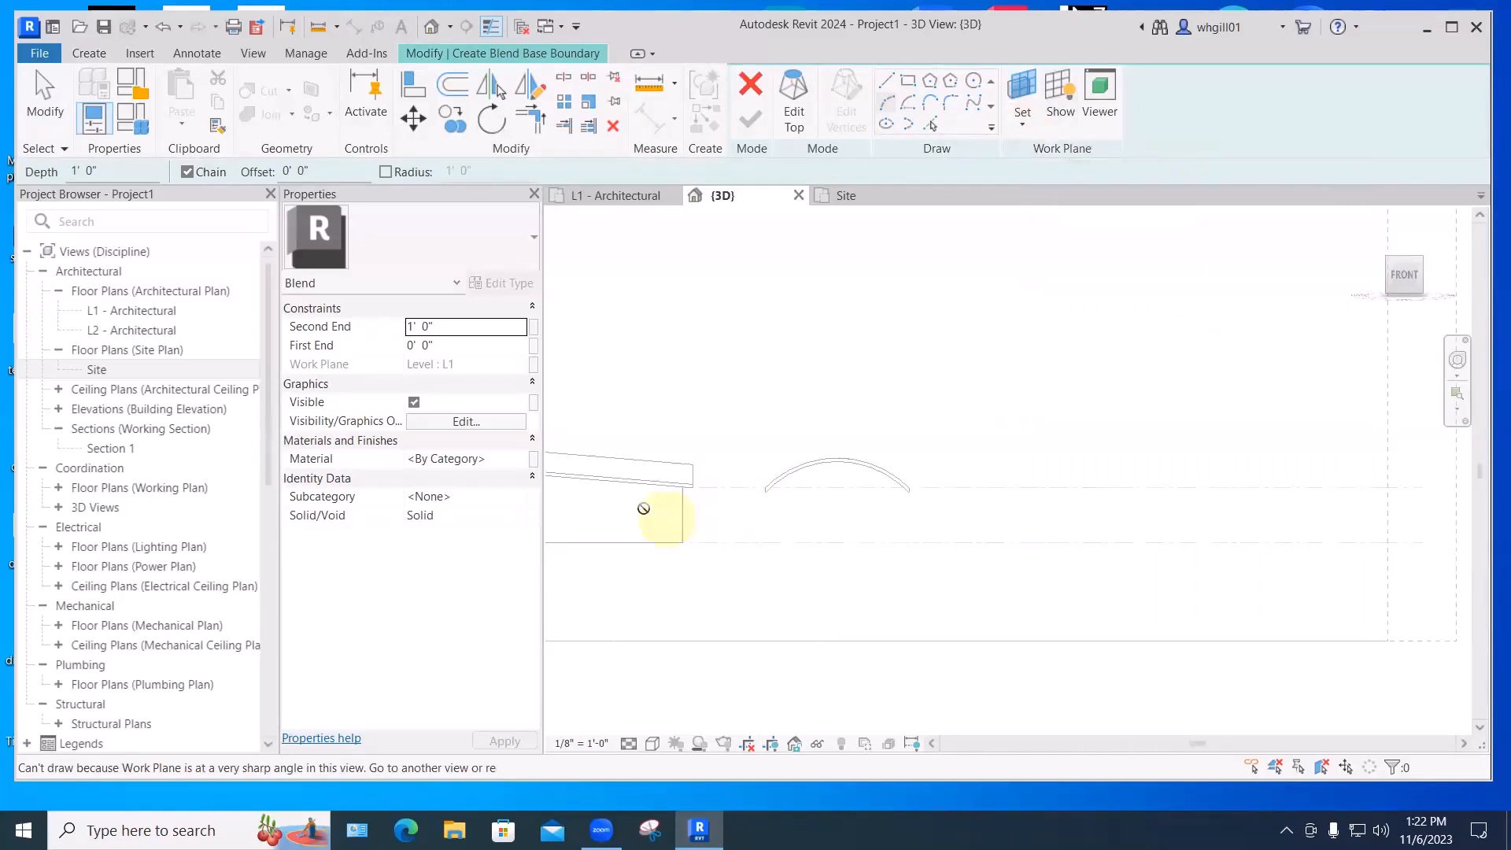
# - Set the work plane by picking the Generic - 8" wall face
pyautogui.click(1023, 126)
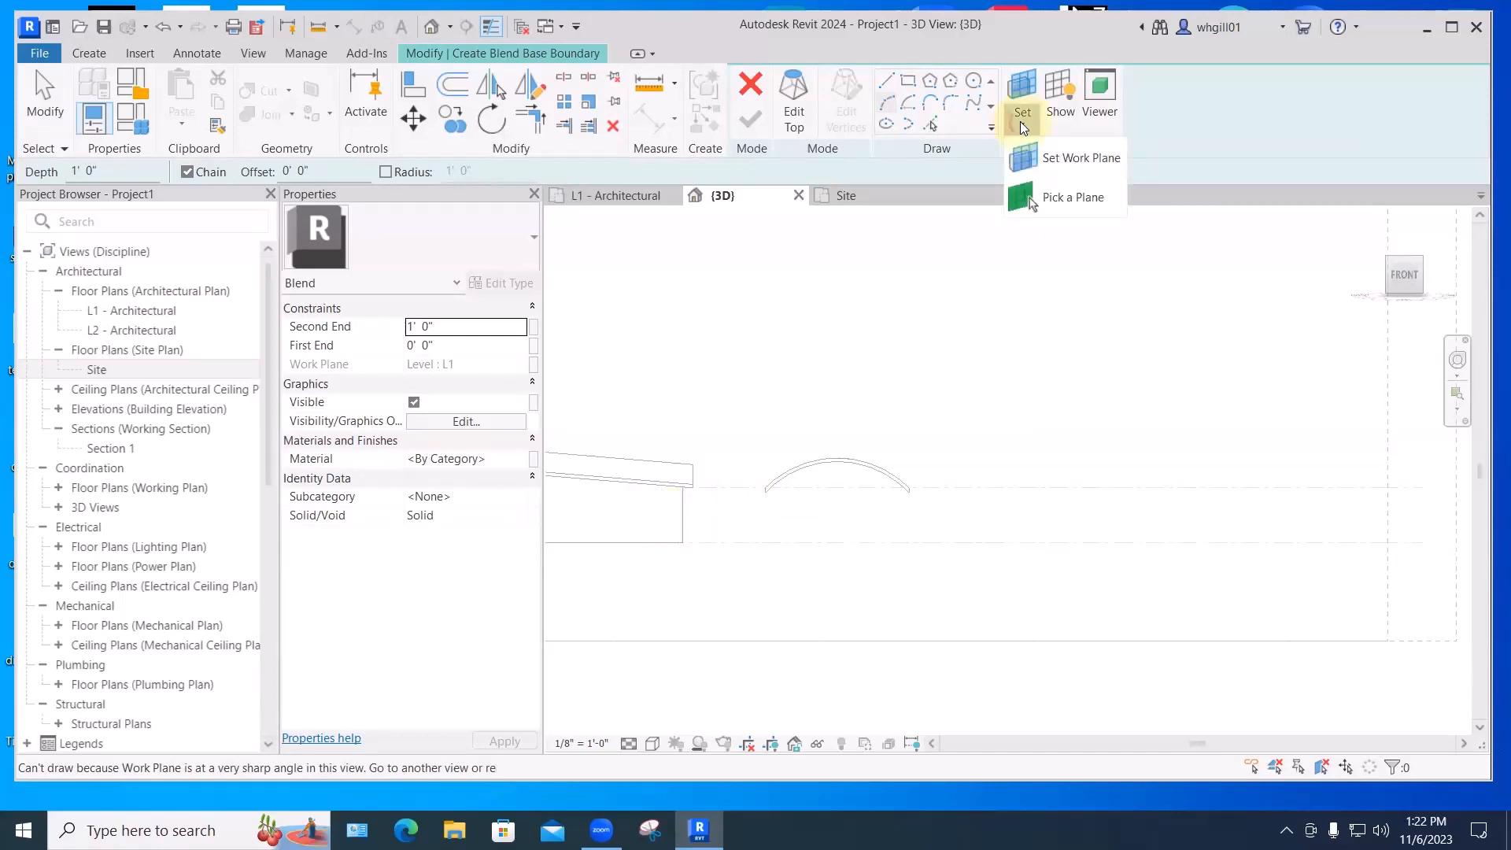
pyautogui.click(1055, 157)
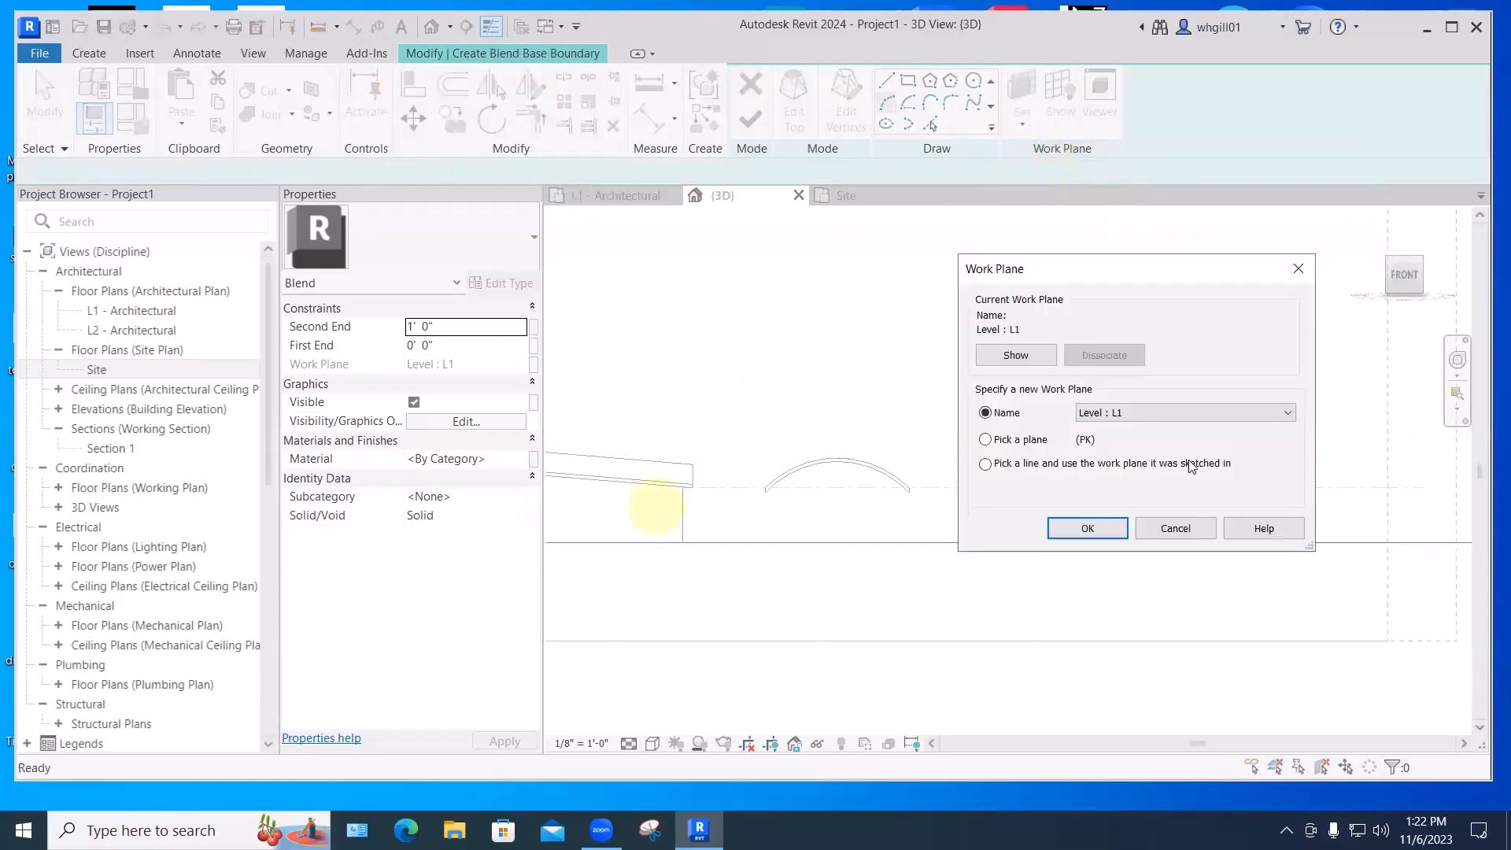
pyautogui.click(985, 439)
pyautogui.click(1086, 528)
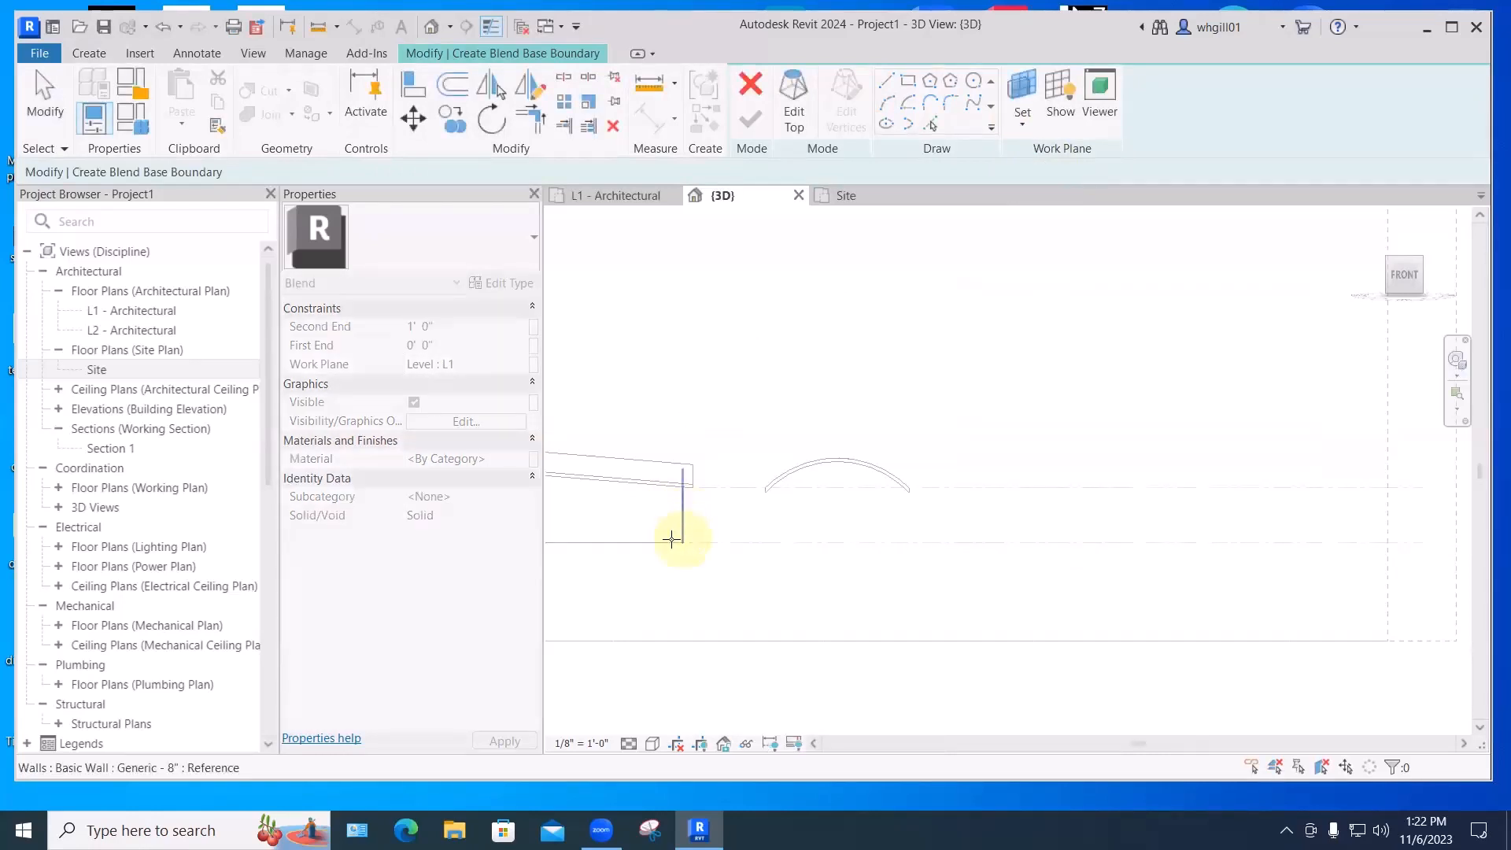
pyautogui.click(671, 540)
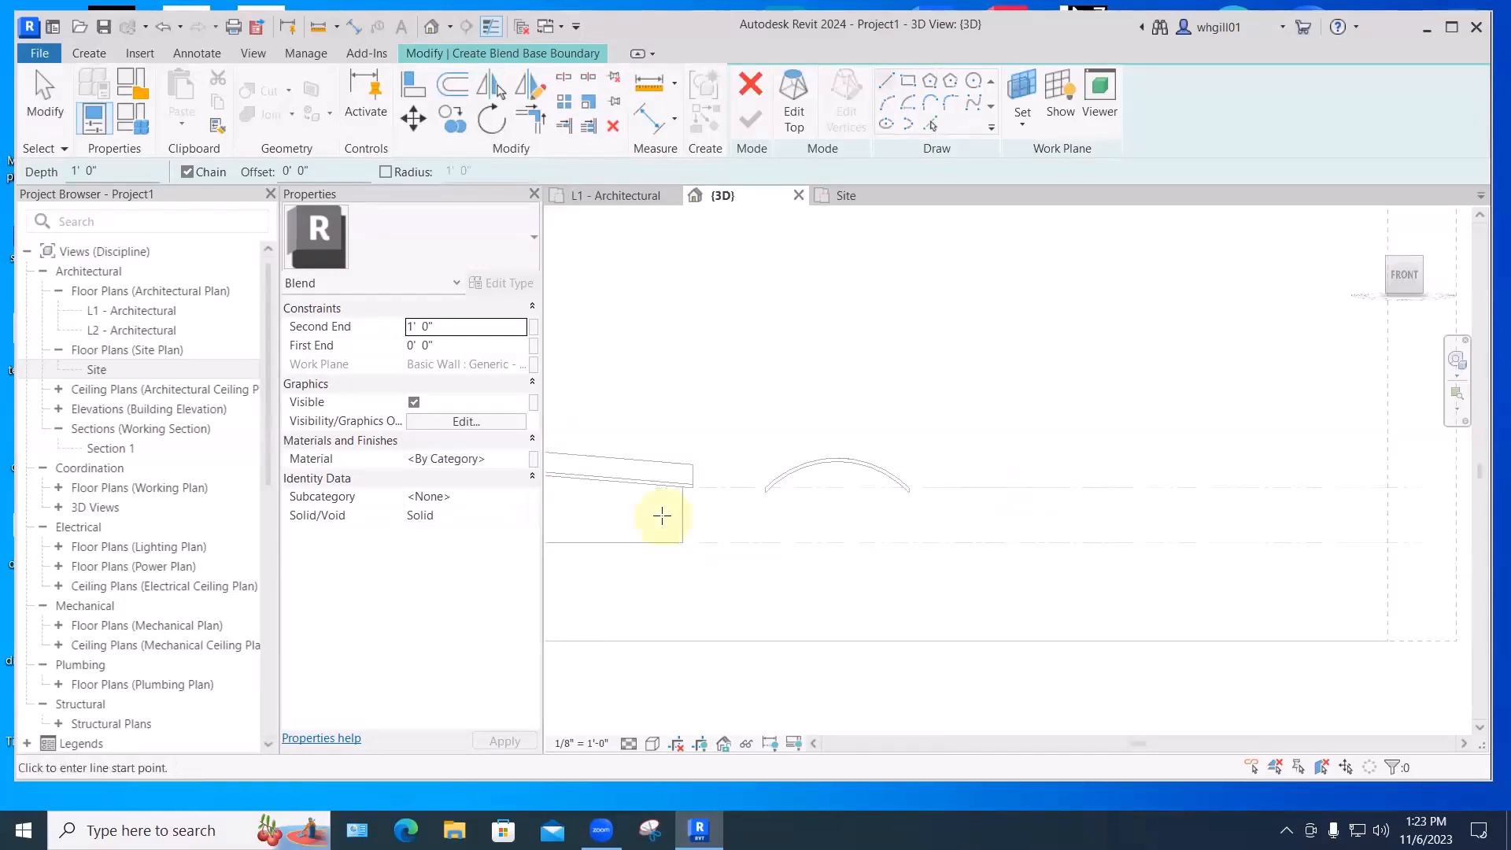
# - Draw a Start-End-Radius arc along the level line as the blend base curve
pyautogui.click(886, 102)
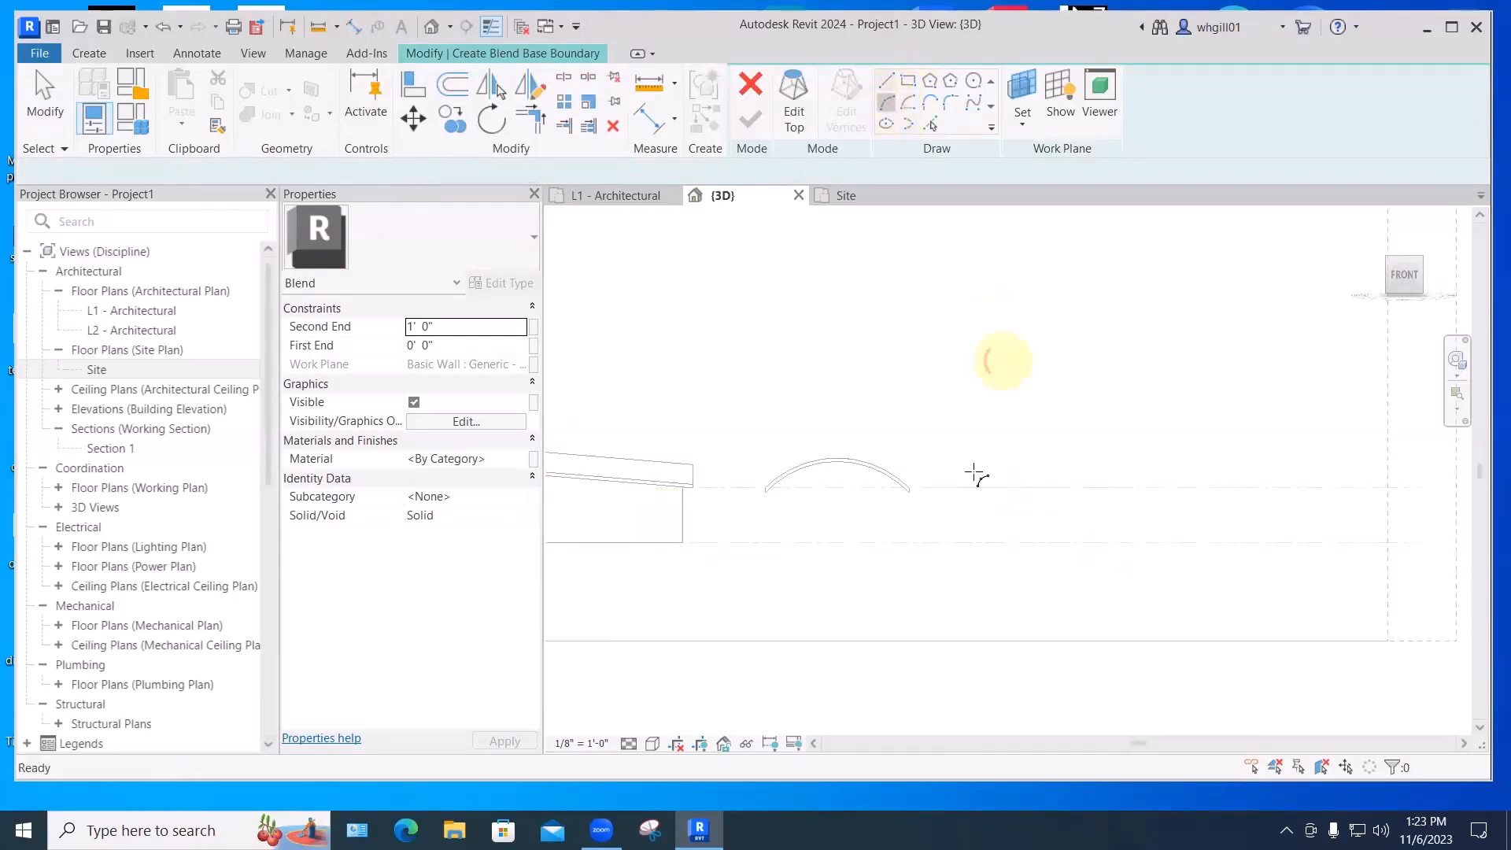
pyautogui.click(963, 487)
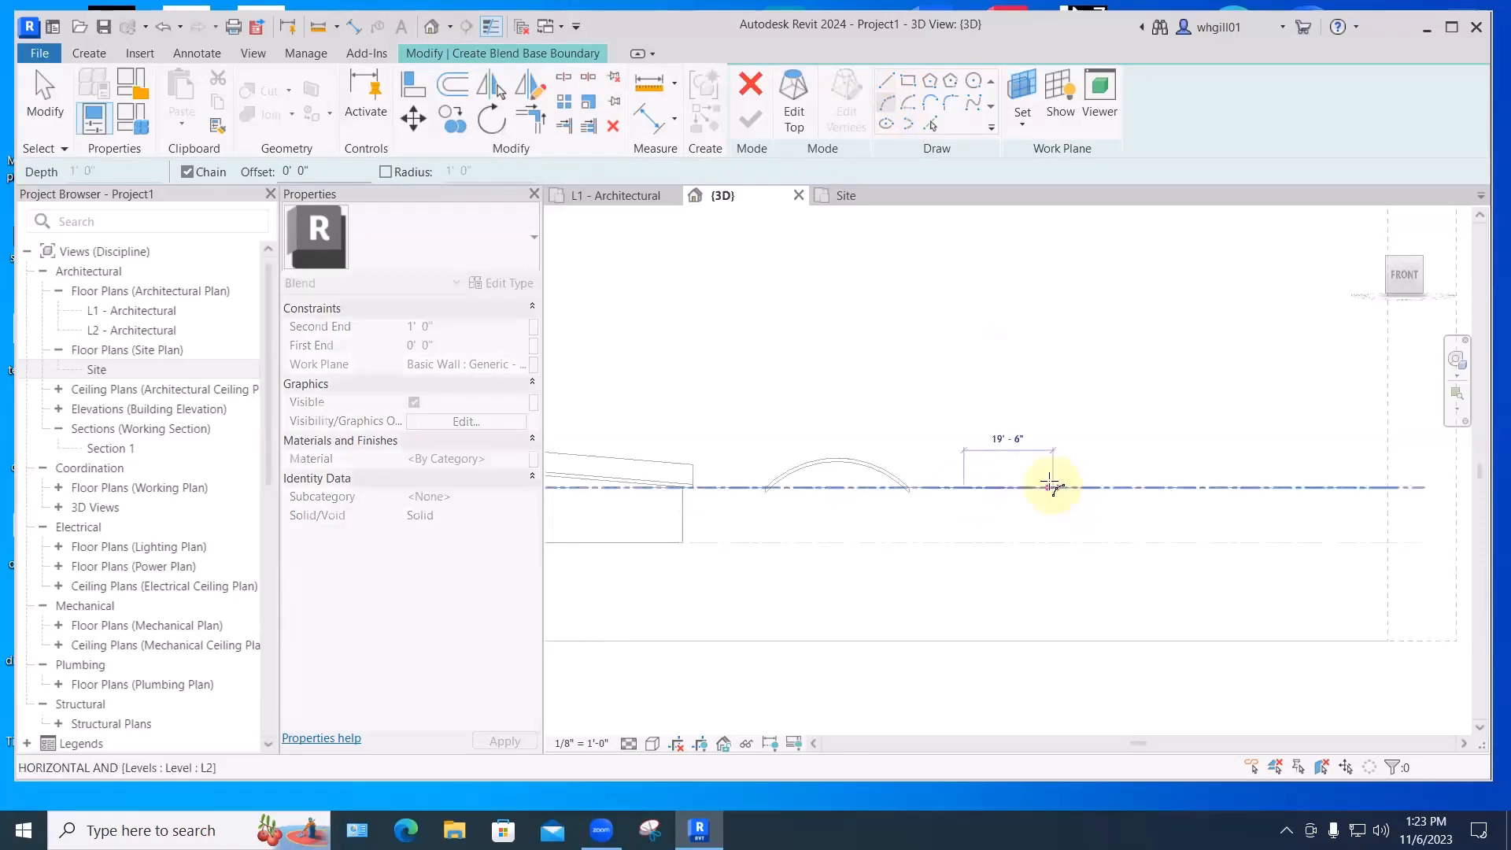
pyautogui.click(1052, 486)
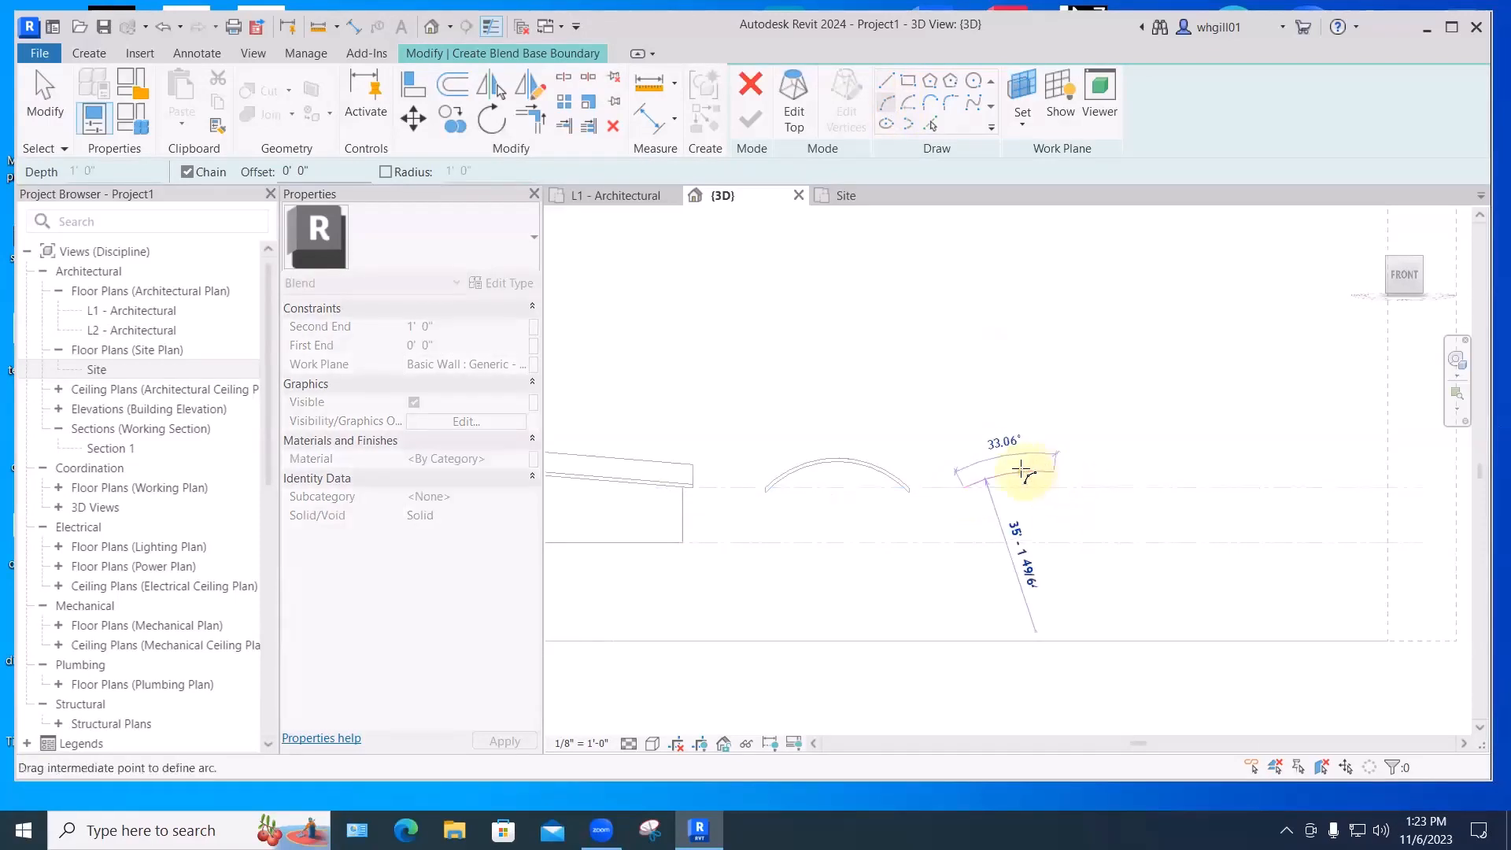
pyautogui.click(1022, 470)
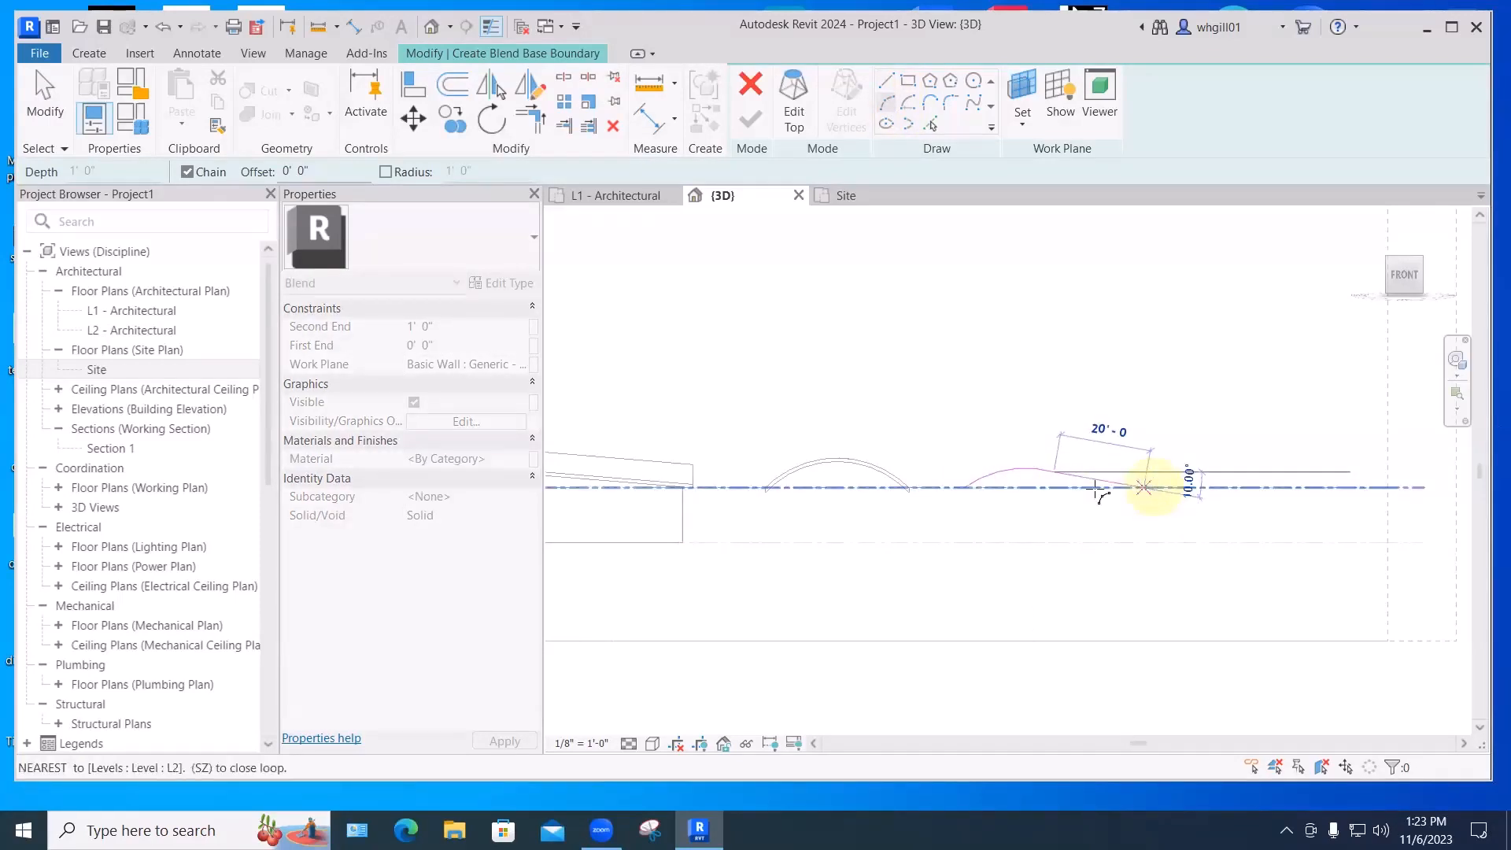
pyautogui.scroll(2, 1095, 488)
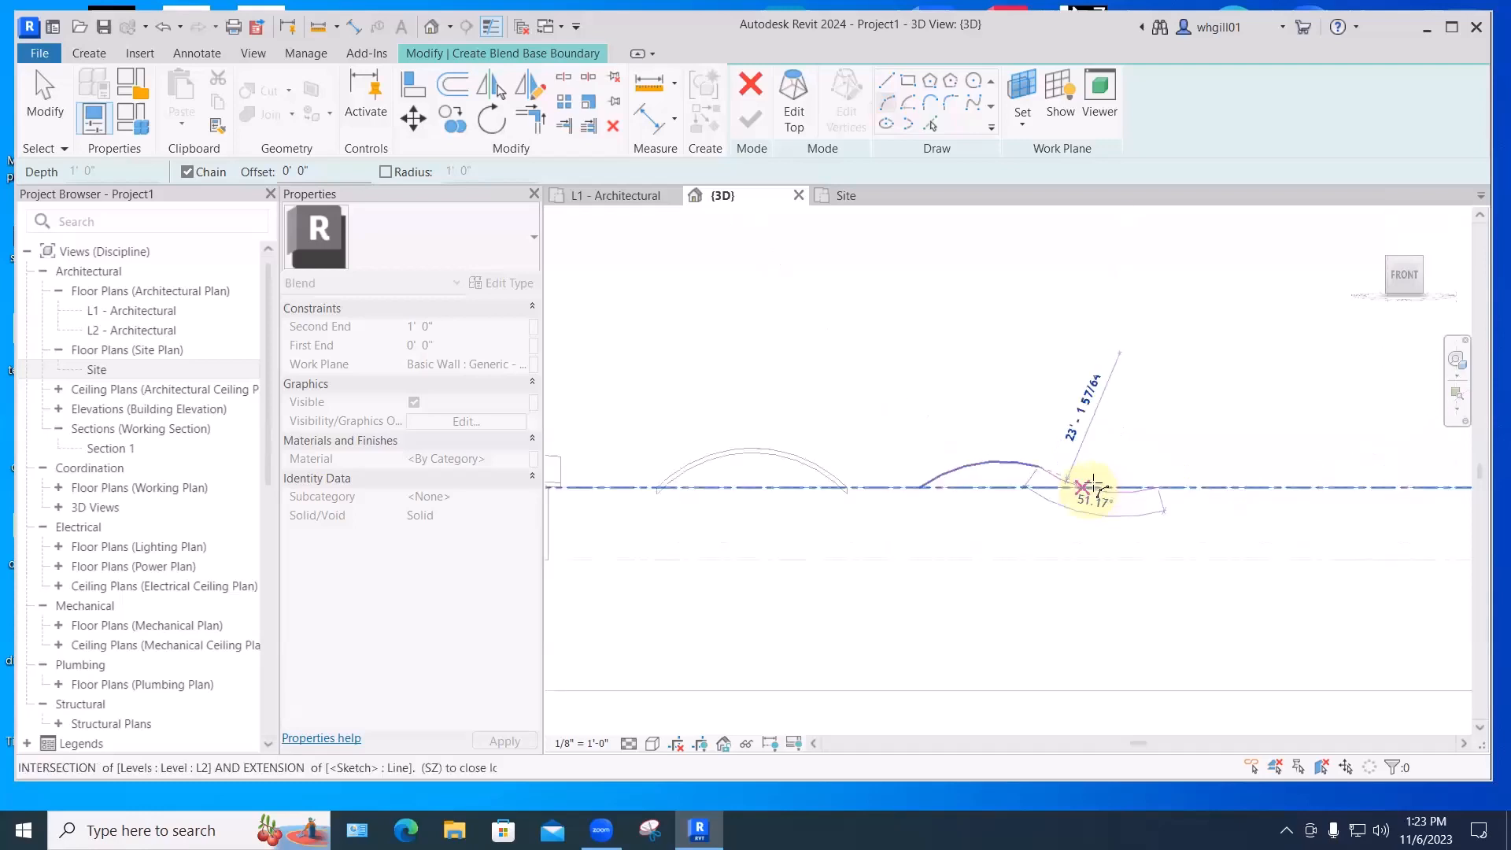
pyautogui.press('Escape')
pyautogui.press('Escape')
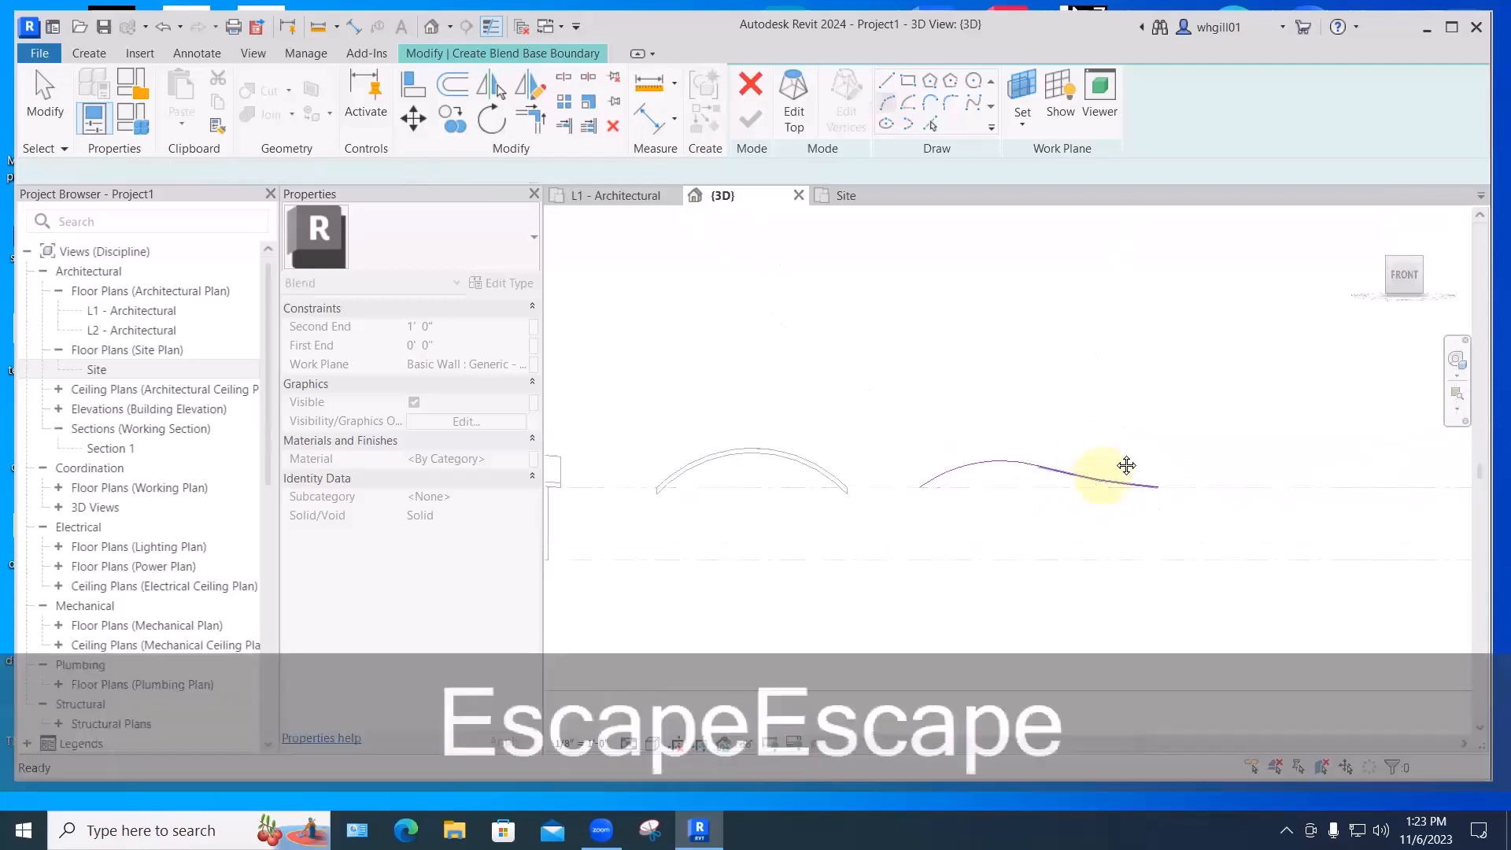
pyautogui.moveTo(1126, 465); pyautogui.dragTo(993, 414, button='middle')
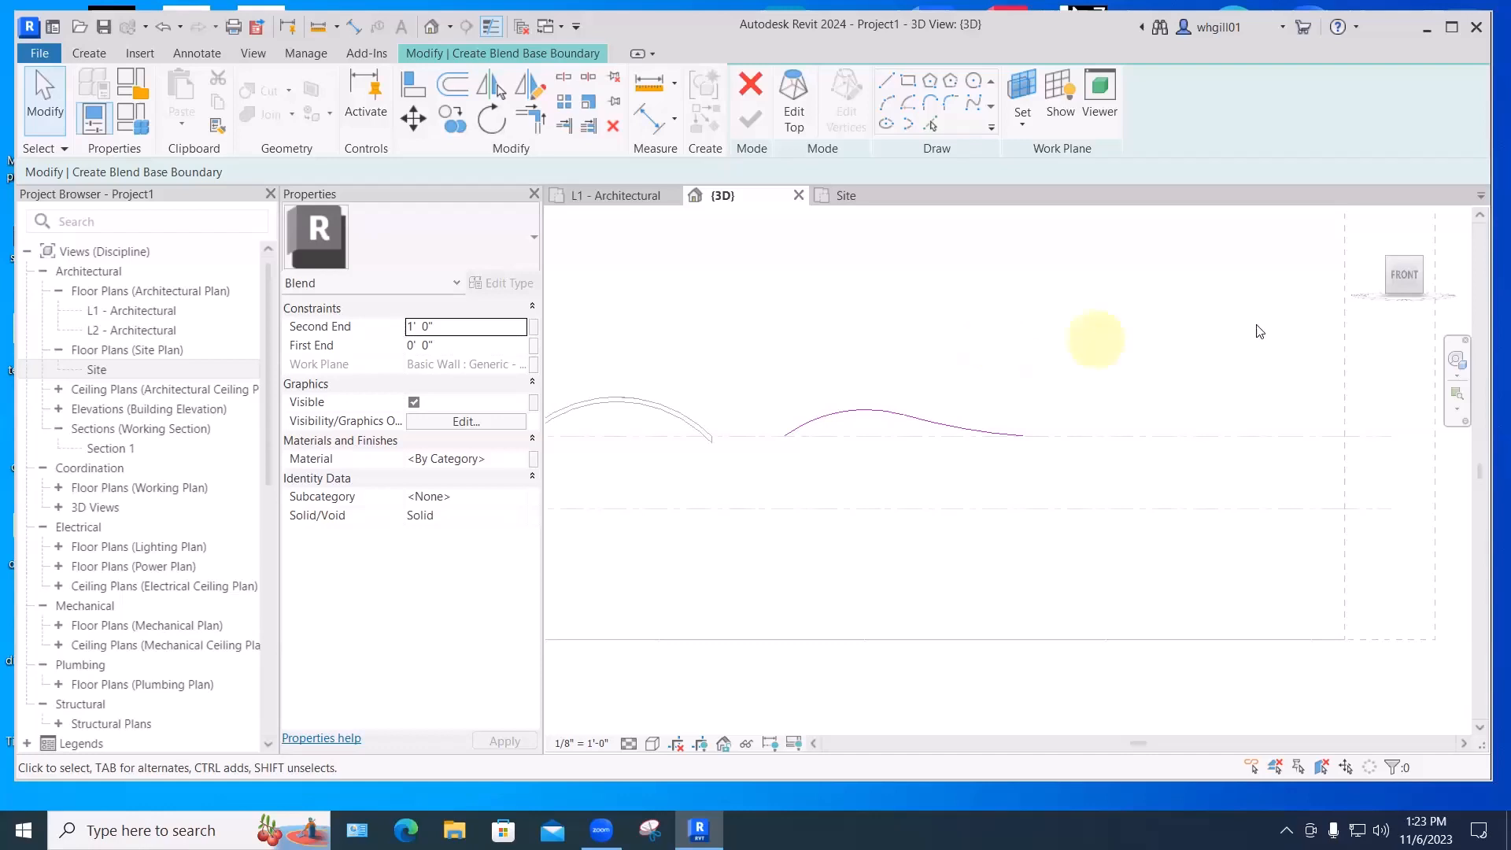
# - Offset the curve to create a 9" parallel copy
pyautogui.click(455, 84)
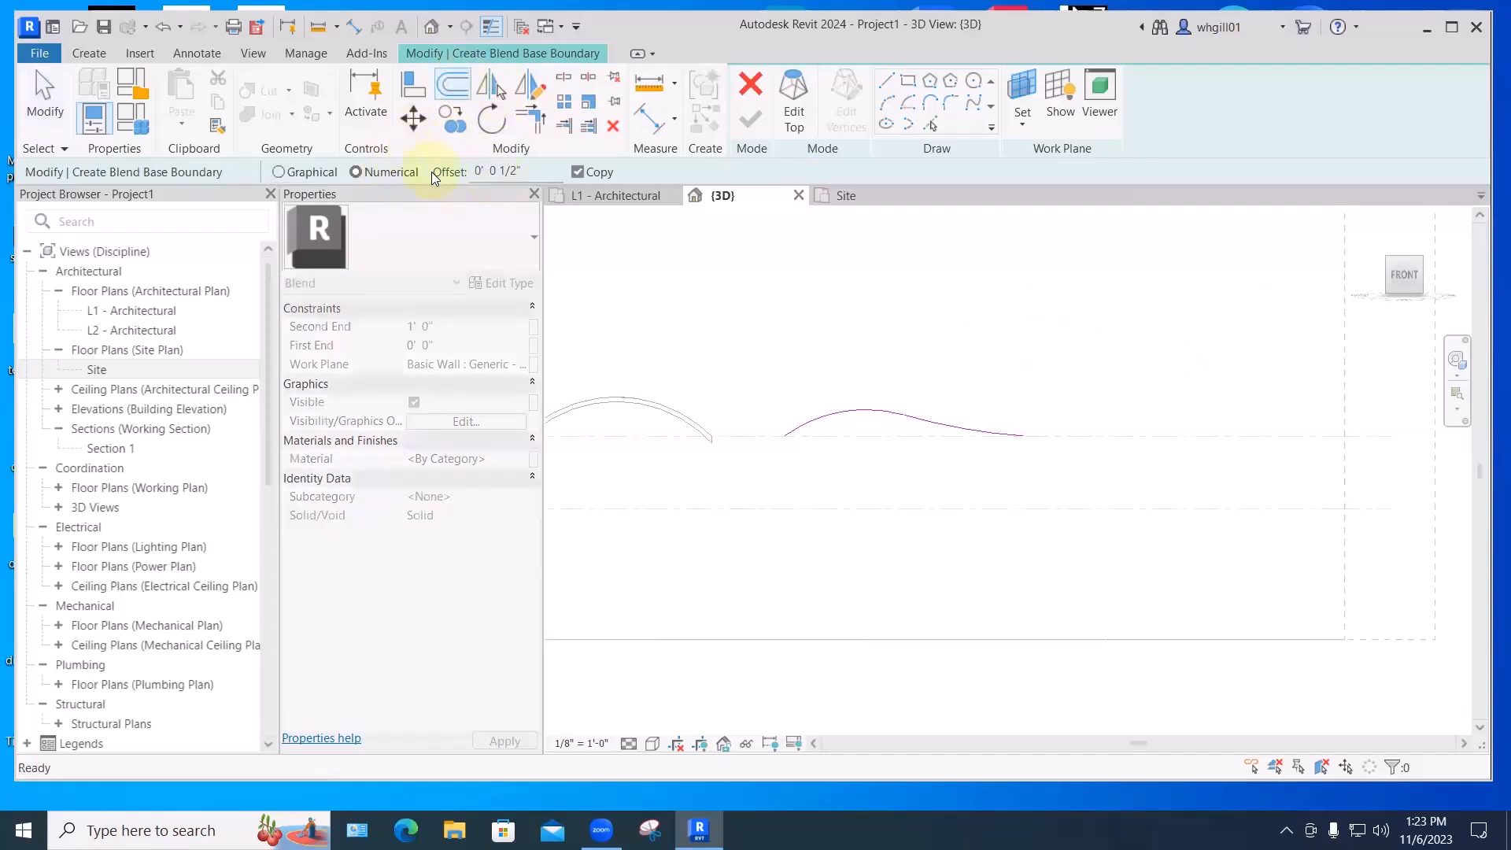
pyautogui.moveTo(522, 170); pyautogui.dragTo(464, 165)
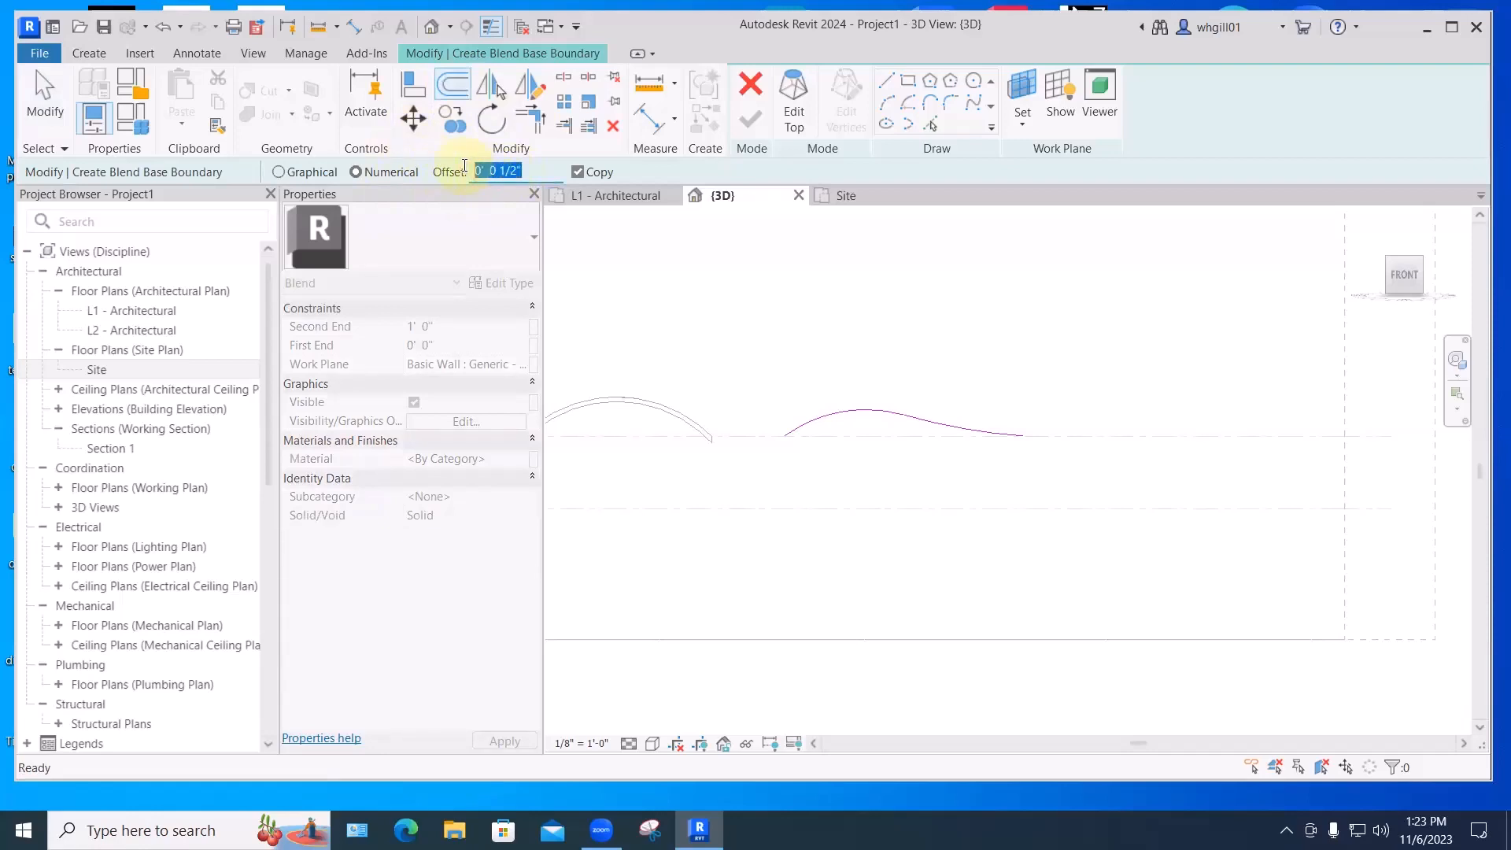
pyautogui.write('9"')
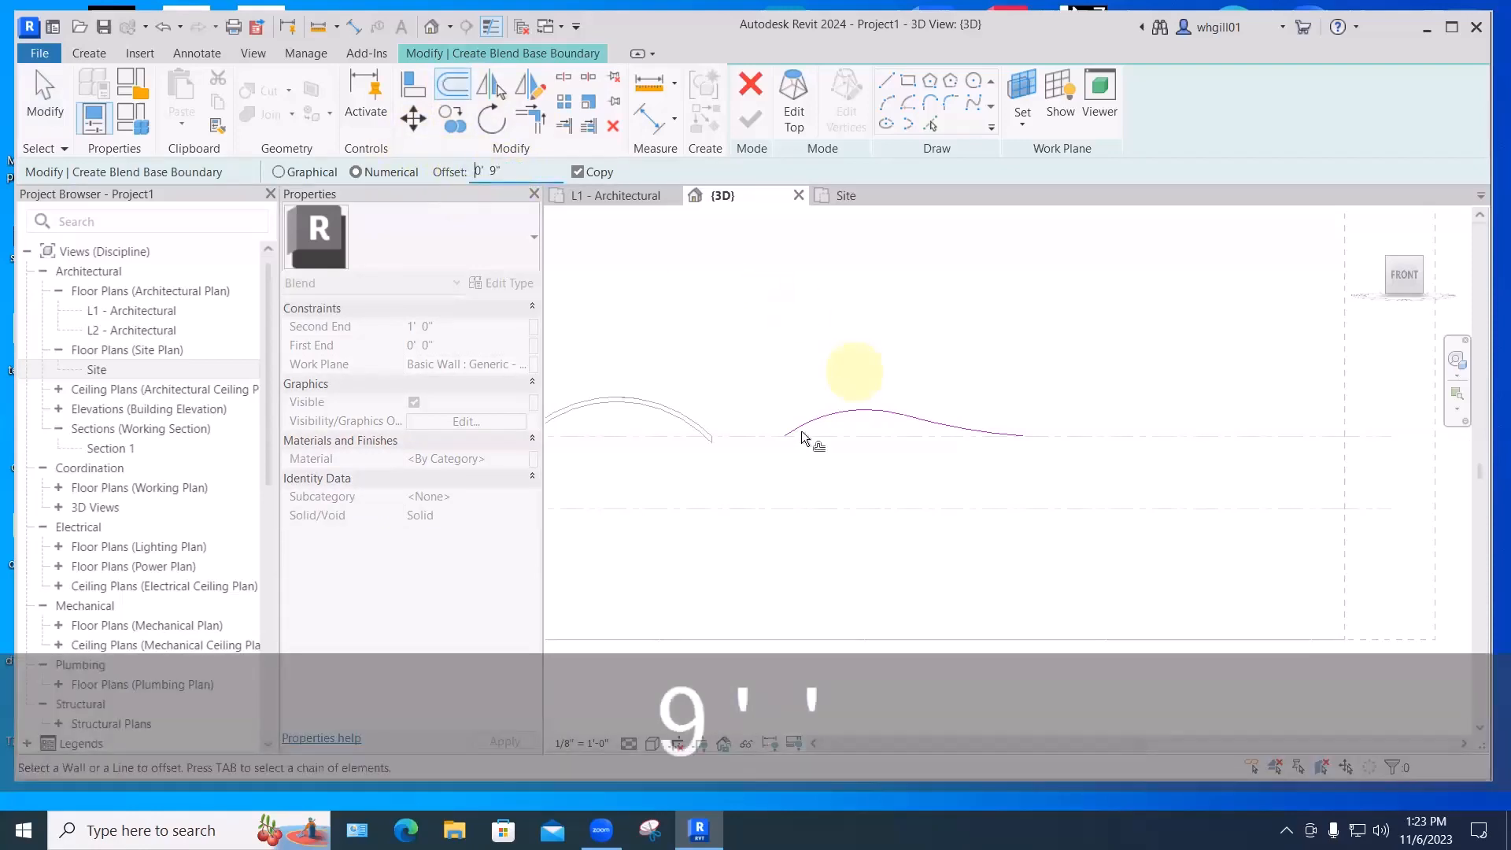
pyautogui.click(926, 445)
pyautogui.scroll(2, 905, 445)
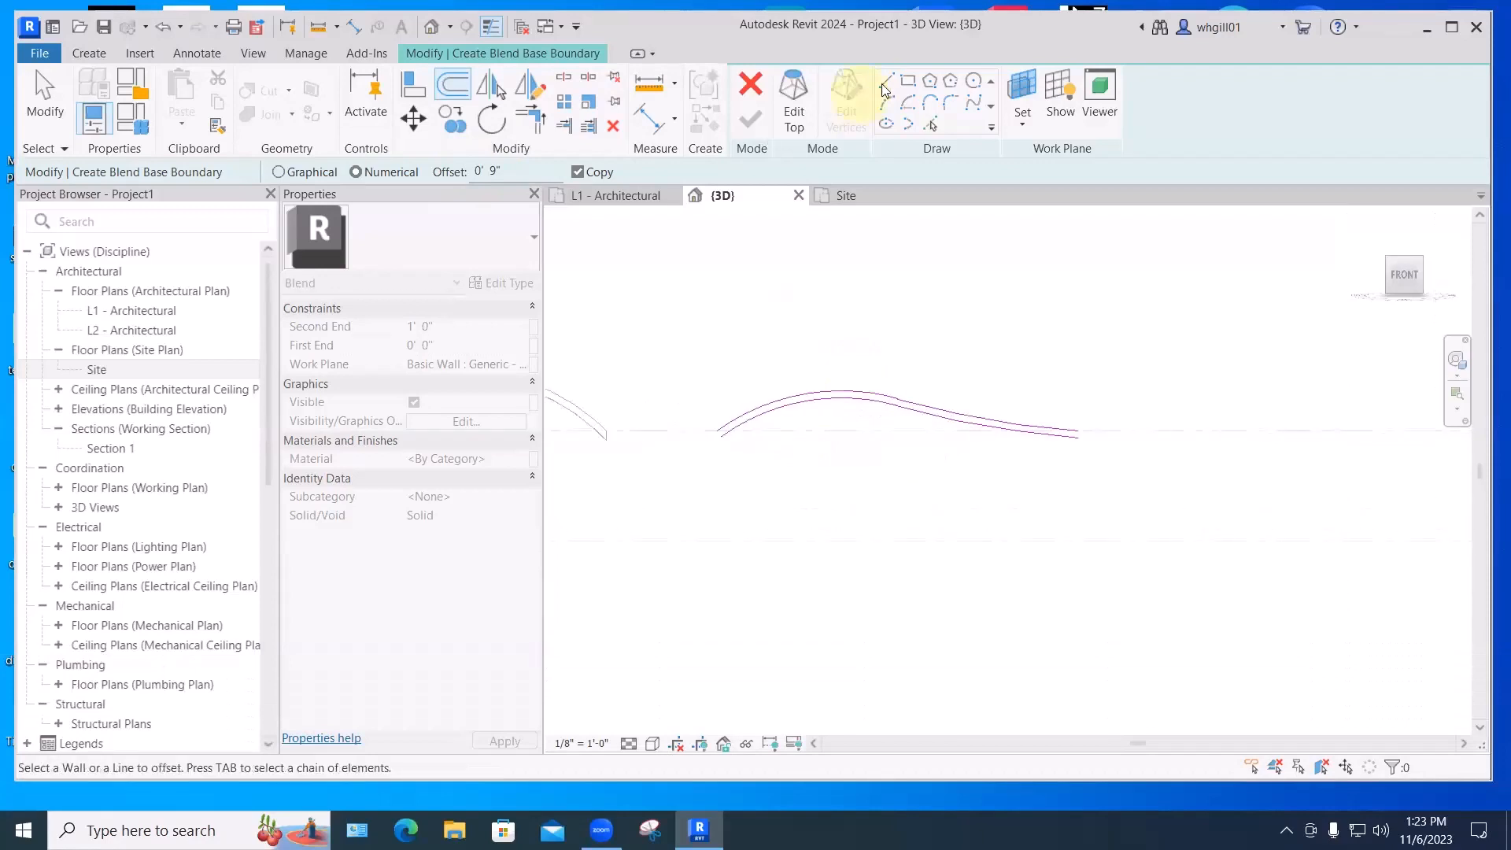
pyautogui.press('Escape')
# - Draw a straight line joining the two curves at their left end
pyautogui.click(717, 432)
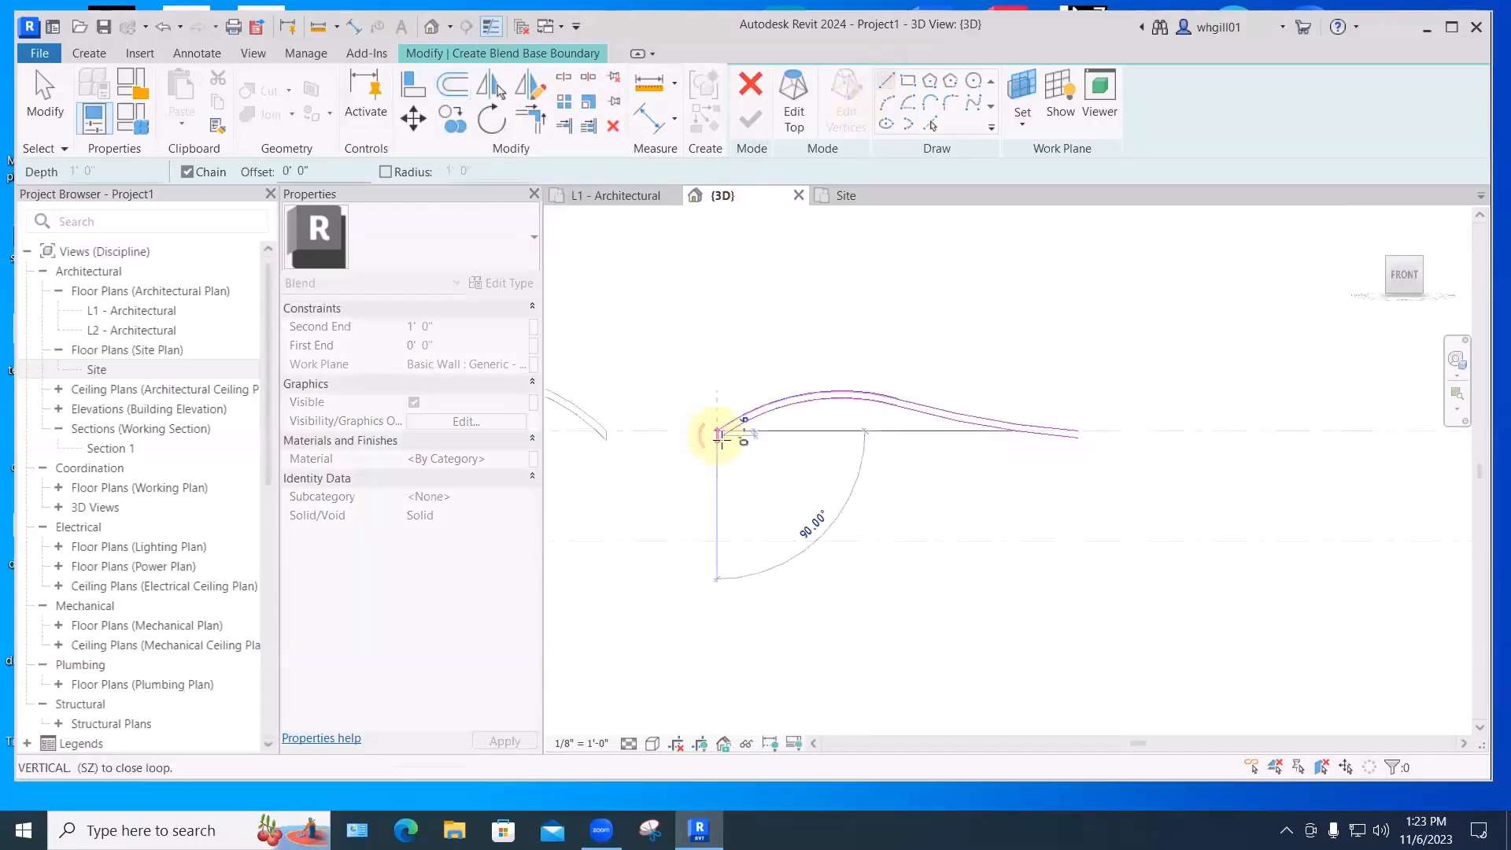
pyautogui.click(722, 436)
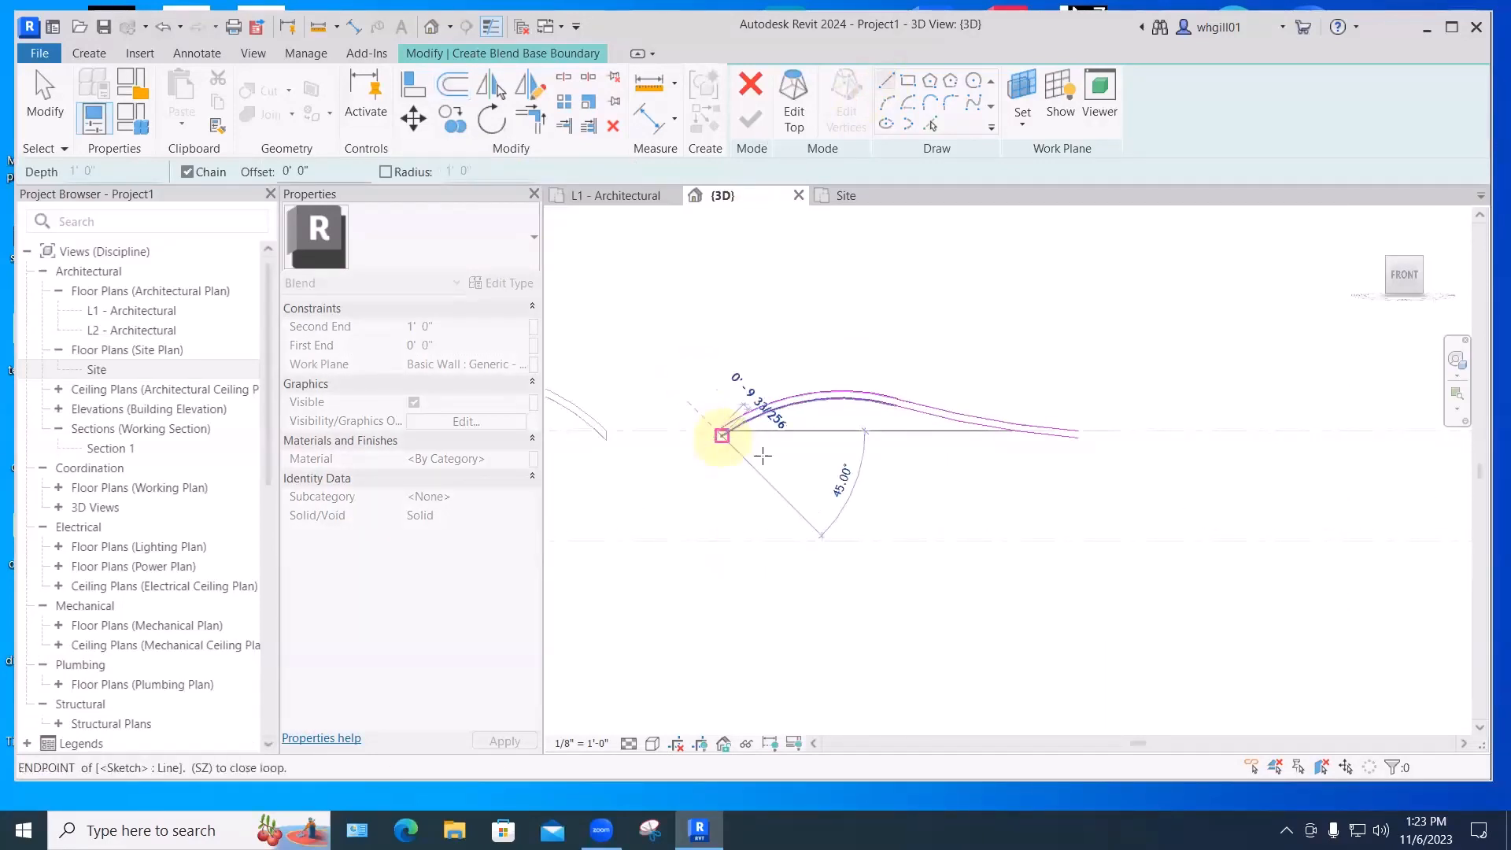
pyautogui.click(1073, 435)
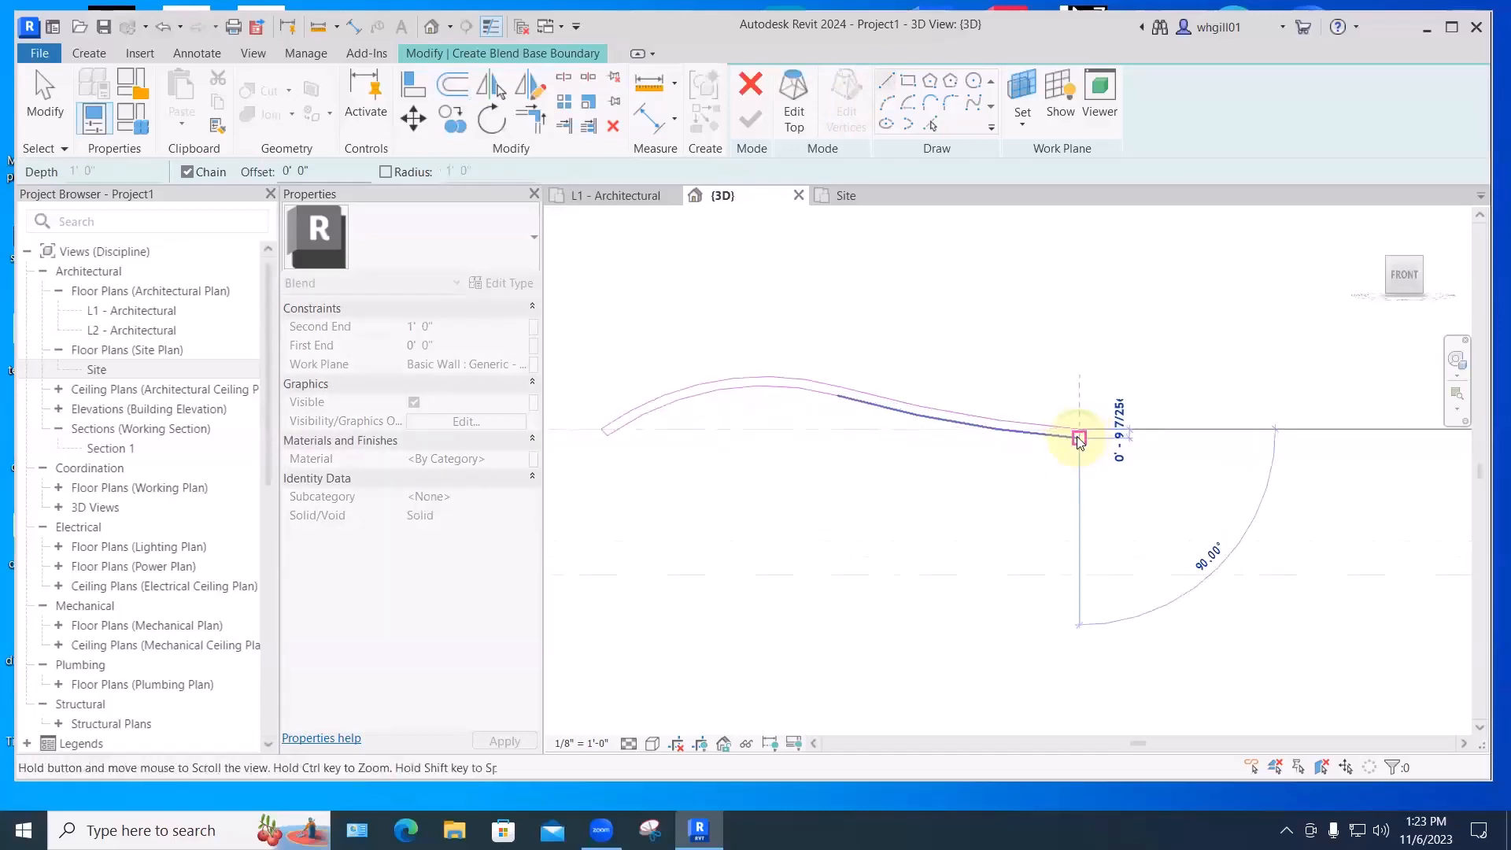
pyautogui.scroll(3, 1075, 437)
pyautogui.press('Escape')
pyautogui.press('Escape')
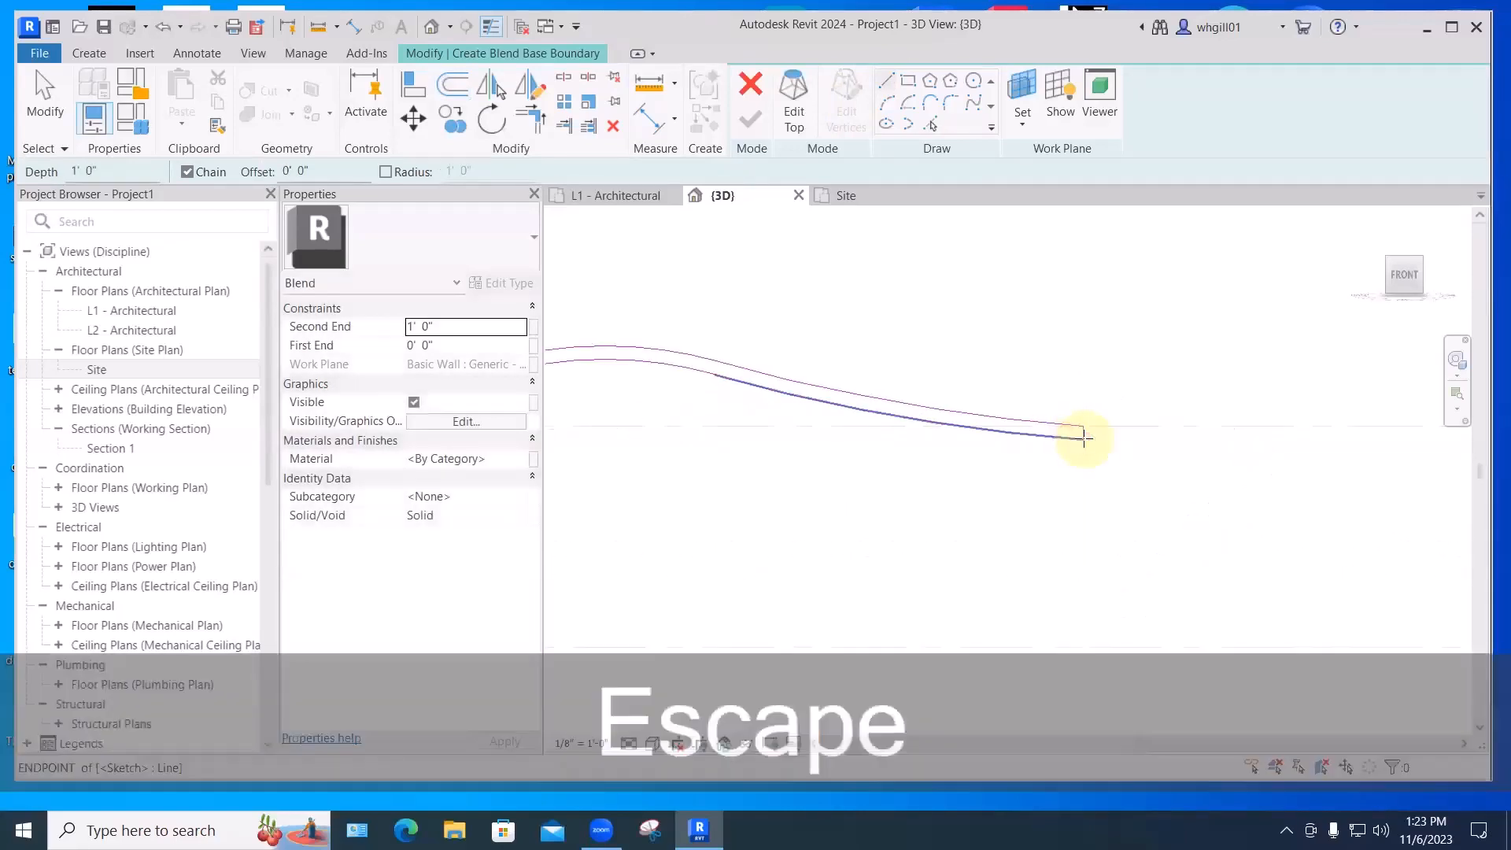
pyautogui.press('Escape')
pyautogui.moveTo(937, 517); pyautogui.dragTo(883, 554, button='middle')
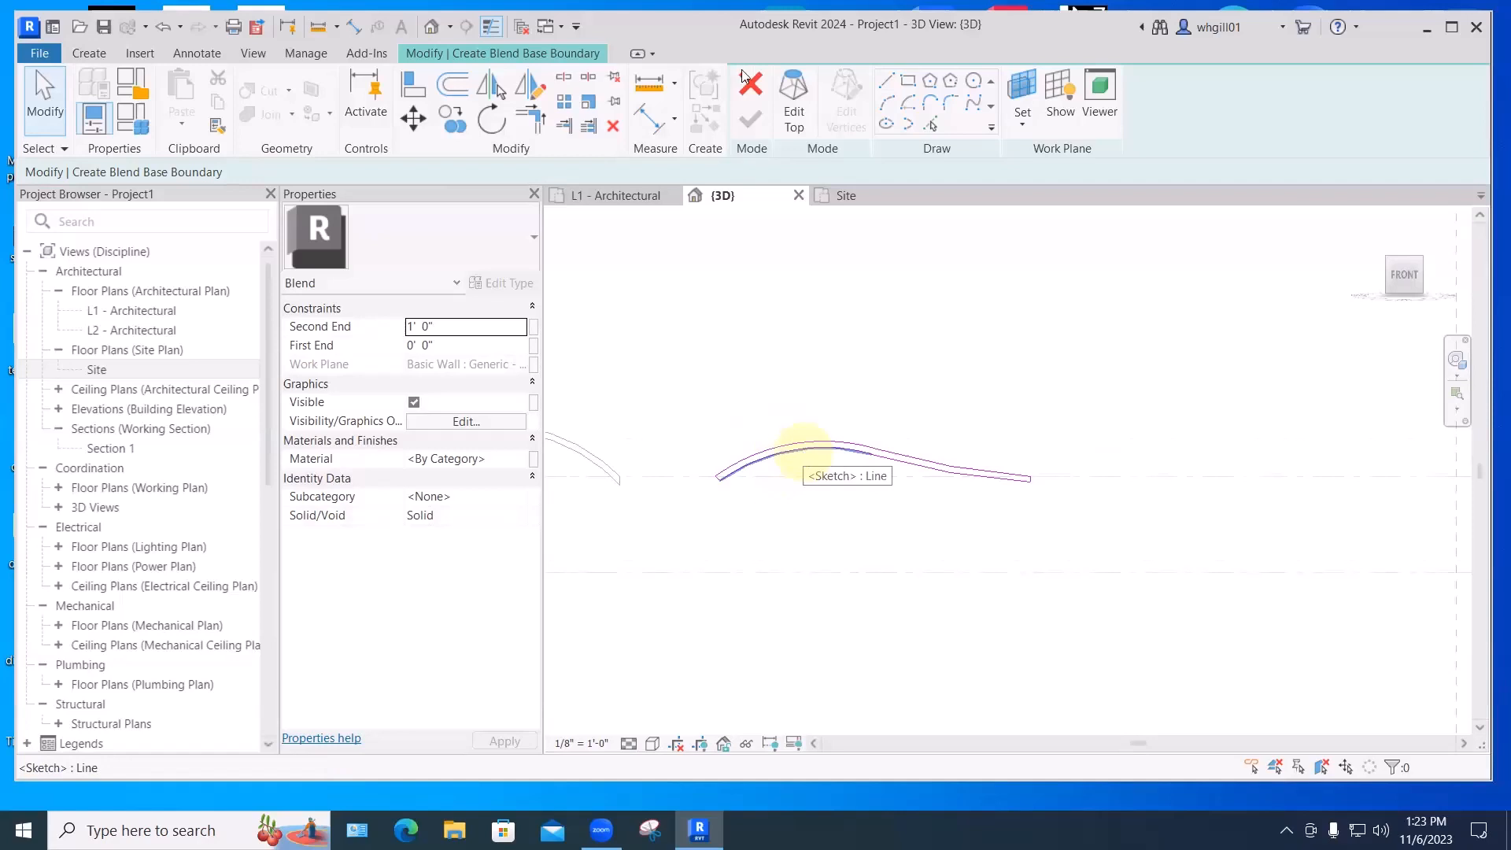
# - For the blend's top boundary, pick the existing base curves and end segment as the profile
pyautogui.click(795, 92)
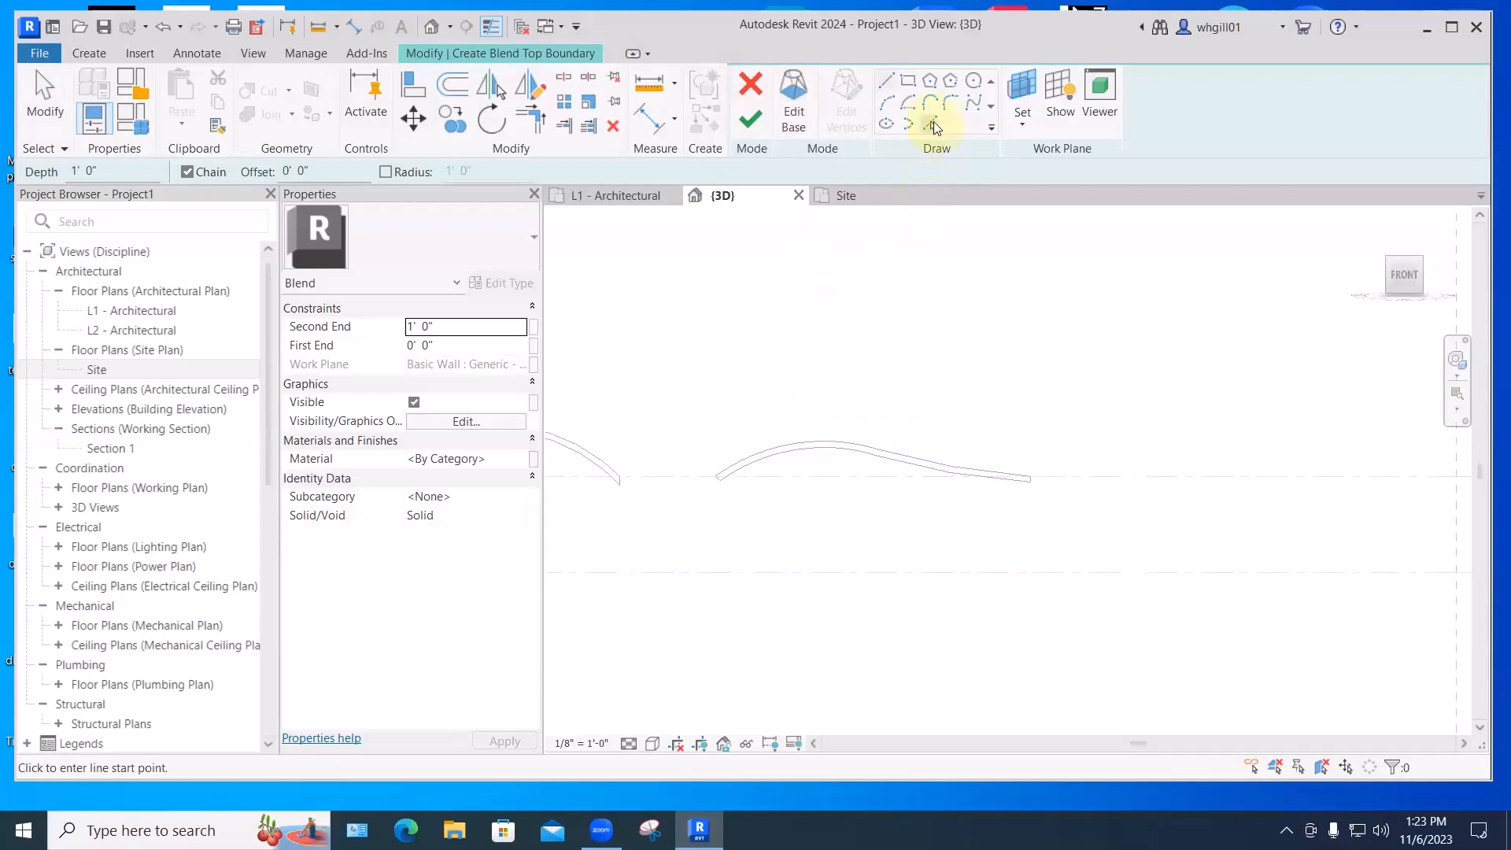
pyautogui.click(934, 125)
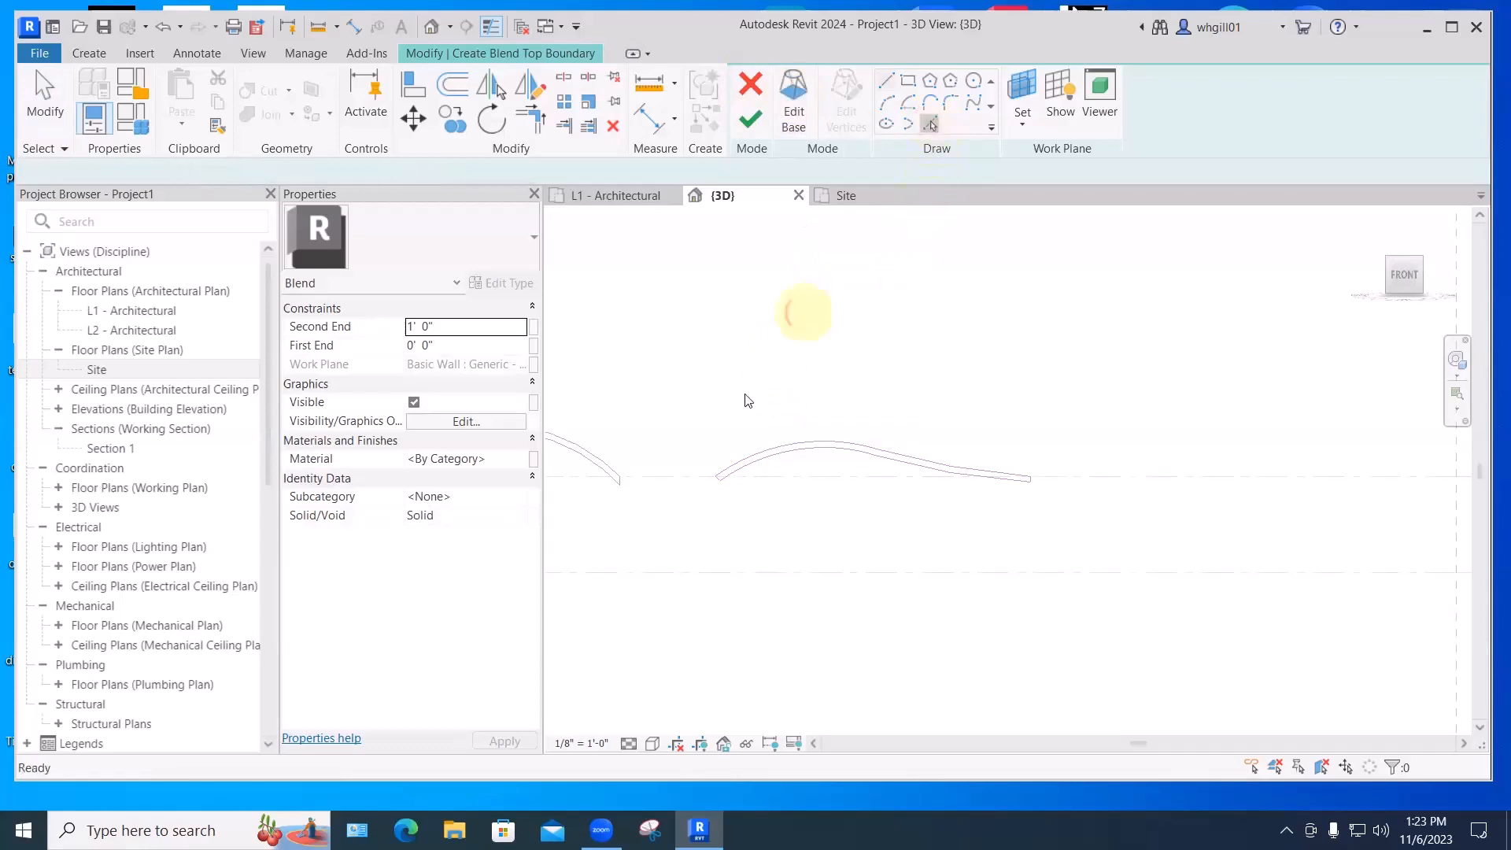
pyautogui.click(897, 466)
pyautogui.scroll(3, 1031, 484)
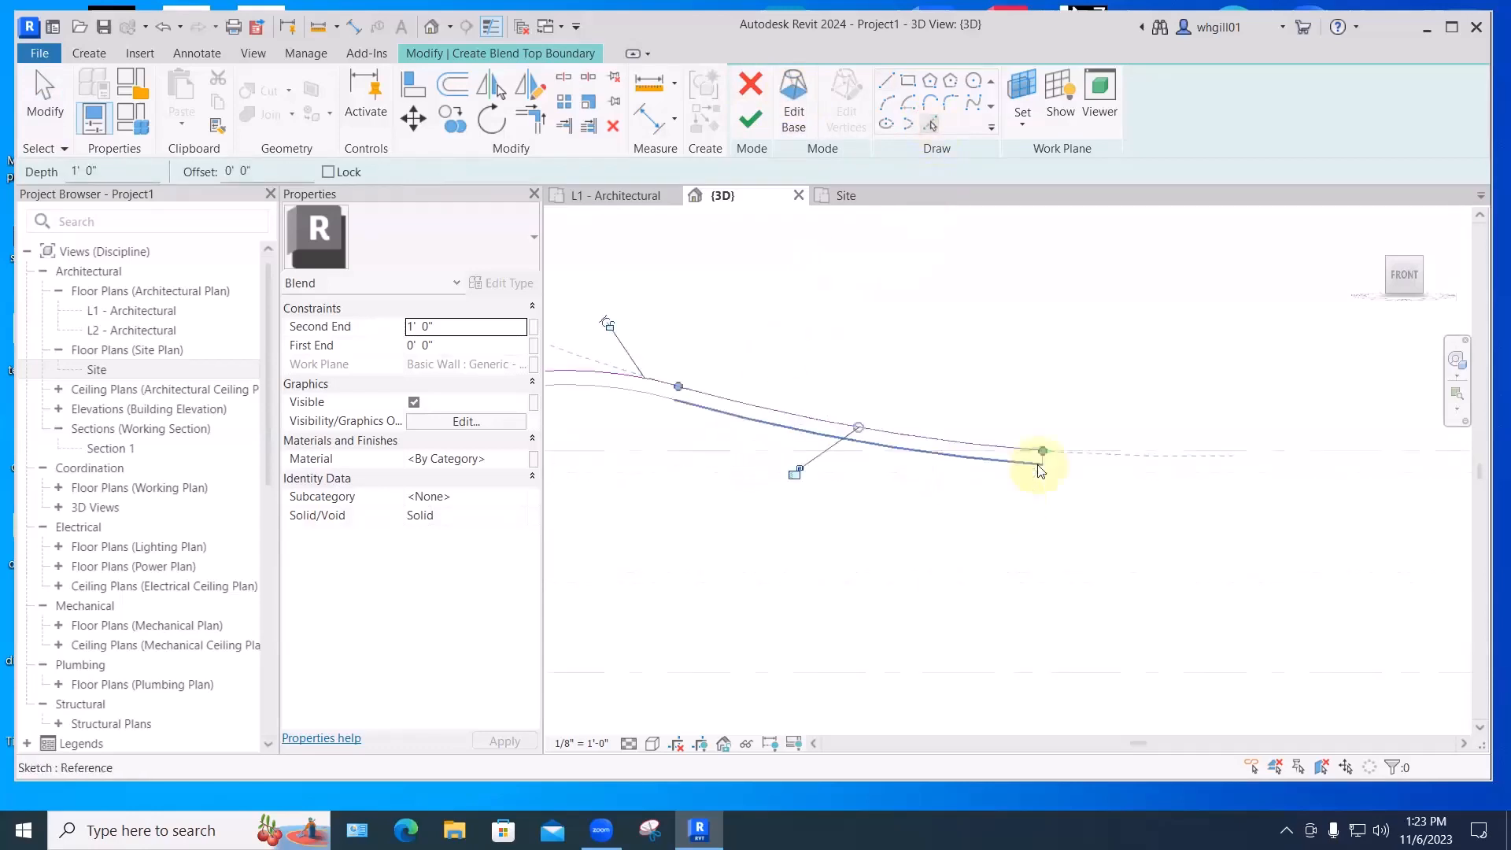
pyautogui.click(1041, 467)
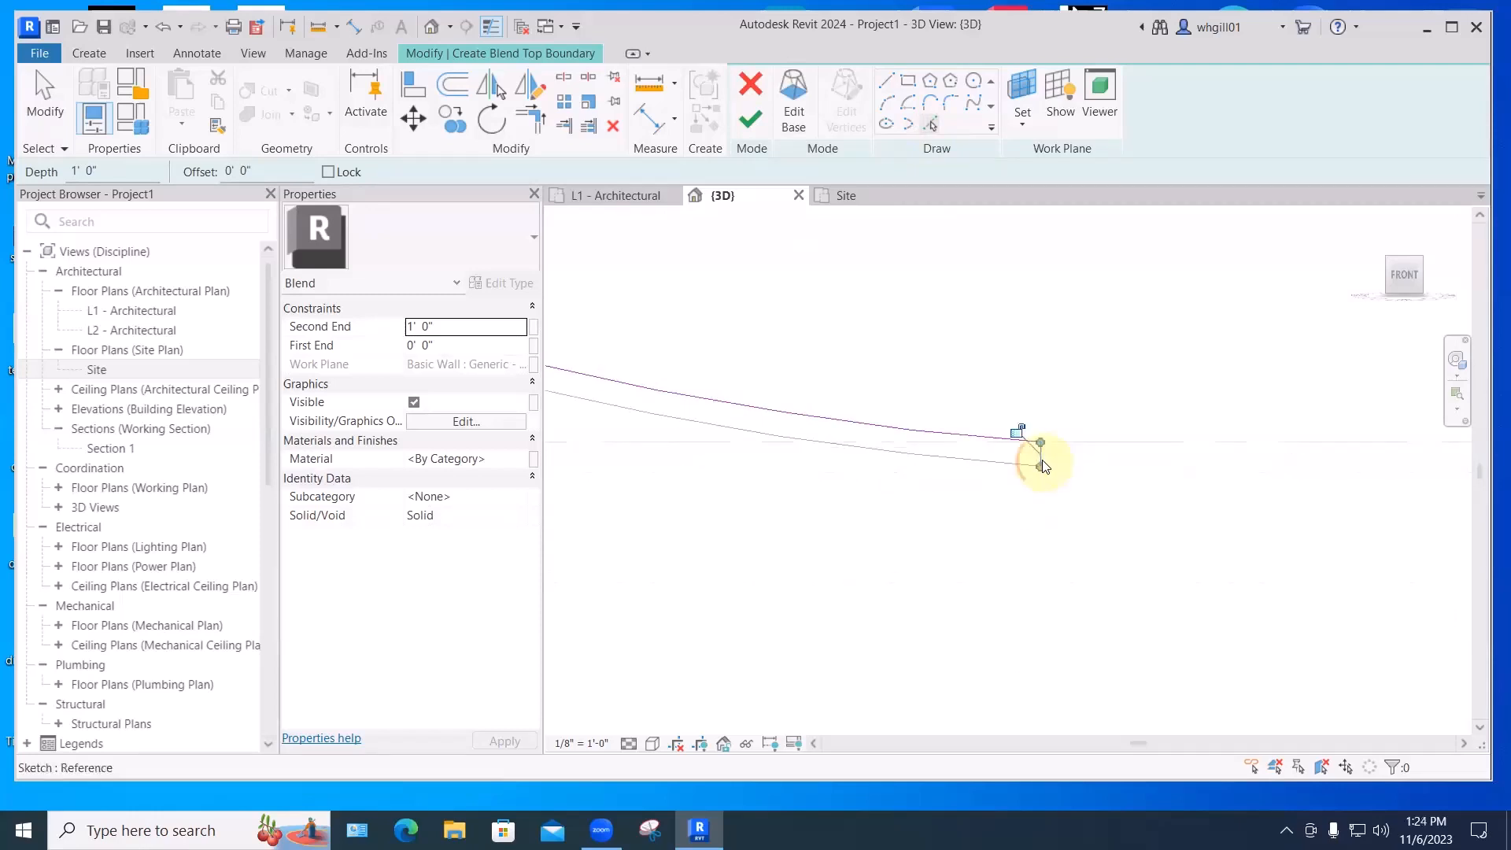
pyautogui.click(982, 467)
pyautogui.moveTo(858, 569); pyautogui.dragTo(1418, 638, button='middle')
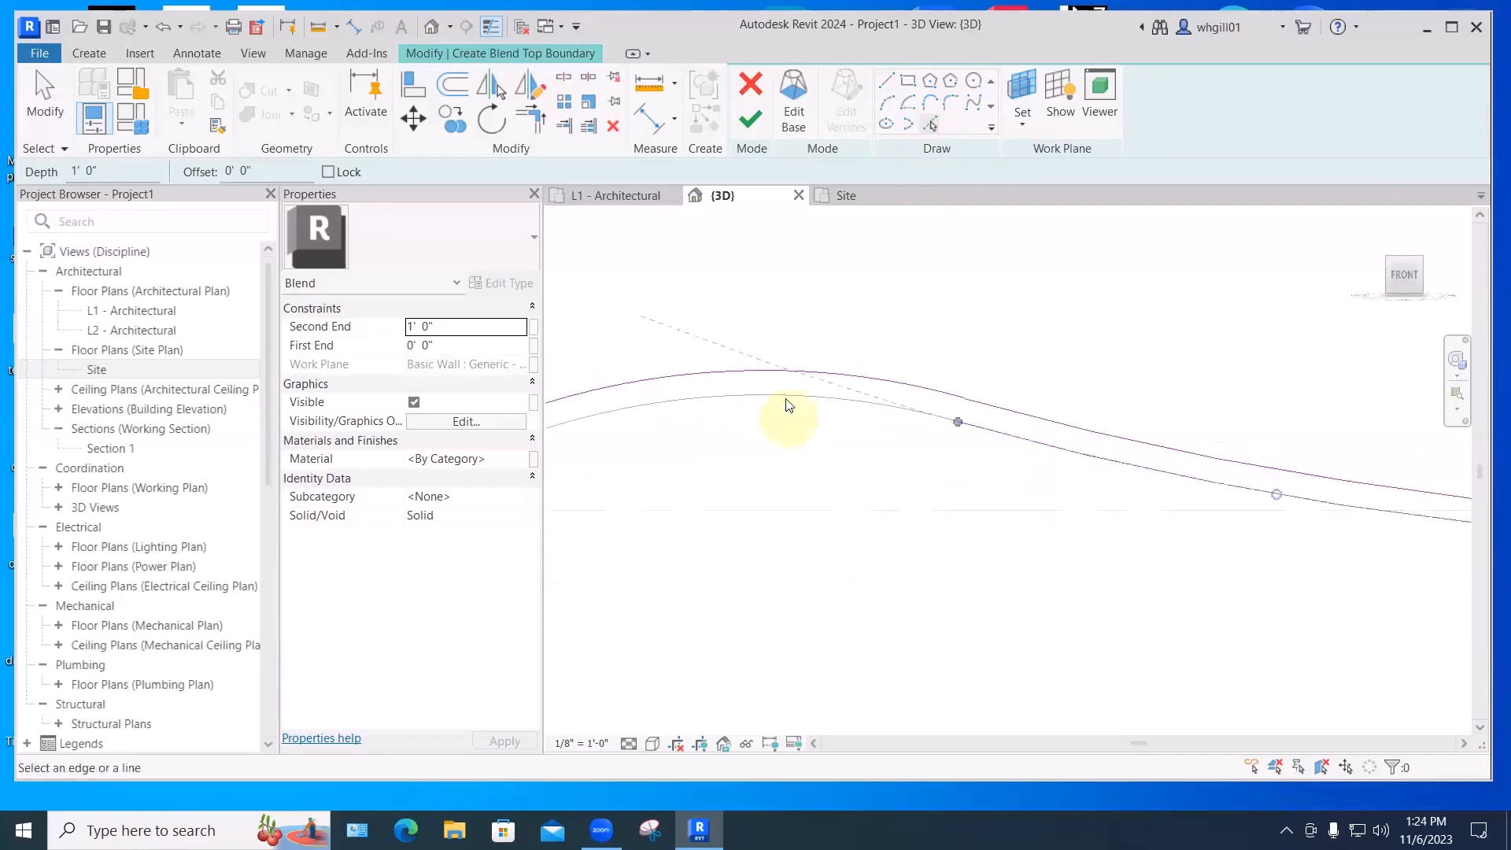
pyautogui.click(787, 397)
pyautogui.moveTo(693, 600); pyautogui.dragTo(1069, 604, button='middle')
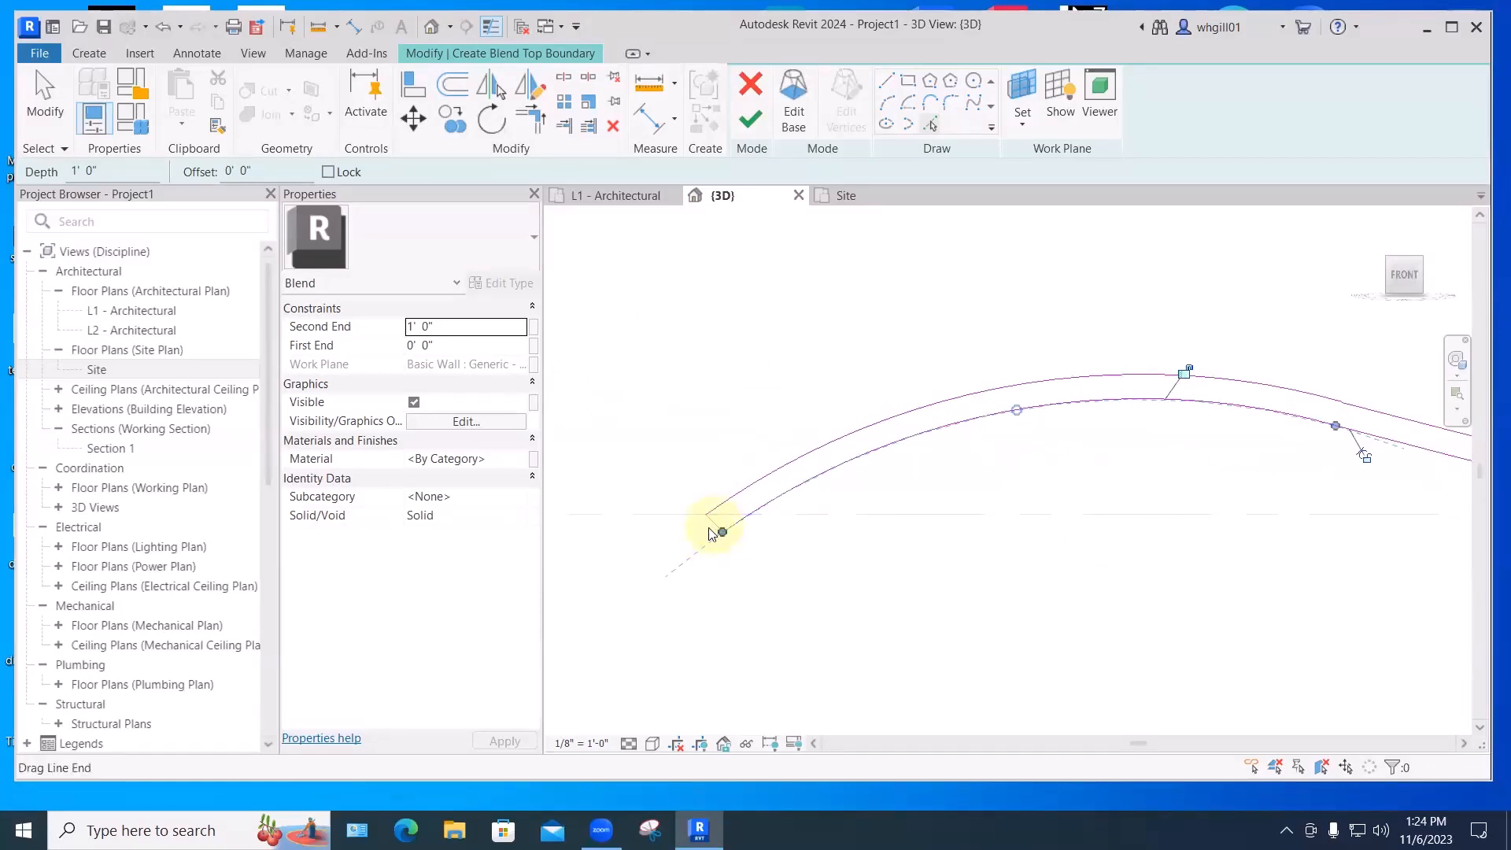
pyautogui.scroll(-5, 787, 556)
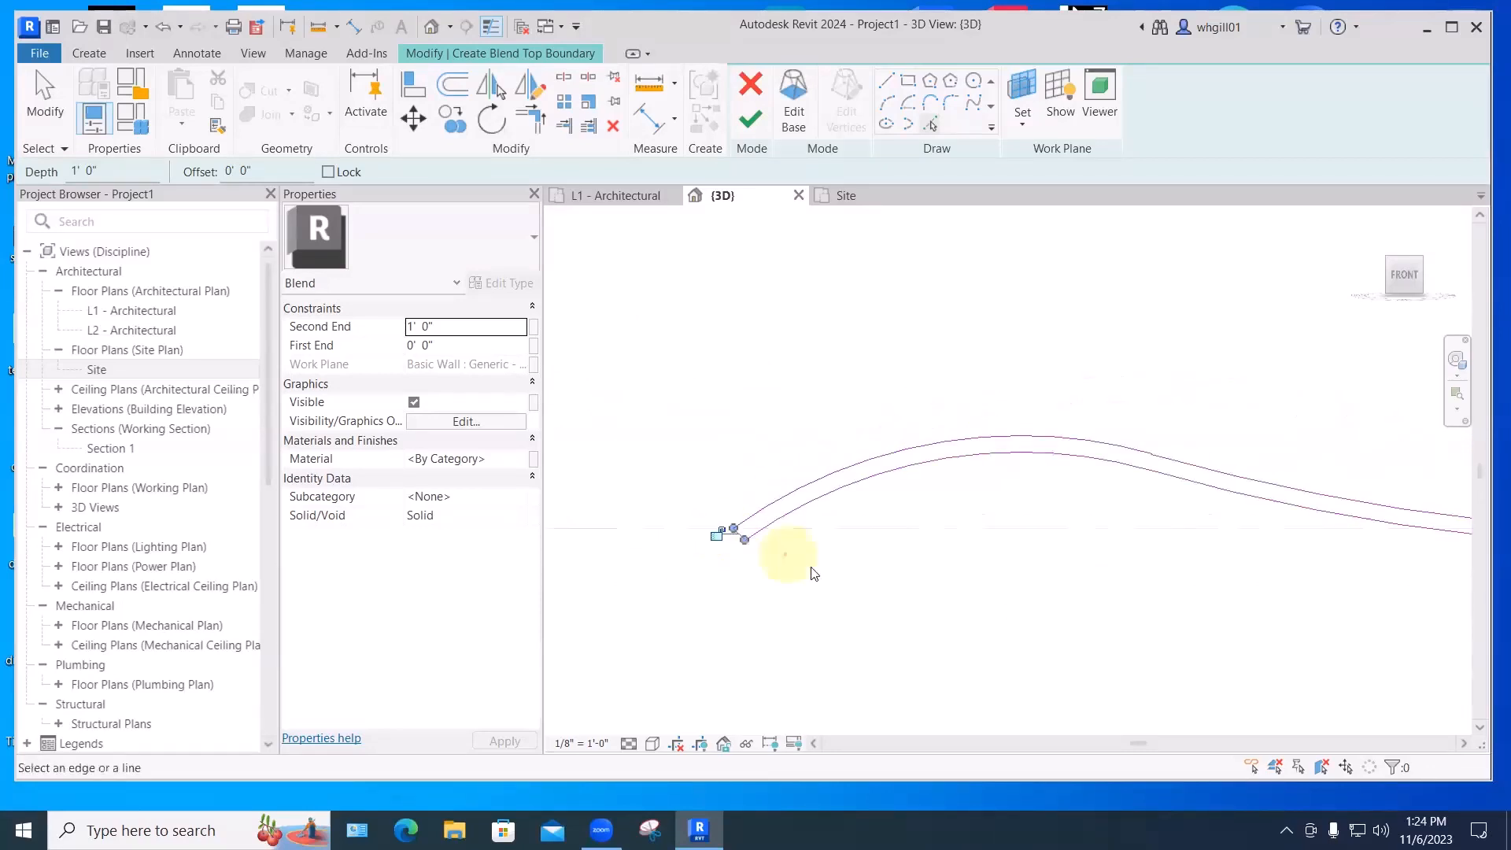
pyautogui.press('Escape')
# - Copy the selected top profile curves about 9'-0 9/16" above the original
pyautogui.moveTo(685, 486); pyautogui.dragTo(1194, 615)
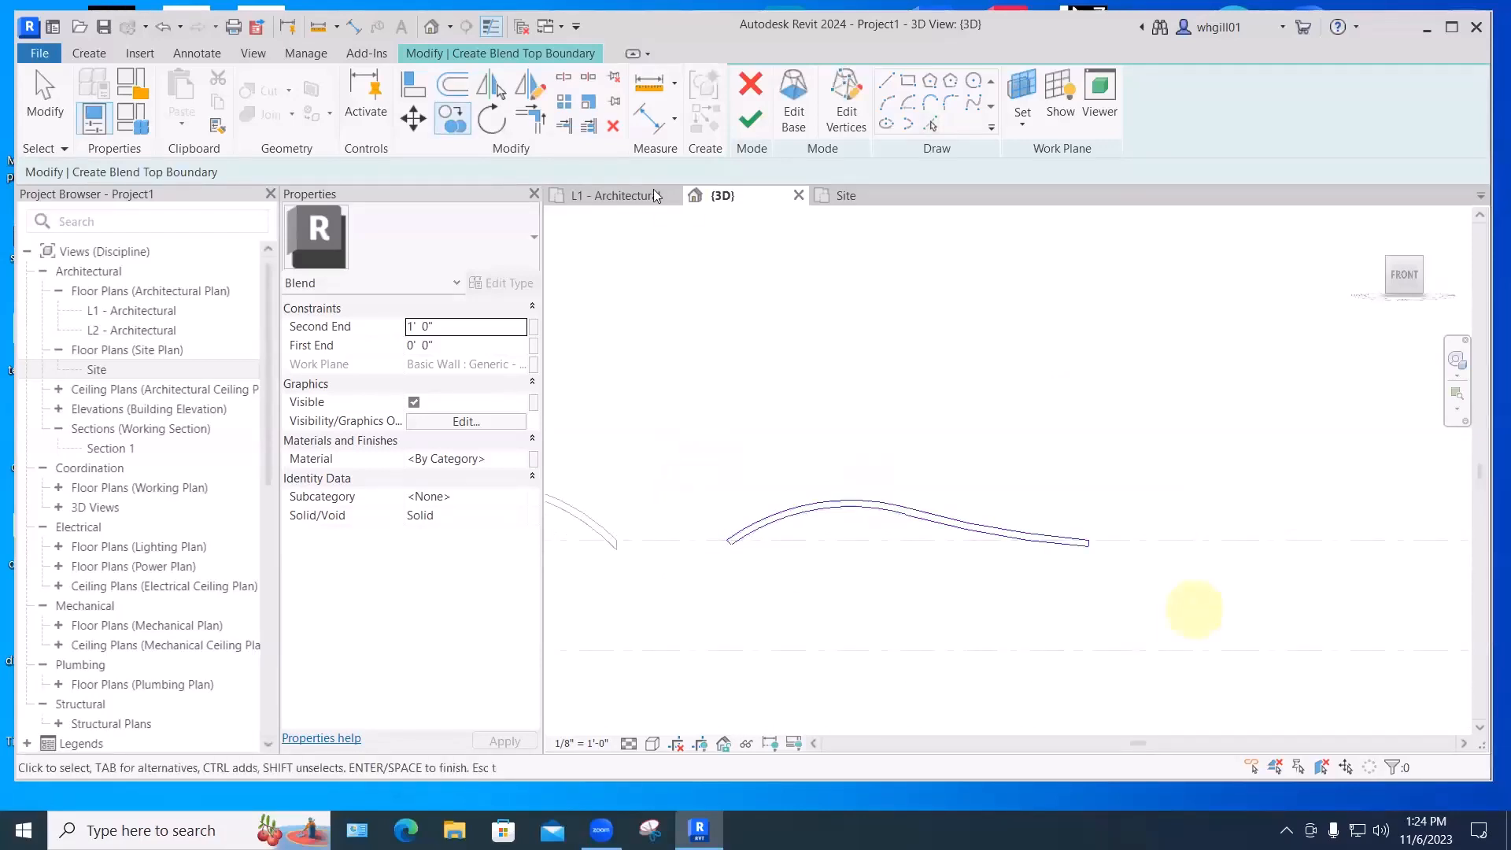
pyautogui.click(455, 120)
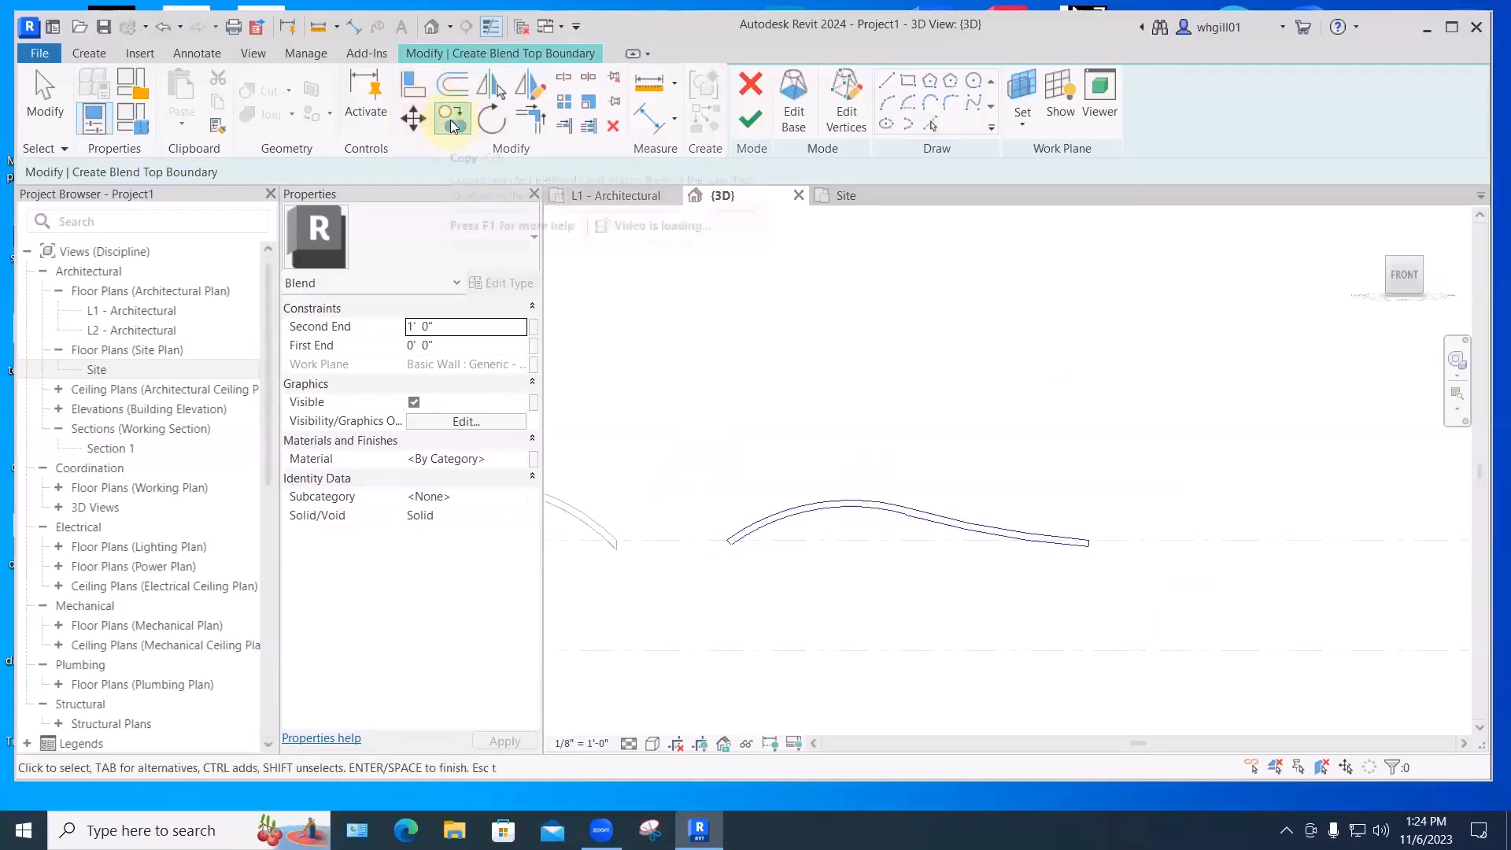
pyautogui.click(777, 460)
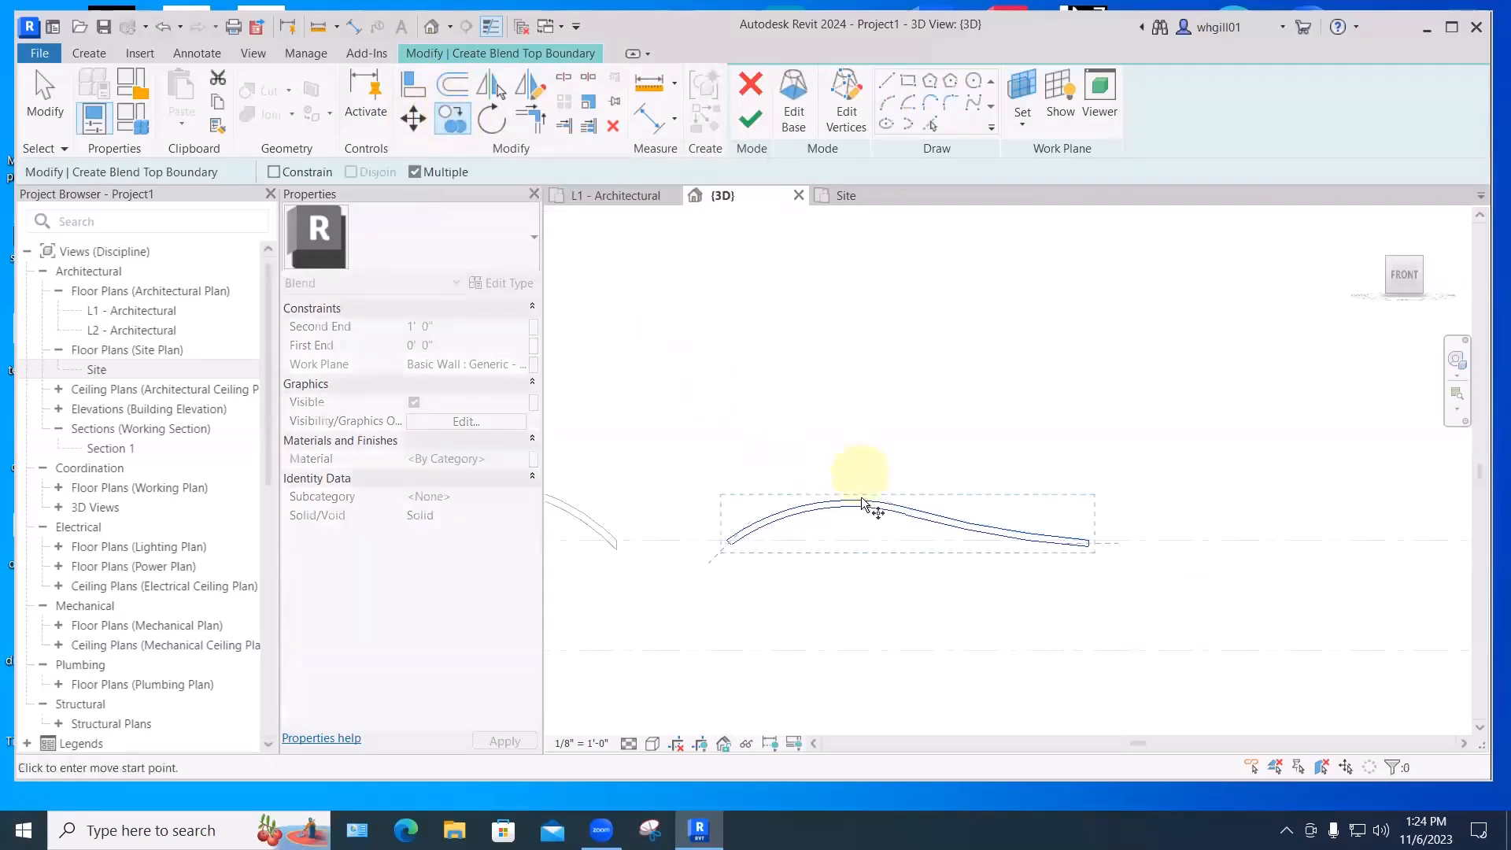
pyautogui.click(860, 420)
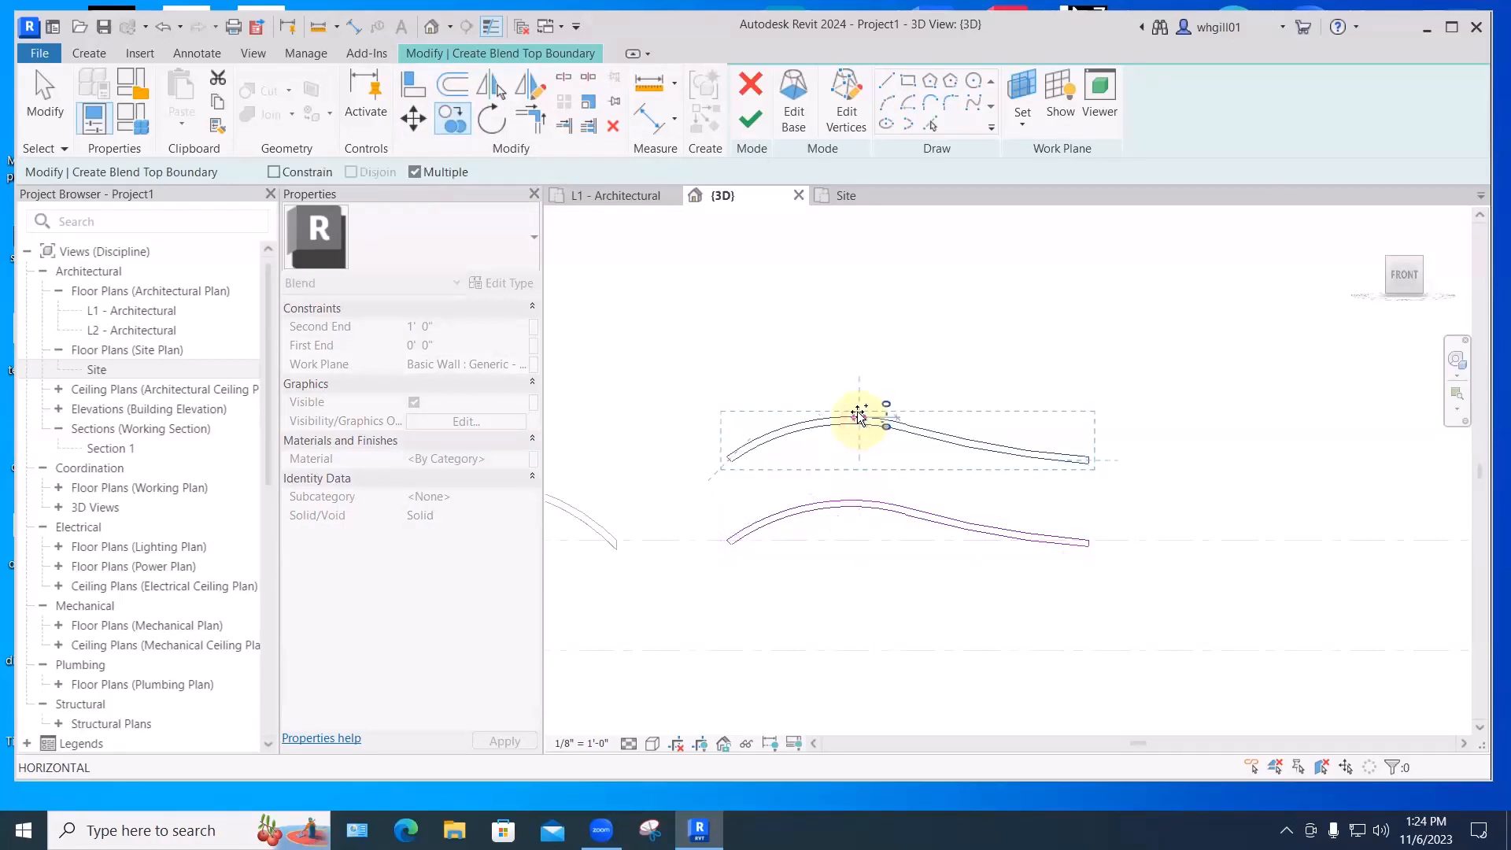
pyautogui.press('Escape')
pyautogui.press('Escape')
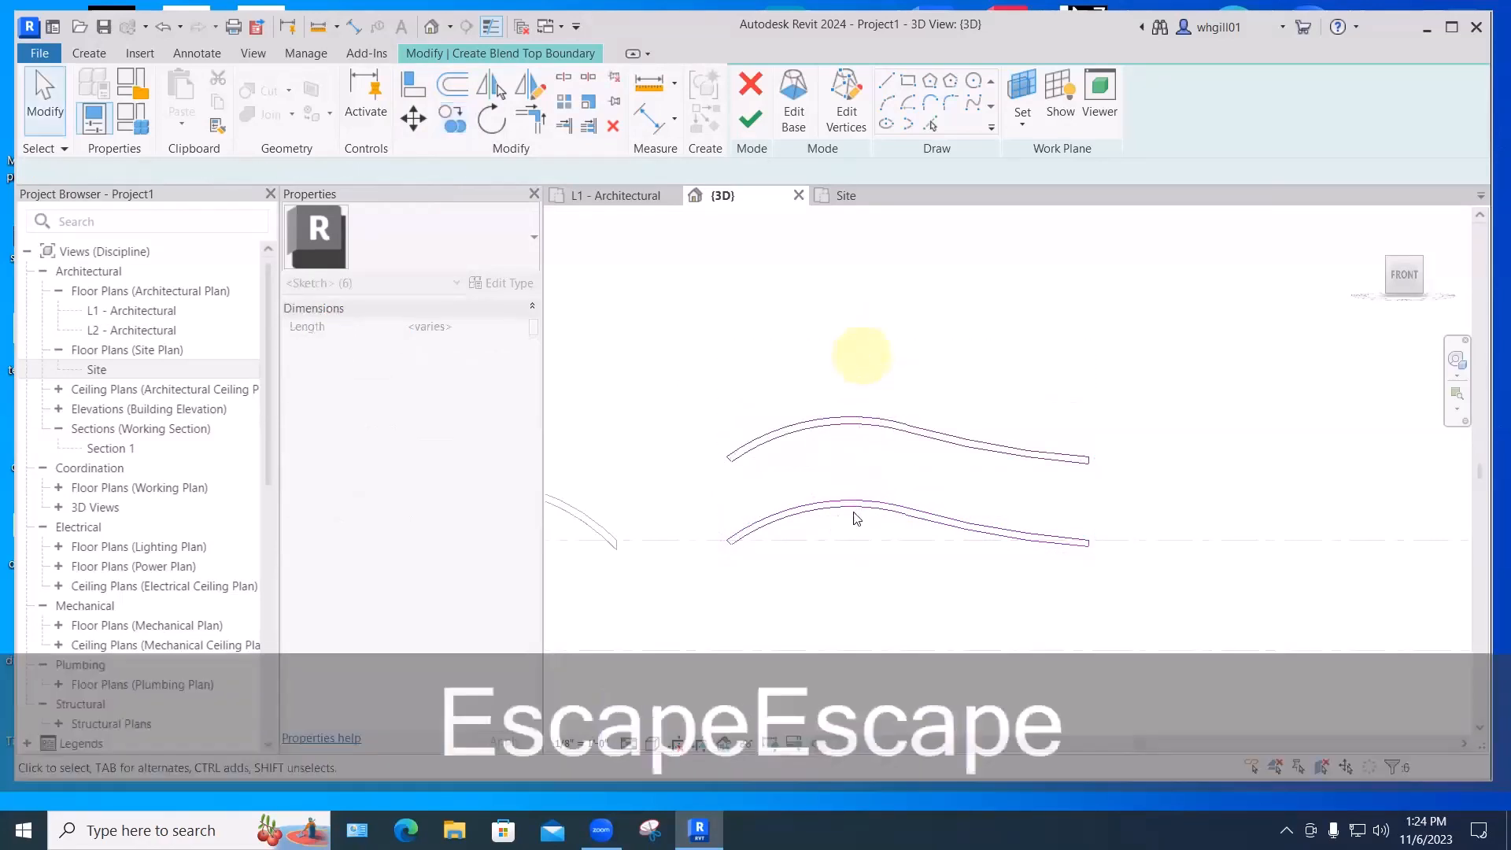
pyautogui.click(865, 441)
pyautogui.click(779, 478)
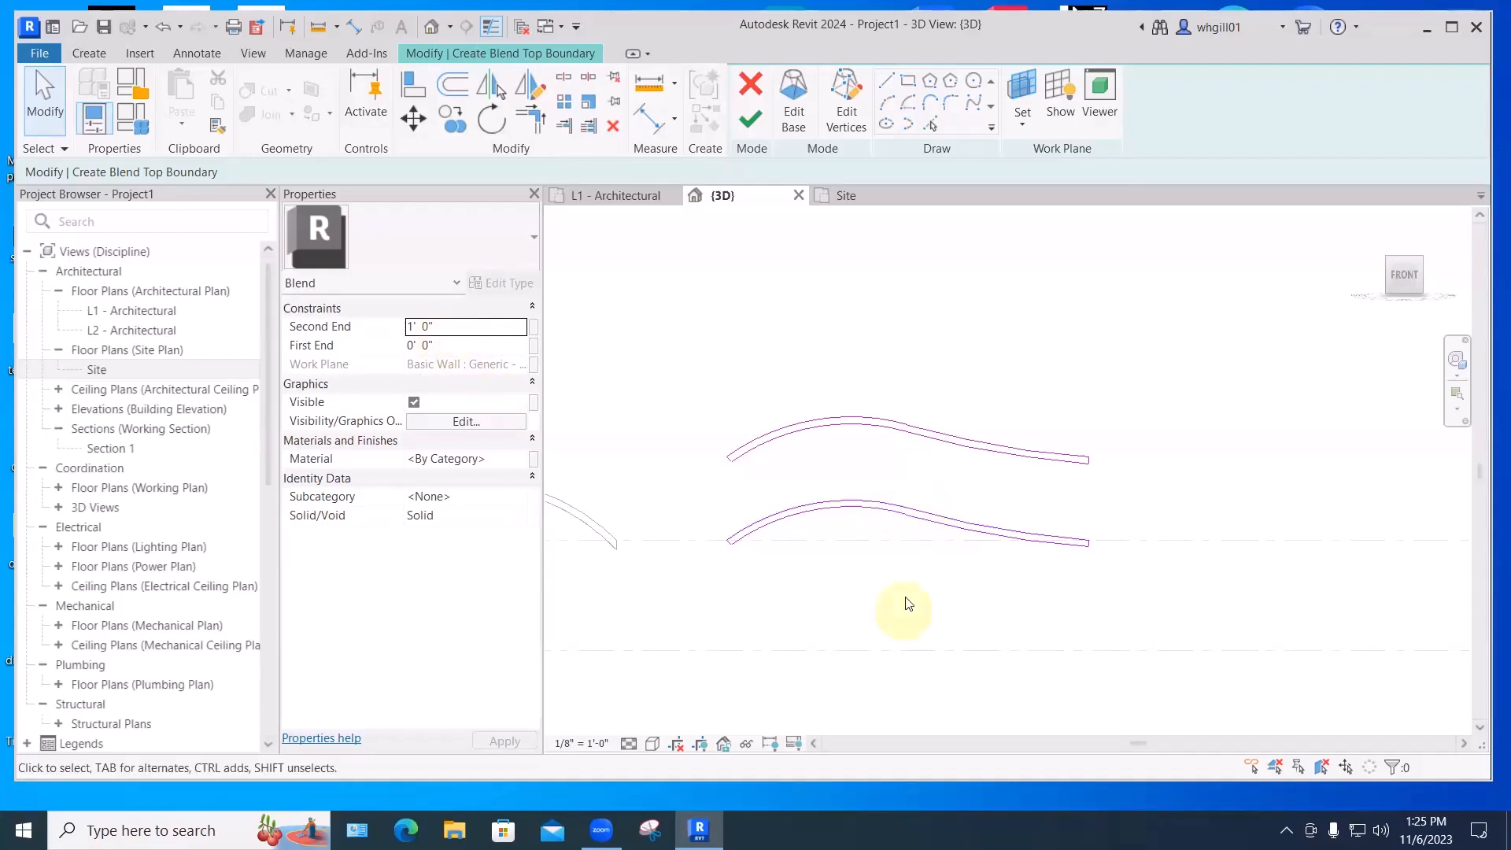
# - Set the blend's Second End to 30' 0", then dismiss the 'More than one loop' error
pyautogui.scroll(-4, 1147, 614)
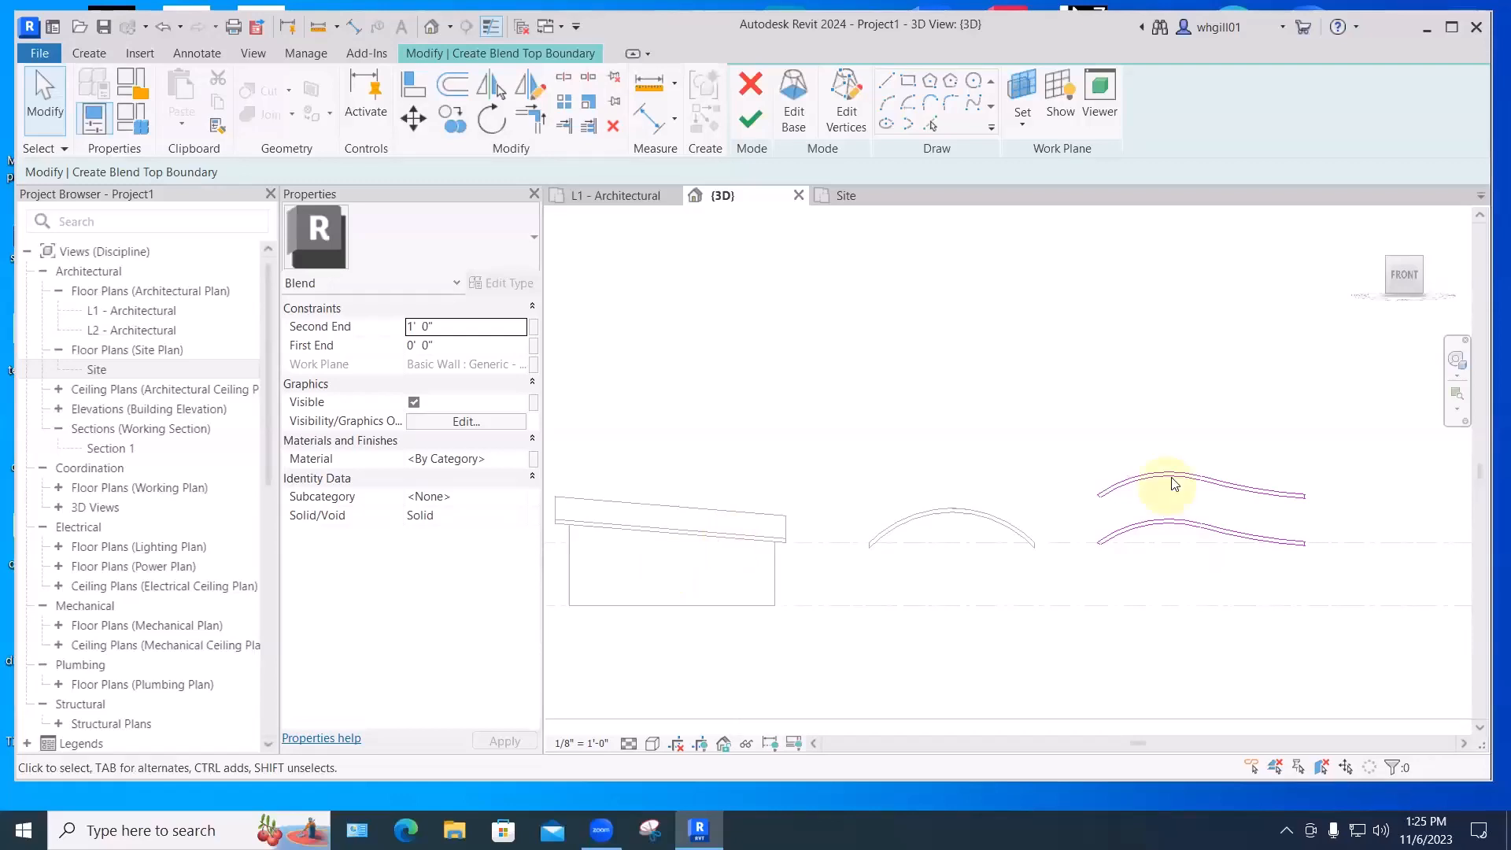
pyautogui.moveTo(443, 327); pyautogui.dragTo(394, 319)
pyautogui.write("30'")
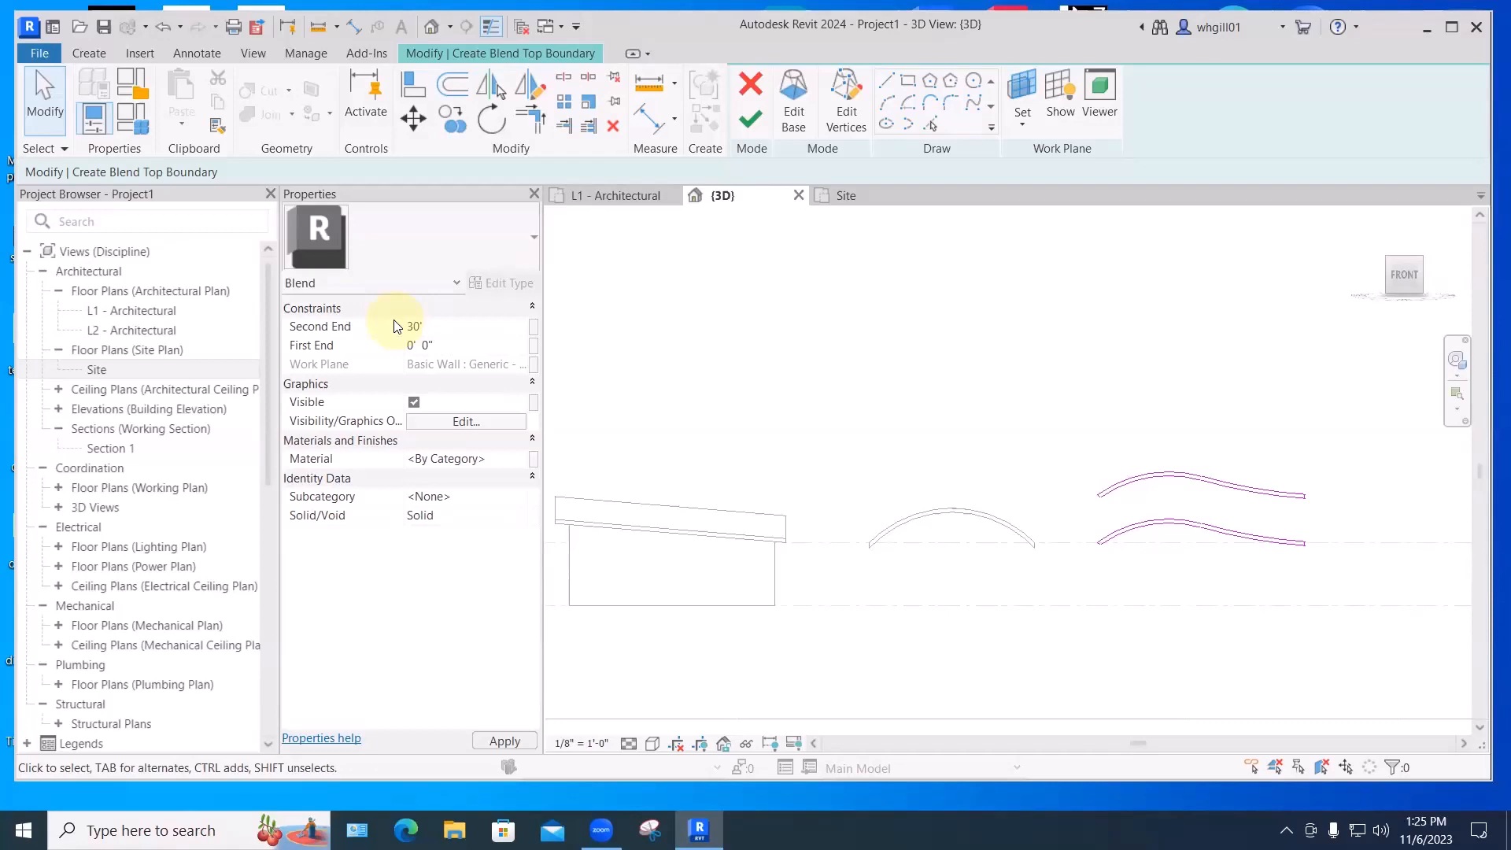
pyautogui.click(397, 326)
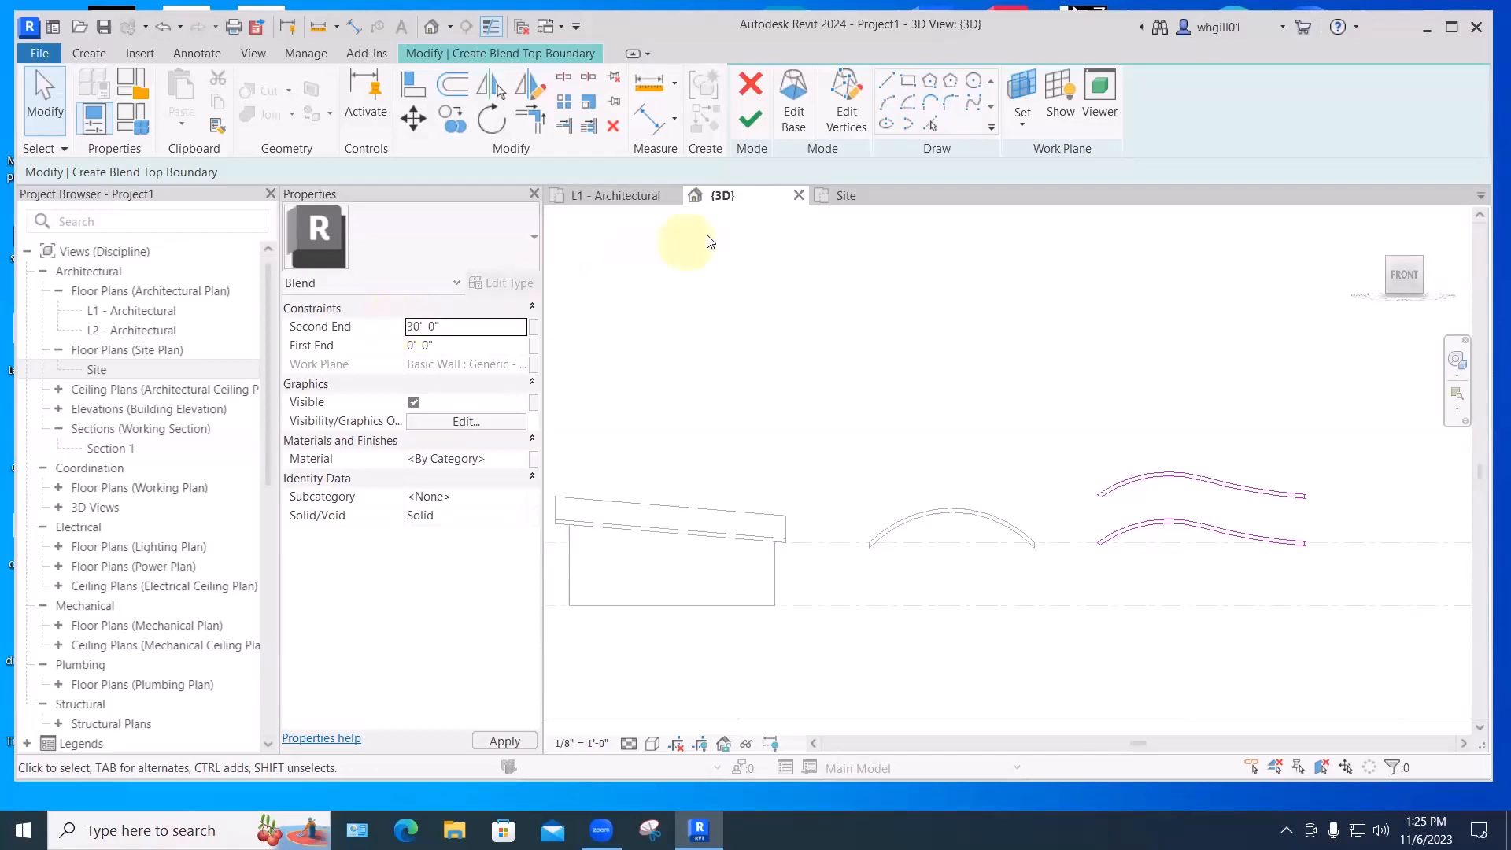
pyautogui.click(753, 120)
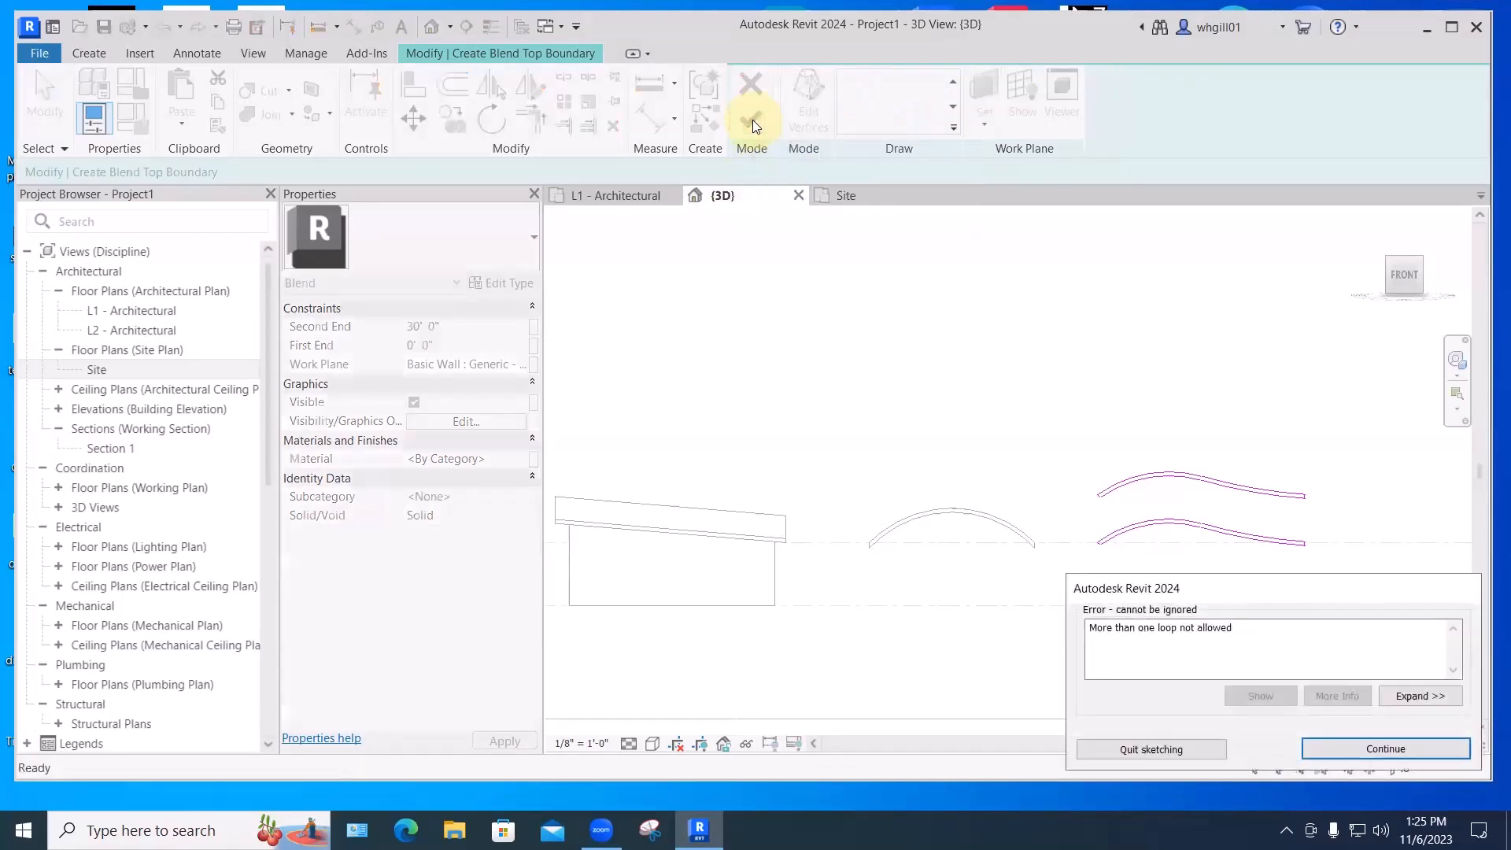
pyautogui.click(1369, 747)
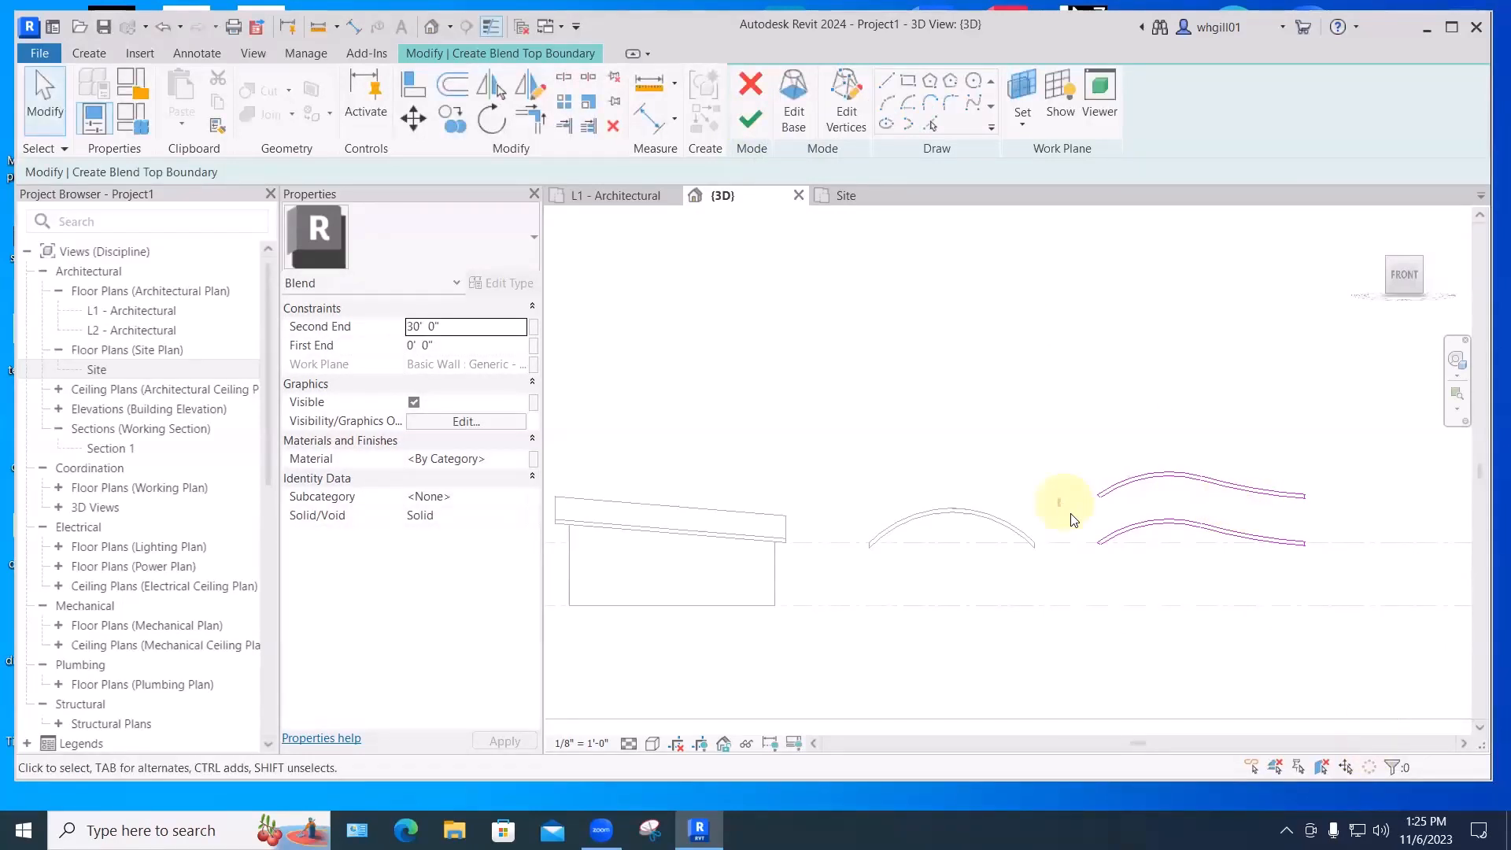
# - Delete the extra lower curve loop and finish the blend sketch
pyautogui.scroll(1, 1375, 583)
pyautogui.moveTo(1375, 583); pyautogui.dragTo(1217, 545, button='middle')
pyautogui.moveTo(895, 463); pyautogui.dragTo(1191, 544)
pyautogui.press('BackSpace')
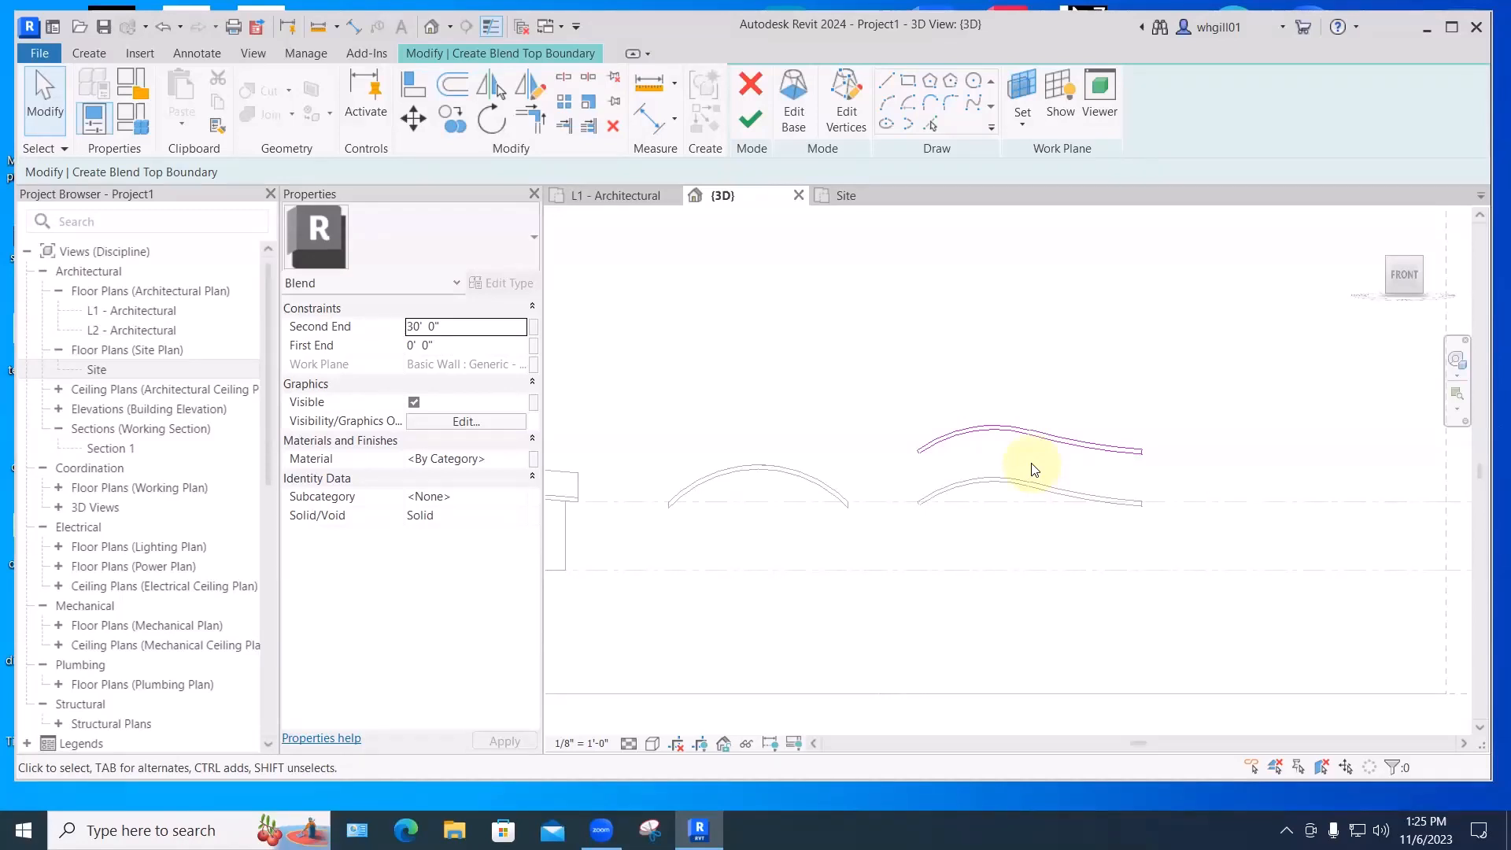
pyautogui.click(750, 119)
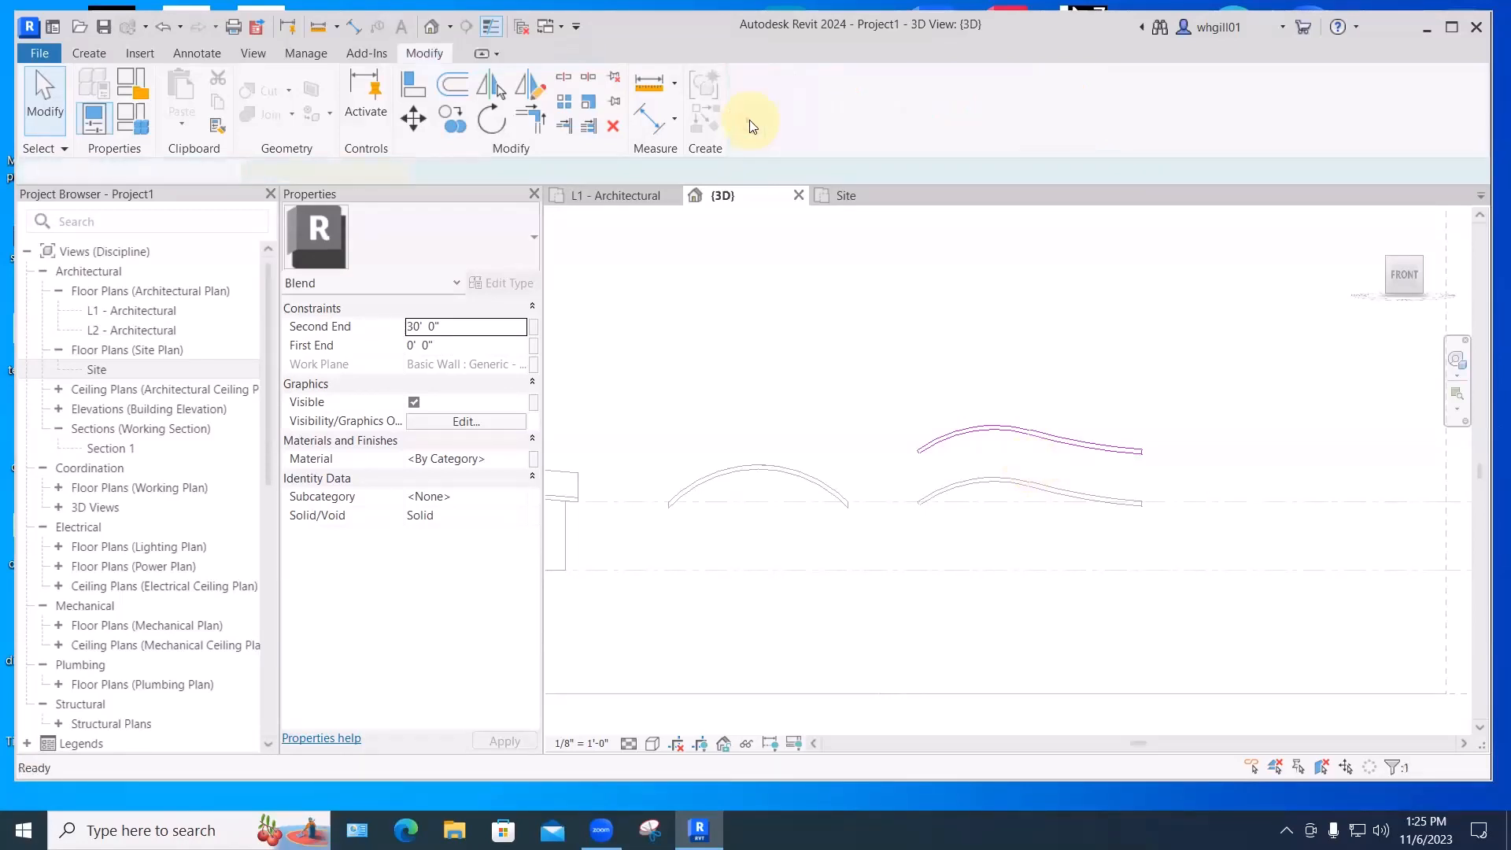
# - Finish the Curved sloped roof model, go to the Home view, and orbit to inspect it
pyautogui.click(1125, 110)
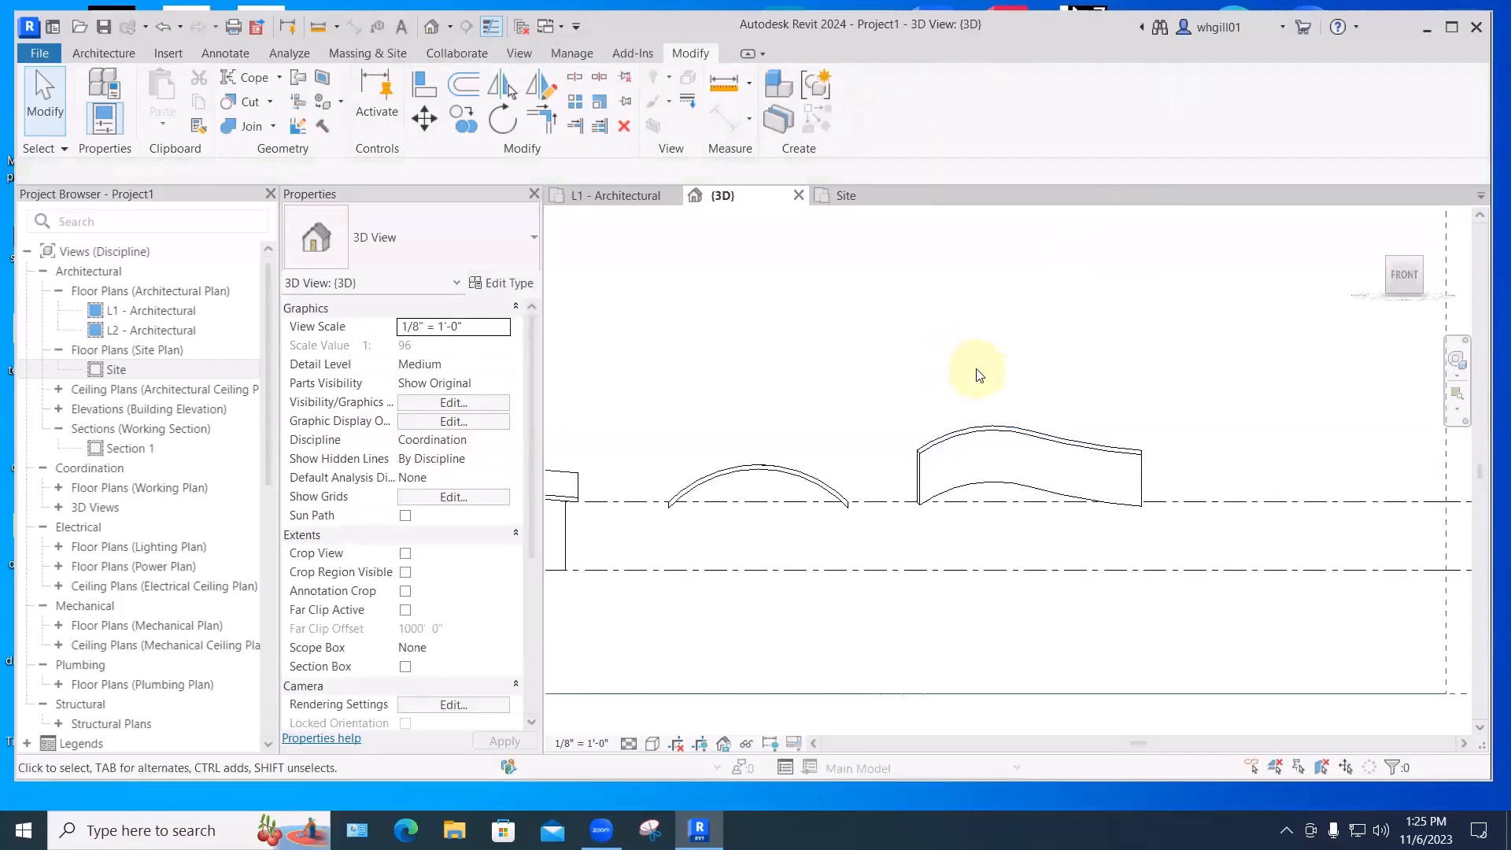
pyautogui.keyDown('ctrl'); pyautogui.moveTo(978, 375); pyautogui.dragTo(929, 394, button='middle'); pyautogui.keyUp('ctrl')
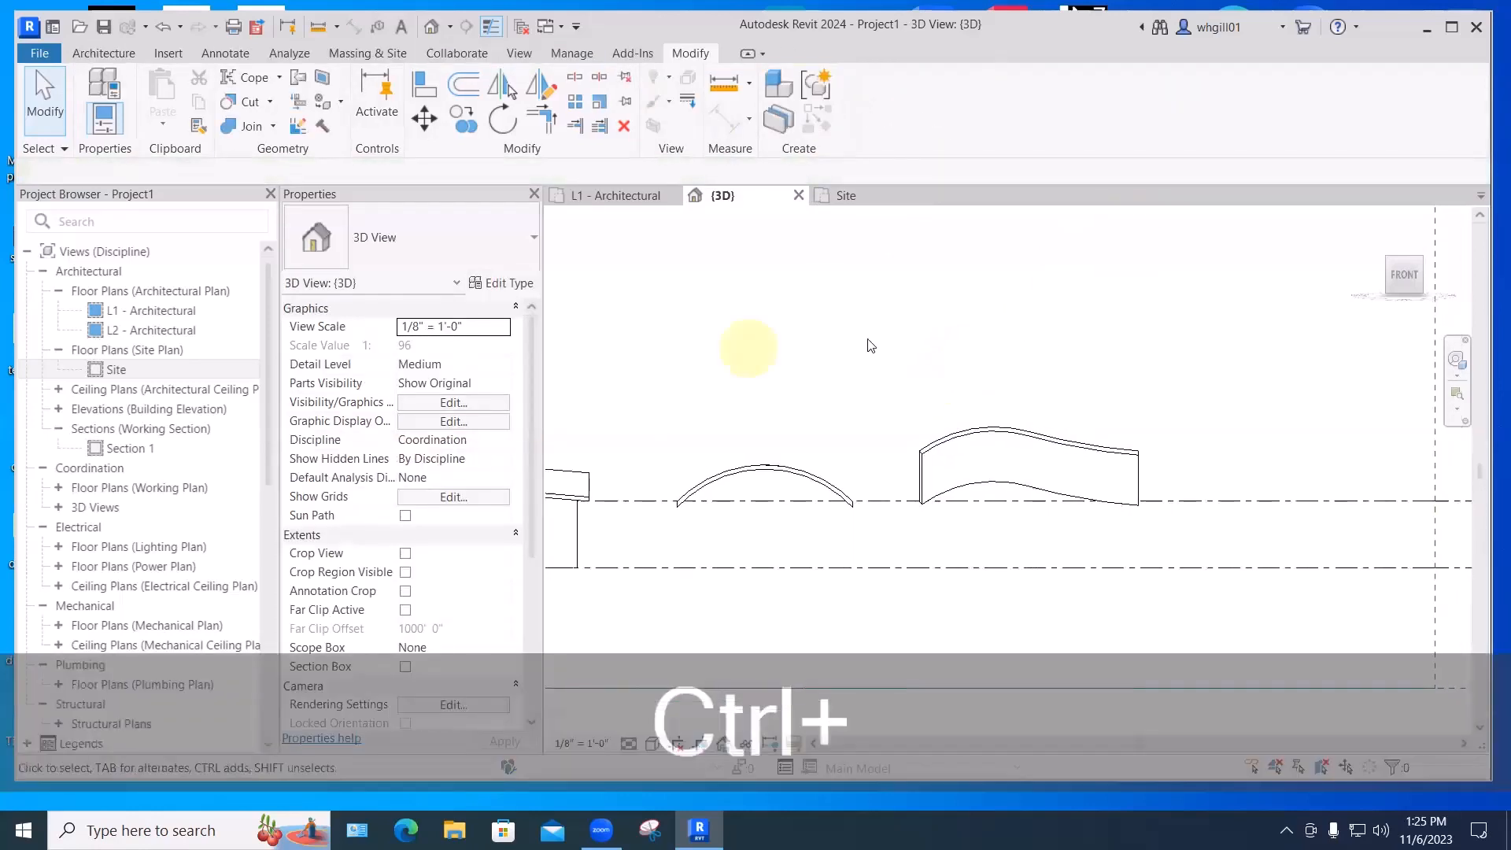
pyautogui.click(1370, 219)
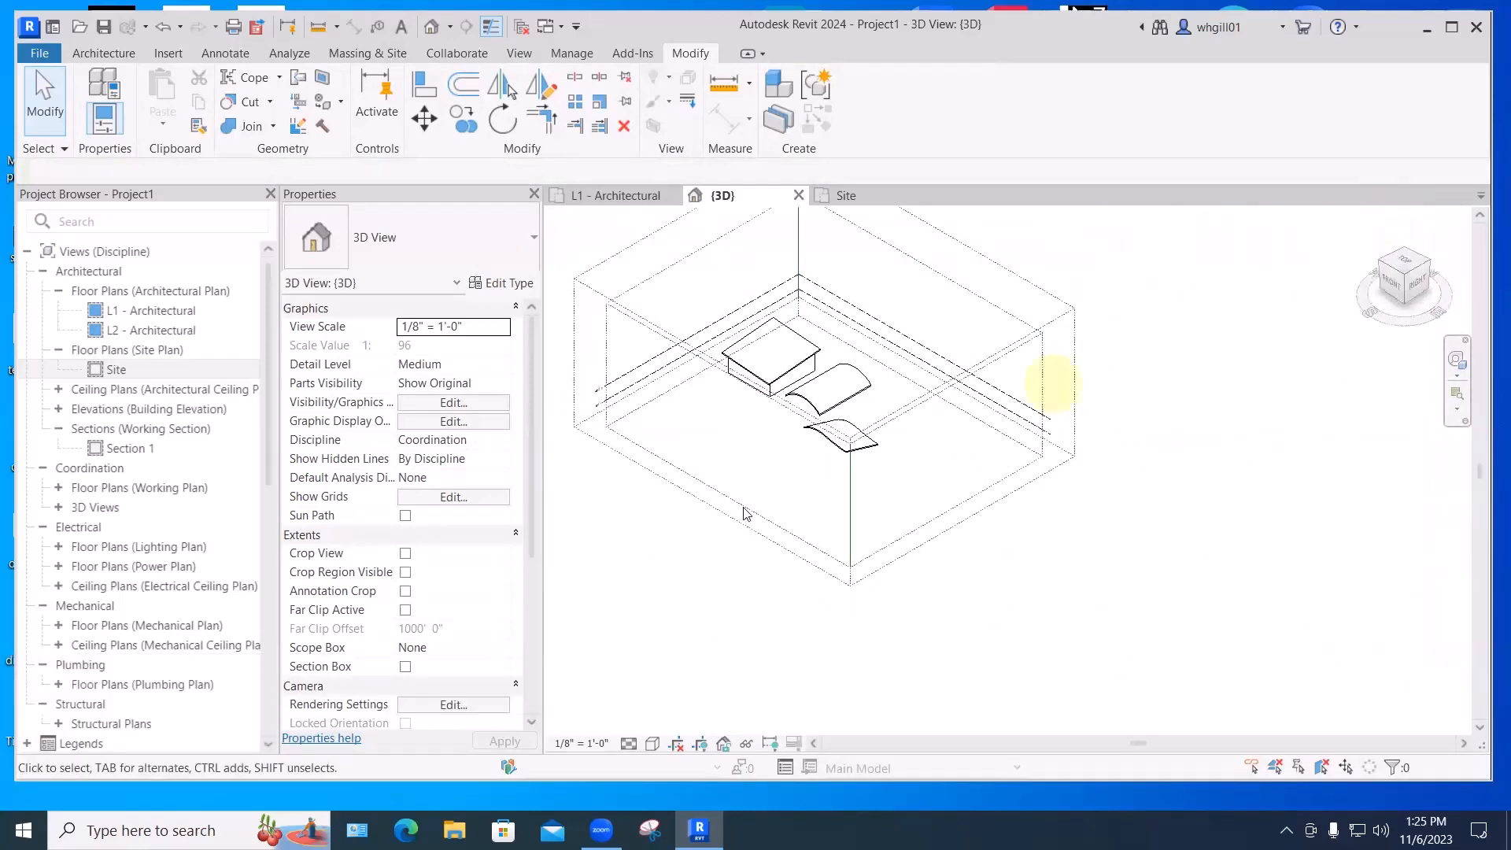
pyautogui.scroll(3, 1160, 621)
pyautogui.keyDown('shift'); pyautogui.moveTo(978, 518); pyautogui.dragTo(1143, 541, button='middle'); pyautogui.keyUp('shift')
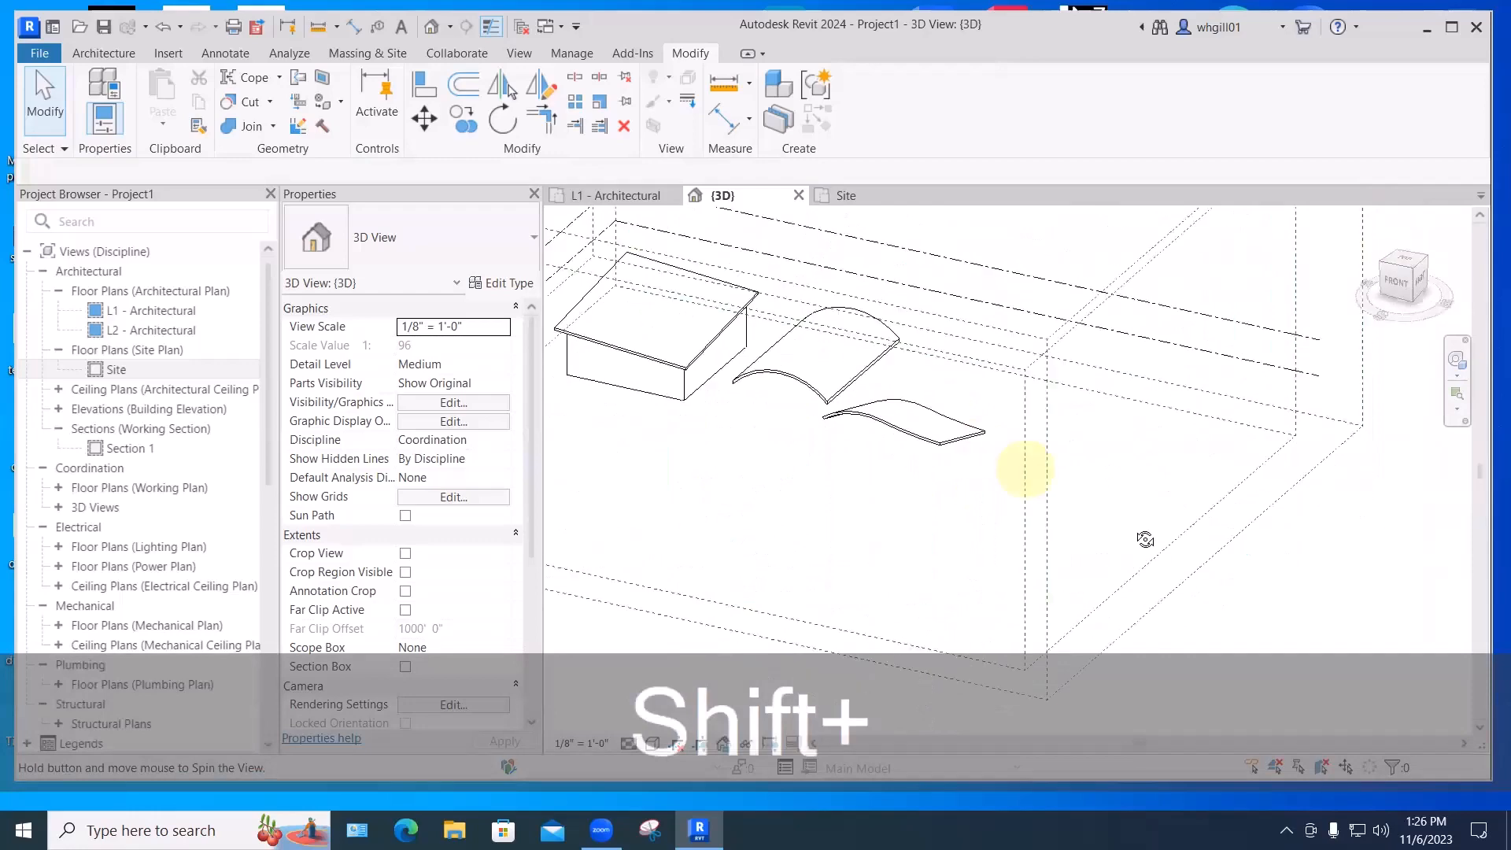
pyautogui.keyDown('shift'); pyautogui.moveTo(1021, 520); pyautogui.dragTo(874, 470, button='middle'); pyautogui.keyUp('shift')
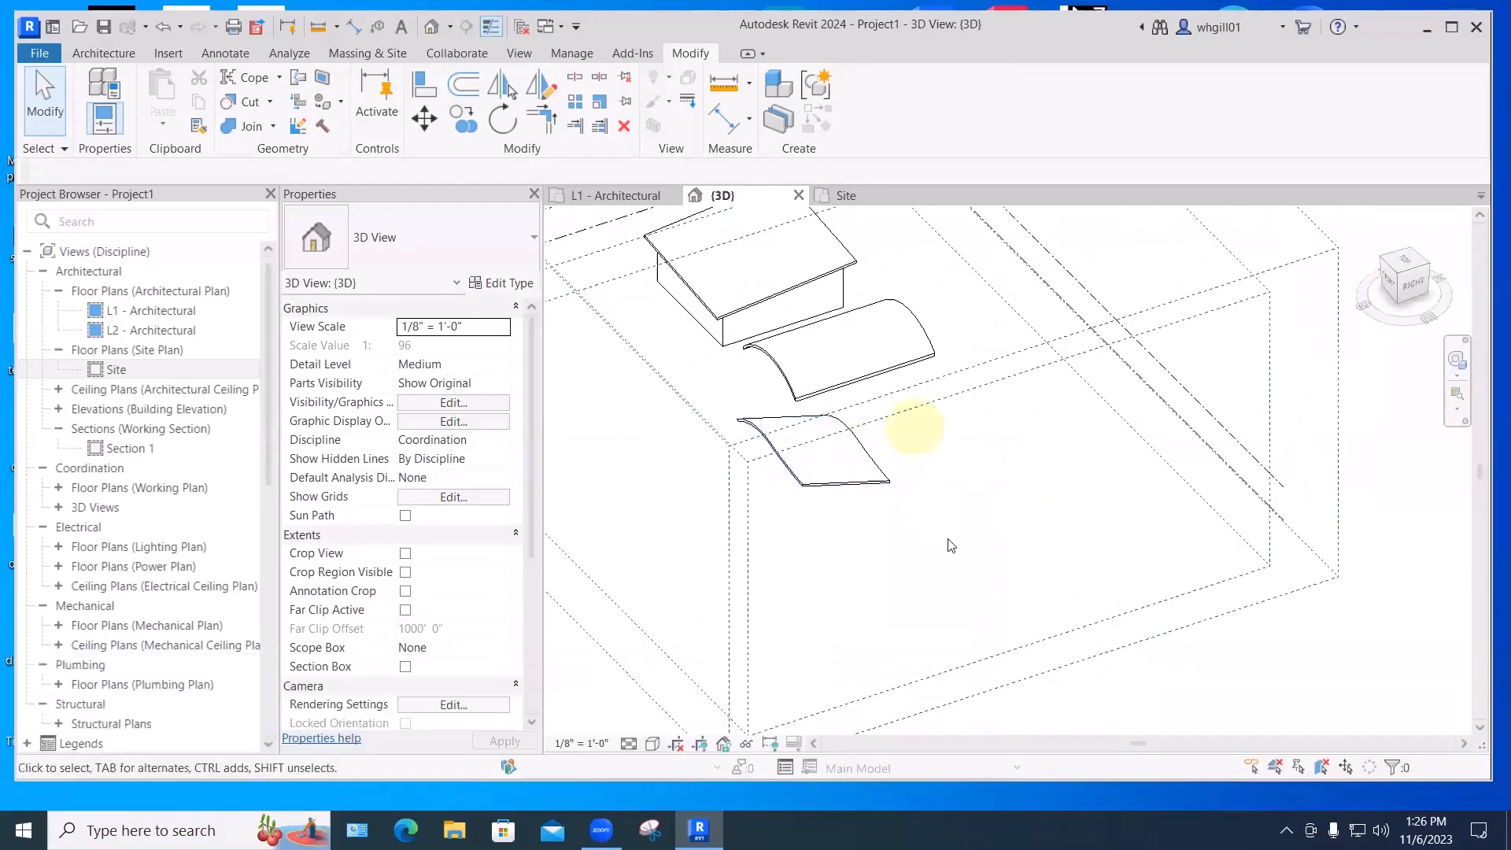
# - Edit the wavy roof in place and change the blend's Second End to -30' 0"
pyautogui.keyDown('shift'); pyautogui.moveTo(910, 422); pyautogui.dragTo(961, 506, button='middle'); pyautogui.keyUp('shift')
pyautogui.click(856, 469)
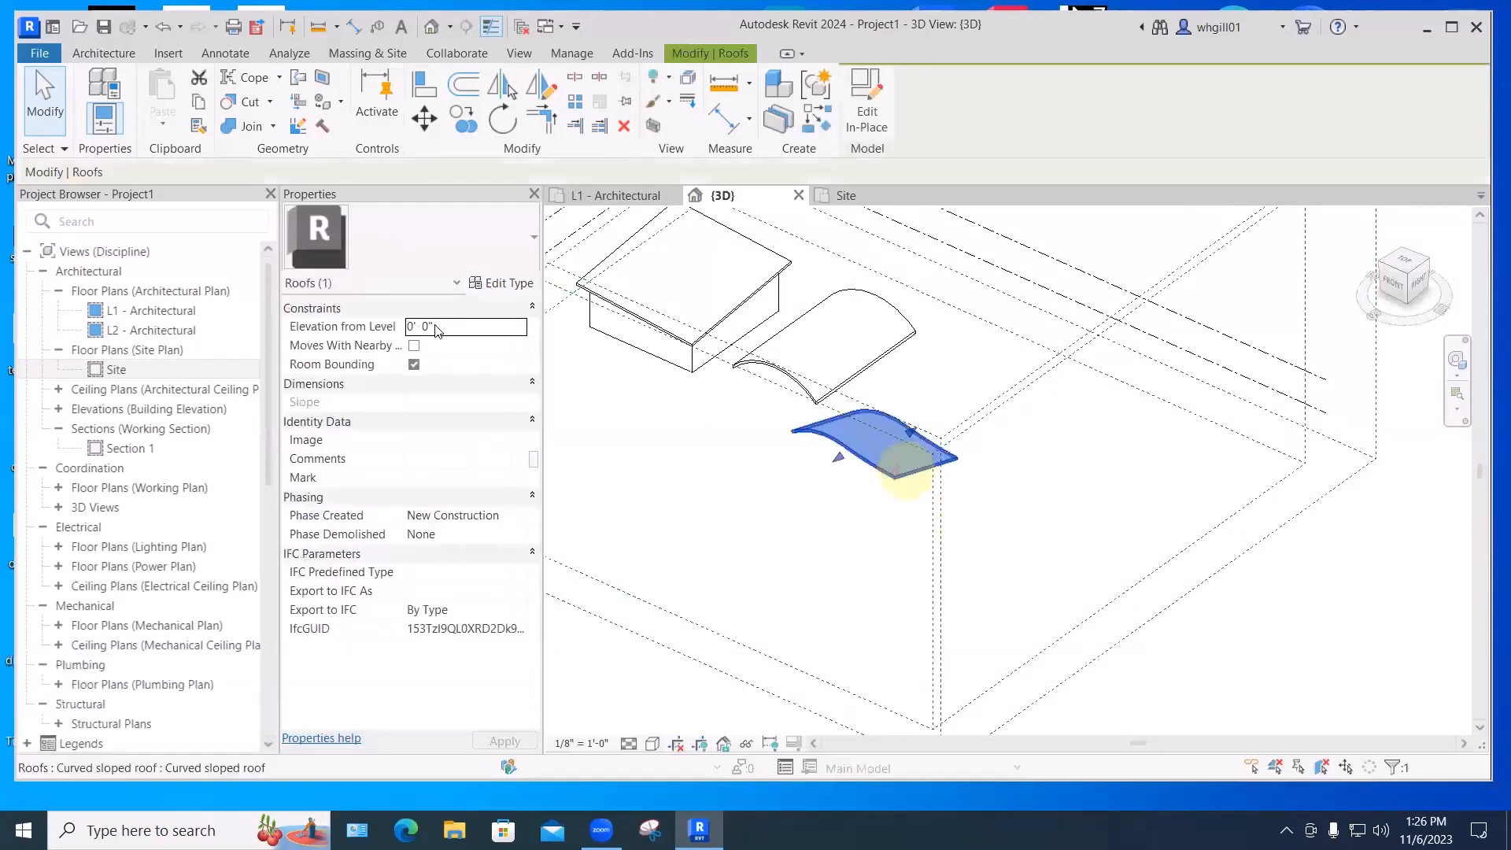
pyautogui.click(868, 118)
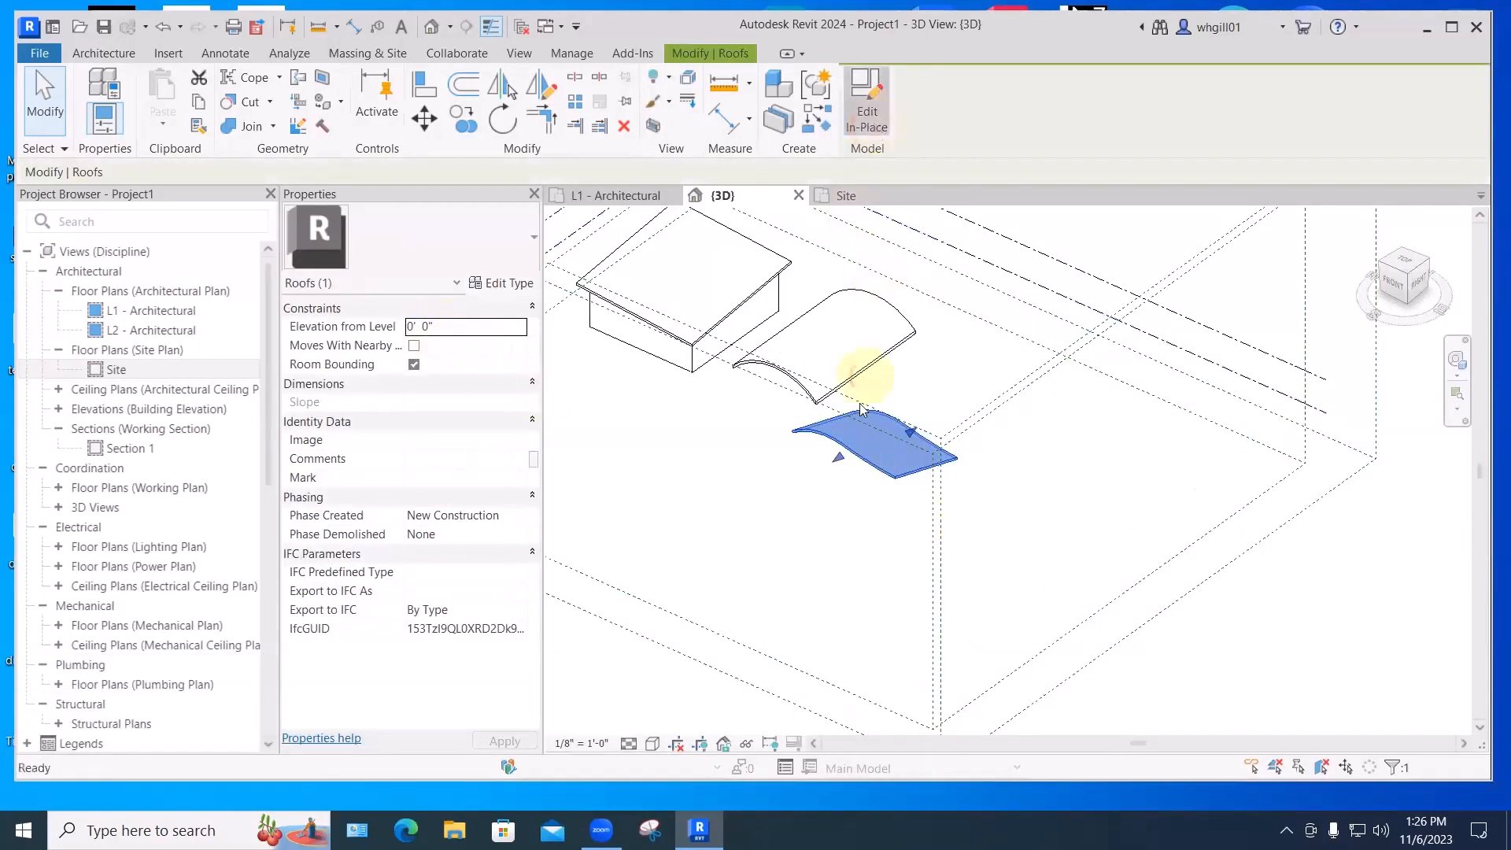
pyautogui.click(845, 448)
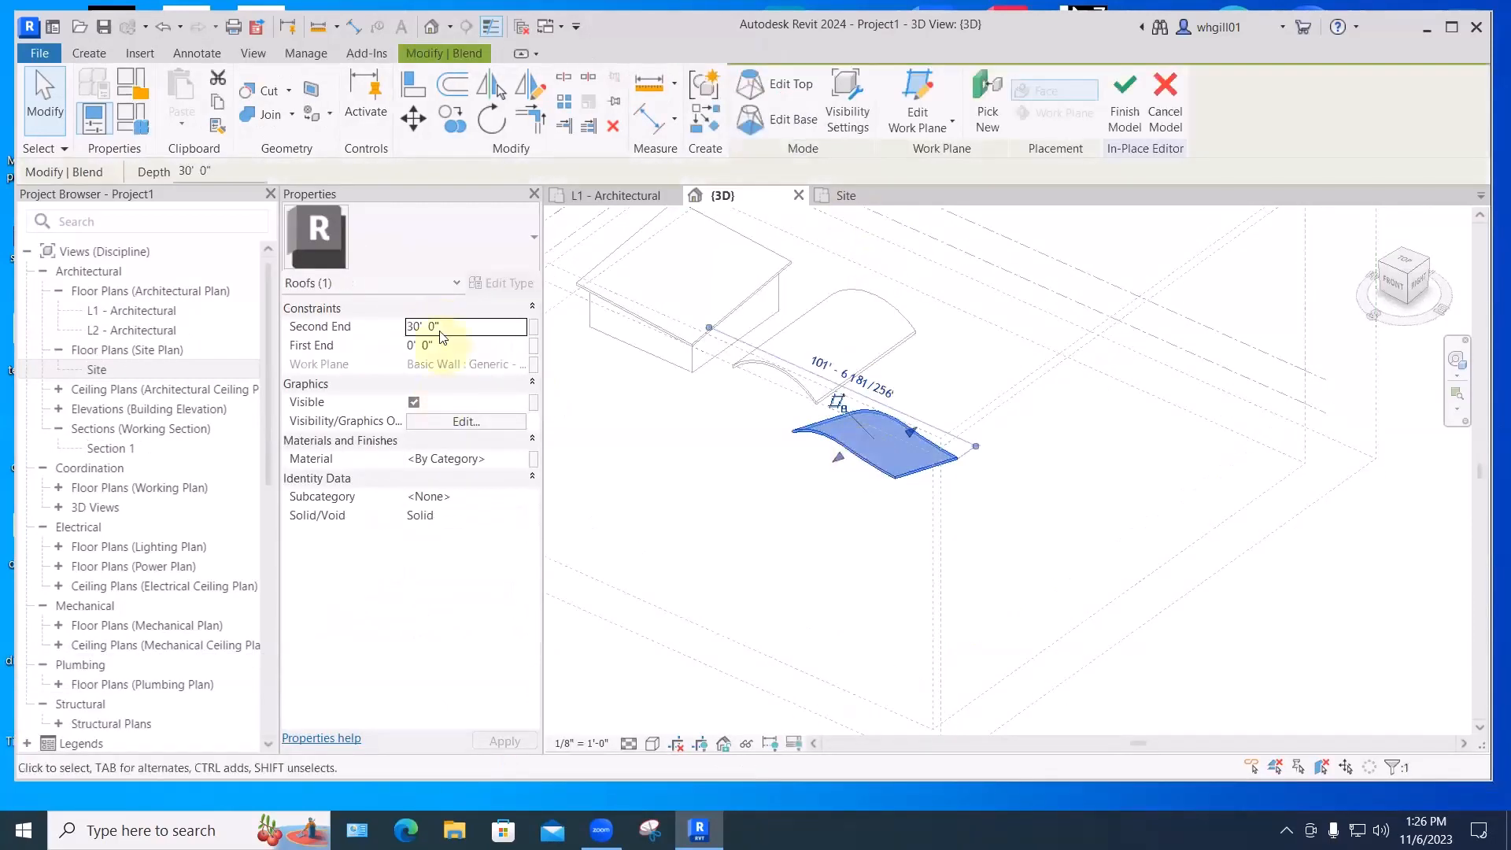
pyautogui.click(409, 326)
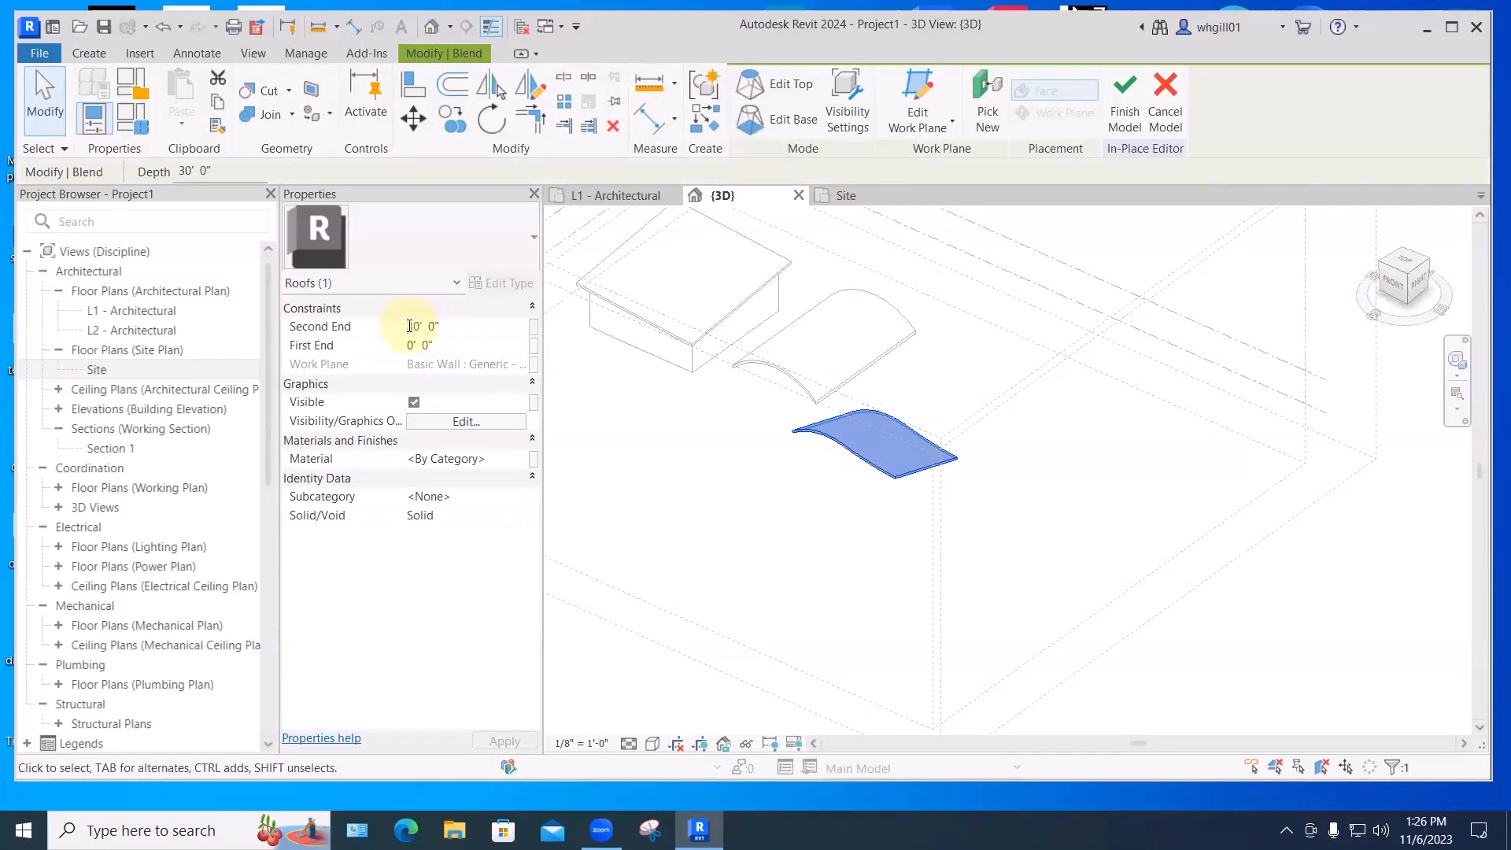
pyautogui.write('-')
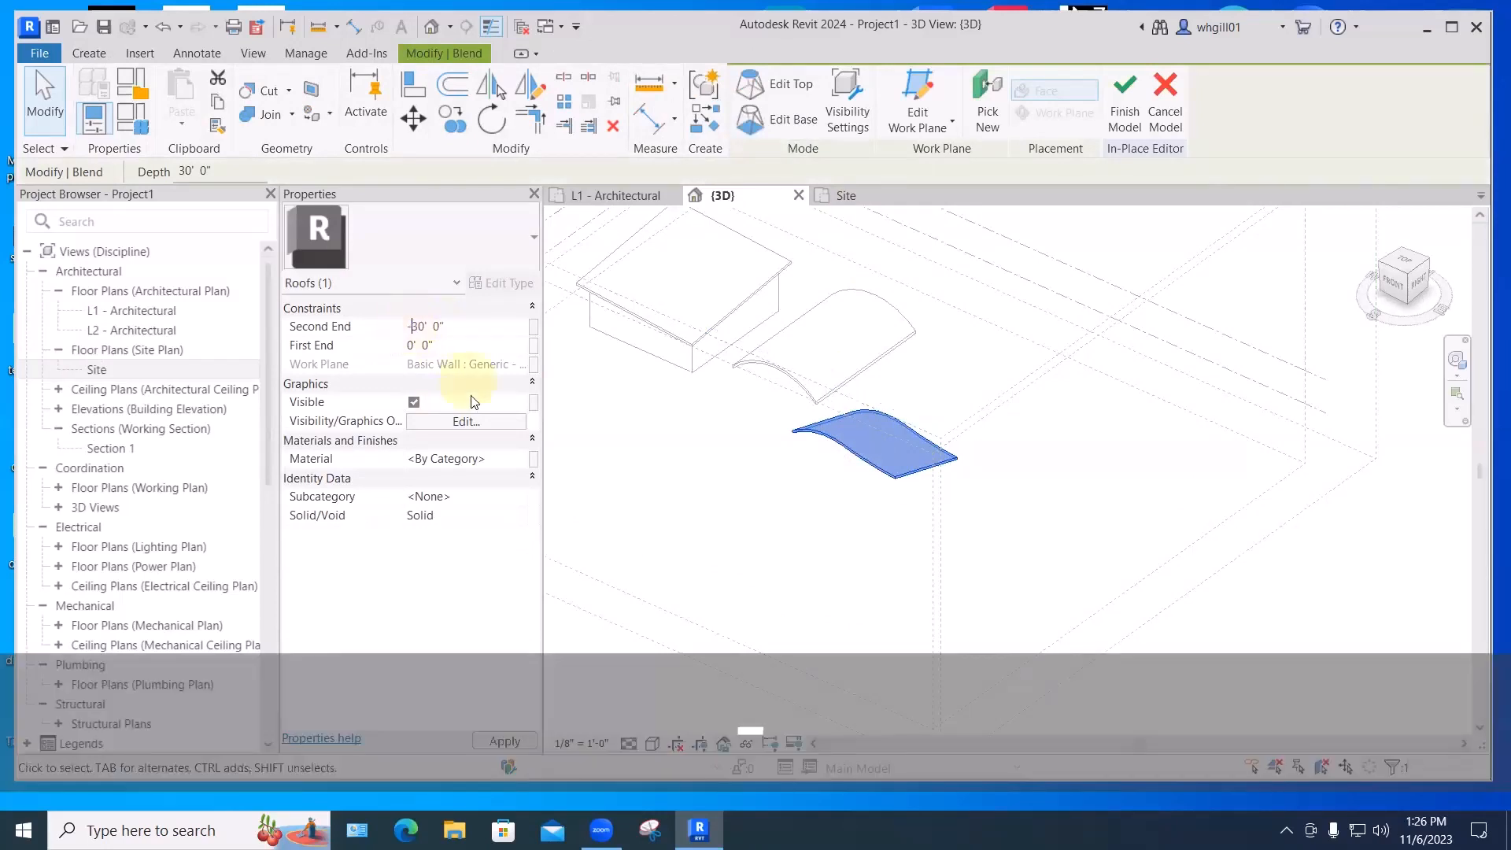
pyautogui.click(563, 690)
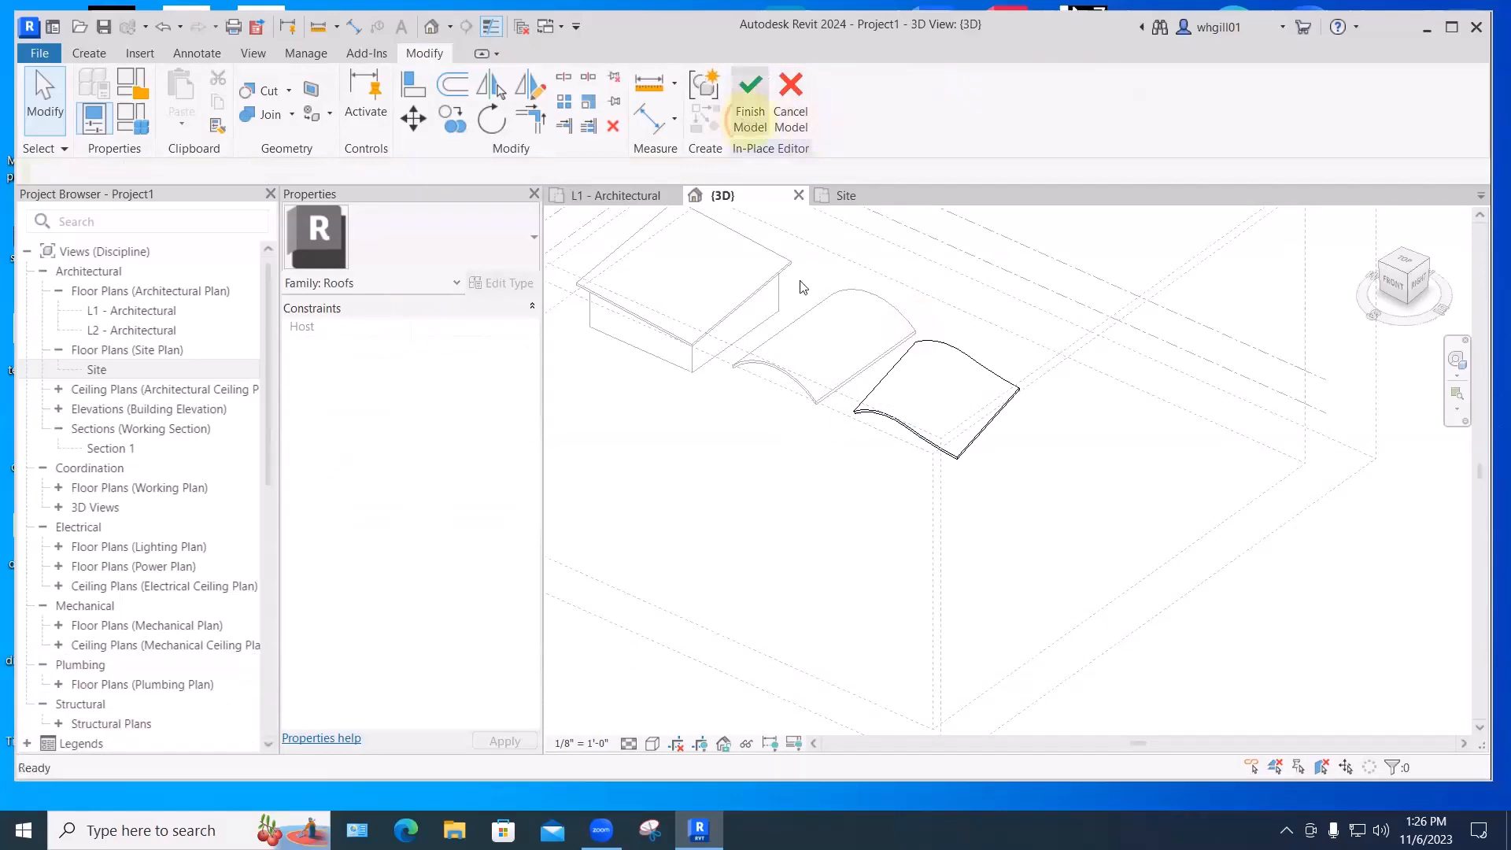
pyautogui.keyDown('shift'); pyautogui.moveTo(941, 381); pyautogui.dragTo(964, 444, button='middle'); pyautogui.keyUp('shift')
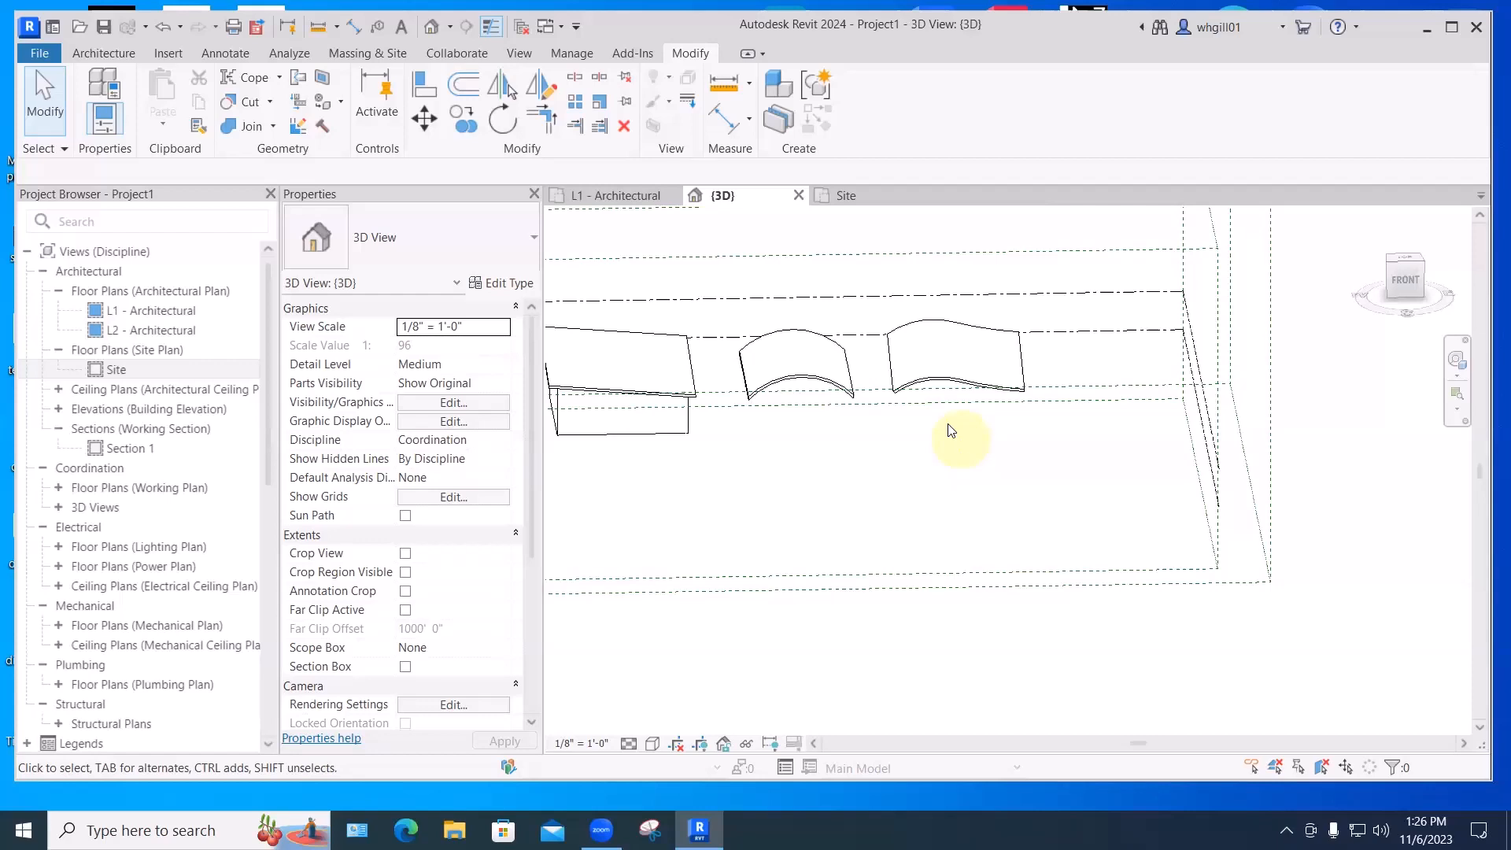
# - Draw a rectangle of four architectural walls in the Site plan
pyautogui.click(846, 196)
pyautogui.click(114, 53)
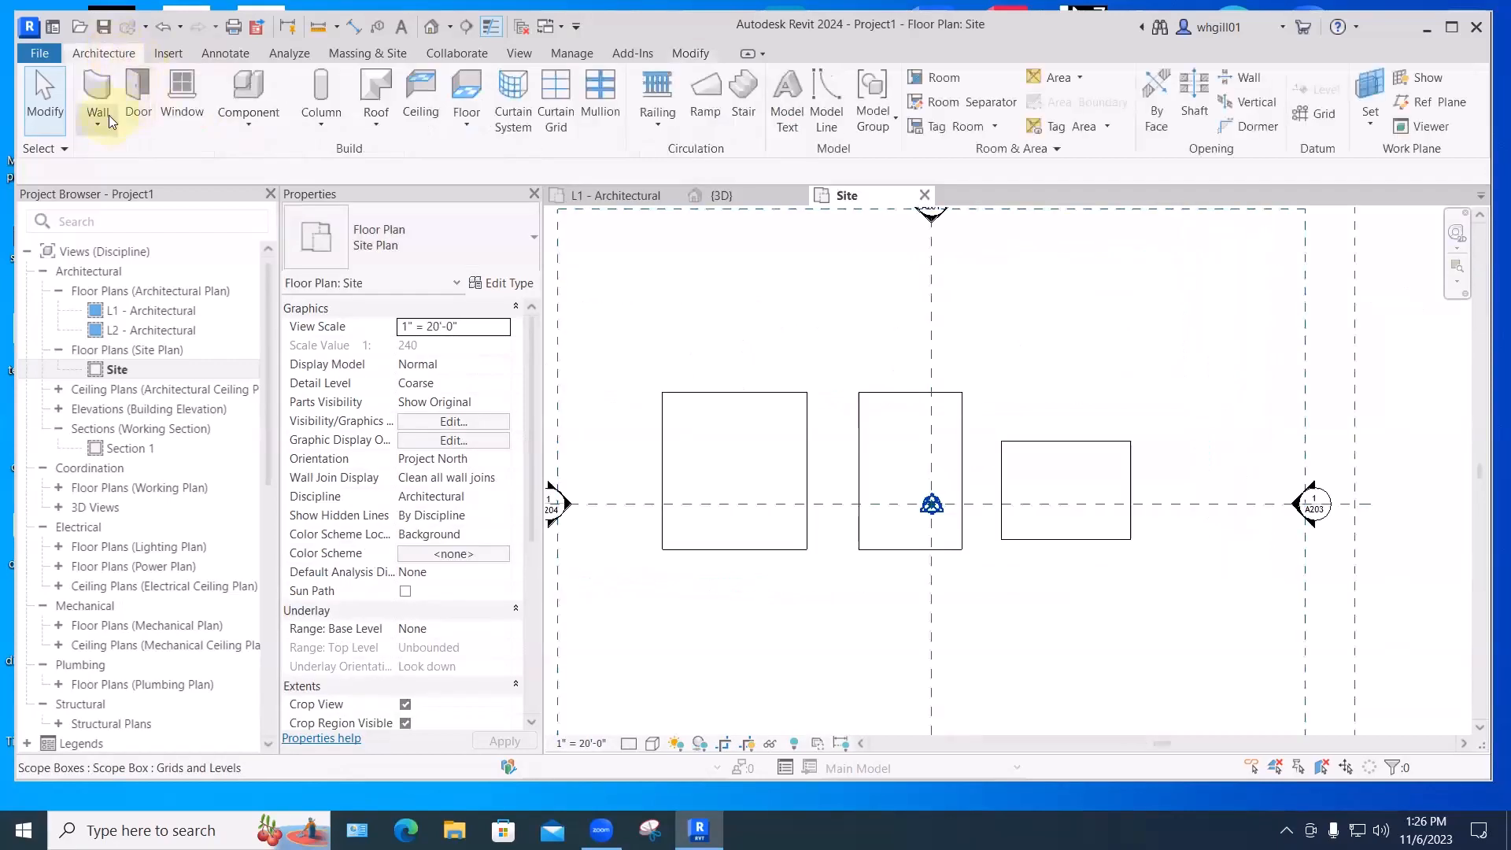
pyautogui.click(111, 121)
pyautogui.click(148, 158)
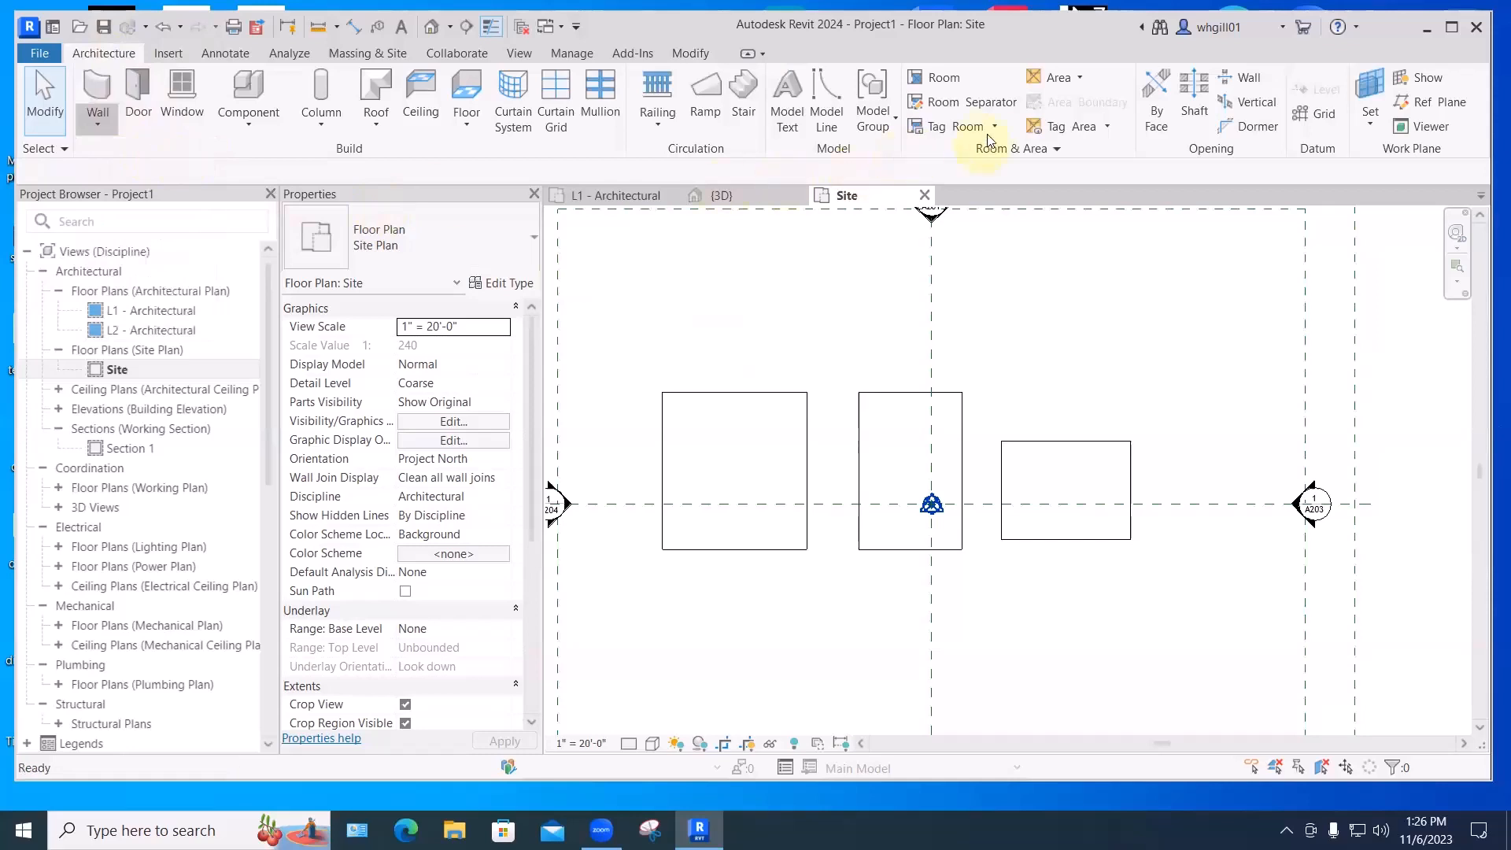
pyautogui.click(1010, 539)
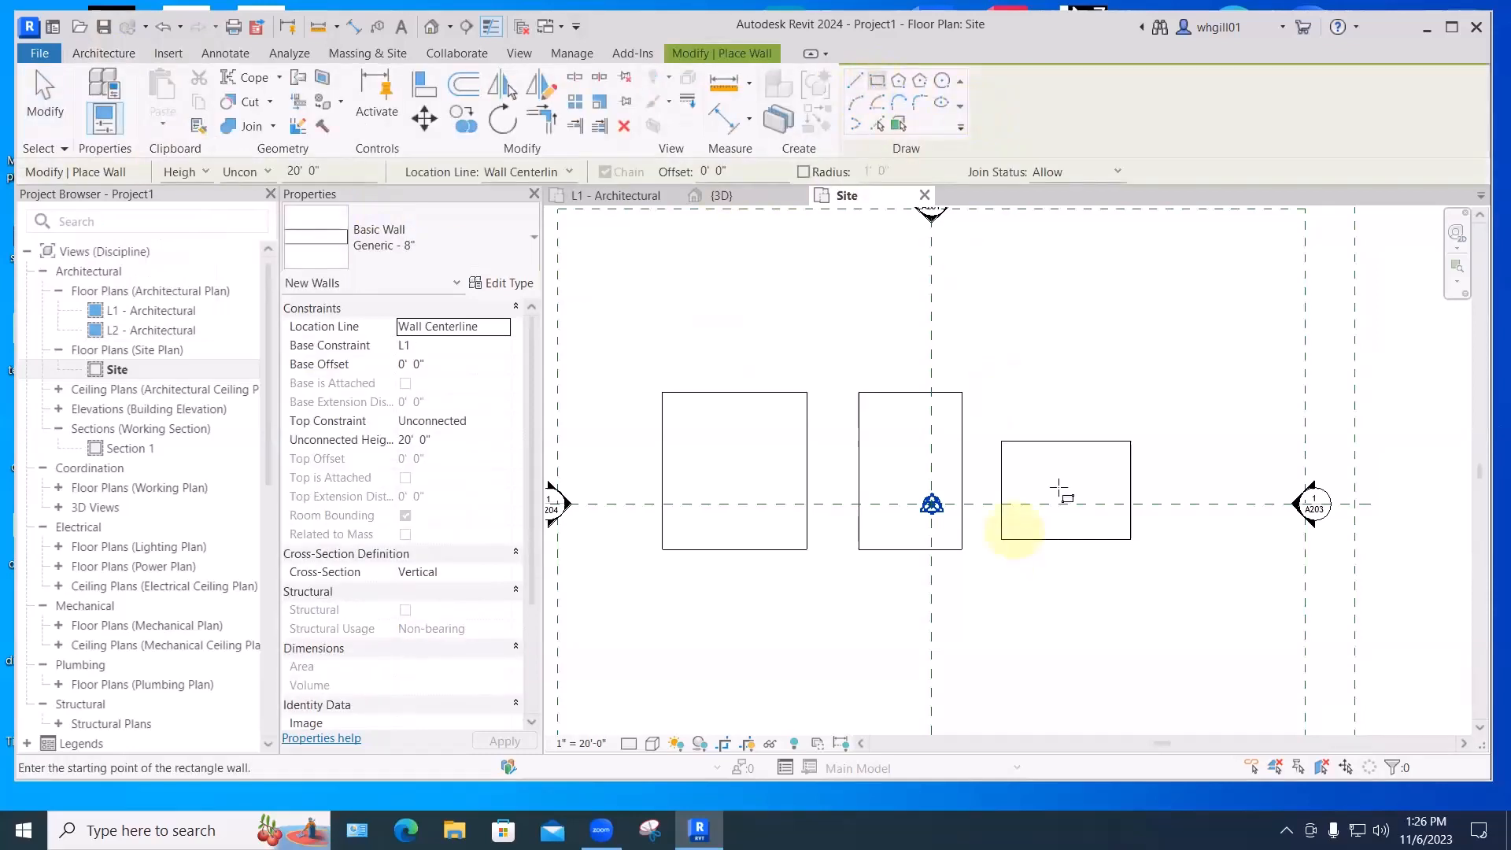
pyautogui.click(1119, 453)
pyautogui.press('Escape')
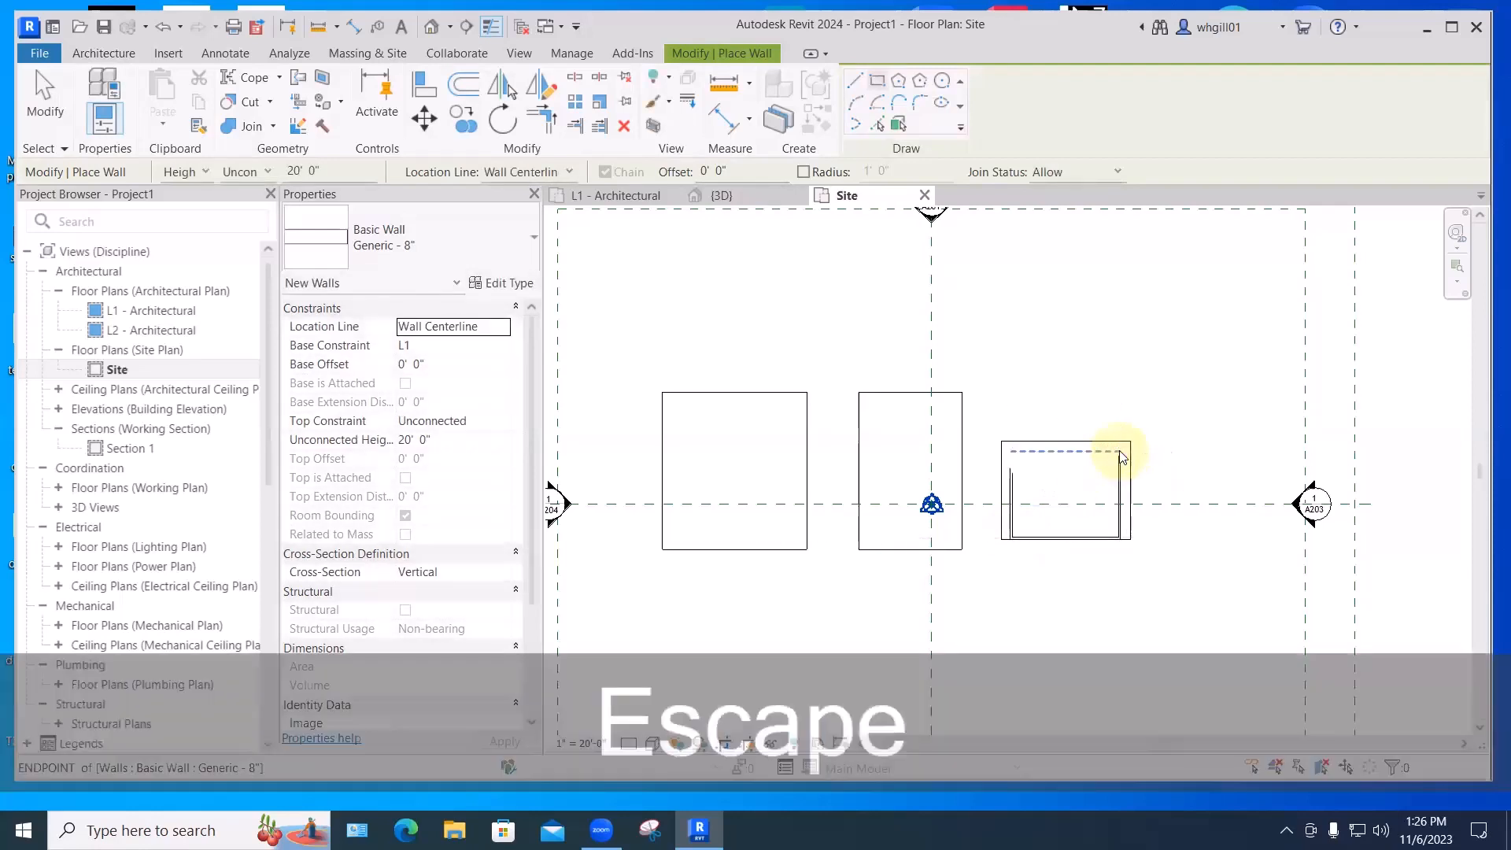
pyautogui.press('Escape')
pyautogui.press('Escape')
pyautogui.moveTo(988, 419); pyautogui.dragTo(1127, 579)
pyautogui.press('Up')
pyautogui.press('Up')
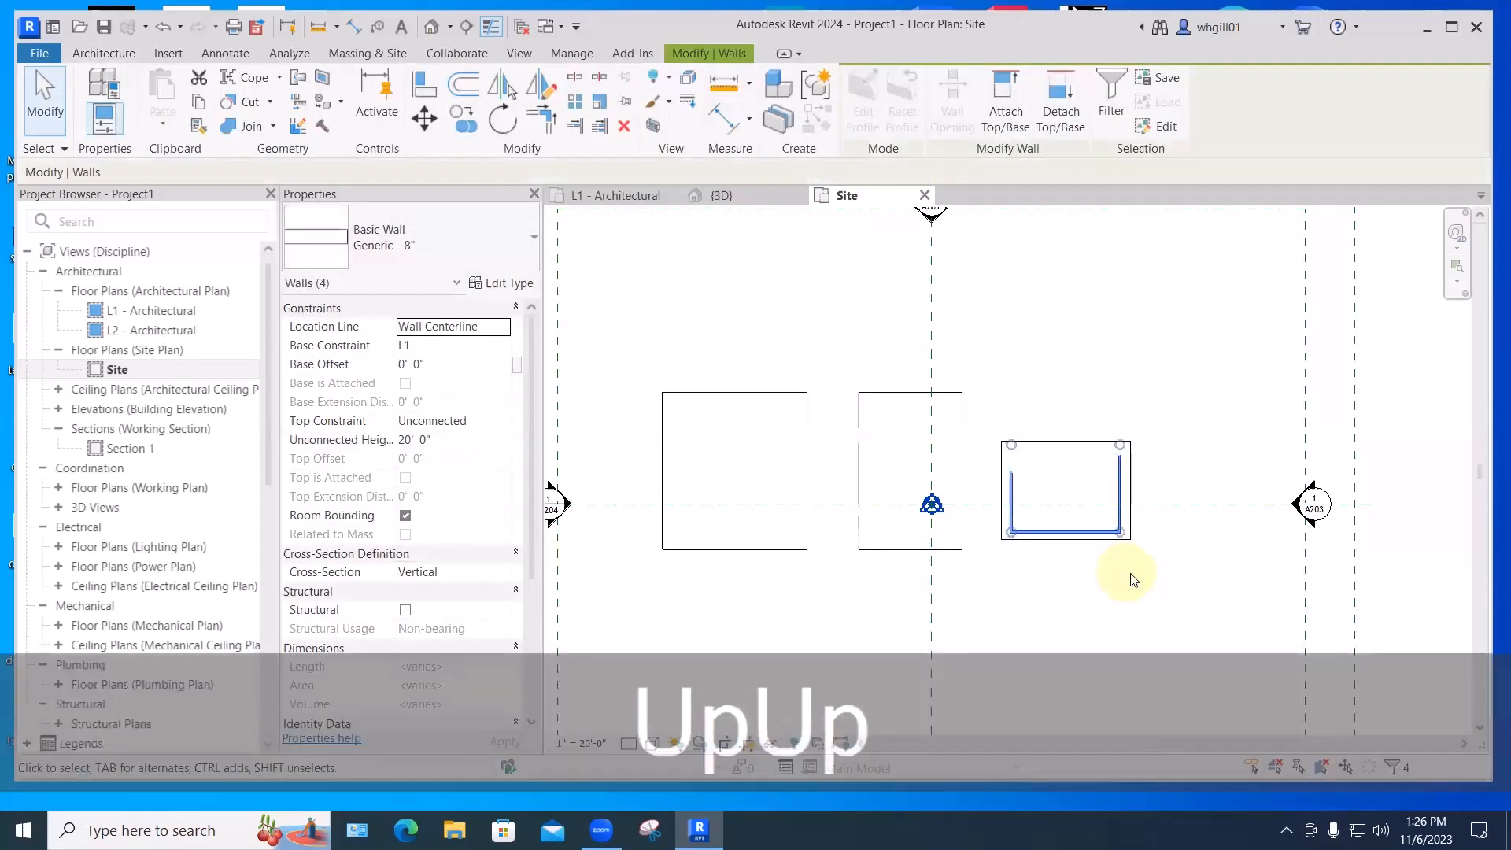
pyautogui.click(892, 401)
# - In 3D, select the four box walls and attach their tops to the curved sloped roof
pyautogui.click(717, 195)
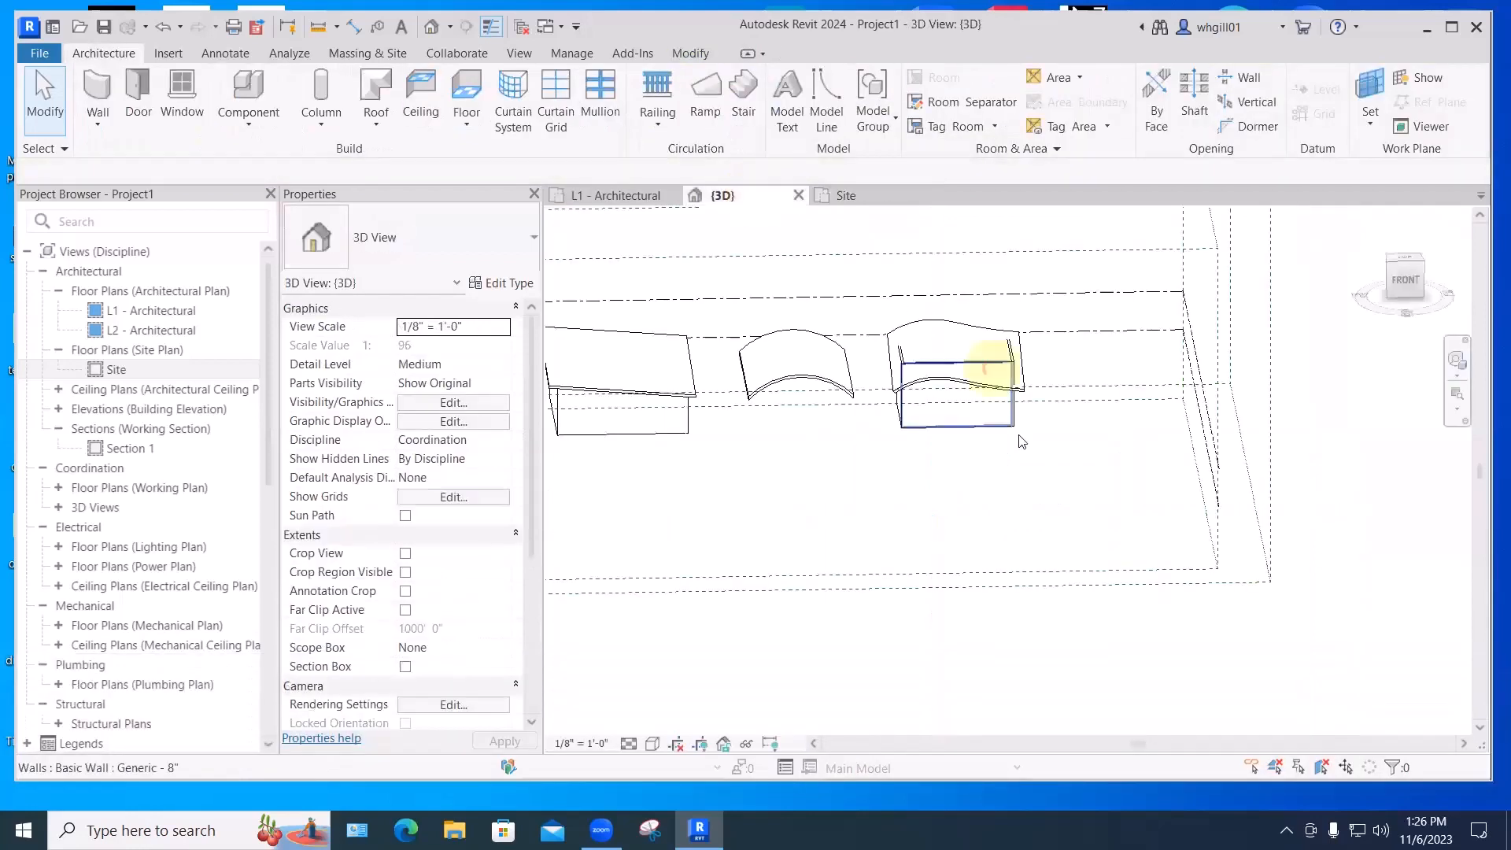
pyautogui.keyDown('shift'); pyautogui.moveTo(1024, 443); pyautogui.dragTo(969, 450, button='middle'); pyautogui.keyUp('shift')
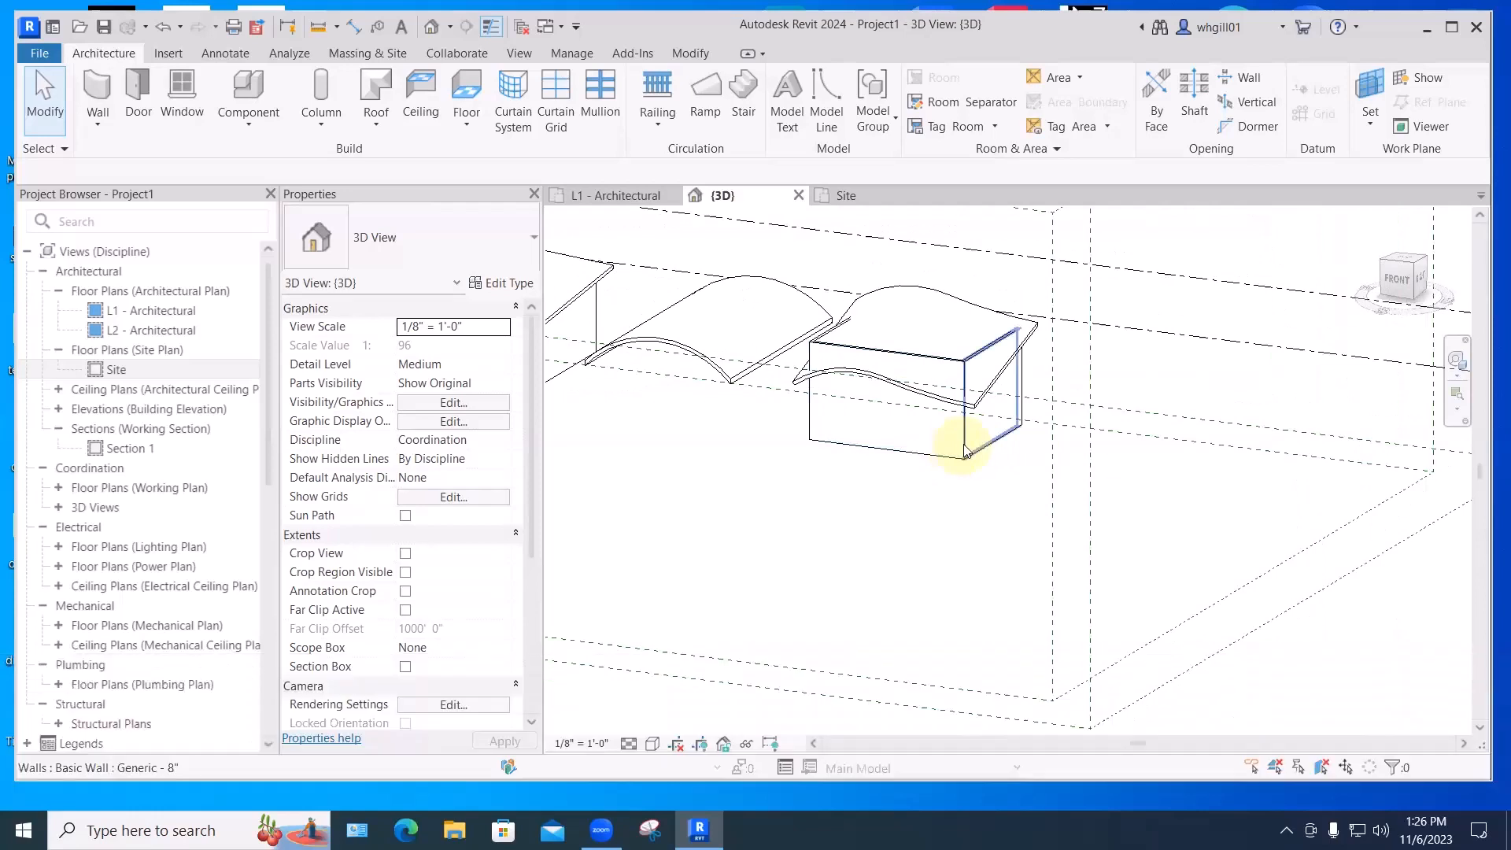
pyautogui.press('Tab')
pyautogui.click(965, 451)
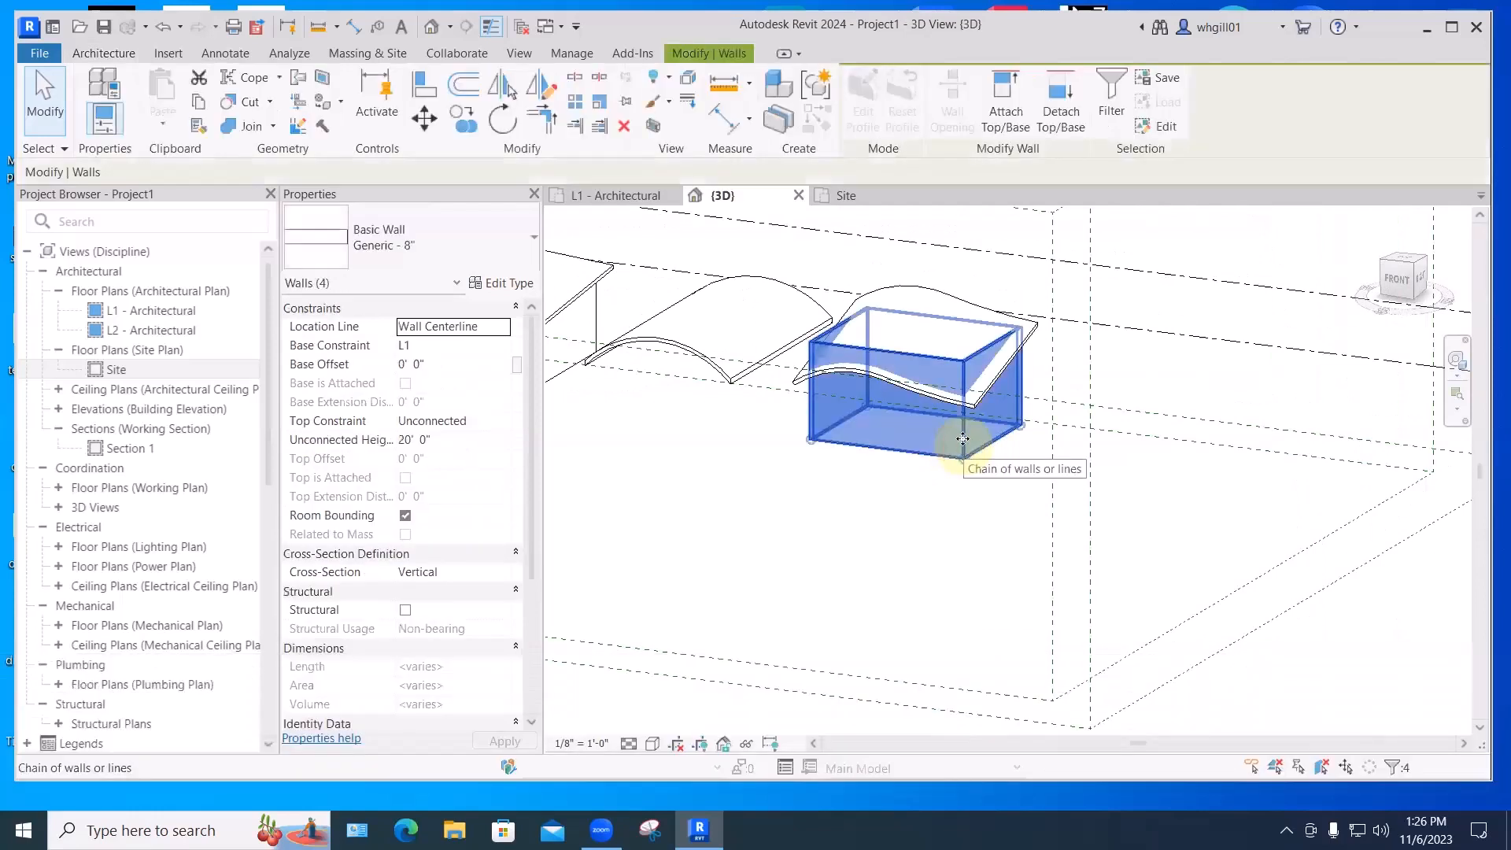
pyautogui.click(1006, 103)
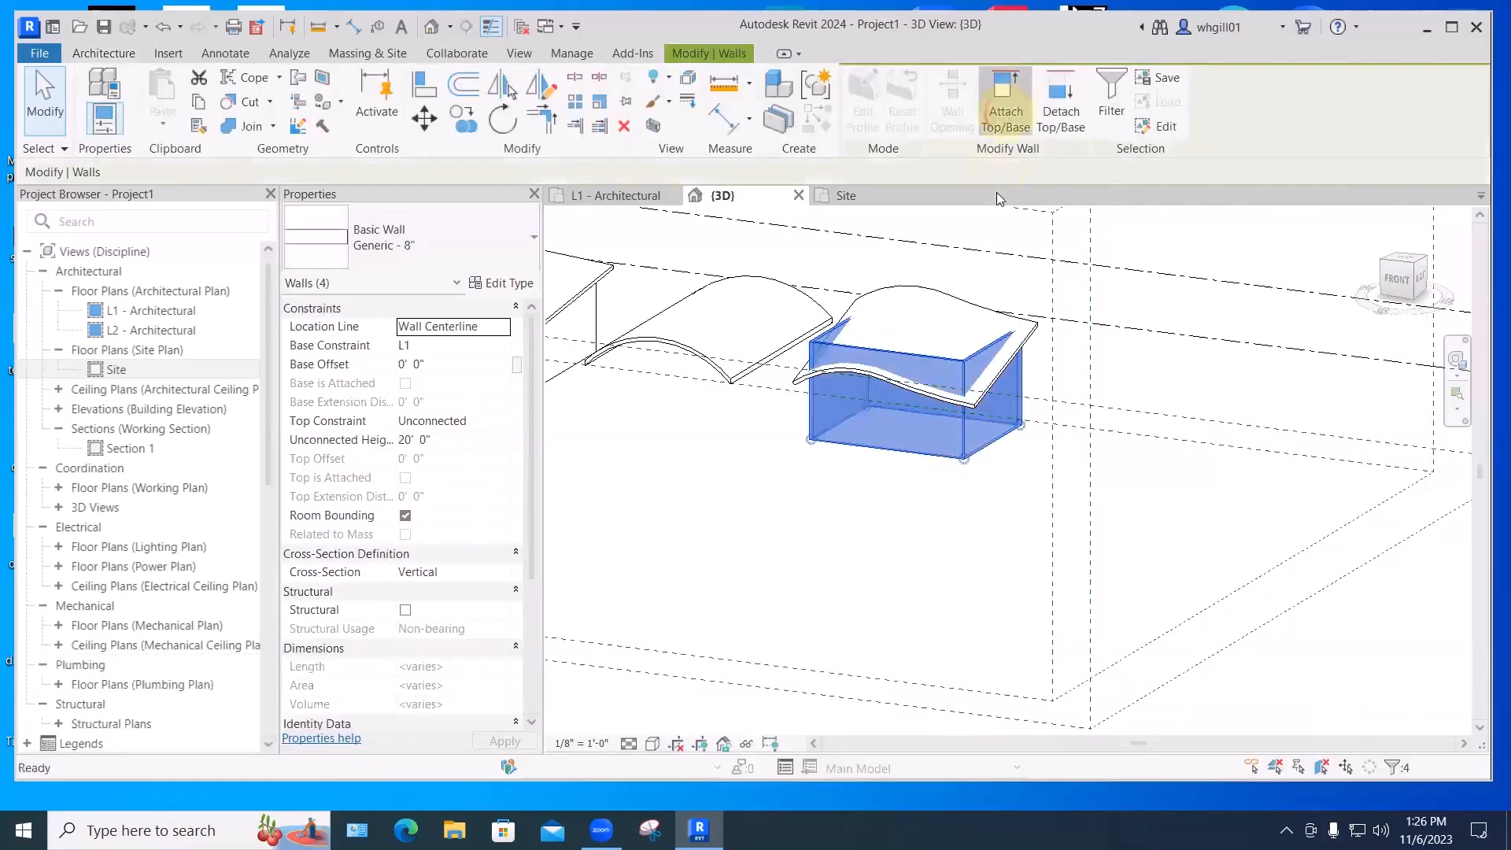
pyautogui.click(946, 305)
pyautogui.click(948, 550)
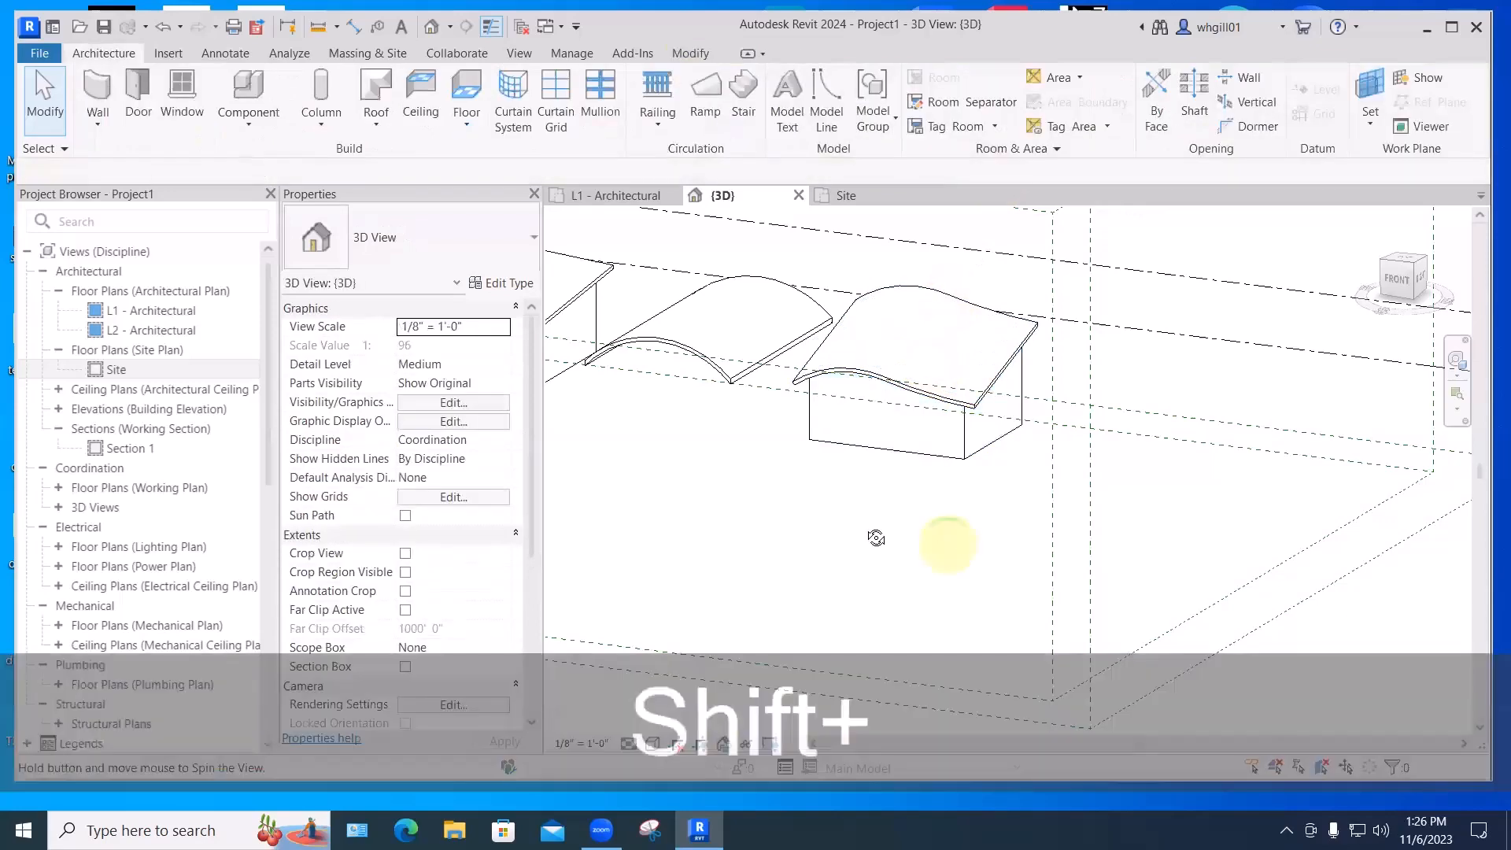
# - Orbit to an elevated corner view, then switch to the L1 - Architectural floor plan
pyautogui.keyDown('shift'); pyautogui.moveTo(876, 533); pyautogui.dragTo(1019, 553, button='middle'); pyautogui.keyUp('shift')
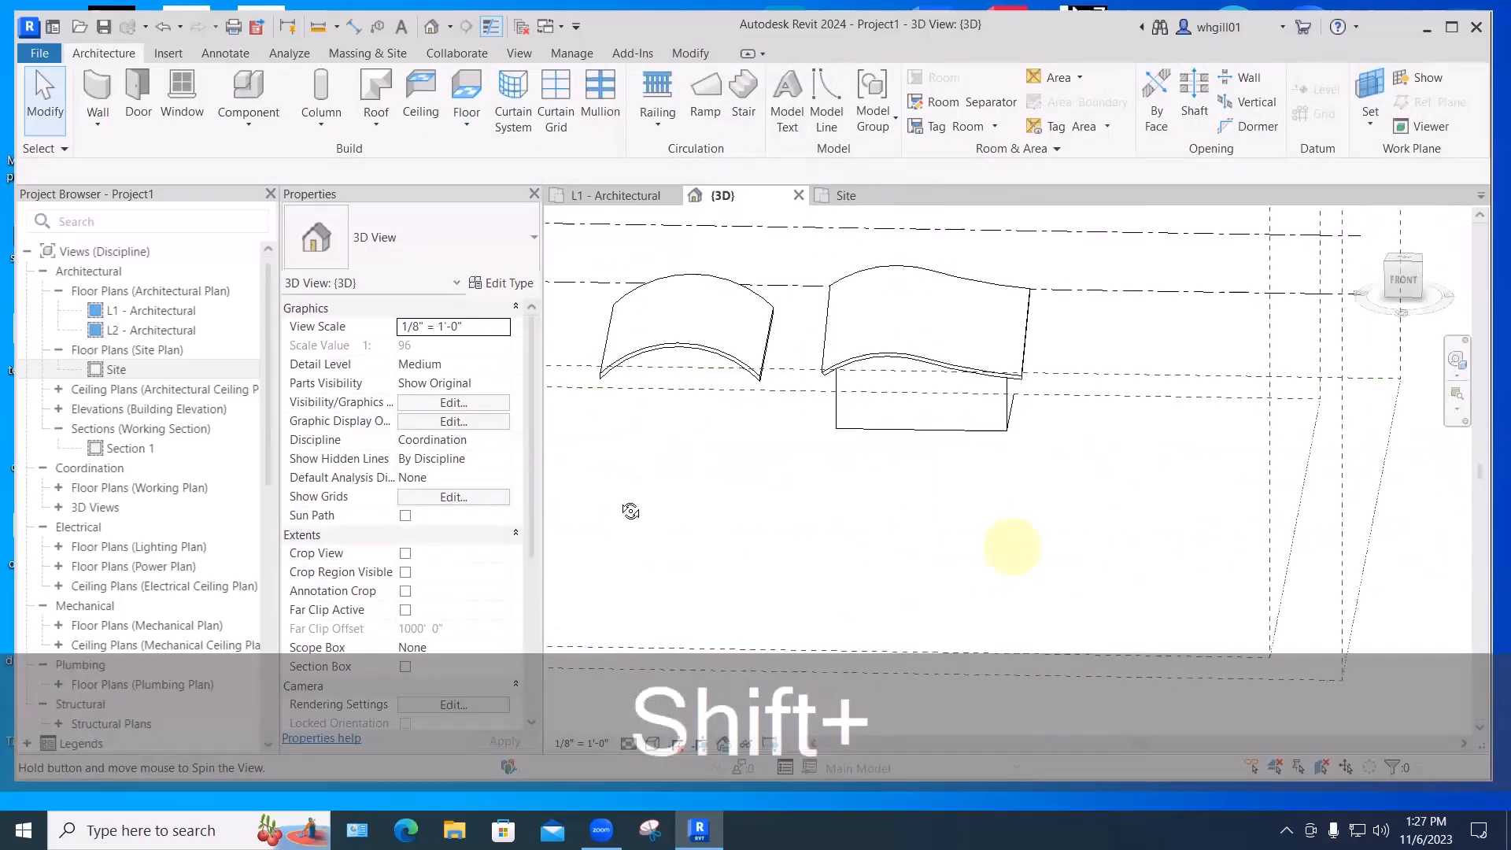
pyautogui.keyDown('shift'); pyautogui.moveTo(630, 509); pyautogui.dragTo(1110, 590, button='middle'); pyautogui.keyUp('shift')
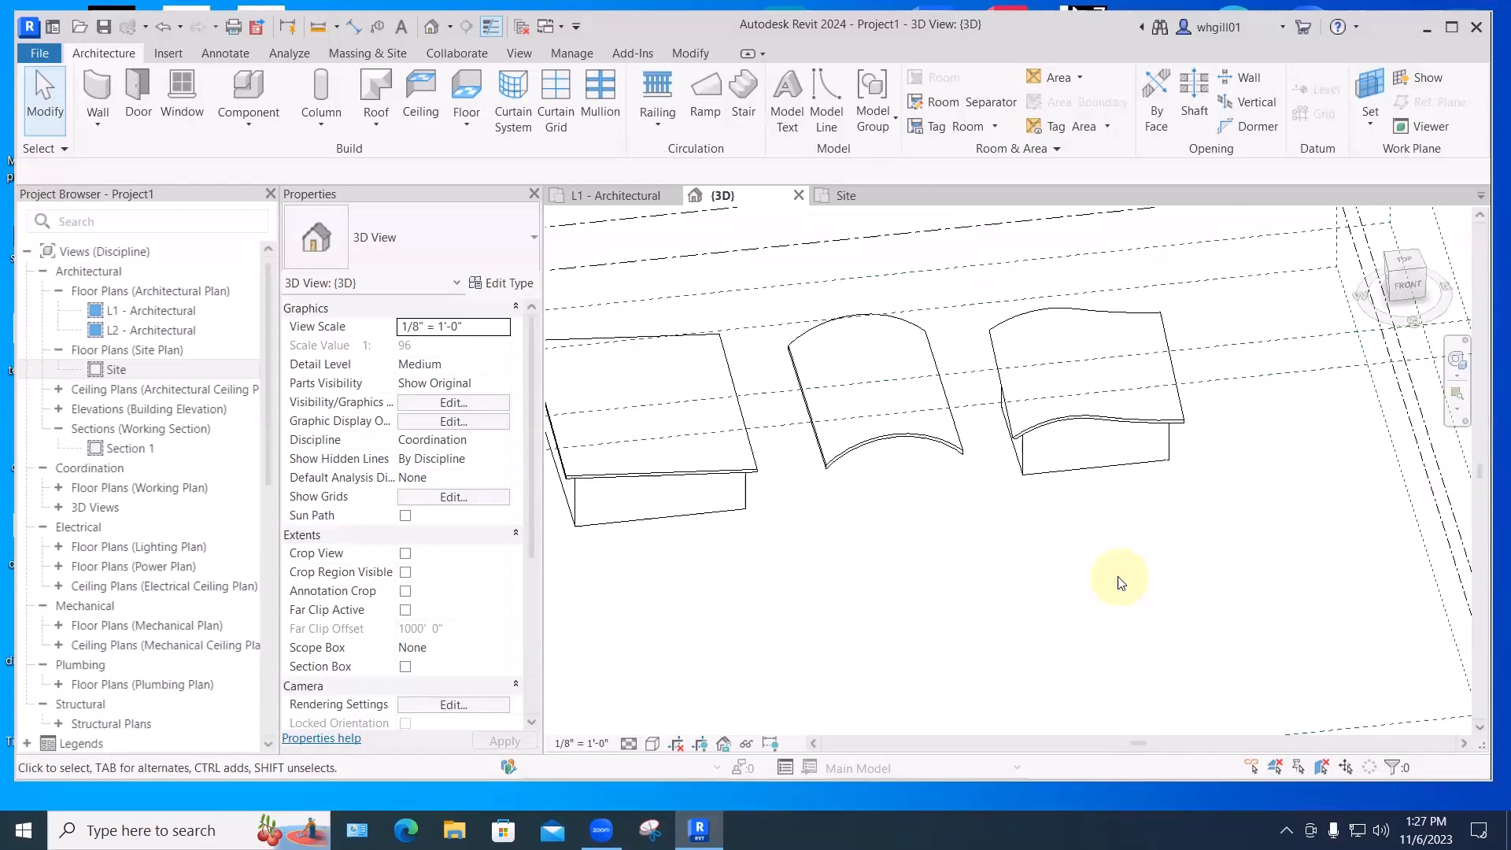
pyautogui.hotkey('ctrl', 'Tab')
# - Load the Upper Cabinet-Corner Unit-Wall family from Casework > Wall Cabinets for placement
pyautogui.scroll(5, 905, 433)
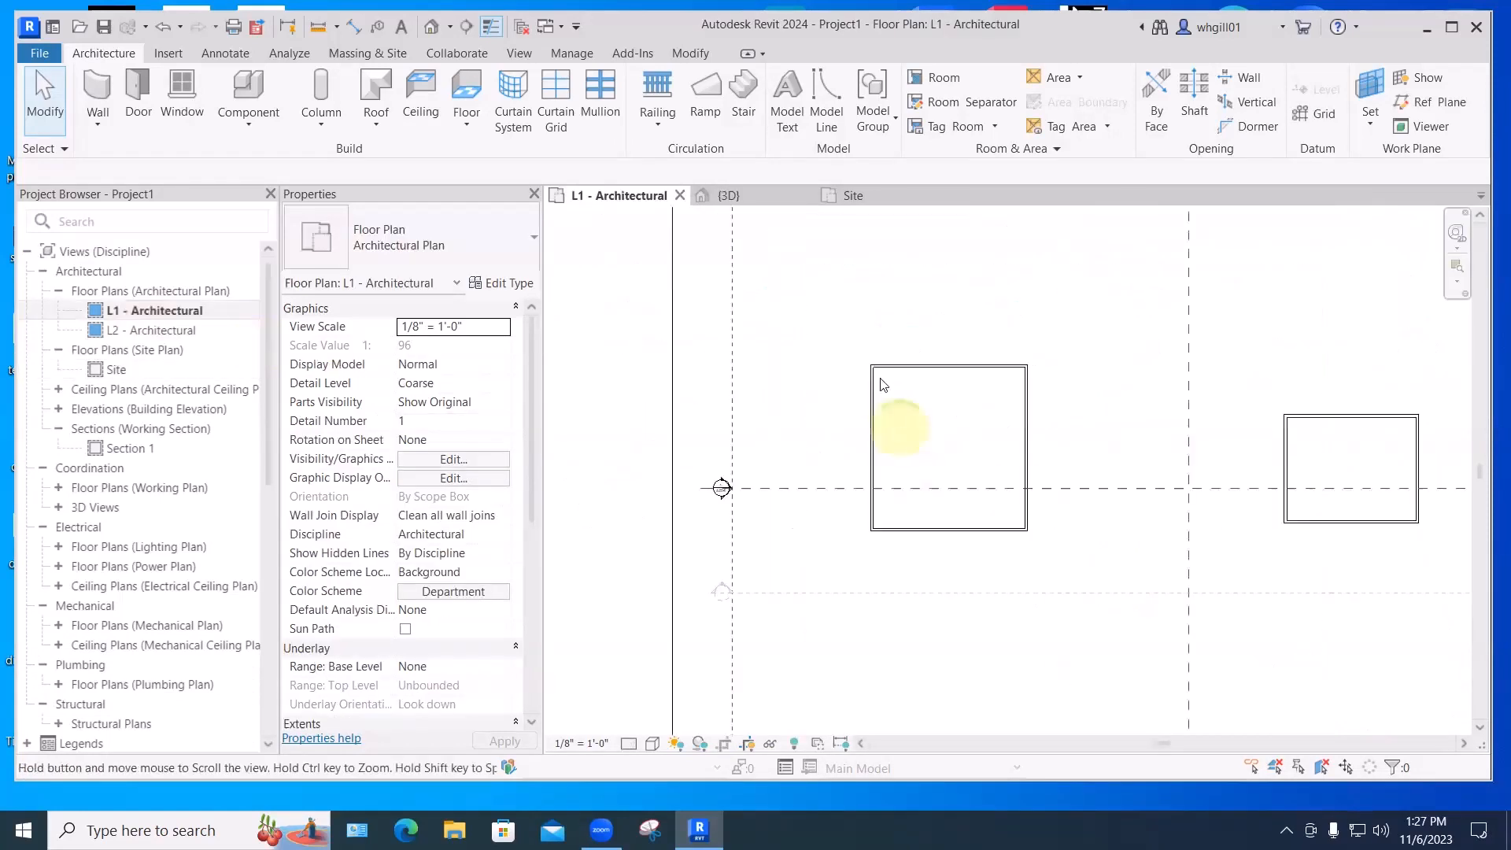
pyautogui.moveTo(884, 406); pyautogui.dragTo(877, 423, button='middle')
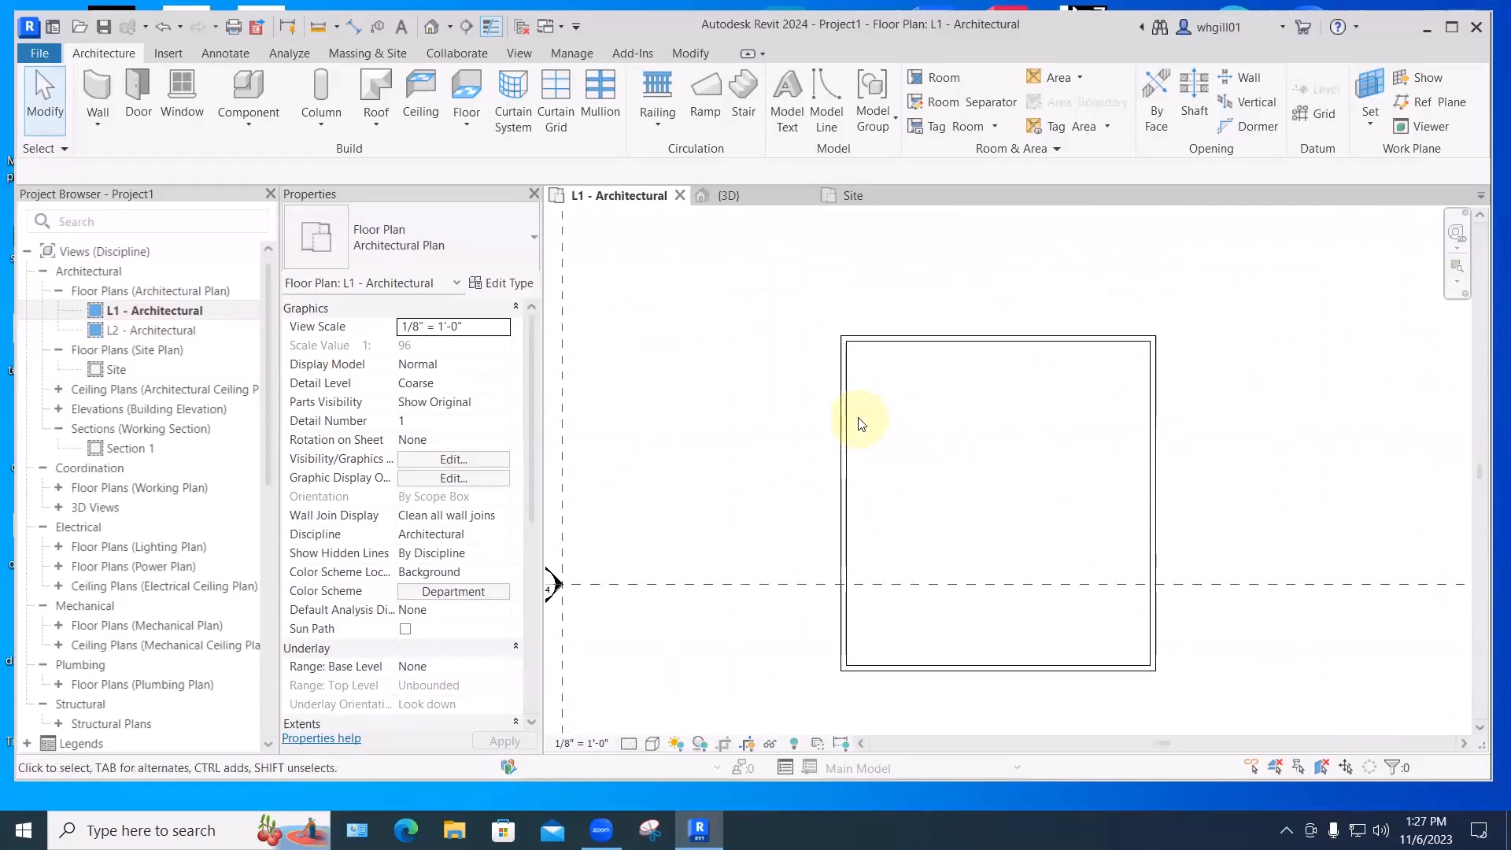
pyautogui.click(240, 126)
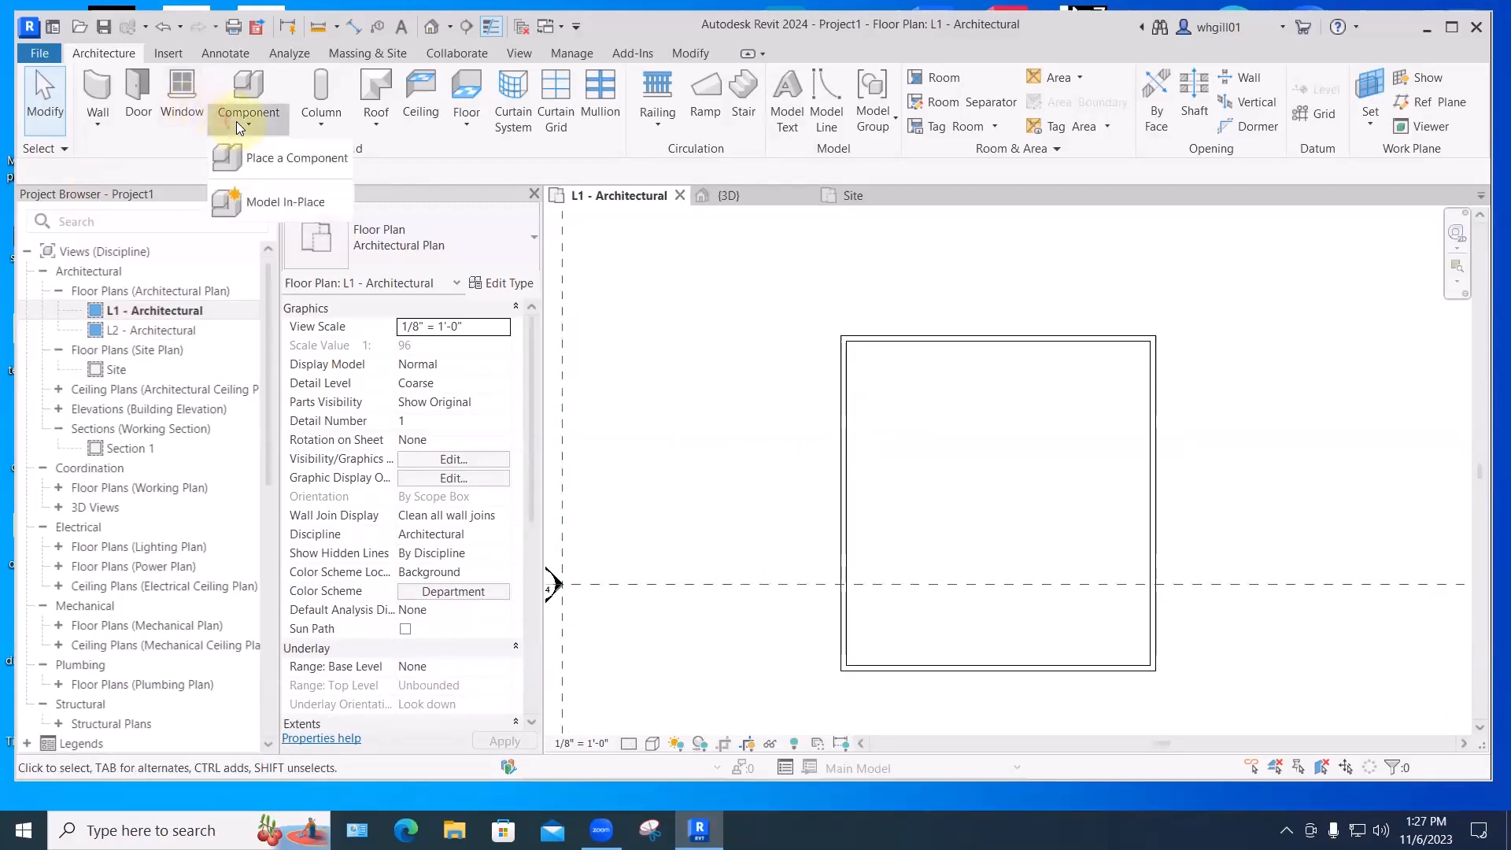
pyautogui.click(278, 159)
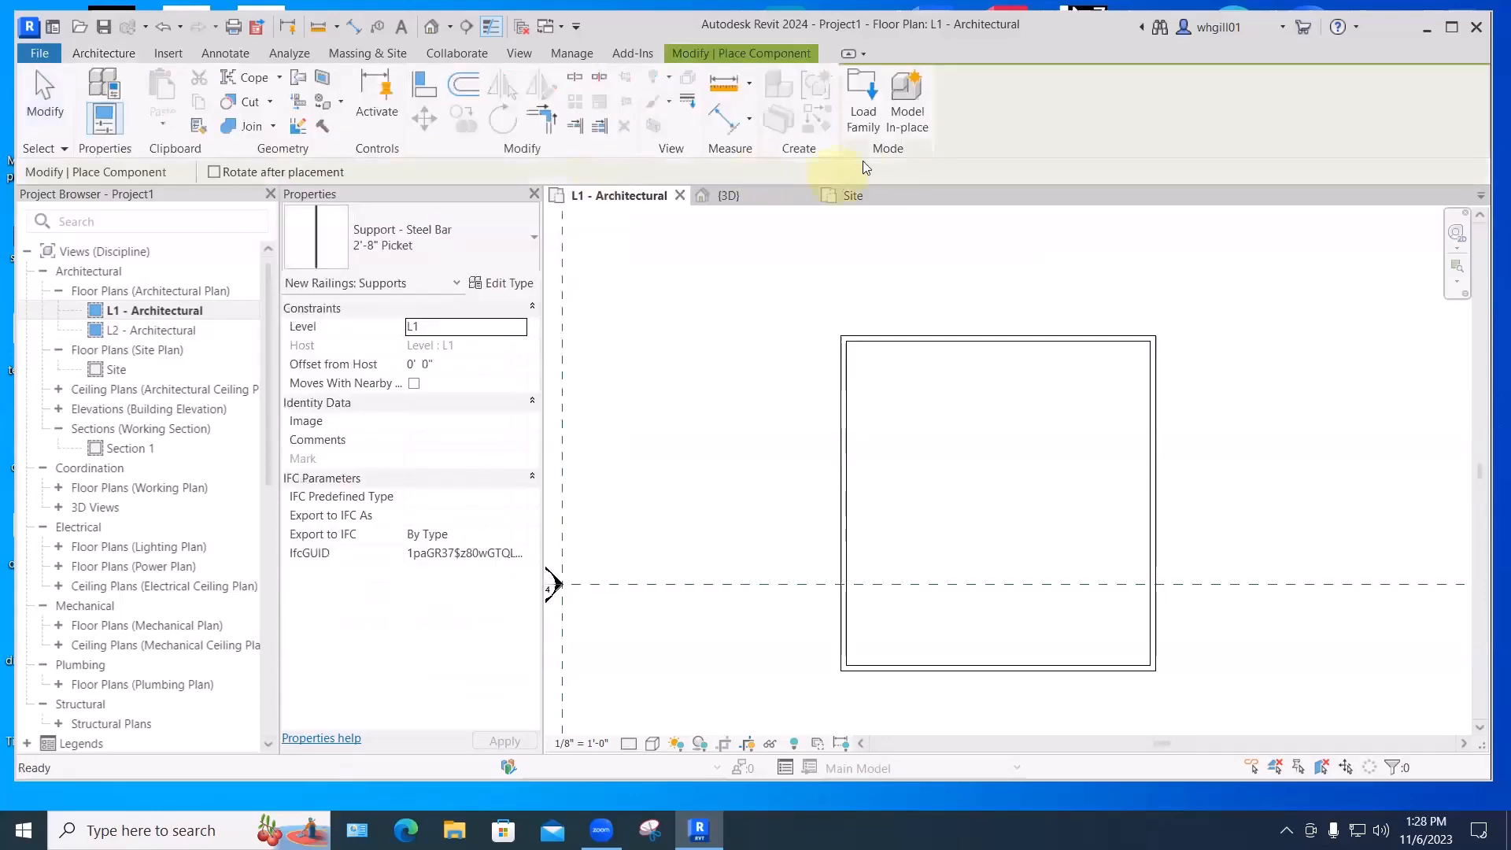
pyautogui.click(865, 119)
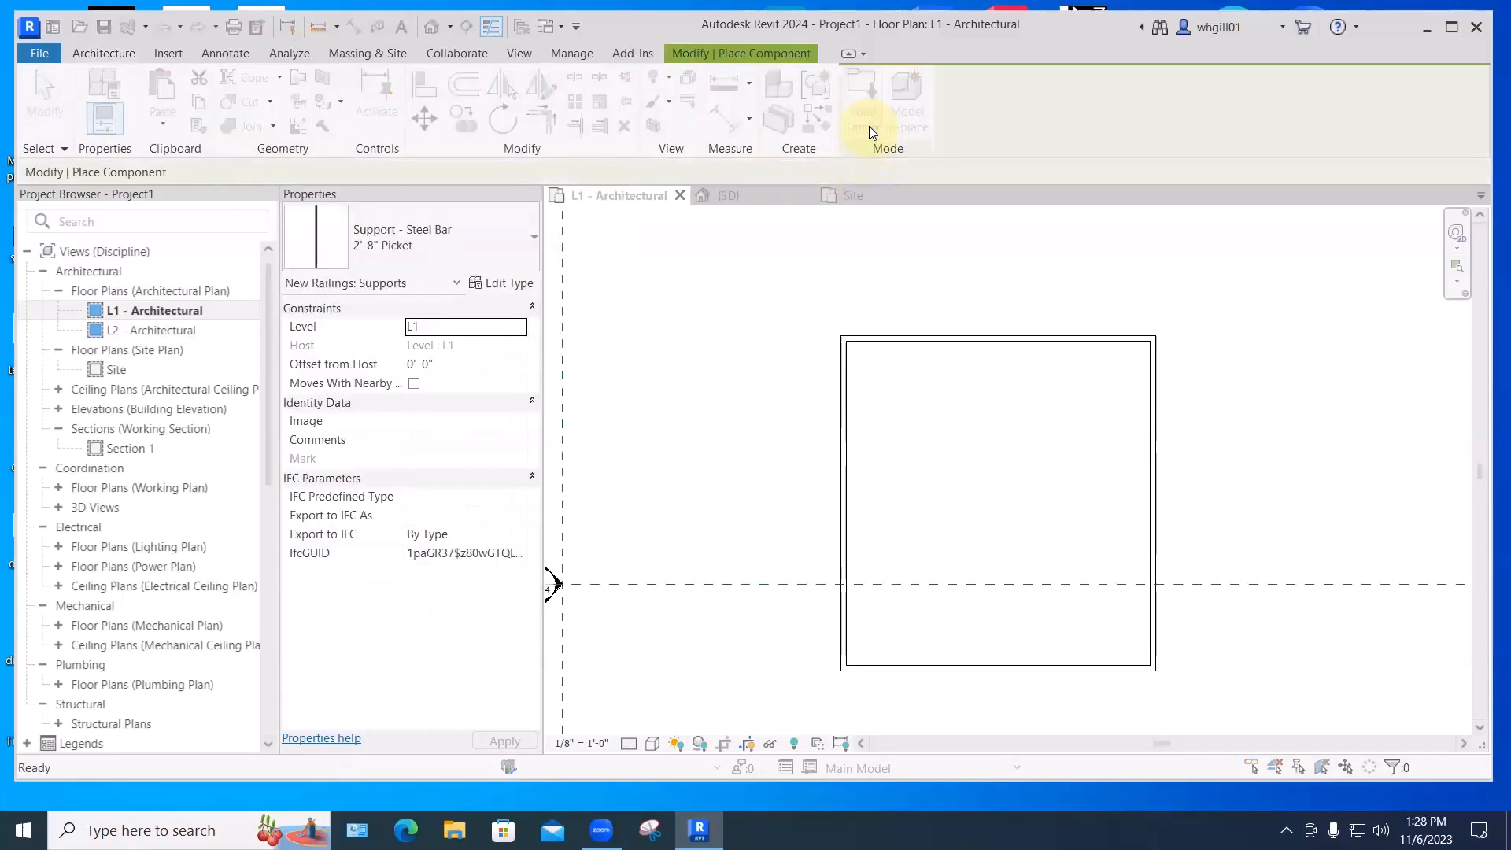
pyautogui.doubleClick(570, 245)
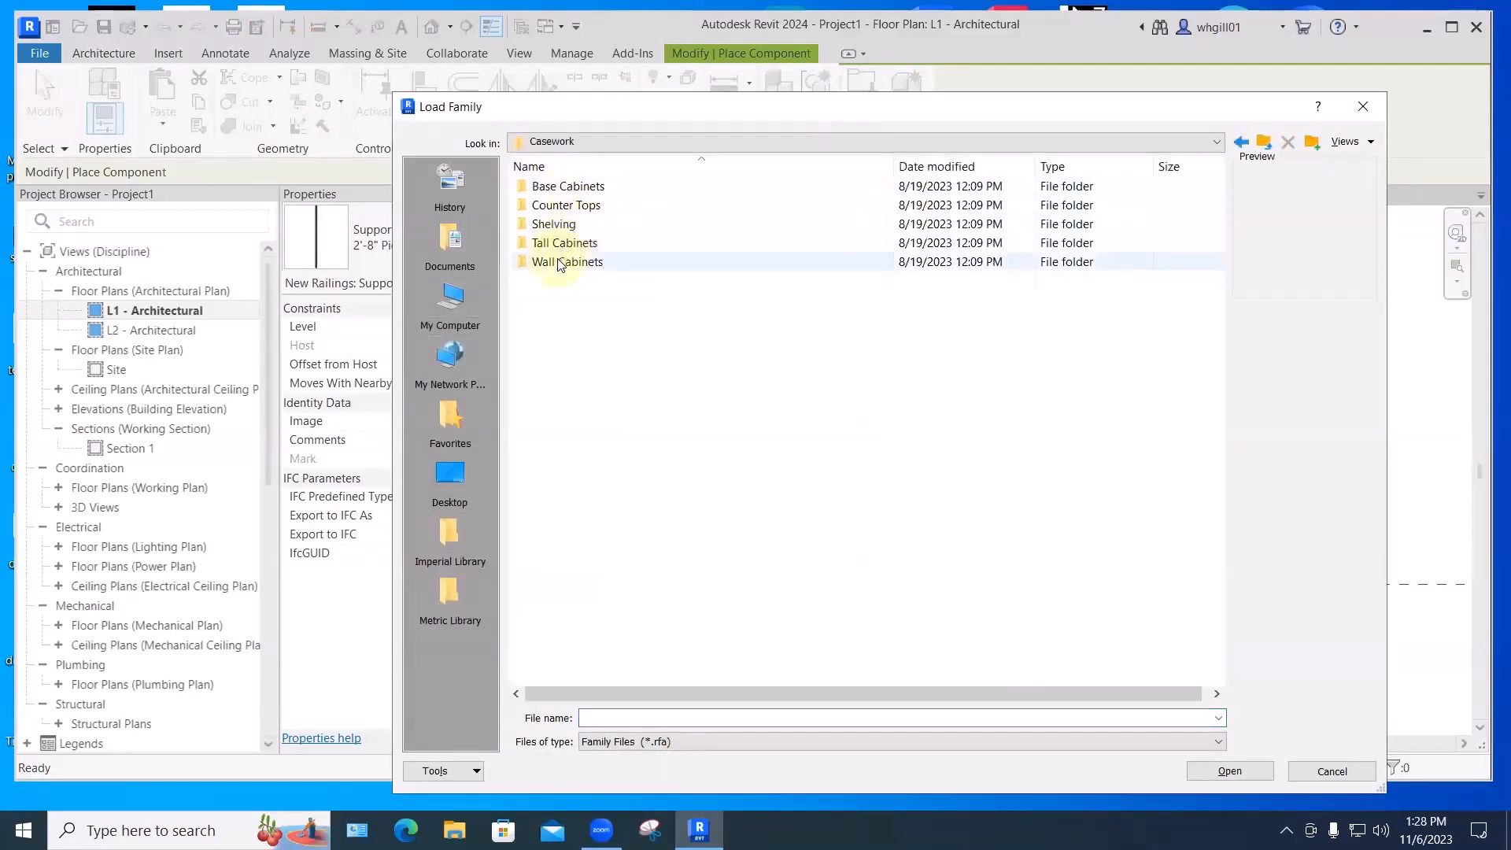
pyautogui.doubleClick(553, 262)
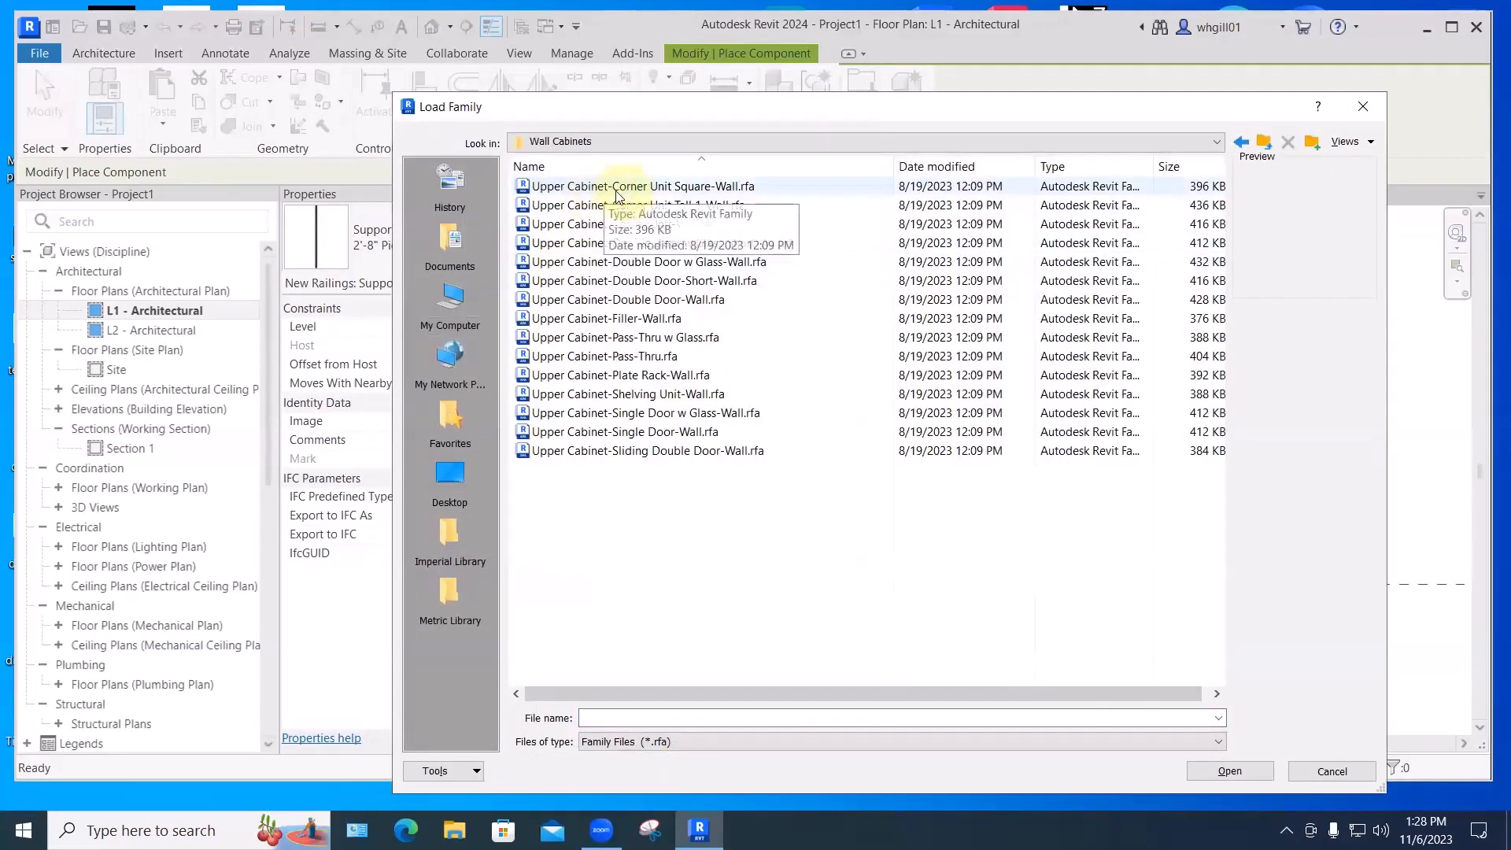
pyautogui.click(619, 189)
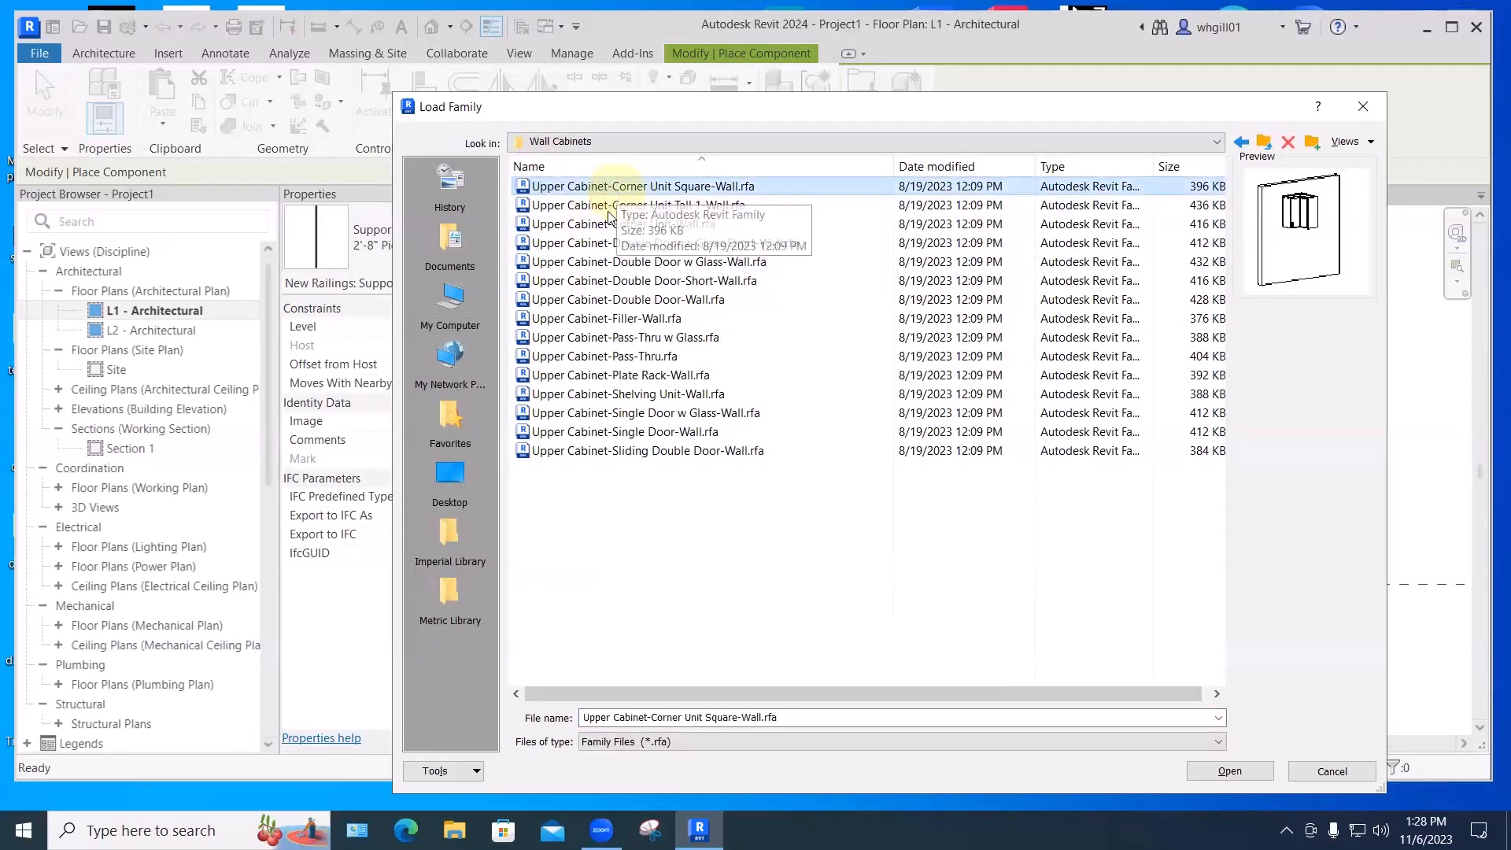
pyautogui.click(607, 208)
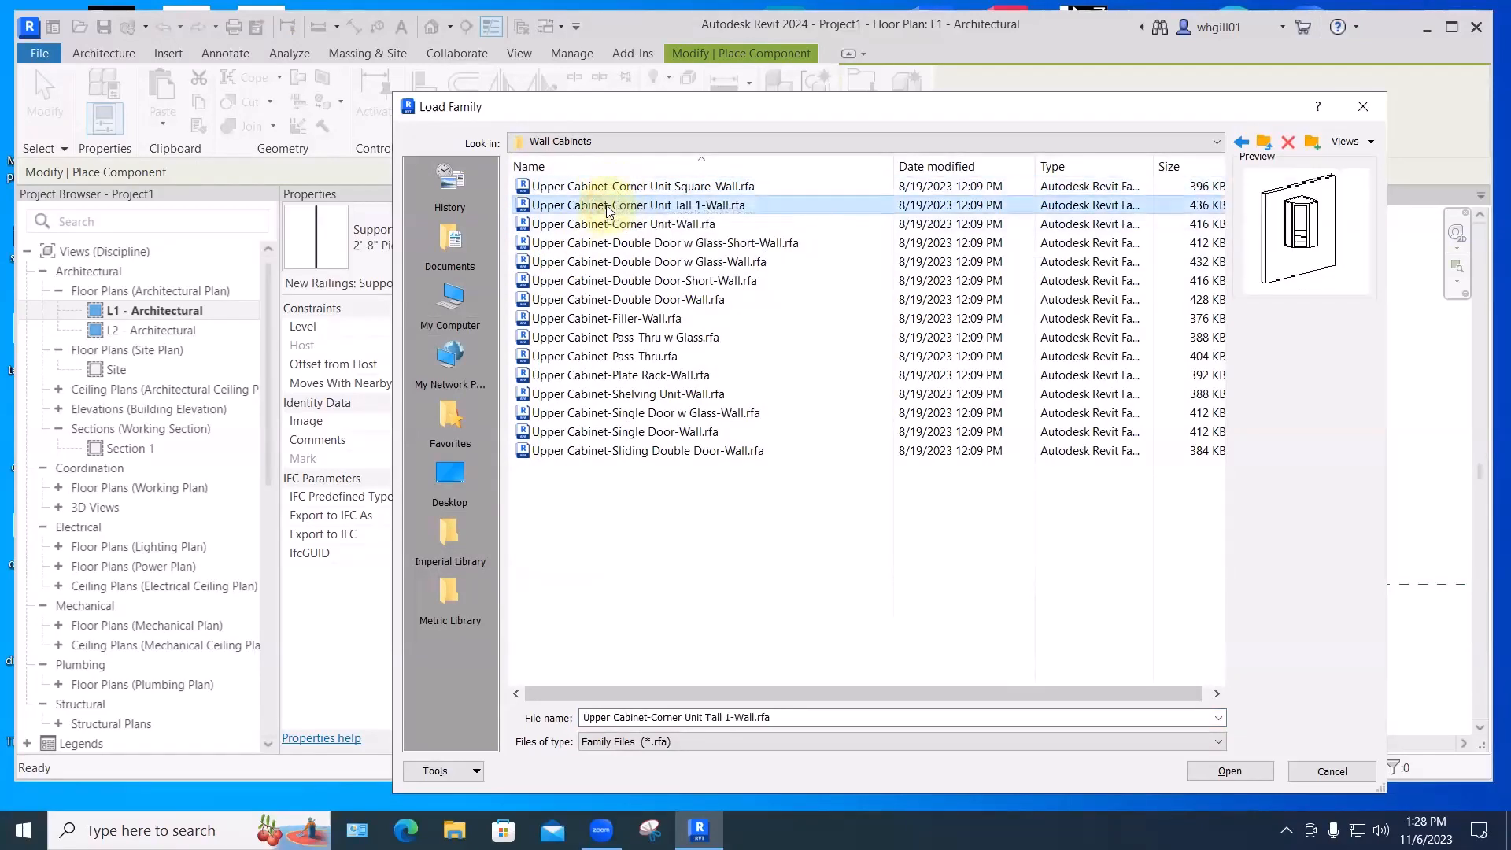
pyautogui.doubleClick(606, 225)
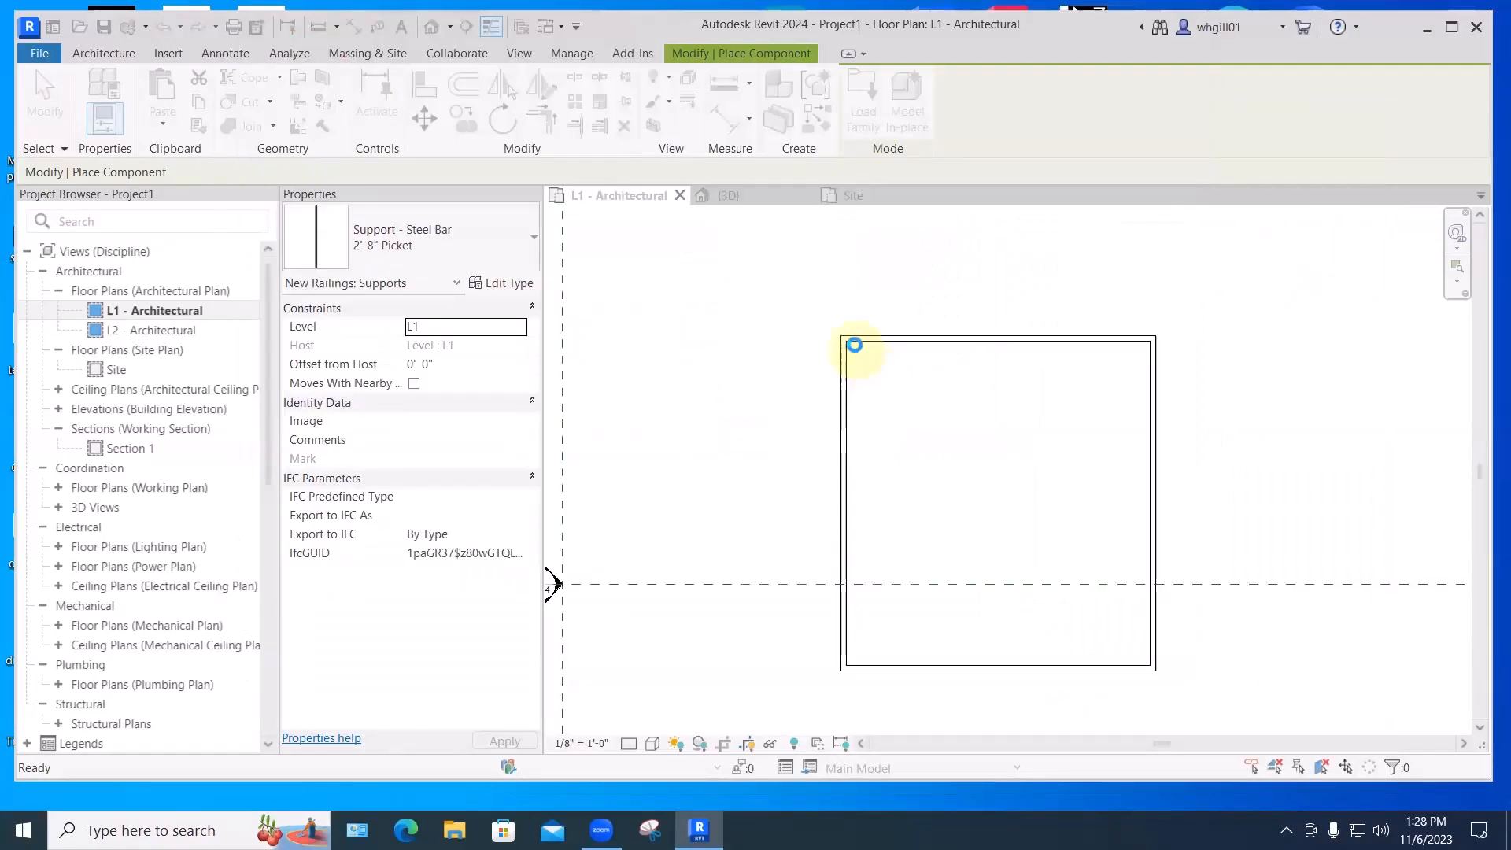
# - Place the flipped corner cabinet at the top-left corner and move it snug into the inside corner
pyautogui.scroll(3, 854, 346)
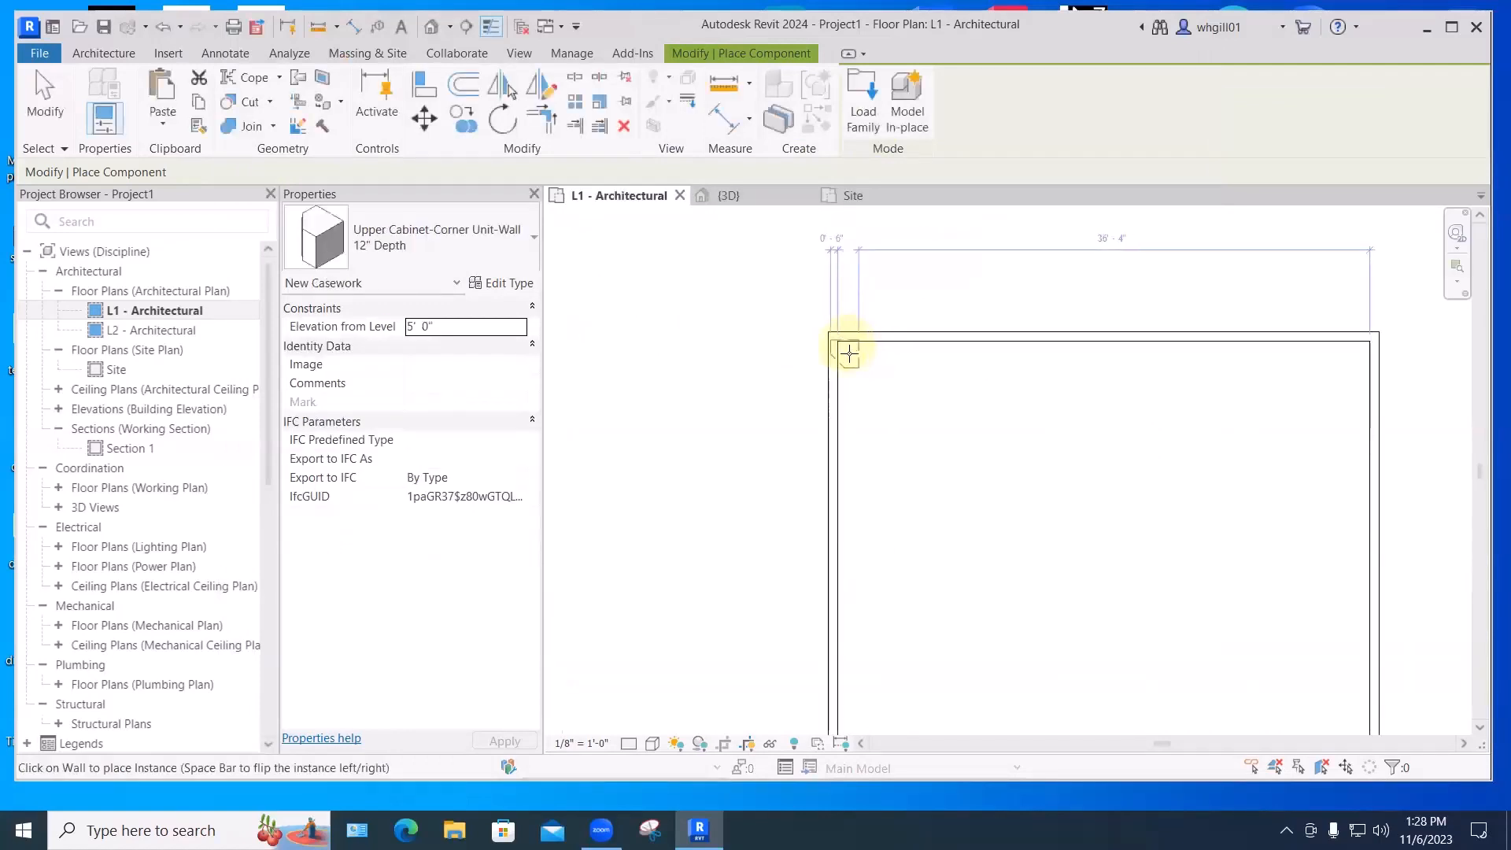
pyautogui.press('space')
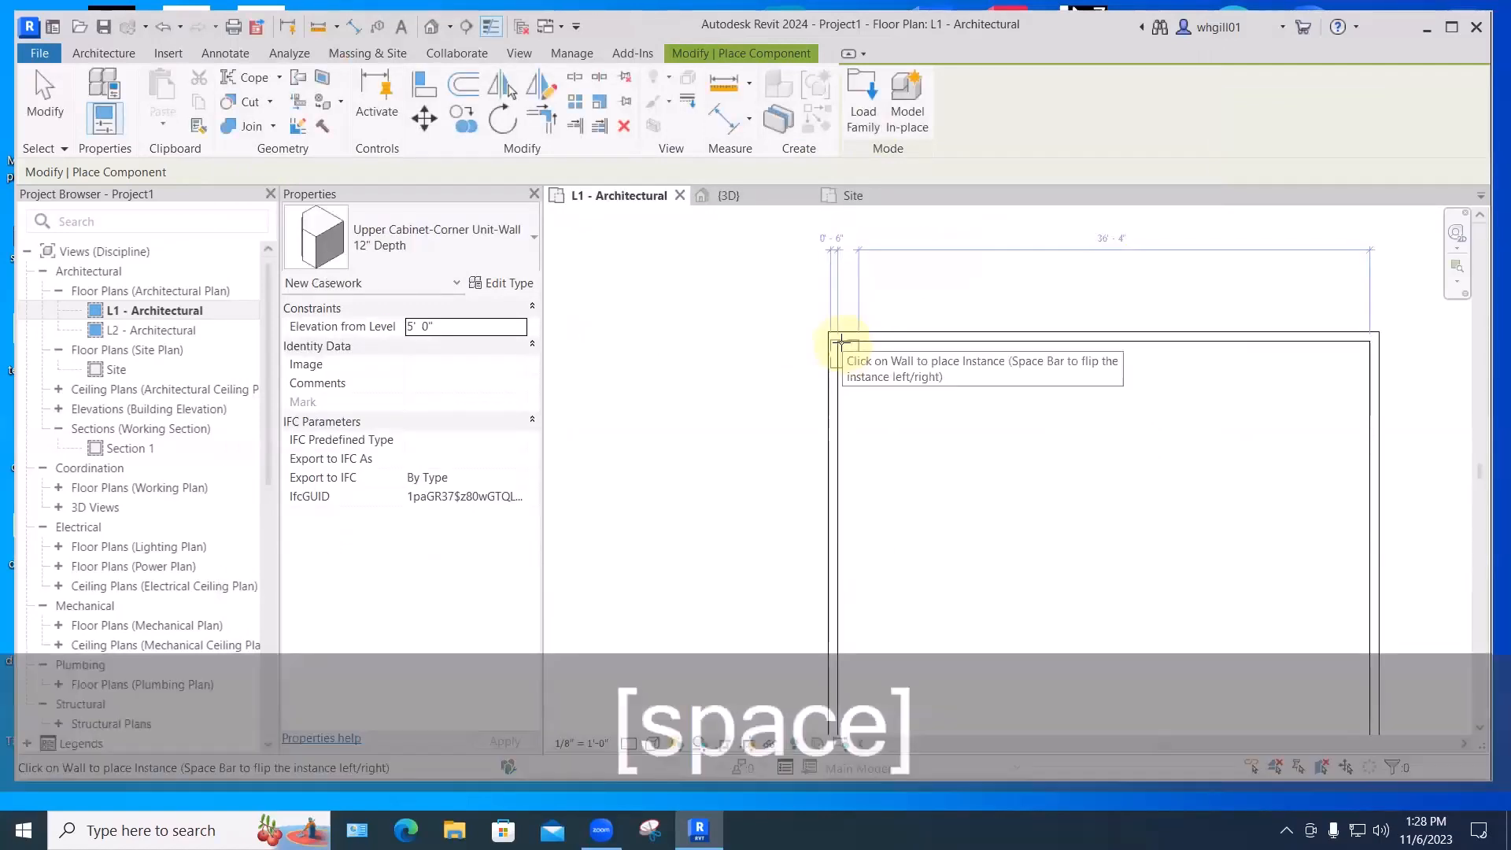
pyautogui.scroll(5, 851, 344)
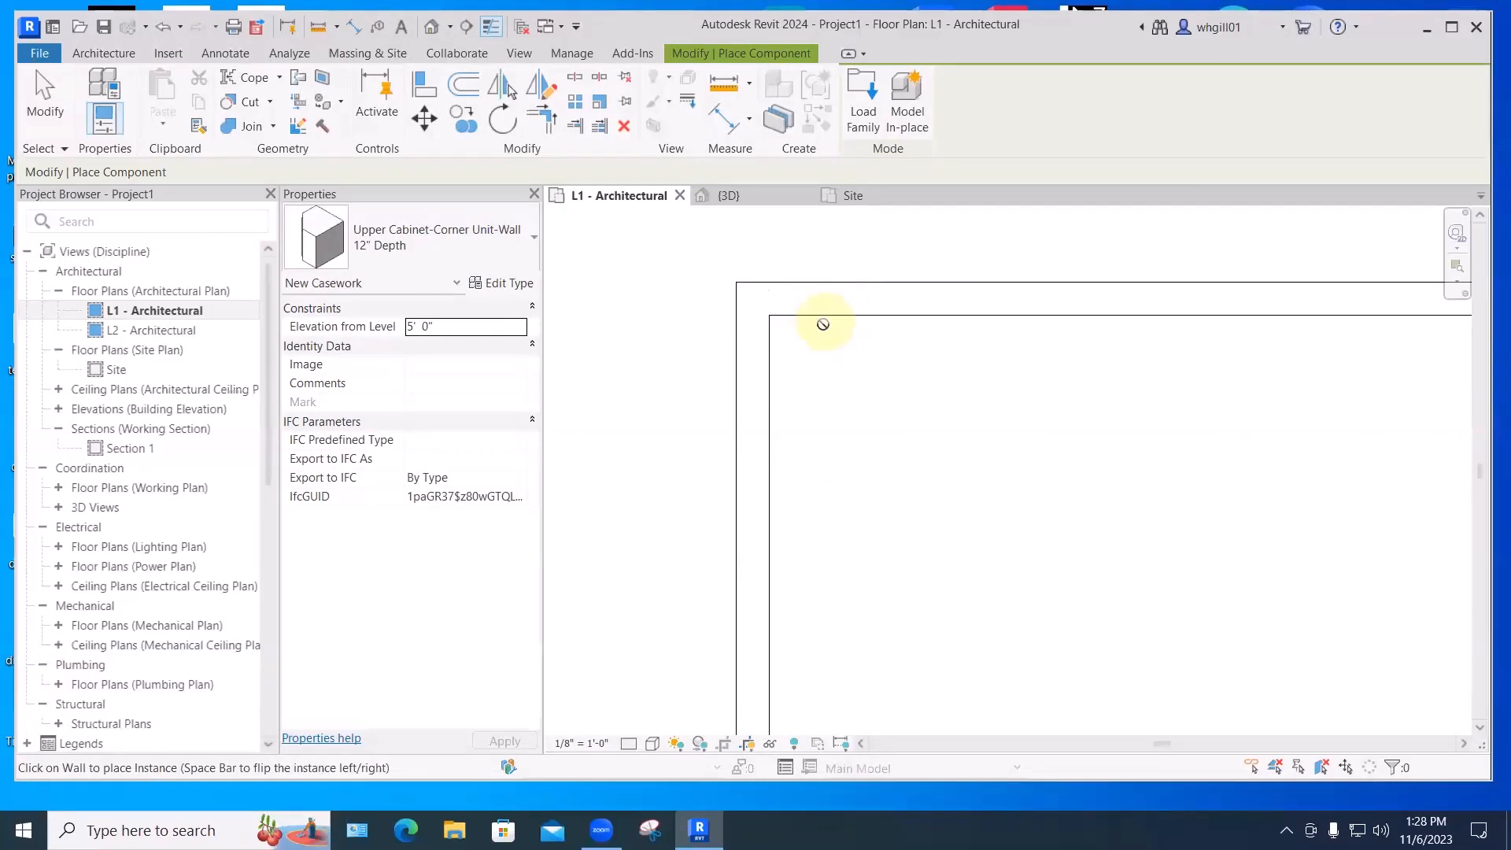
pyautogui.click(827, 317)
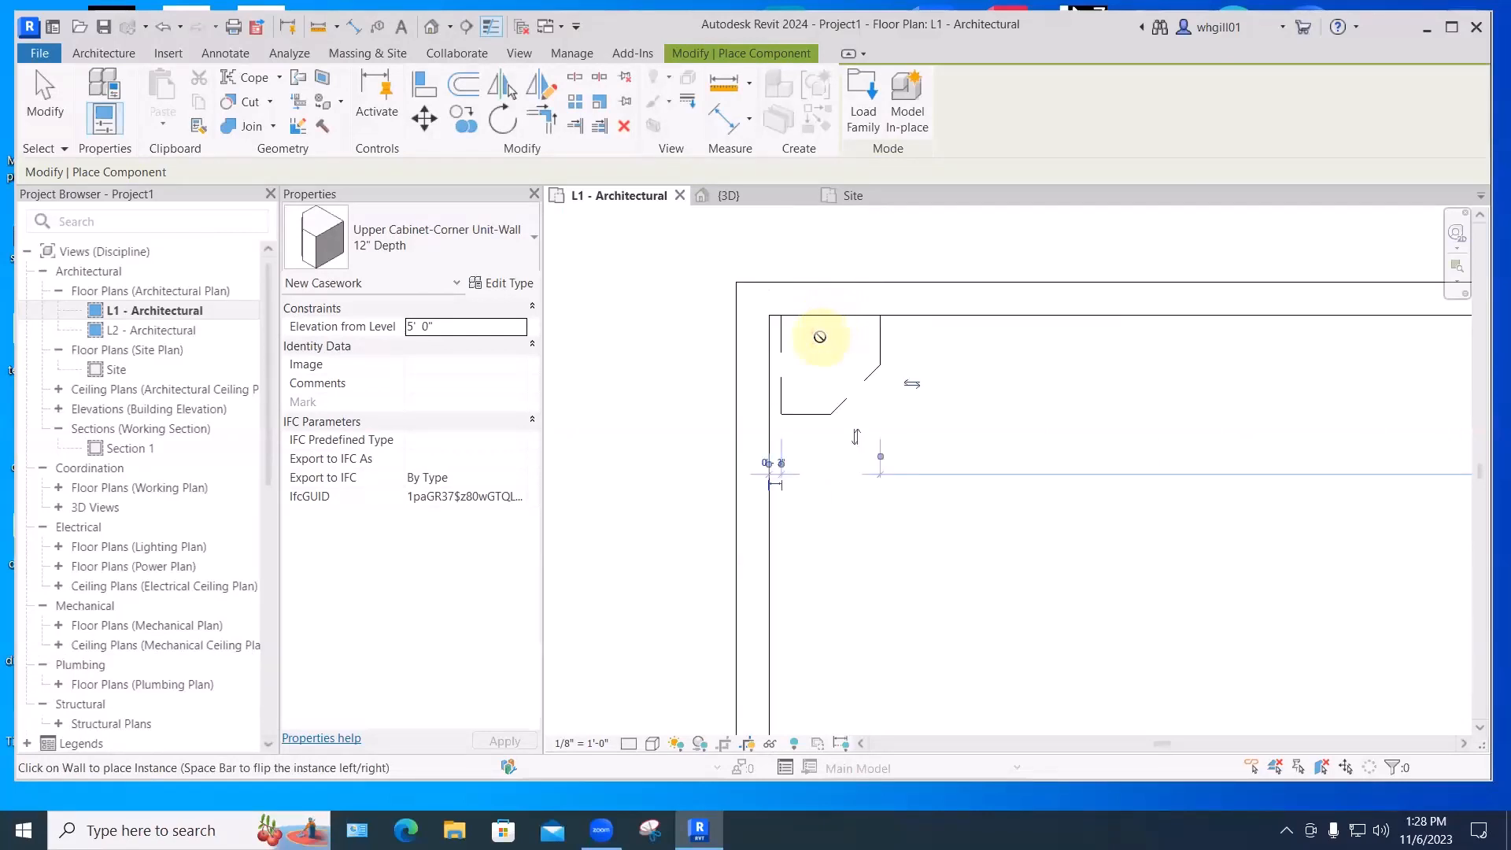
pyautogui.press('Escape')
pyautogui.press('Escape')
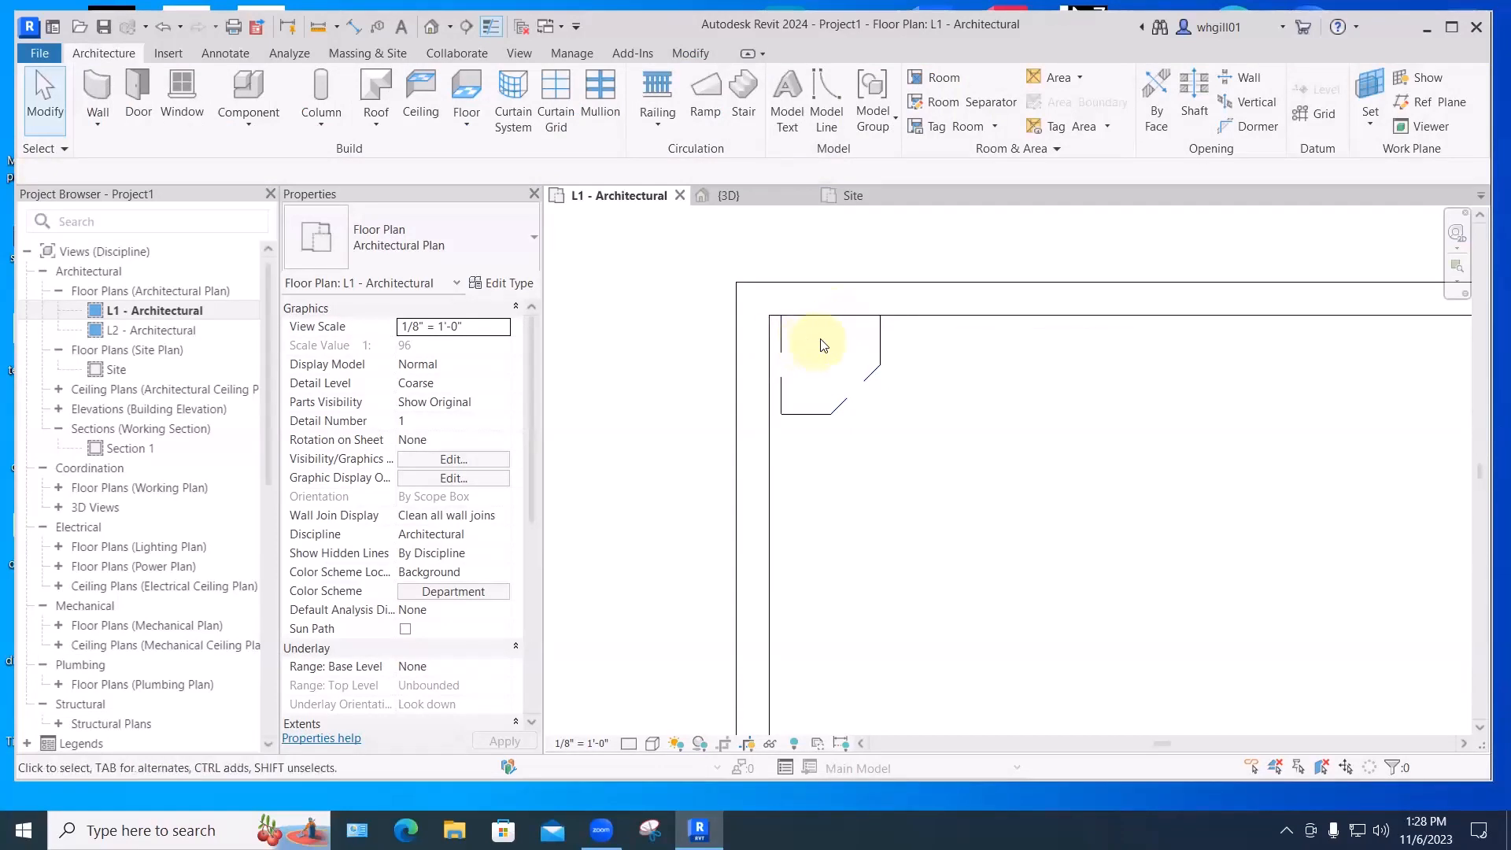
pyautogui.click(783, 342)
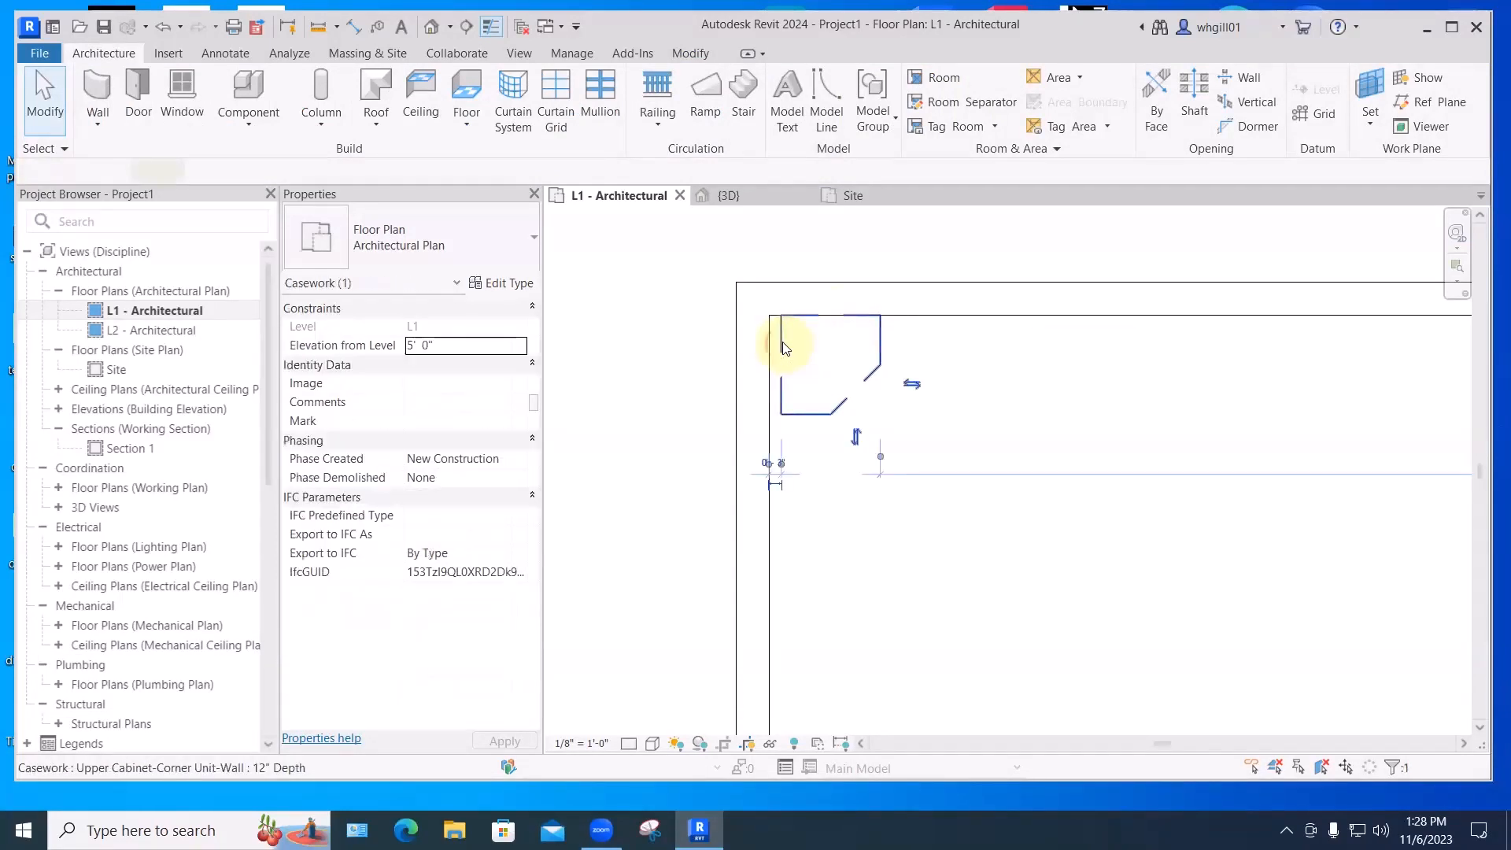
pyautogui.click(424, 118)
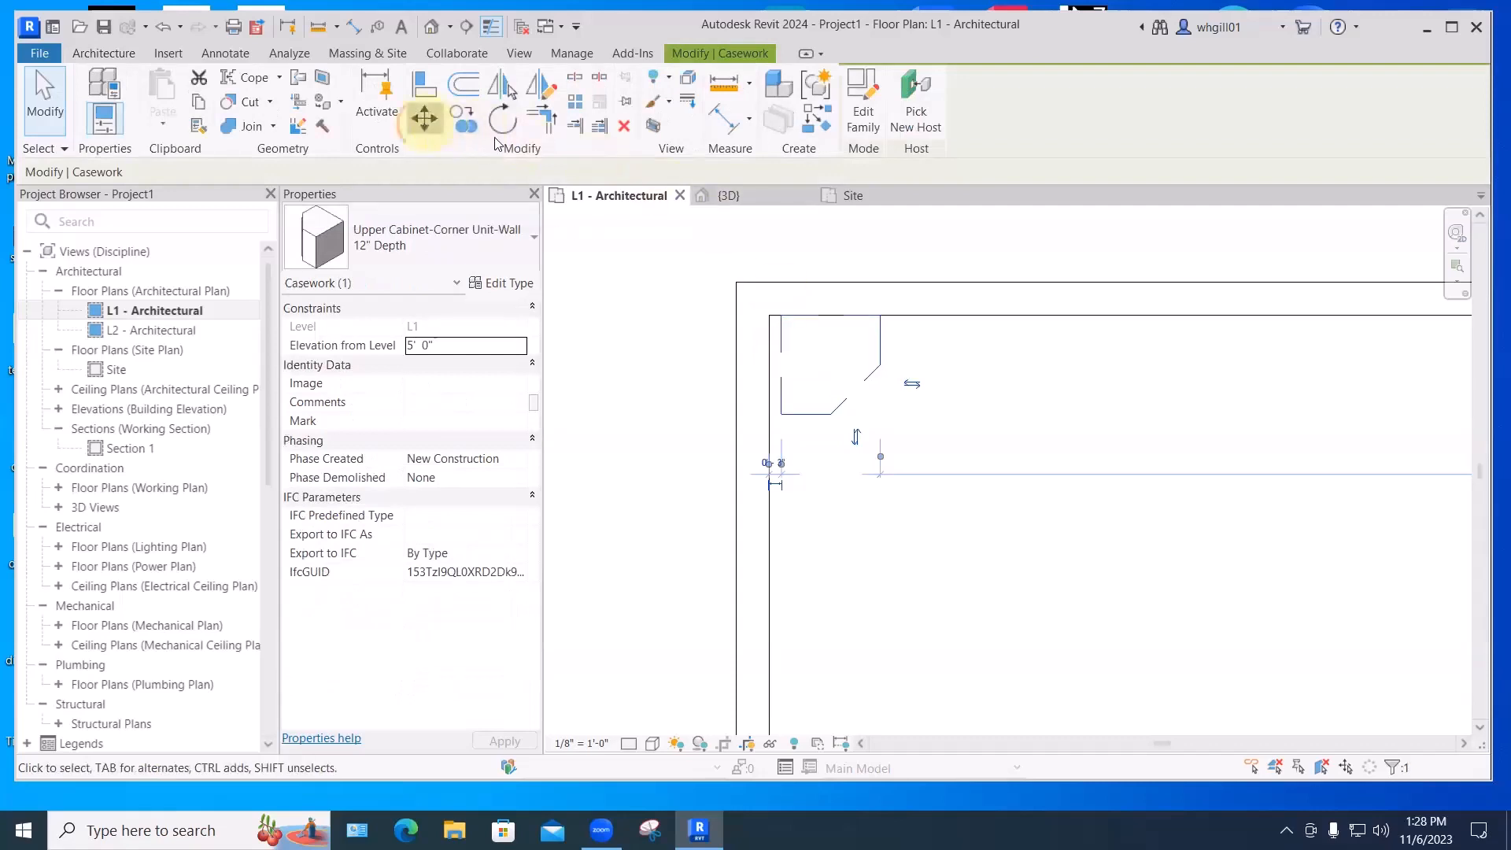
pyautogui.click(782, 318)
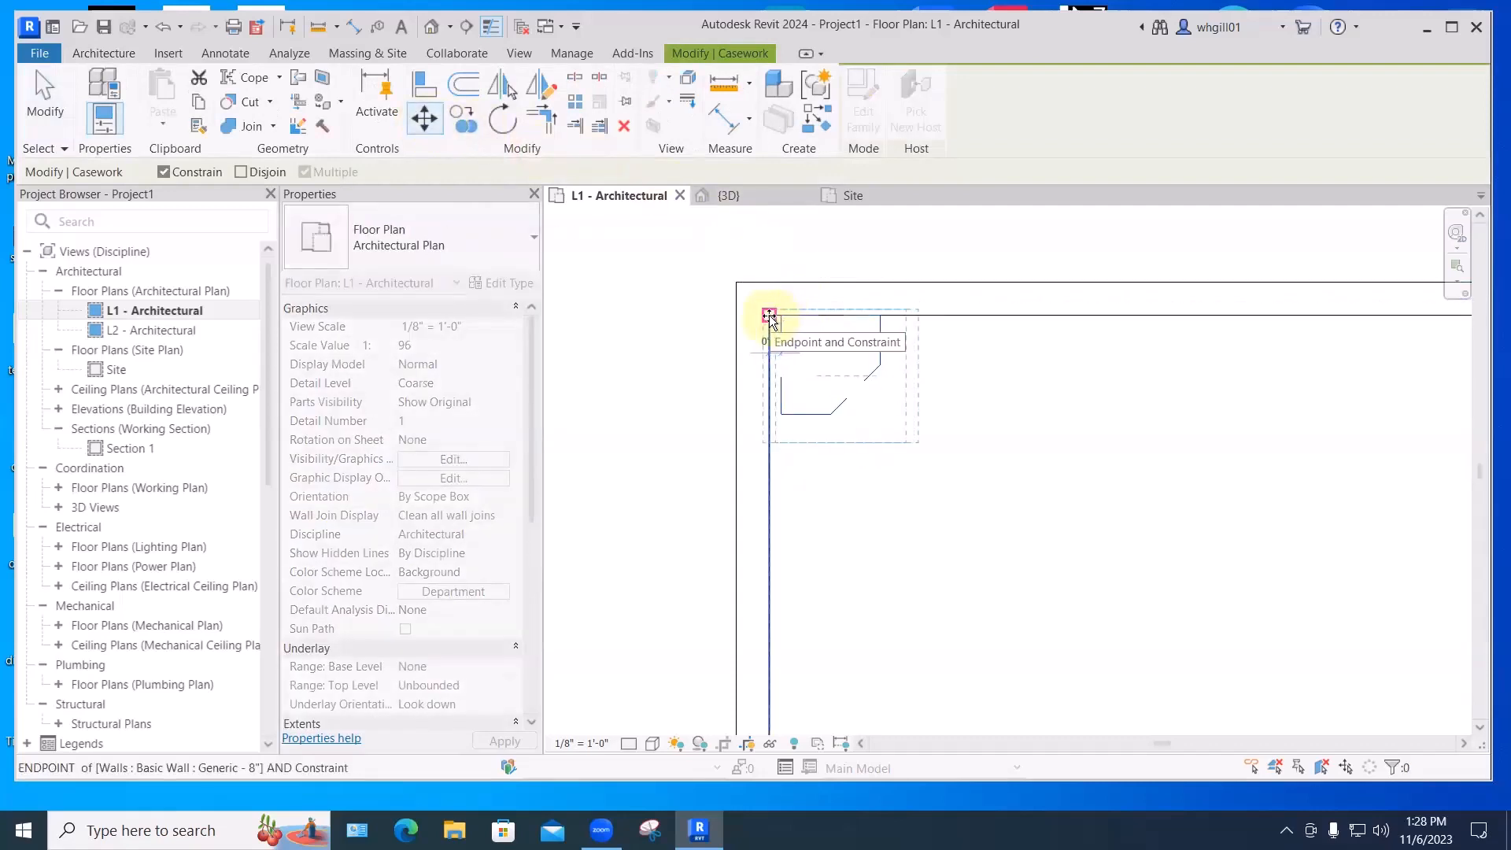
pyautogui.click(769, 317)
pyautogui.click(247, 119)
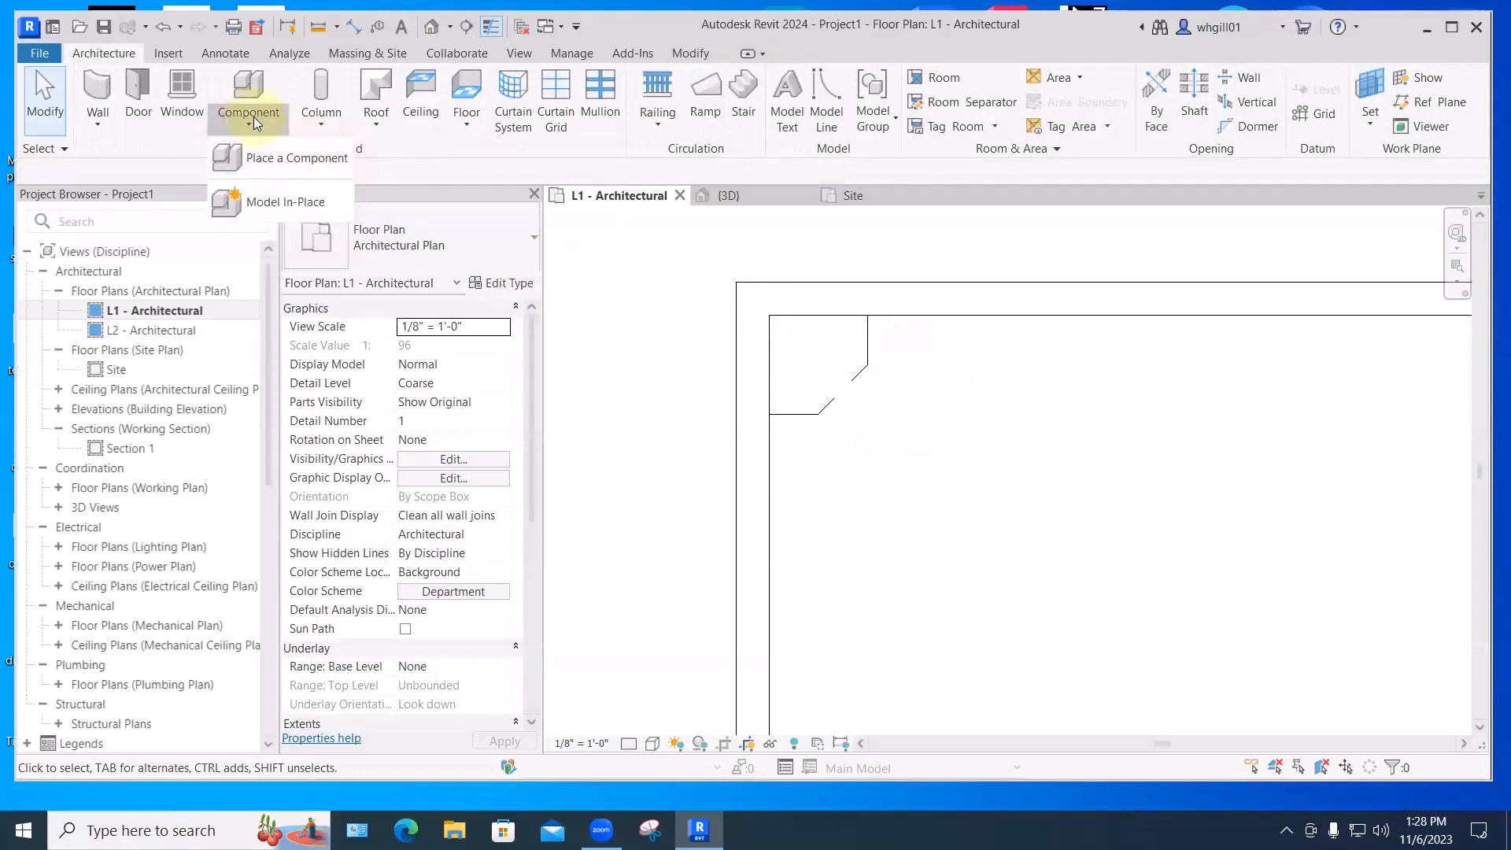
# - Load the Upper Cabinet-Single Door w Glass-Wall family and place one on the top wall
pyautogui.click(347, 160)
pyautogui.click(858, 118)
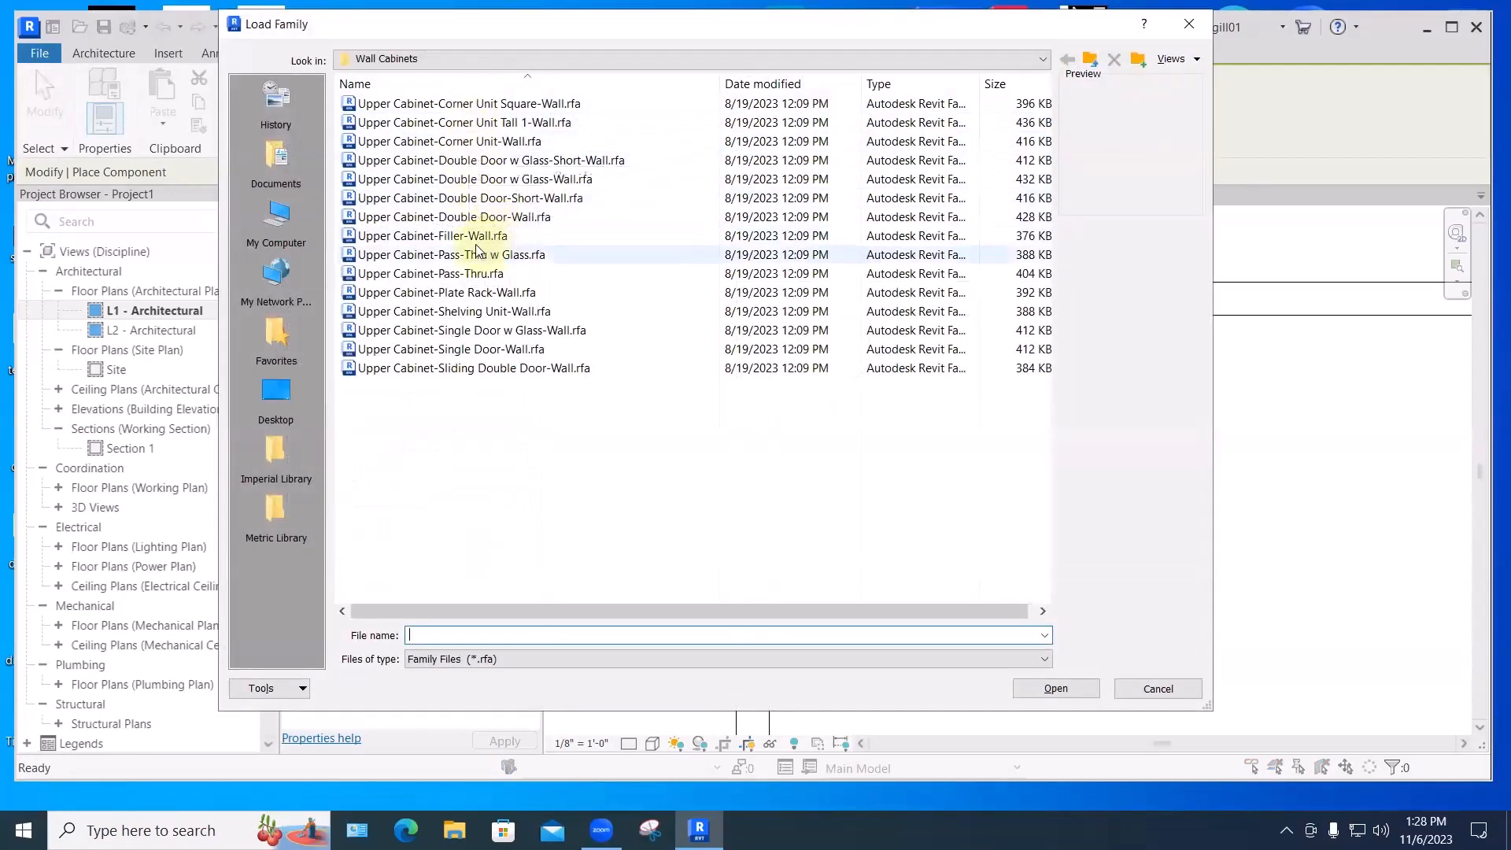
pyautogui.click(439, 333)
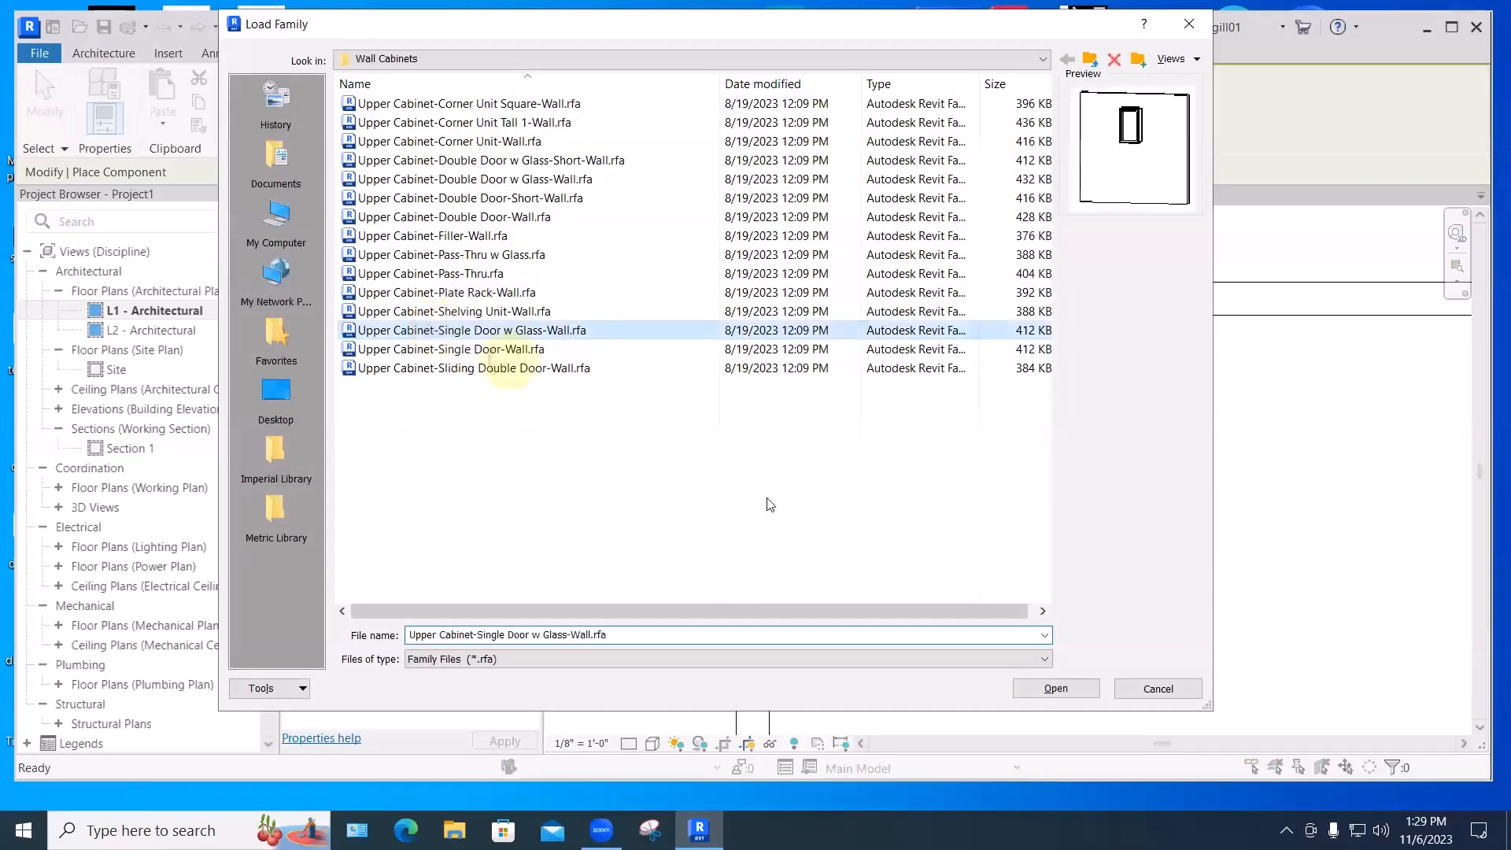
pyautogui.click(1034, 691)
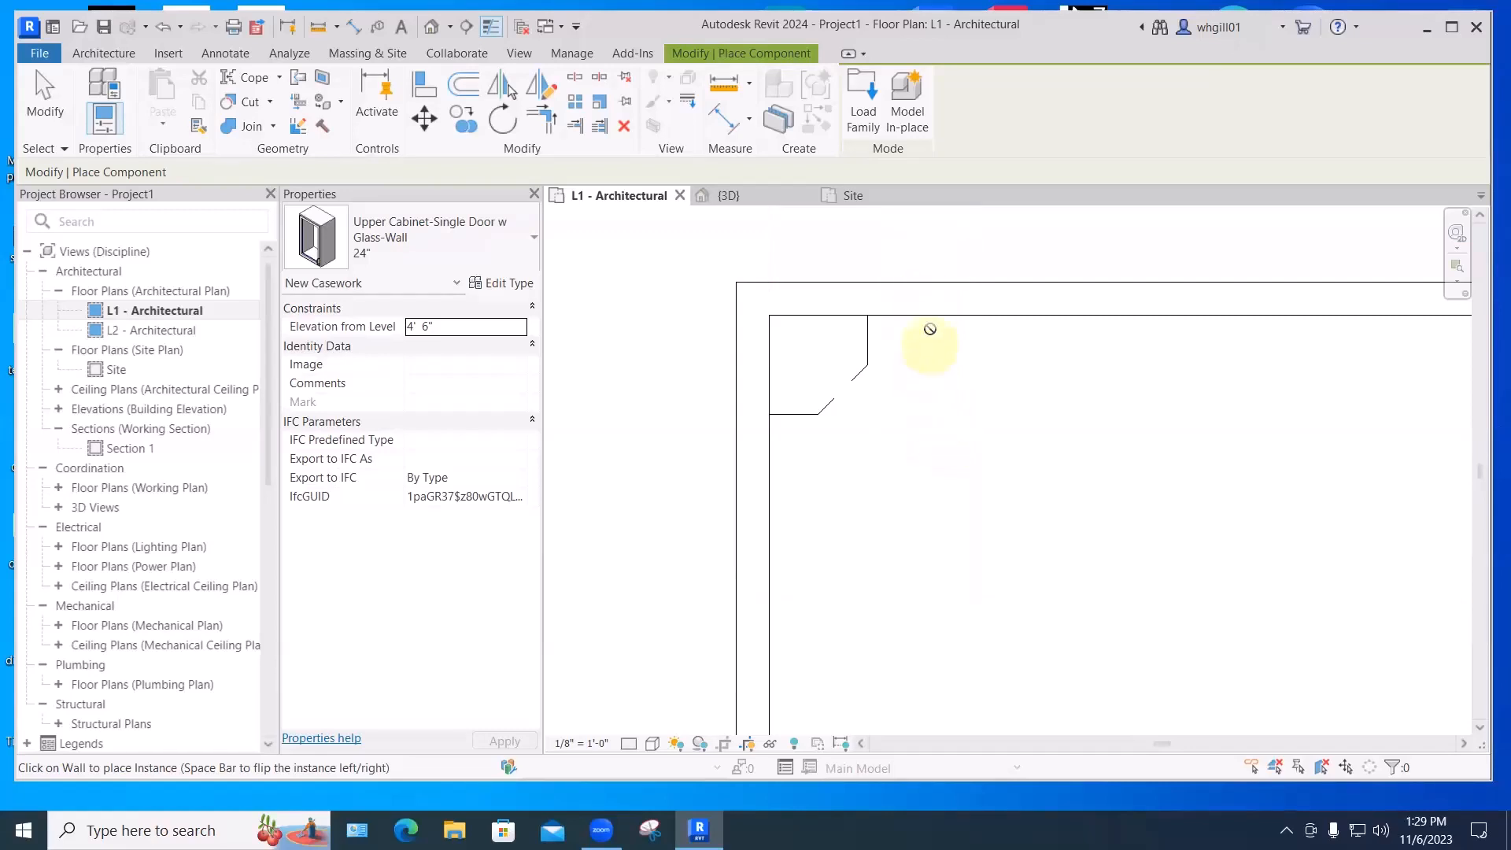
pyautogui.click(934, 318)
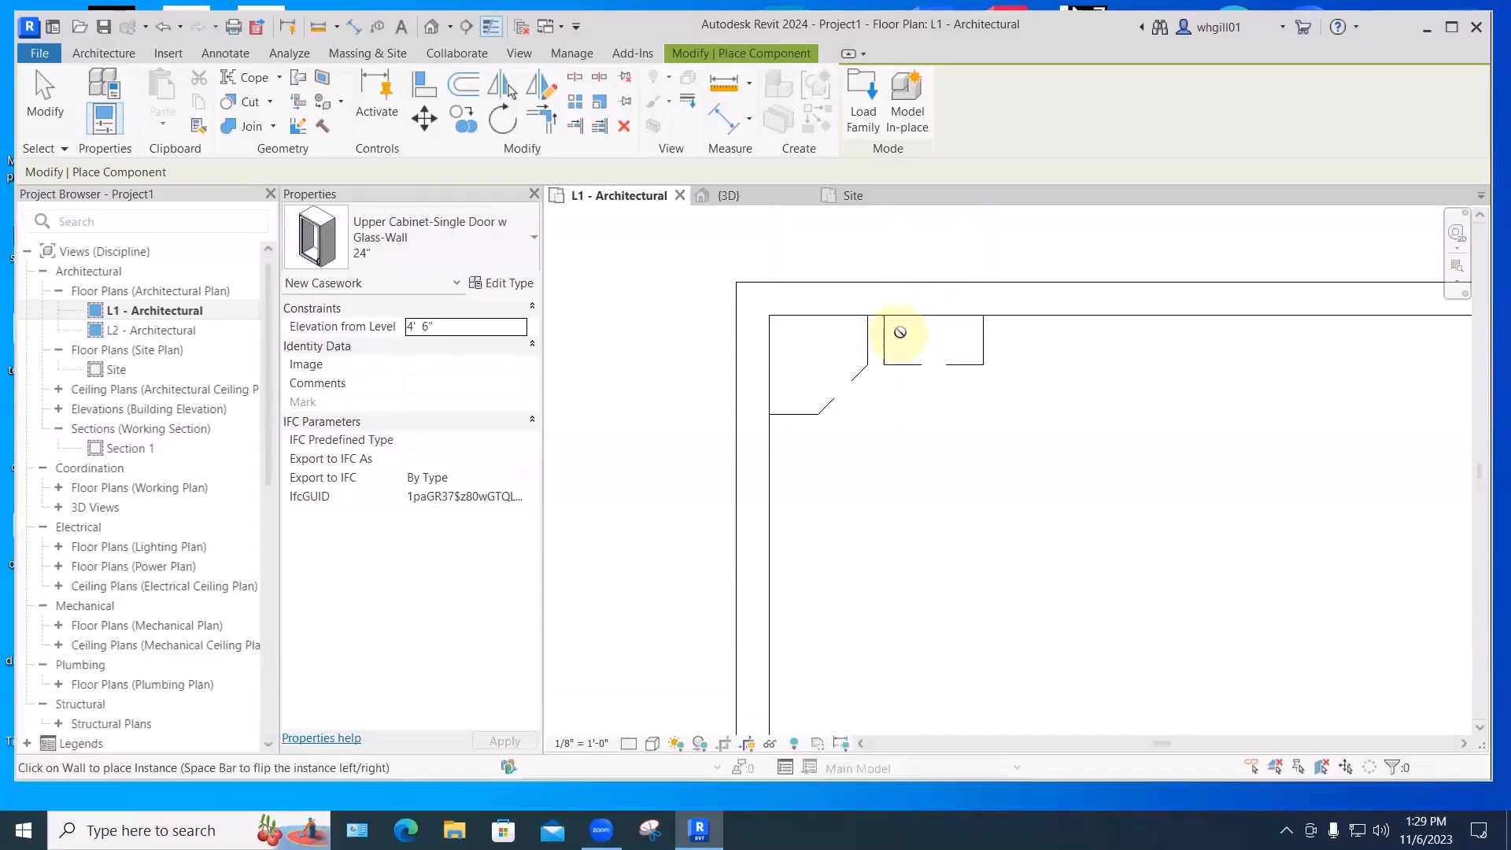
pyautogui.press('Escape')
pyautogui.press('Escape')
# - Slide the glass-door cabinet left against the corner cabinet
pyautogui.click(885, 338)
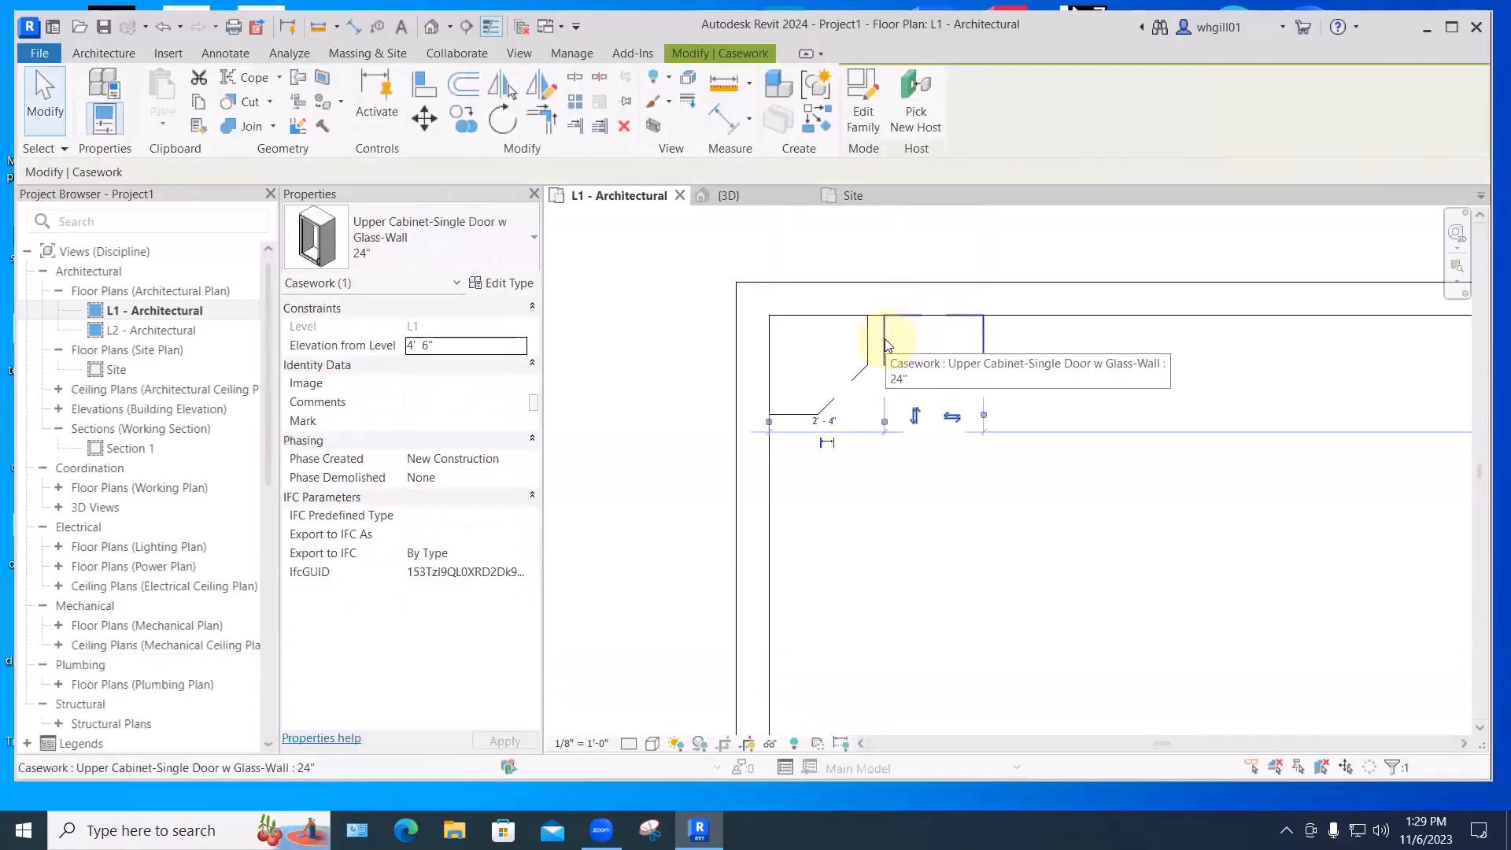
pyautogui.press('m')
pyautogui.press('o')
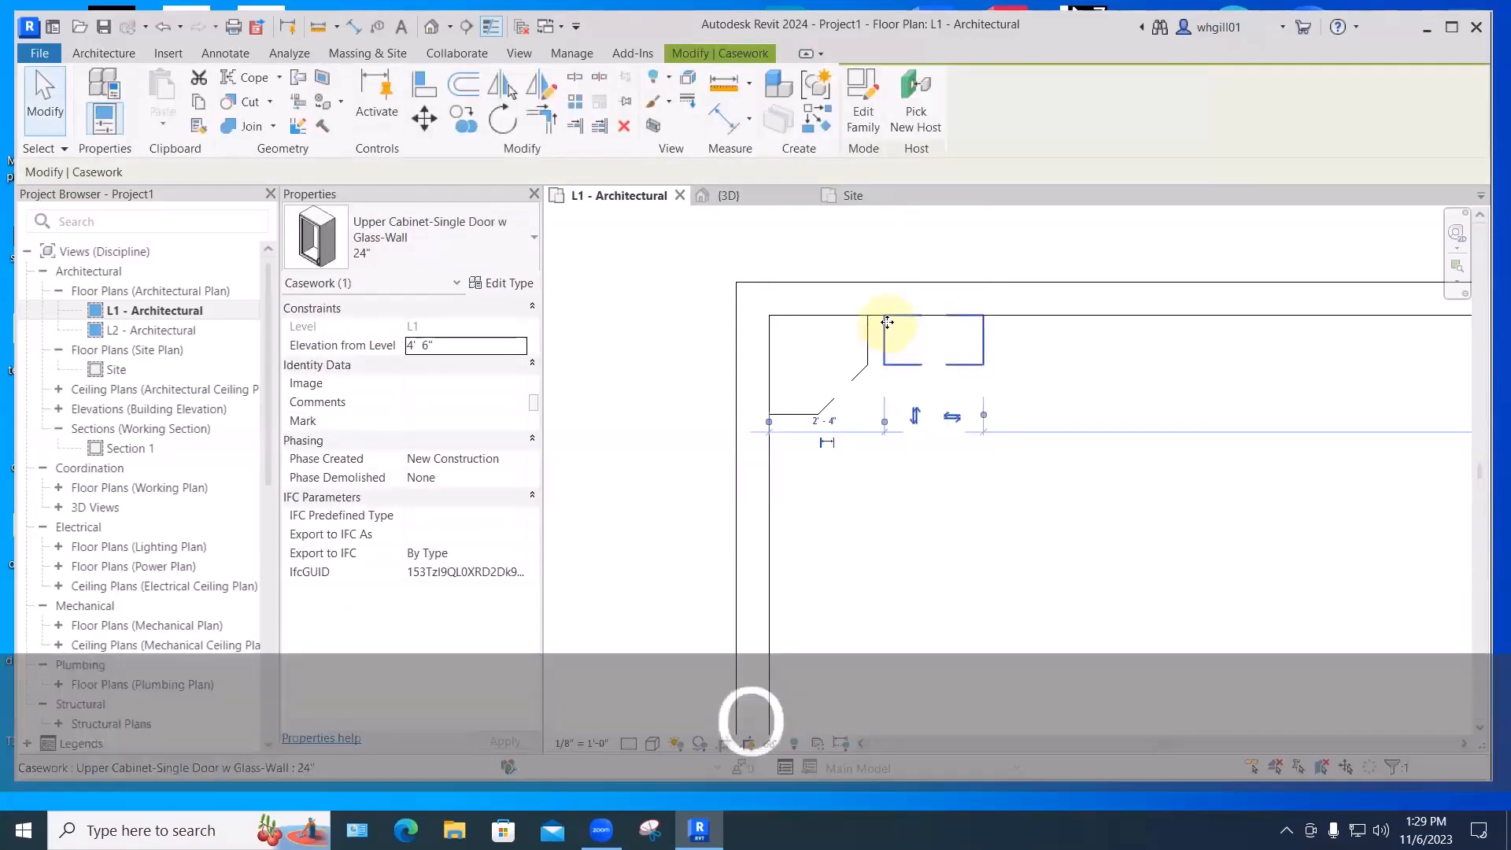
pyautogui.moveTo(886, 323); pyautogui.dragTo(873, 370)
pyautogui.click(865, 411)
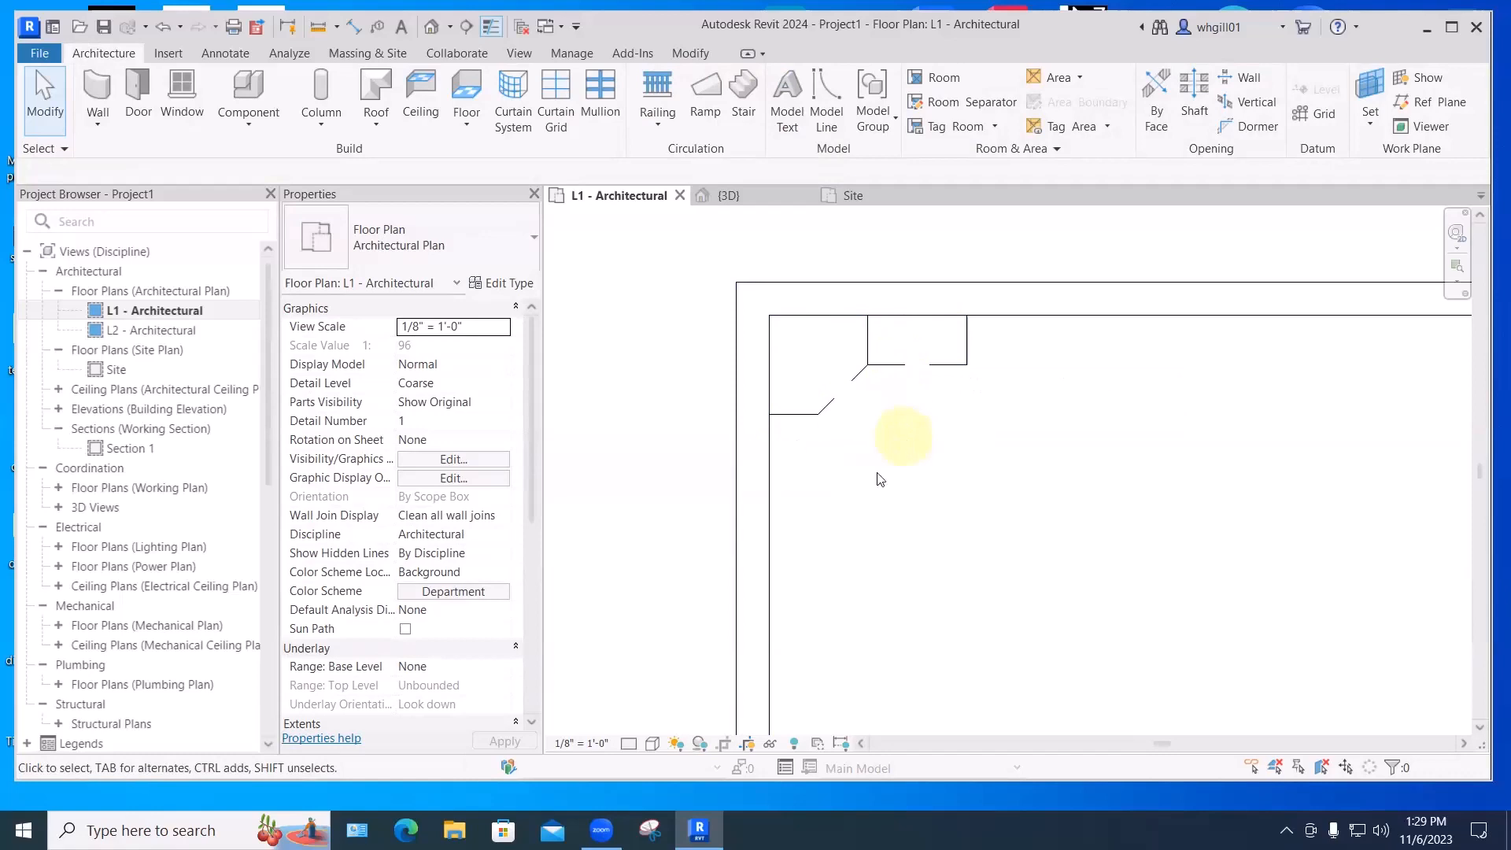
# - Use Create Similar (CS) to place a matching 24" glass-door cabinet on the left wall
pyautogui.click(901, 375)
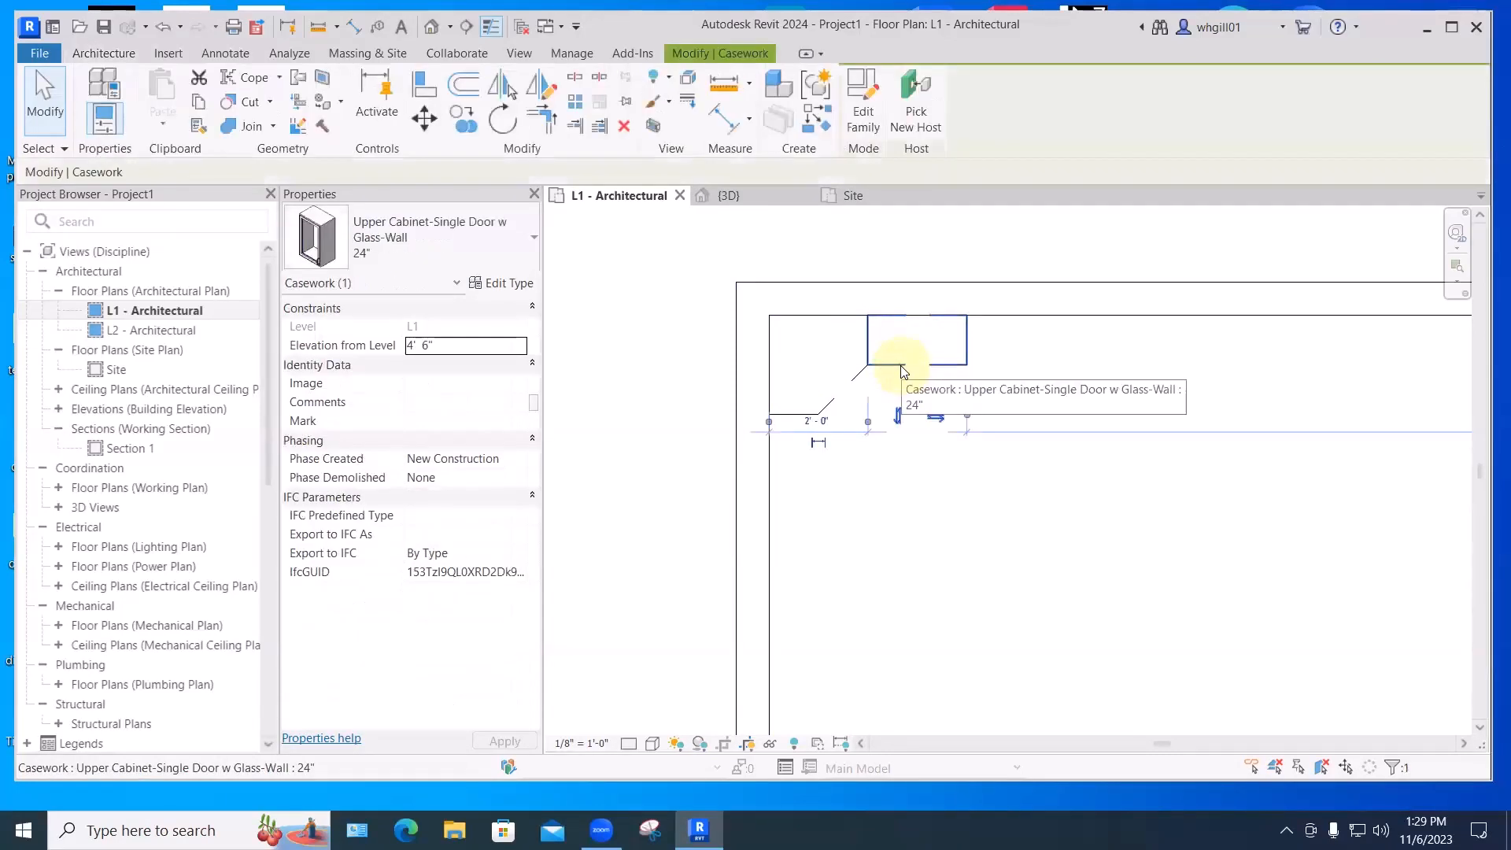
pyautogui.press('c')
pyautogui.press('s')
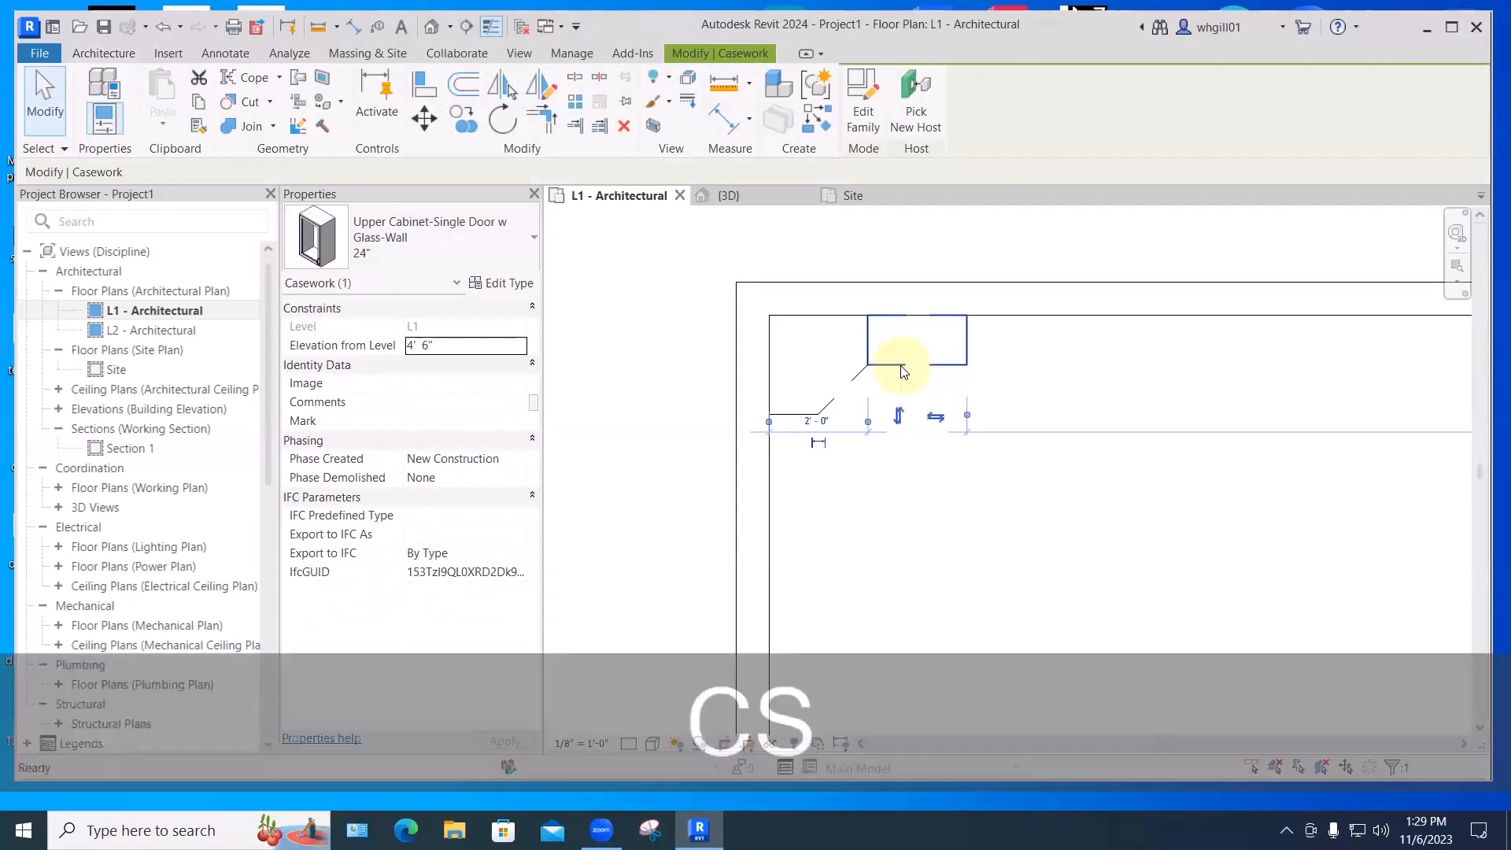
pyautogui.click(778, 469)
pyautogui.press('Escape')
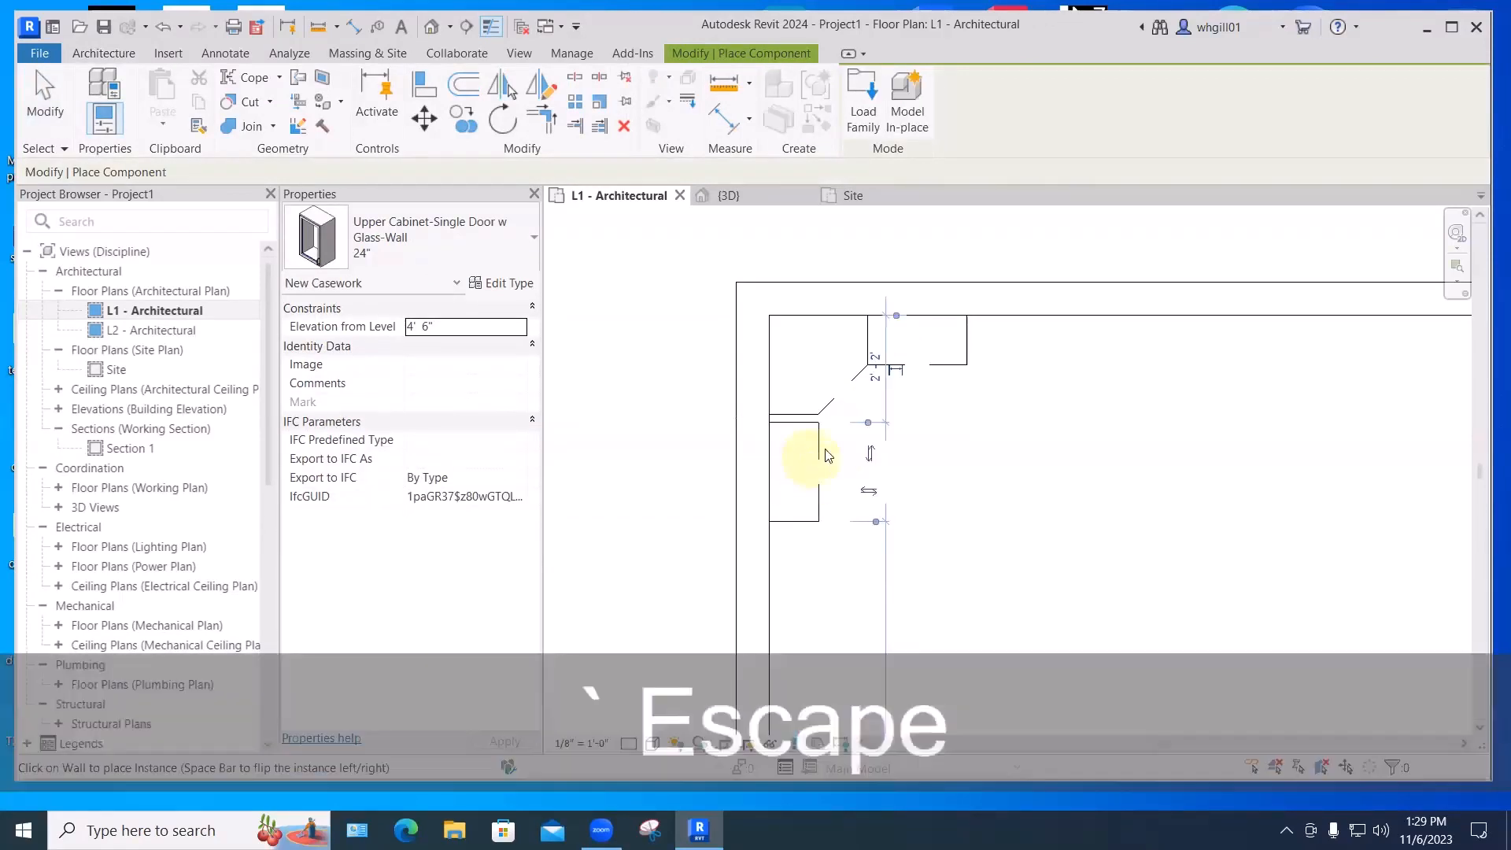
pyautogui.press('Escape')
pyautogui.click(819, 433)
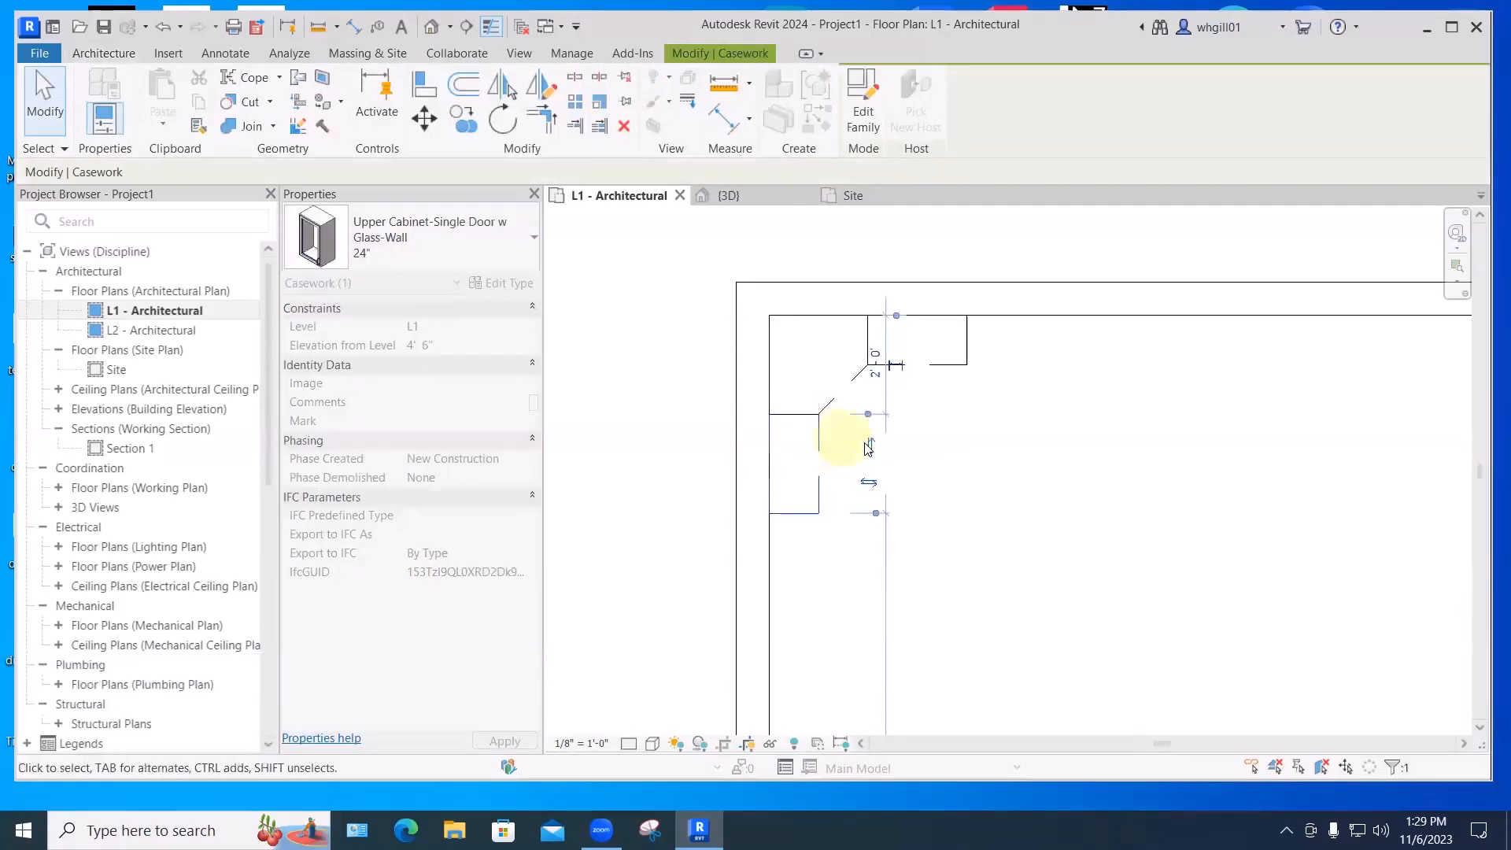
pyautogui.click(947, 455)
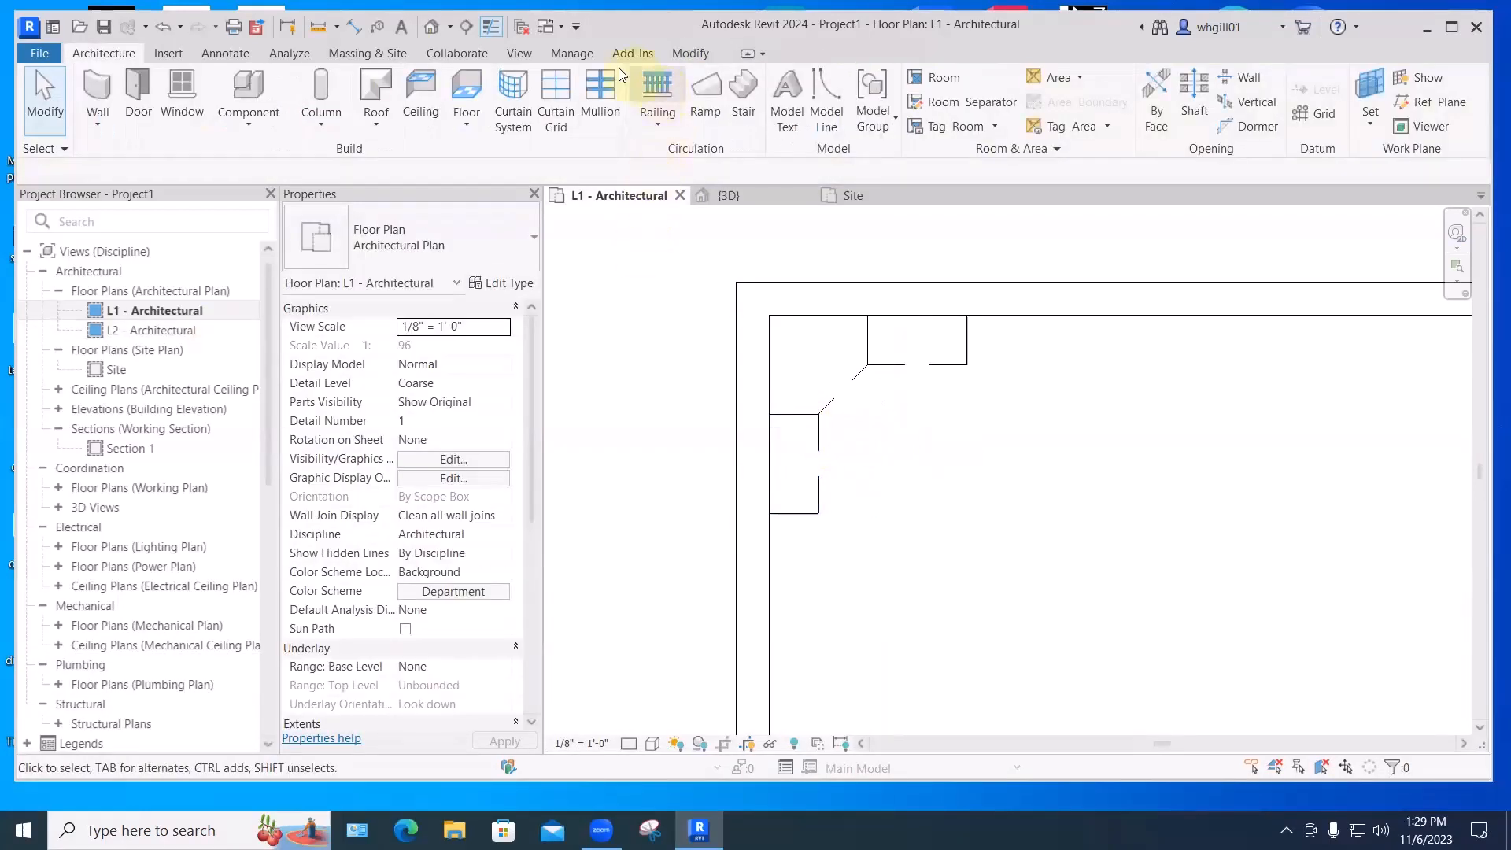
# - In the default 3D view, delete the sample roofs and all leftover walls
pyautogui.click(432, 27)
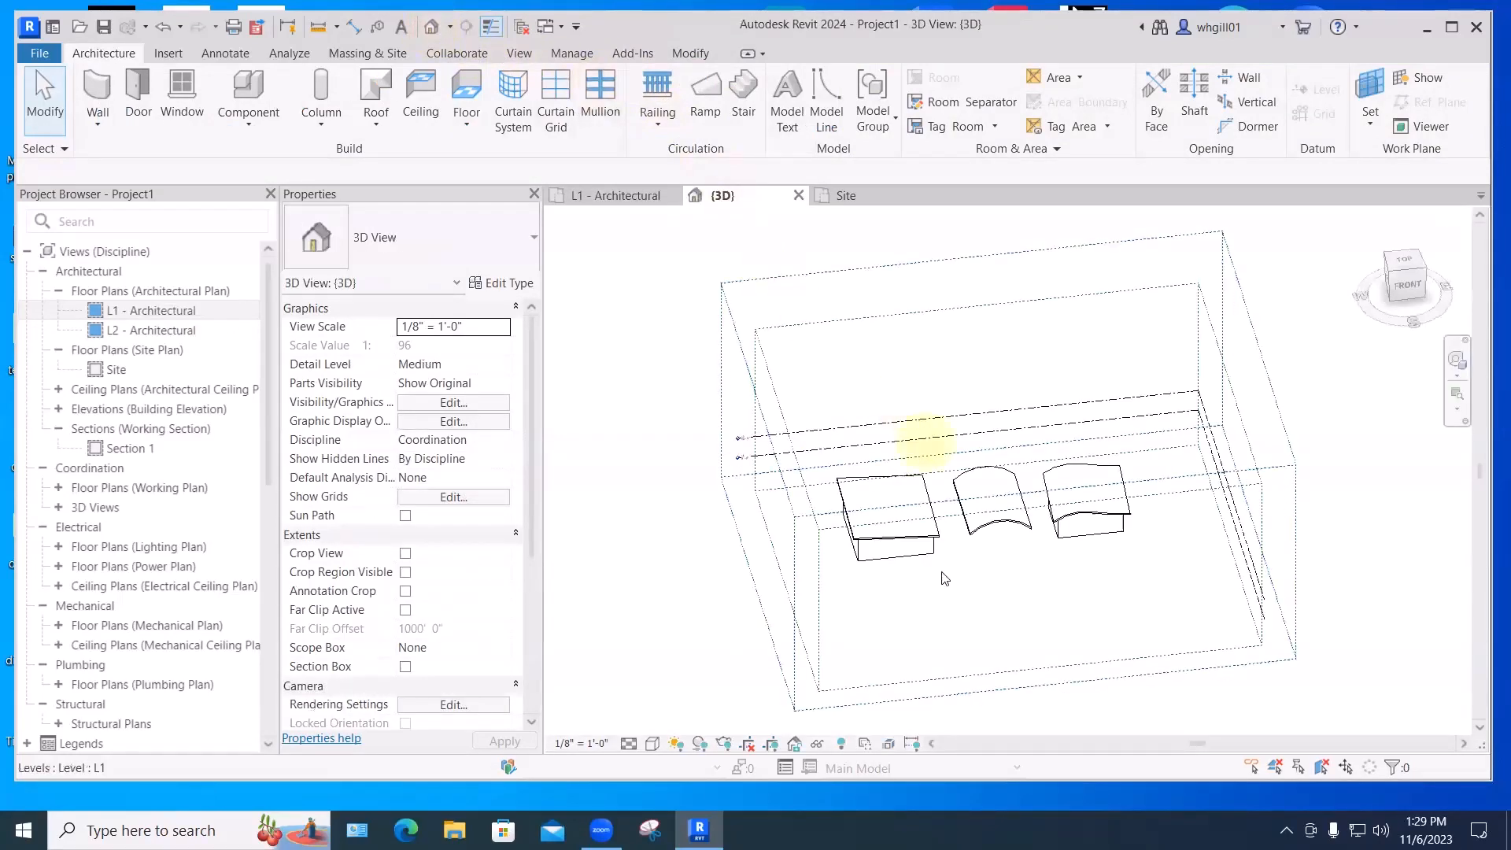
pyautogui.click(931, 543)
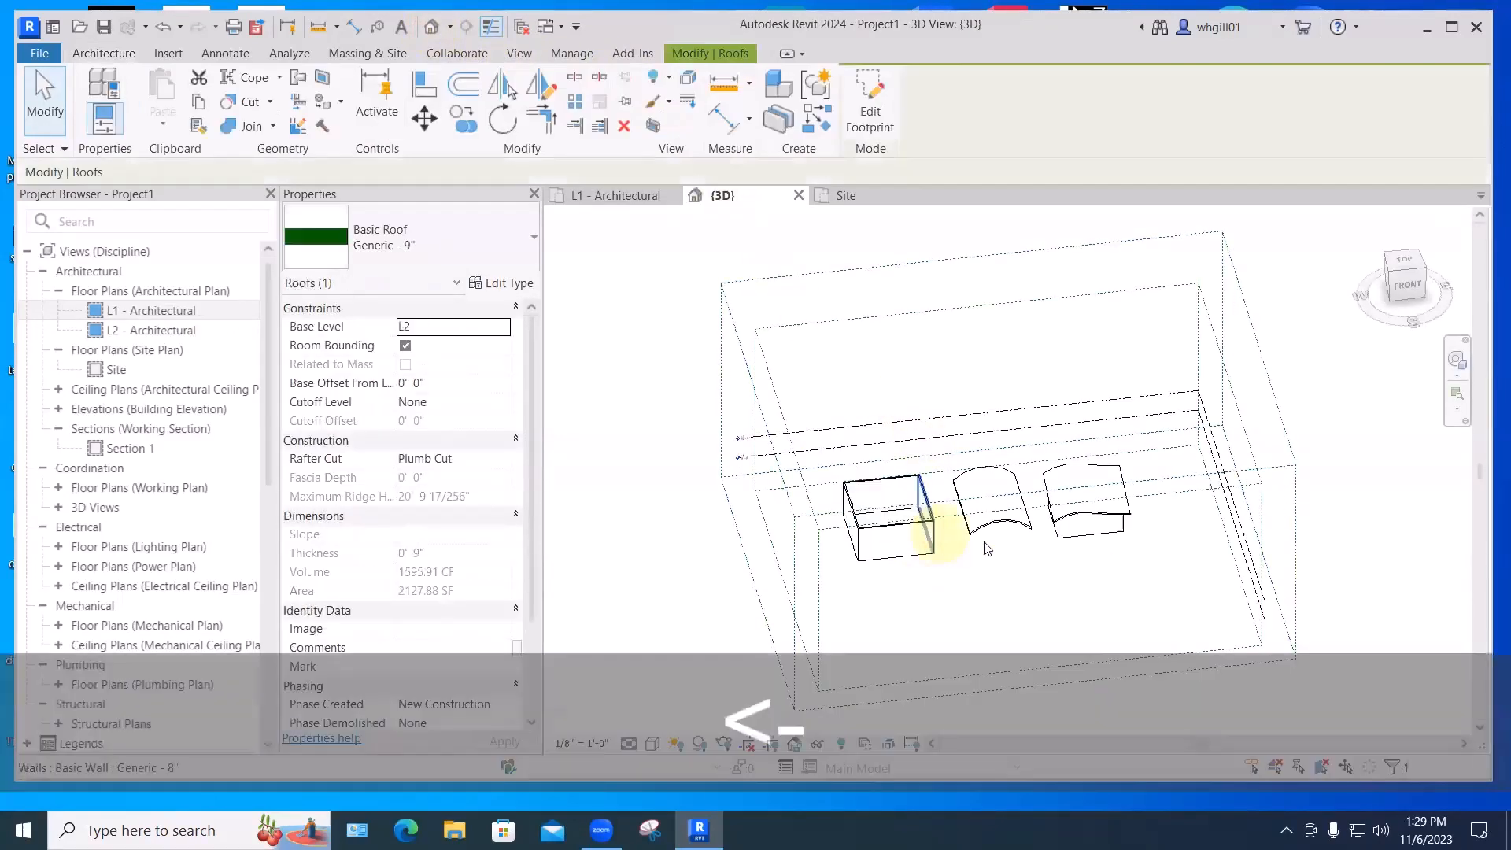
pyautogui.moveTo(1129, 569); pyautogui.dragTo(970, 535)
pyautogui.press('BackSpace')
pyautogui.click(1114, 501)
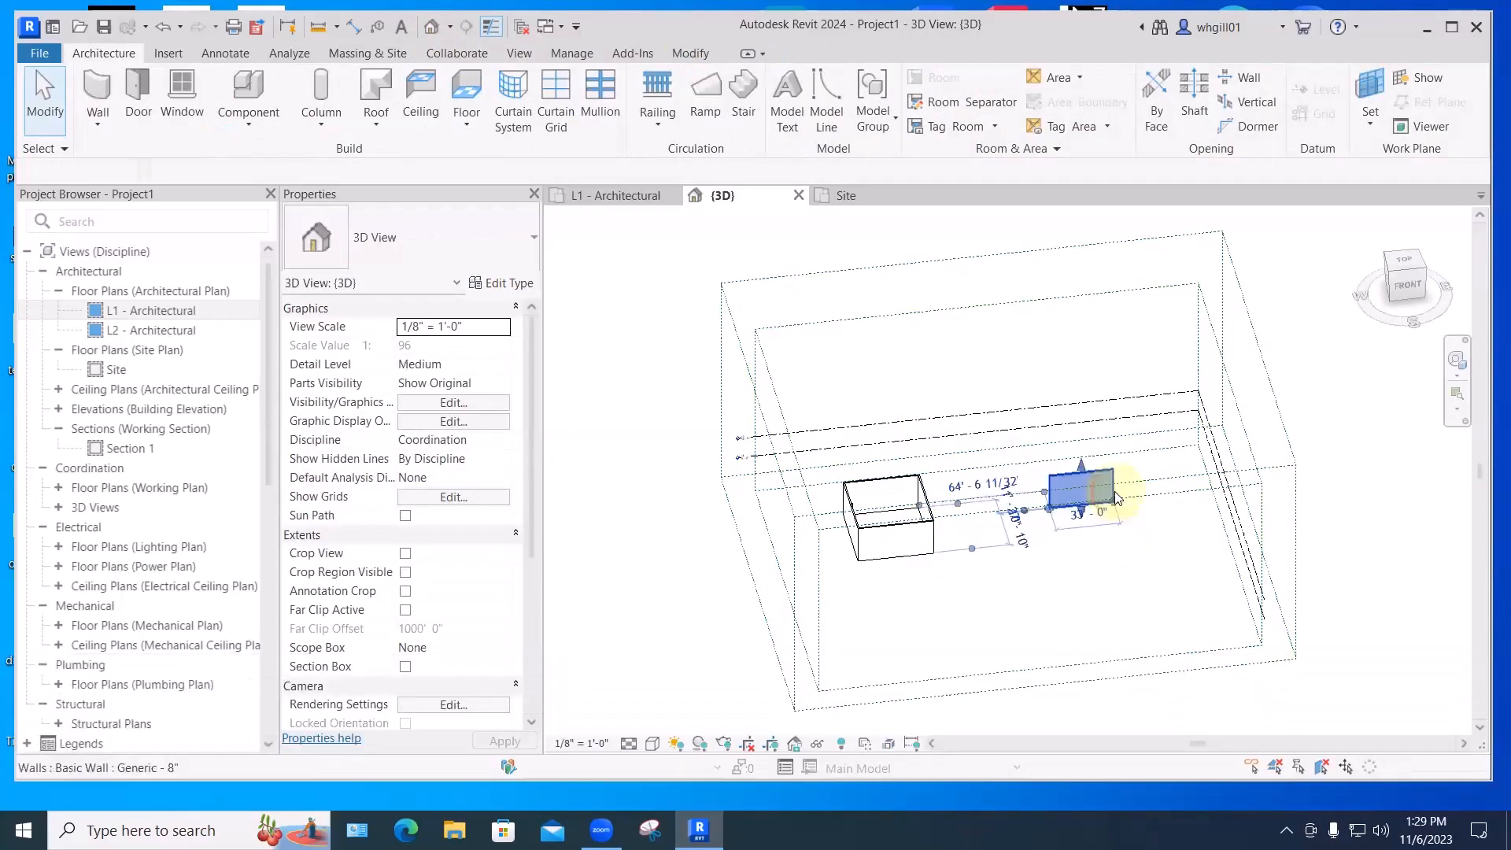
pyautogui.press('BackSpace')
# - Orbit, pan and zoom the 3D view to frame the three corner upper cabinets
pyautogui.keyDown('shift'); pyautogui.moveTo(906, 559); pyautogui.dragTo(880, 472, button='middle'); pyautogui.keyUp('shift')
pyautogui.scroll(3, 886, 472)
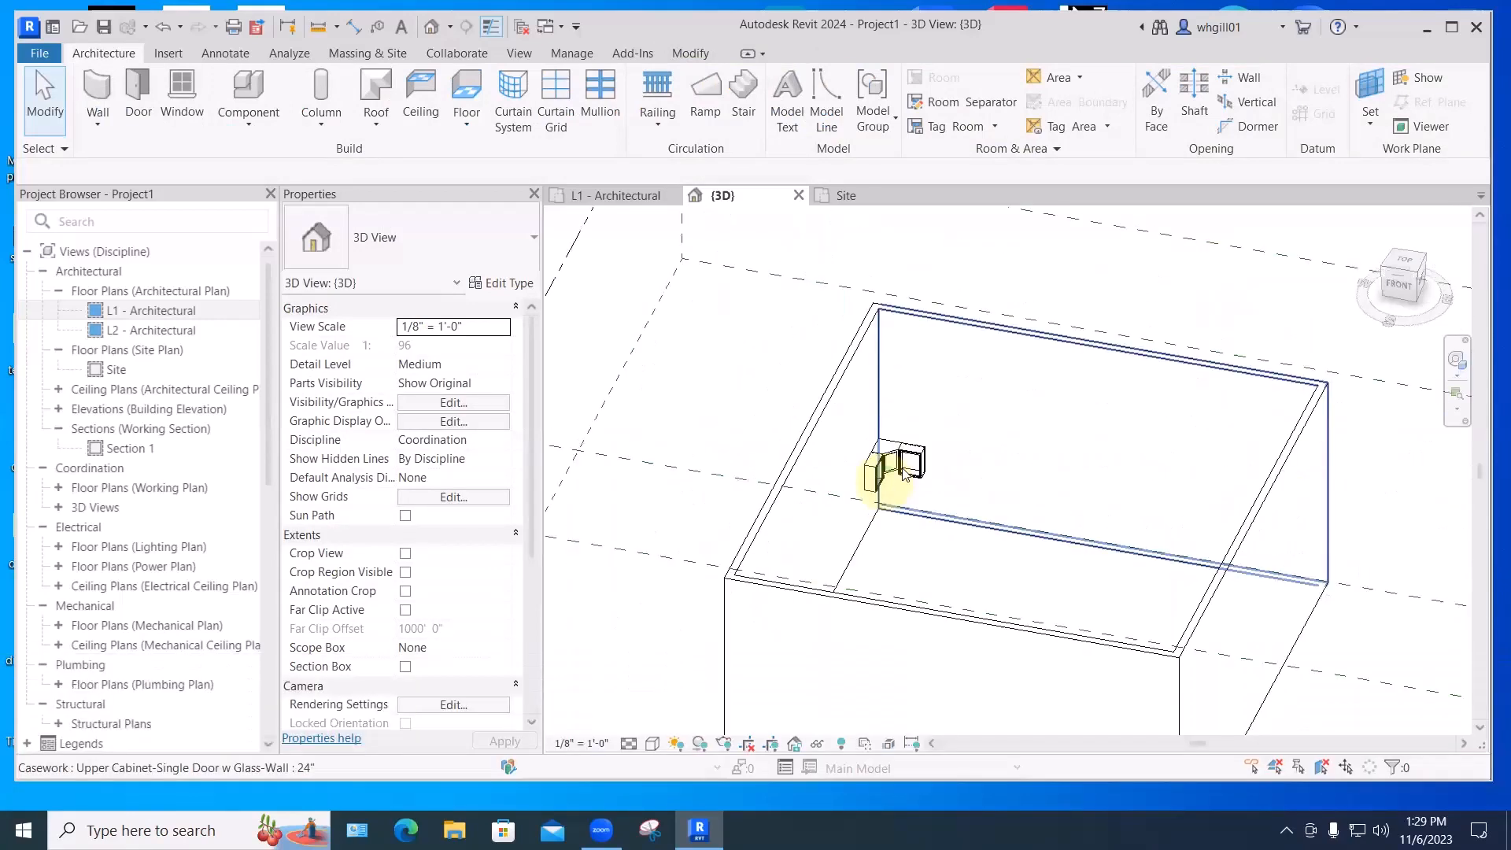
pyautogui.keyDown('shift'); pyautogui.moveTo(866, 571); pyautogui.dragTo(1064, 590, button='middle'); pyautogui.keyUp('shift')
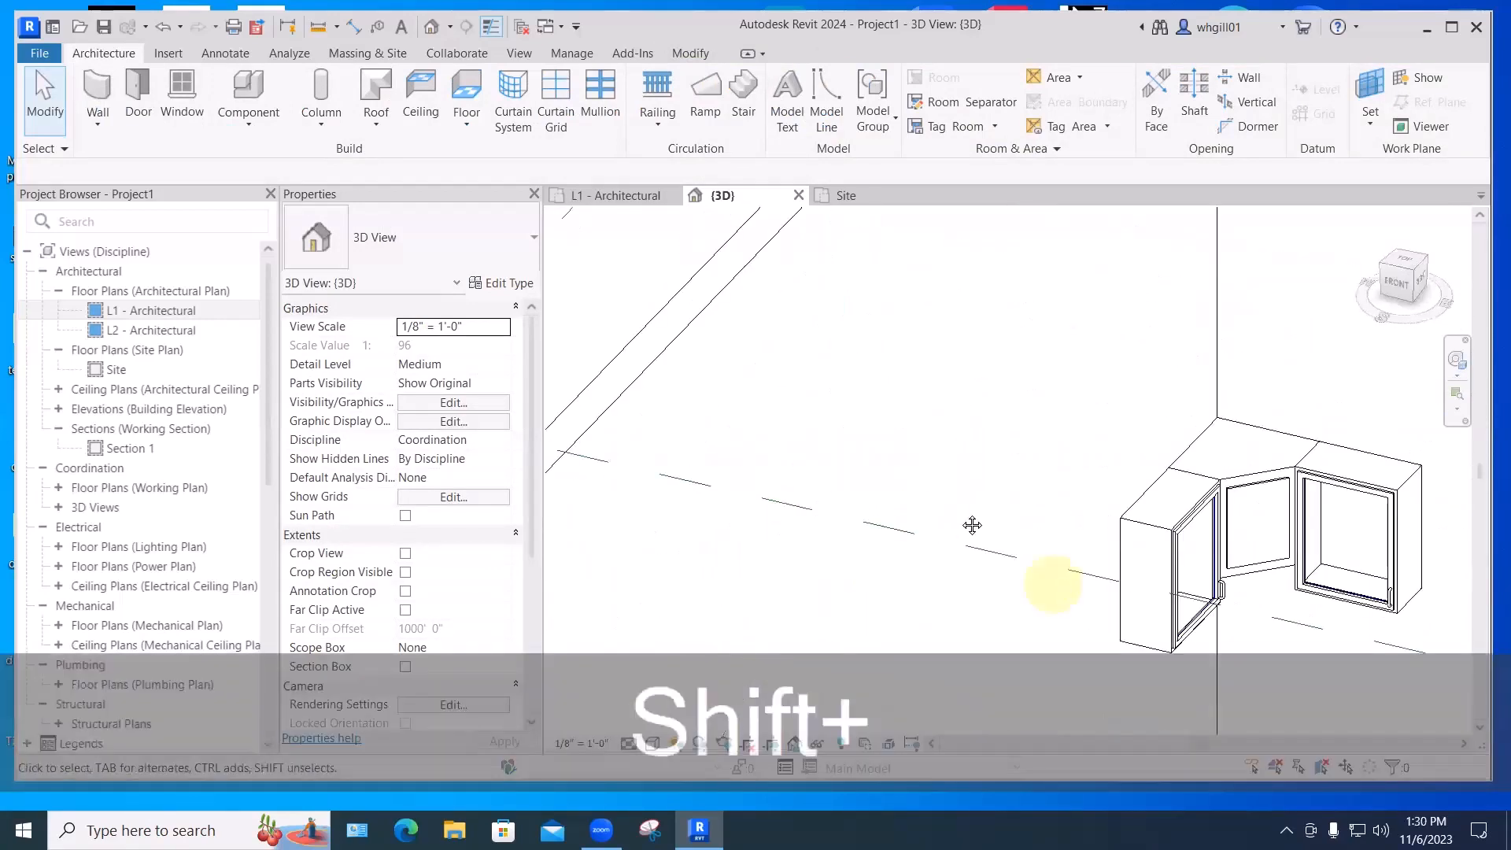
pyautogui.moveTo(971, 525); pyautogui.dragTo(770, 569, button='middle')
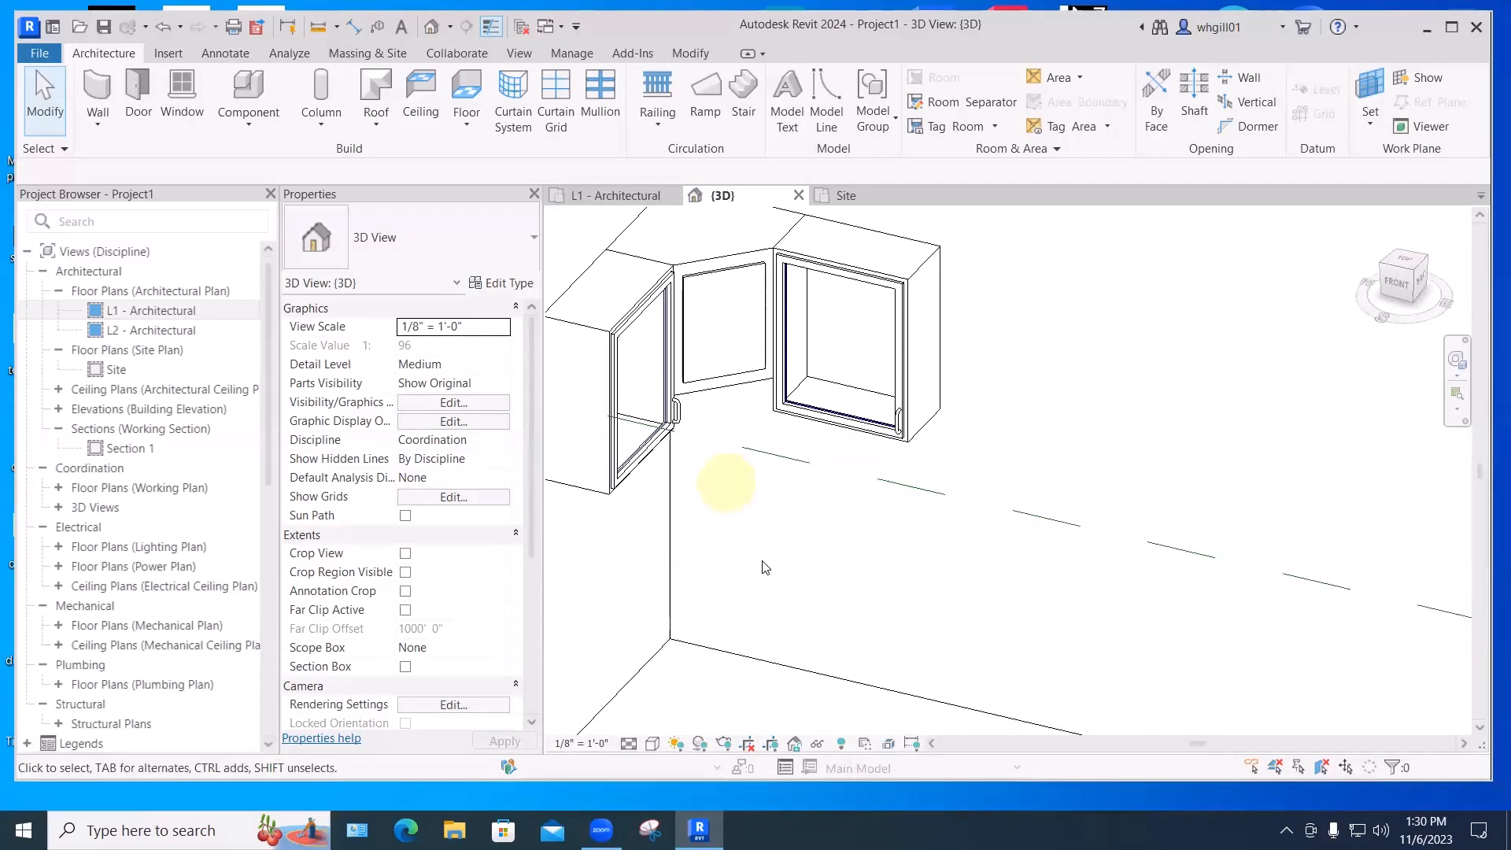
pyautogui.scroll(-5, 765, 565)
pyautogui.scroll(3, 919, 494)
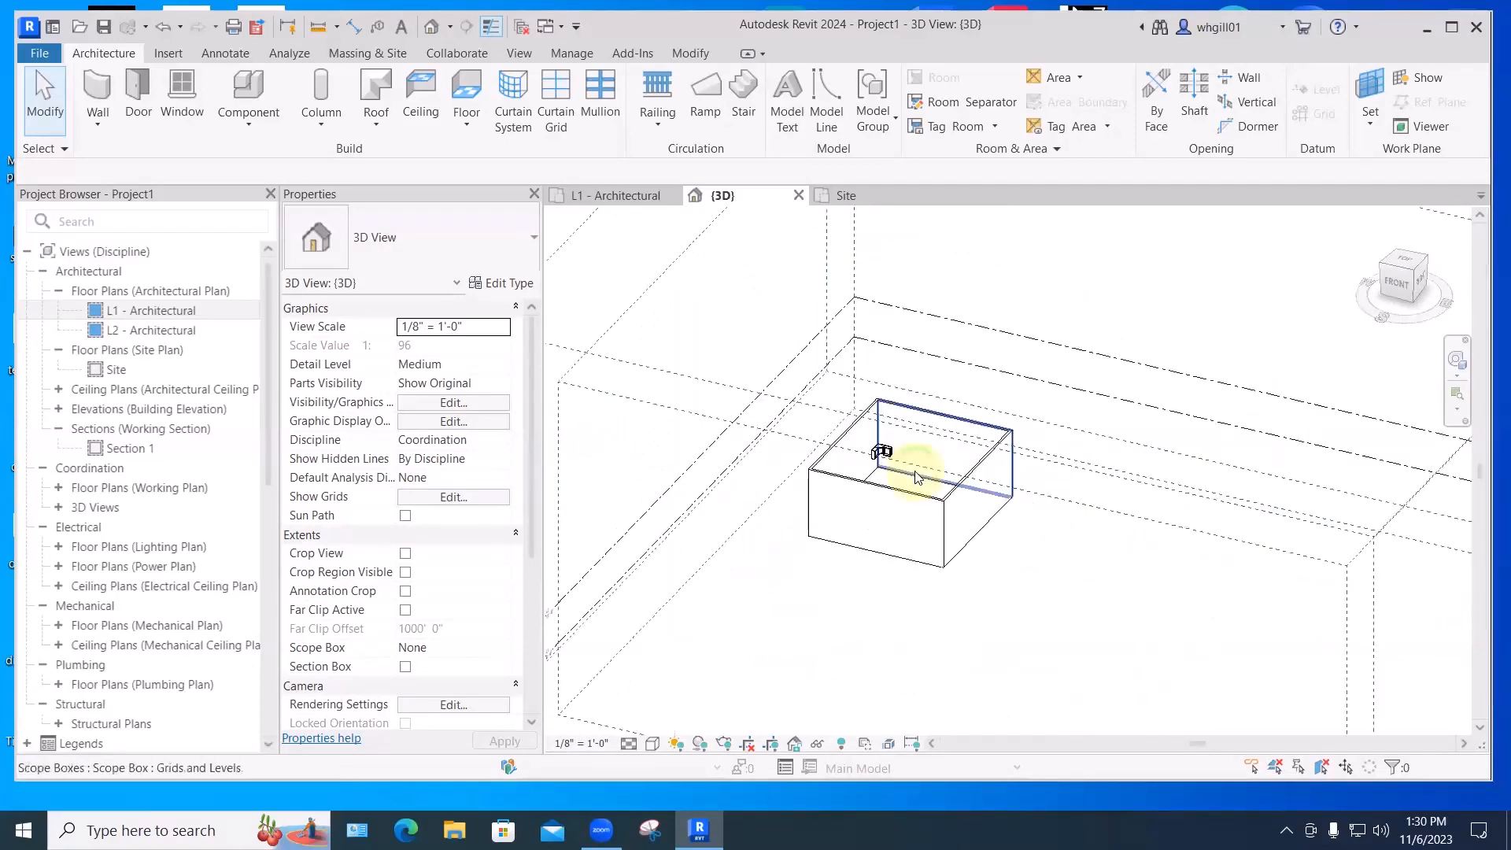
pyautogui.scroll(5, 912, 476)
pyautogui.scroll(6, 848, 431)
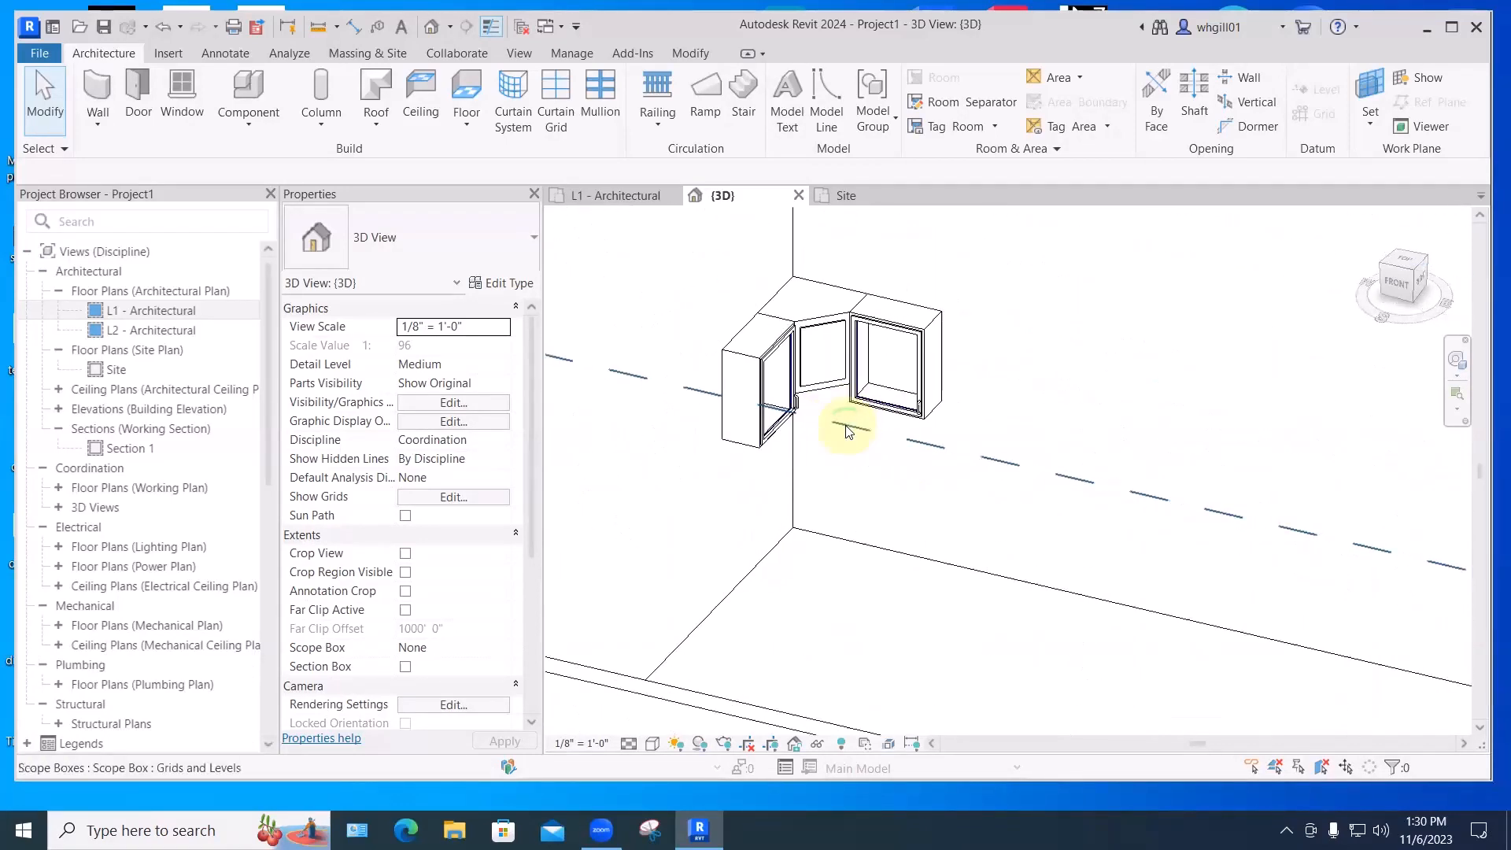
pyautogui.moveTo(817, 348); pyautogui.dragTo(814, 413, button='middle')
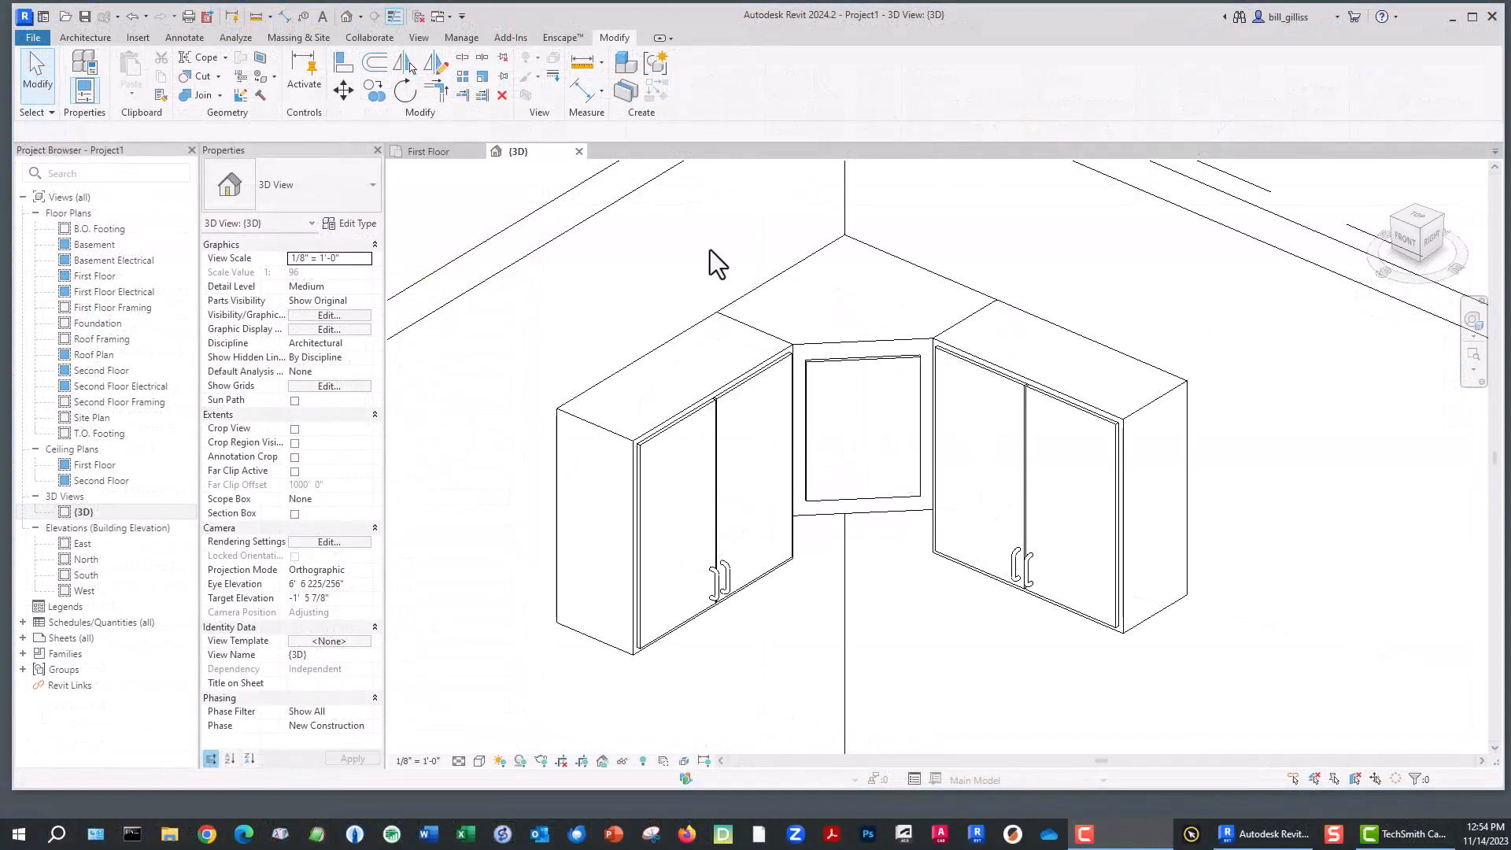
# - Create a Casework-category Model In-Place family named 'cornice - re-do'
pyautogui.click(86, 41)
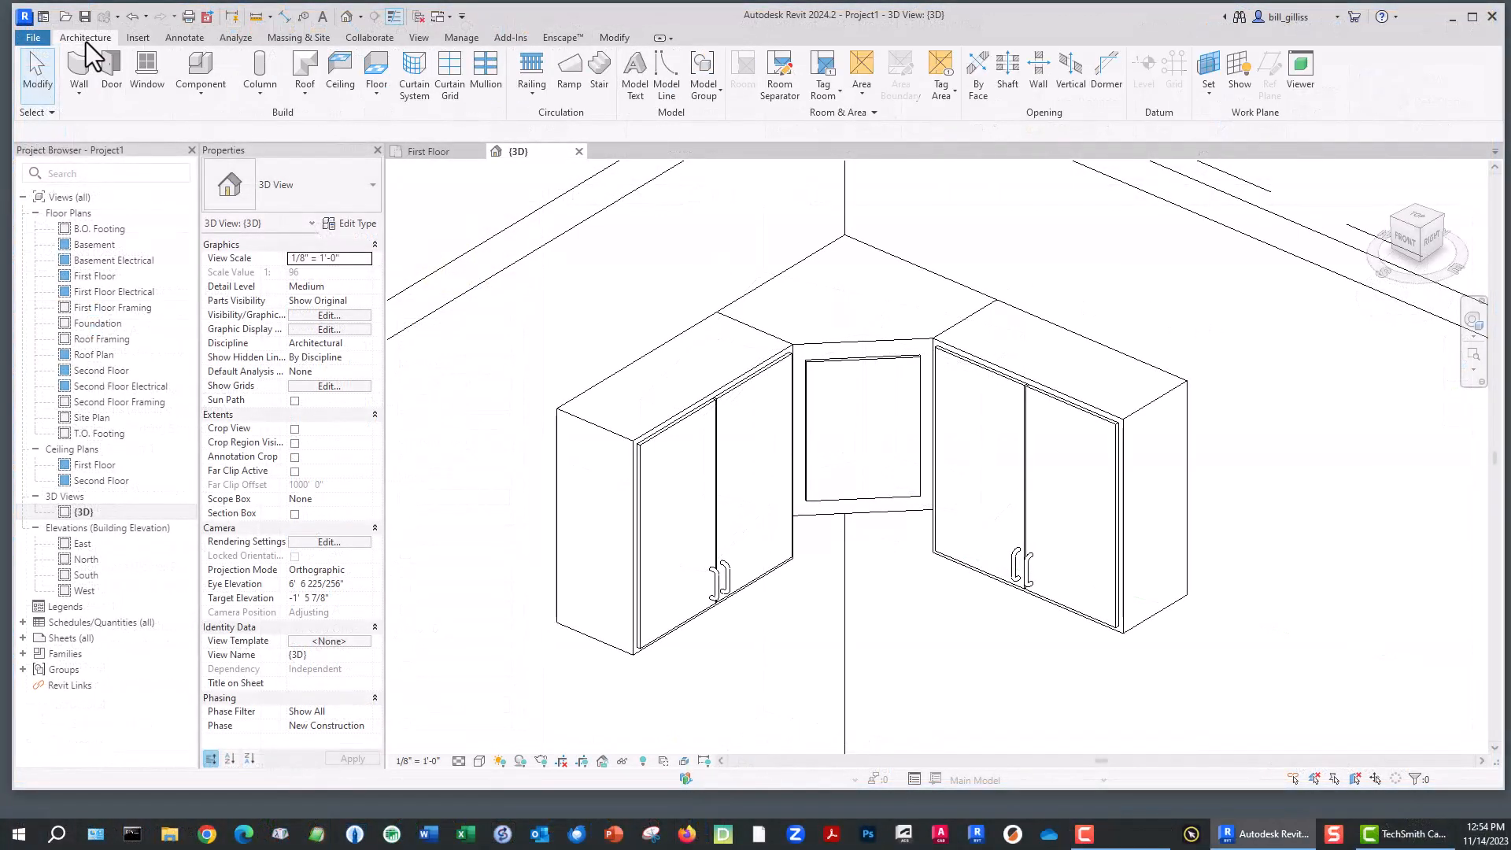
pyautogui.click(201, 96)
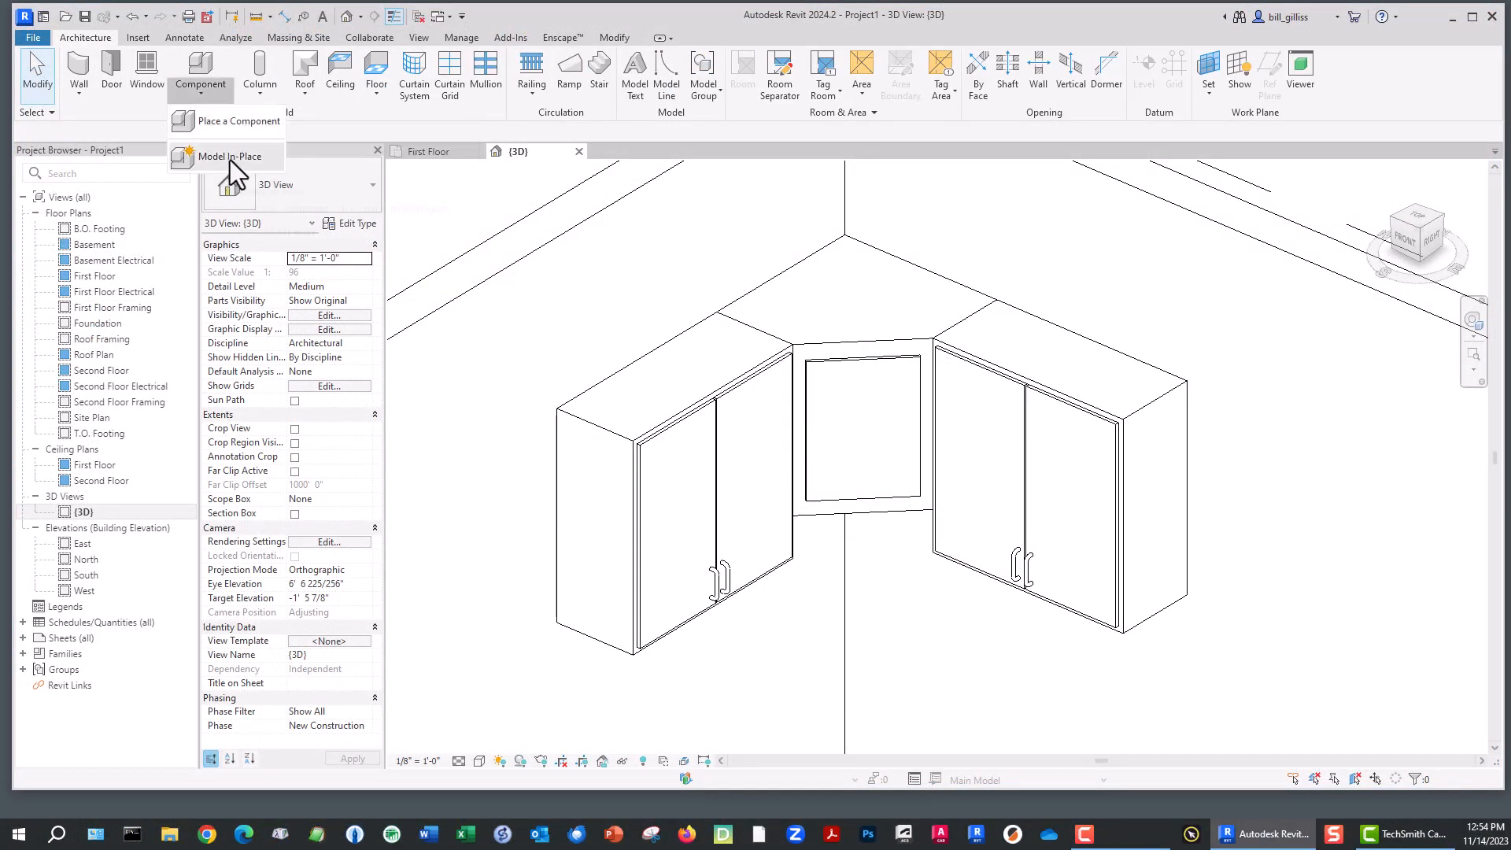
pyautogui.click(230, 158)
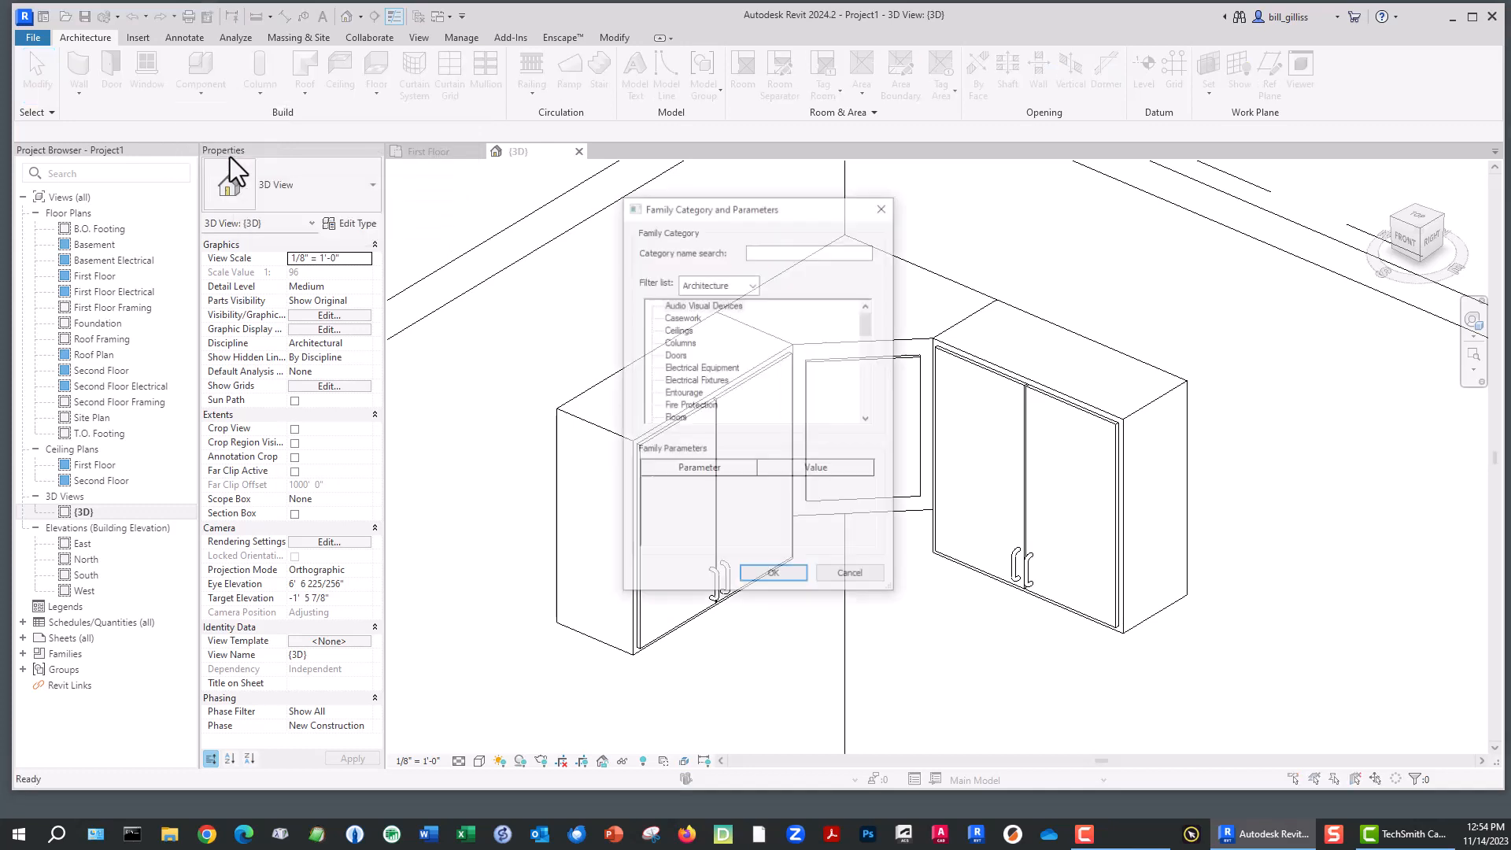
pyautogui.click(682, 318)
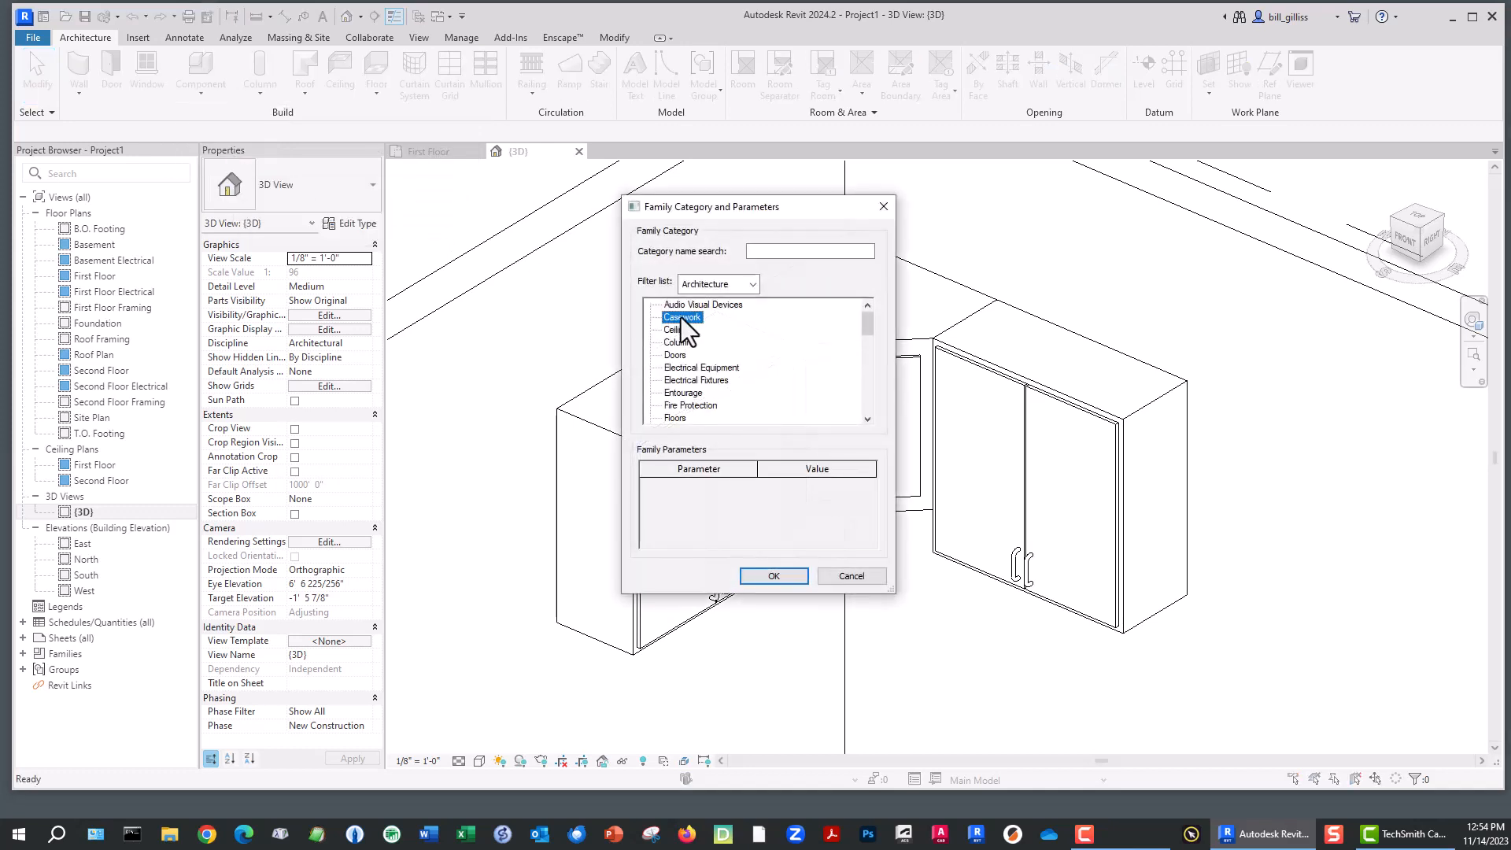
pyautogui.click(774, 576)
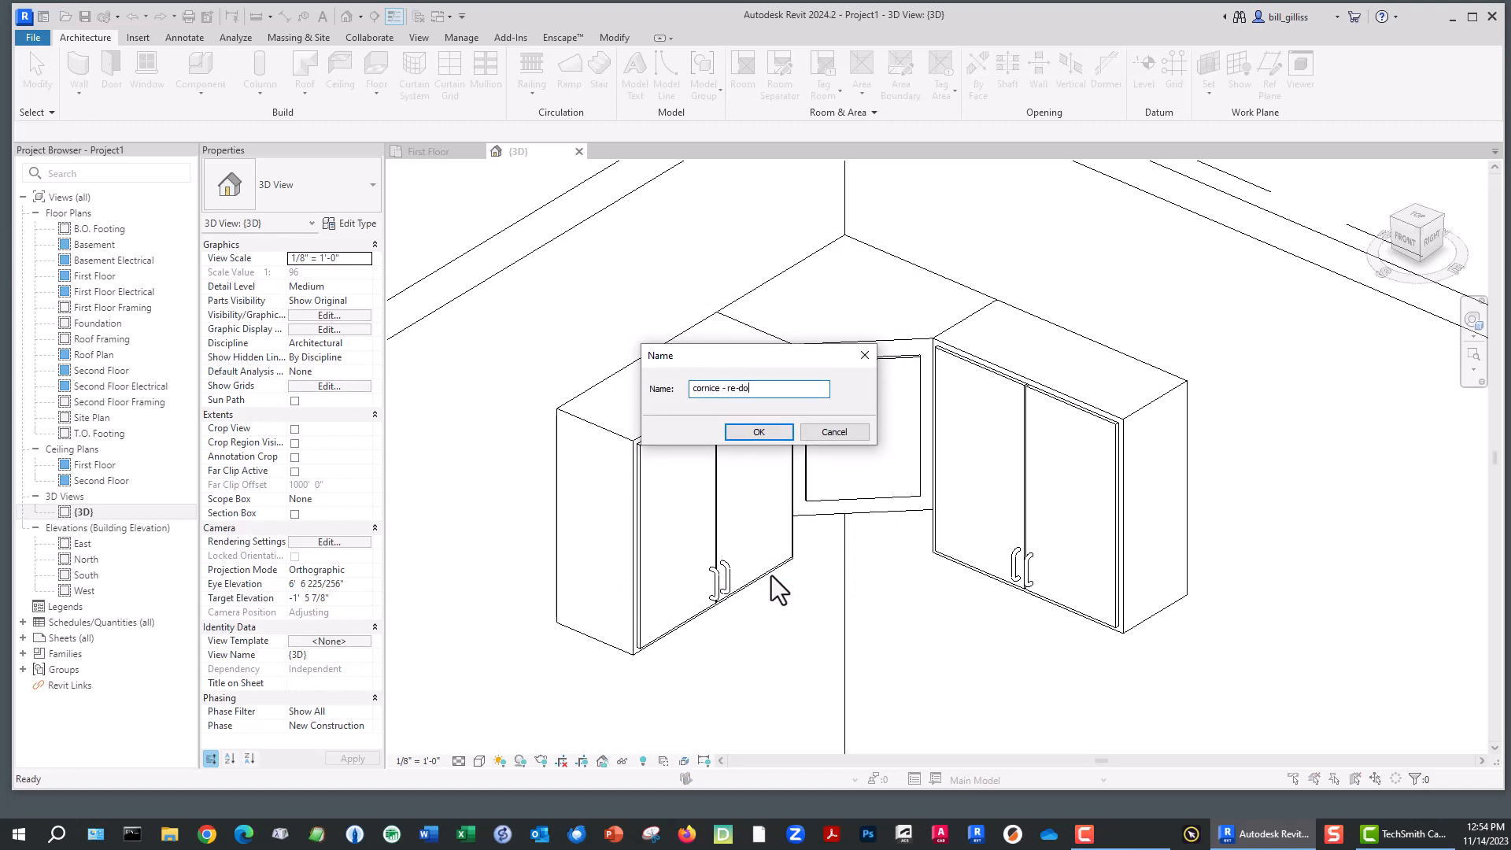
pyautogui.press('Return')
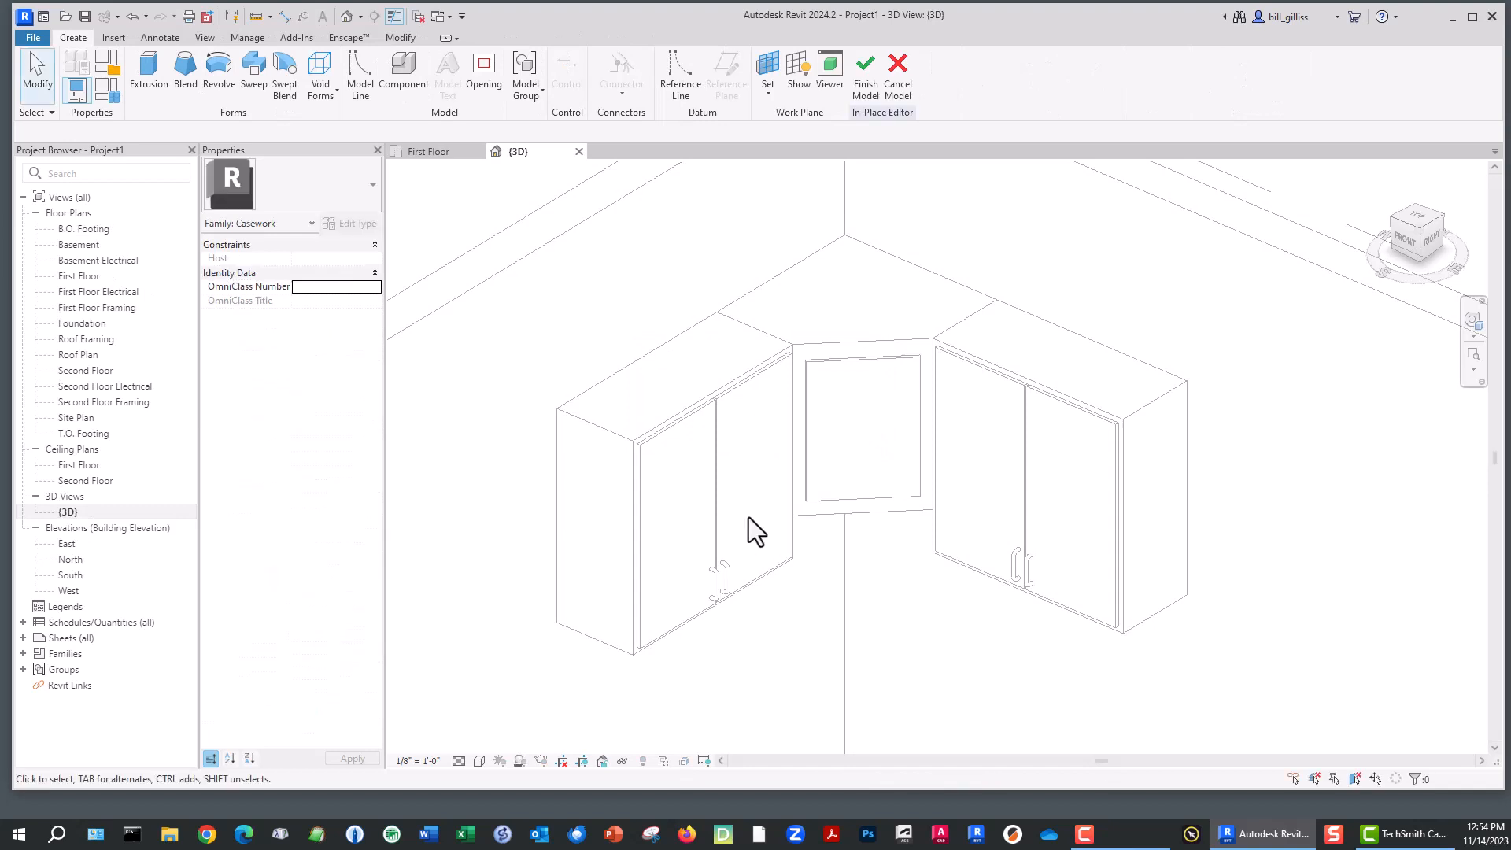
# - Start a sweep and pick the top front edges of the left, middle and right cabinets as its path
pyautogui.click(255, 85)
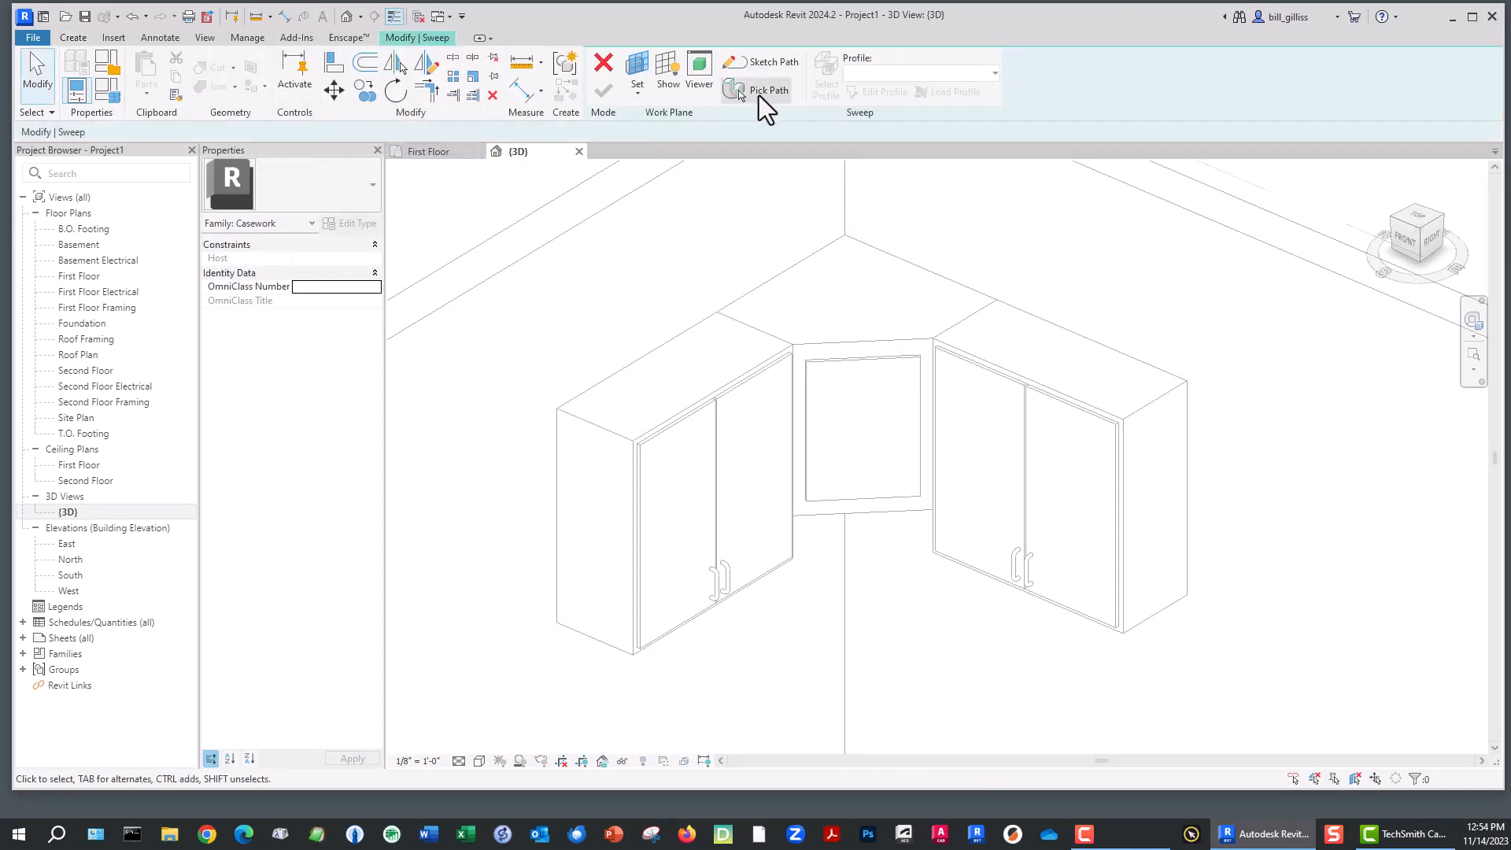
pyautogui.click(754, 90)
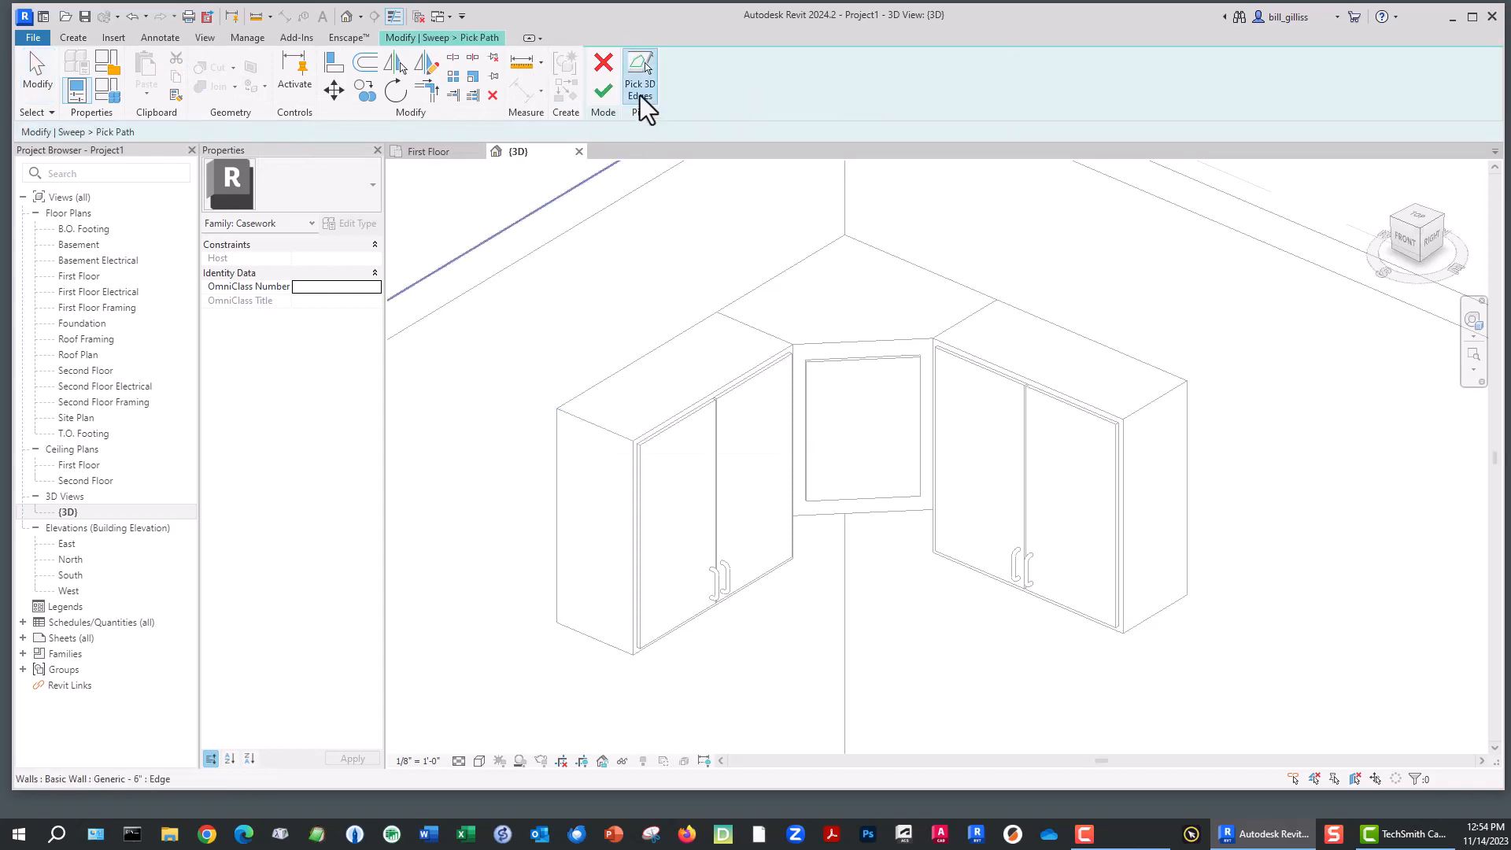
pyautogui.click(593, 426)
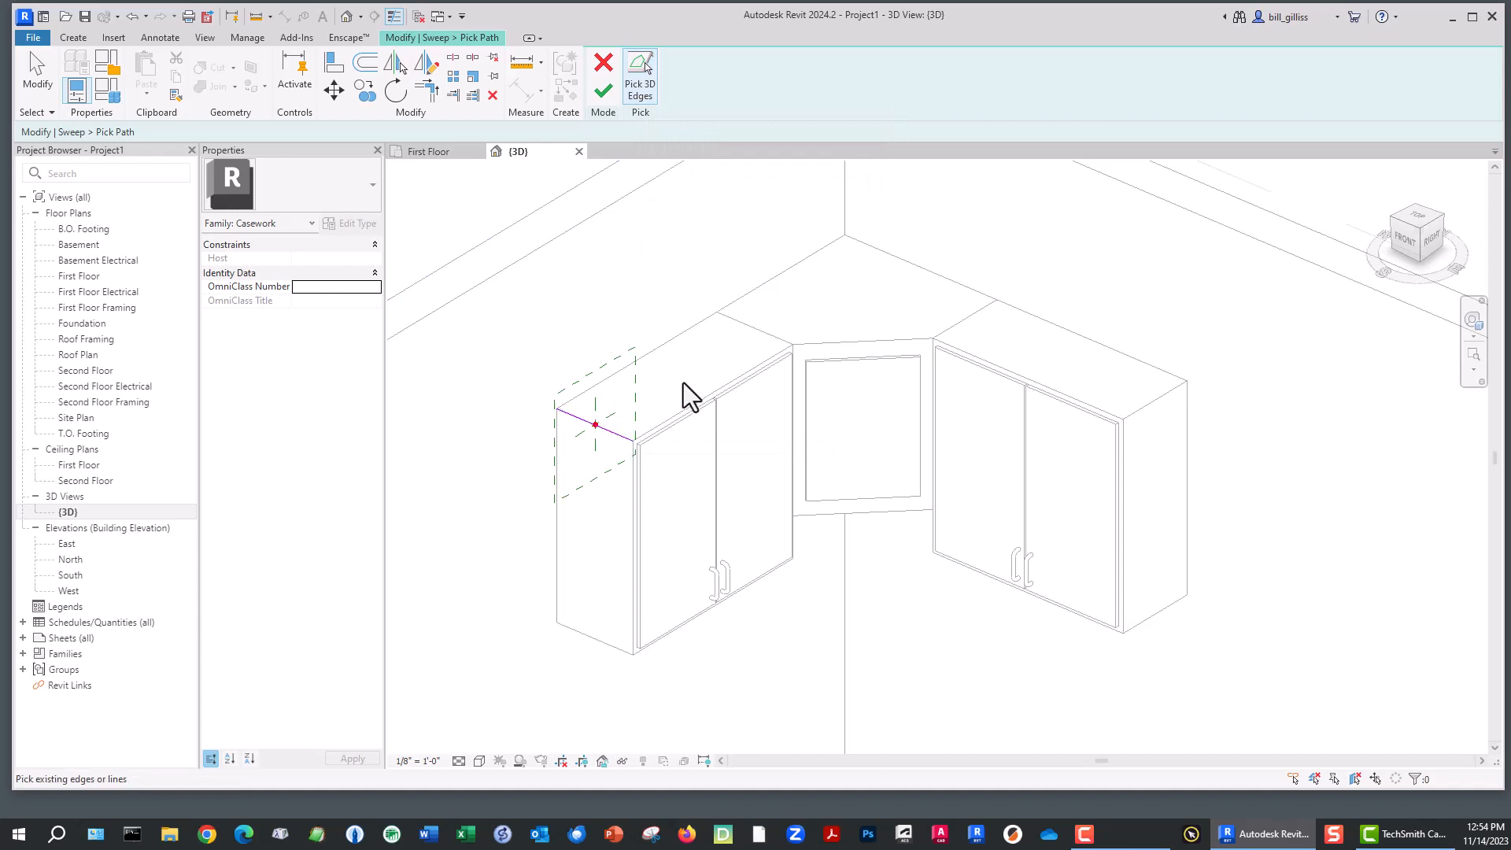
pyautogui.click(692, 404)
pyautogui.click(844, 343)
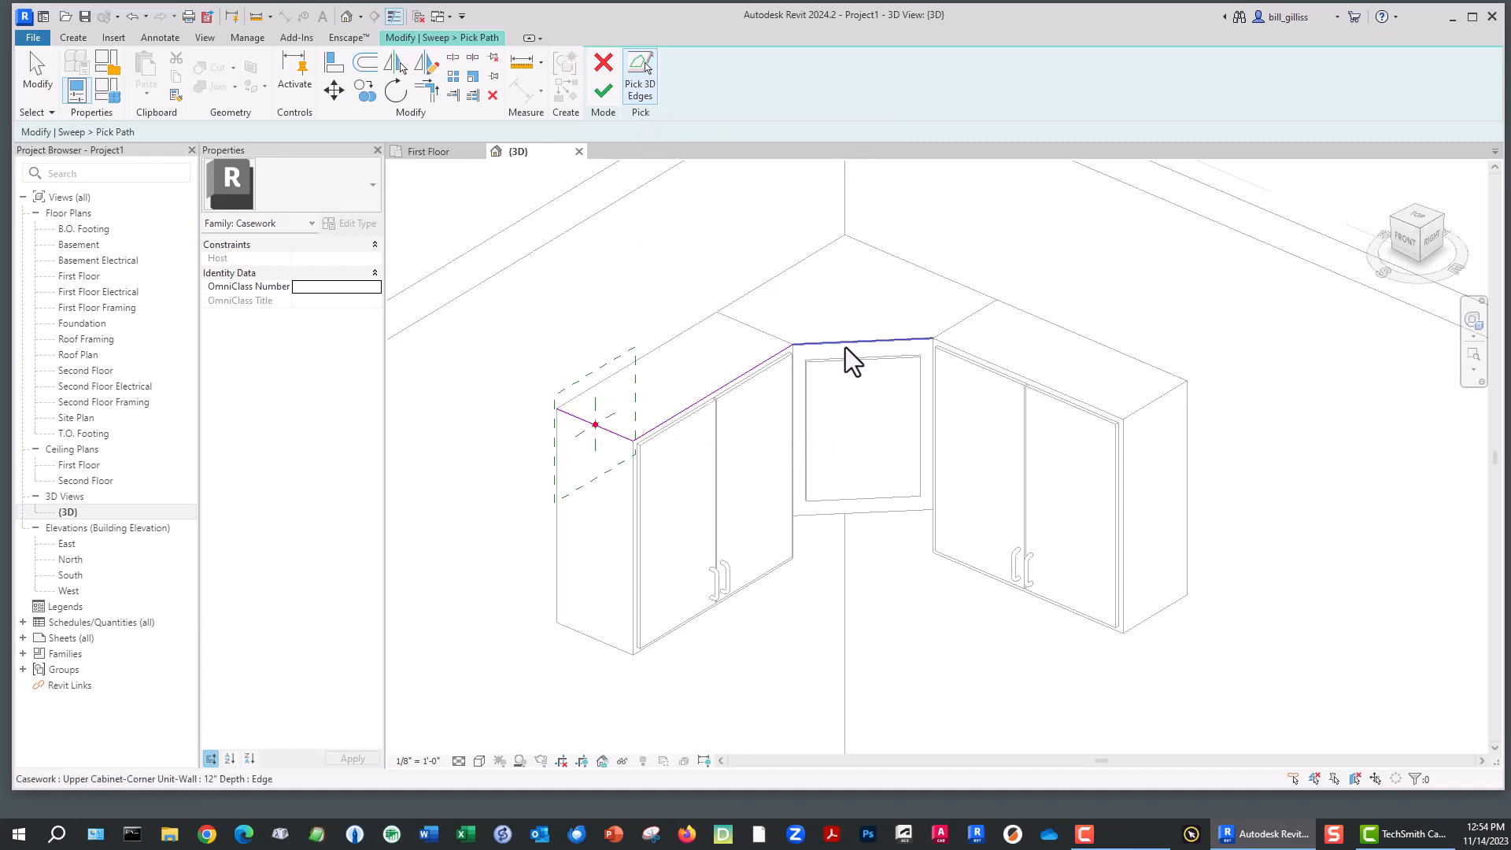
pyautogui.click(1012, 368)
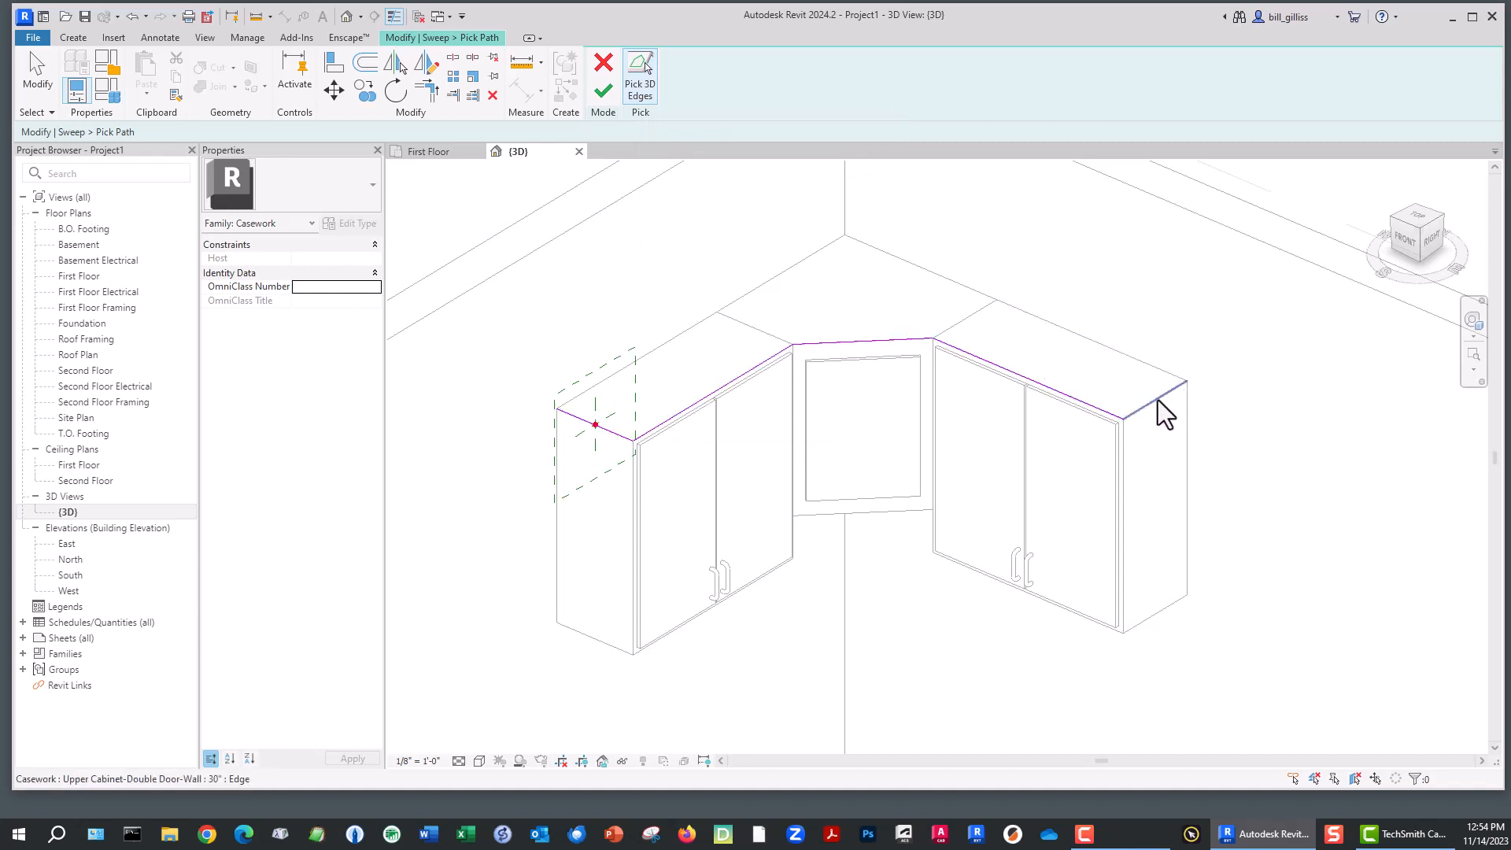
pyautogui.click(604, 92)
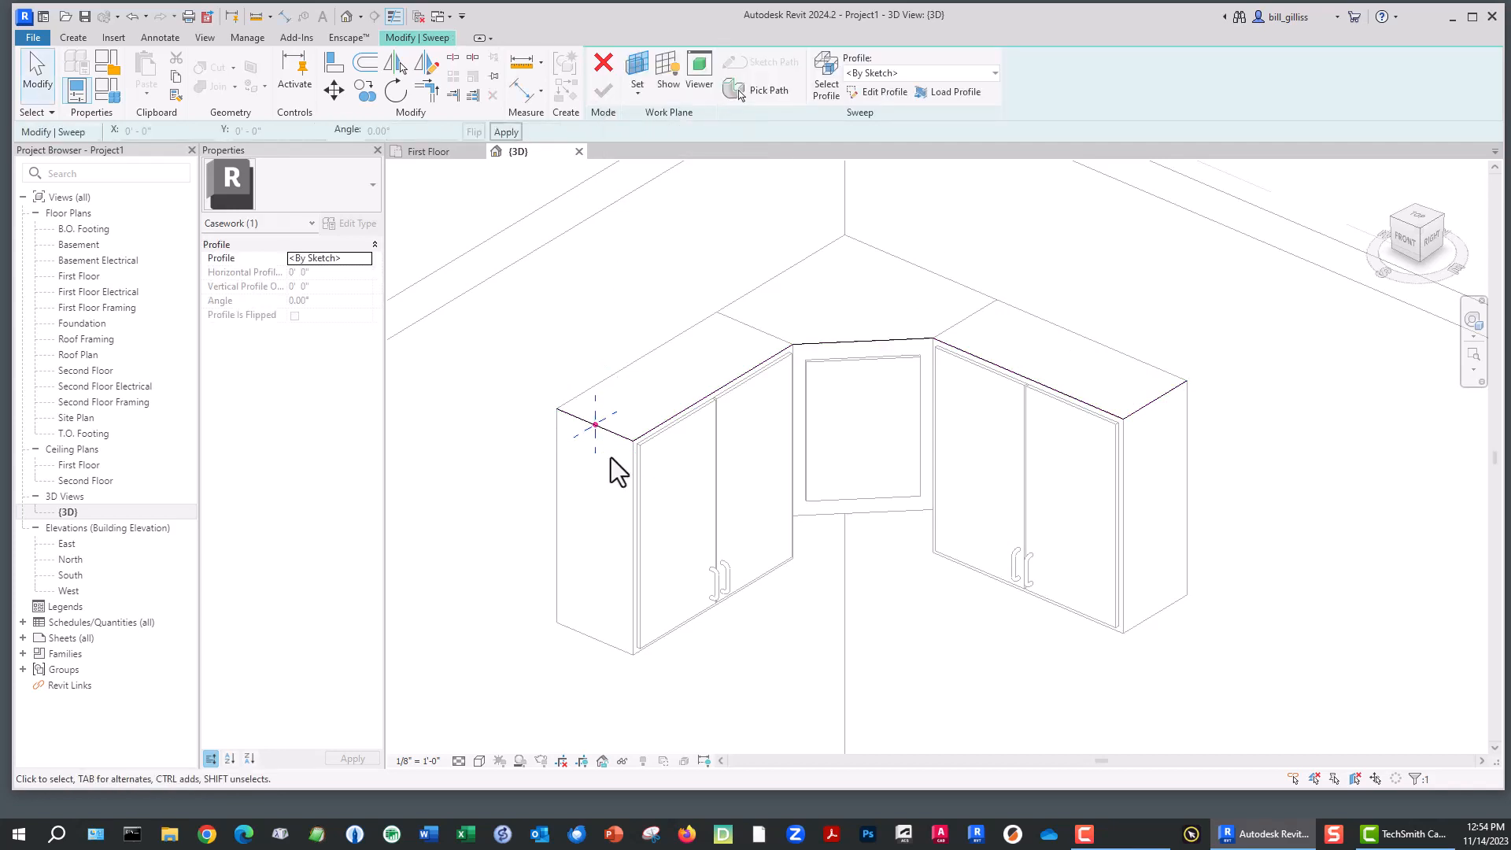
# - Begin the cornice profile at the cabinet's top corner with straight edges and a curved arc
pyautogui.scroll(6, 596, 429)
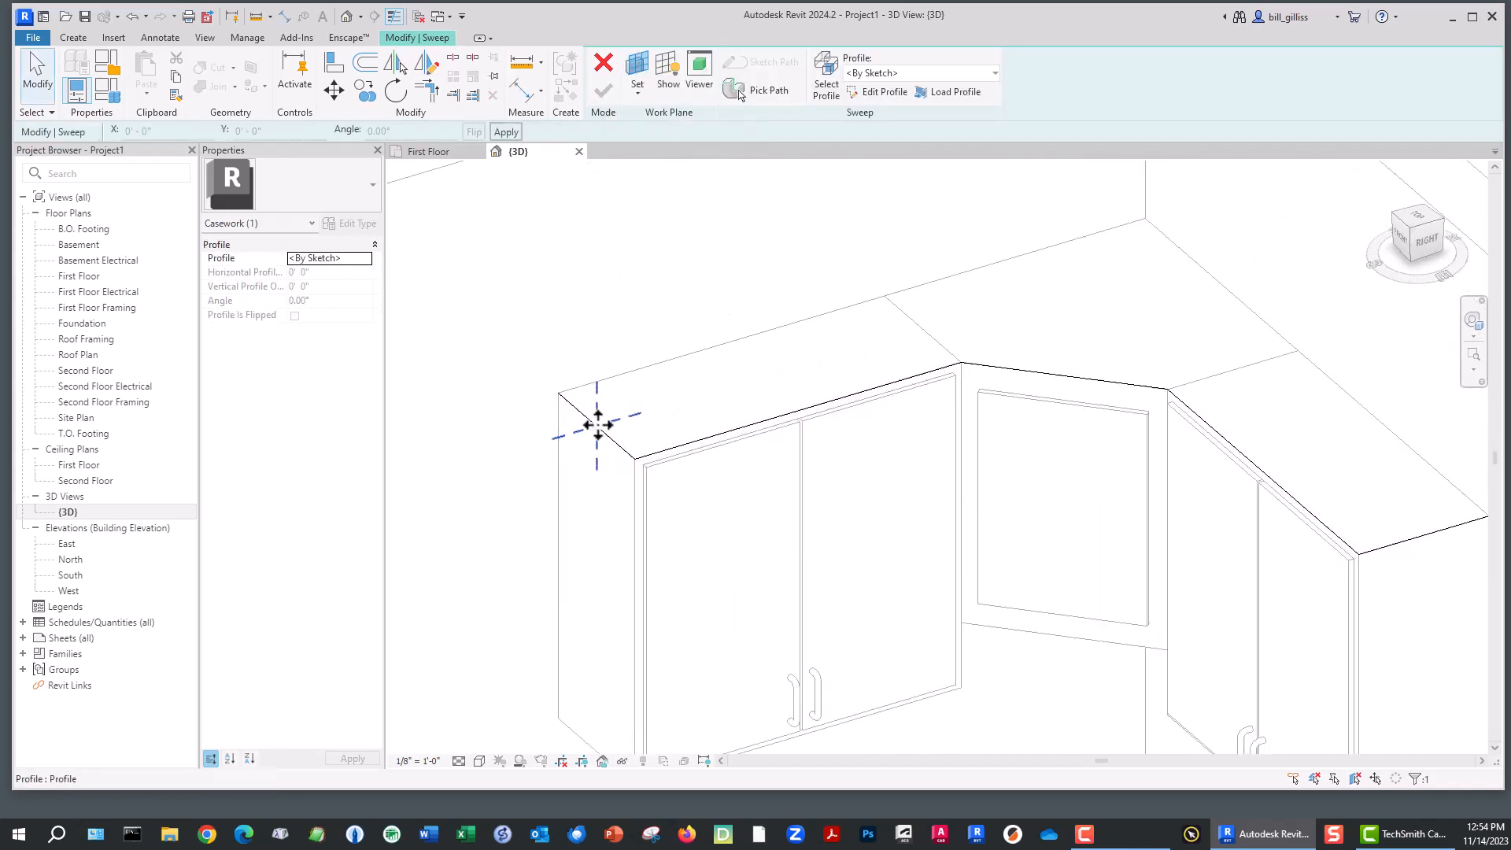
pyautogui.click(878, 92)
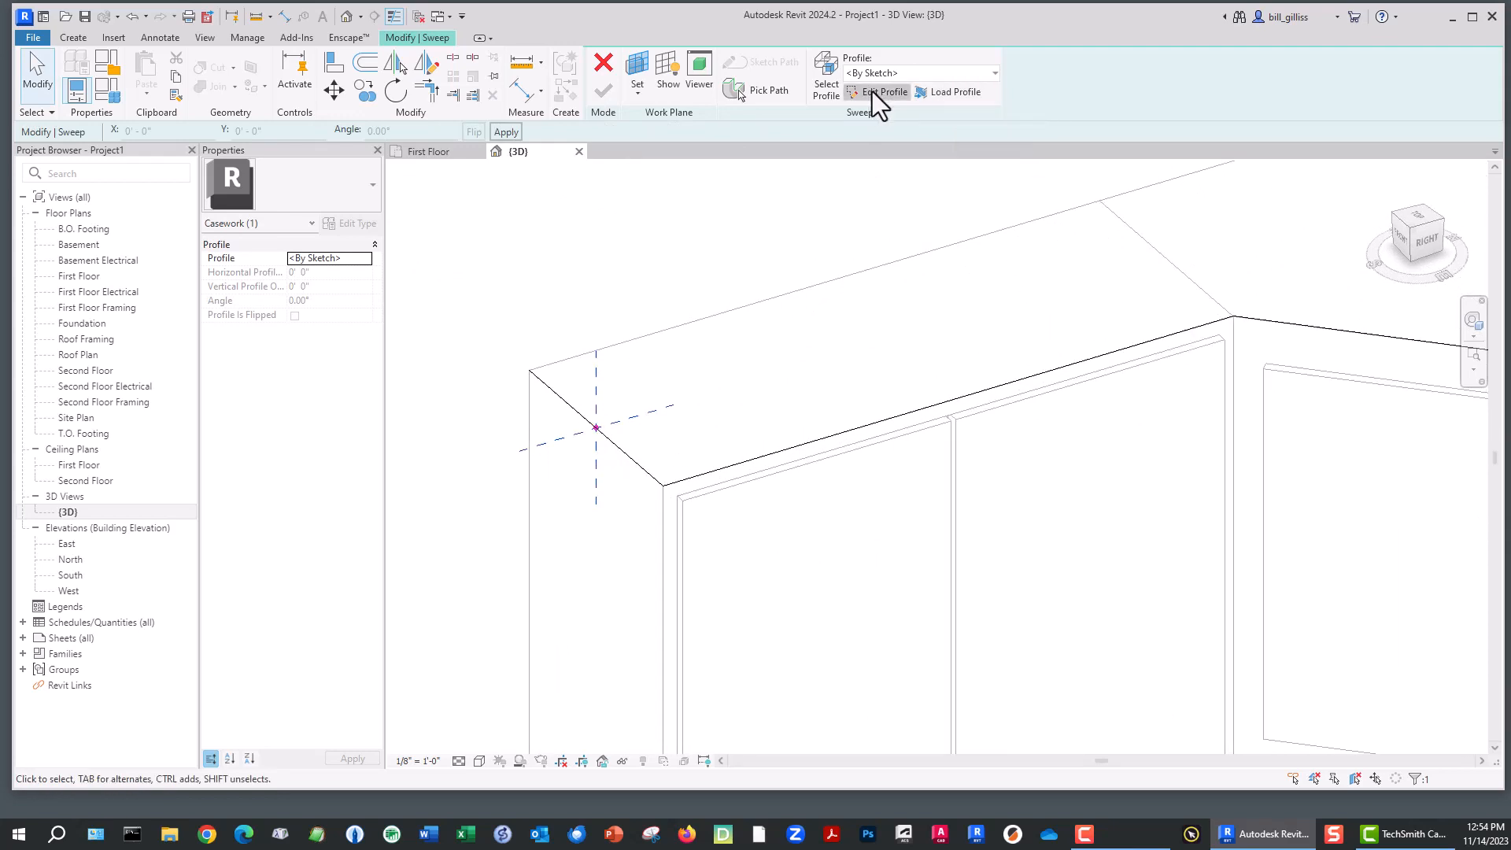
pyautogui.click(596, 429)
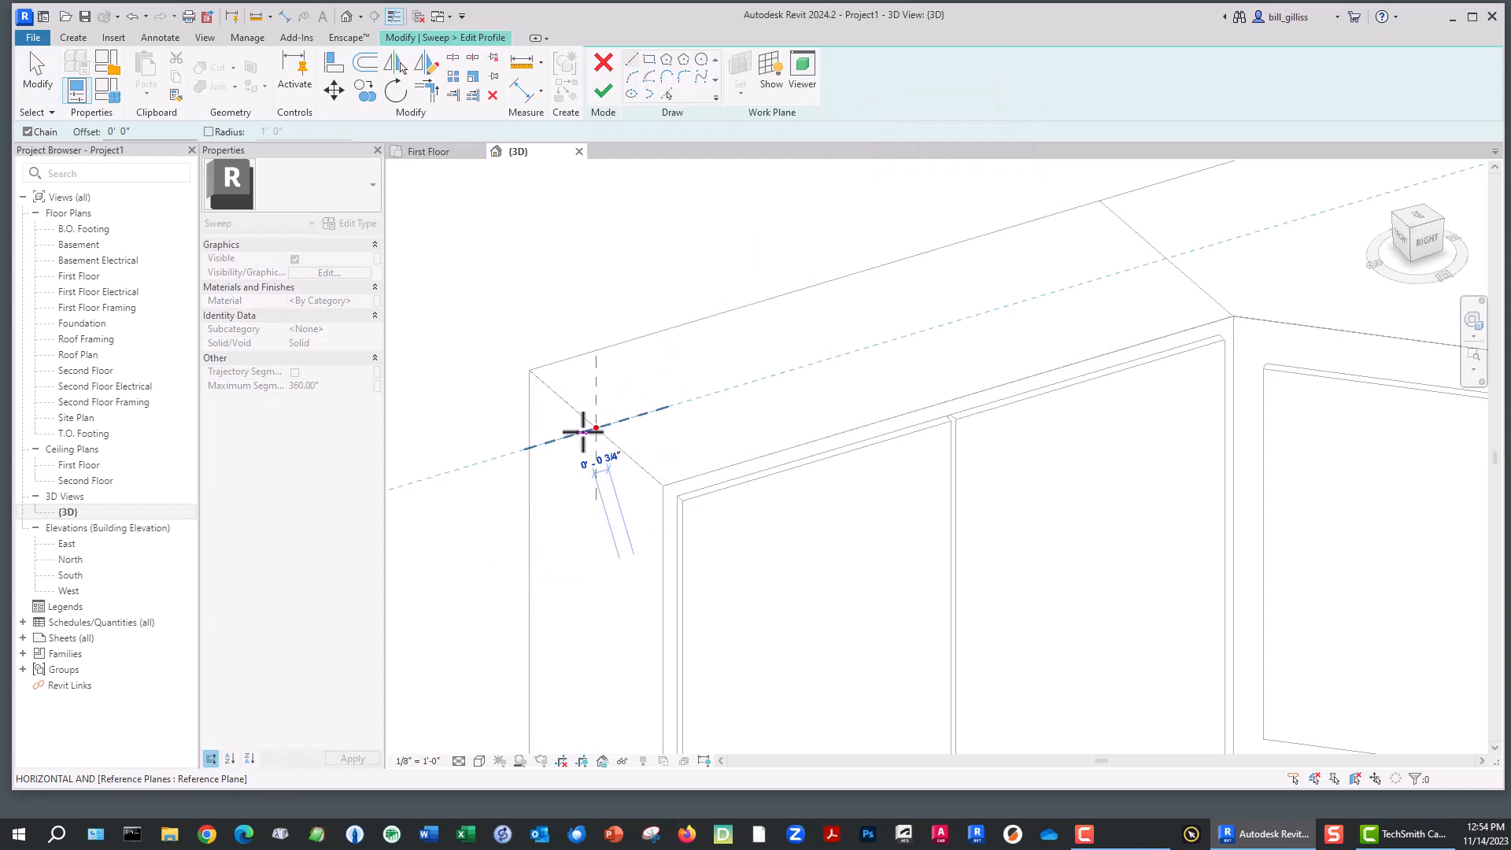
pyautogui.click(584, 432)
pyautogui.click(582, 395)
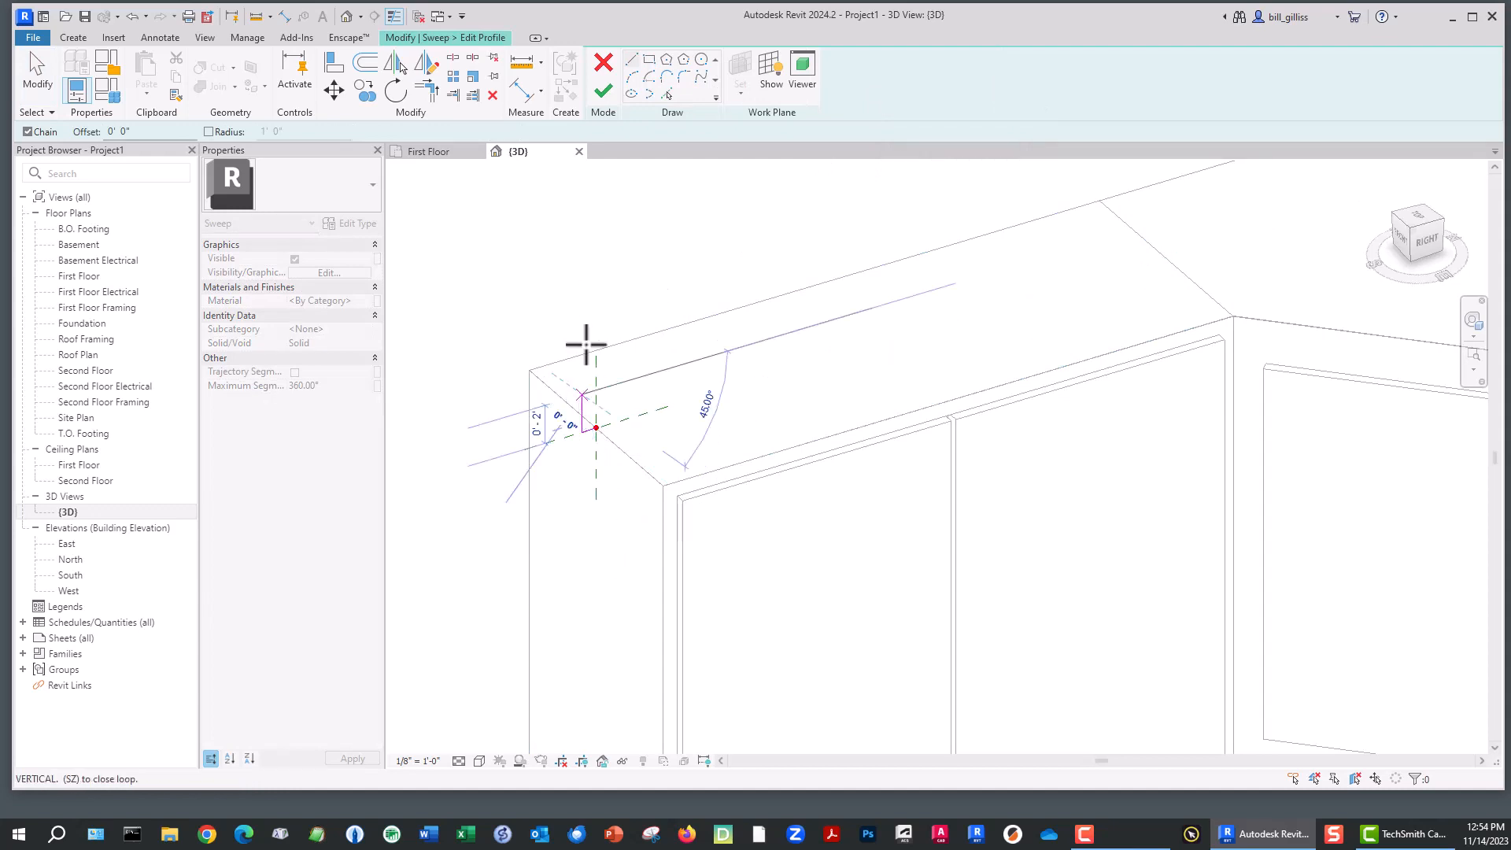
pyautogui.click(631, 77)
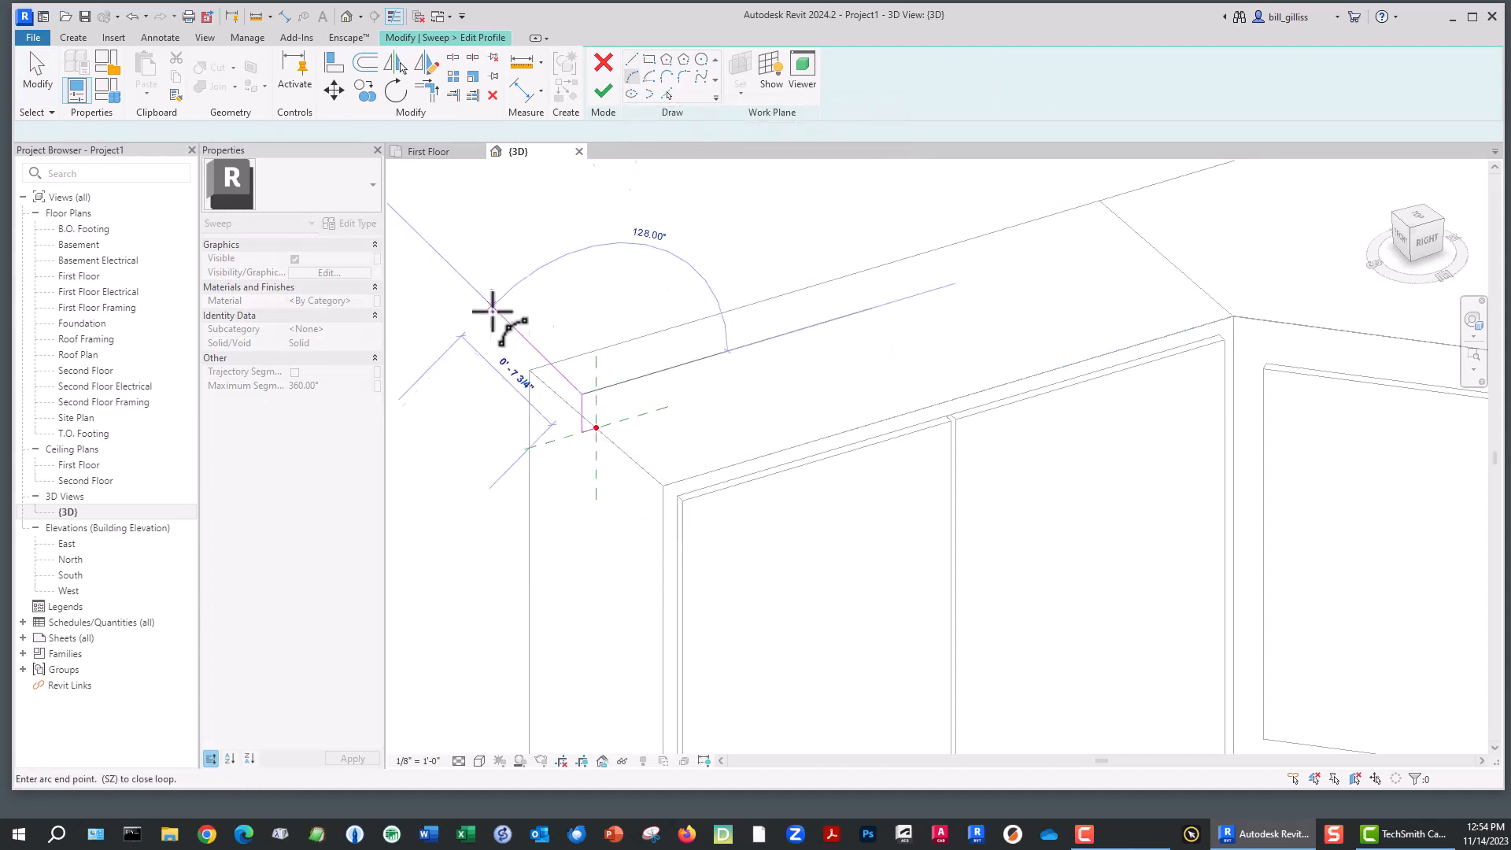
pyautogui.click(546, 346)
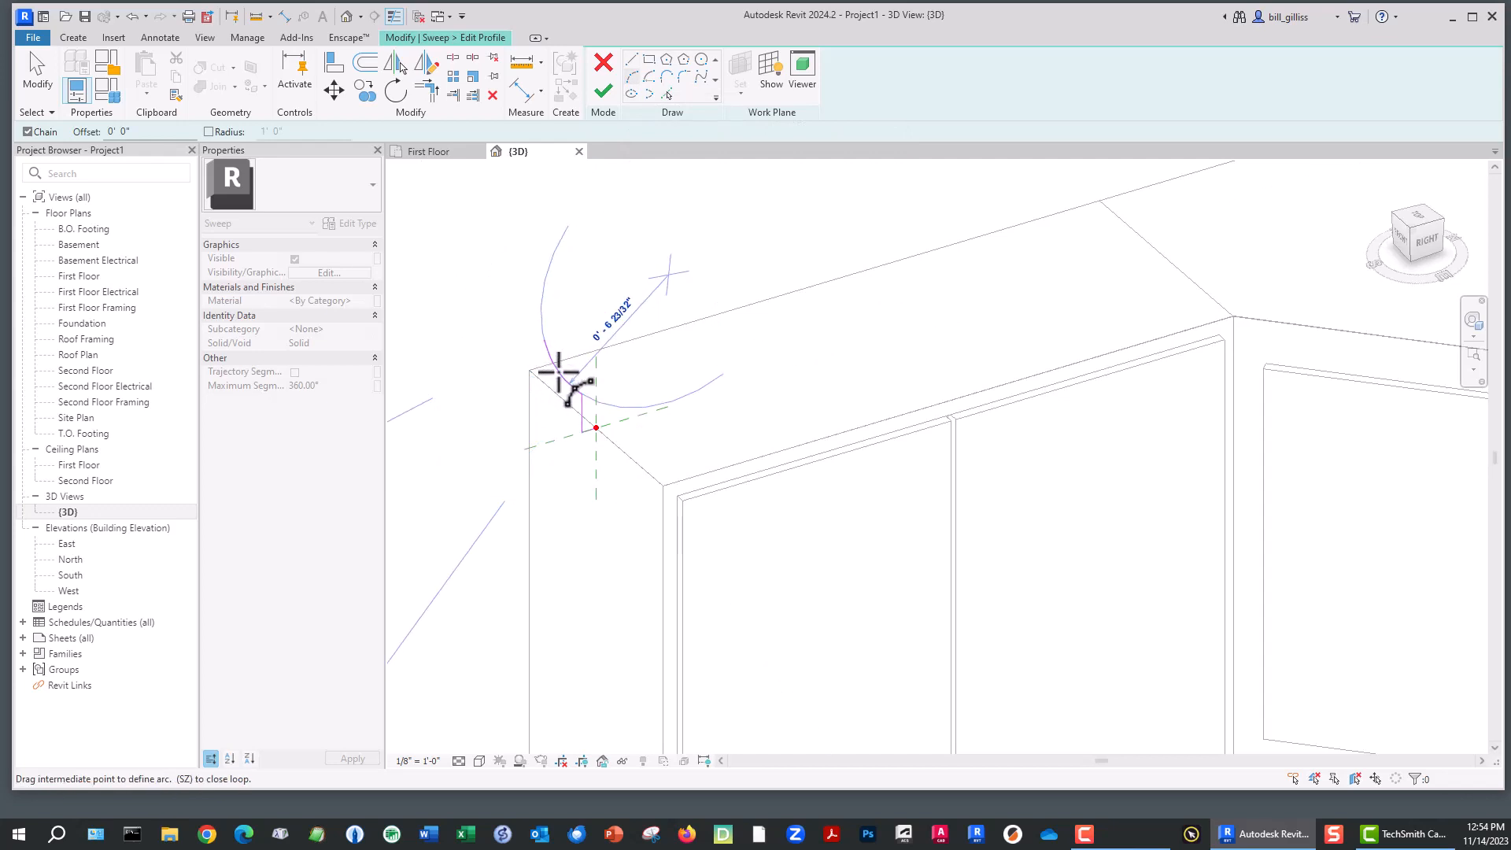
pyautogui.click(559, 371)
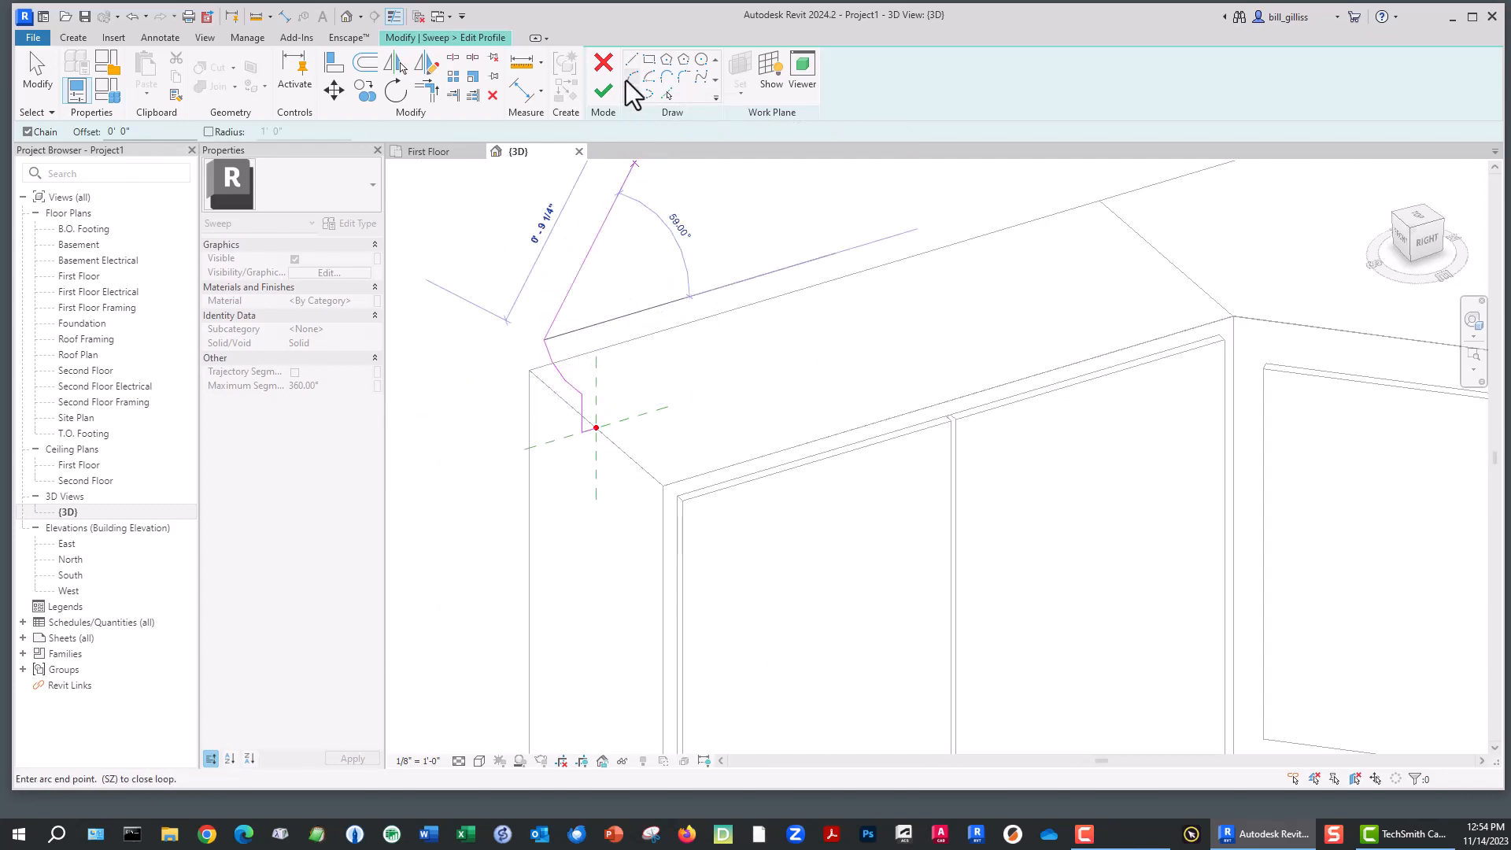
# - Close the profile with a horizontal top and vertical edge, then finish the sweep
pyautogui.click(631, 60)
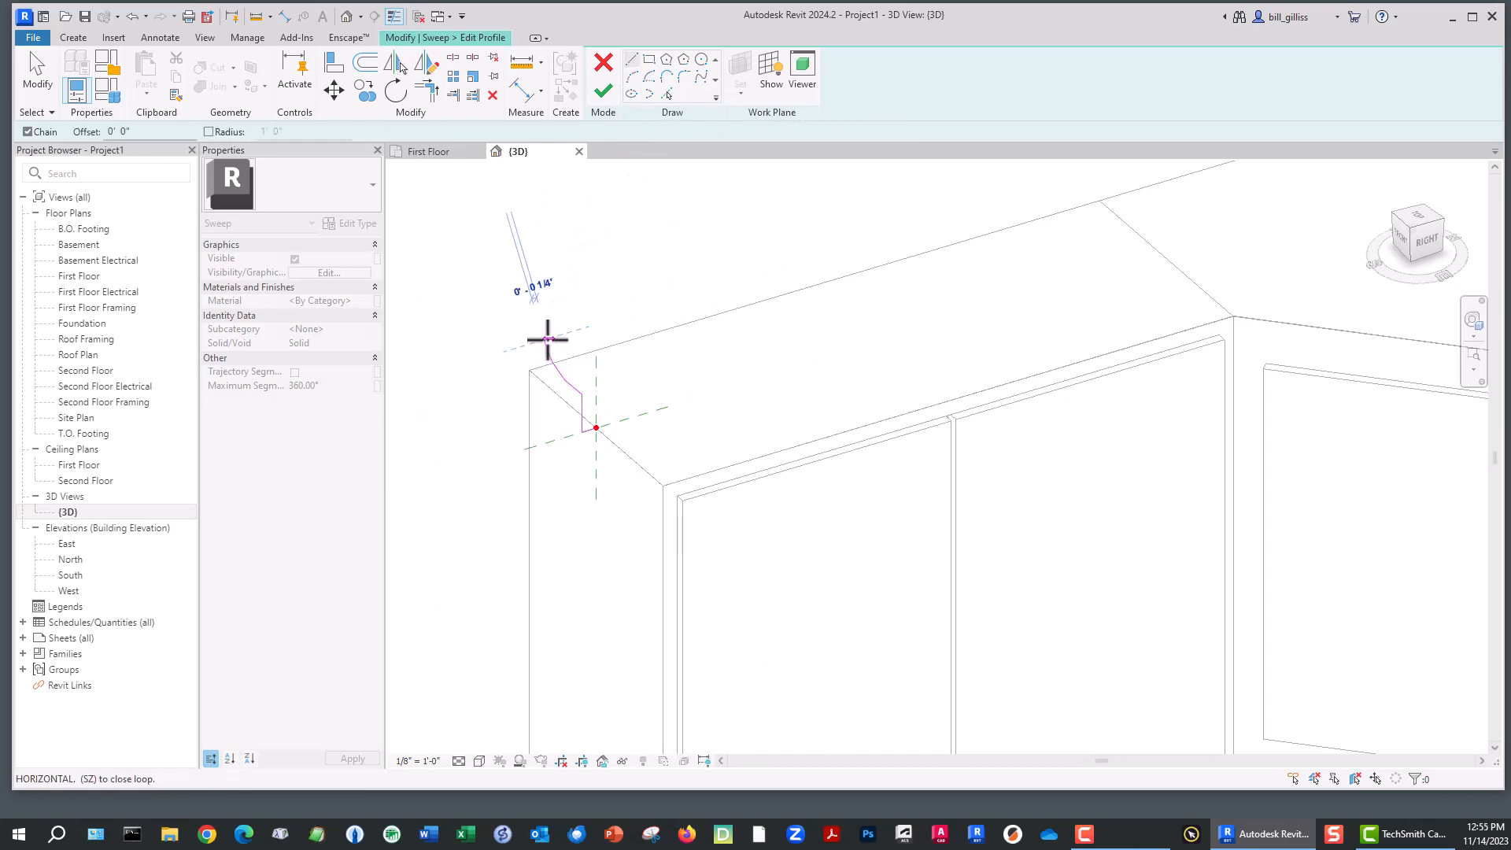
pyautogui.press('Escape')
pyautogui.press('Escape')
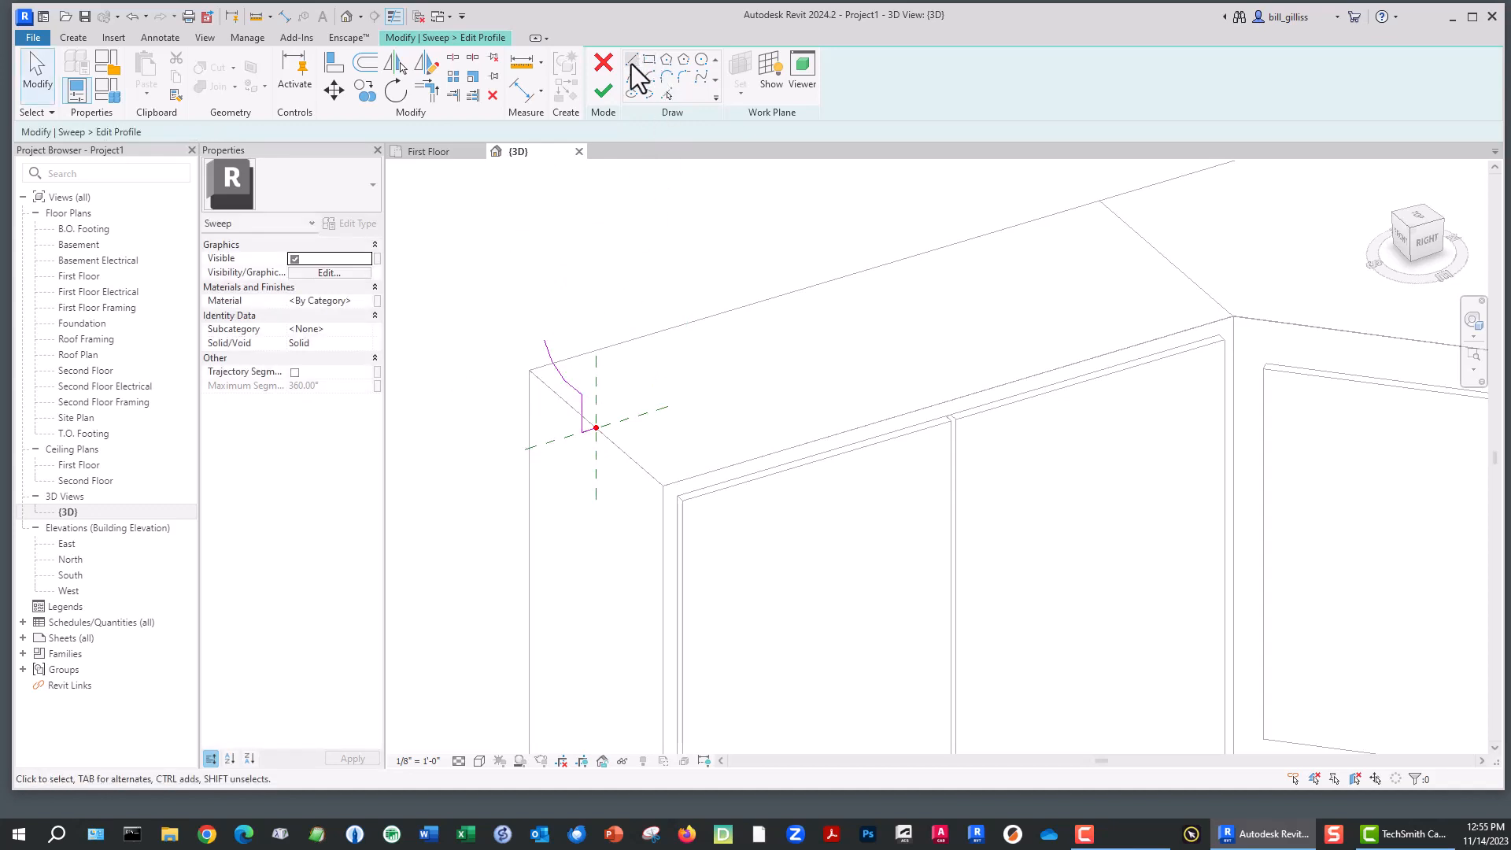
pyautogui.click(544, 340)
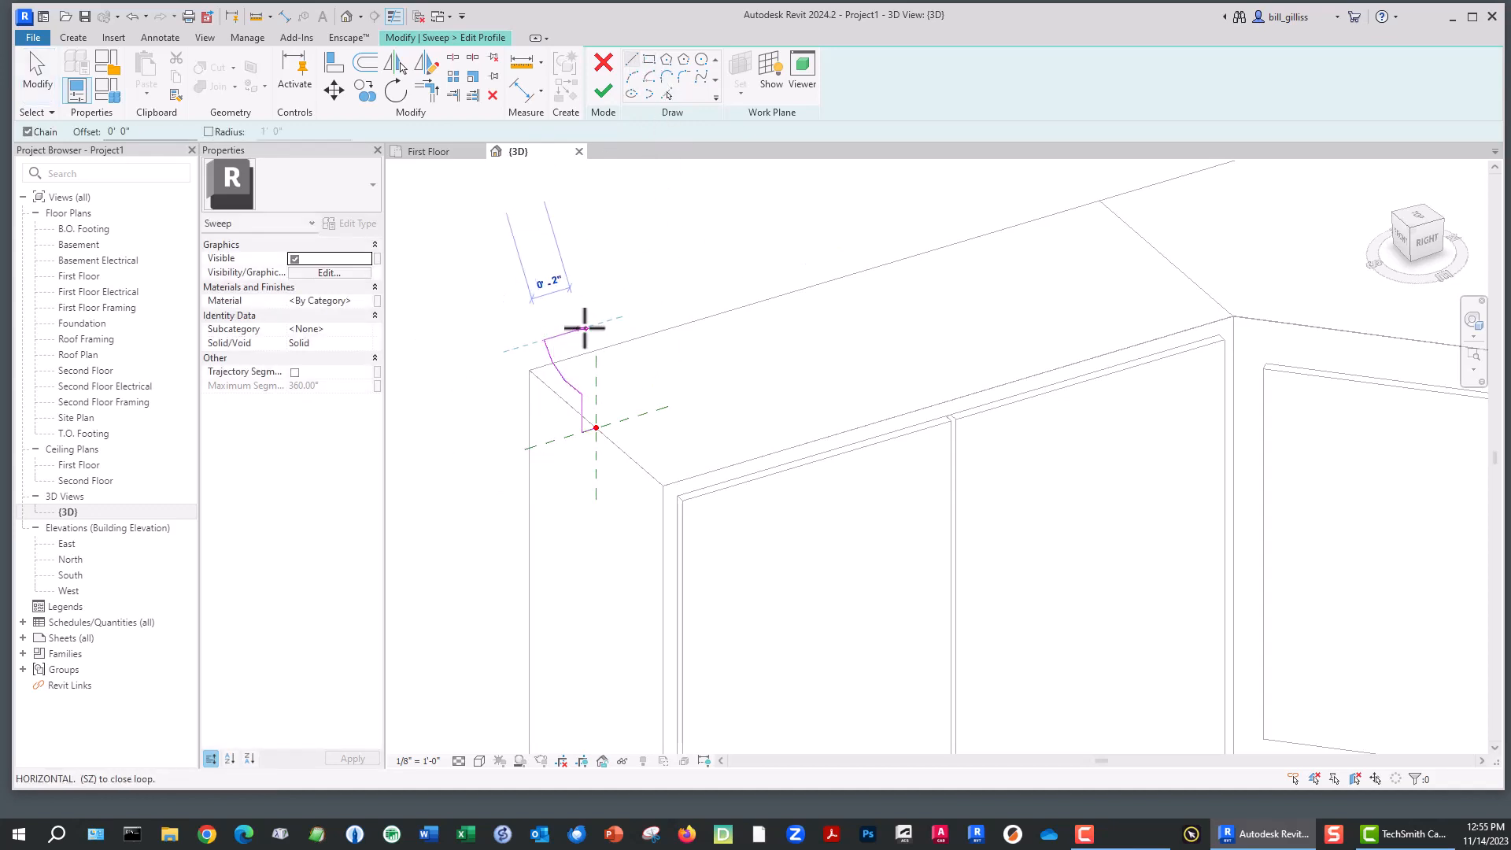
pyautogui.click(596, 324)
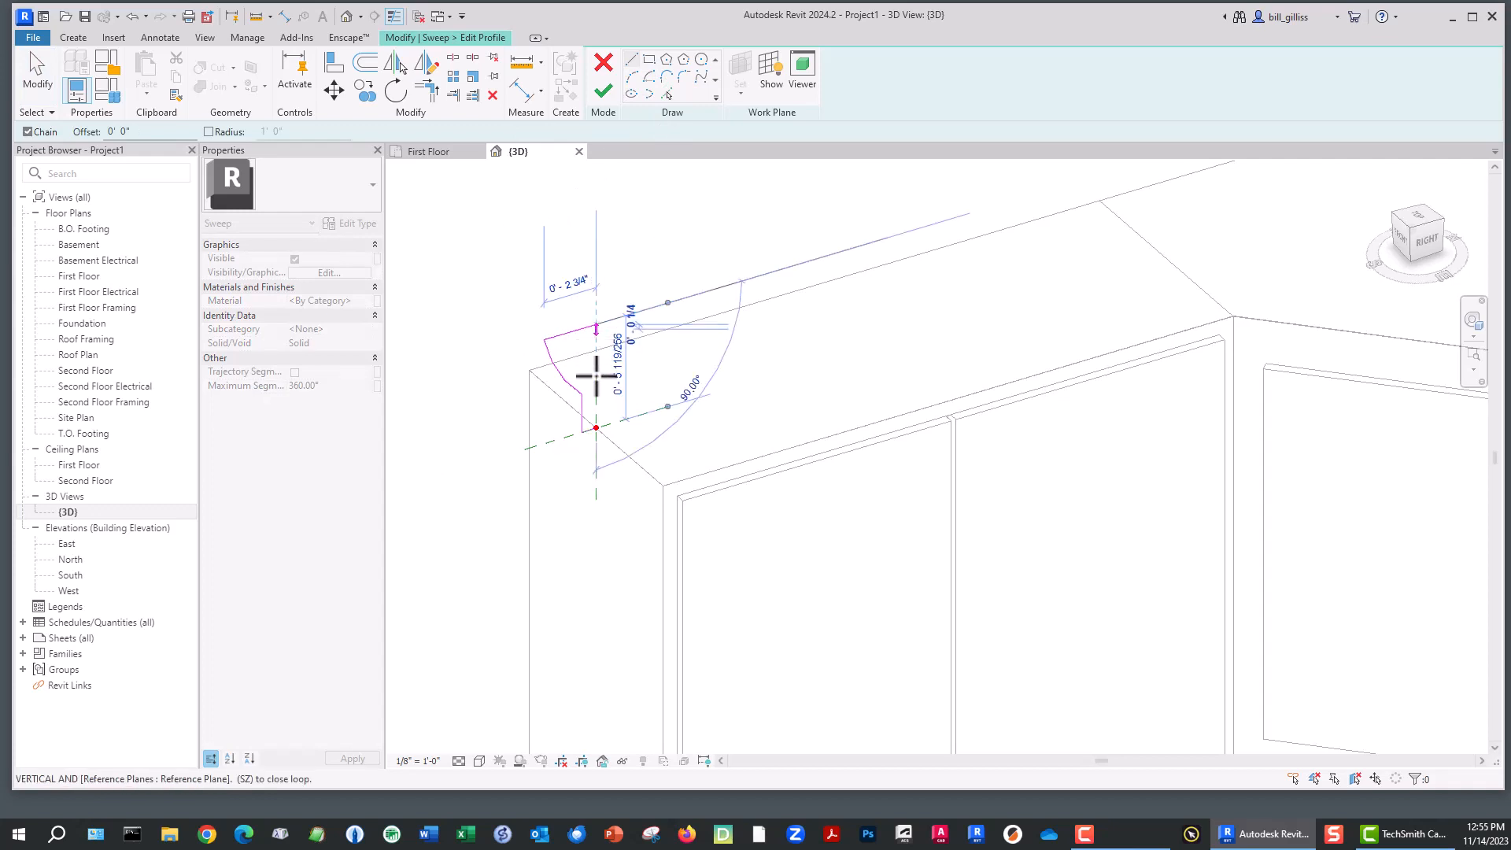
pyautogui.click(596, 426)
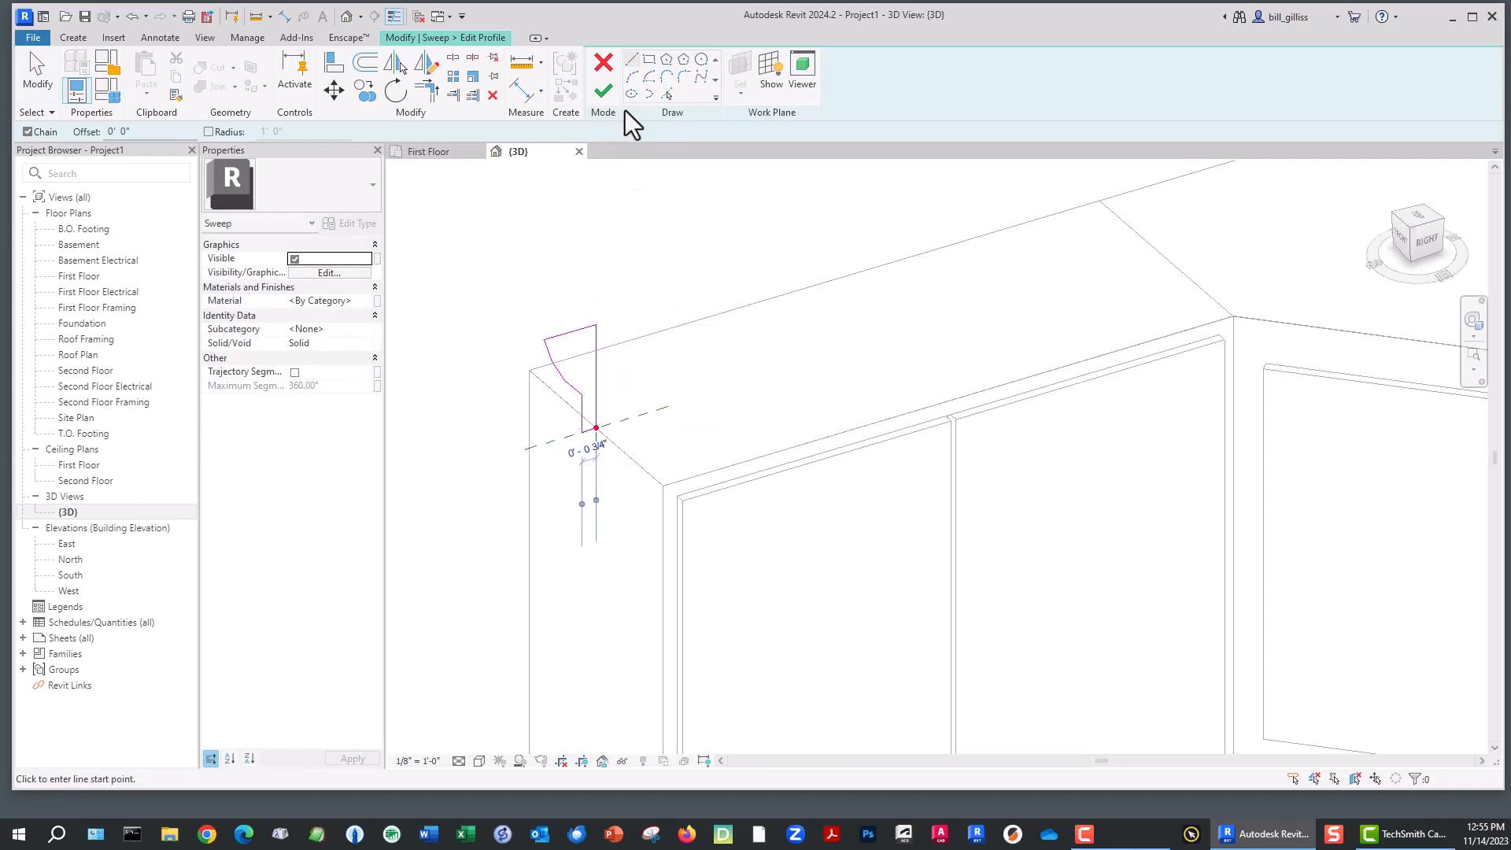
pyautogui.click(605, 97)
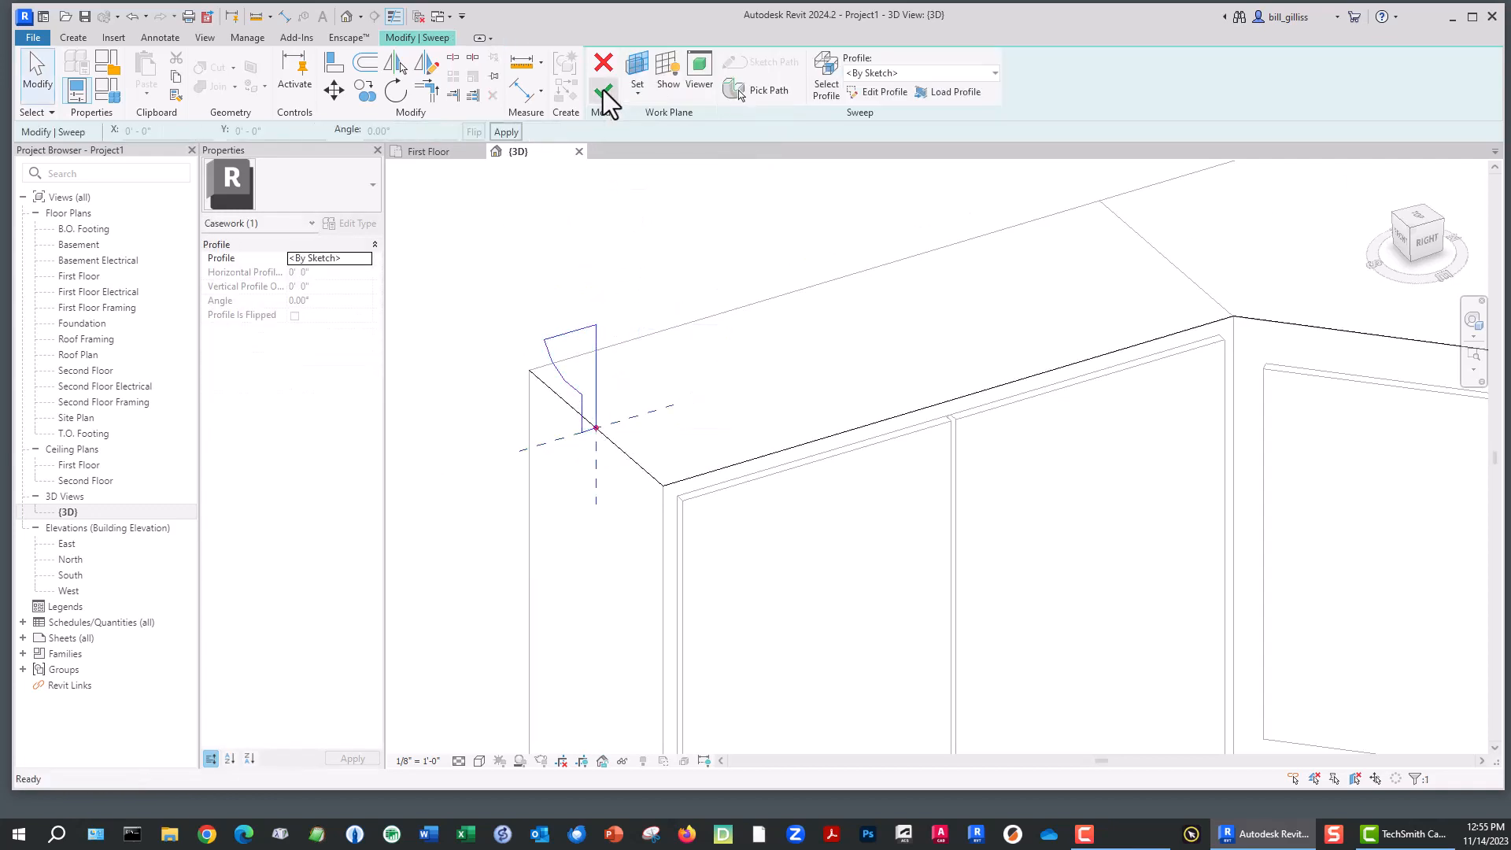
pyautogui.click(604, 98)
# - Check the swept cornice and finish the 'cornice - re-do' in-place model
pyautogui.scroll(-4, 642, 282)
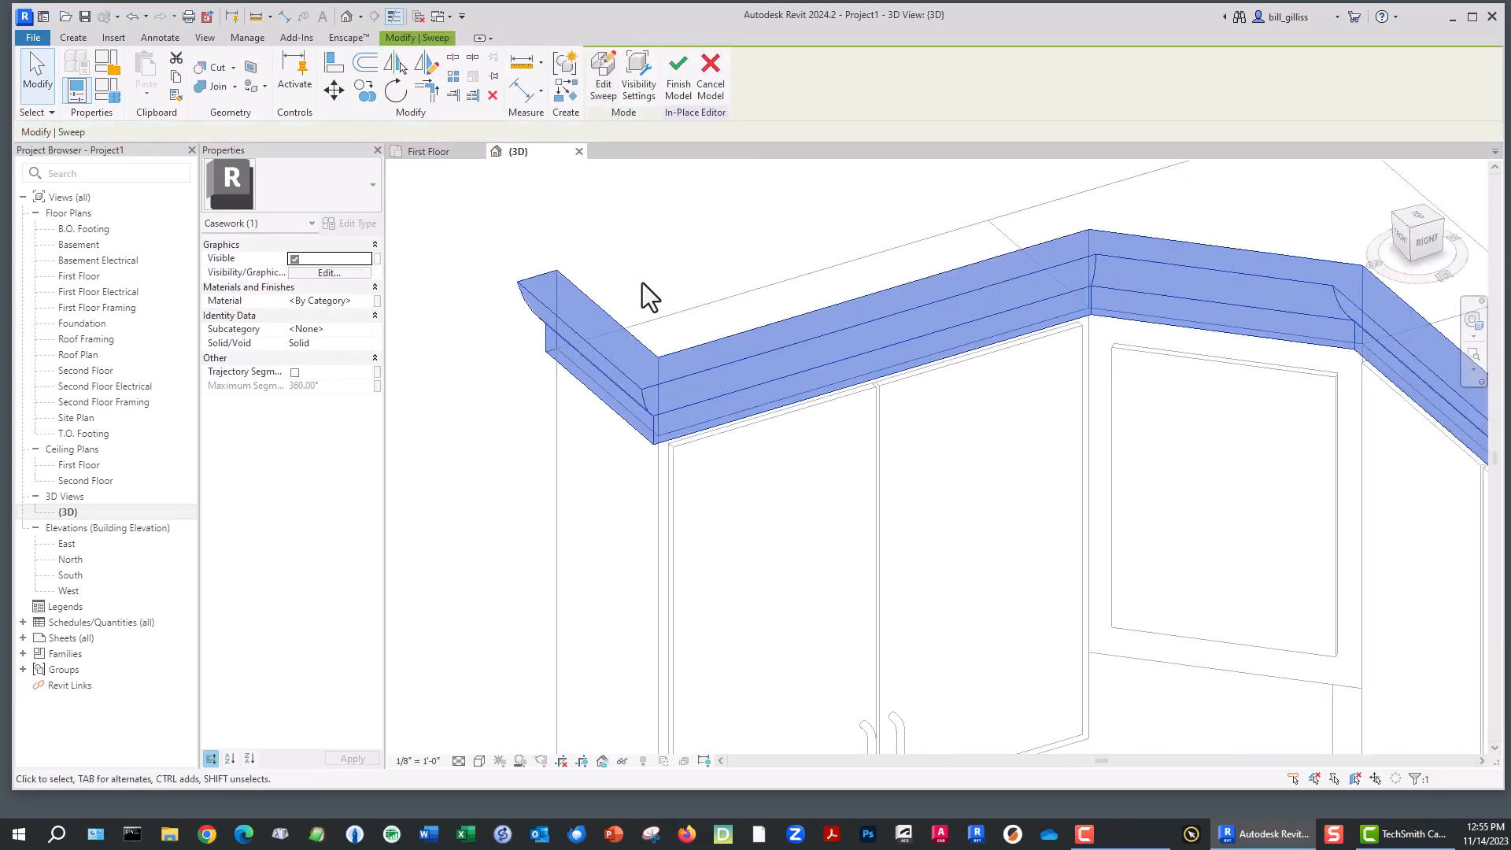
pyautogui.keyDown('shift'); pyautogui.moveTo(661, 276); pyautogui.dragTo(738, 281, button='middle'); pyautogui.keyUp('shift')
pyautogui.click(678, 82)
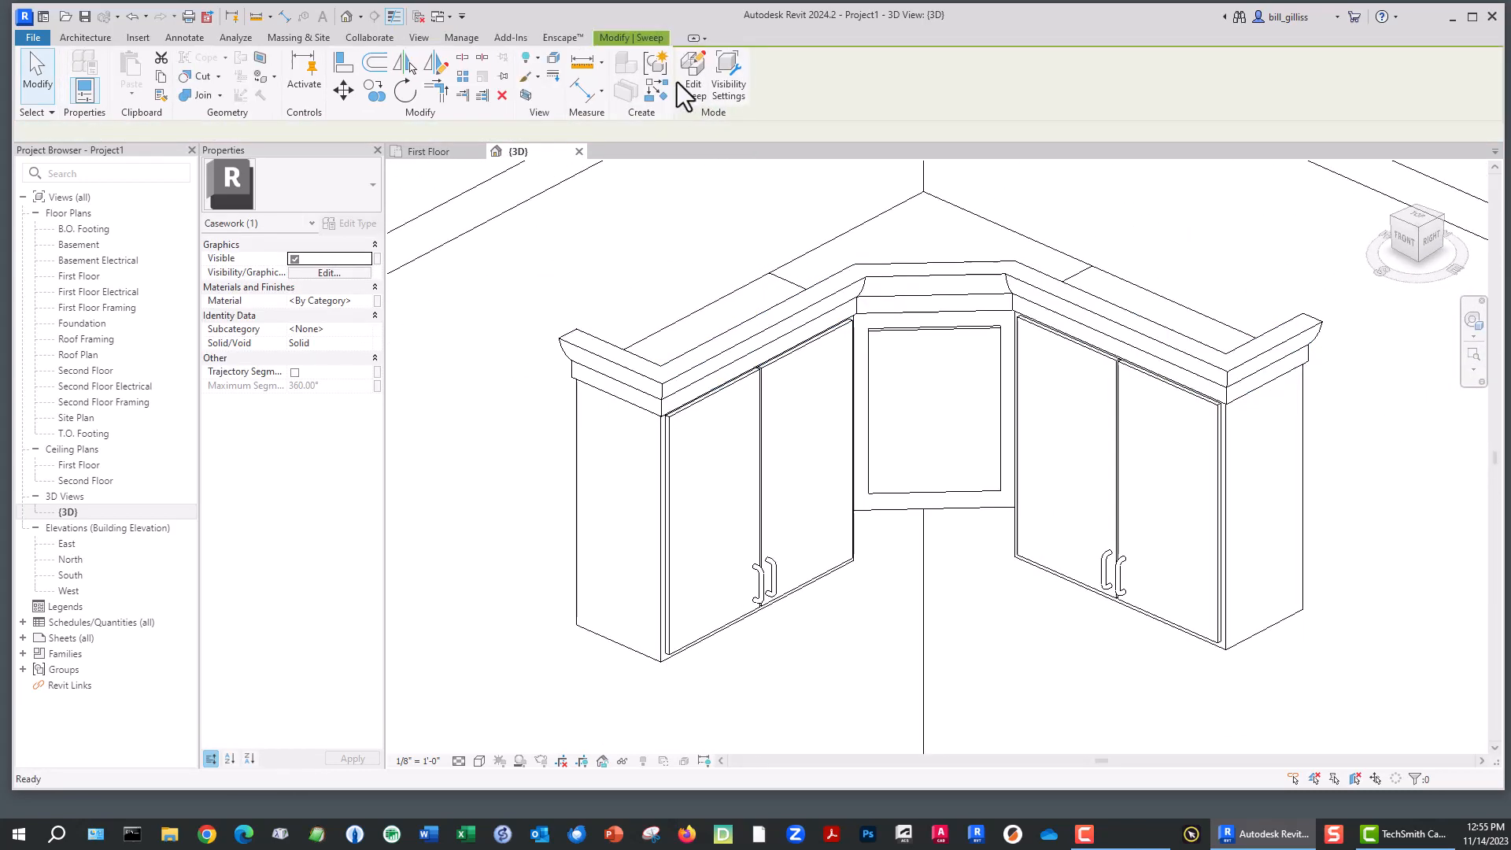
pyautogui.scroll(-3, 718, 381)
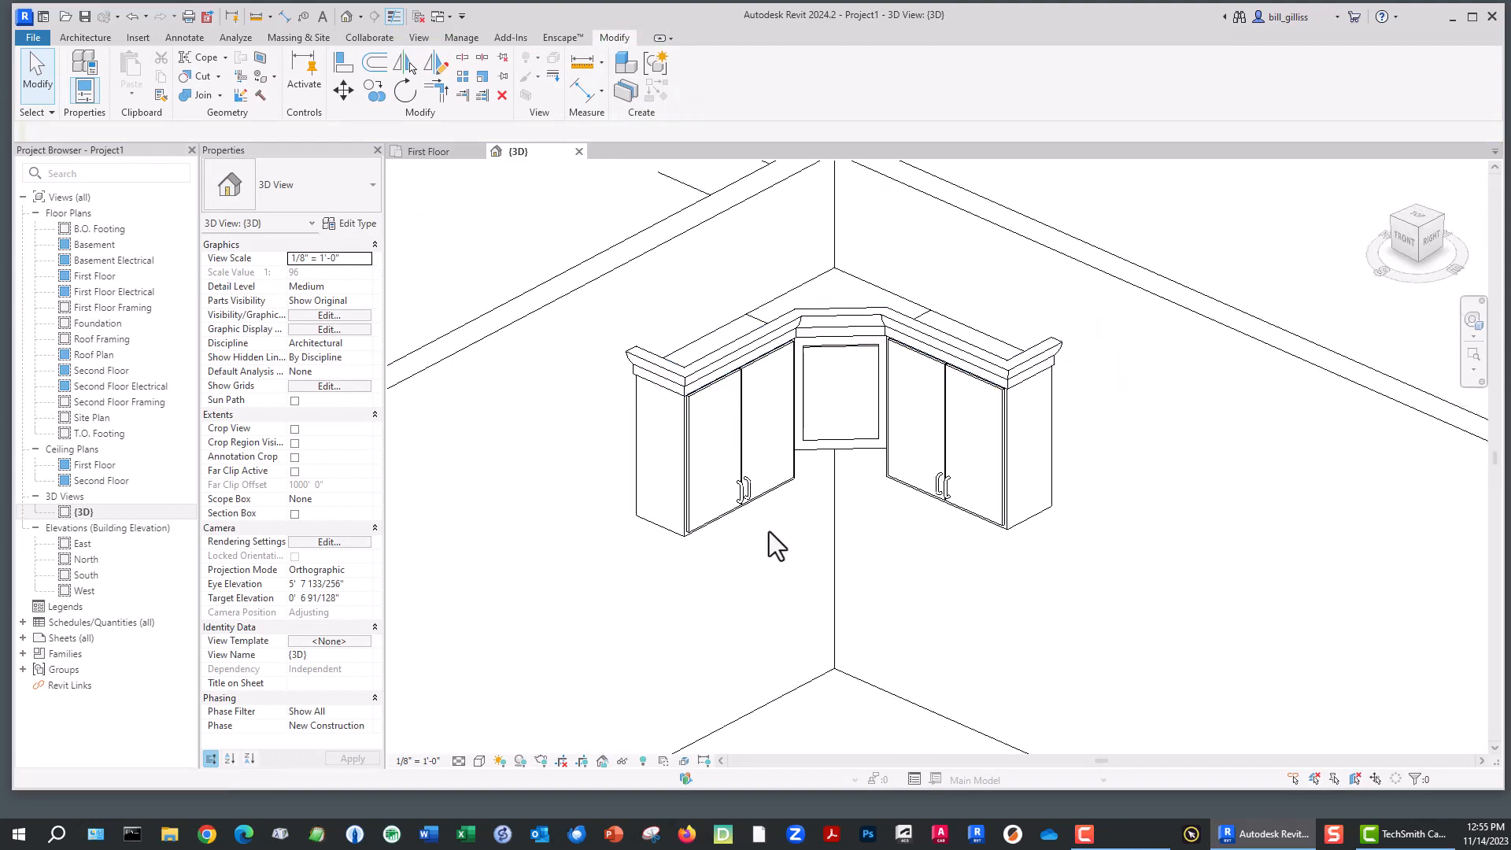
pyautogui.keyDown('shift'); pyautogui.moveTo(772, 543); pyautogui.dragTo(819, 445, button='middle'); pyautogui.keyUp('shift')
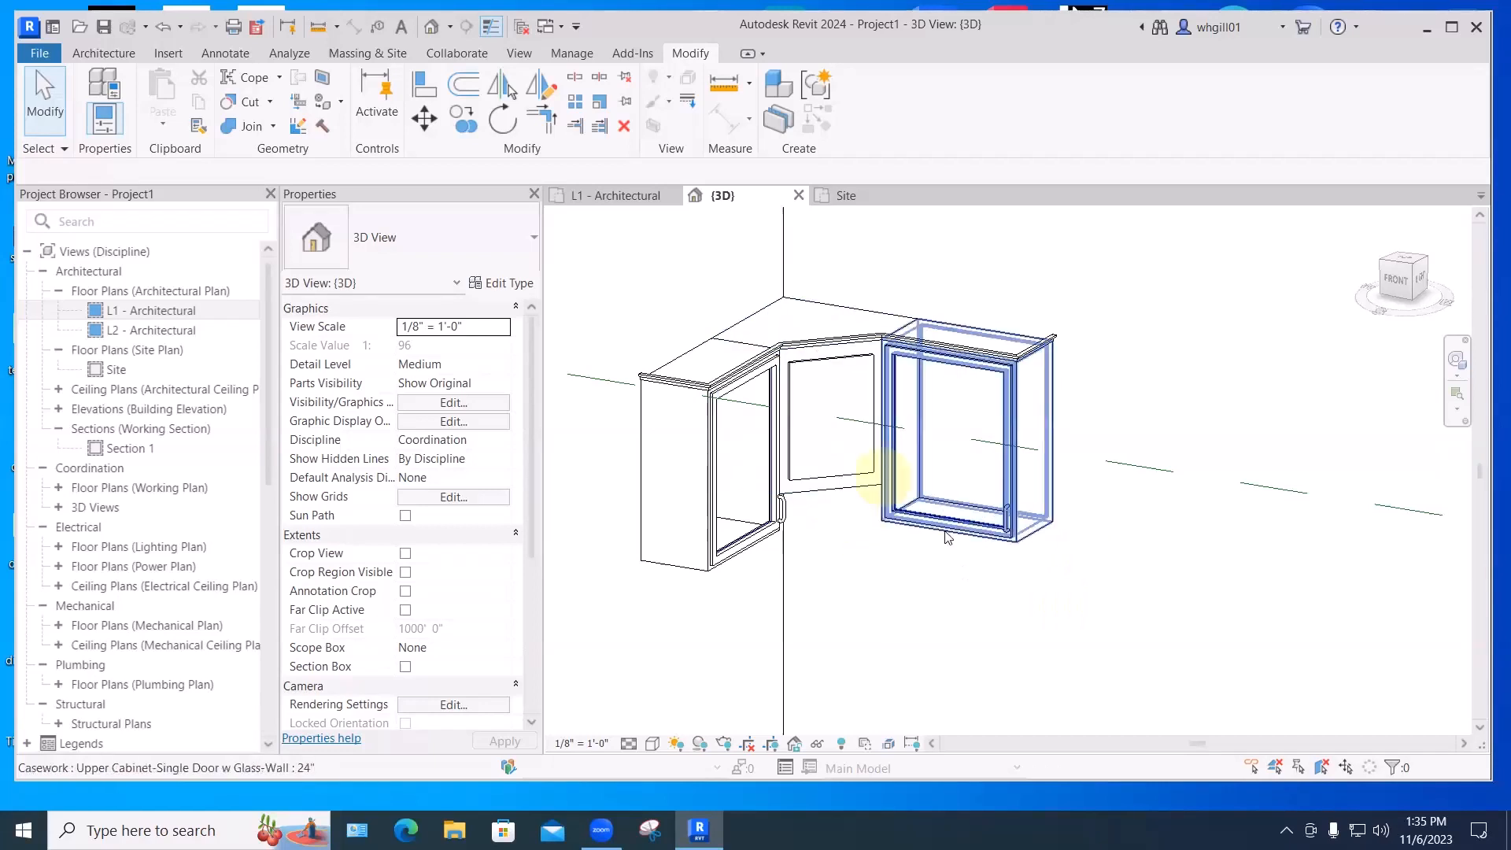
# - Compare with the glass-door cabinet's type, then set the corner cabinet's type Height to 2' 6"
pyautogui.click(1039, 535)
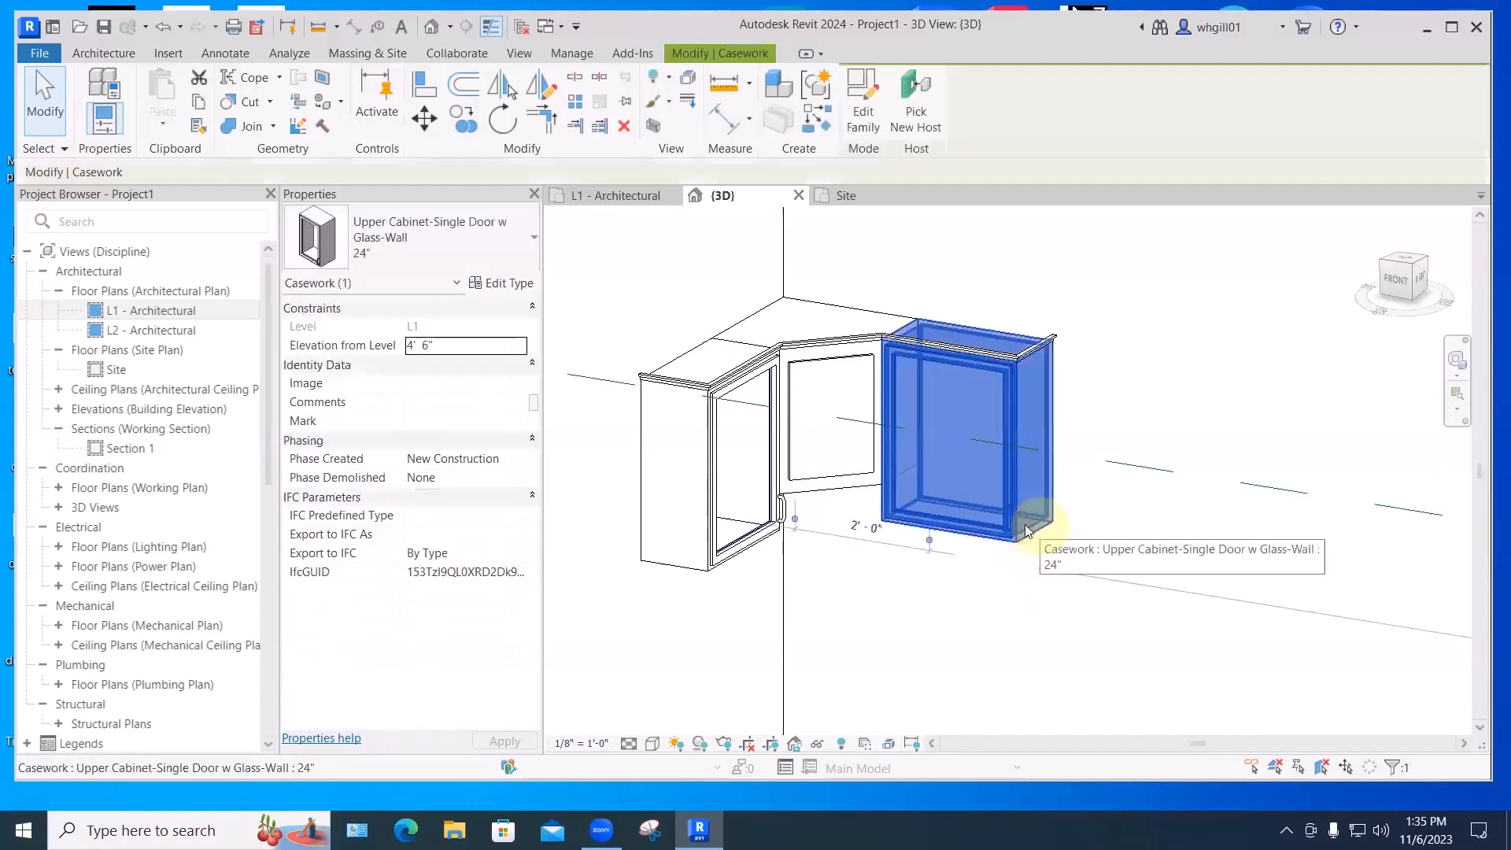
pyautogui.click(497, 283)
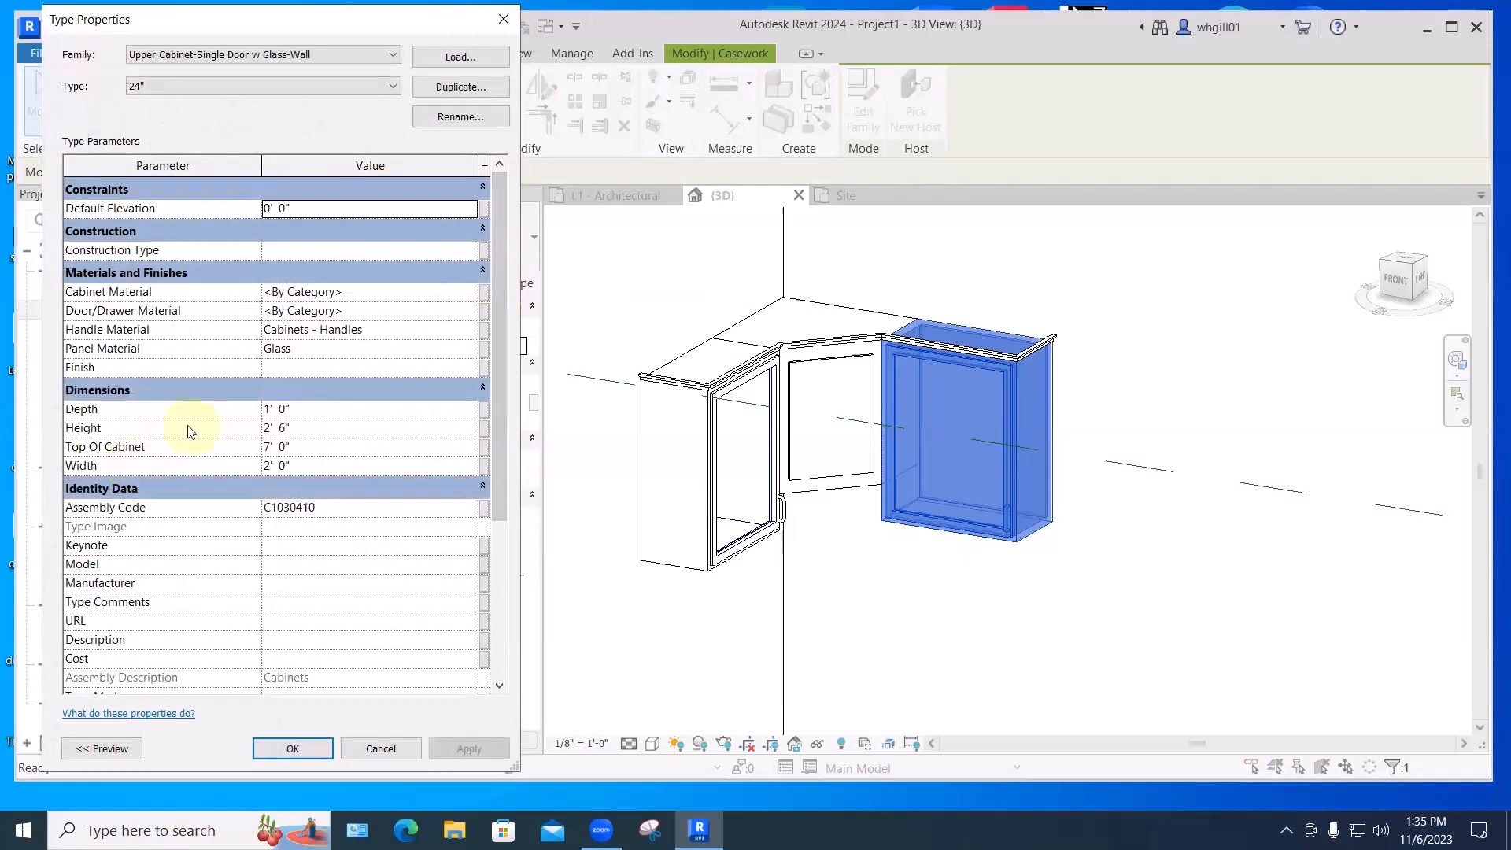
pyautogui.click(503, 22)
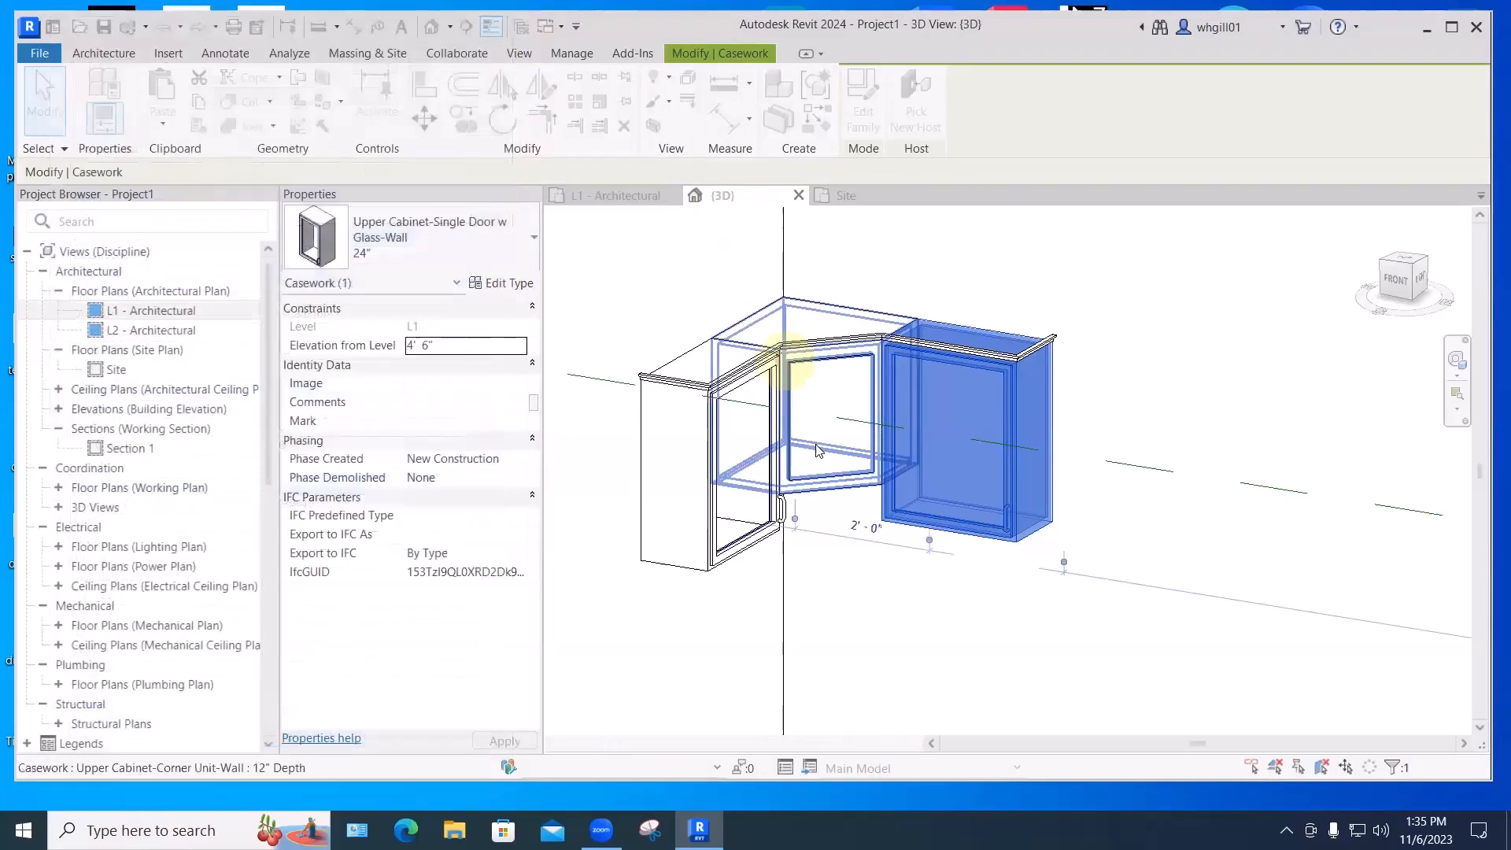
pyautogui.click(827, 492)
pyautogui.click(504, 283)
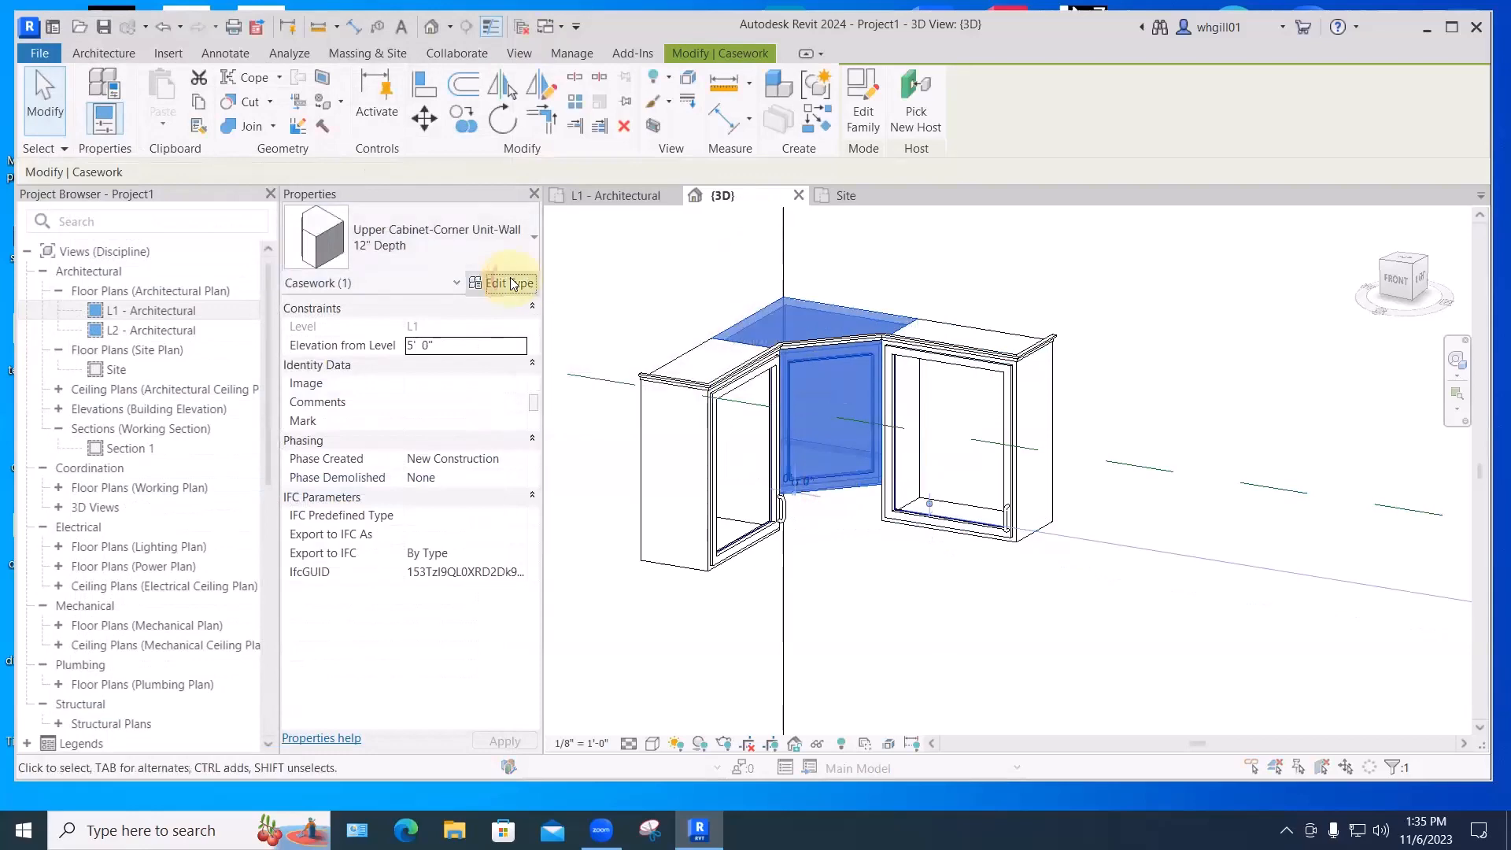
pyautogui.click(307, 391)
pyautogui.moveTo(303, 391); pyautogui.dragTo(277, 388)
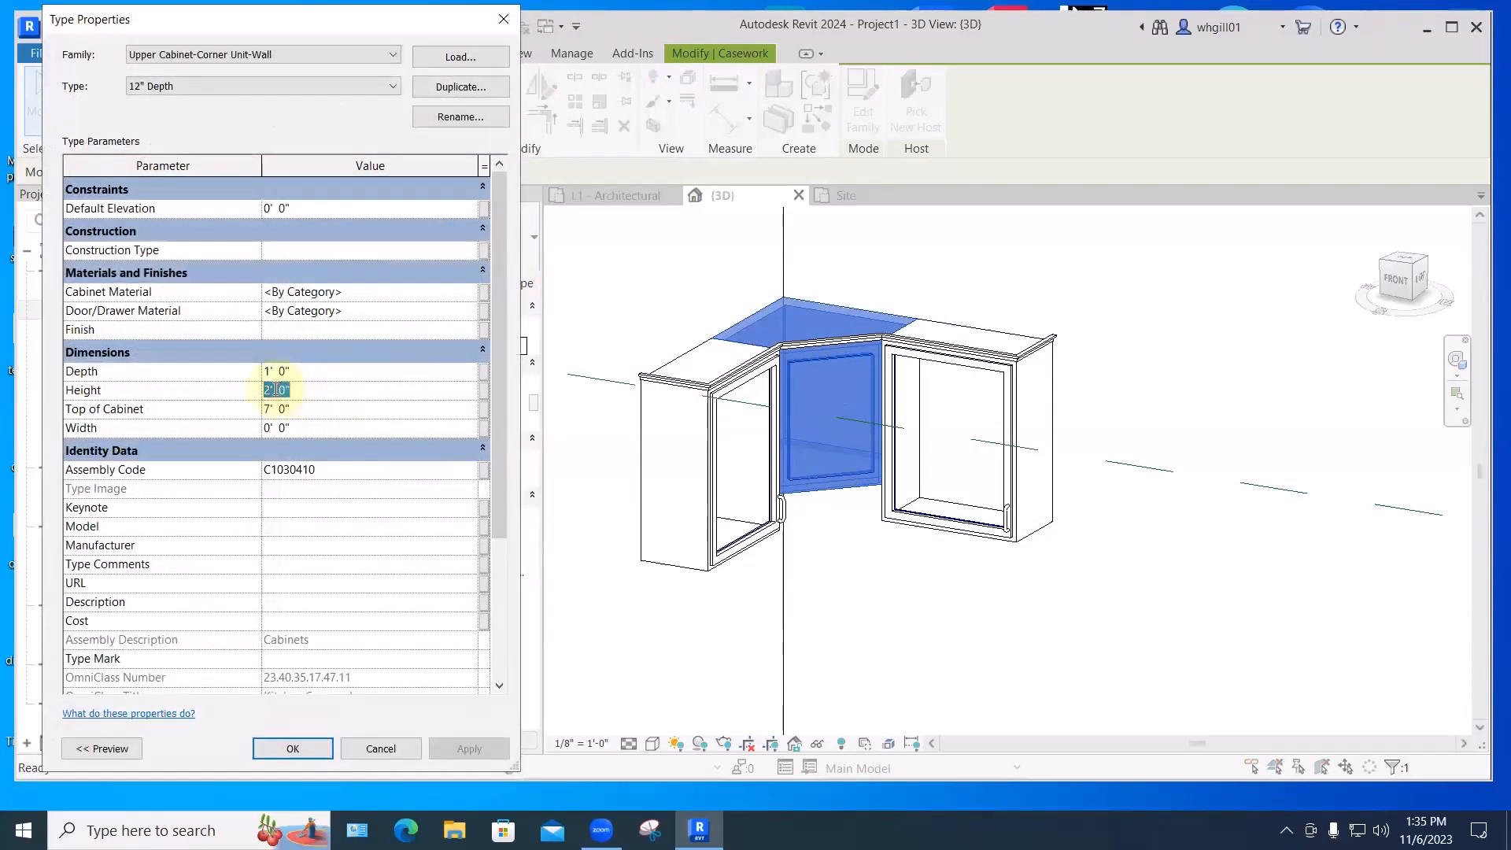
pyautogui.write('6')
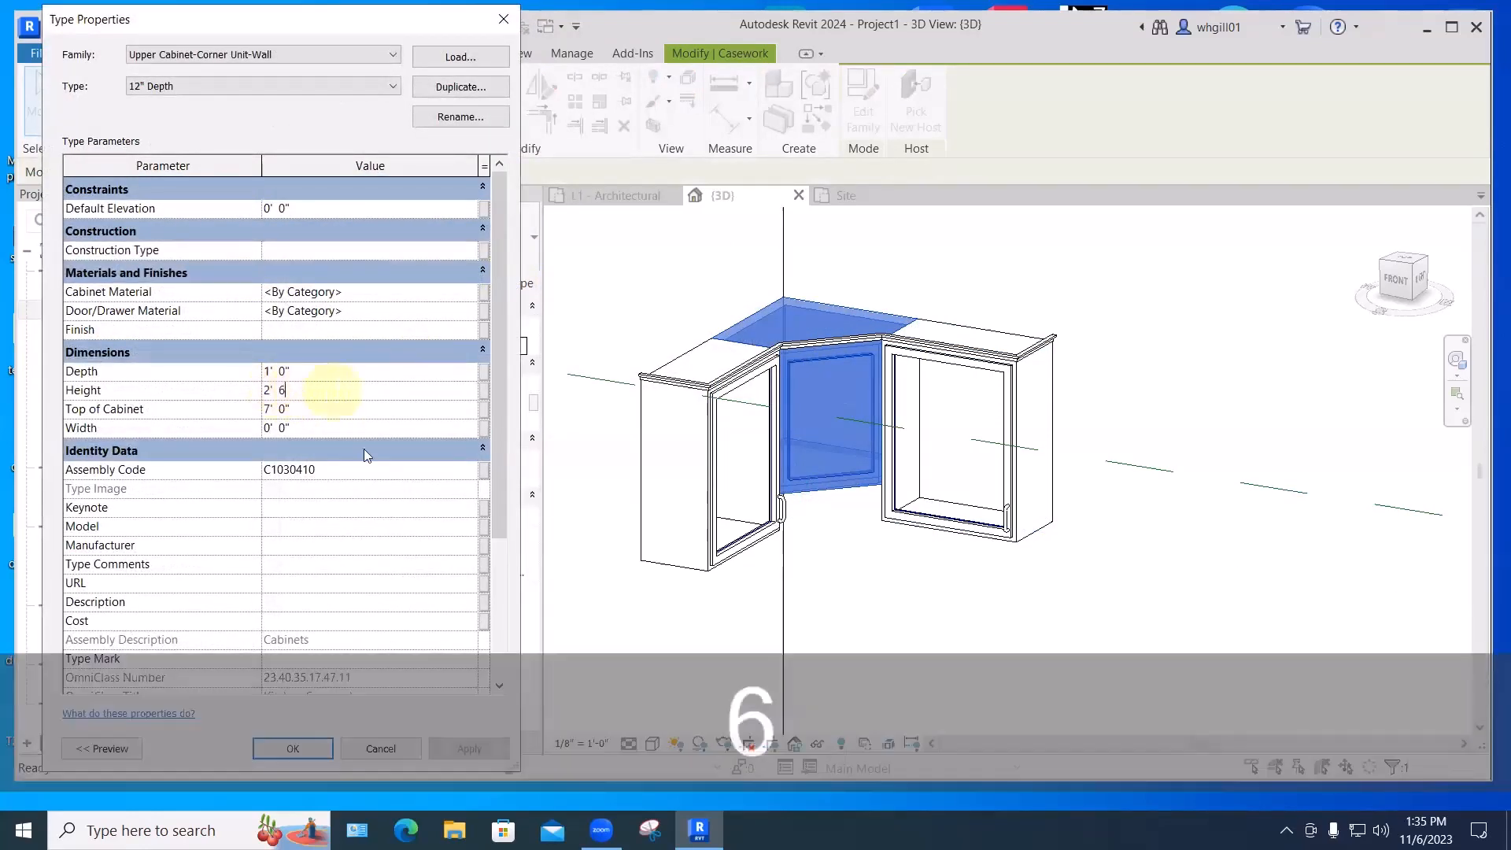
pyautogui.click(329, 746)
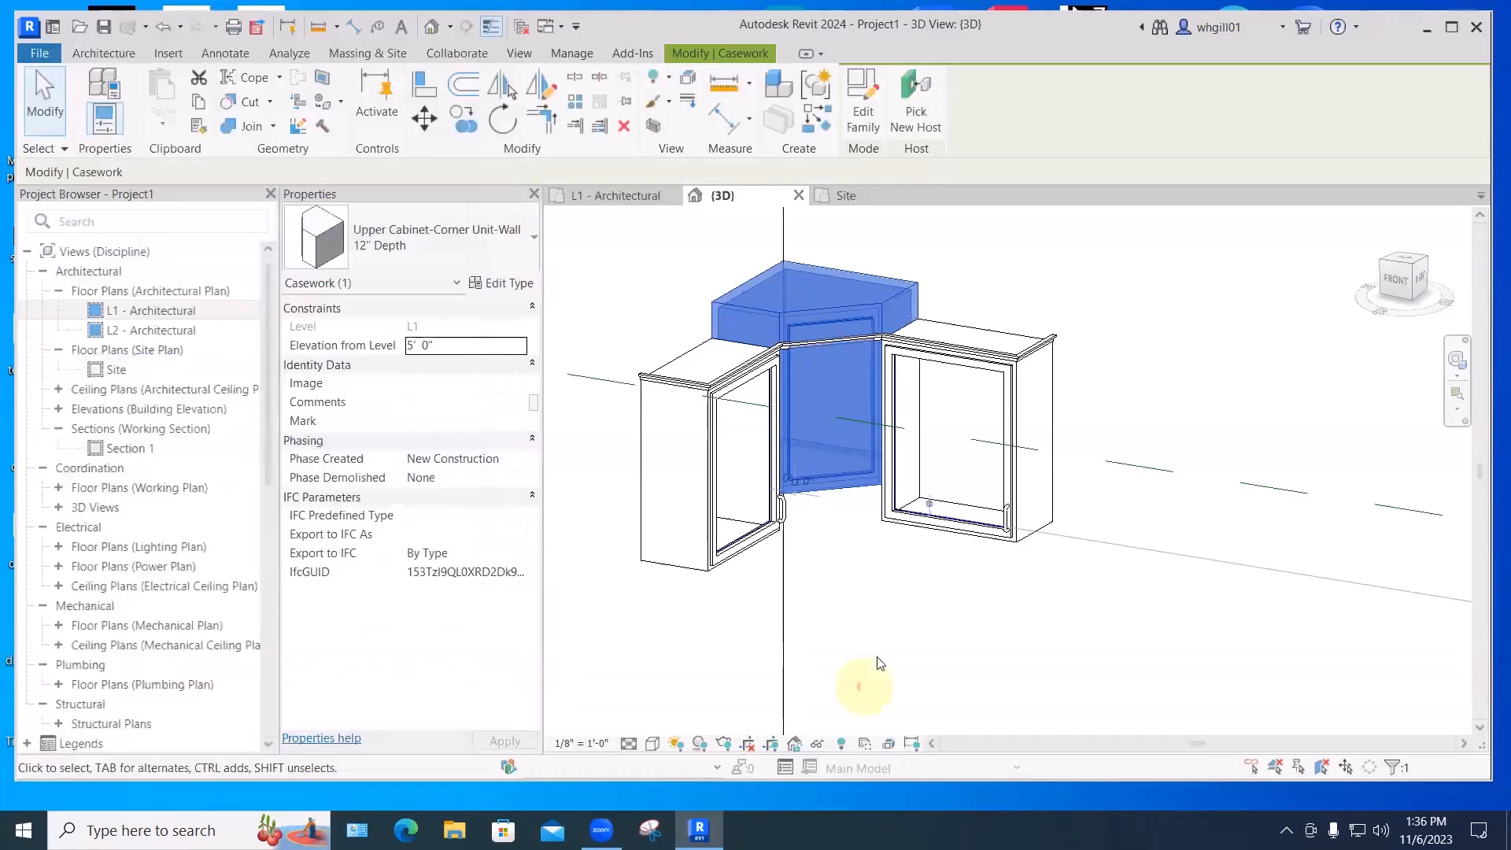
# - Set the corner cabinet's Elevation from Level to 4' 6"
pyautogui.click(872, 669)
pyautogui.click(850, 483)
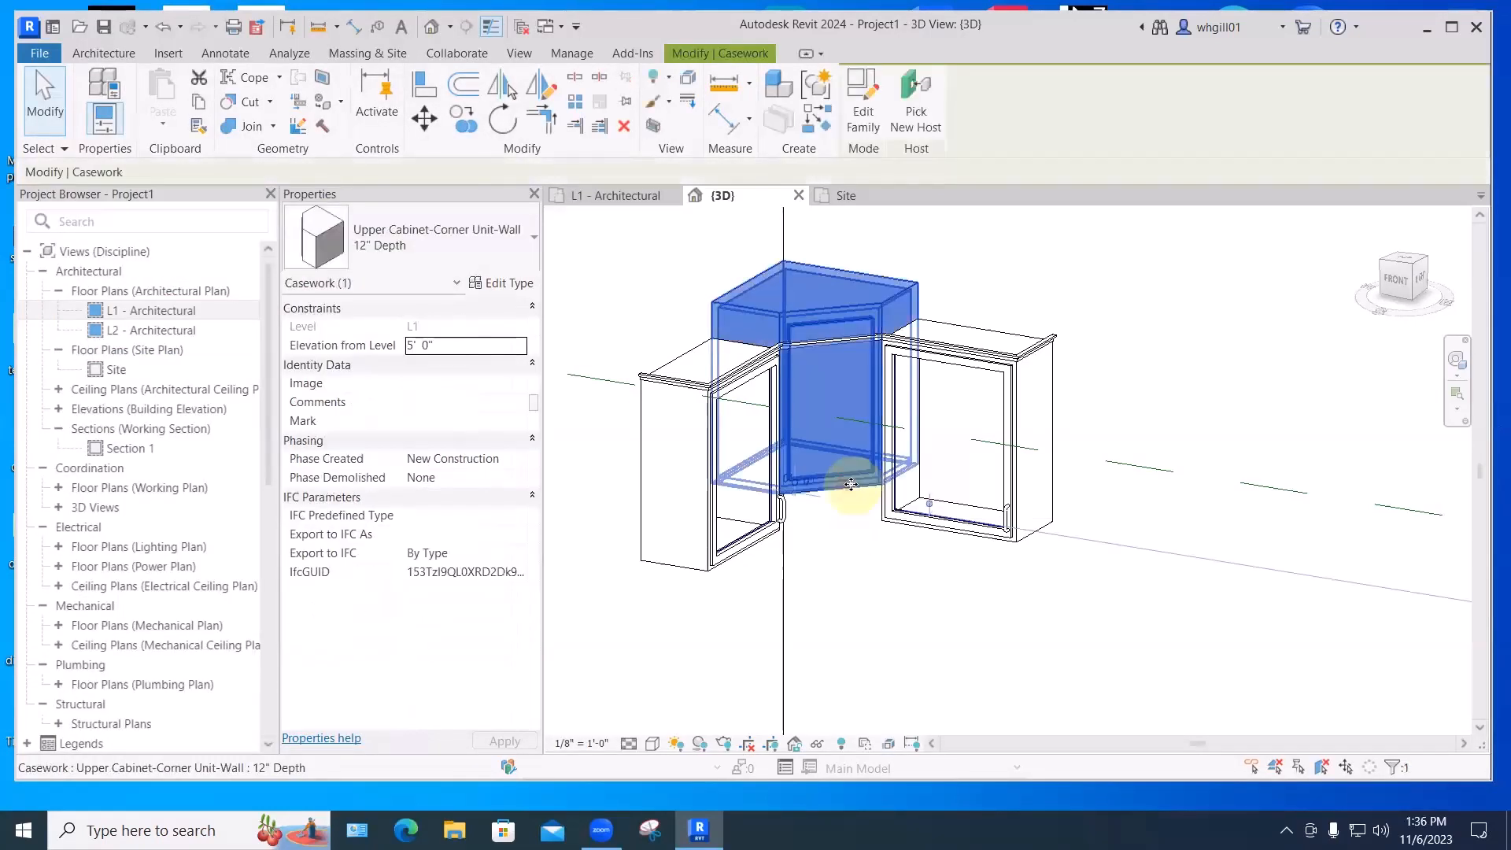
pyautogui.moveTo(431, 344); pyautogui.dragTo(402, 346)
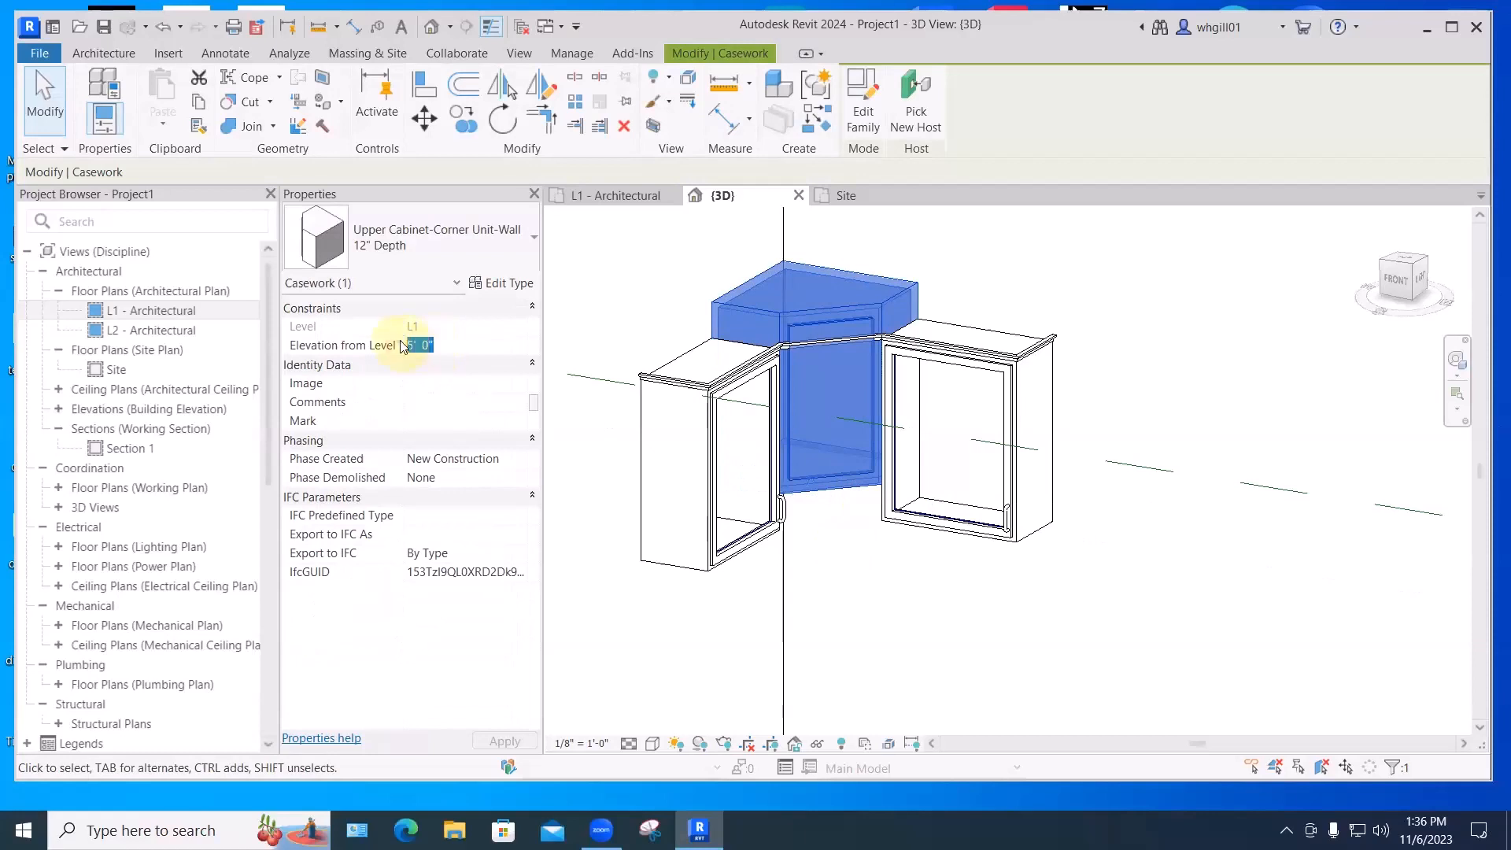
pyautogui.write("4'6")
pyautogui.press('Return')
pyautogui.click(952, 630)
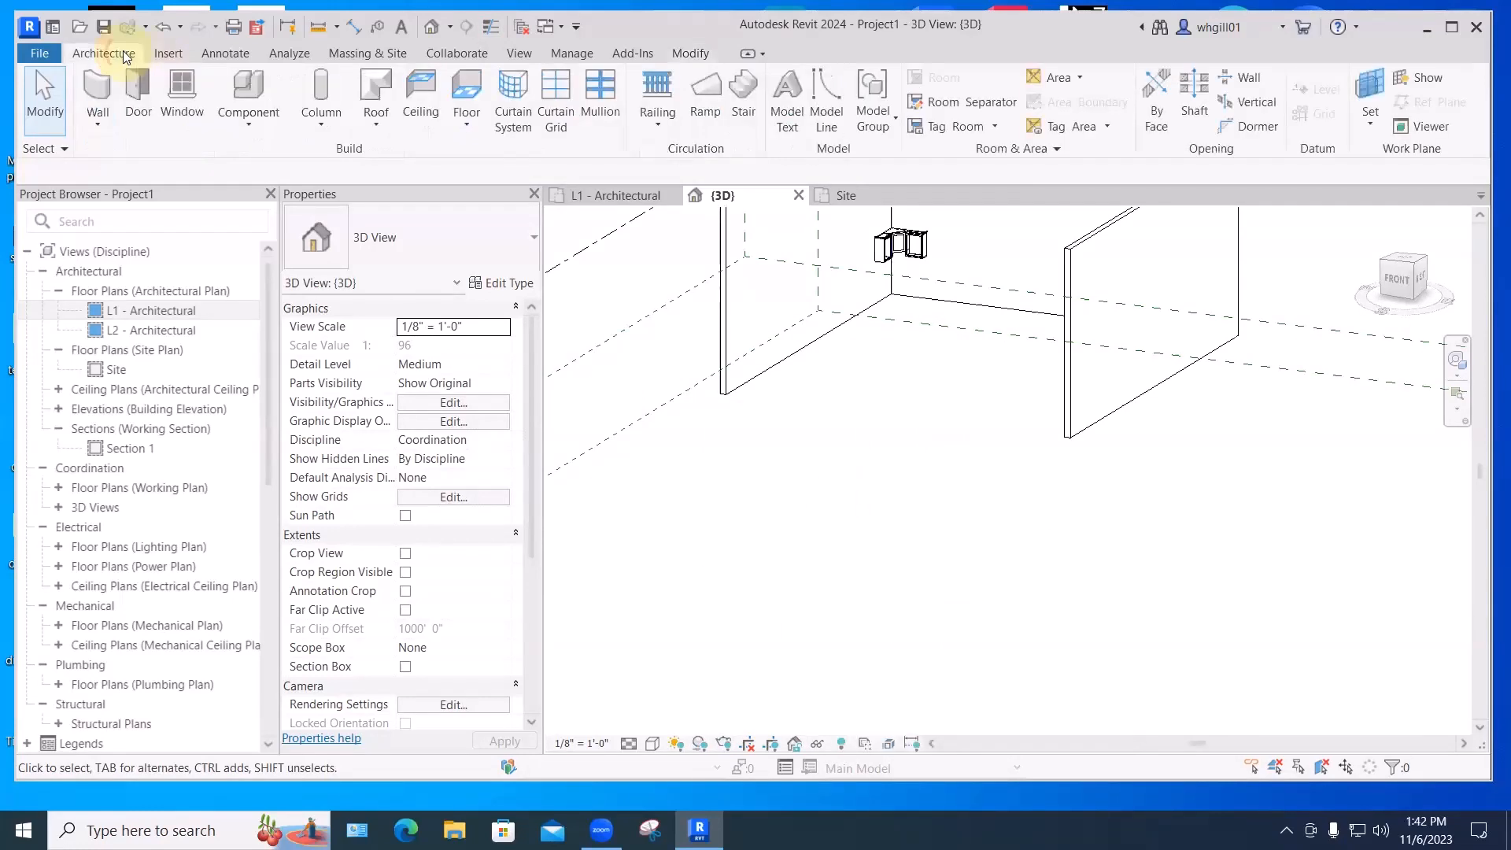
# - Dismiss the save reminder and create a Furniture-category in-place model named 'Ottoman'
pyautogui.click(247, 123)
pyautogui.click(256, 203)
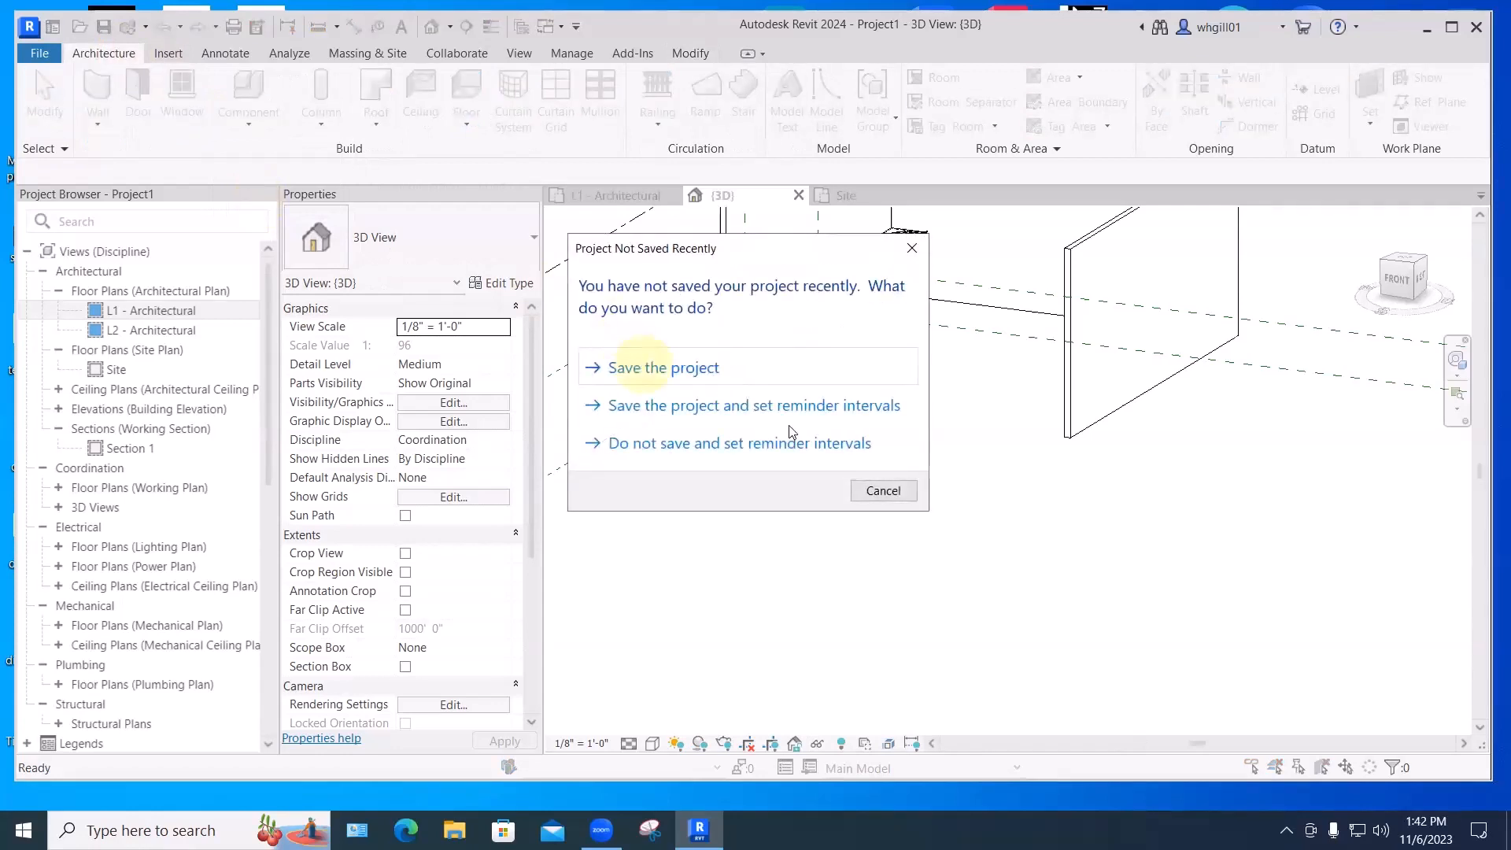
pyautogui.click(871, 489)
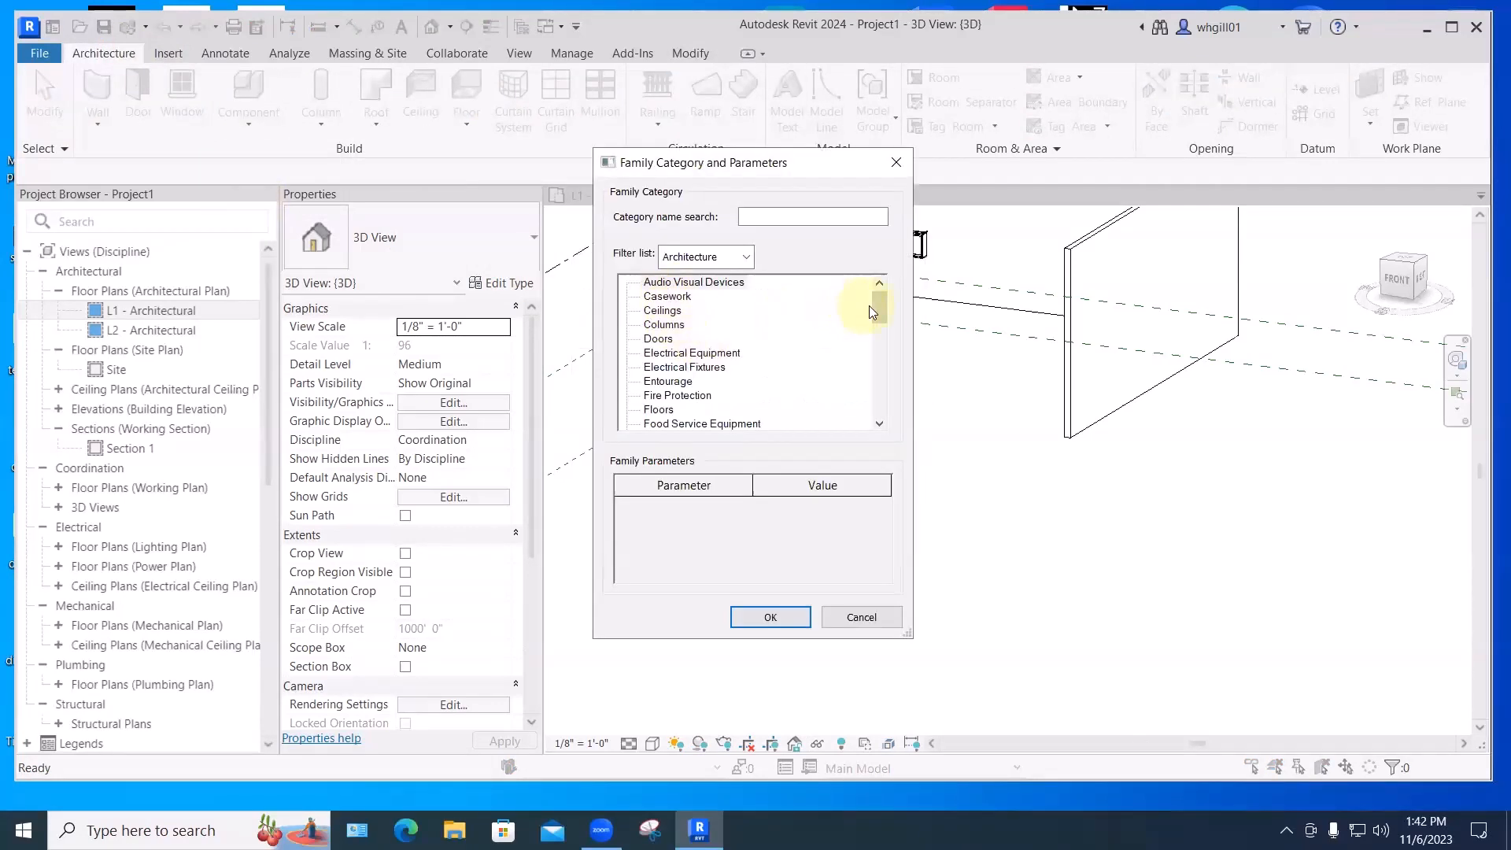
pyautogui.moveTo(877, 312); pyautogui.dragTo(877, 318)
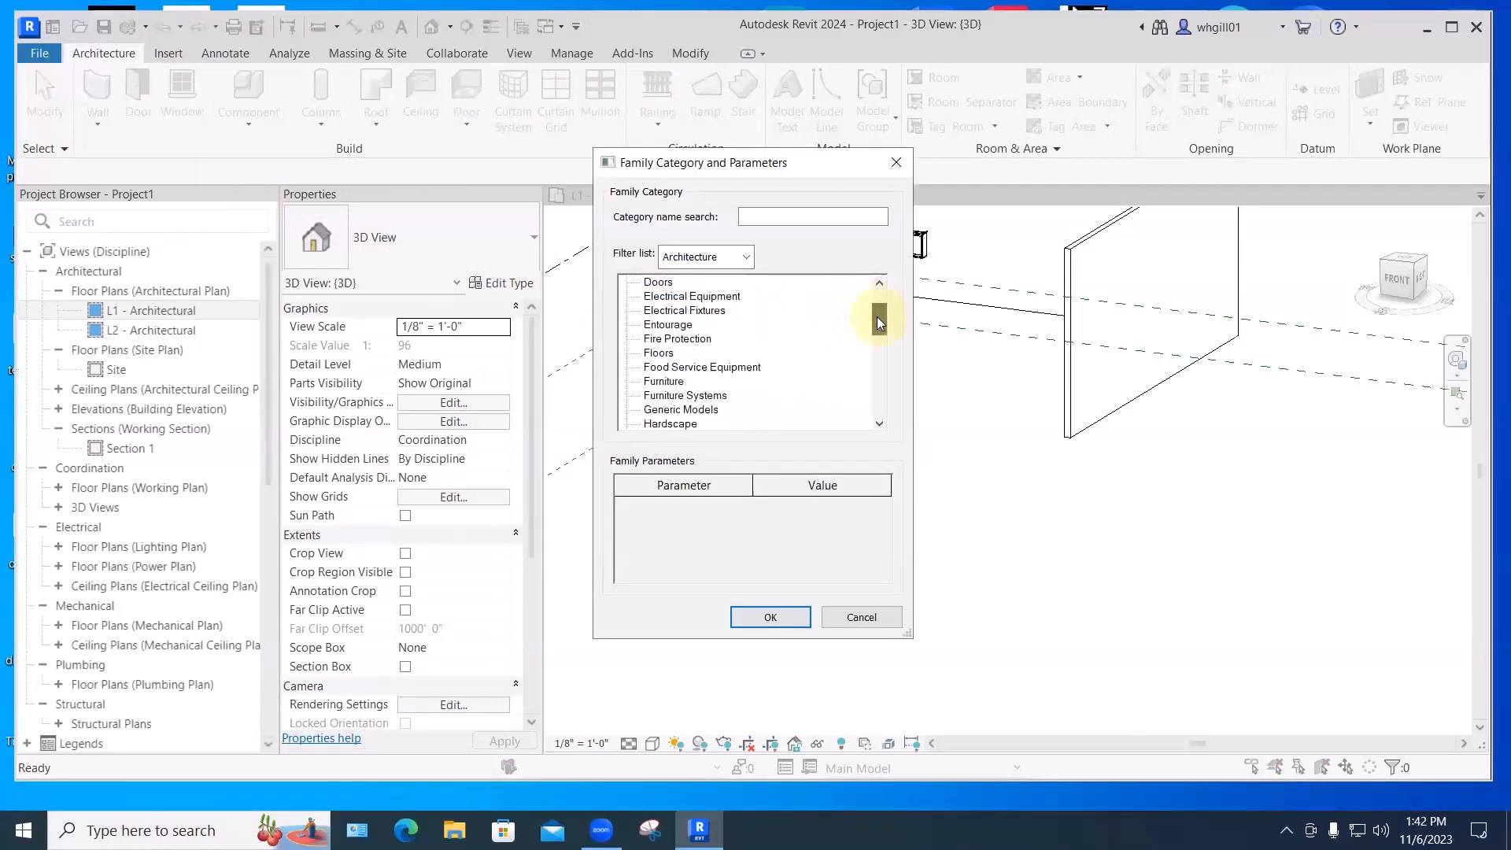
pyautogui.click(661, 383)
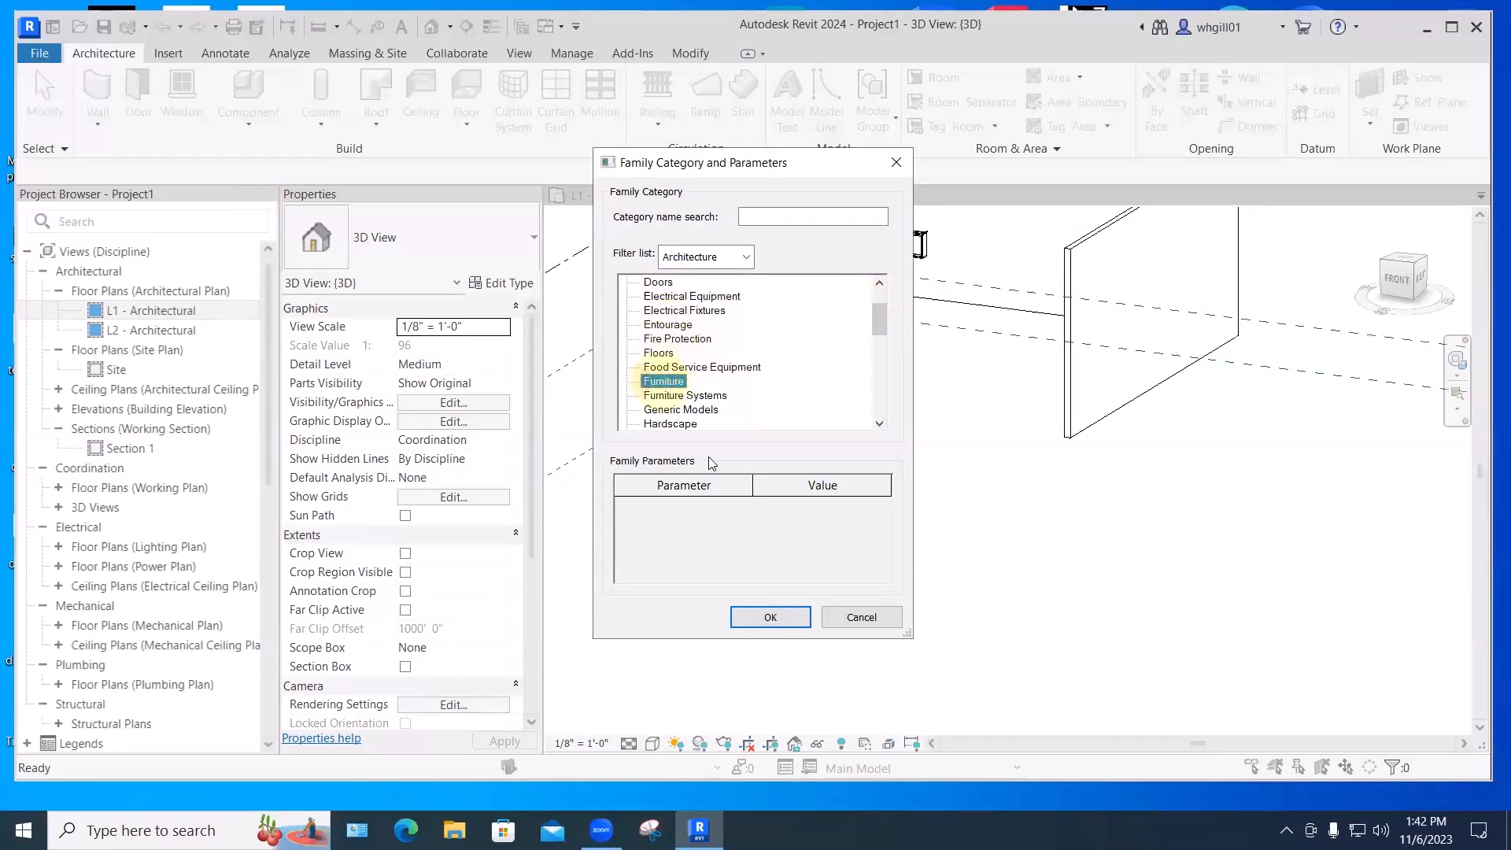
pyautogui.click(770, 617)
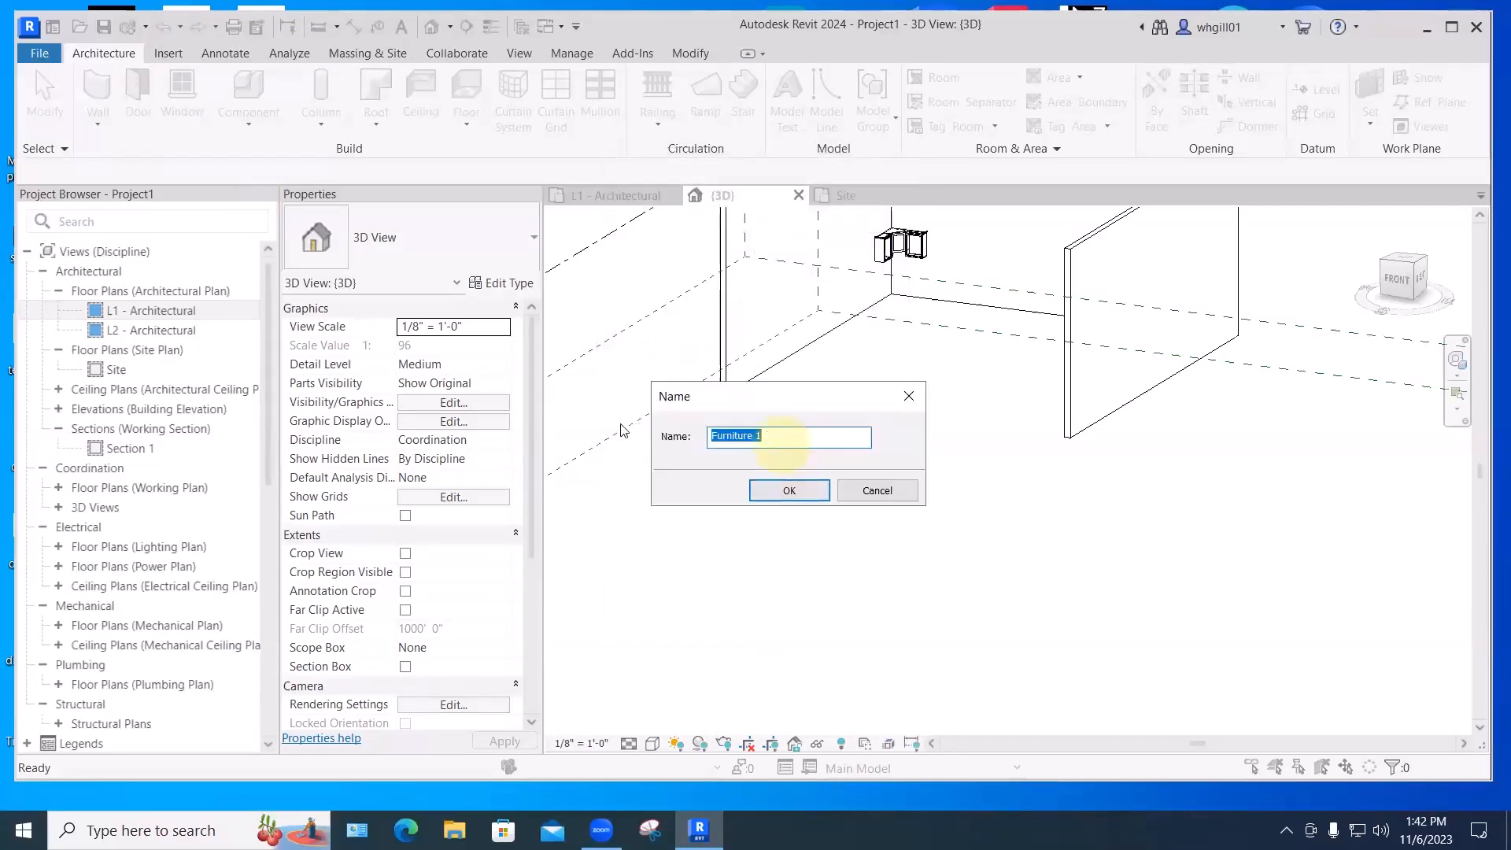
pyautogui.write('Ottoman')
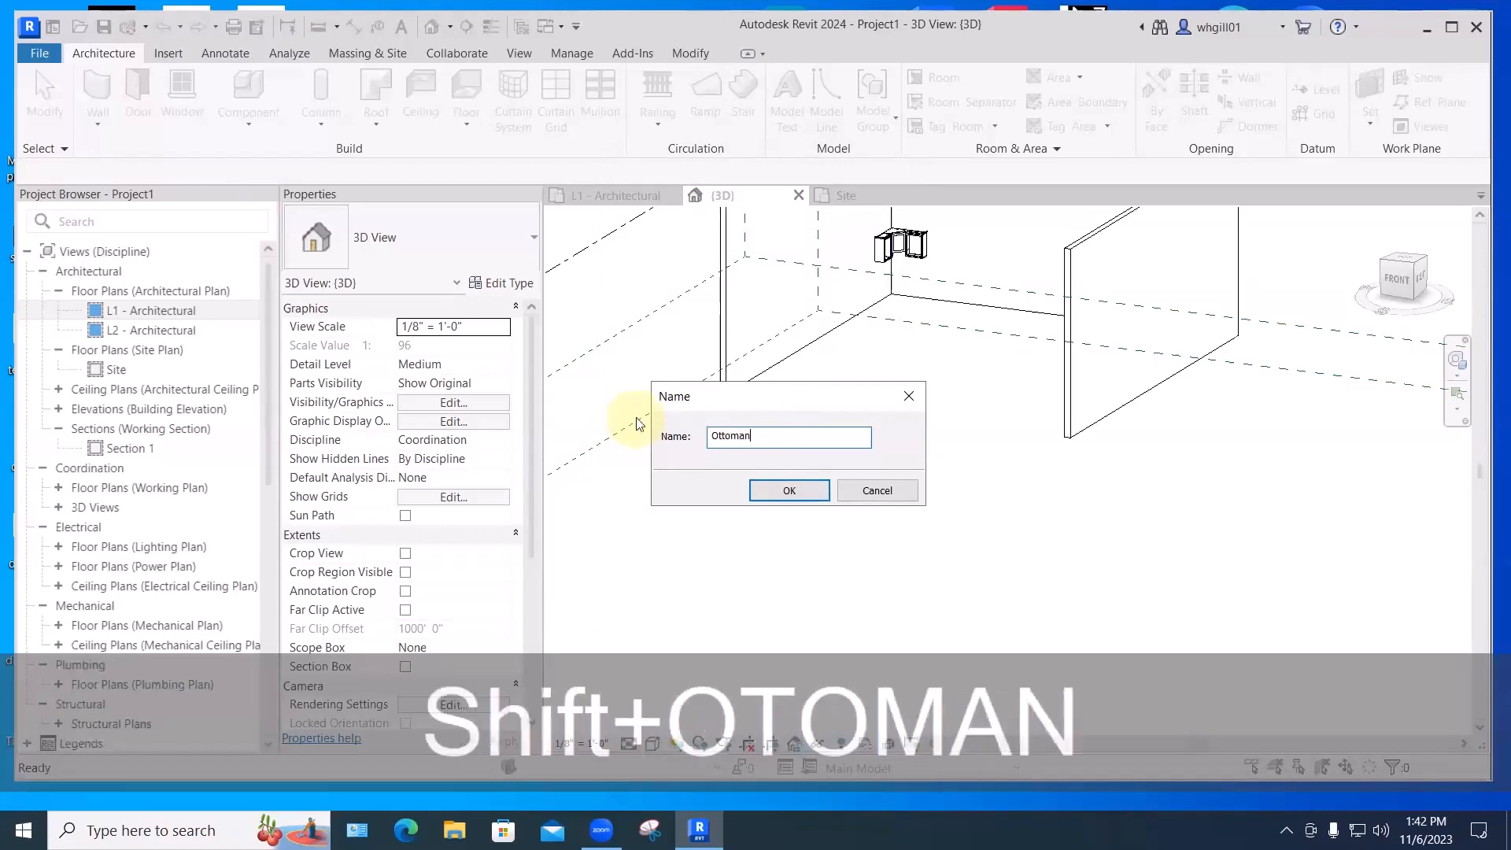
pyautogui.press('Return')
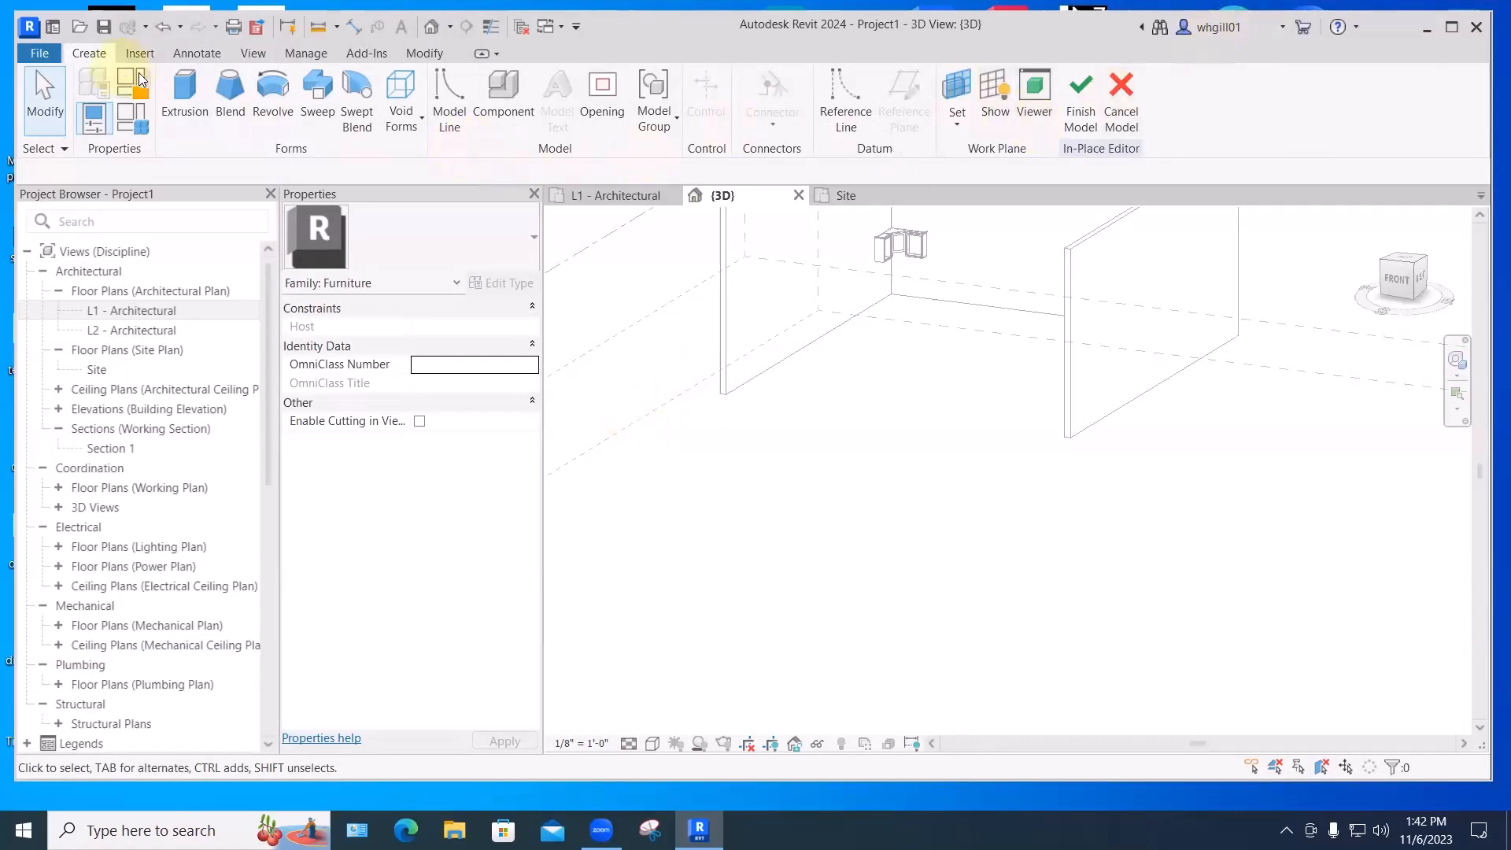
# - Sketch a rectangular extrusion outline for the ottoman box
pyautogui.click(184, 88)
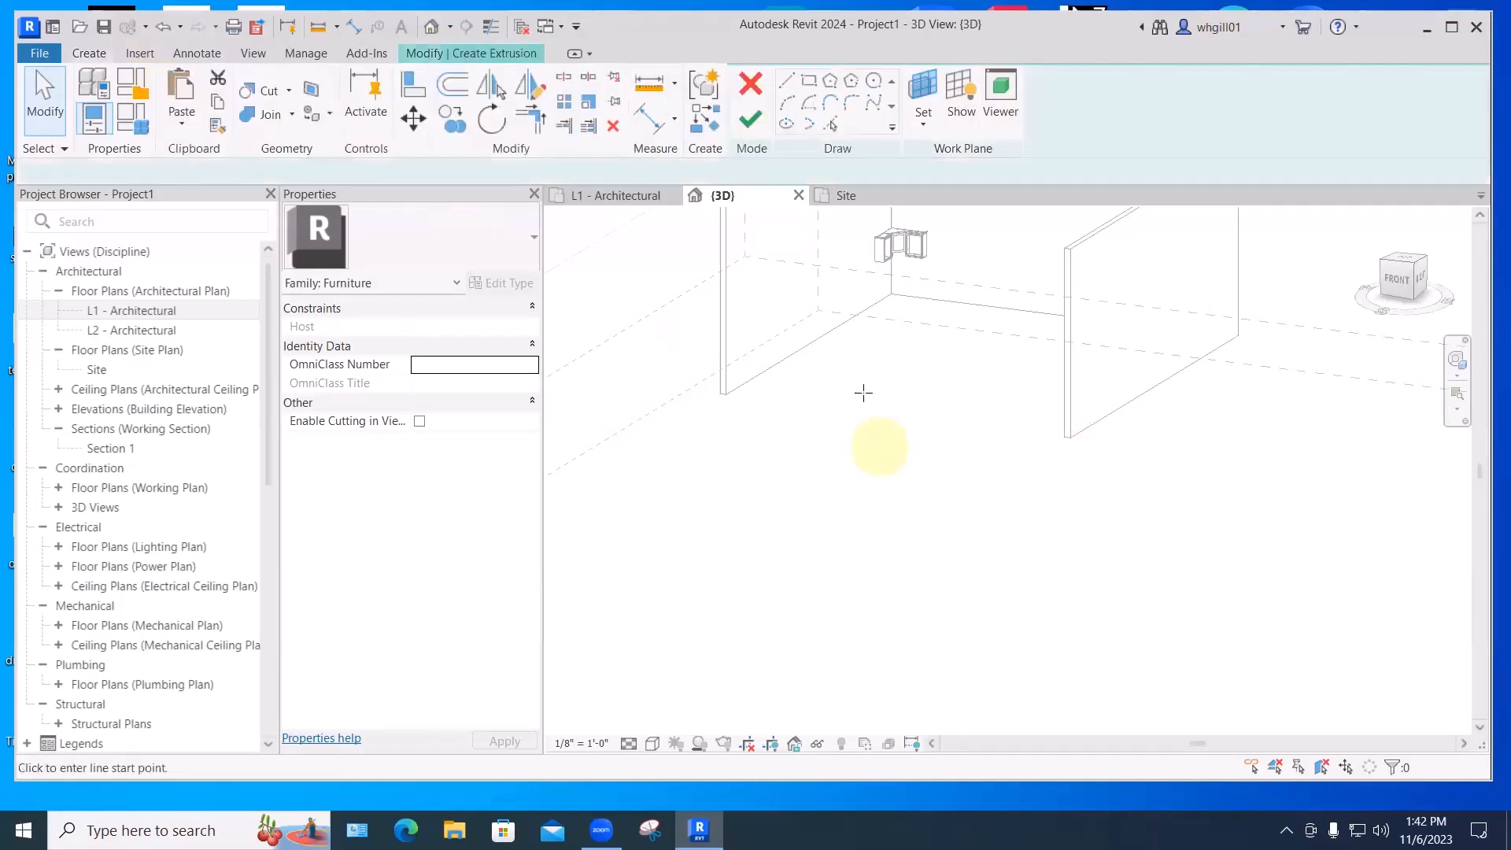
pyautogui.click(808, 80)
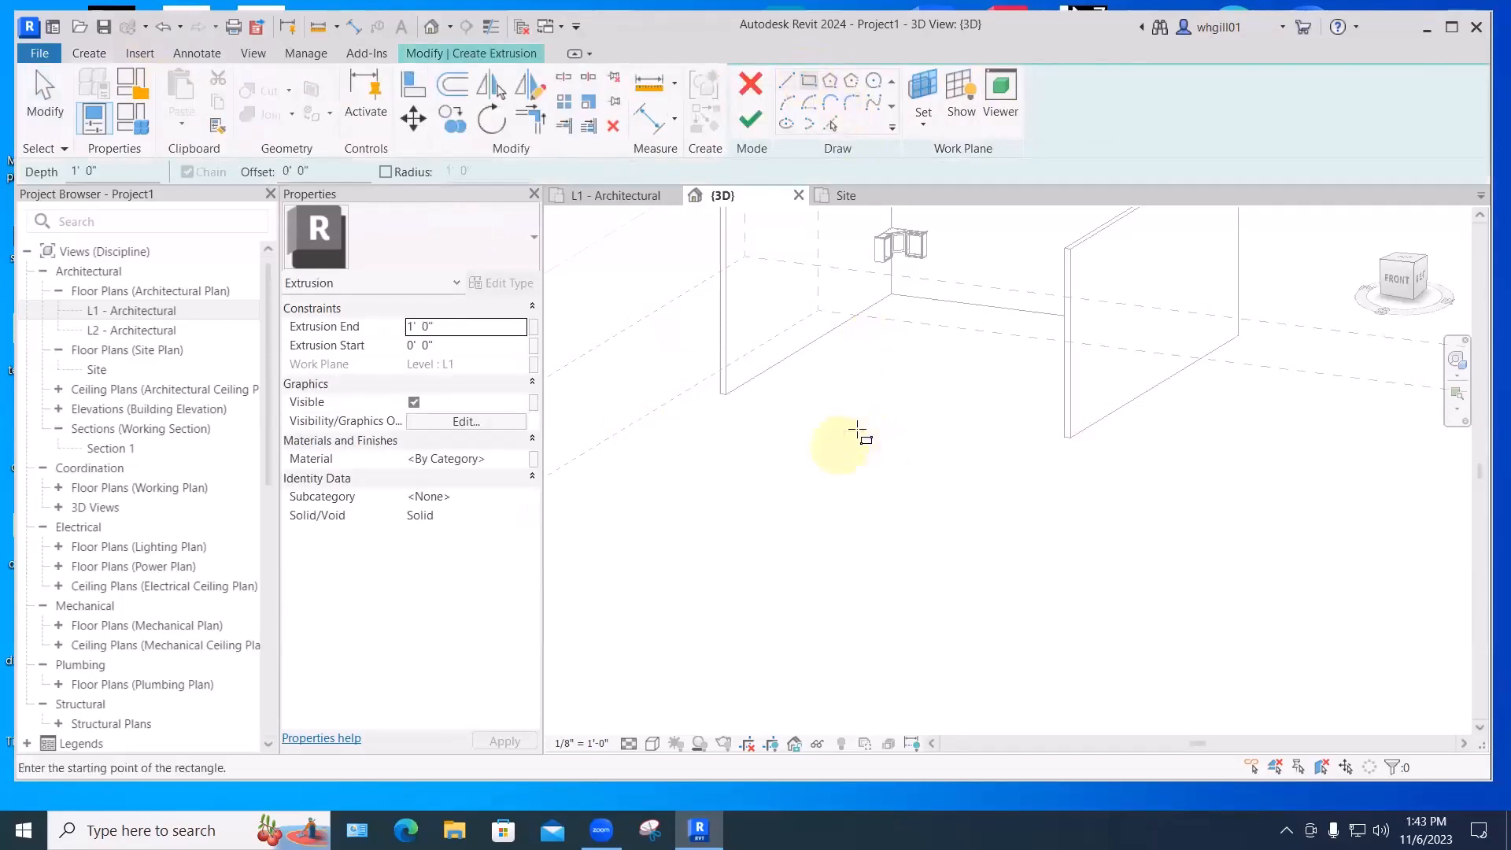
pyautogui.click(858, 431)
pyautogui.scroll(3, 851, 437)
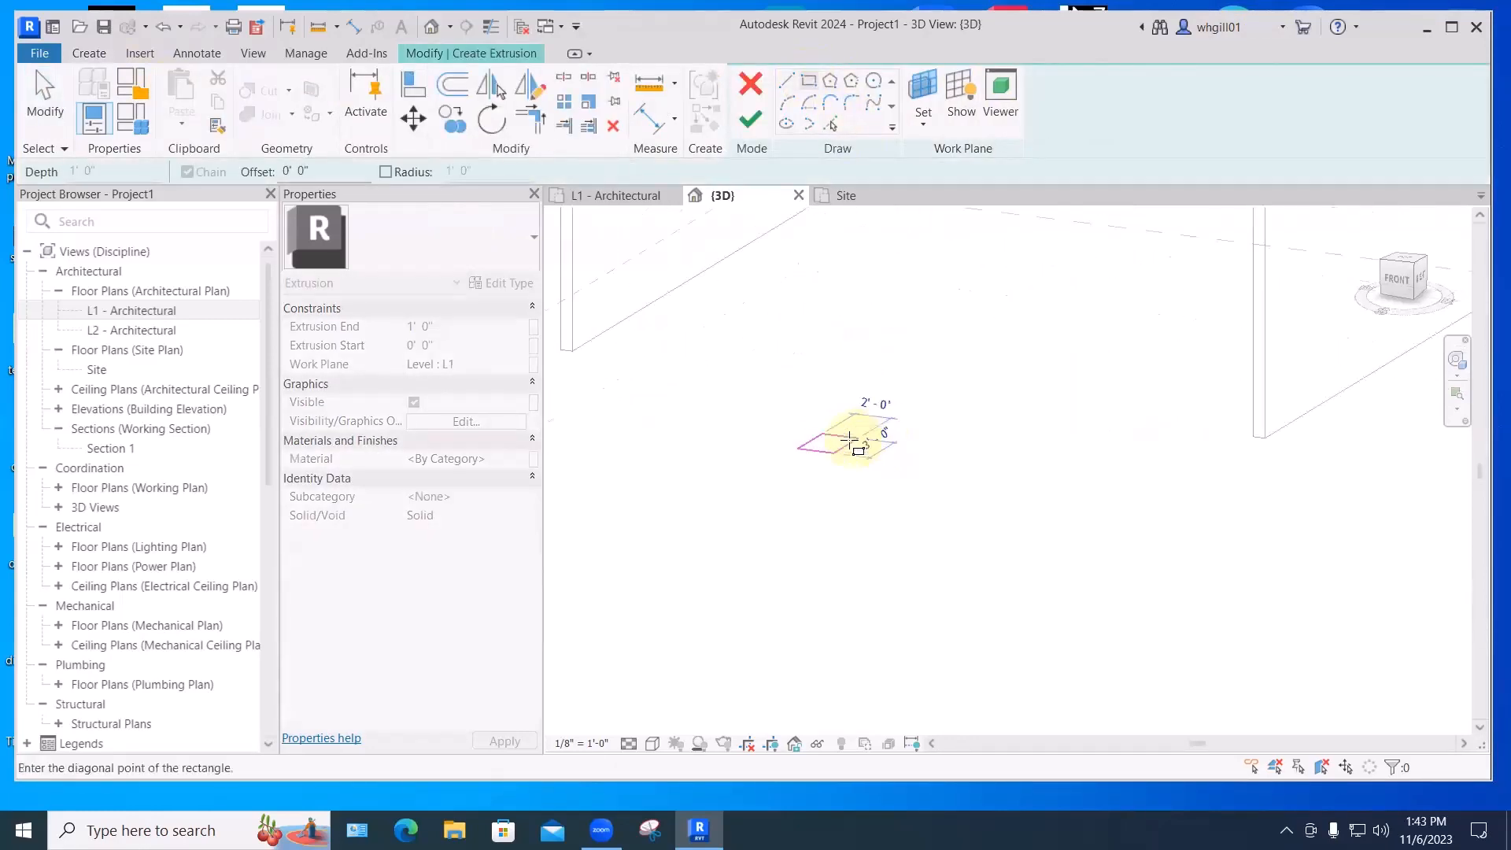
pyautogui.scroll(3, 849, 446)
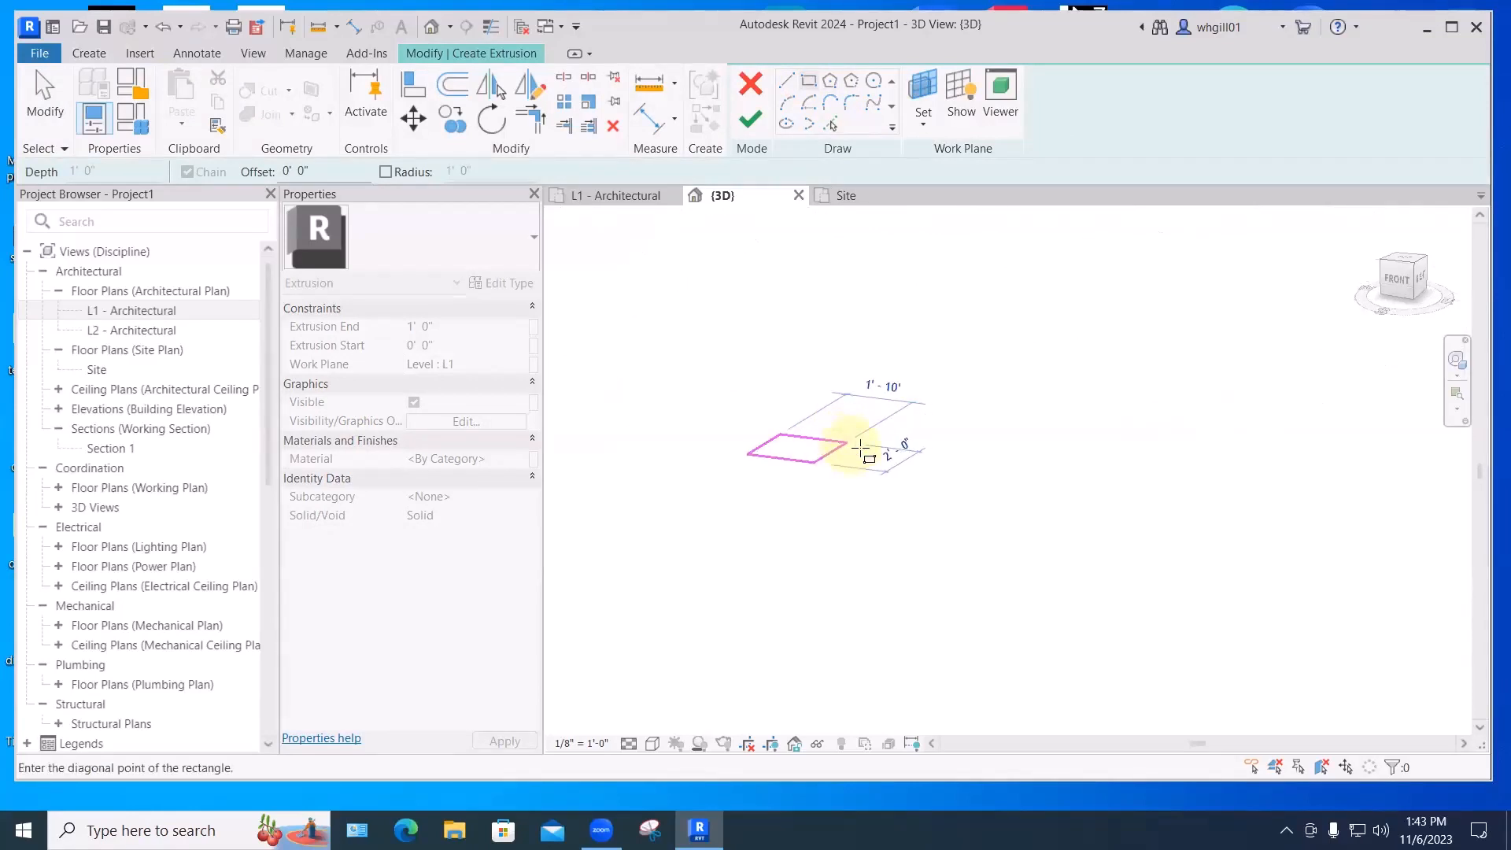
pyautogui.click(854, 444)
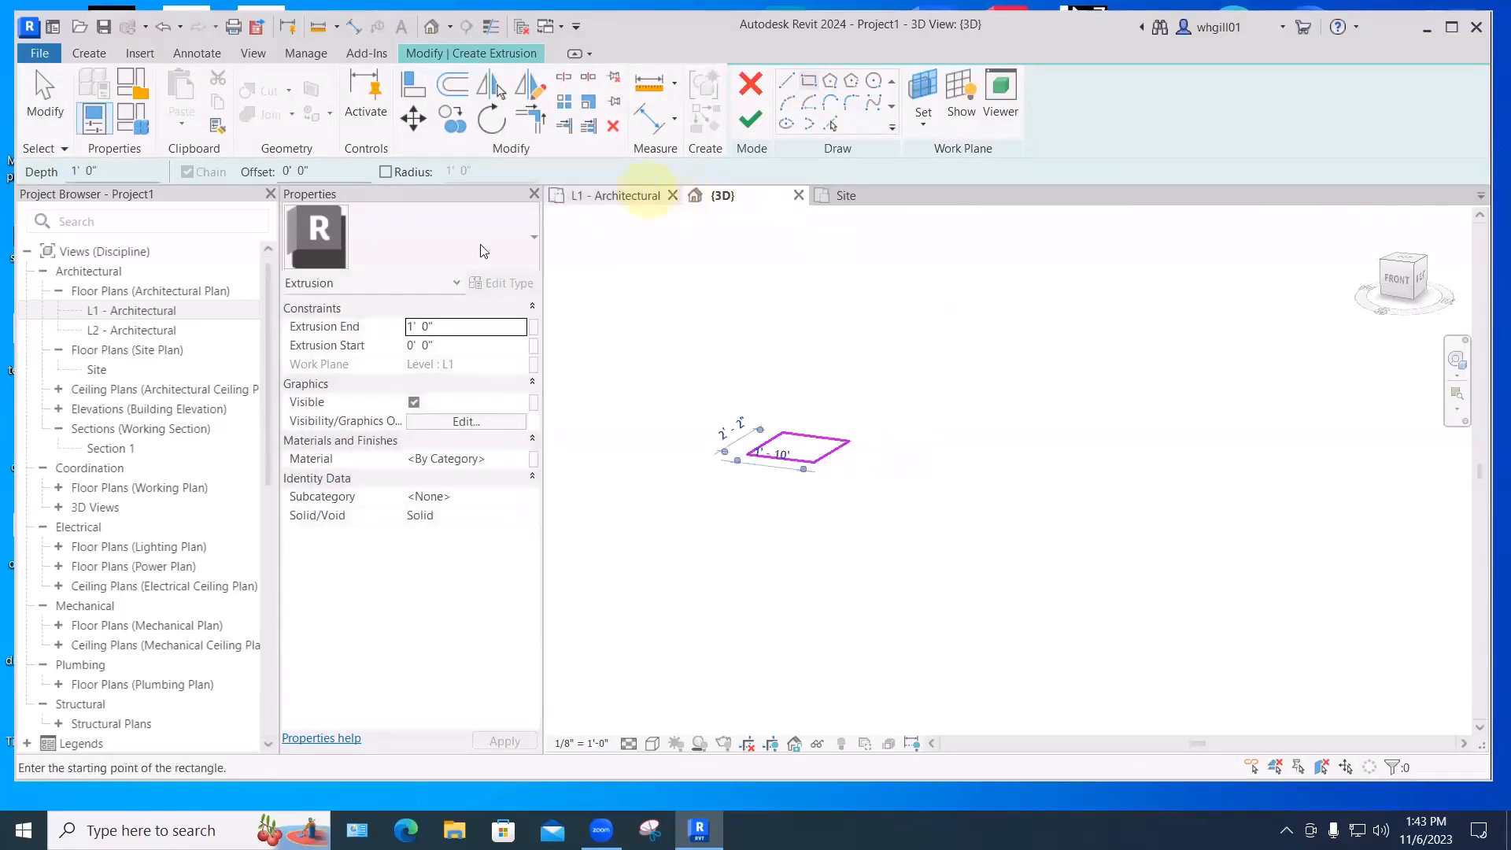
# - Set Extrusion End to 18", then finish the extrusion and the Ottoman model
pyautogui.click(432, 326)
pyautogui.moveTo(433, 327); pyautogui.dragTo(408, 328)
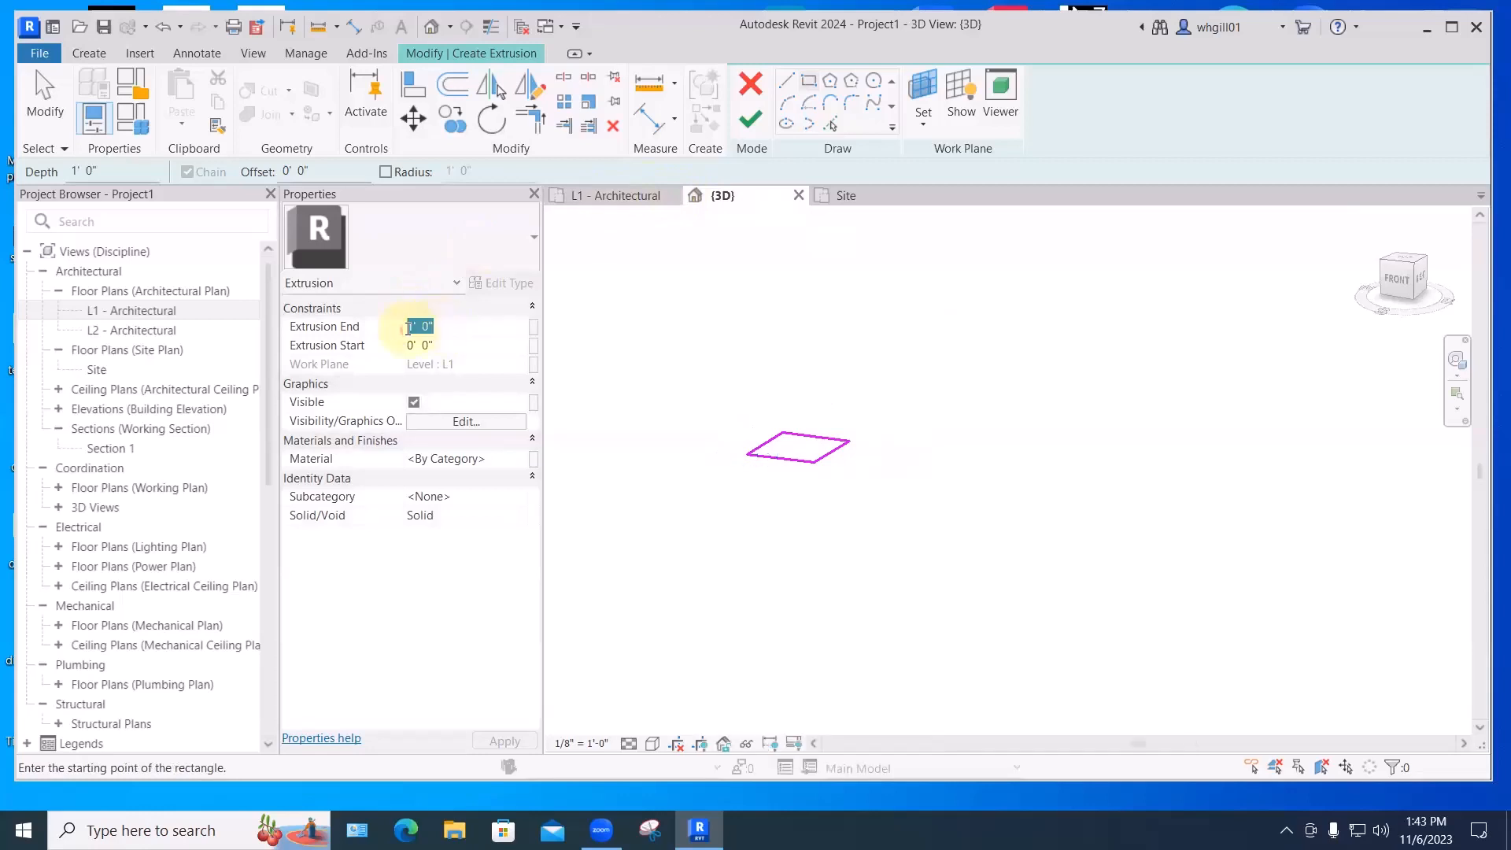
pyautogui.write('18"')
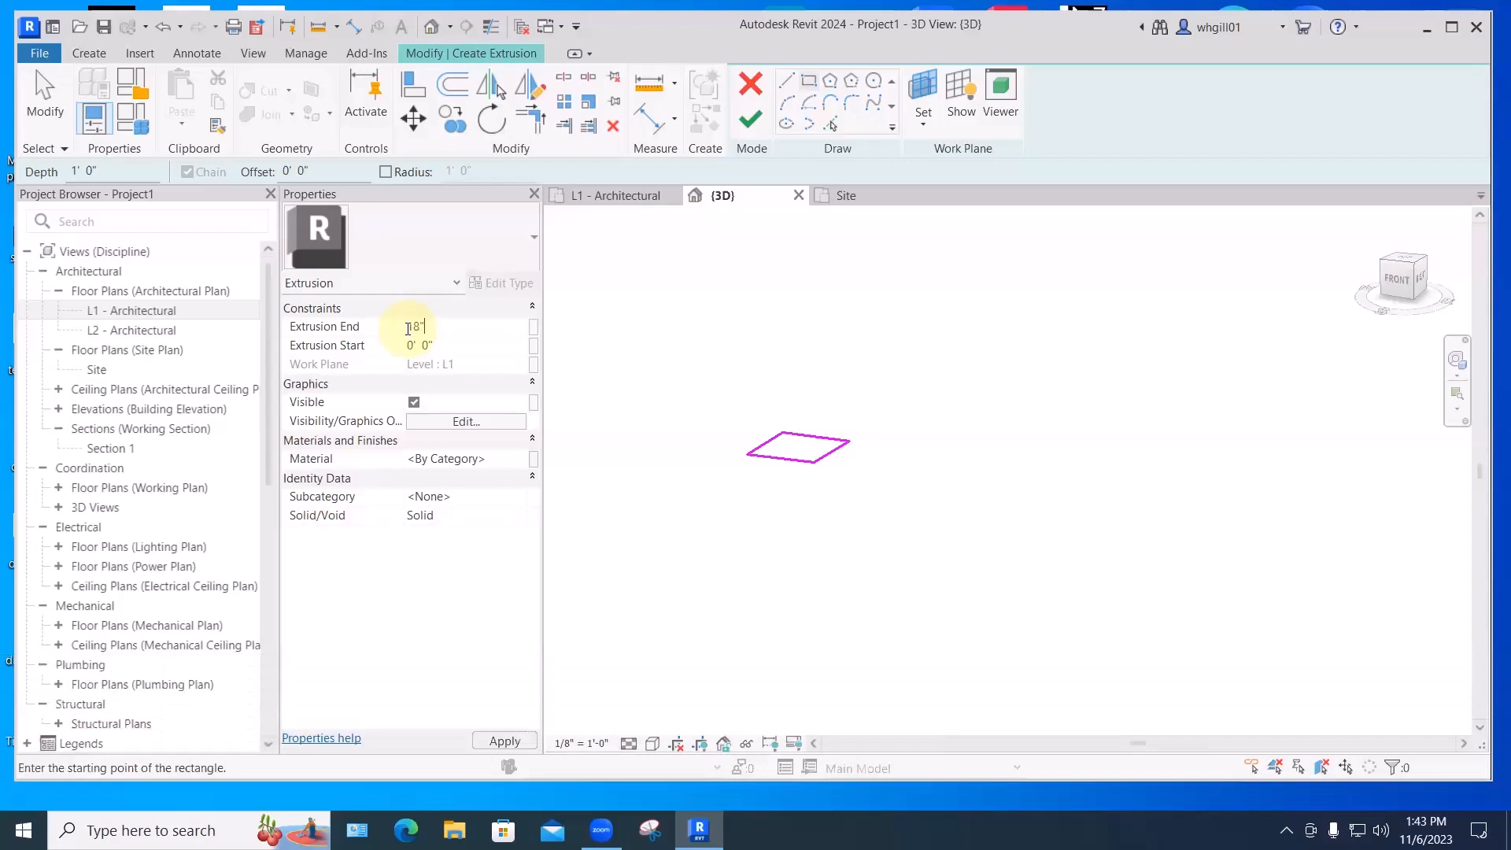
pyautogui.press('Return')
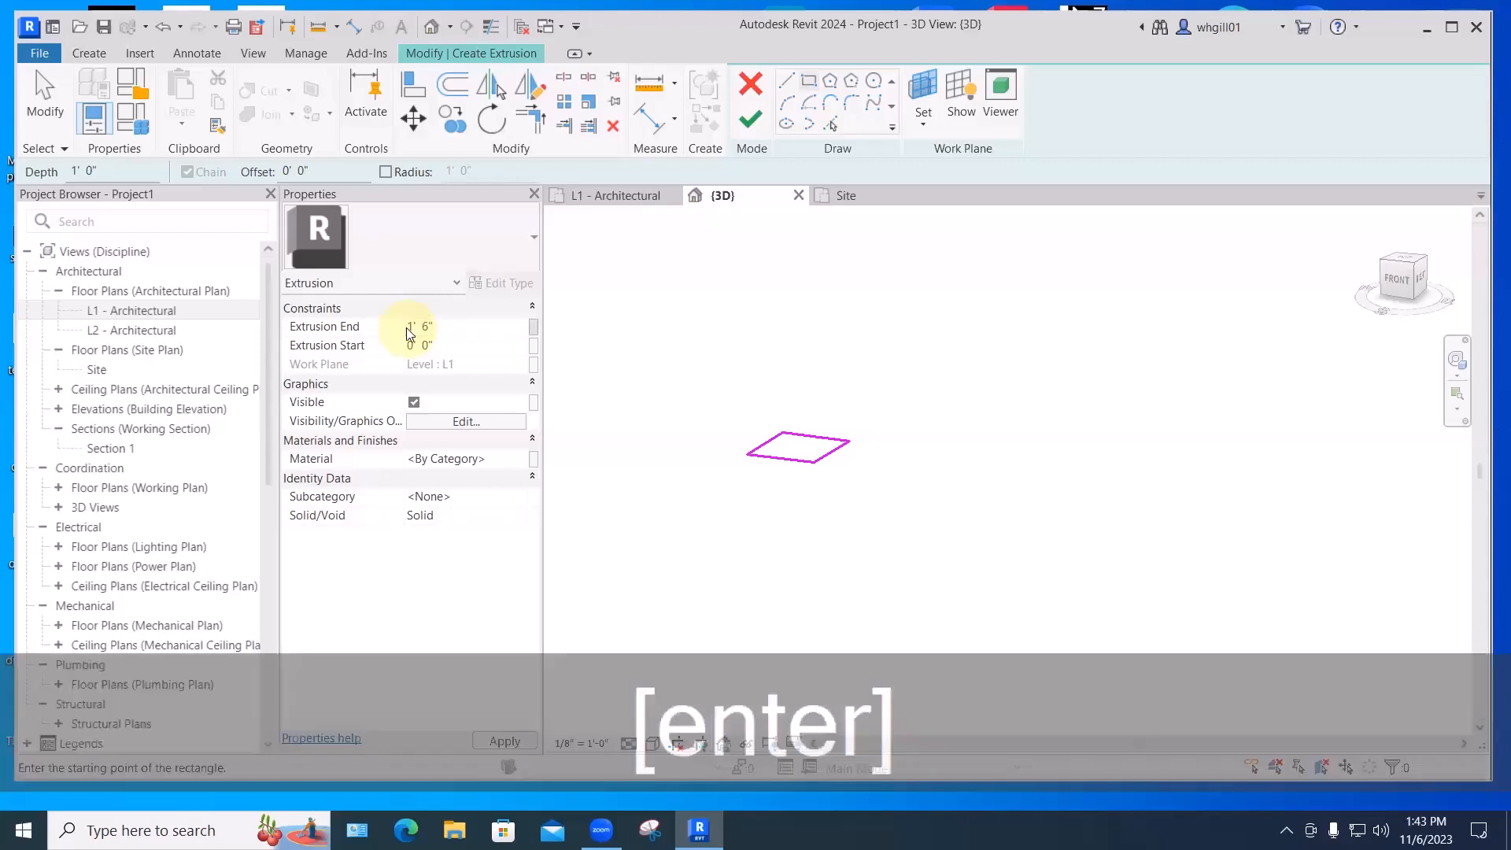
pyautogui.click(750, 118)
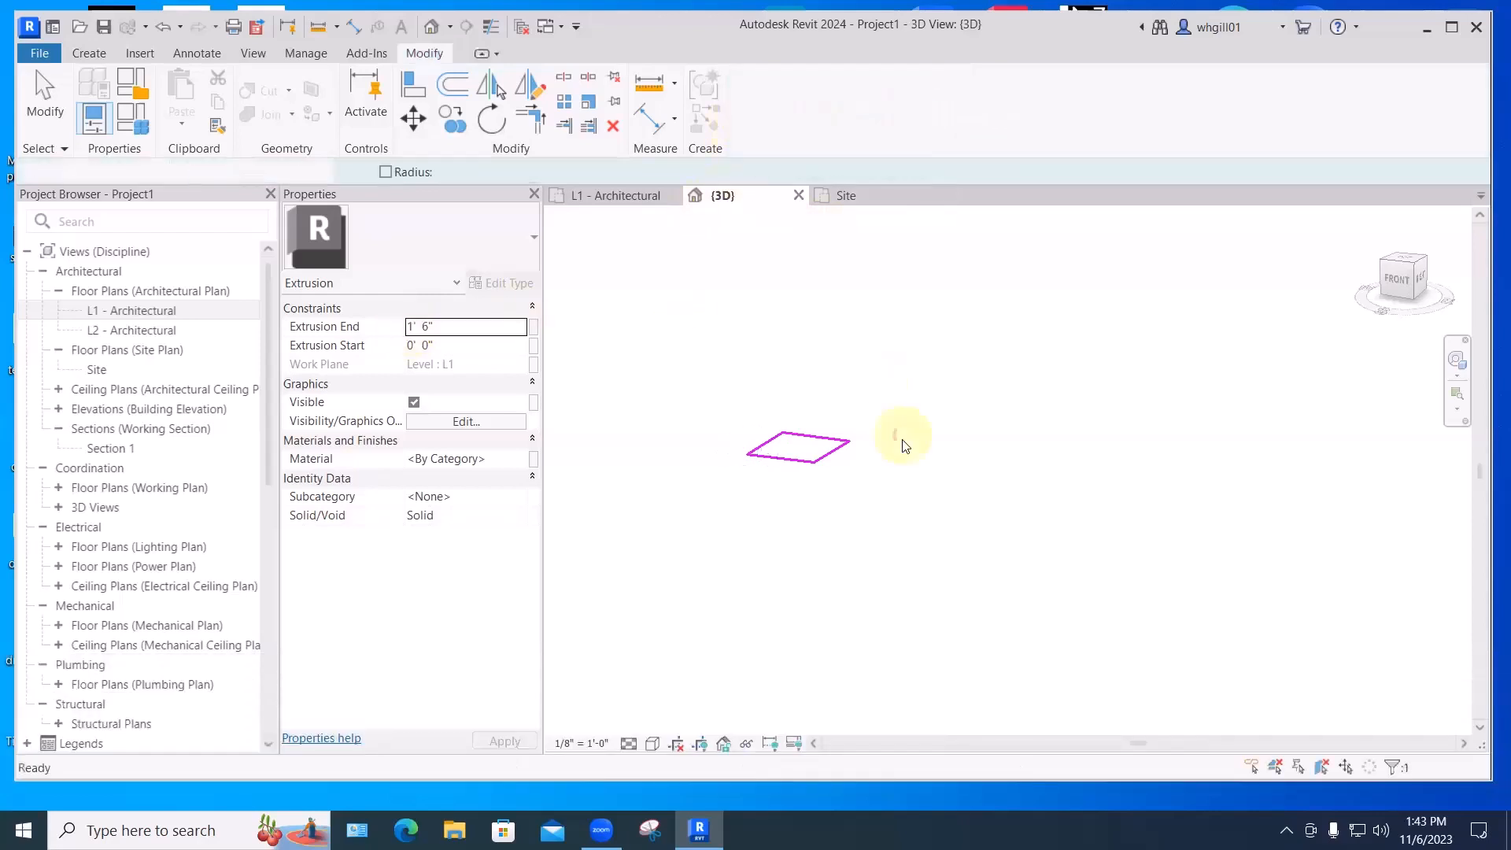
pyautogui.click(915, 409)
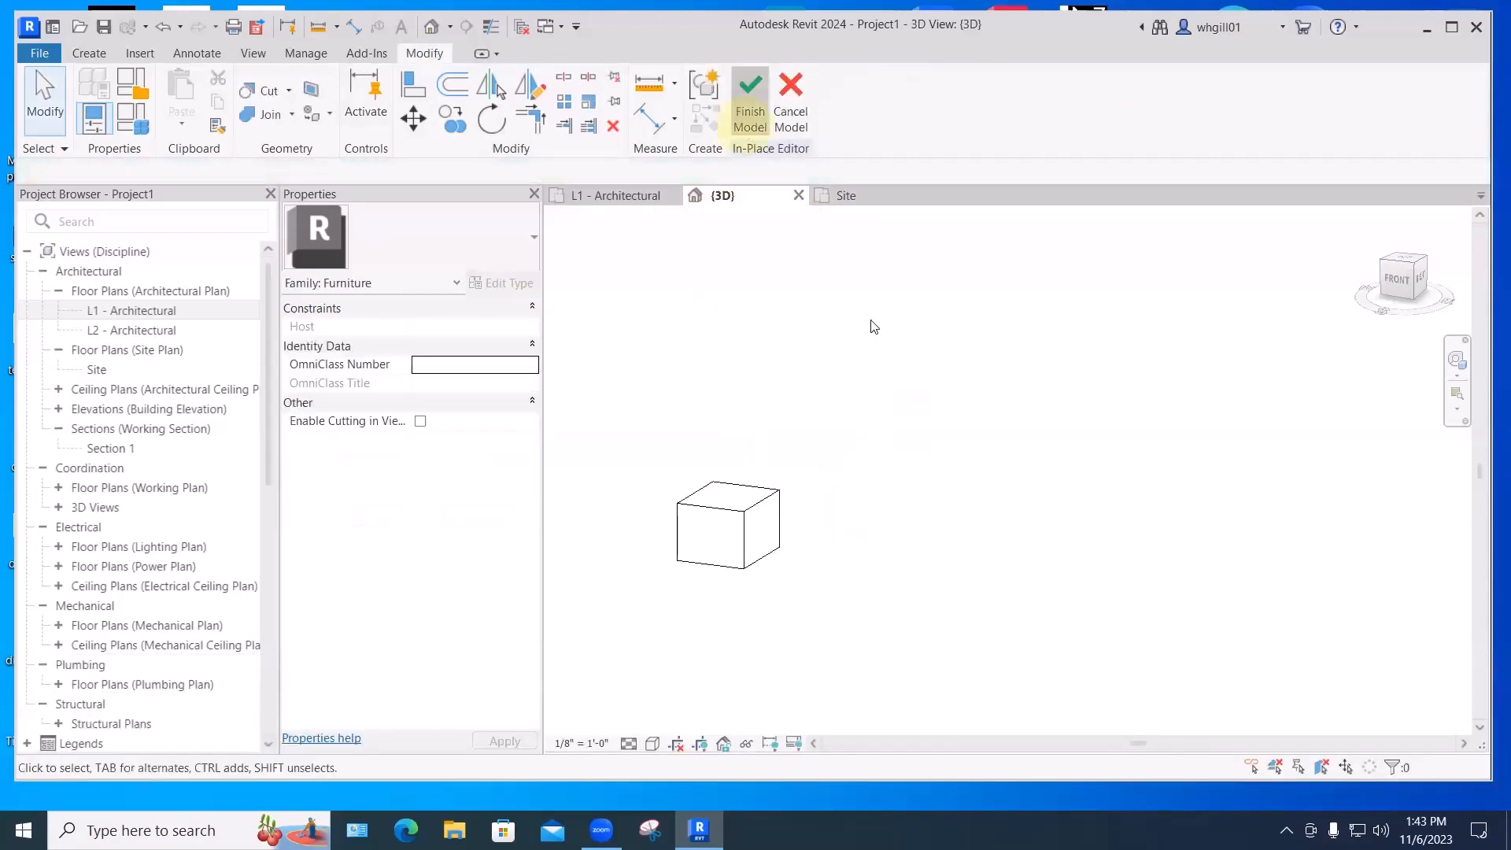
pyautogui.click(748, 102)
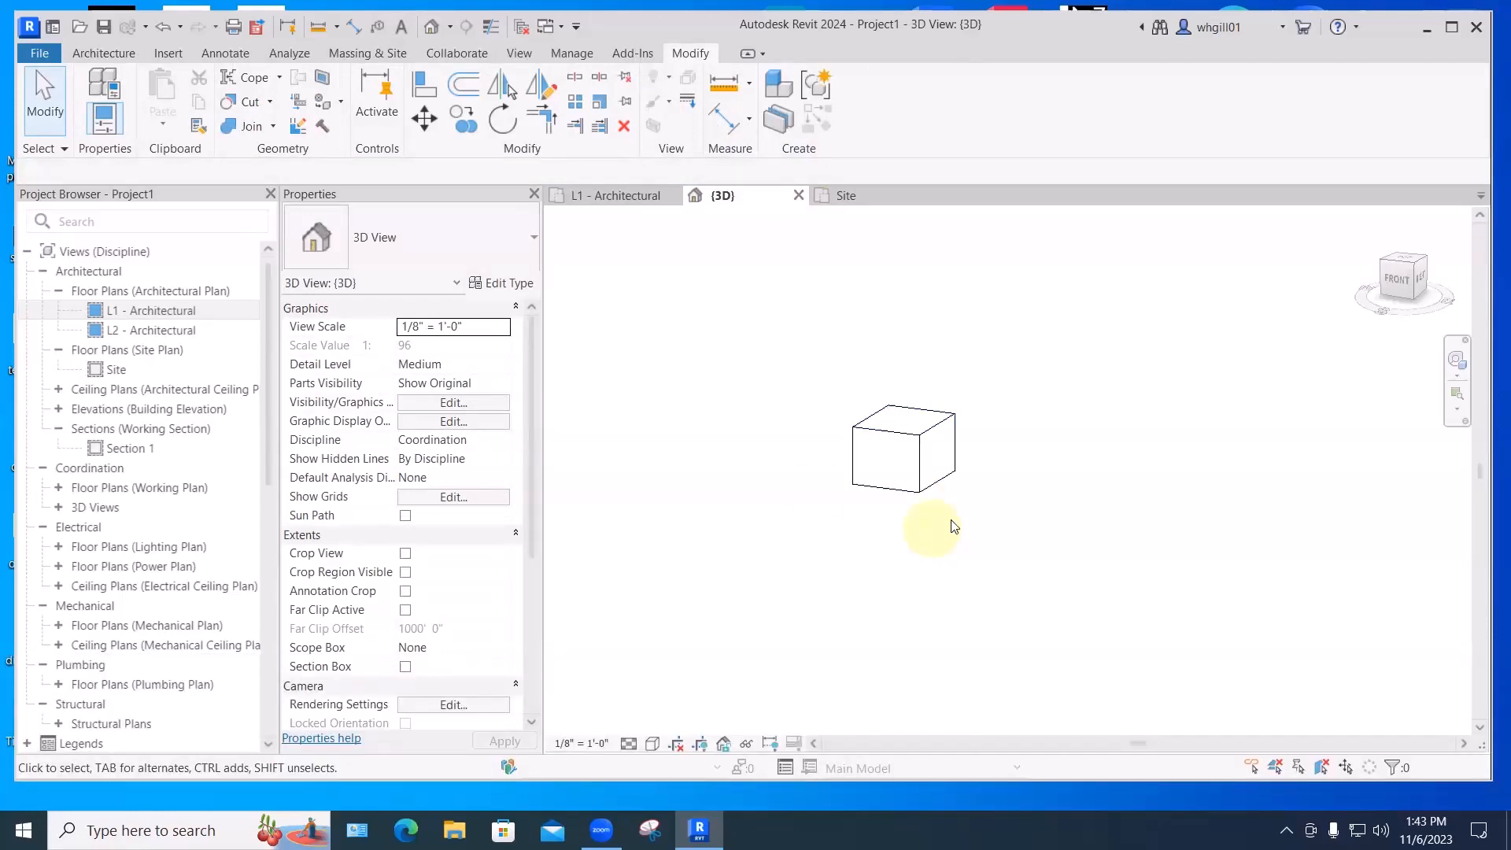
# - Centre the view on the 1' 6" Ottoman box, select it, and use Edit In-Place on it
pyautogui.scroll(2, 876, 419)
pyautogui.moveTo(966, 443); pyautogui.dragTo(806, 465, button='middle')
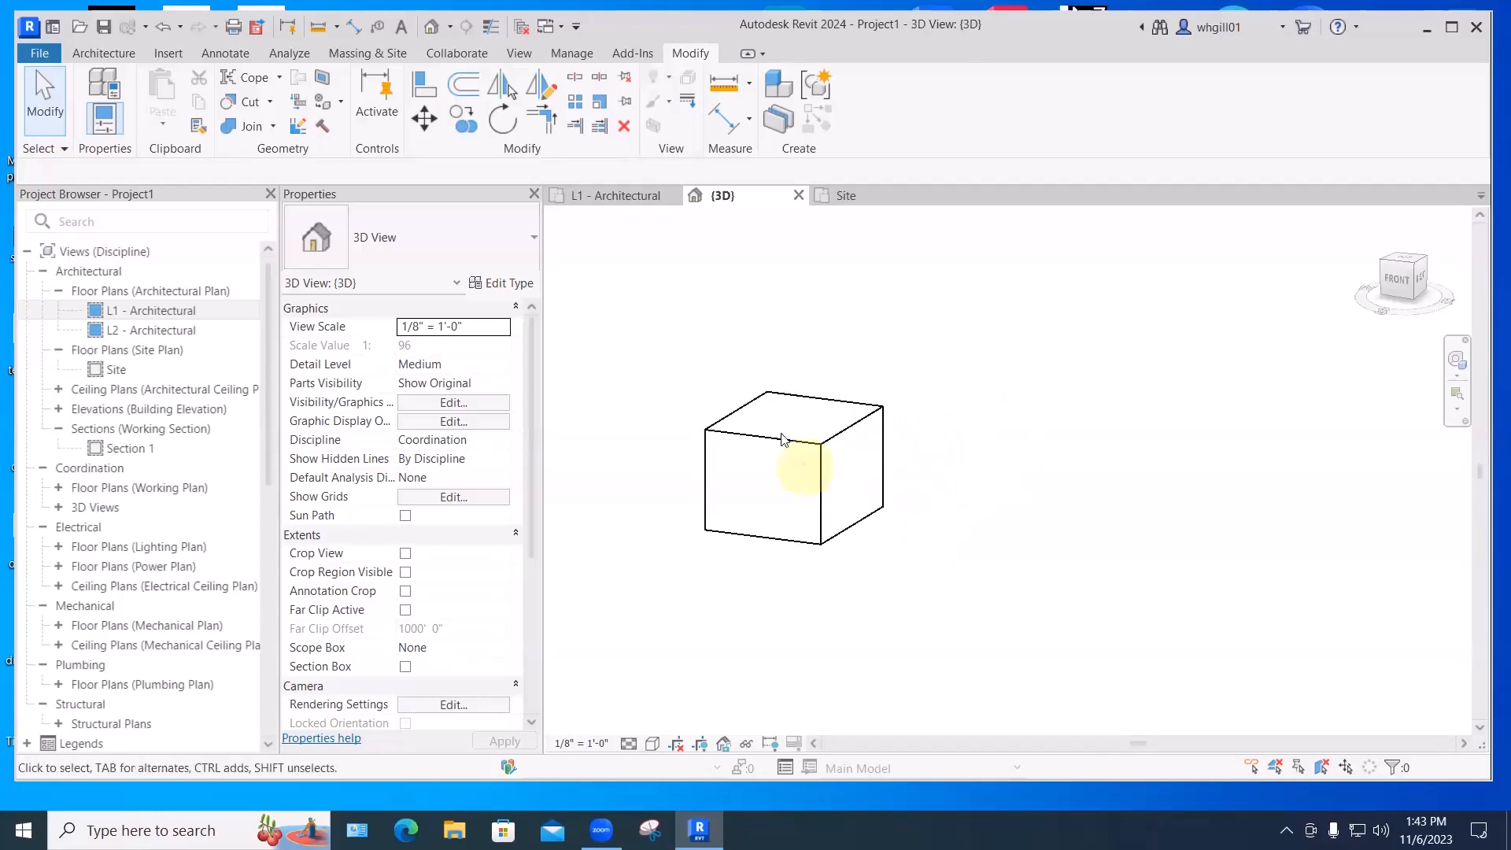
pyautogui.scroll(1, 781, 438)
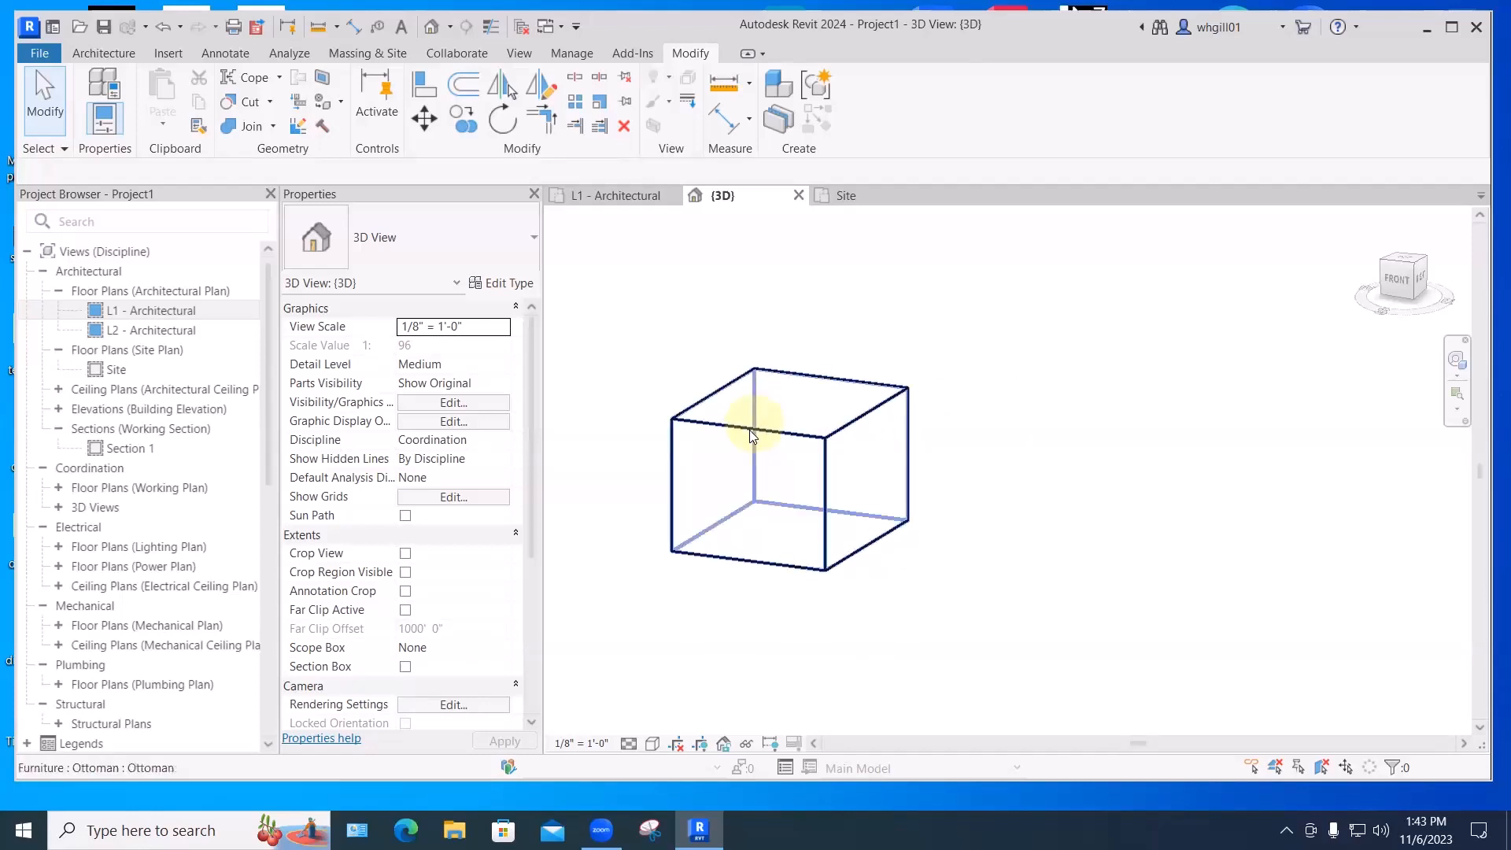
pyautogui.press('capslock')
pyautogui.moveTo(802, 468); pyautogui.dragTo(756, 501, button='middle')
pyautogui.press('capslock')
pyautogui.press('capslock')
pyautogui.moveTo(756, 501); pyautogui.dragTo(816, 441, button='middle')
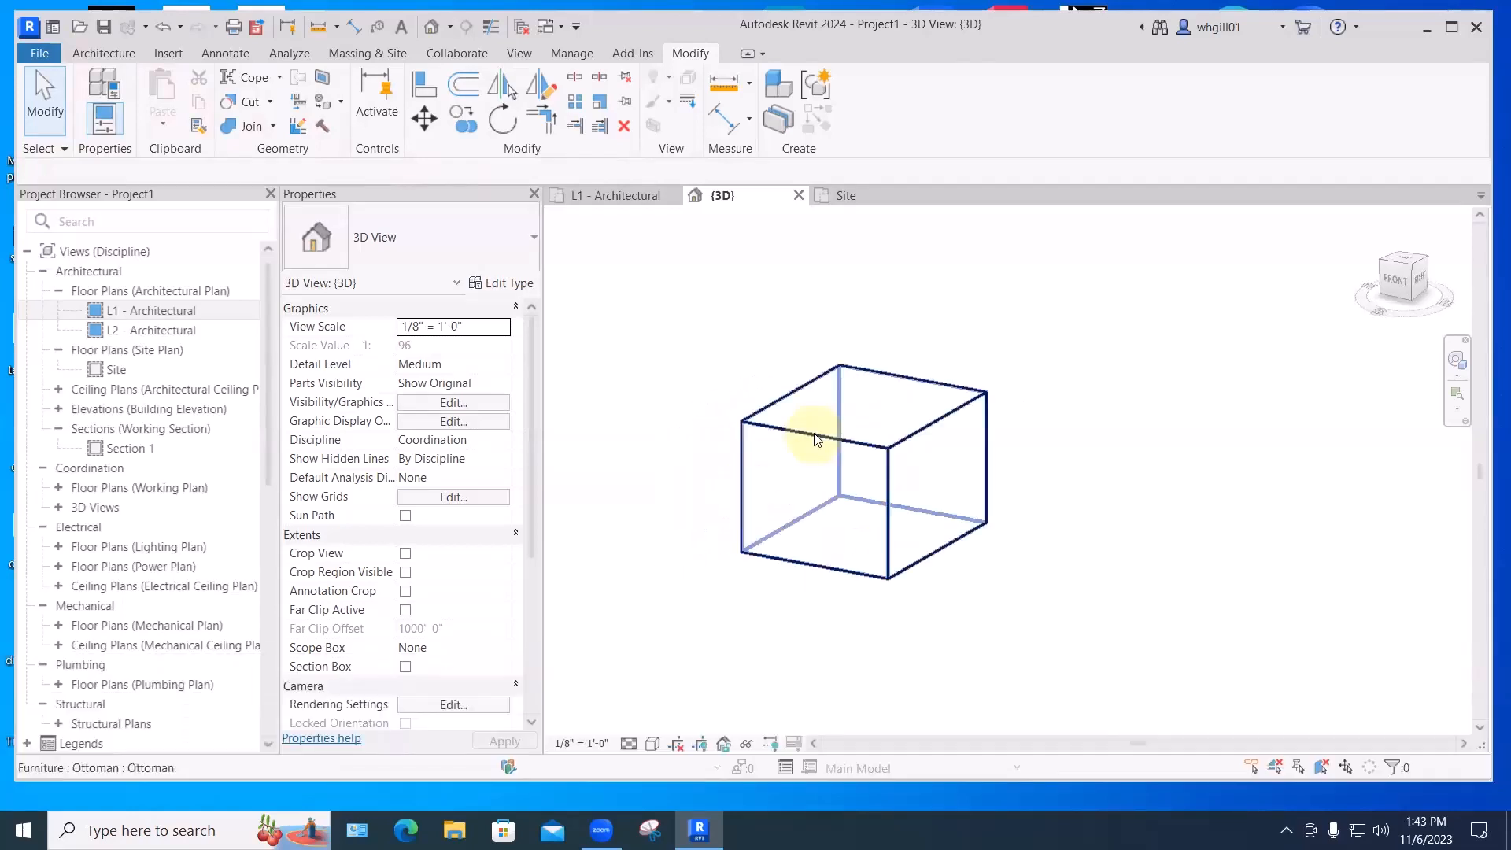
pyautogui.click(814, 435)
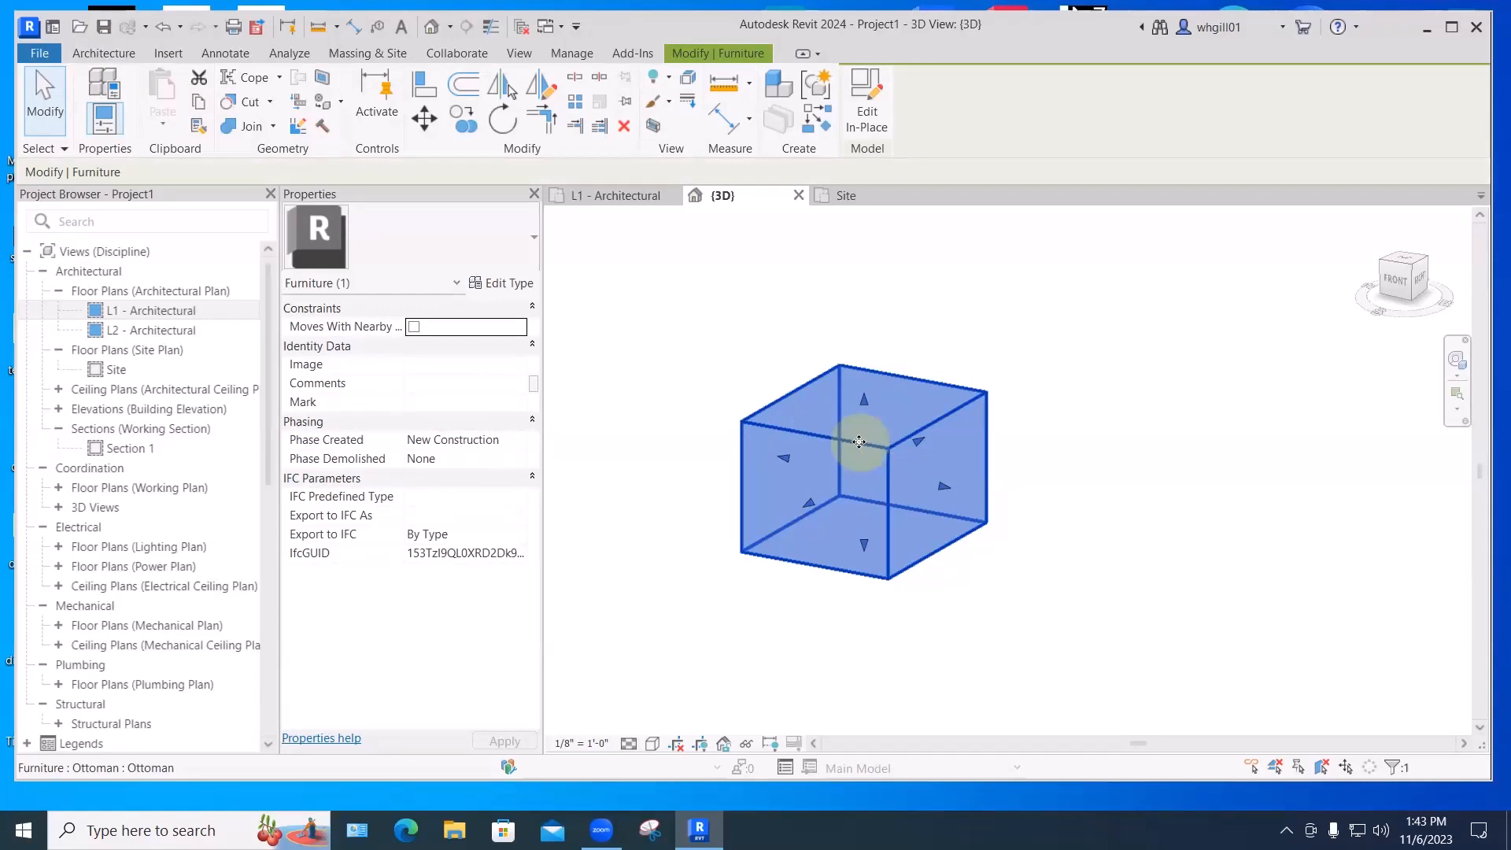
pyautogui.click(867, 114)
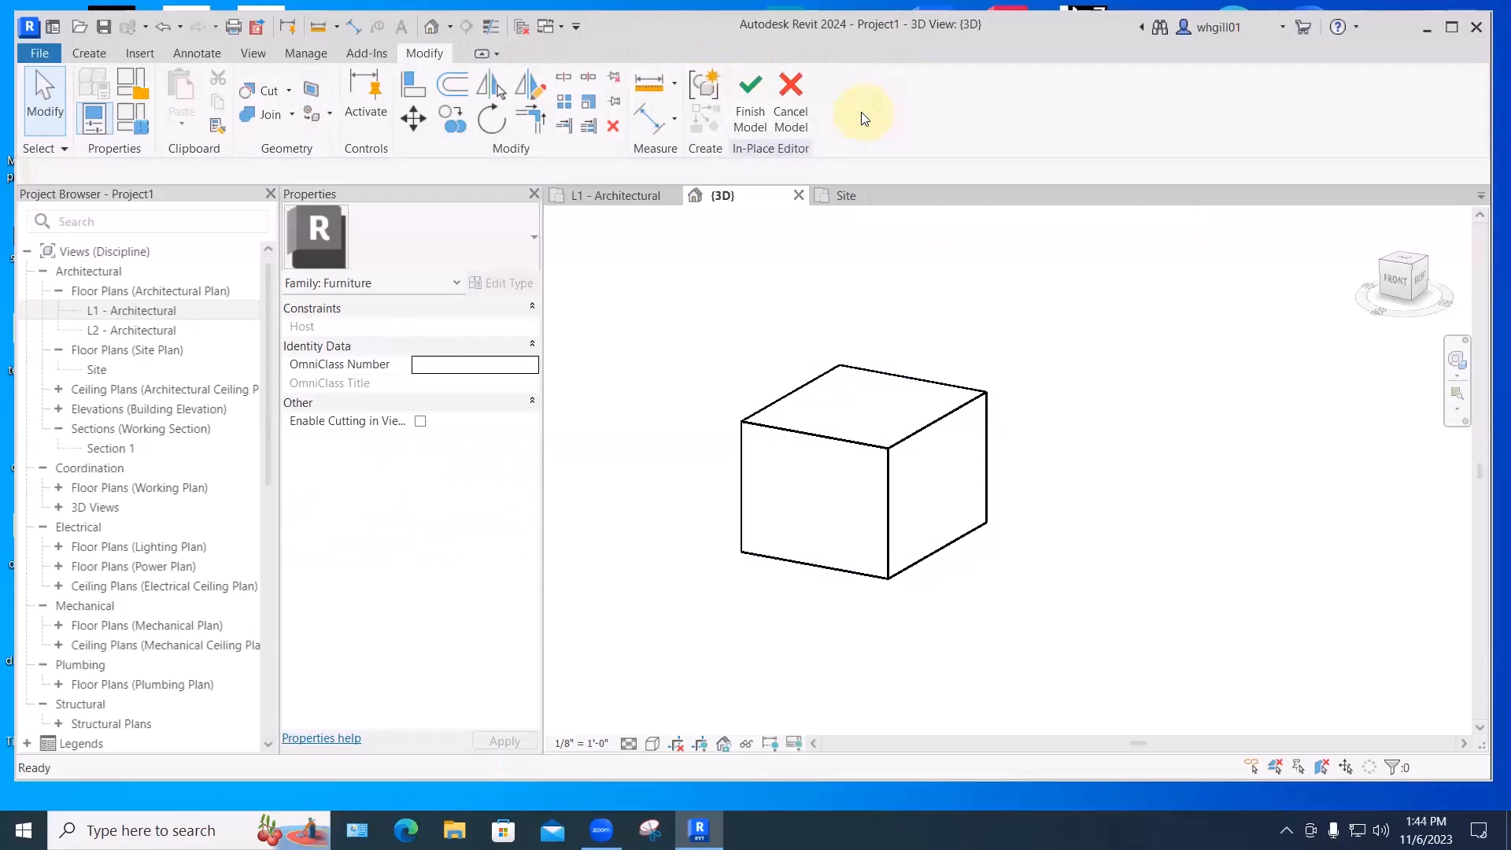
# - Start a void sweep path sketch with the box's top face as the work plane
pyautogui.click(89, 53)
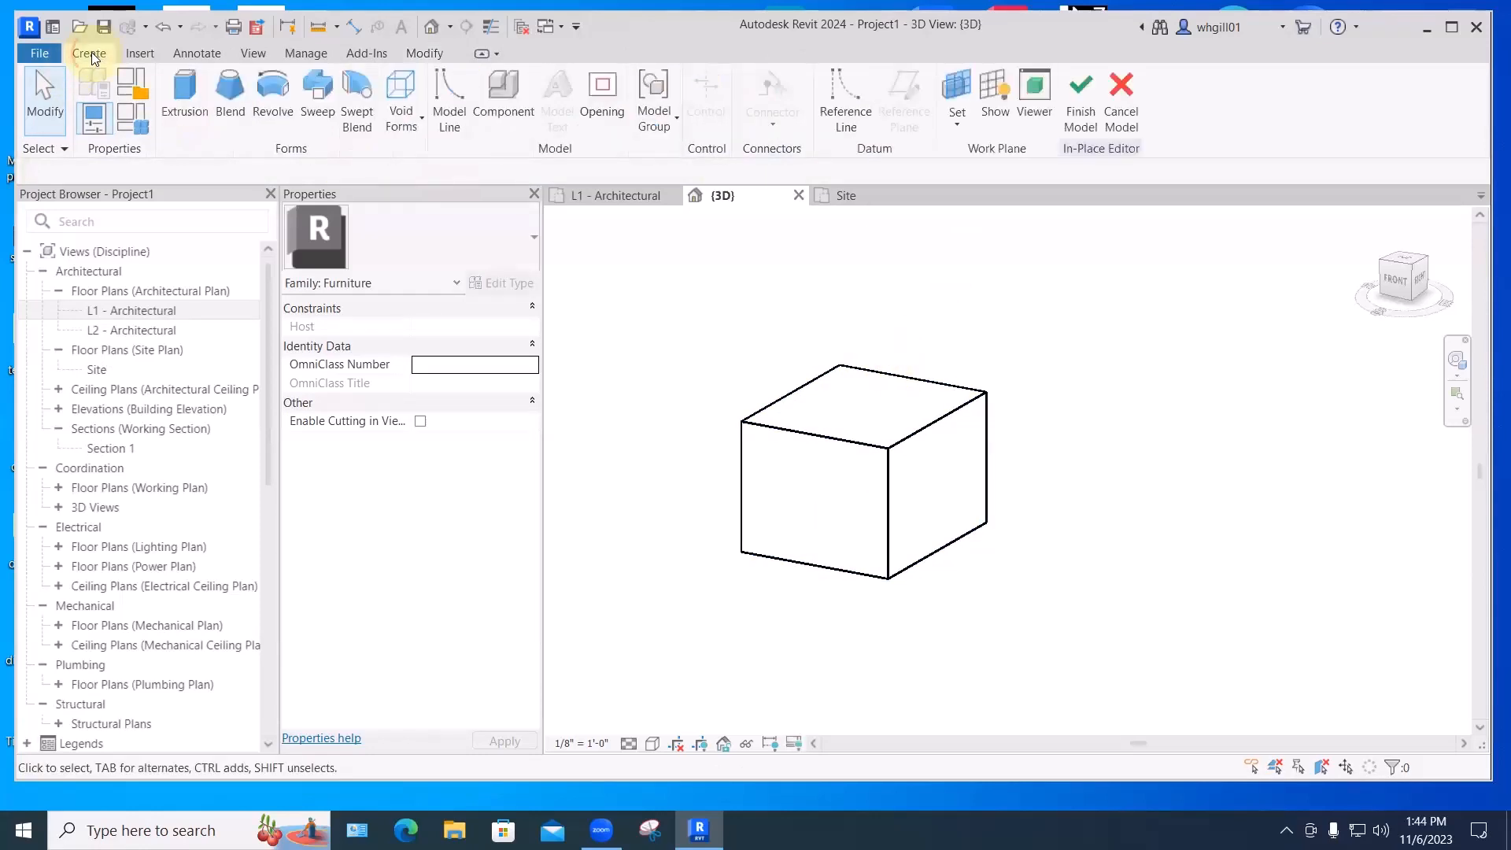
pyautogui.click(409, 127)
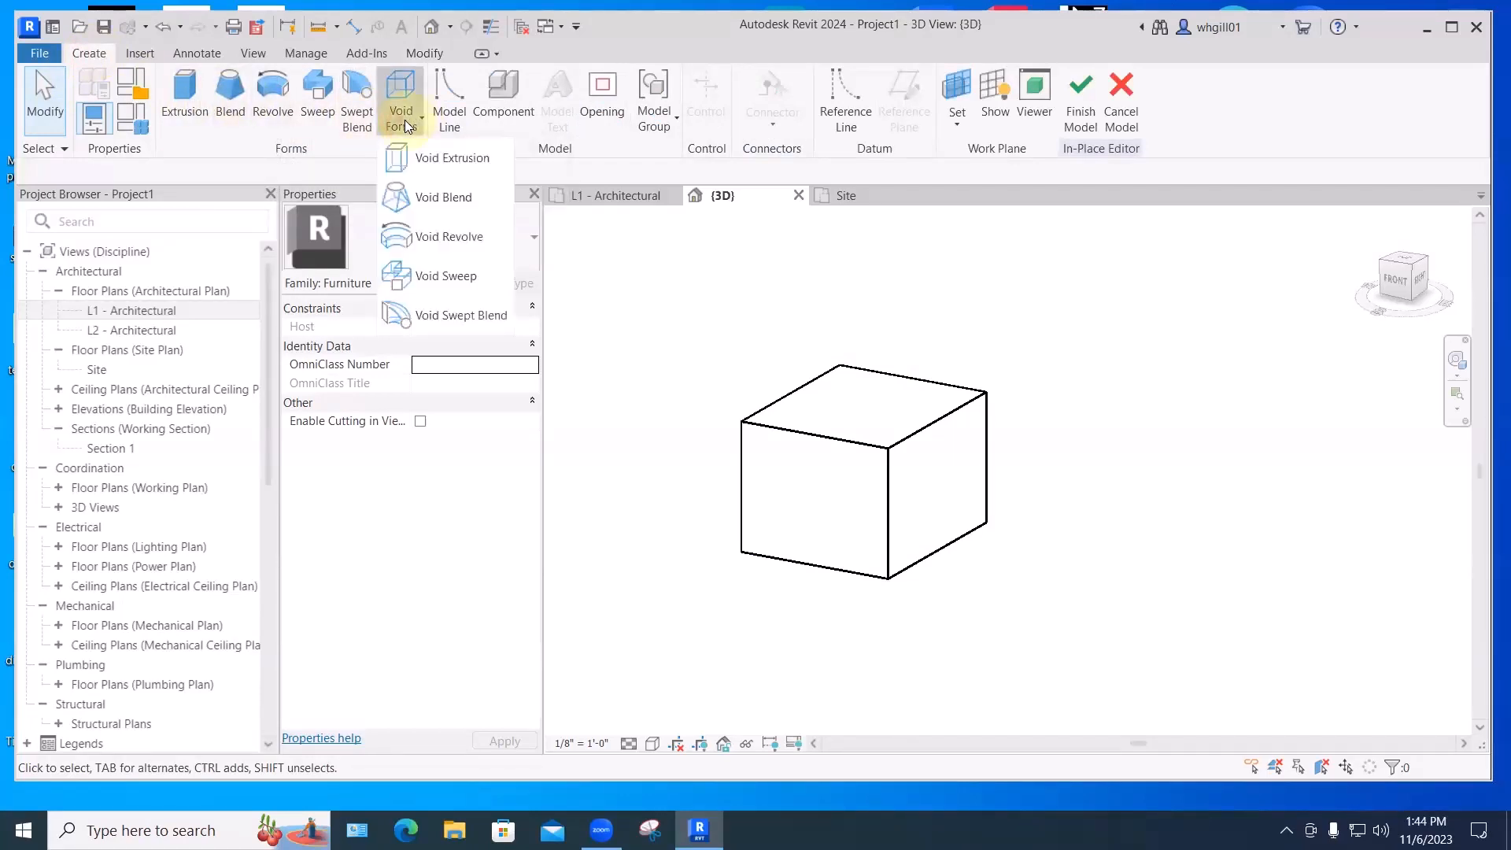
pyautogui.click(439, 275)
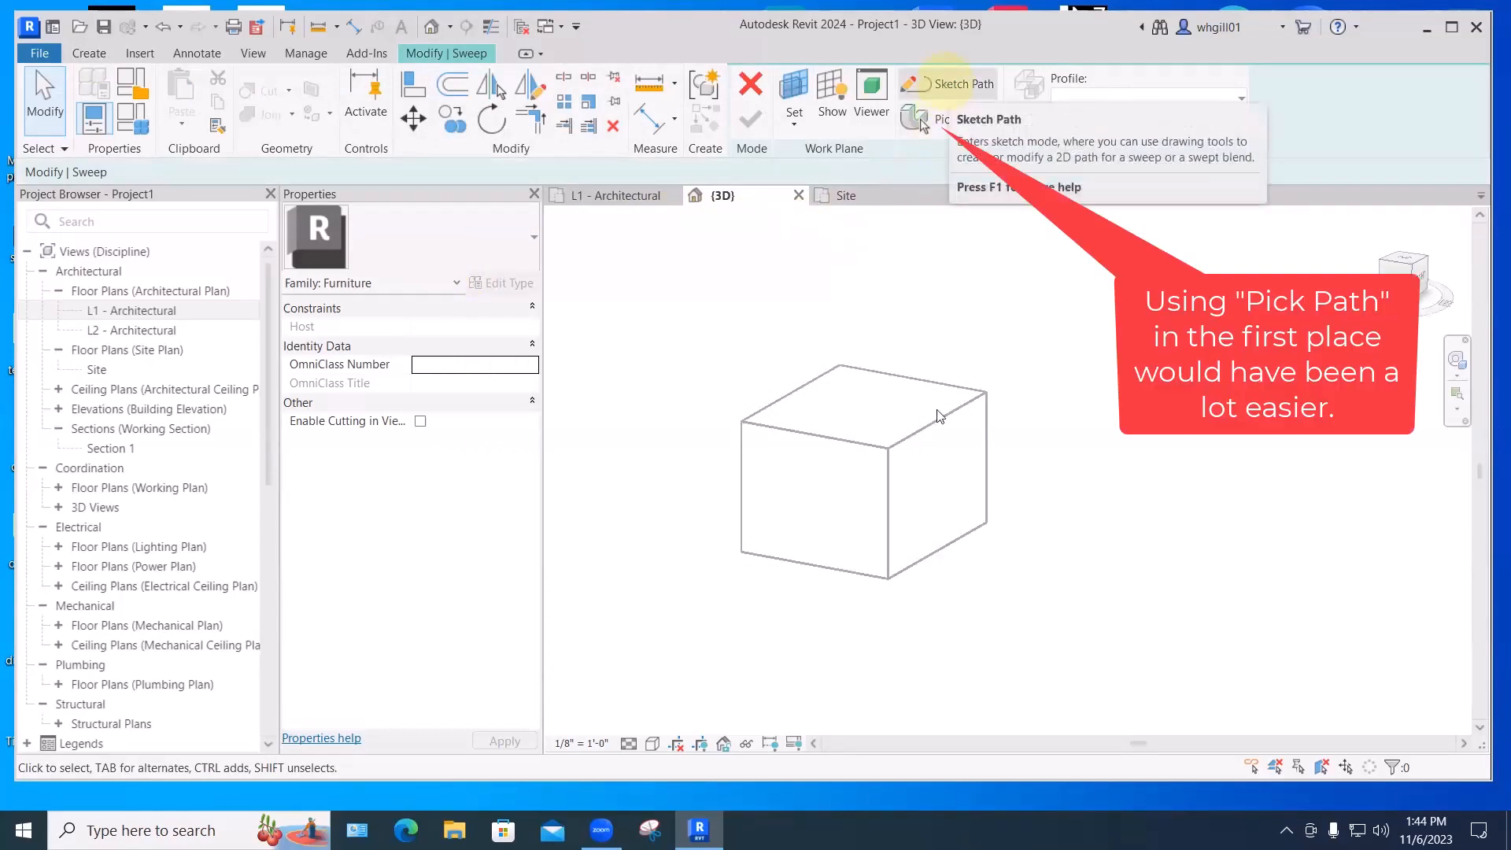
pyautogui.click(948, 84)
pyautogui.click(830, 126)
pyautogui.click(923, 118)
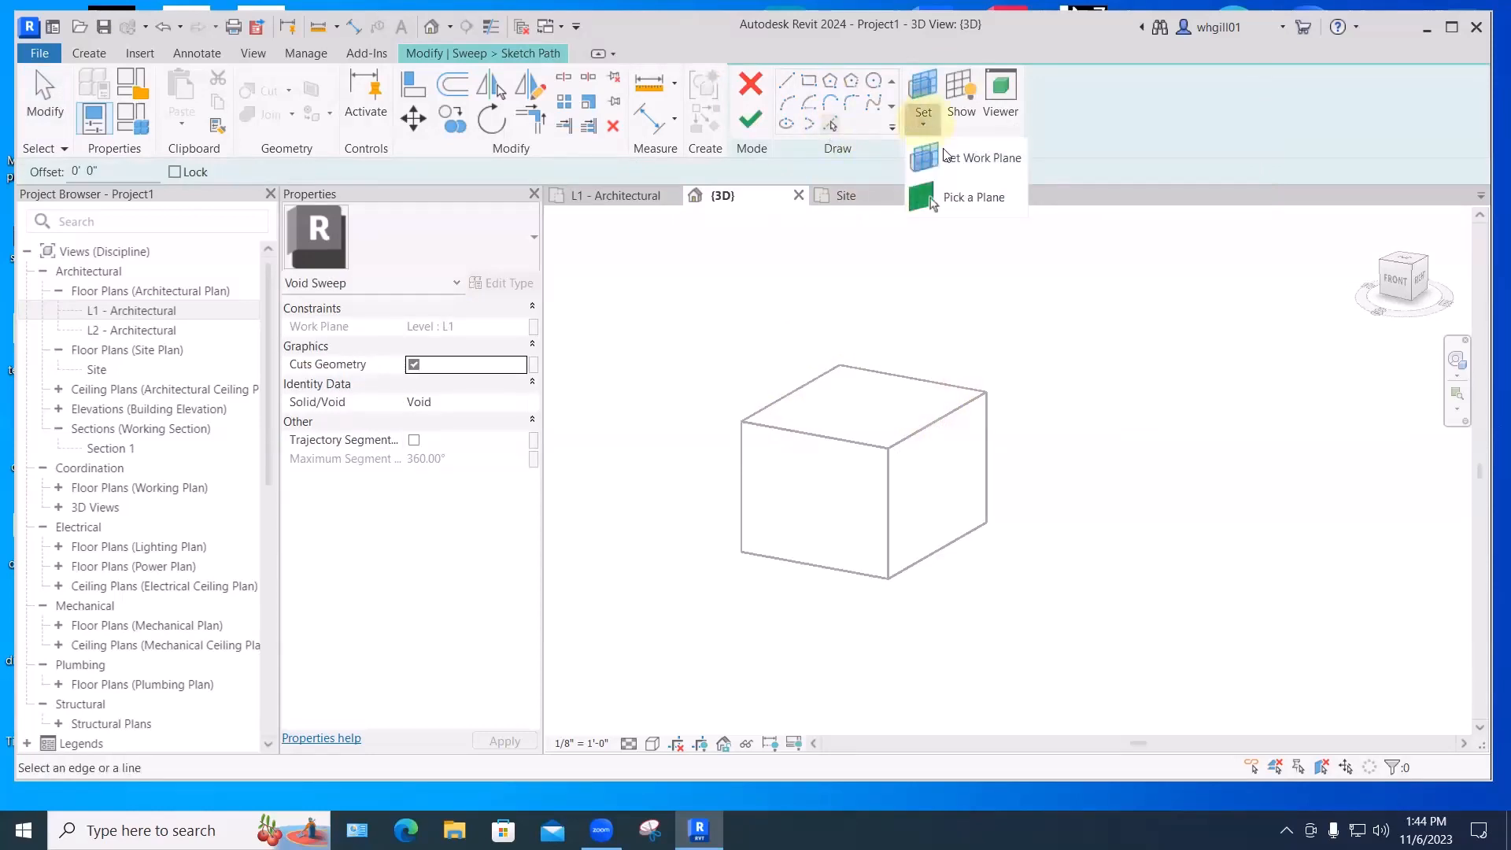
pyautogui.click(947, 200)
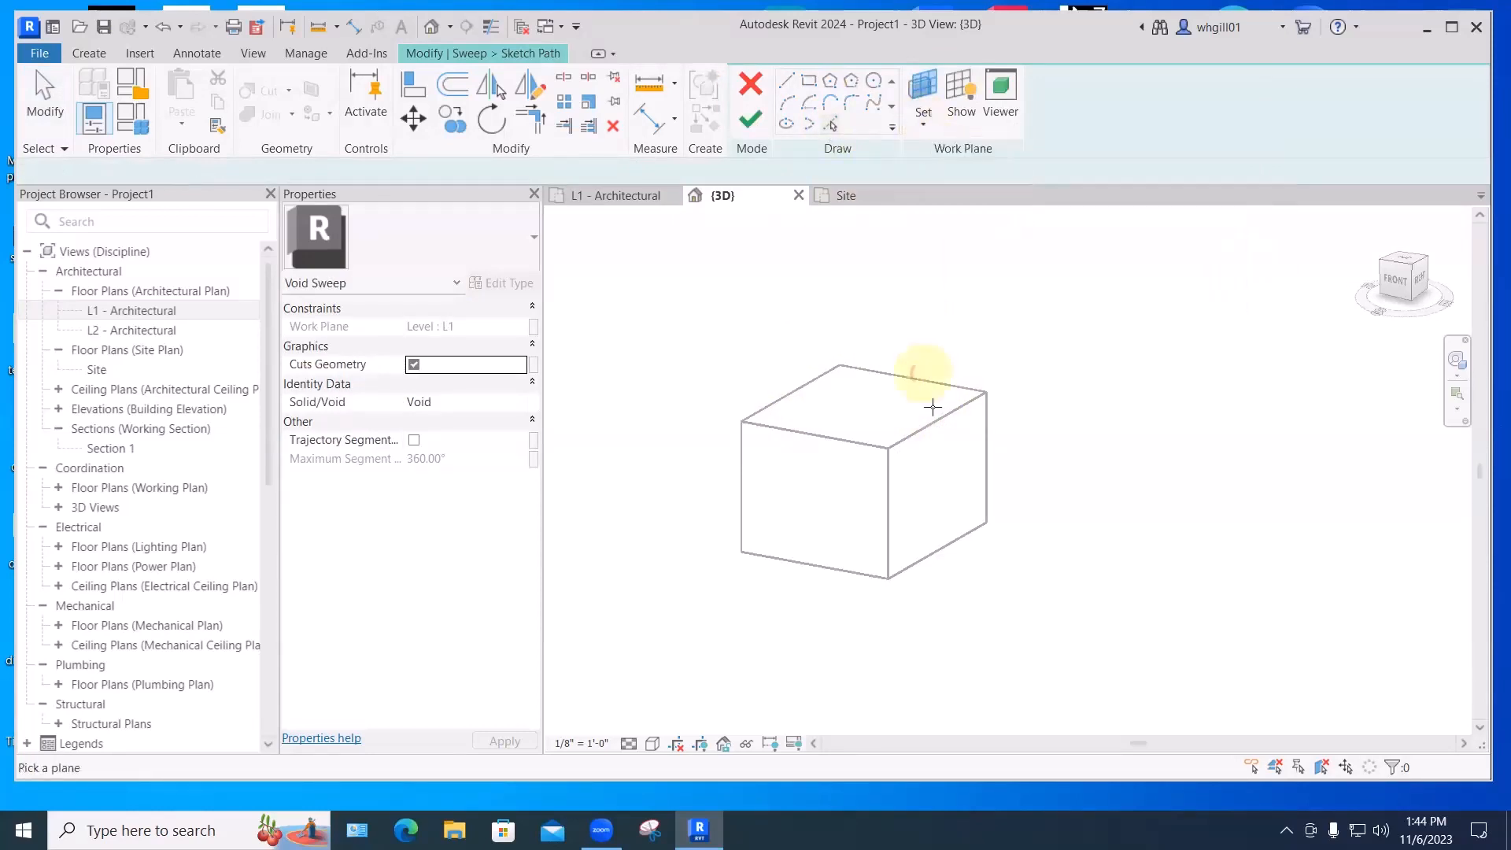
pyautogui.click(933, 418)
# - Pick the right, back, left and front top edges as the closed sweep path and finish it
pyautogui.click(830, 123)
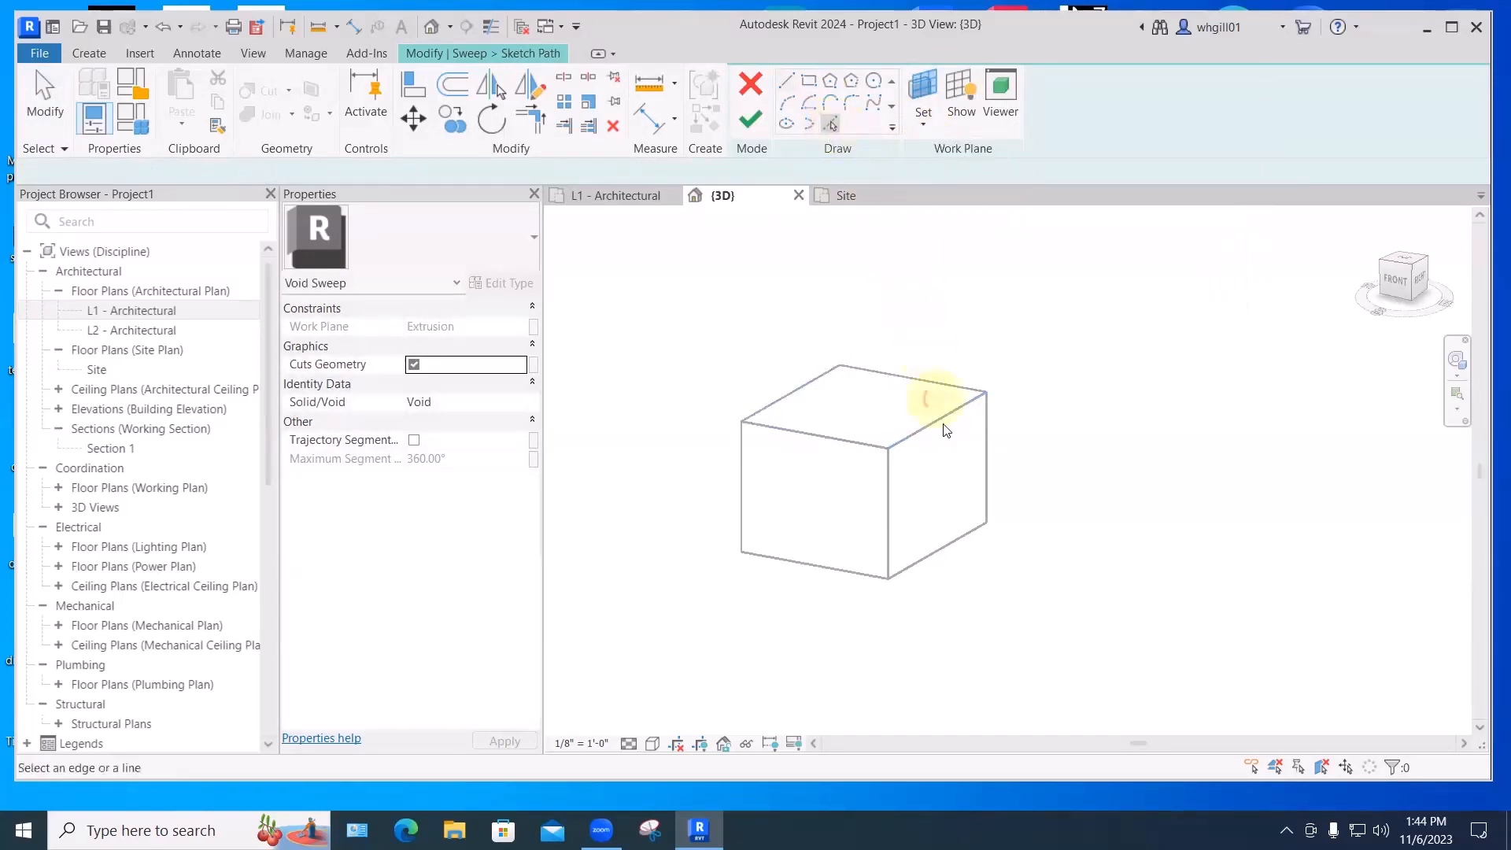
pyautogui.click(933, 424)
pyautogui.click(931, 385)
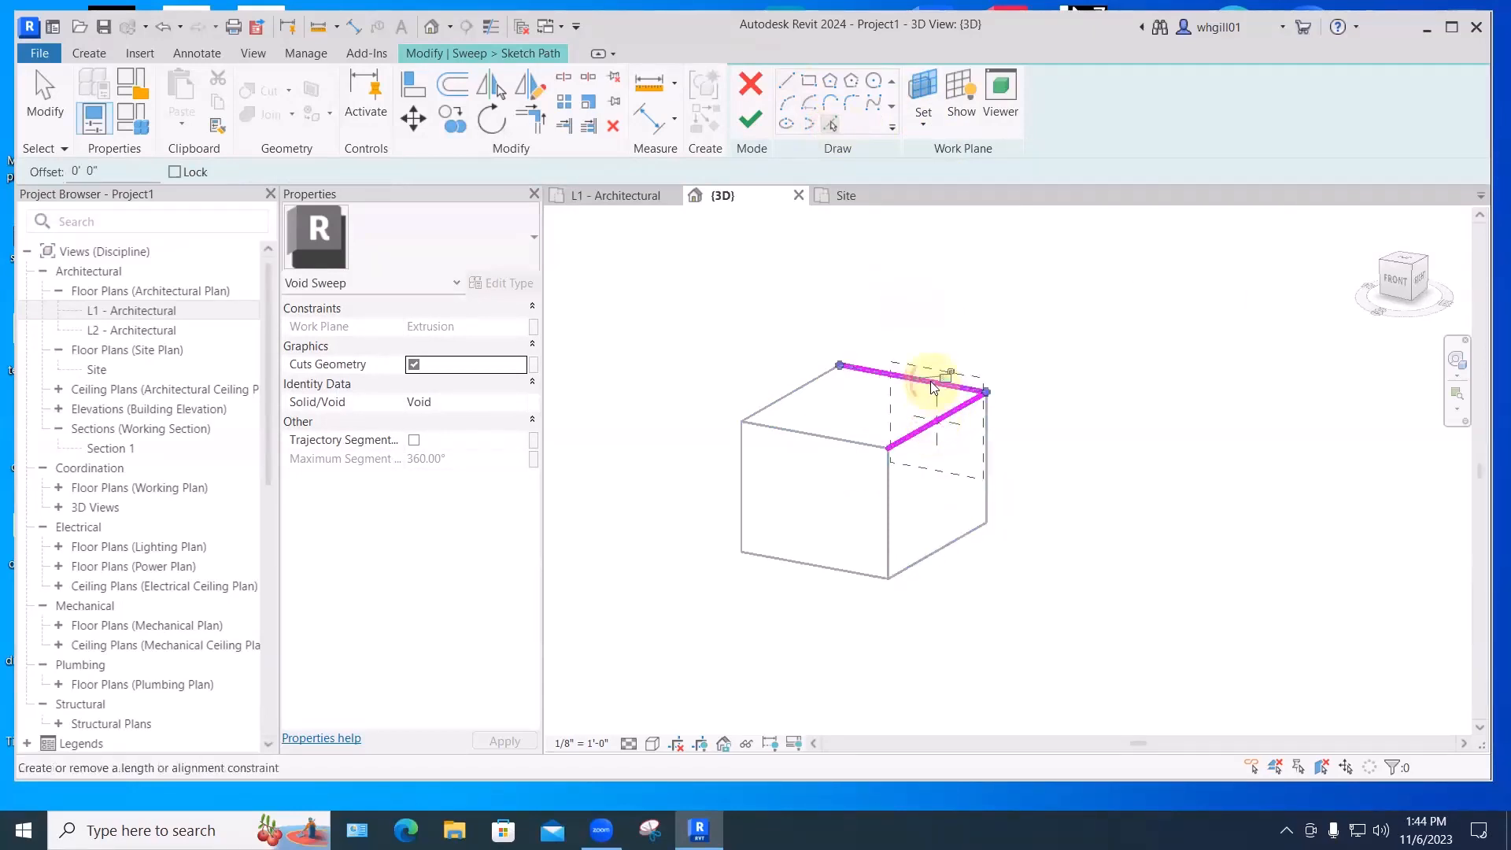
pyautogui.click(805, 386)
pyautogui.click(822, 436)
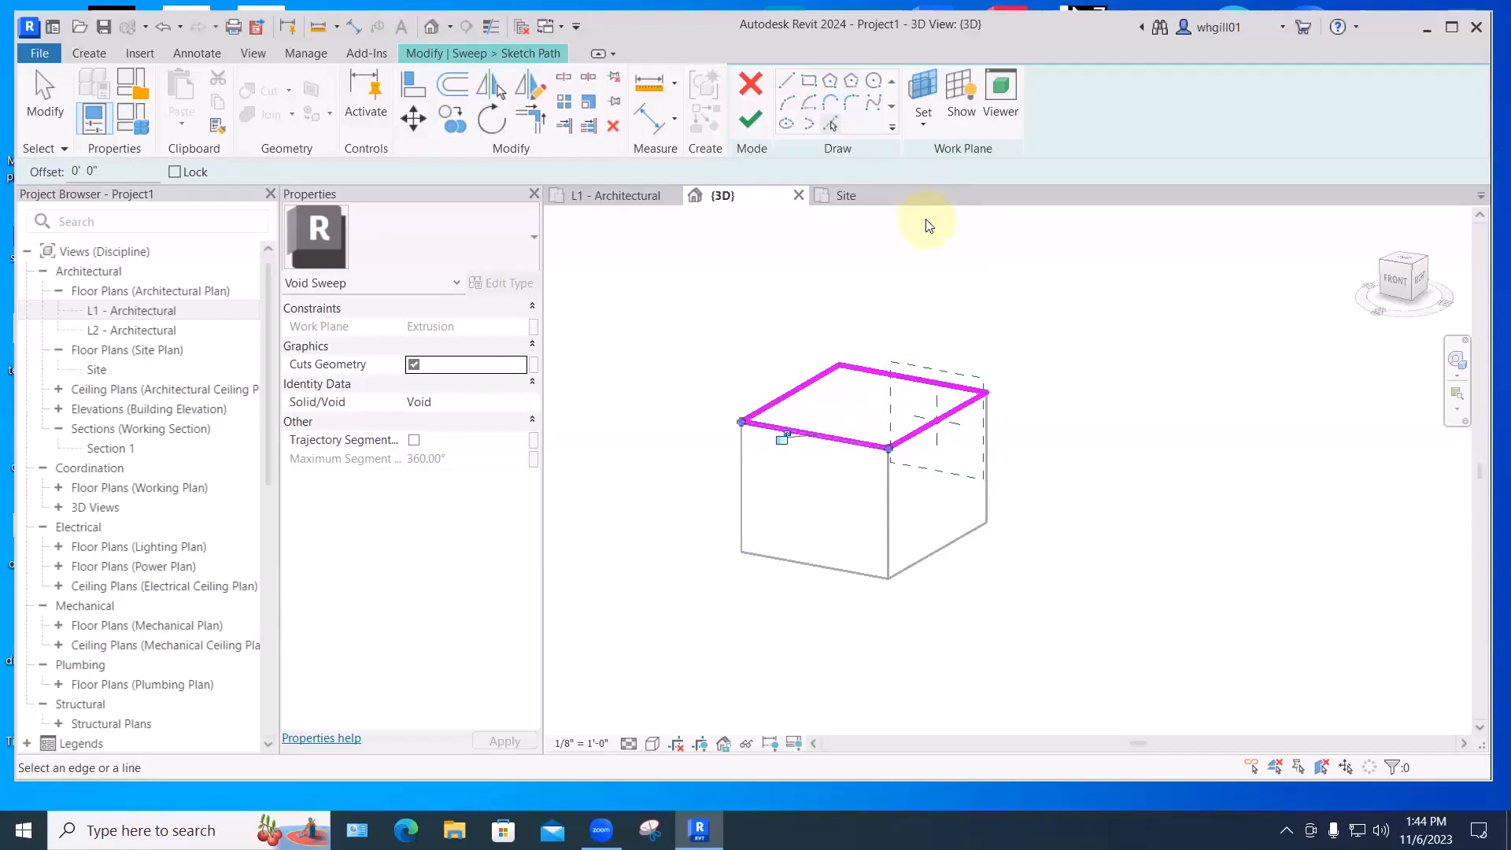
pyautogui.click(487, 29)
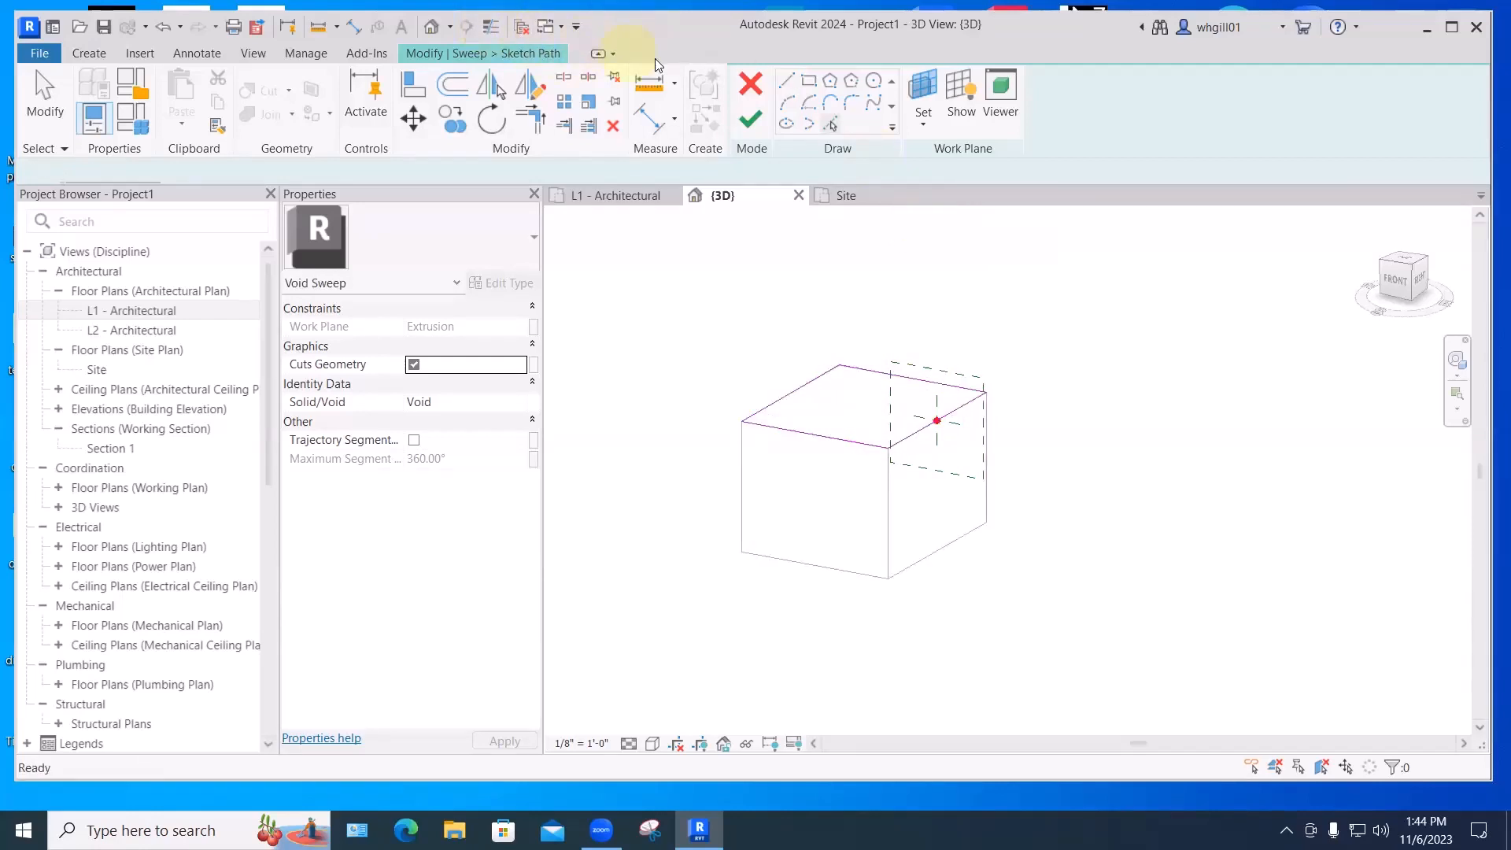
pyautogui.click(751, 120)
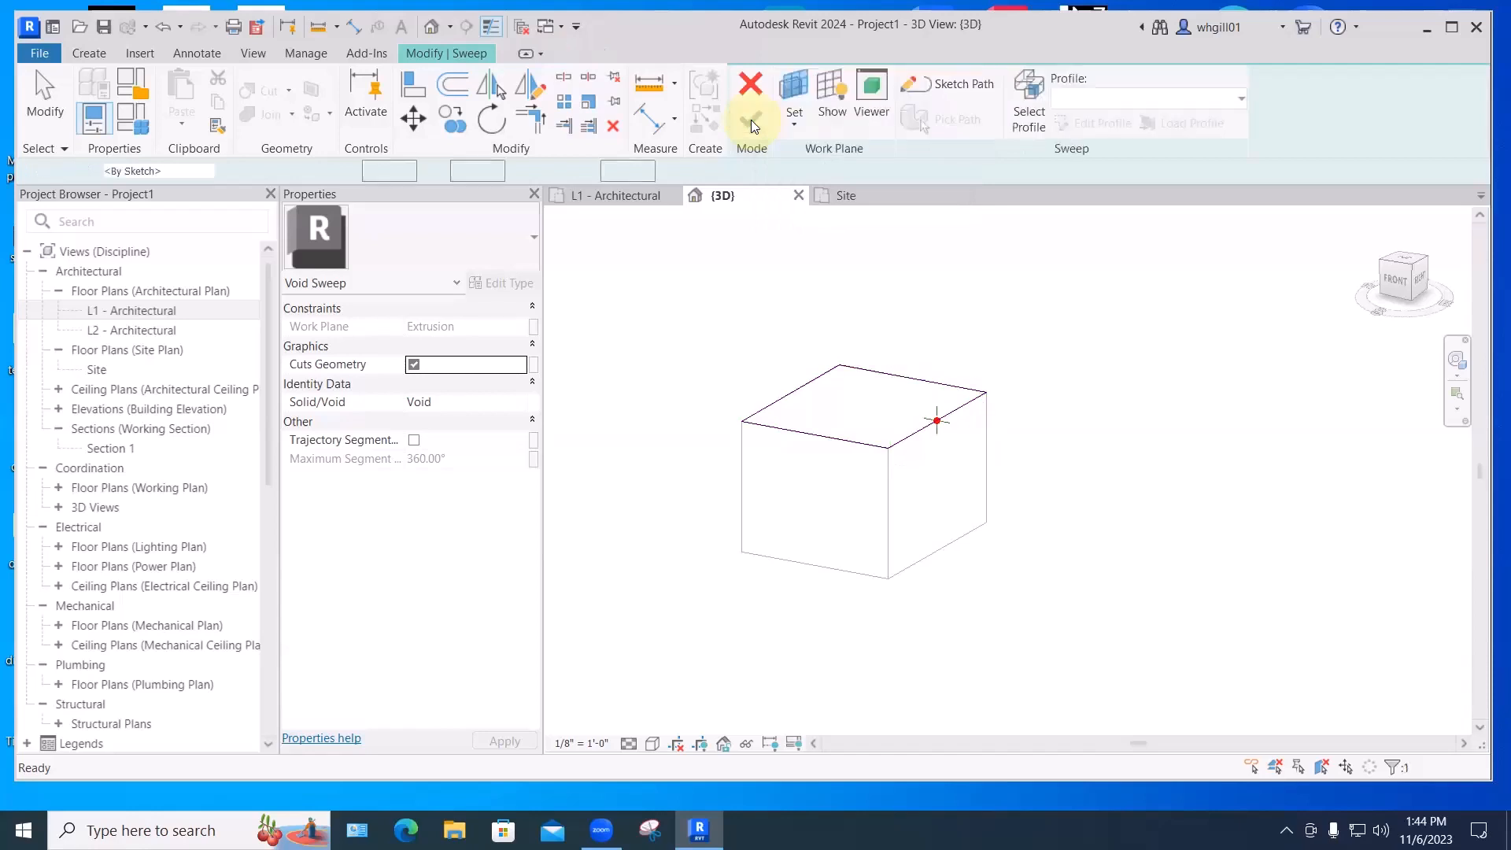
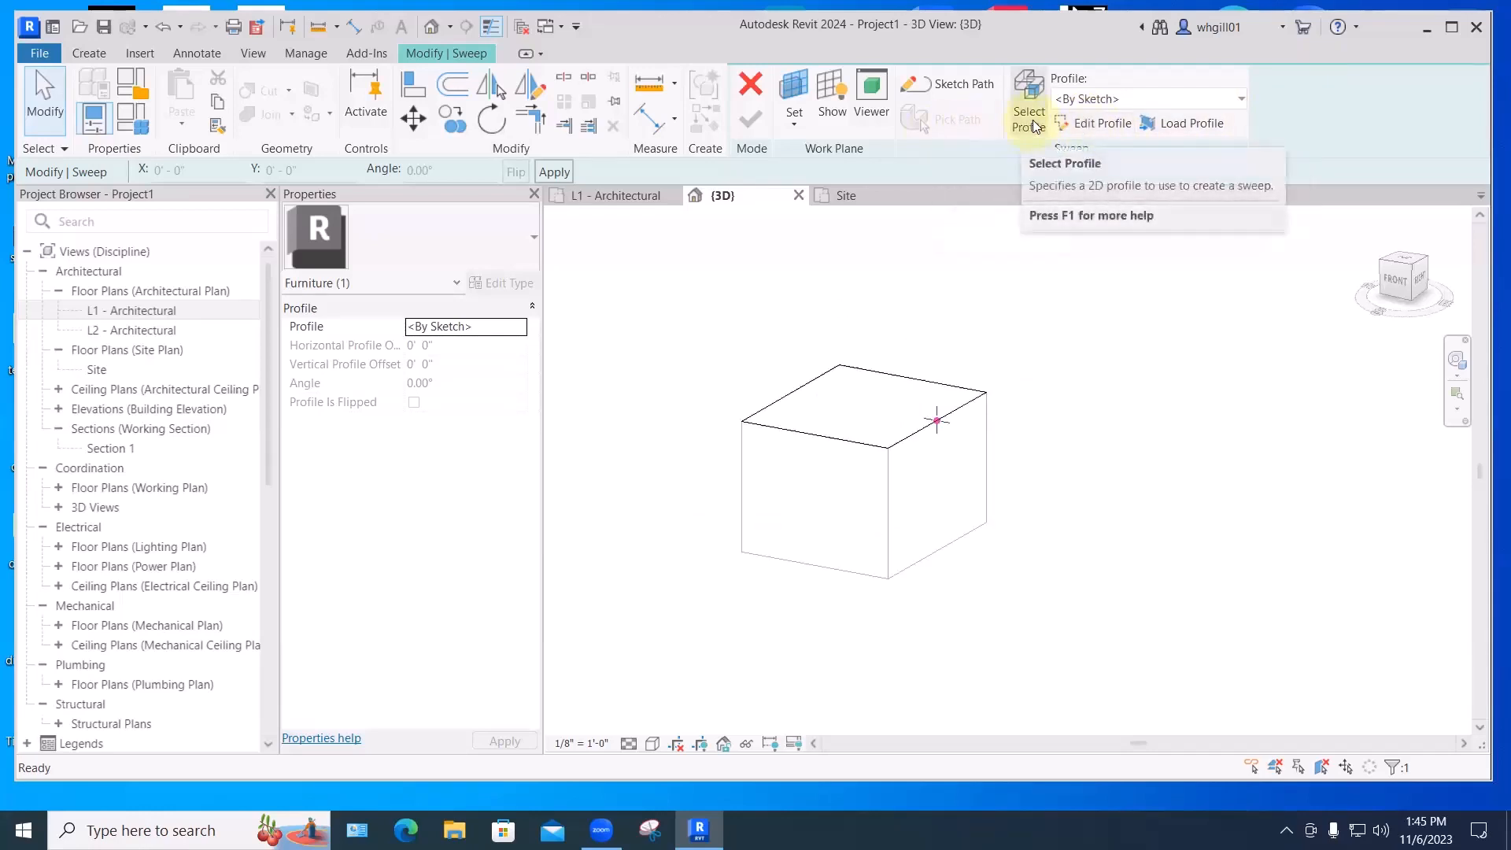
# - Draw 3-inch horizontal and vertical profile lines from the top-edge endpoint
pyautogui.click(1103, 124)
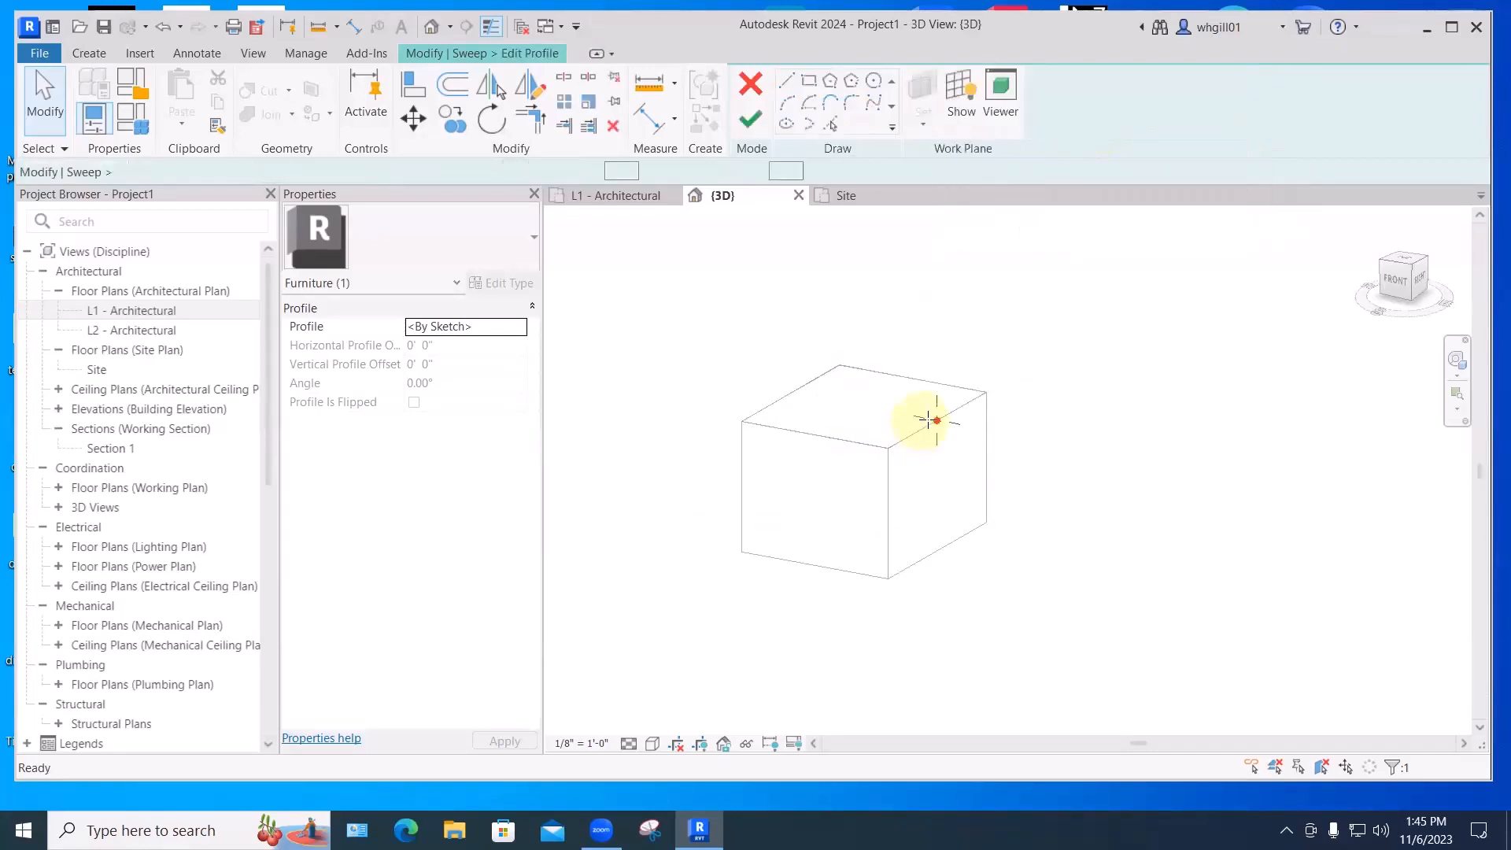
pyautogui.scroll(5, 941, 420)
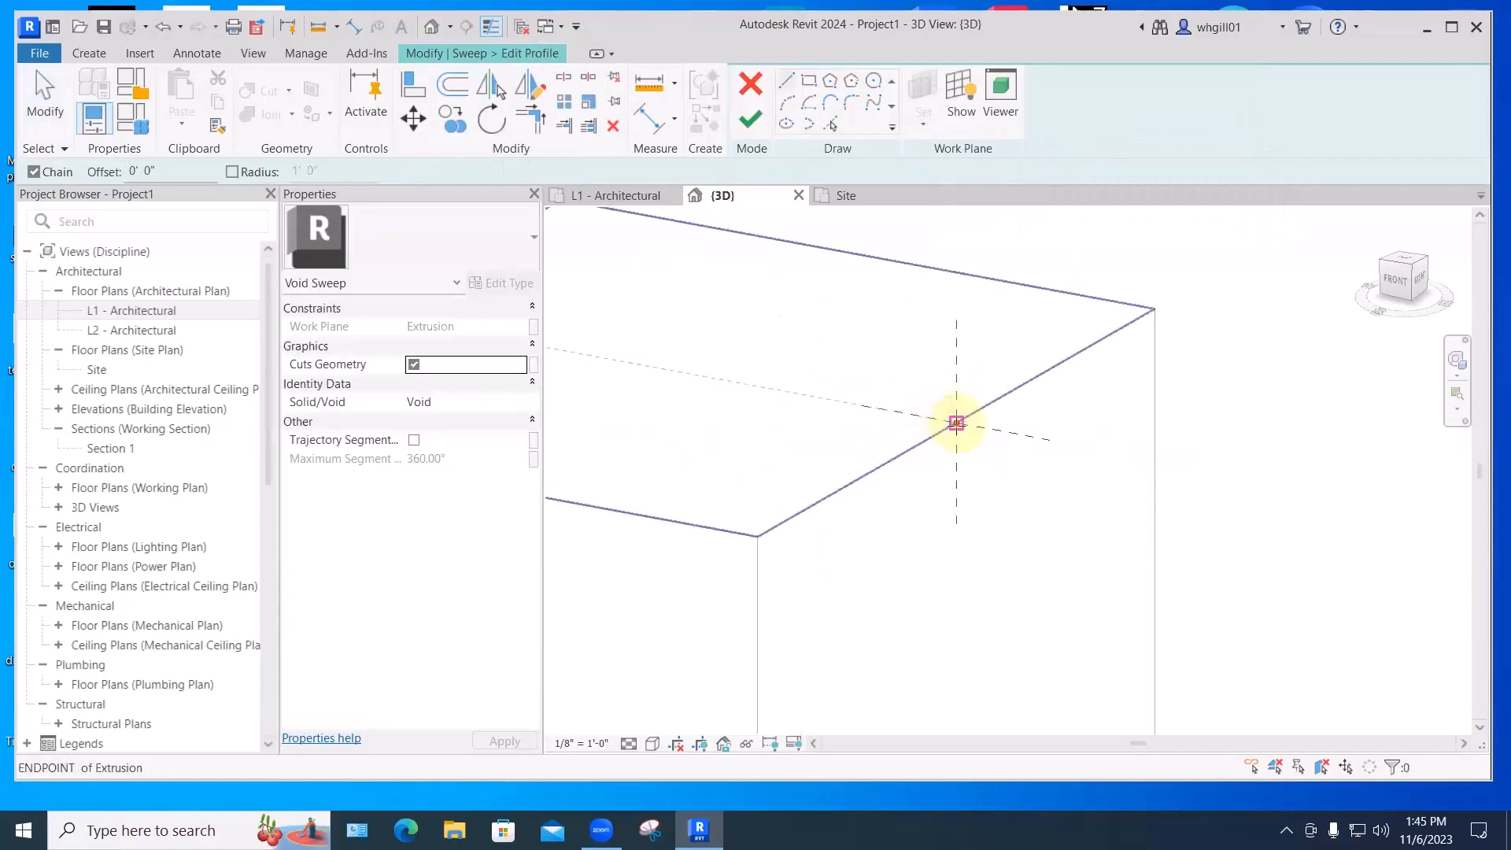
pyautogui.click(956, 423)
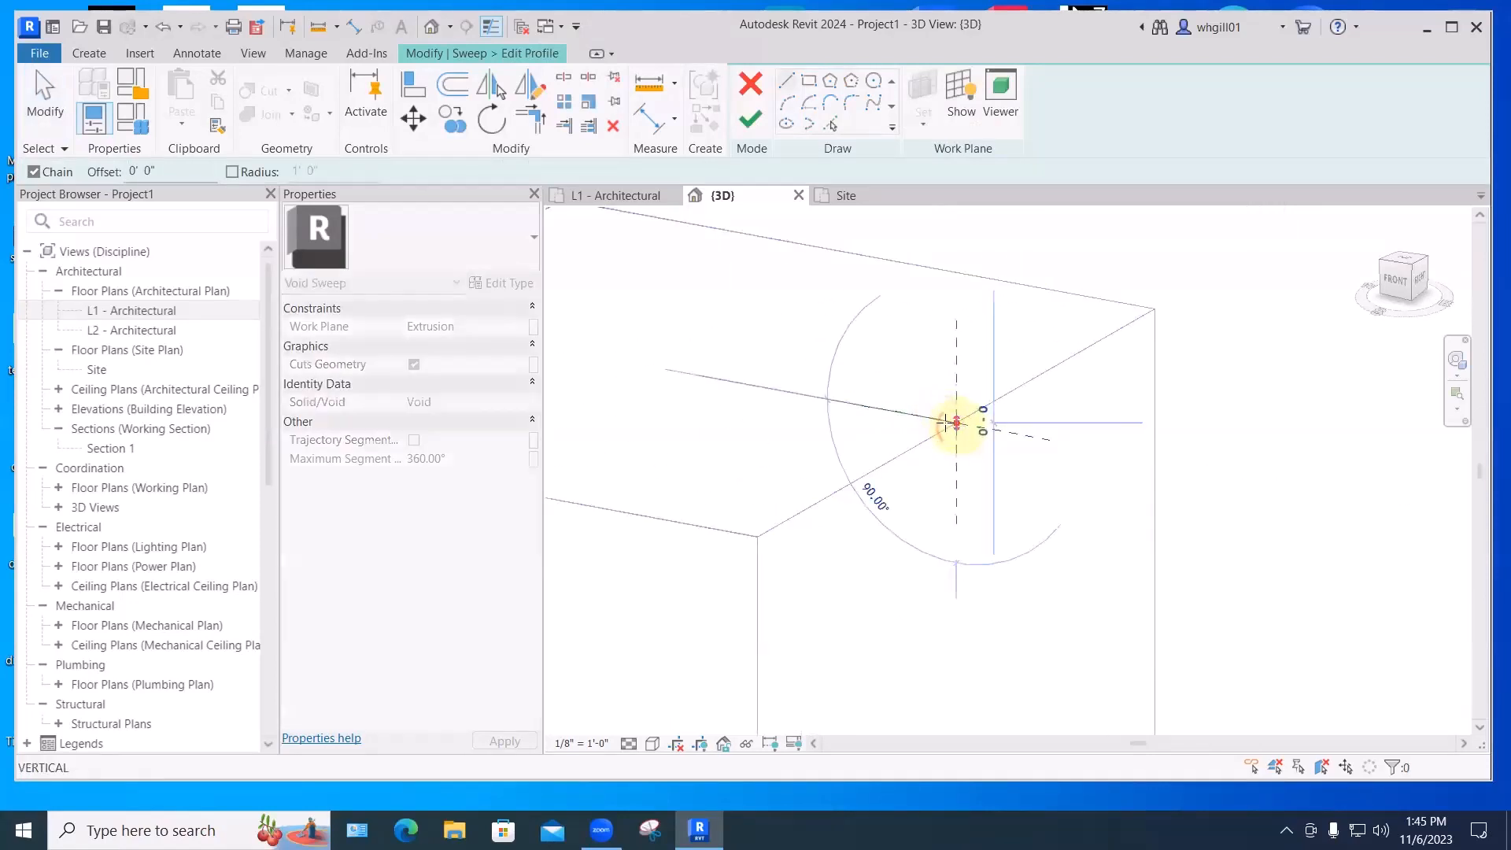
pyautogui.click(870, 407)
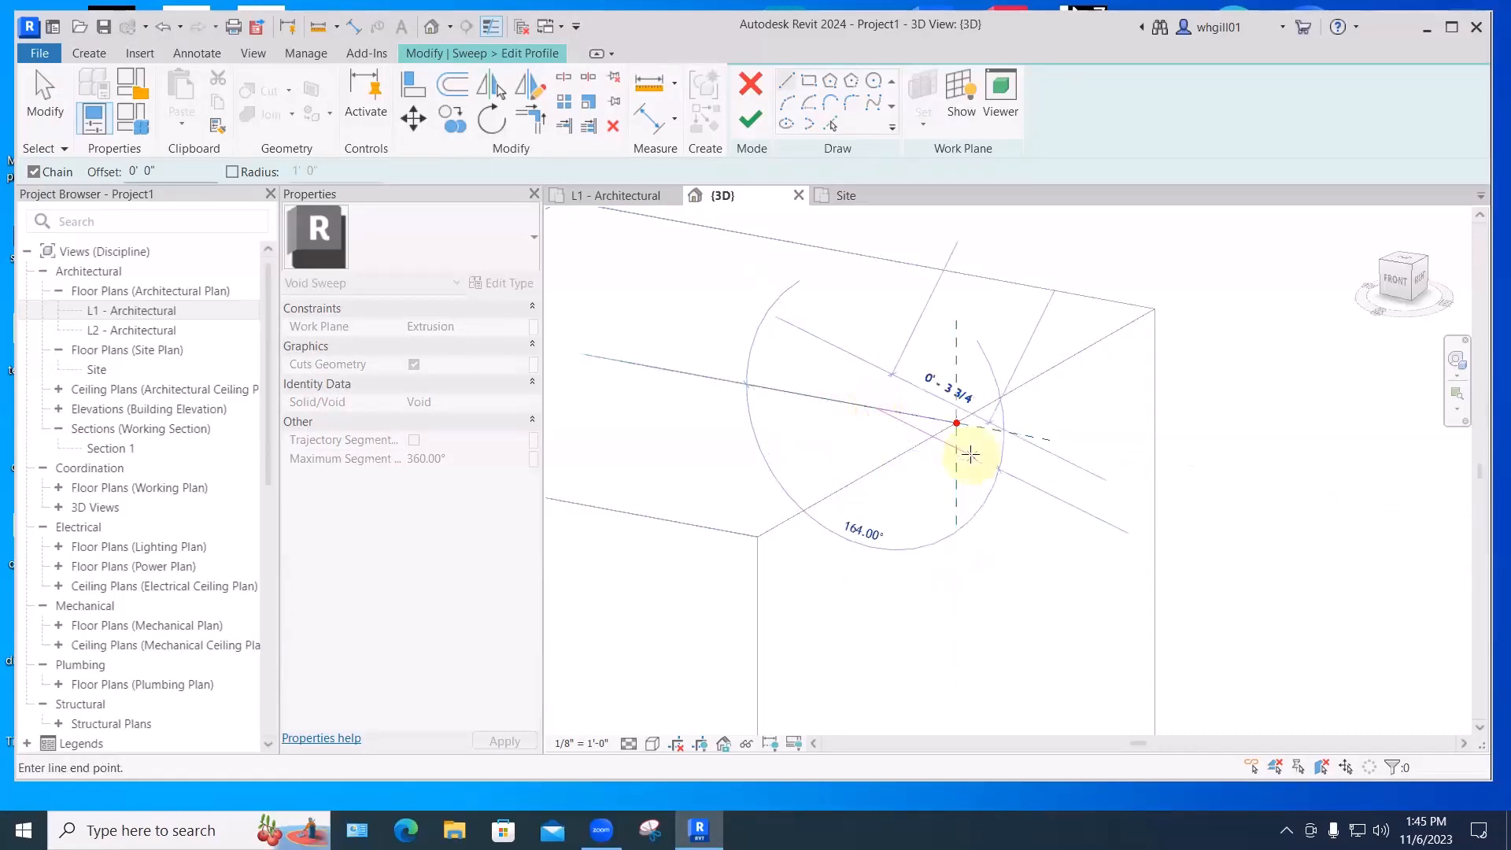
pyautogui.press('Escape')
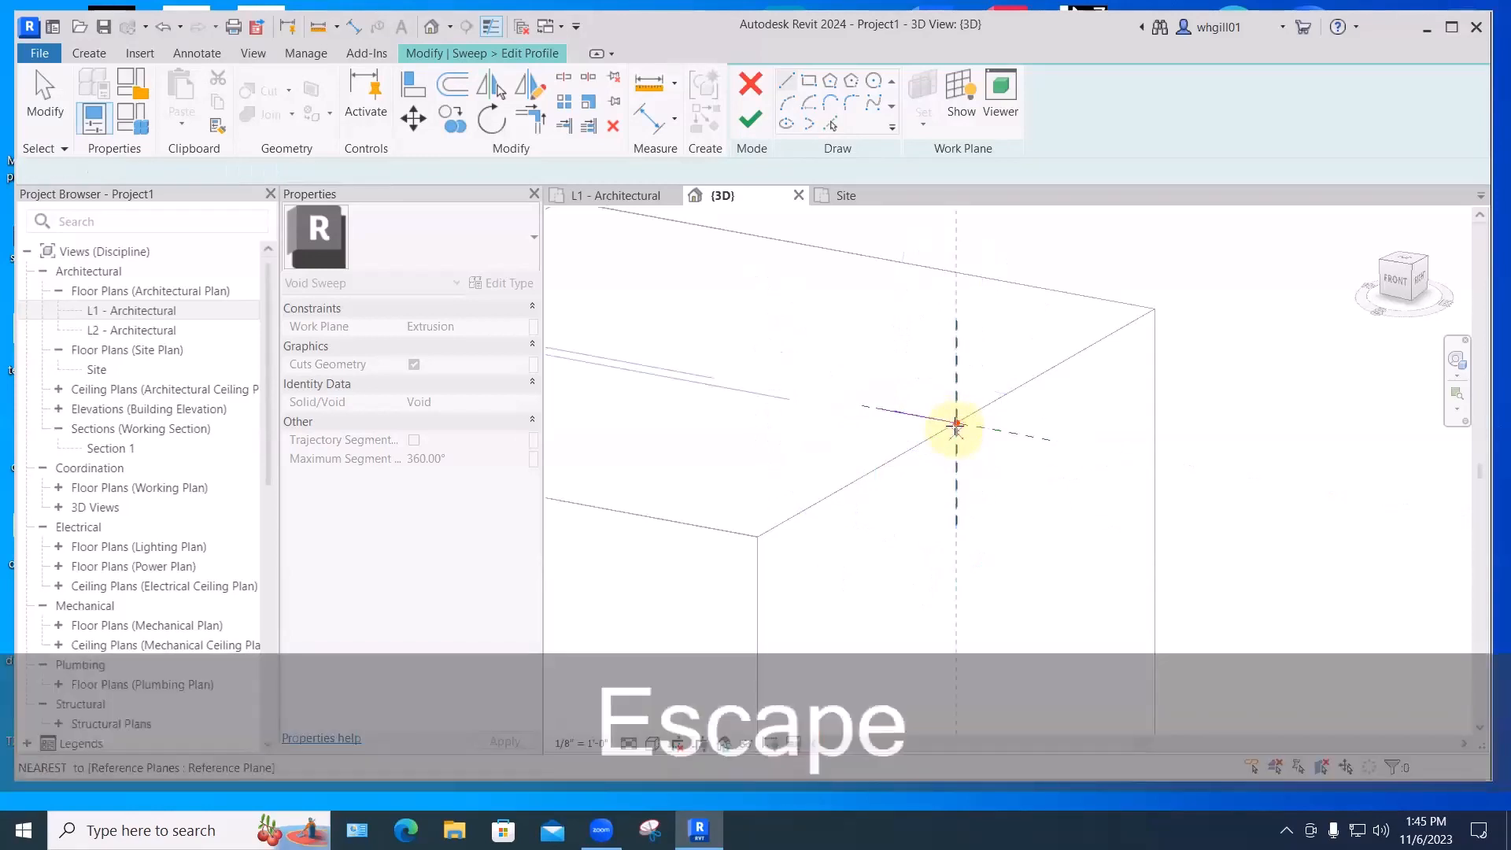
pyautogui.click(956, 422)
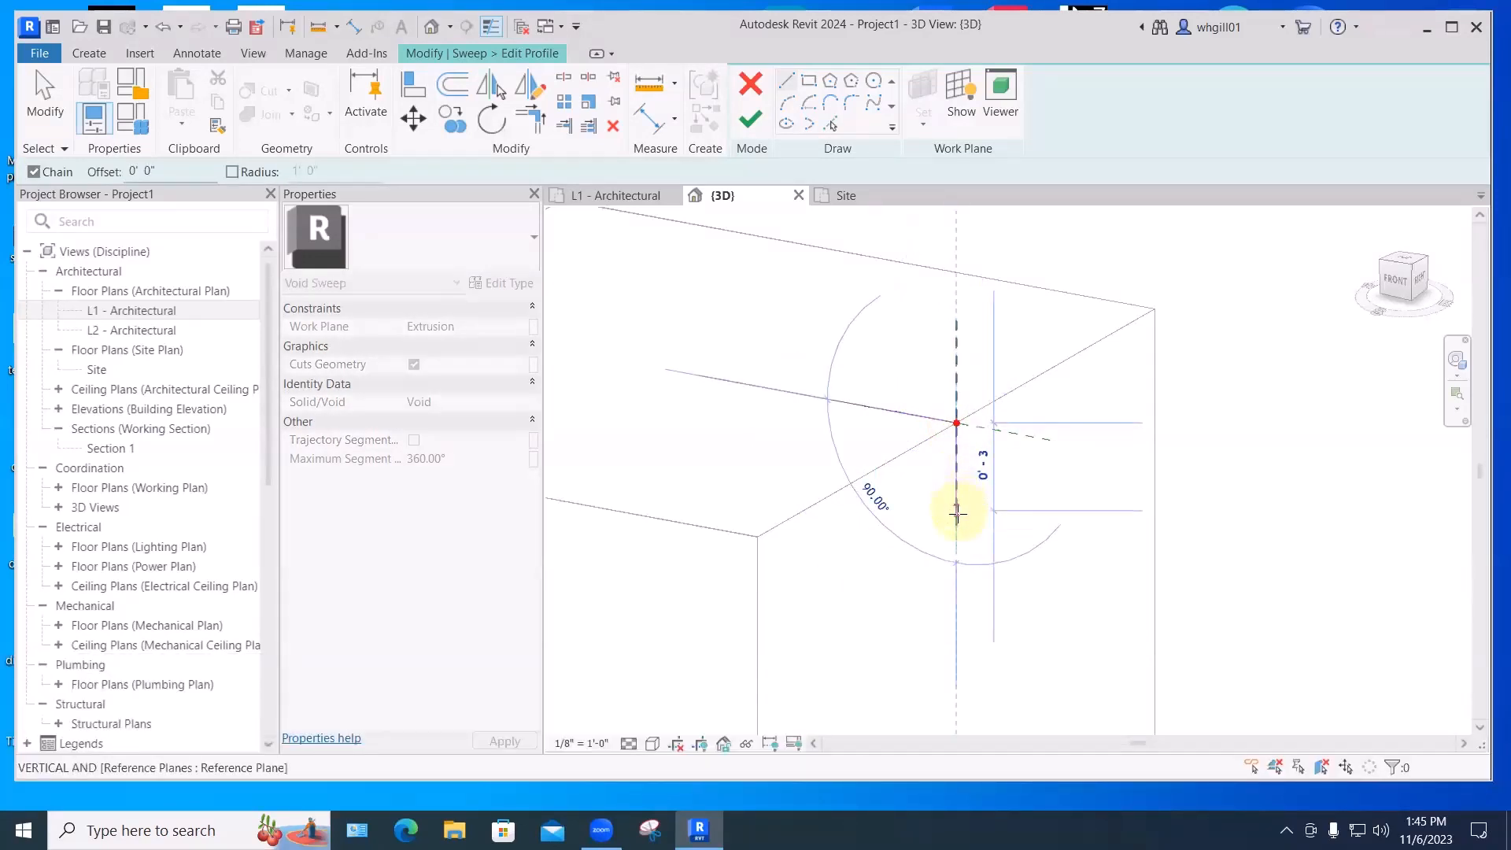
pyautogui.click(956, 505)
pyautogui.press('Escape')
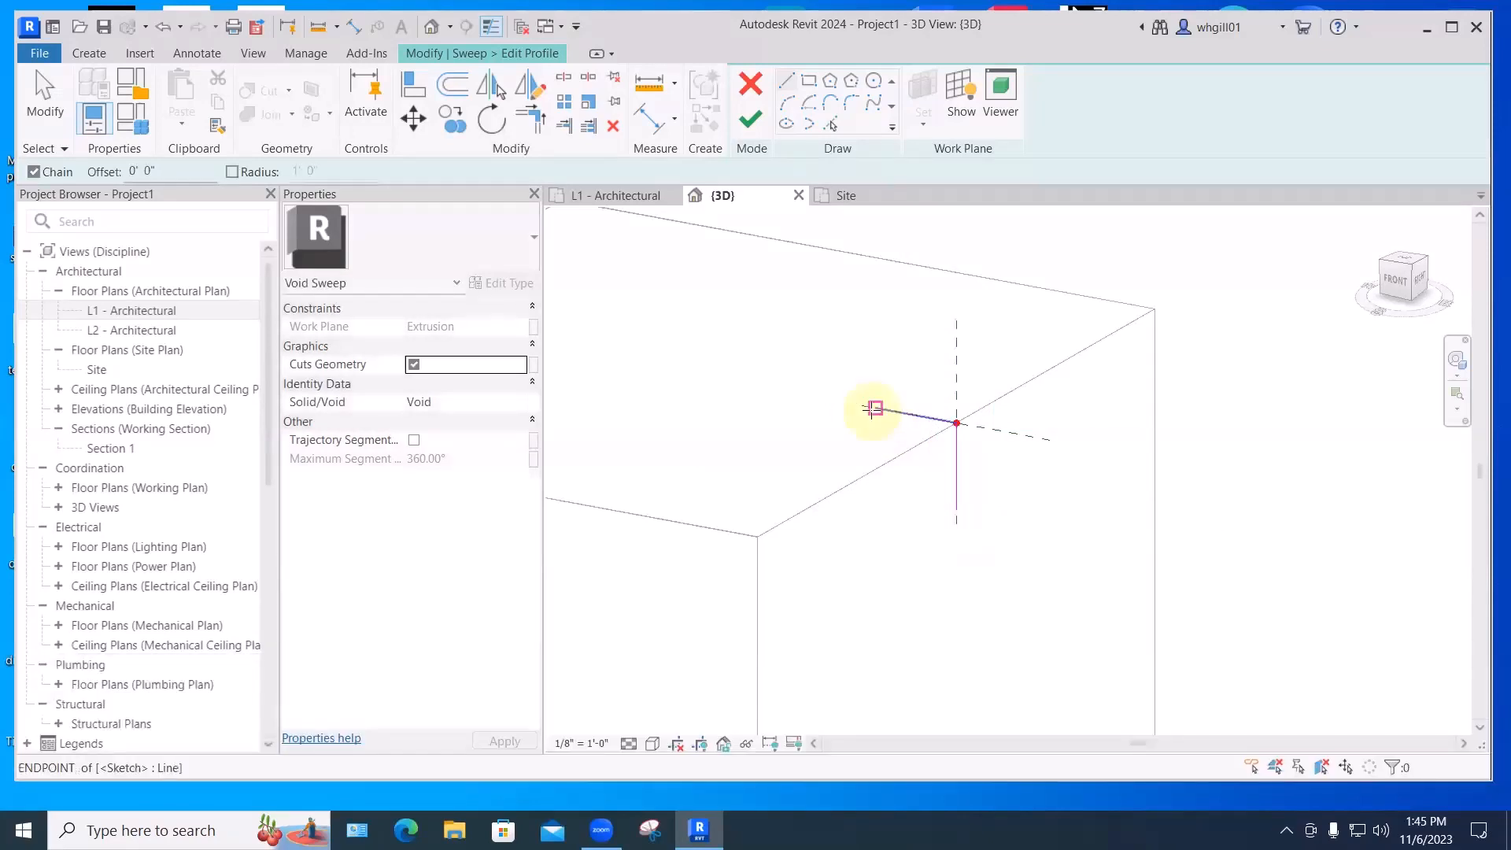
# - Join the two line ends with a Start-End-Radius arc and finish the profile sketch
pyautogui.click(787, 100)
pyautogui.click(876, 407)
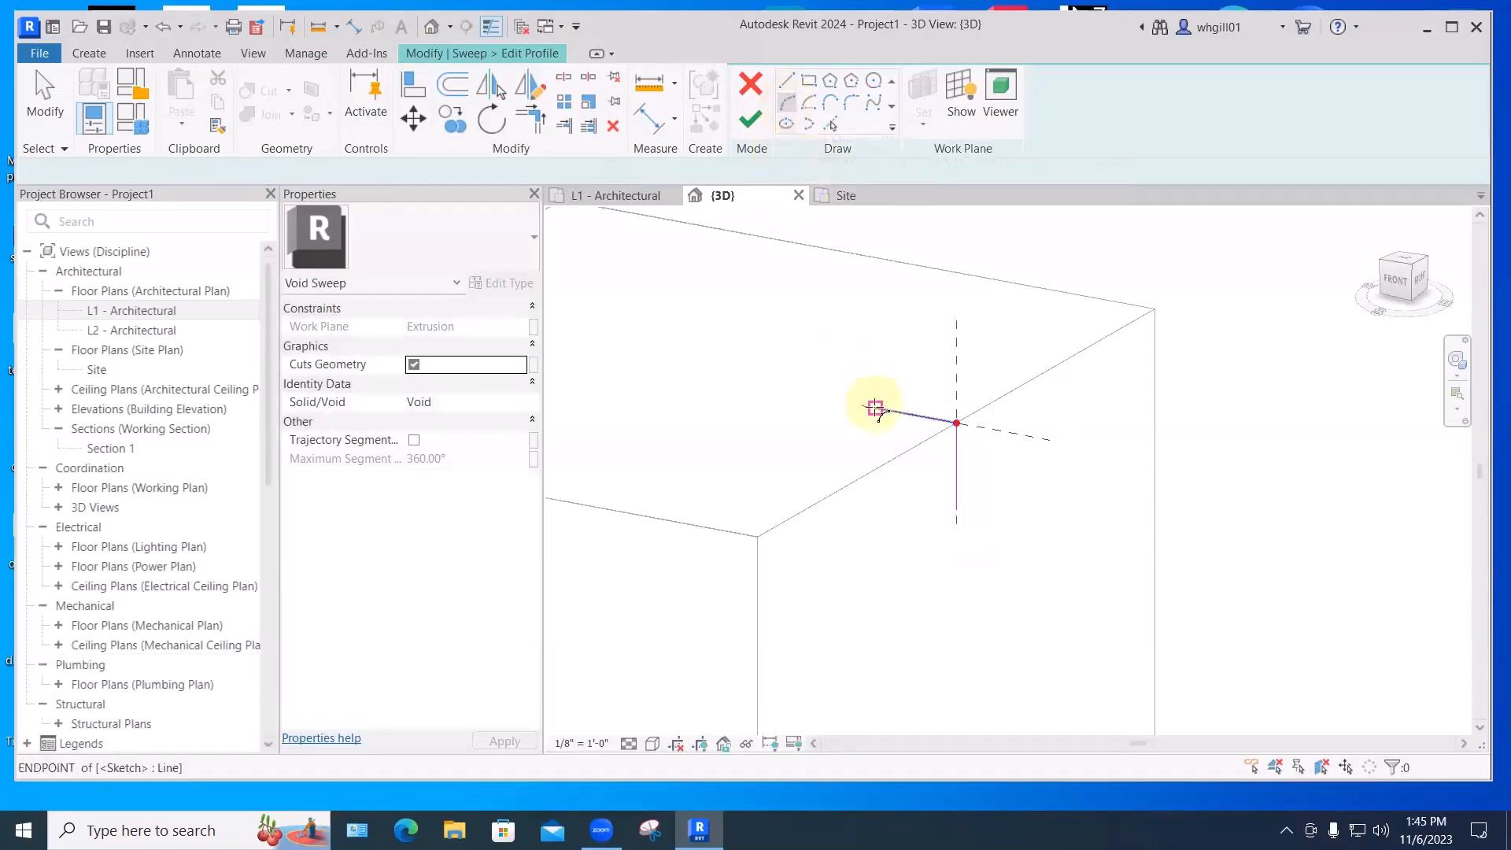
pyautogui.click(956, 513)
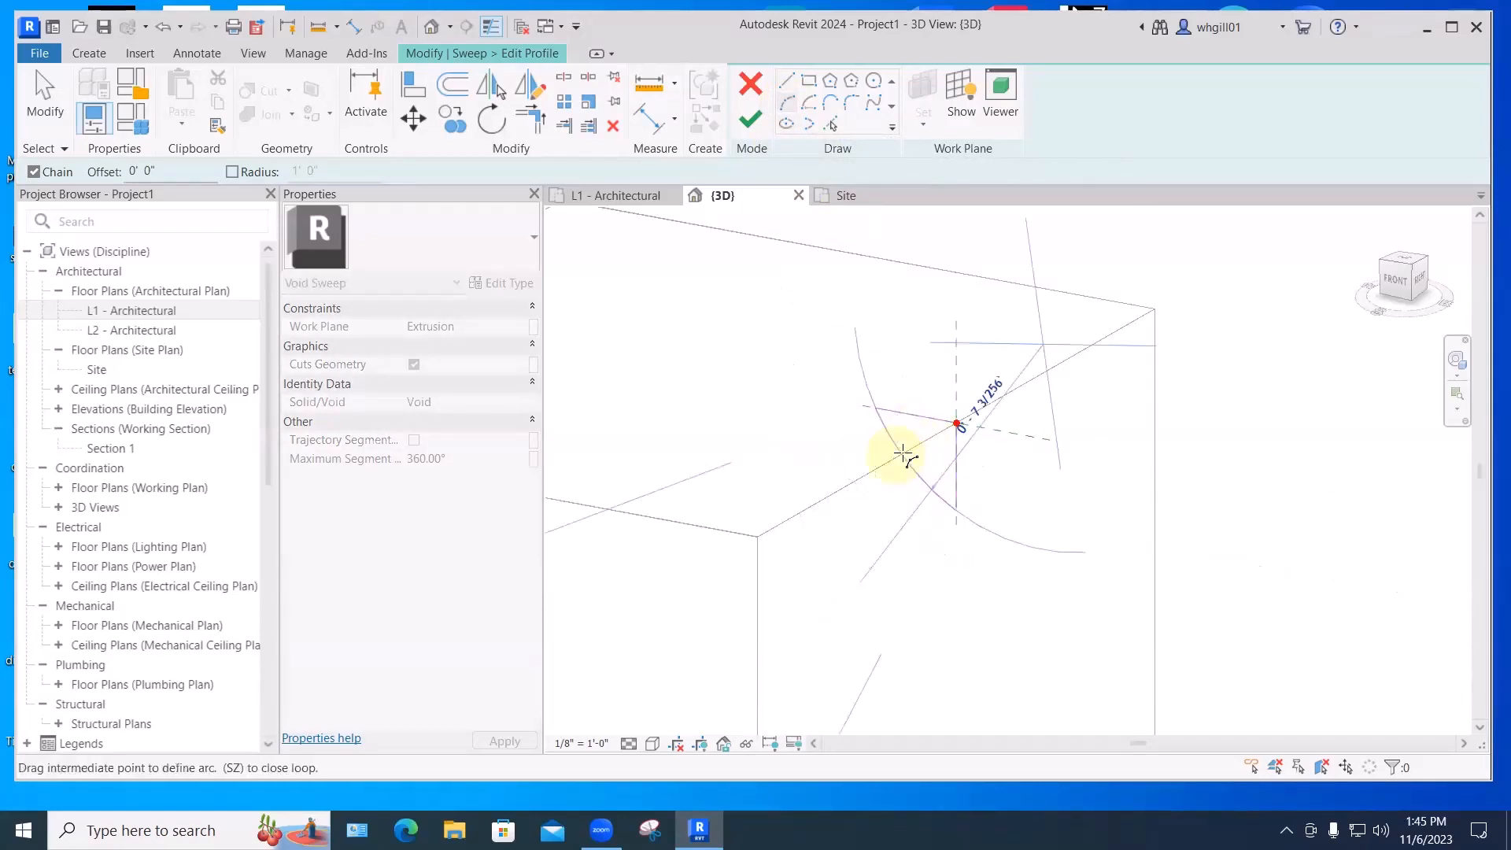
pyautogui.click(929, 434)
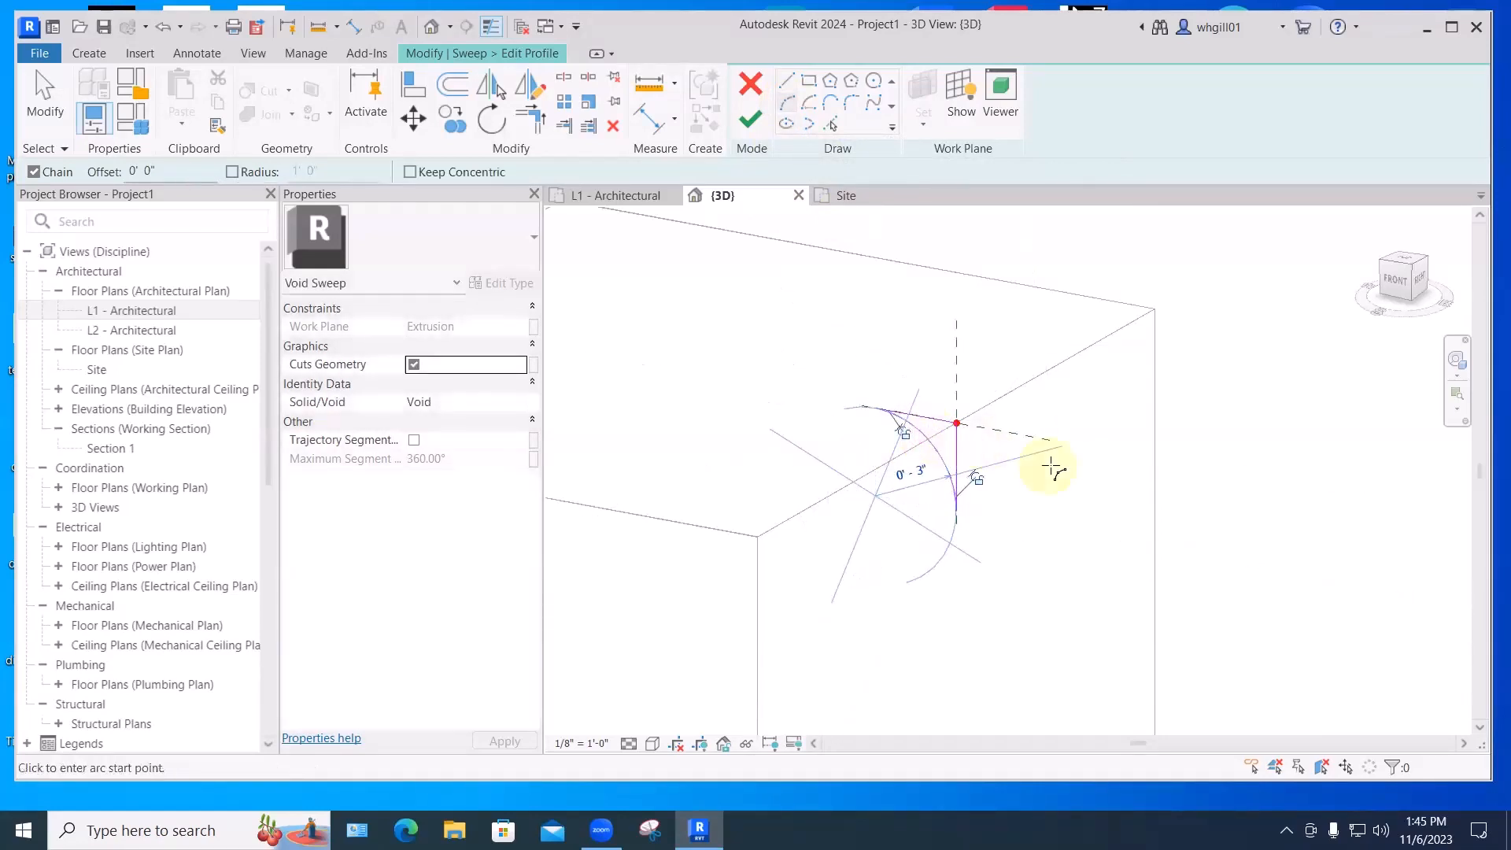
pyautogui.press('Escape')
pyautogui.scroll(-1, 1052, 488)
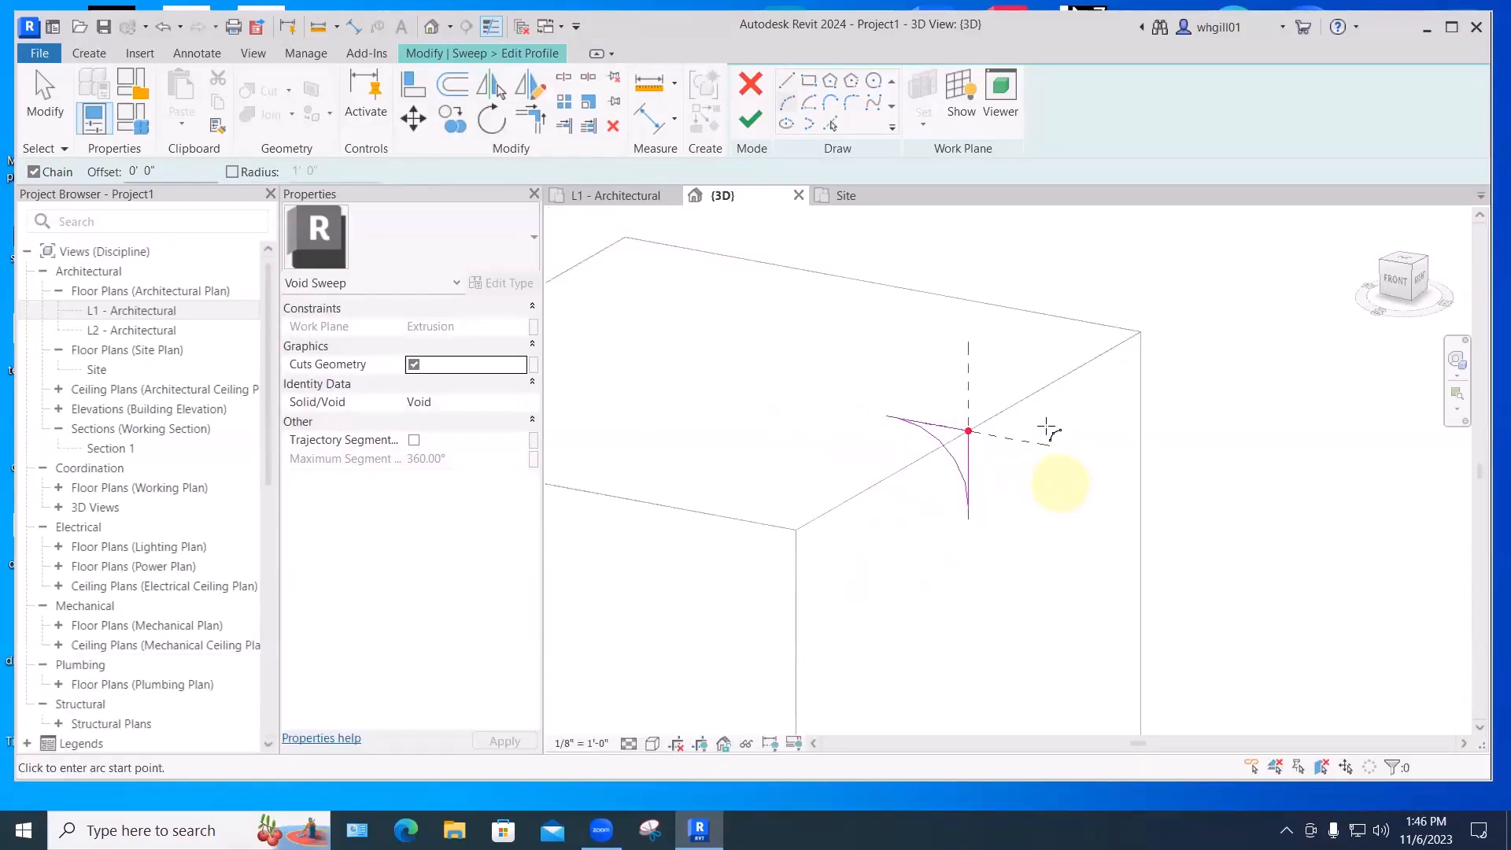
pyautogui.scroll(-2, 1046, 430)
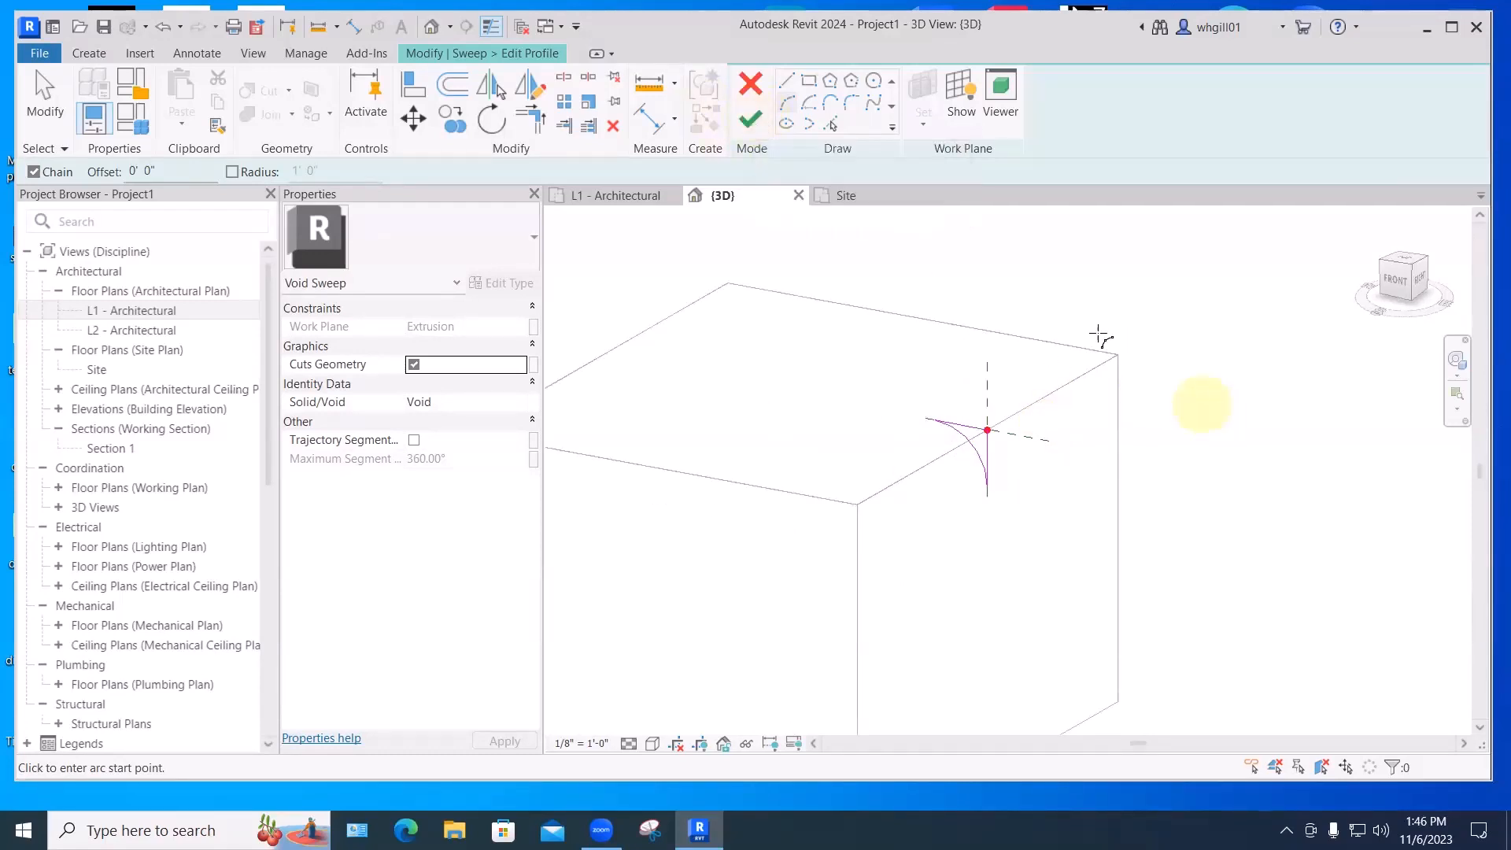
pyautogui.scroll(-2, 1099, 337)
pyautogui.click(752, 121)
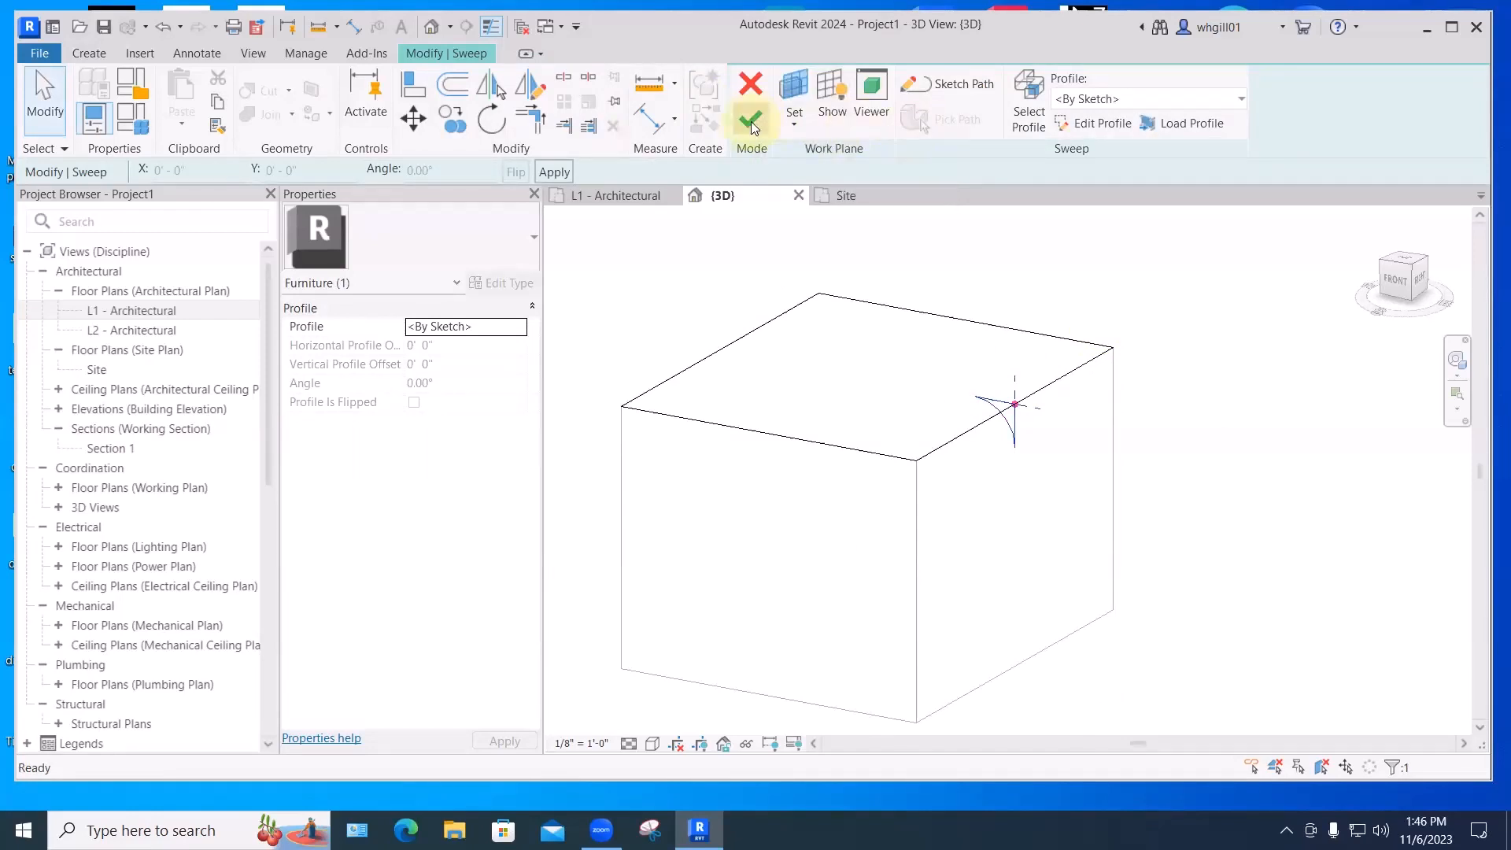
# - Complete the void sweep and finish the in-place Ottoman model
pyautogui.click(751, 121)
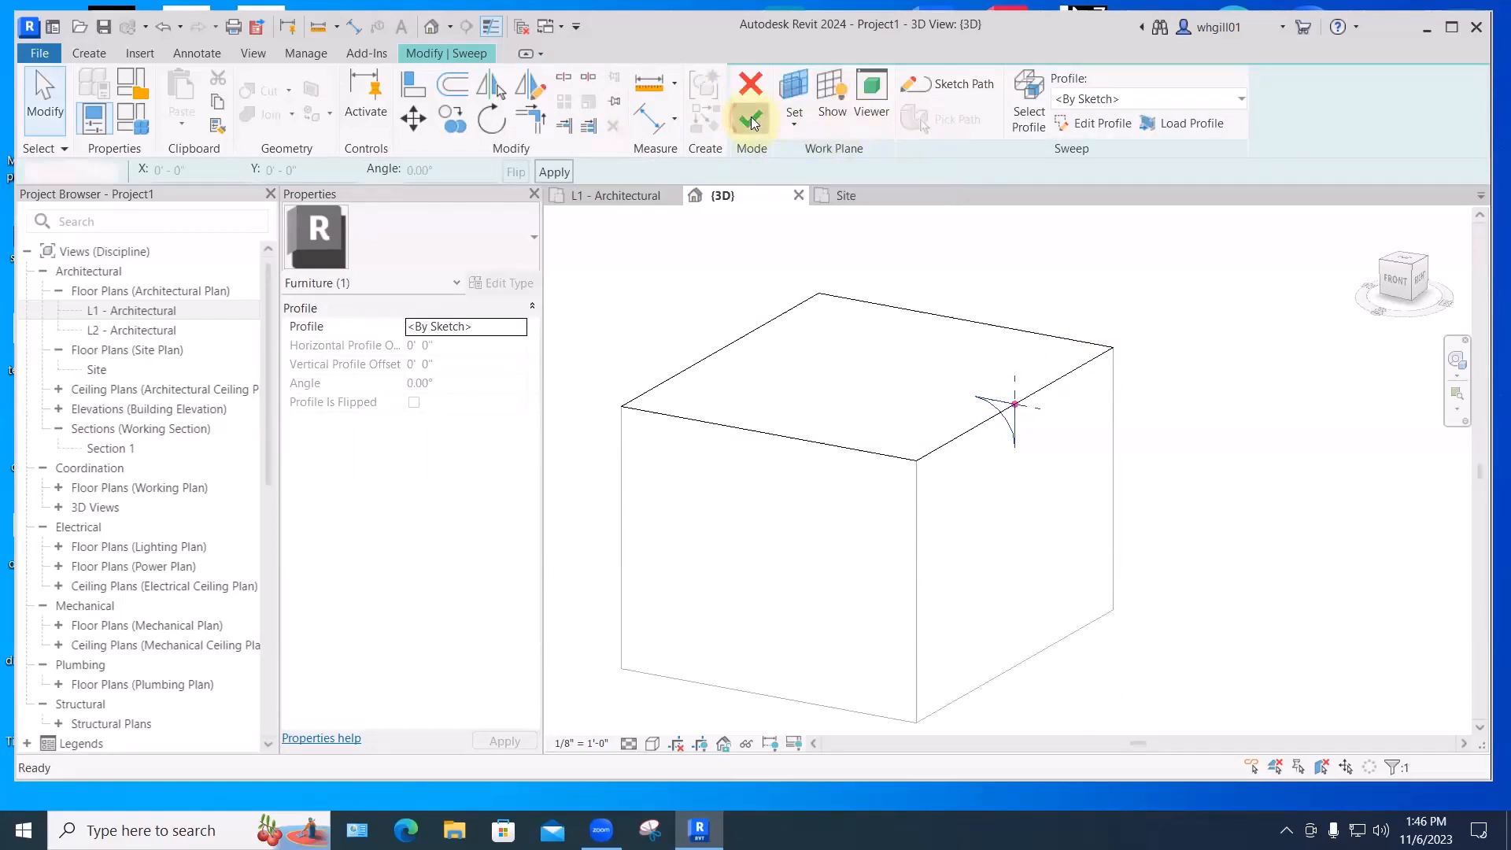
pyautogui.click(1223, 468)
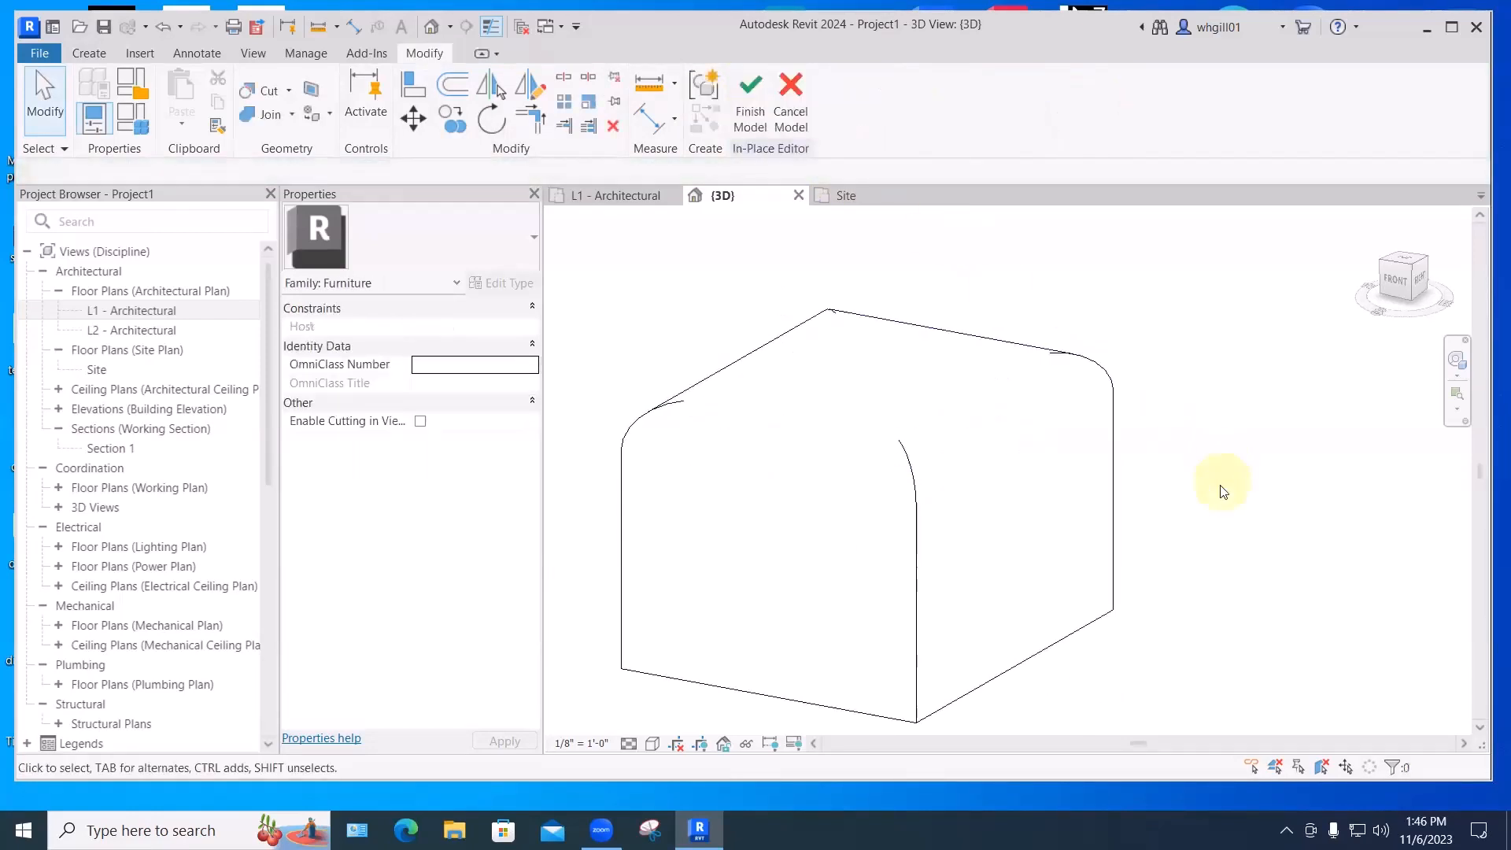
pyautogui.click(750, 102)
pyautogui.moveTo(1148, 439); pyautogui.dragTo(1191, 360, button='middle')
# - Set the 3D view's visual style to Shaded and pan the ottoman into view
pyautogui.click(653, 743)
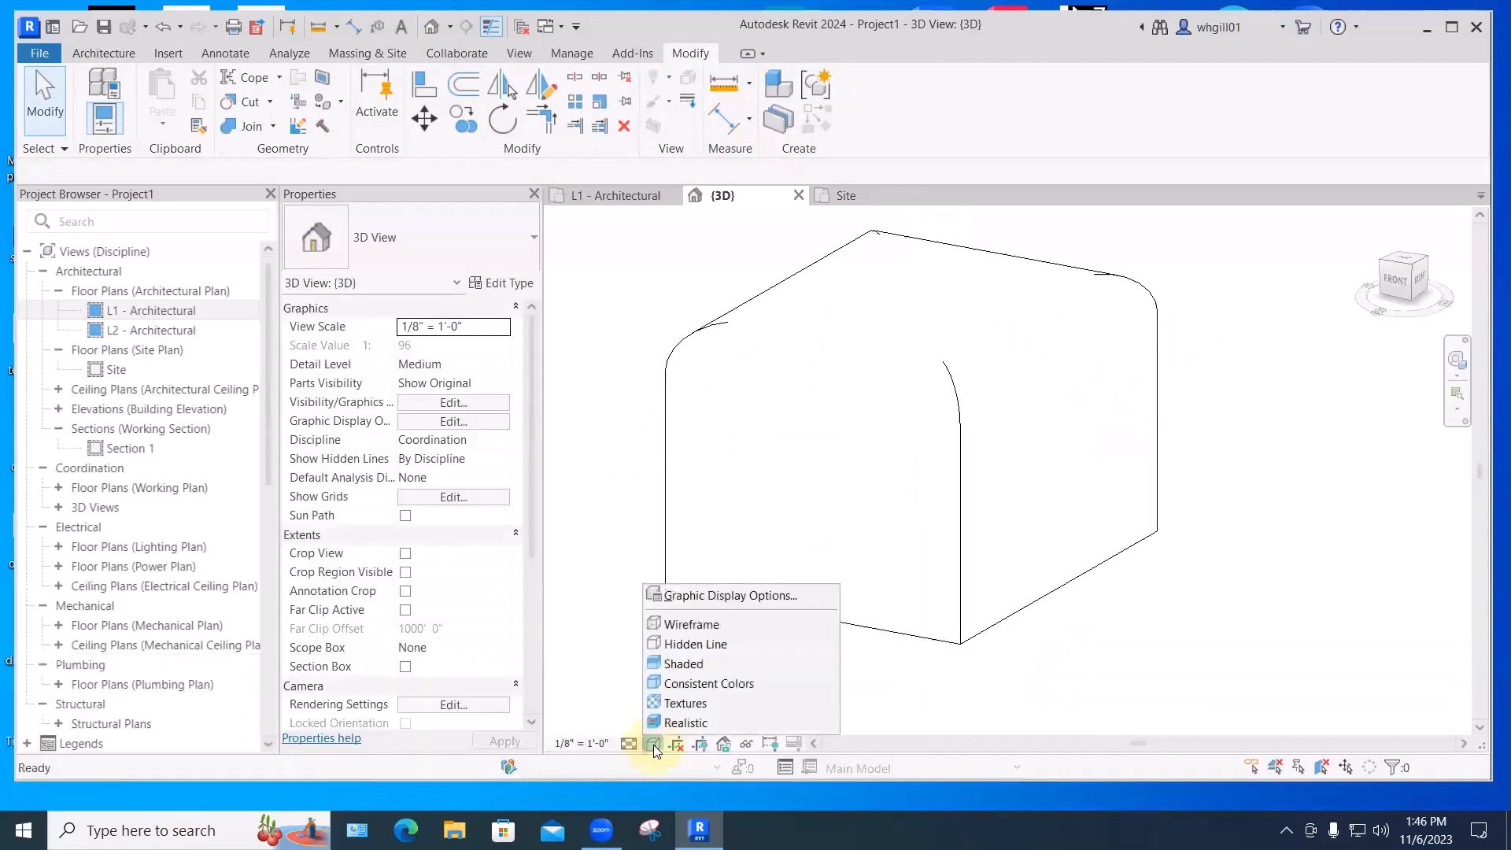
pyautogui.click(672, 664)
pyautogui.moveTo(1046, 621); pyautogui.dragTo(1053, 638, button='middle')
pyautogui.scroll(-3, 1058, 630)
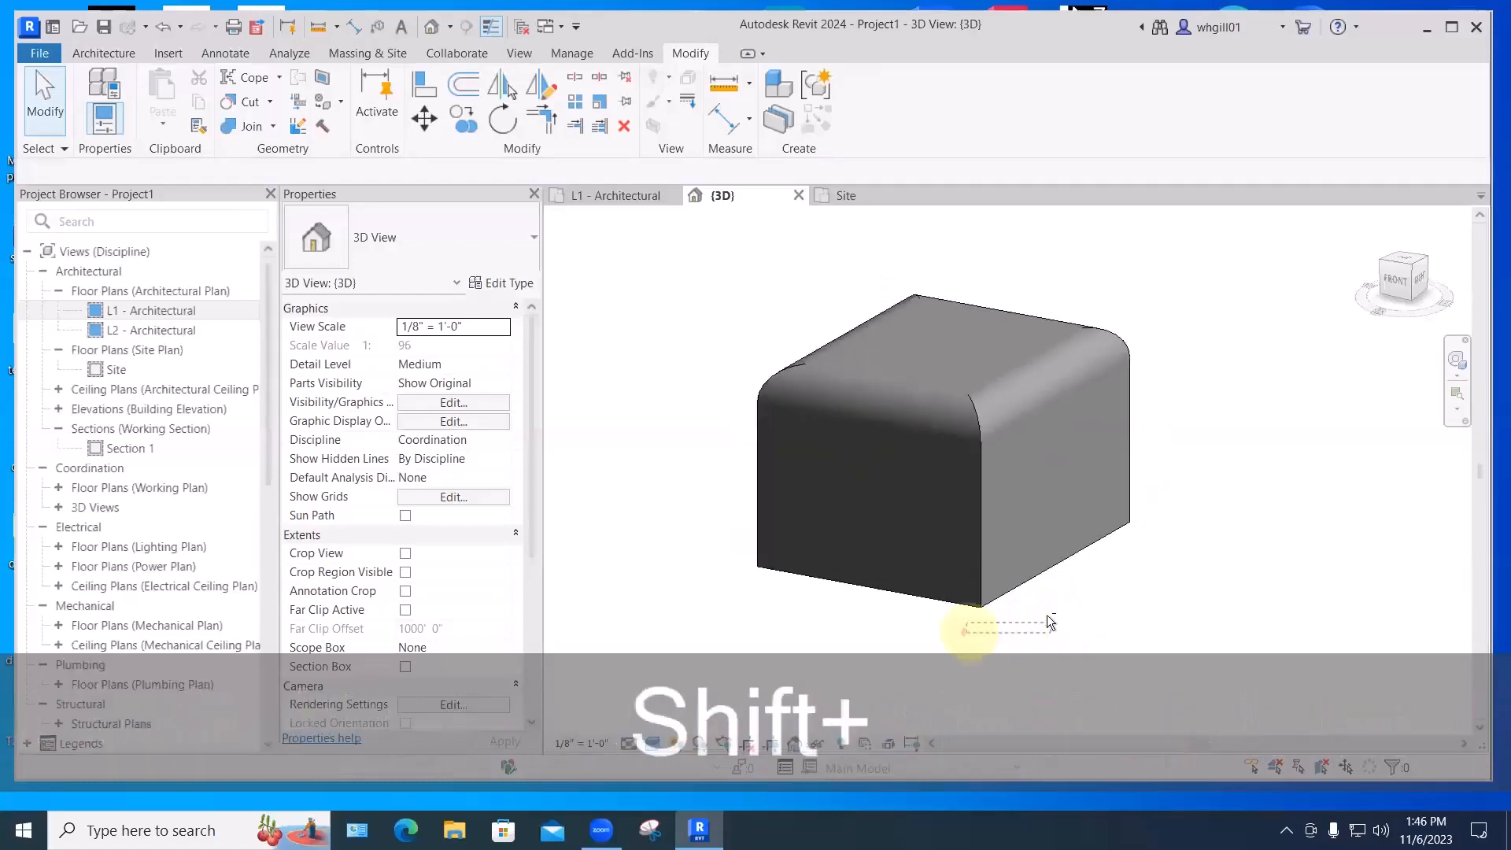
pyautogui.moveTo(1107, 613)
pyautogui.mouseDown(button='middle')
pyautogui.moveTo(1072, 610)
pyautogui.moveTo(1086, 612)
pyautogui.mouseUp(button='middle')
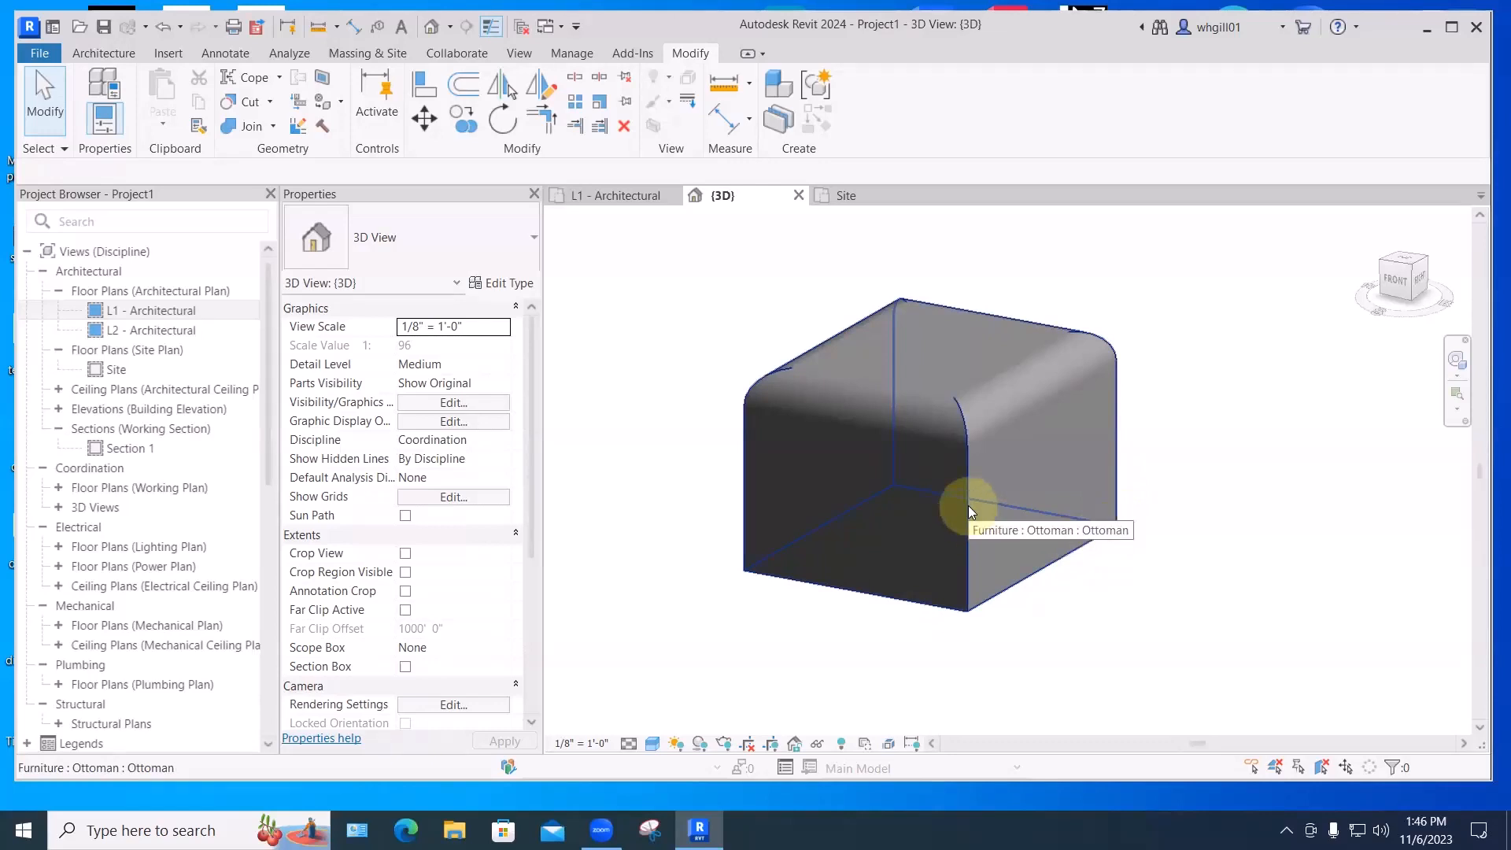
pyautogui.scroll(-3, 968, 505)
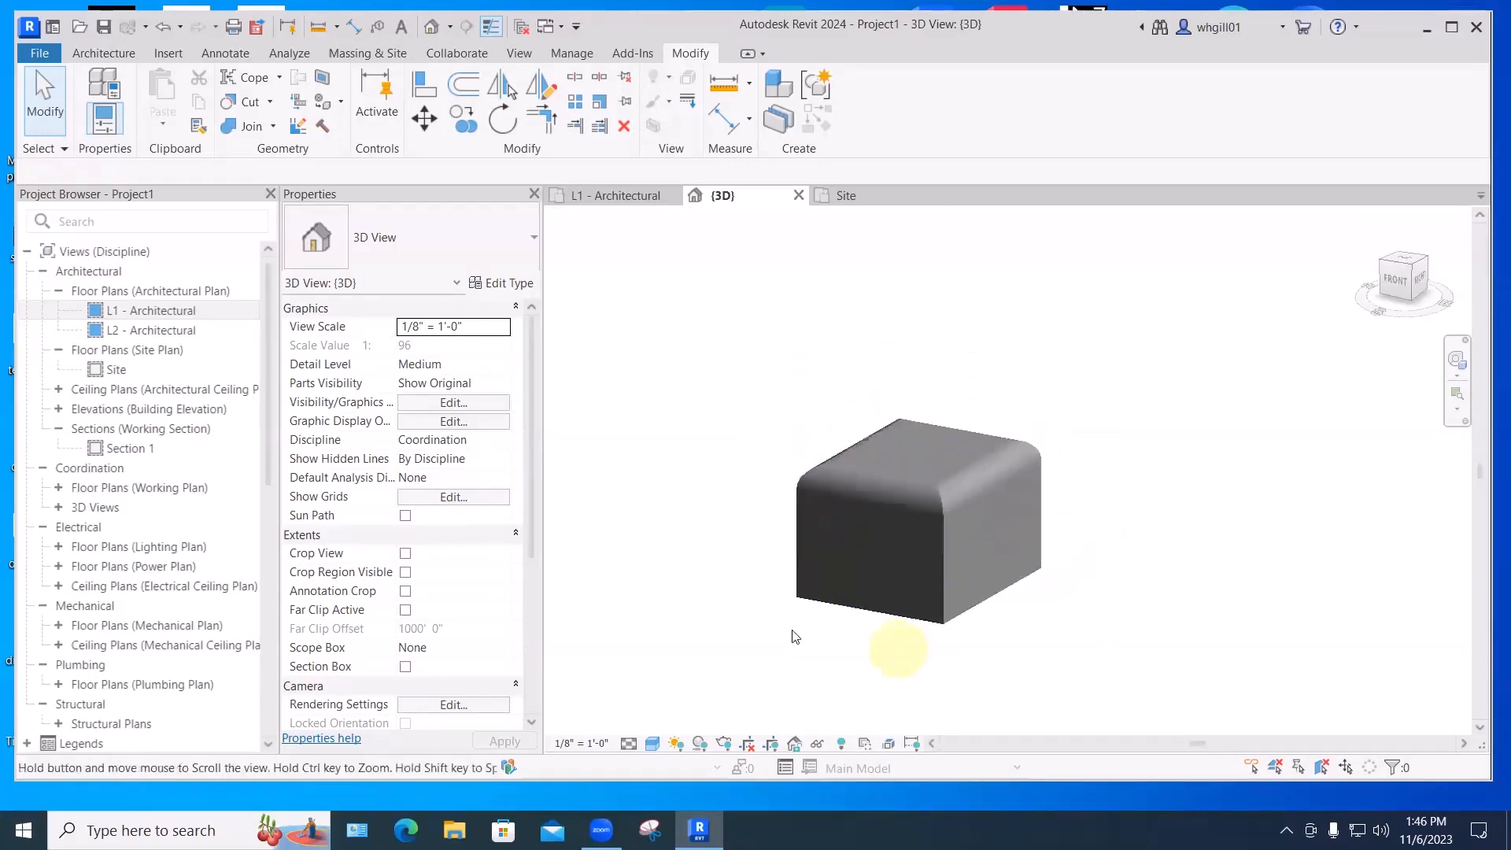
pyautogui.moveTo(832, 622); pyautogui.dragTo(771, 557, button='middle')
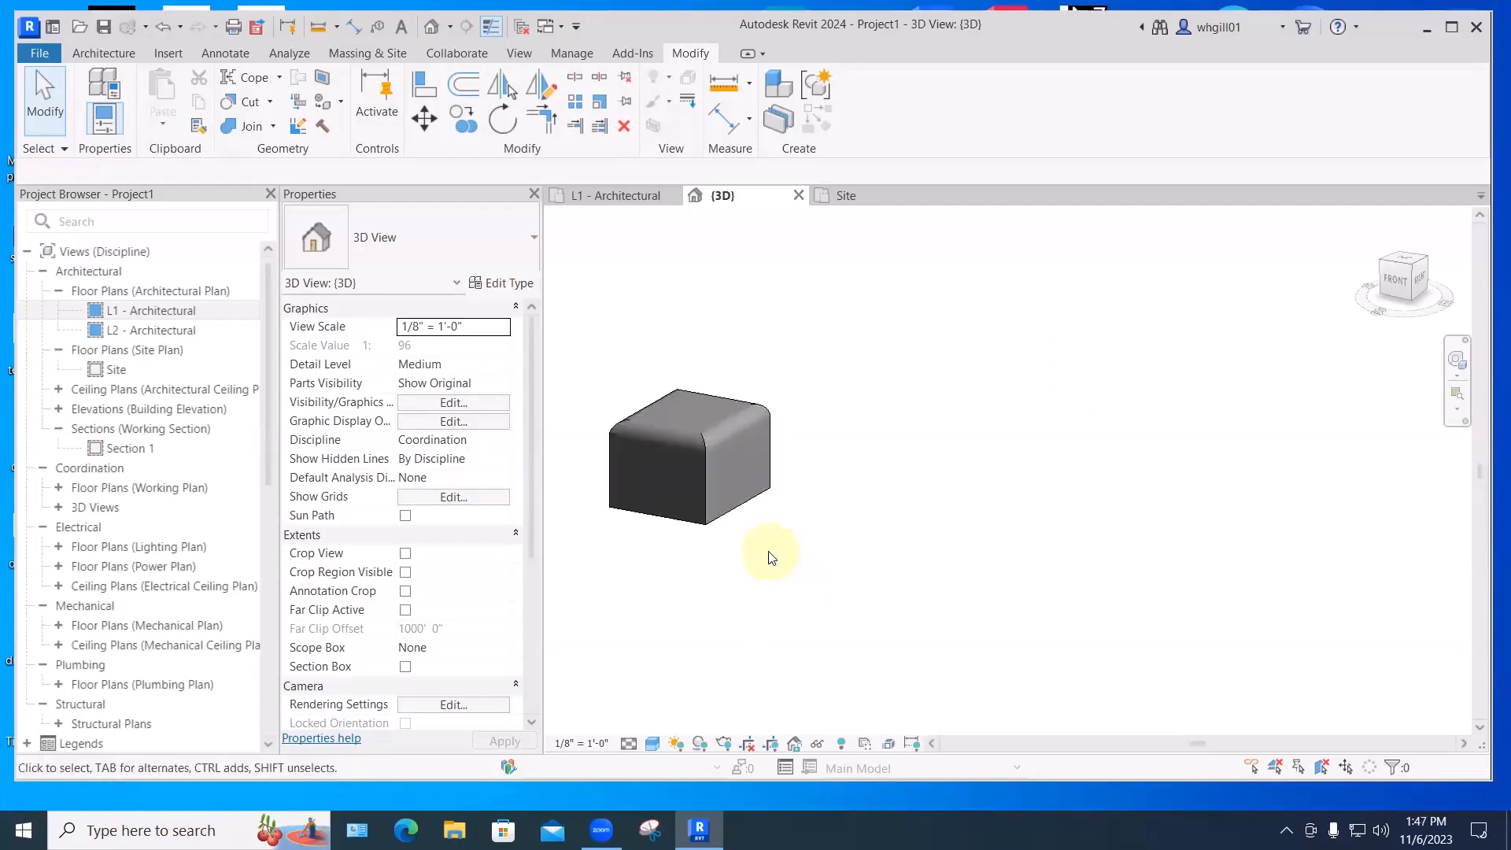
# - Create a Model In-Place component in the Furniture category named 'Ottoman 2'
pyautogui.click(110, 52)
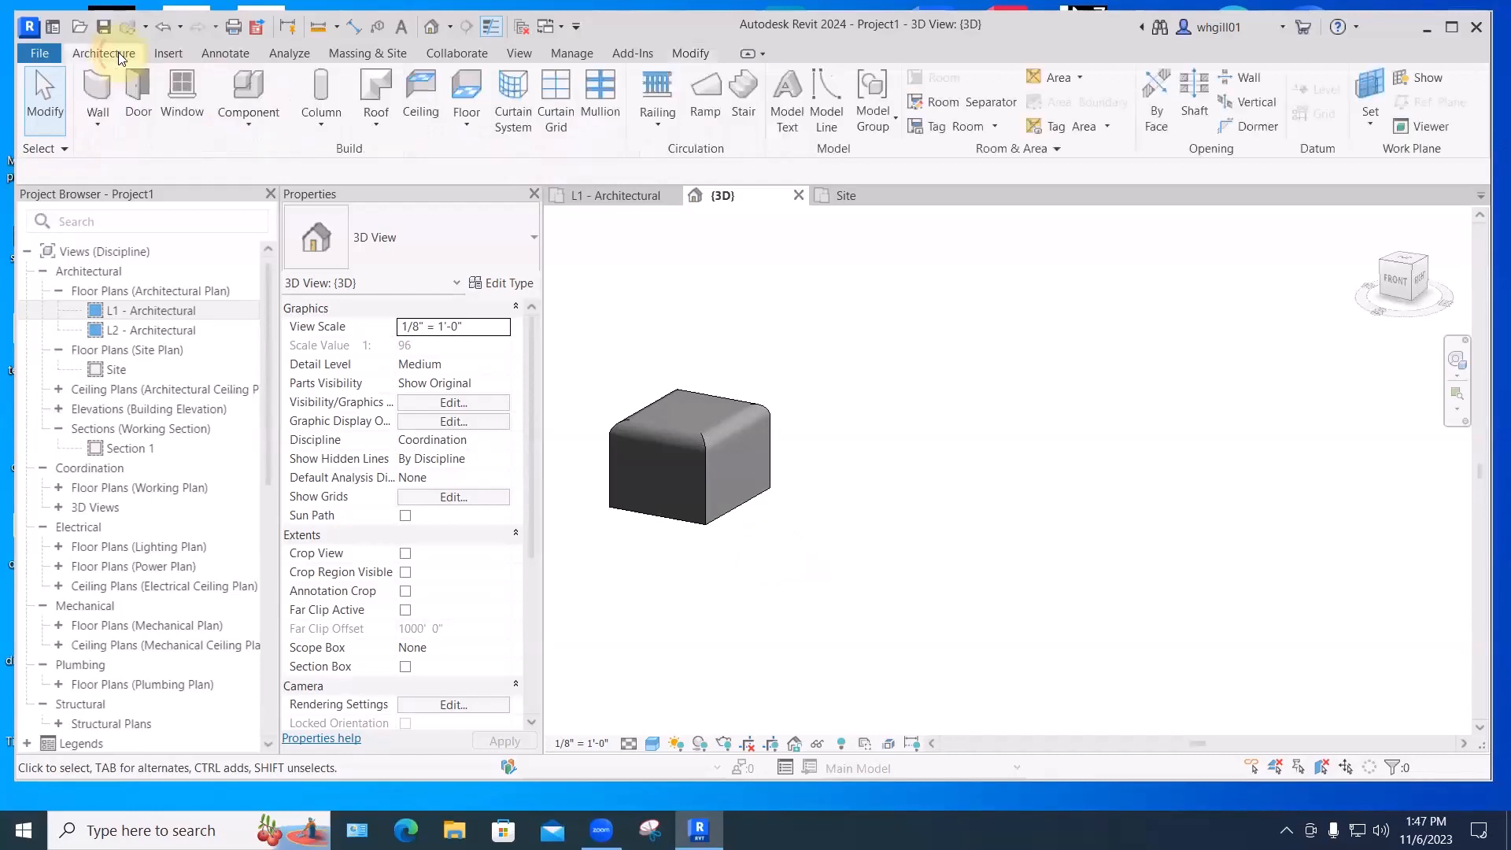
pyautogui.click(248, 123)
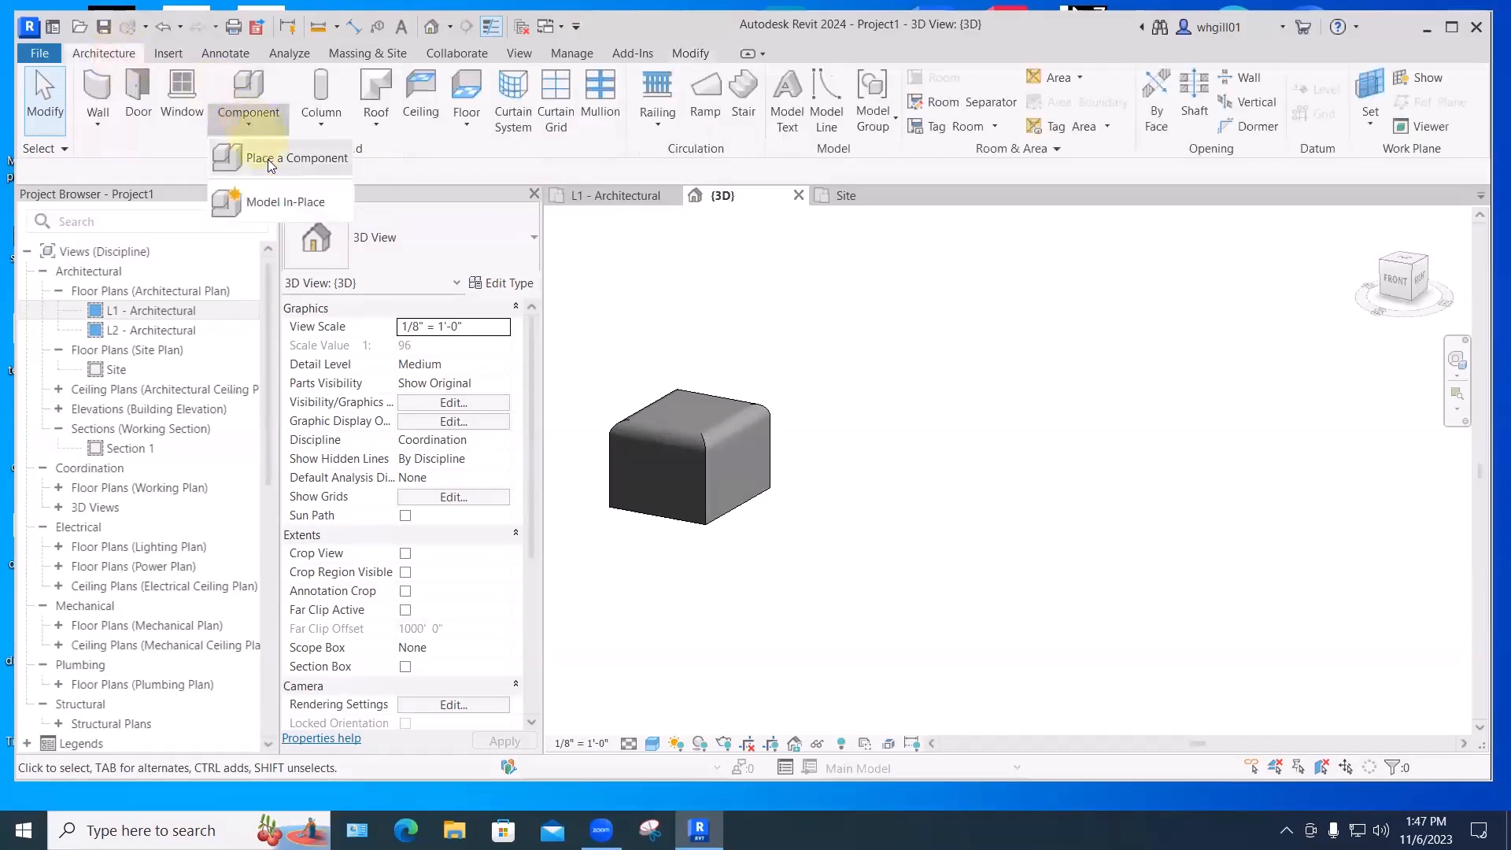
pyautogui.click(283, 203)
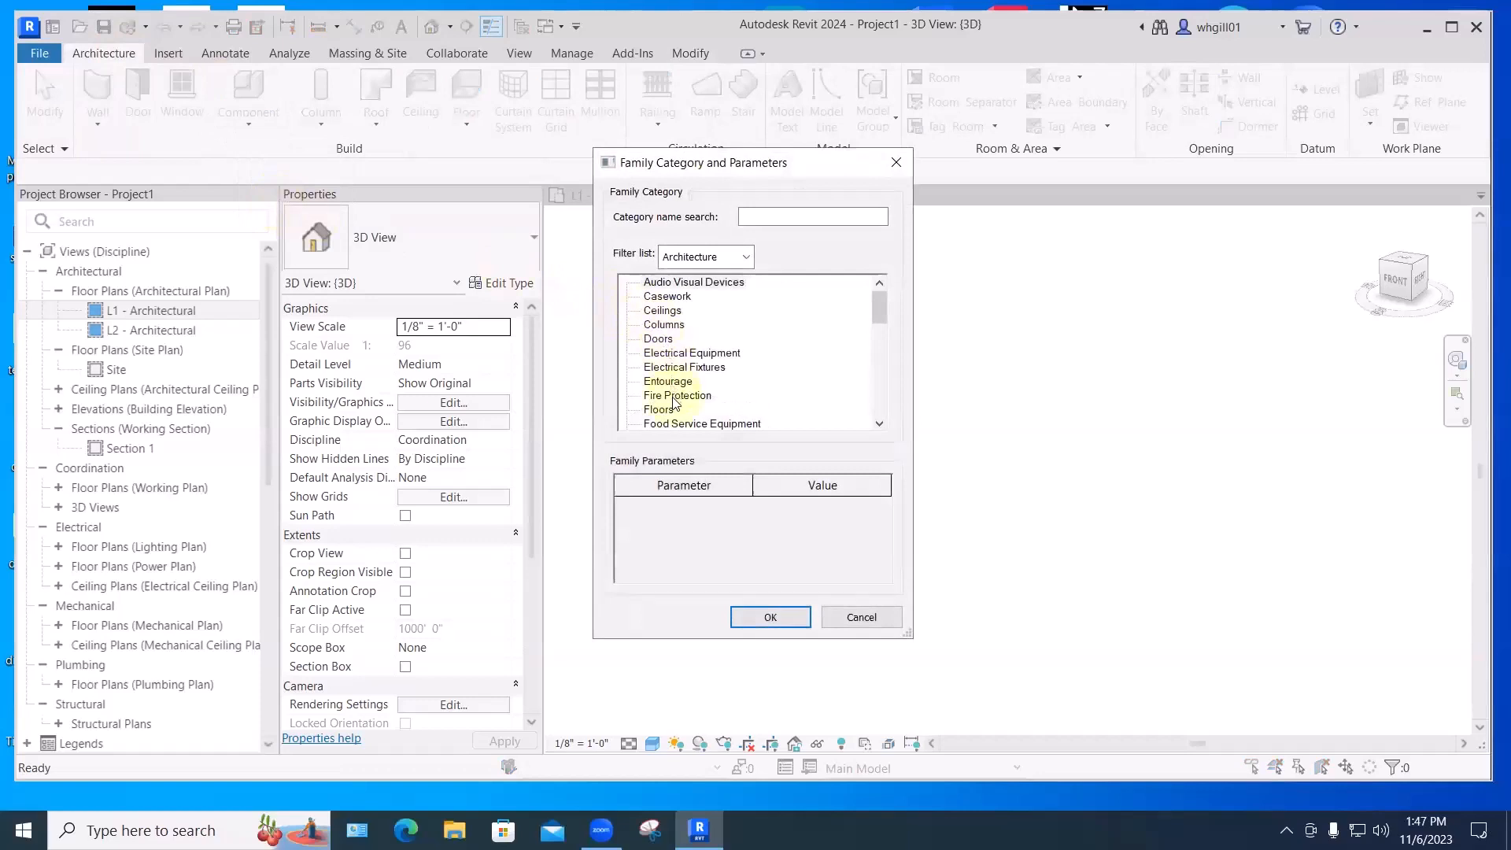
pyautogui.scroll(-1, 677, 396)
pyautogui.click(667, 410)
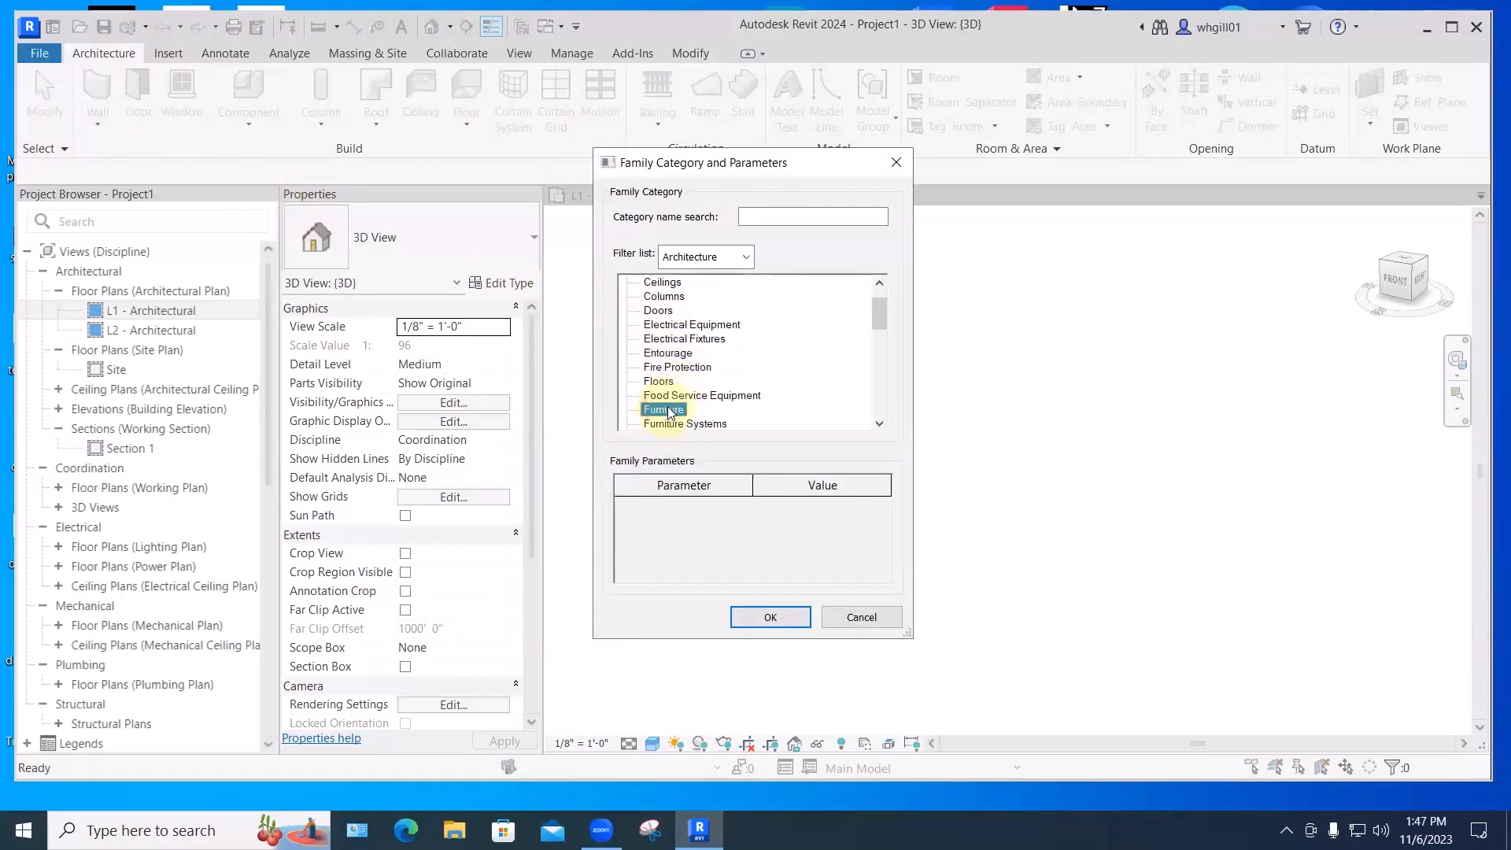
pyautogui.click(770, 617)
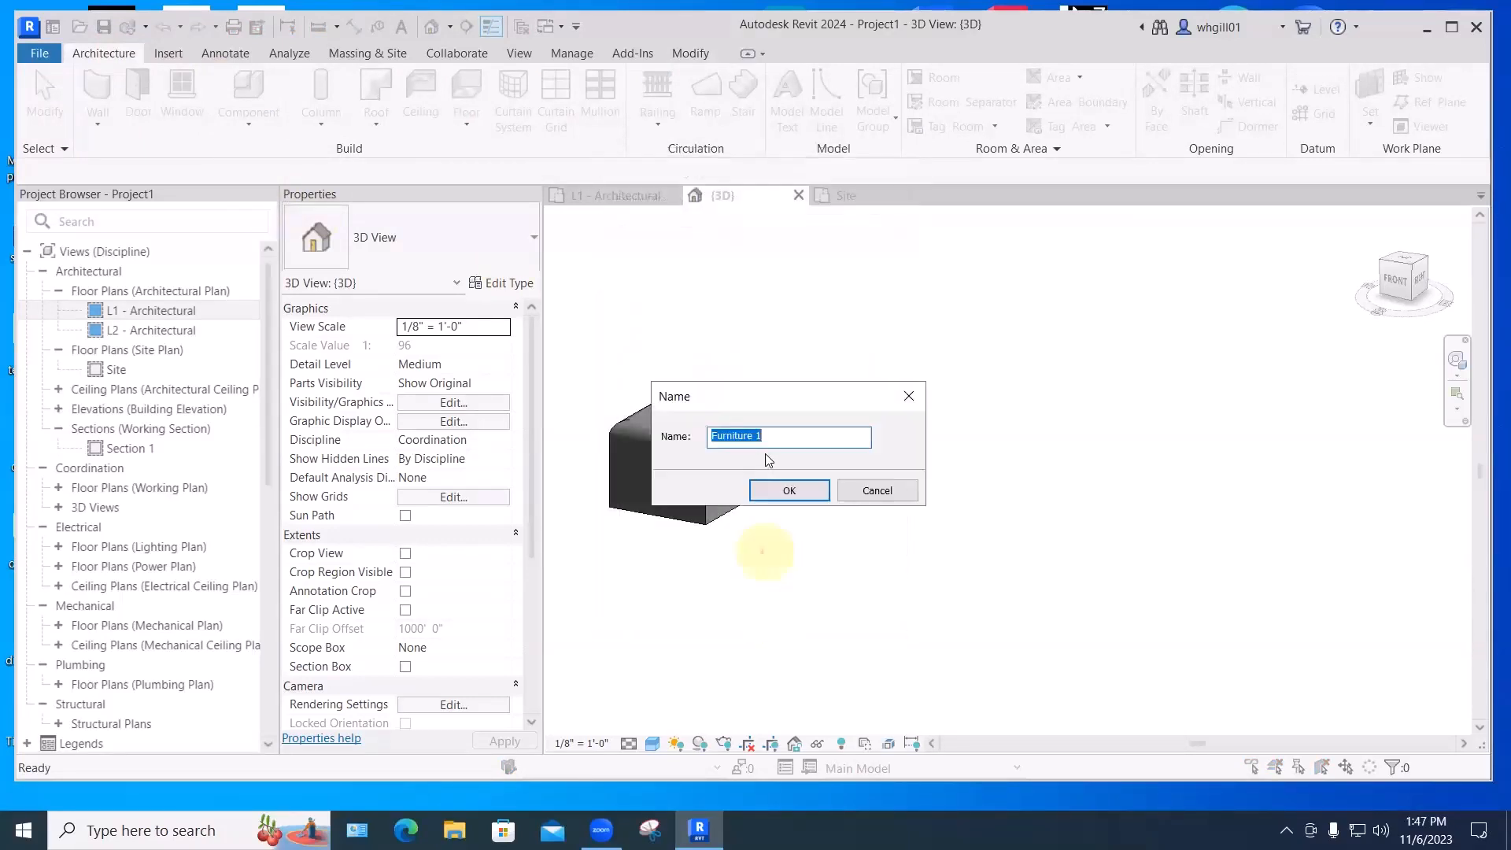
pyautogui.write('zOttoman 2')
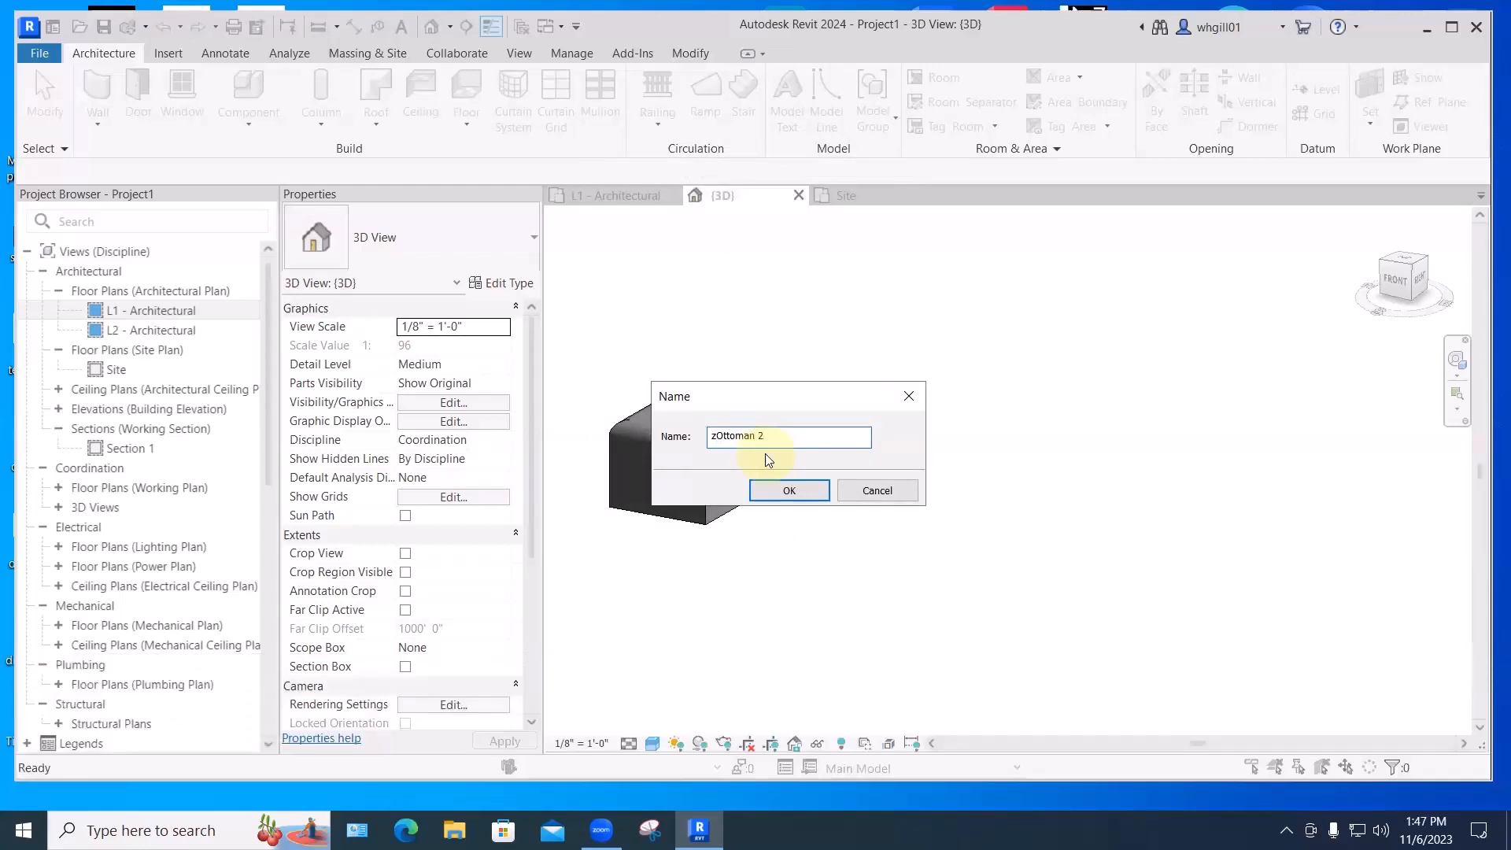
pyautogui.press('Home')
pyautogui.press('Delete')
pyautogui.press('Return')
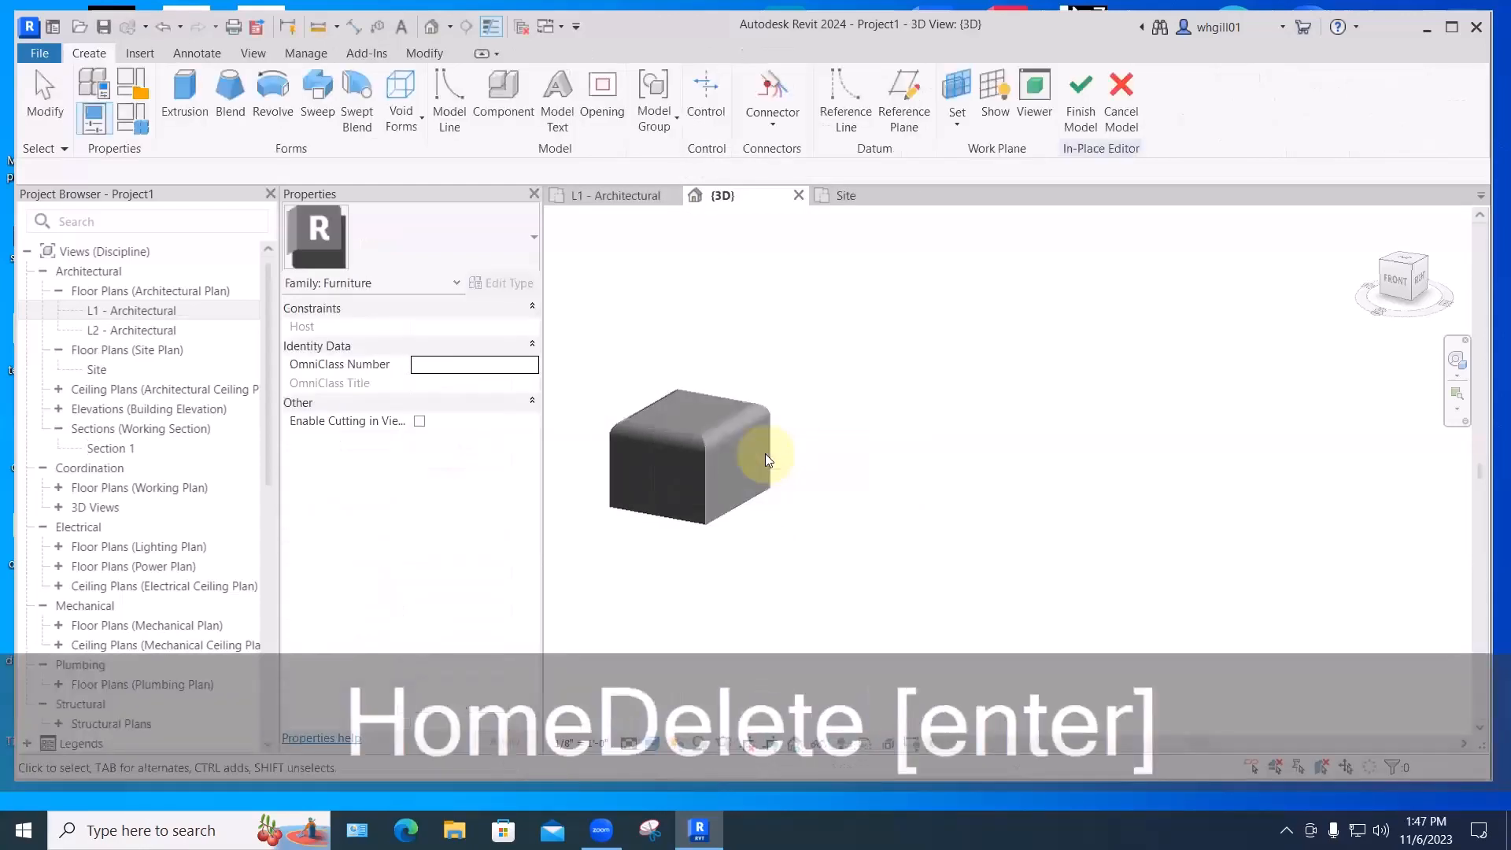
# - Start a solid extrusion and sketch its rectangular footprint
pyautogui.click(187, 115)
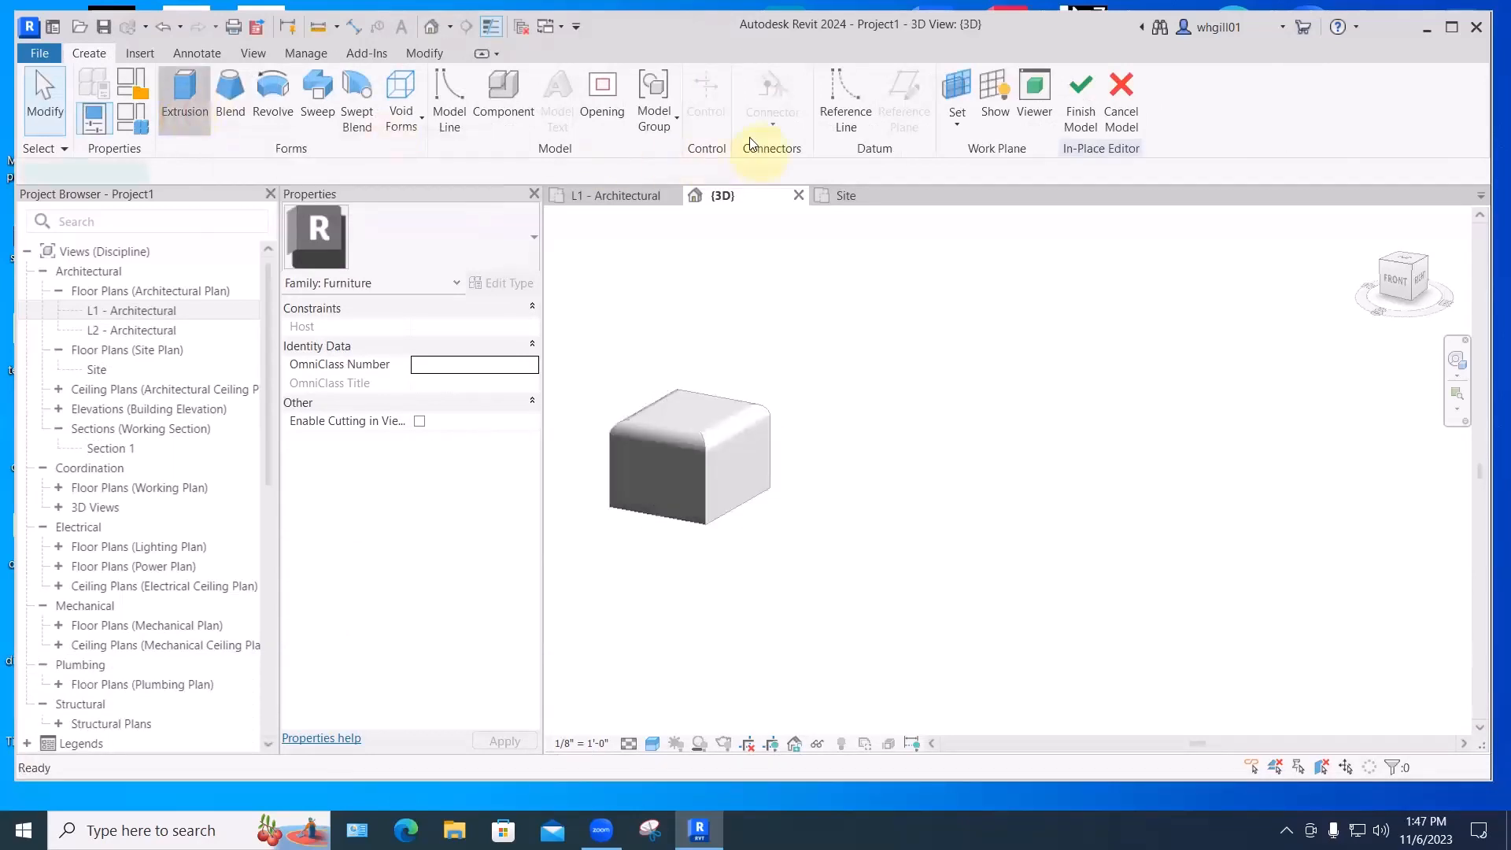
pyautogui.click(810, 81)
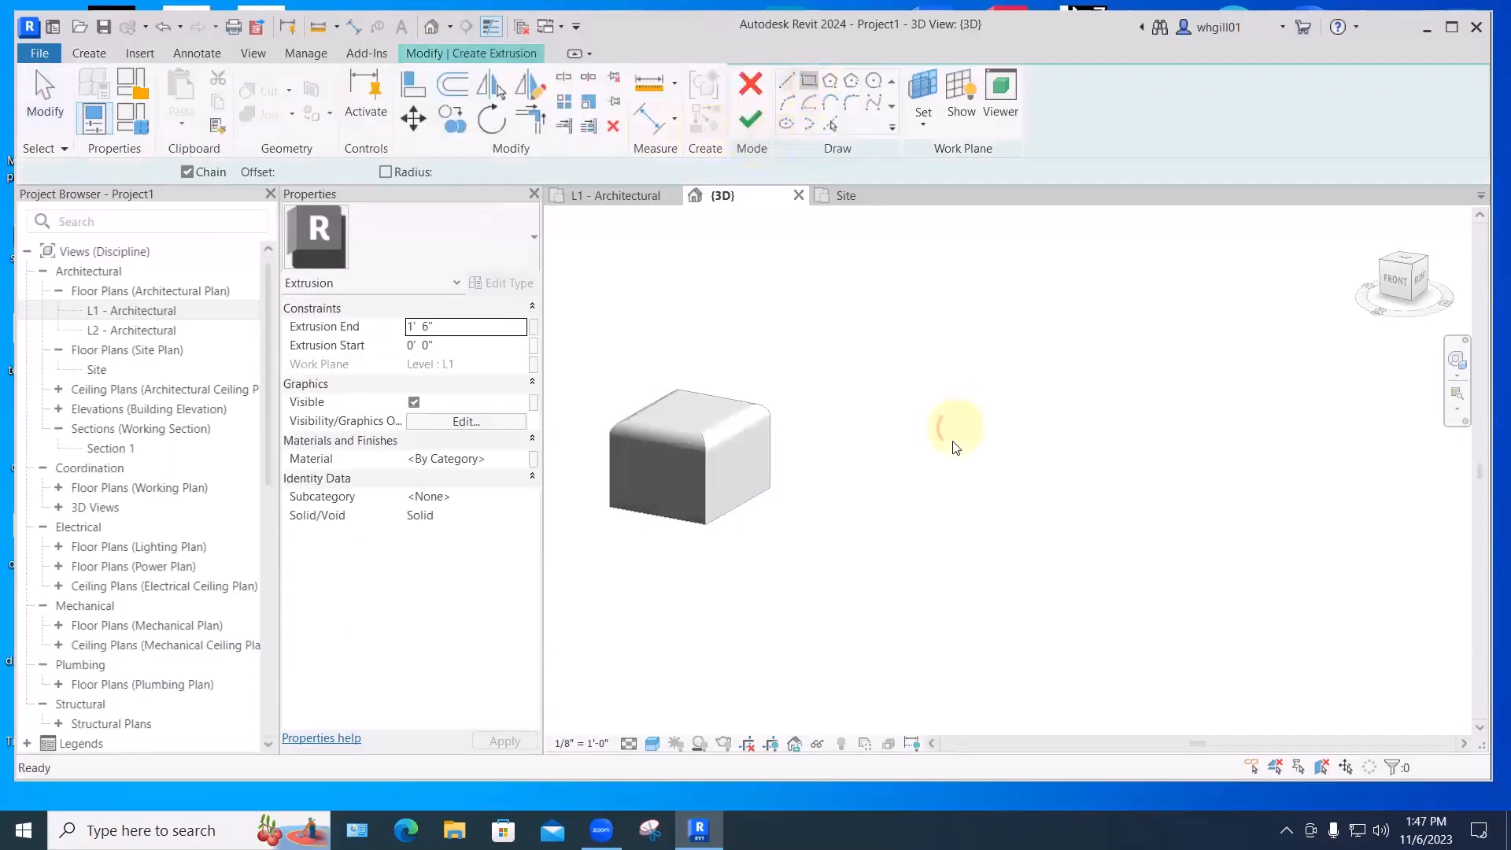
pyautogui.click(878, 541)
pyautogui.click(1023, 517)
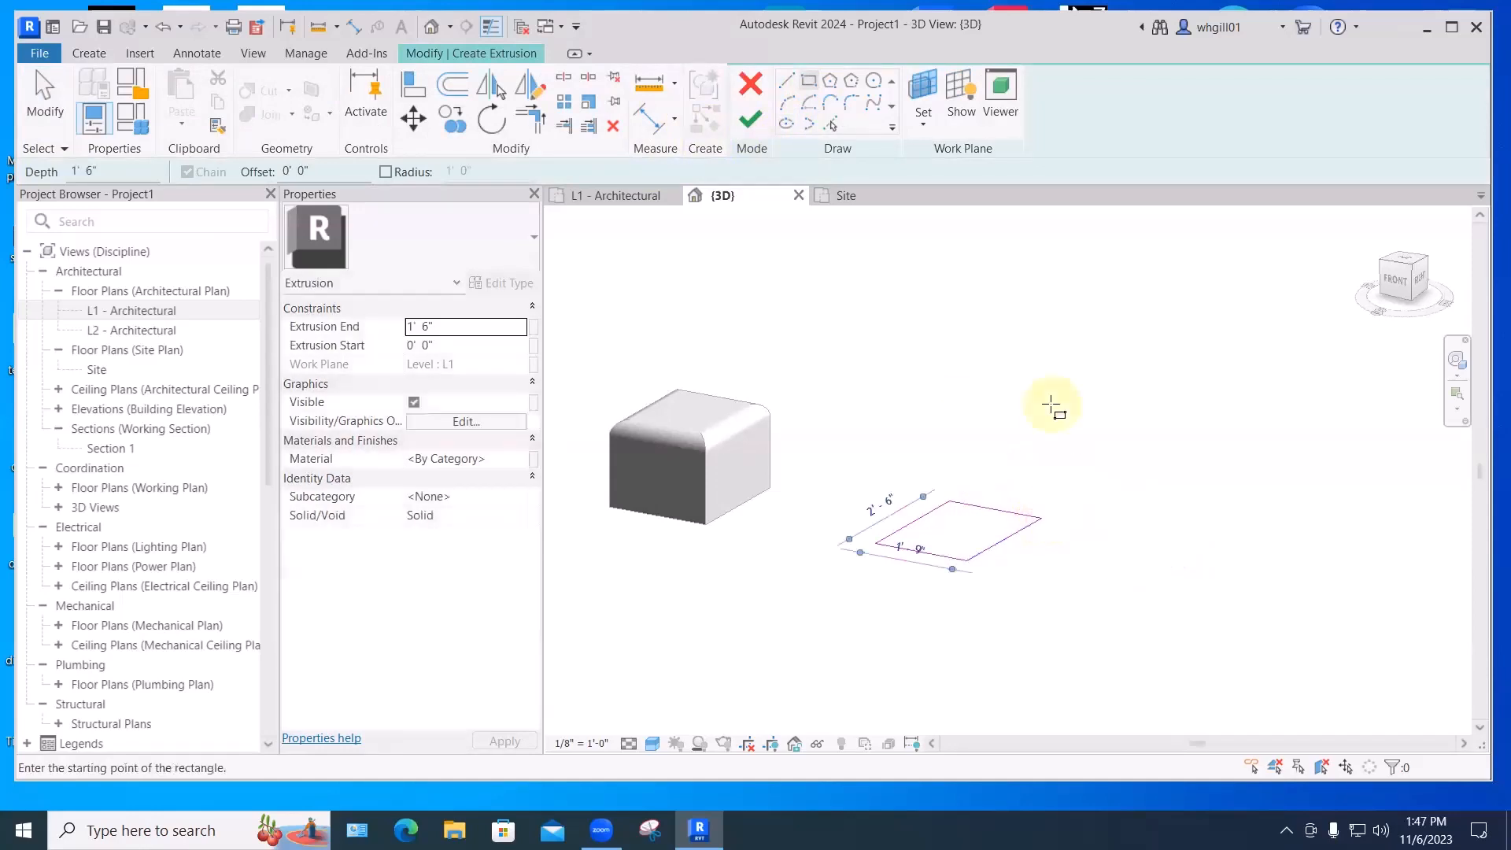
pyautogui.moveTo(1039, 425)
pyautogui.mouseDown(button='middle')
pyautogui.moveTo(960, 410)
pyautogui.moveTo(995, 436)
pyautogui.mouseUp(button='middle')
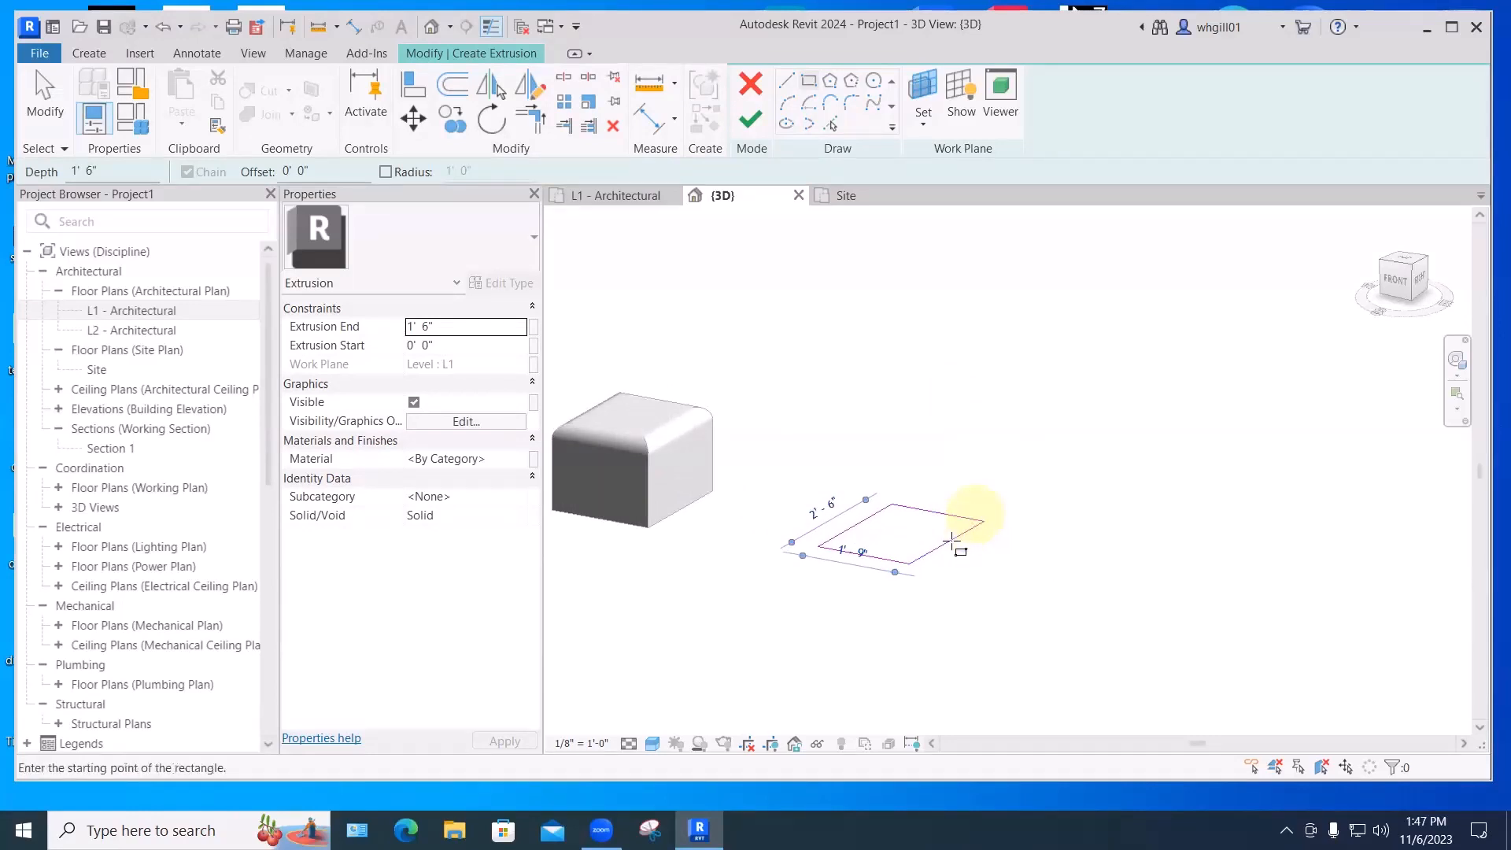
pyautogui.scroll(2, 937, 427)
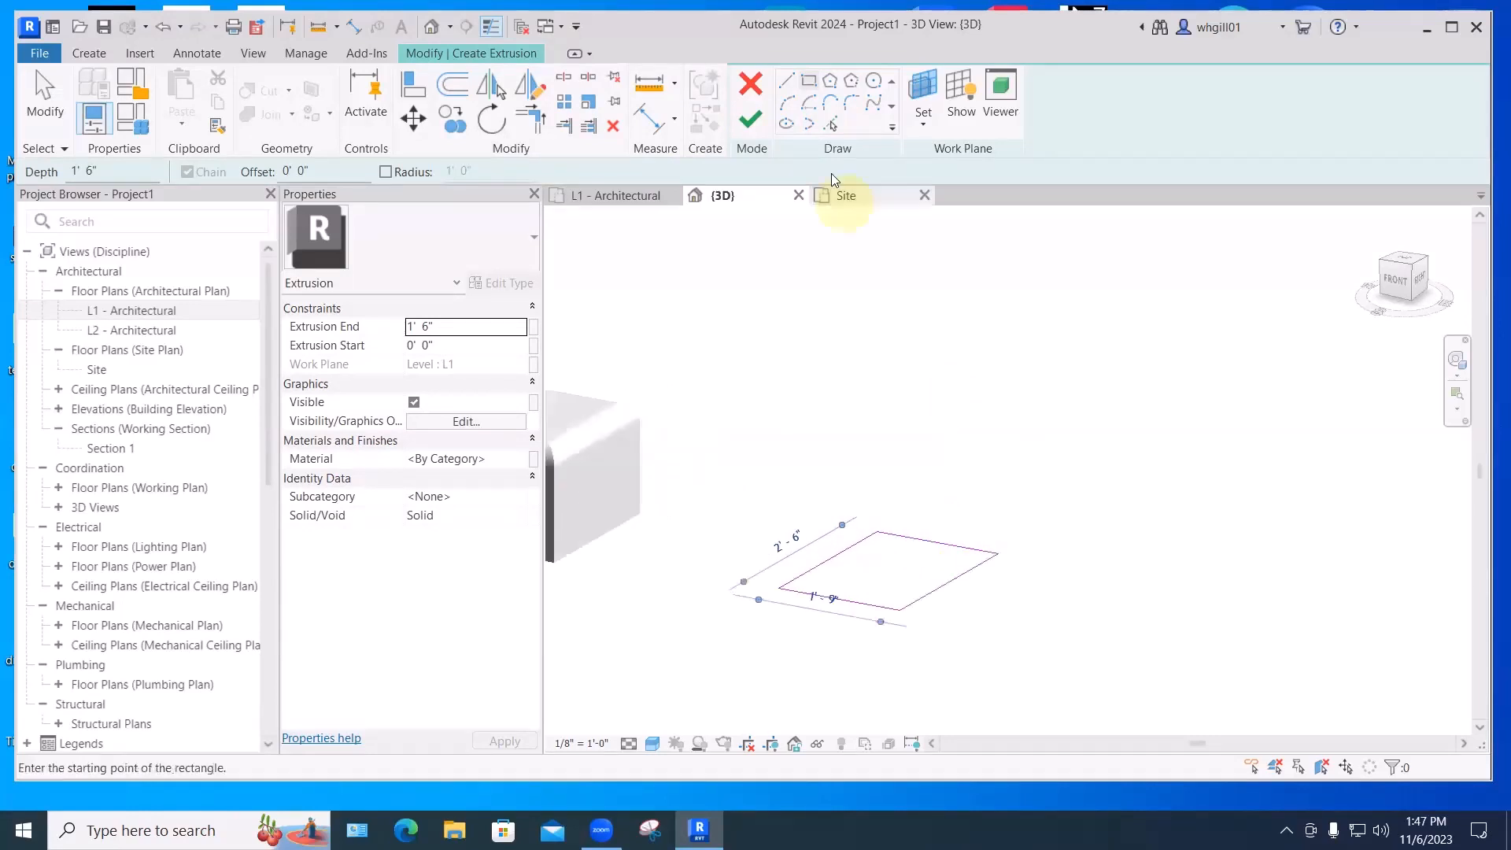
# - Round all four rectangle corners with 3" fillet arcs and finish the extrusion
pyautogui.click(851, 105)
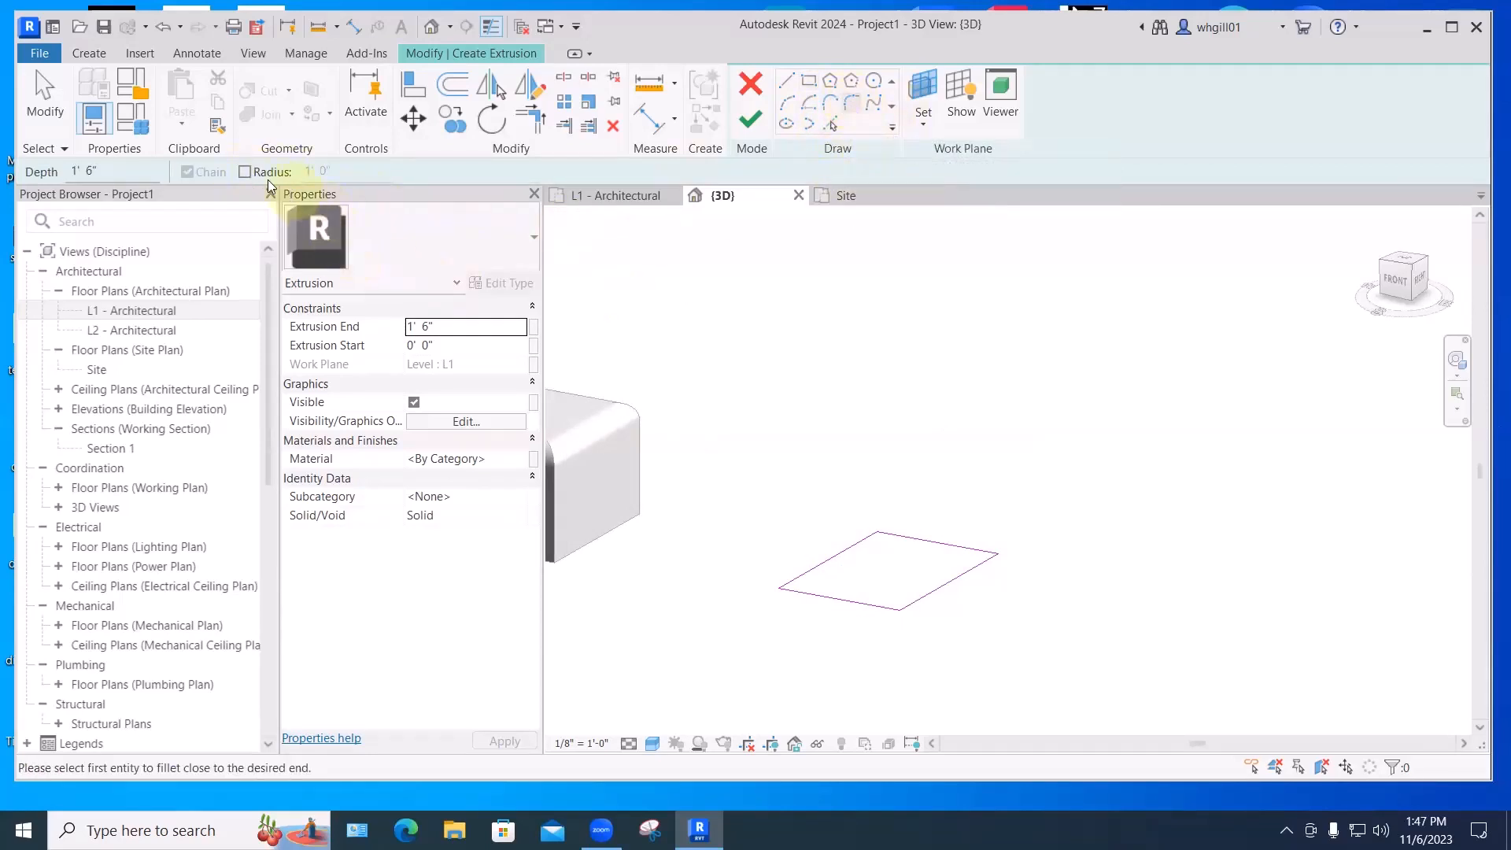
pyautogui.click(245, 172)
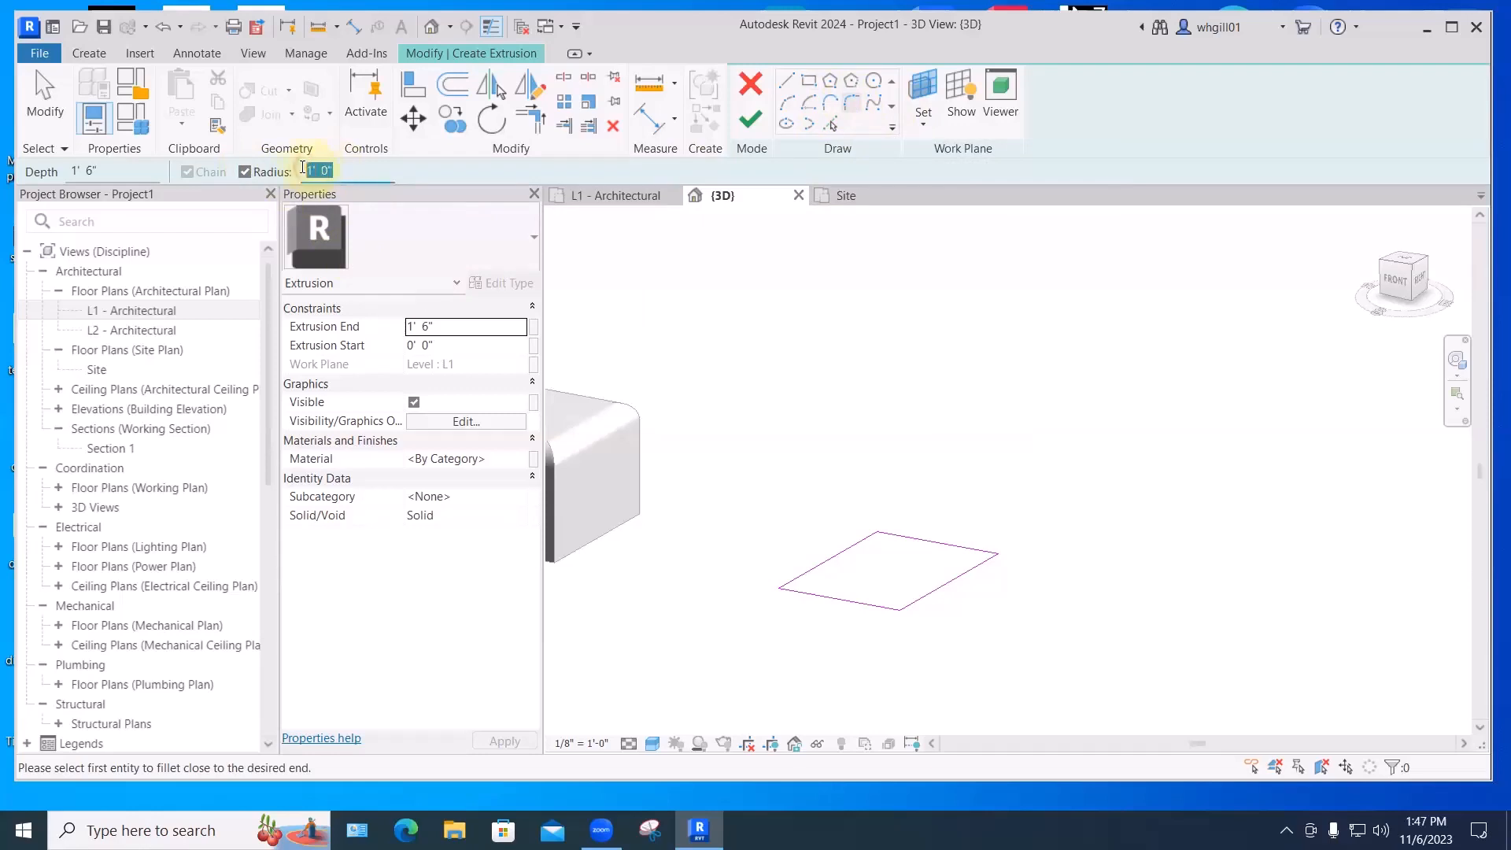
pyautogui.write('3"')
pyautogui.press('Return')
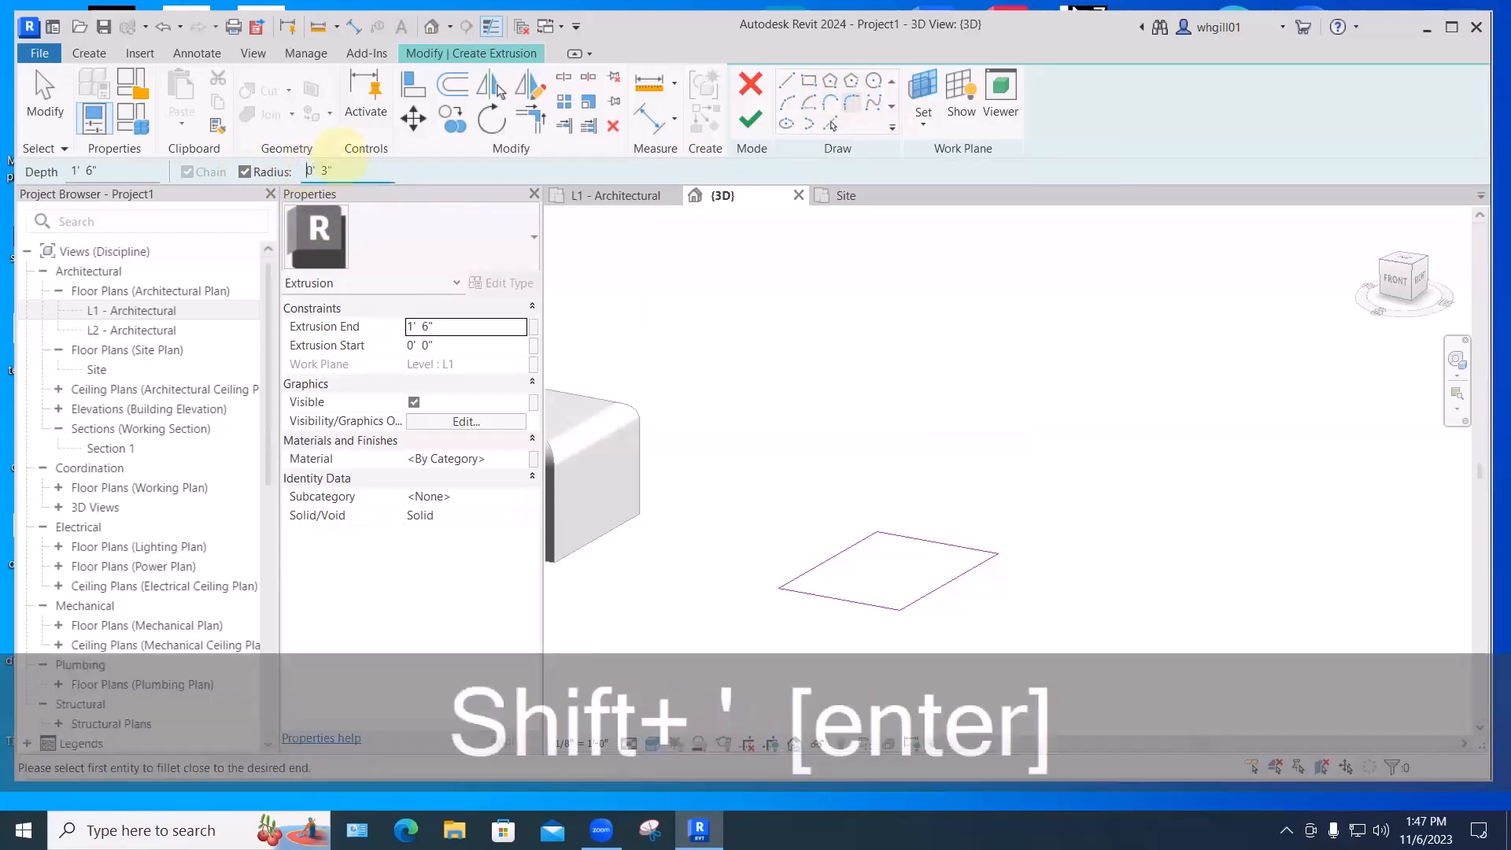
pyautogui.click(978, 565)
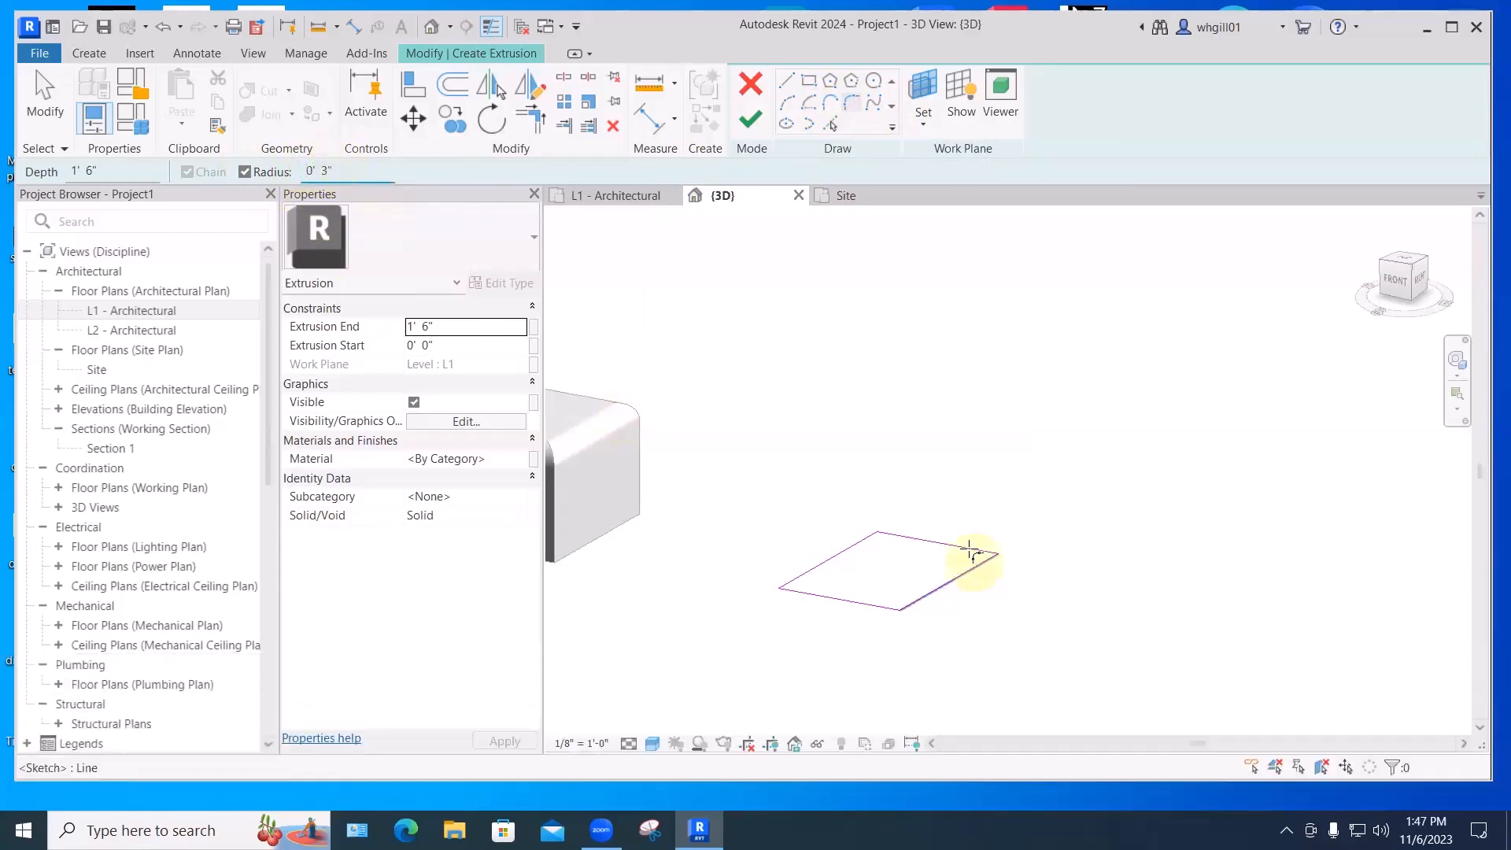
pyautogui.click(965, 547)
pyautogui.click(858, 544)
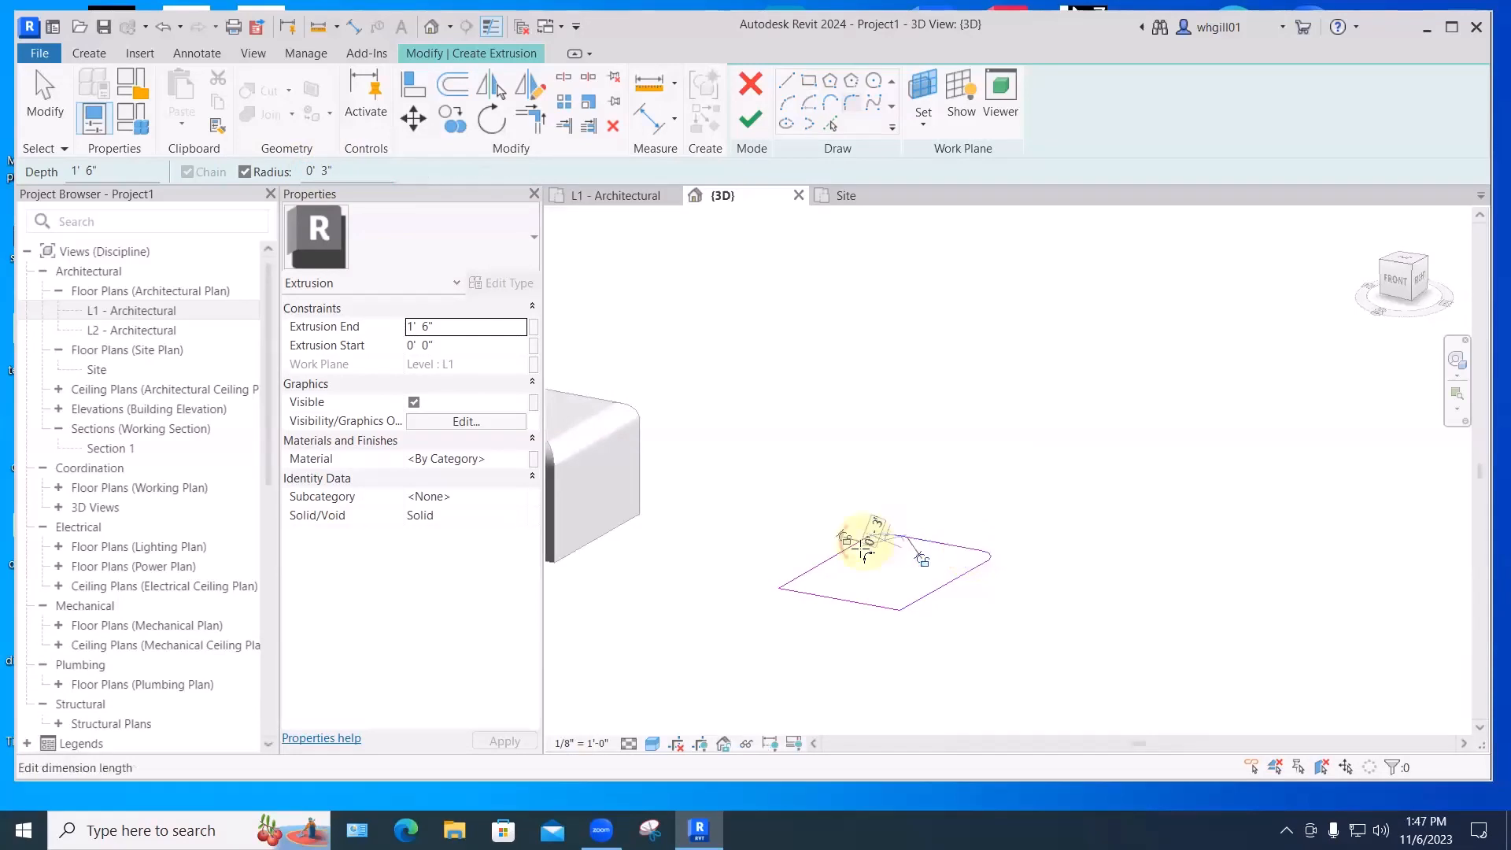
pyautogui.click(806, 573)
pyautogui.click(811, 595)
pyautogui.click(853, 604)
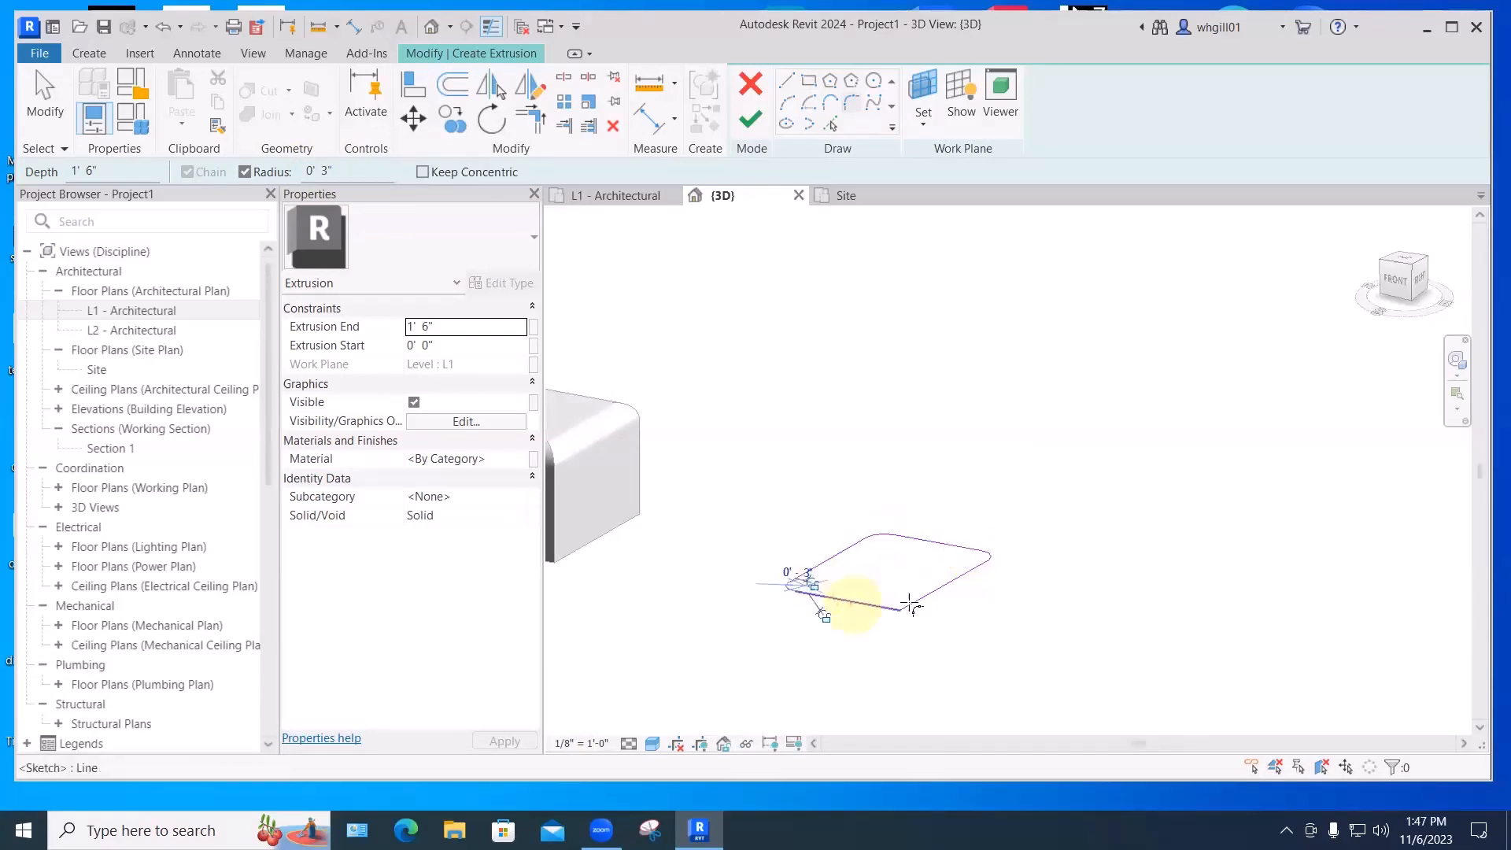
pyautogui.click(911, 603)
pyautogui.scroll(2, 993, 619)
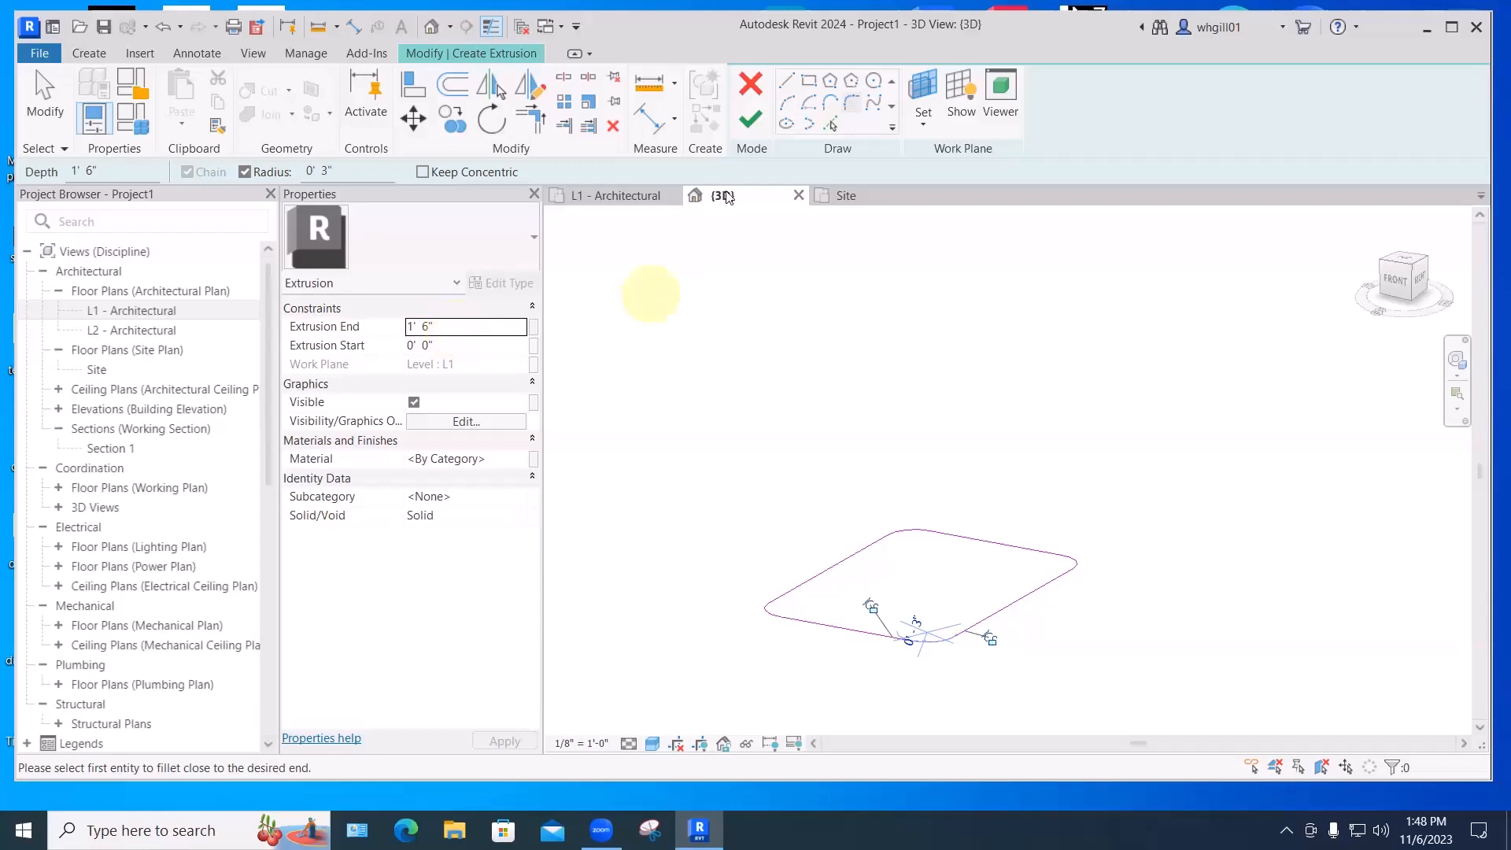
pyautogui.click(751, 119)
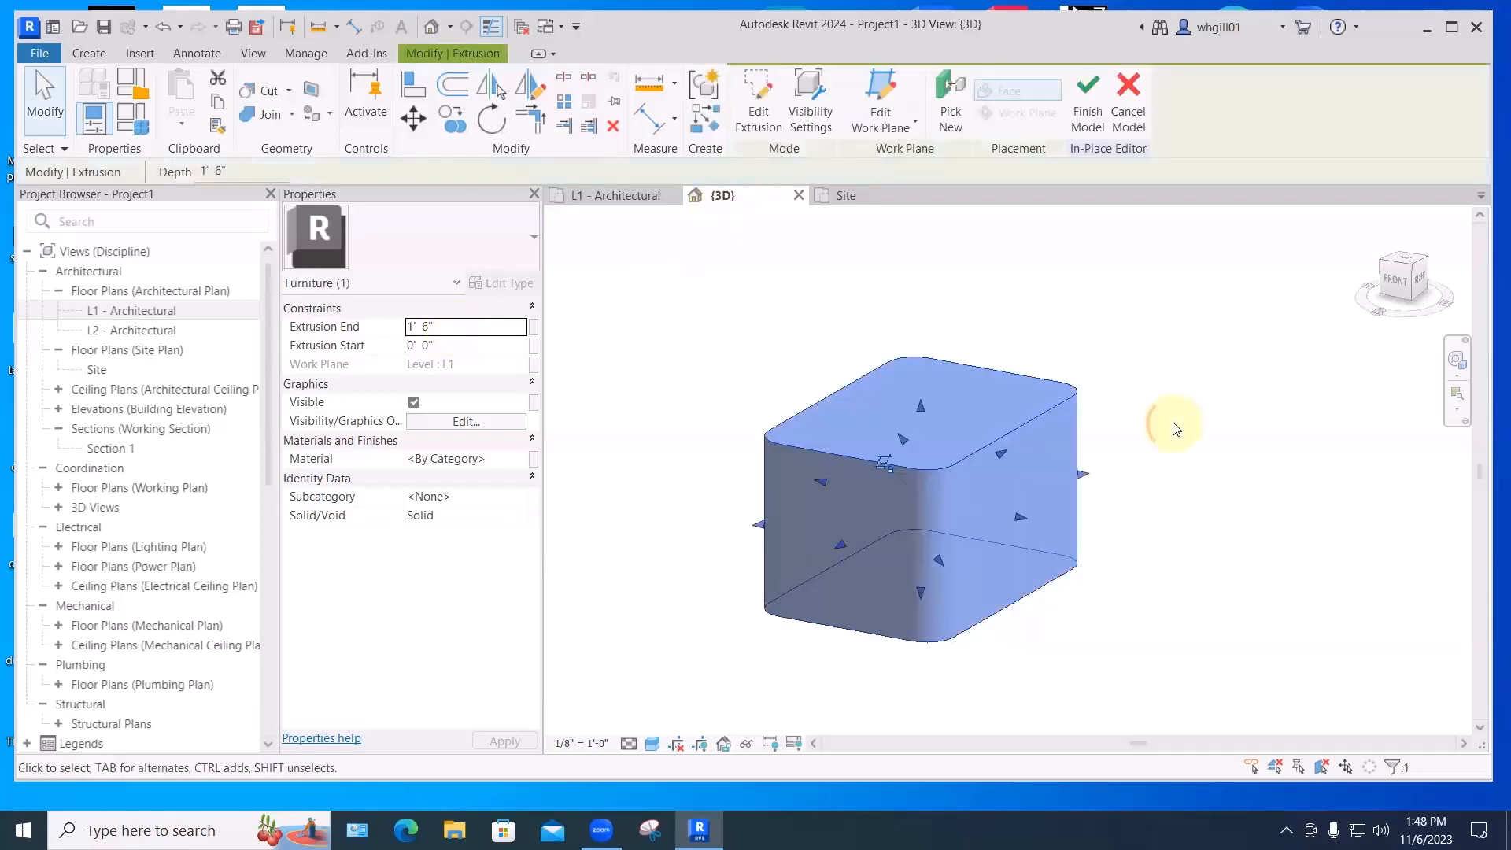
# - Finish the Ottoman 2 model and orbit to view both boxes
pyautogui.click(1168, 429)
pyautogui.click(751, 118)
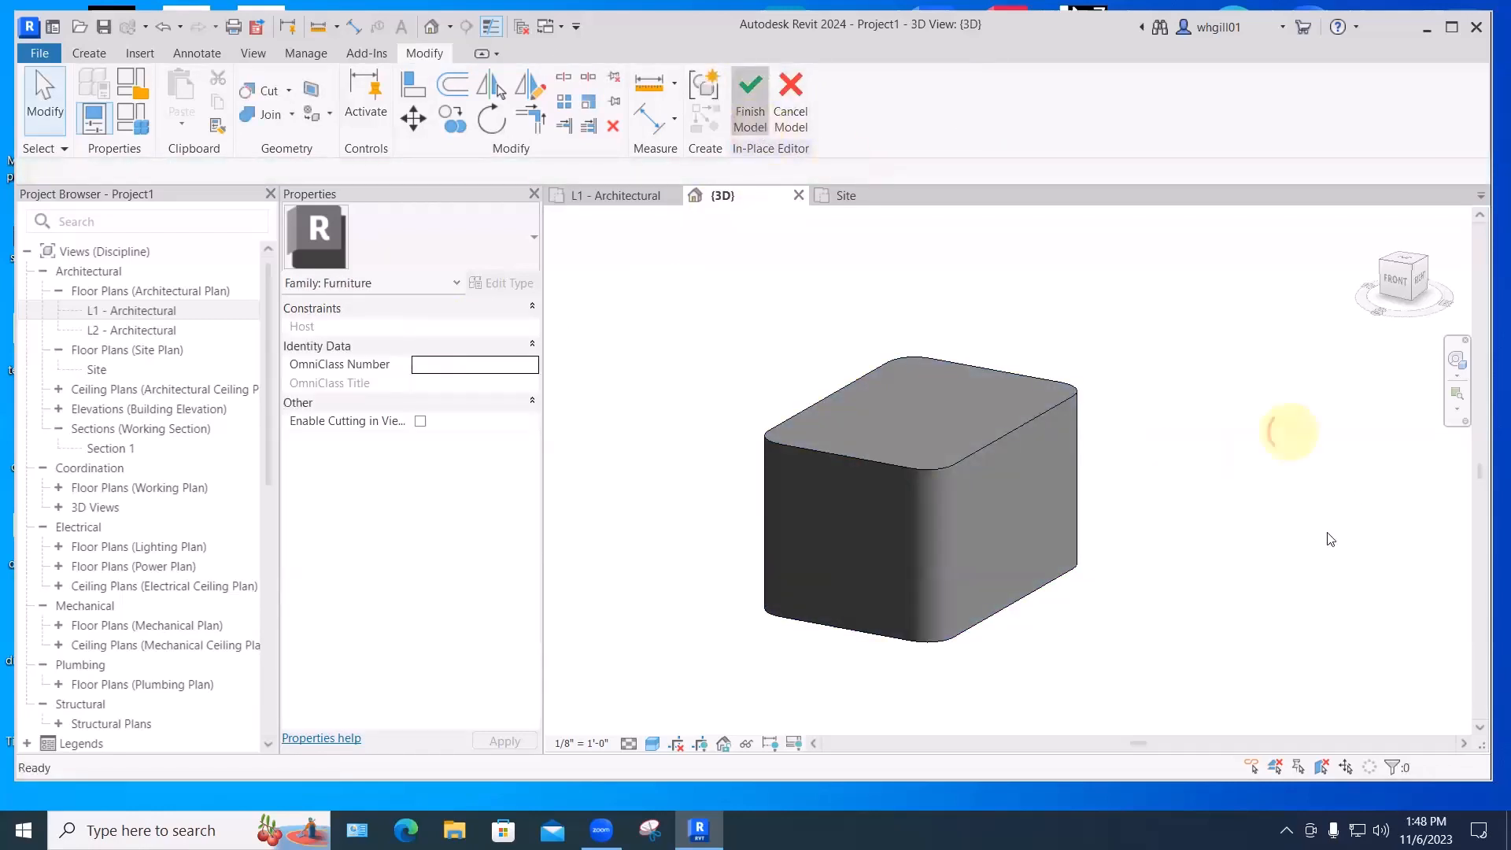
pyautogui.keyDown('shift'); pyautogui.moveTo(1190, 588); pyautogui.dragTo(935, 553, button='middle'); pyautogui.keyUp('shift')
pyautogui.scroll(4, 1053, 513)
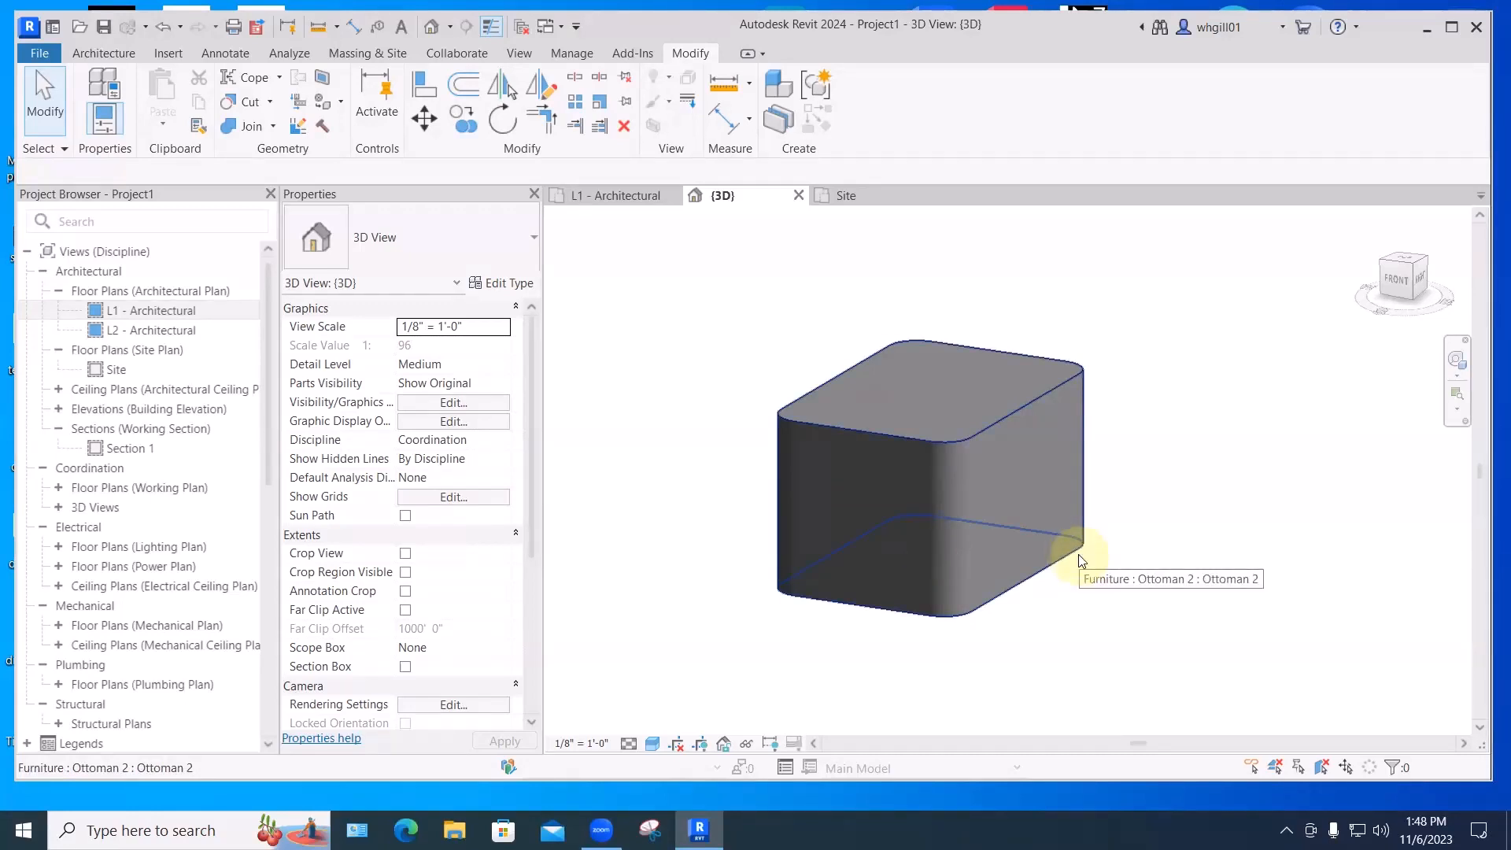
# - Reopen Ottoman 2 with Edit In-Place and start a Void Sweep
pyautogui.click(1018, 408)
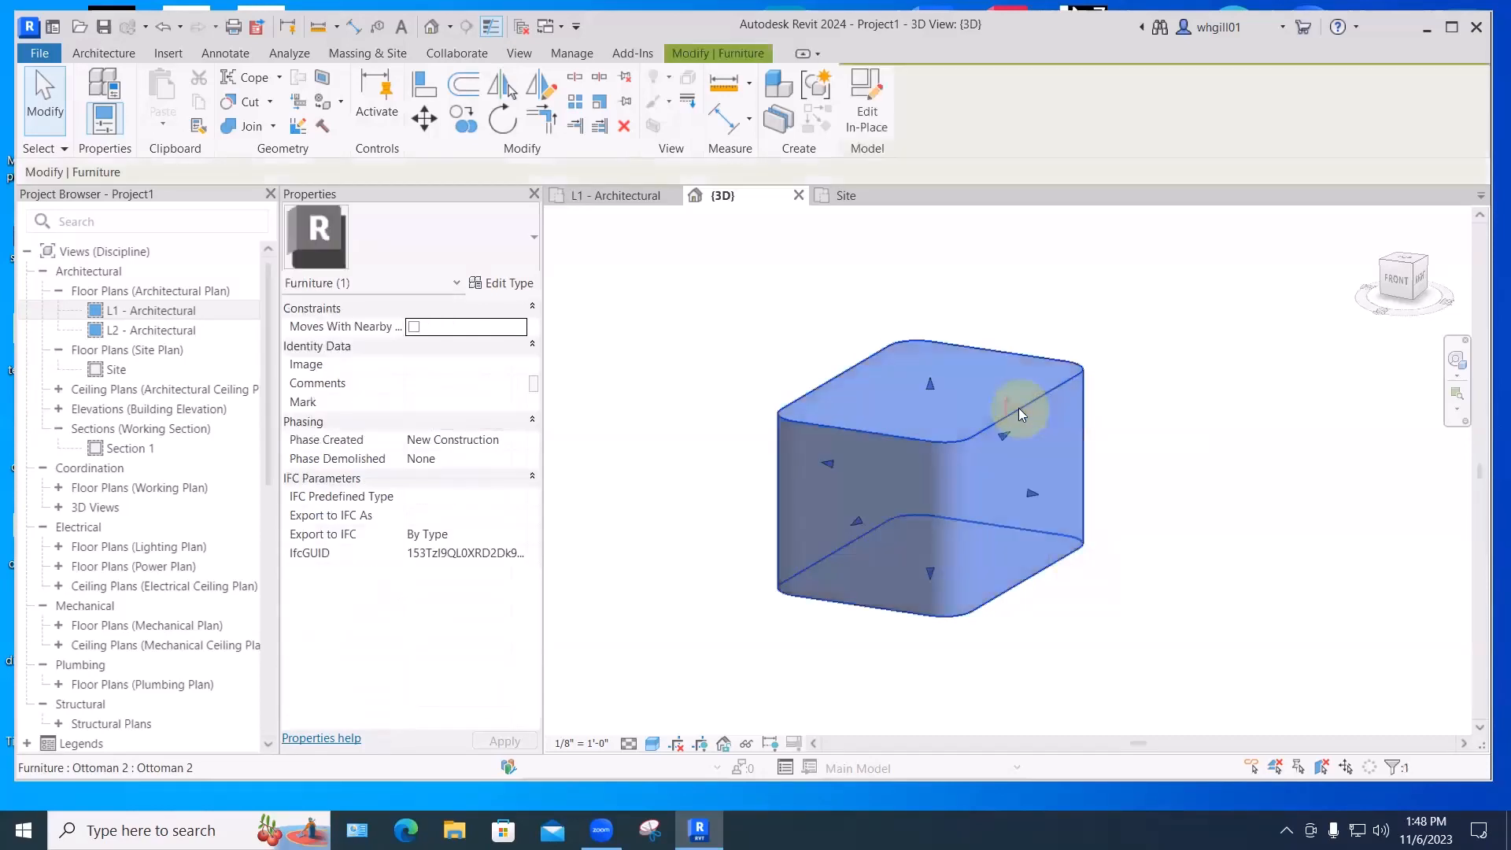
pyautogui.click(856, 108)
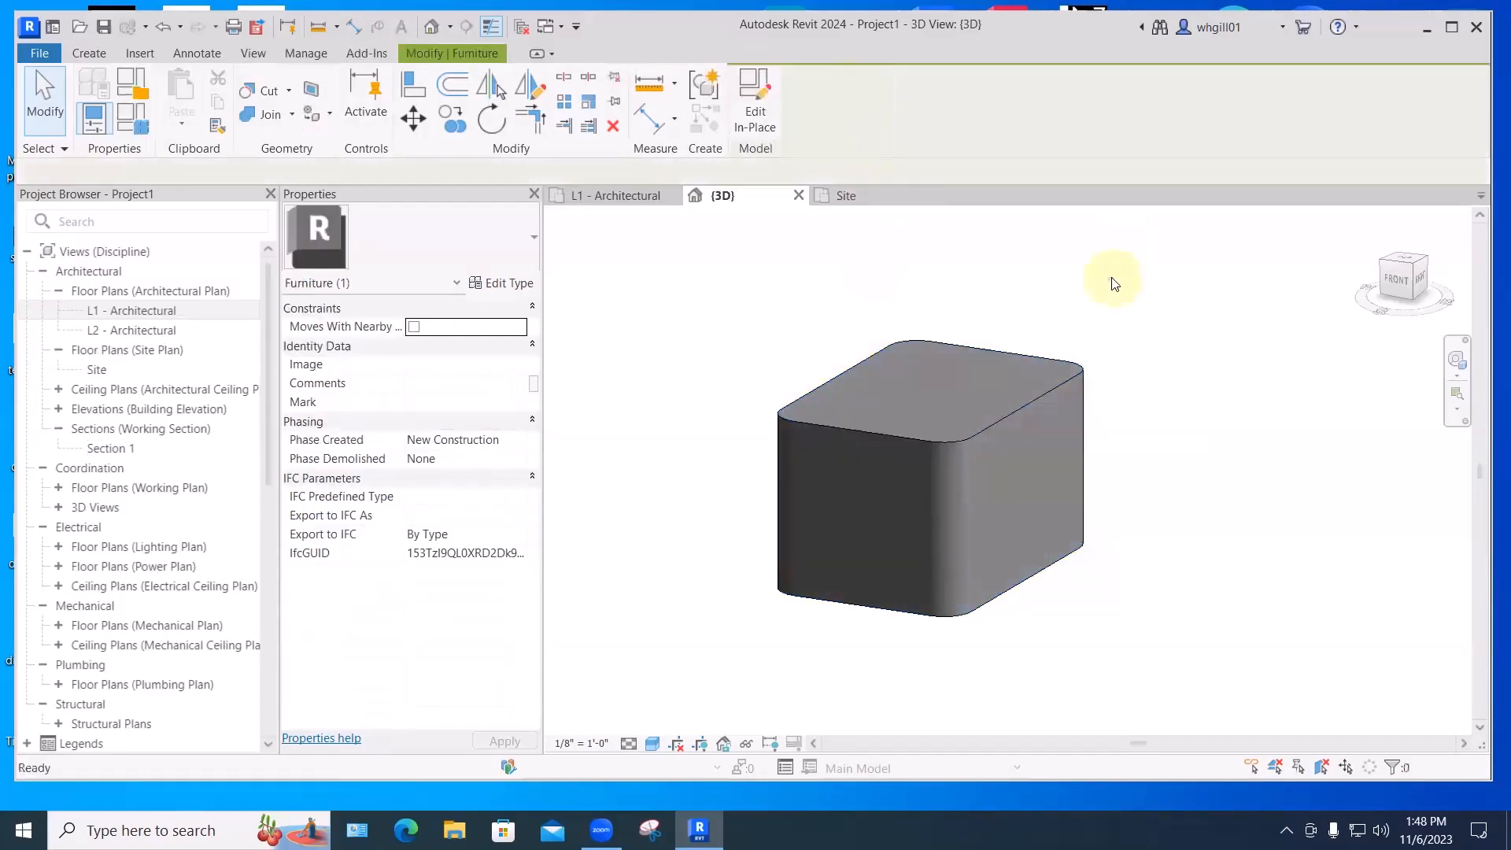
pyautogui.click(1023, 406)
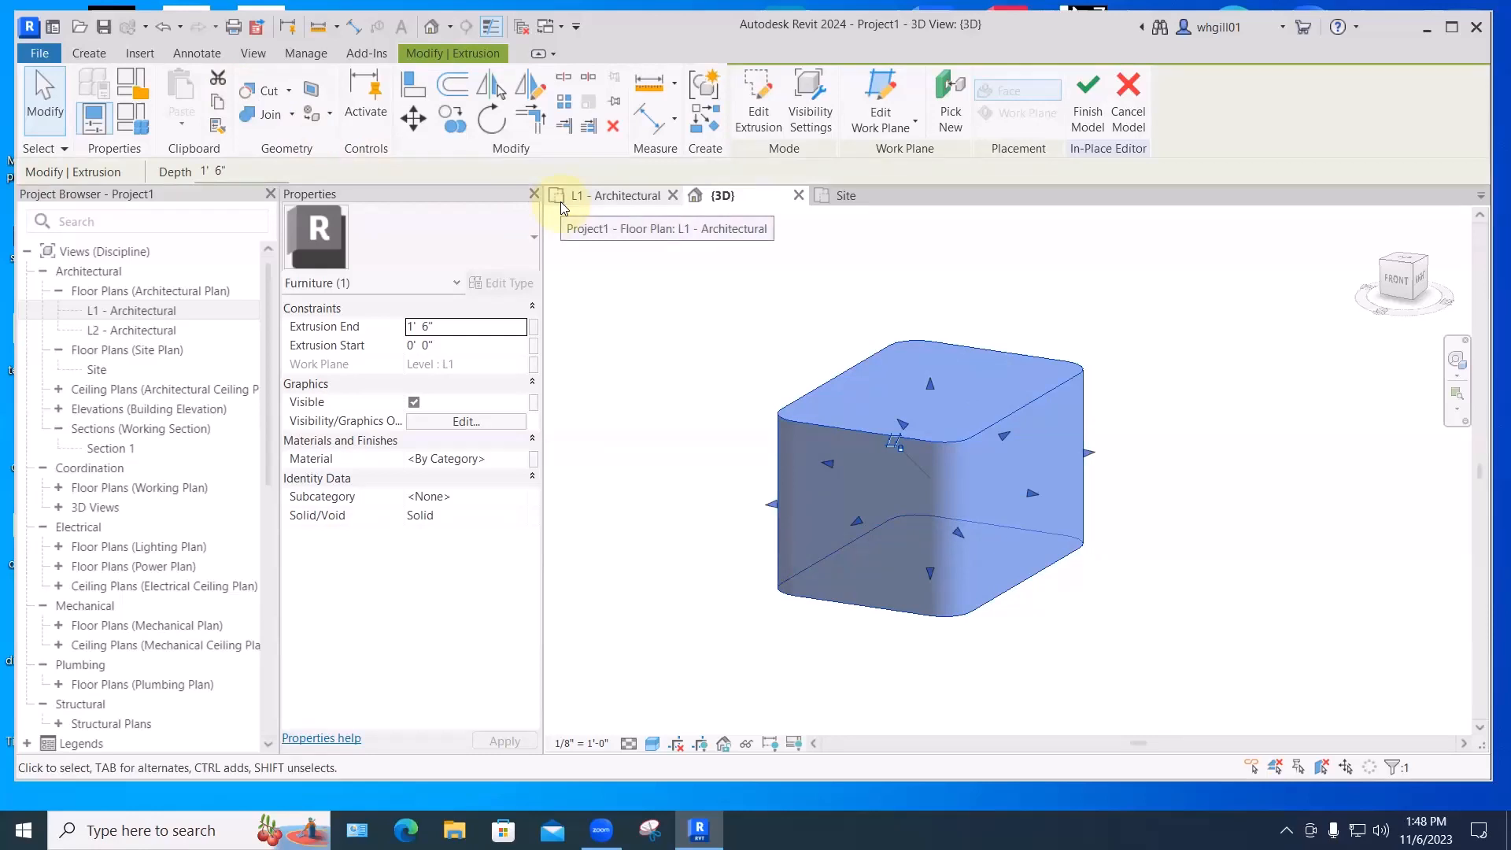
pyautogui.click(89, 52)
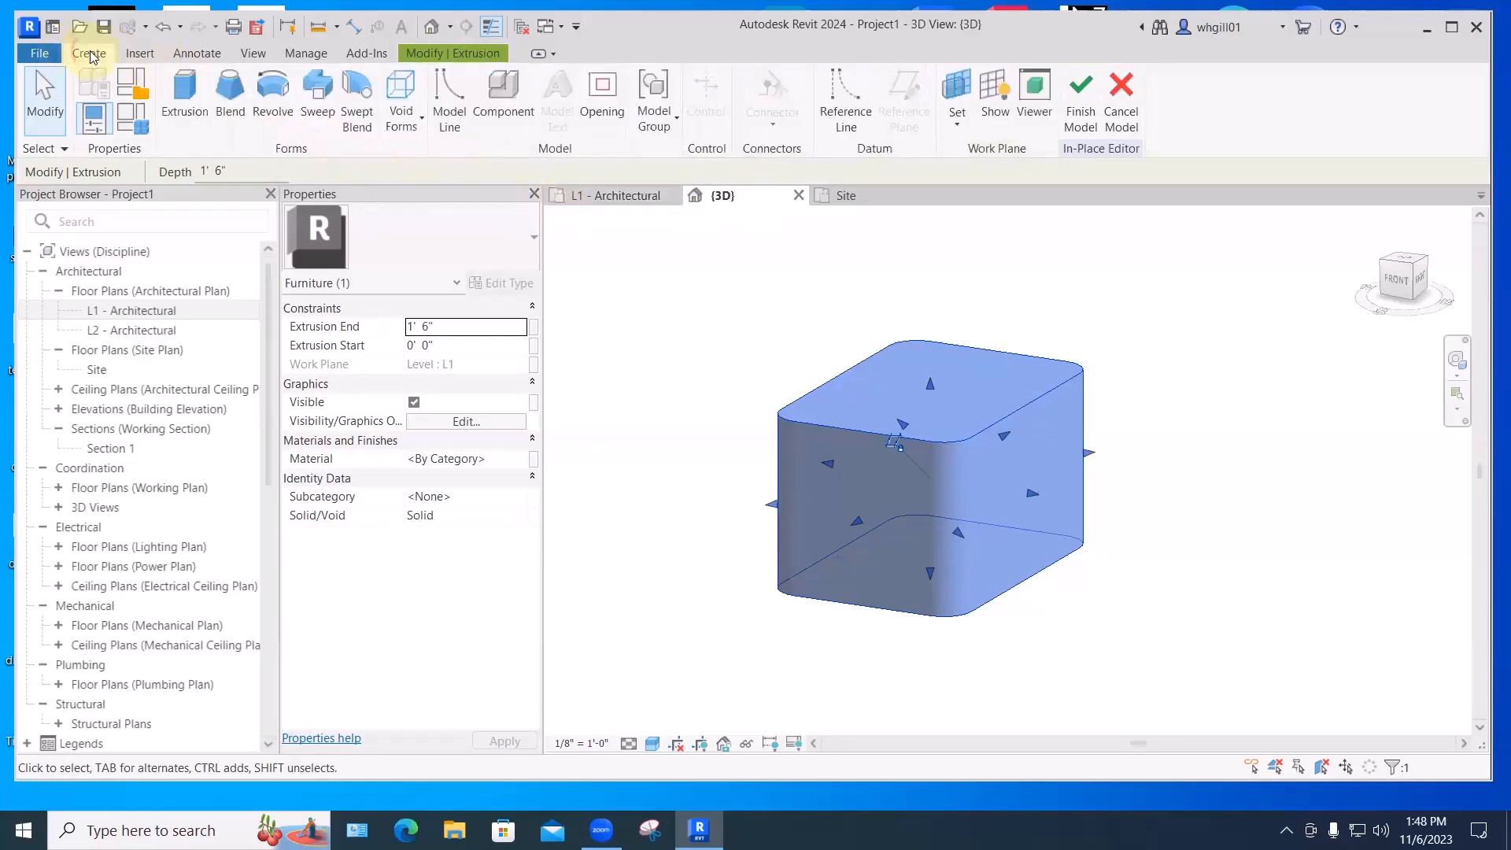
pyautogui.click(401, 116)
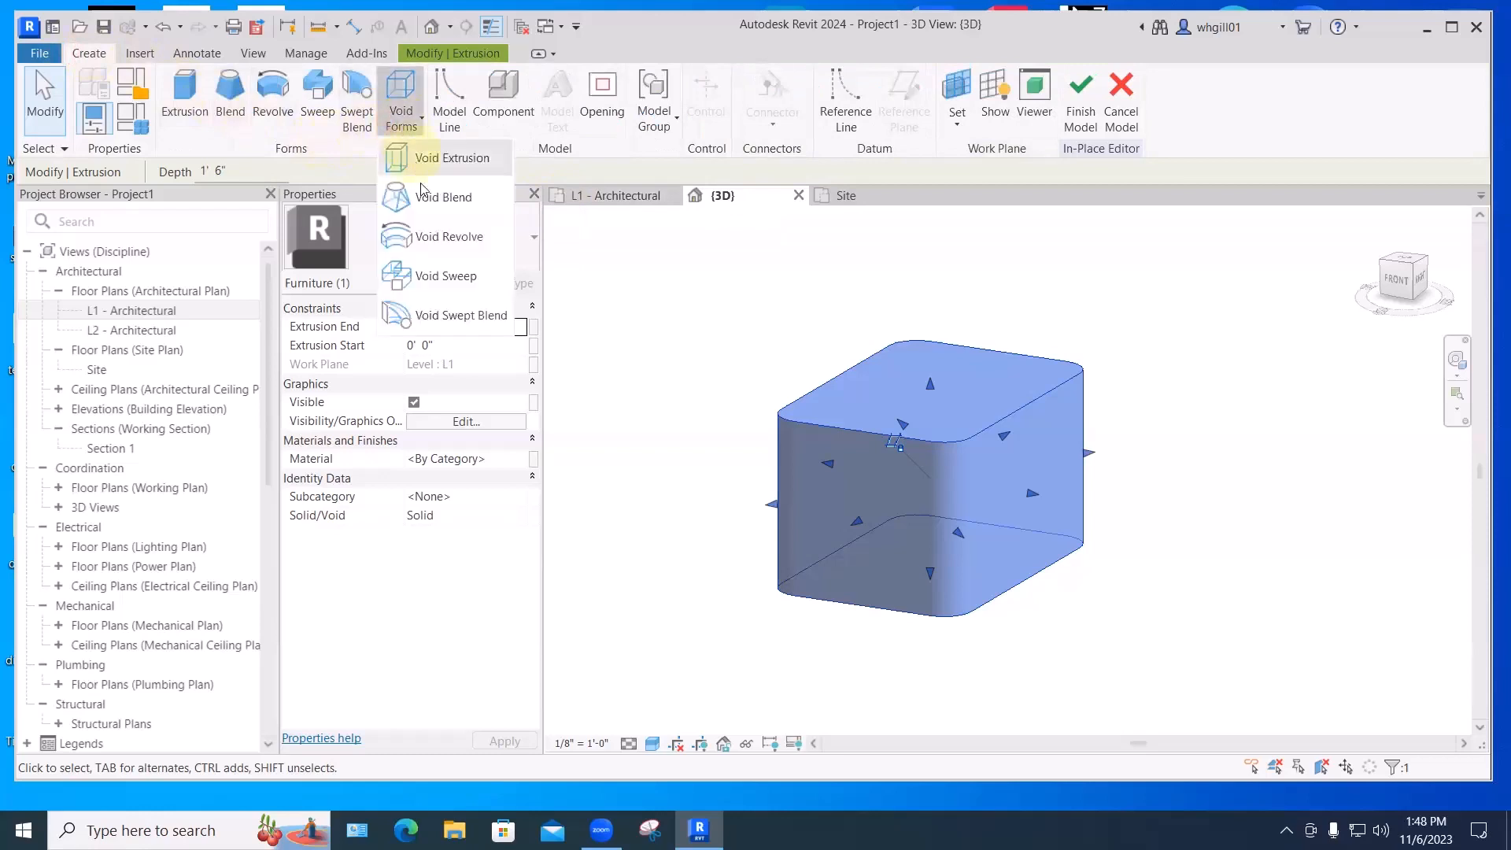
pyautogui.click(445, 277)
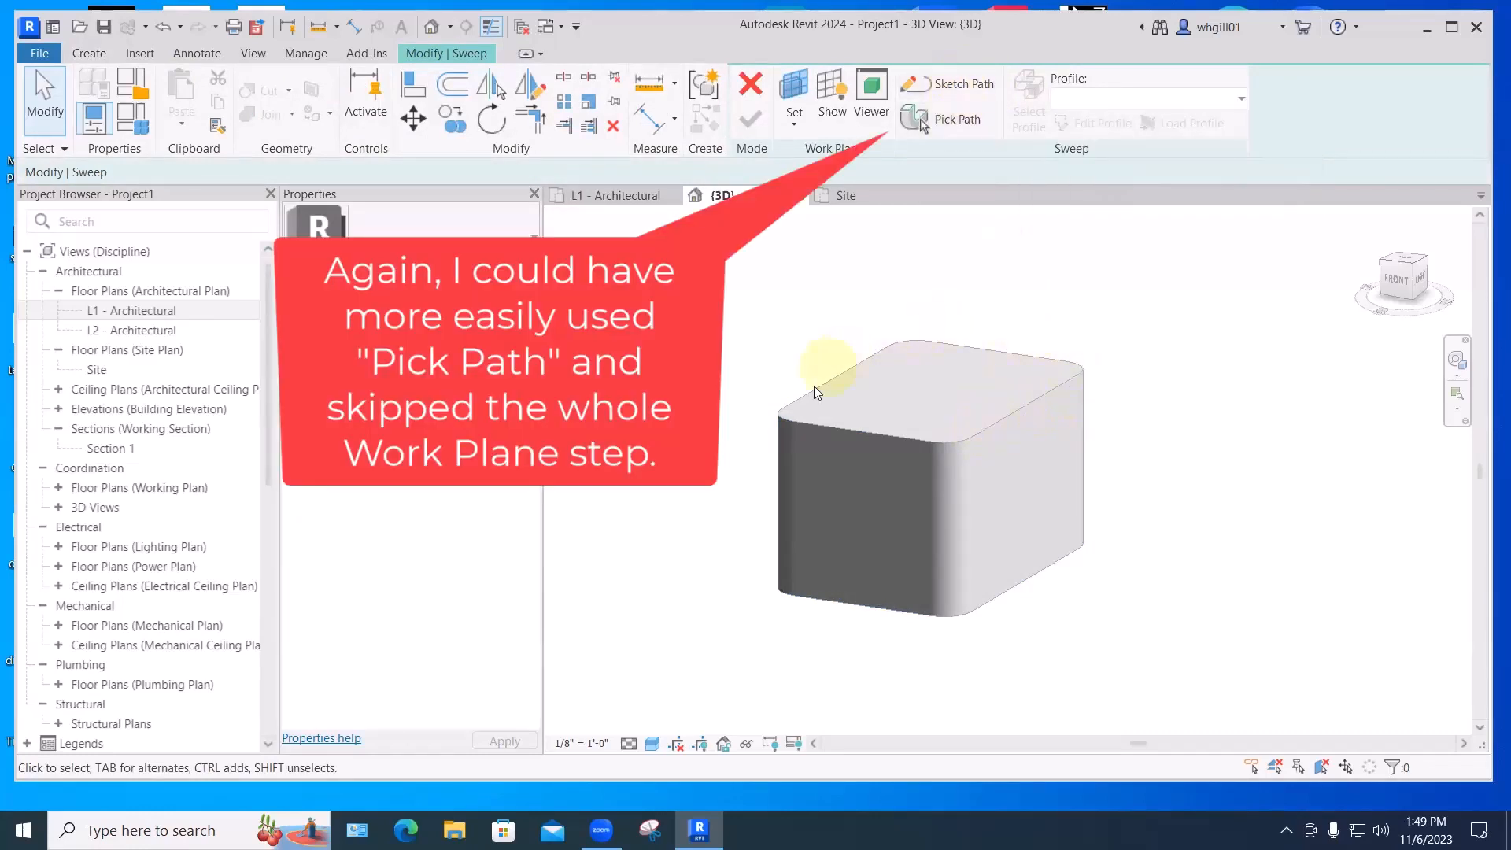
# - Begin the sweep path sketch with the box's top face as work plane
pyautogui.click(962, 85)
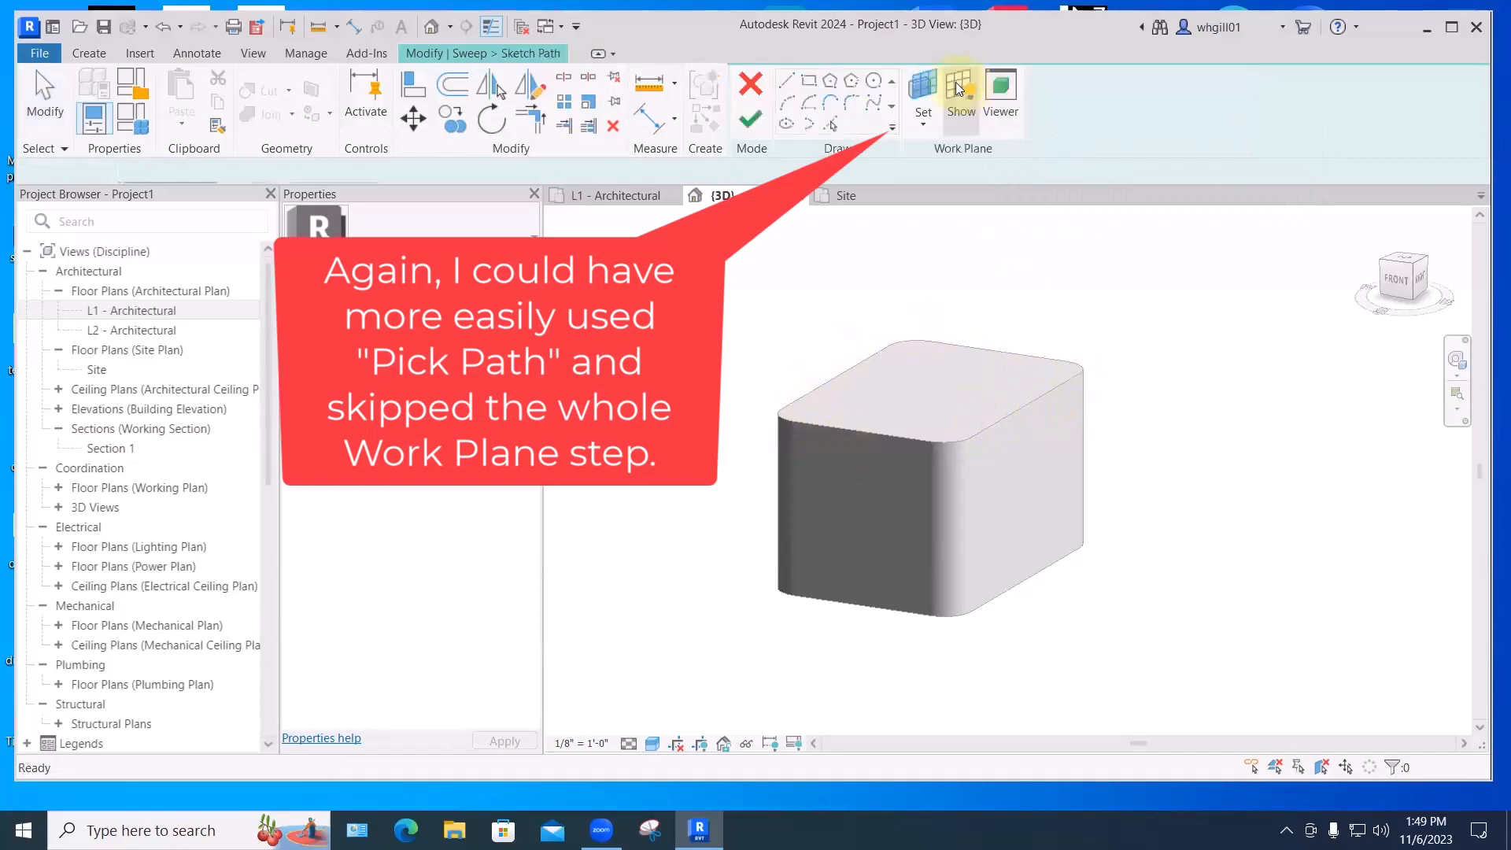
pyautogui.click(923, 123)
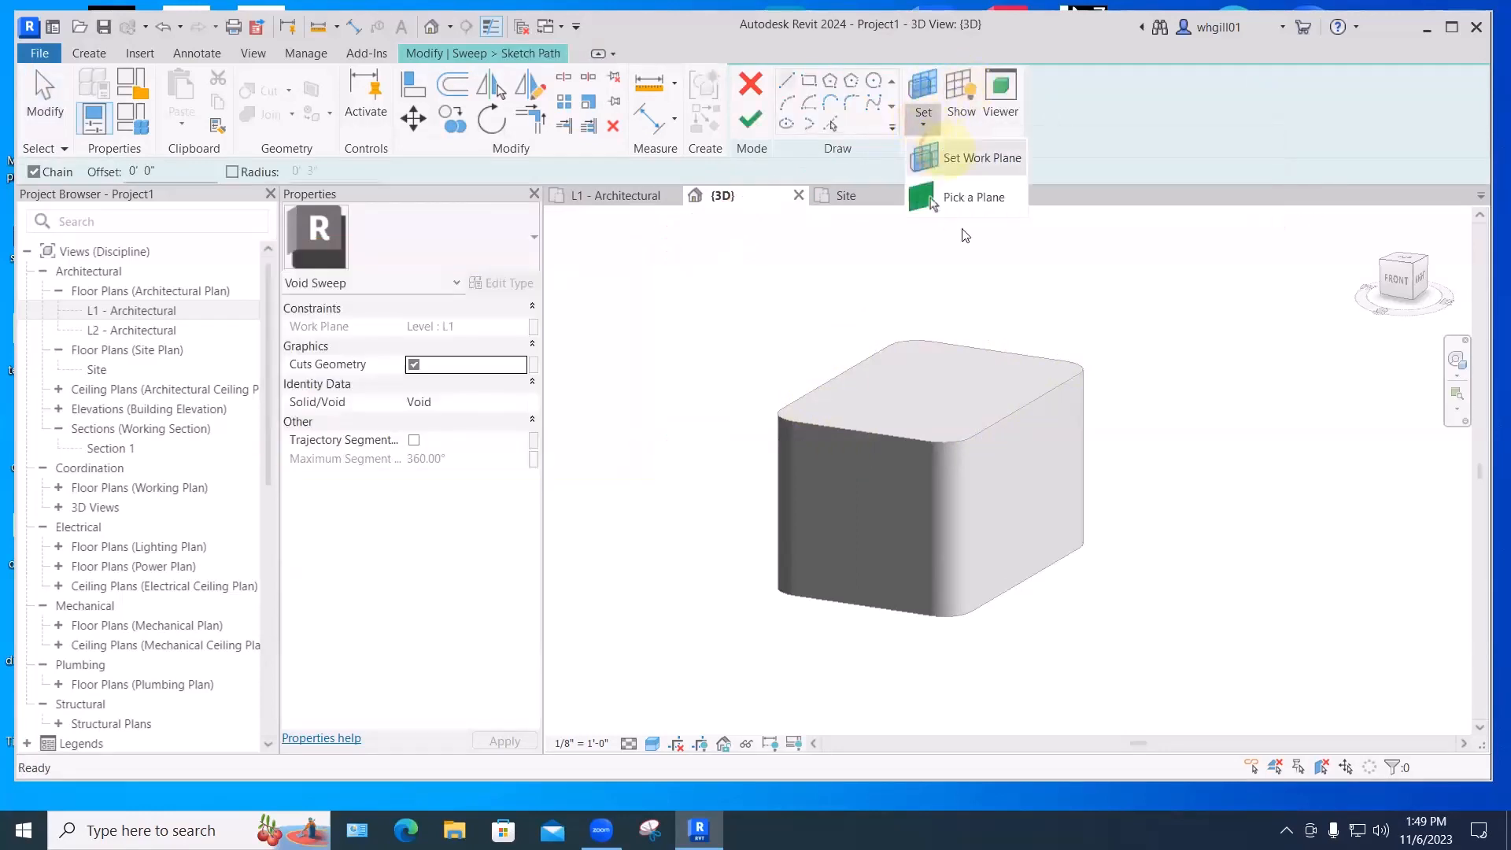
pyautogui.click(982, 158)
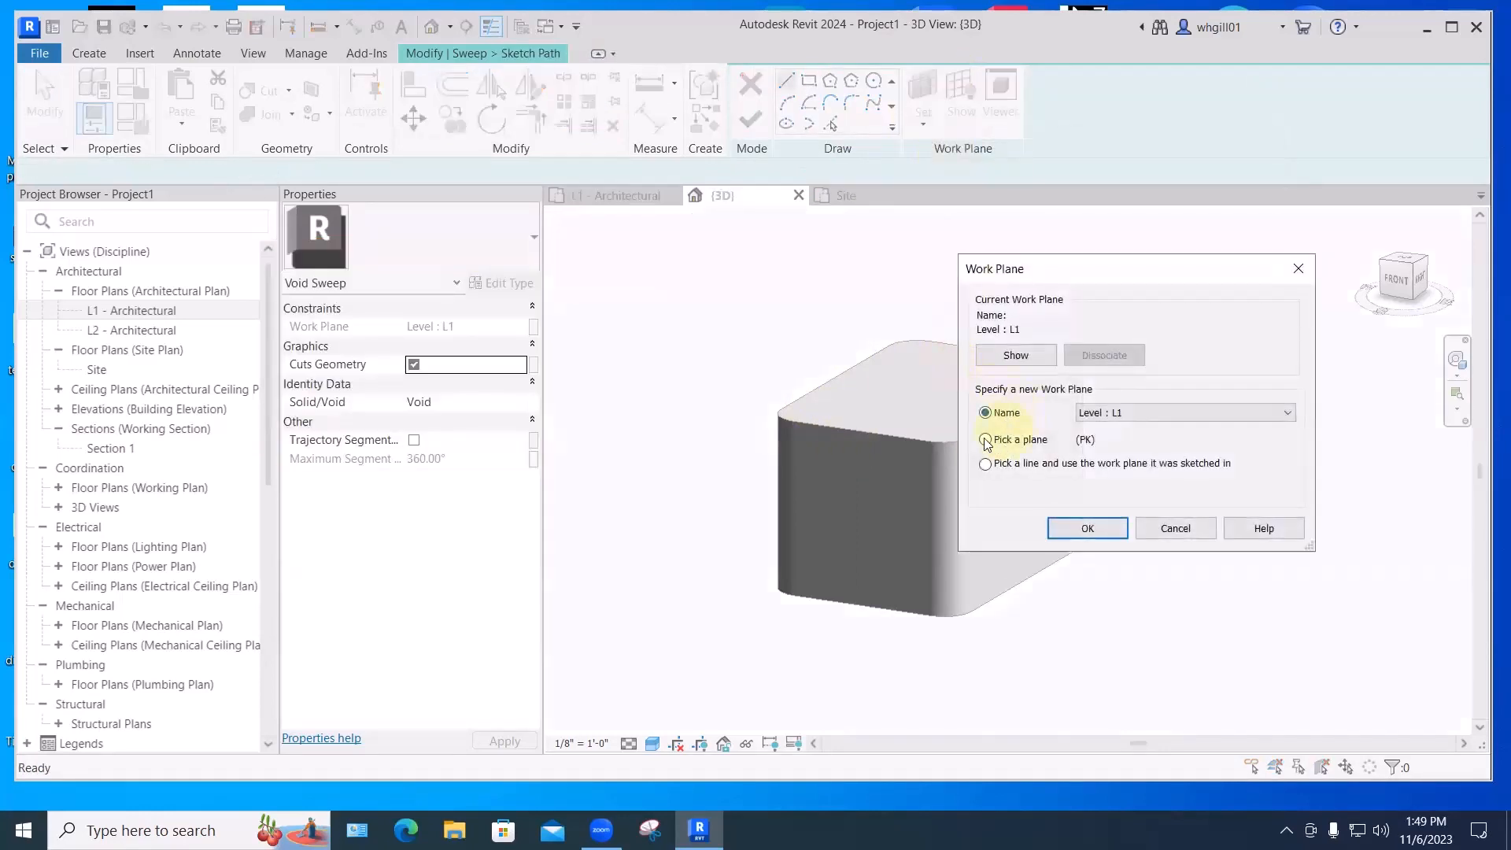
pyautogui.click(1058, 526)
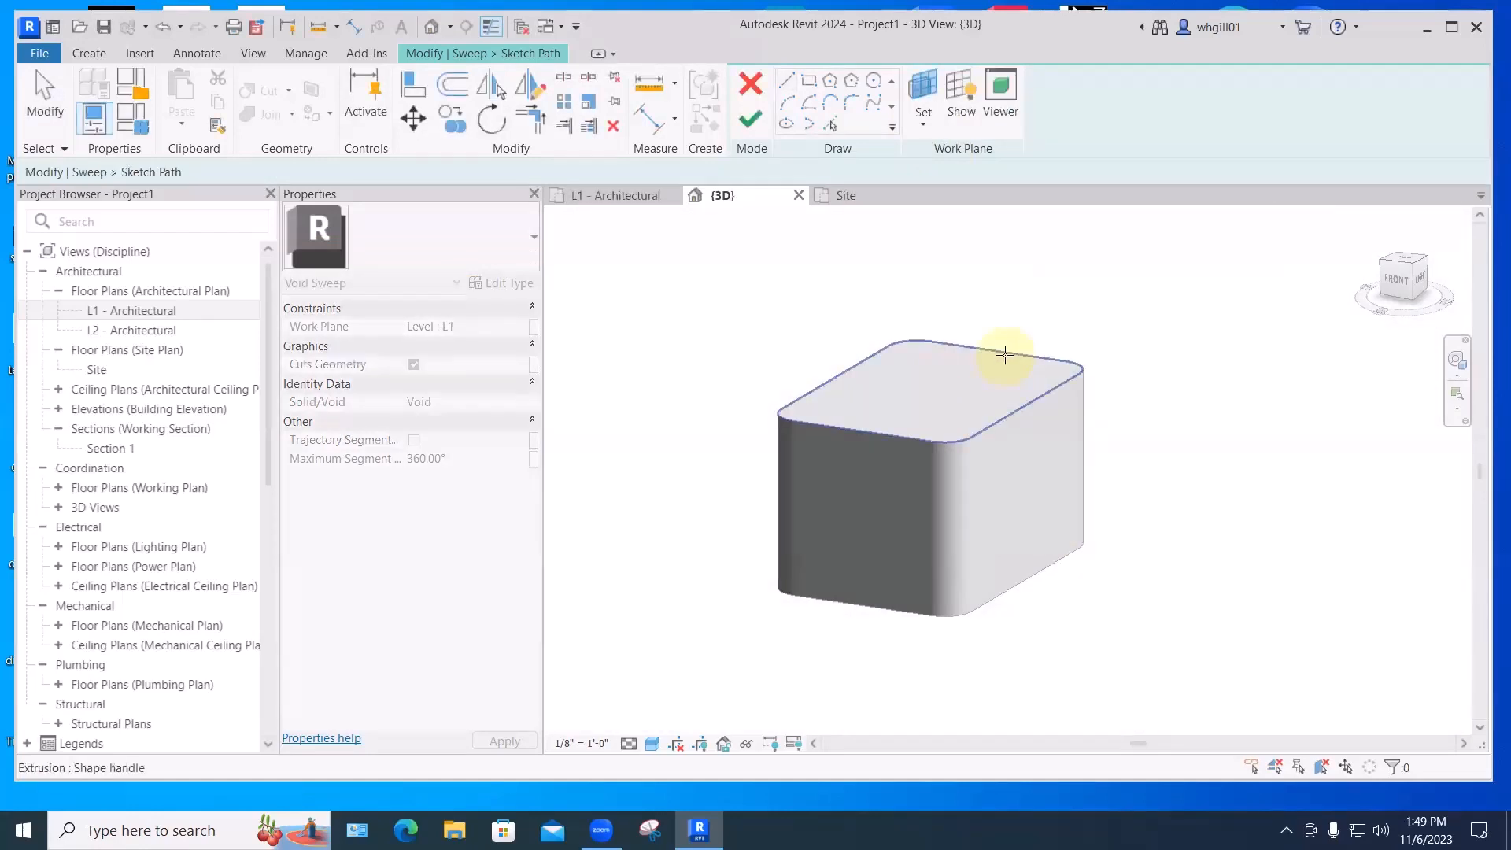
pyautogui.click(1004, 354)
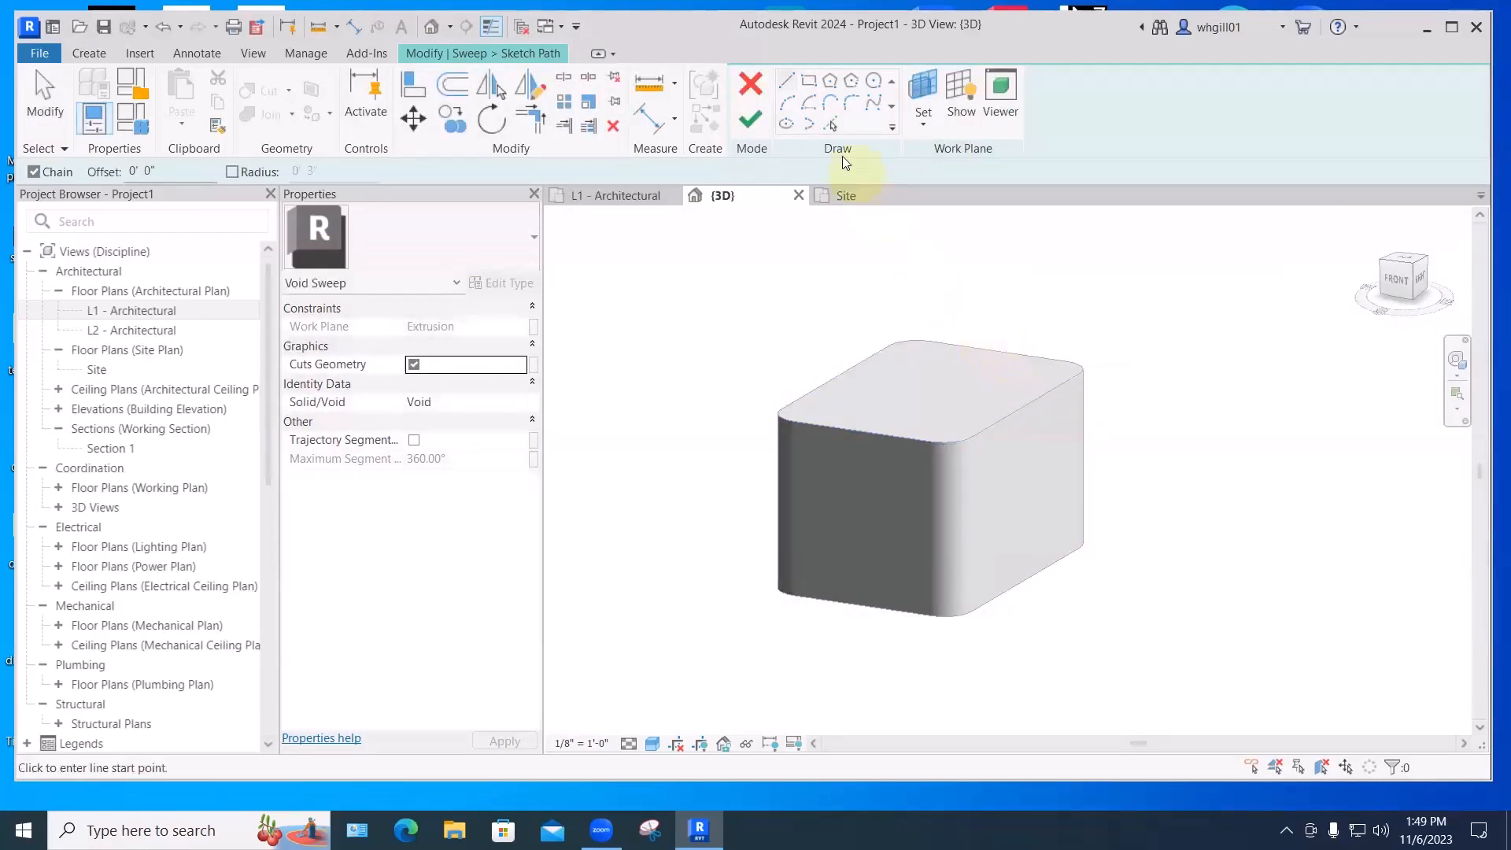
# - Pick the top edges and corner arcs as the sweep path
pyautogui.click(829, 125)
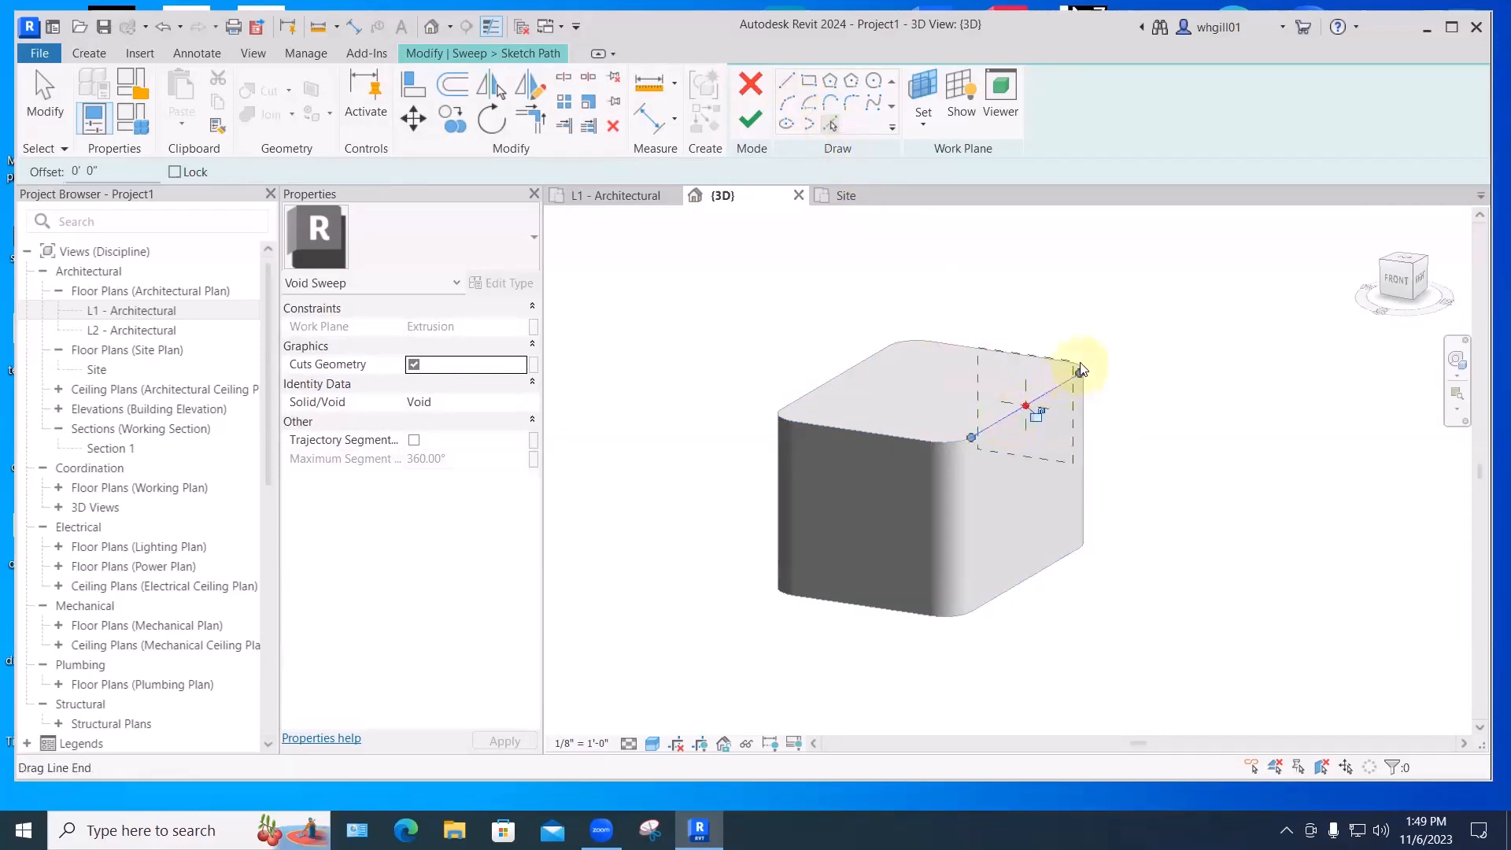
pyautogui.scroll(2, 1076, 362)
pyautogui.click(1070, 356)
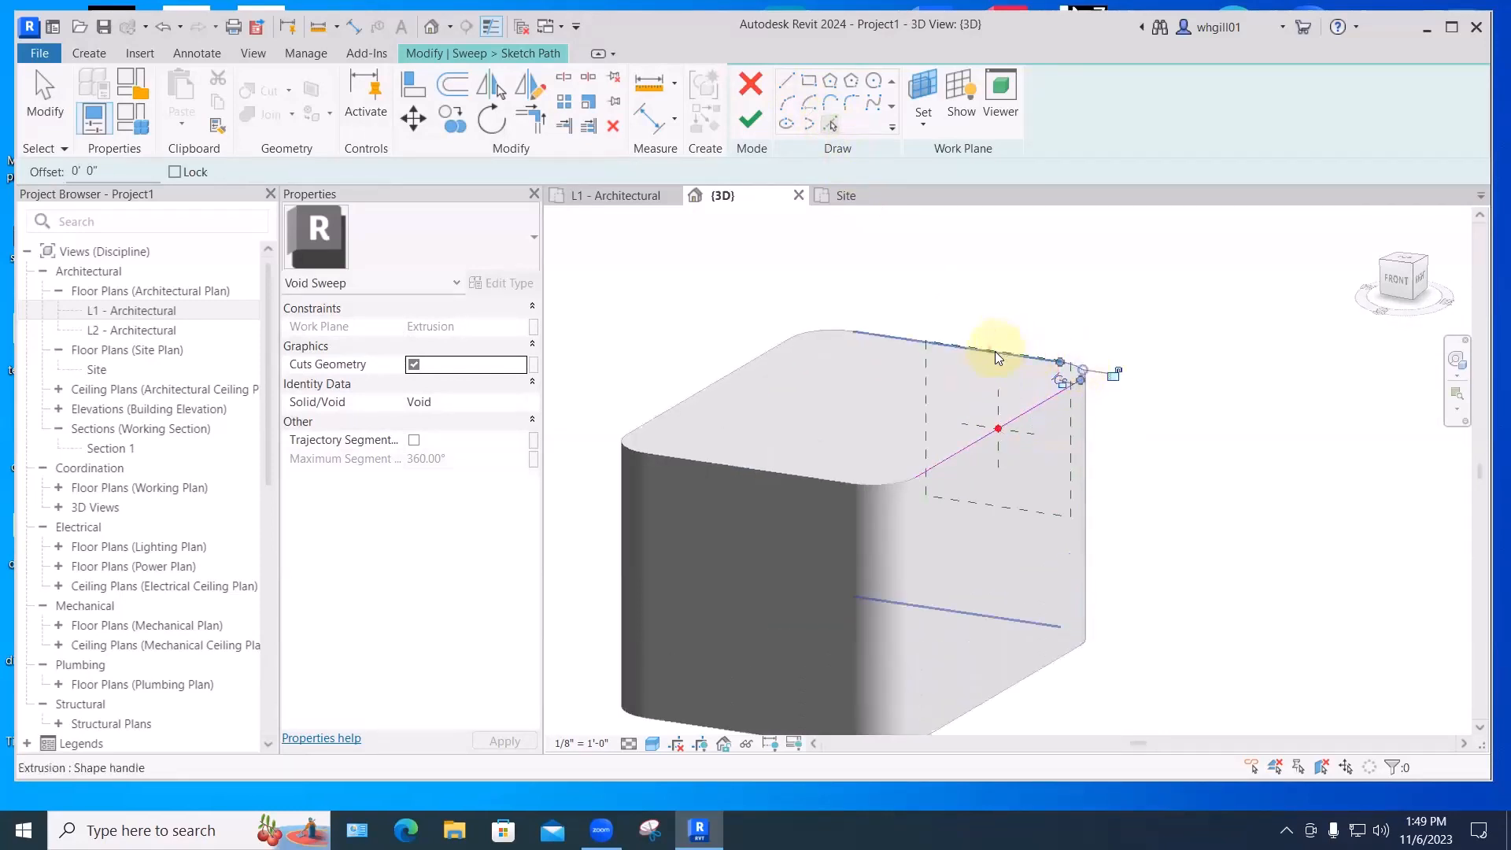
pyautogui.click(746, 359)
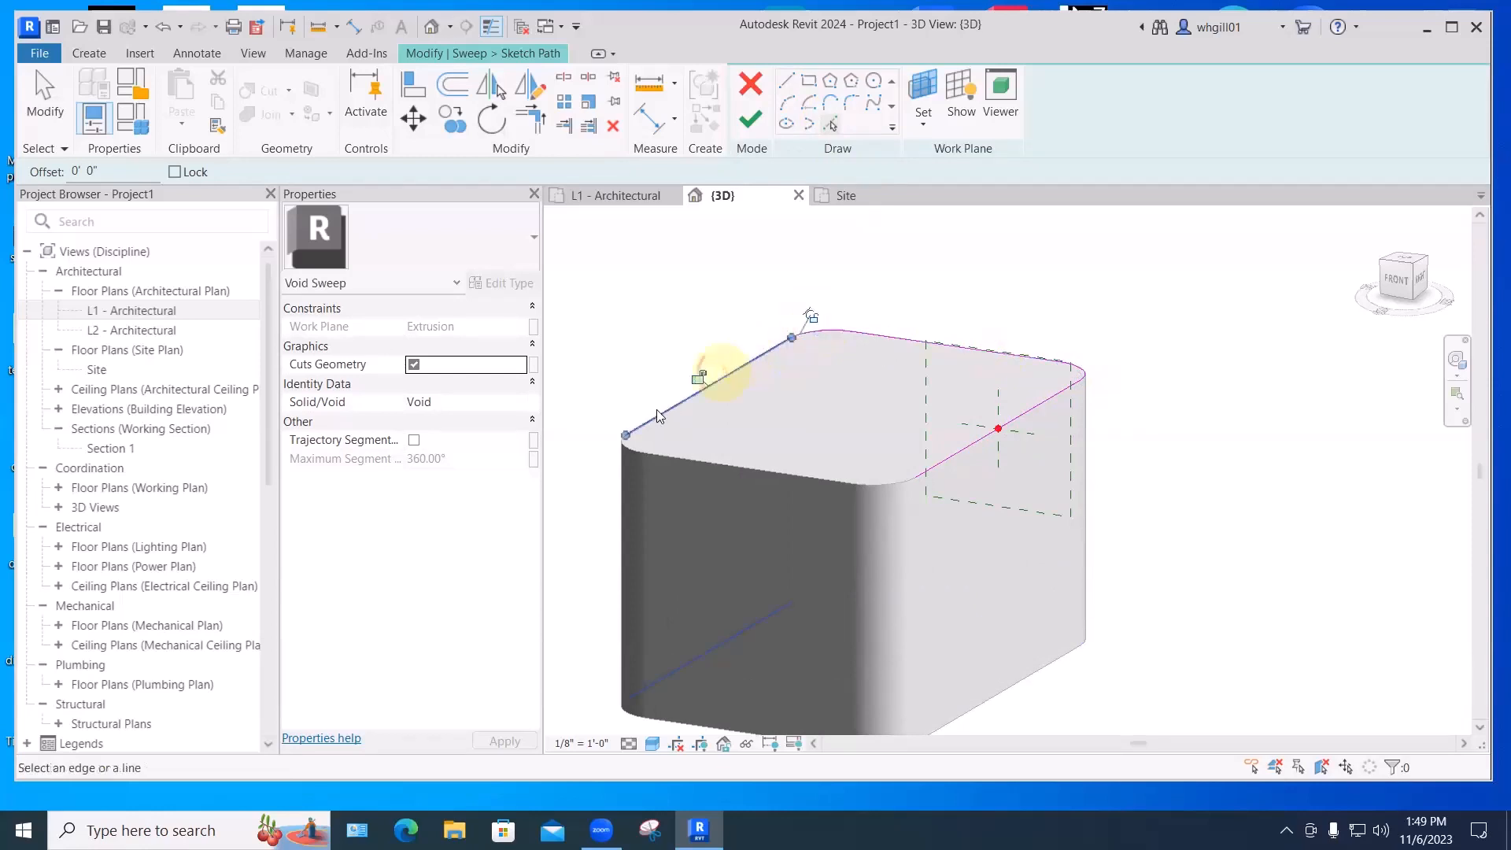
pyautogui.click(628, 448)
pyautogui.click(684, 458)
pyautogui.click(907, 484)
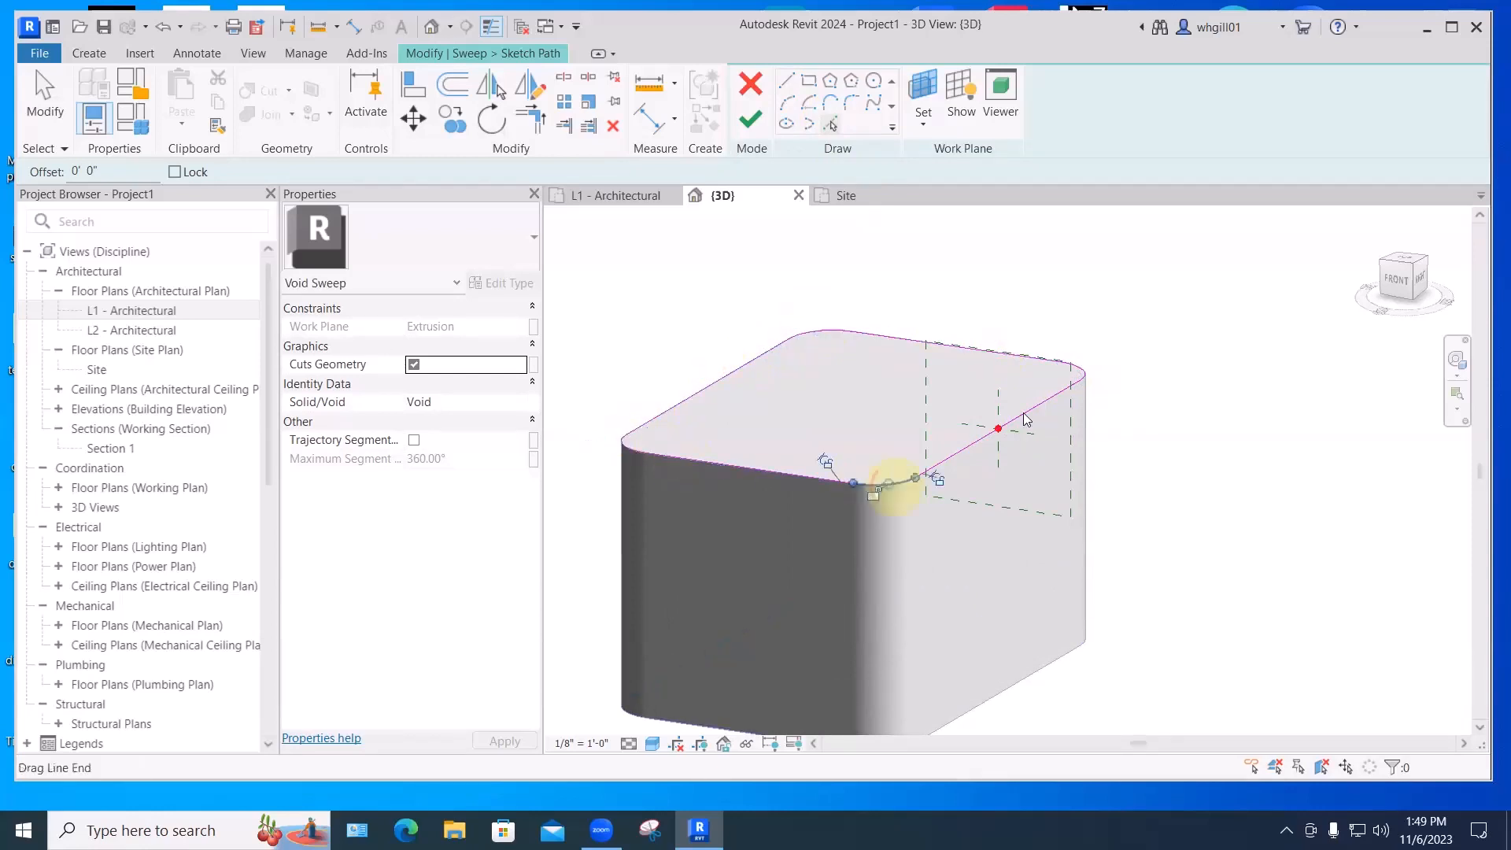
pyautogui.keyDown('shift'); pyautogui.moveTo(1168, 418); pyautogui.dragTo(1036, 284, button='middle'); pyautogui.keyUp('shift')
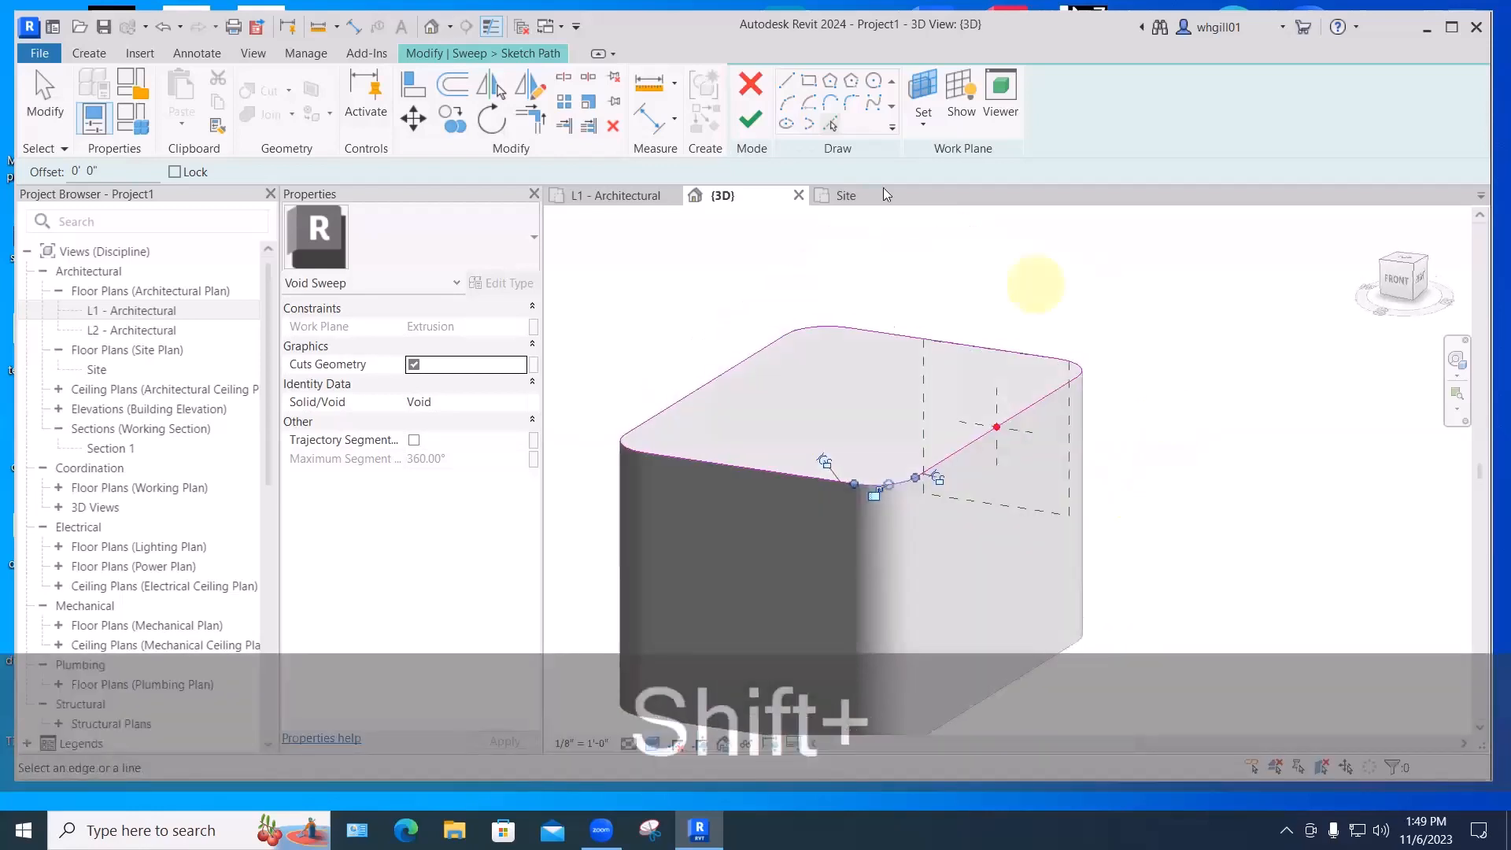
# - Finish the path and draw horizontal and vertical 3-inch profile lines from the centre point
pyautogui.click(750, 118)
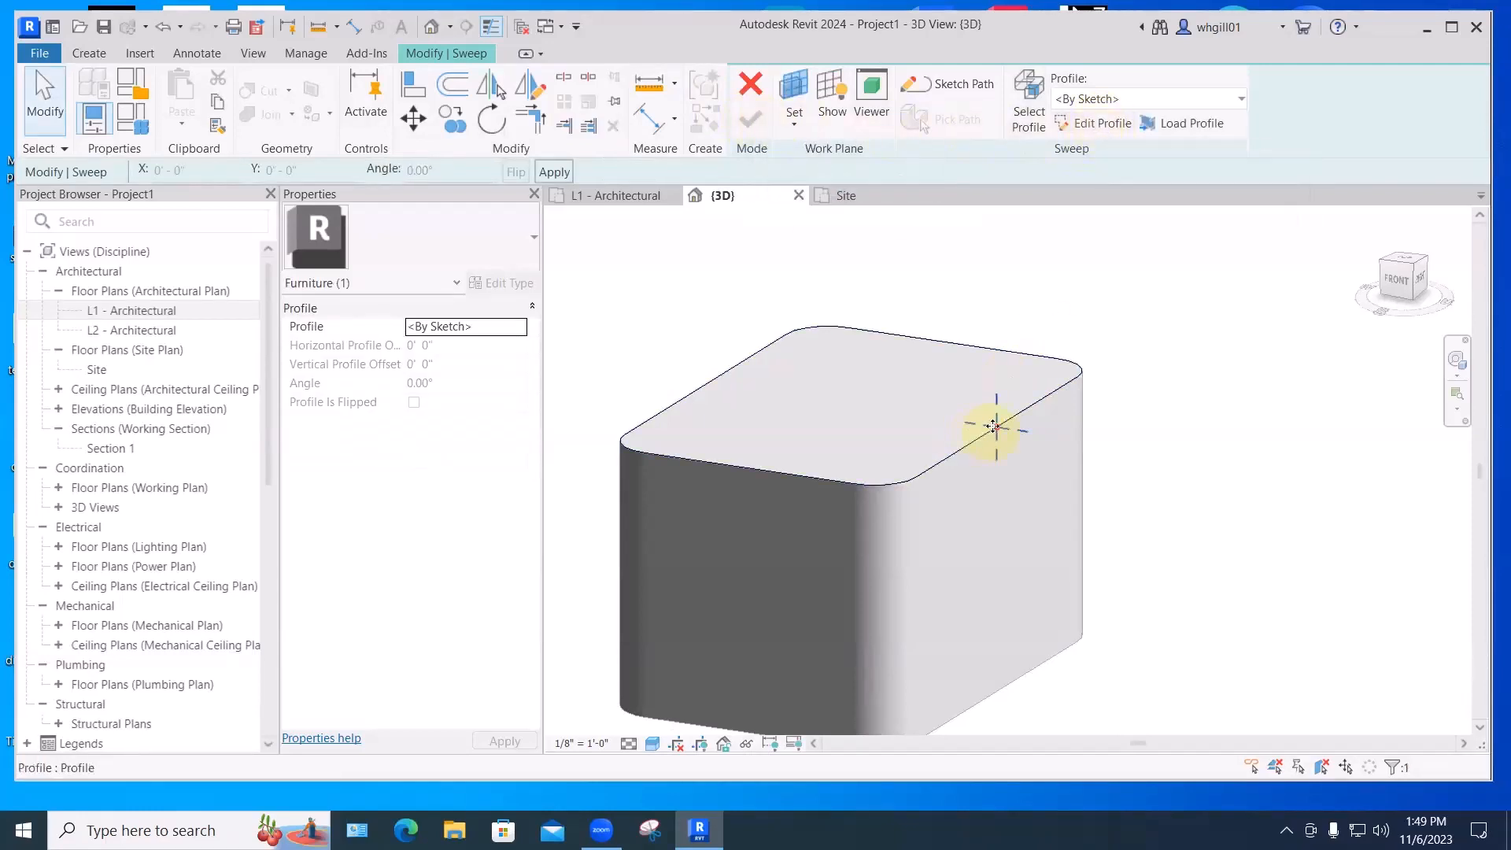
pyautogui.click(1094, 125)
pyautogui.scroll(2, 998, 423)
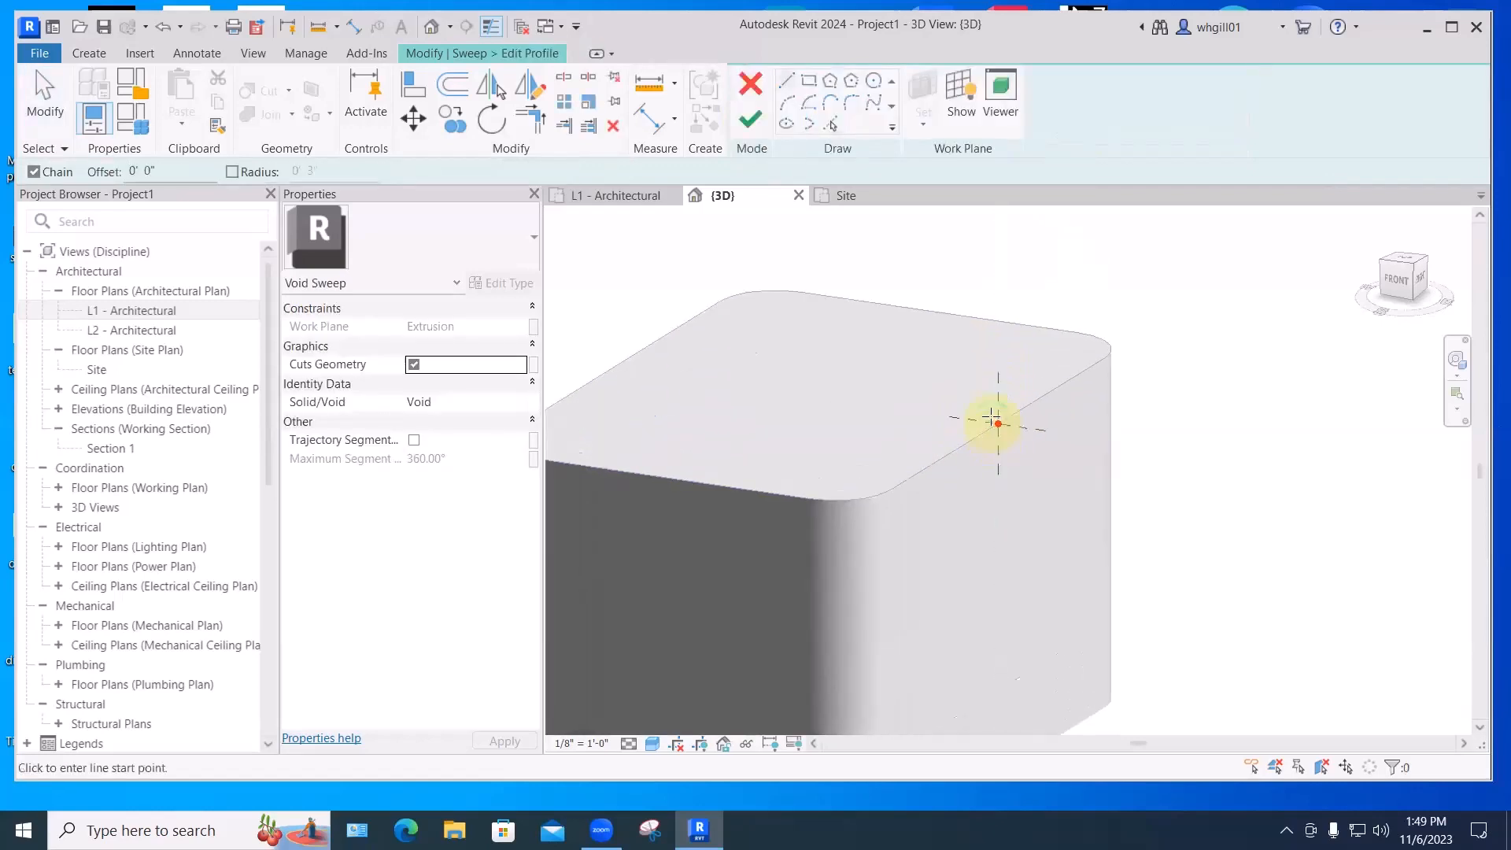
pyautogui.scroll(1, 991, 417)
pyautogui.click(998, 423)
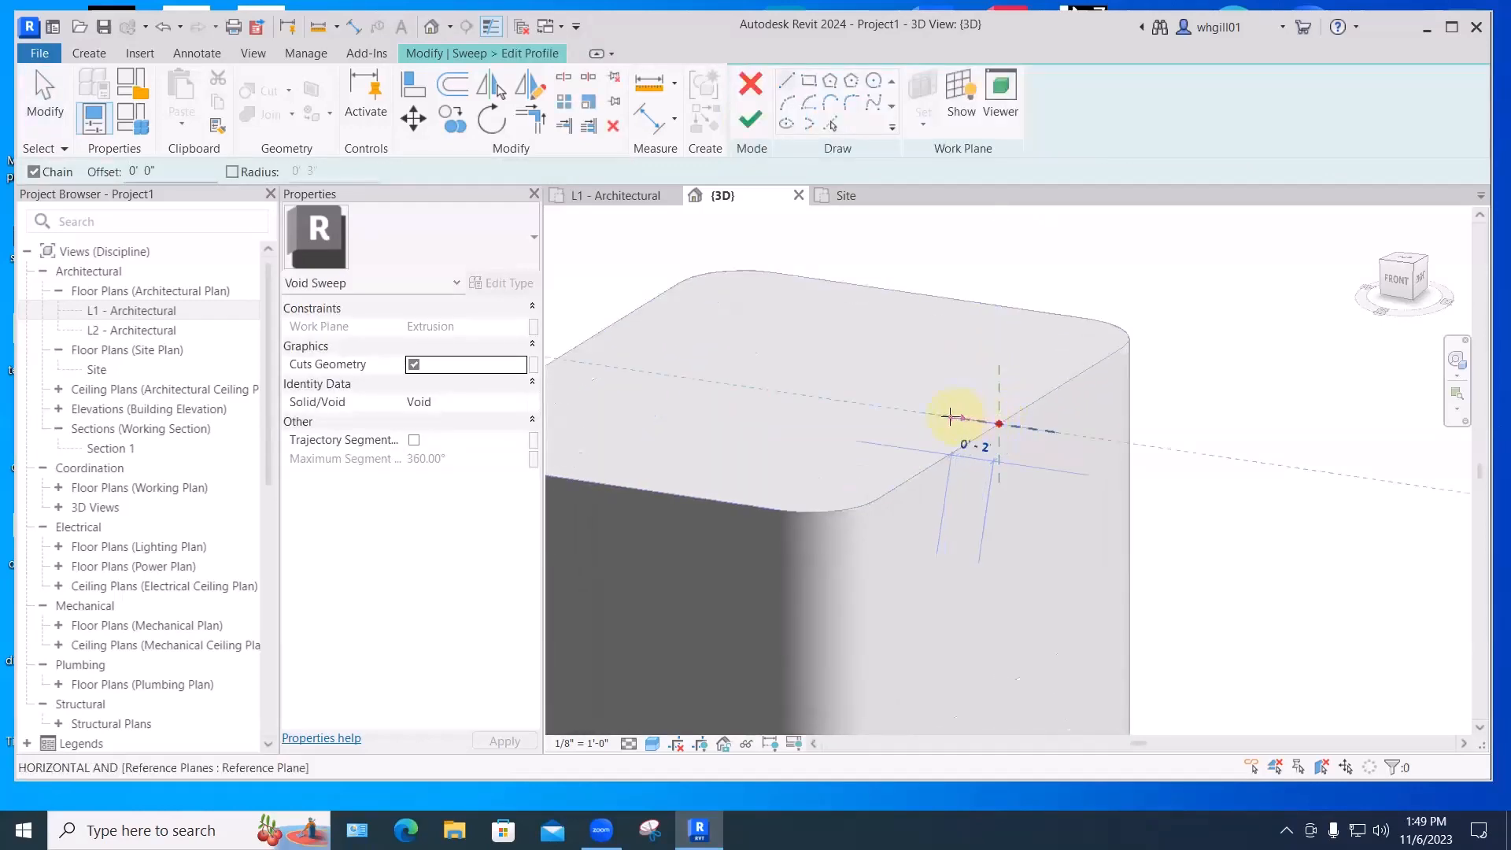
pyautogui.click(948, 416)
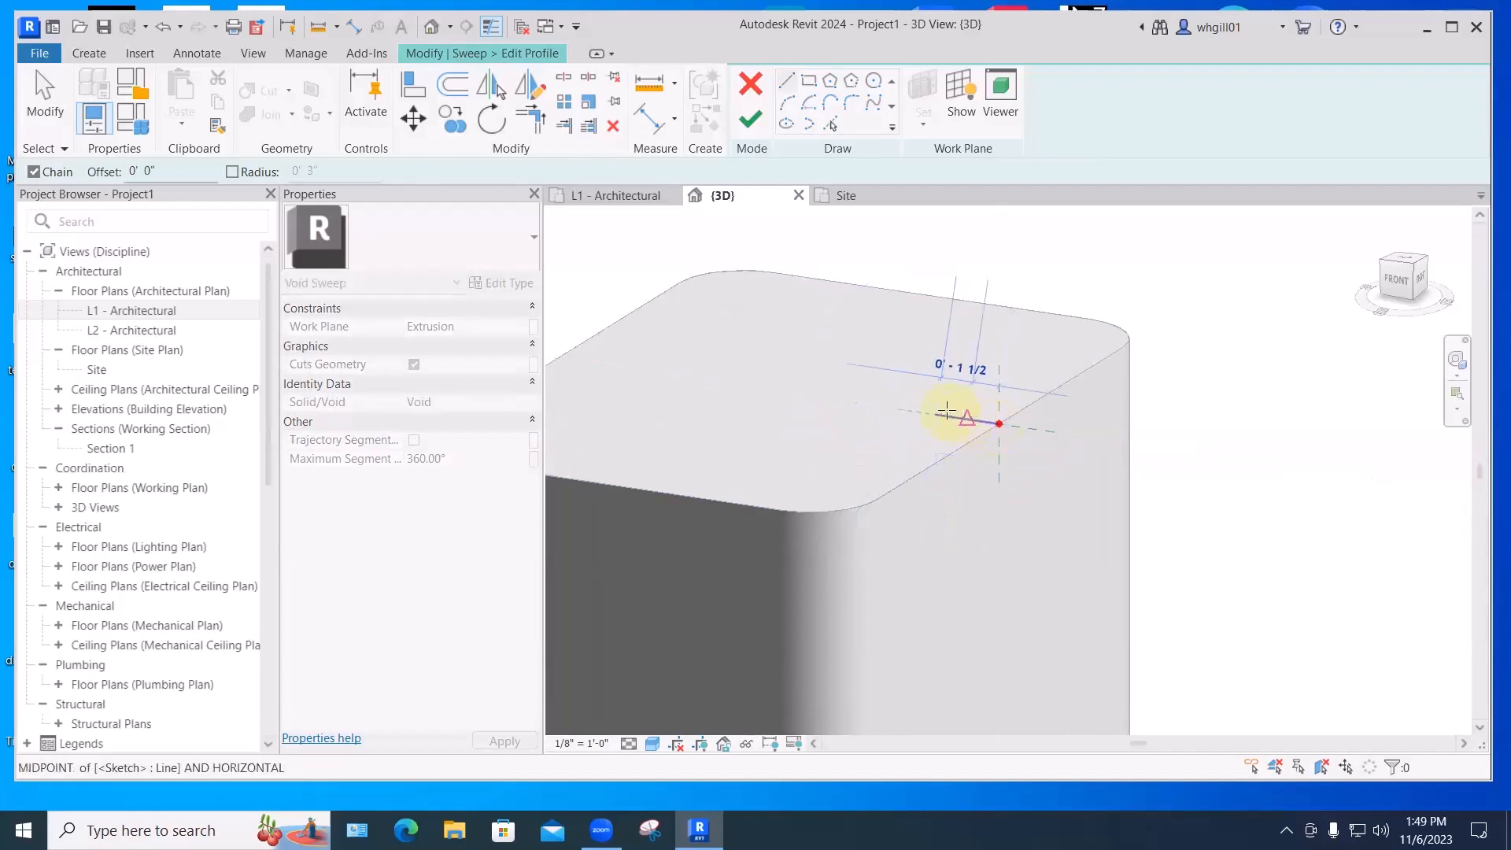
pyautogui.press('Escape')
pyautogui.click(998, 424)
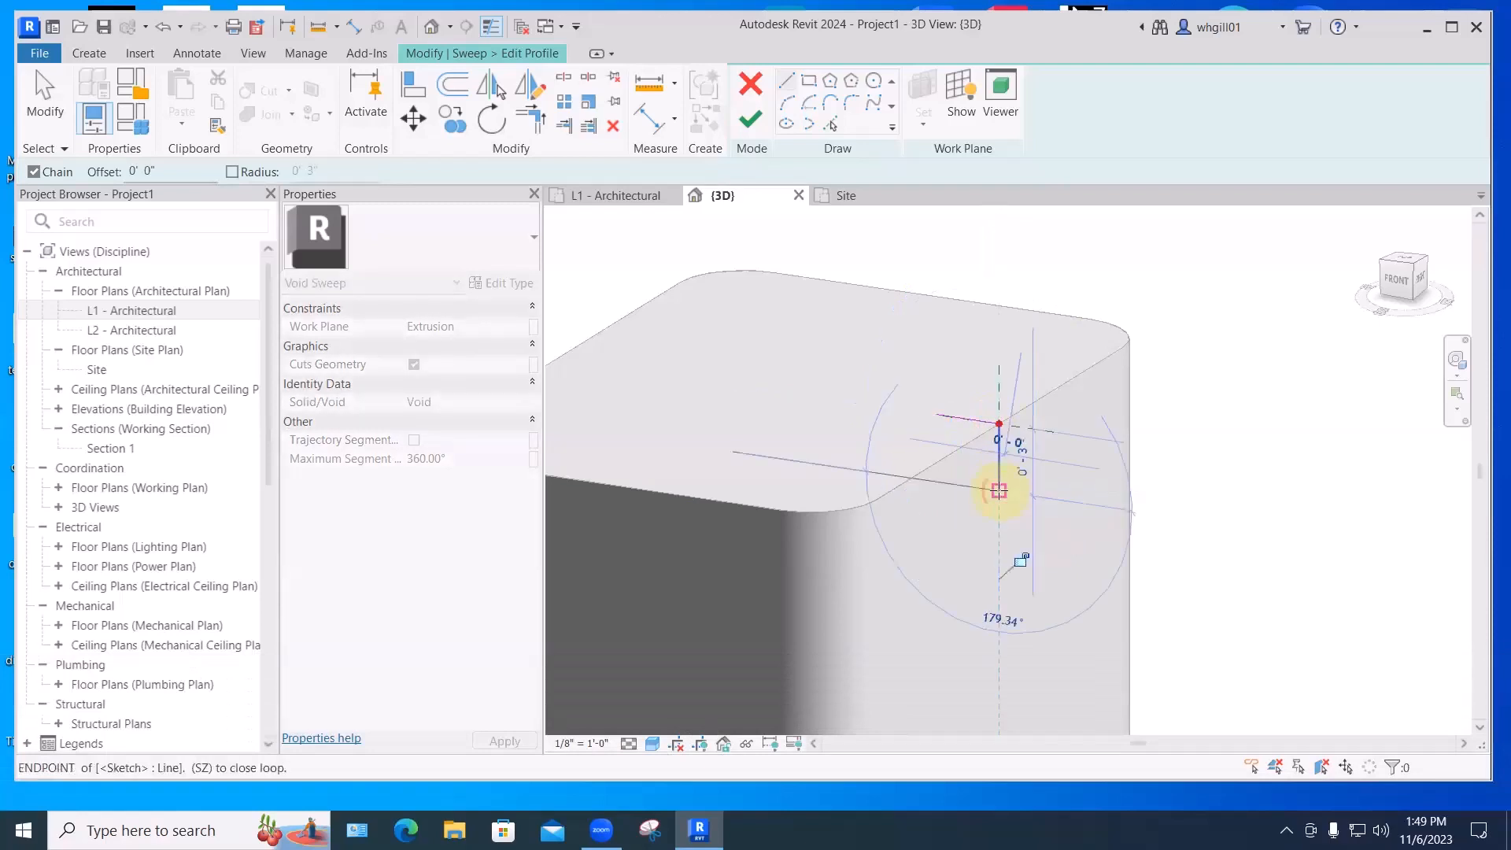
pyautogui.press('Escape')
pyautogui.press('Escape')
# - Close the profile with a Start-End-Radius arc and finish the profile sketch
pyautogui.click(785, 80)
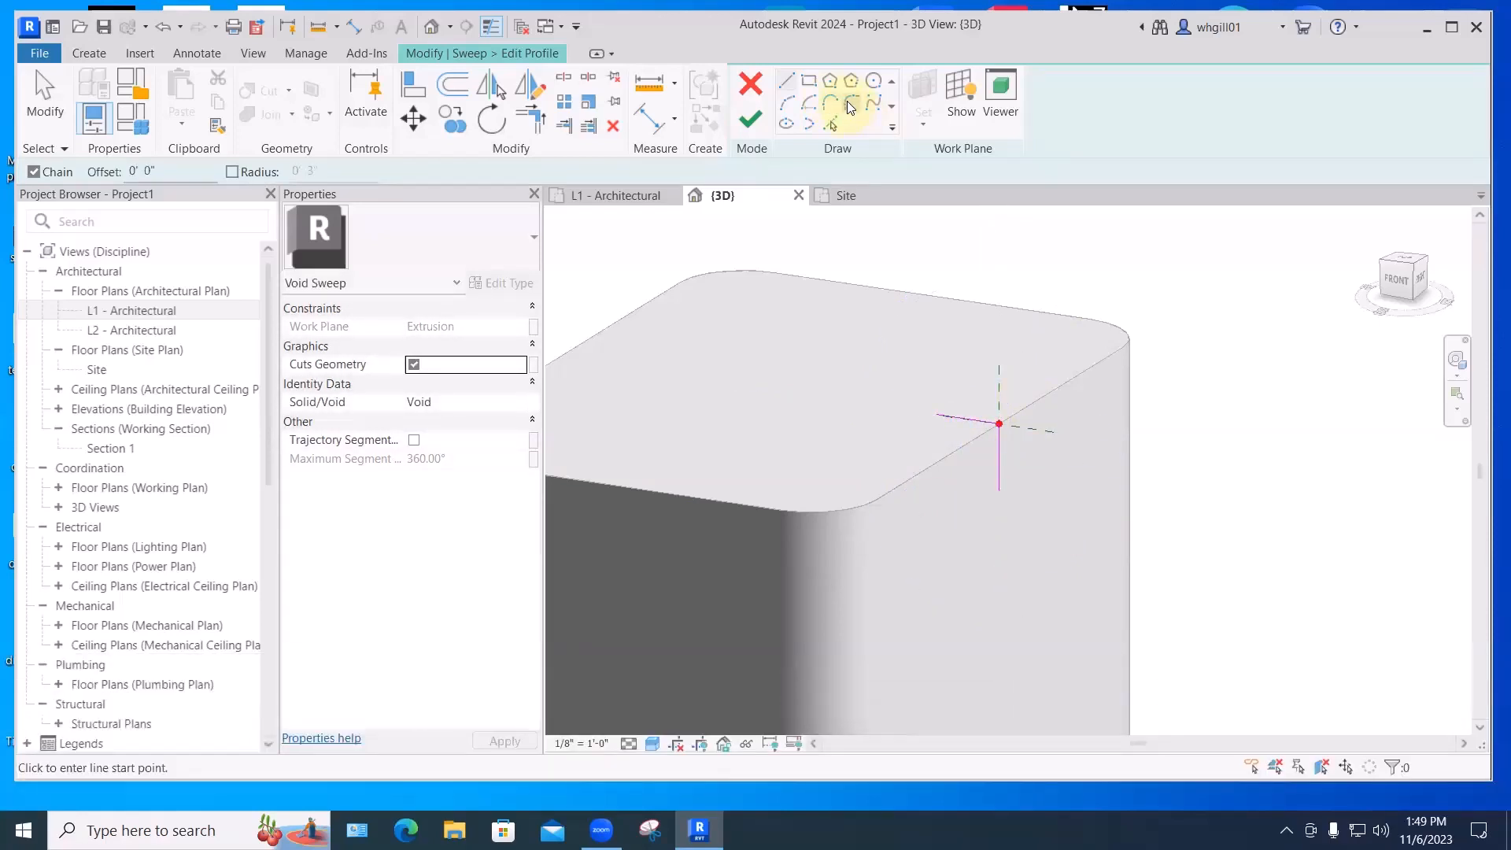
pyautogui.click(786, 103)
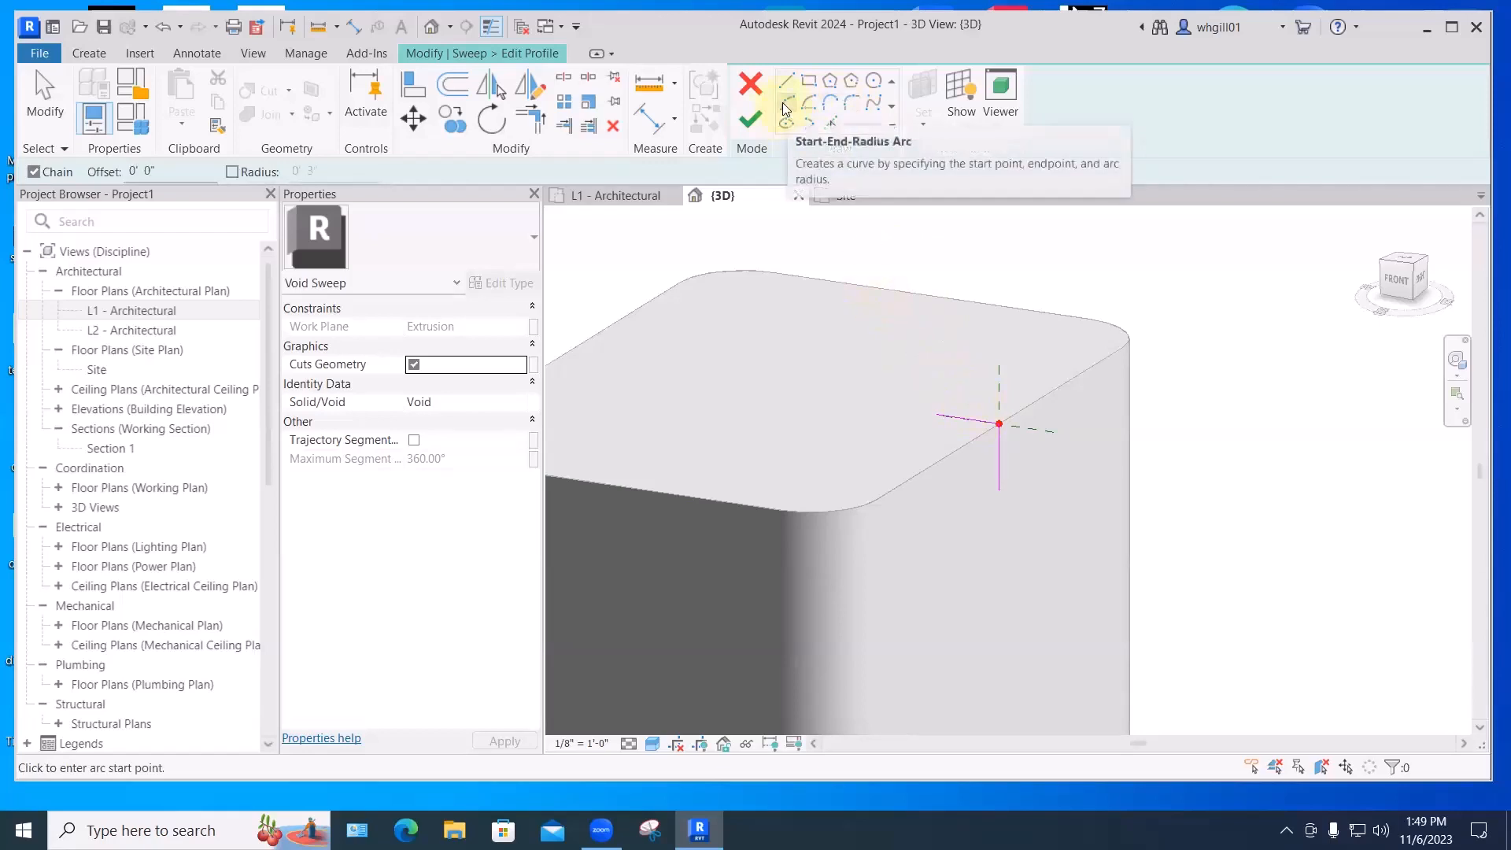
pyautogui.click(998, 486)
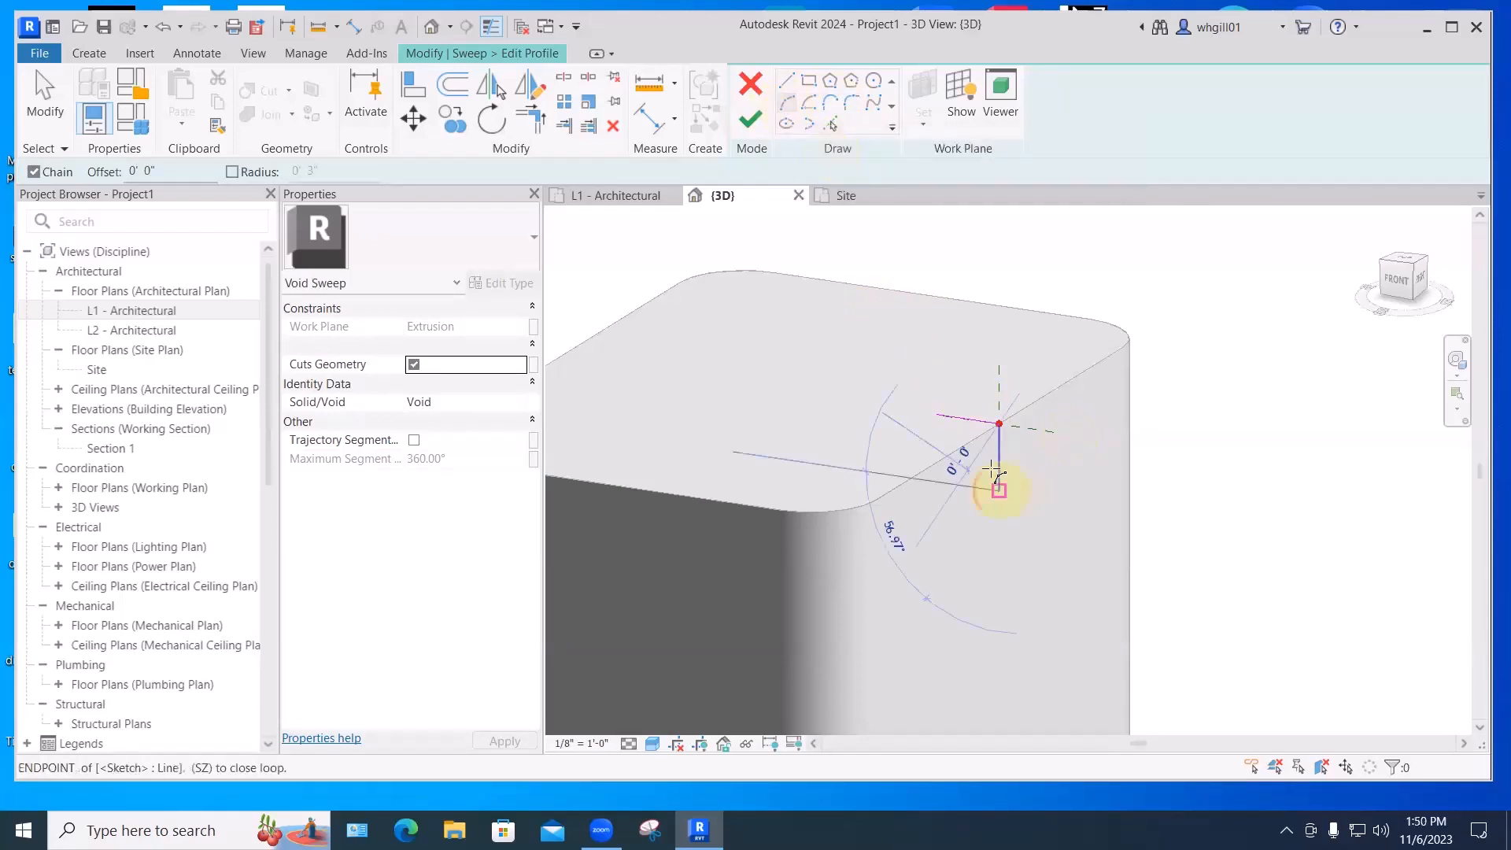
pyautogui.click(936, 415)
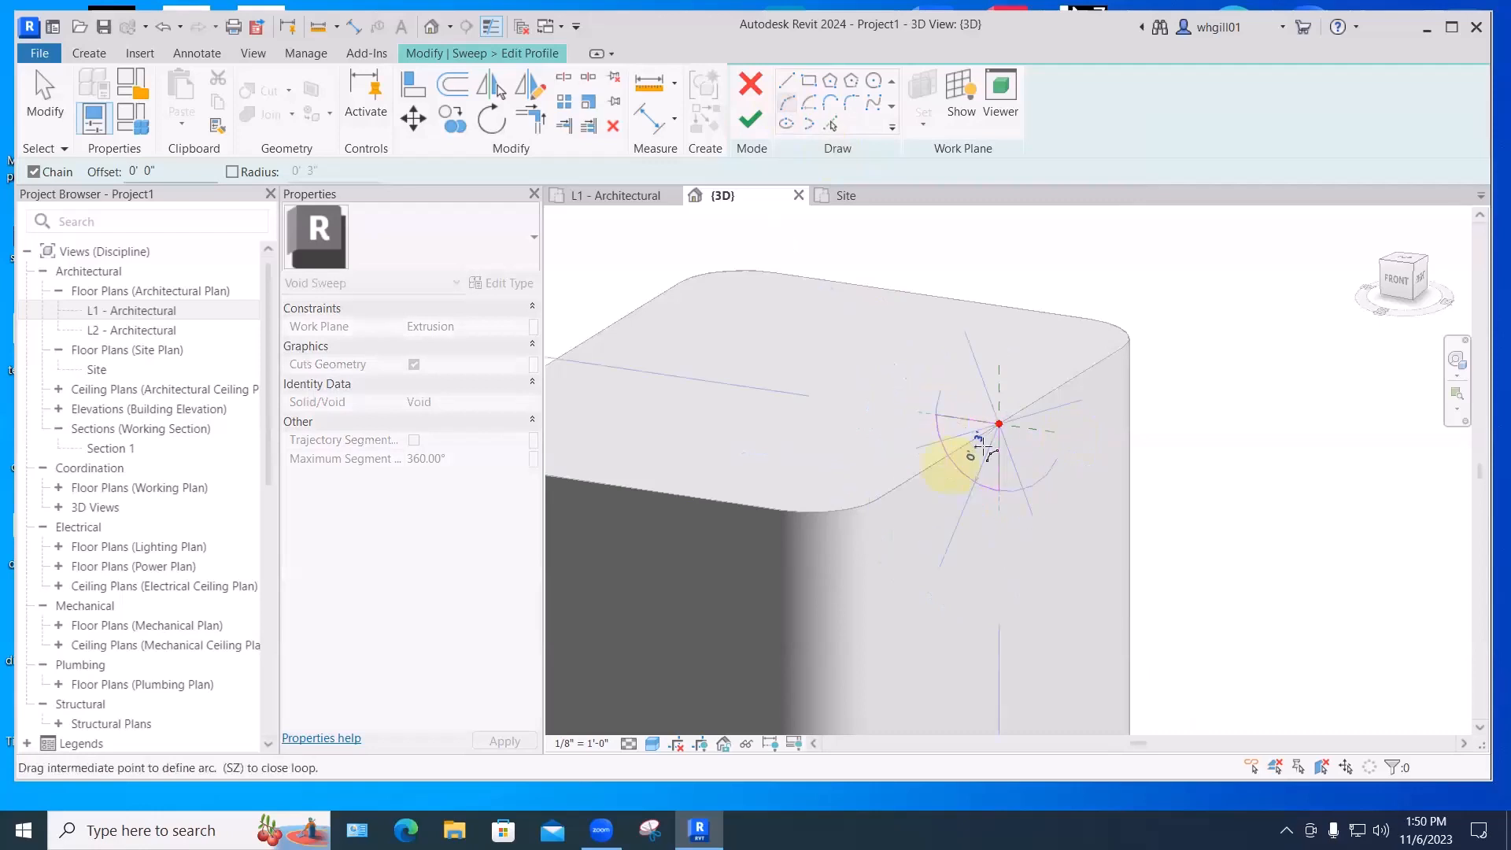
pyautogui.click(980, 443)
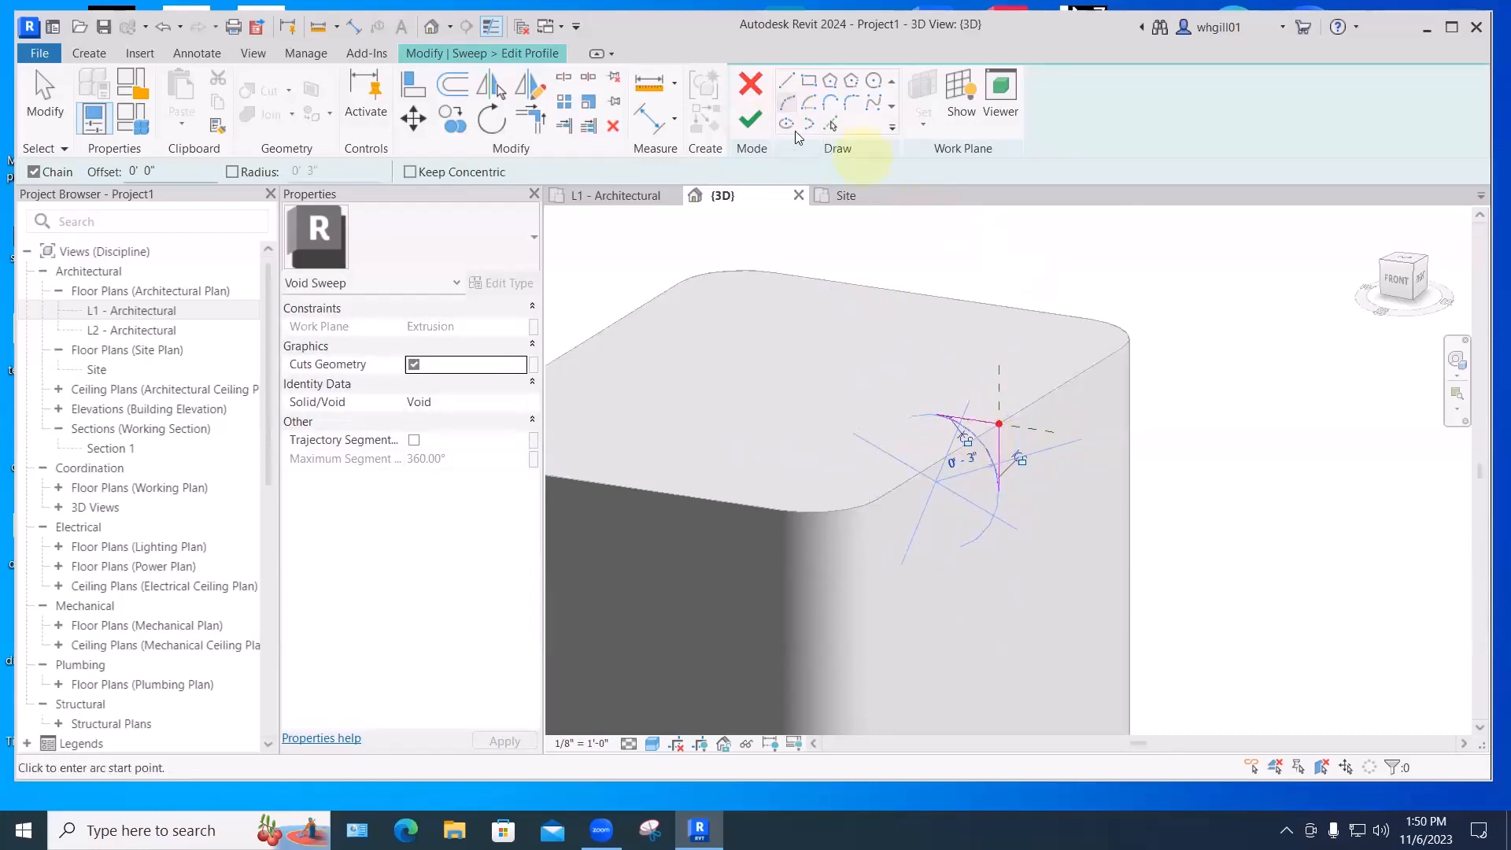
pyautogui.click(751, 119)
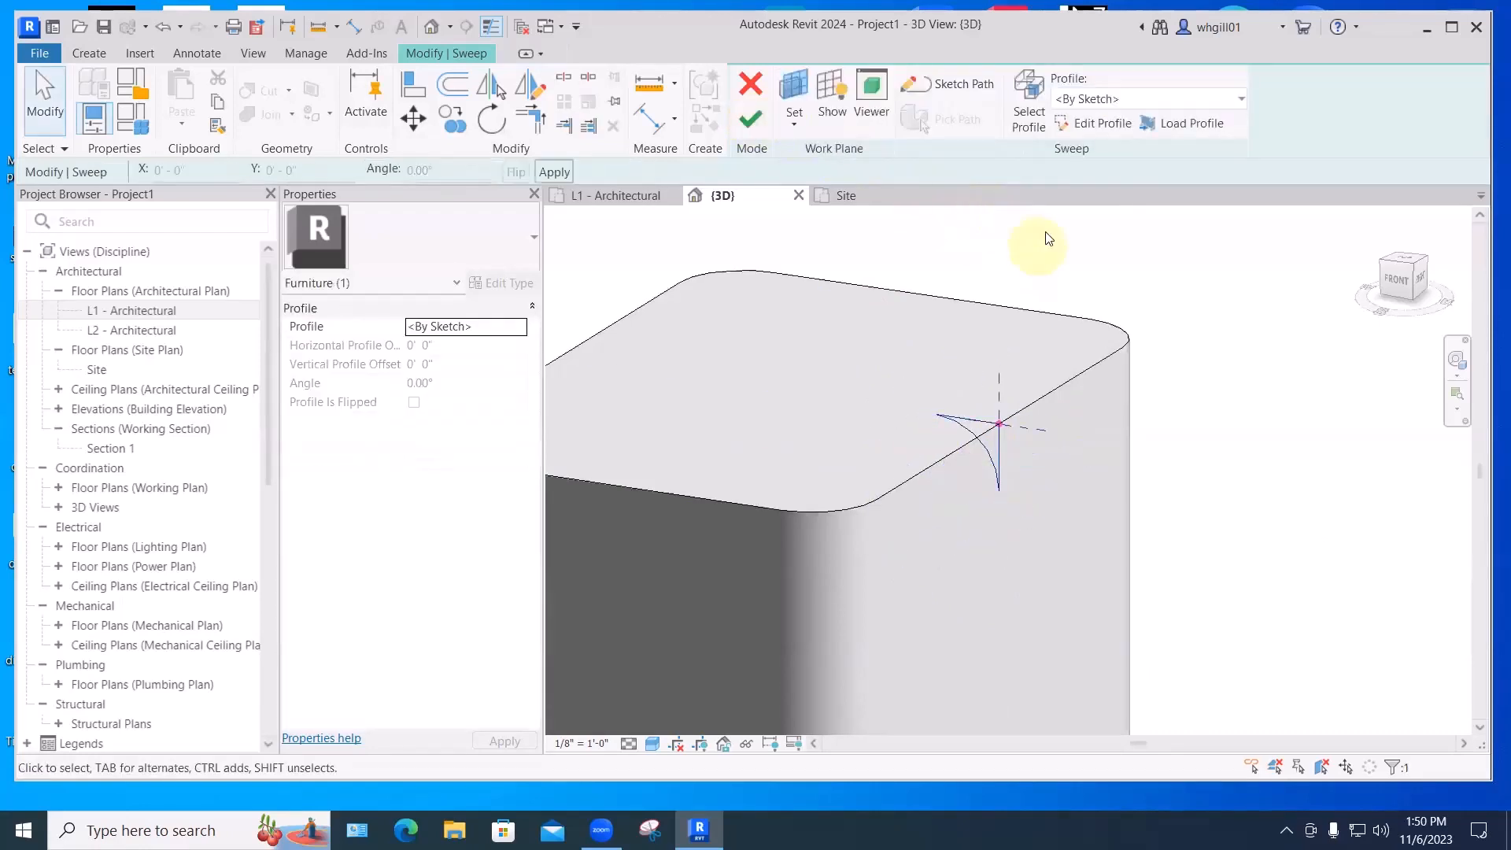
pyautogui.click(751, 119)
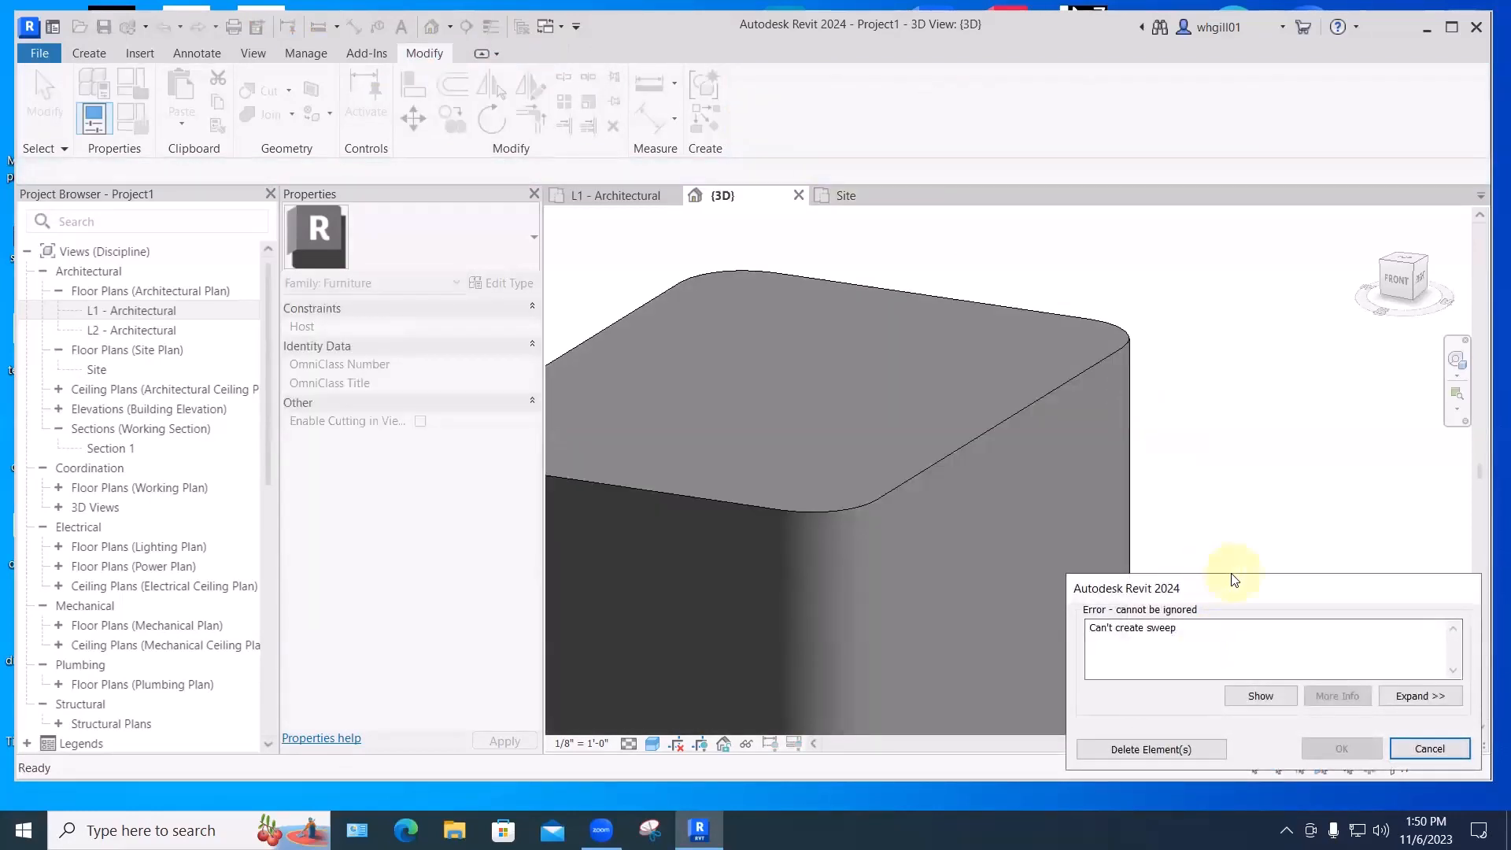
pyautogui.click(1403, 696)
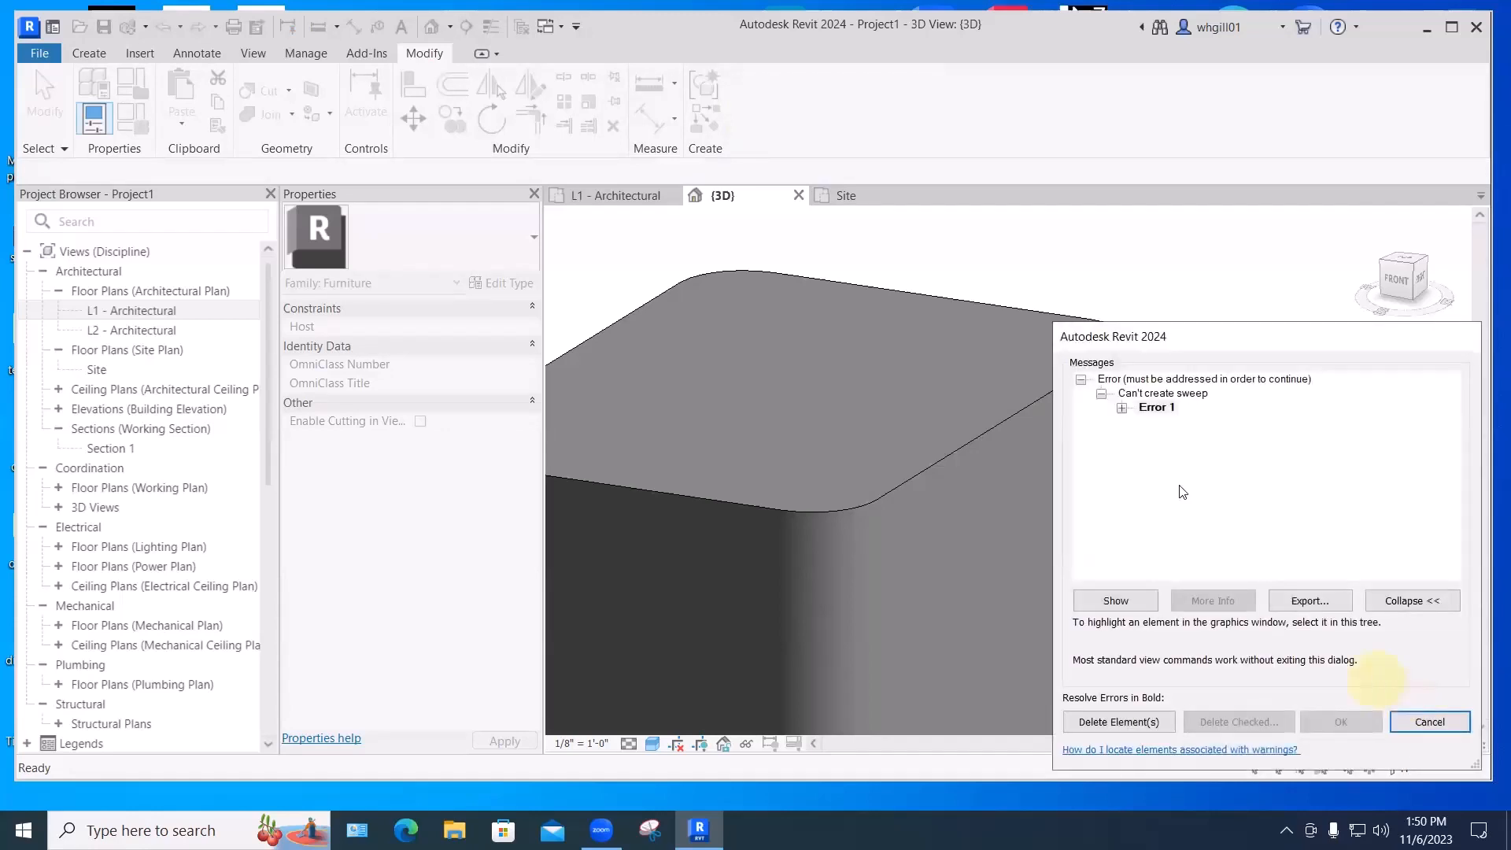
pyautogui.click(1122, 408)
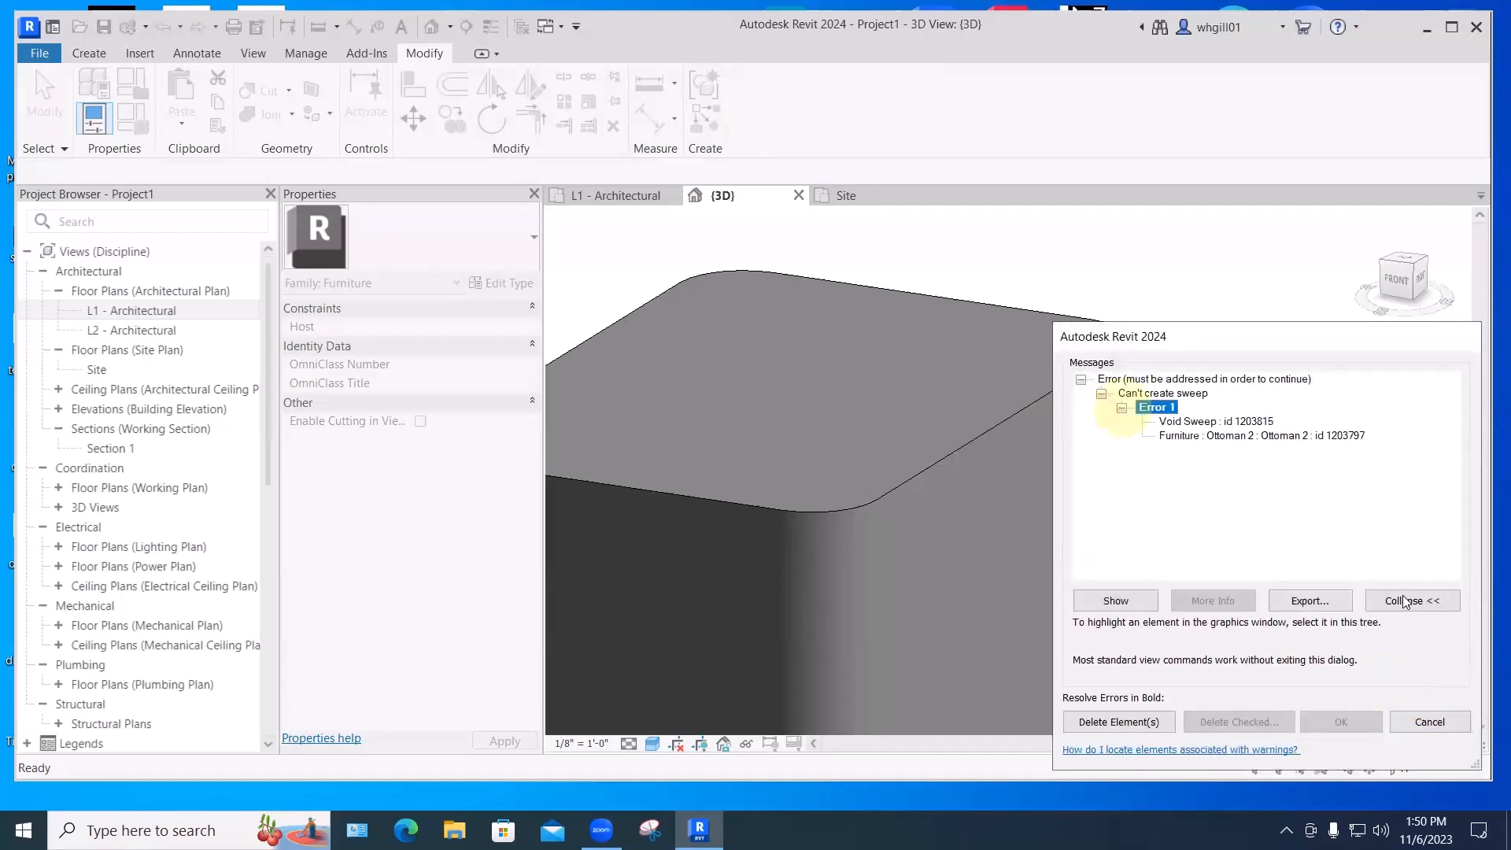
pyautogui.click(1430, 721)
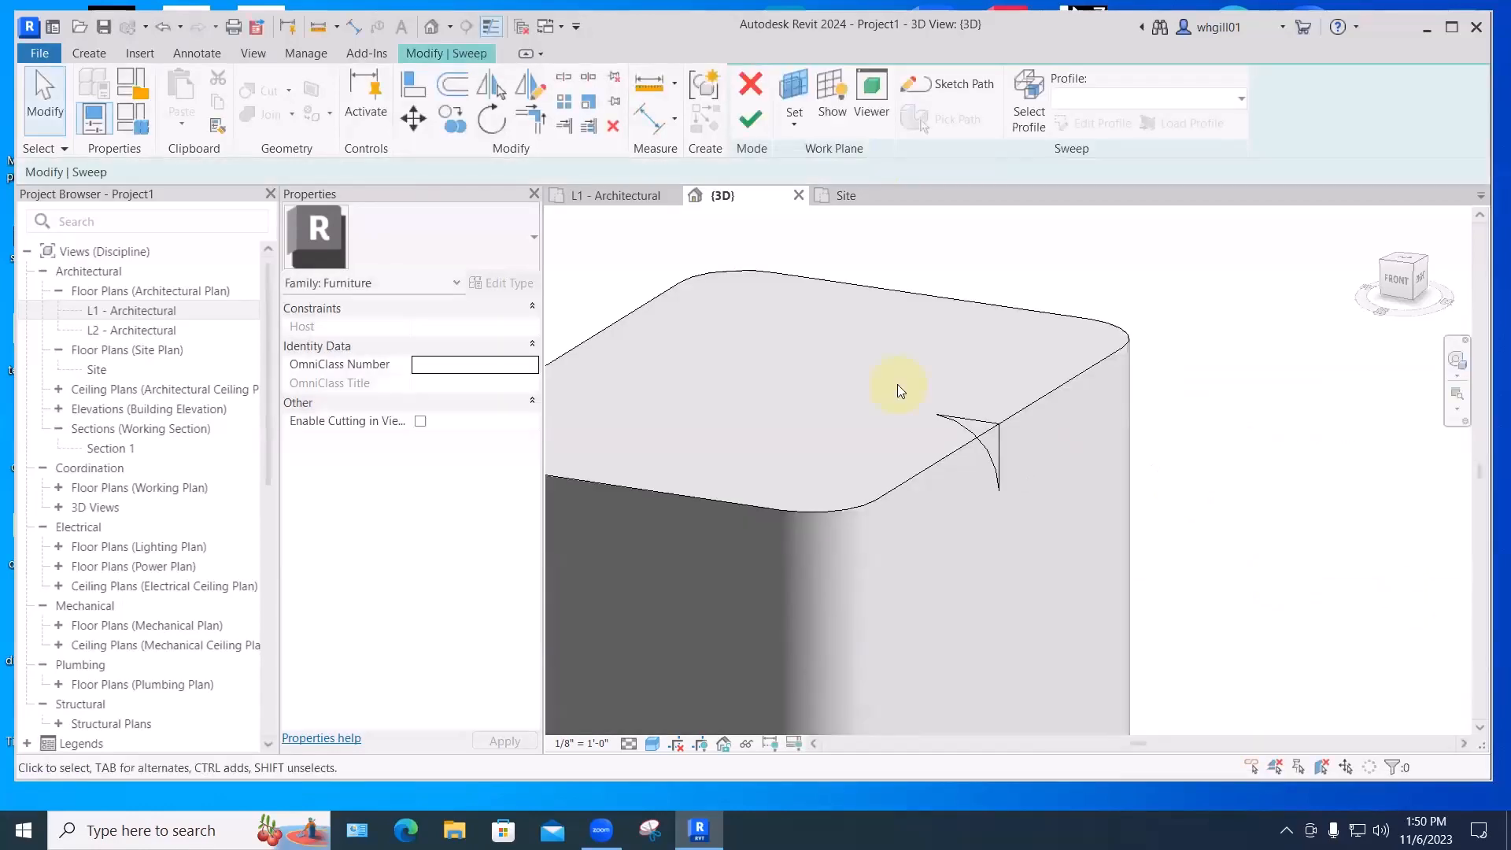
pyautogui.scroll(4, 1006, 462)
pyautogui.scroll(-2, 987, 452)
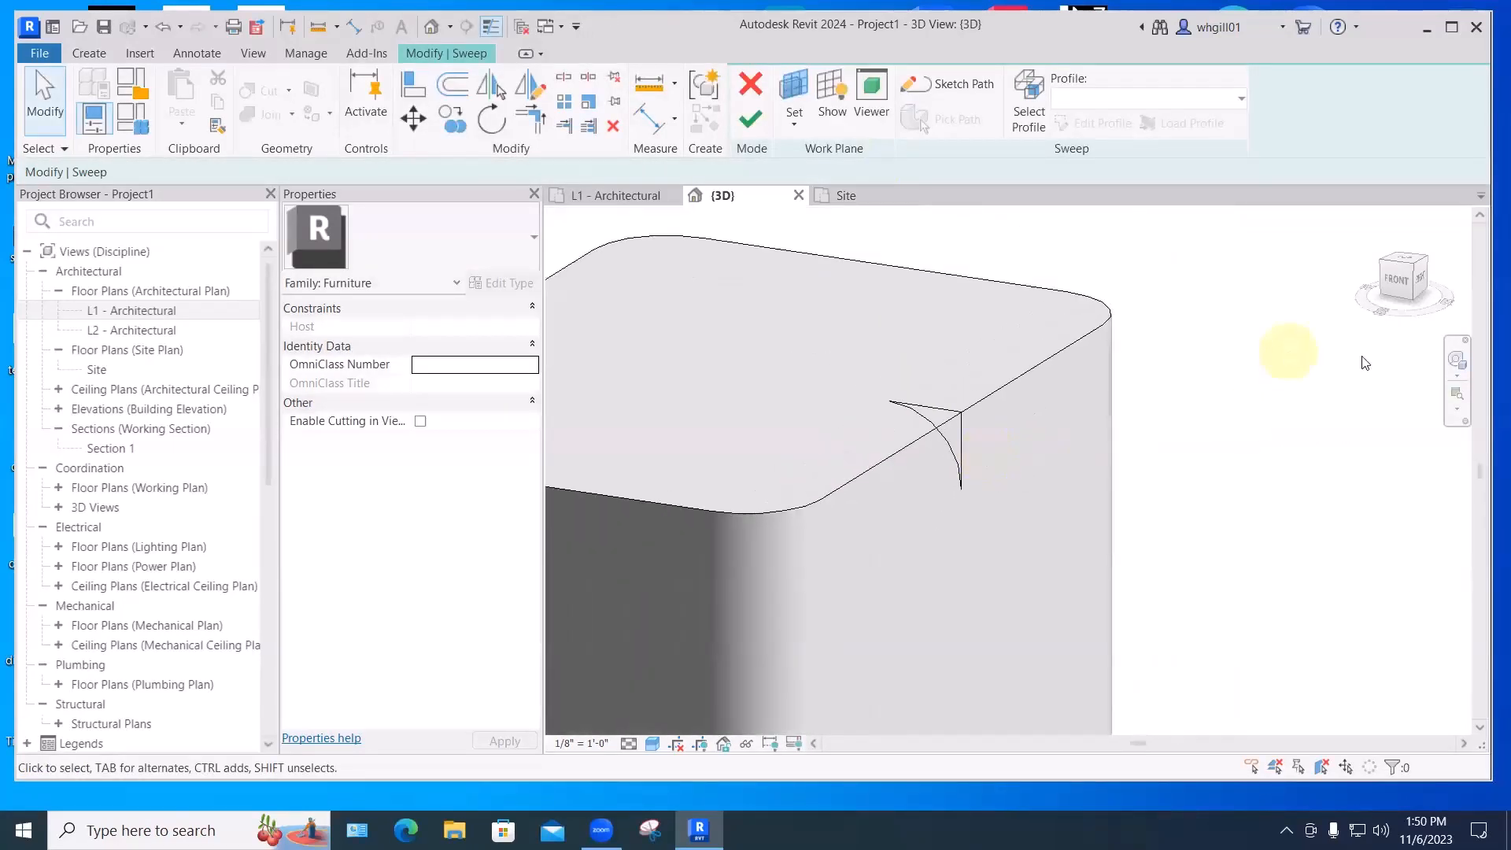
pyautogui.click(960, 411)
pyautogui.click(810, 507)
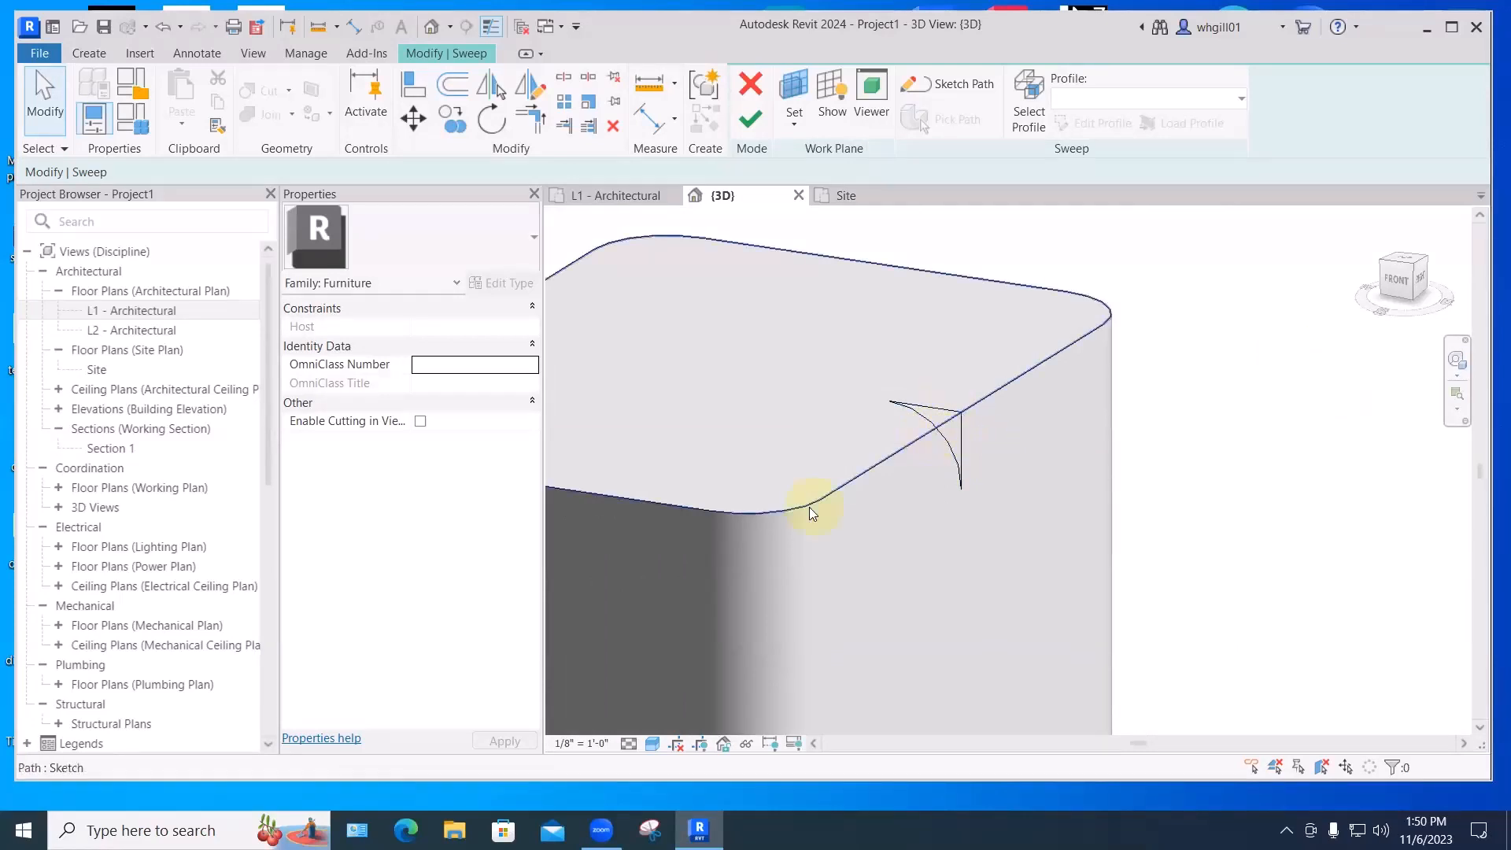
pyautogui.click(960, 413)
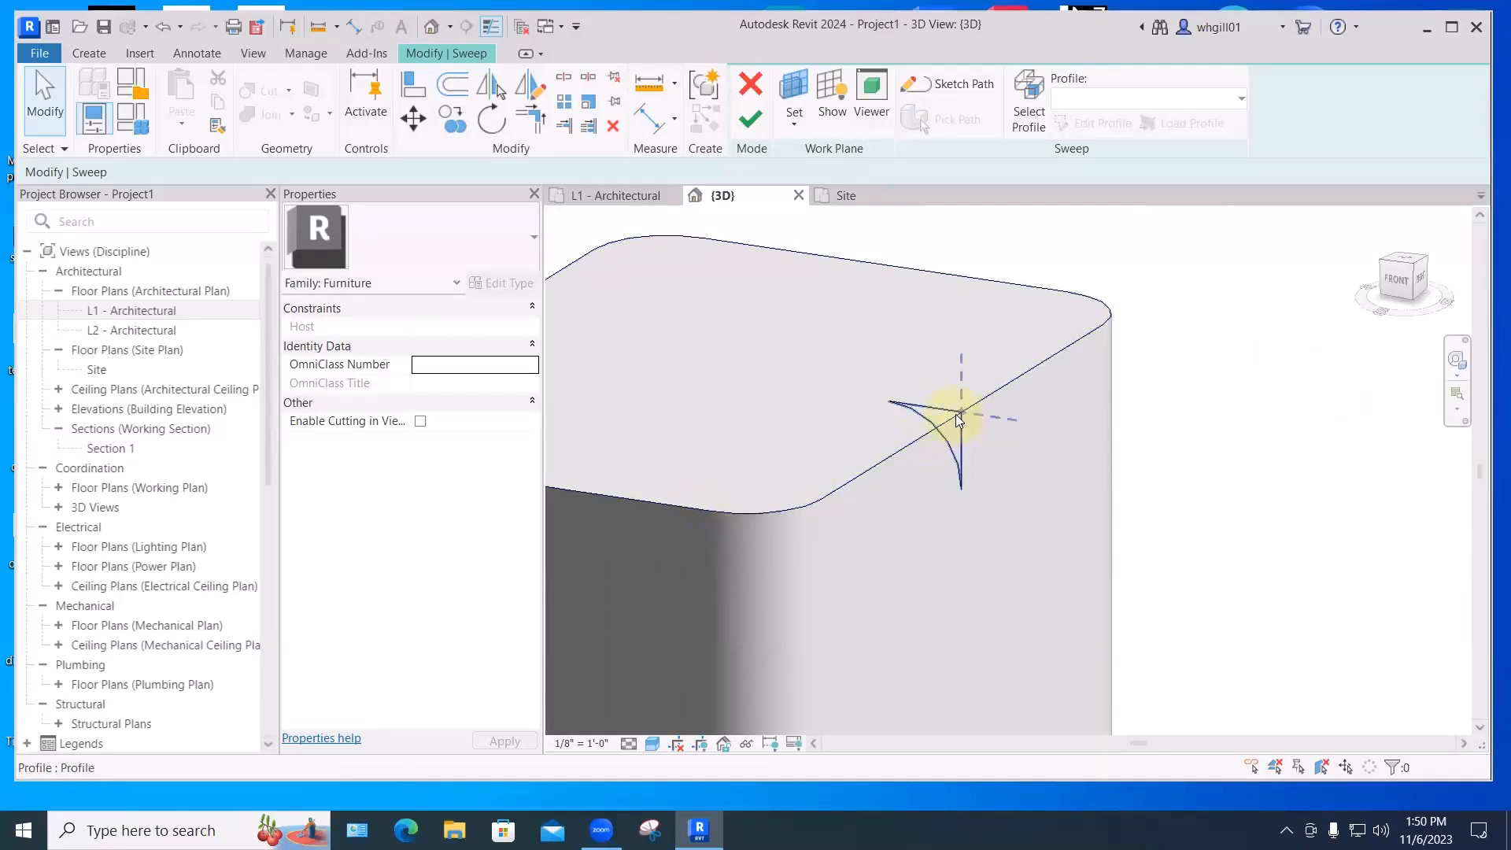
pyautogui.press('Escape')
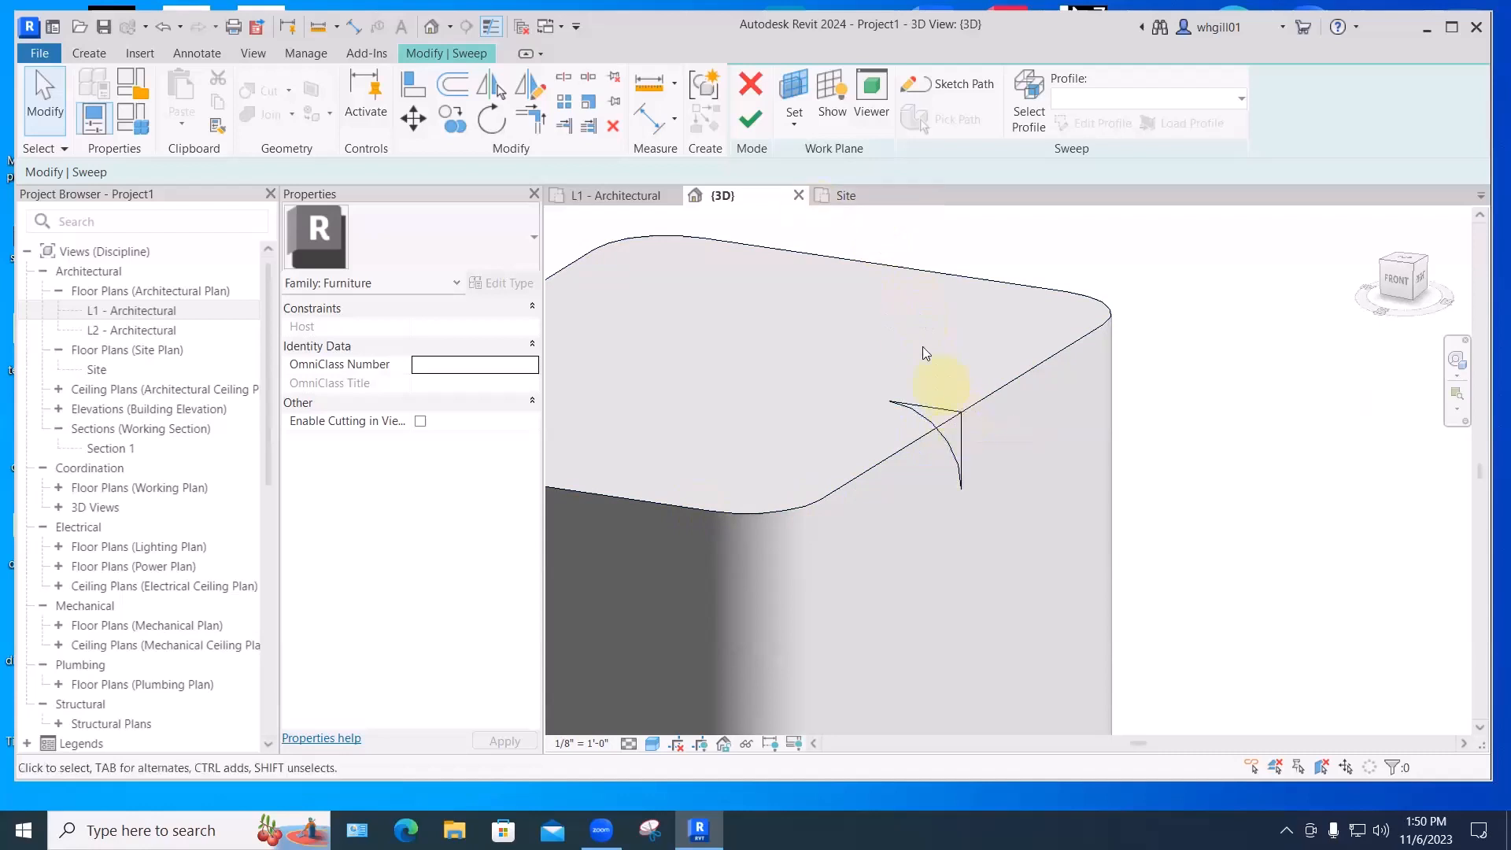
pyautogui.scroll(2, 919, 338)
pyautogui.click(981, 447)
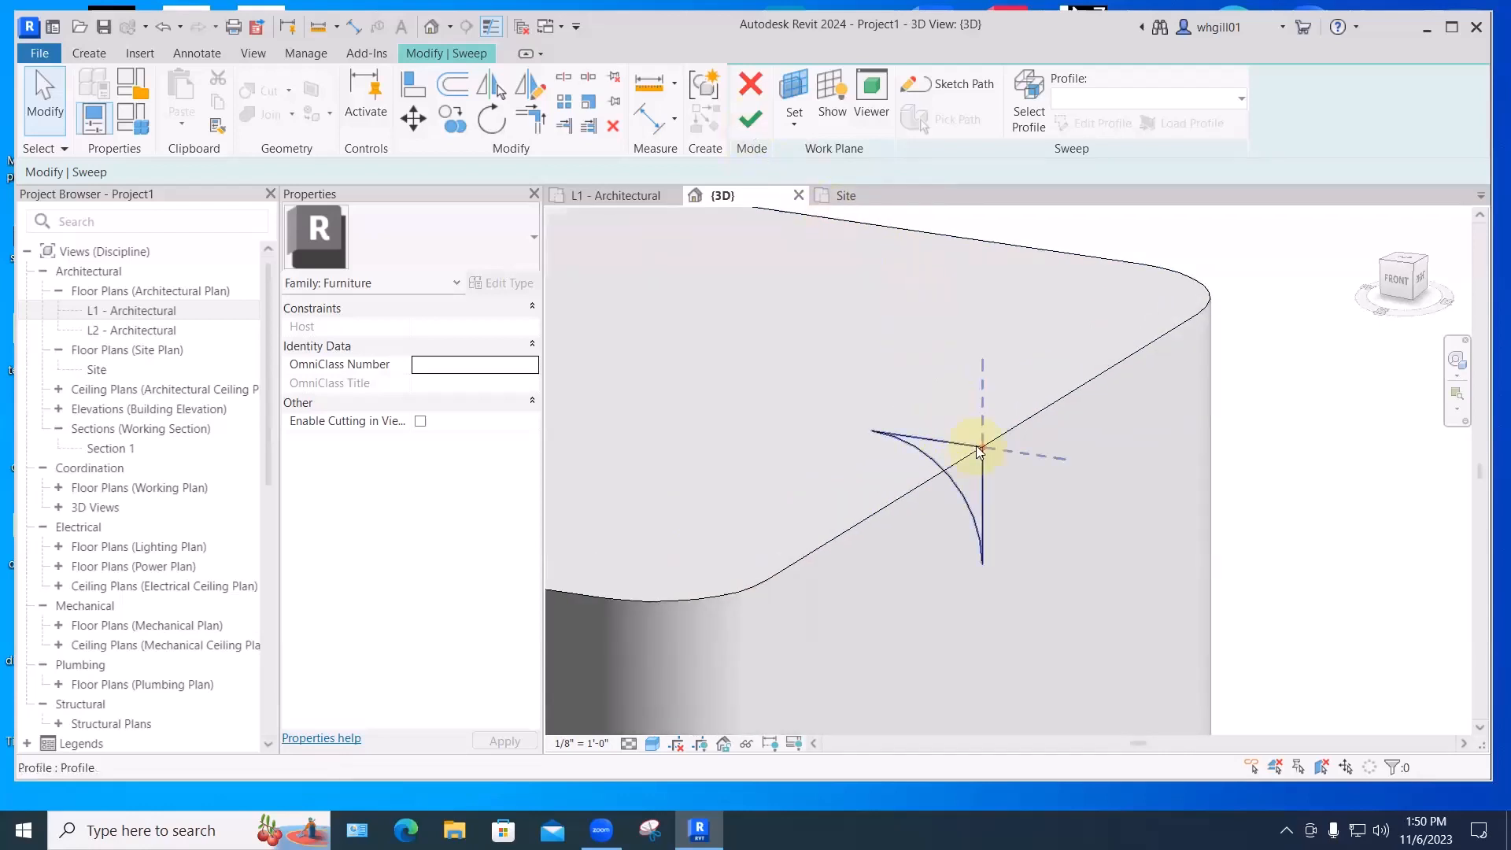
pyautogui.click(952, 83)
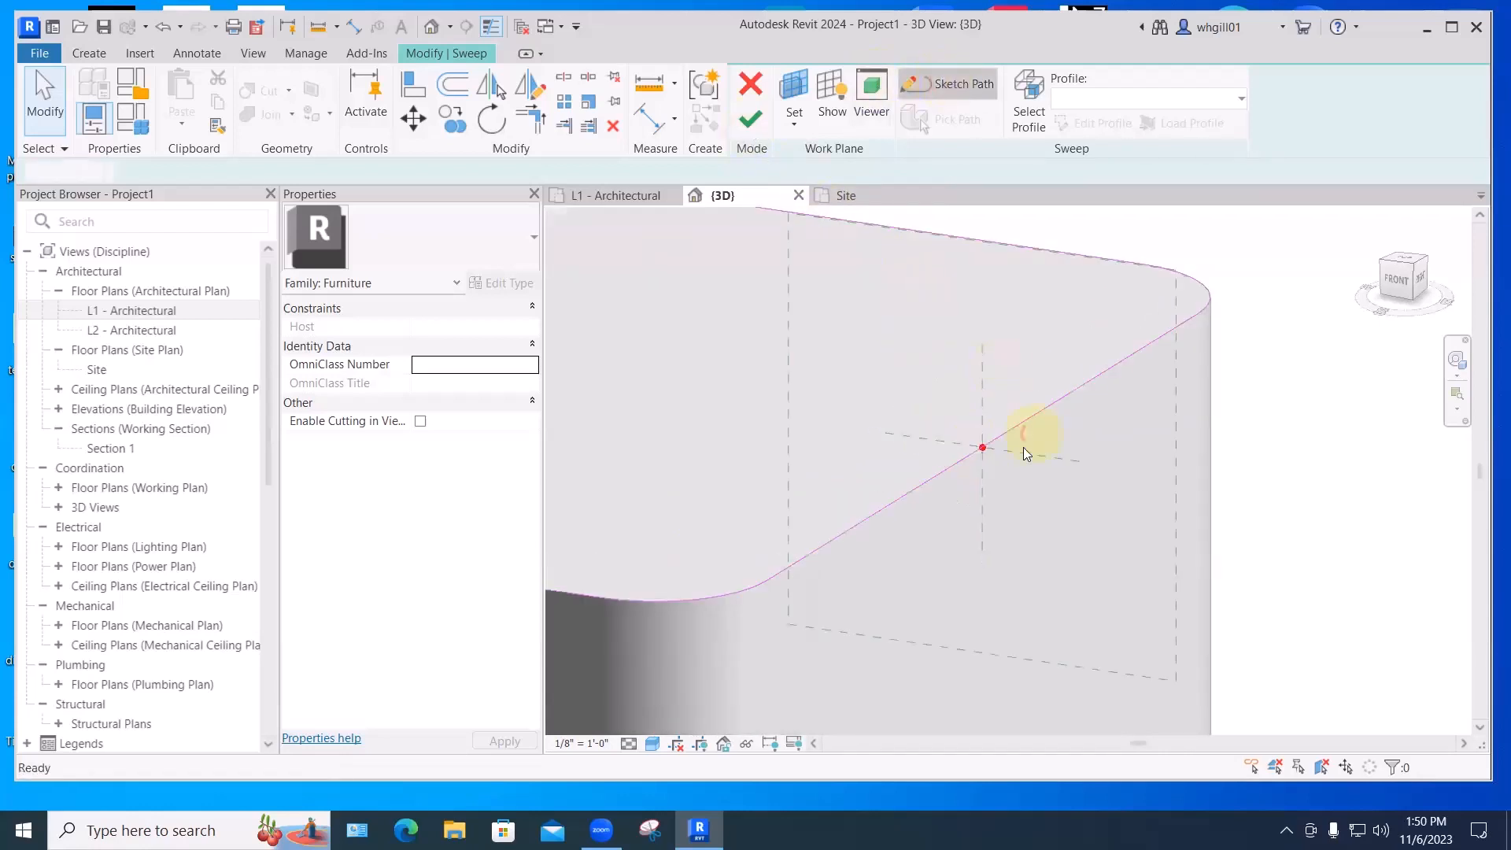
pyautogui.click(752, 122)
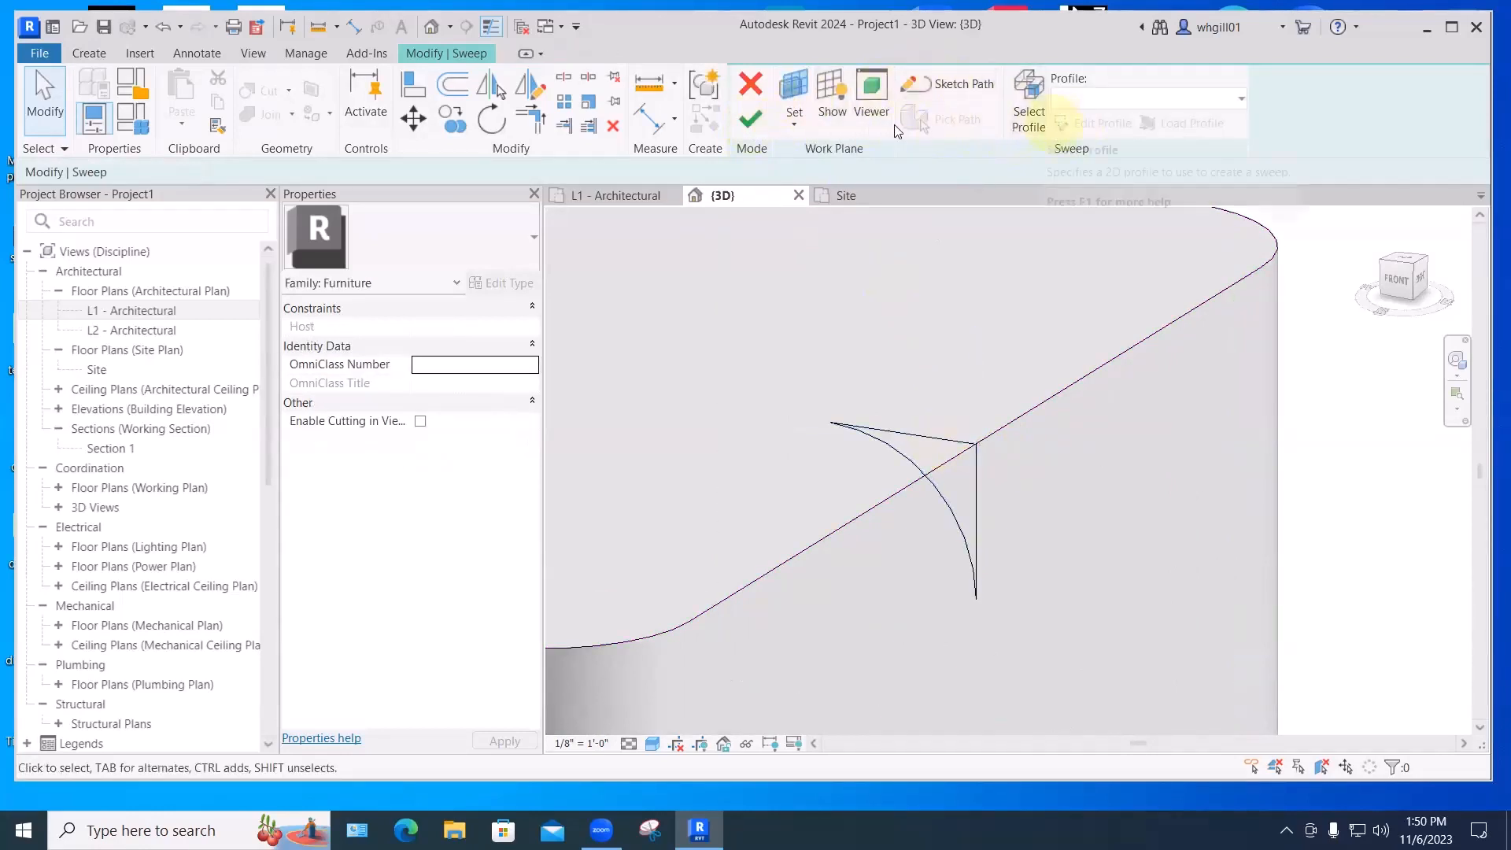
pyautogui.click(934, 489)
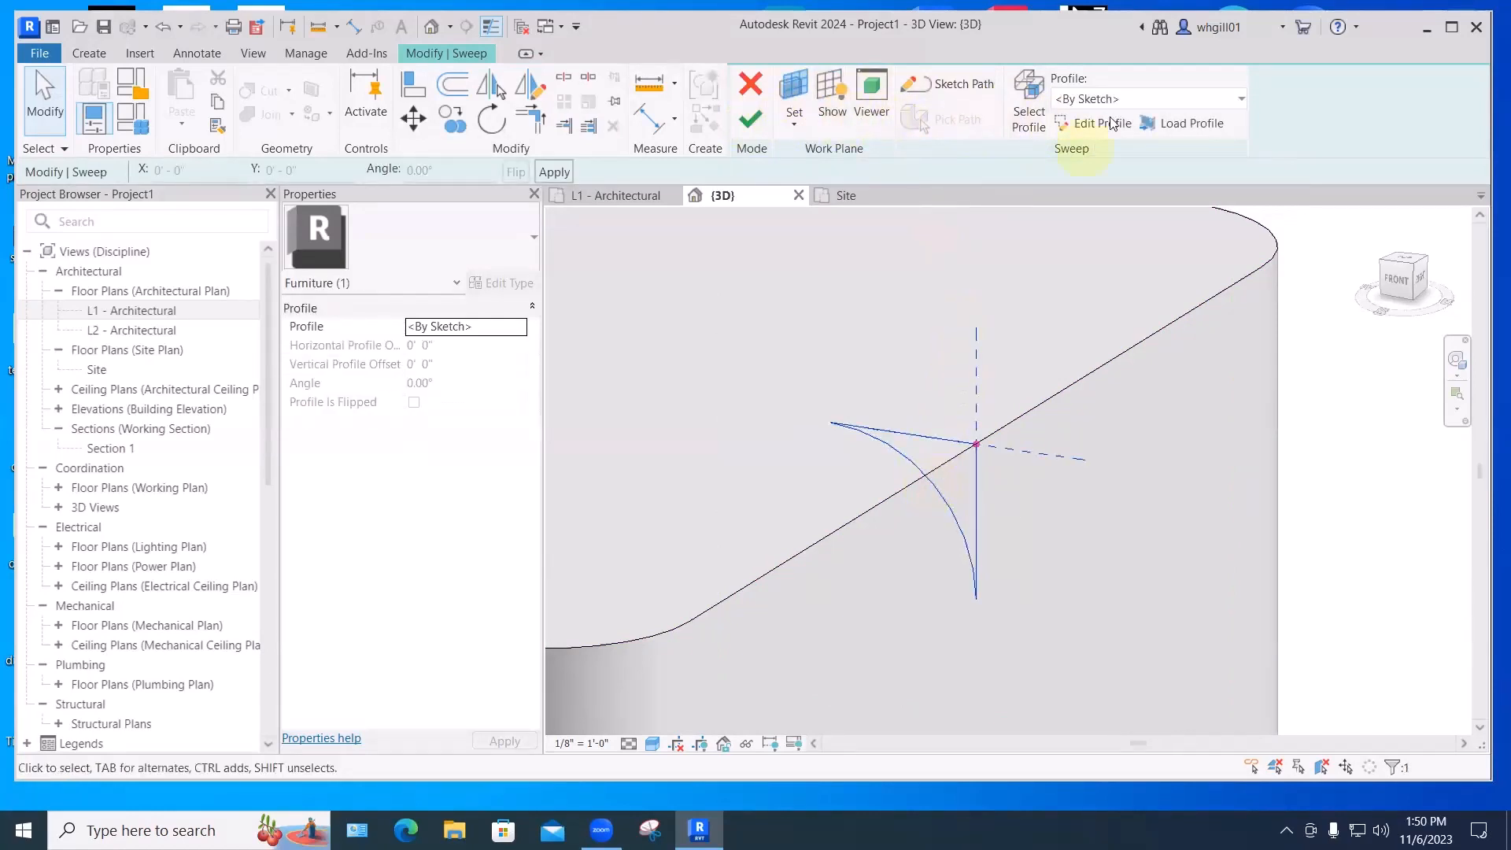
pyautogui.doubleClick(939, 489)
# - Delete the profile arc and shorten both straight legs to 2 1/2"
pyautogui.click(948, 493)
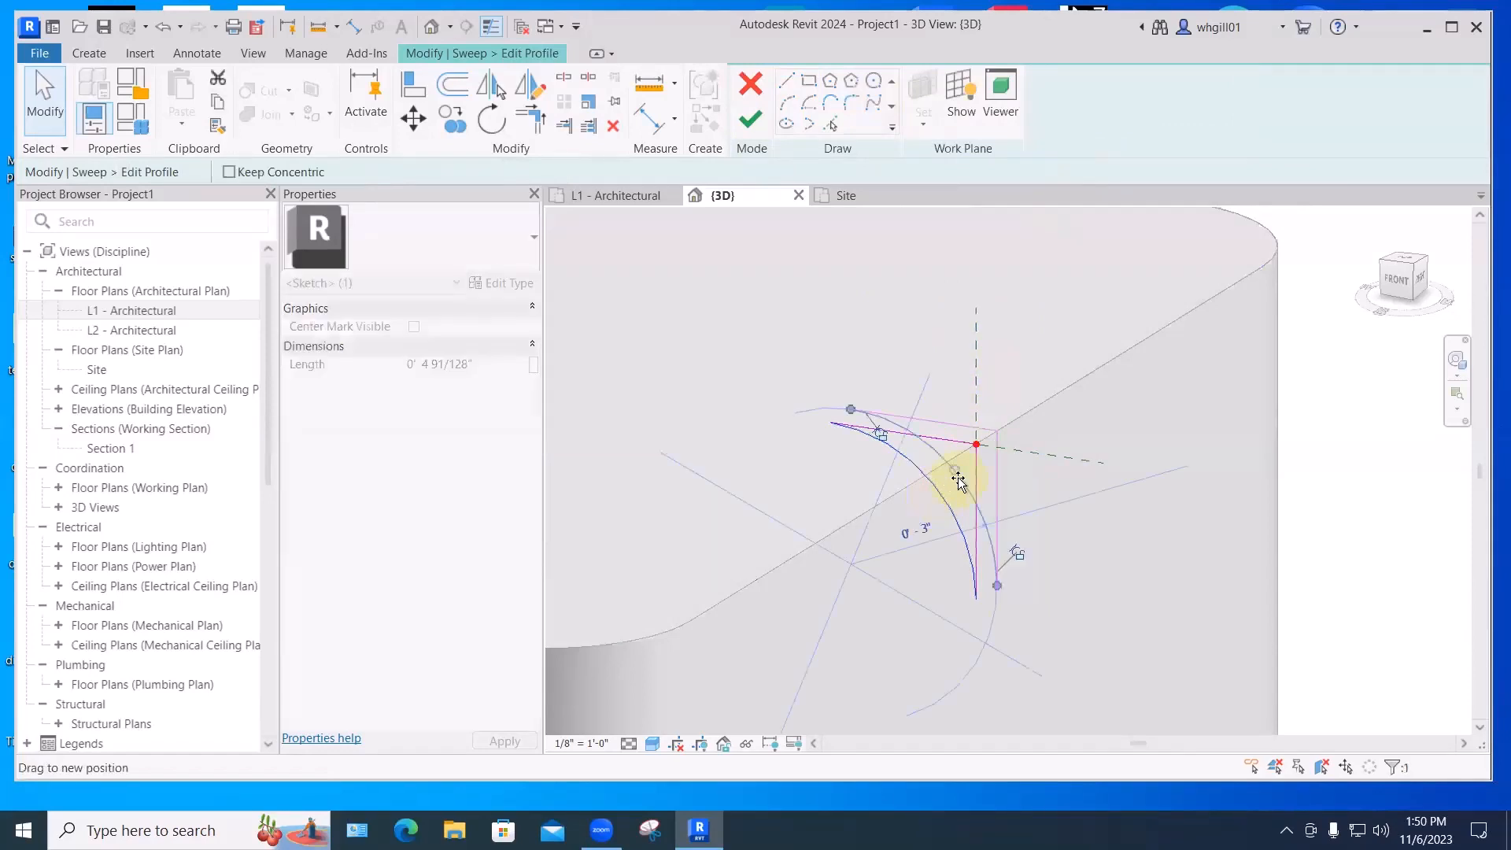
pyautogui.hotkey('ctrl', 'z')
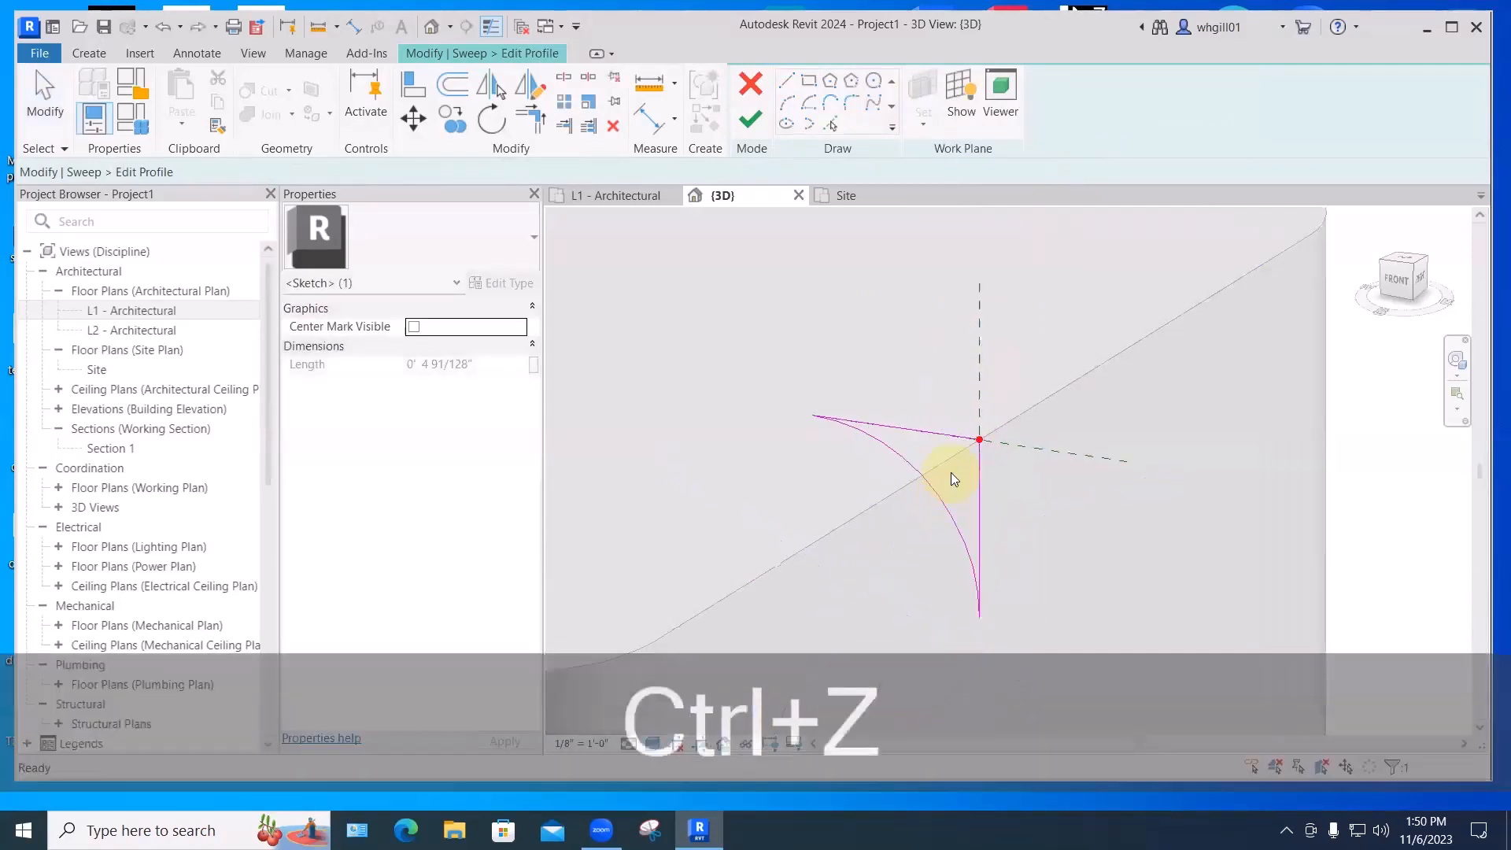
pyautogui.click(889, 458)
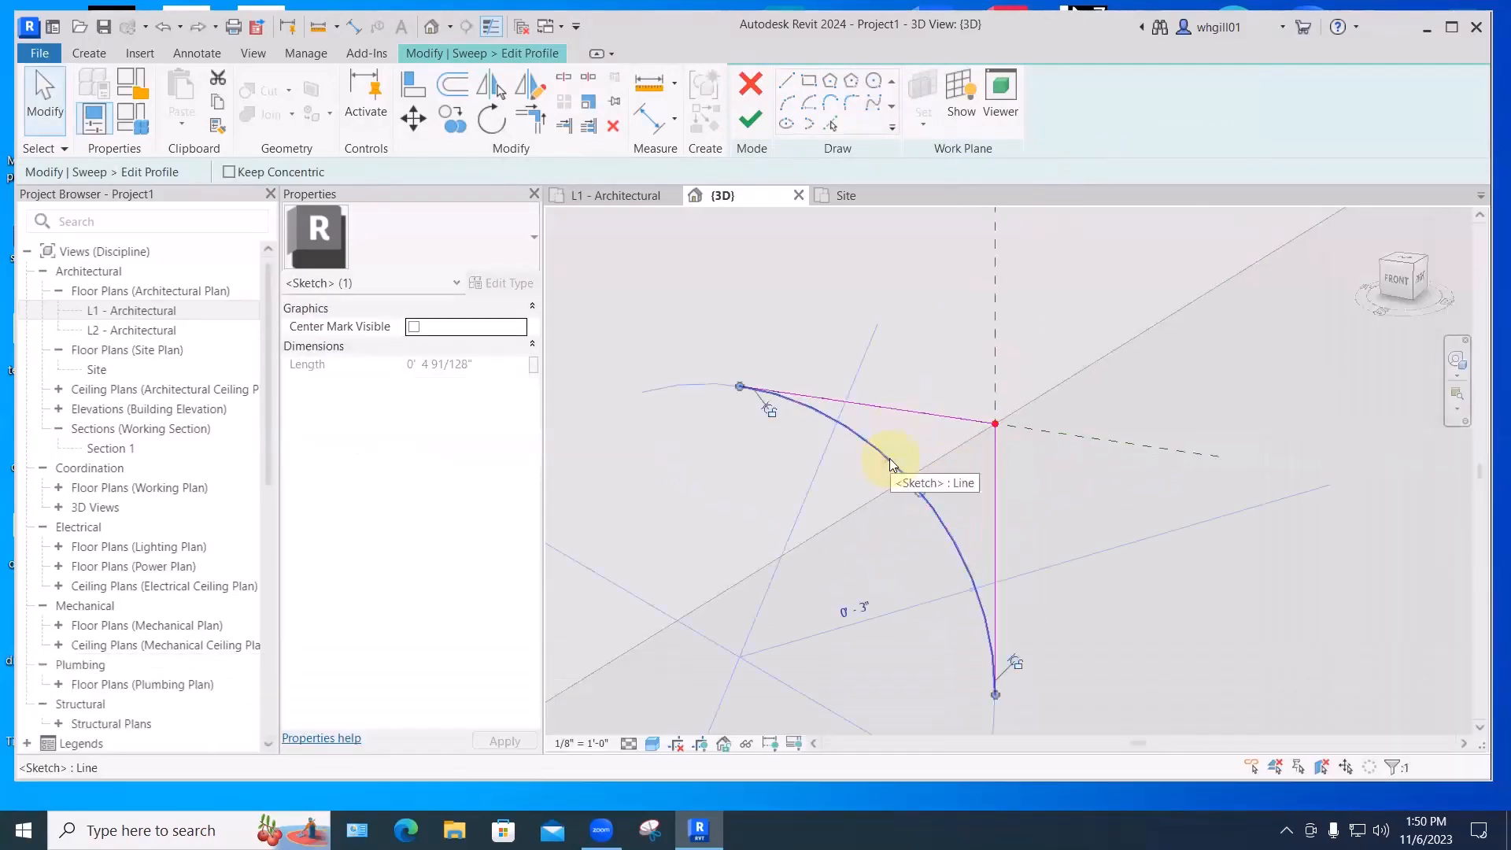
pyautogui.press('BackSpace')
pyautogui.click(861, 408)
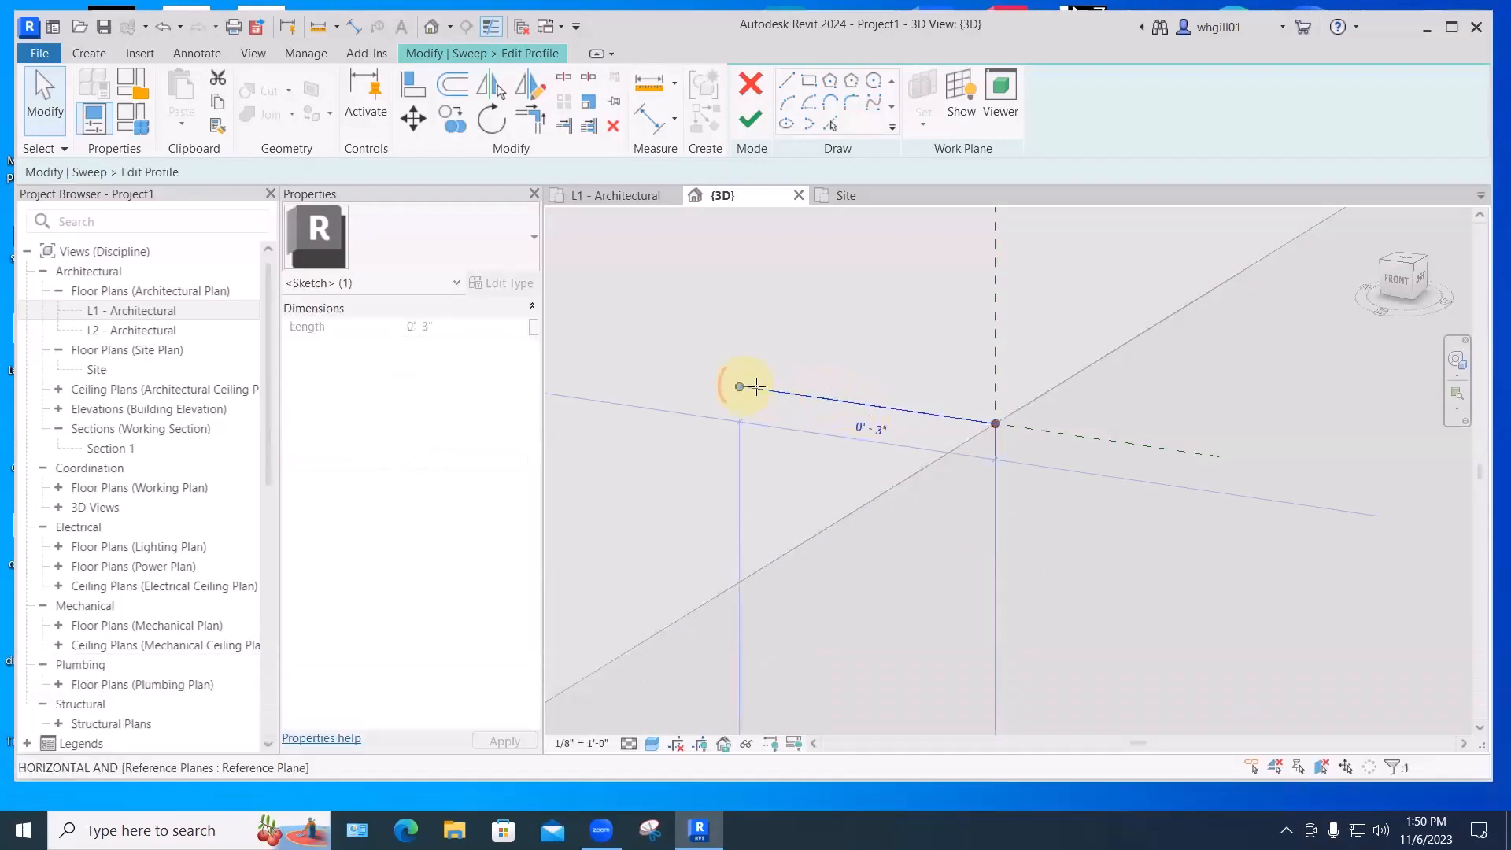
pyautogui.moveTo(743, 386); pyautogui.dragTo(782, 392)
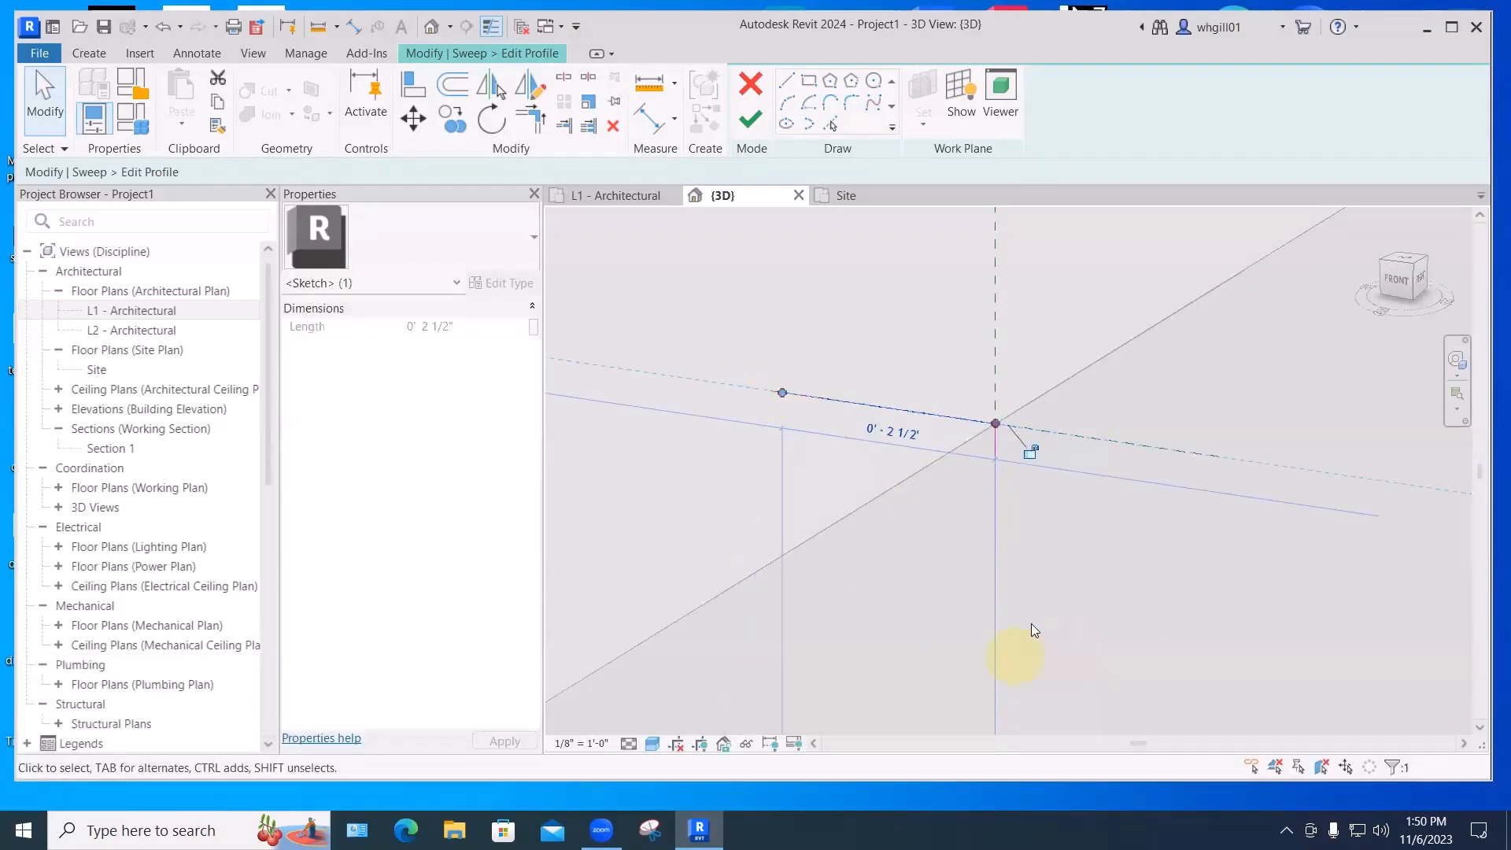
pyautogui.scroll(-2, 1030, 626)
pyautogui.click(1012, 601)
pyautogui.moveTo(1018, 671); pyautogui.dragTo(1015, 641)
pyautogui.click(1078, 587)
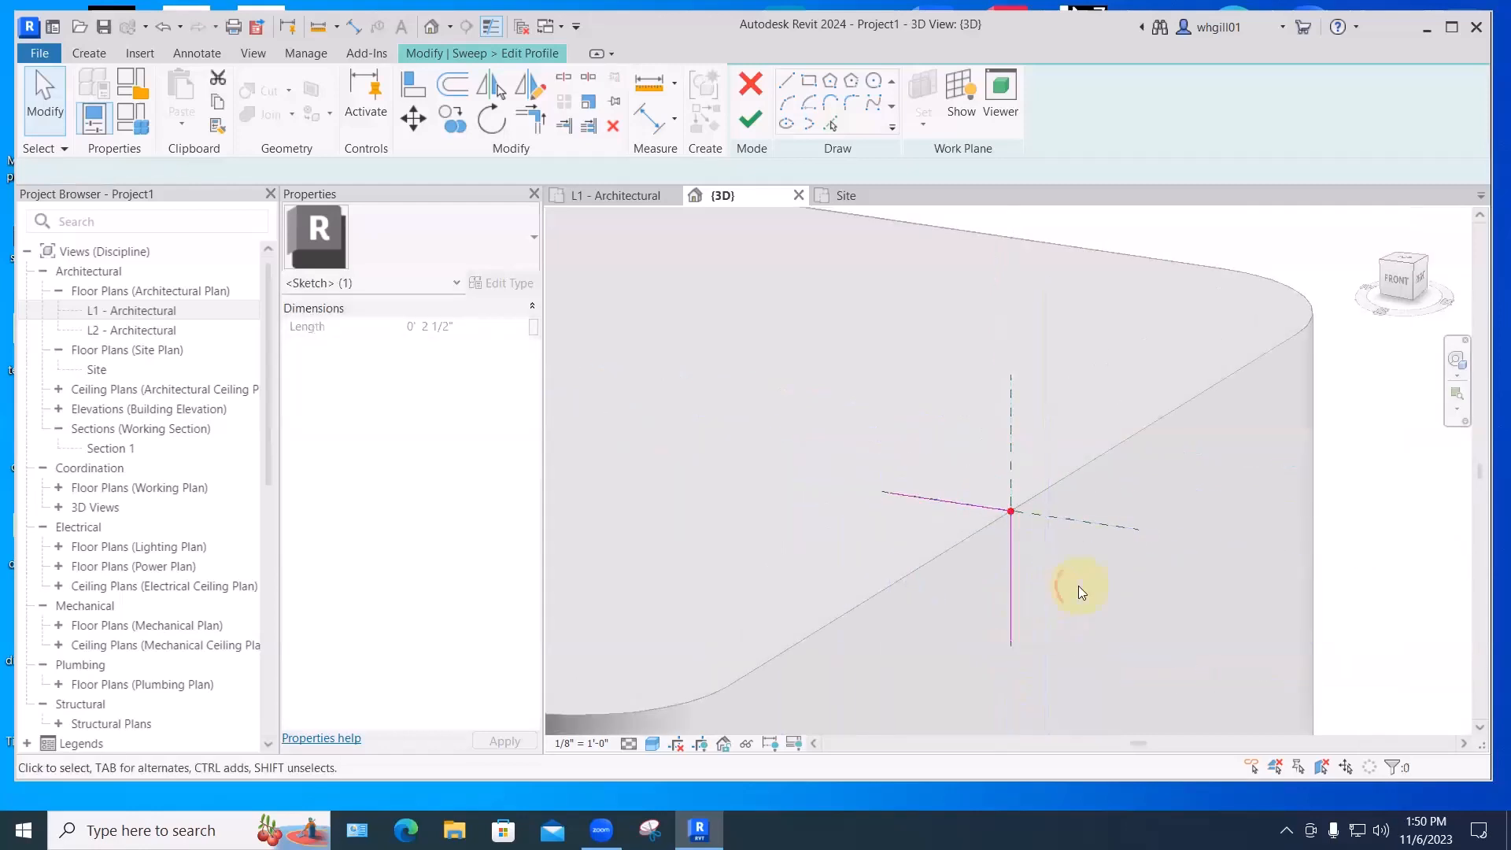
# - Redraw the Start-End-Radius arc between the shortened legs and finish the profile
pyautogui.click(786, 103)
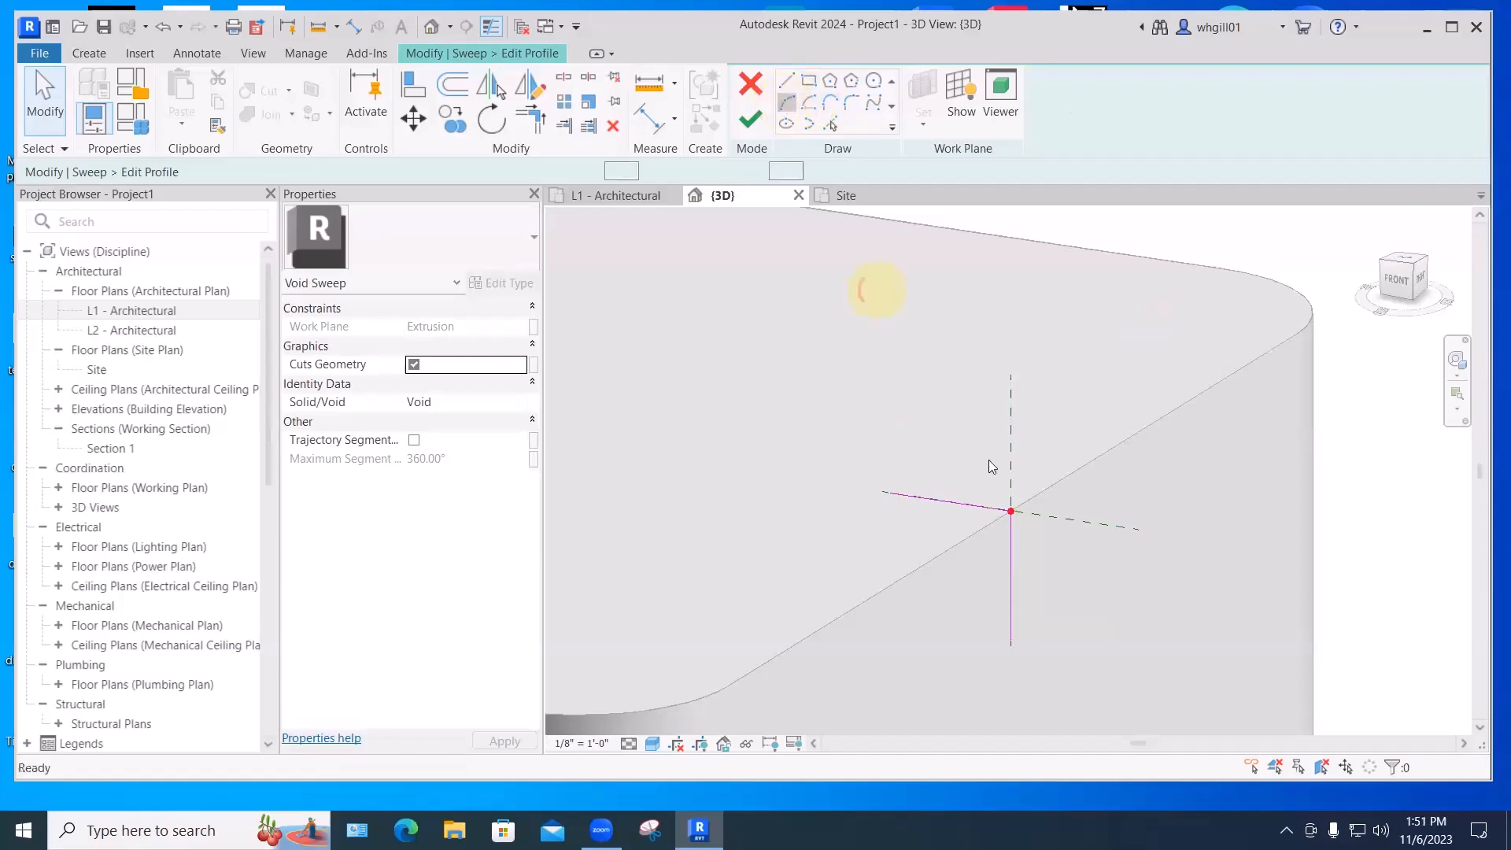
pyautogui.click(1011, 639)
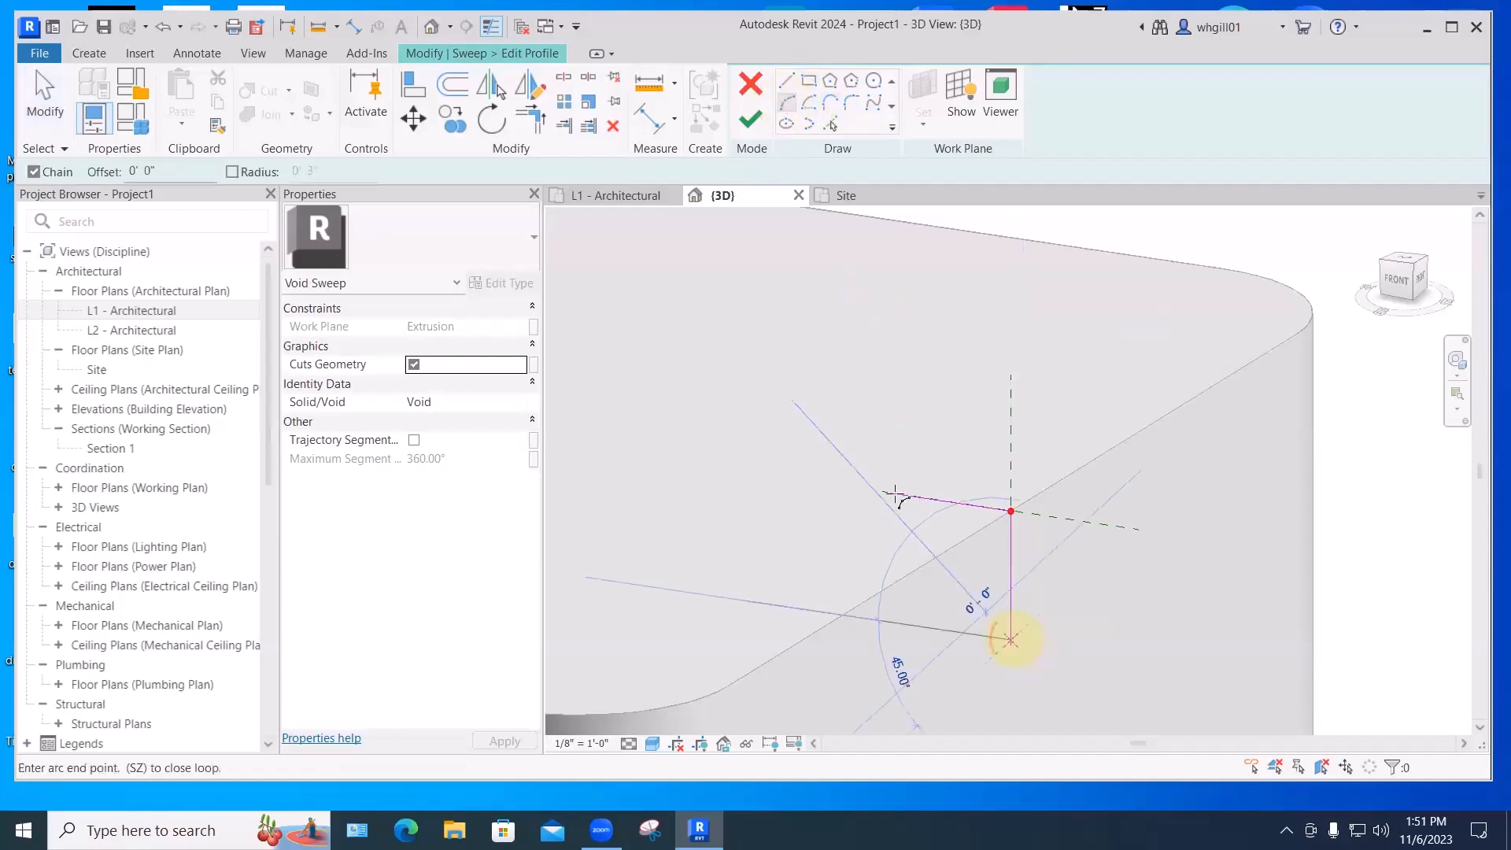
pyautogui.click(891, 492)
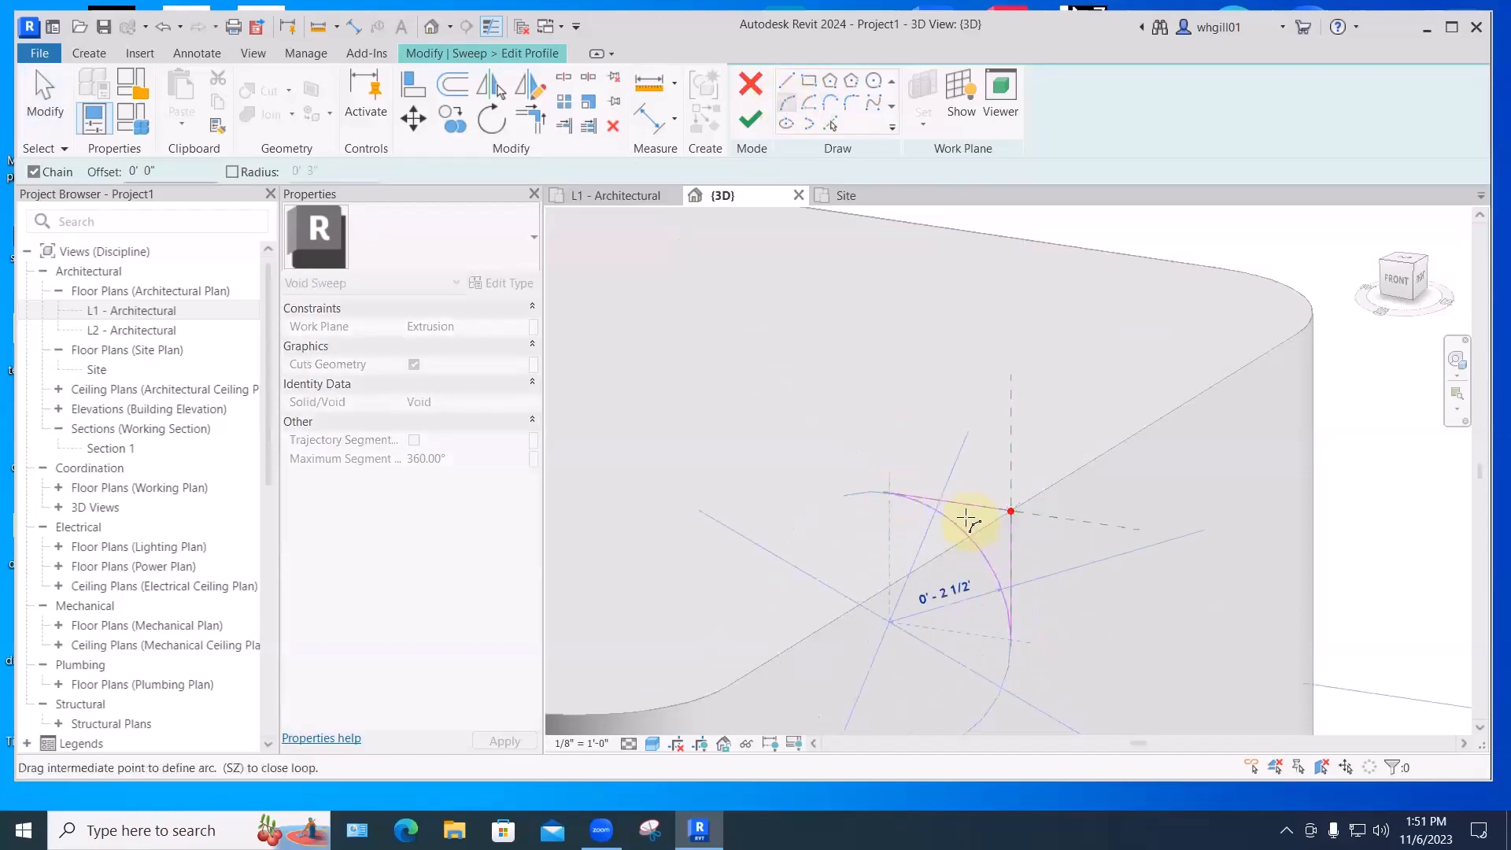
pyautogui.click(971, 522)
pyautogui.click(751, 120)
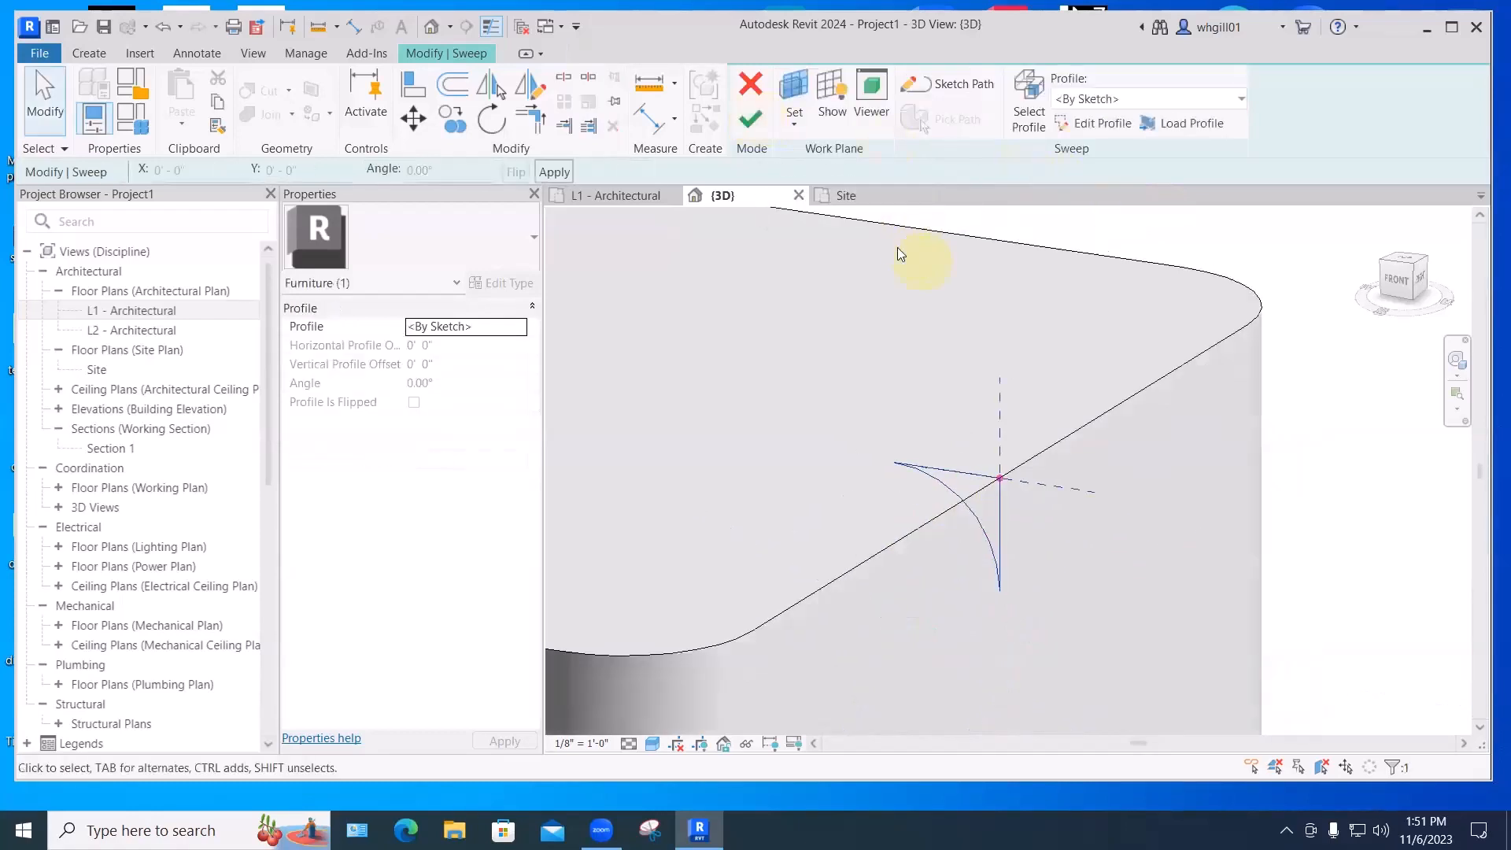
# - Finish the void sweep and Ottoman 2 model, then orbit to inspect its rounded top edges
pyautogui.click(751, 121)
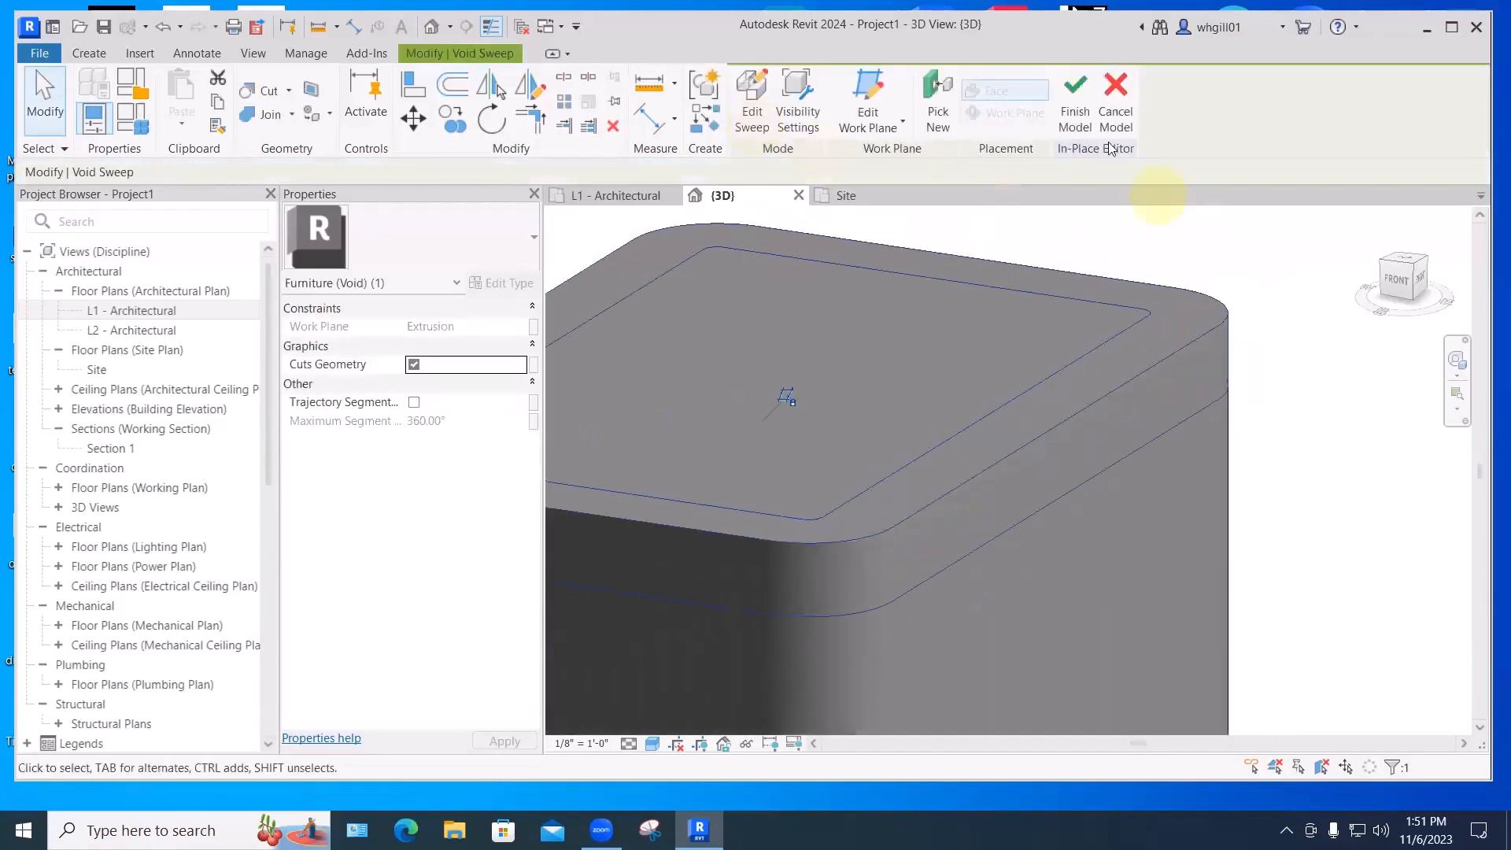
pyautogui.click(1076, 118)
pyautogui.scroll(-2, 1332, 425)
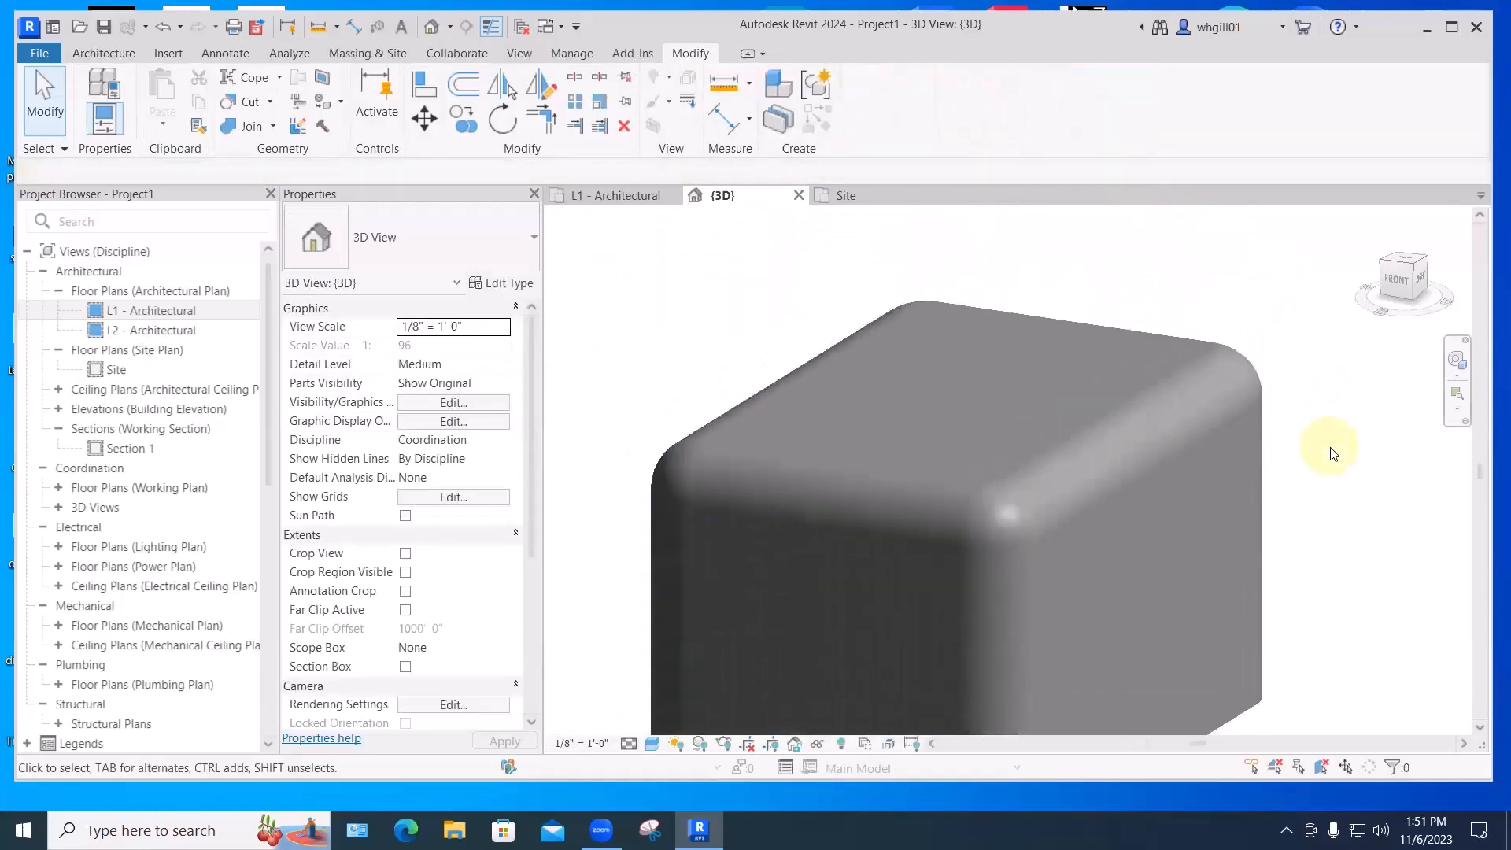
pyautogui.scroll(-2, 1350, 511)
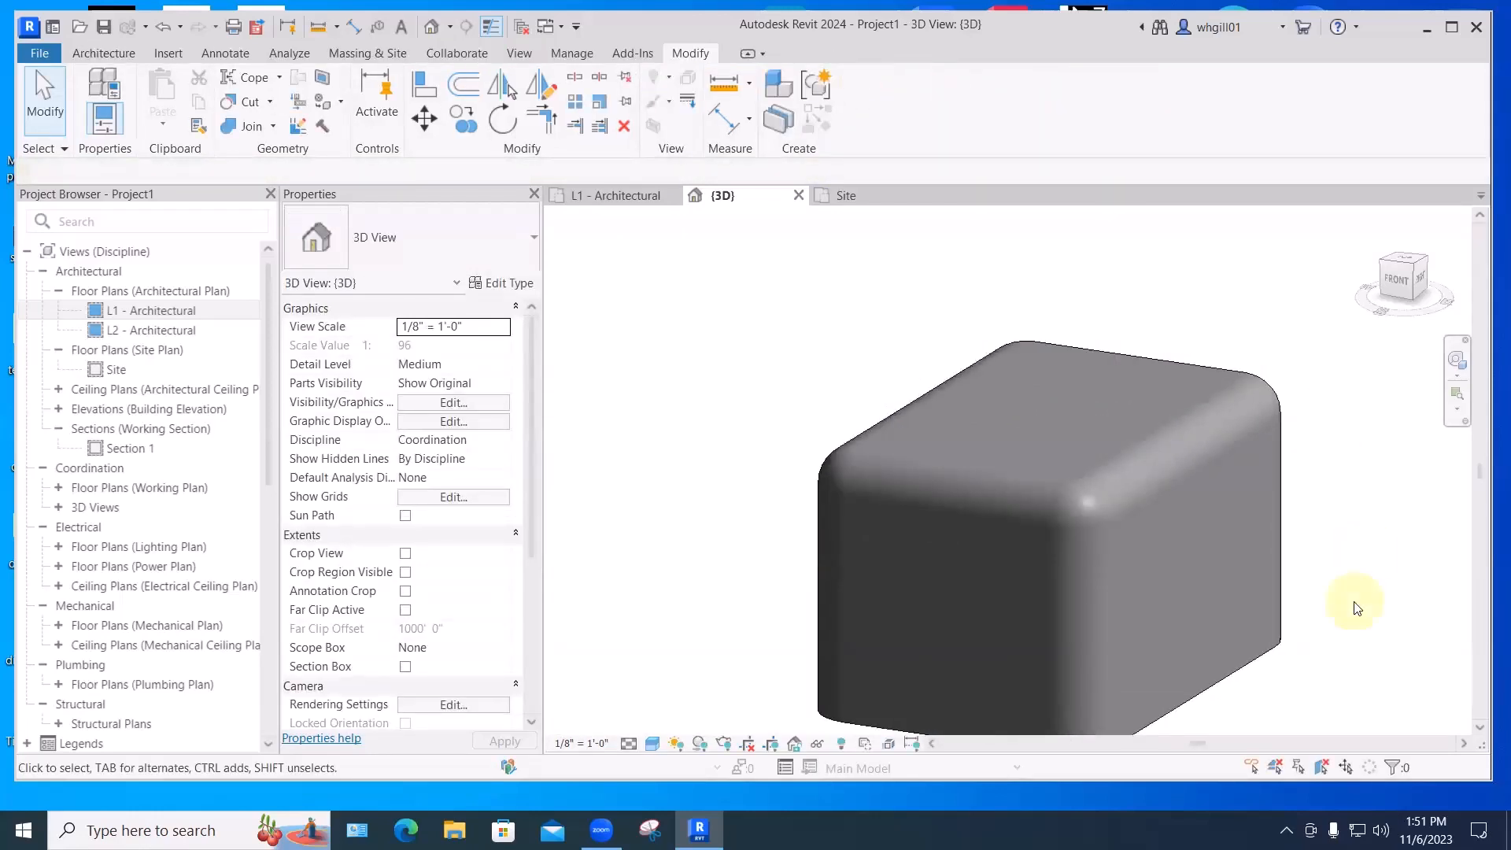
pyautogui.keyDown('shift'); pyautogui.moveTo(1354, 609); pyautogui.dragTo(1275, 496, button='middle'); pyautogui.keyUp('shift')
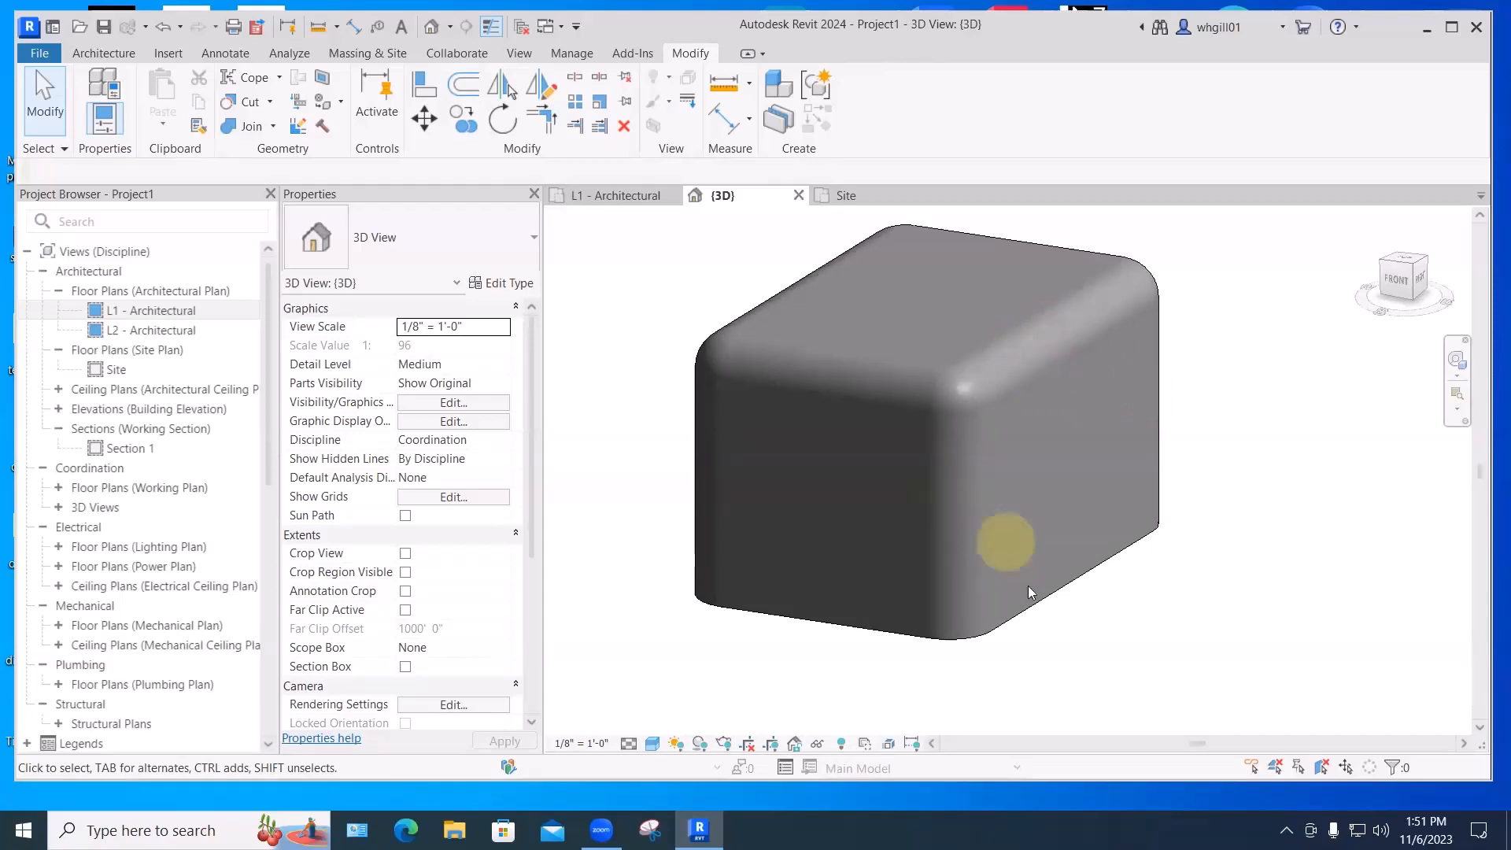
pyautogui.scroll(-2, 1027, 585)
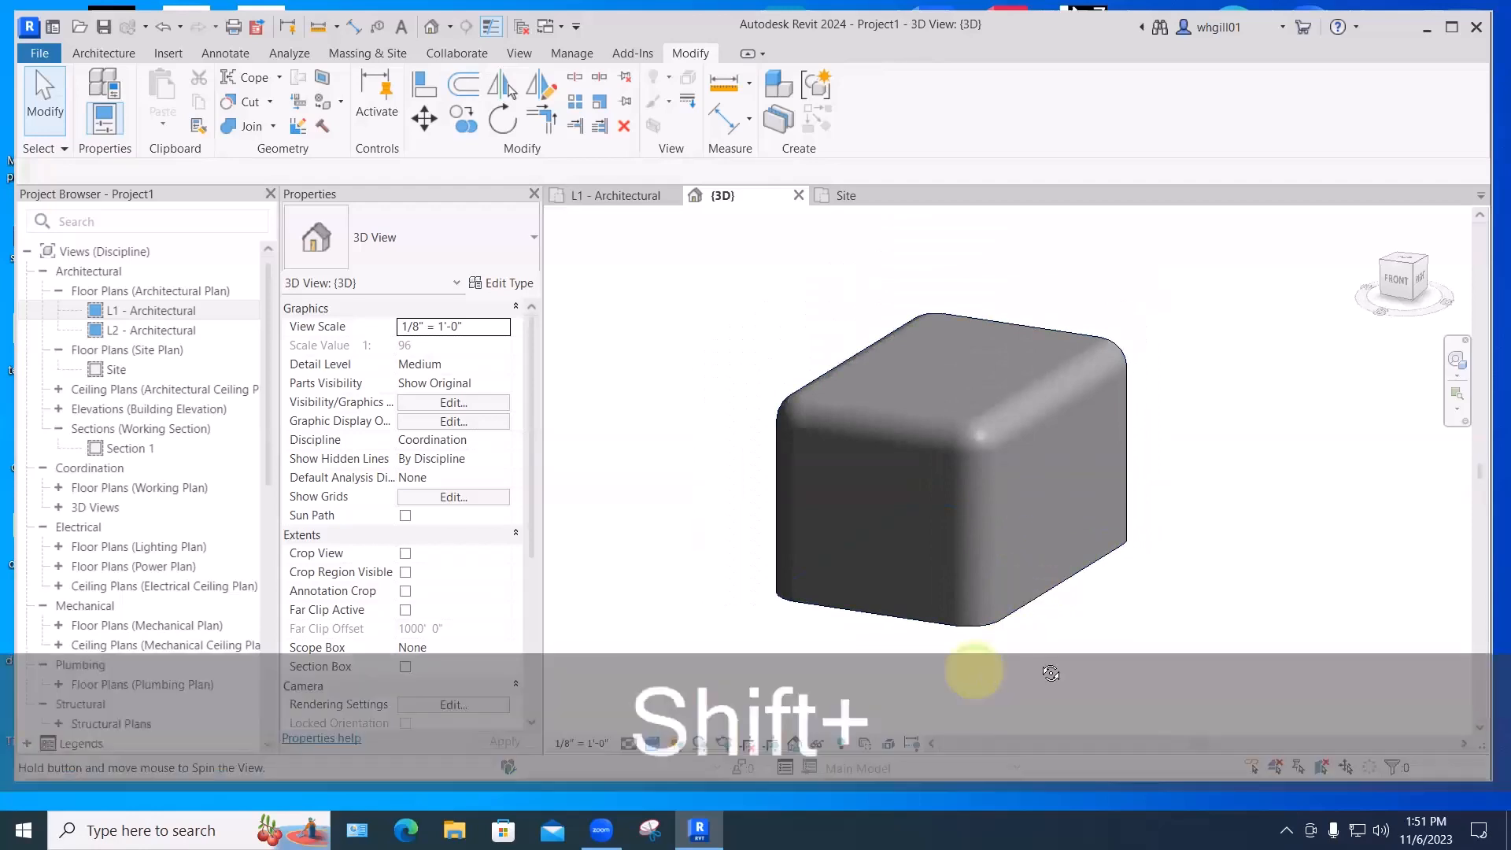
pyautogui.keyDown('shift'); pyautogui.moveTo(1051, 673); pyautogui.dragTo(1036, 613, button='middle'); pyautogui.keyUp('shift')
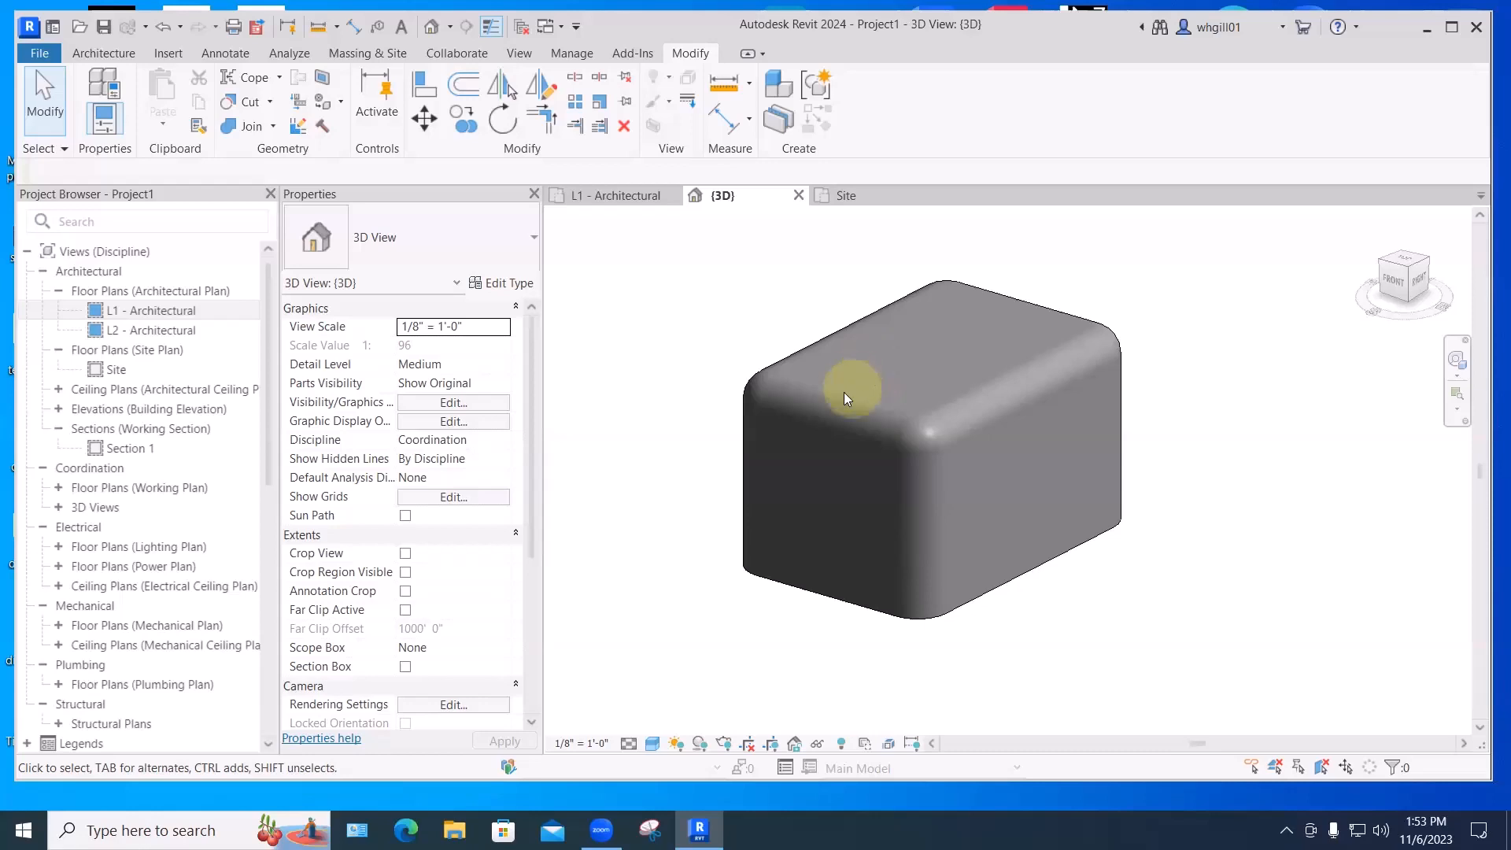
pyautogui.scroll(-5, 908, 366)
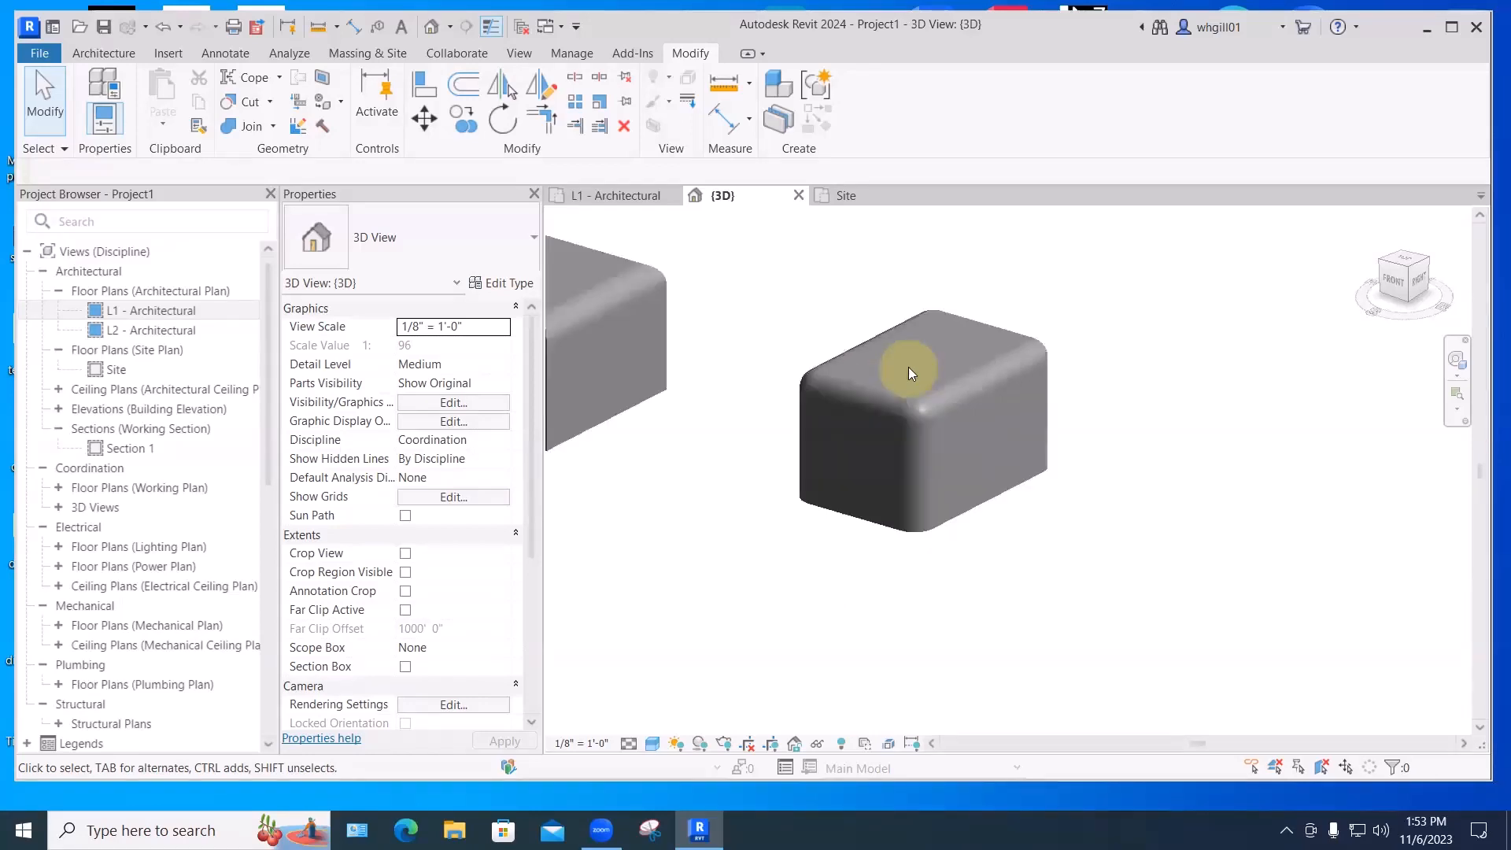
pyautogui.moveTo(989, 496); pyautogui.dragTo(952, 448, button='middle')
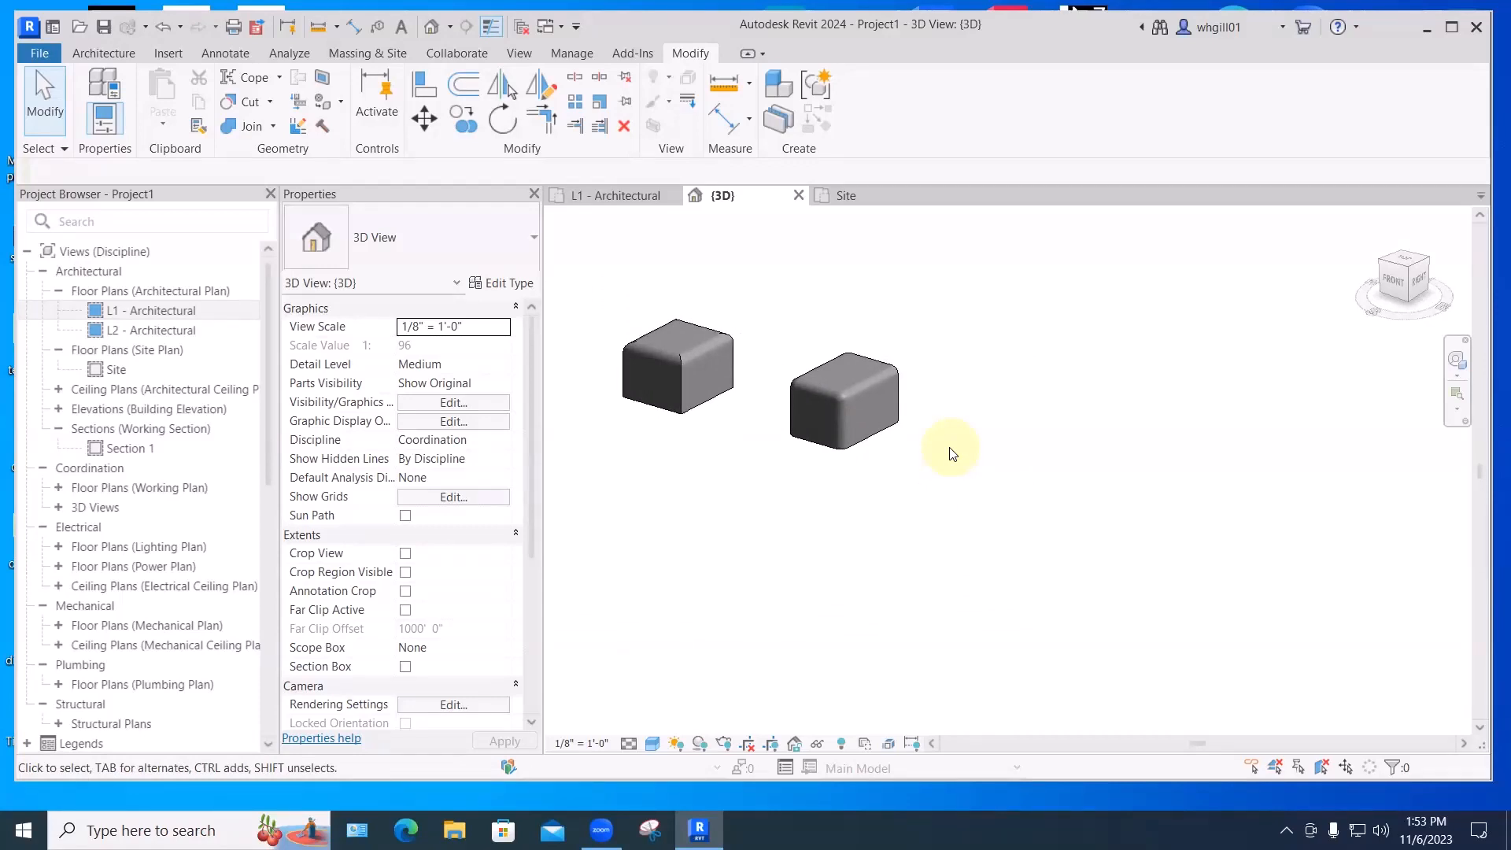
pyautogui.scroll(-1, 953, 454)
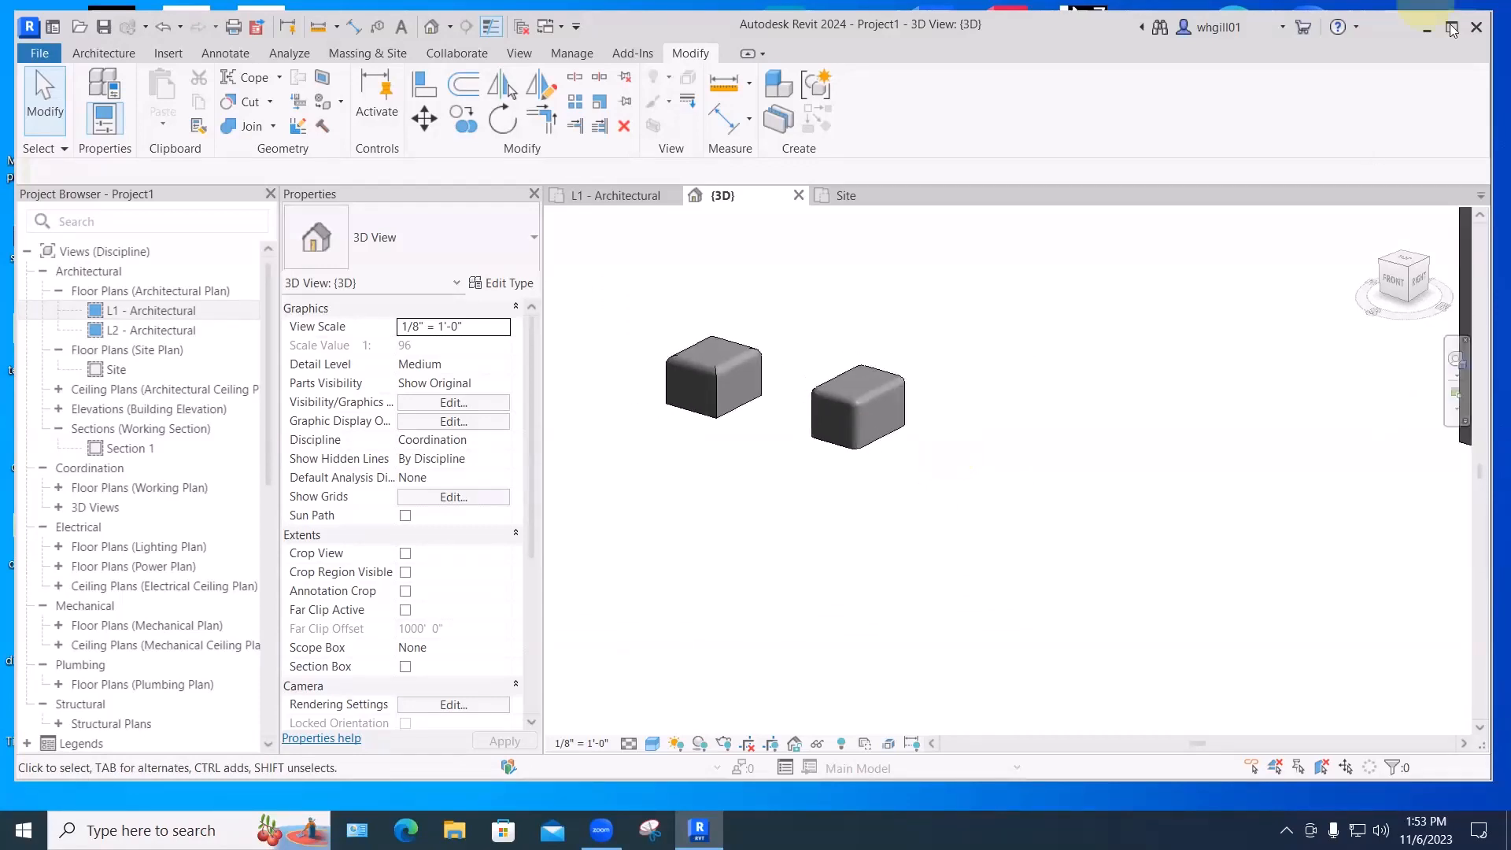
# - Restore the Revit window and scroll Images for class 21.pdf to the floor lamp photo
pyautogui.moveTo(1420, 11); pyautogui.dragTo(1420, 256)
pyautogui.doubleClick(1234, 57)
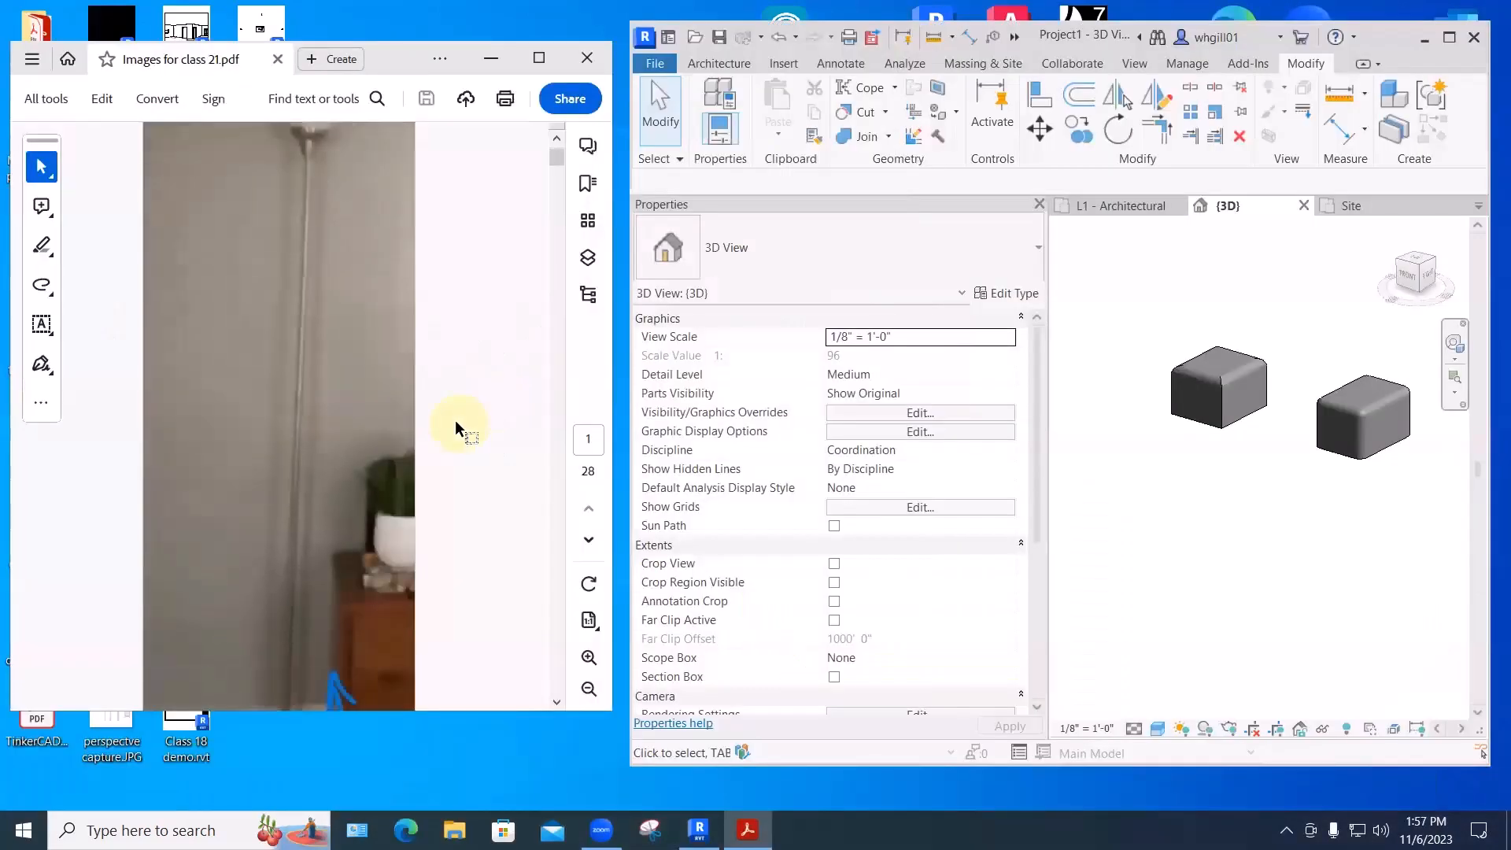
pyautogui.scroll(-1, 456, 427)
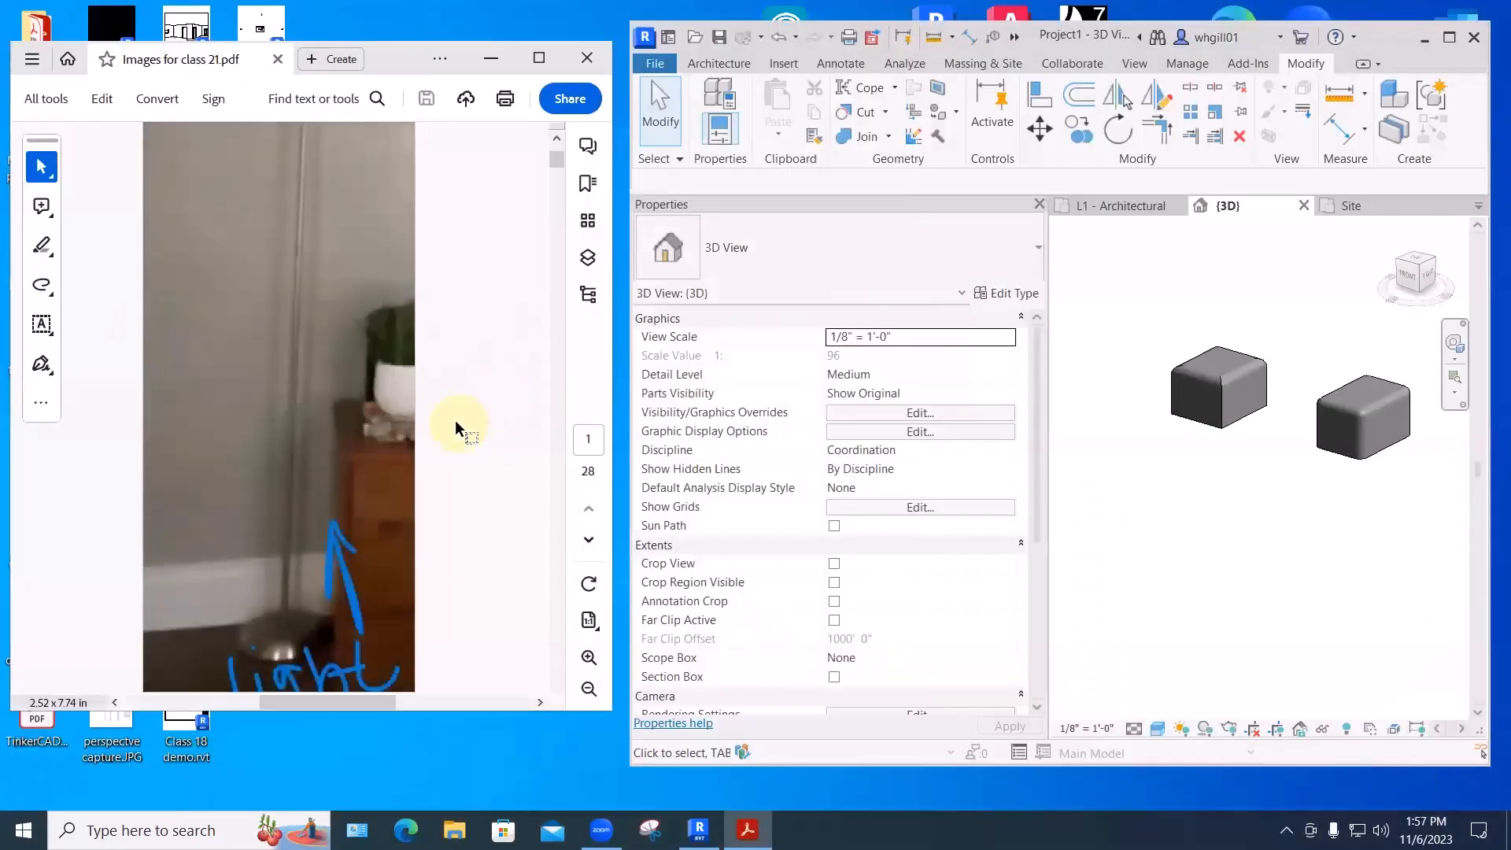
pyautogui.scroll(-1, 457, 428)
pyautogui.scroll(2, 455, 427)
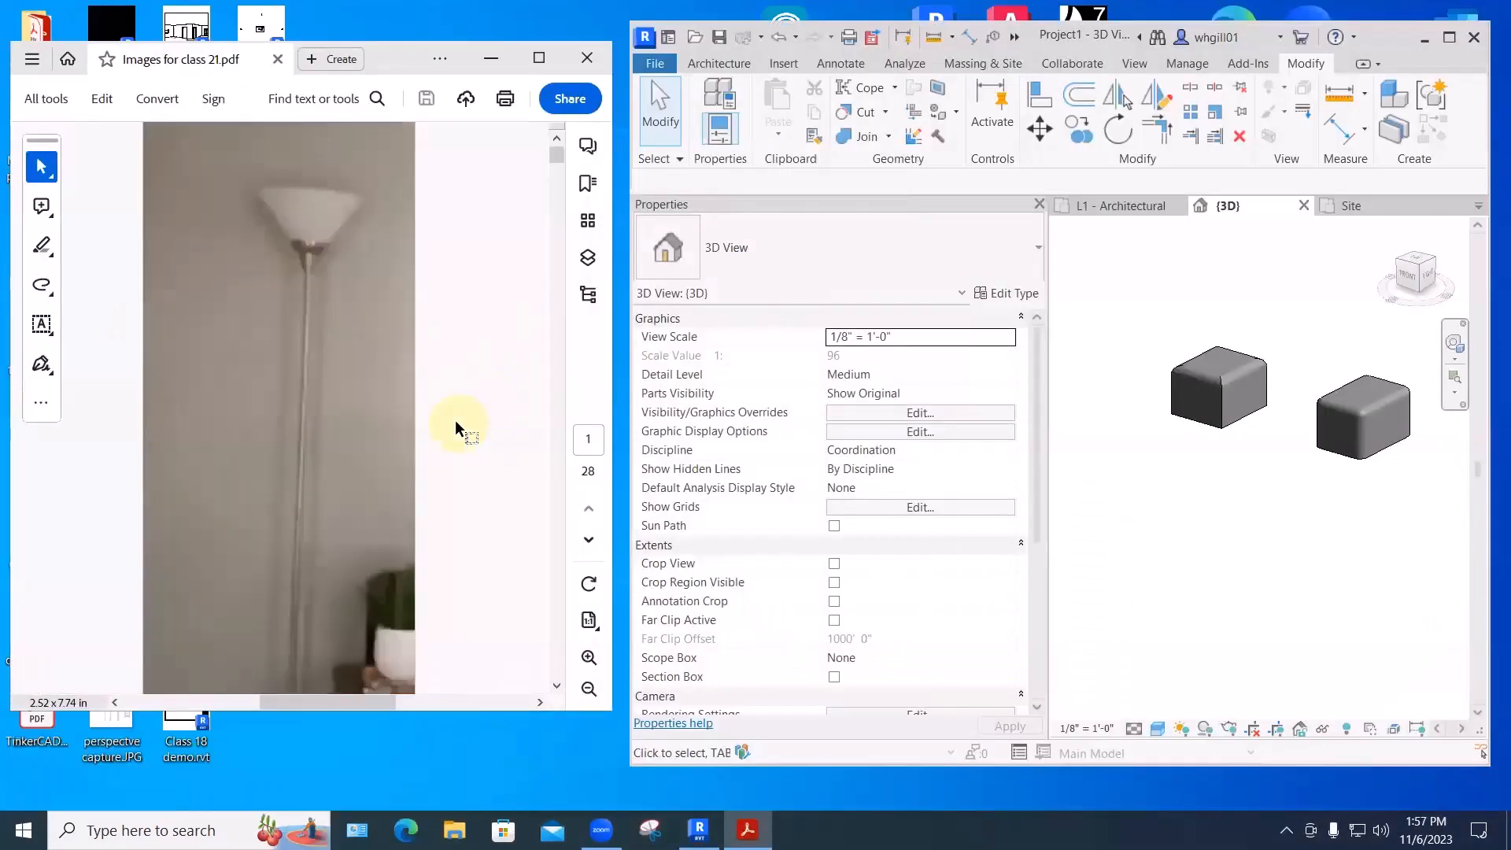
pyautogui.scroll(-2, 455, 428)
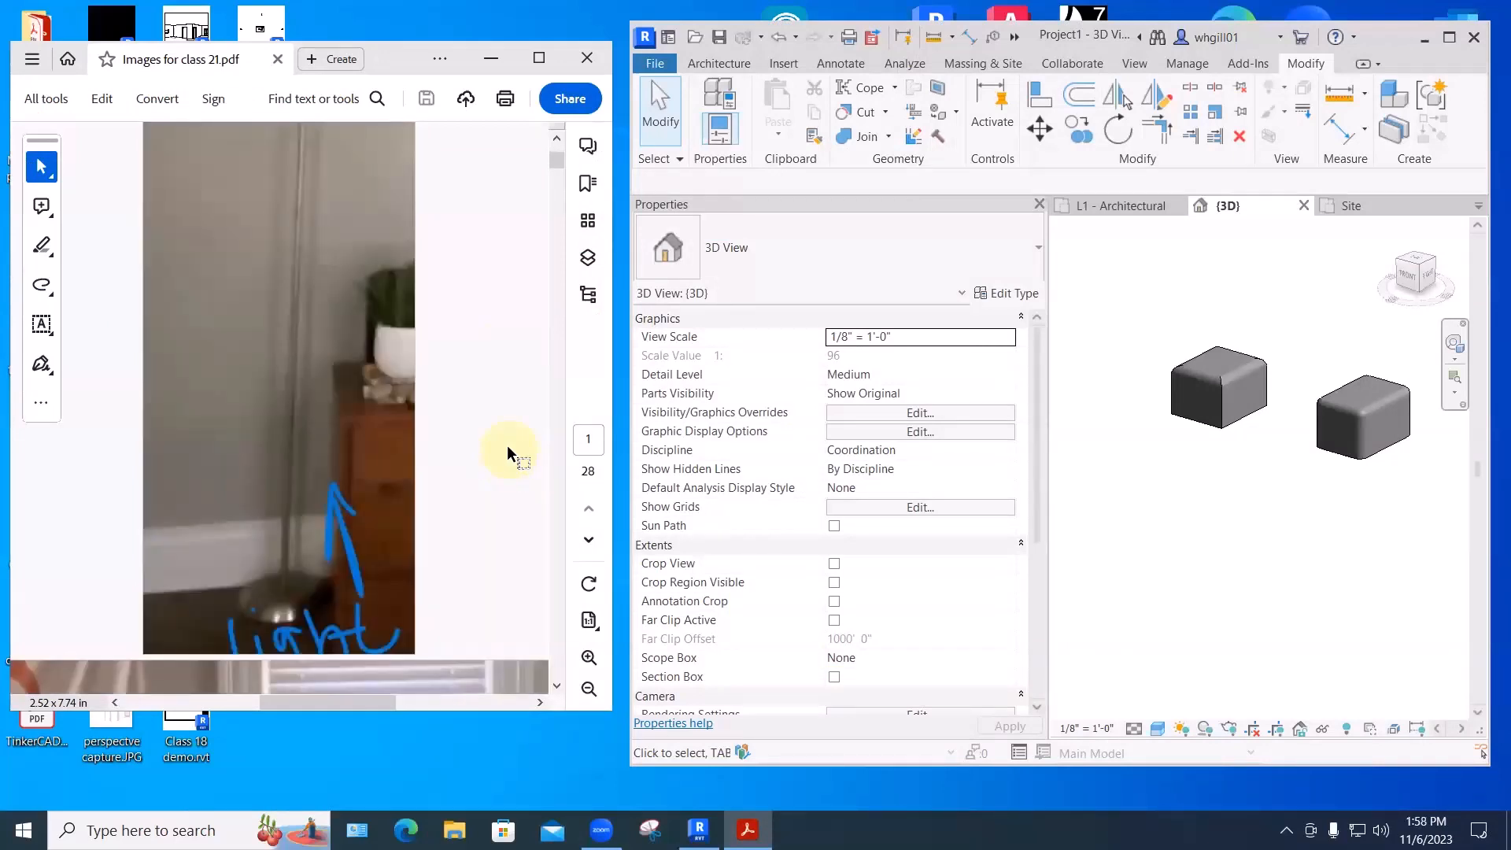
pyautogui.scroll(-1, 326, 561)
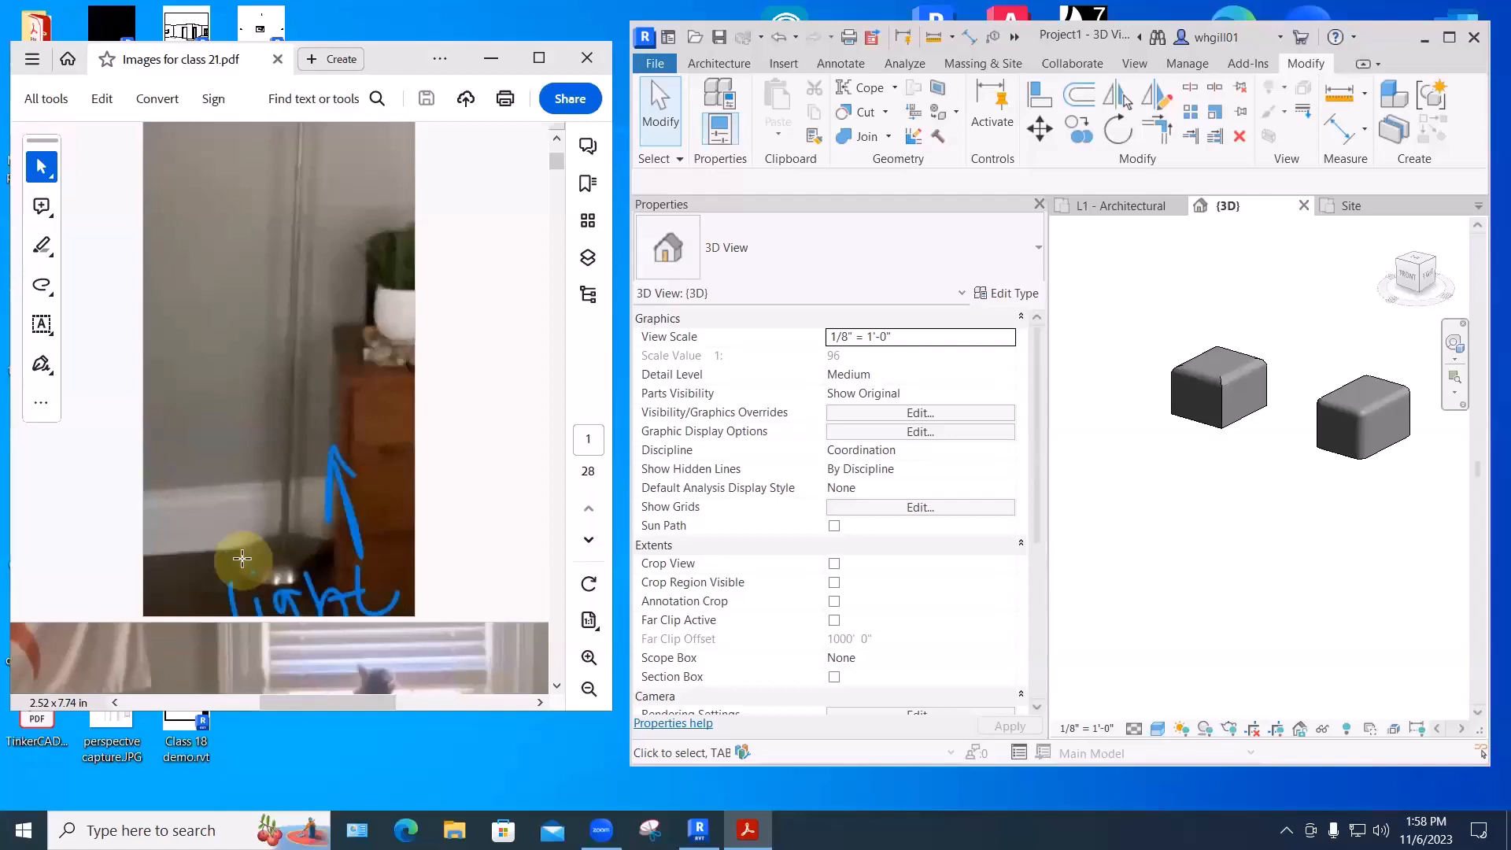
pyautogui.scroll(5, 373, 437)
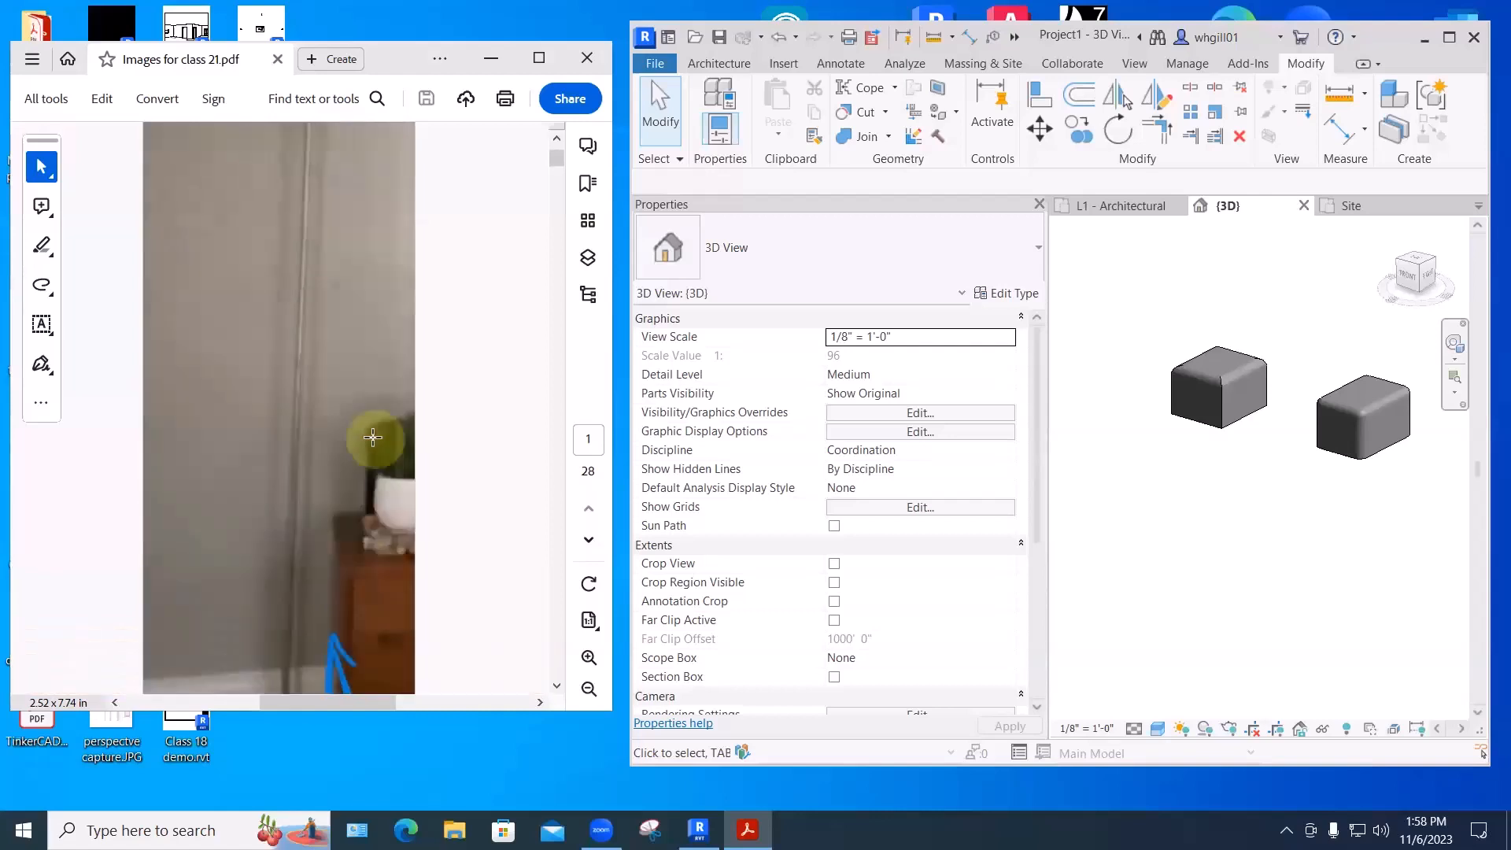
pyautogui.scroll(1, 373, 436)
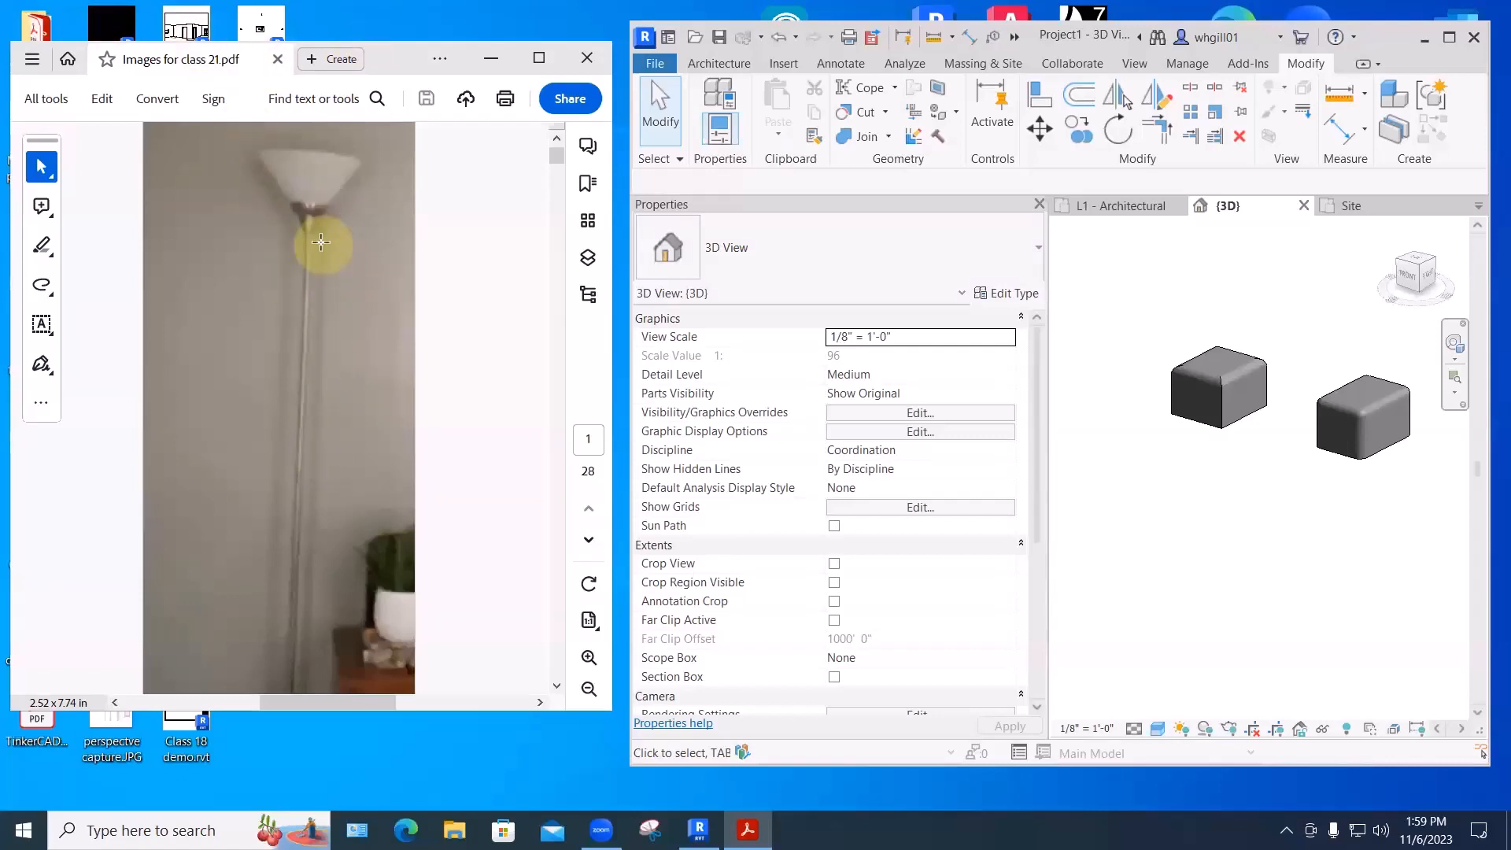
# - Start an in-place model in the Lighting Fixtures category, named Lighting Fixtures 1
pyautogui.click(719, 63)
pyautogui.click(827, 121)
pyautogui.press('Escape')
pyautogui.click(869, 112)
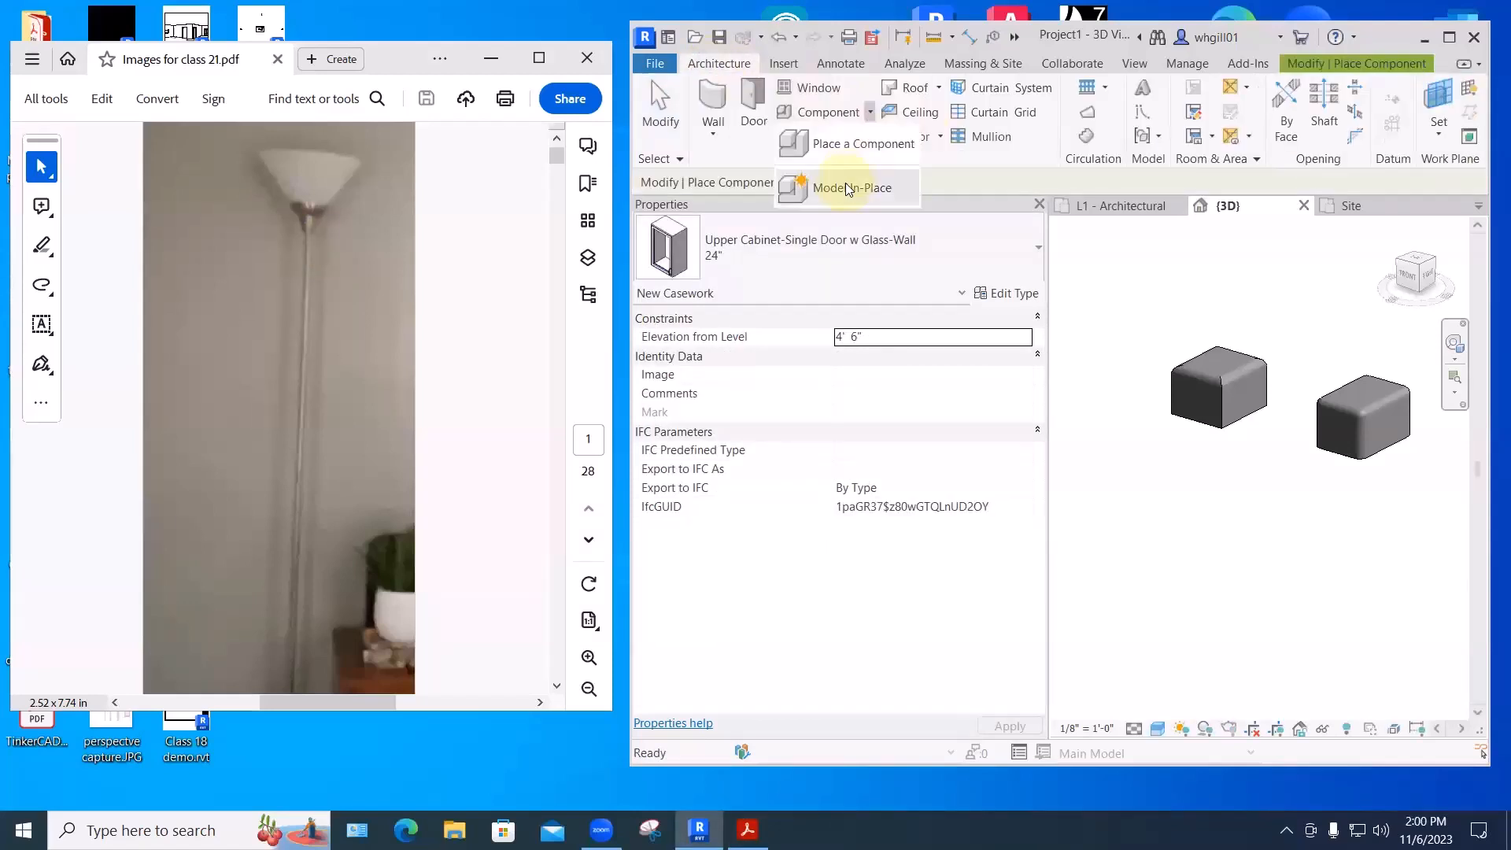
pyautogui.click(854, 189)
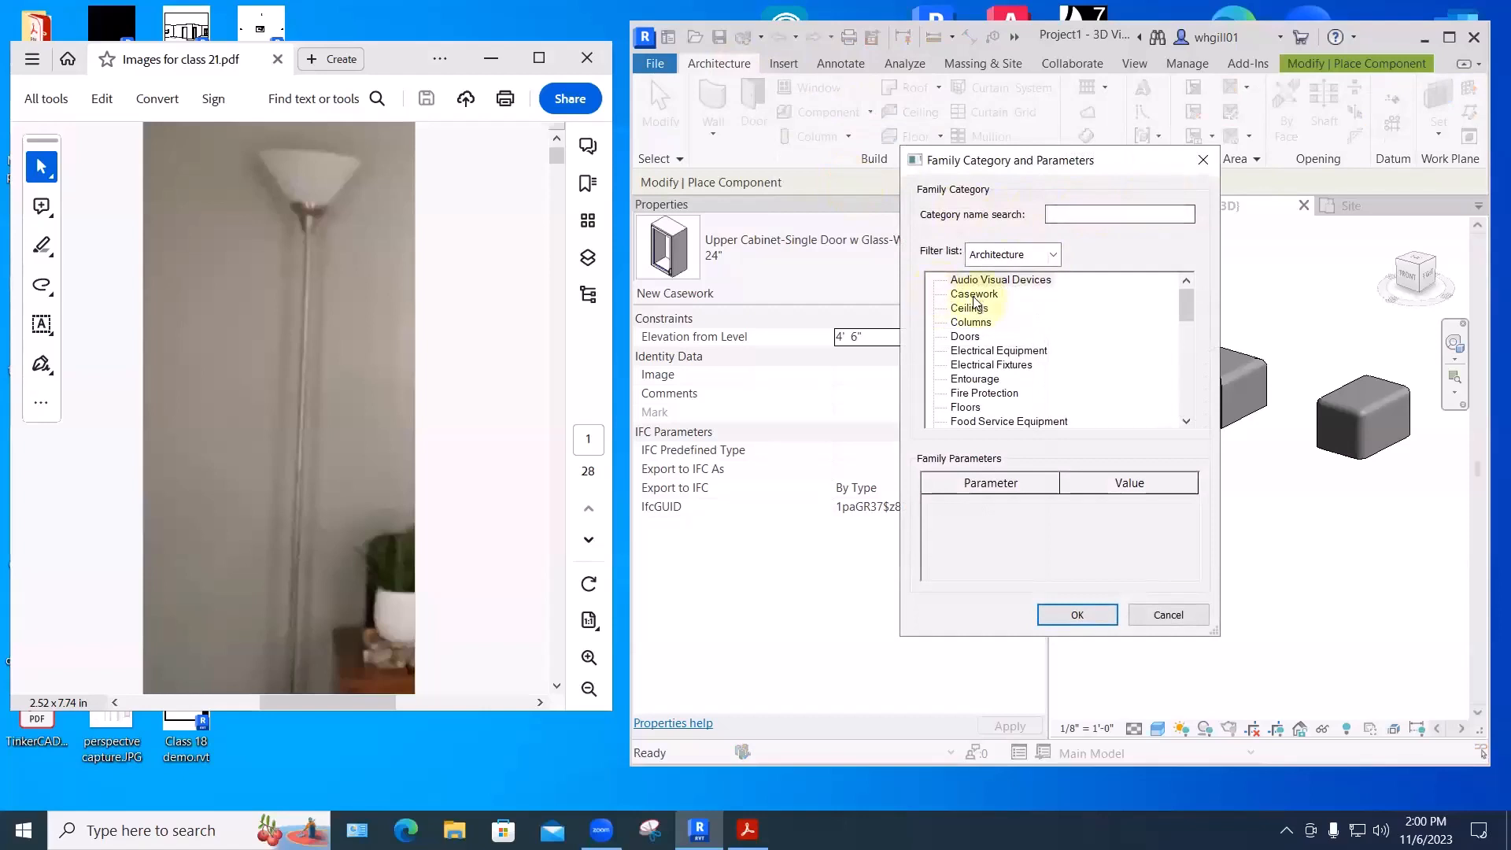
pyautogui.scroll(-1, 990, 389)
pyautogui.scroll(-6, 984, 388)
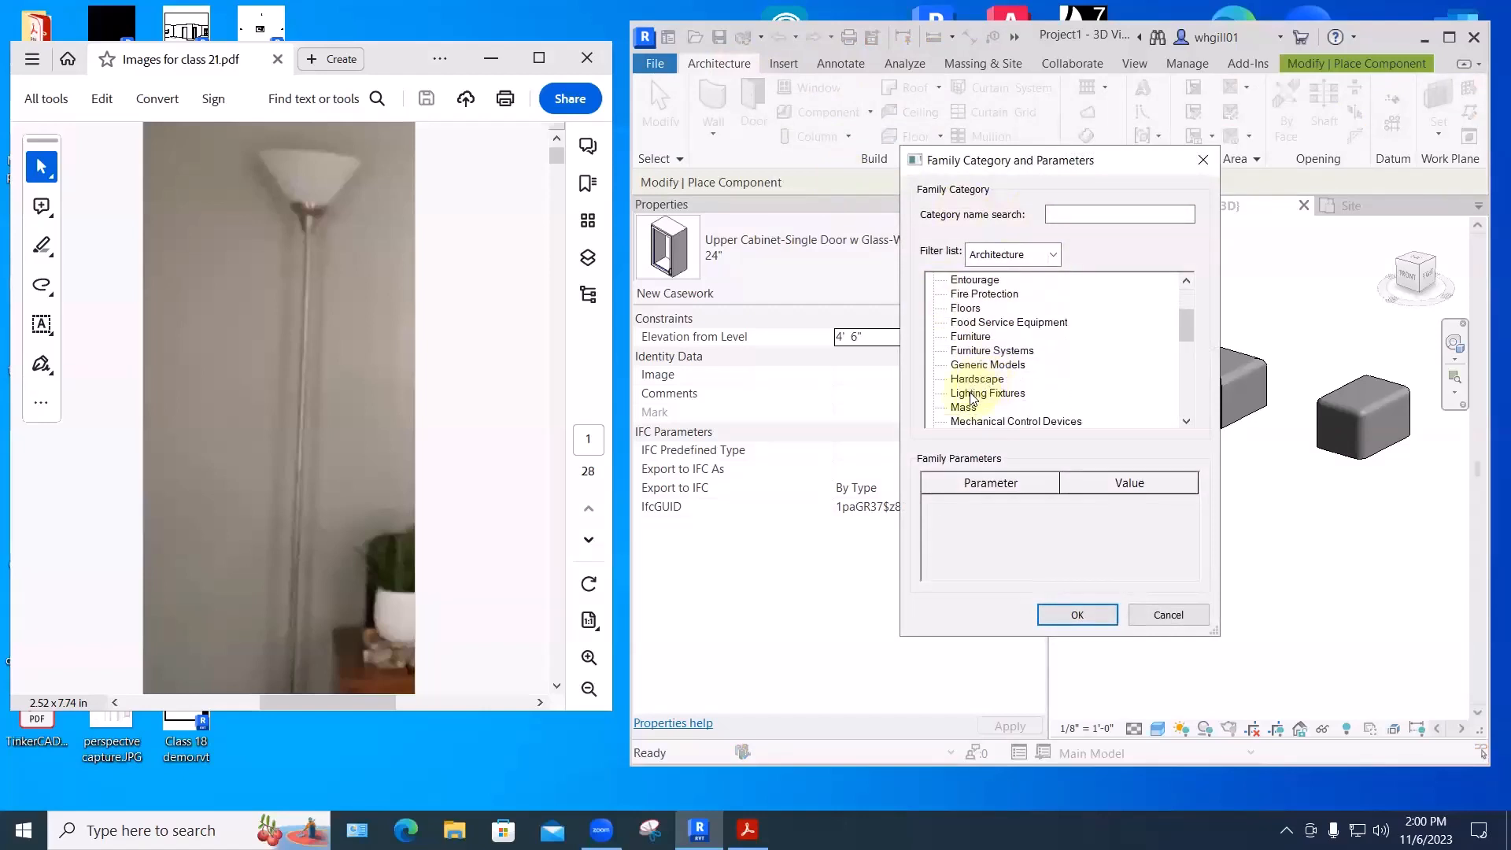
pyautogui.click(985, 392)
pyautogui.click(1077, 614)
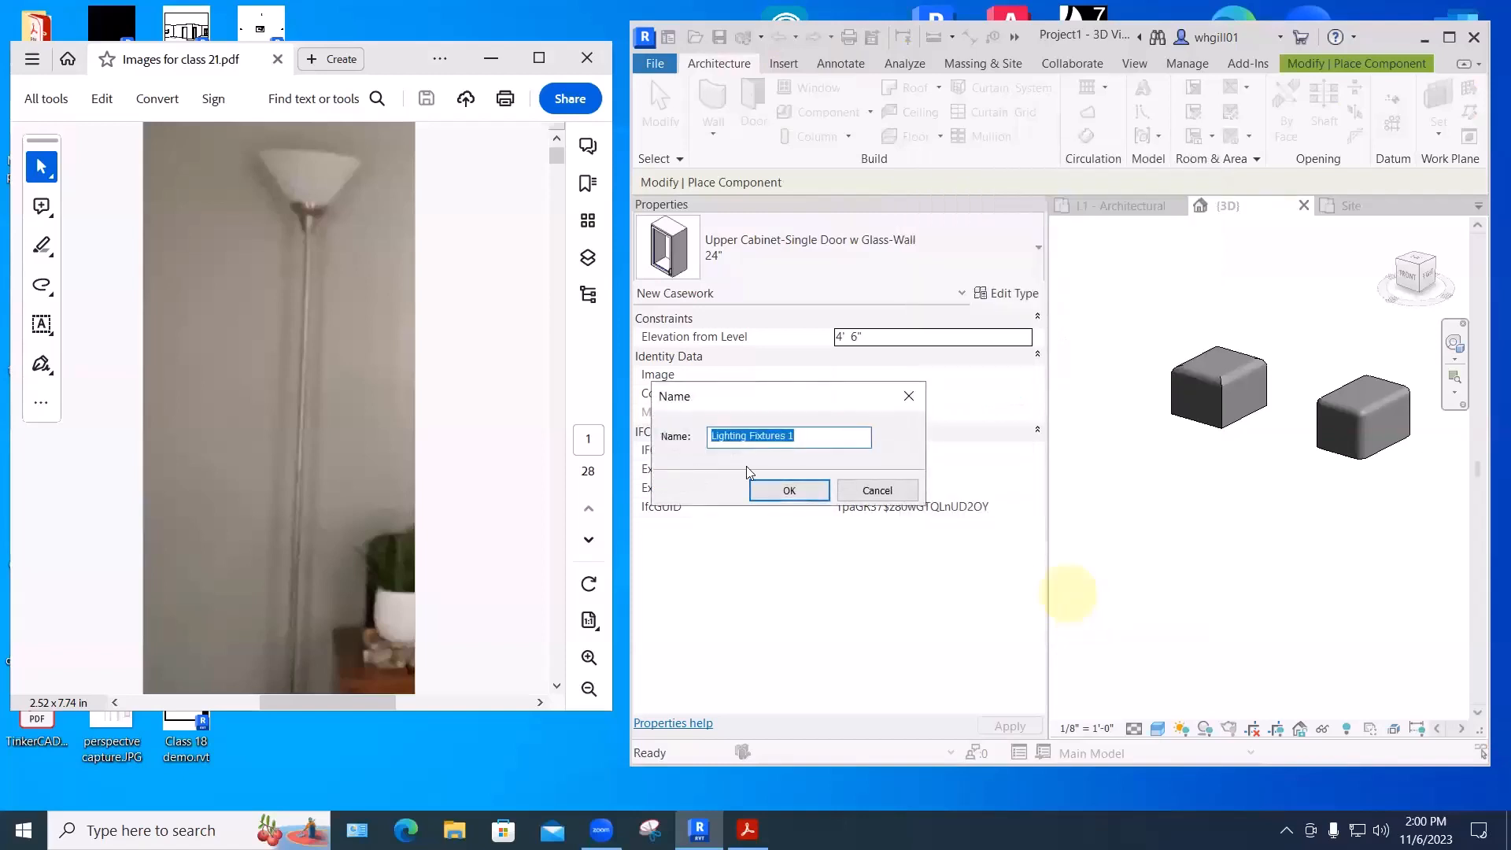
pyautogui.click(769, 487)
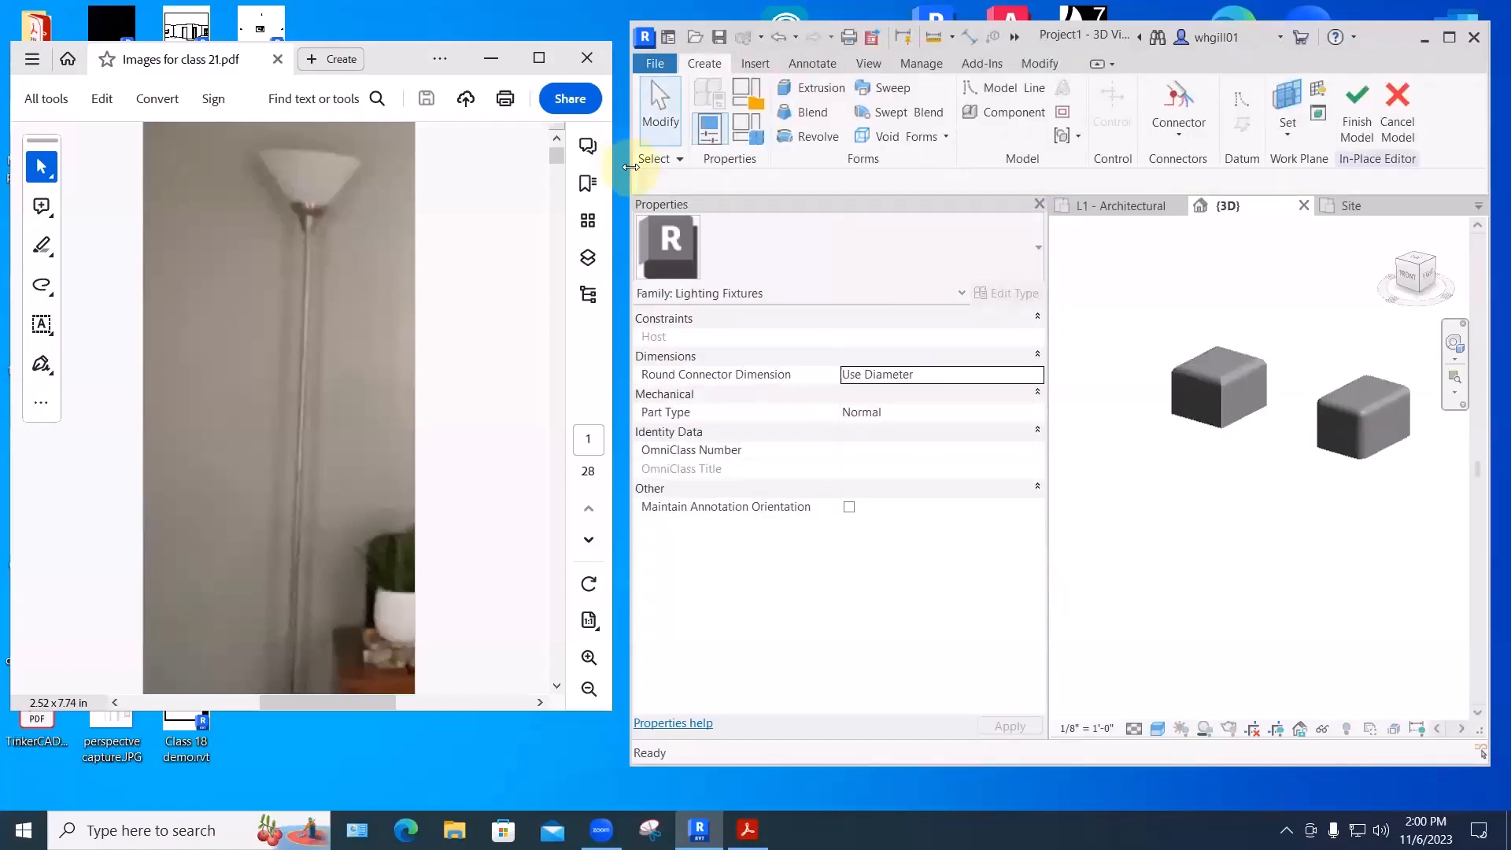
# - Widen Revit over the lamp PDF, zoom the PDF to 75%, and cancel the in-place model
pyautogui.moveTo(630, 167); pyautogui.dragTo(369, 225)
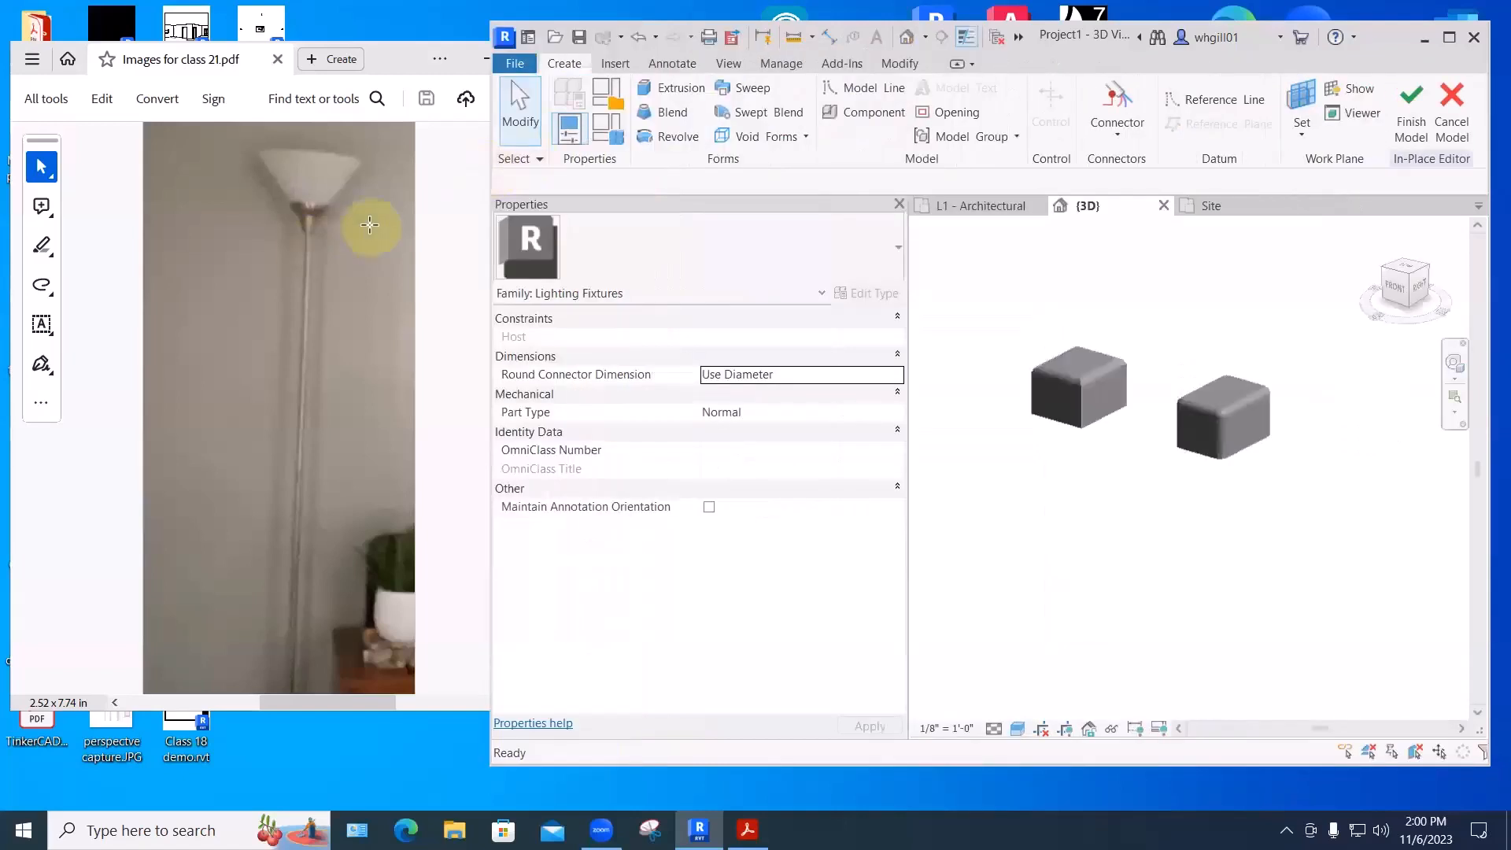
pyautogui.click(369, 225)
pyautogui.hotkey('ctrl', '-')
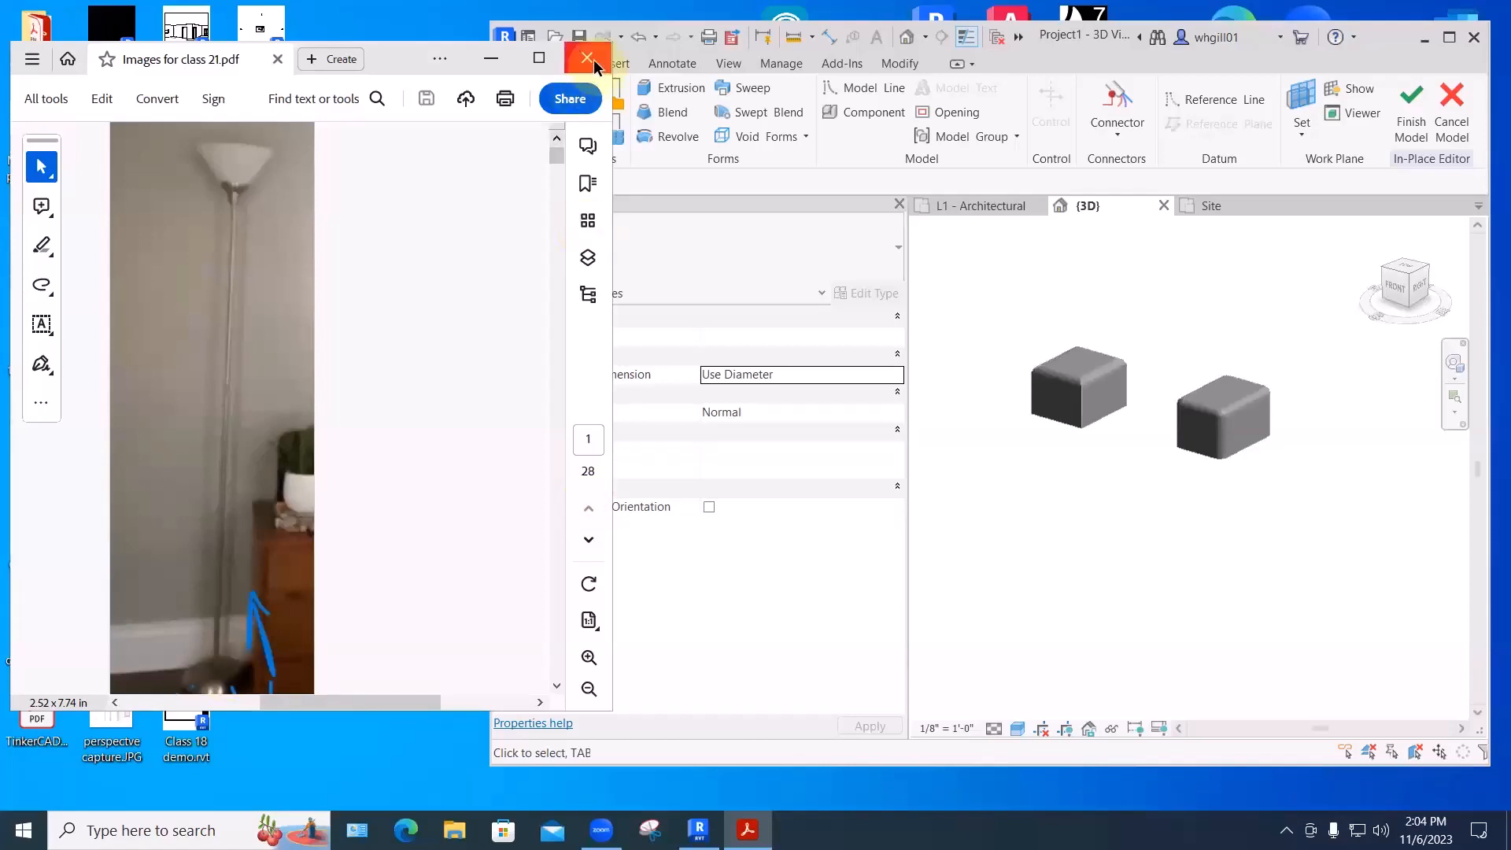
pyautogui.click(1067, 60)
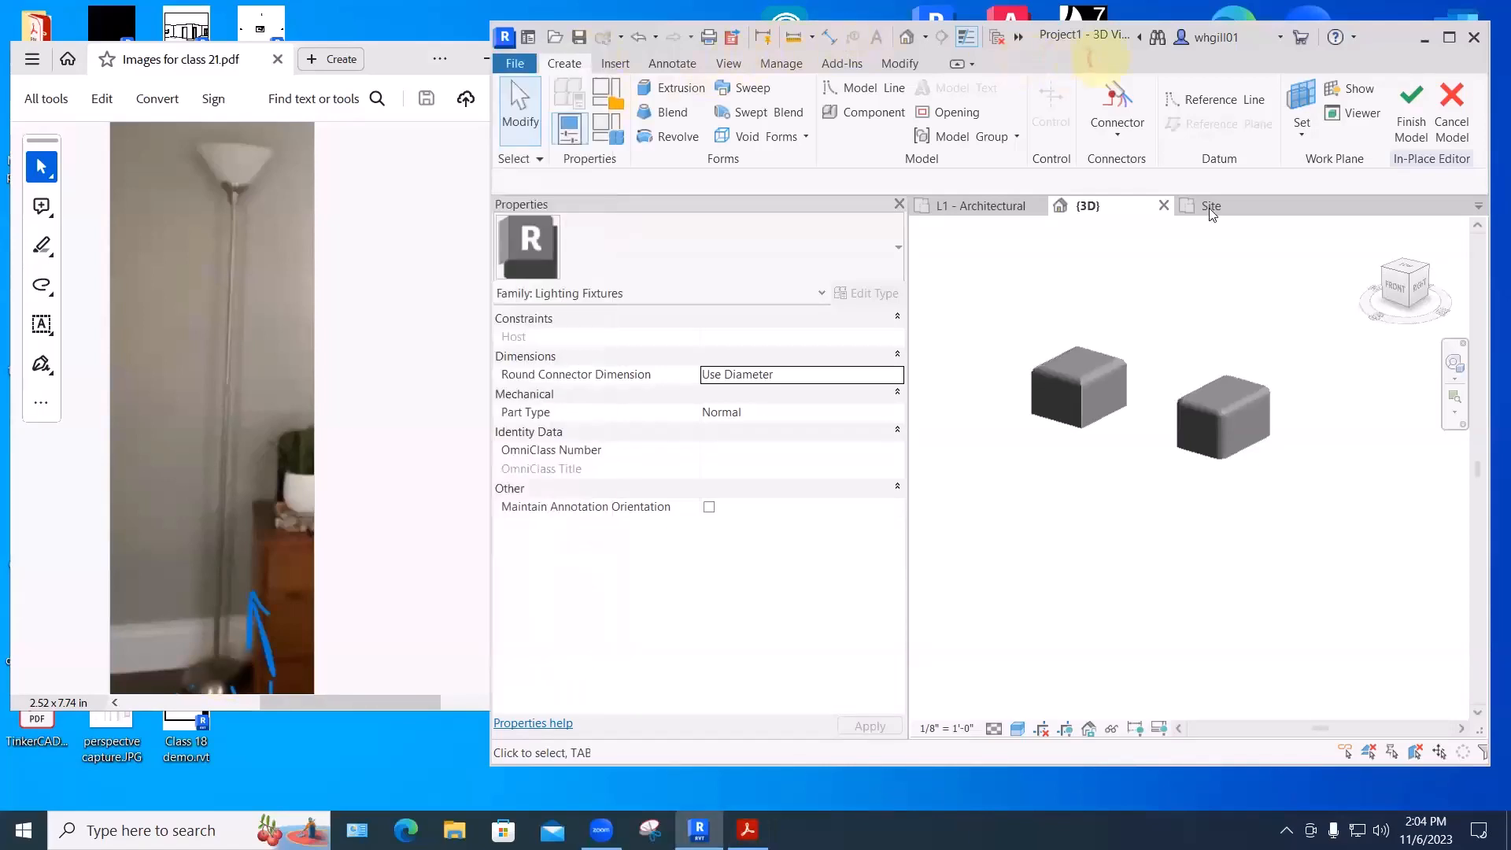
pyautogui.click(1452, 103)
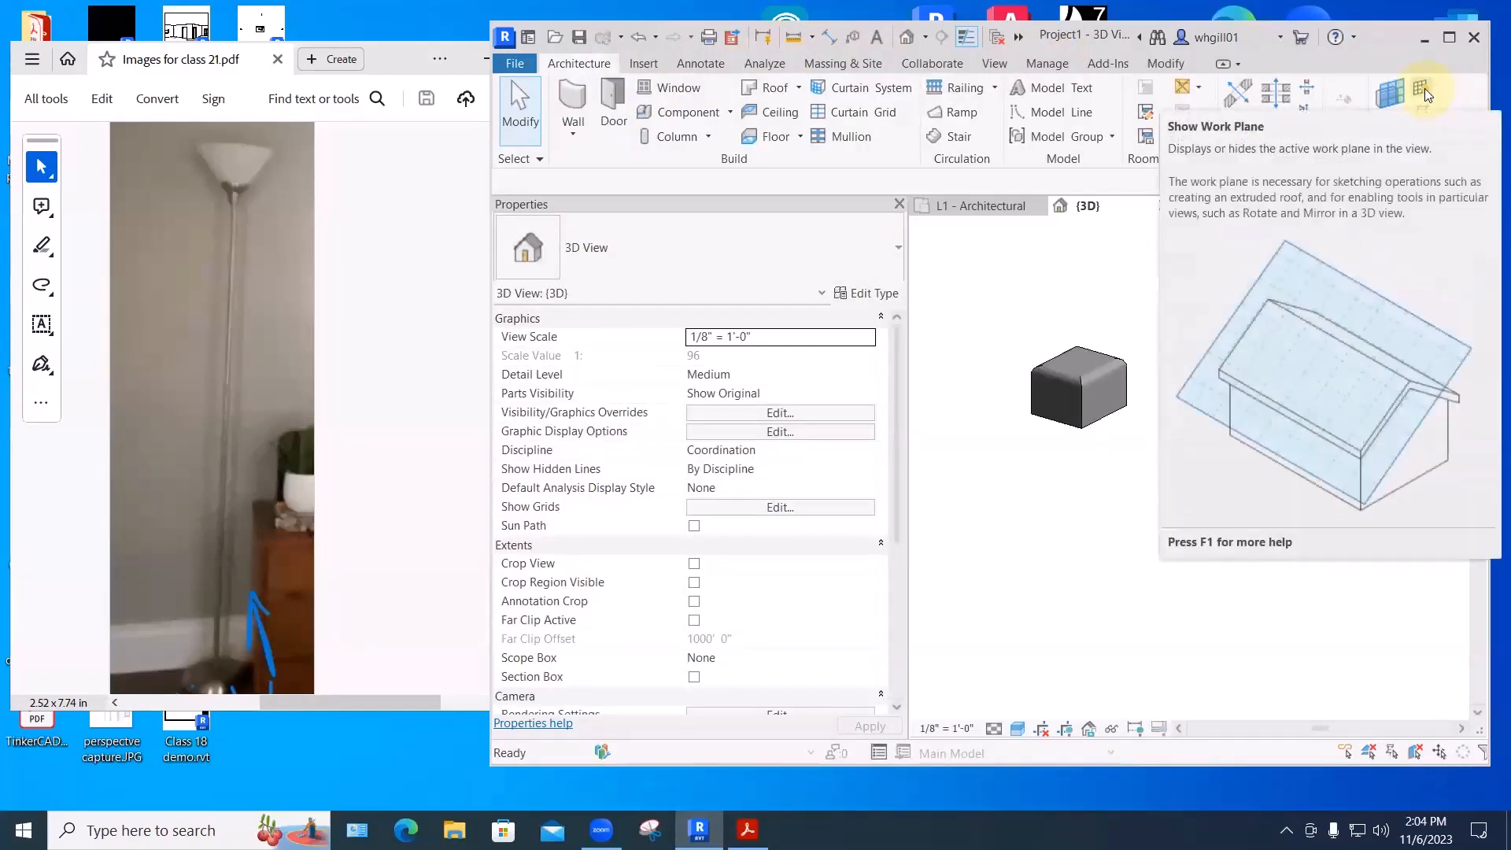
# - Begin a new project, then close its setup dialog without creating one
pyautogui.click(514, 65)
pyautogui.click(555, 144)
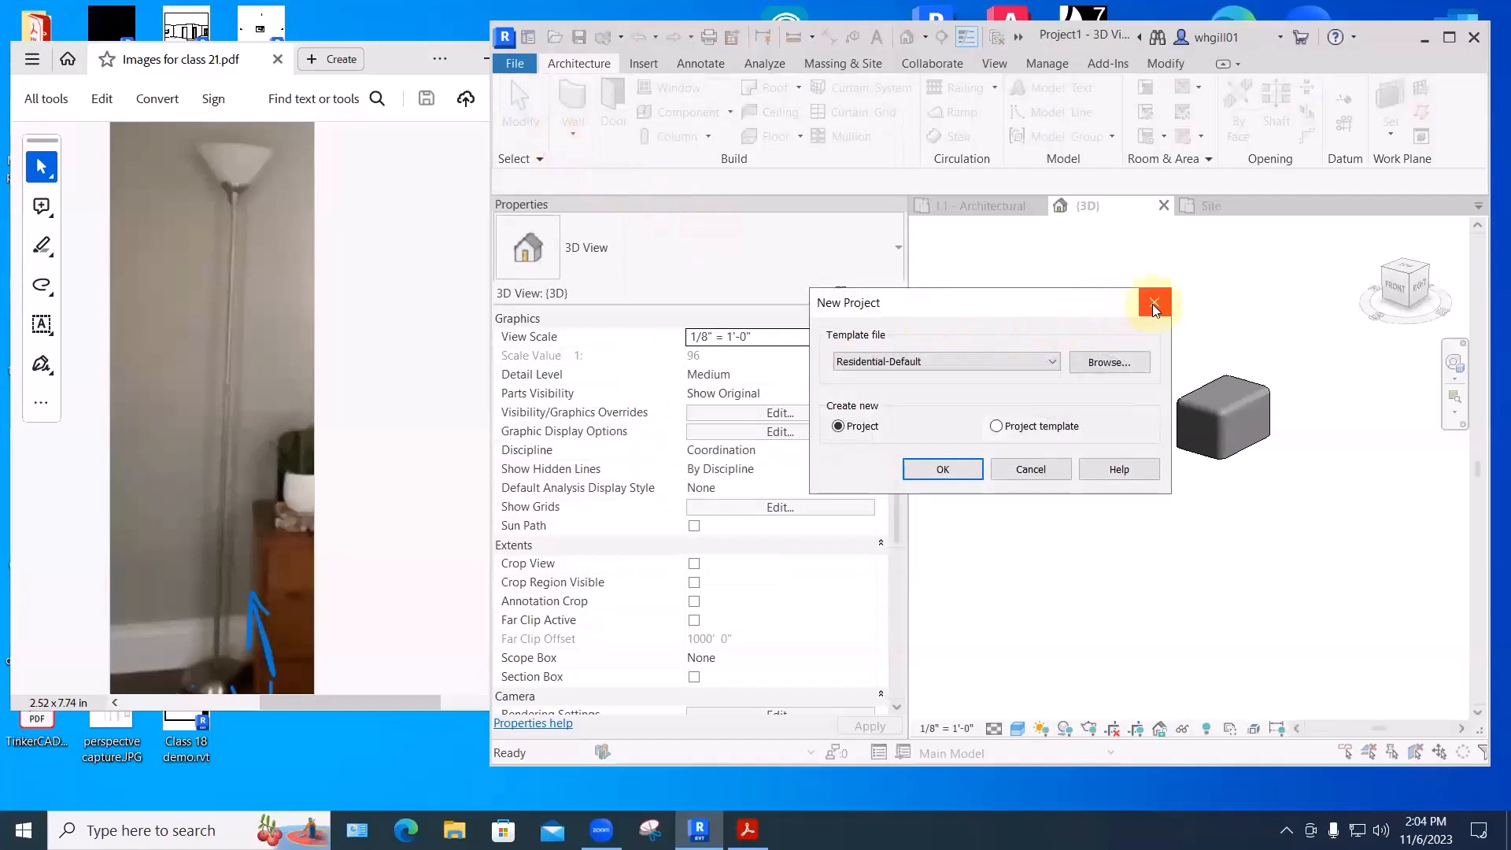
pyautogui.click(1153, 303)
# - Create a new family from the Lighting Fixture.rft template
pyautogui.click(505, 65)
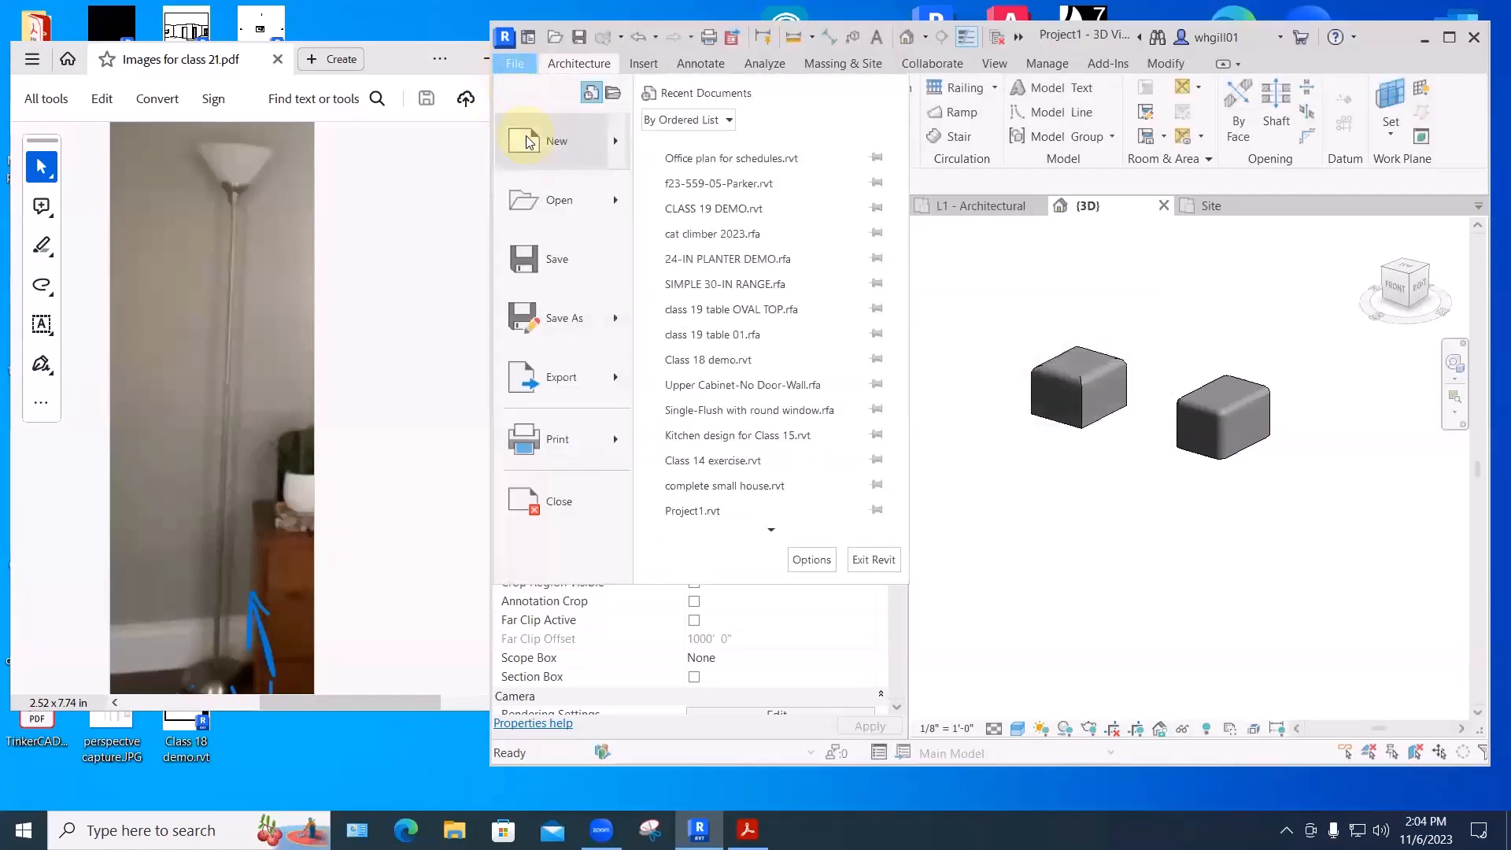
pyautogui.moveTo(527, 142)
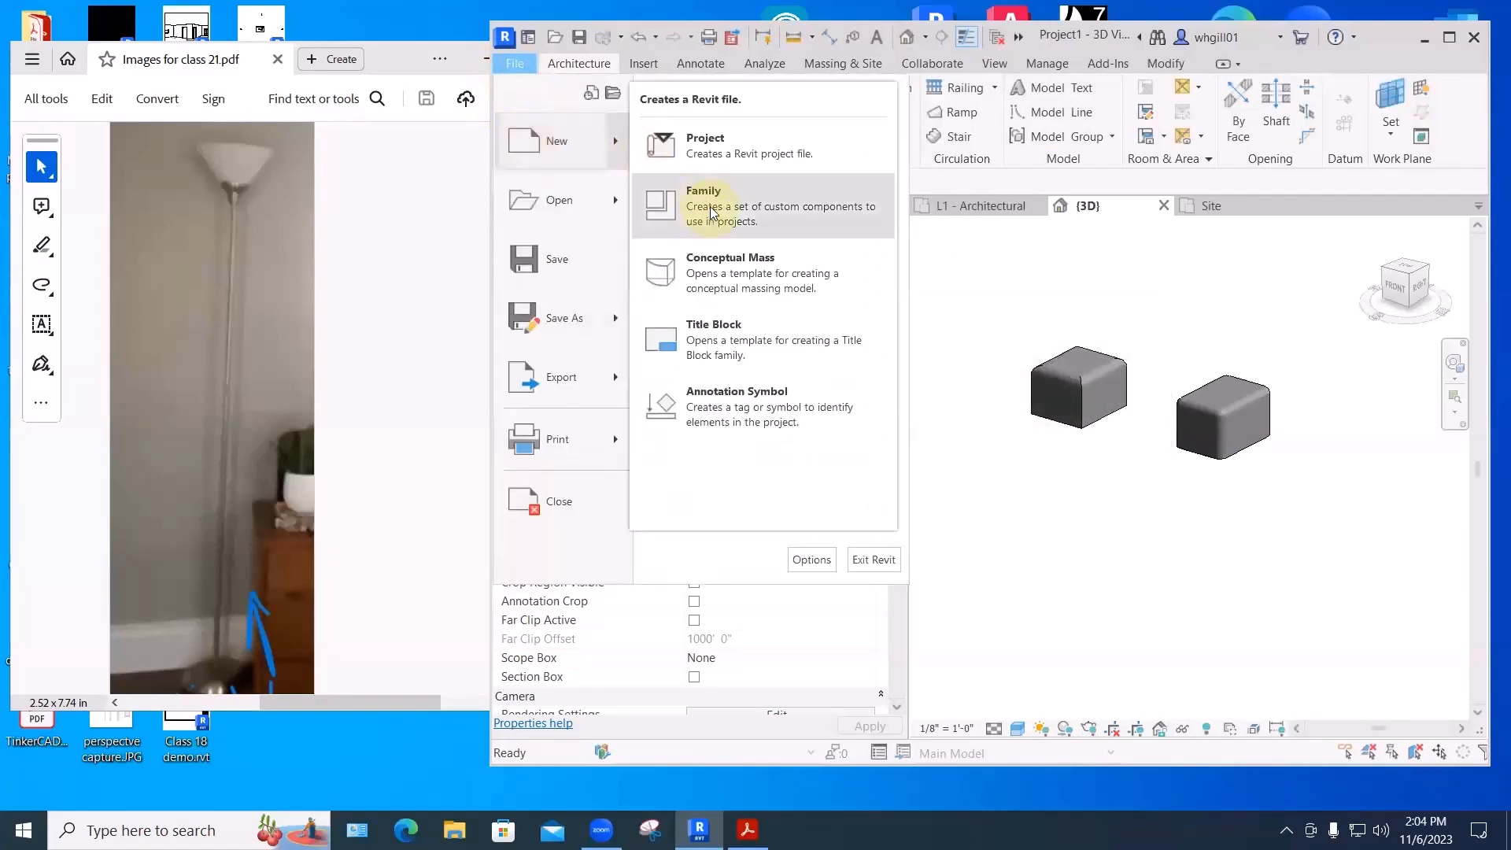
pyautogui.click(712, 213)
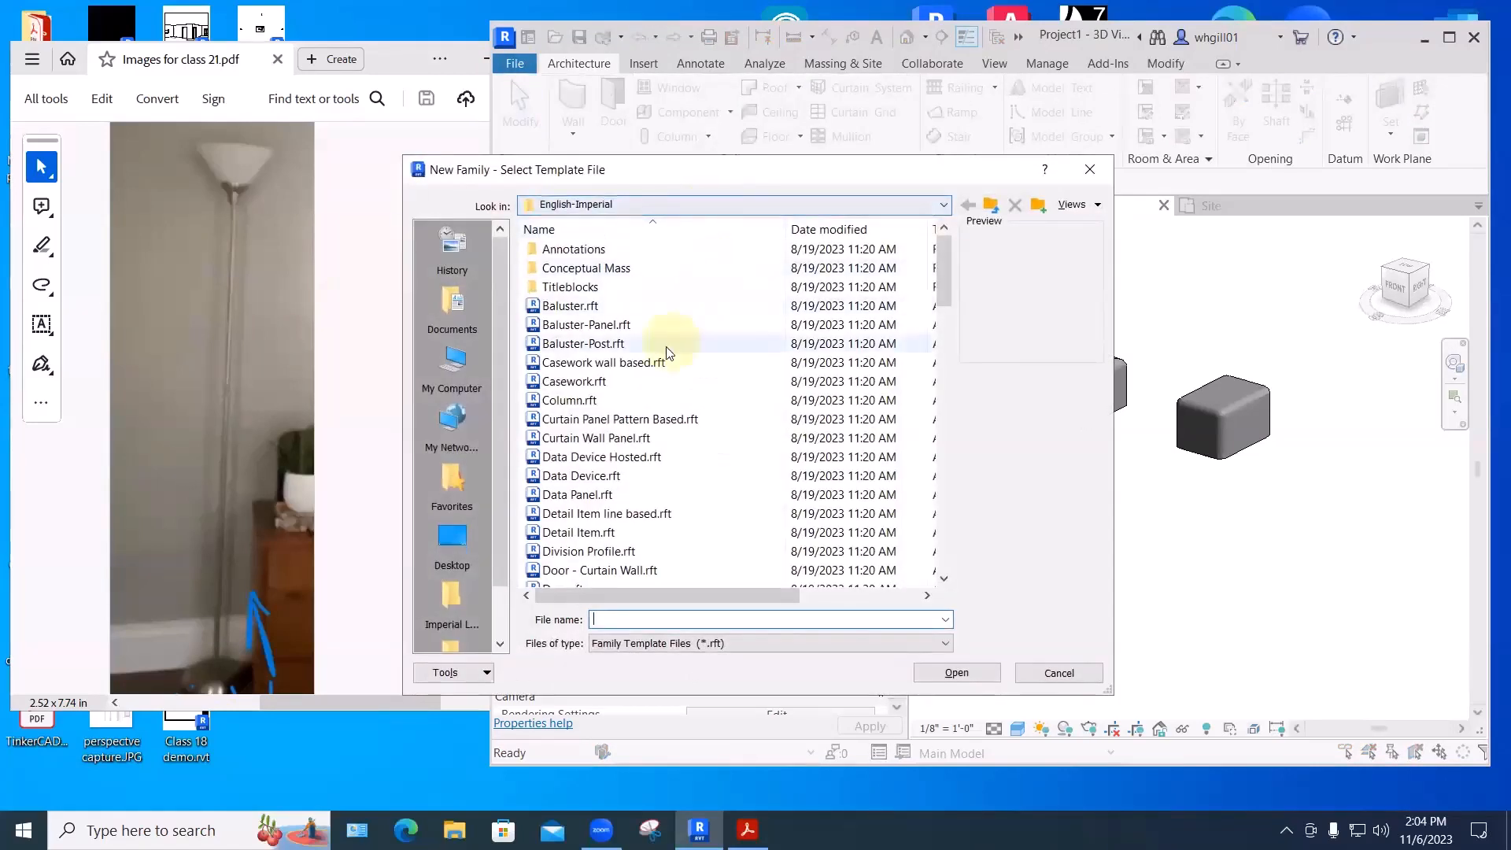
pyautogui.scroll(-4, 665, 341)
pyautogui.scroll(-2, 641, 442)
pyautogui.scroll(-4, 629, 504)
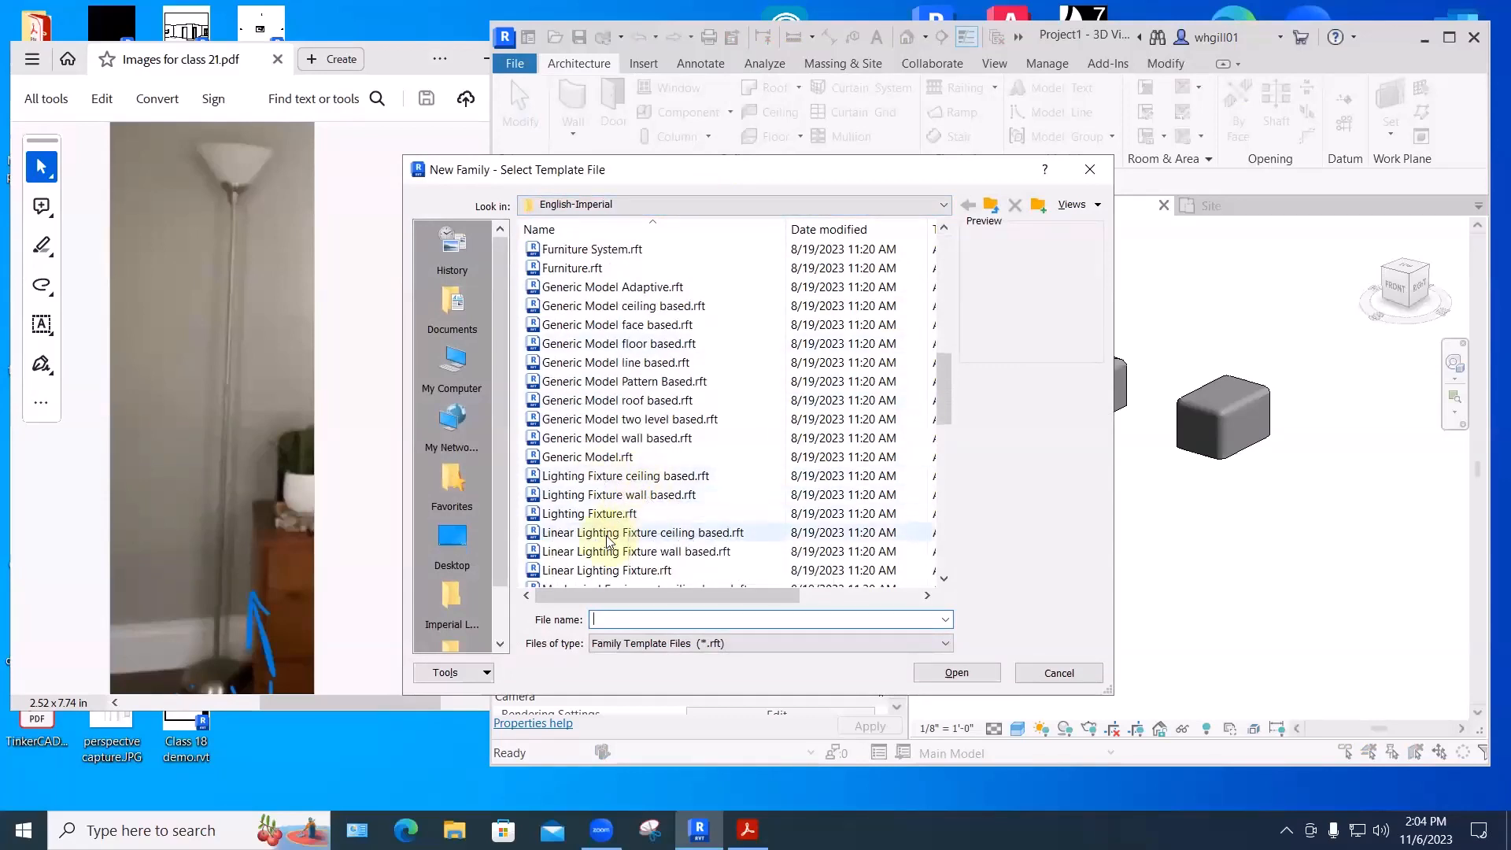
pyautogui.scroll(-2, 570, 519)
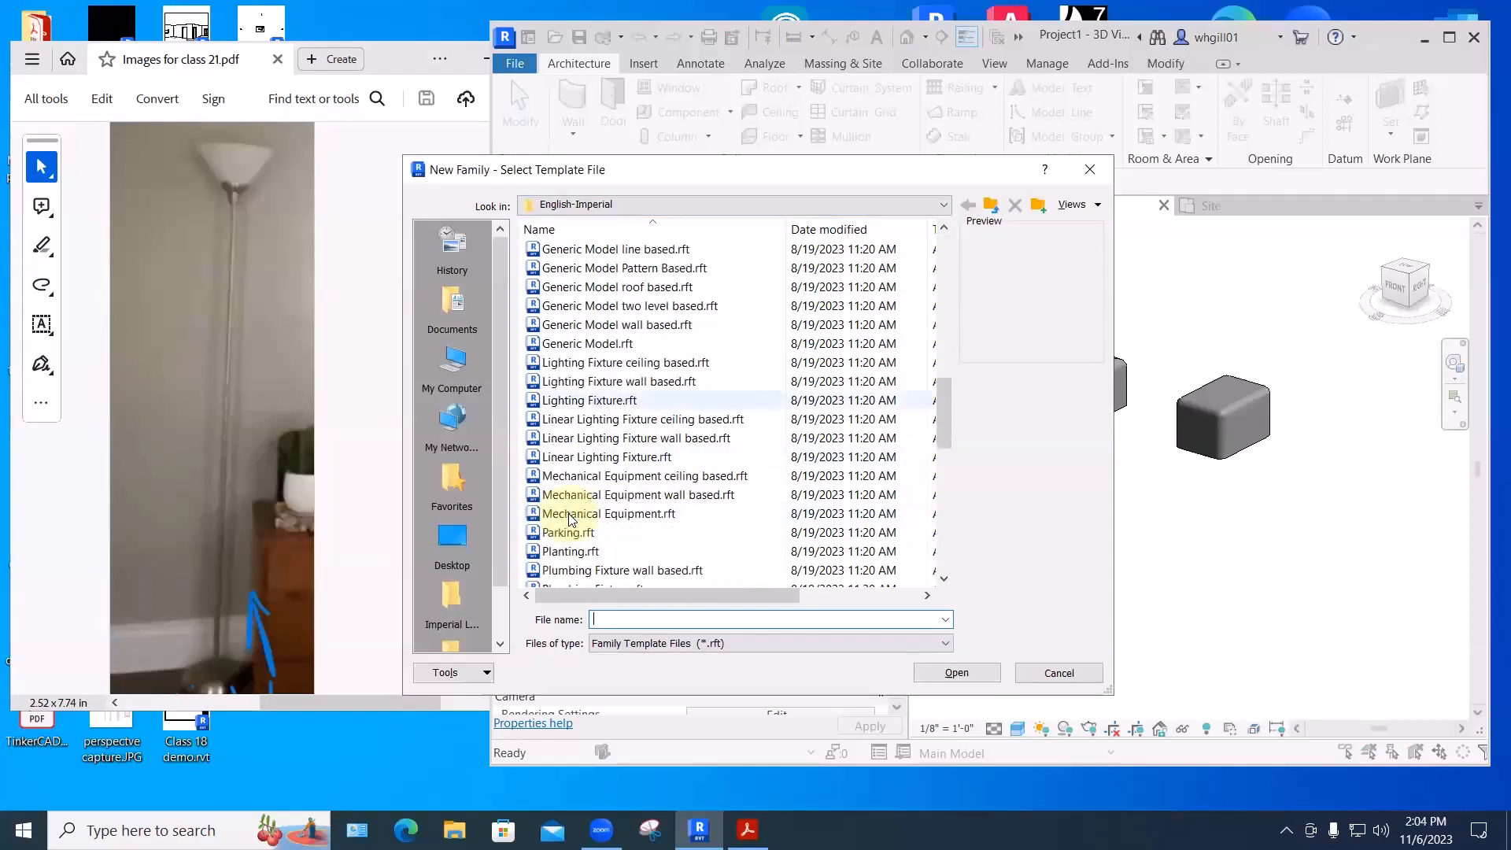
pyautogui.click(604, 401)
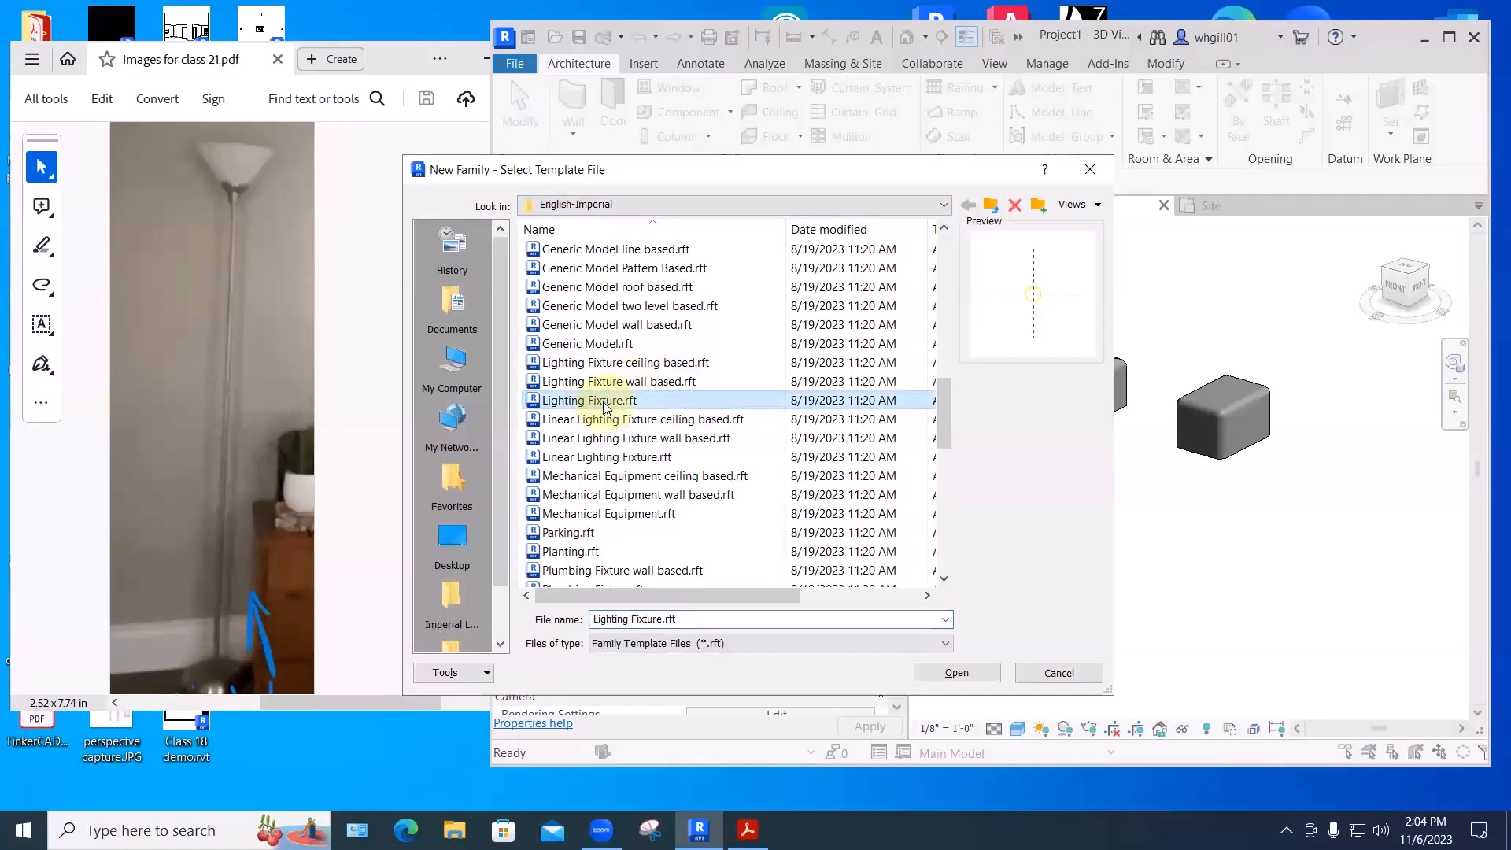
pyautogui.click(956, 673)
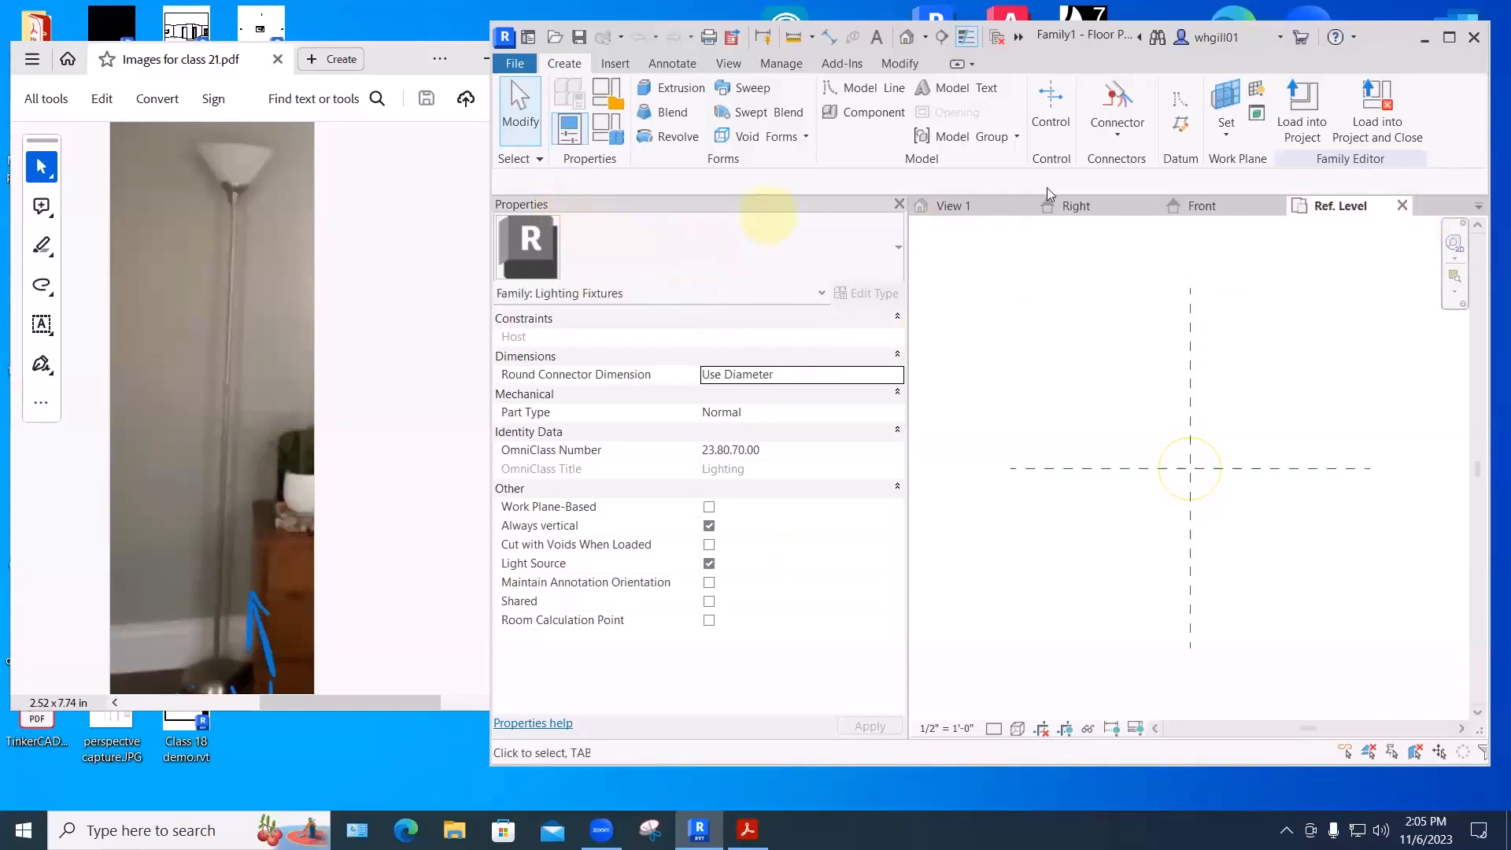
# - Turn on the Project Browser and open Family1's Left elevation view
pyautogui.click(729, 64)
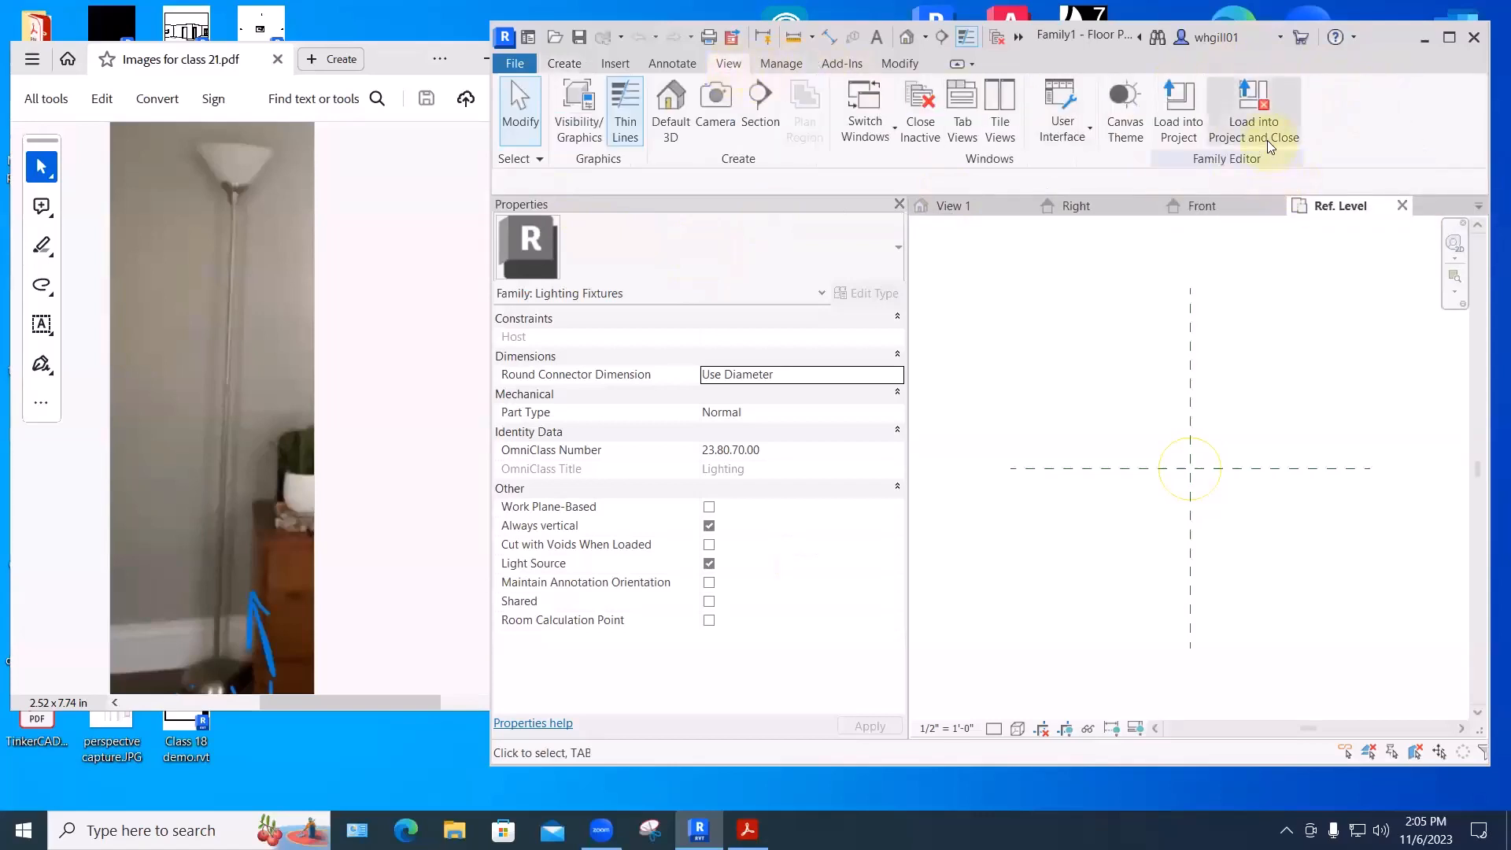
pyautogui.click(1062, 126)
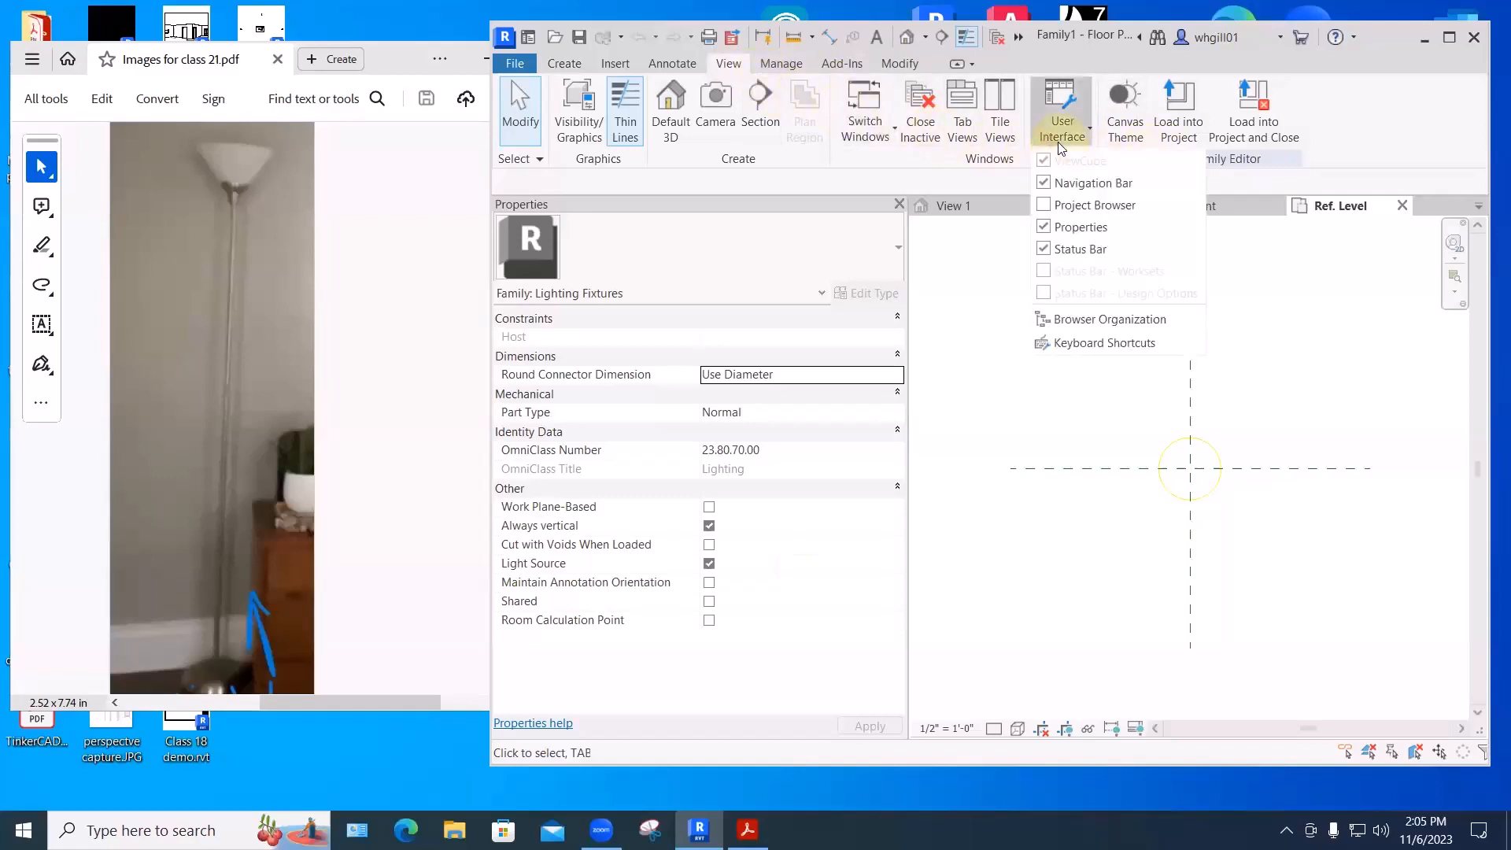
pyautogui.click(1045, 206)
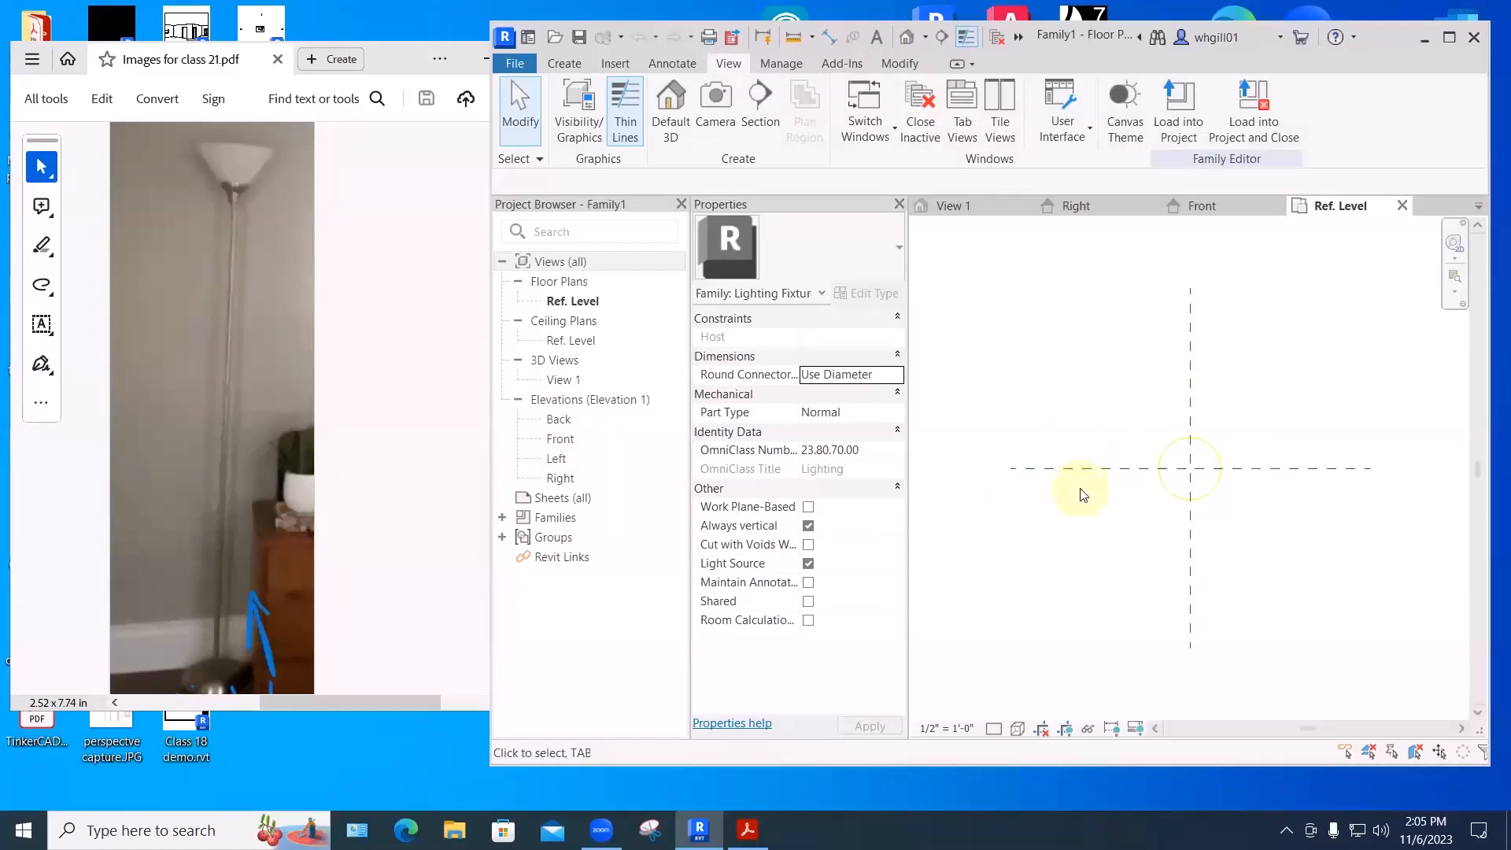
pyautogui.doubleClick(555, 460)
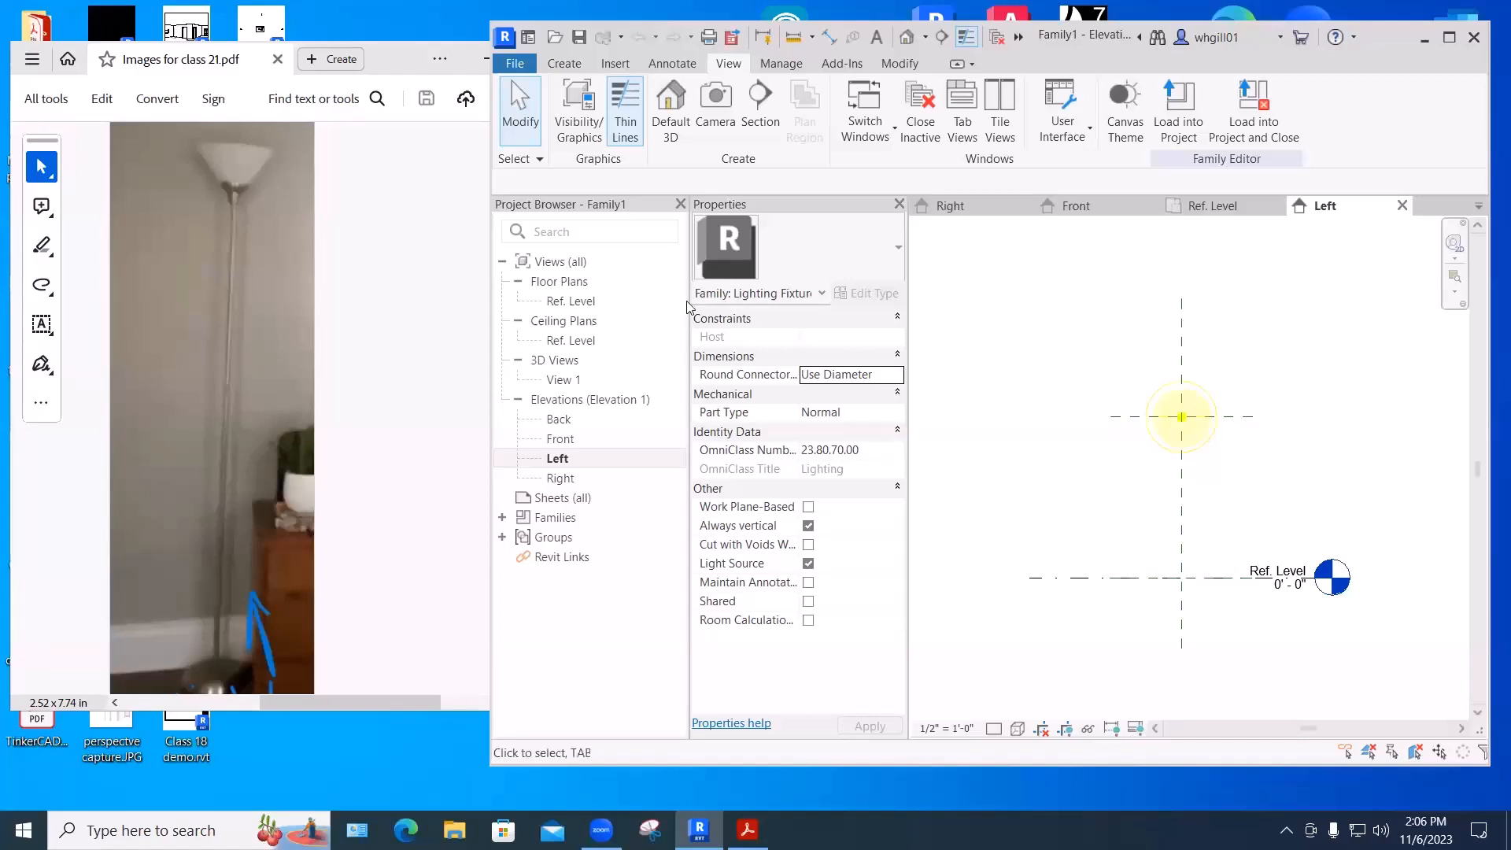
pyautogui.click(564, 63)
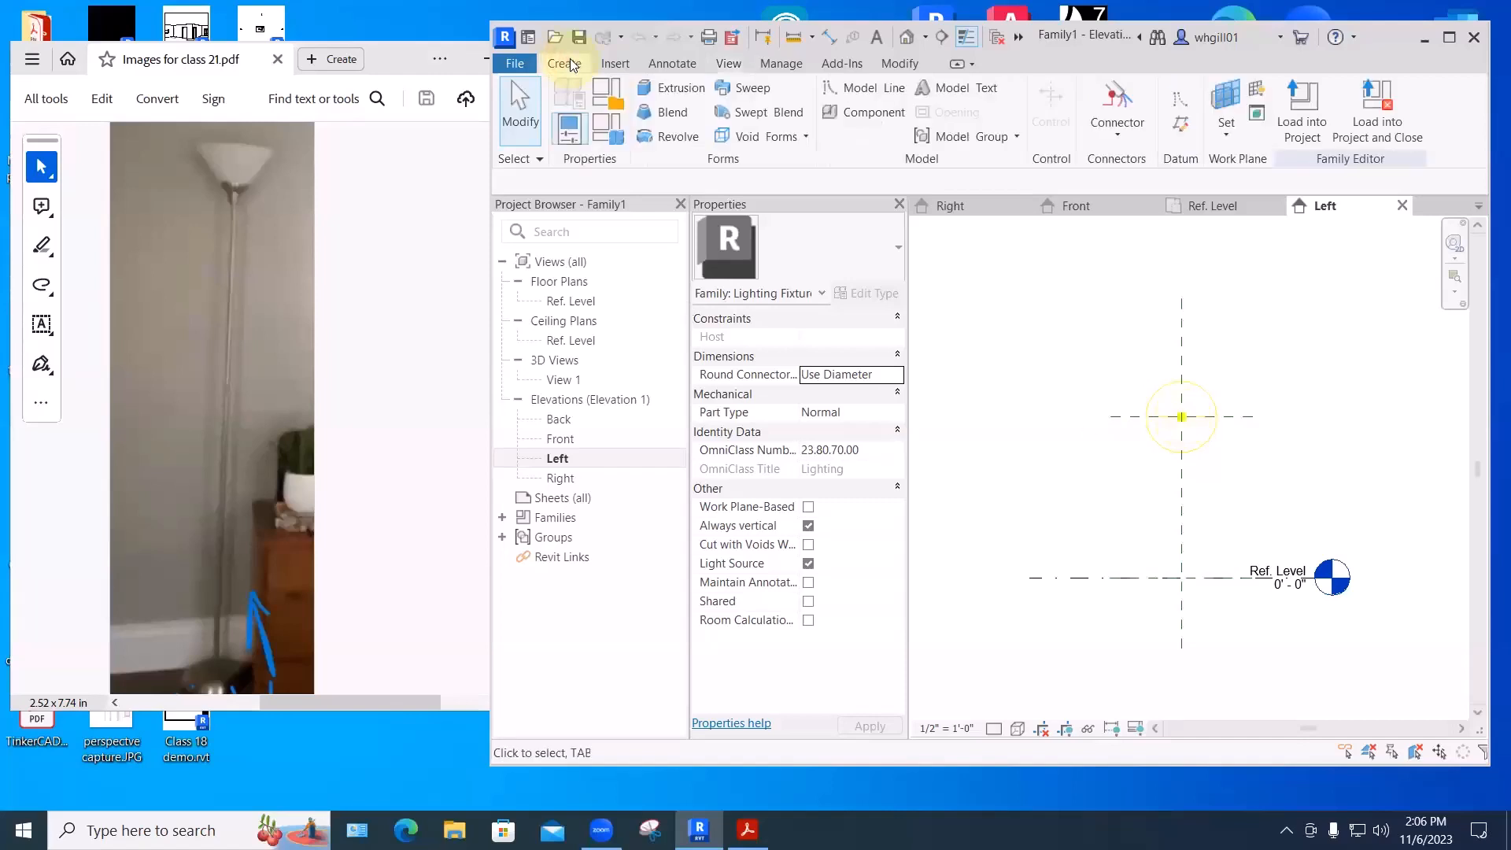
# - Start a revolve and sketch a roughly 6'-6" by 6" rectangle rising from Ref. Level
pyautogui.click(674, 135)
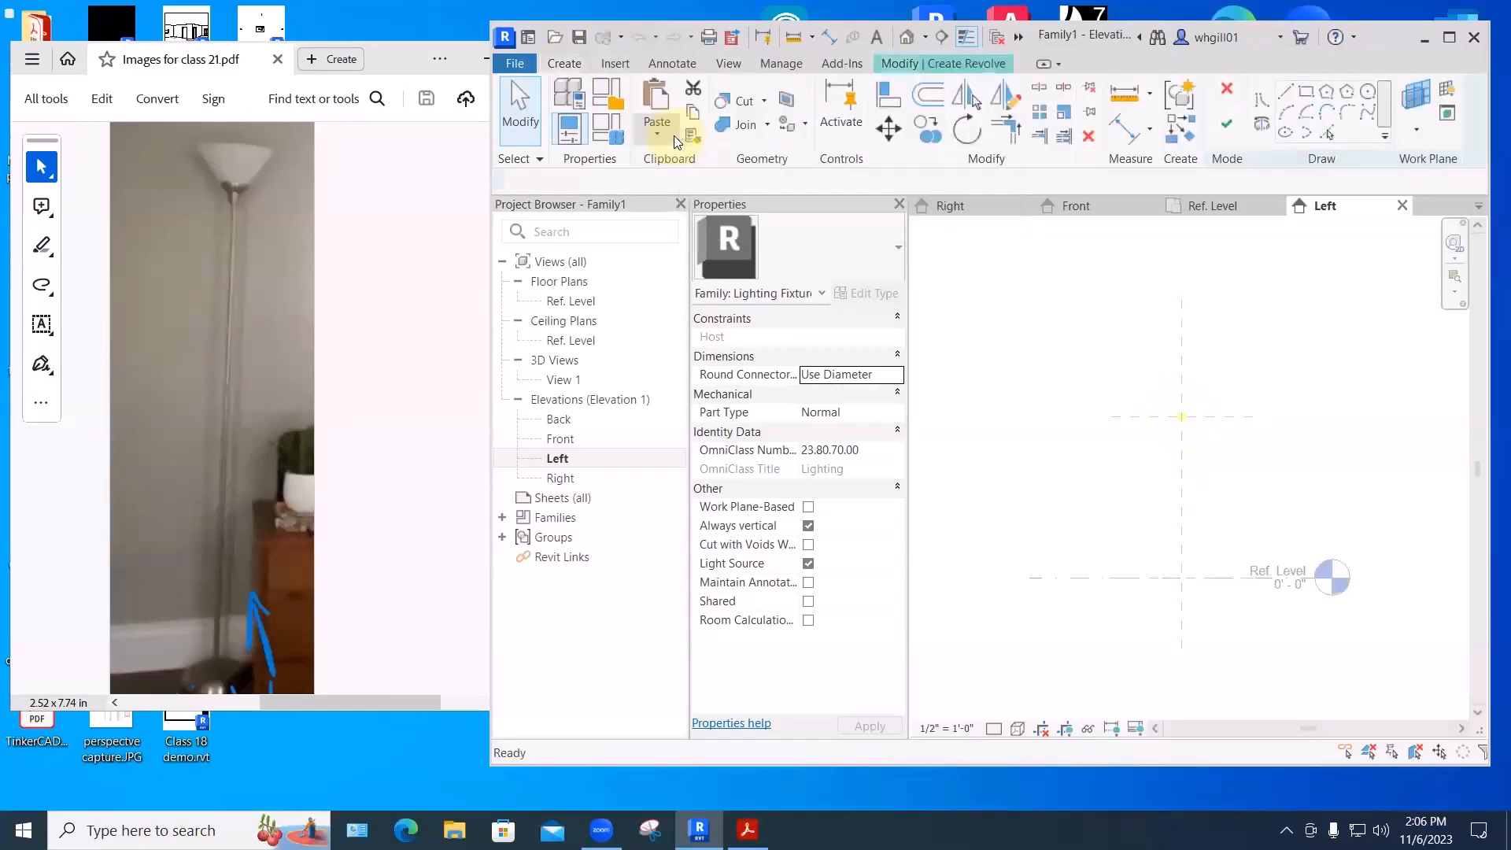
pyautogui.click(1309, 93)
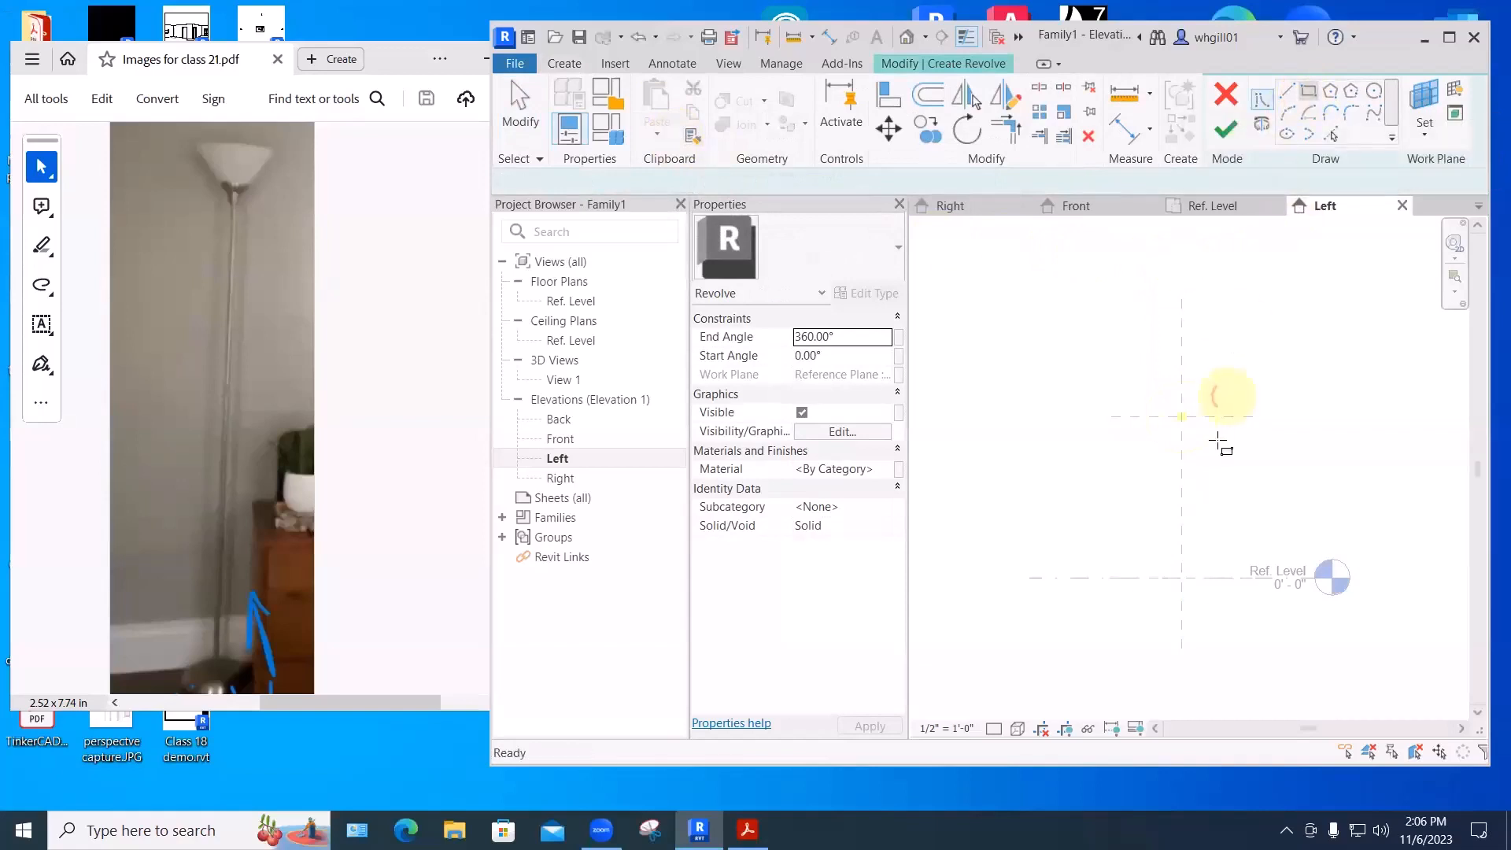
pyautogui.click(1180, 580)
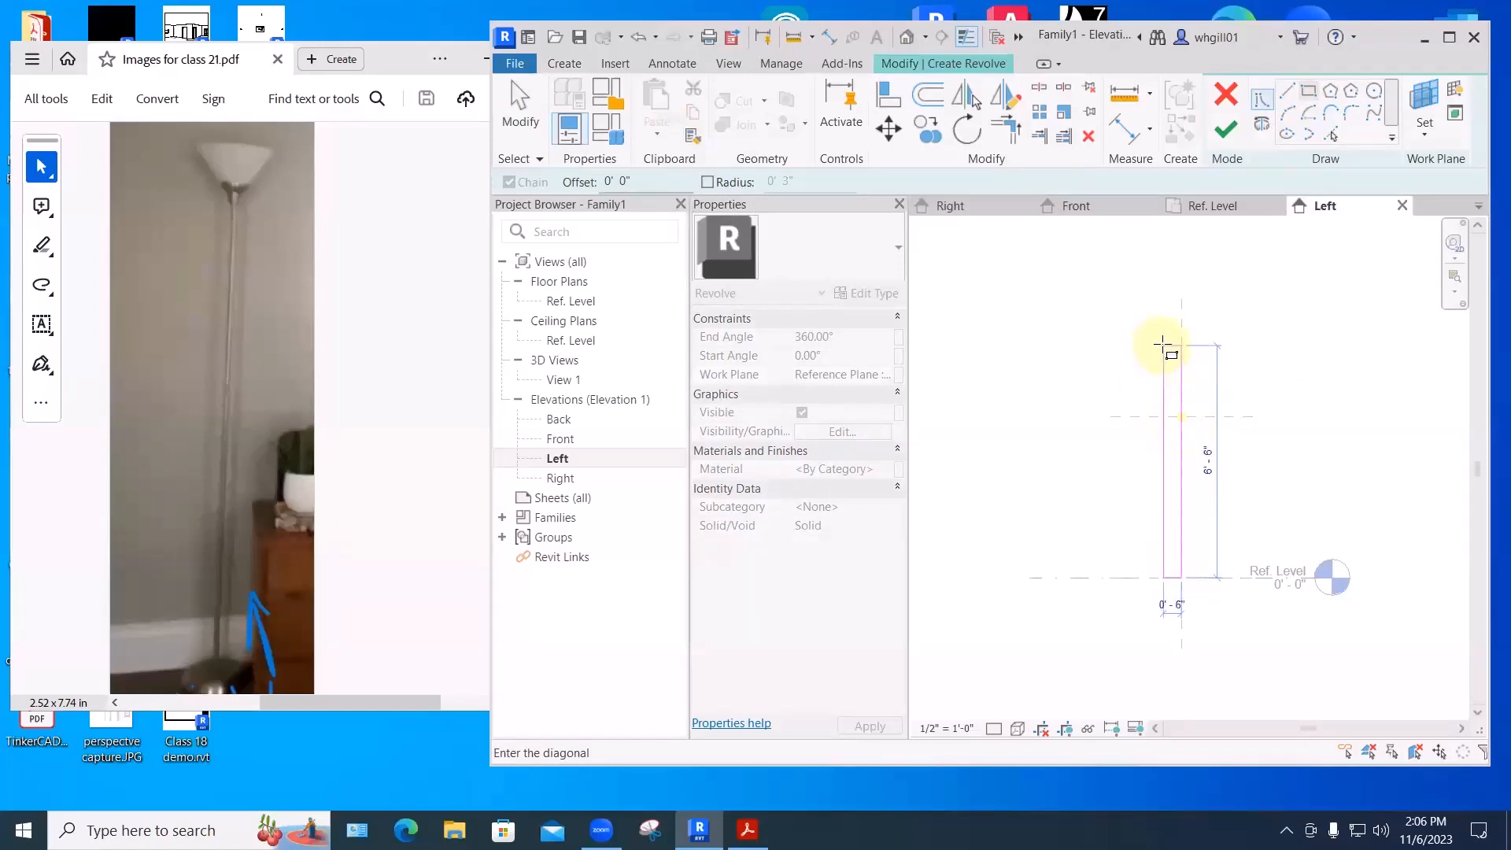
pyautogui.click(1162, 344)
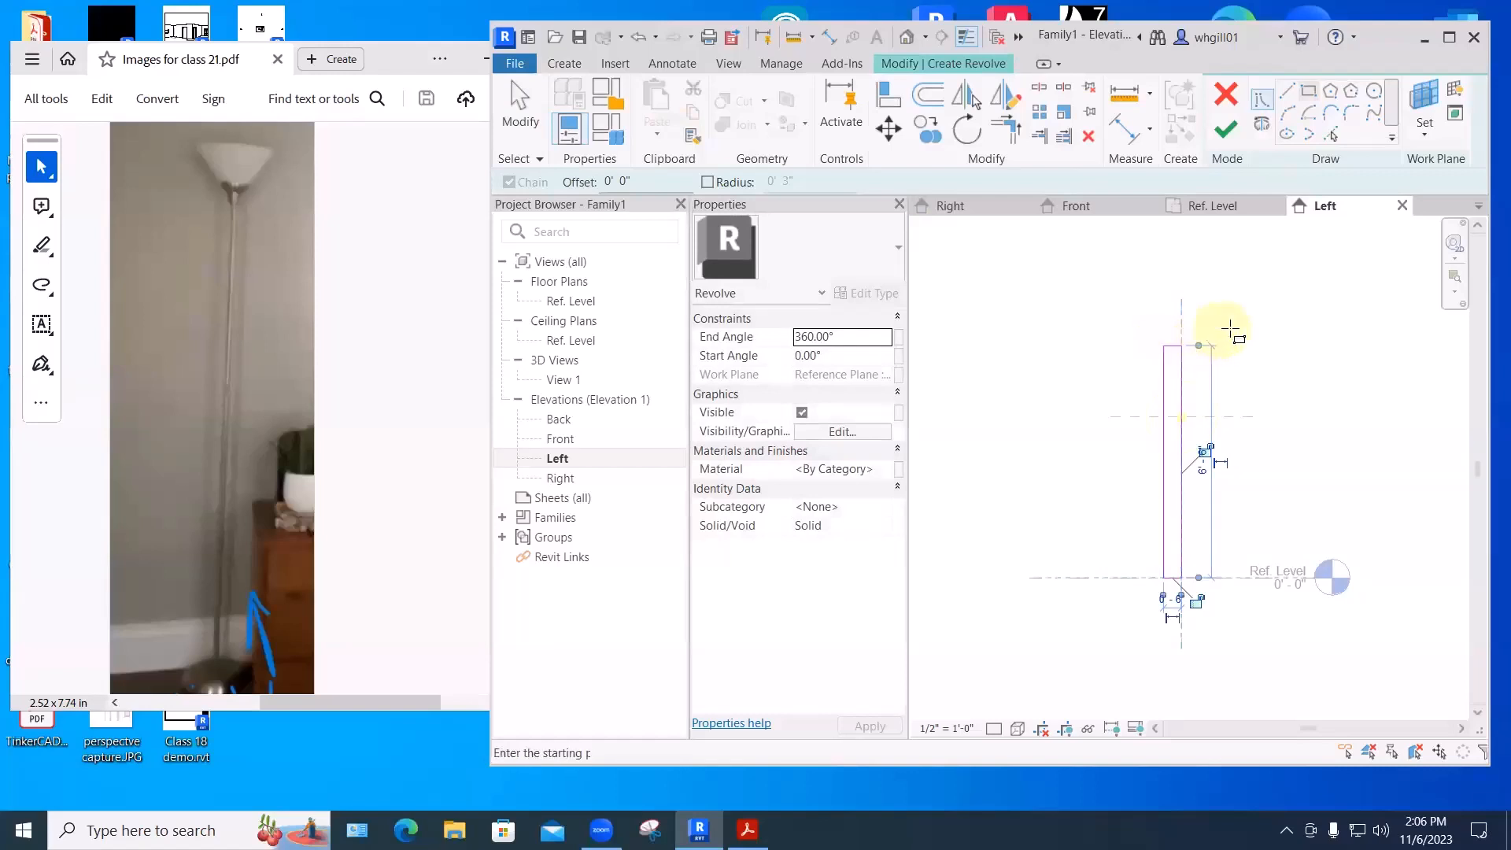
pyautogui.moveTo(1231, 328)
pyautogui.mouseDown(button='middle')
pyautogui.moveTo(1147, 358)
pyautogui.moveTo(1253, 351)
pyautogui.moveTo(1234, 332)
pyautogui.mouseUp(button='middle')
pyautogui.scroll(2, 1168, 369)
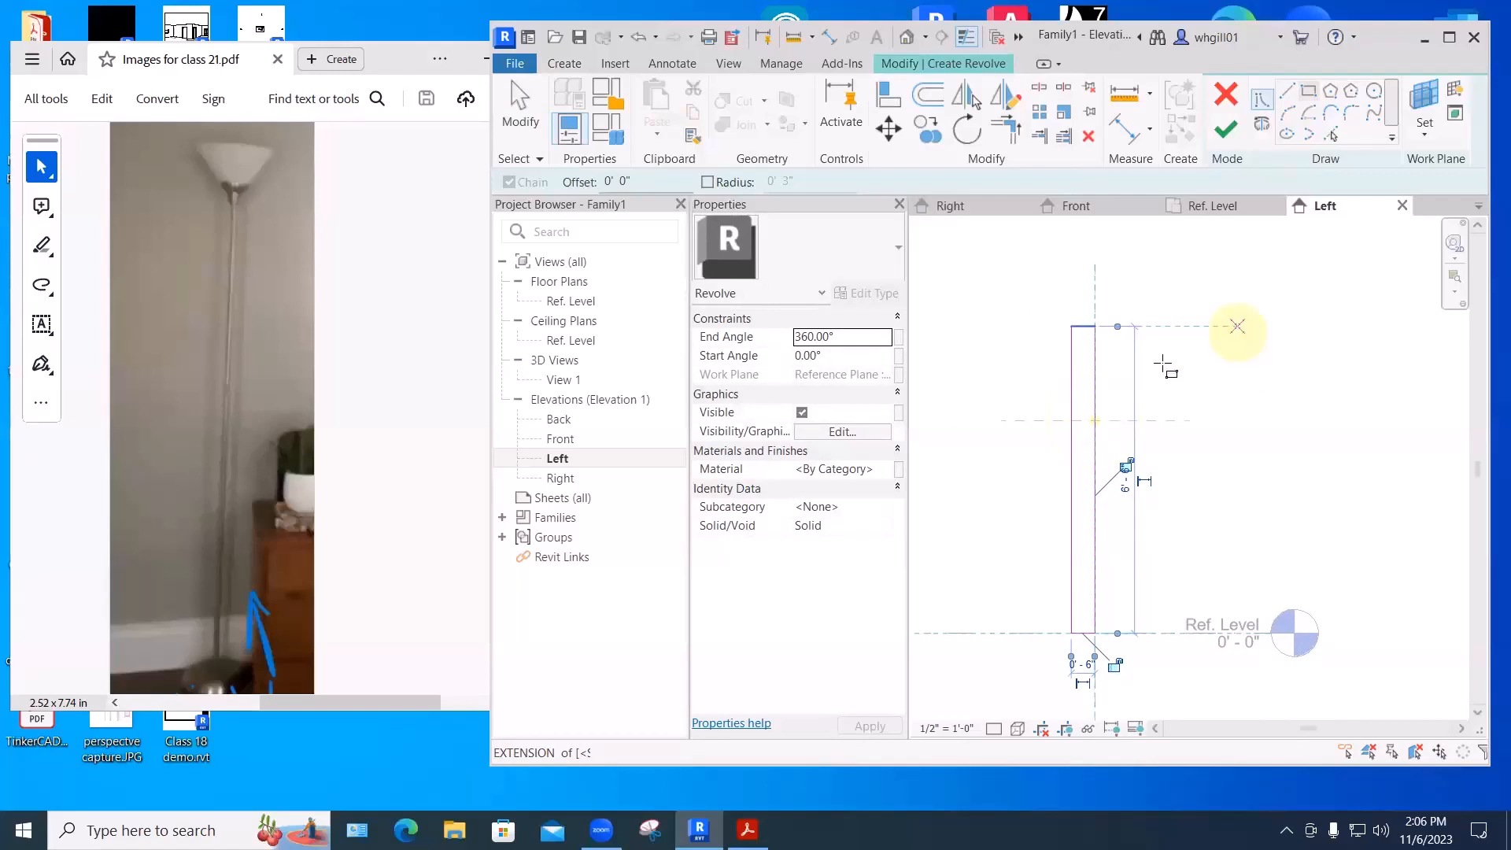
pyautogui.scroll(2, 1101, 337)
pyautogui.press('Escape')
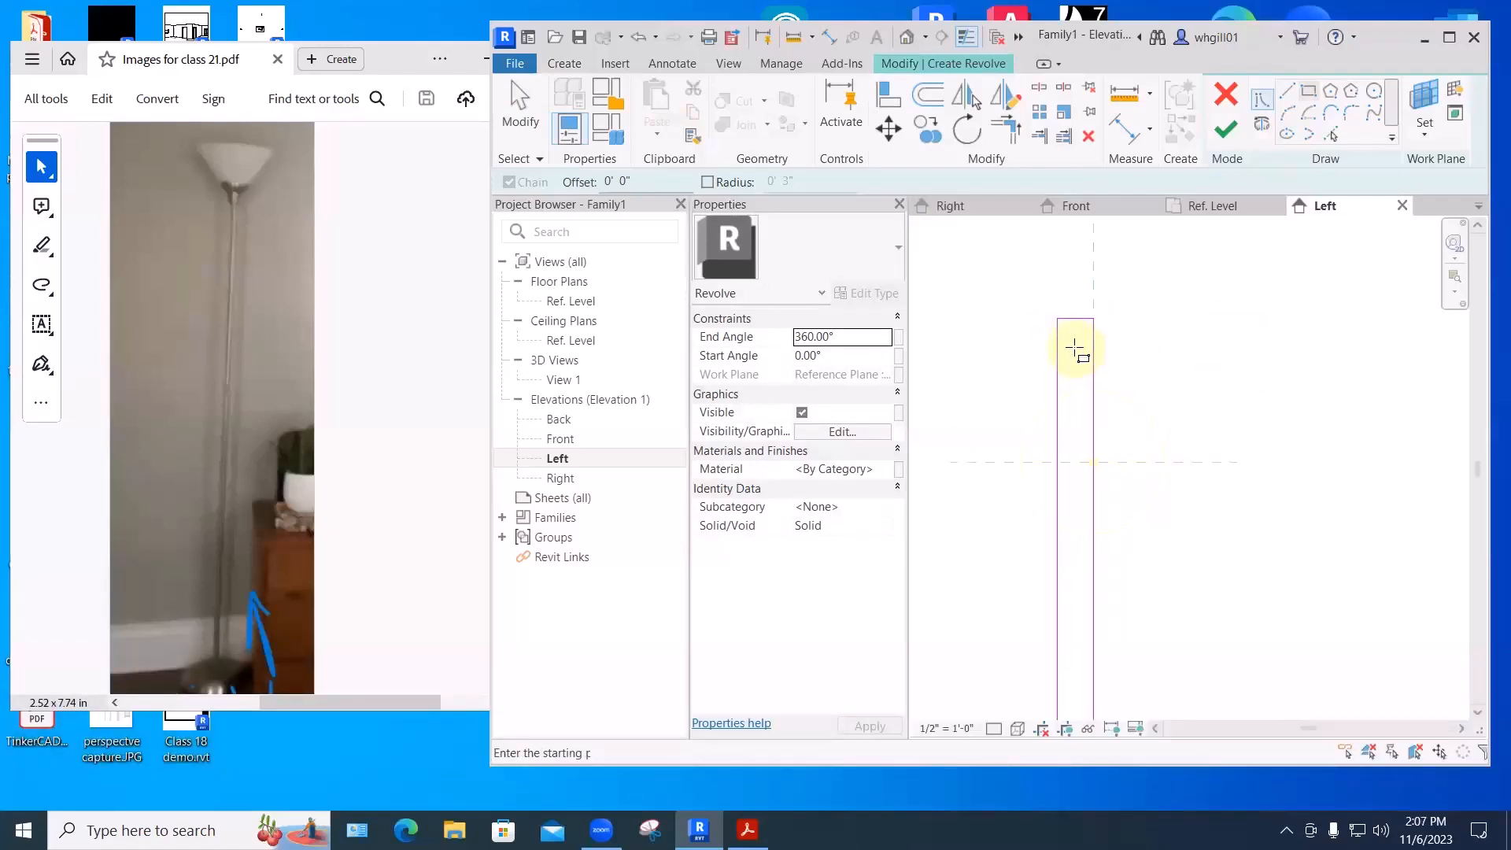
pyautogui.scroll(-1, 1074, 347)
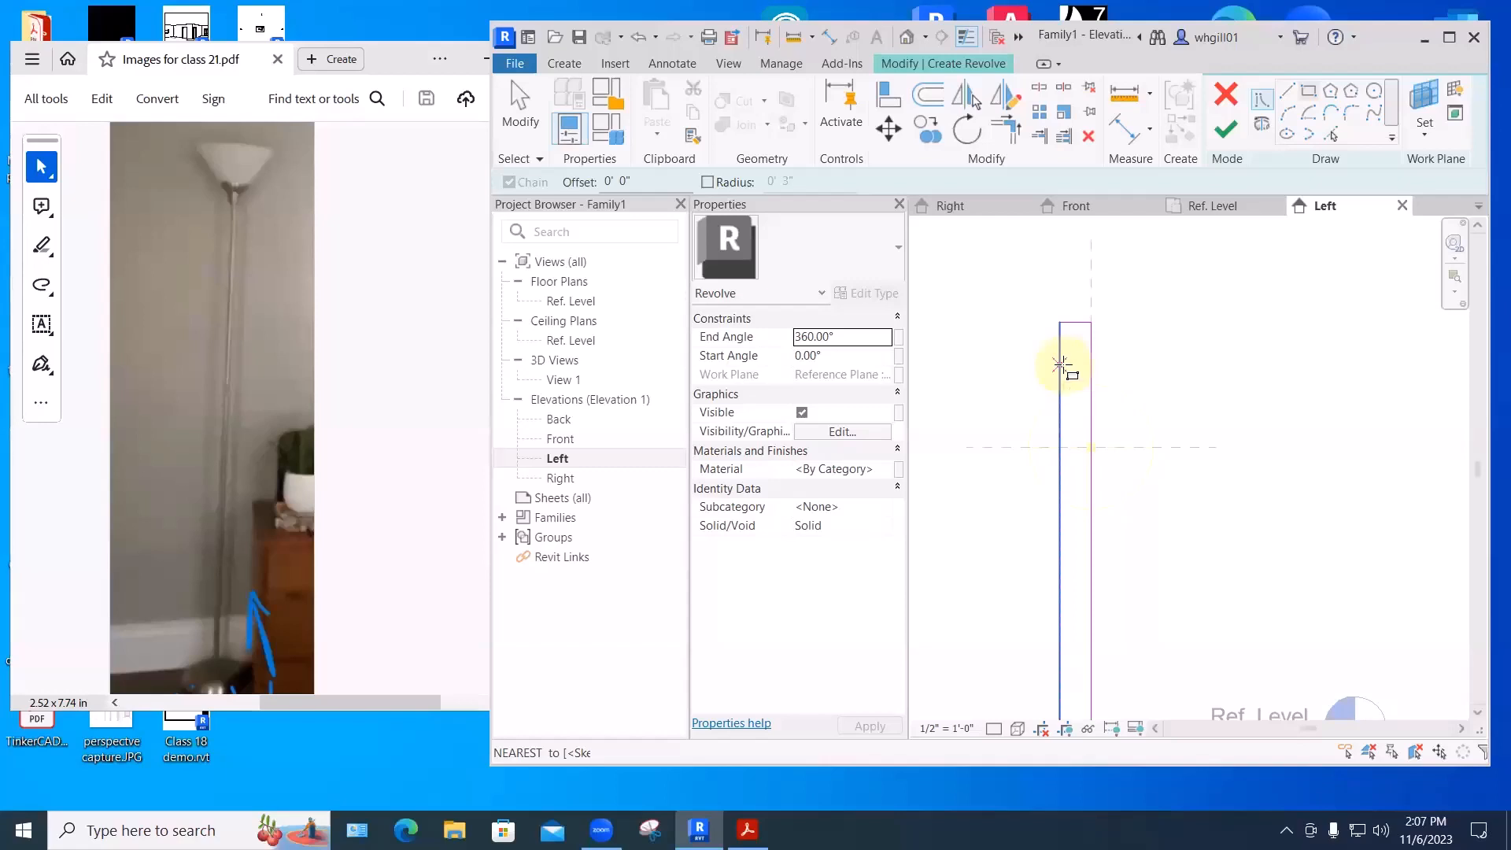
pyautogui.click(1062, 366)
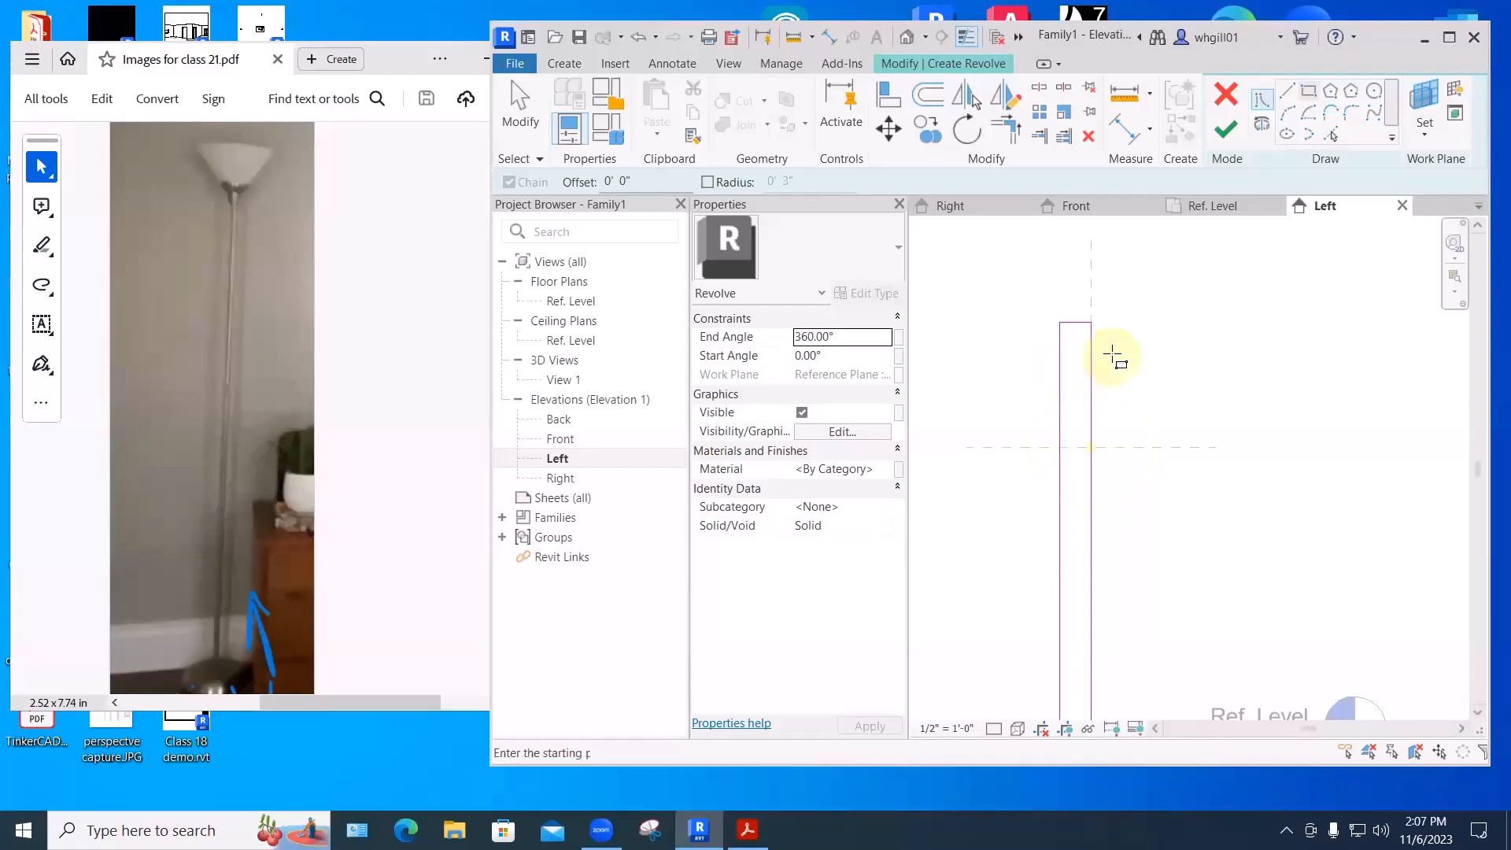
pyautogui.scroll(3, 1113, 347)
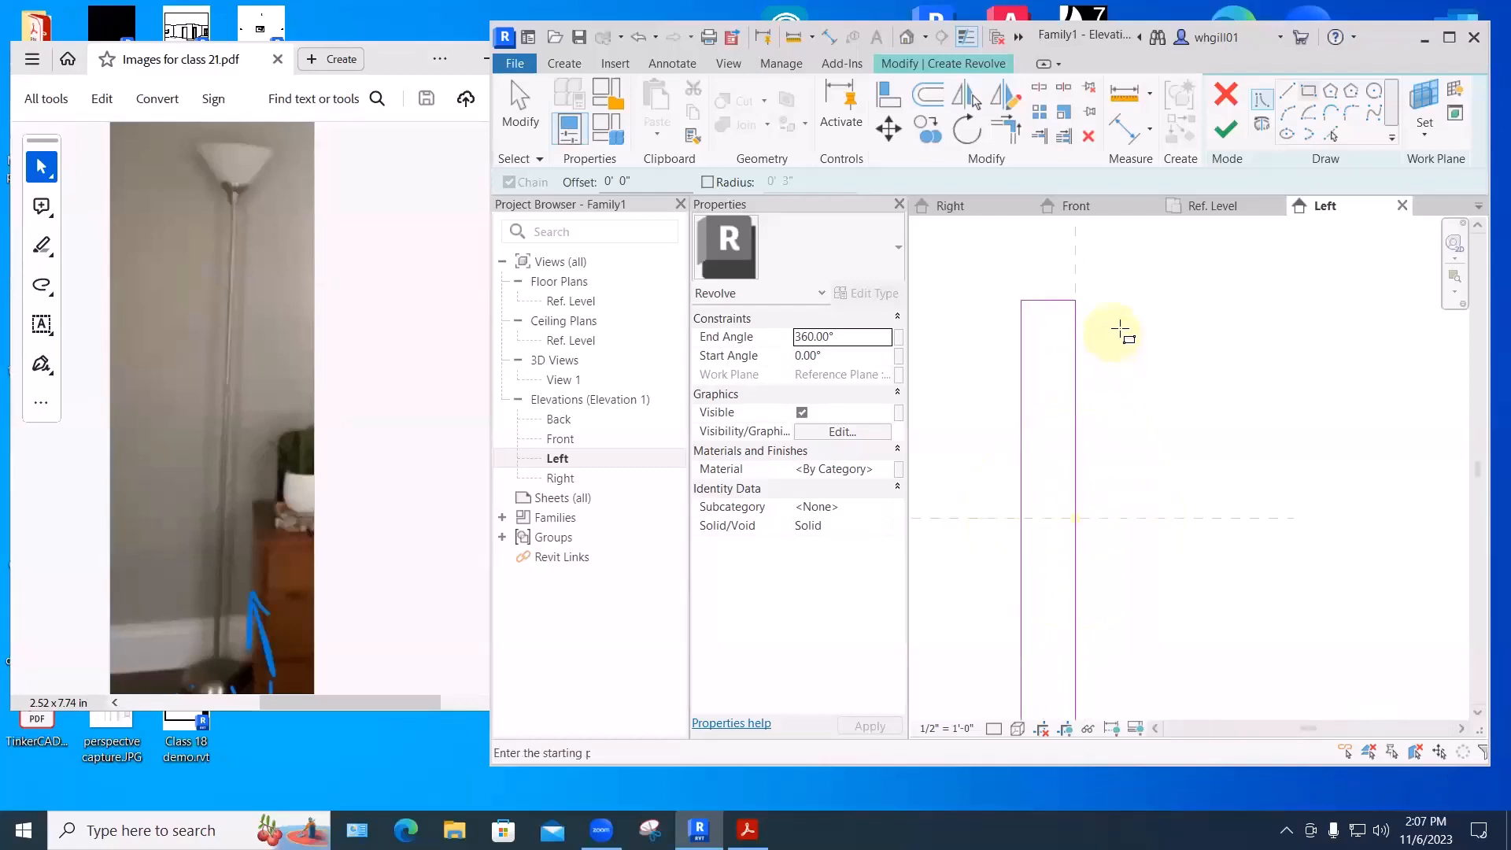
# - Offset the profile's top line down 8", then a further 4", creating two horizontal dividers
pyautogui.click(925, 95)
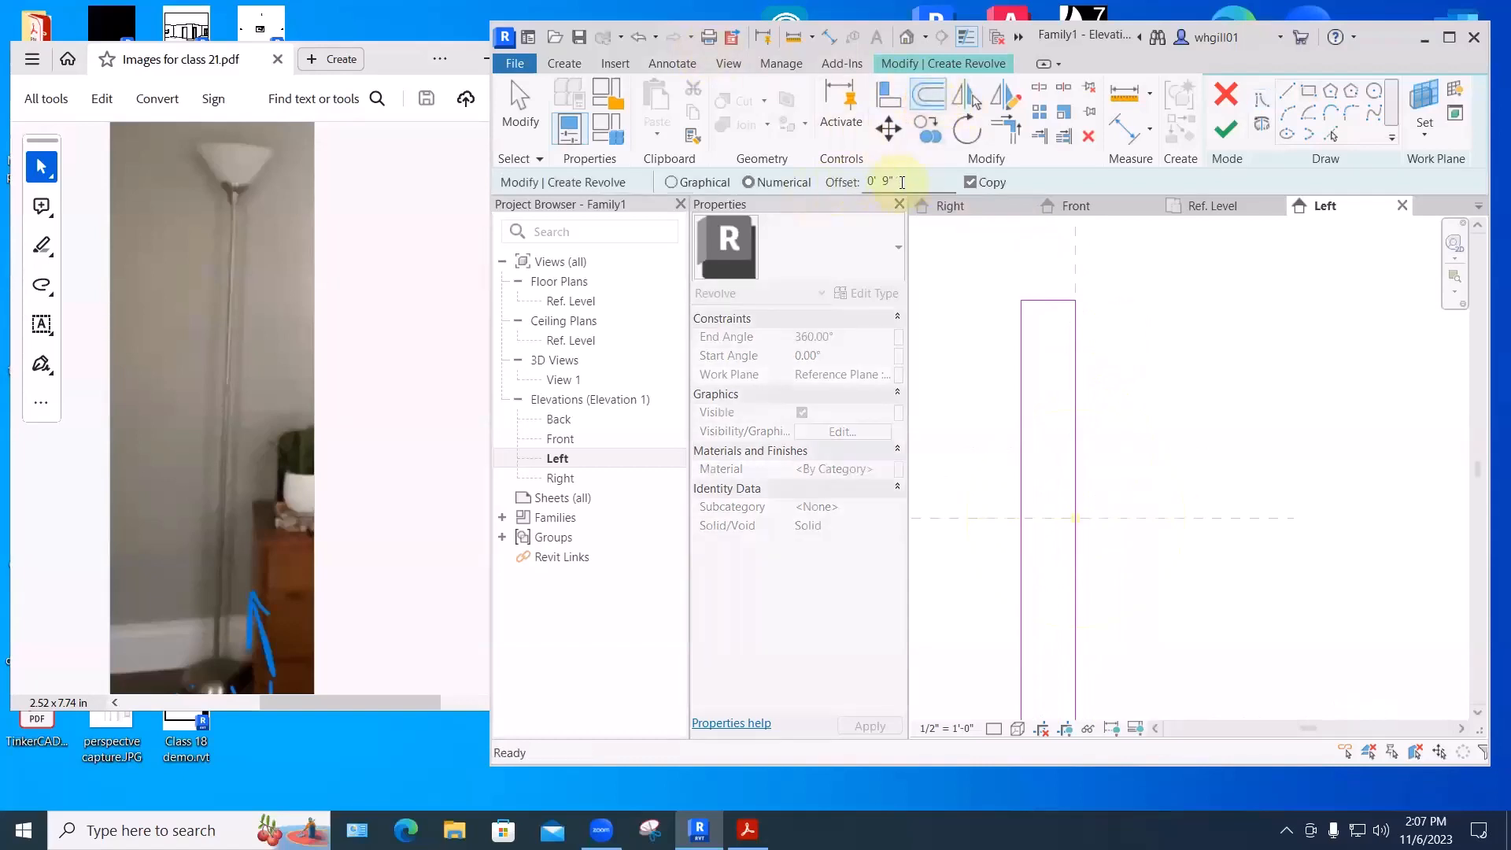
pyautogui.moveTo(902, 182); pyautogui.dragTo(861, 188)
pyautogui.write('8"')
pyautogui.click(1048, 304)
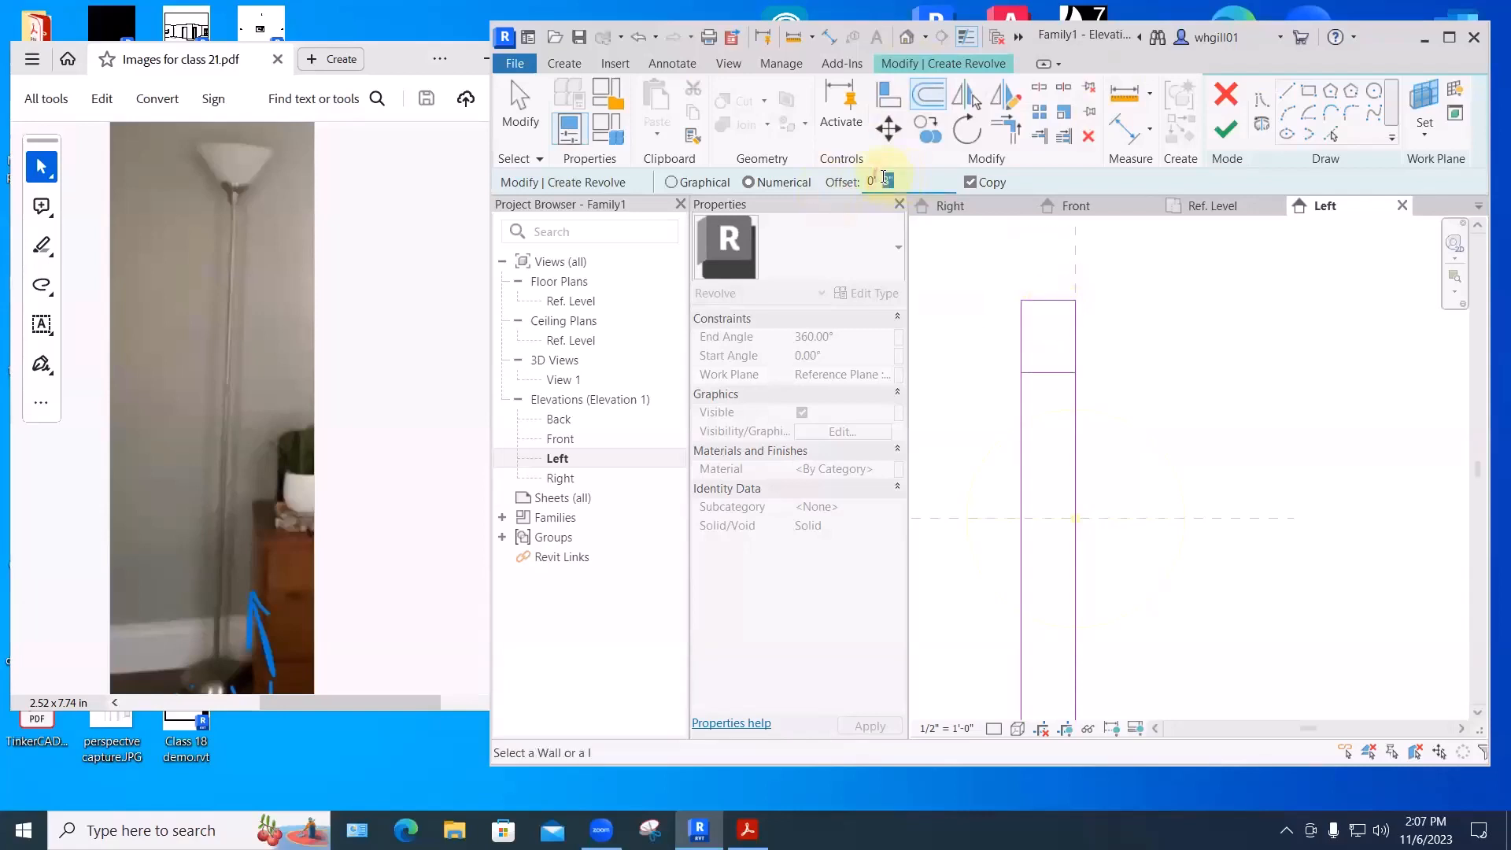
pyautogui.write('4')
pyautogui.press('Escape')
pyautogui.scroll(1, 1022, 300)
pyautogui.moveTo(1022, 300); pyautogui.dragTo(940, 249, button='middle')
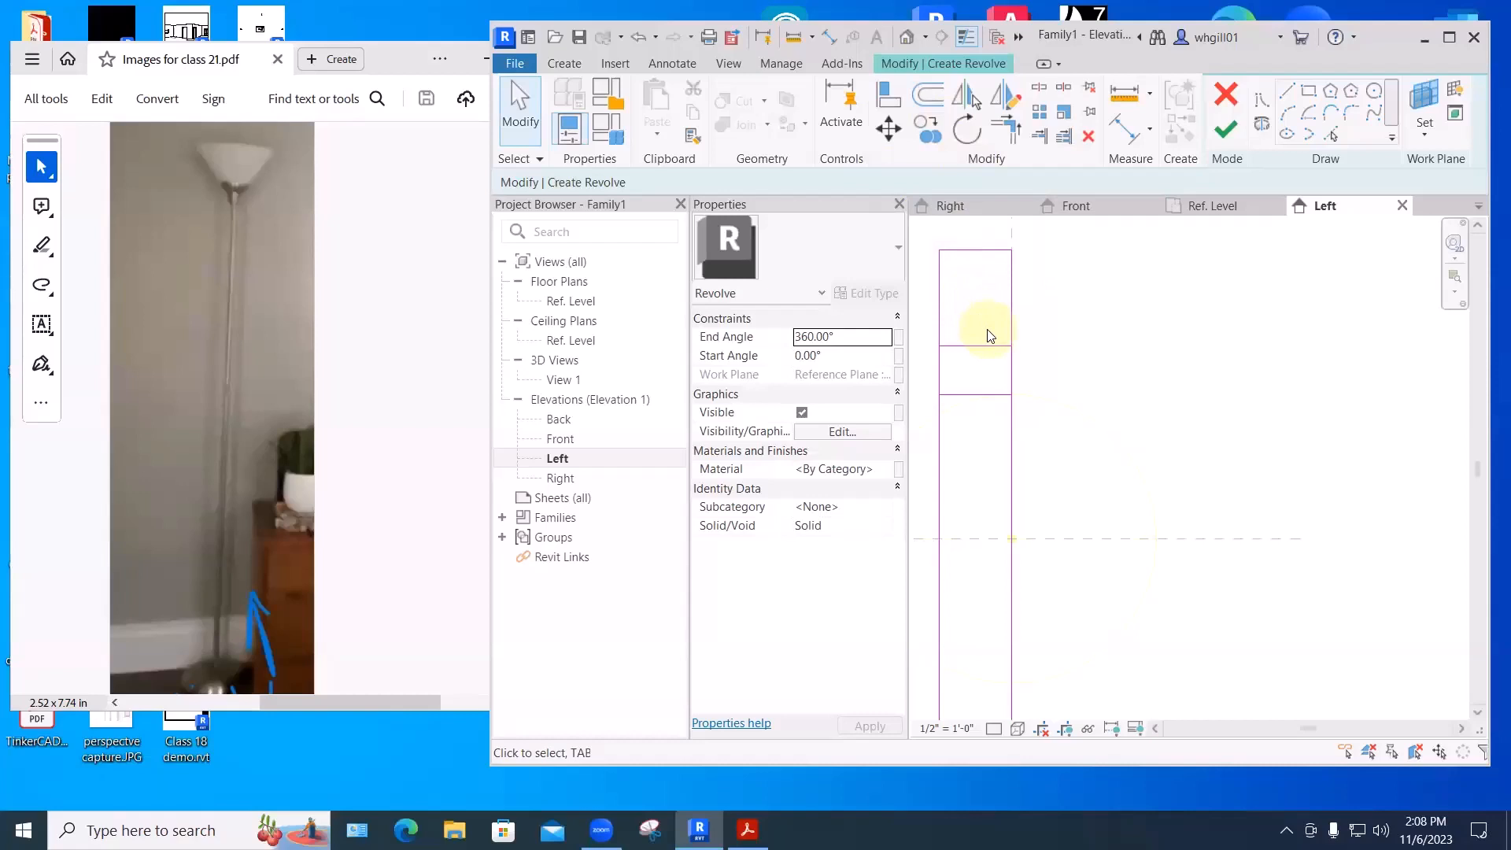
# - Draw angled lines tapering the profile's top down to the upper divider and right edge
pyautogui.click(1286, 93)
pyautogui.click(939, 249)
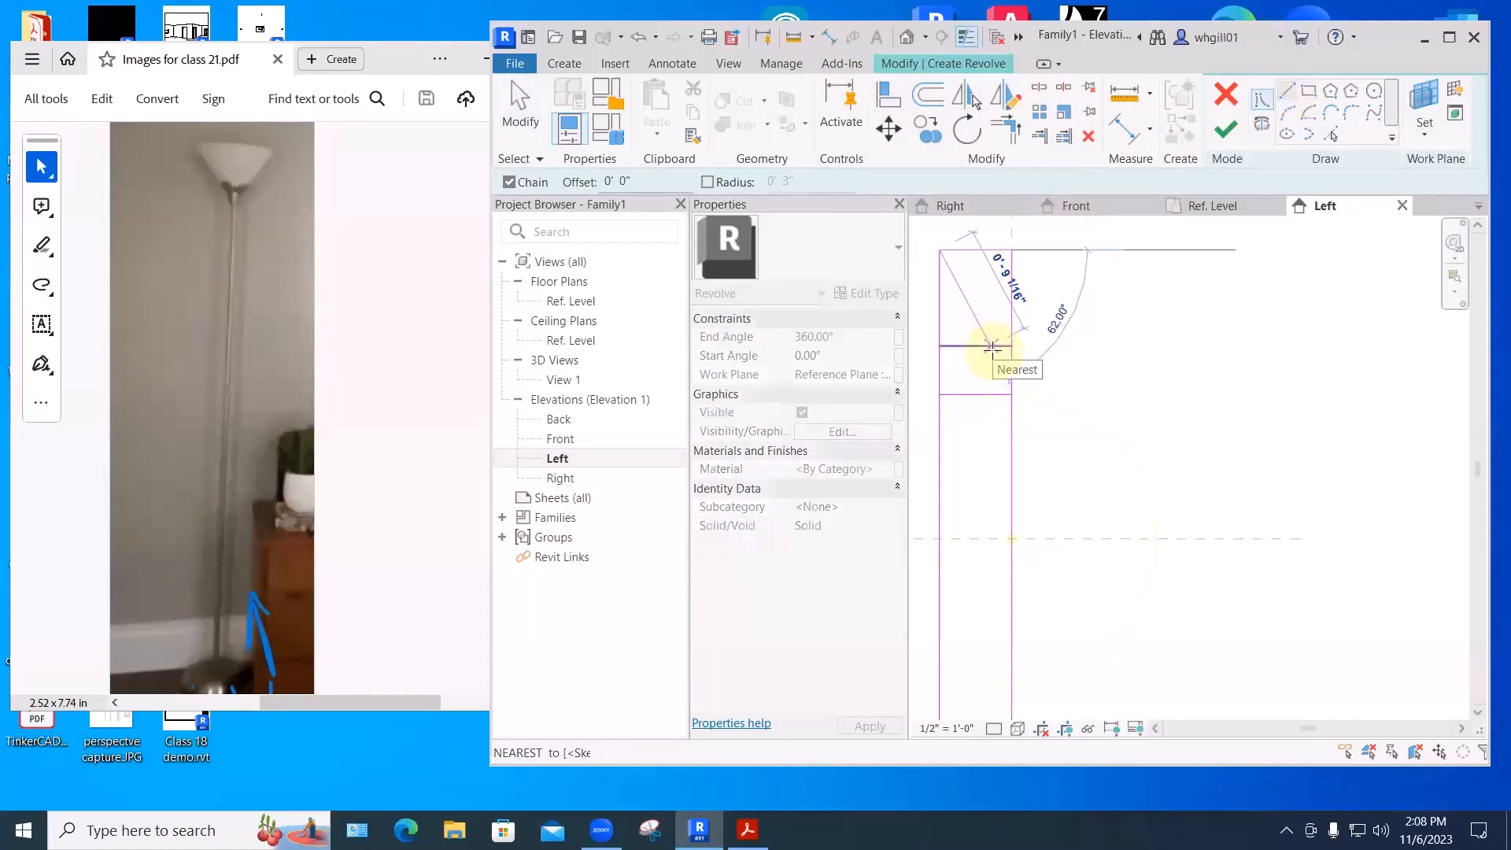
pyautogui.click(980, 346)
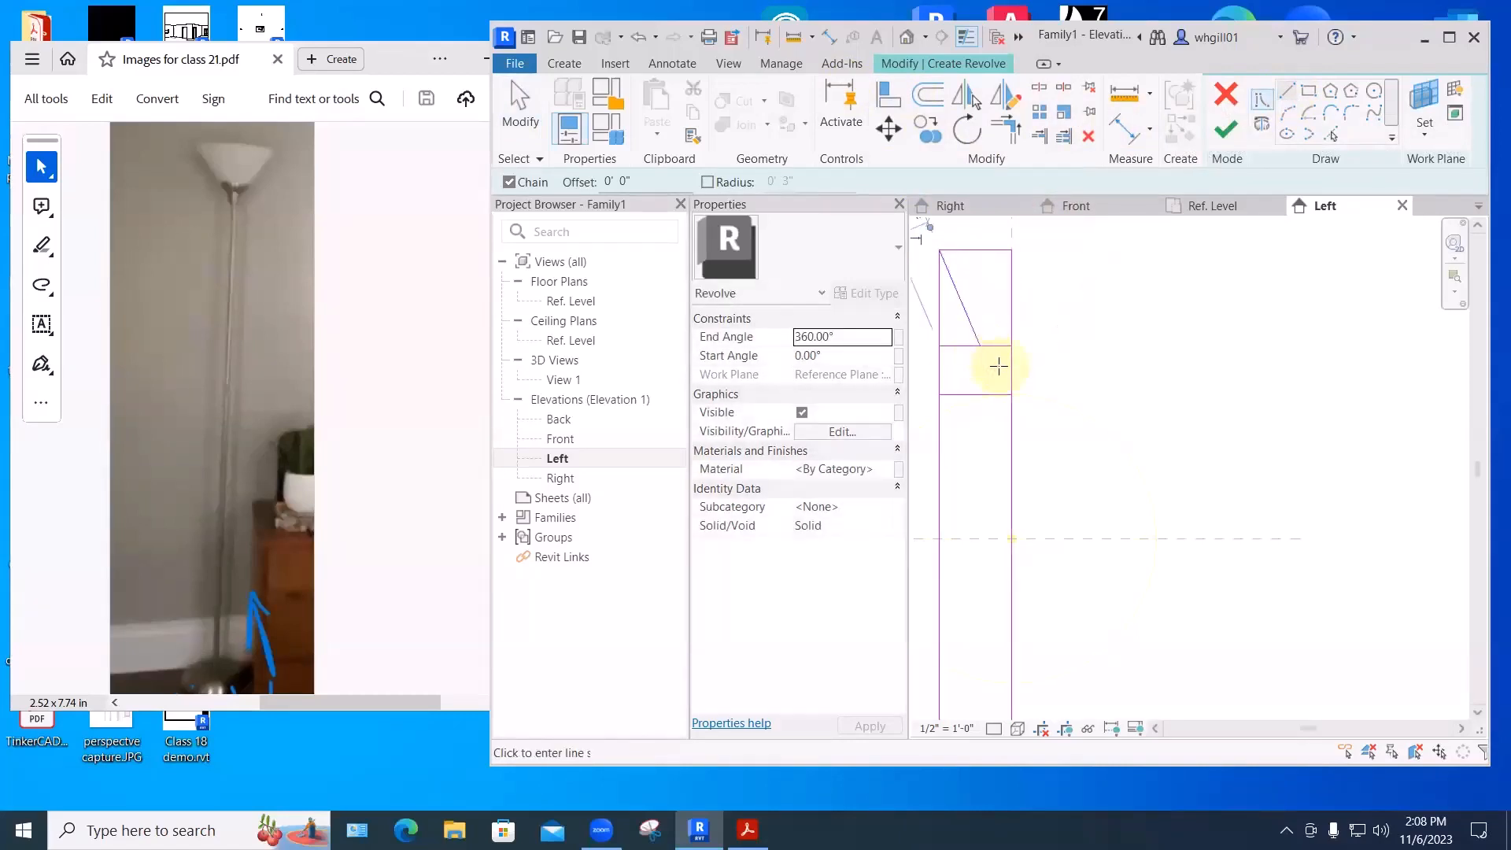
pyautogui.scroll(1, 999, 366)
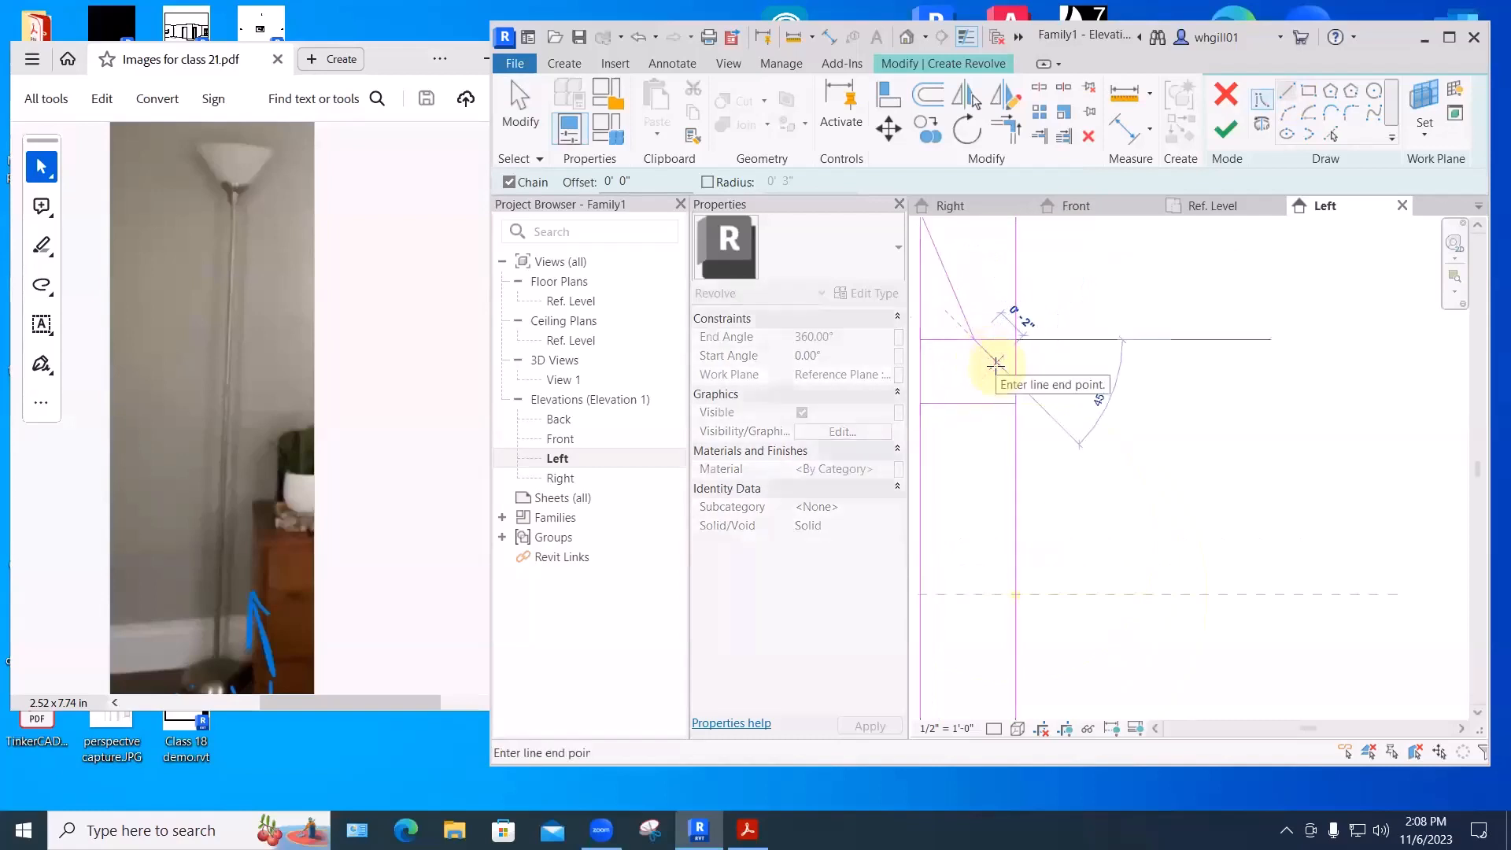
pyautogui.scroll(1, 995, 354)
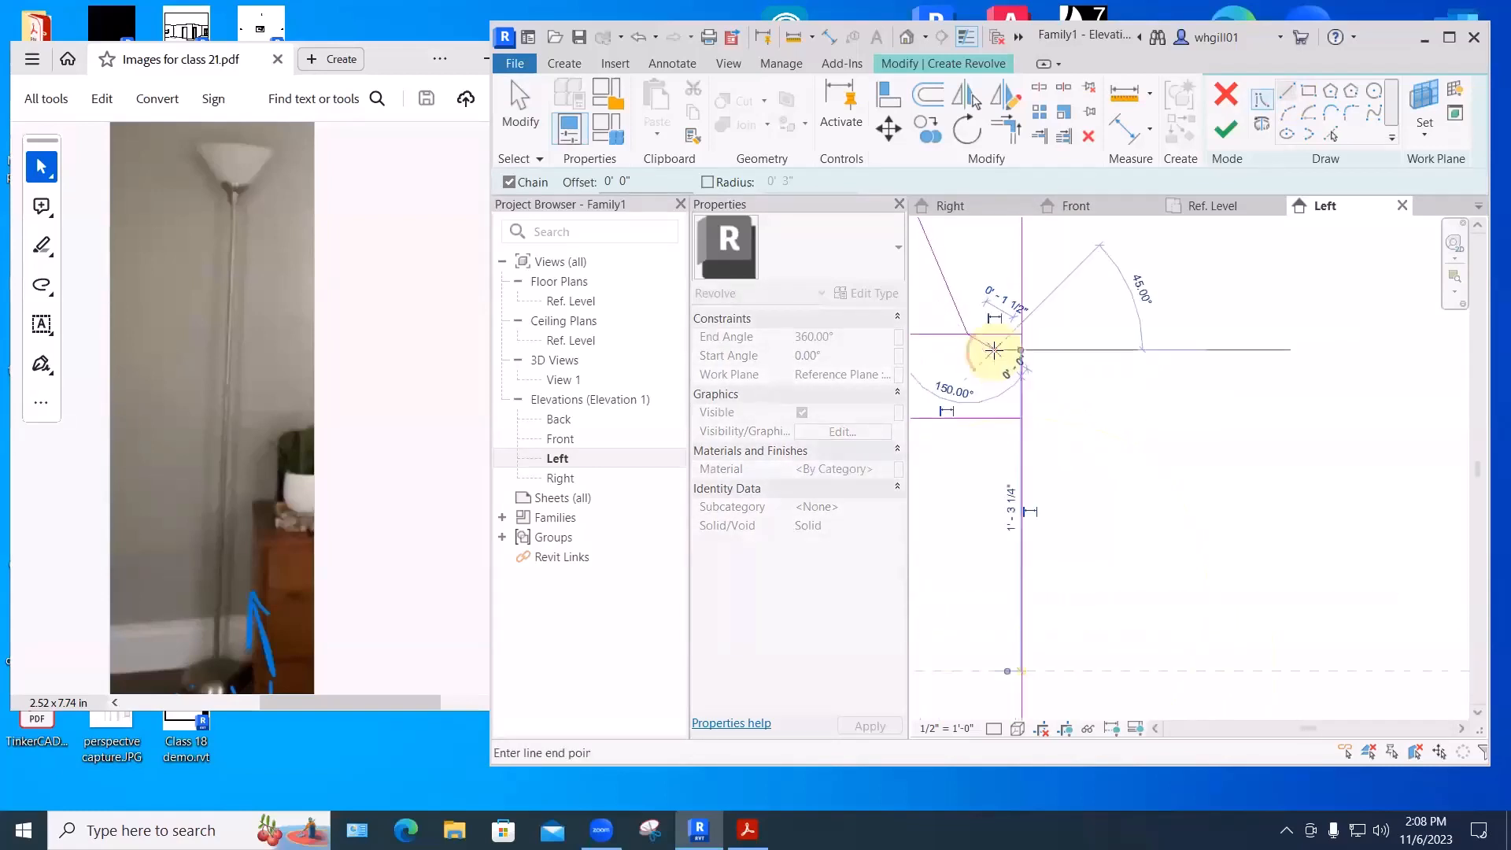
pyautogui.click(993, 352)
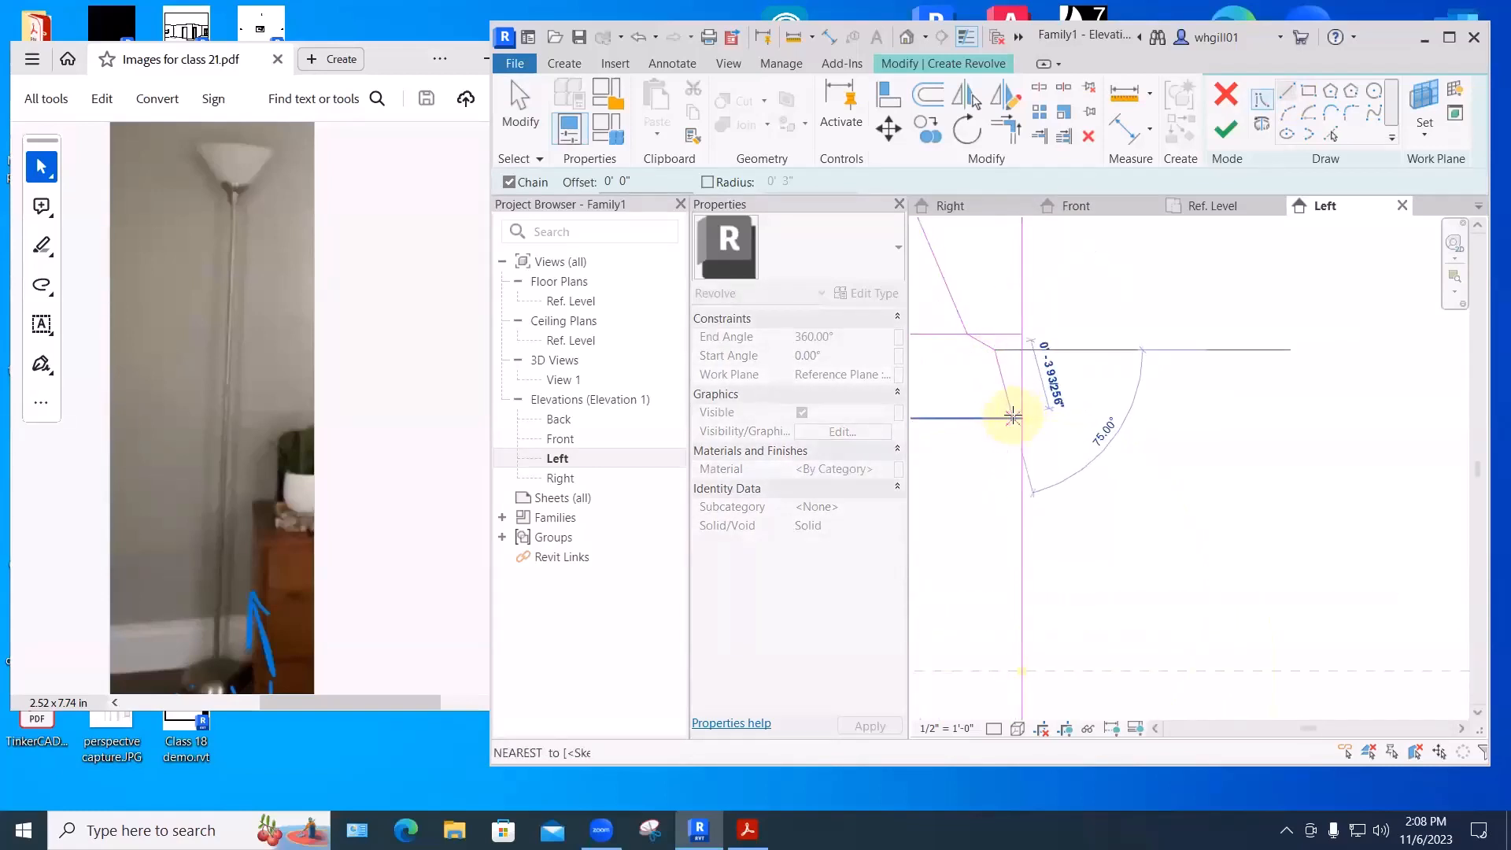
pyautogui.scroll(1, 1010, 418)
pyautogui.click(1009, 419)
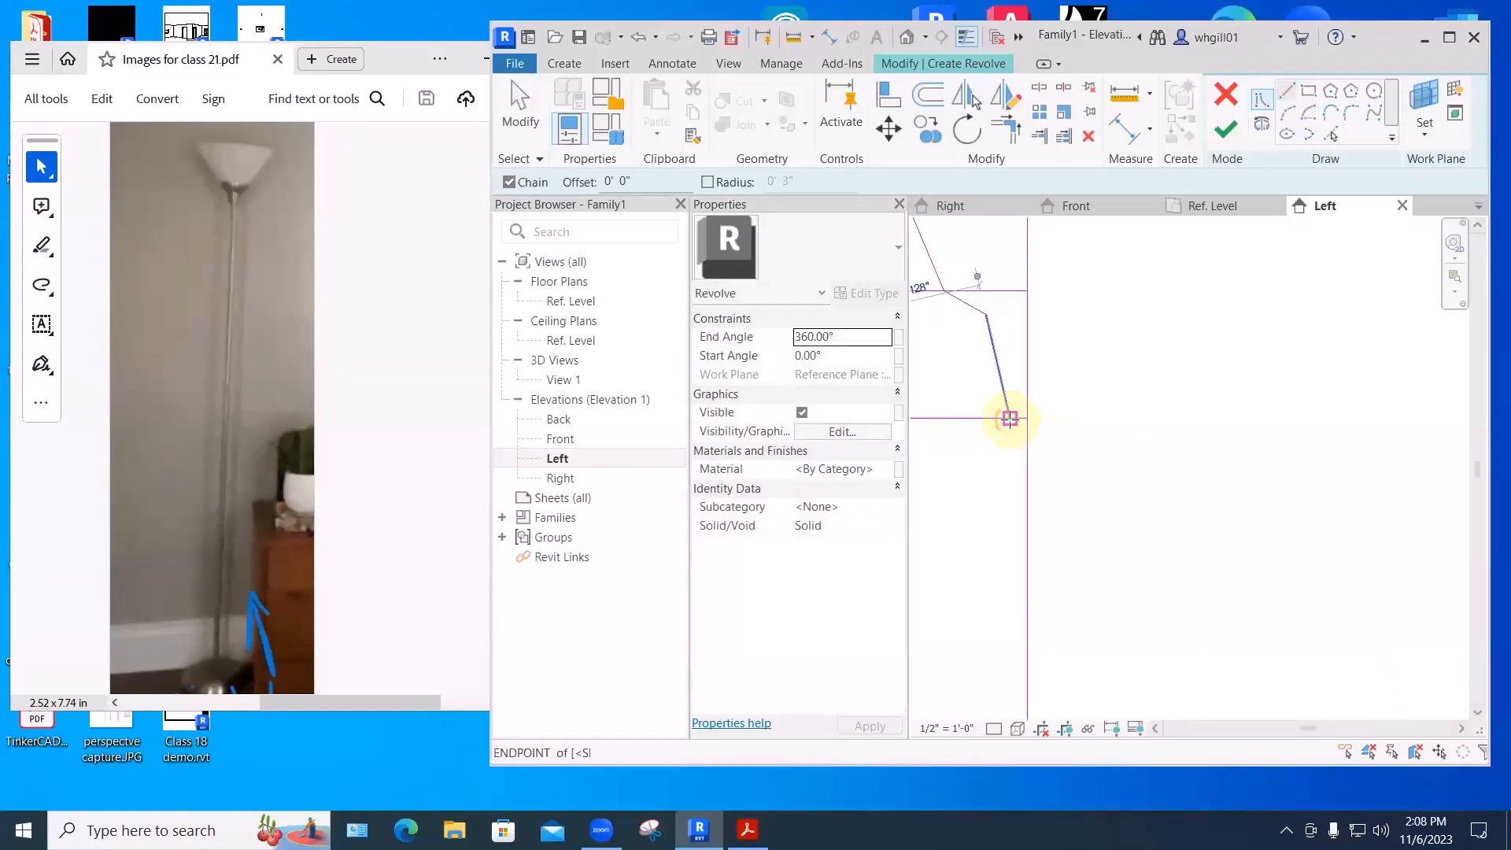
pyautogui.press('Escape')
pyautogui.press('Escape')
pyautogui.scroll(-3, 1068, 403)
pyautogui.moveTo(1105, 408); pyautogui.dragTo(1101, 460, button='middle')
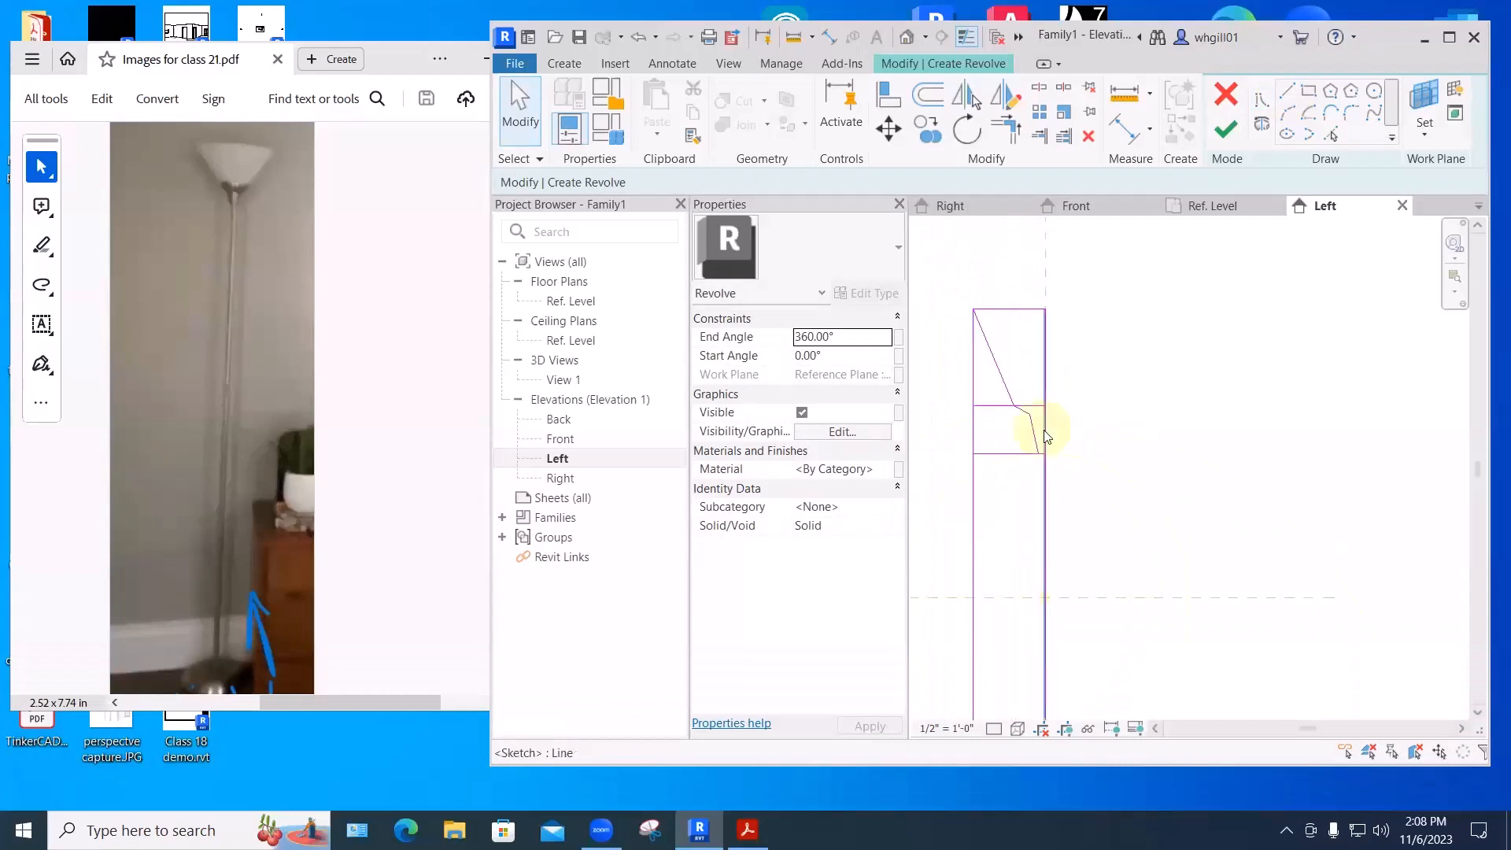
pyautogui.scroll(4, 1053, 453)
pyautogui.scroll(-2, 1058, 455)
# - Delete the middle horizontal divider and the profile's left vertical edge
pyautogui.press('Escape')
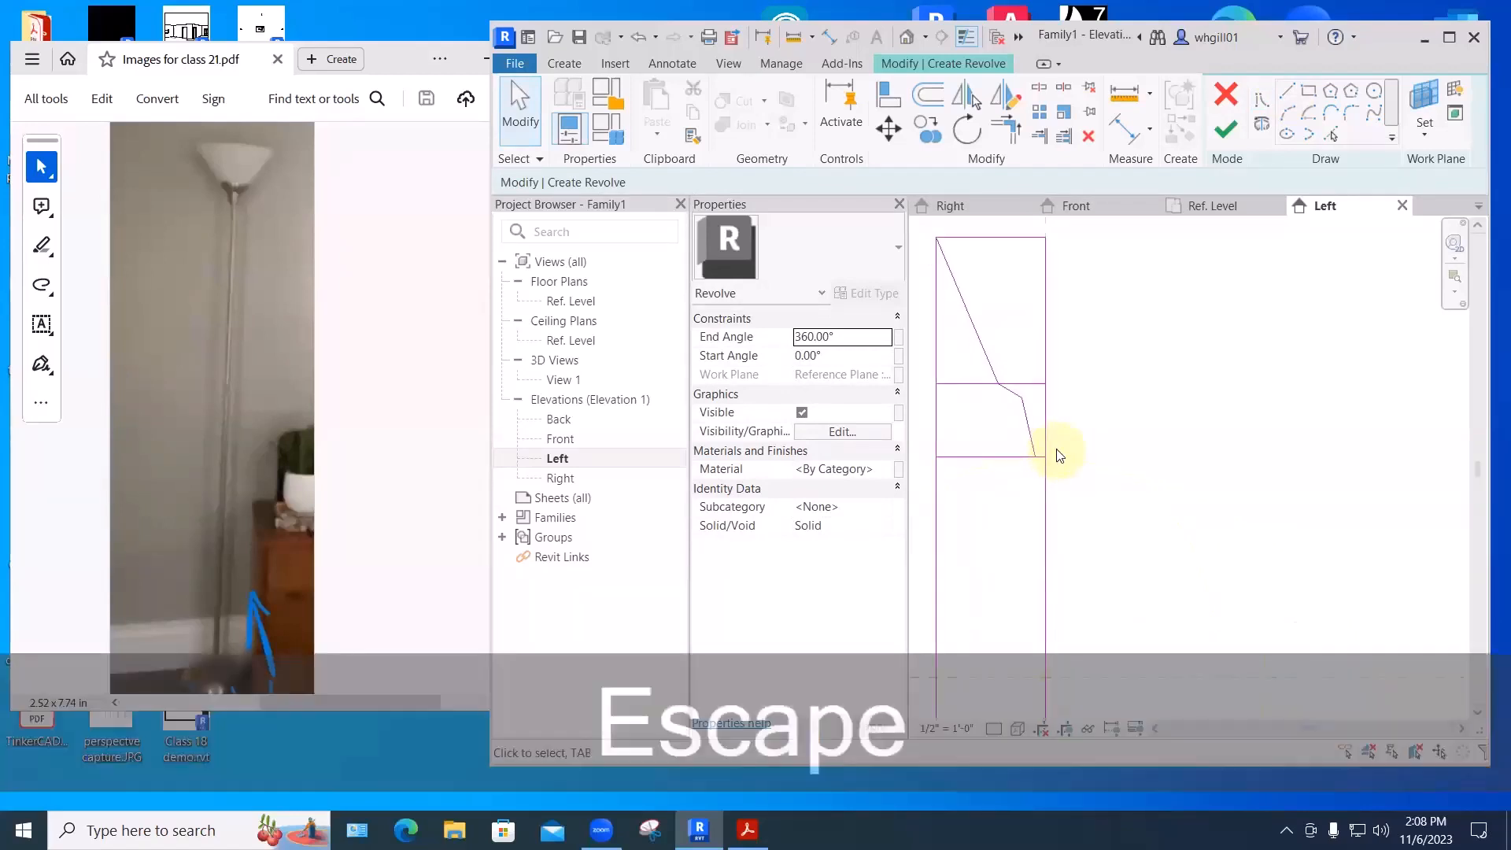
pyautogui.click(961, 384)
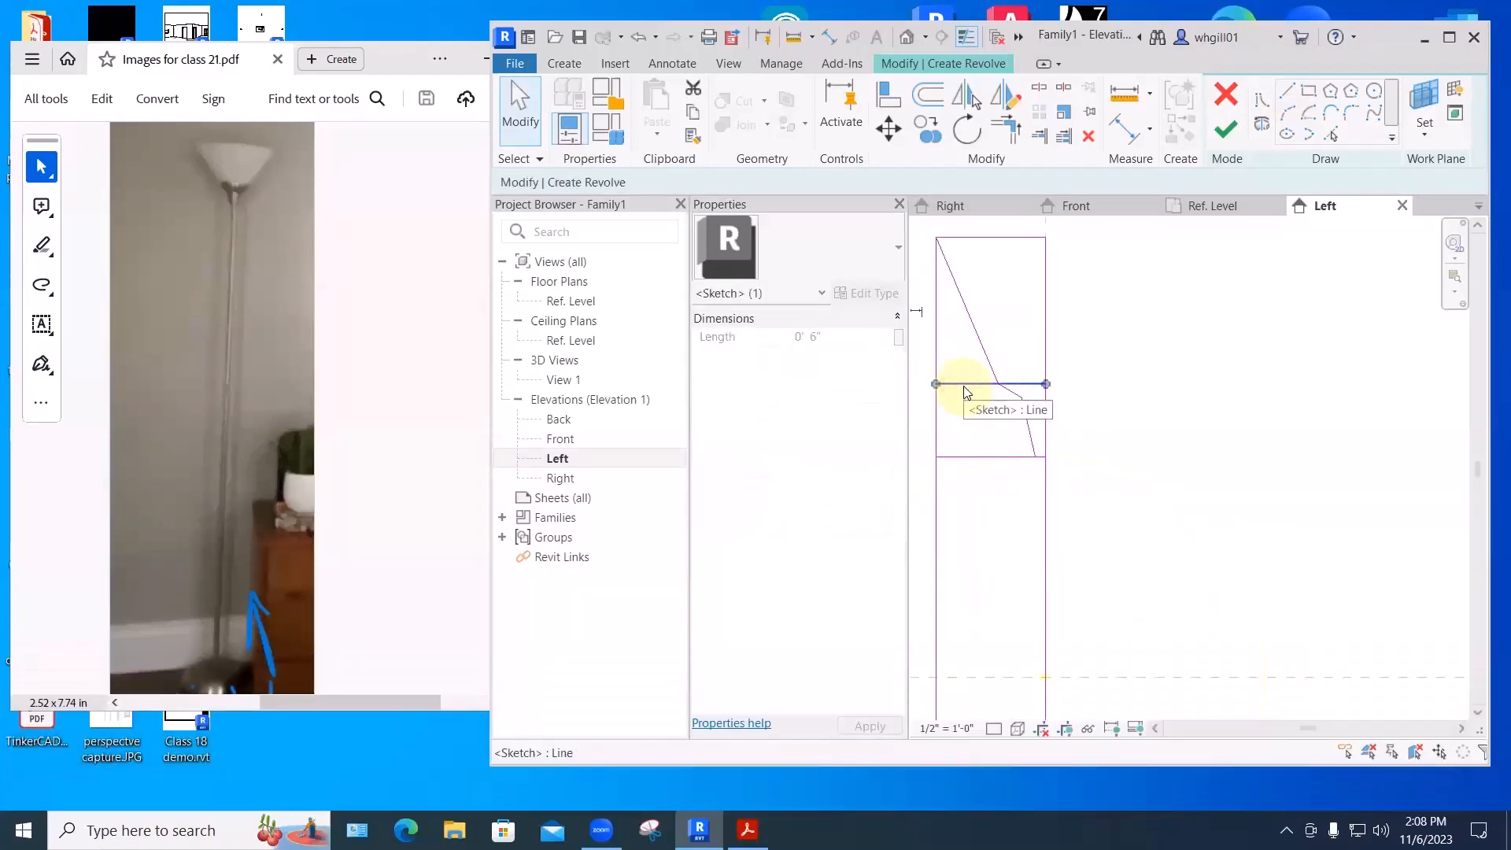
pyautogui.press('Delete')
pyautogui.click(936, 373)
pyautogui.press('BackSpace')
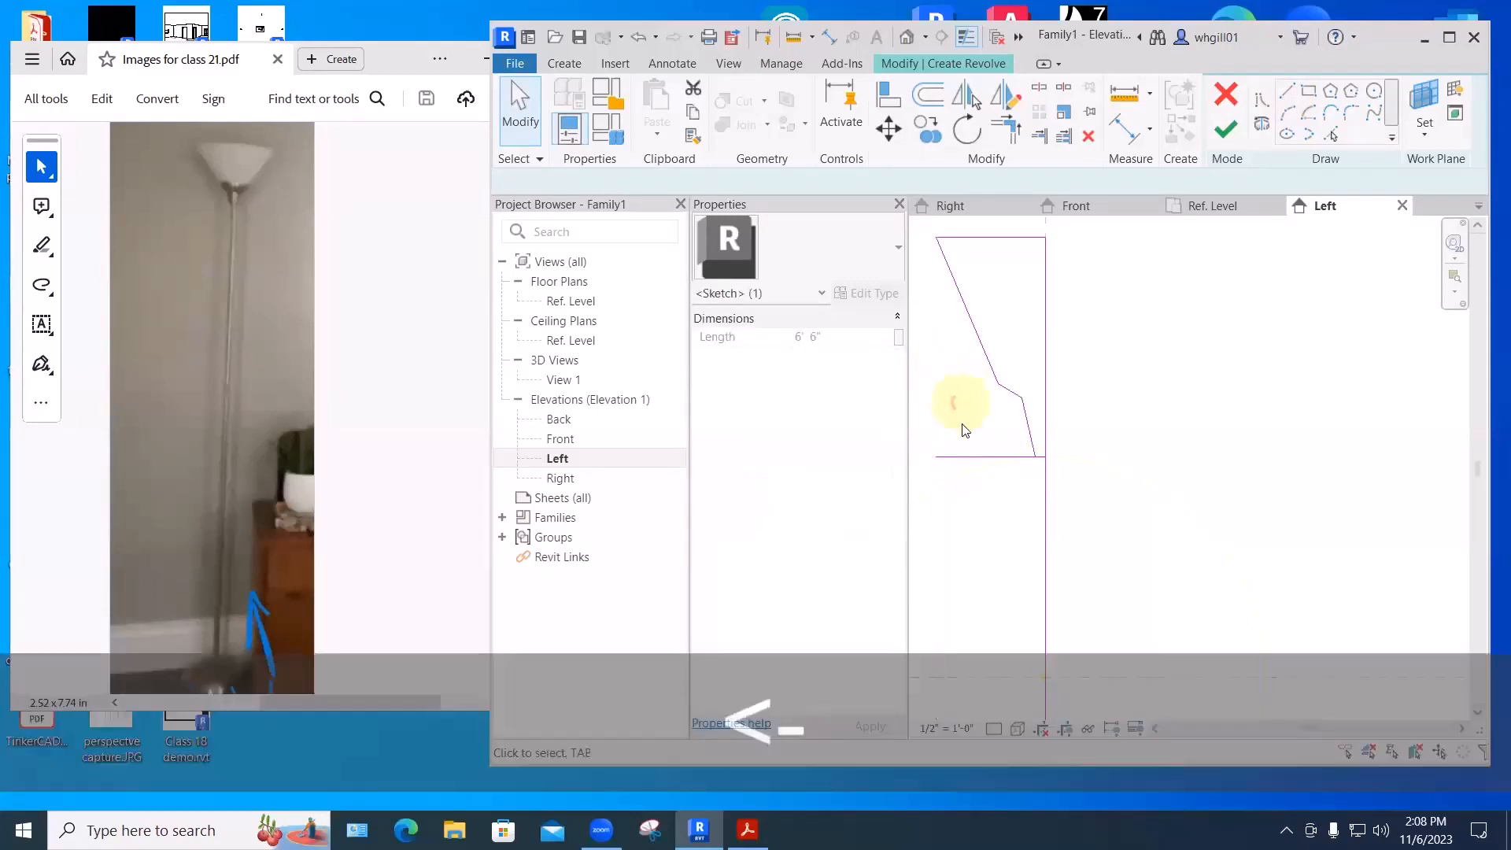
pyautogui.press('Escape')
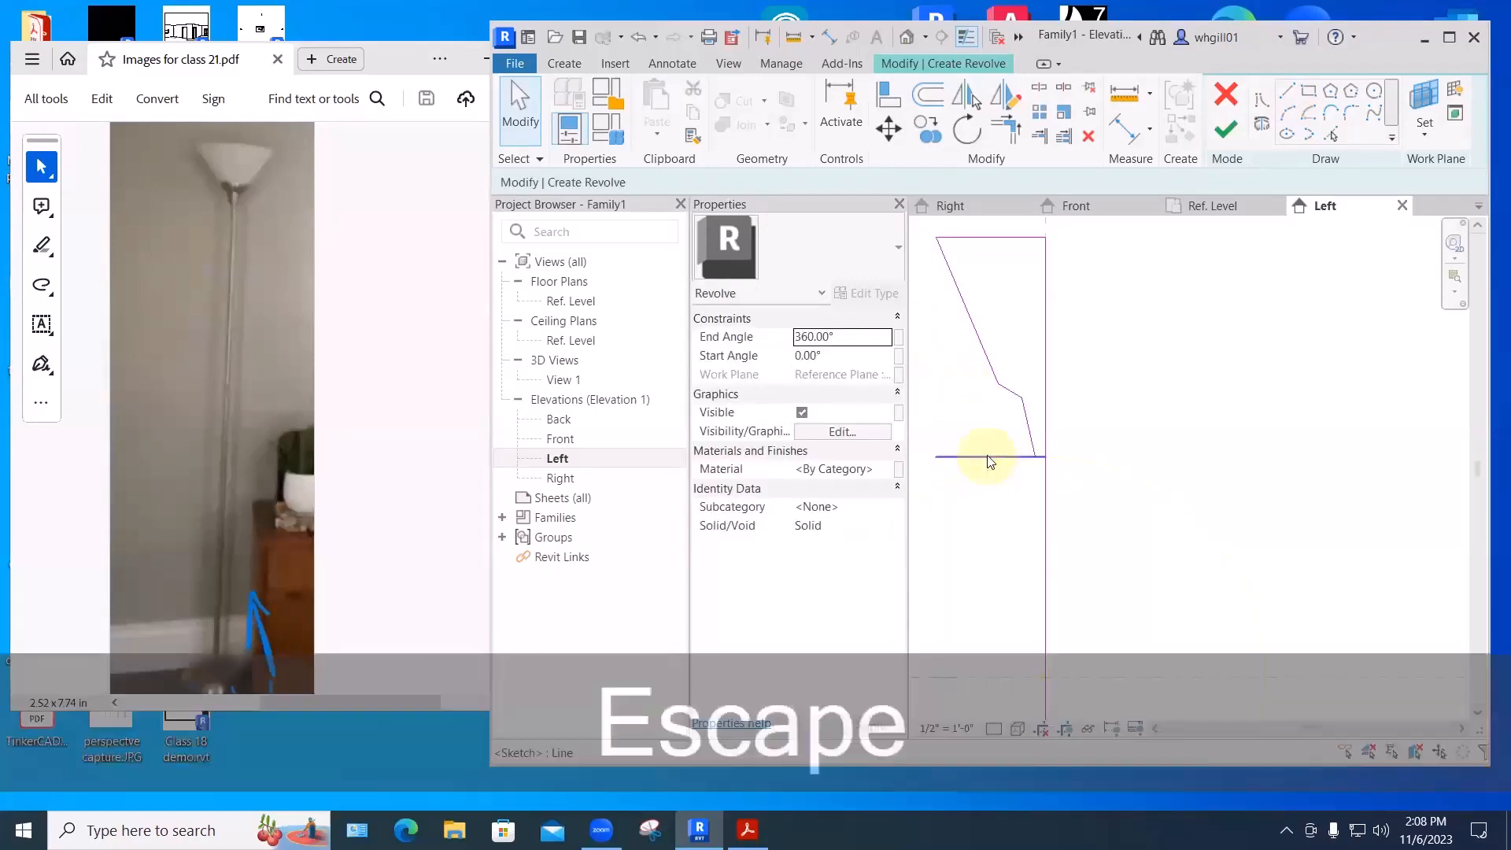
pyautogui.press('t')
pyautogui.press('r')
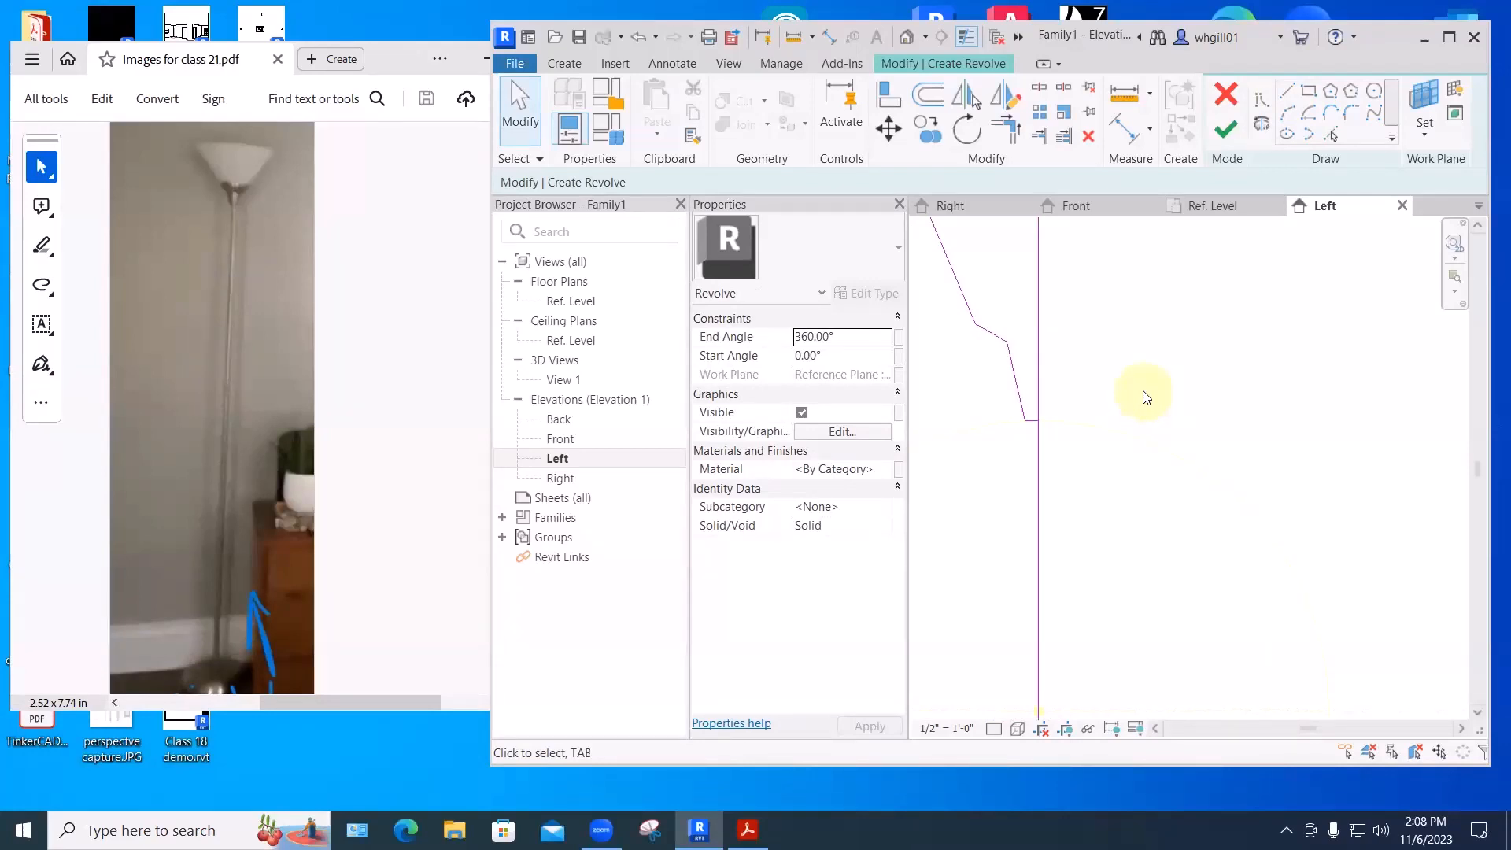
# - Offset the stem line 1/2" and nudge it left
pyautogui.click(924, 95)
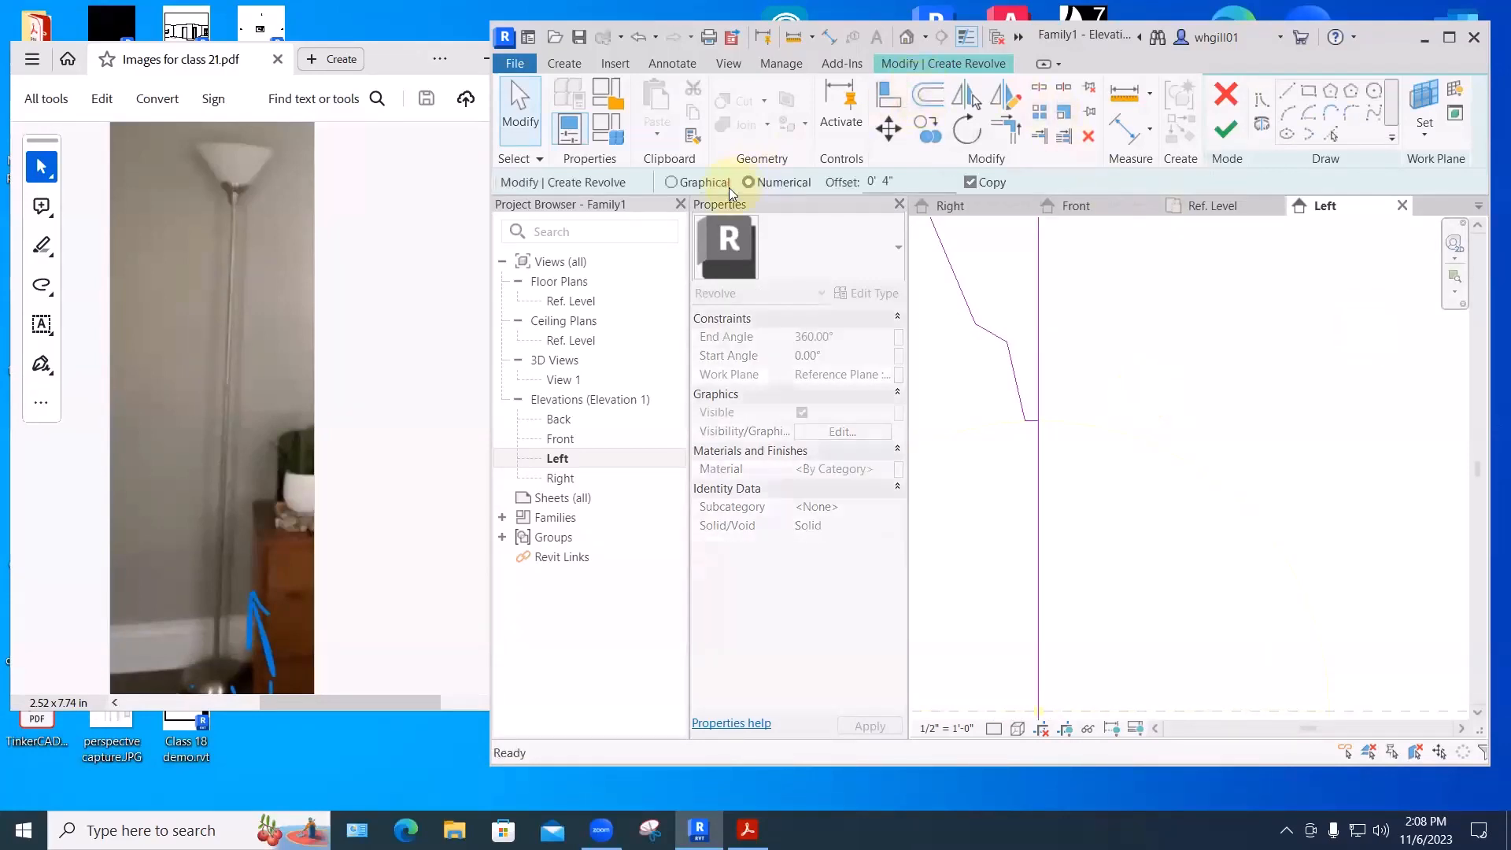
pyautogui.moveTo(898, 182); pyautogui.dragTo(861, 183)
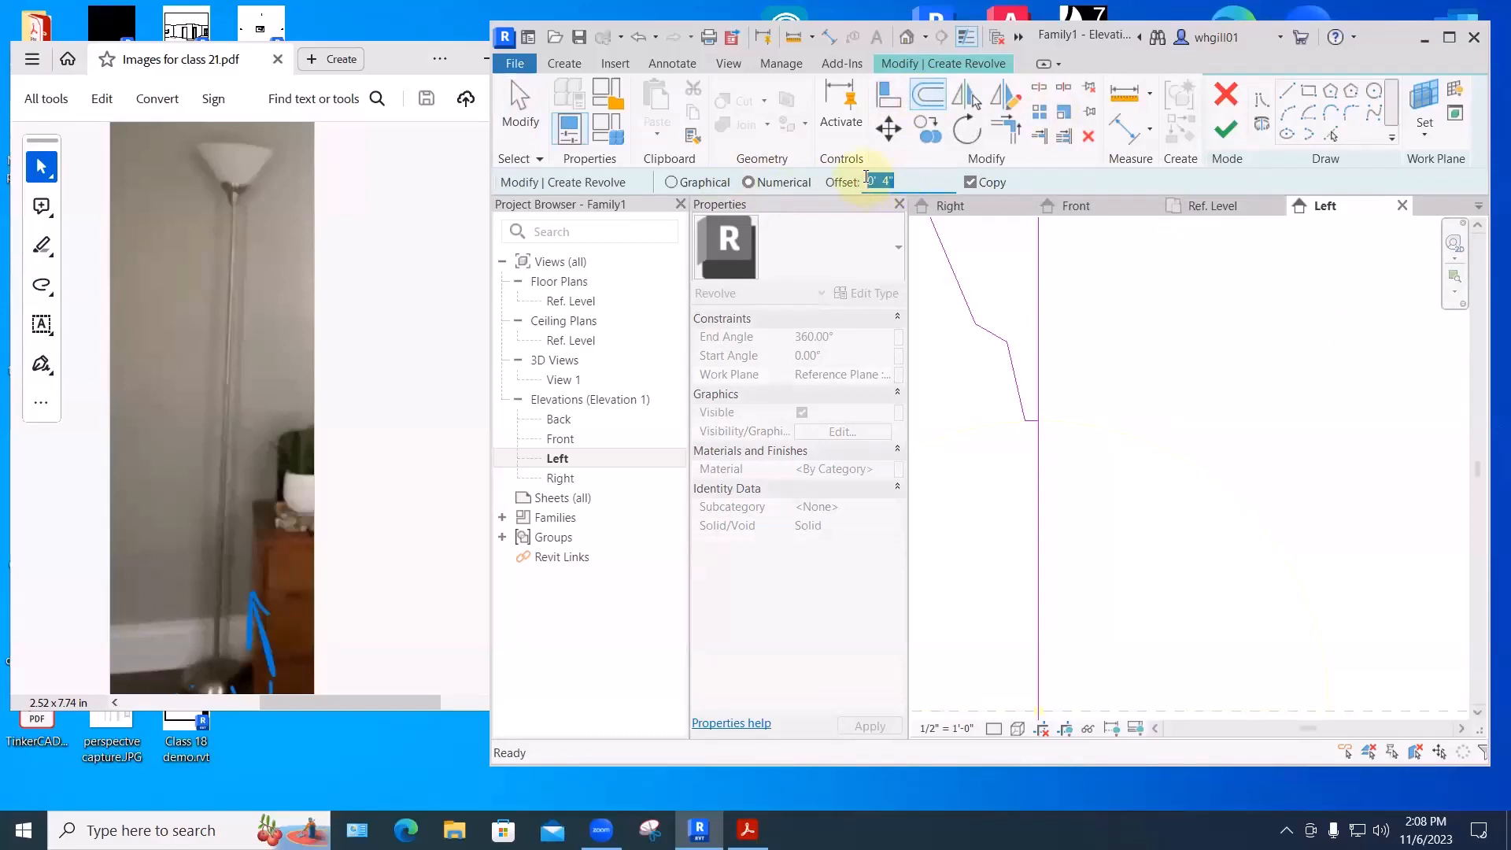
pyautogui.write('1/2"')
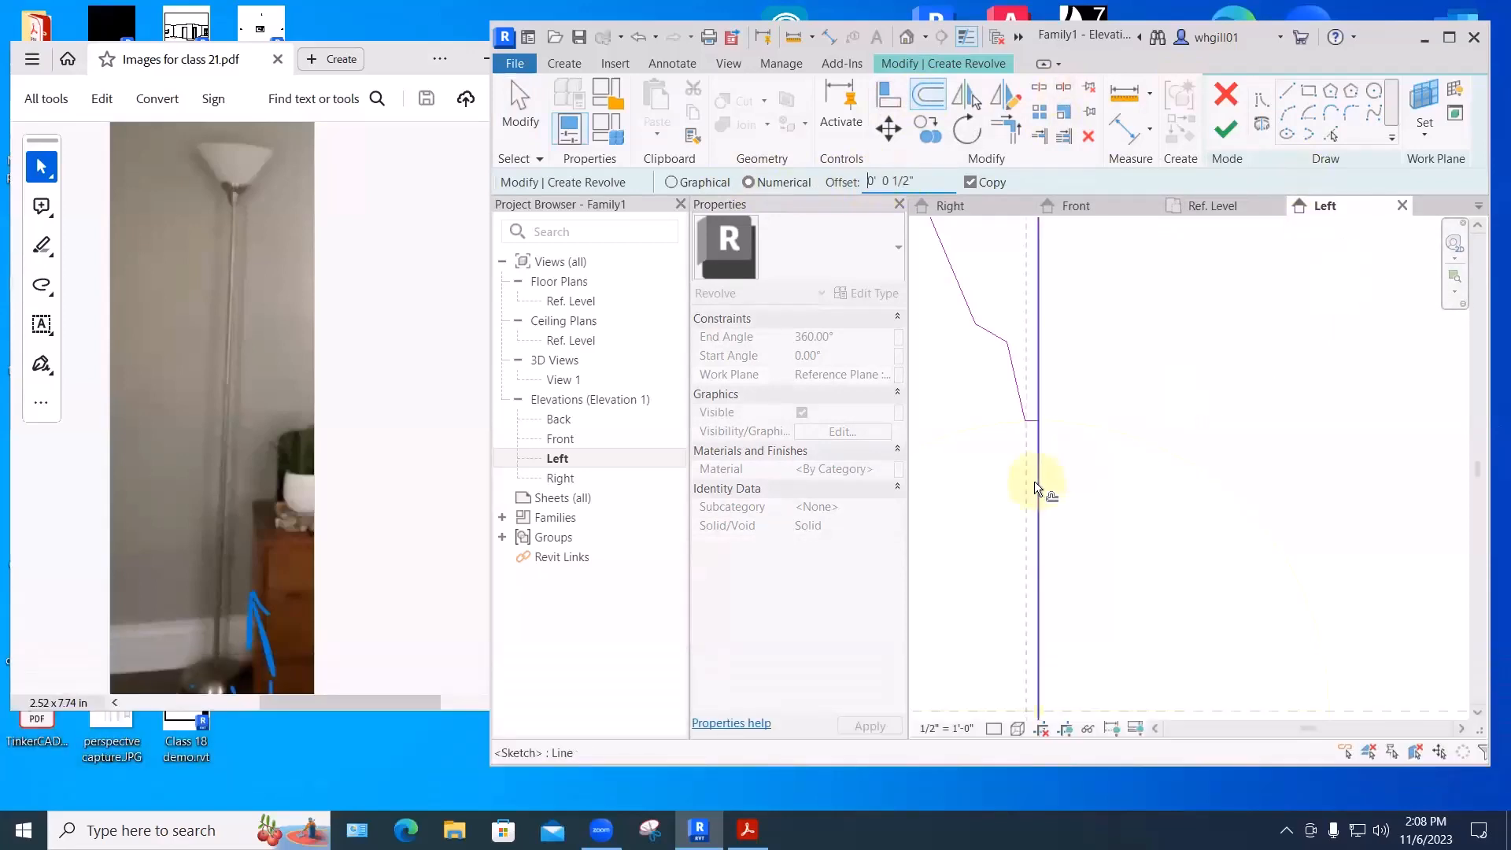
pyautogui.click(1034, 469)
pyautogui.press('Escape')
pyautogui.press('Escape')
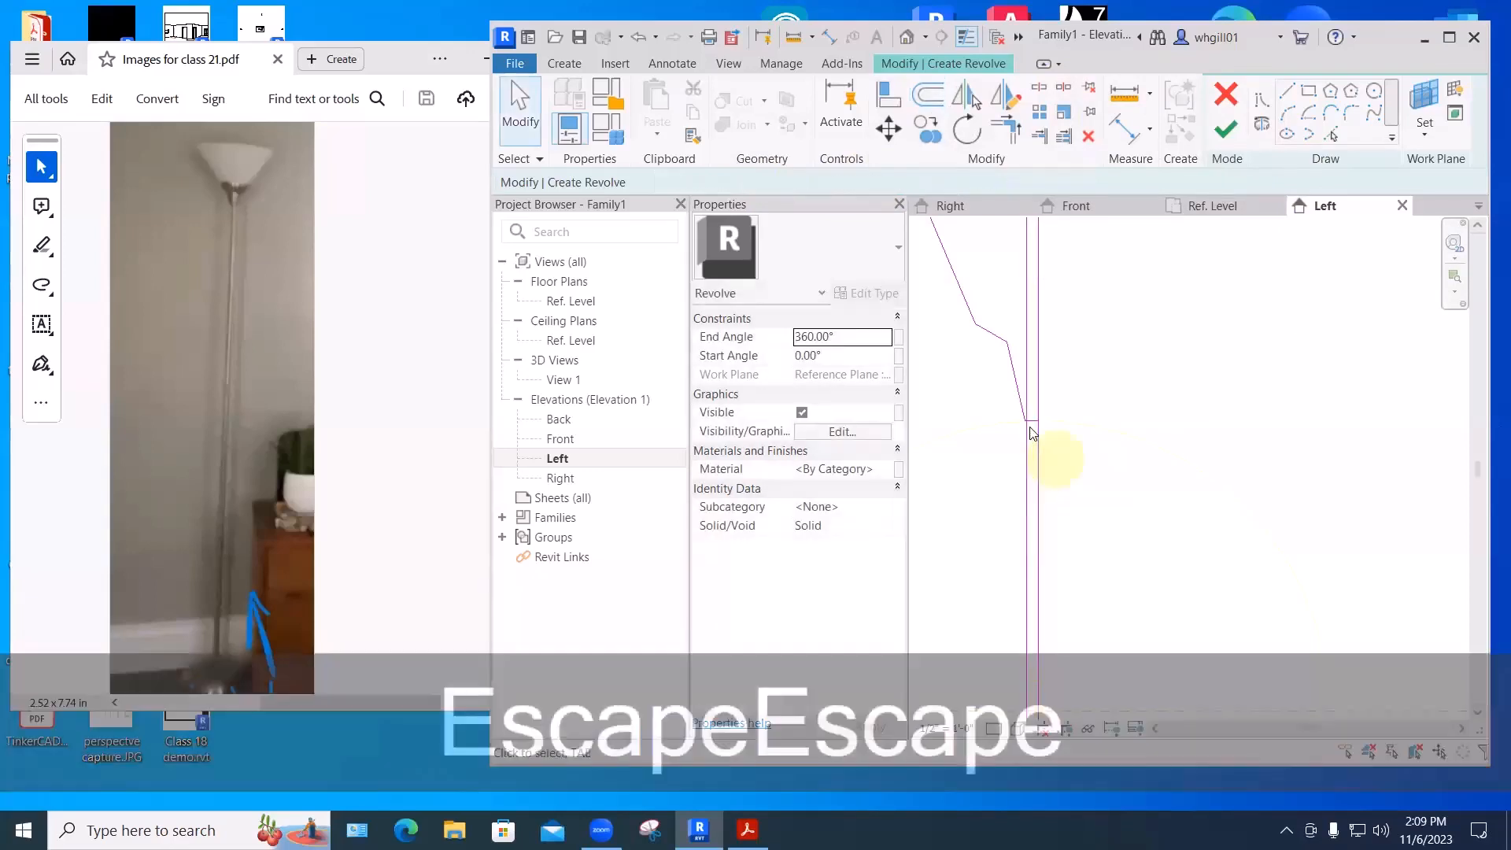
pyautogui.click(1036, 437)
pyautogui.press('Left')
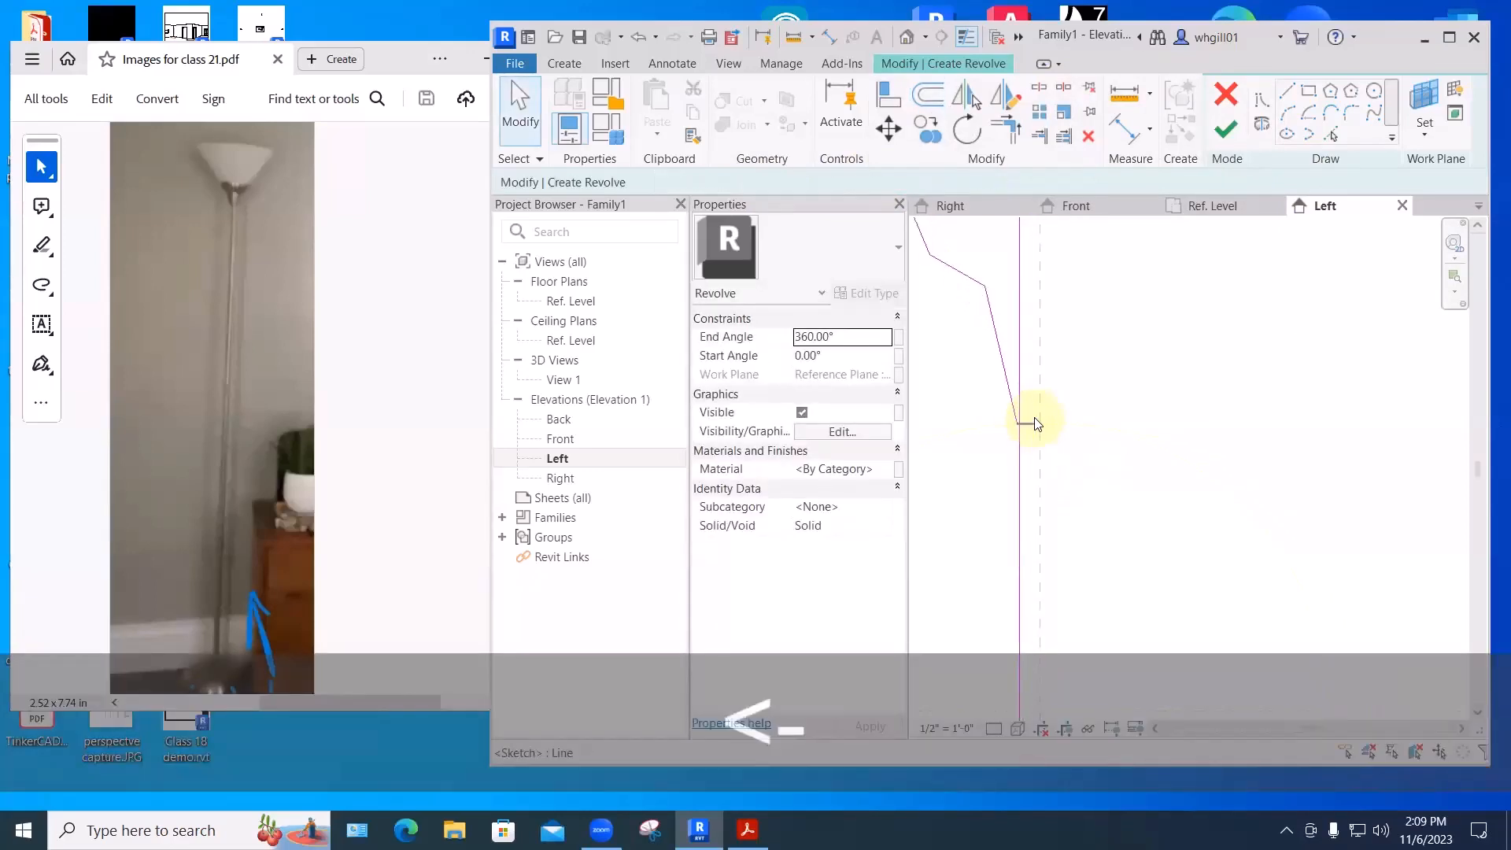
# - Extend and trim the shade step line to meet the stem in a clean corner
pyautogui.moveTo(967, 252)
pyautogui.mouseDown()
pyautogui.moveTo(1039, 447)
pyautogui.moveTo(1041, 425)
pyautogui.moveTo(989, 401)
pyautogui.mouseUp()
pyautogui.click(1008, 401)
pyautogui.click(1089, 405)
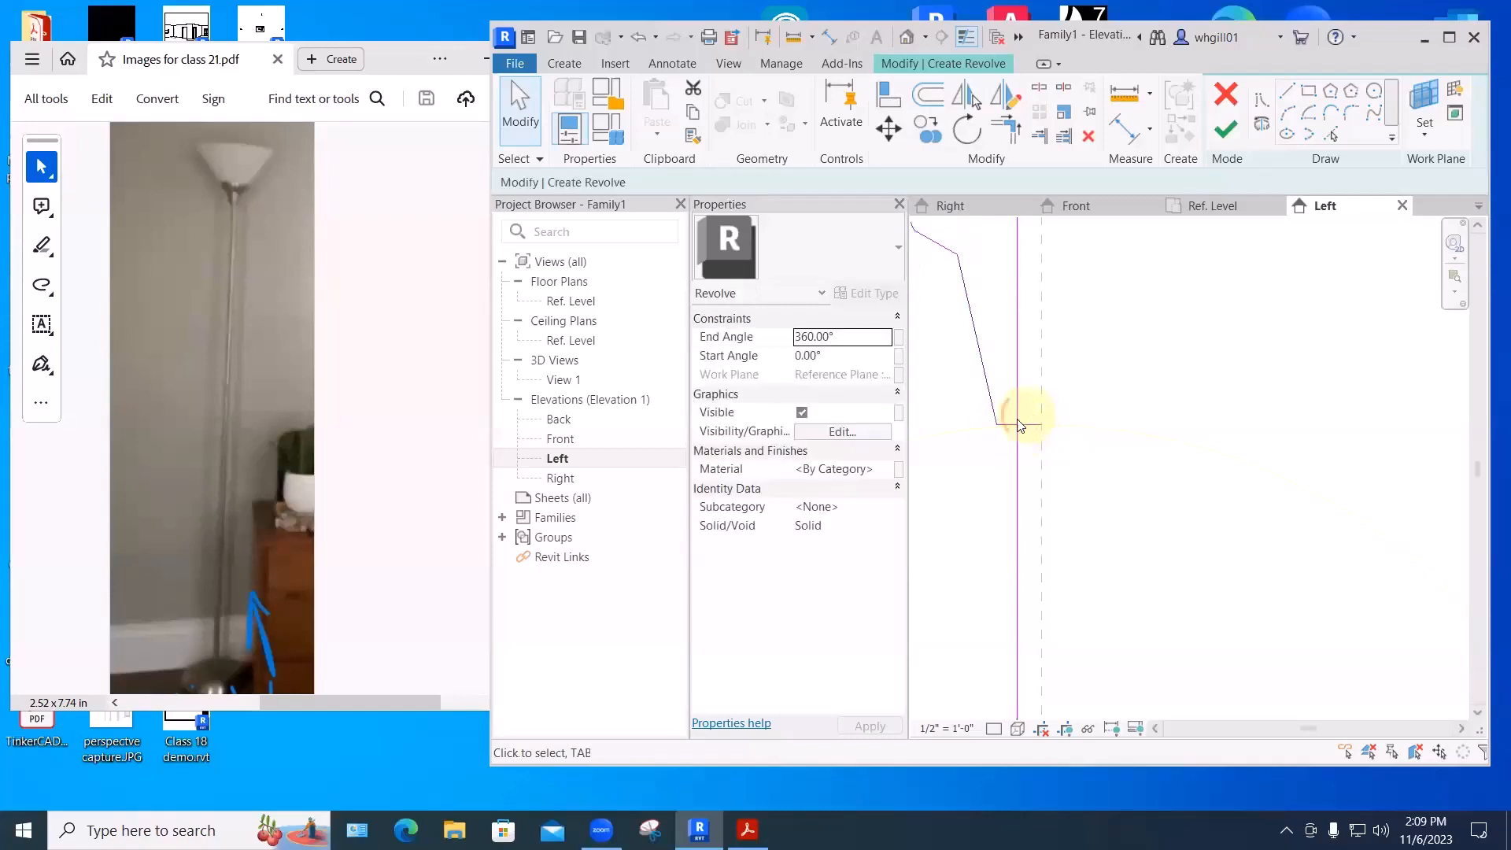
pyautogui.scroll(2, 1096, 403)
pyautogui.press('t')
pyautogui.press('r')
pyautogui.click(975, 433)
pyautogui.click(992, 451)
pyautogui.scroll(-2, 1100, 387)
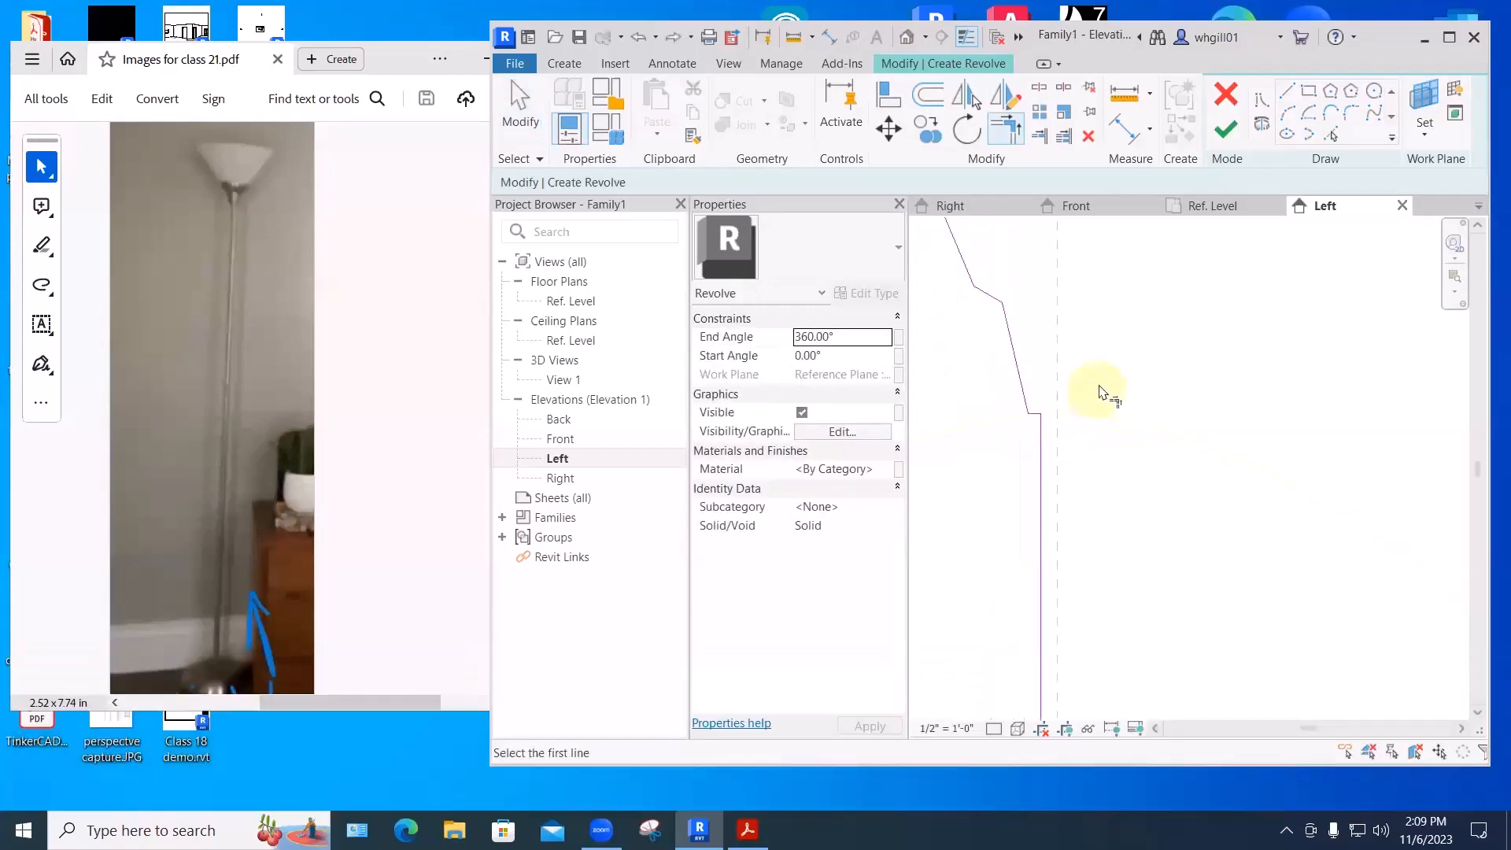
pyautogui.moveTo(1105, 387)
pyautogui.mouseDown(button='middle')
pyautogui.moveTo(1076, 542)
pyautogui.moveTo(1118, 399)
pyautogui.mouseUp(button='middle')
pyautogui.scroll(-2, 1088, 529)
pyautogui.scroll(-2, 1117, 398)
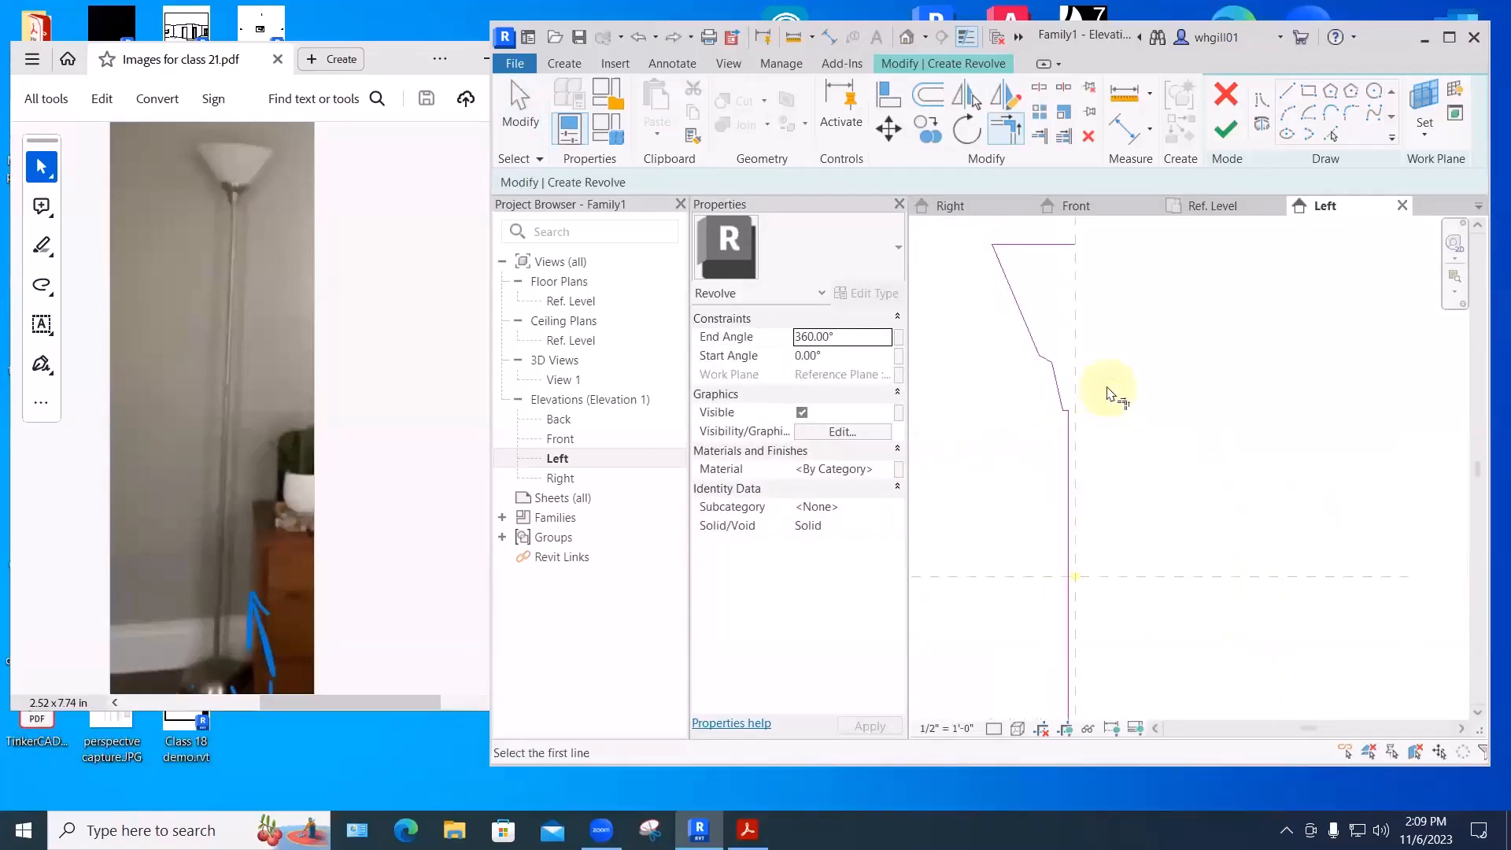
pyautogui.moveTo(1130, 465); pyautogui.dragTo(1131, 225, button='middle')
pyautogui.scroll(-1, 1122, 582)
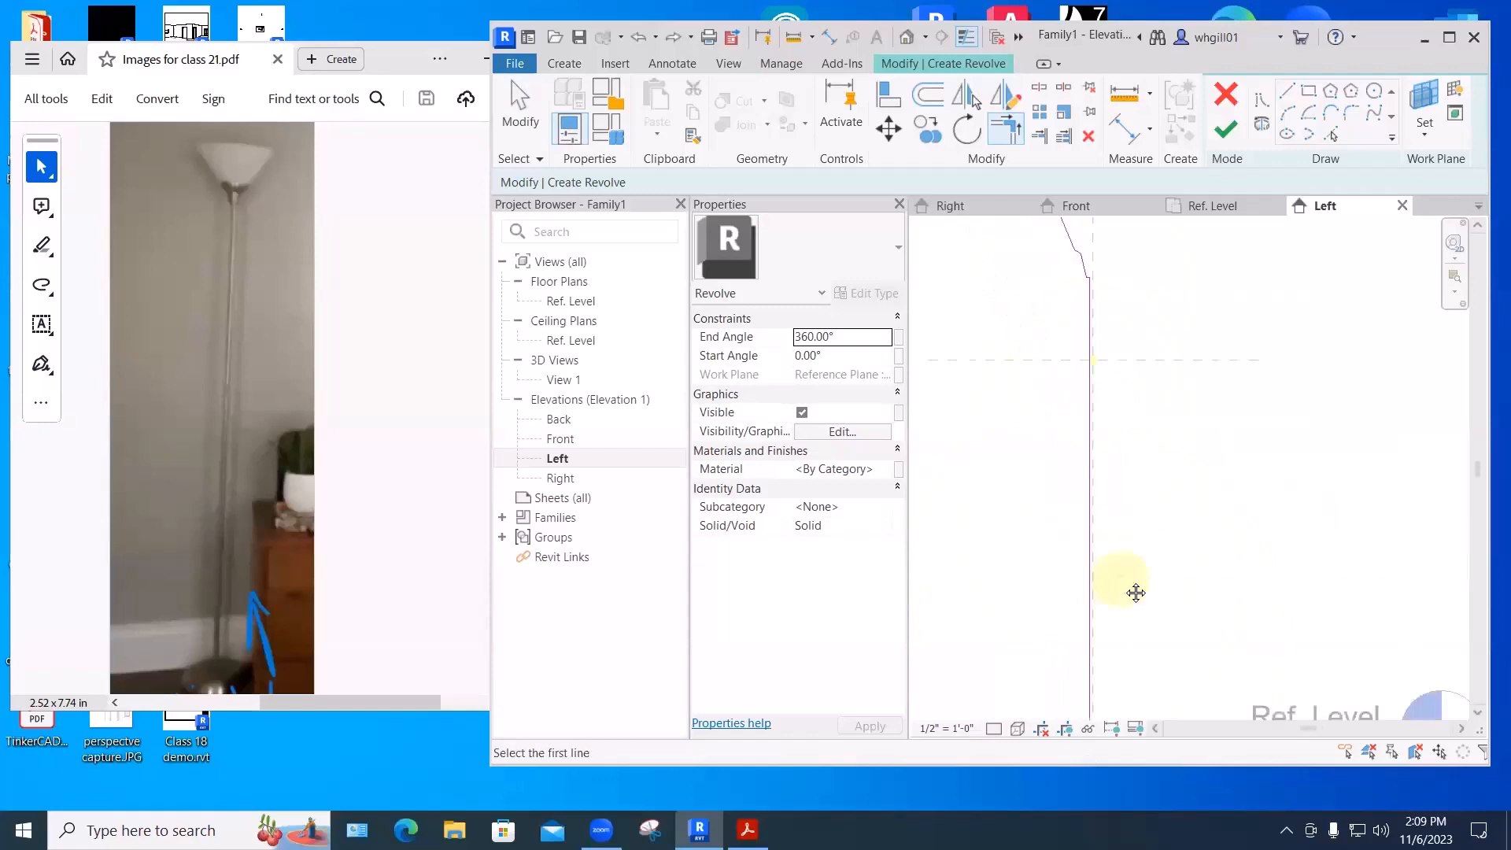
pyautogui.scroll(-2, 1125, 582)
pyautogui.moveTo(1125, 583); pyautogui.dragTo(1093, 562, button='middle')
pyautogui.moveTo(1074, 627); pyautogui.dragTo(1049, 584, button='middle')
pyautogui.scroll(2, 1033, 576)
pyautogui.scroll(1, 1027, 571)
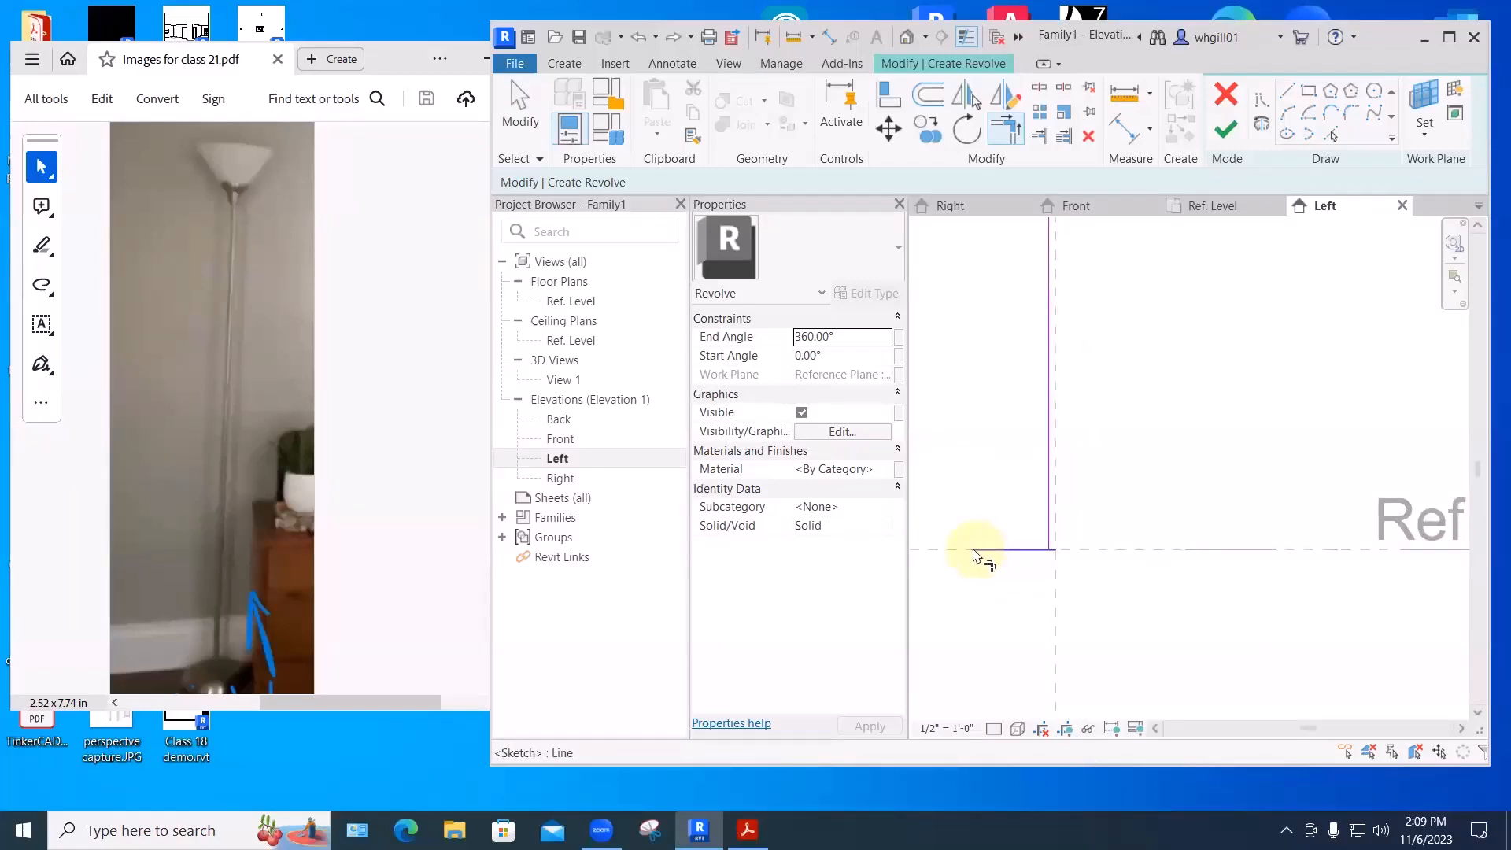
pyautogui.click(886, 93)
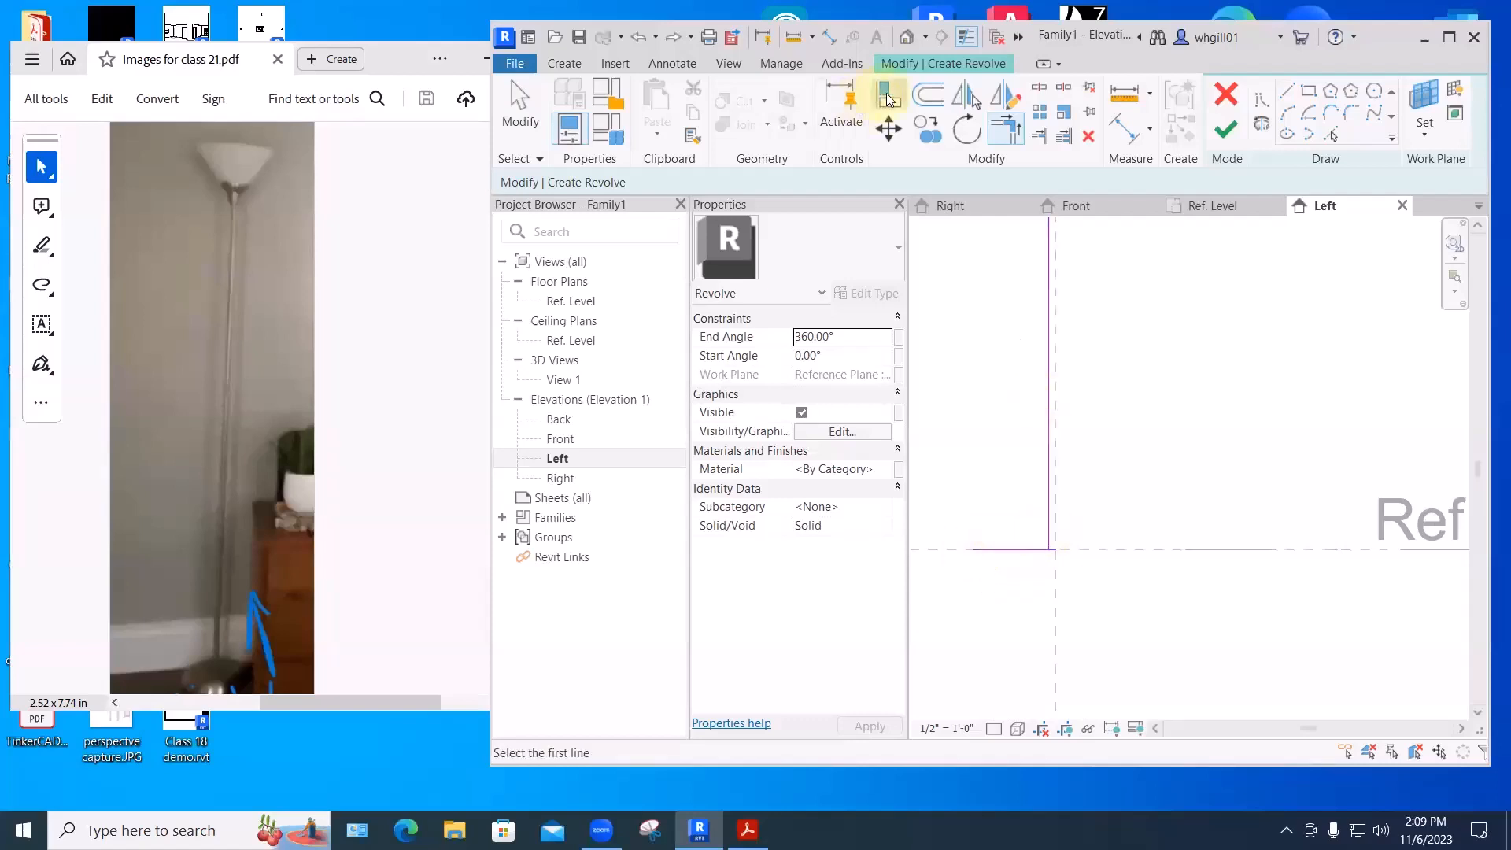
# - Draw a start-end-radius arc from the base line's left end up to the stem
pyautogui.click(1285, 93)
pyautogui.click(974, 552)
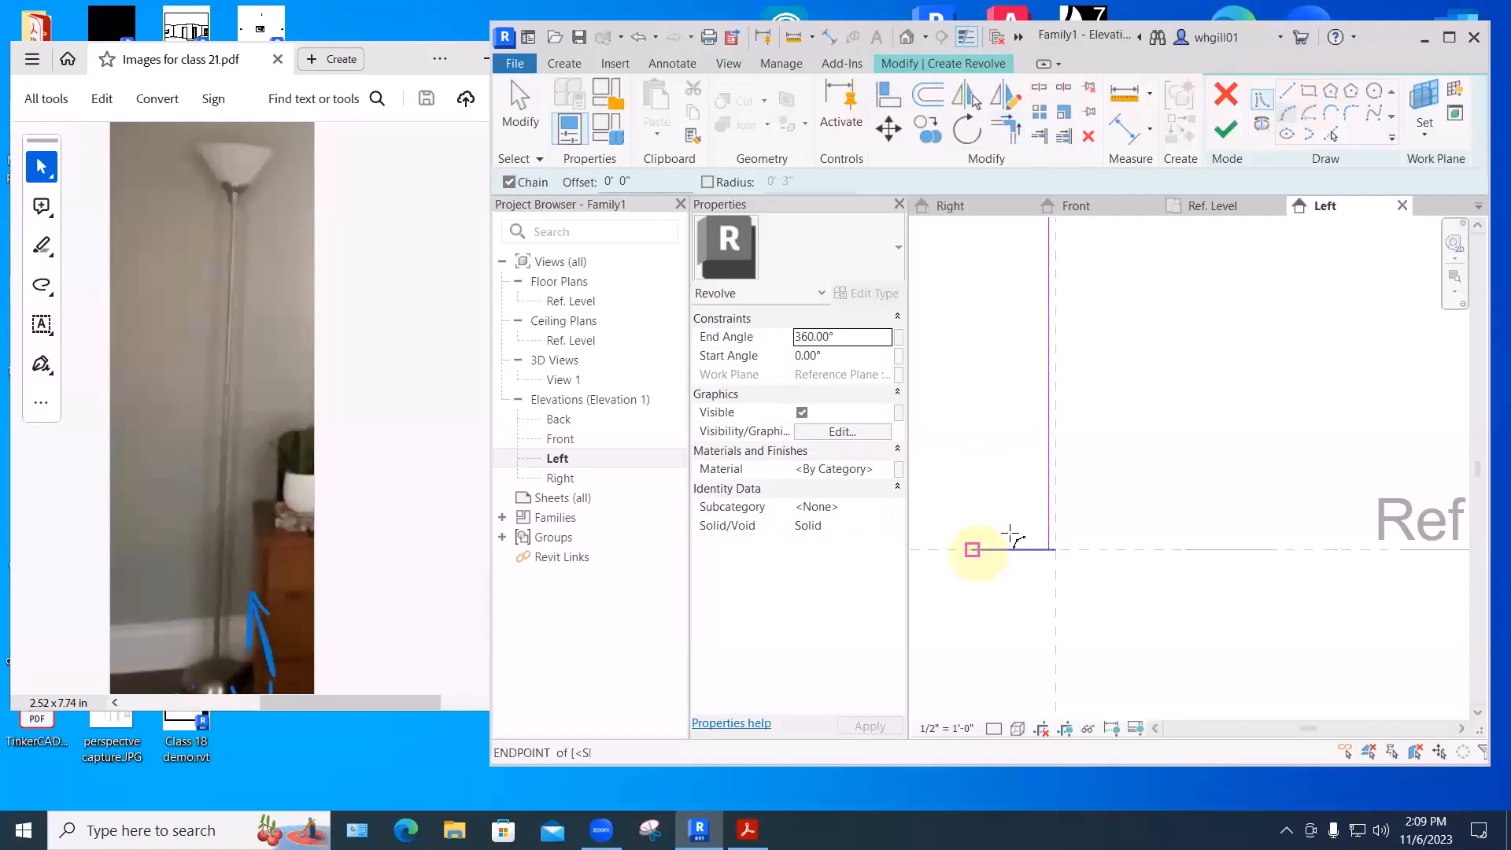
pyautogui.click(1049, 529)
pyautogui.scroll(3, 1023, 539)
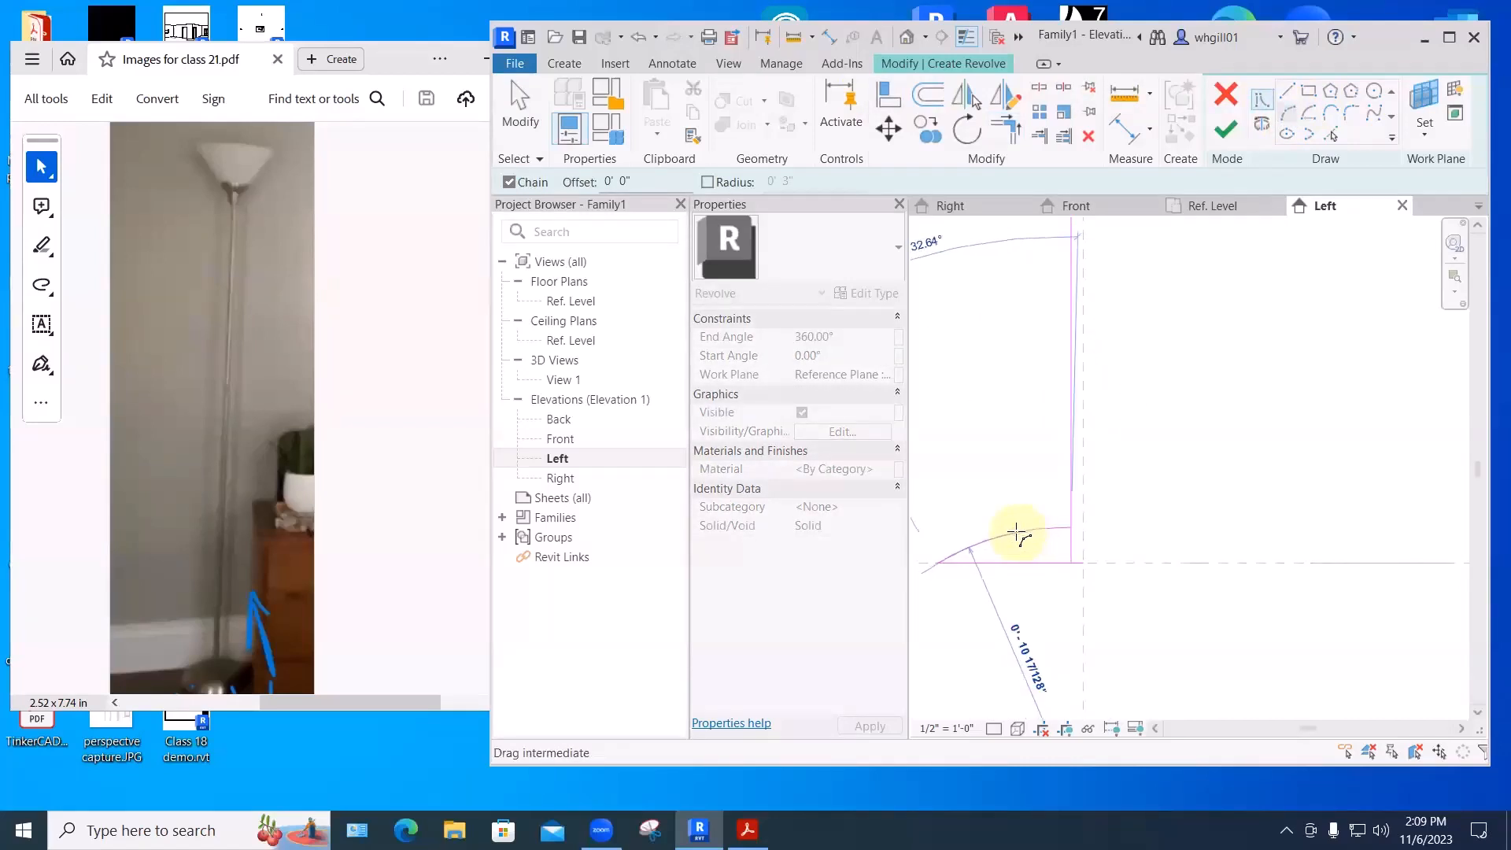
pyautogui.click(1016, 532)
pyautogui.press('Escape')
pyautogui.press('Escape')
pyautogui.press('Escape')
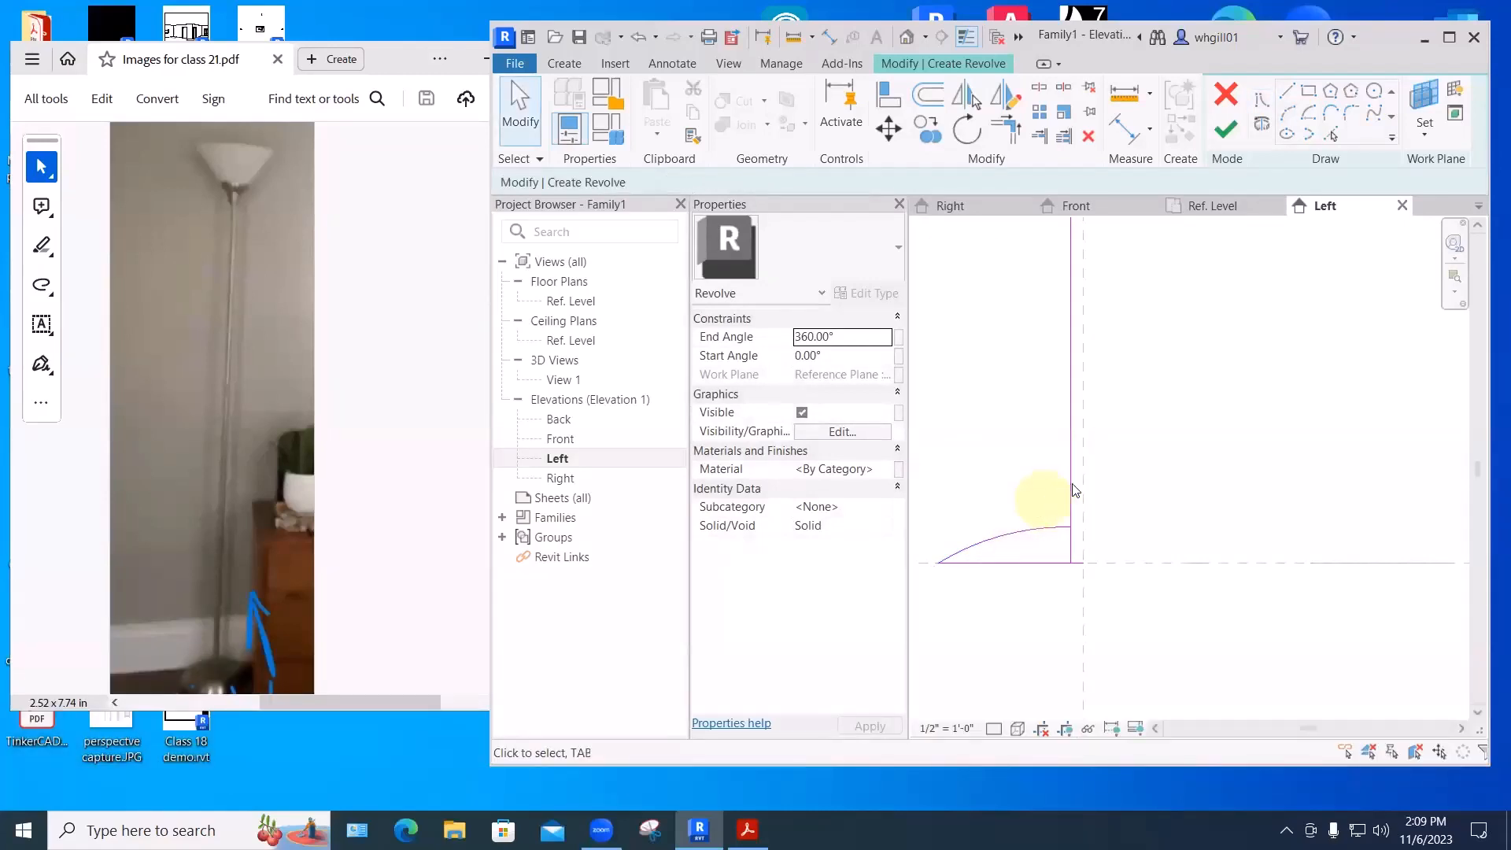
# - Trim the stem line so it meets the new curved base
pyautogui.press('t')
pyautogui.press('r')
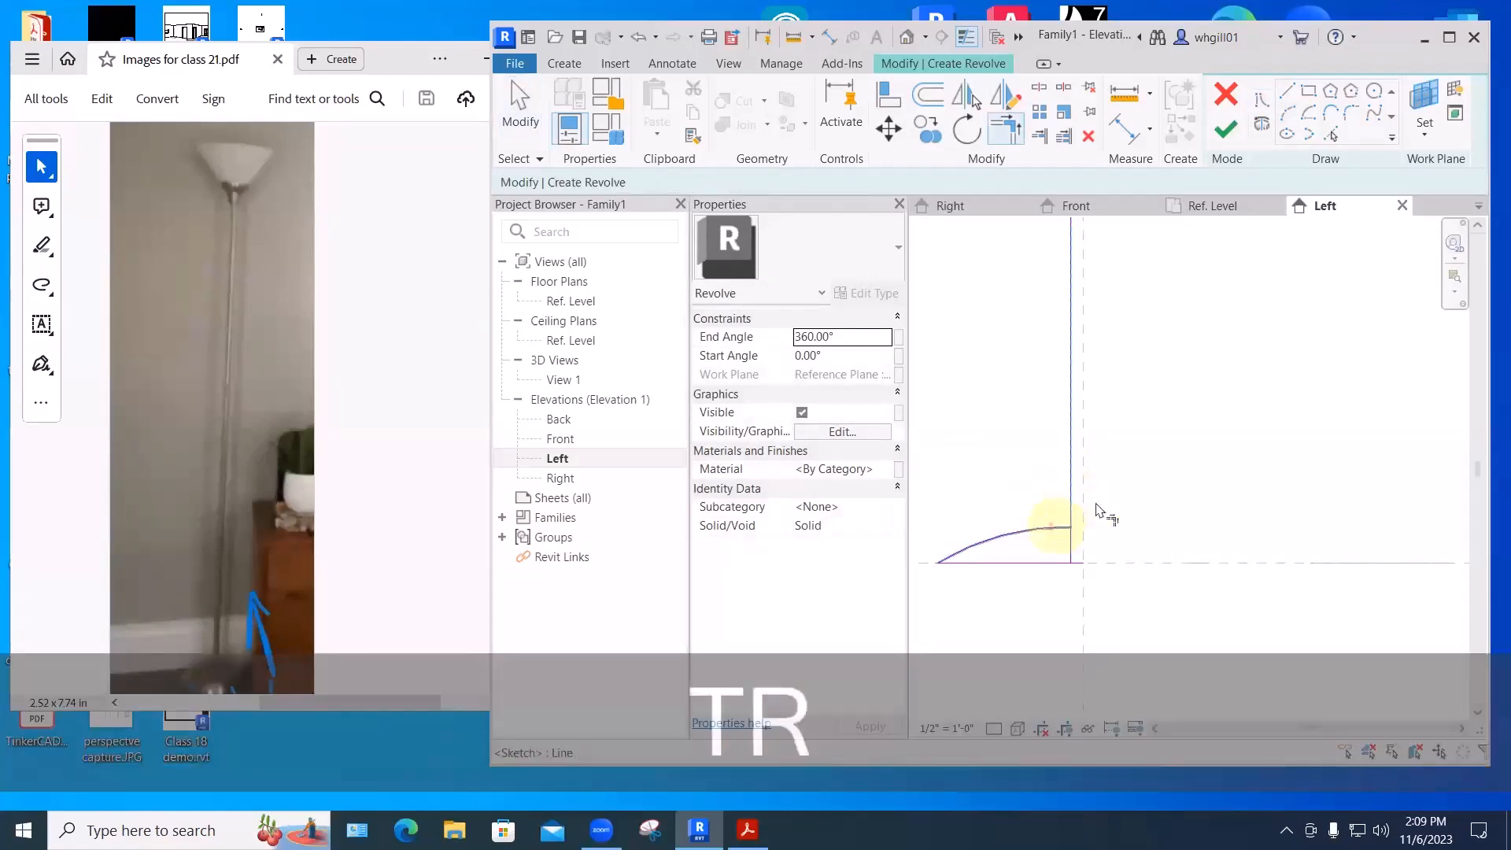
pyautogui.click(1071, 516)
pyautogui.scroll(-3, 1141, 498)
pyautogui.moveTo(1178, 491); pyautogui.dragTo(1125, 591, button='middle')
pyautogui.scroll(-2, 1125, 591)
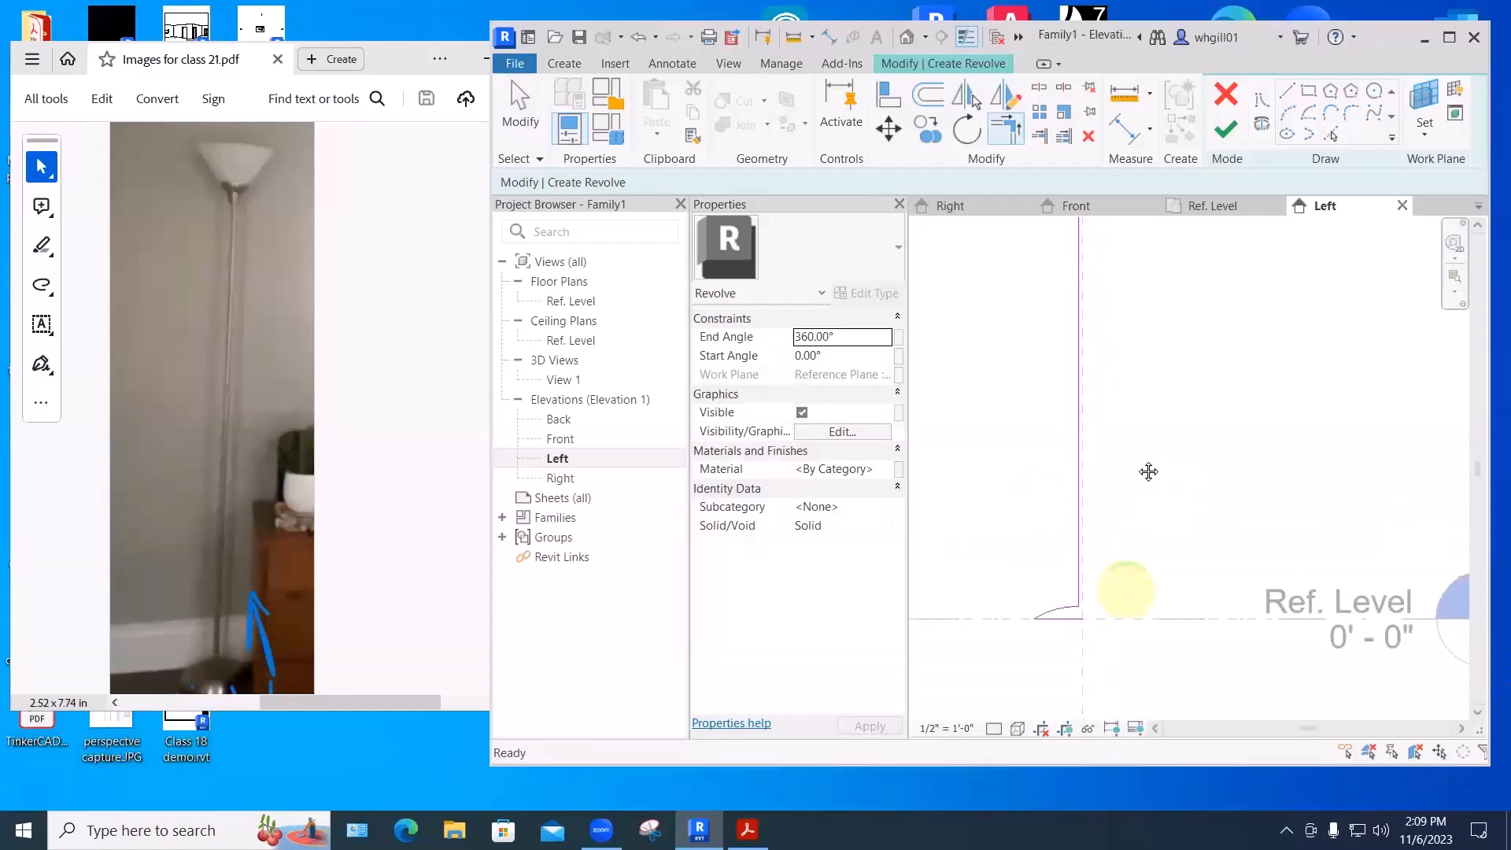
pyautogui.moveTo(1149, 472); pyautogui.dragTo(1125, 591, button='middle')
pyautogui.scroll(-1, 1123, 540)
pyautogui.moveTo(1123, 540); pyautogui.dragTo(1095, 543, button='middle')
pyautogui.scroll(2, 1039, 295)
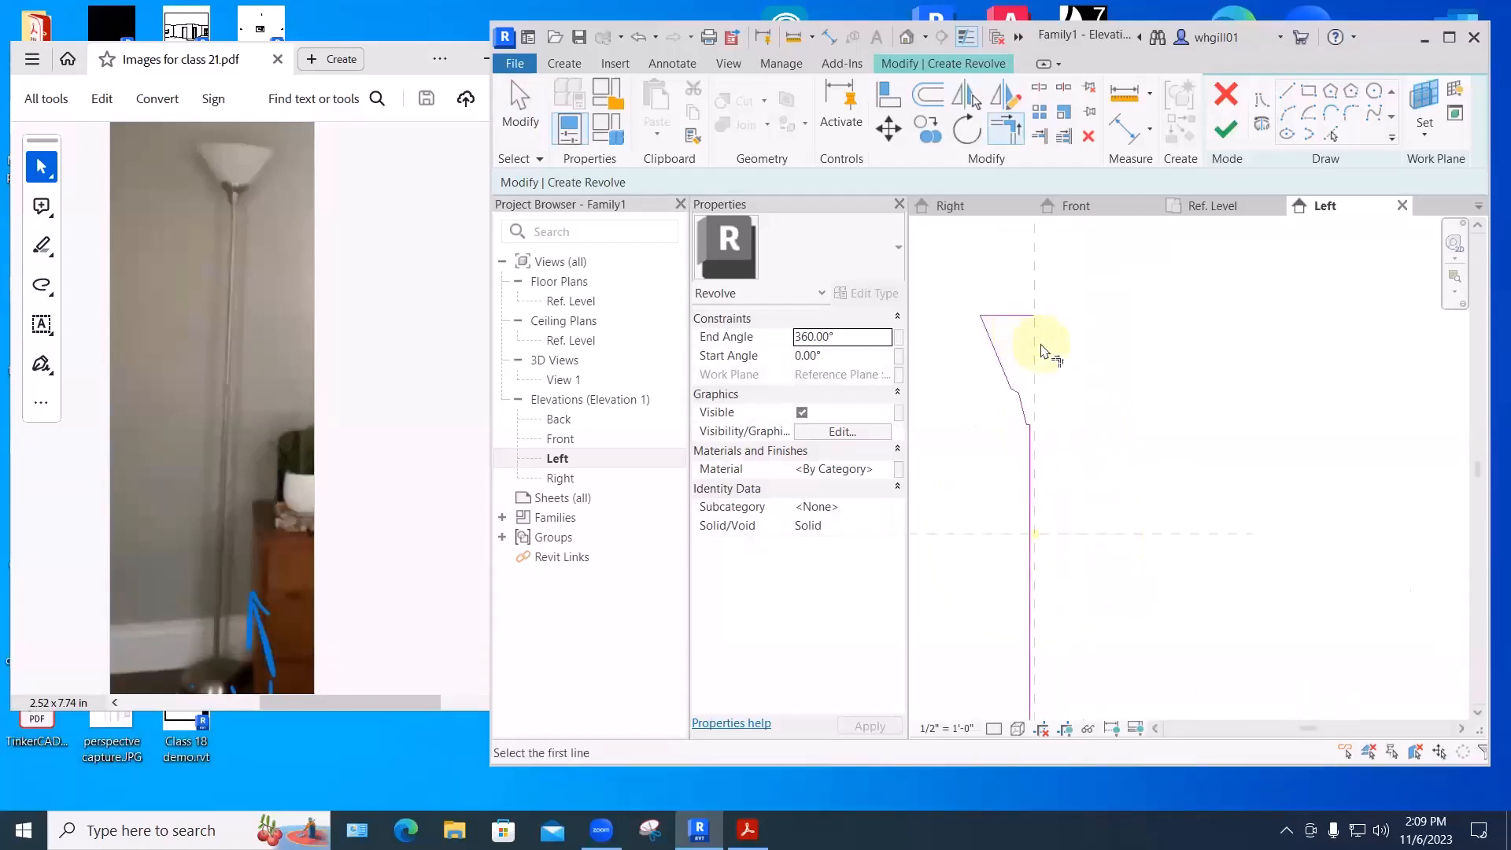
pyautogui.scroll(2, 1052, 351)
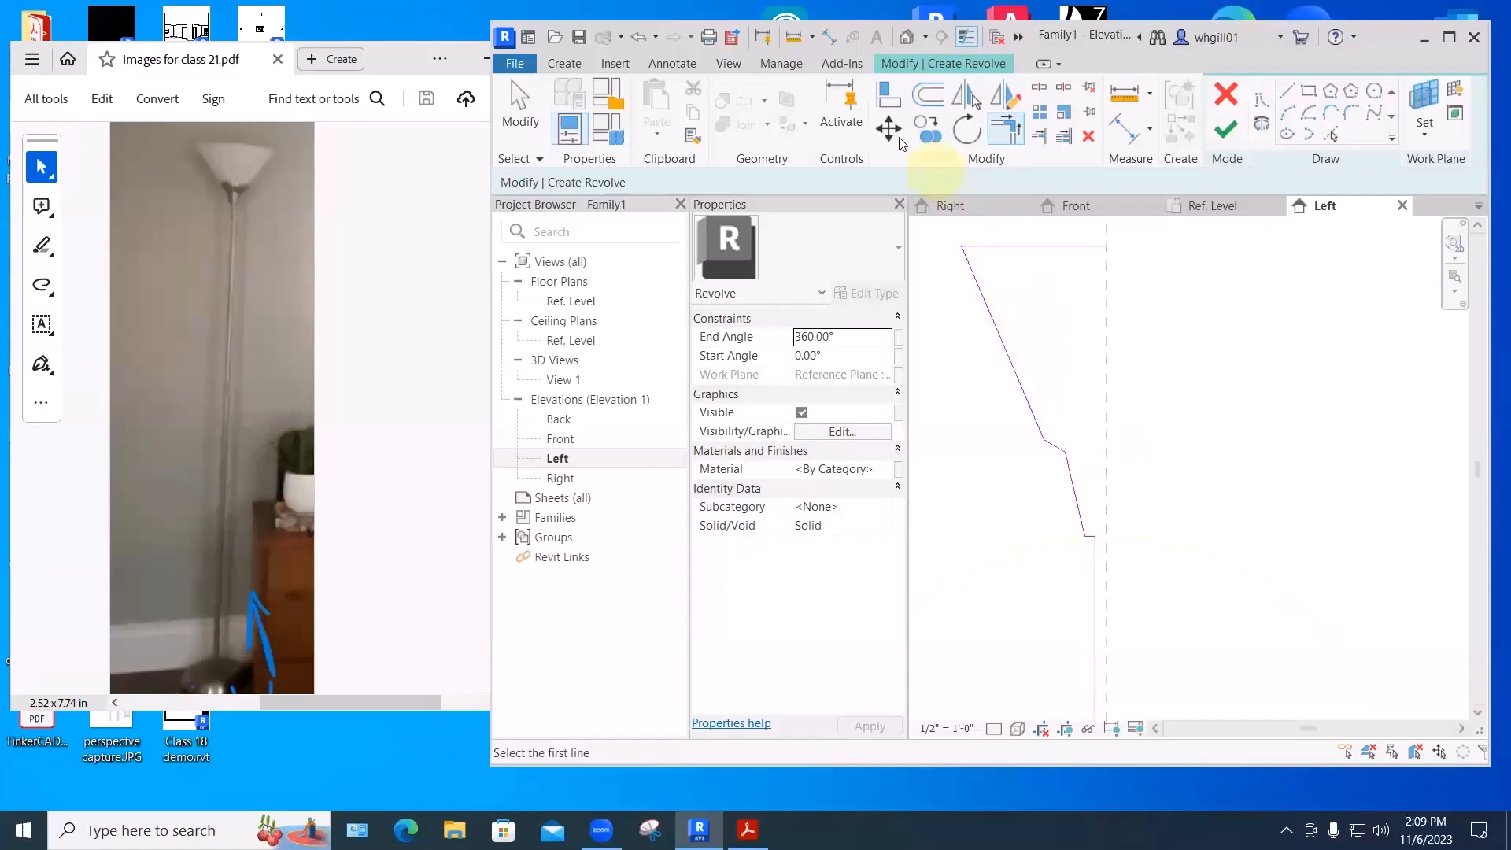
# - Offset the slanted shade line 1/2" inward and trim the top line to it
pyautogui.click(928, 94)
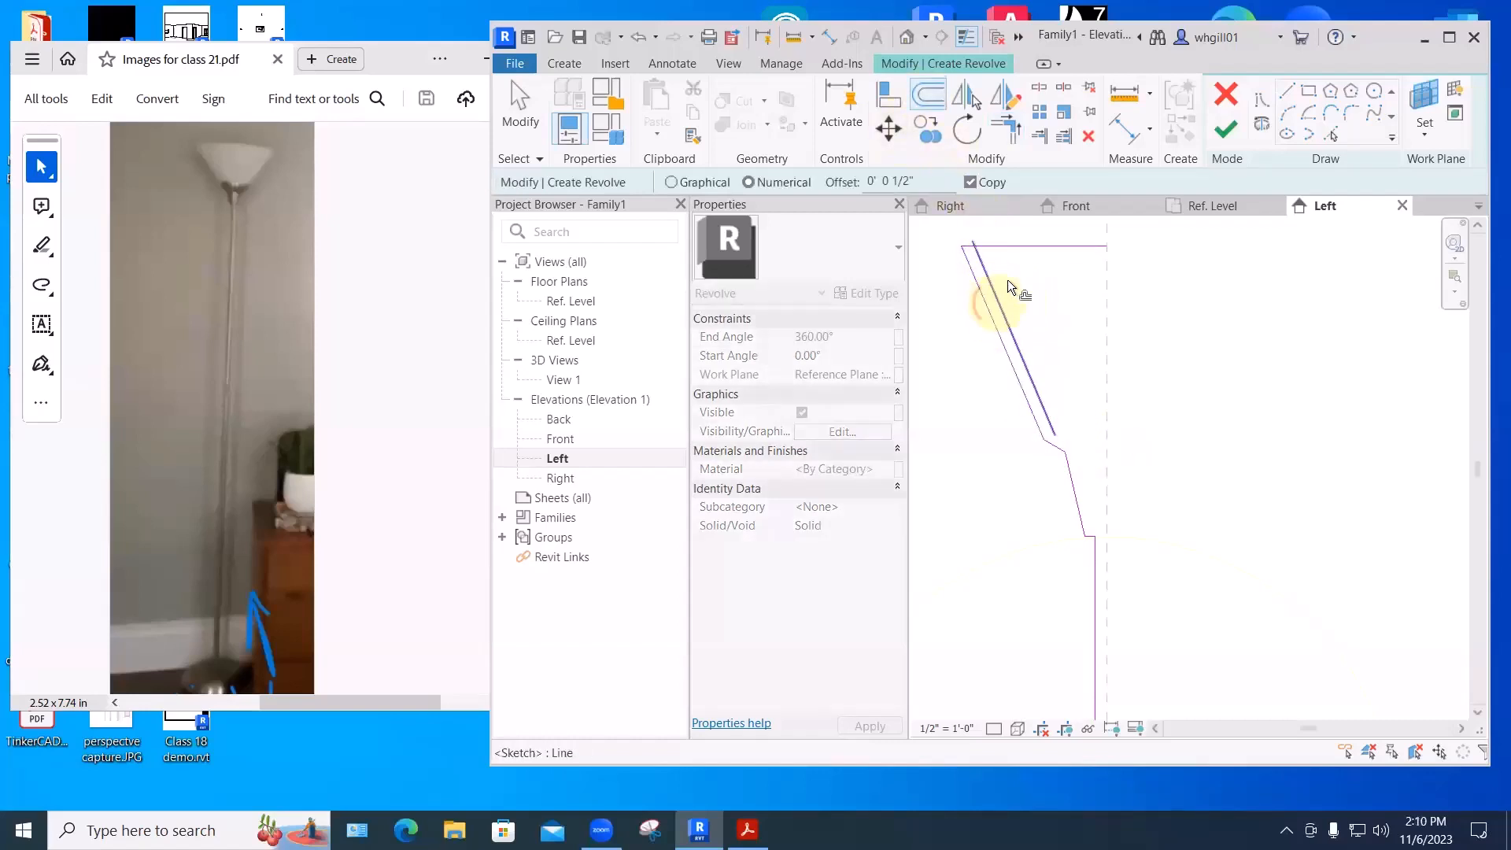
pyautogui.click(1009, 275)
pyautogui.press('Escape')
pyautogui.press('Escape')
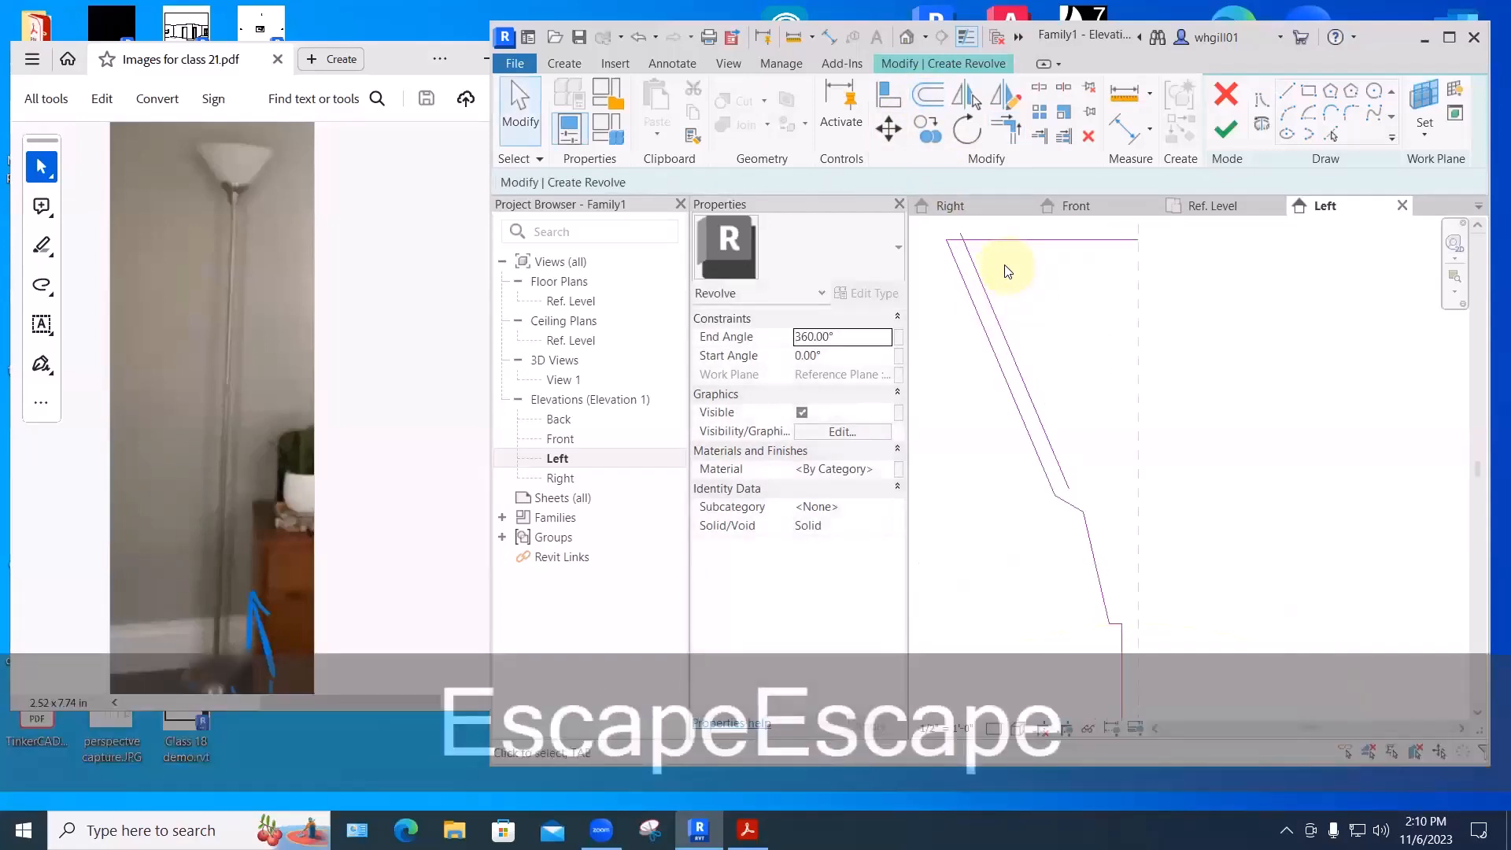
pyautogui.scroll(2, 1003, 267)
pyautogui.press('t')
pyautogui.press('r')
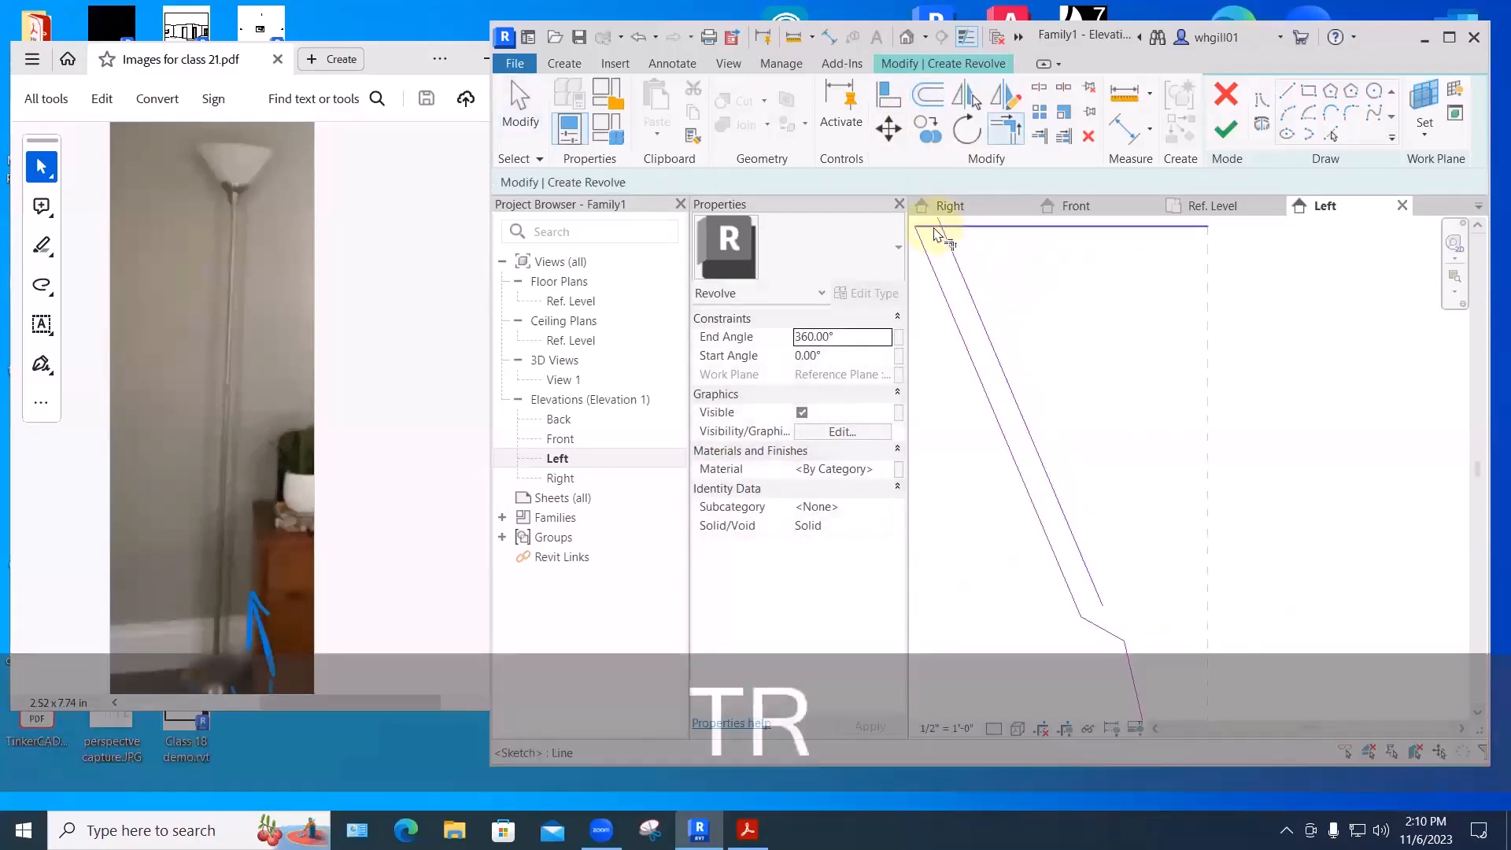
pyautogui.click(936, 234)
pyautogui.click(953, 243)
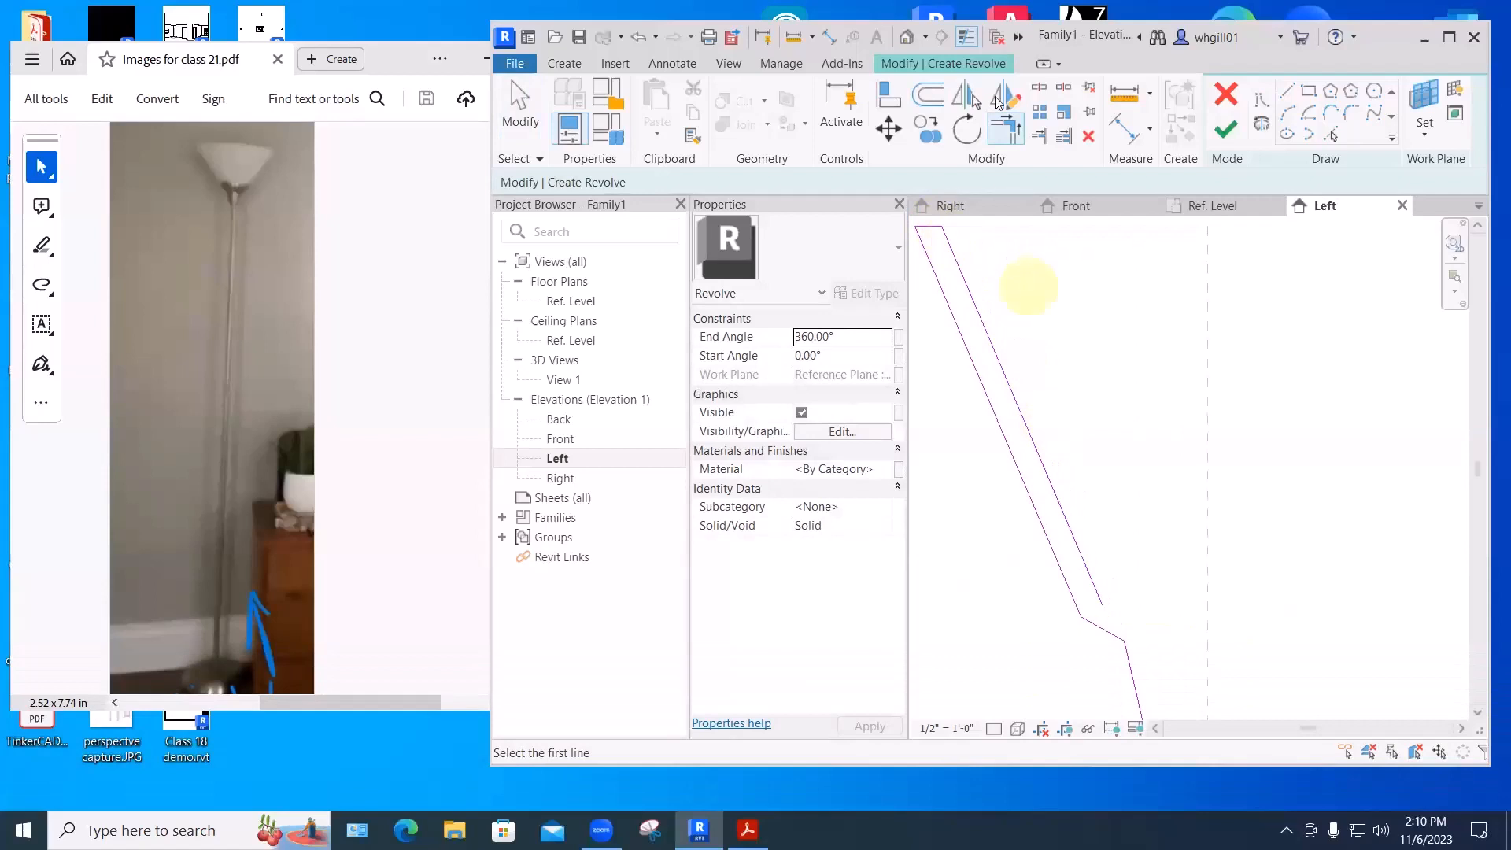
# - Draw a horizontal line to the centre plane and a vertical line from the stem top to Ref. Level
pyautogui.click(1291, 95)
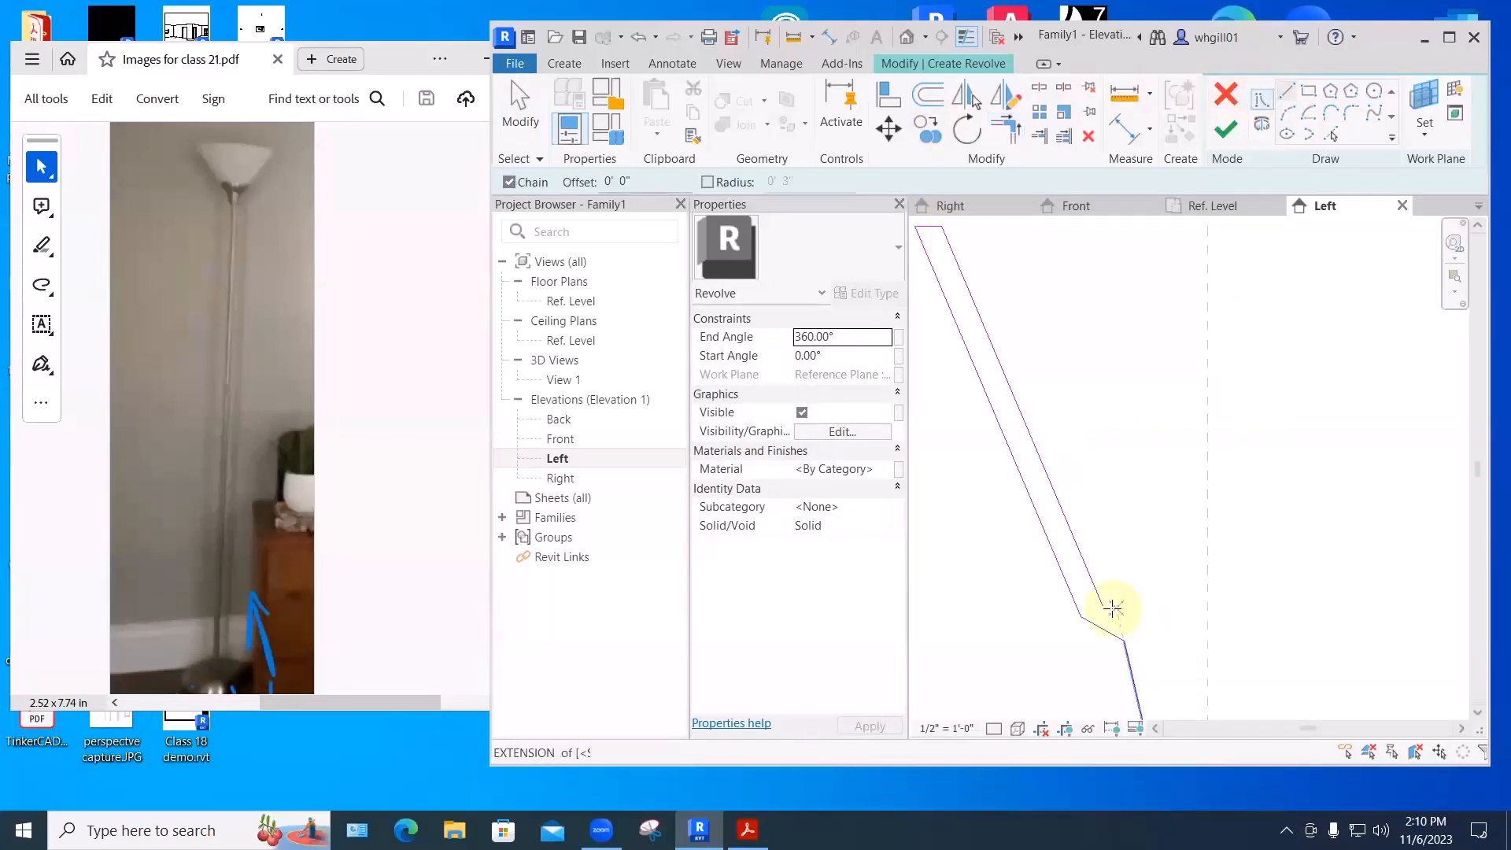
pyautogui.click(1117, 606)
pyautogui.click(1207, 606)
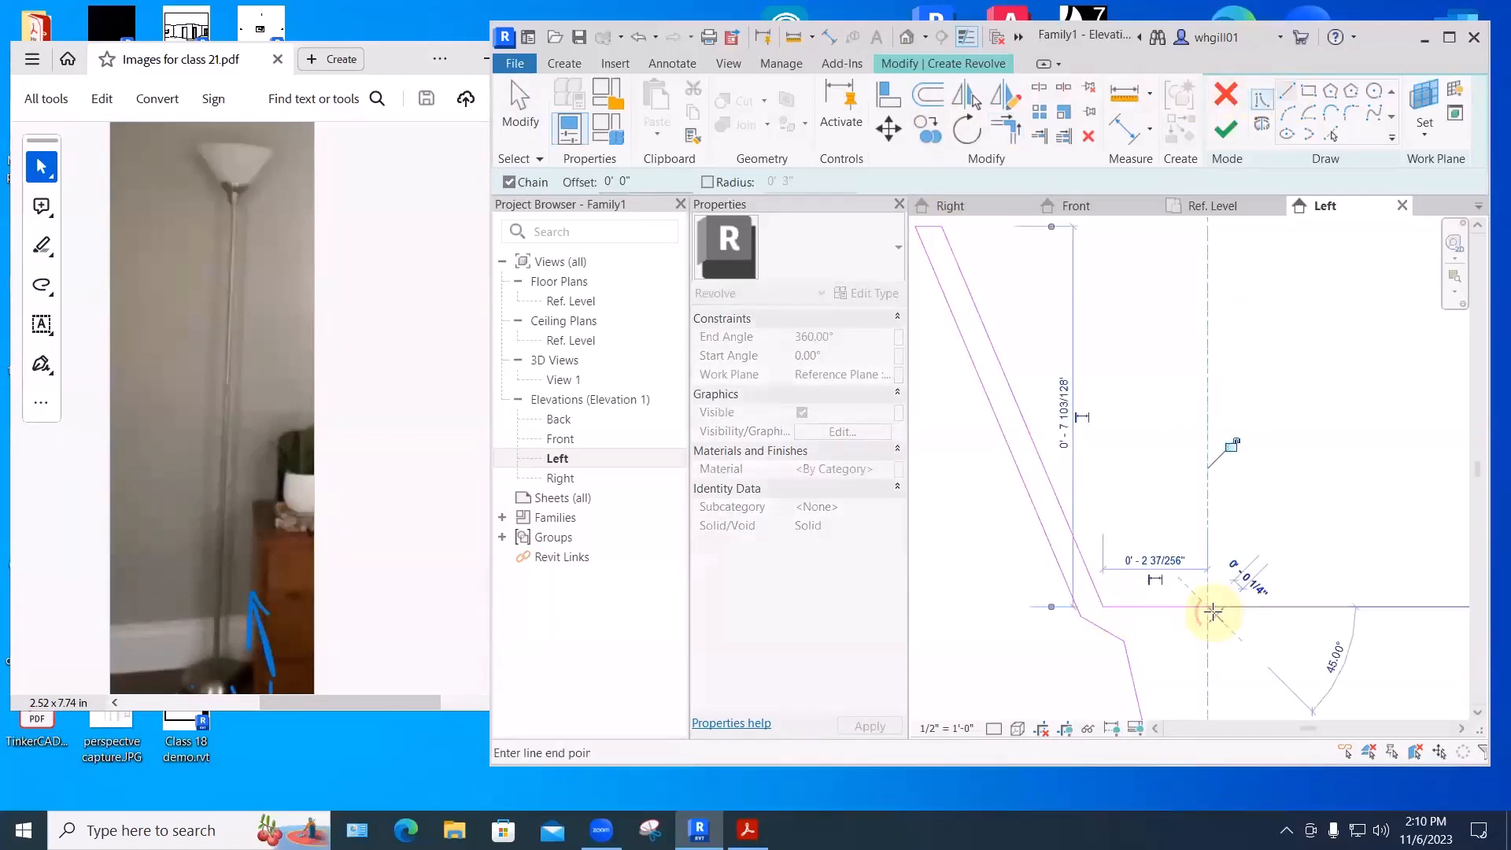
pyautogui.press('Escape')
pyautogui.press('Escape')
pyautogui.scroll(-5, 1252, 566)
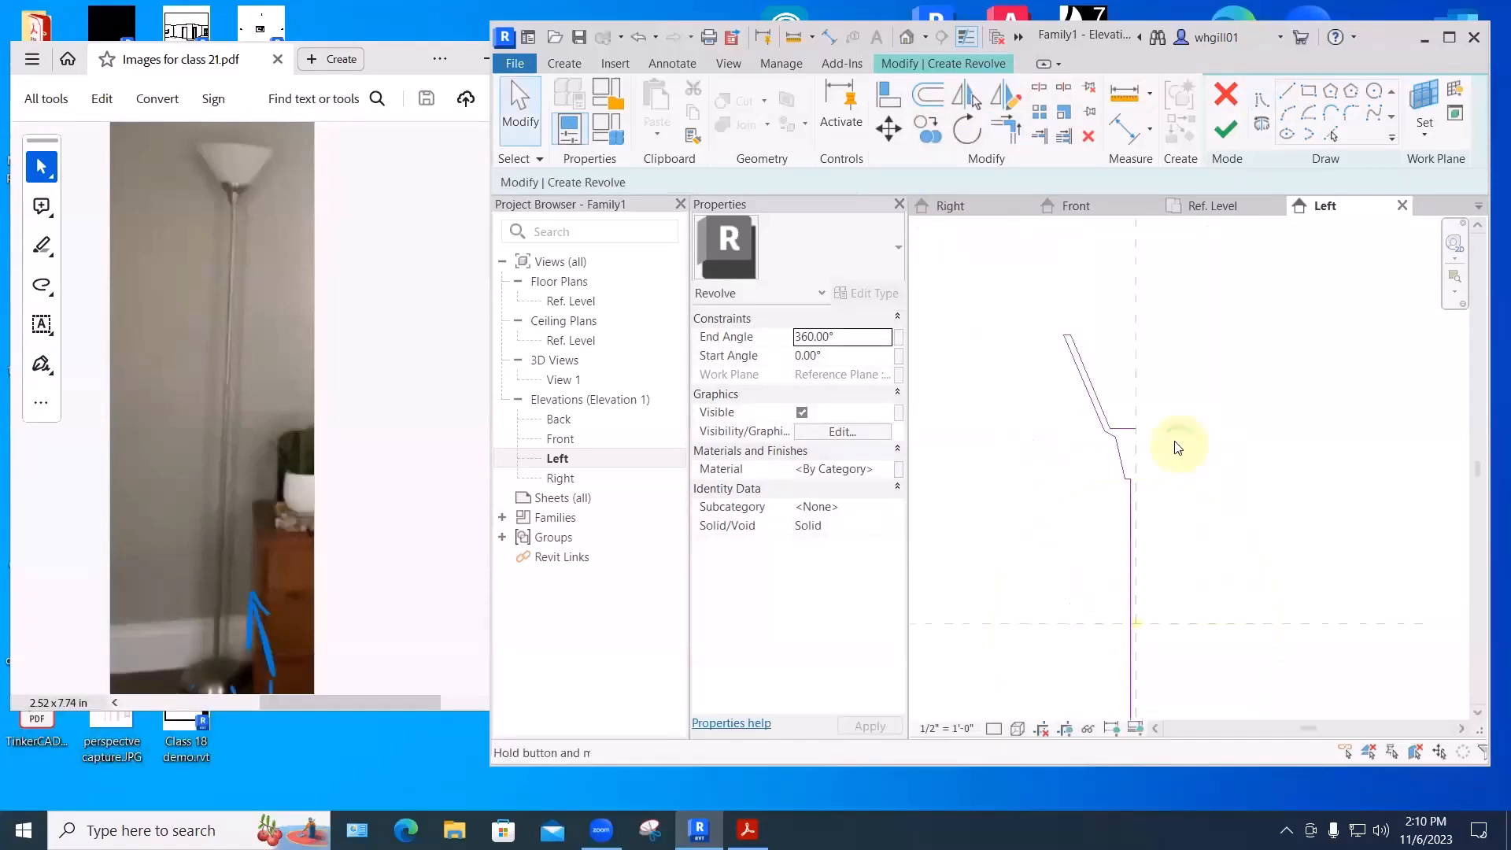
pyautogui.press('l')
pyautogui.press('i')
pyautogui.click(1055, 320)
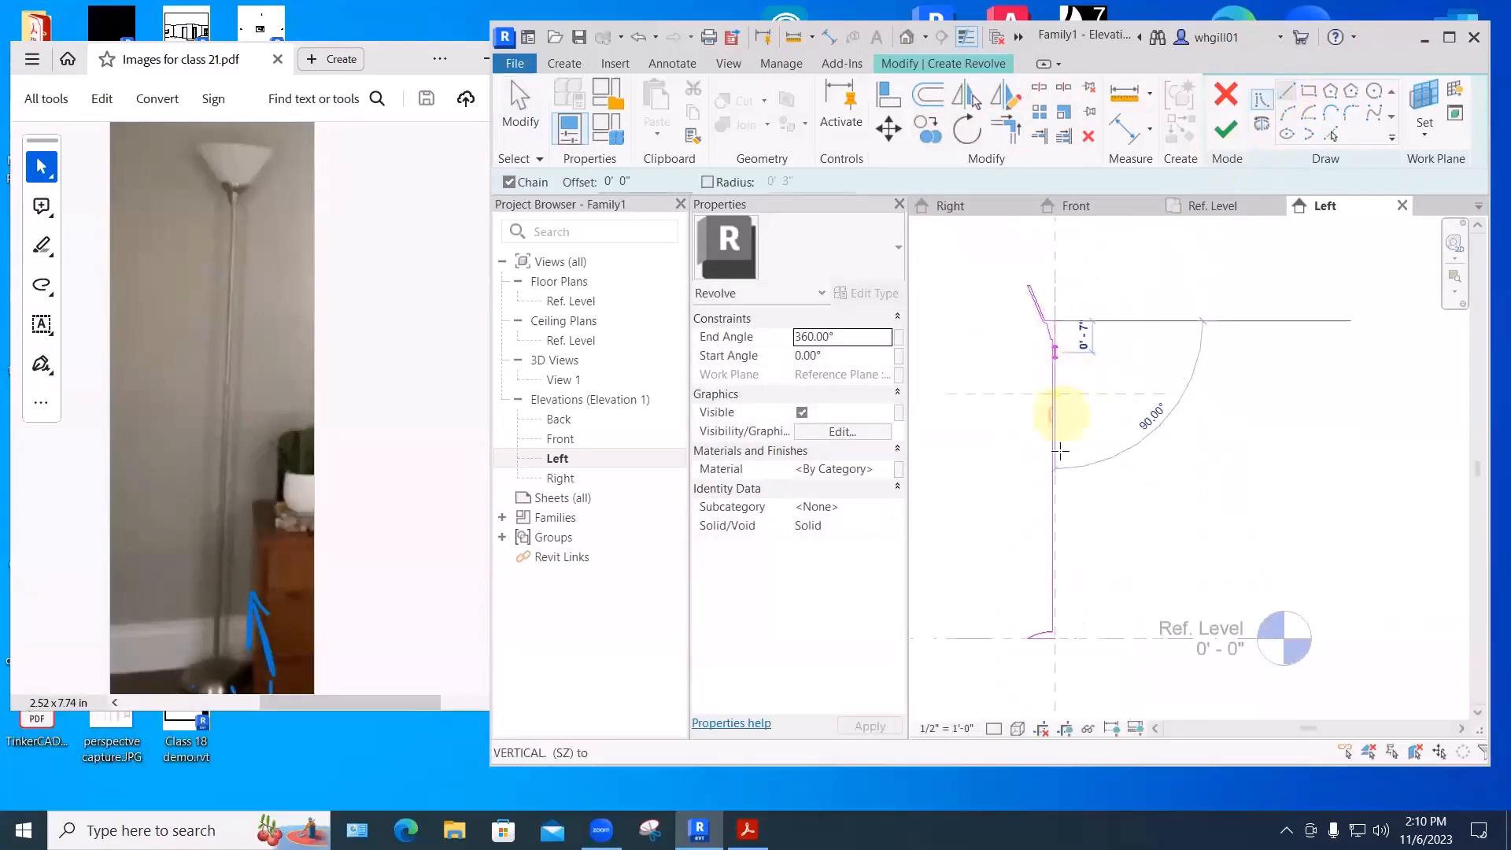
pyautogui.click(1055, 639)
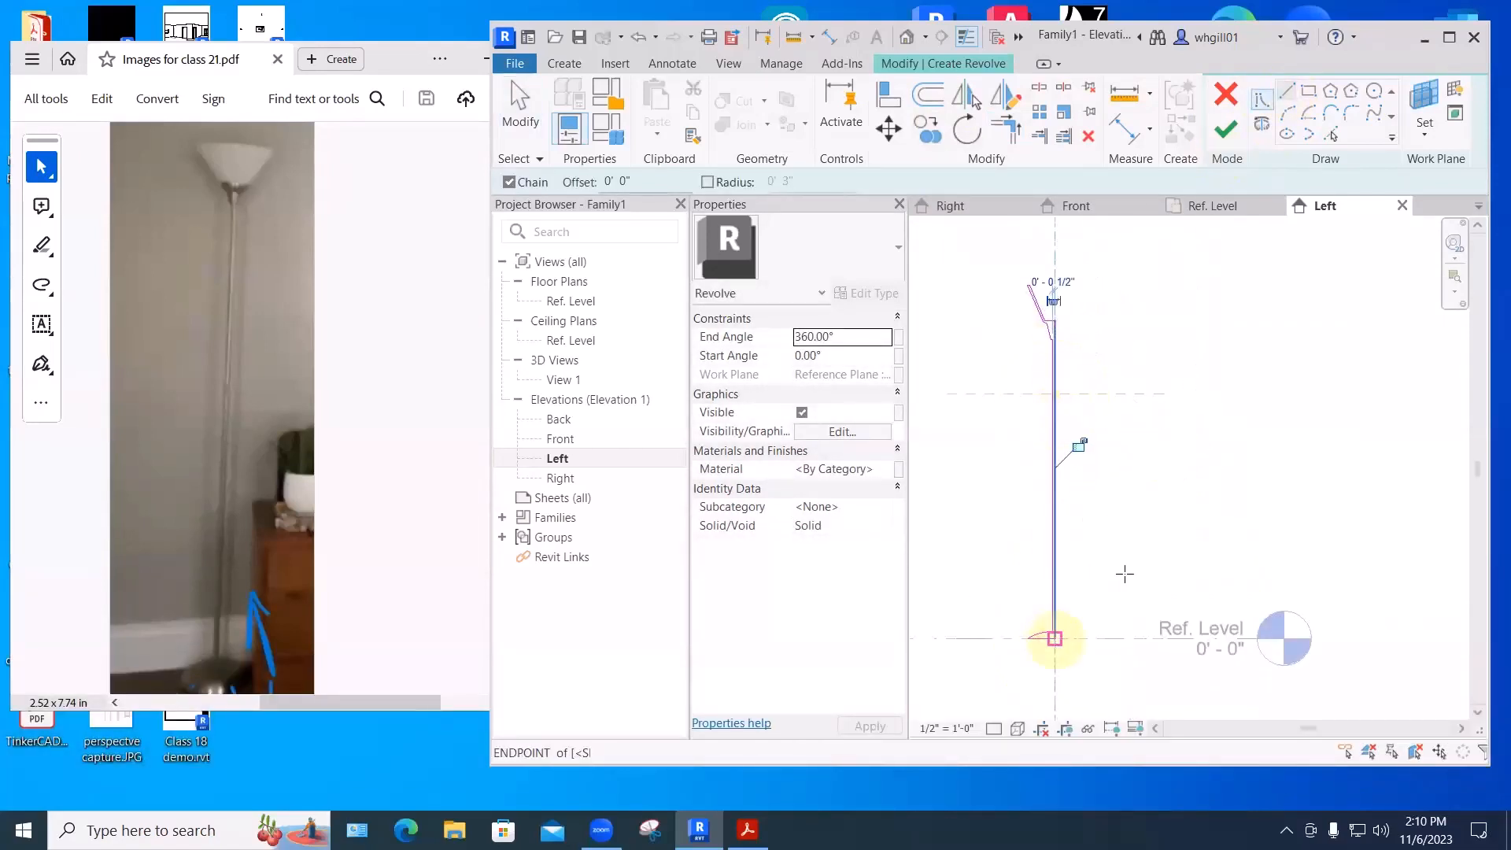
pyautogui.press('Escape')
pyautogui.press('Escape')
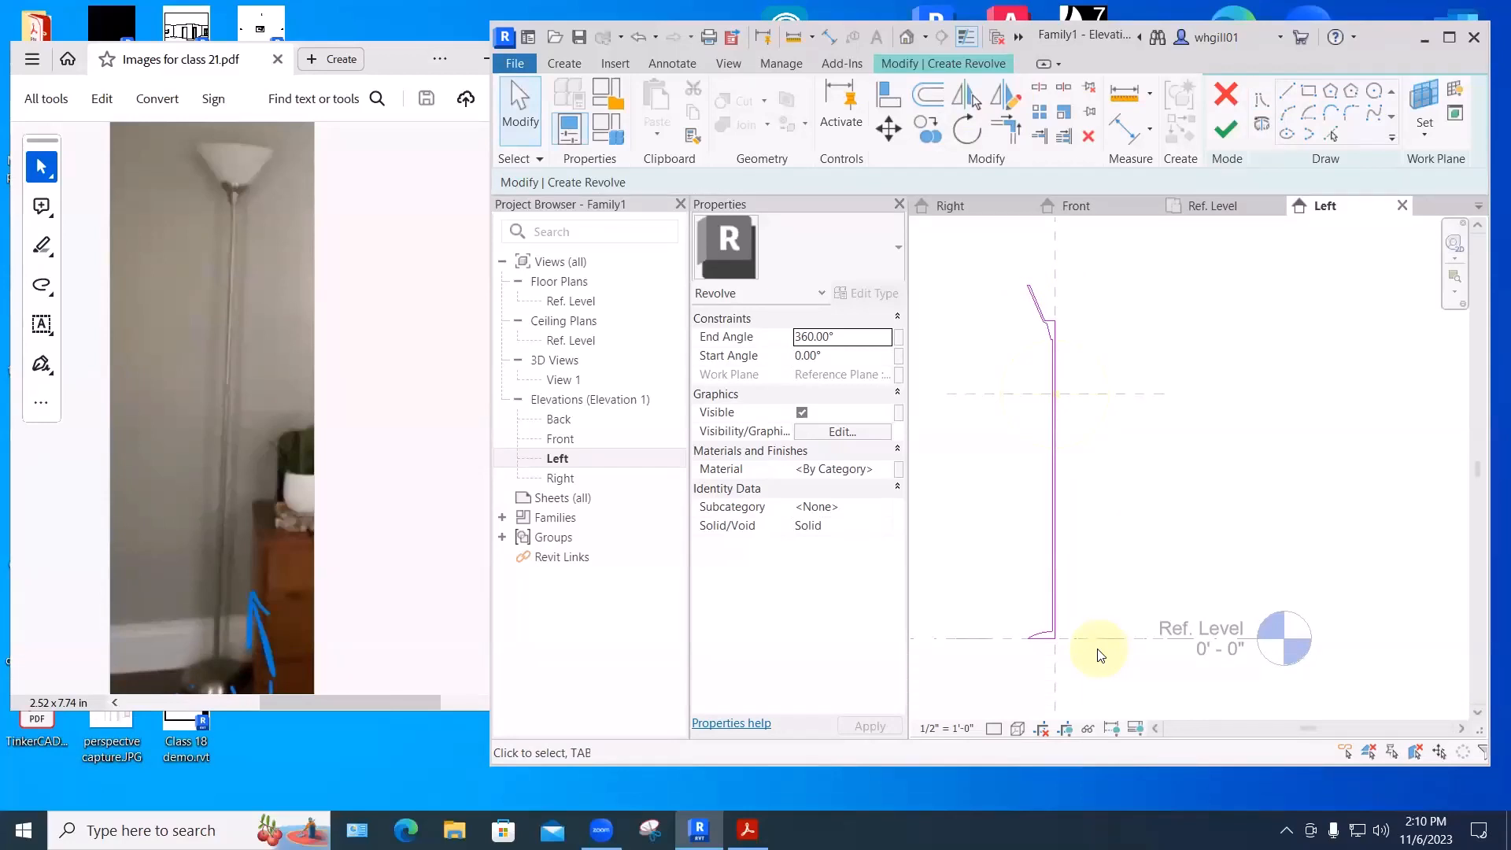
pyautogui.moveTo(1173, 292); pyautogui.dragTo(1158, 307, button='middle')
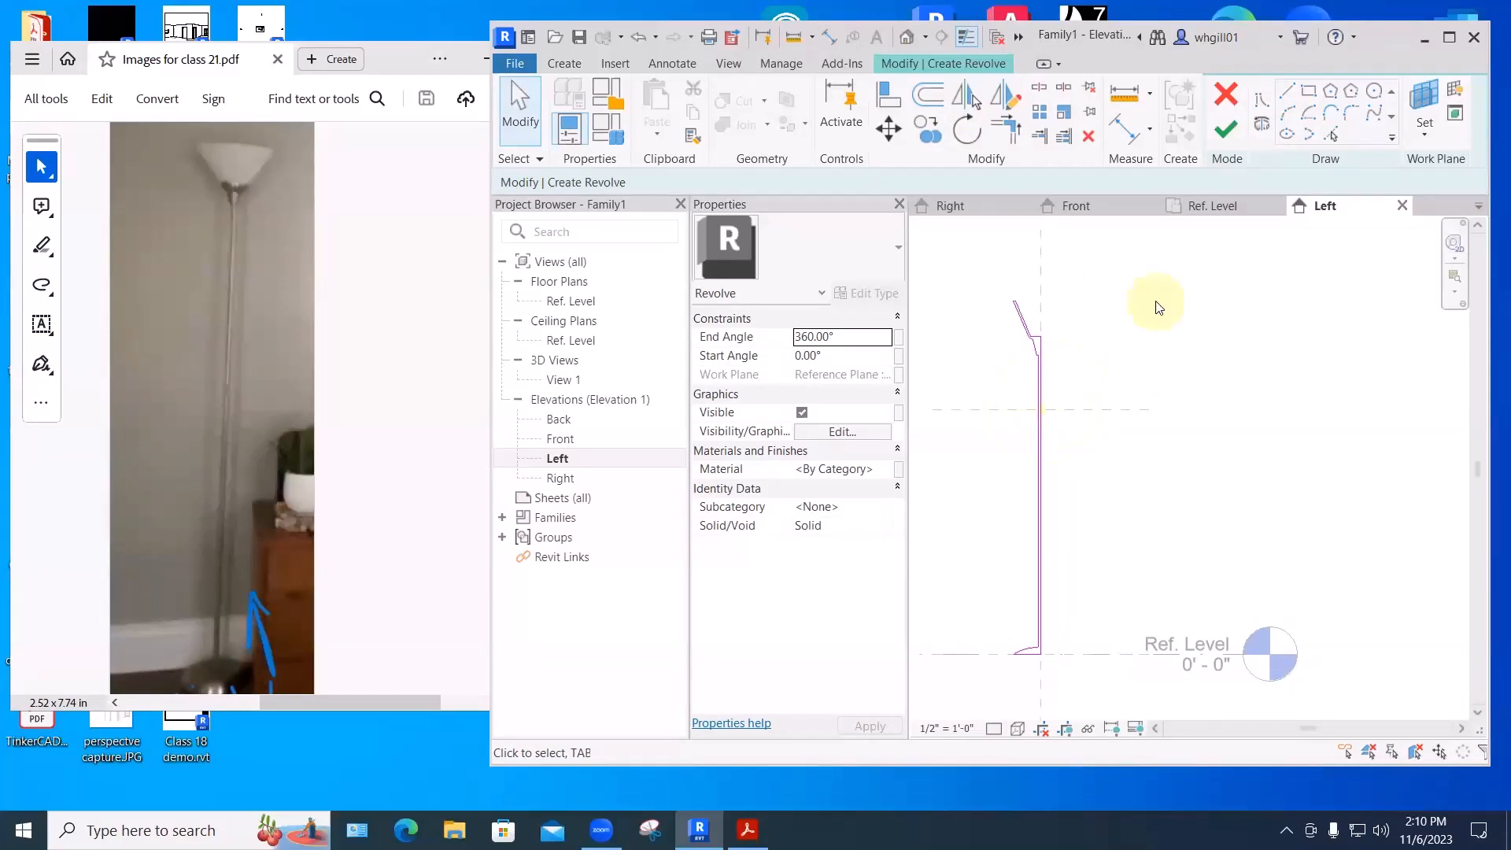
pyautogui.click(1226, 131)
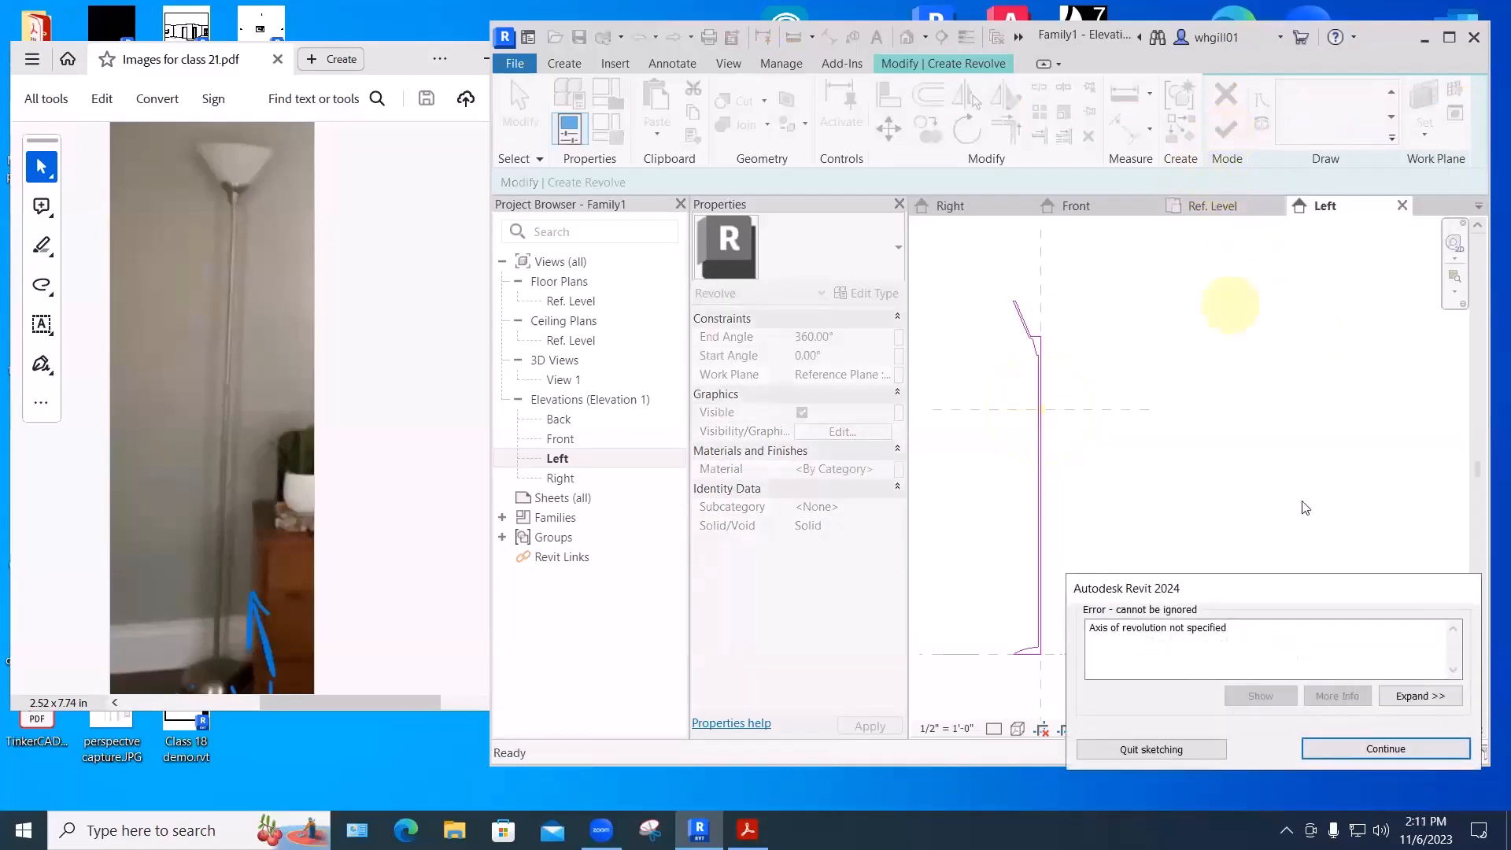
pyautogui.click(1391, 750)
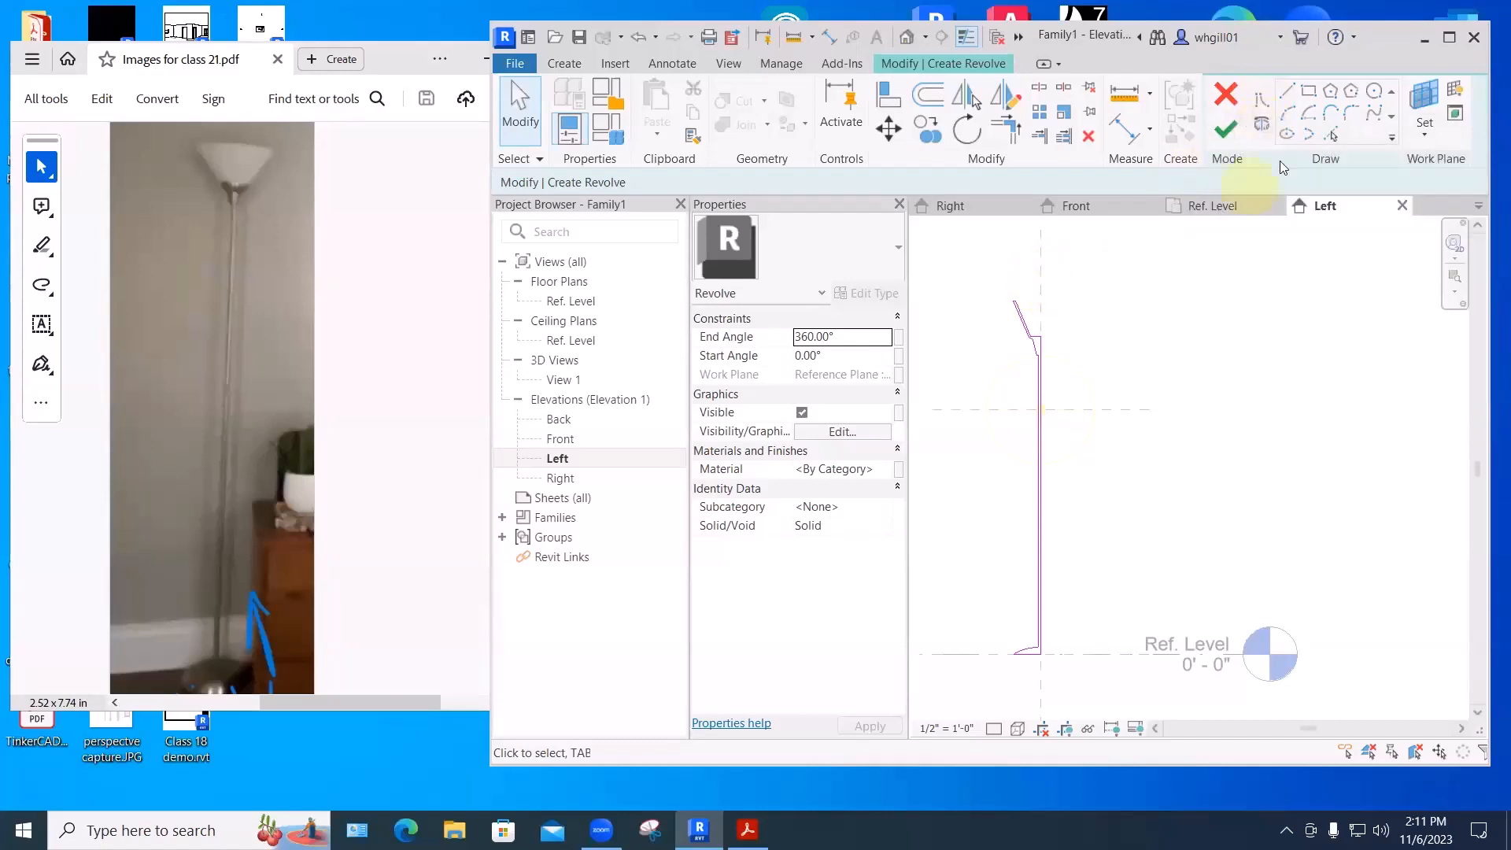
# - Draw a vertical axis through the profile's centre and finish the revolve into a solid lamp
pyautogui.click(1261, 124)
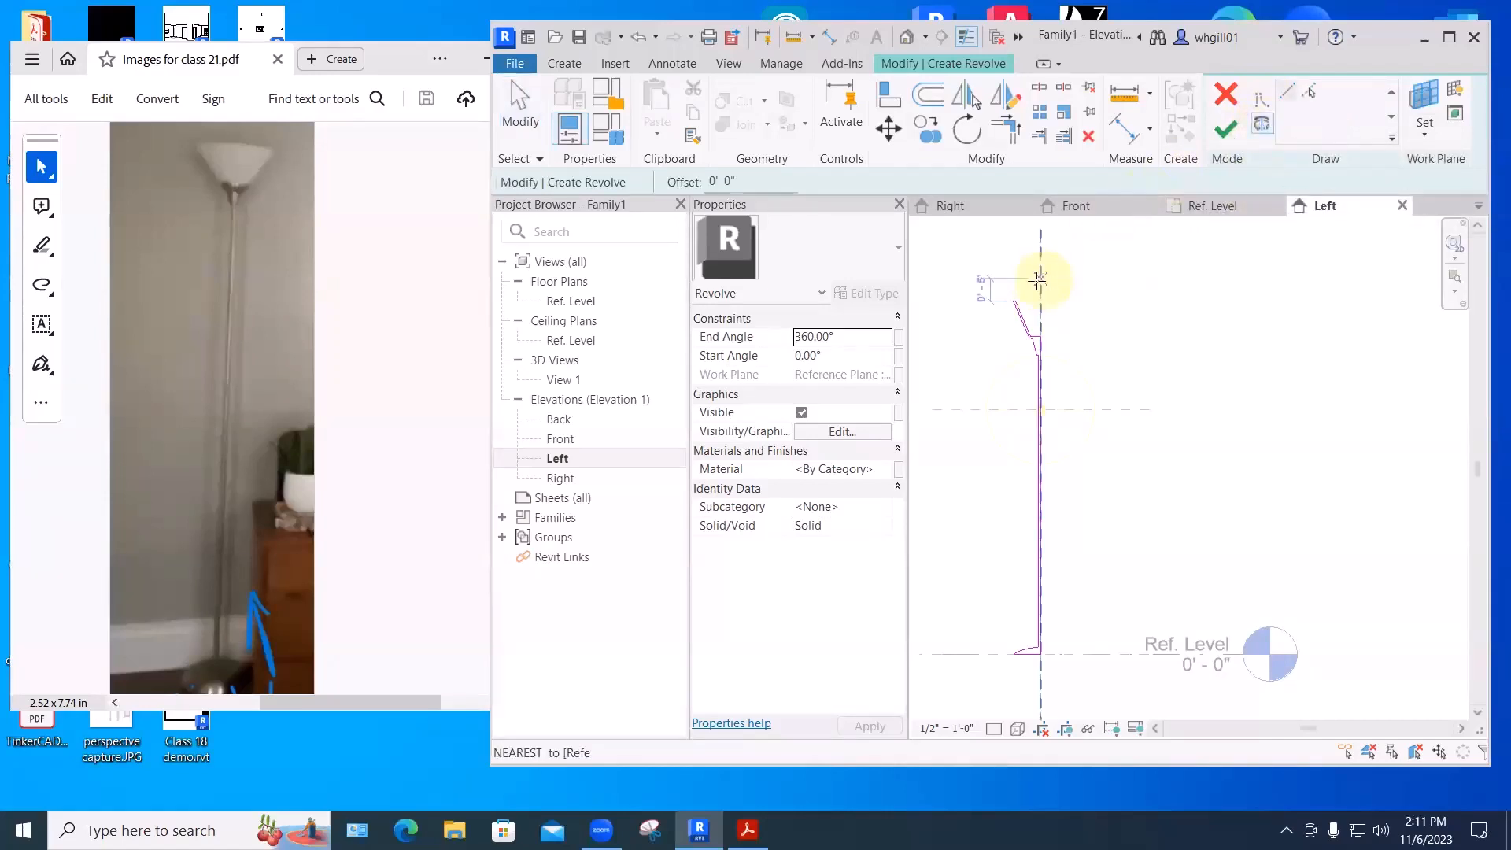
pyautogui.click(1041, 283)
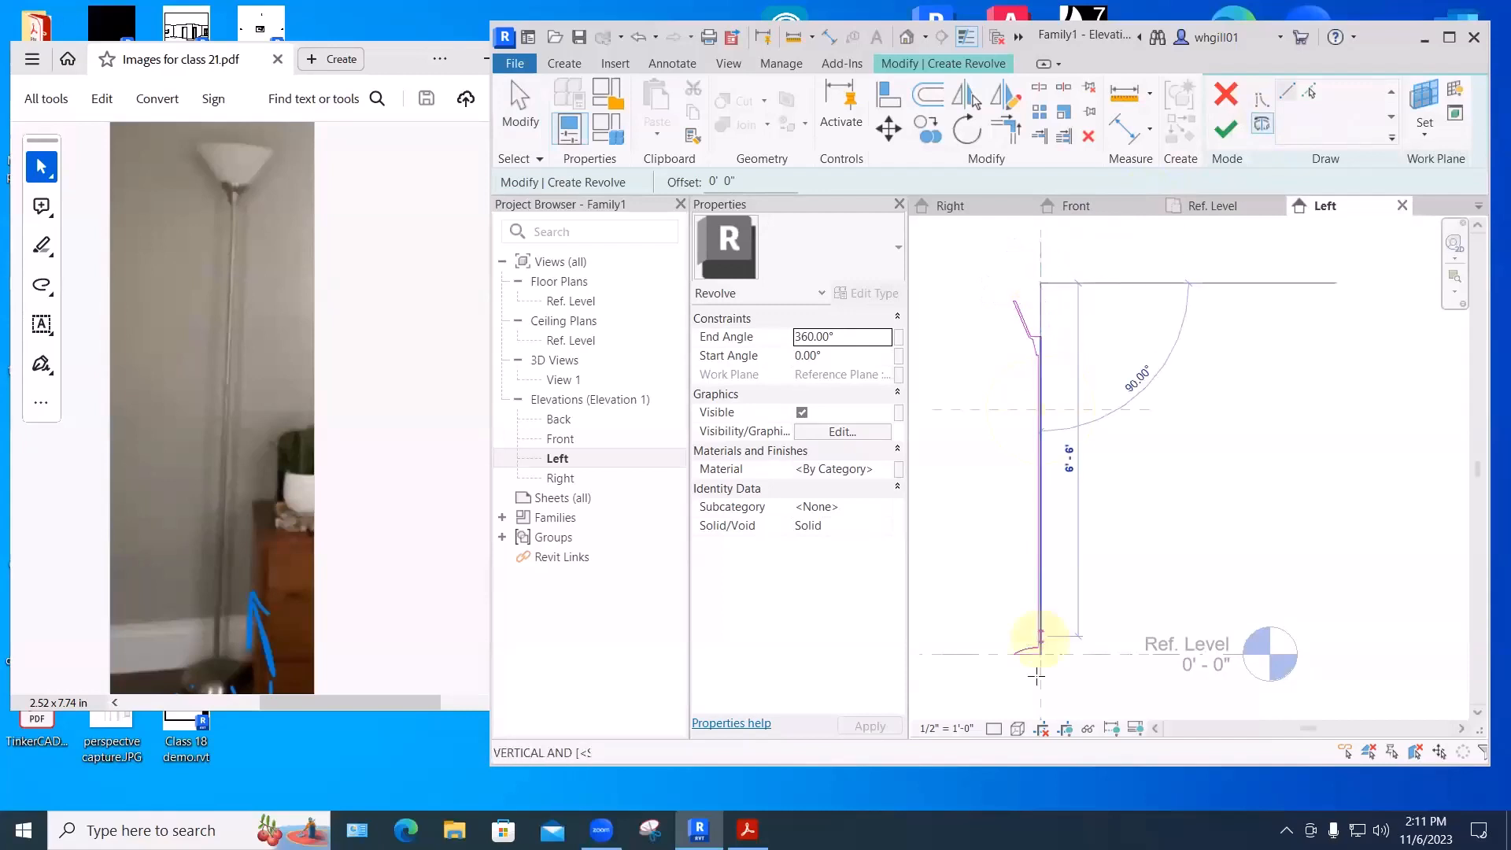
pyautogui.click(1040, 680)
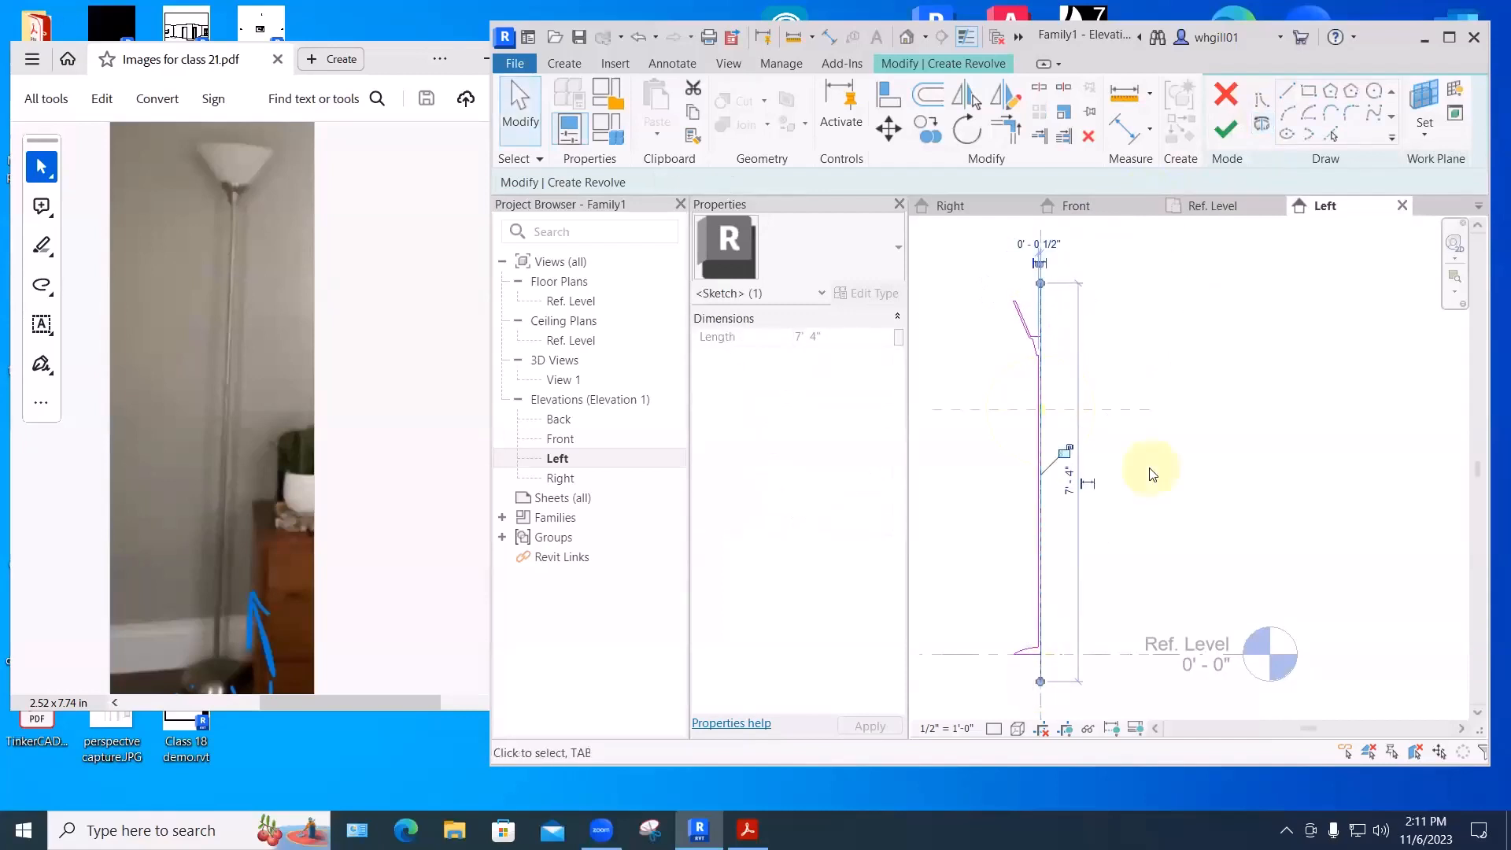
pyautogui.click(1225, 128)
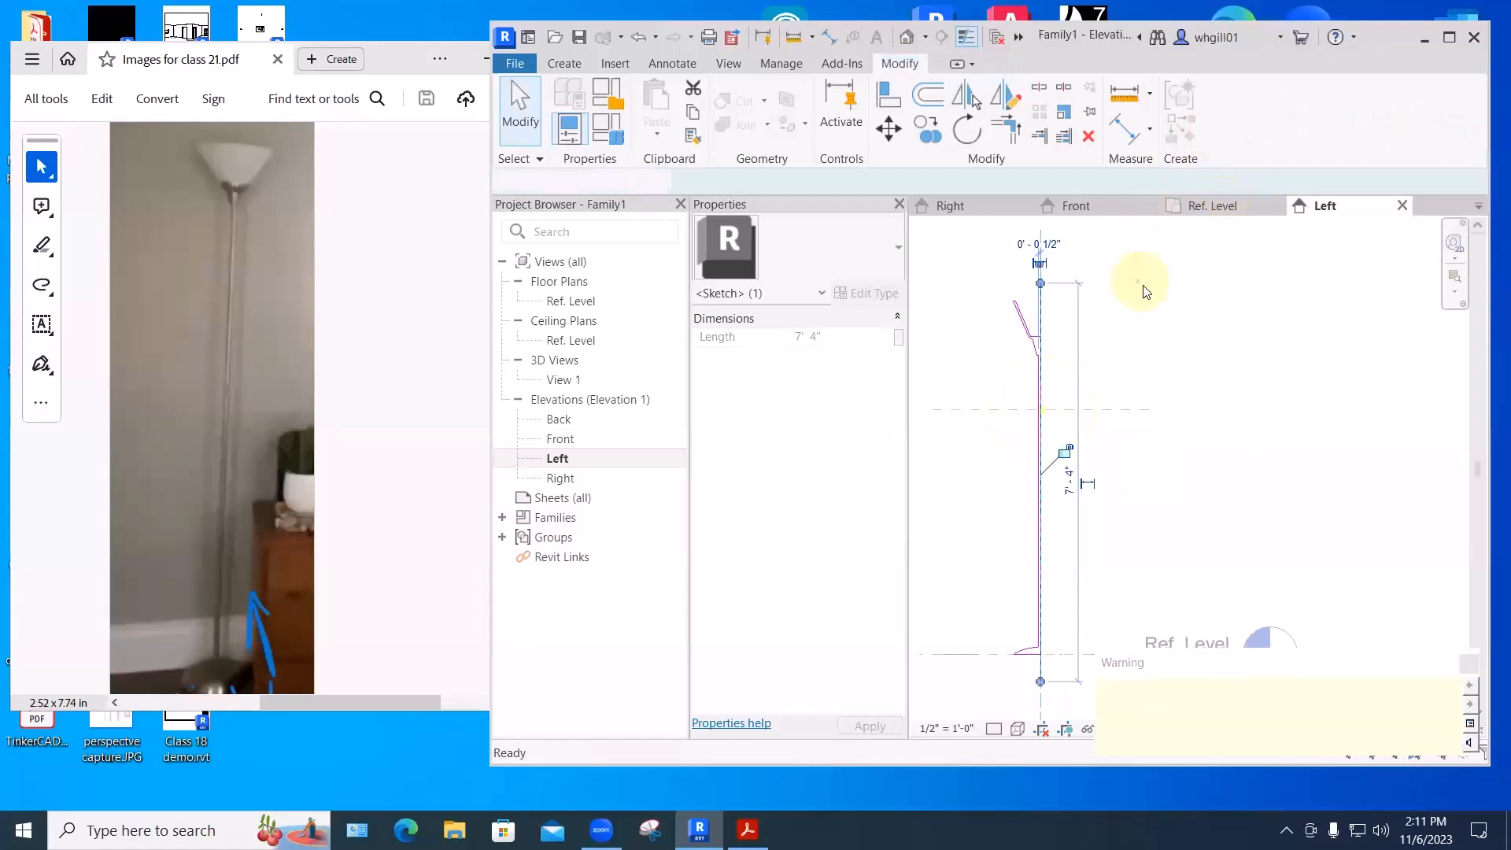
pyautogui.click(1173, 313)
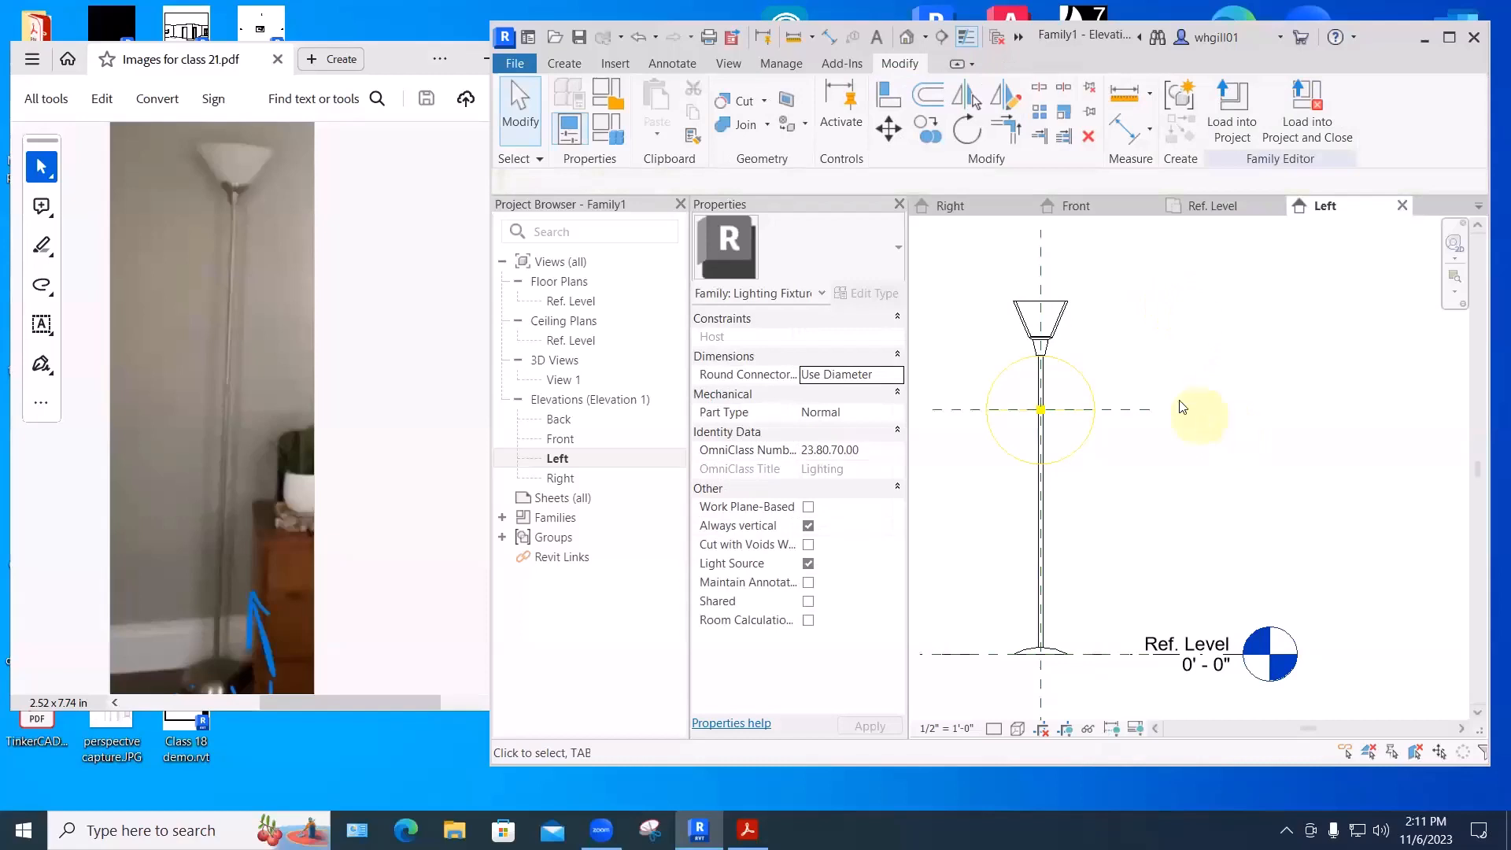
pyautogui.click(556, 380)
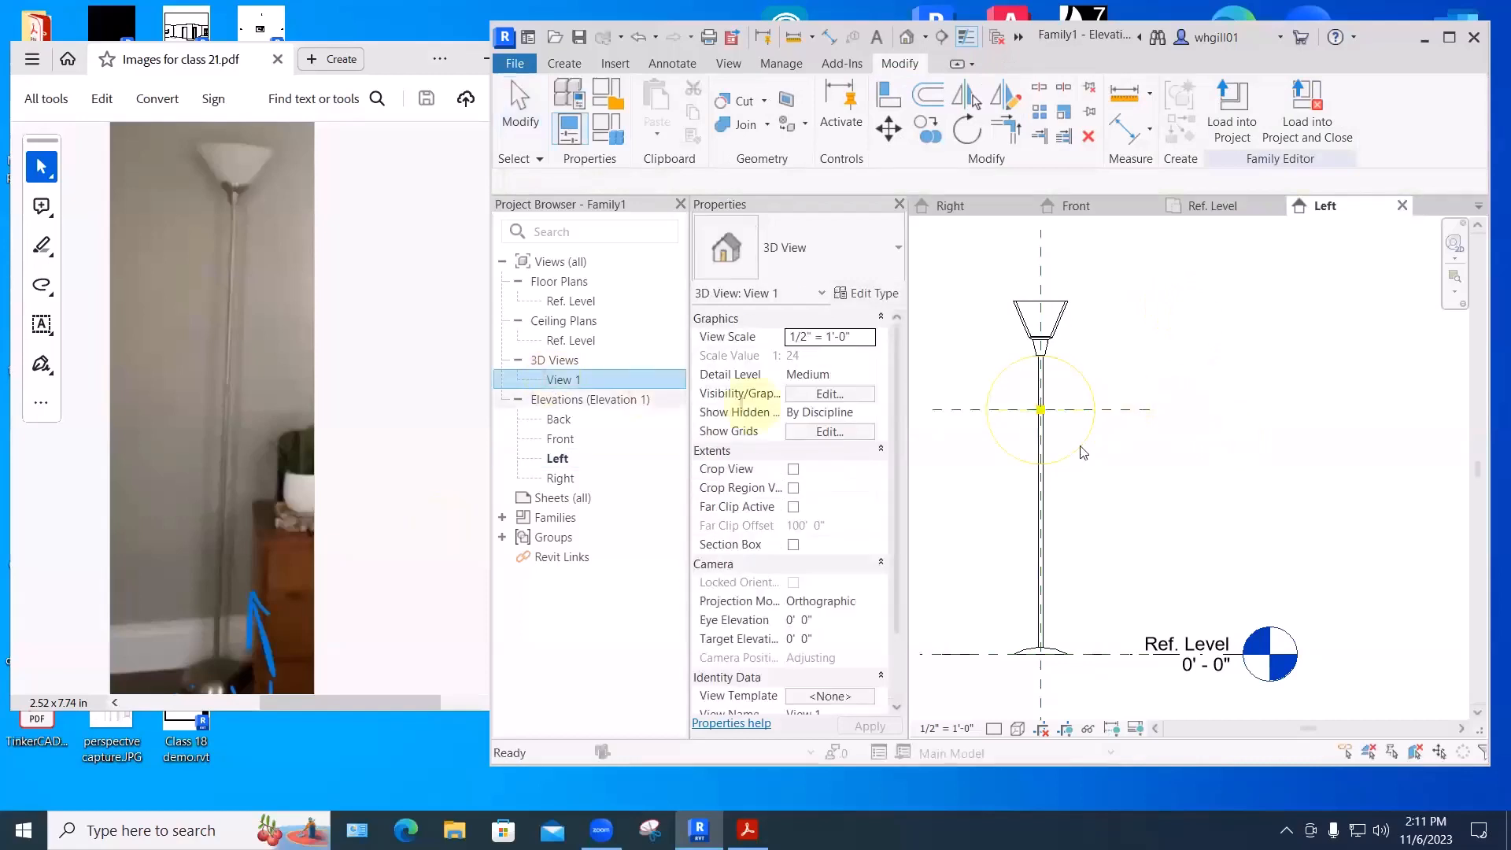
# - Open 3D View 1, orbit to an angled view, and set the Shaded visual style
pyautogui.doubleClick(556, 381)
pyautogui.keyDown('shift'); pyautogui.moveTo(1203, 500); pyautogui.dragTo(1191, 543, button='middle'); pyautogui.keyUp('shift')
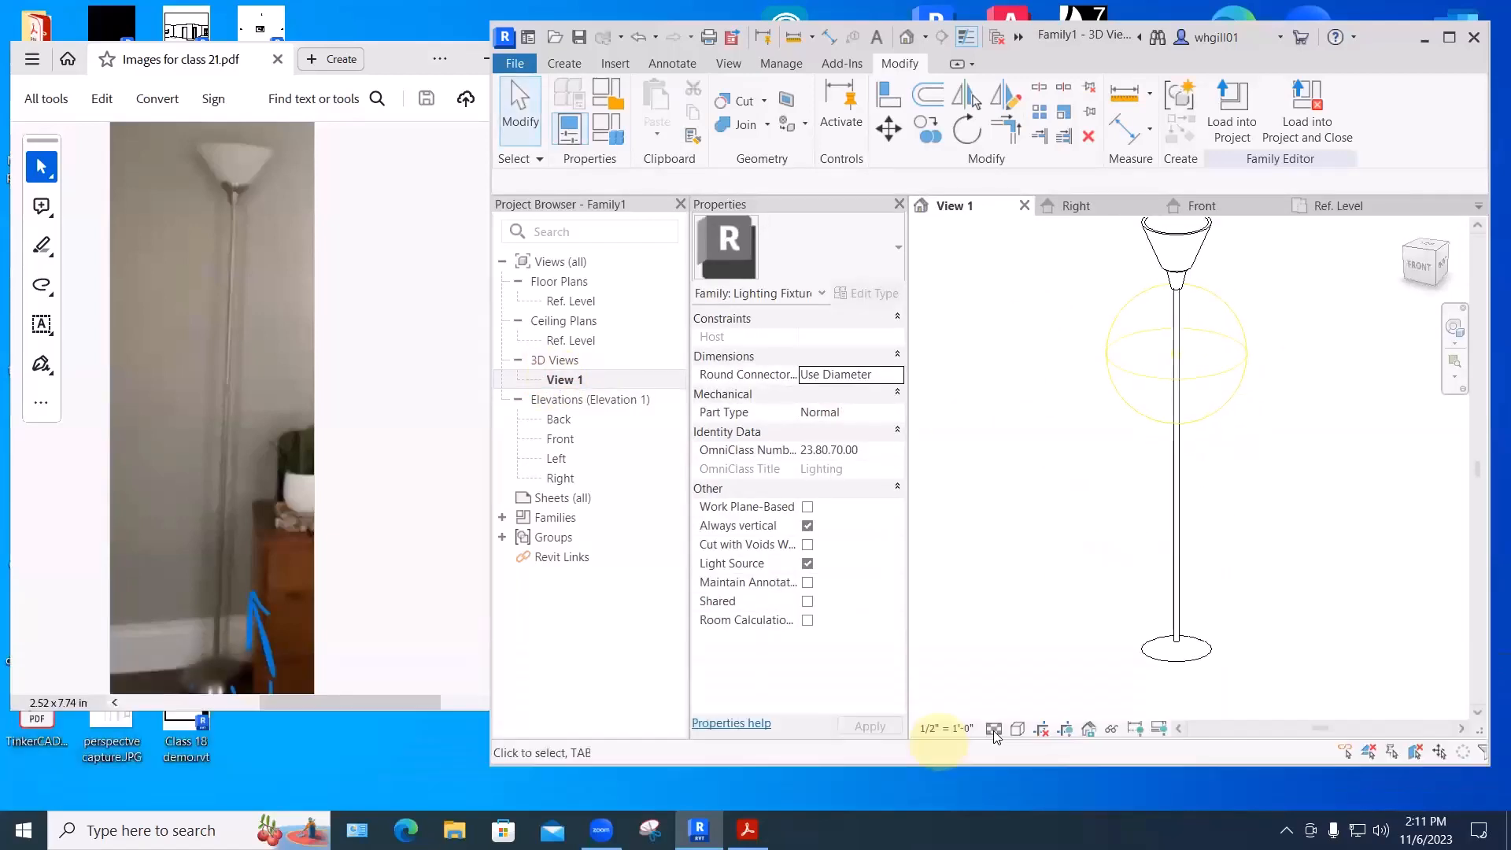
pyautogui.click(994, 728)
pyautogui.click(1018, 728)
pyautogui.click(1043, 650)
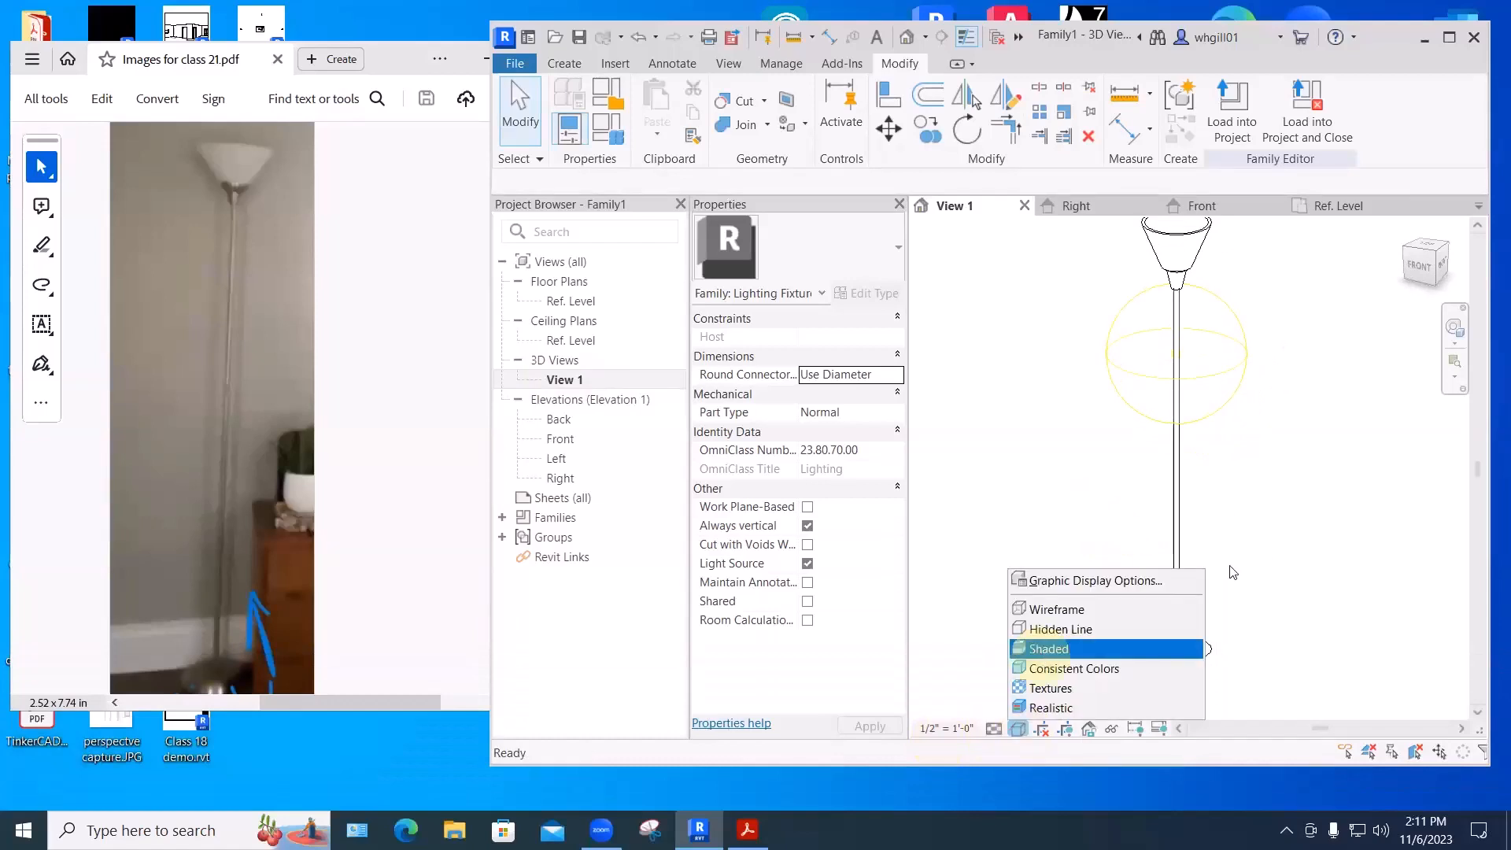
pyautogui.moveTo(1207, 545)
pyautogui.keyDown('shift'); pyautogui.mouseDown(button='middle')
pyautogui.moveTo(1318, 540)
pyautogui.moveTo(1383, 483)
pyautogui.moveTo(1249, 514)
pyautogui.mouseUp(button='middle'); pyautogui.keyUp('shift')
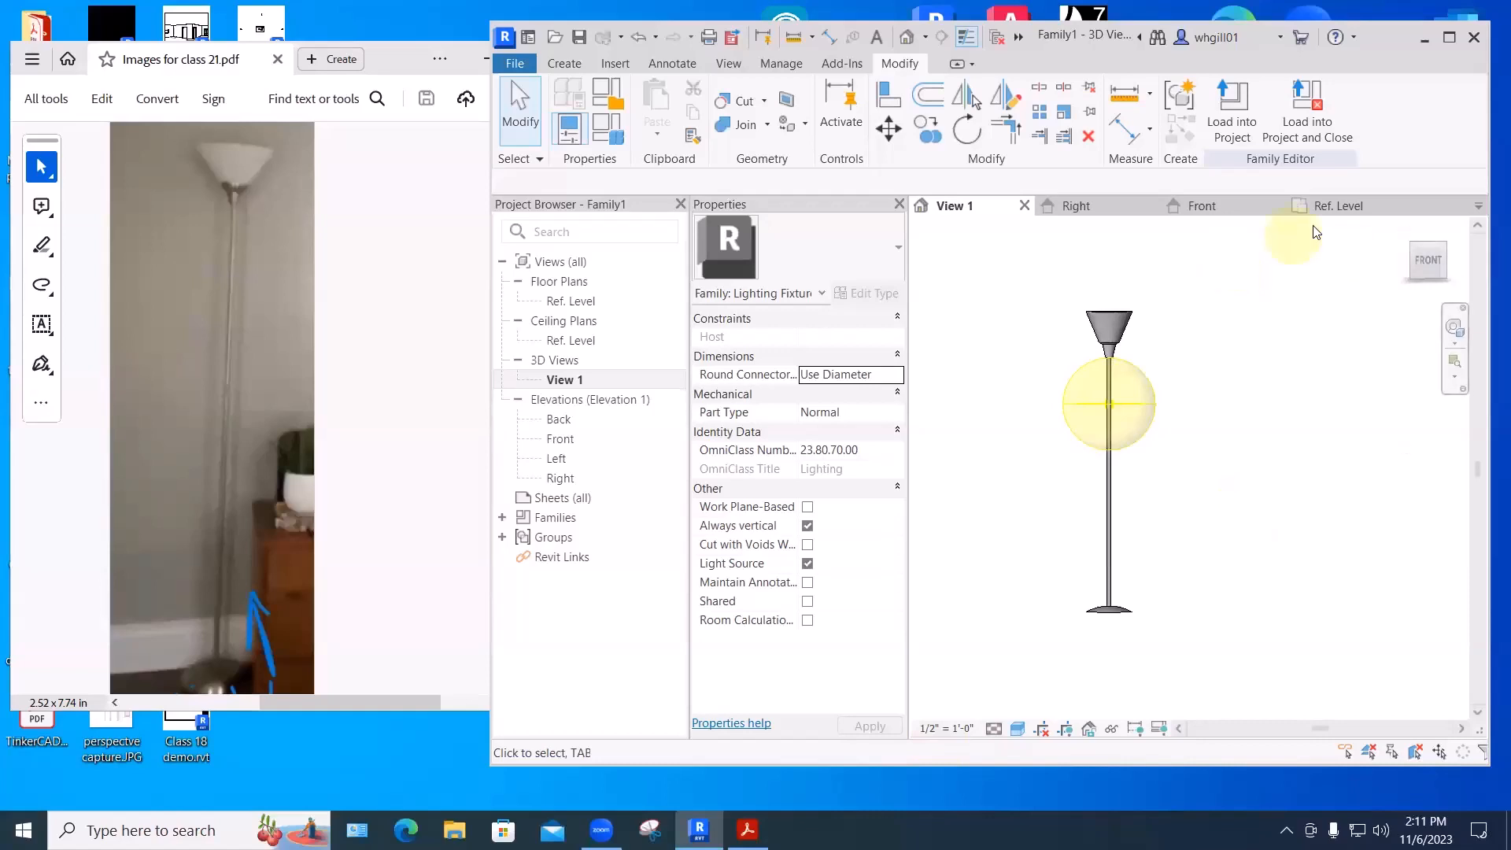
# - In the Right elevation, drag the Light Source Elevation plane up into the lampshade
pyautogui.click(1230, 207)
pyautogui.click(1120, 208)
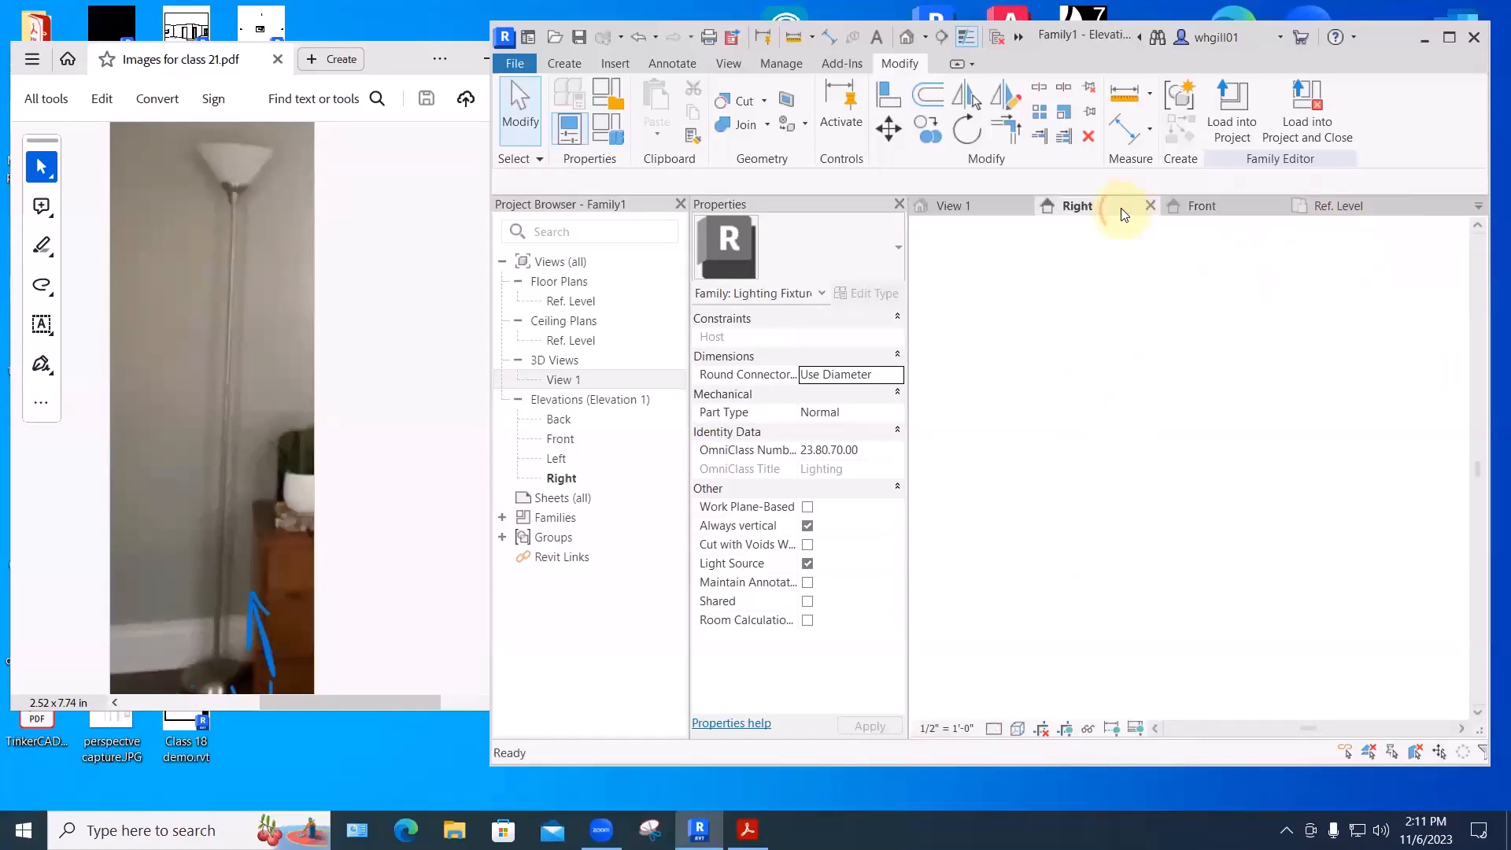
pyautogui.scroll(3, 1173, 439)
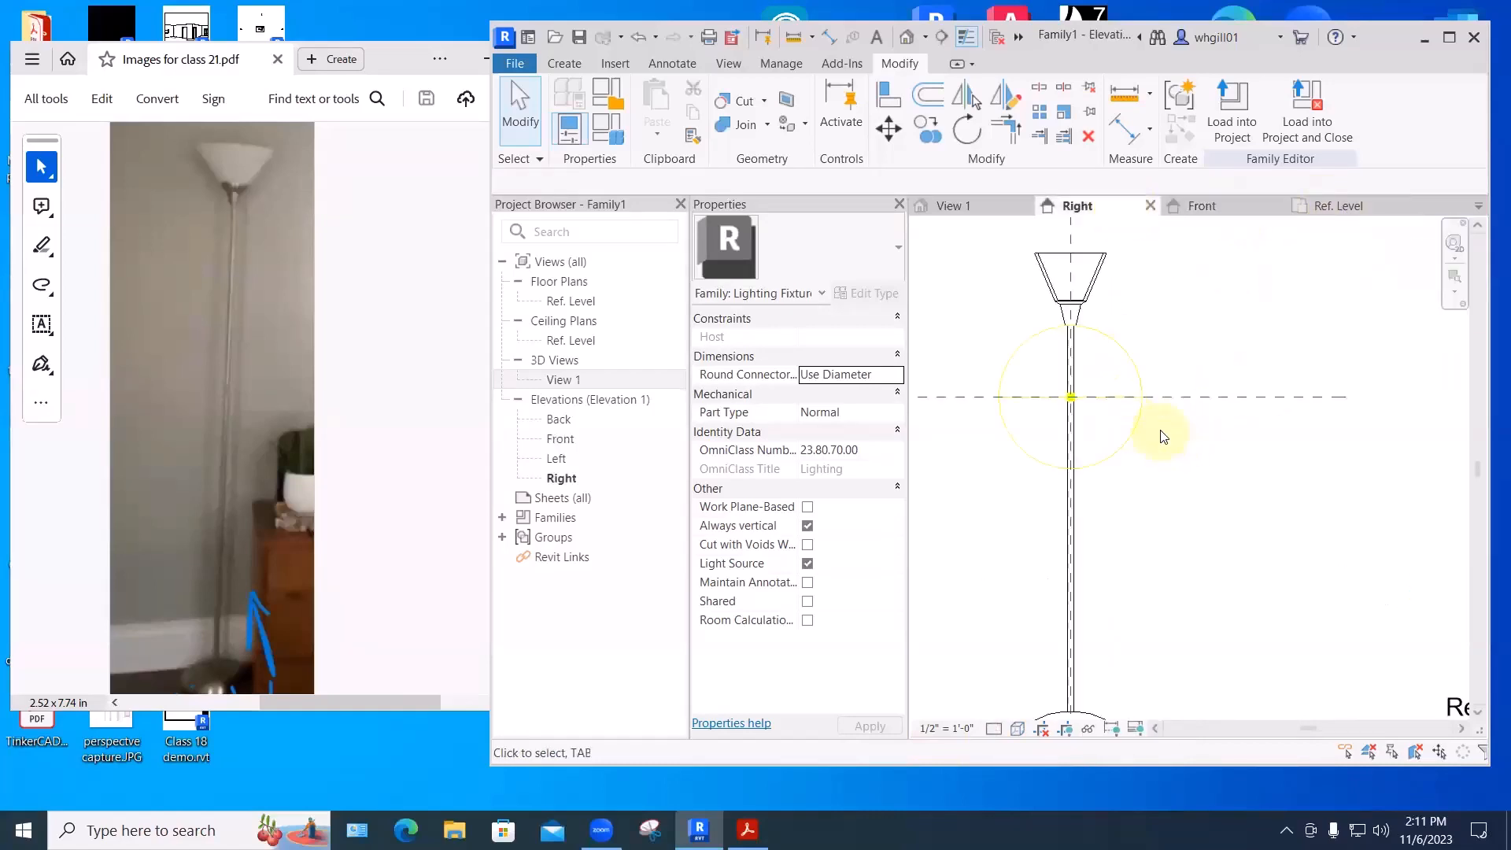
pyautogui.click(1197, 395)
pyautogui.keyDown('ctrl'); pyautogui.moveTo(1197, 388); pyautogui.dragTo(1197, 278); pyautogui.keyUp('ctrl')
pyautogui.click(1221, 334)
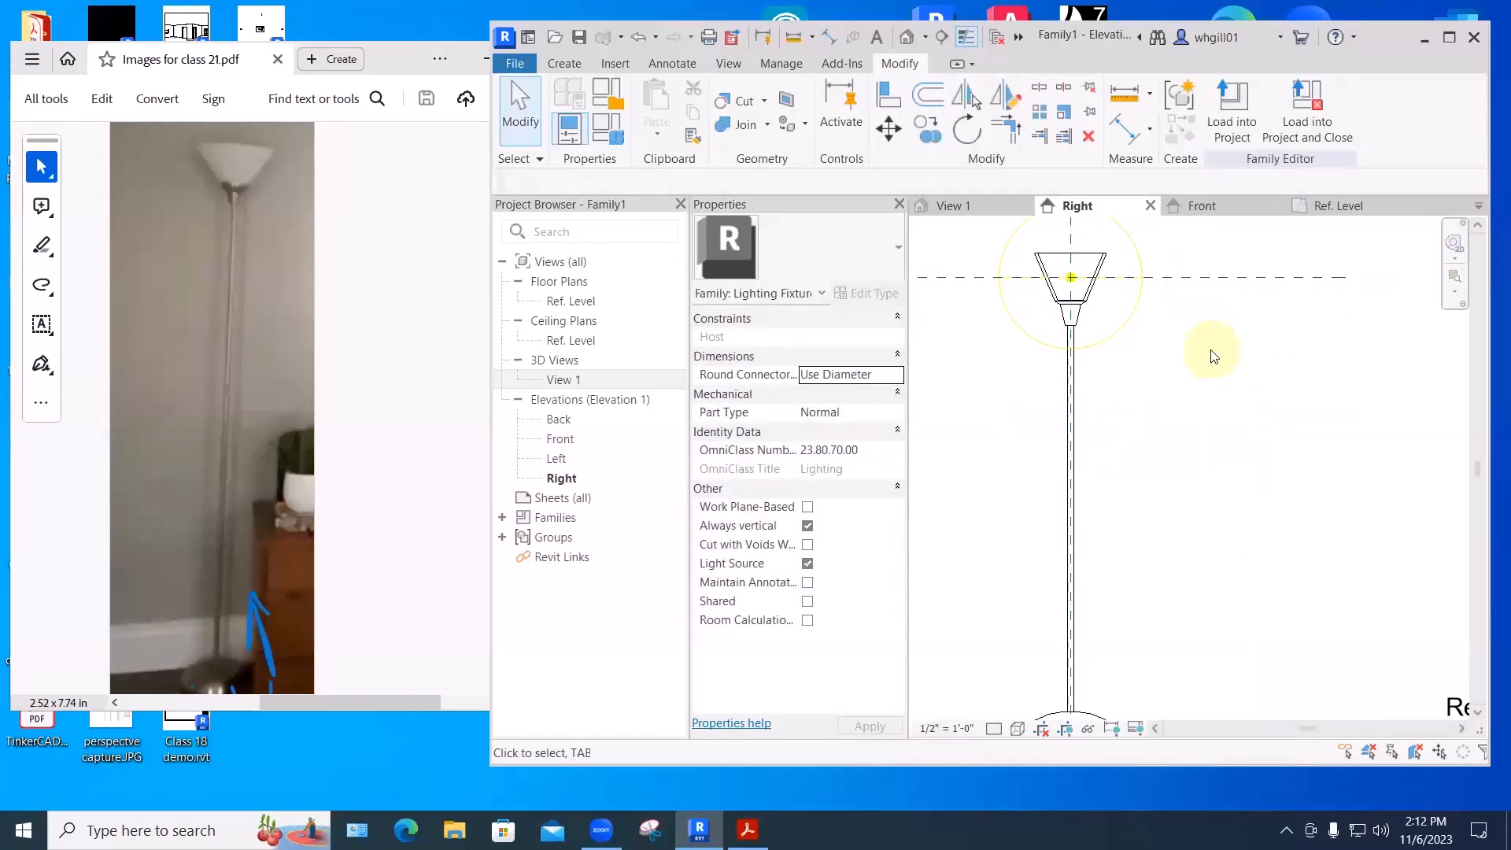
pyautogui.scroll(-2, 1202, 460)
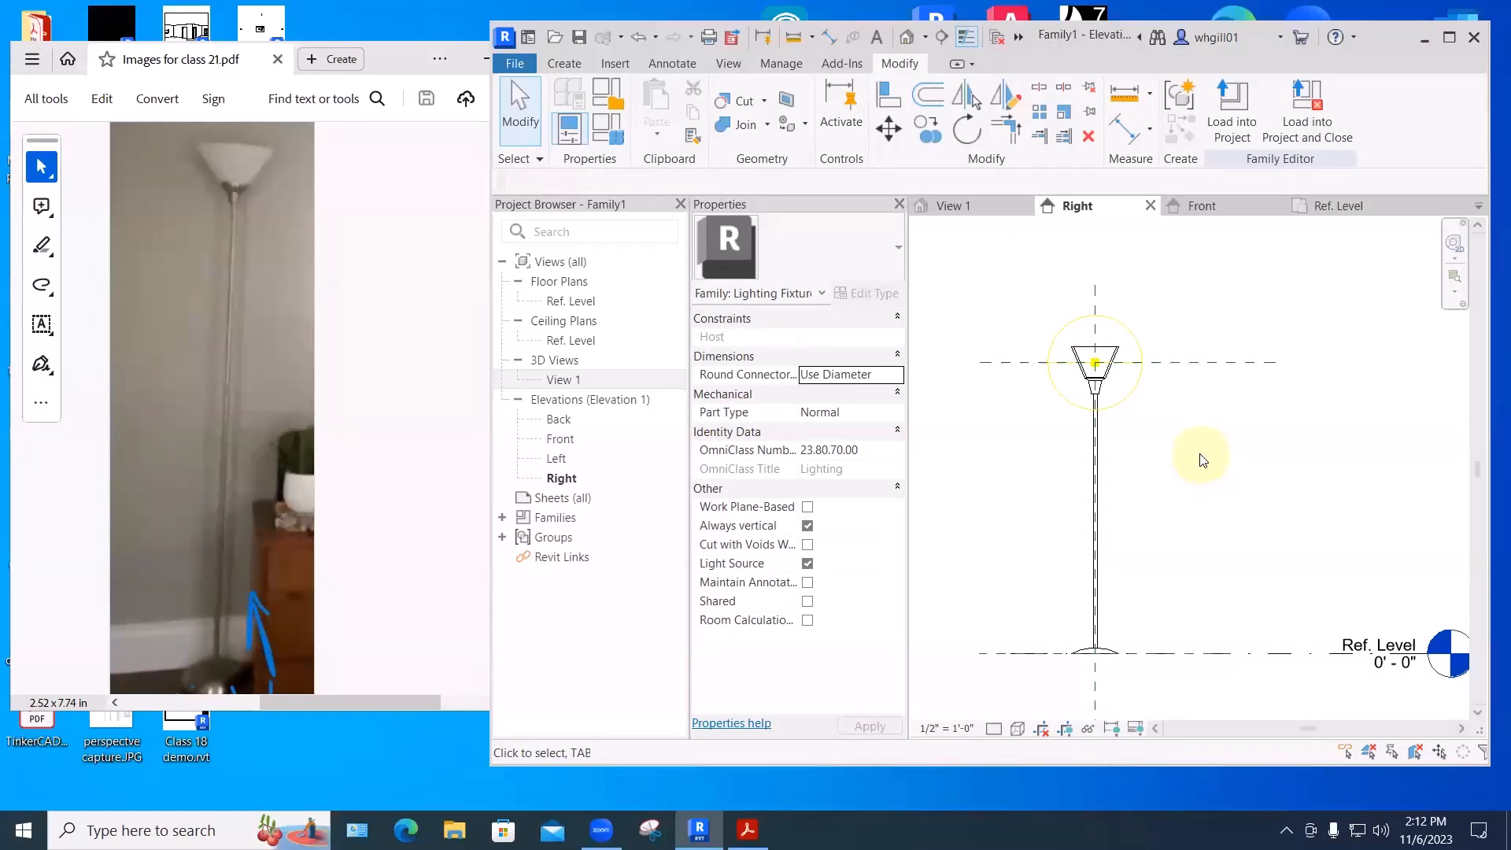
pyautogui.scroll(-1, 1241, 449)
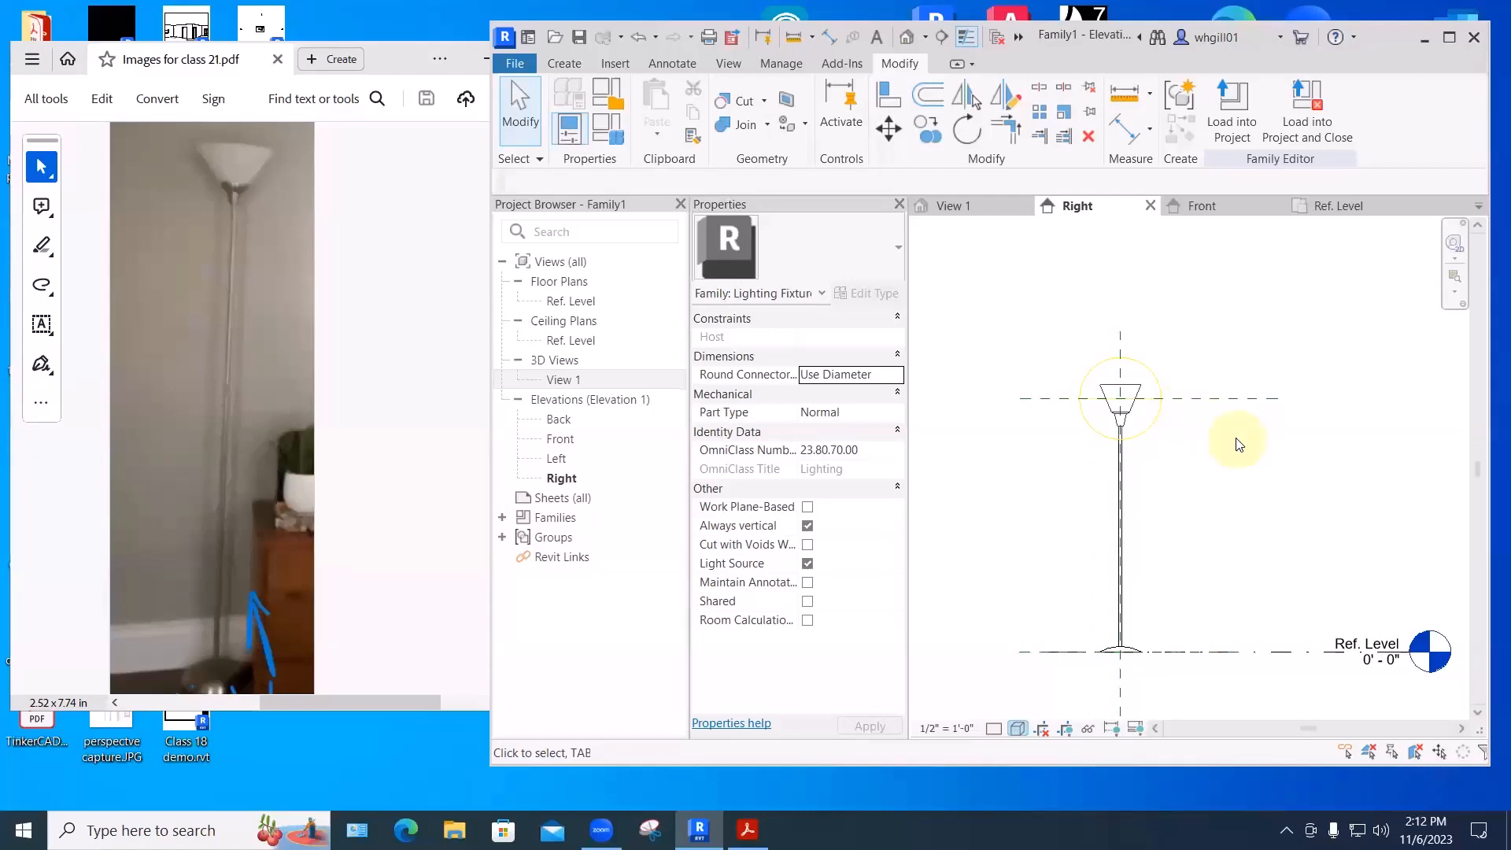
pyautogui.click(515, 63)
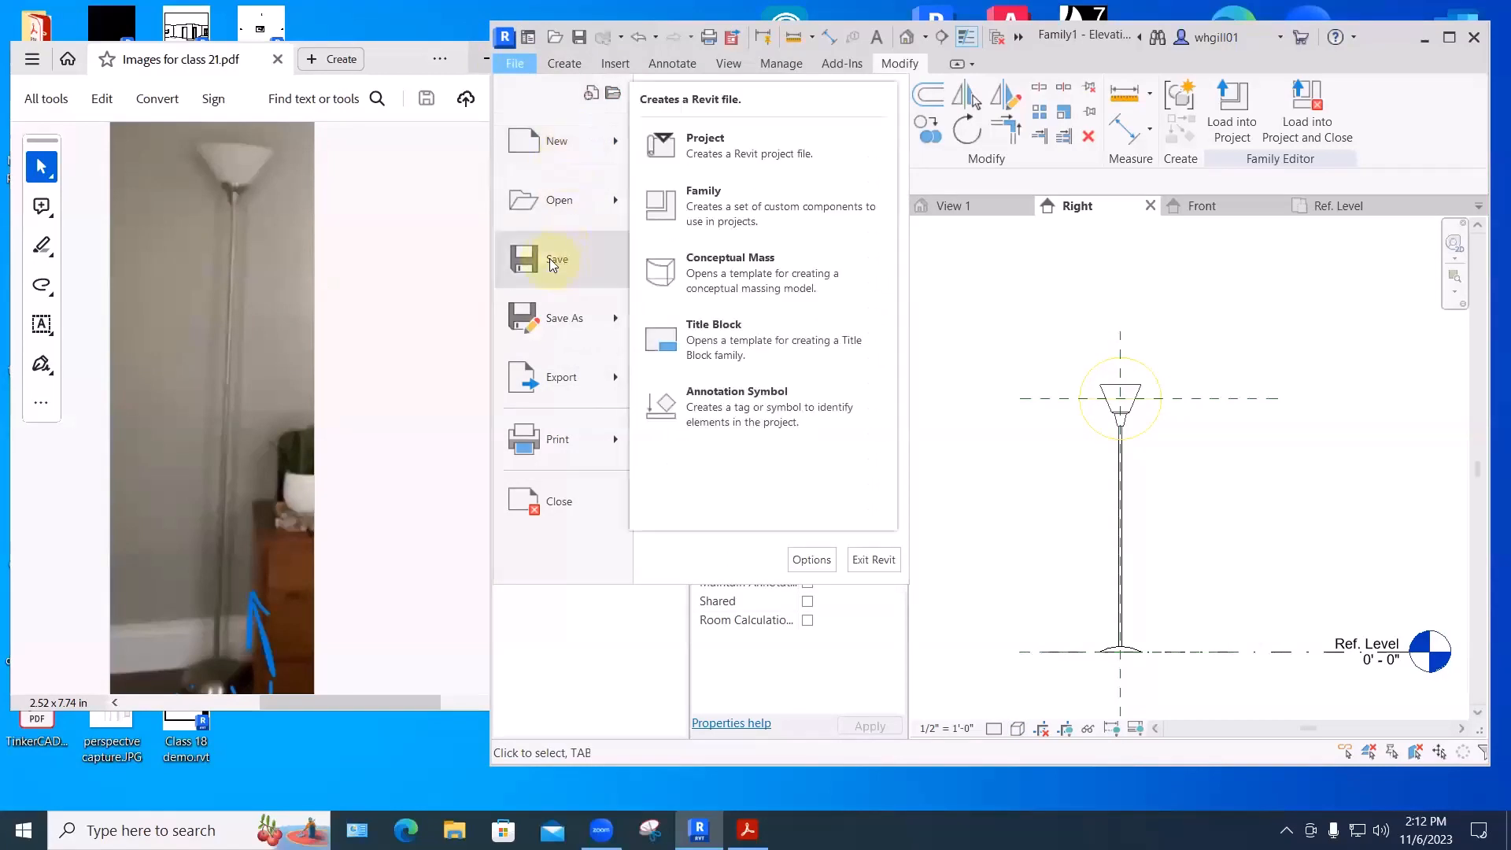
# - Save the family, browsing to My Revit Families > Lighting > Architectural > Internal
pyautogui.click(1227, 311)
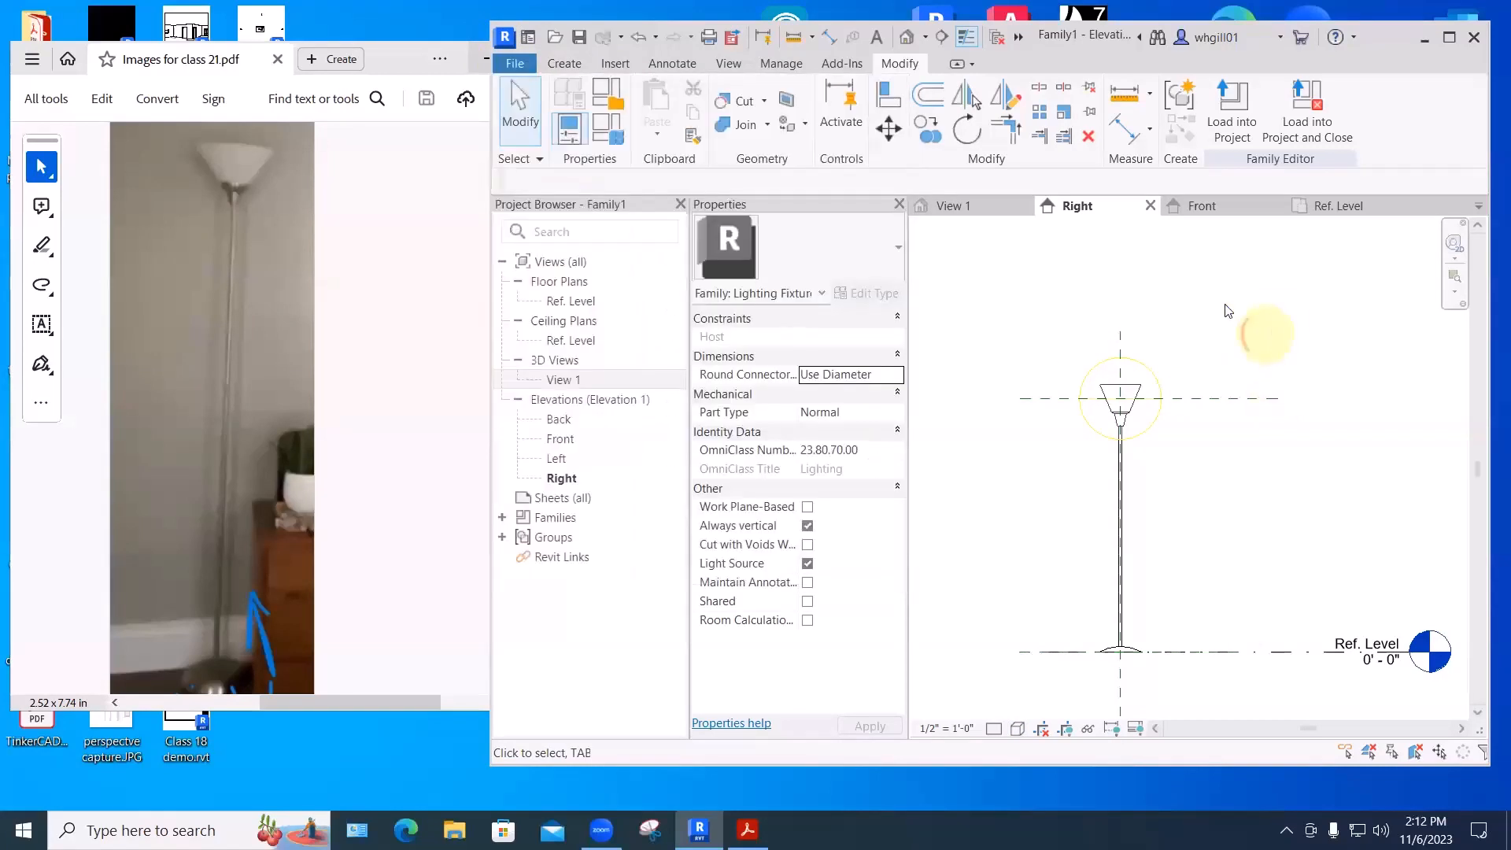
pyautogui.click(517, 63)
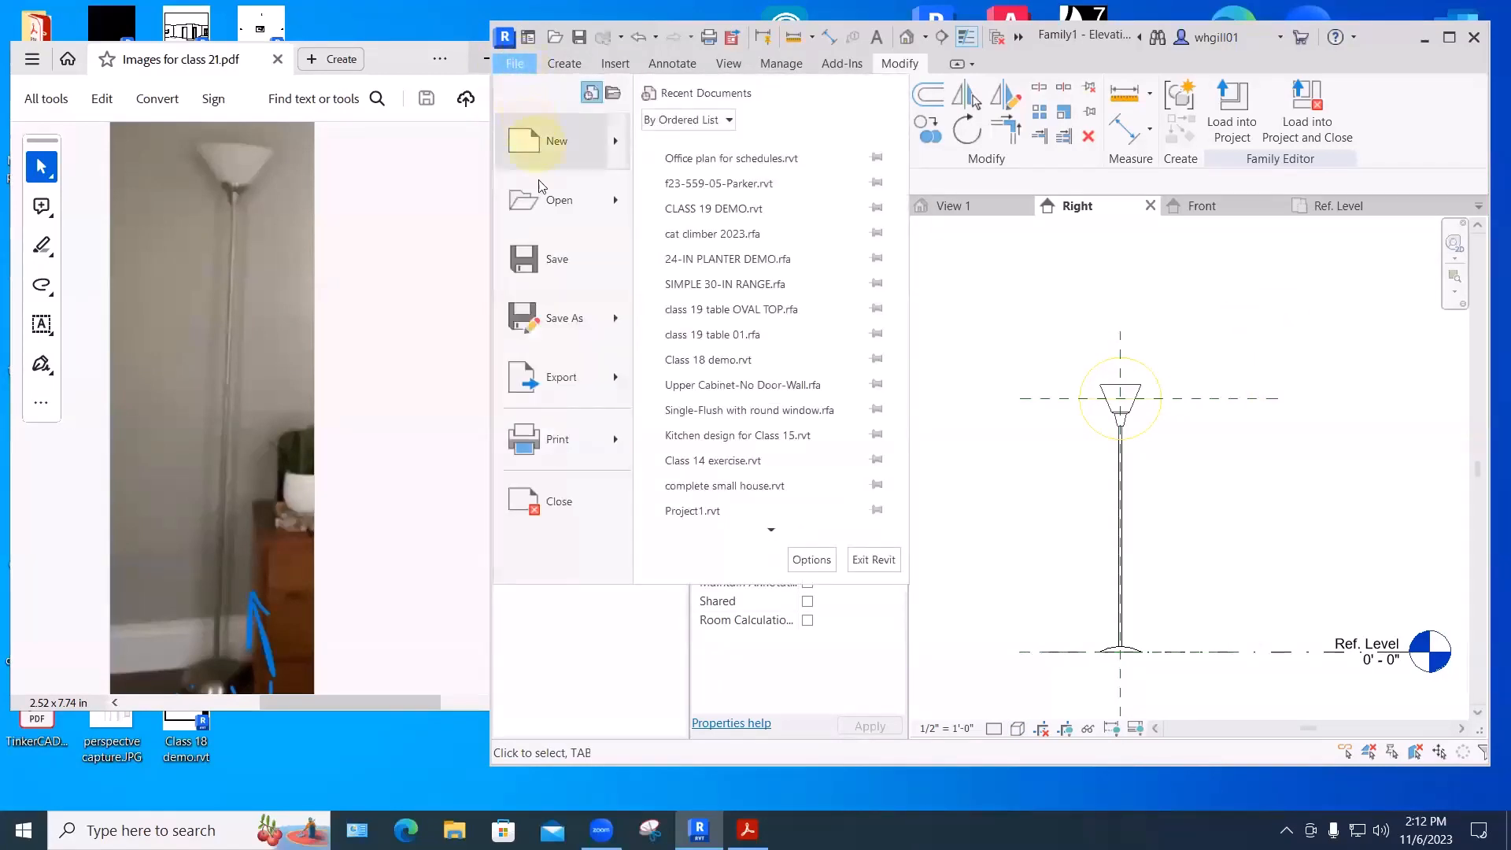
pyautogui.click(547, 263)
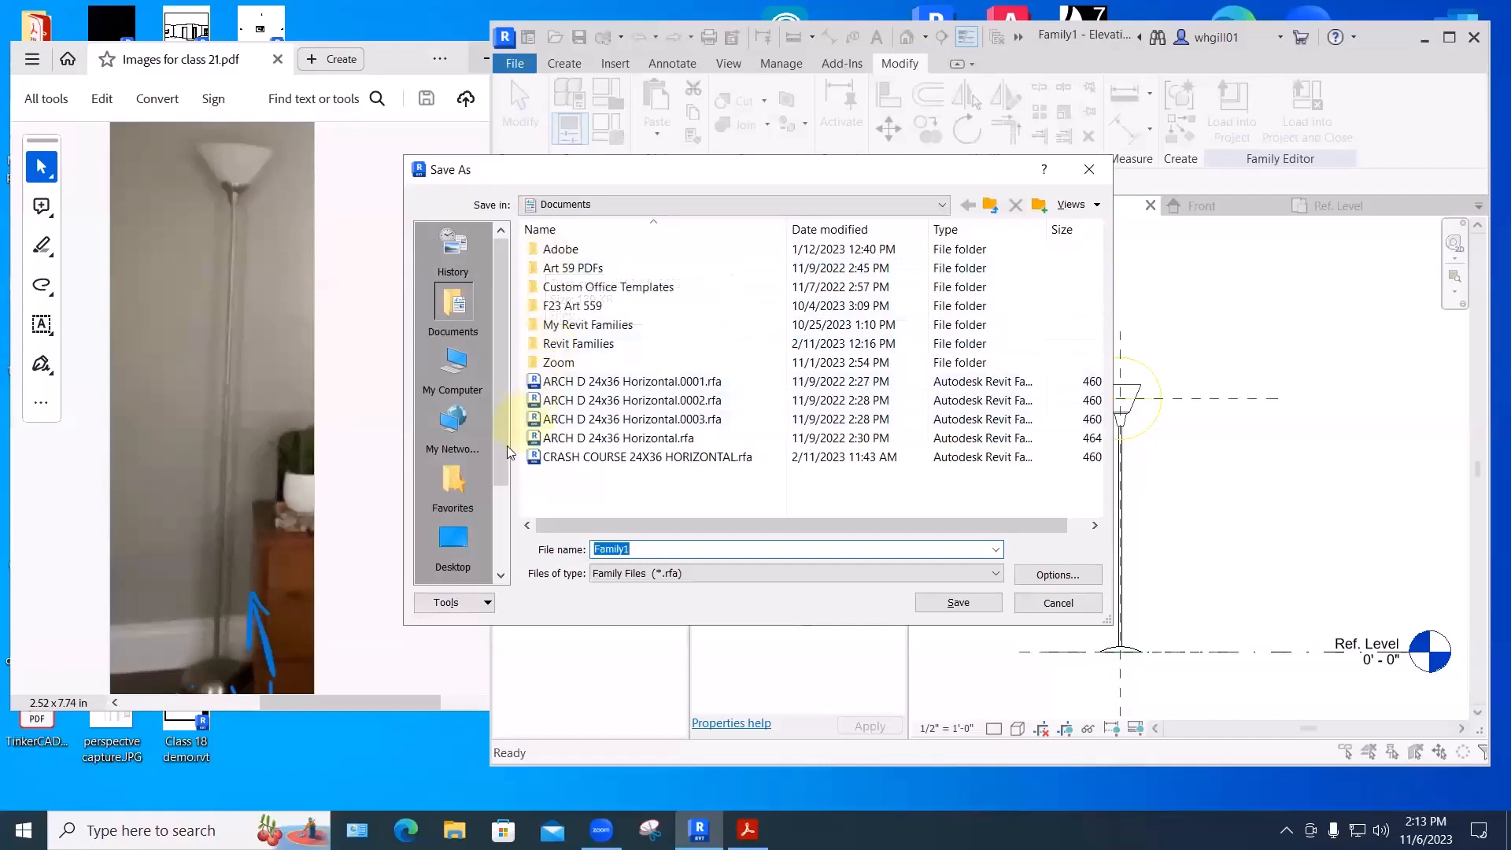
pyautogui.moveTo(503, 466); pyautogui.dragTo(568, 328)
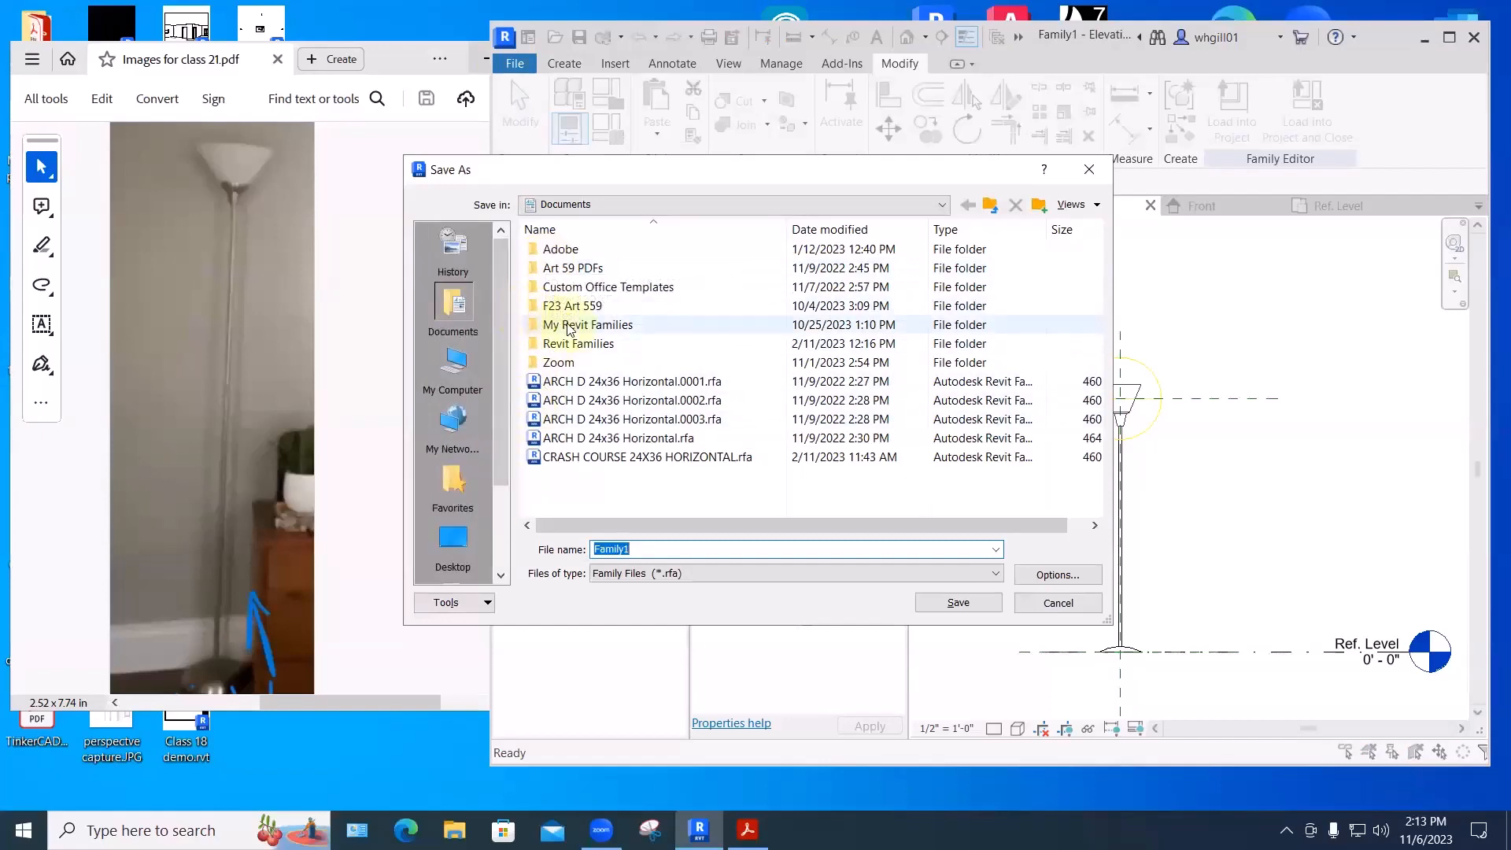
pyautogui.doubleClick(568, 326)
pyautogui.scroll(-2, 580, 338)
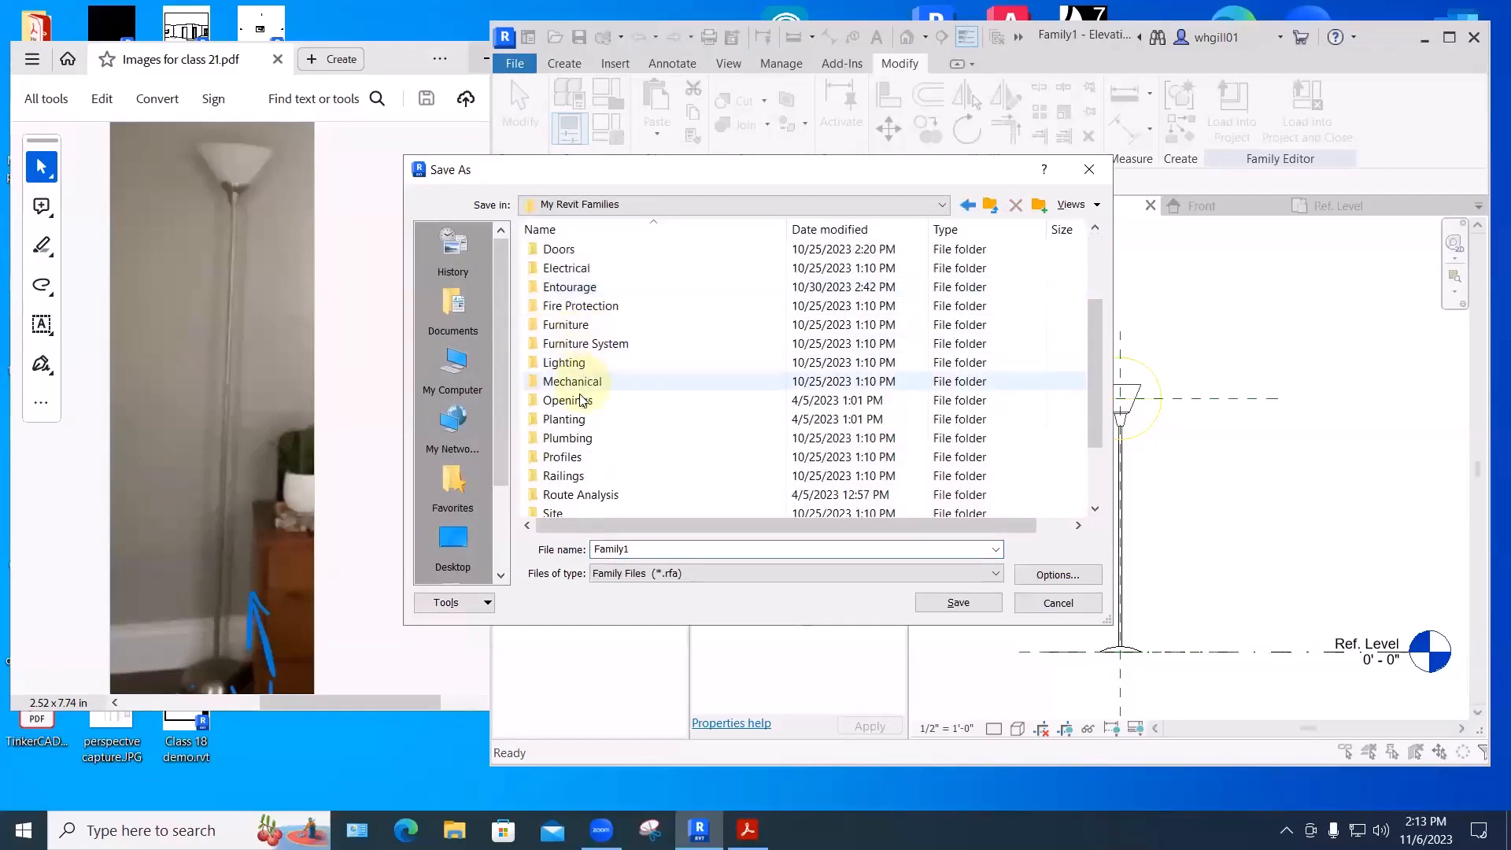
pyautogui.doubleClick(568, 362)
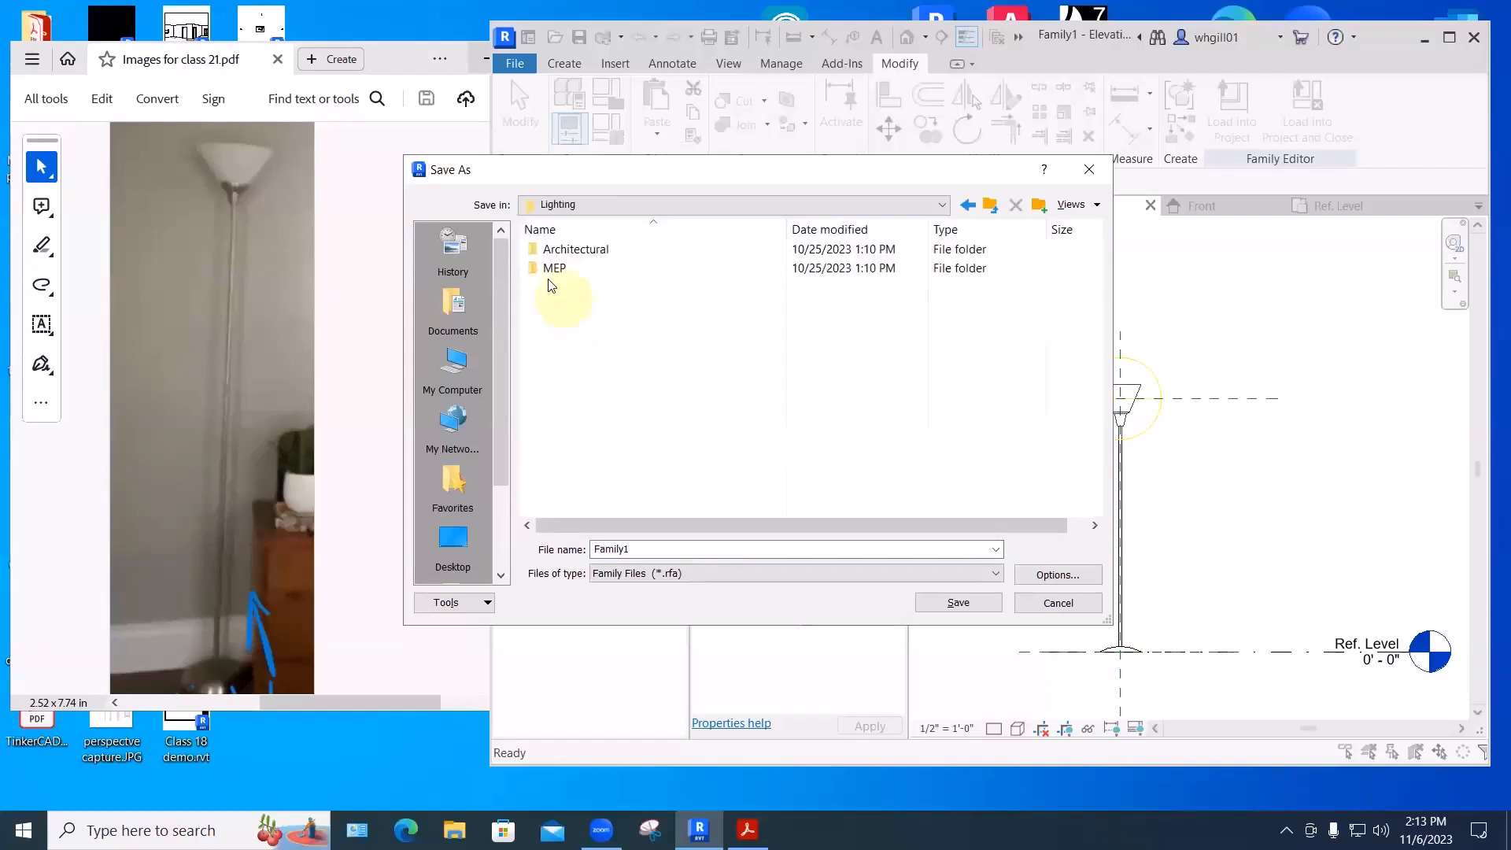
pyautogui.doubleClick(574, 251)
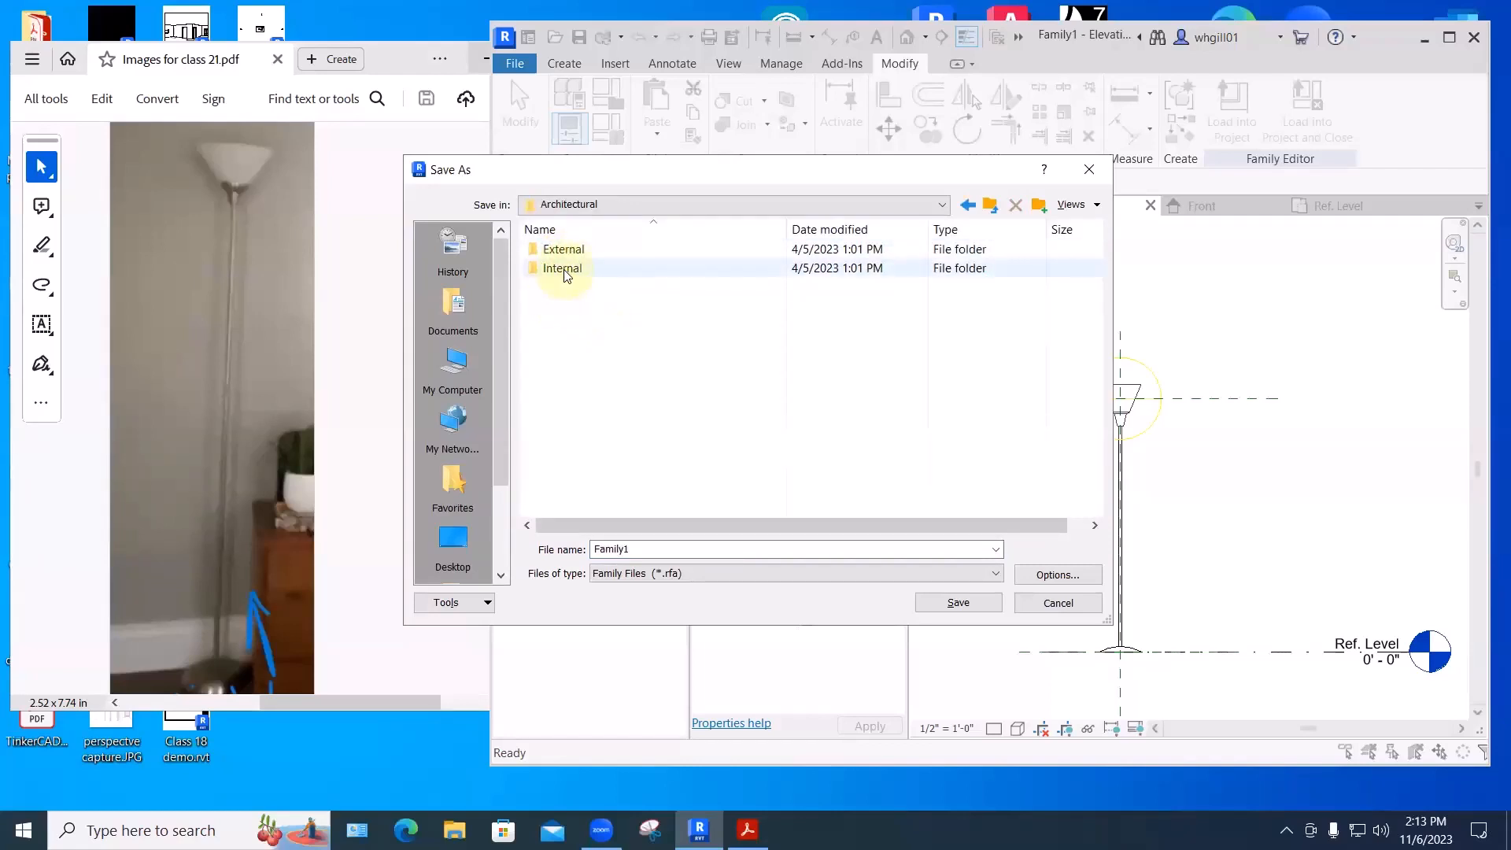
pyautogui.doubleClick(563, 269)
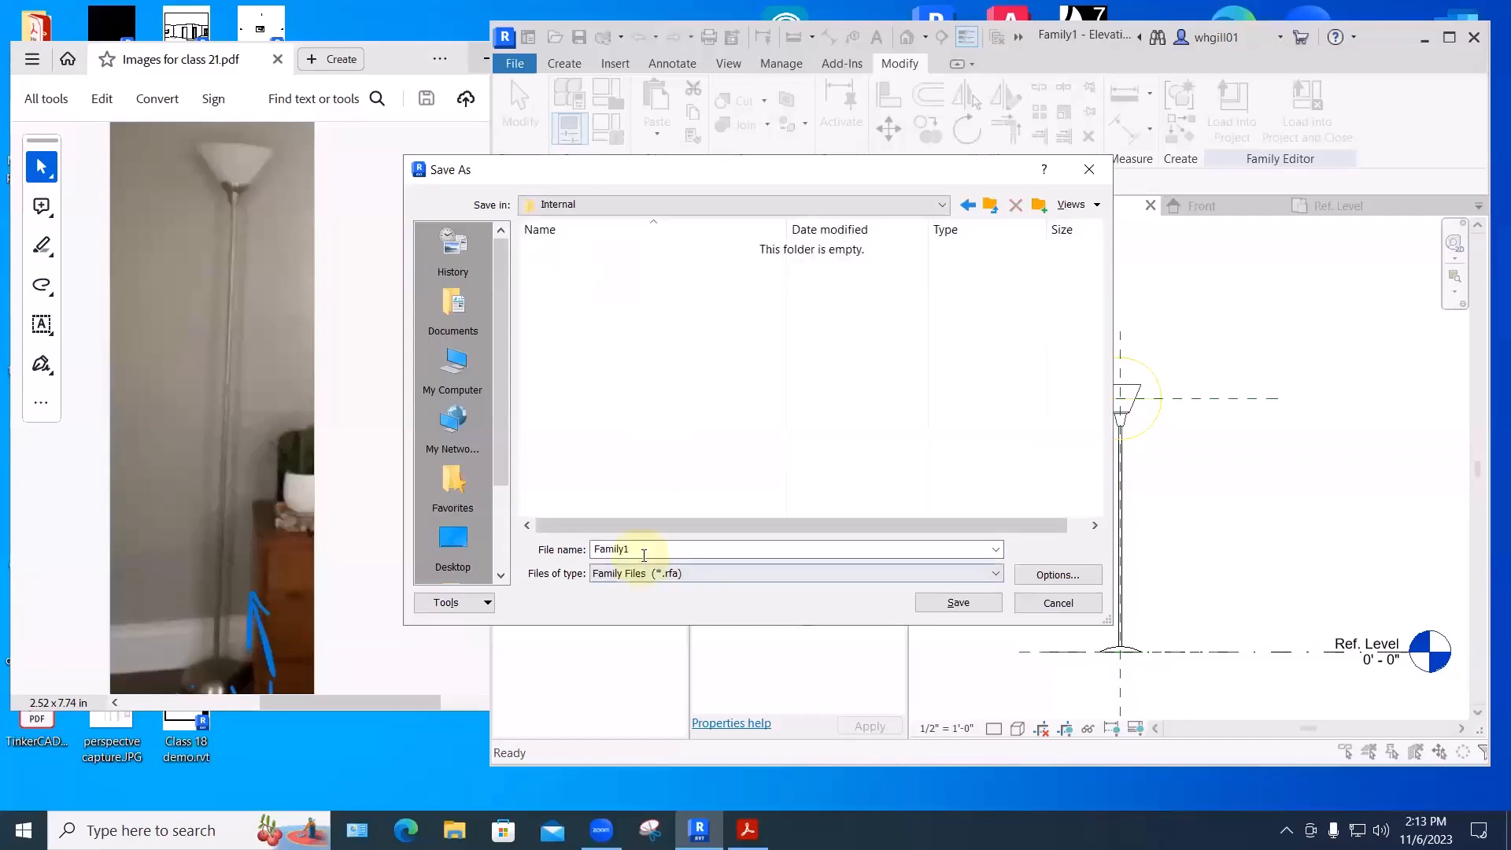
# - Name the family file with the owner's name plus 'torchiere' and save it as .rfa
pyautogui.doubleClick(644, 555)
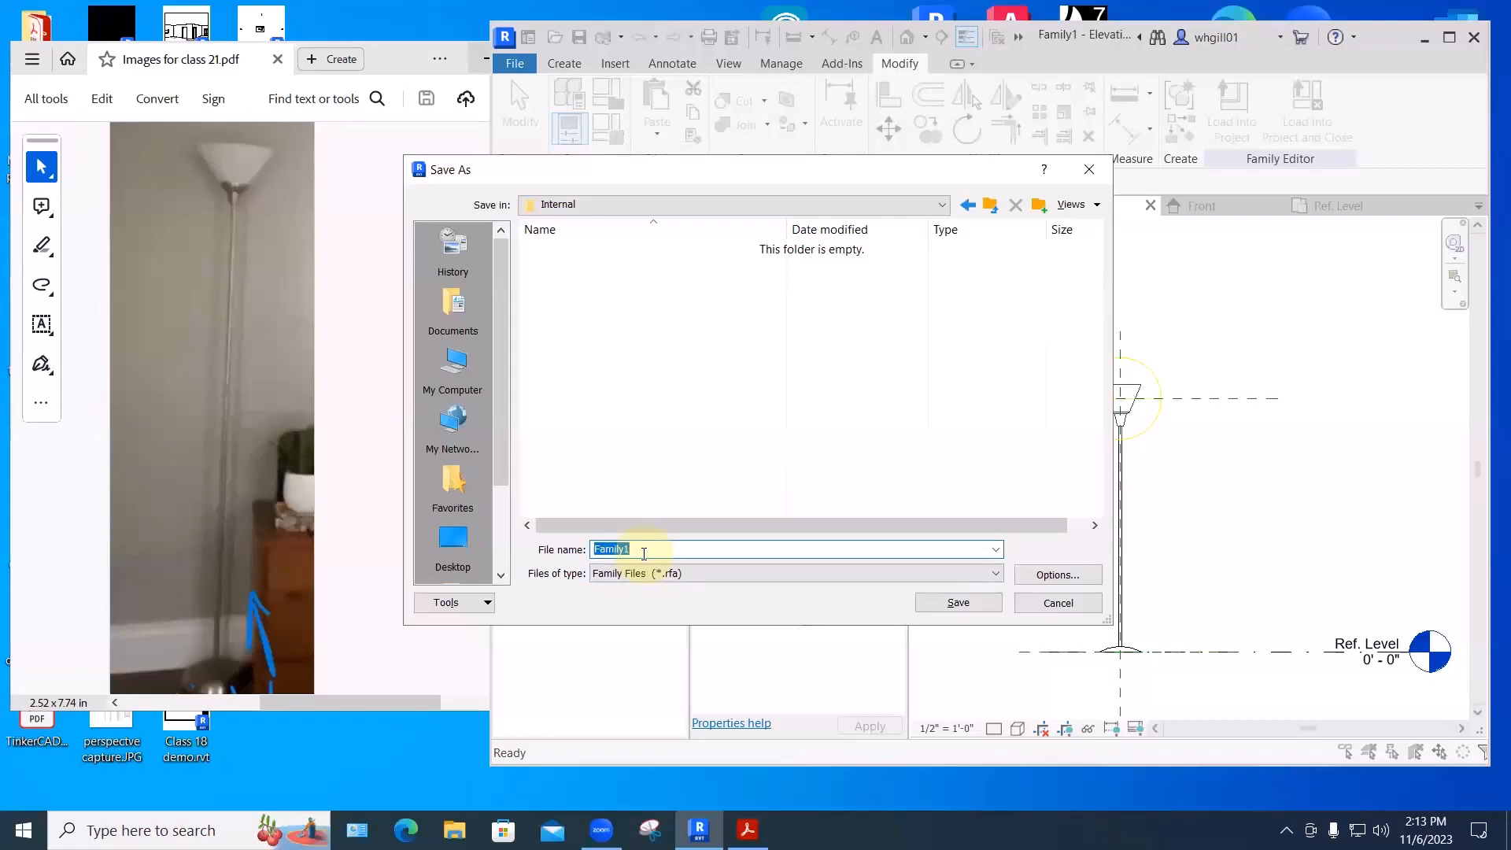
pyautogui.write('Katie')
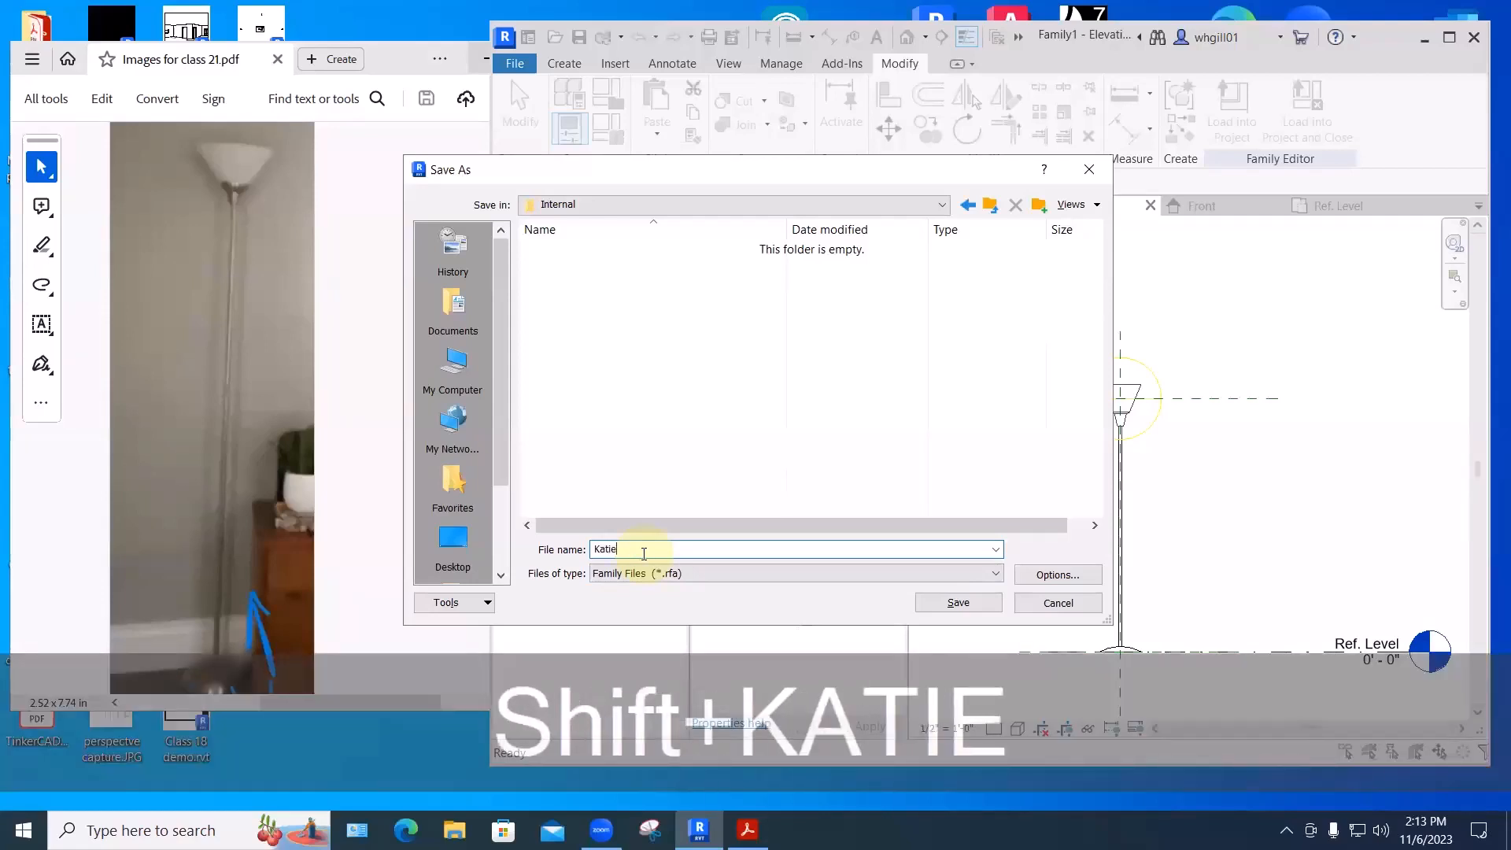
pyautogui.write("'s floor")
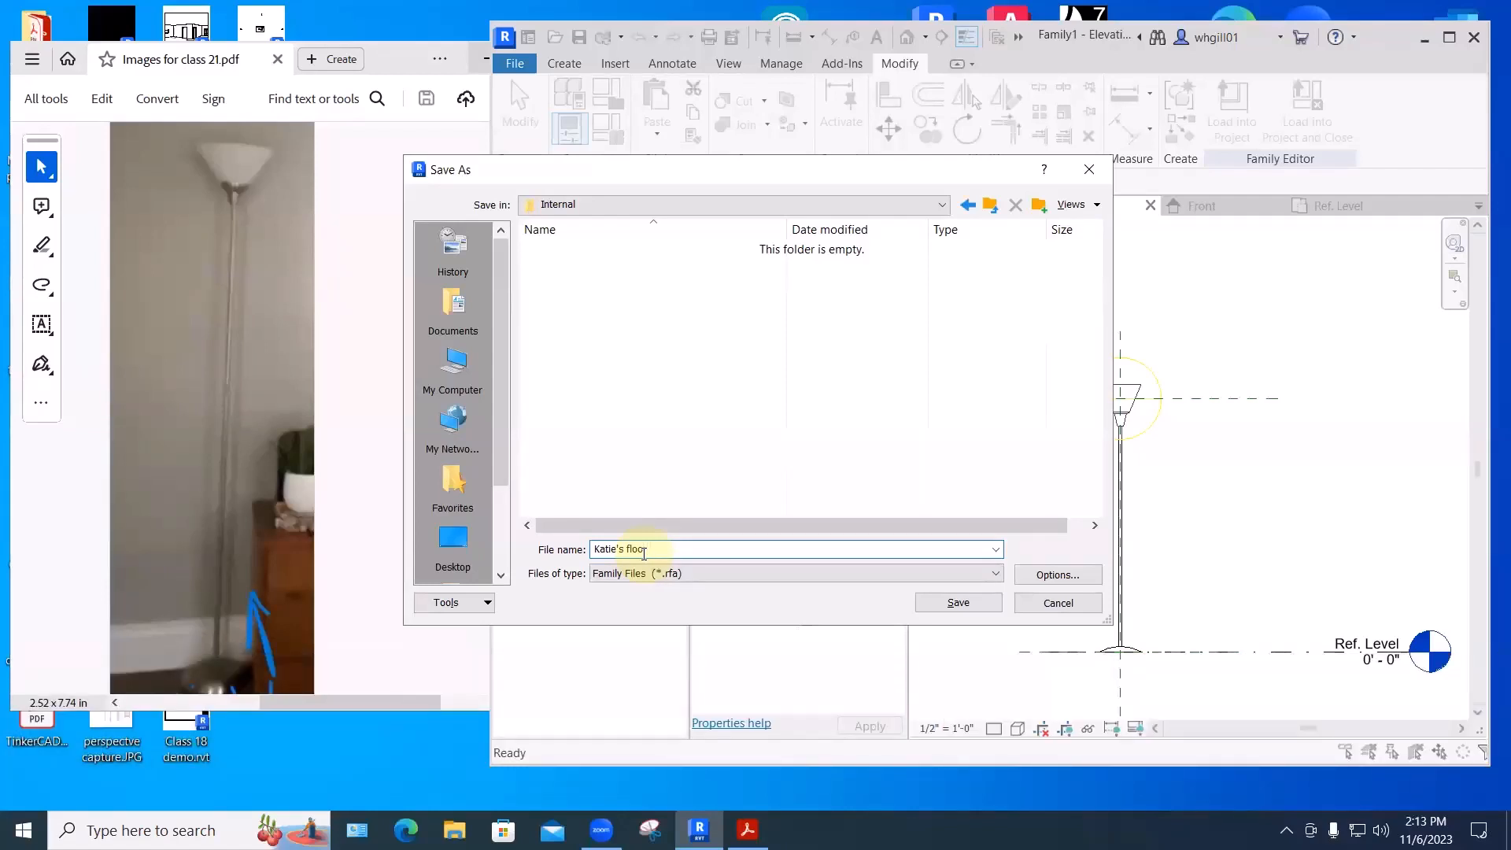
pyautogui.press('BackSpace')
pyautogui.press('BackSpace')
pyautogui.press('BackSpace')
pyautogui.press('BackSpace')
pyautogui.press('BackSpace')
pyautogui.press('BackSpace')
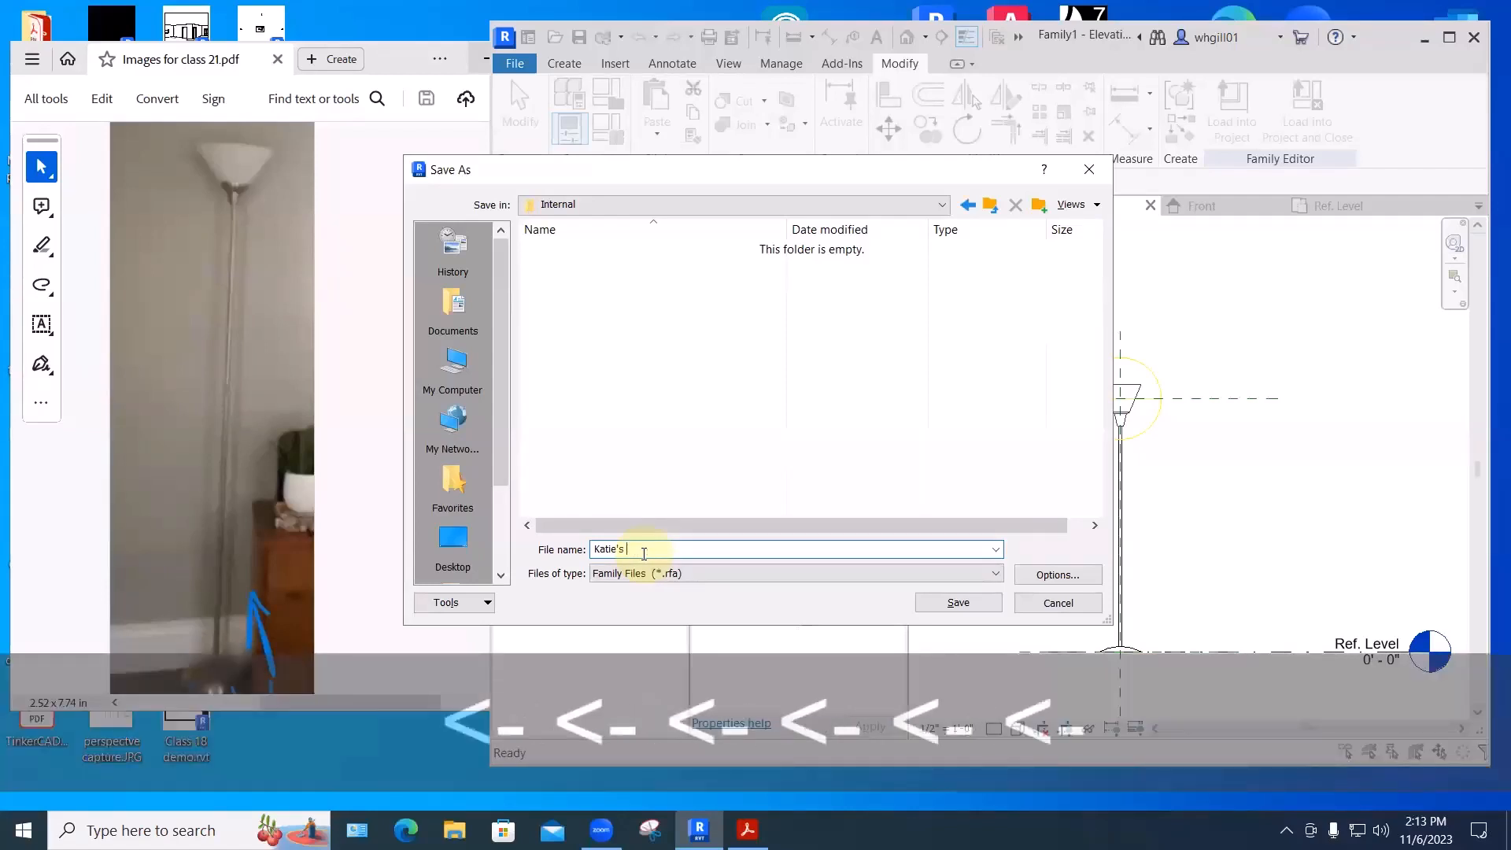
pyautogui.write('torch')
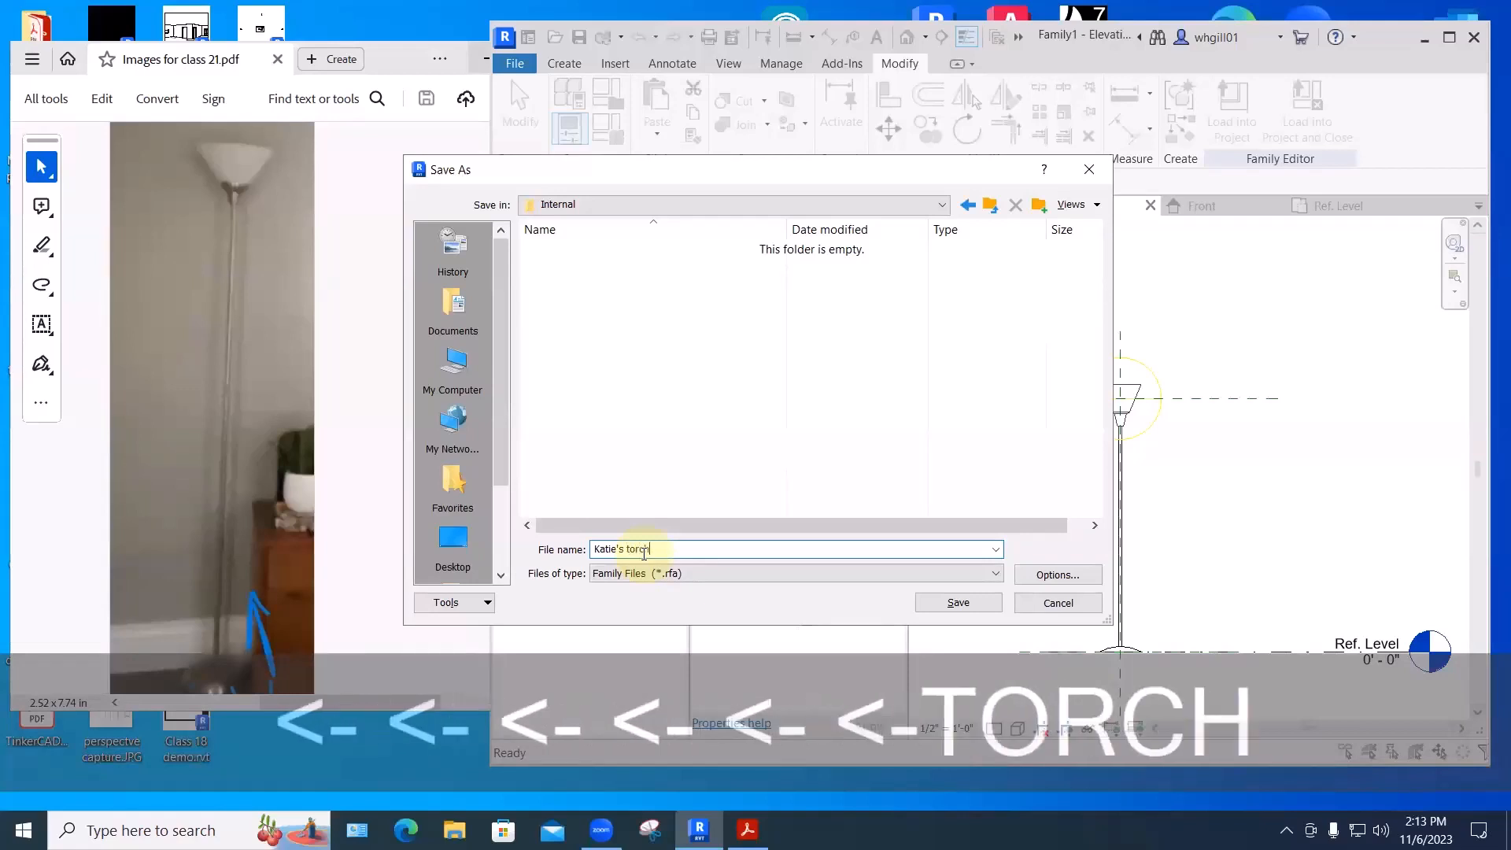
pyautogui.write('iere')
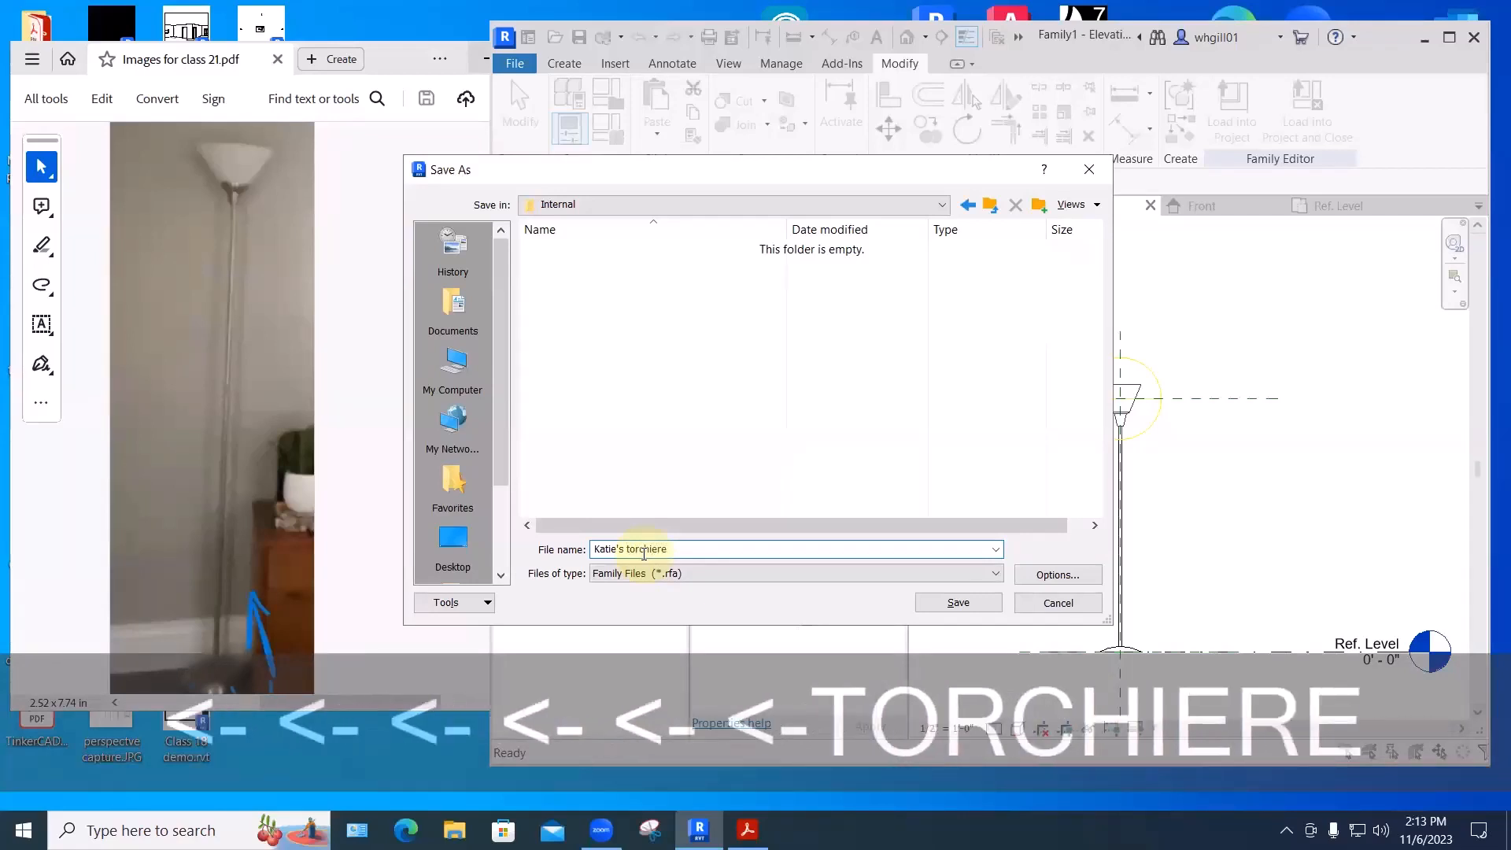
pyautogui.click(959, 603)
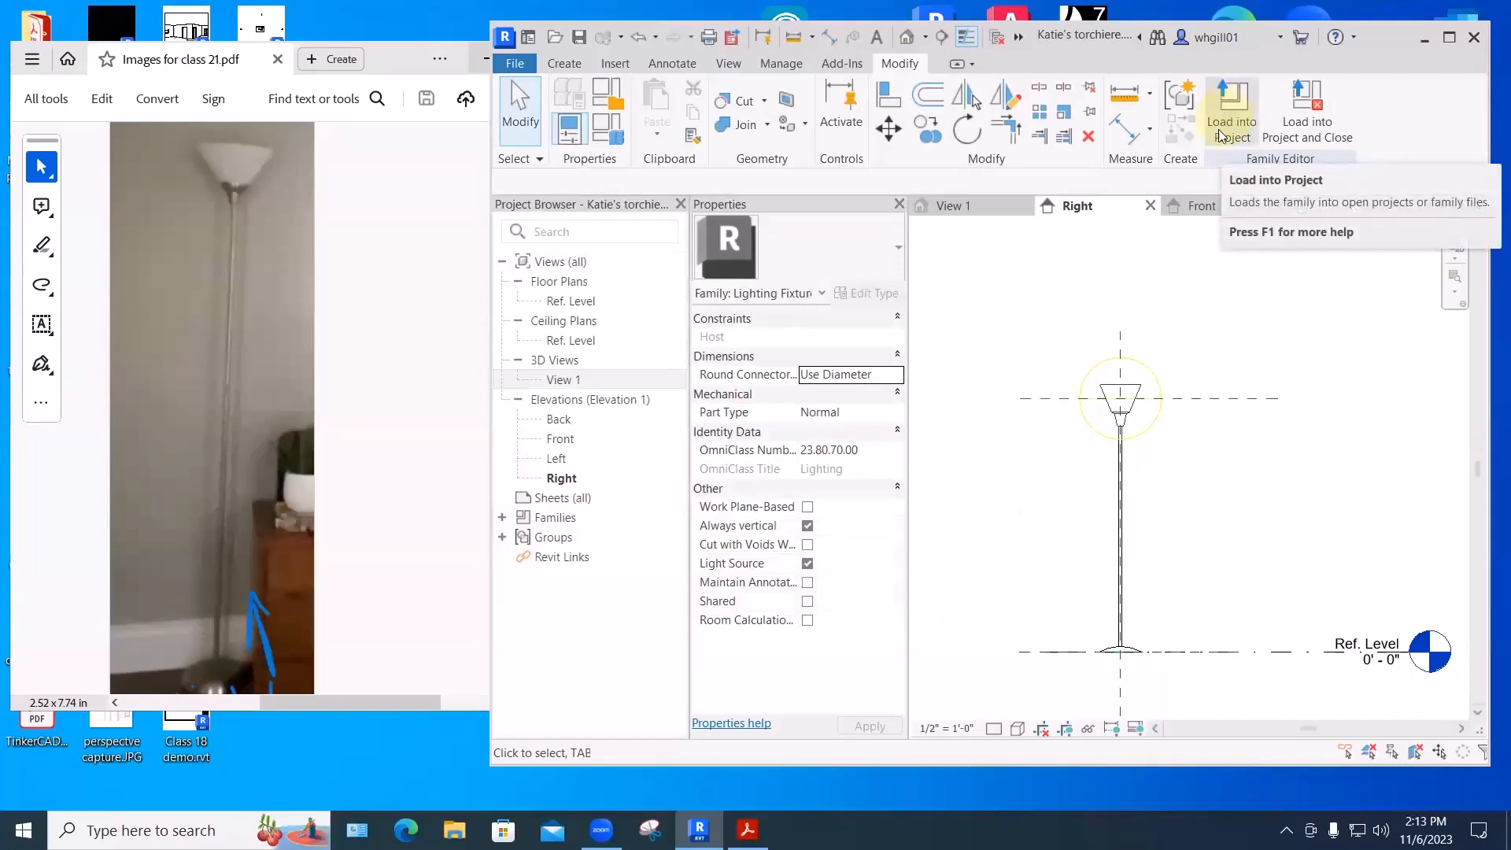
# - Load the torchiere into the project, saving the project, and place it in the L1 room corner
pyautogui.click(1309, 119)
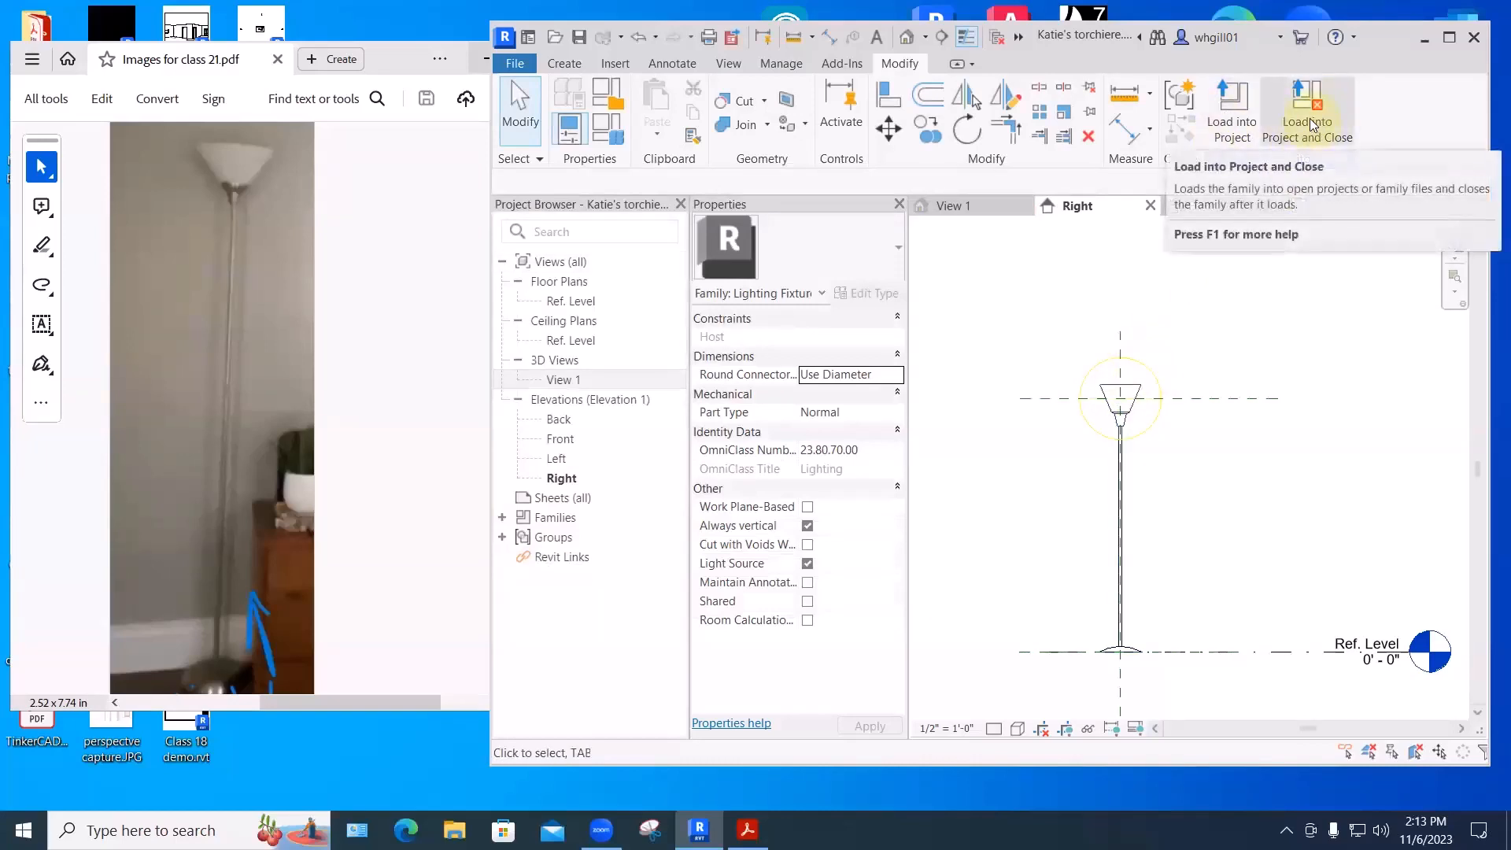
pyautogui.click(1310, 119)
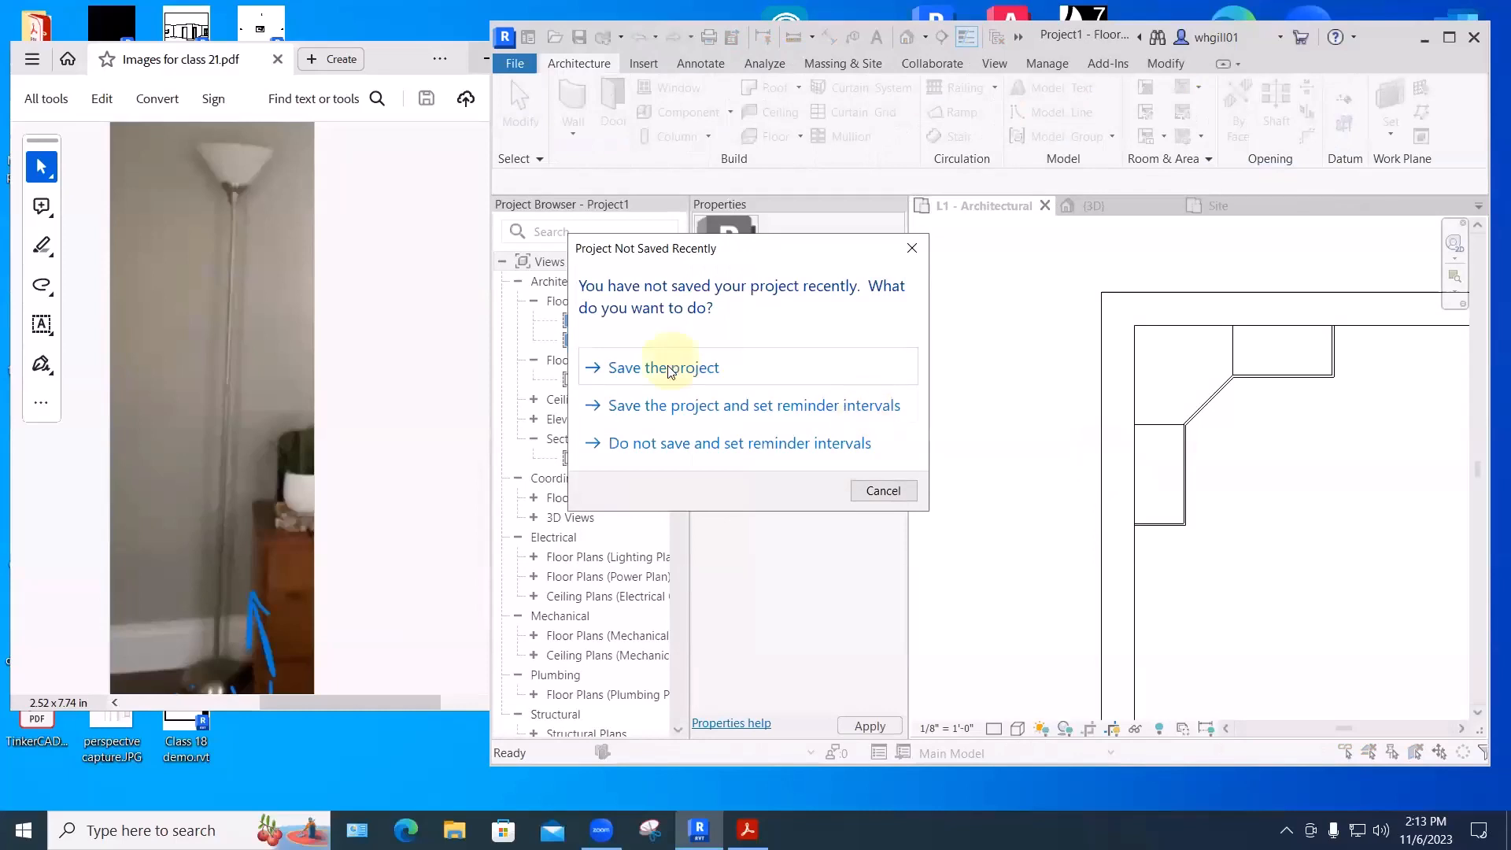
pyautogui.click(885, 491)
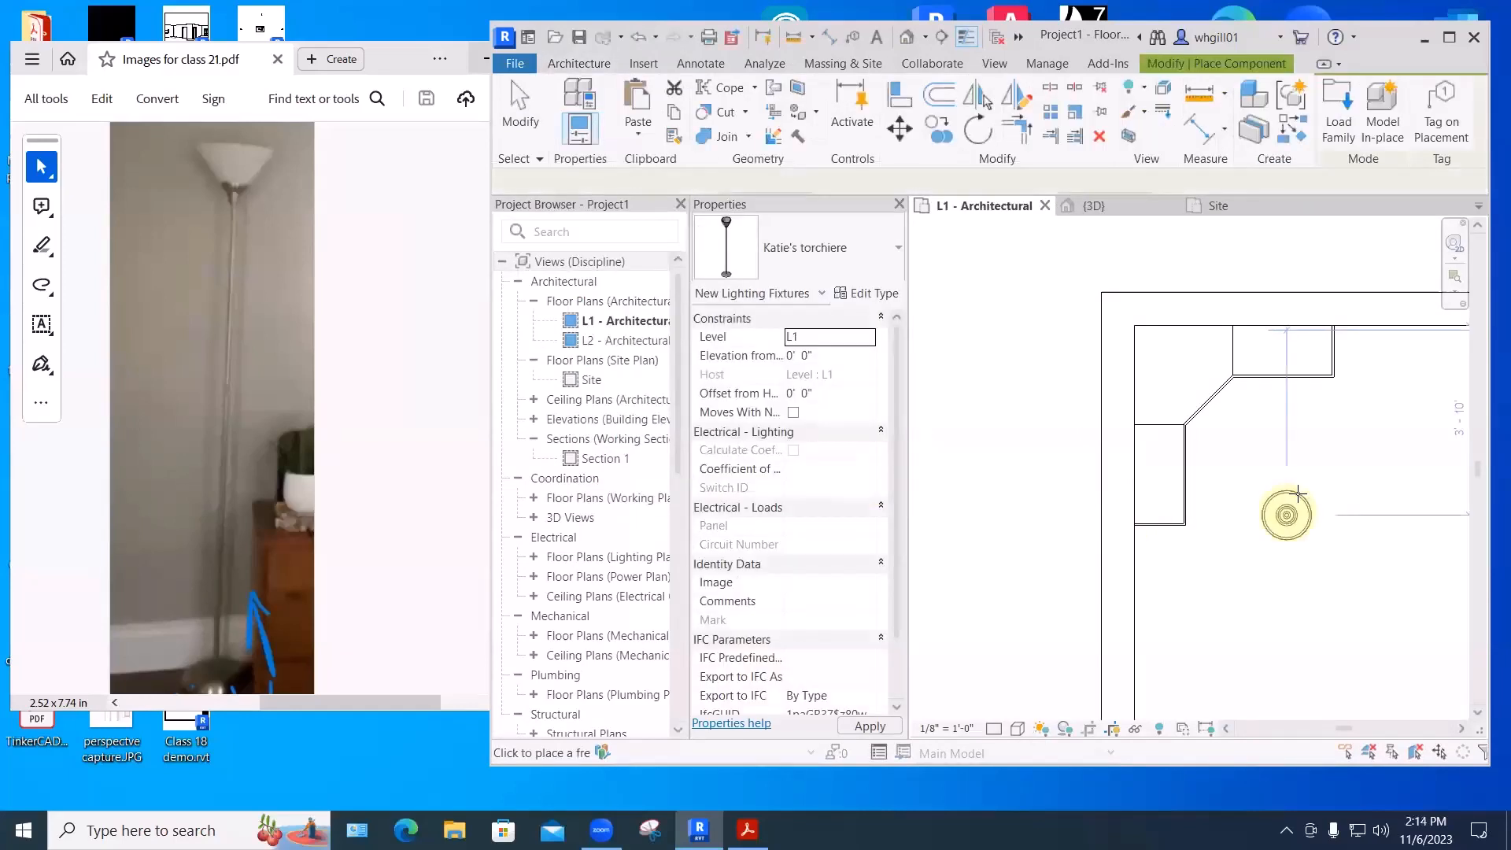
pyautogui.scroll(-5, 1098, 405)
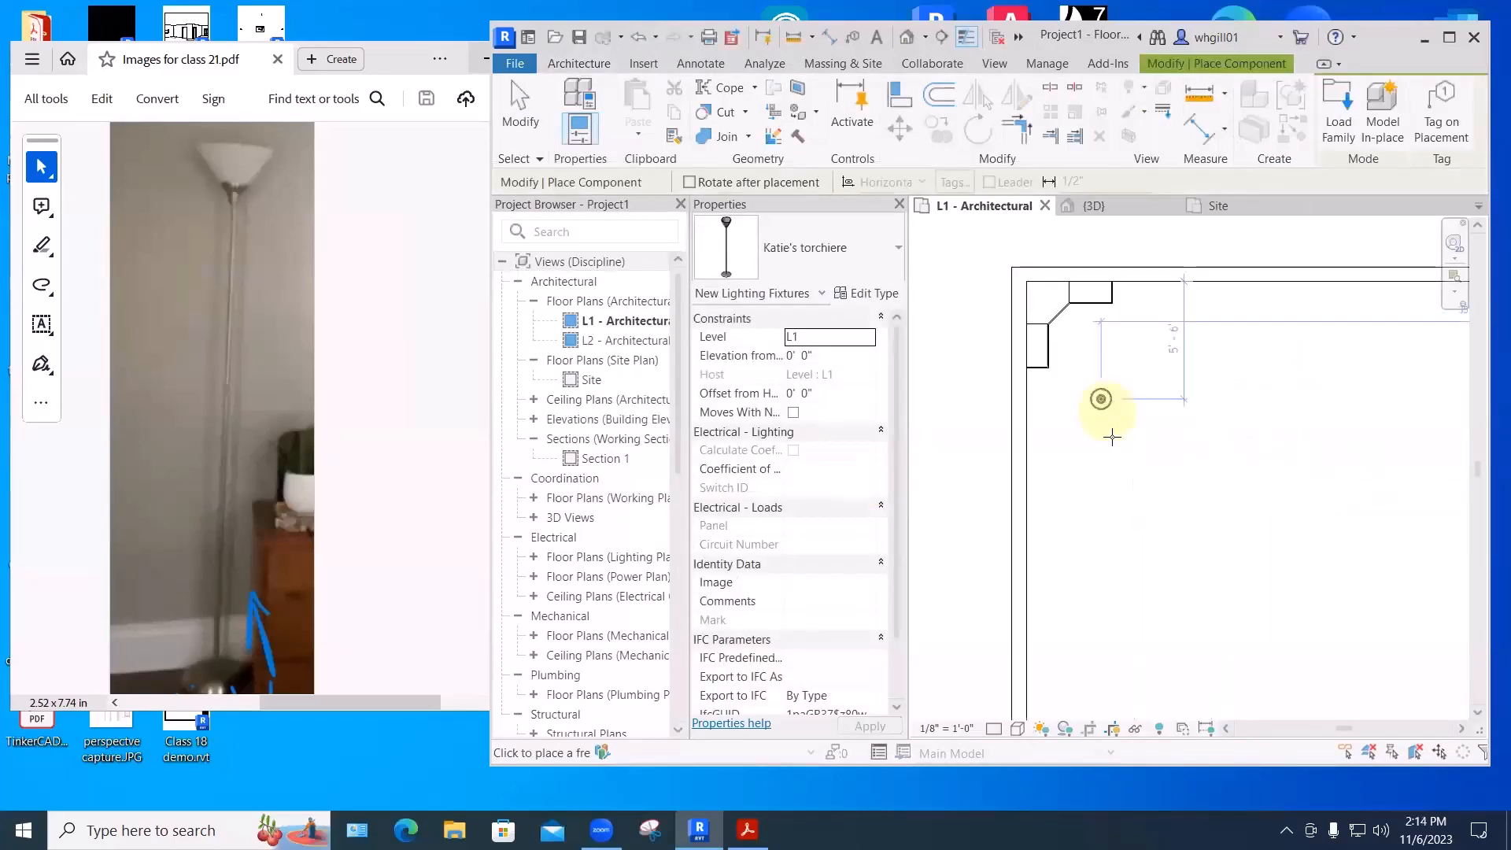
pyautogui.click(1105, 410)
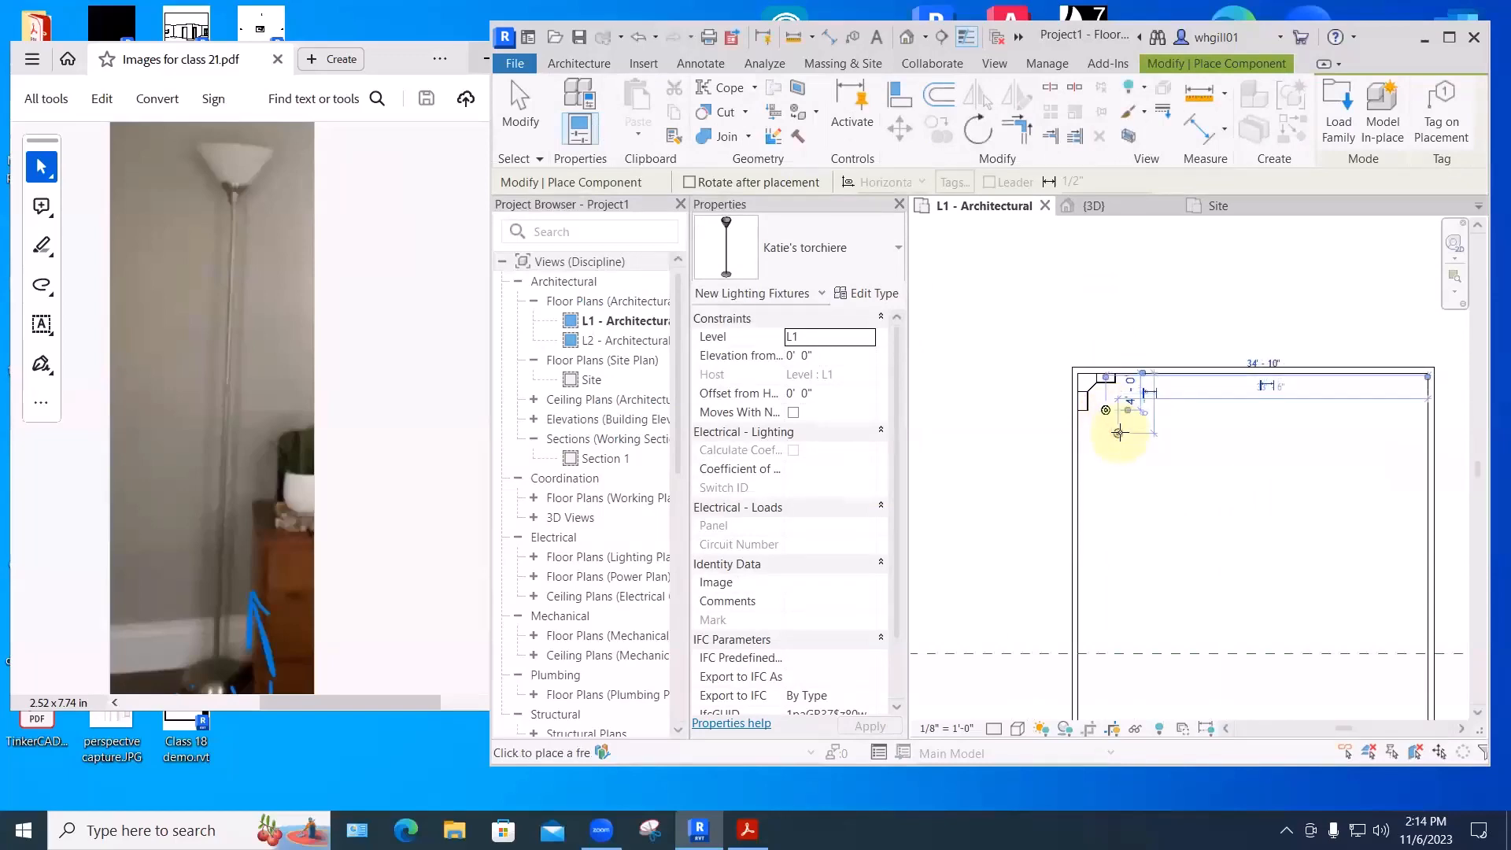
pyautogui.press('Escape')
pyautogui.press('Escape')
# - Inspect the corner lamp in the {3D} view, then bring the class images PDF forward
pyautogui.click(1094, 206)
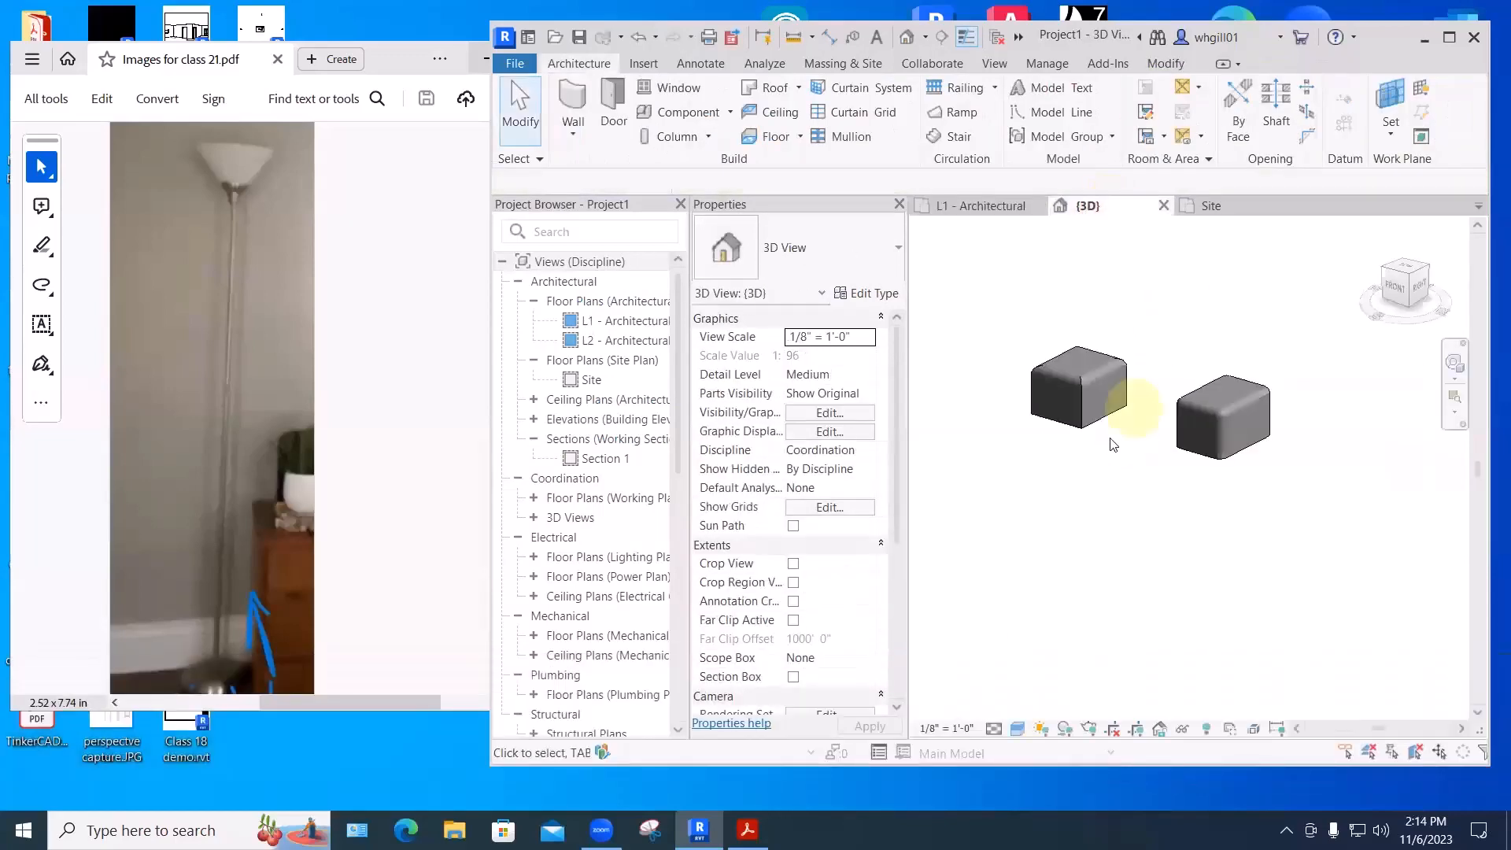
pyautogui.scroll(5, 1197, 432)
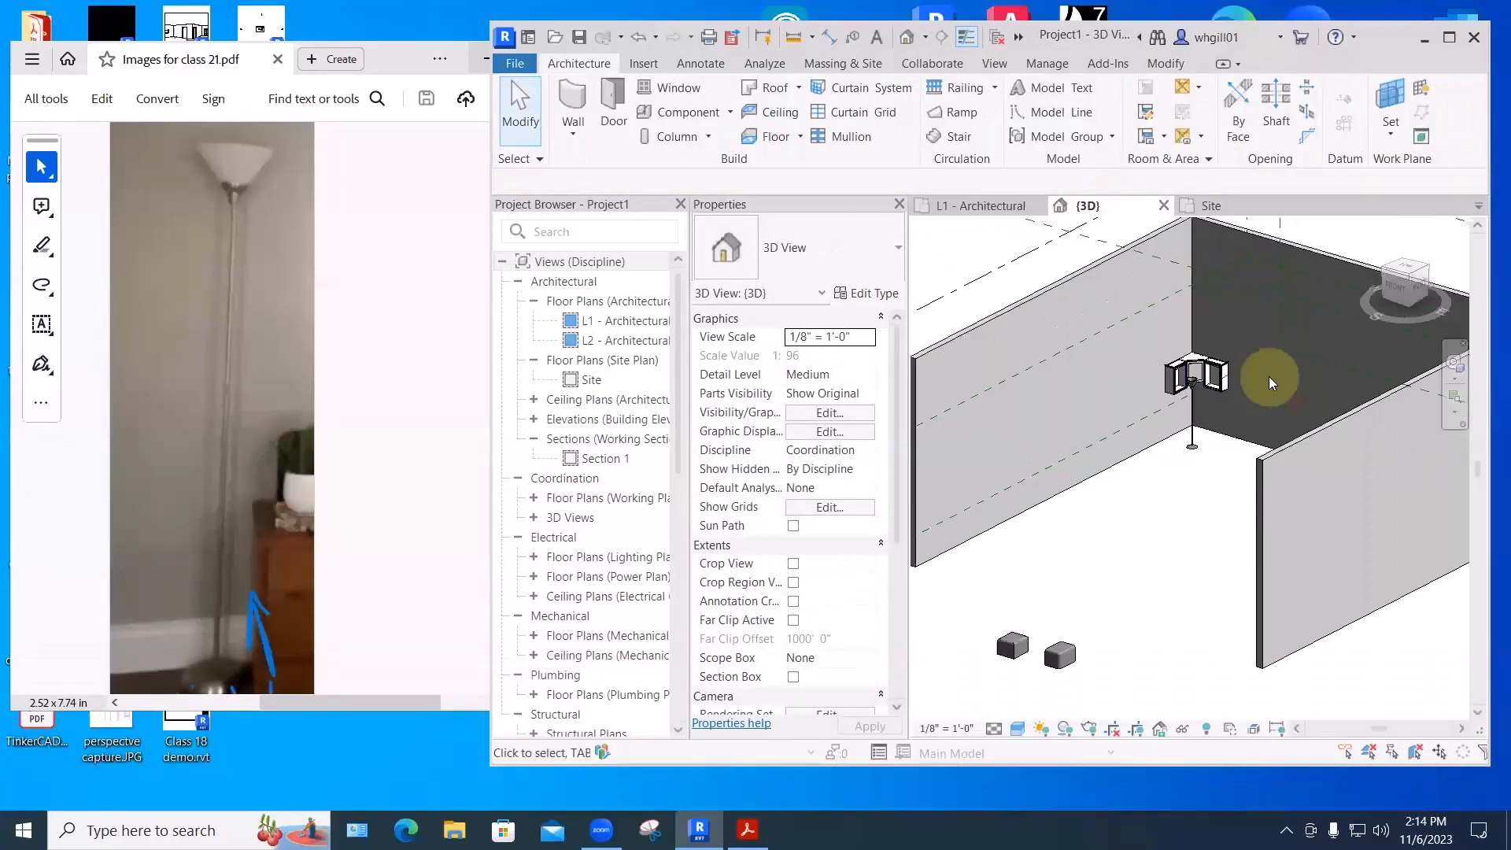
pyautogui.scroll(3, 1183, 446)
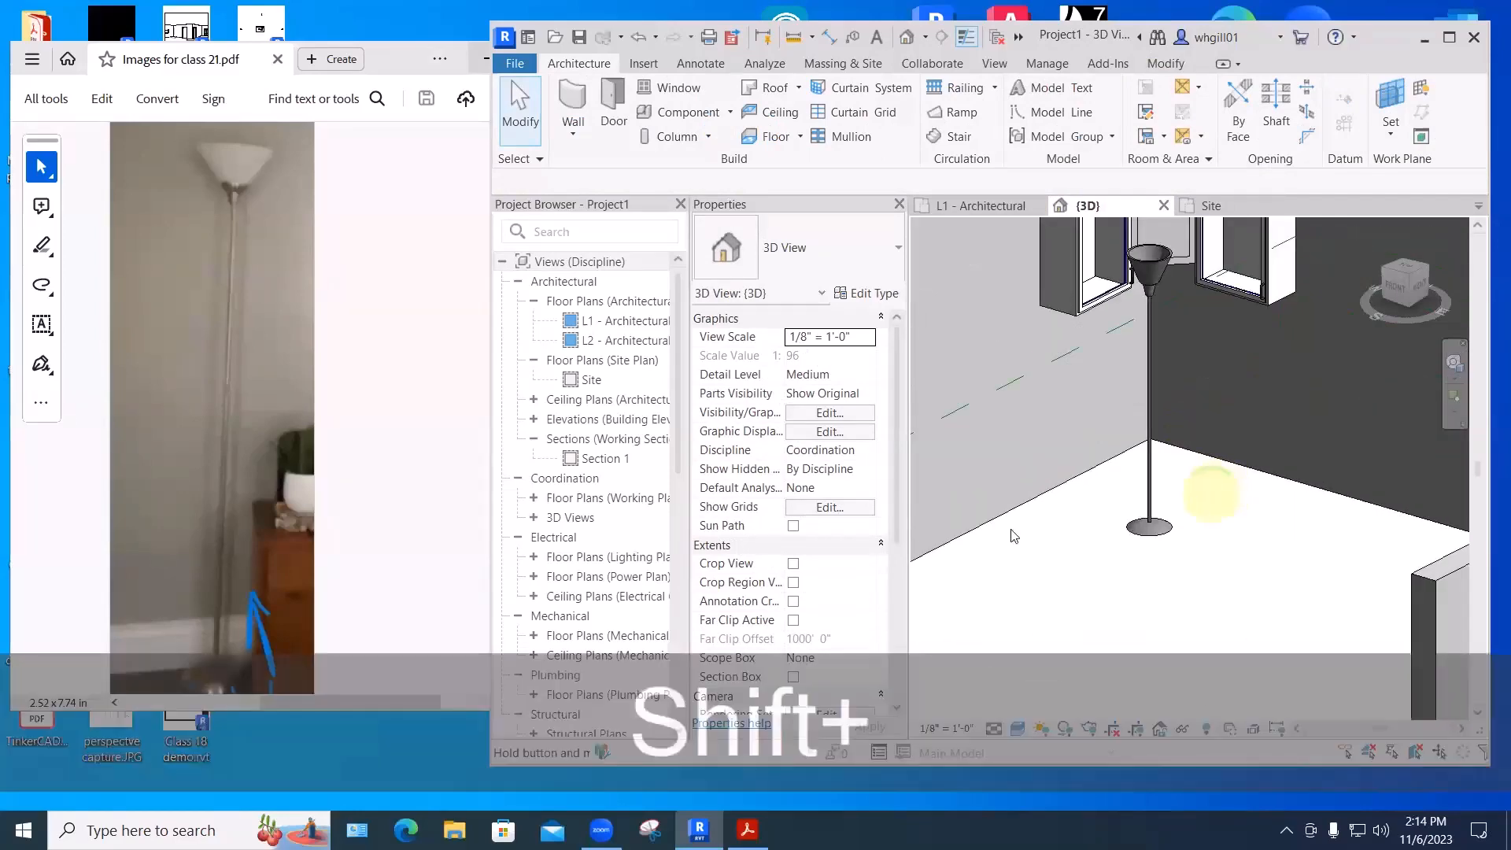
pyautogui.keyDown('shift'); pyautogui.moveTo(1207, 496); pyautogui.dragTo(1192, 470, button='middle'); pyautogui.keyUp('shift')
pyautogui.keyDown('shift'); pyautogui.moveTo(1149, 606); pyautogui.dragTo(1167, 593, button='middle'); pyautogui.keyUp('shift')
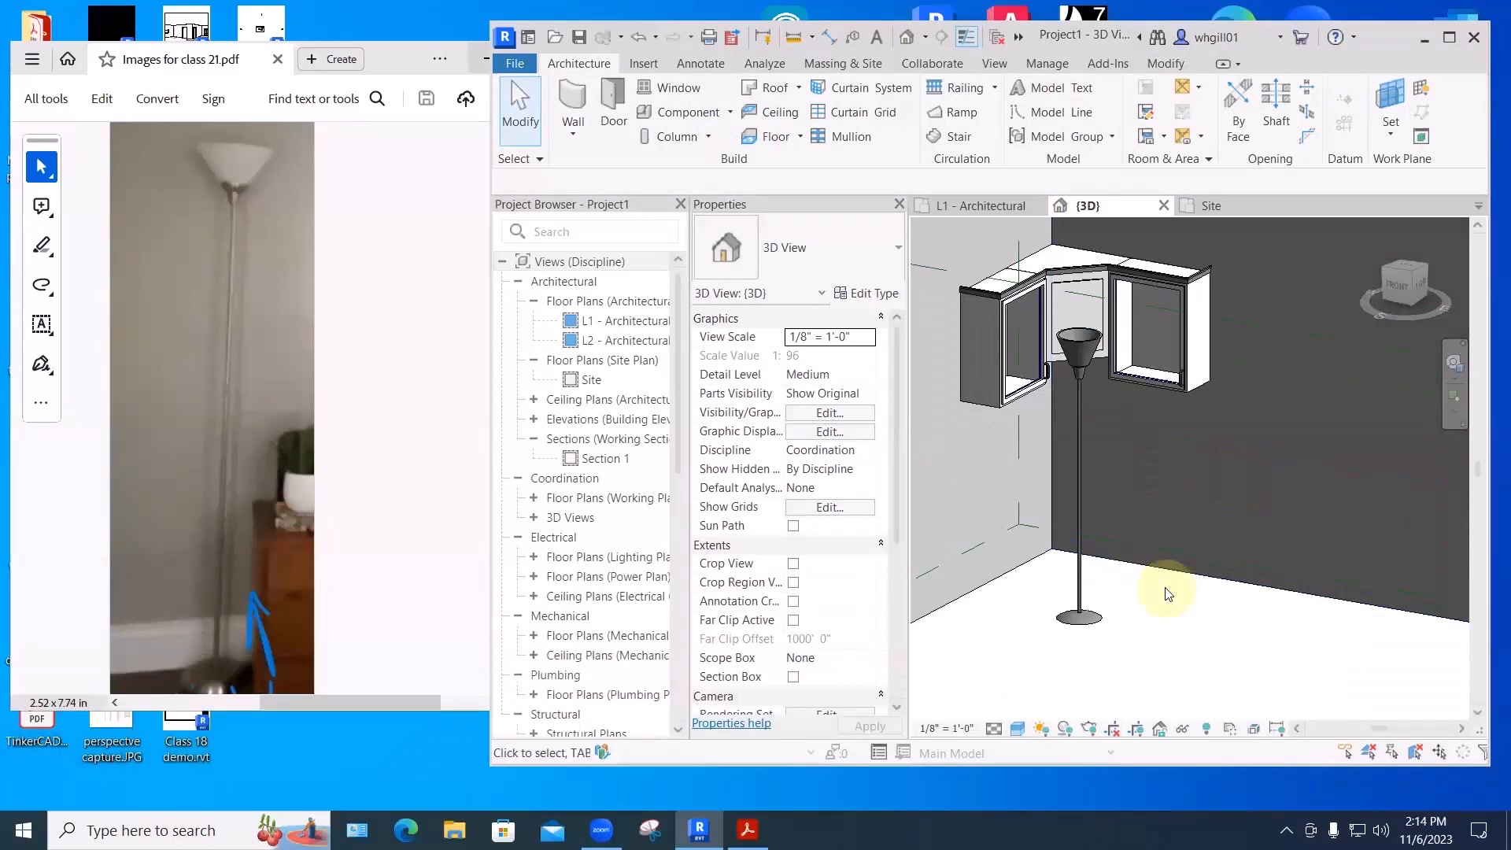
pyautogui.click(423, 428)
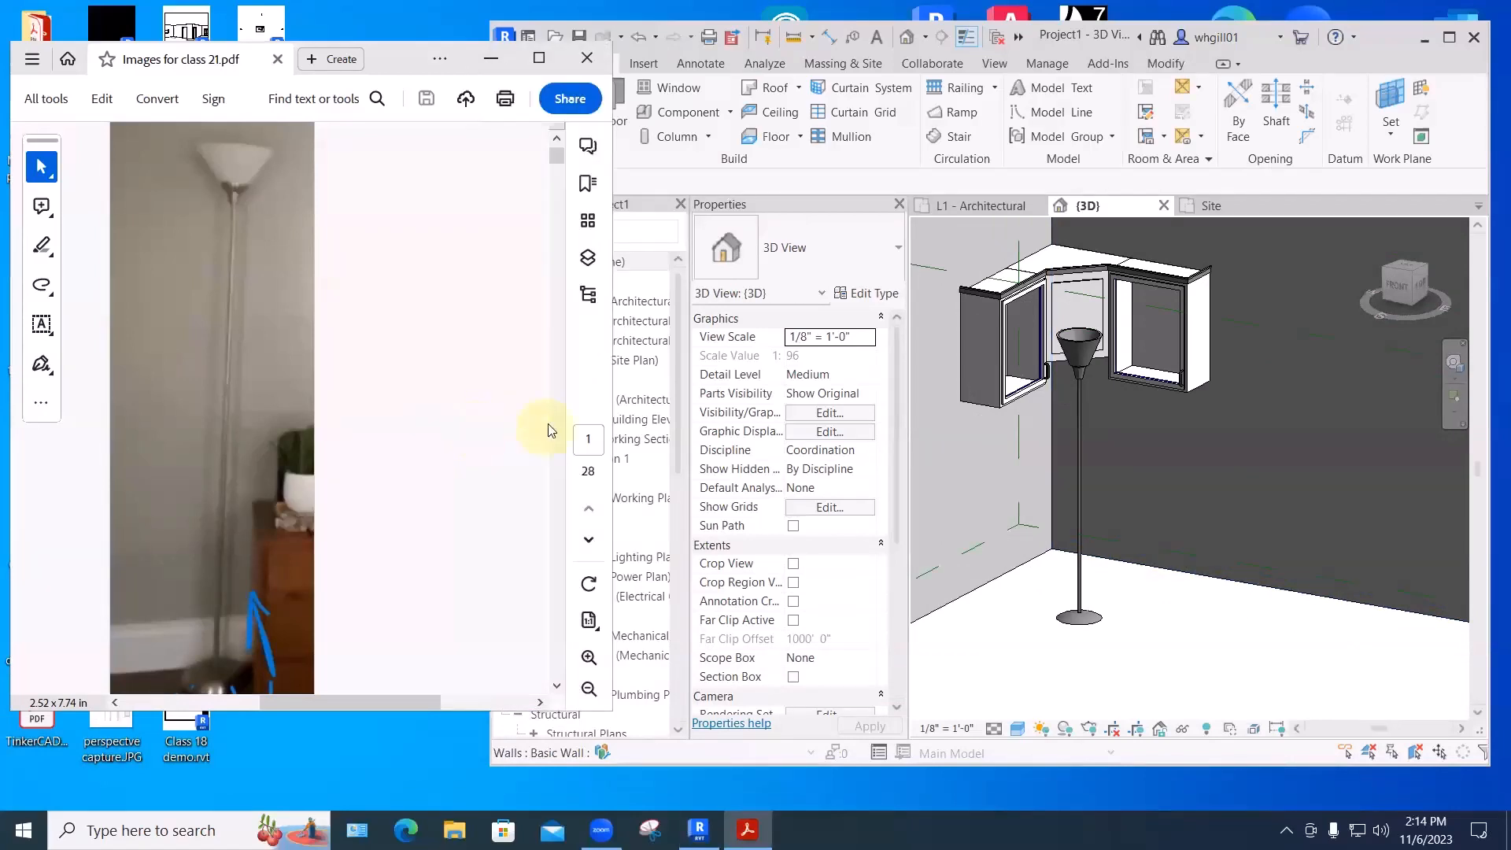
# - Scroll through Images for class 21.pdf down to the page 14 dark armchair photo
pyautogui.scroll(-5, 557, 689)
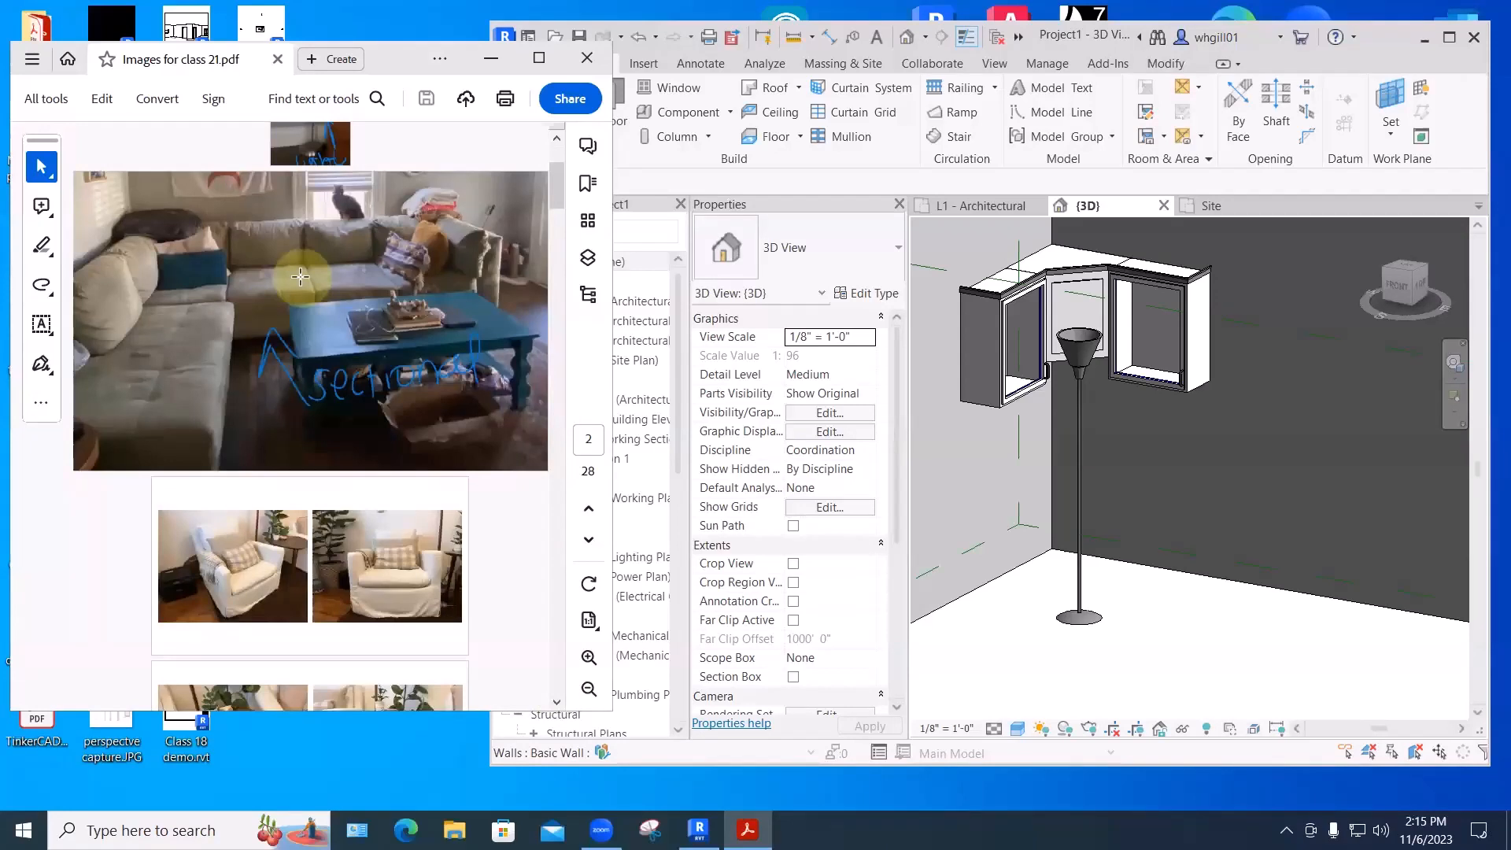
pyautogui.scroll(-3, 307, 296)
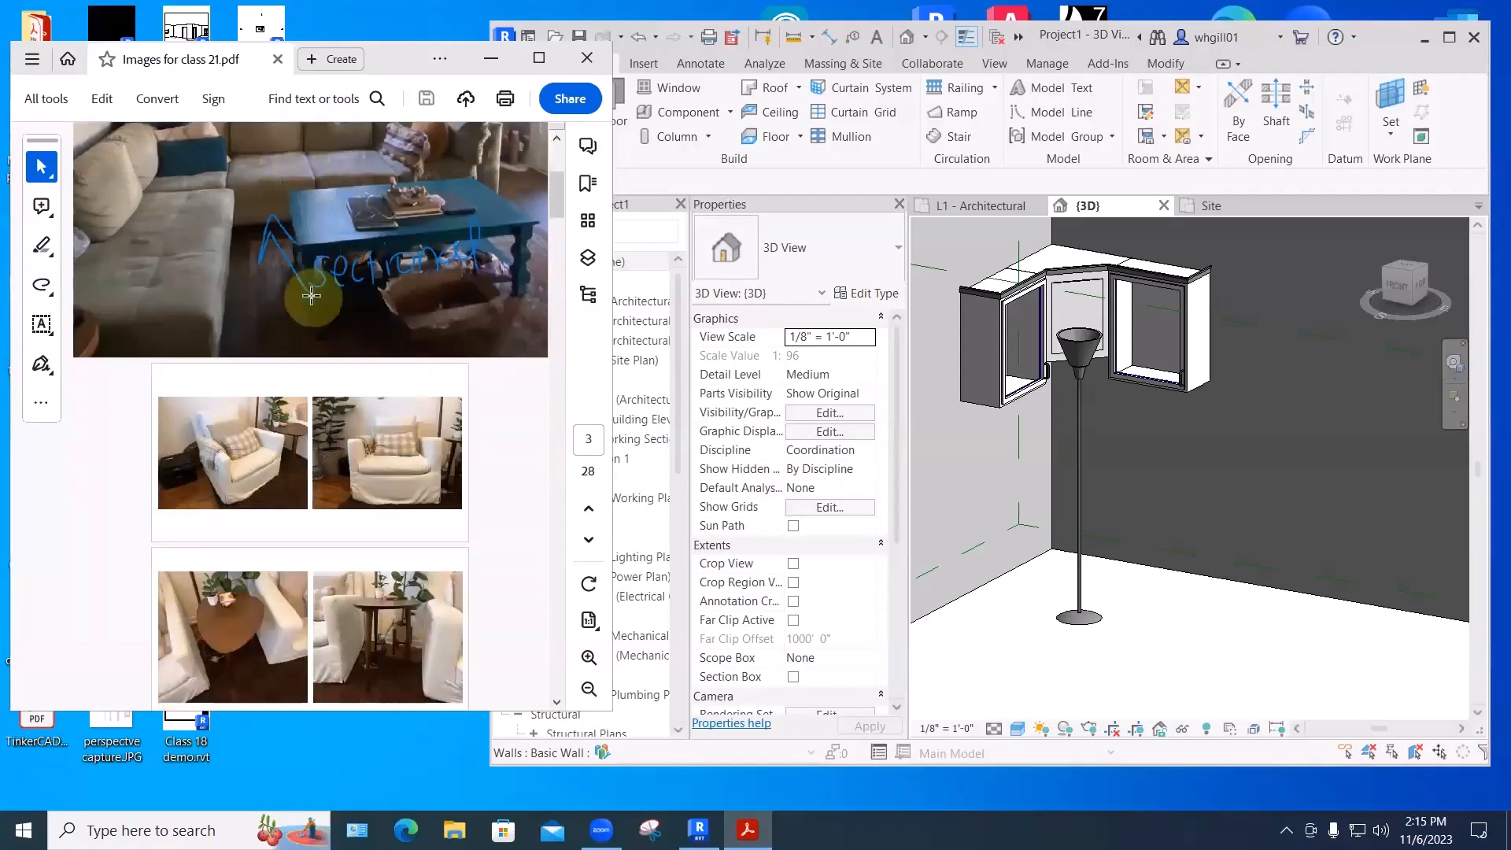
pyautogui.scroll(-1, 312, 296)
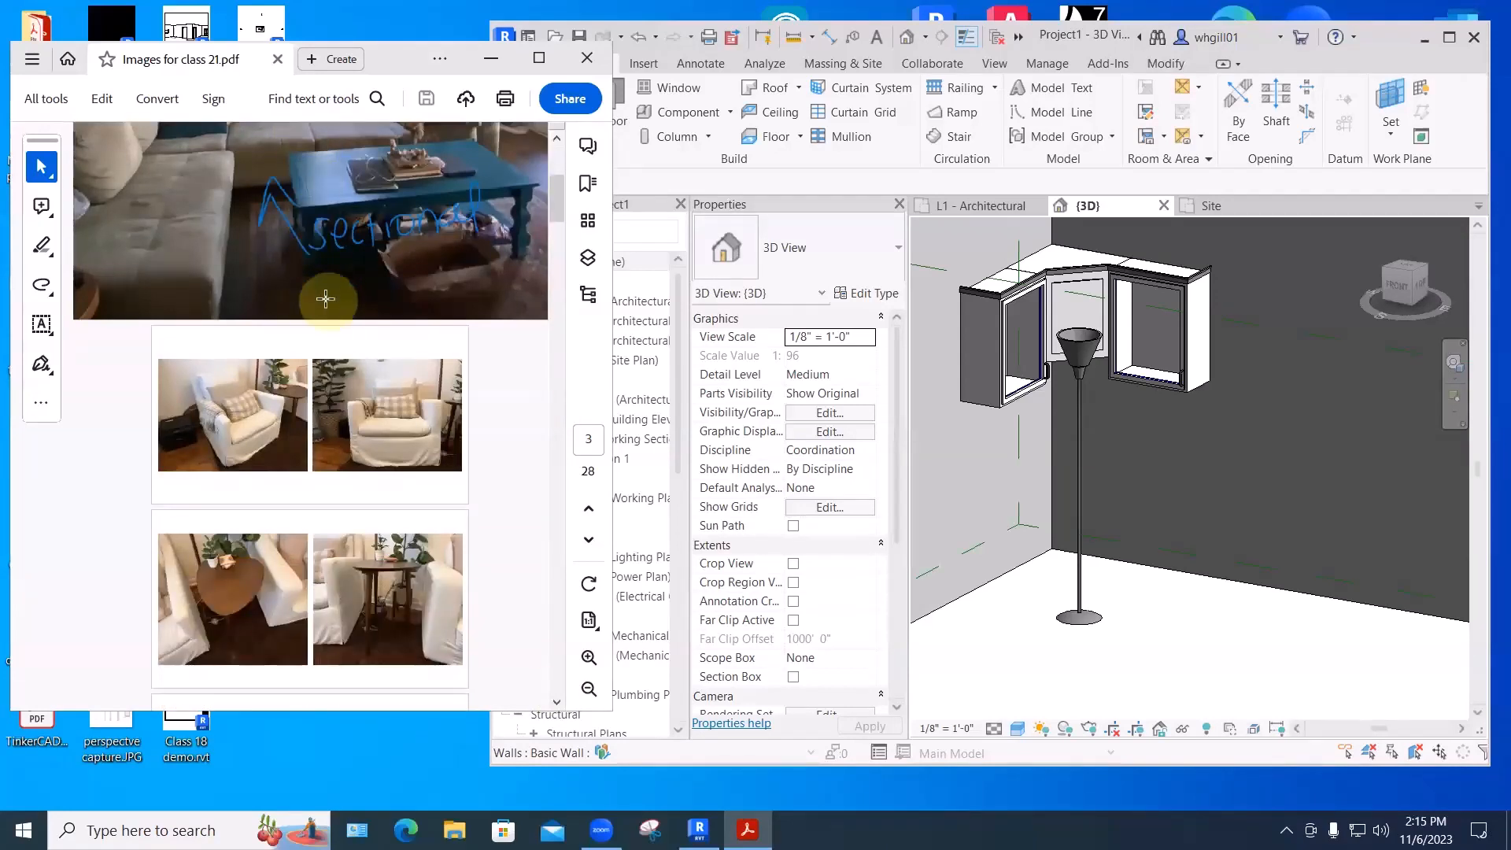
pyautogui.scroll(-9, 316, 296)
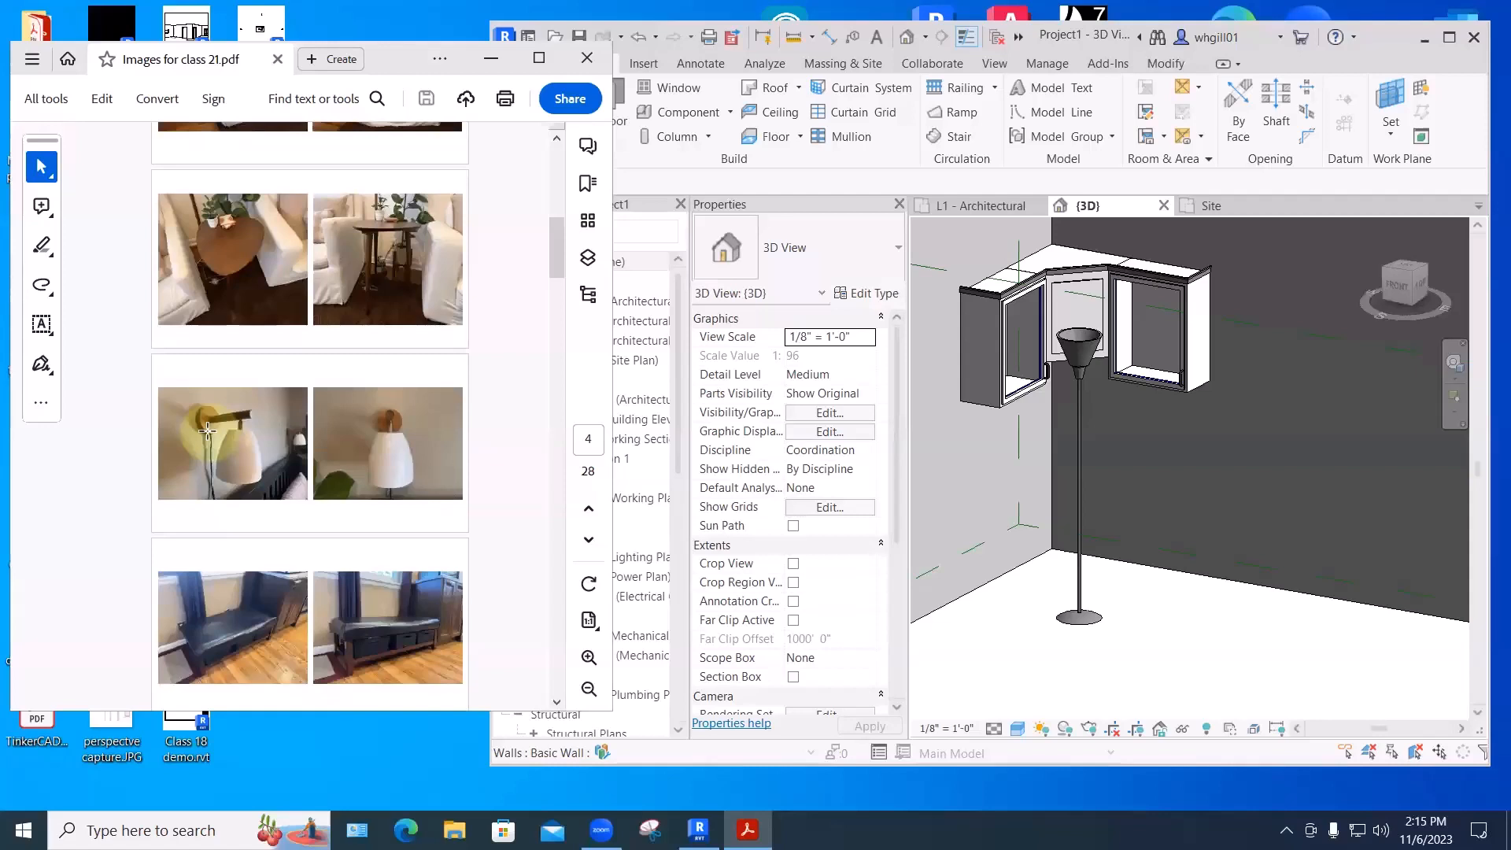
pyautogui.scroll(-15, 237, 464)
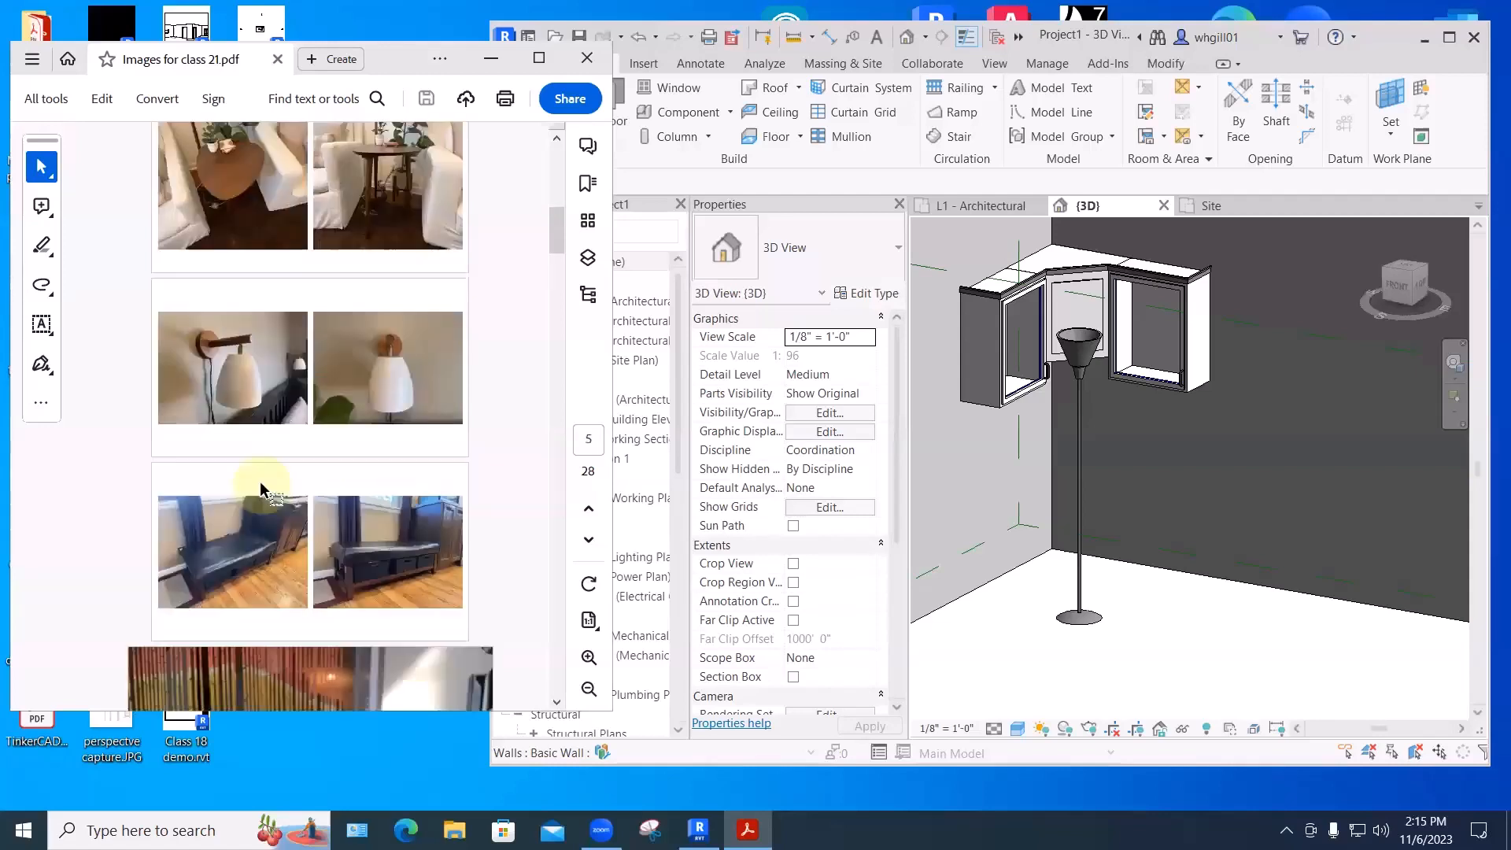
pyautogui.scroll(-15, 336, 499)
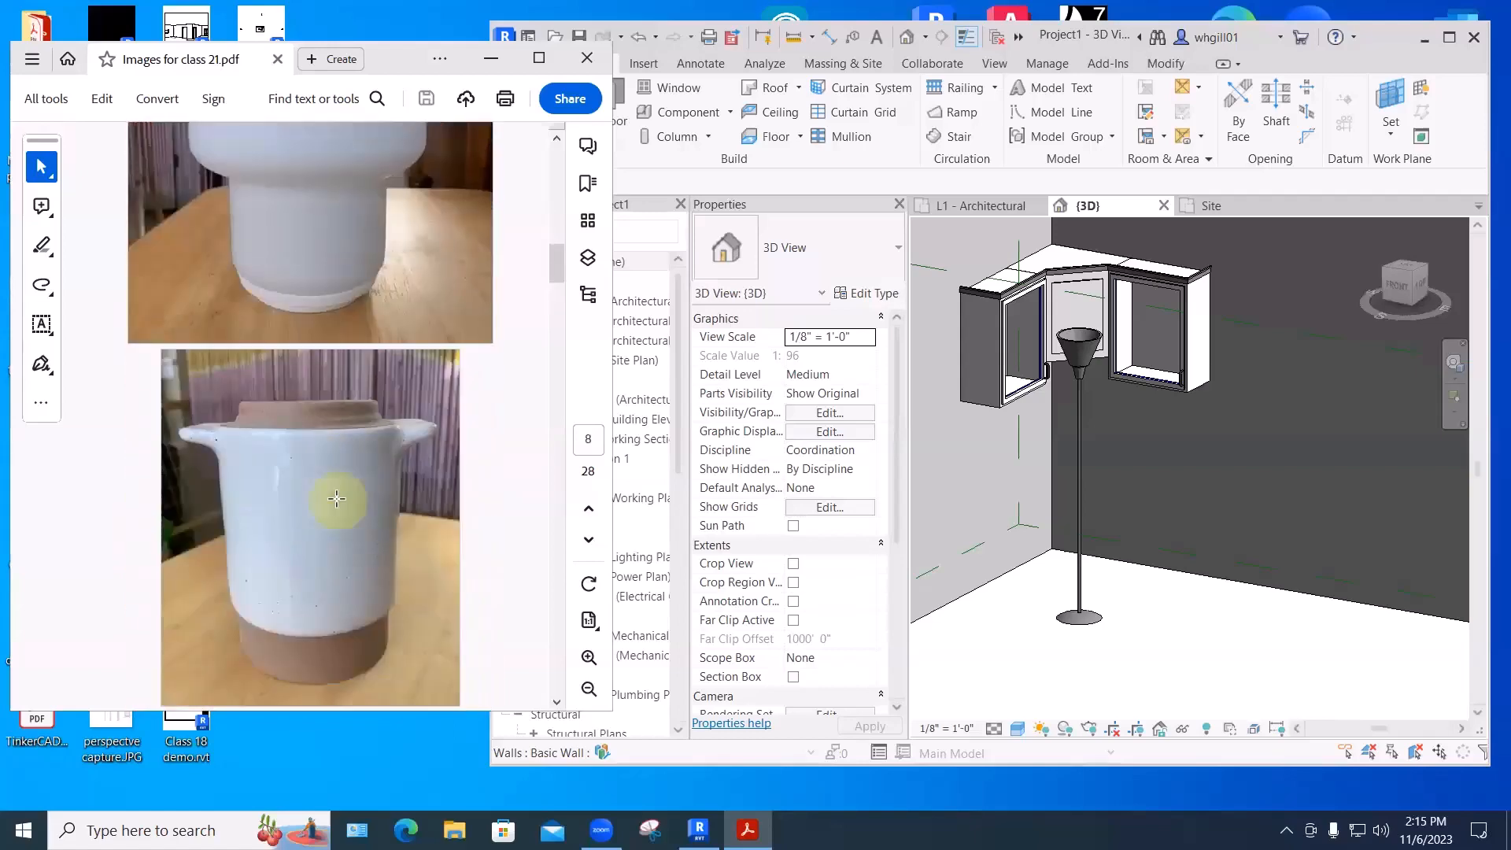
pyautogui.scroll(-1, 336, 498)
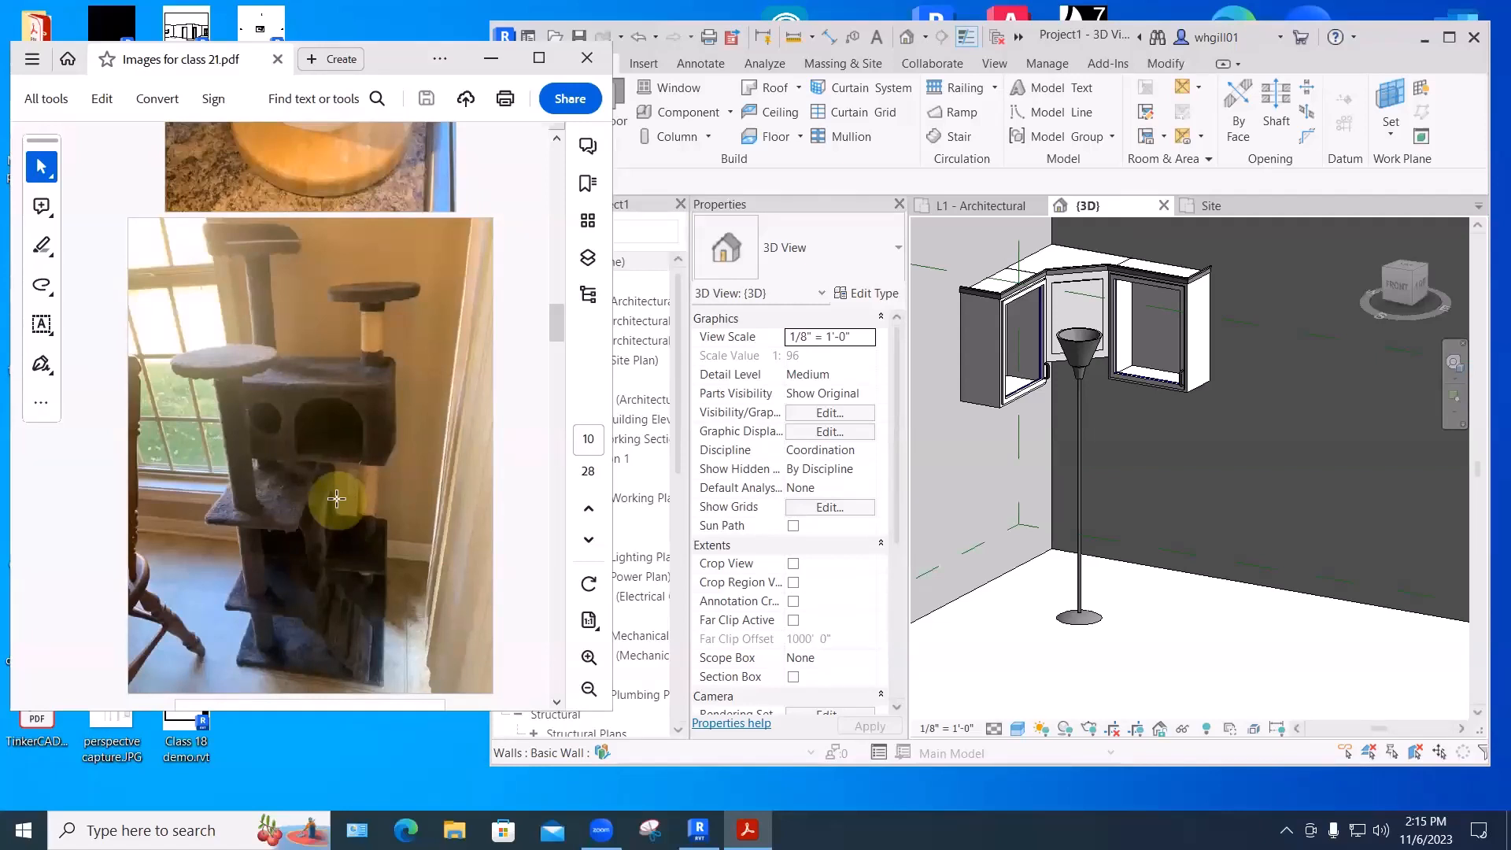
pyautogui.scroll(-15, 336, 498)
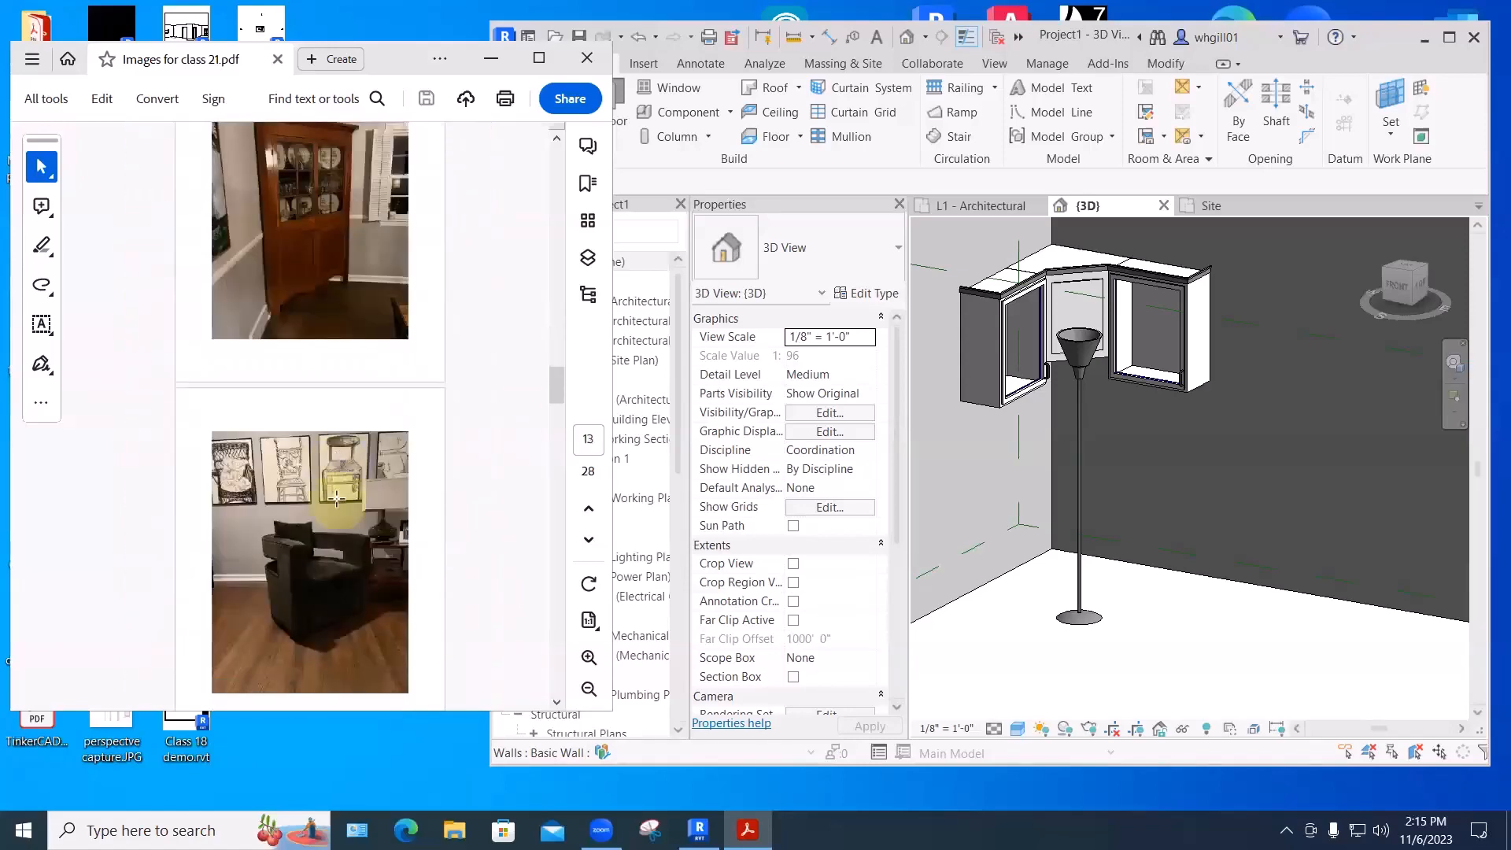
pyautogui.scroll(-10, 336, 499)
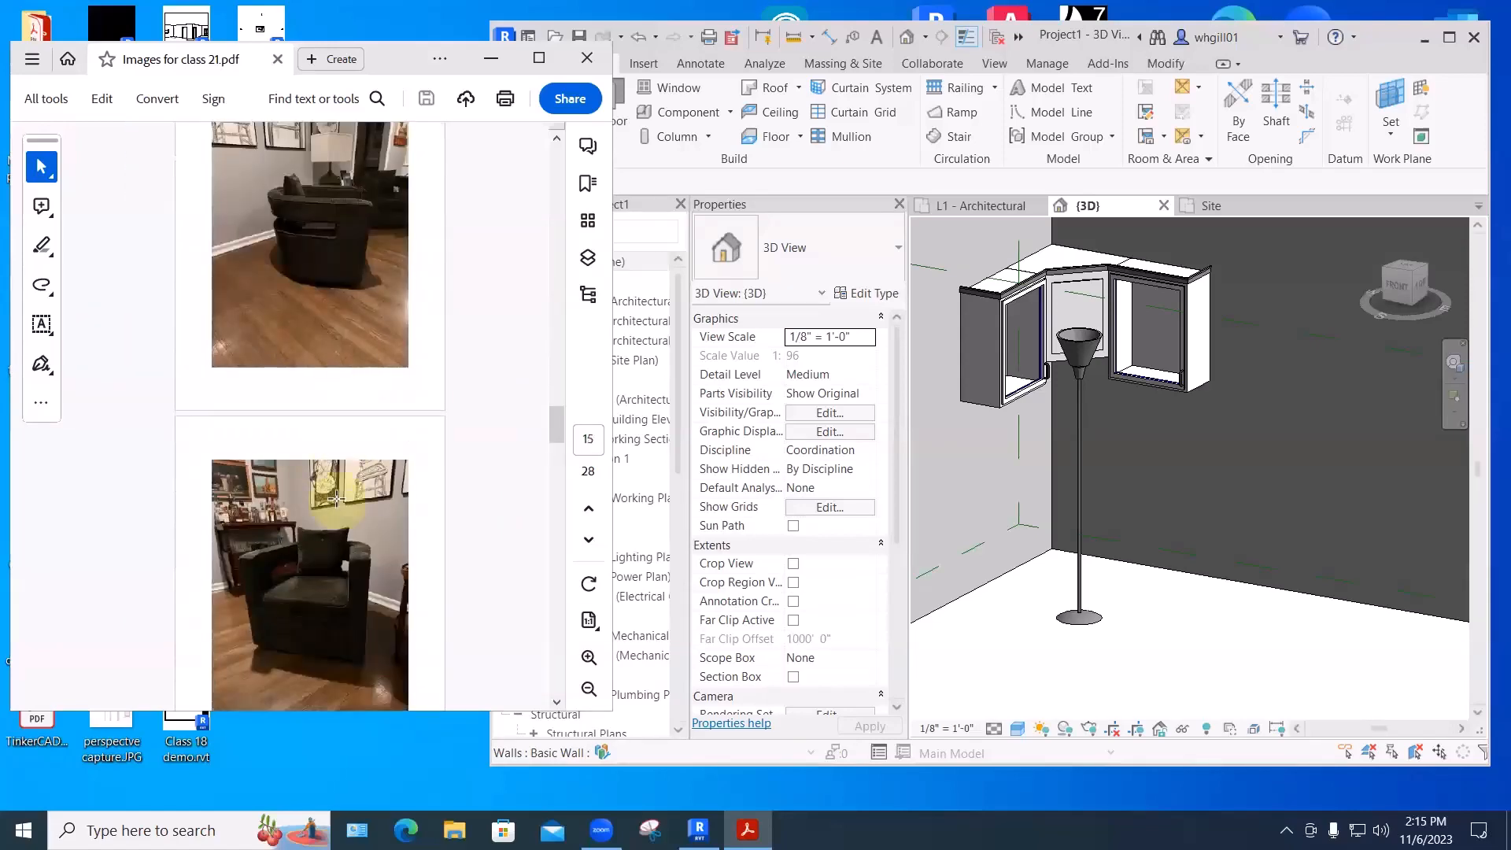
pyautogui.scroll(1, 336, 498)
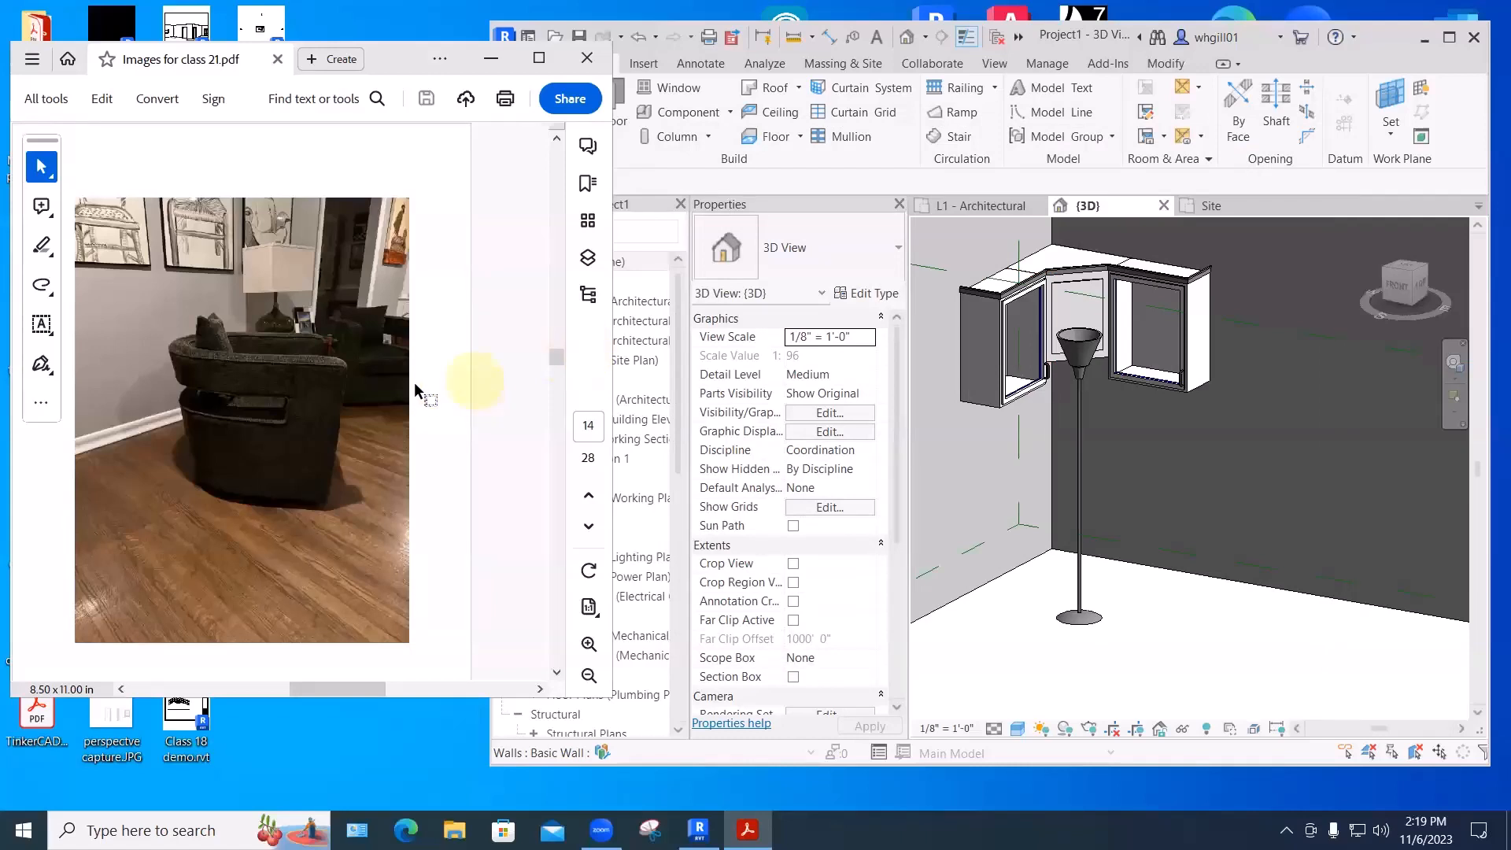
# - Place Revit beside the chair photo and start a new family from the Furniture.rft template
pyautogui.moveTo(611, 168); pyautogui.dragTo(512, 167)
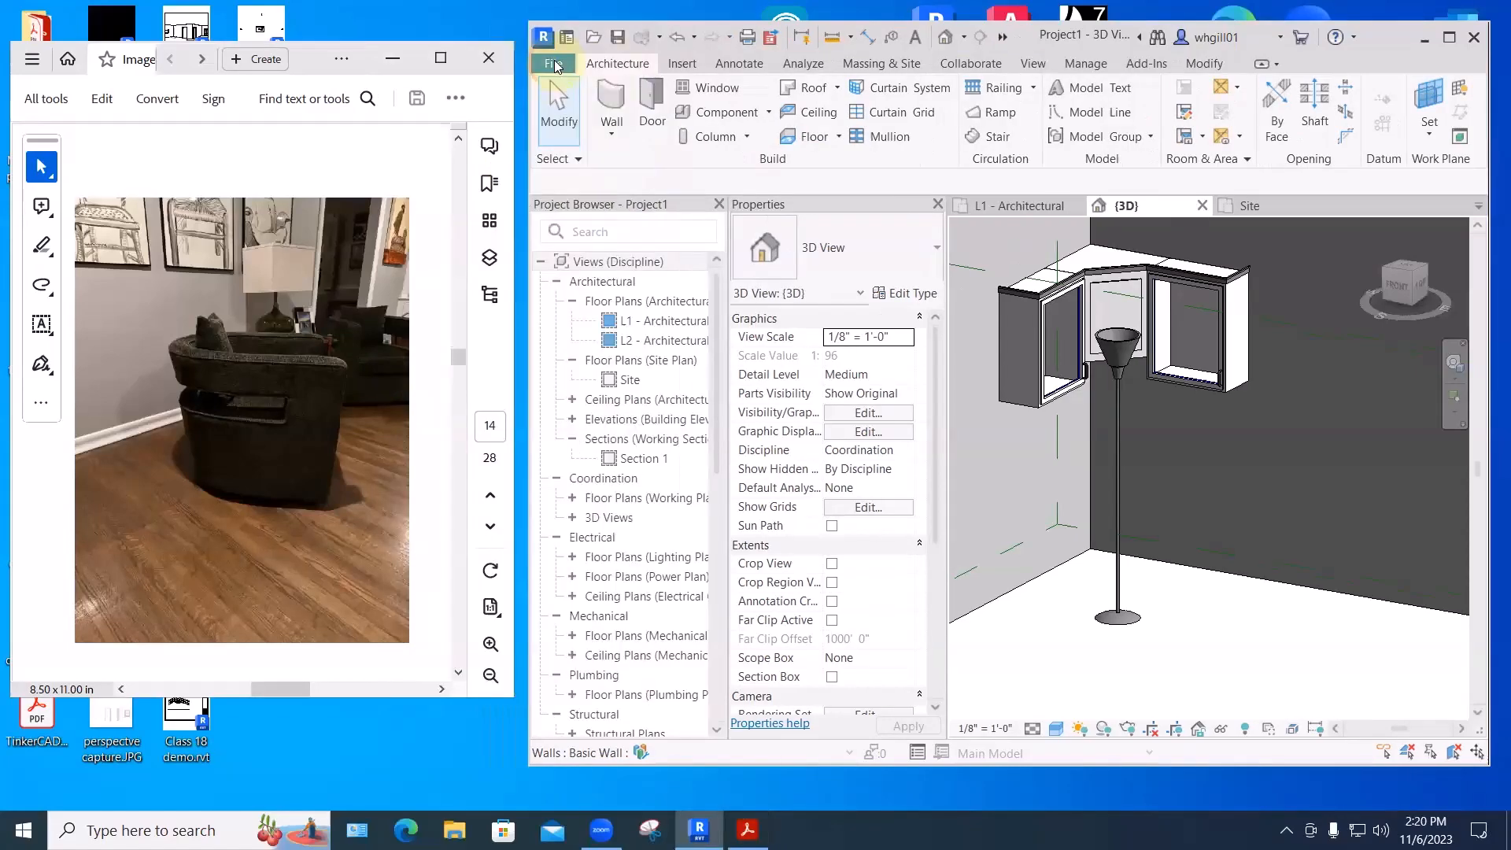
pyautogui.click(554, 63)
pyautogui.moveTo(588, 145)
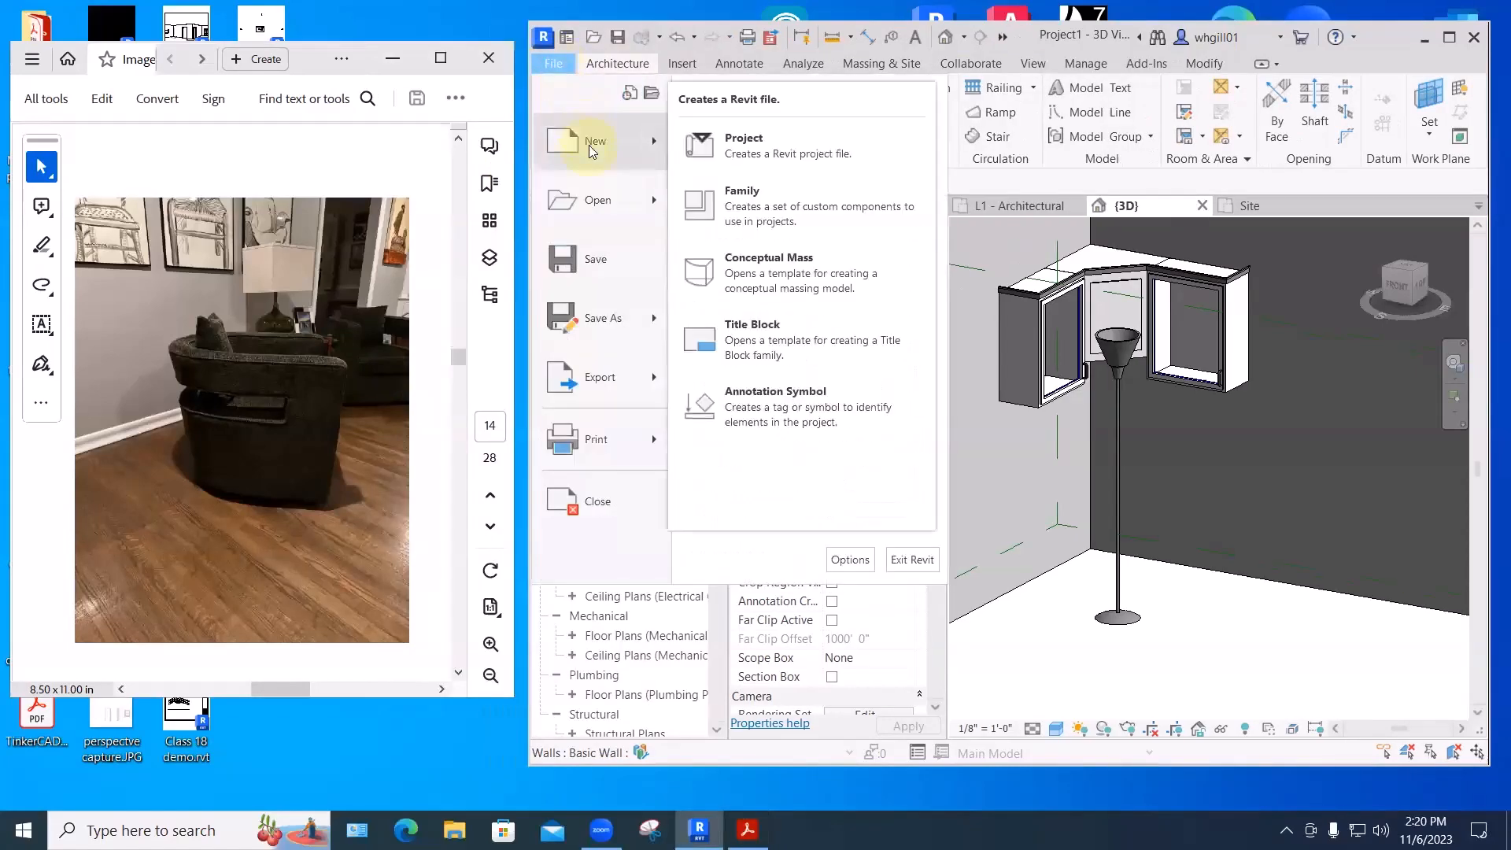
pyautogui.click(754, 206)
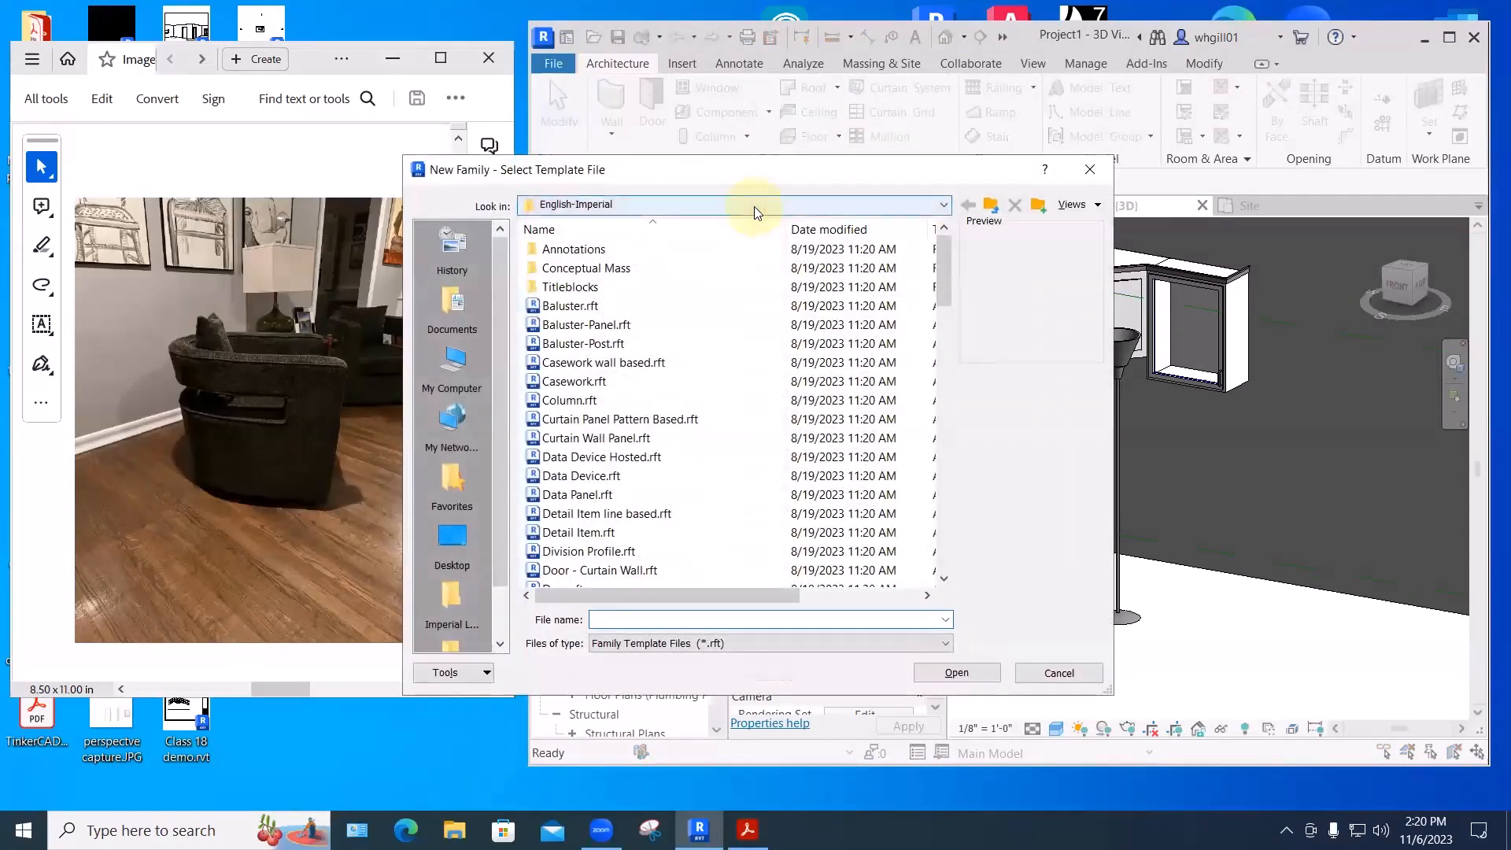
pyautogui.scroll(-5, 555, 443)
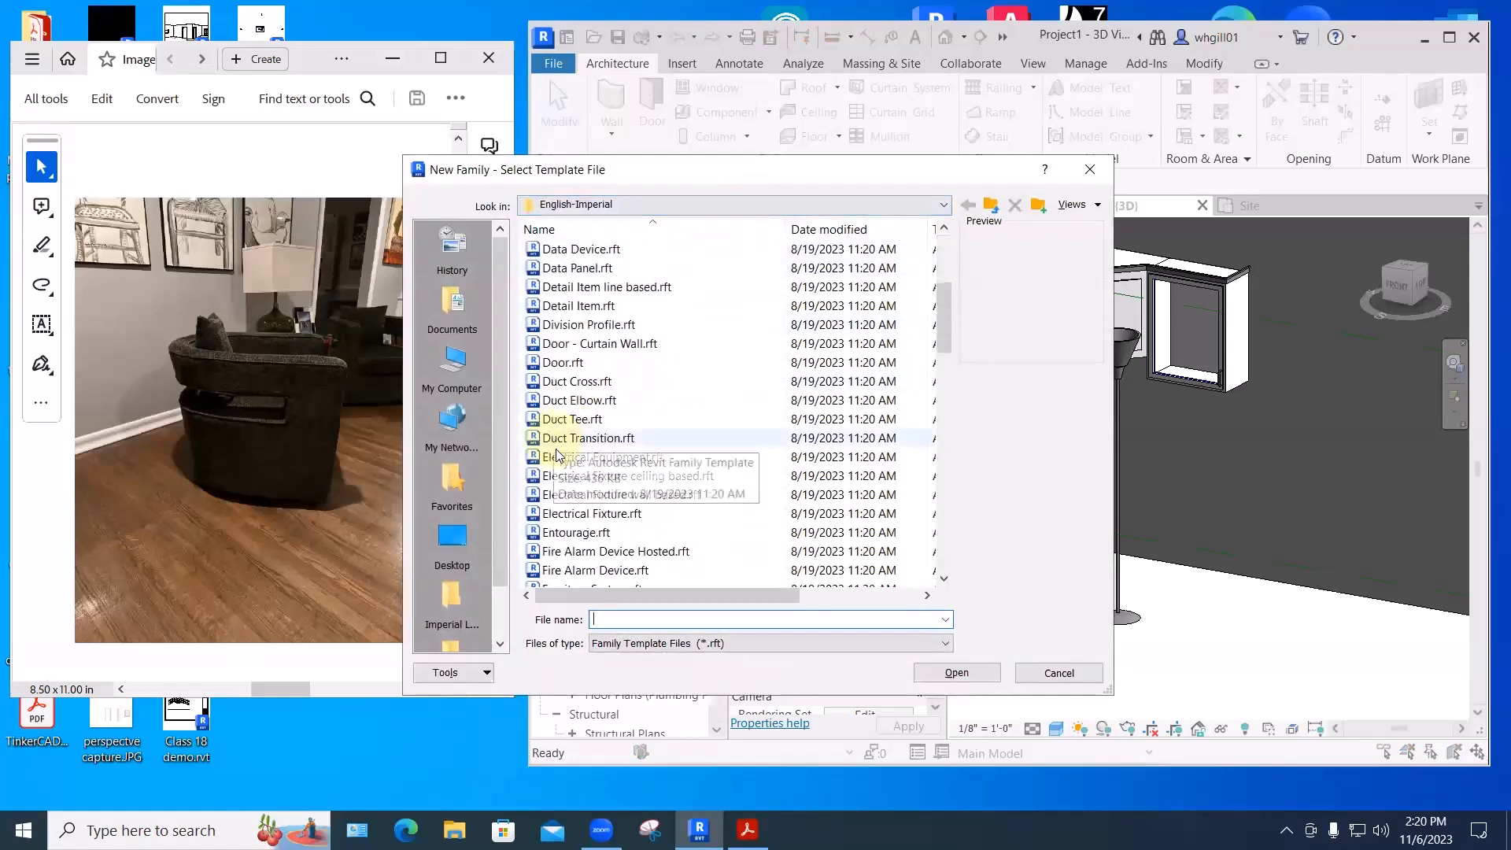
pyautogui.scroll(-2, 571, 512)
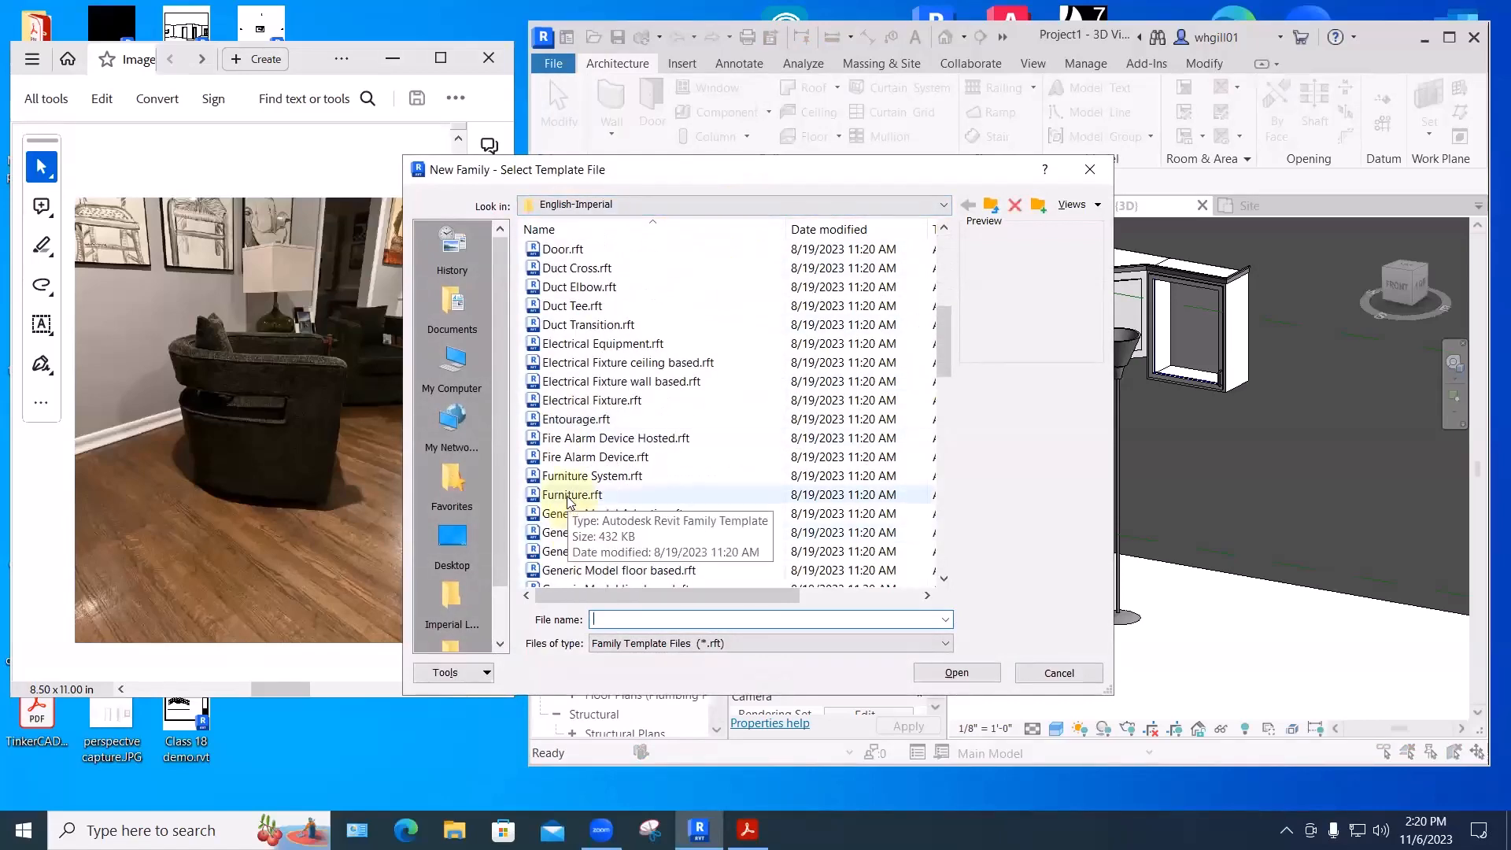
pyautogui.click(570, 495)
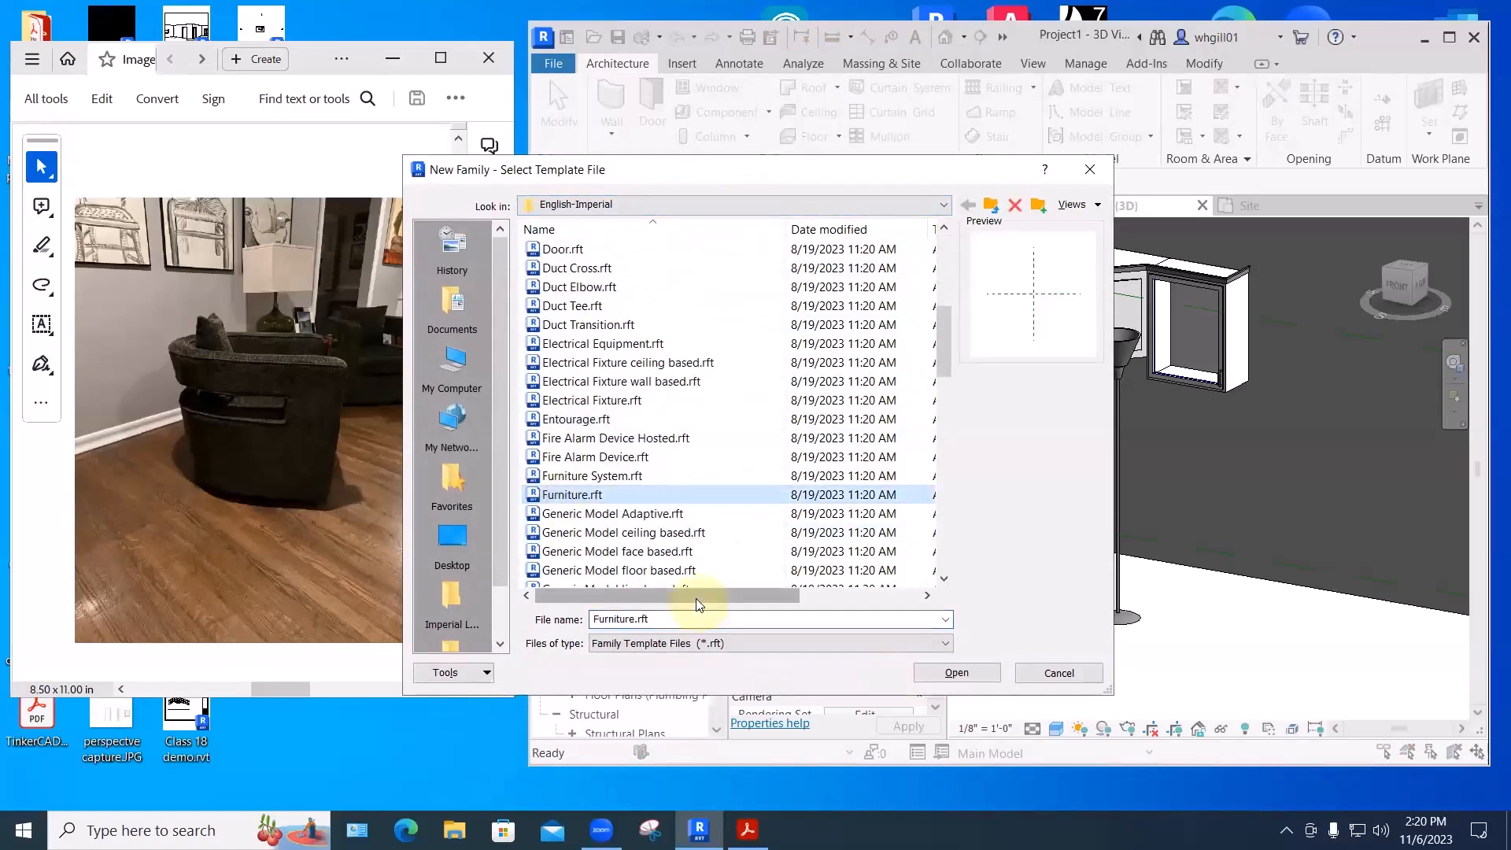
pyautogui.click(957, 670)
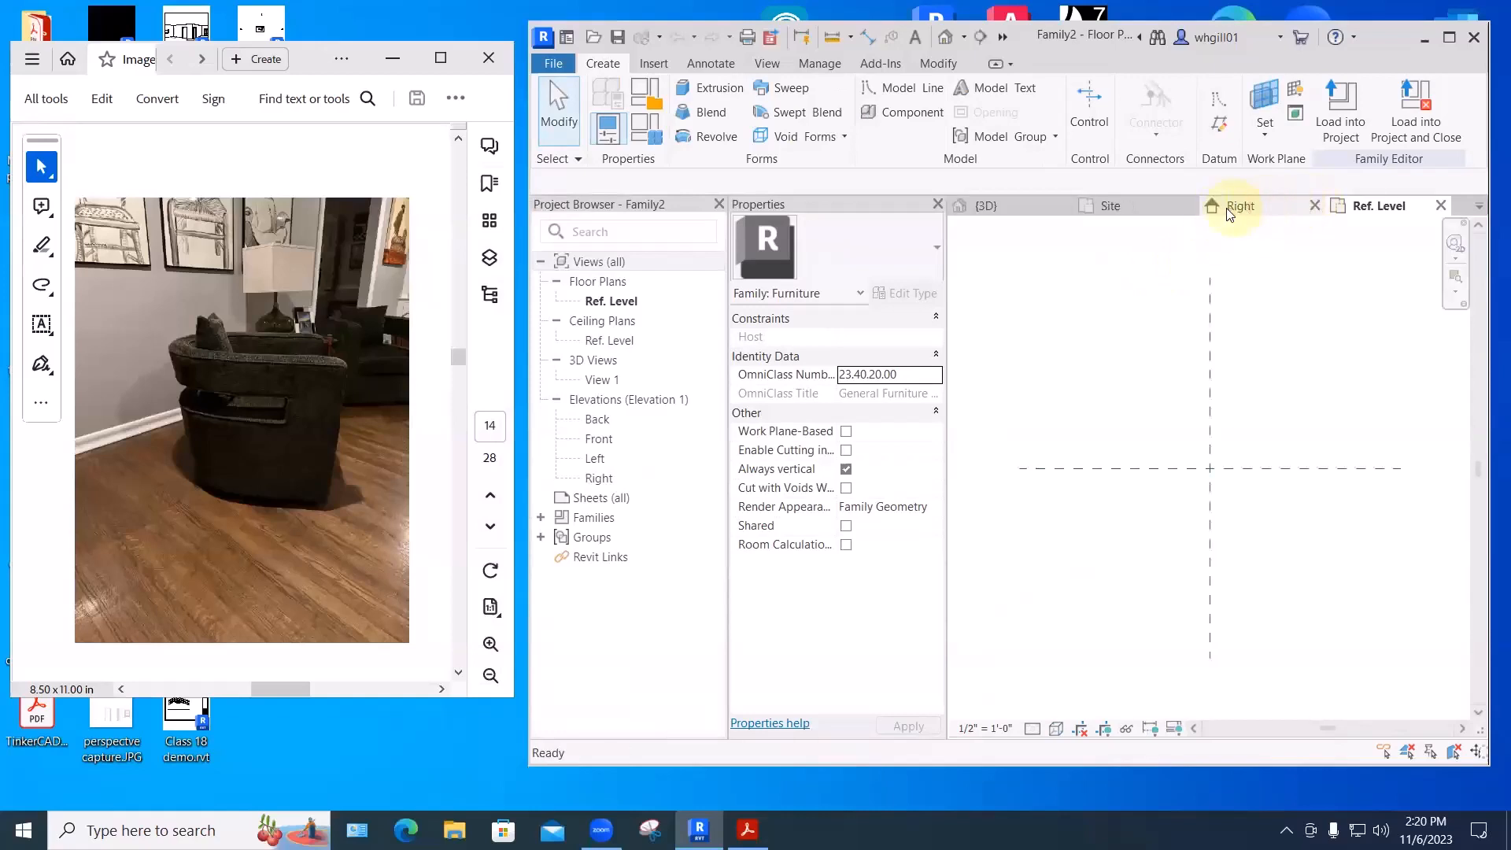
# - Close the Right elevation view and start a Blend form
pyautogui.click(1314, 206)
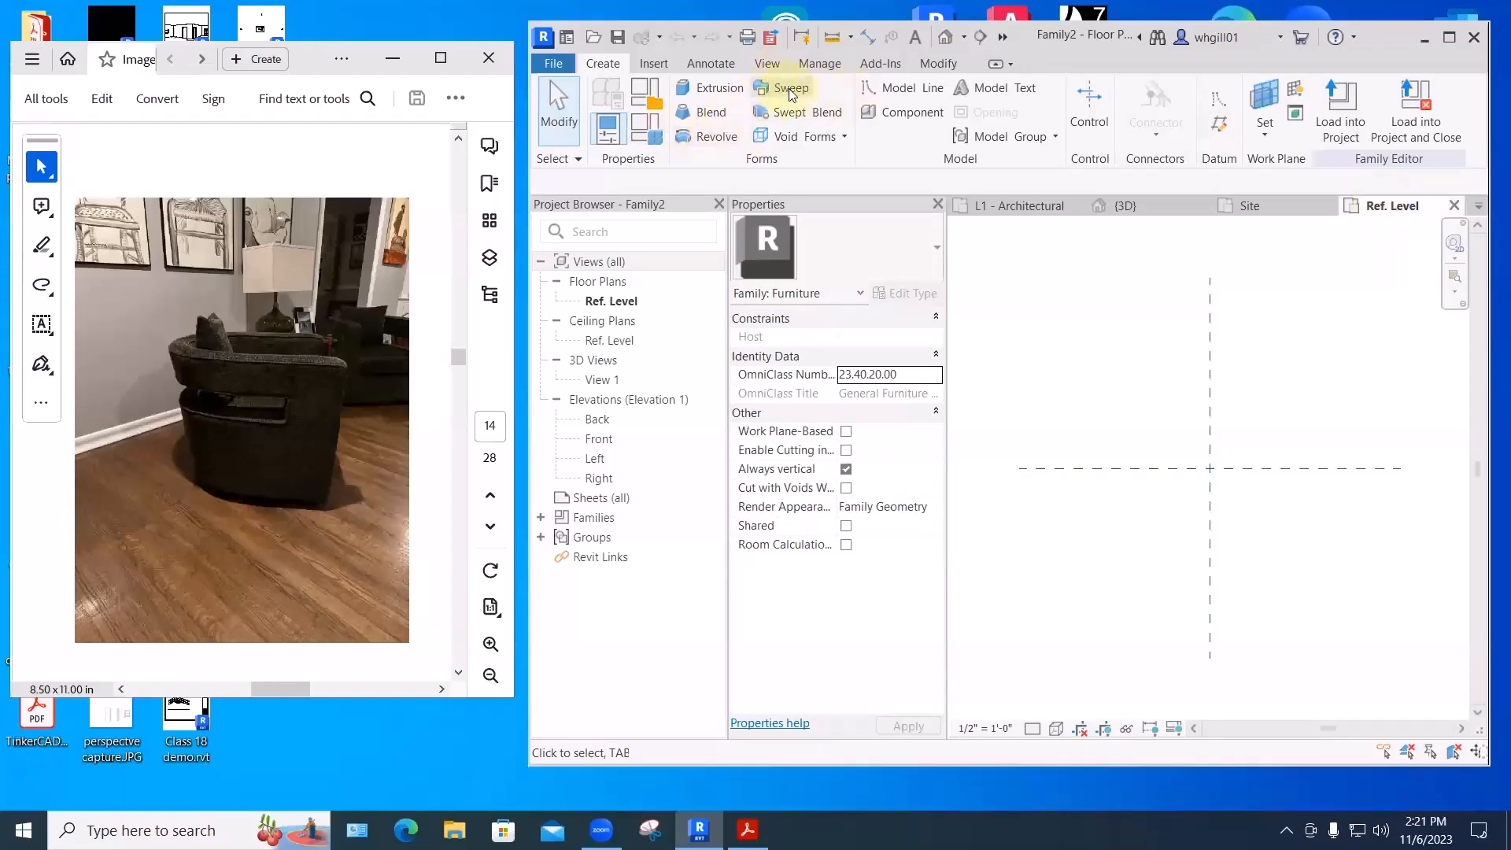
pyautogui.click(709, 112)
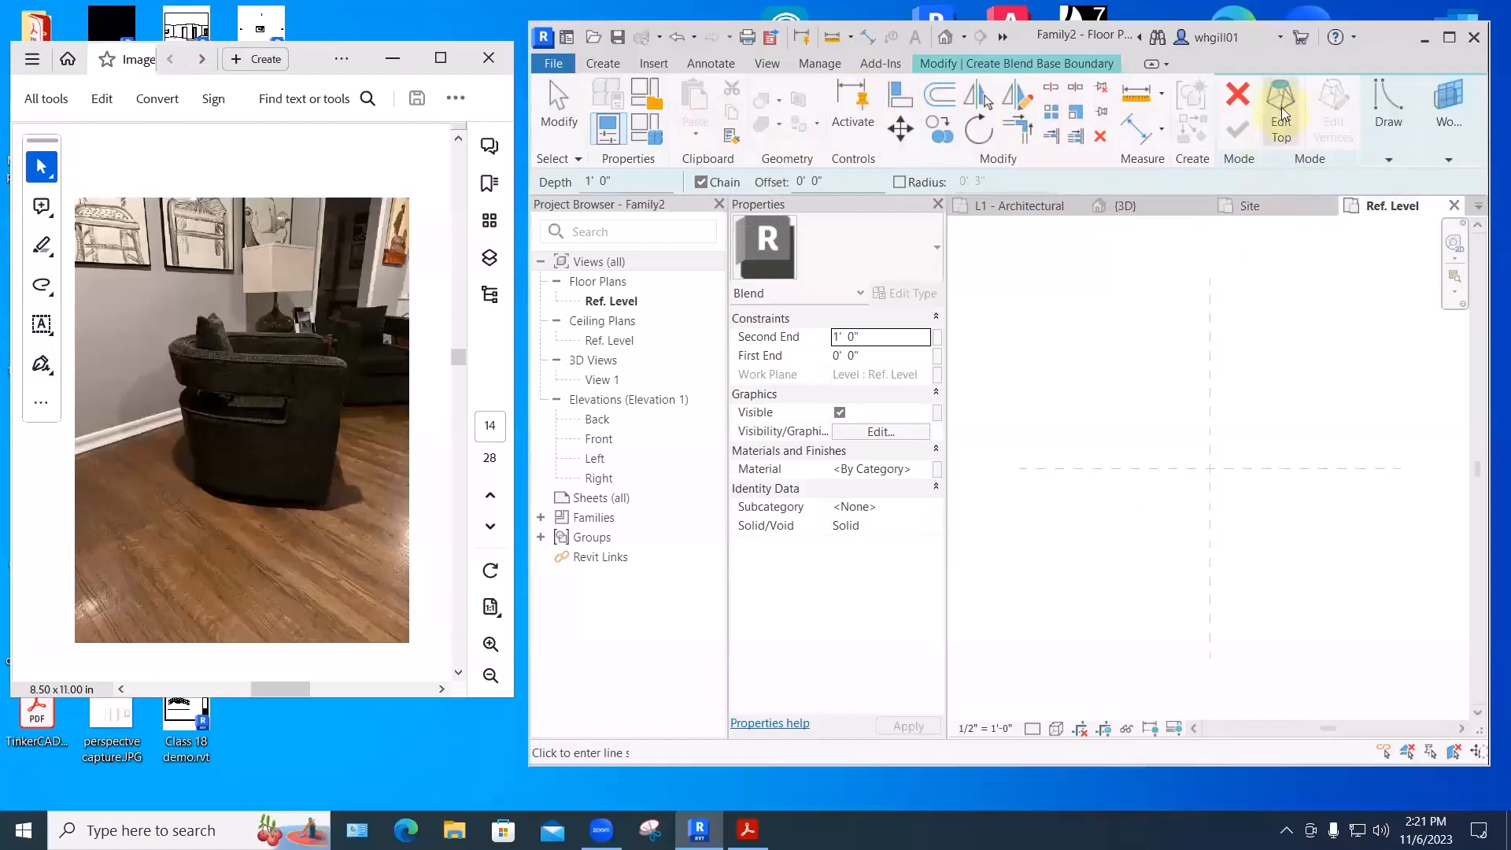
# - Enlarge the Revit window and draw a short base line along the horizontal reference plane
pyautogui.click(1279, 128)
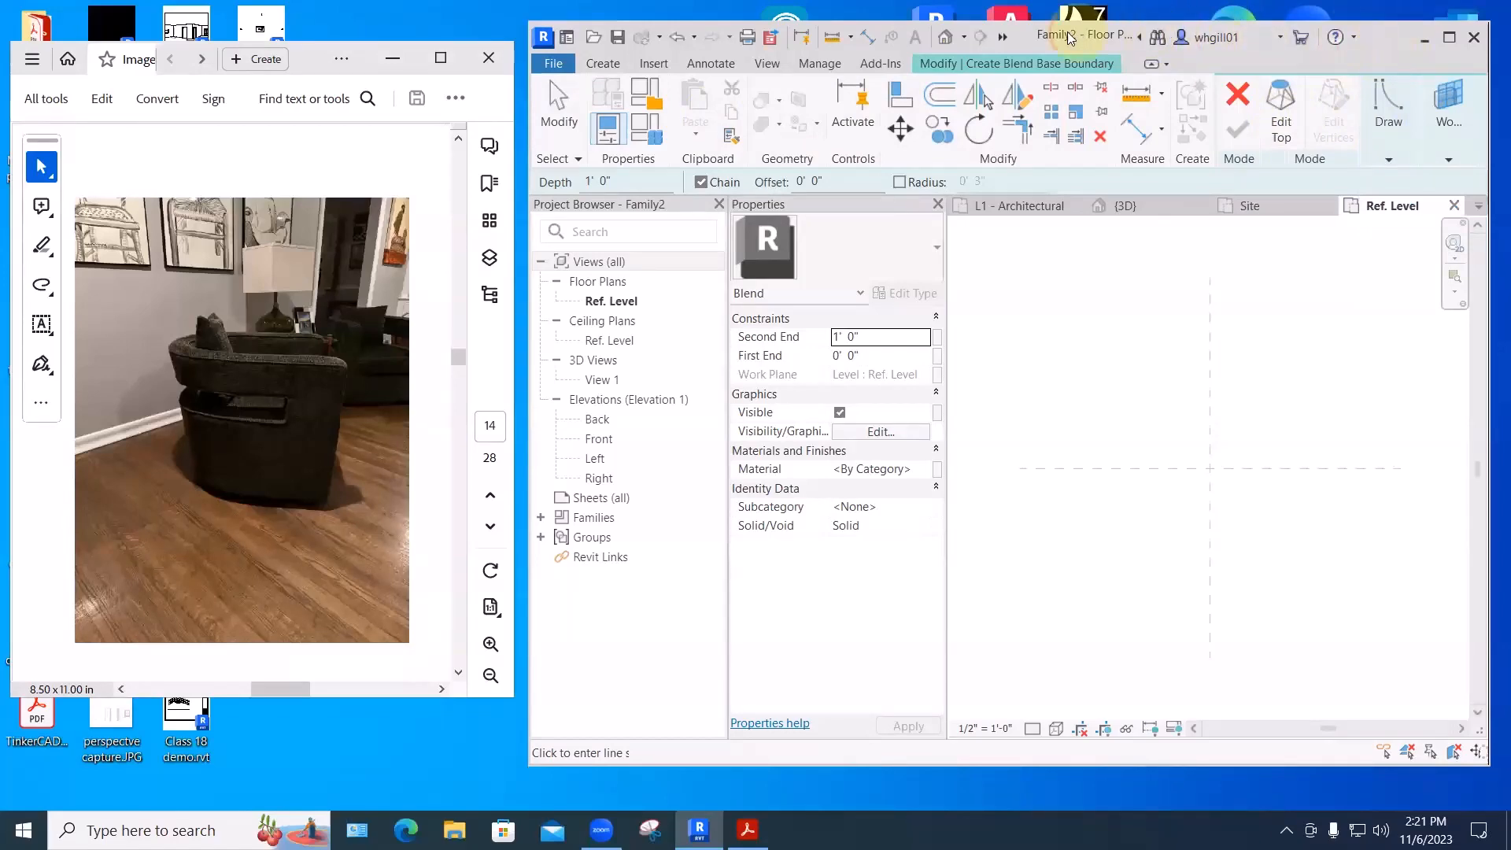
pyautogui.moveTo(1071, 37); pyautogui.dragTo(786, 26)
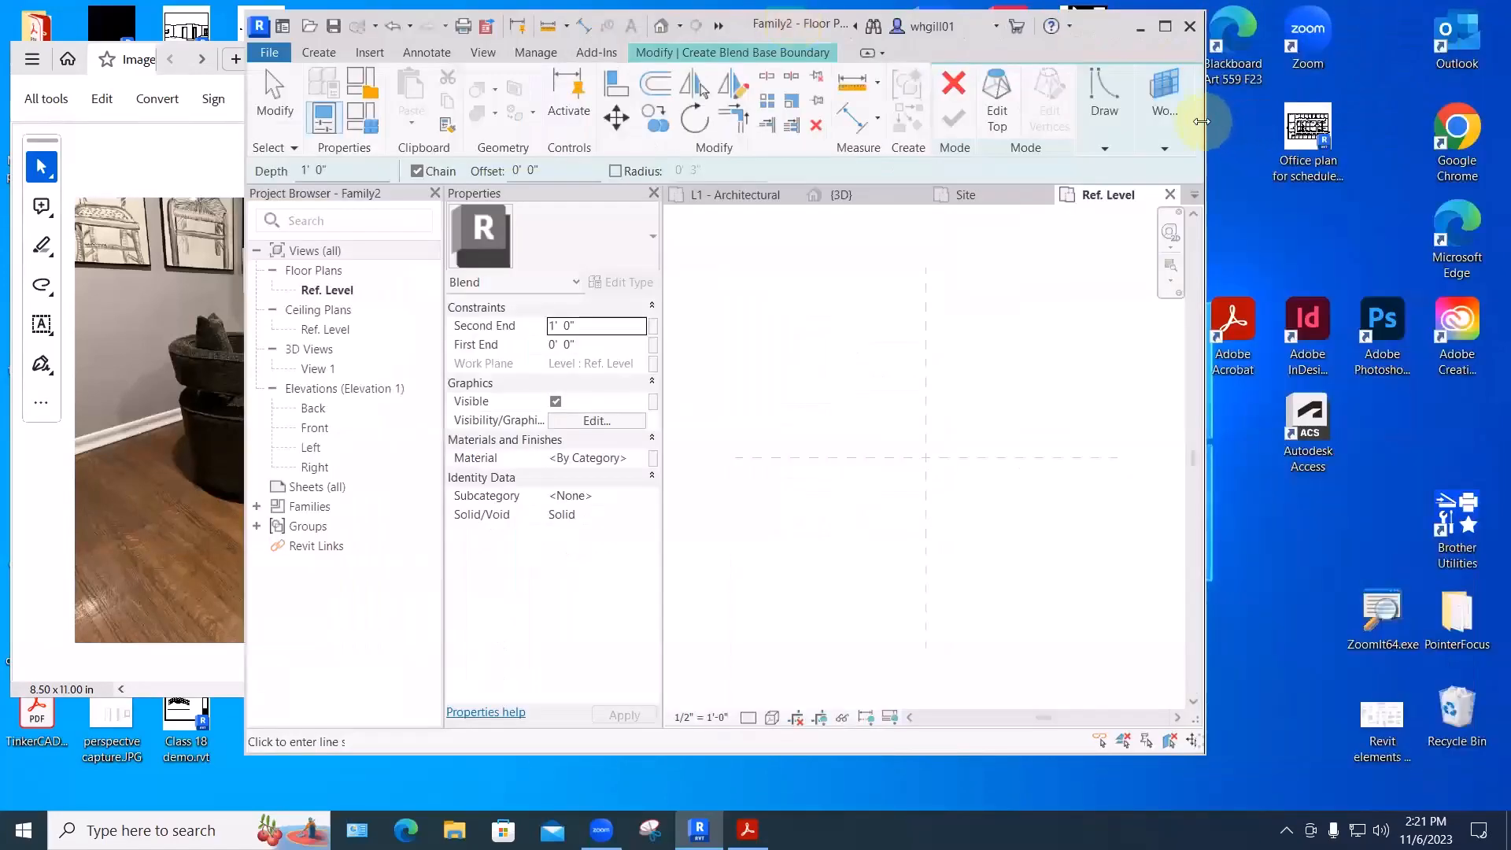
pyautogui.moveTo(1201, 121); pyautogui.dragTo(1482, 122)
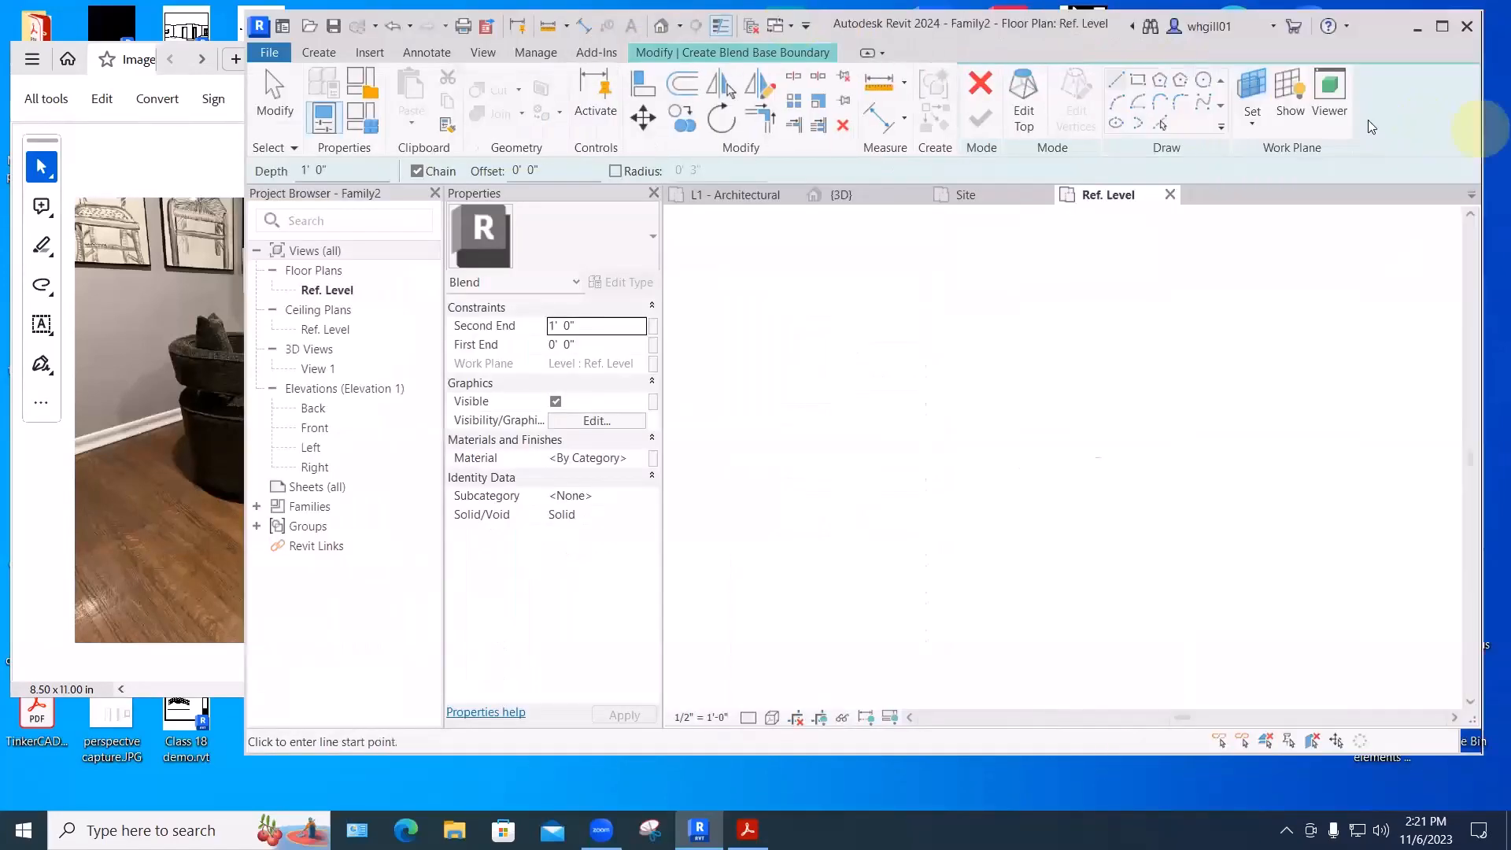
pyautogui.click(1118, 81)
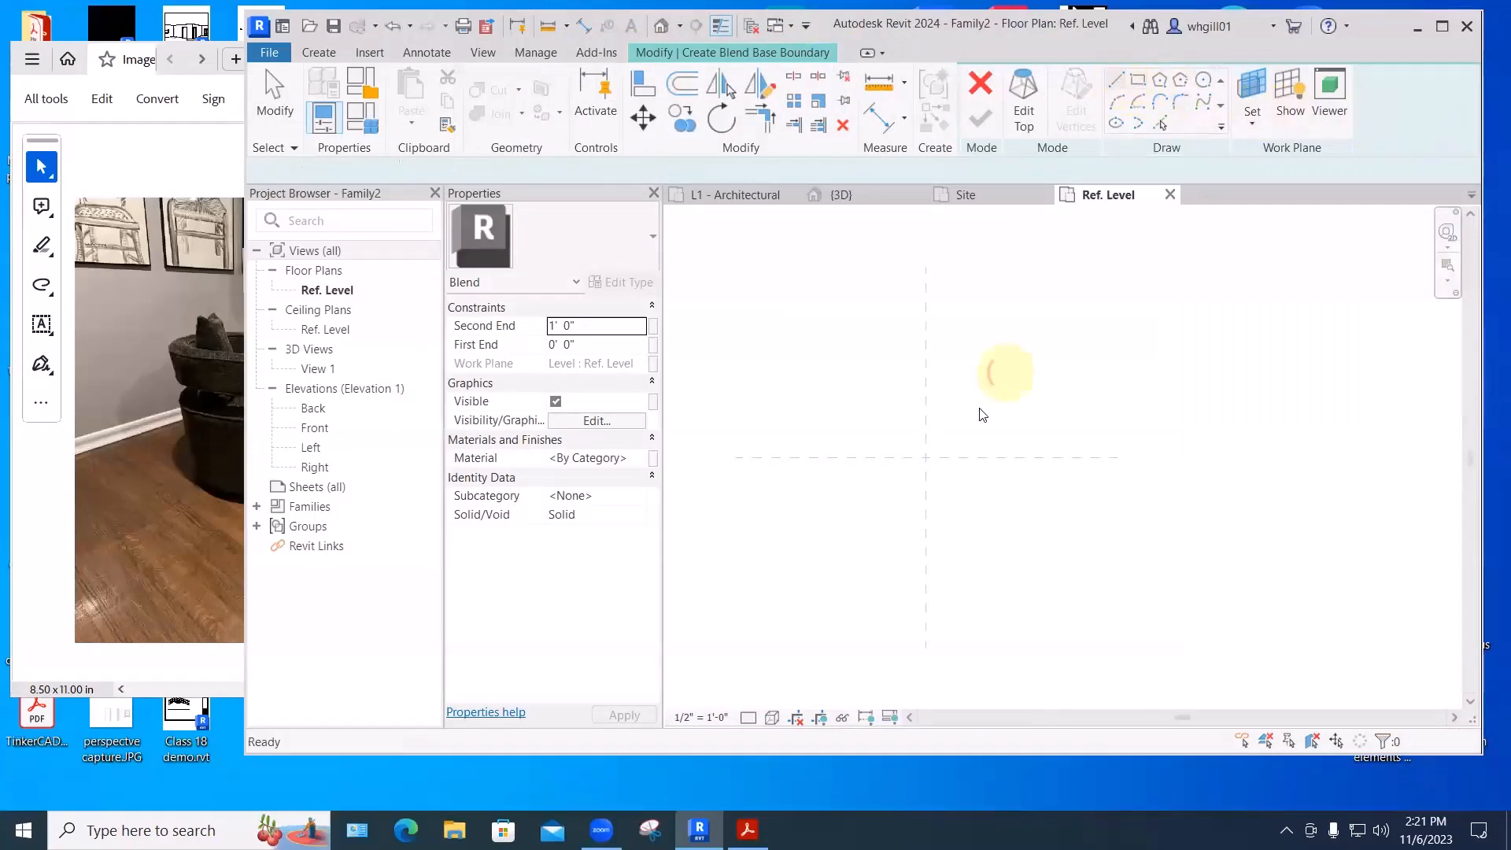
pyautogui.click(887, 456)
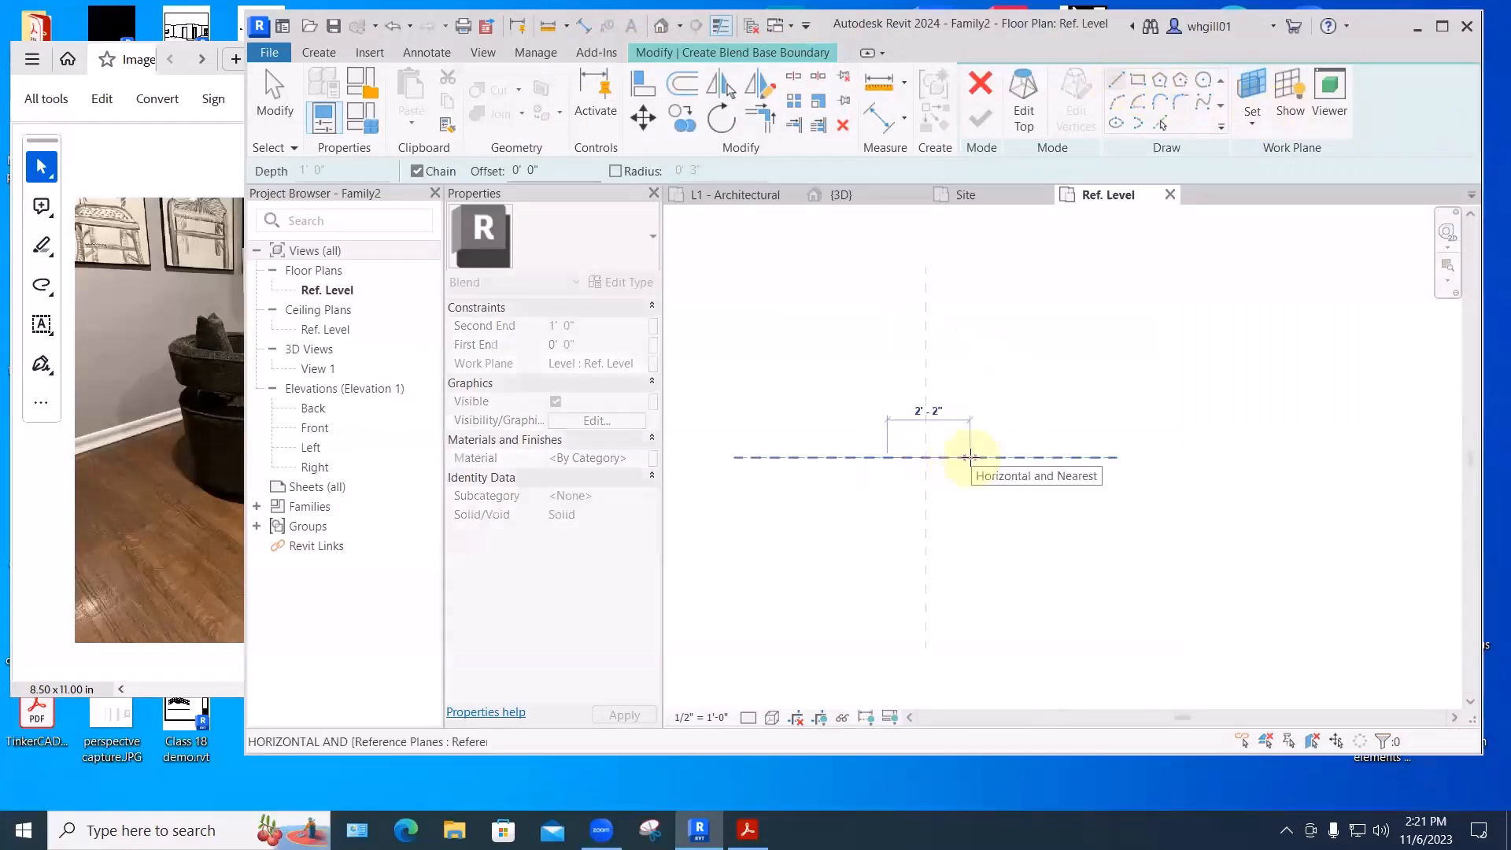
pyautogui.click(964, 458)
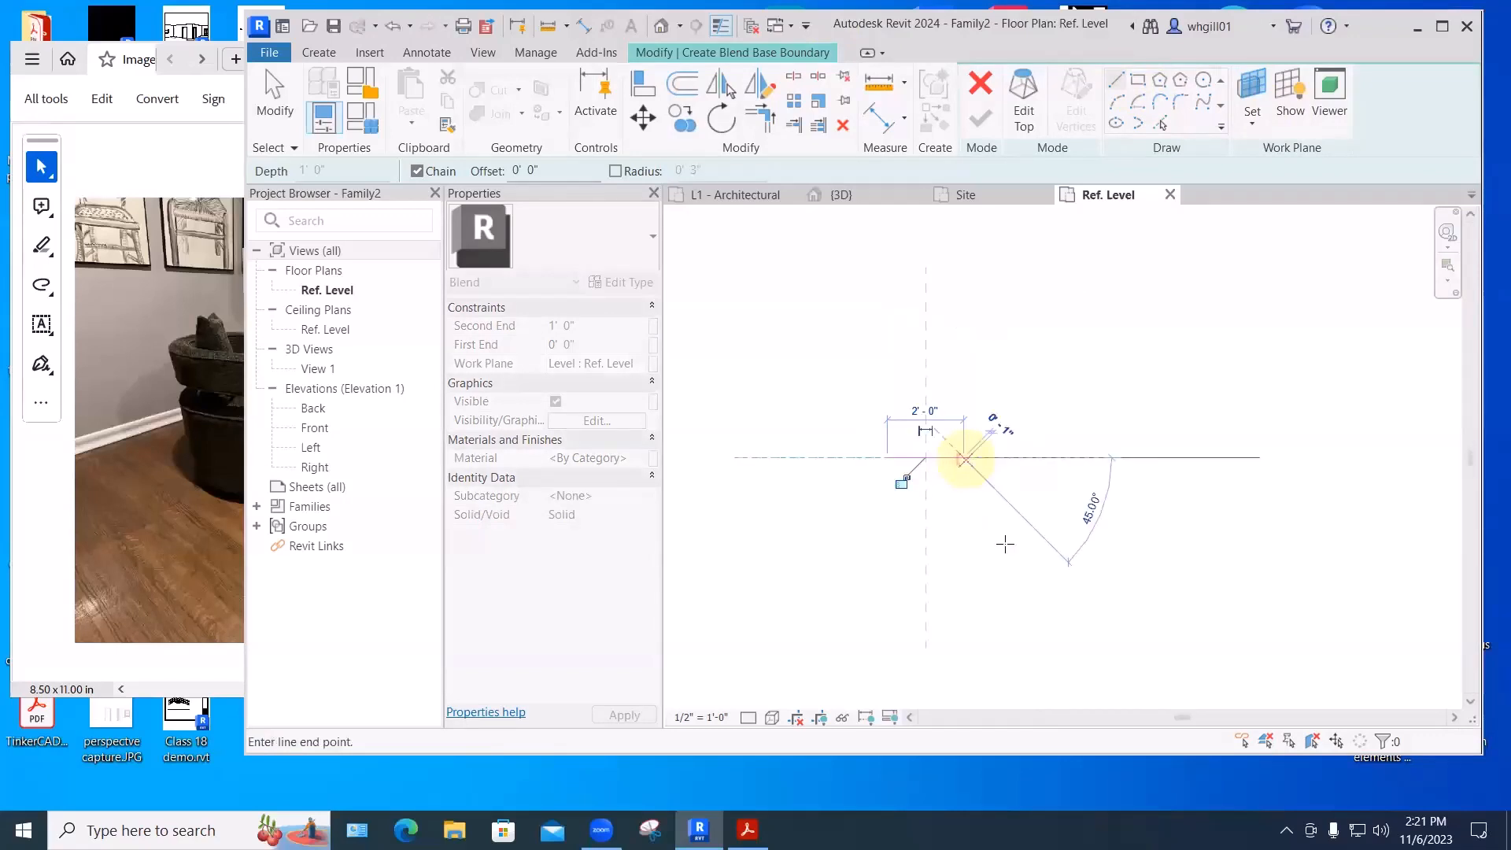
pyautogui.press('Escape')
pyautogui.press('Escape')
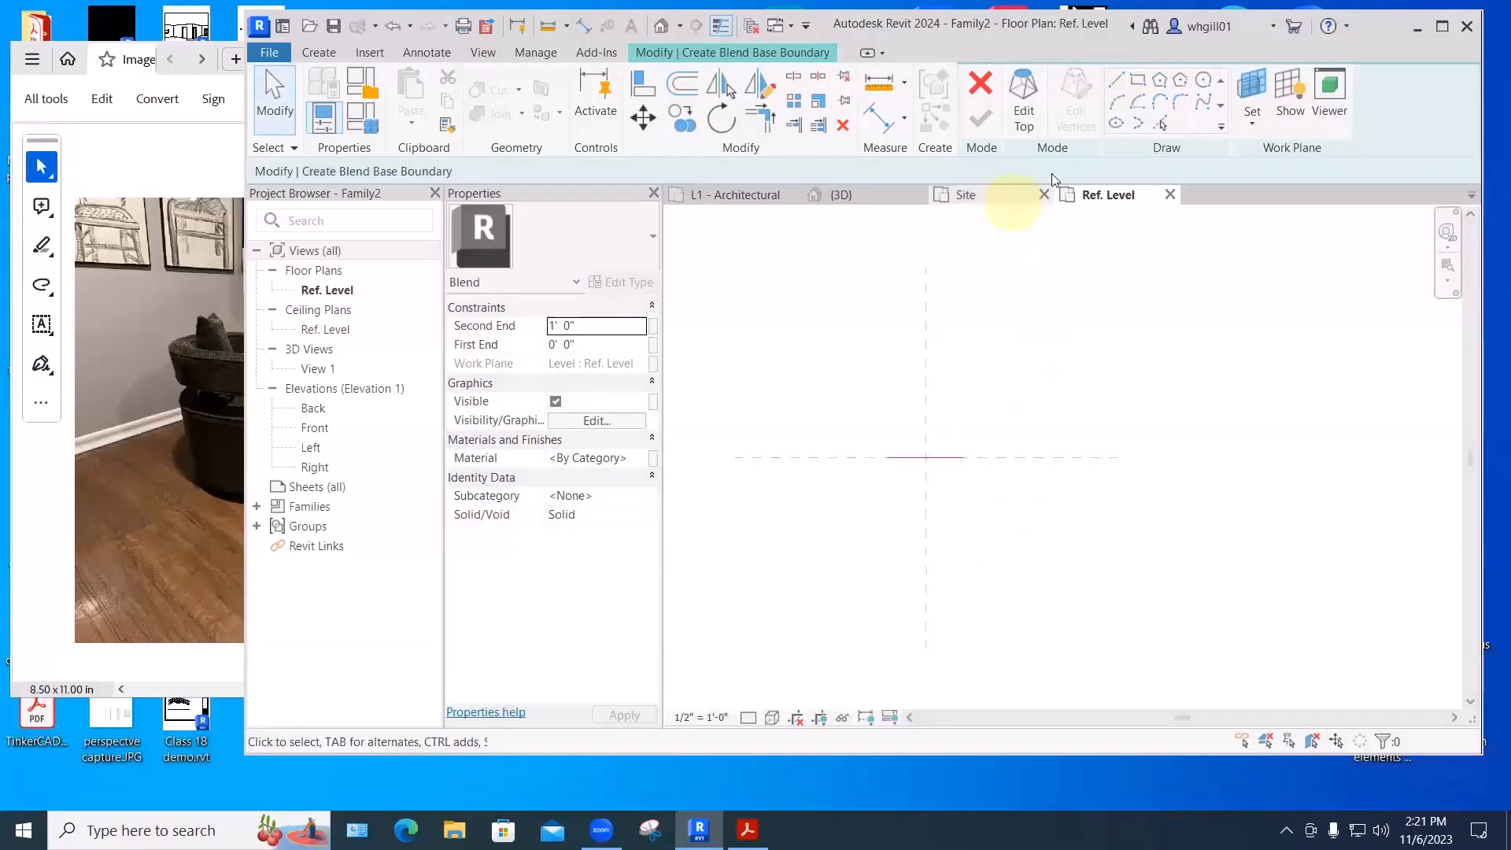
# - Cap the base line with a start-end-radius half-circle arc
pyautogui.click(1120, 100)
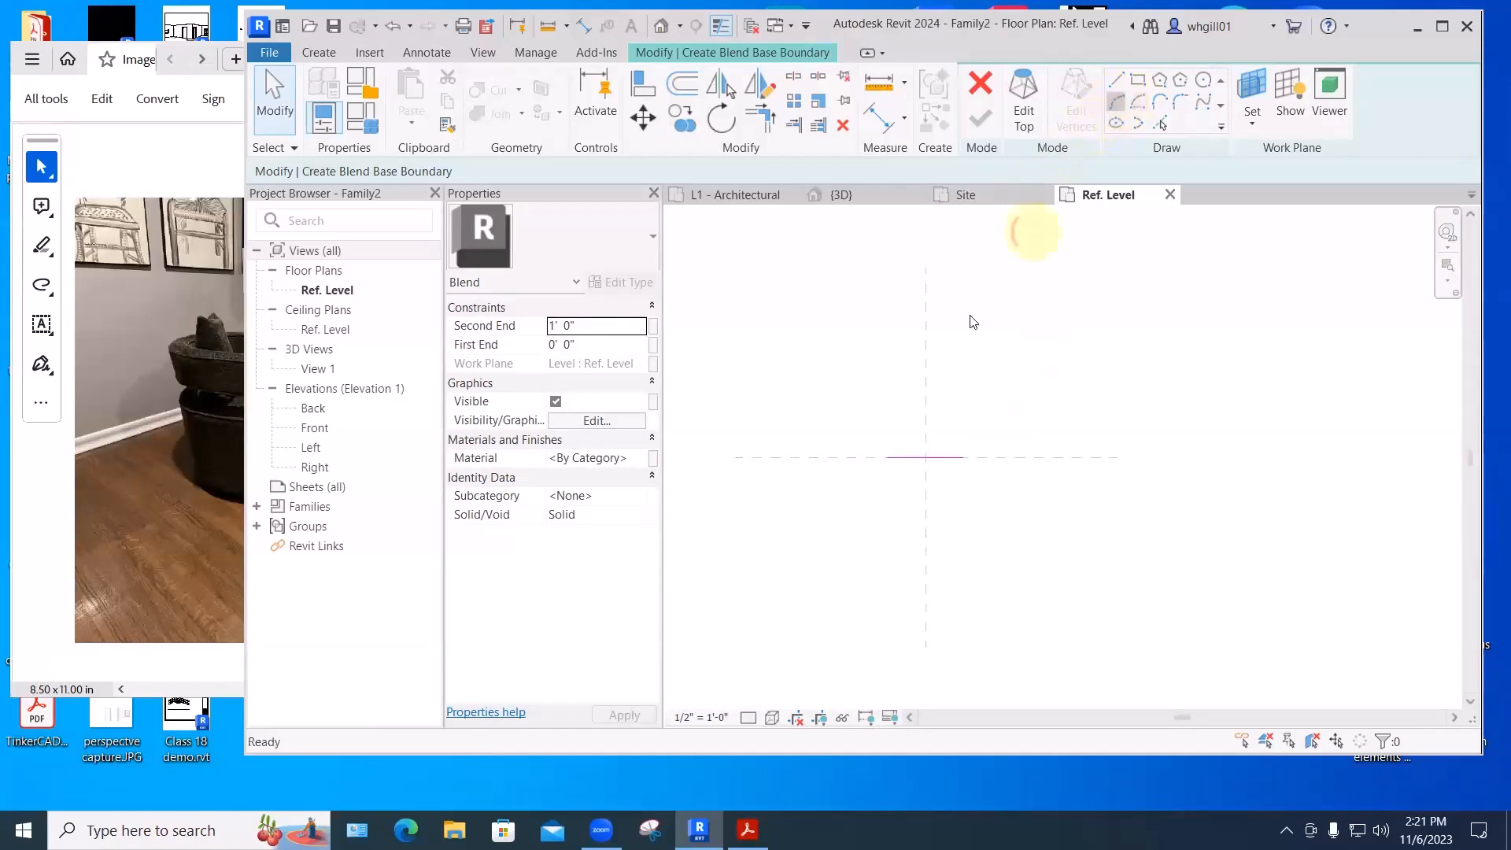
pyautogui.click(889, 456)
pyautogui.click(961, 457)
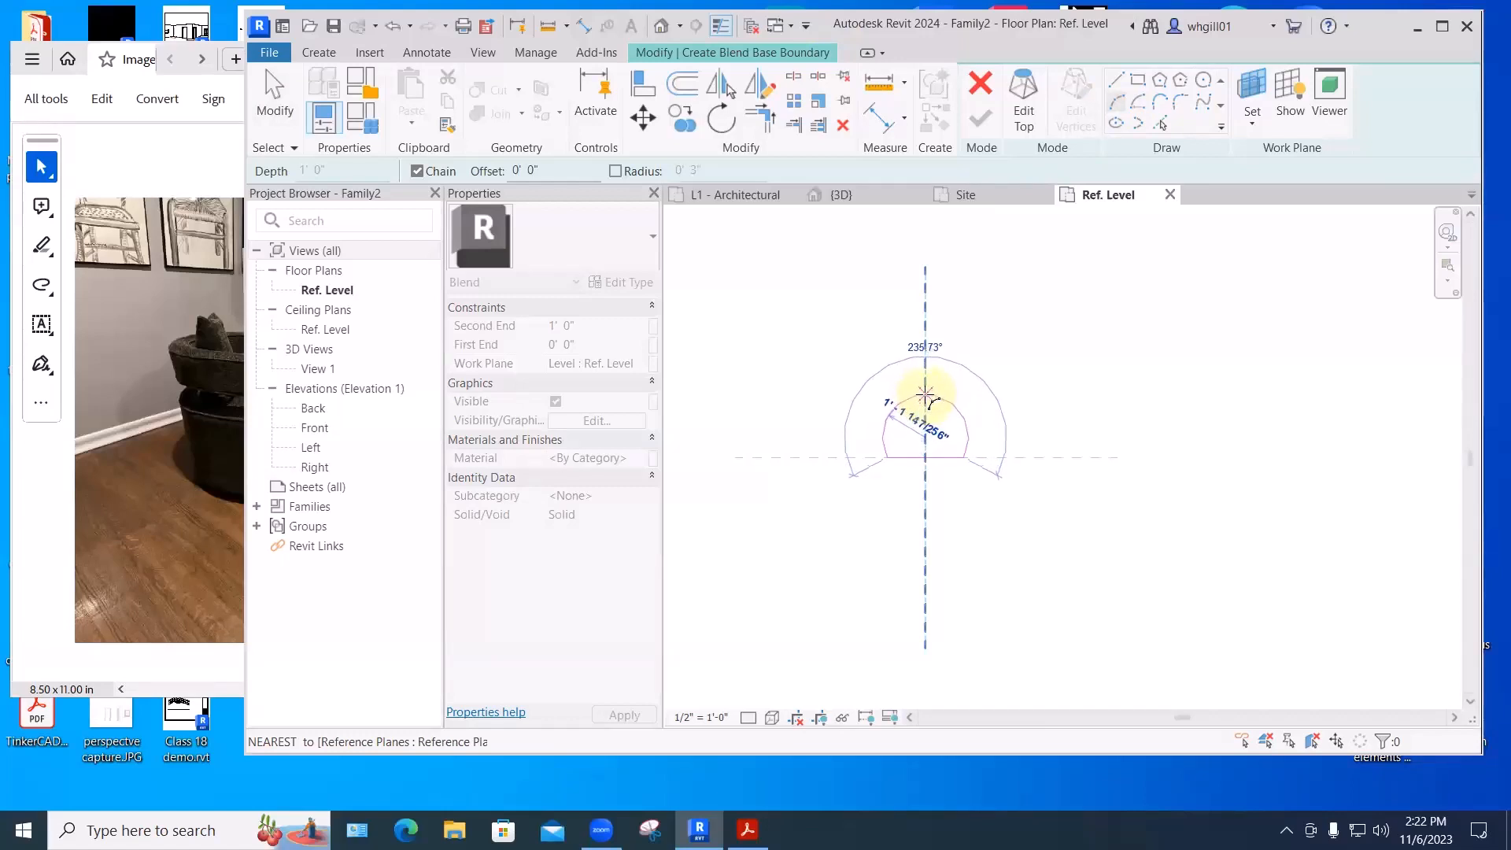
pyautogui.click(926, 395)
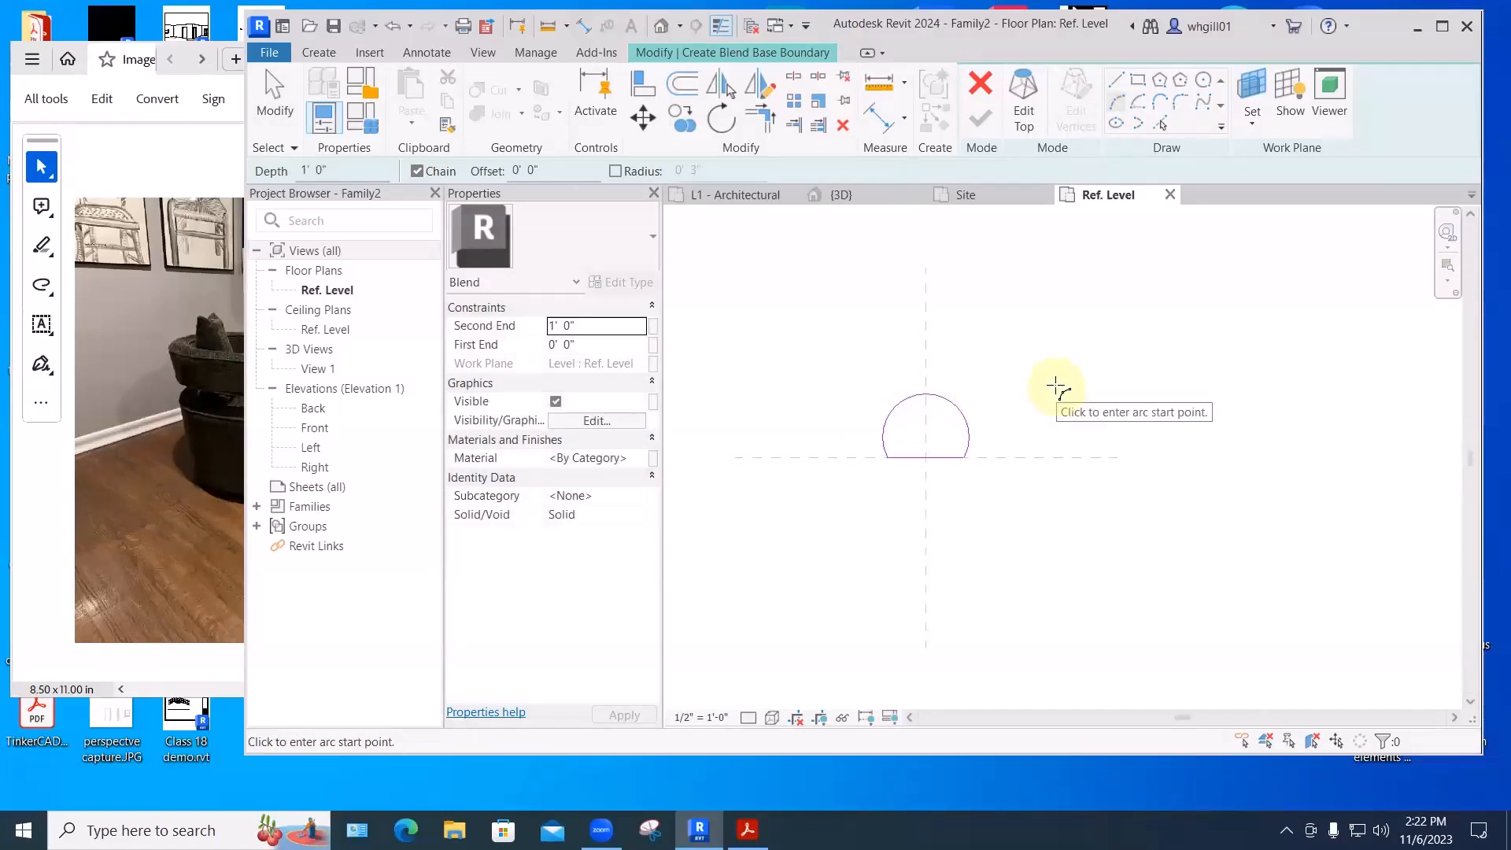
pyautogui.press('Escape')
pyautogui.press('Escape')
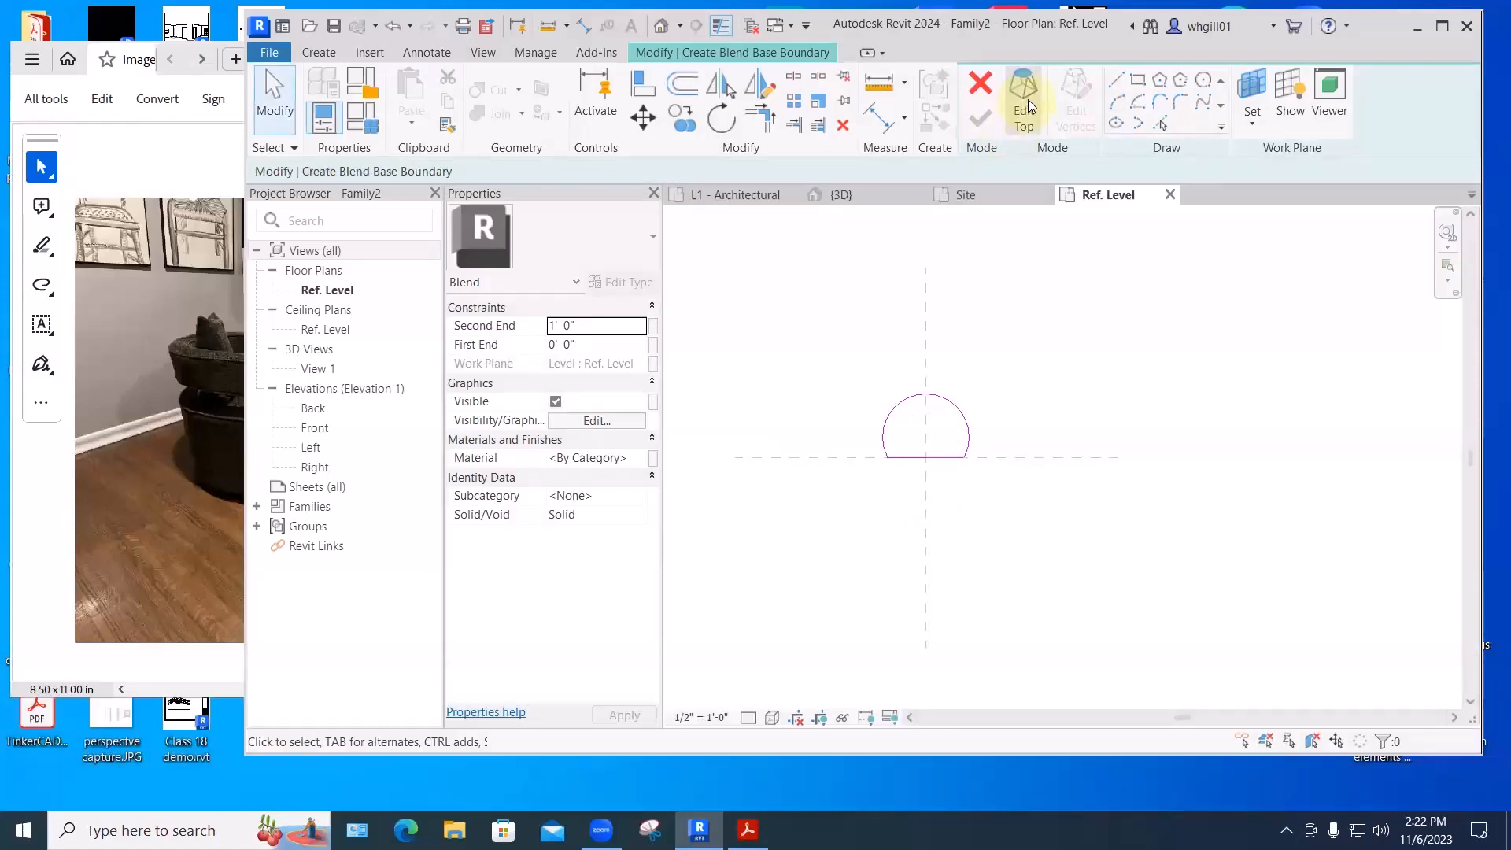
# - Sketch the top profile as a wider line capped by a larger half-circle arc
pyautogui.click(1024, 98)
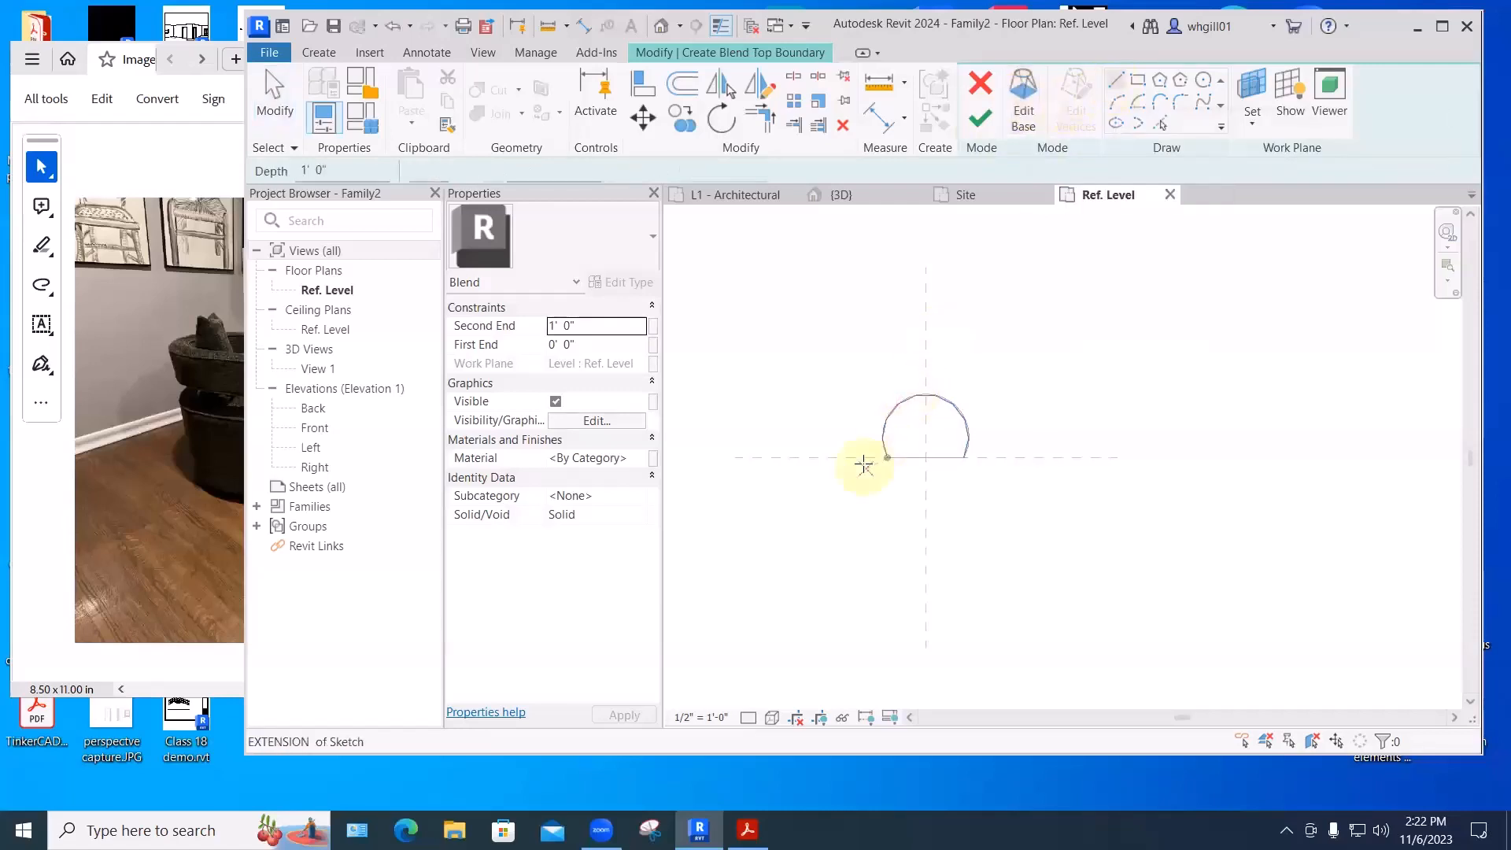
pyautogui.click(863, 457)
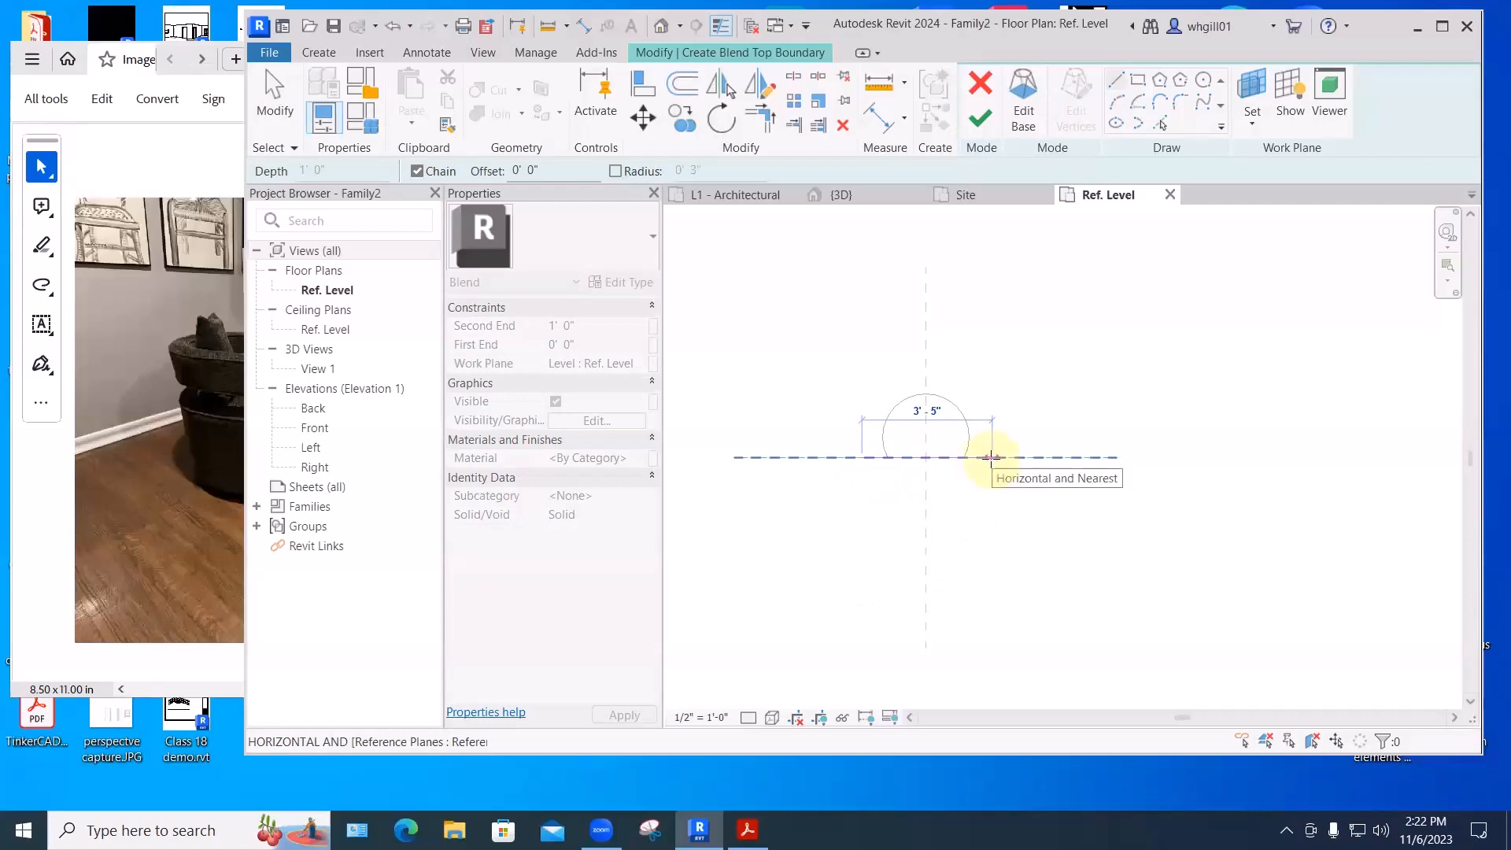
pyautogui.click(991, 457)
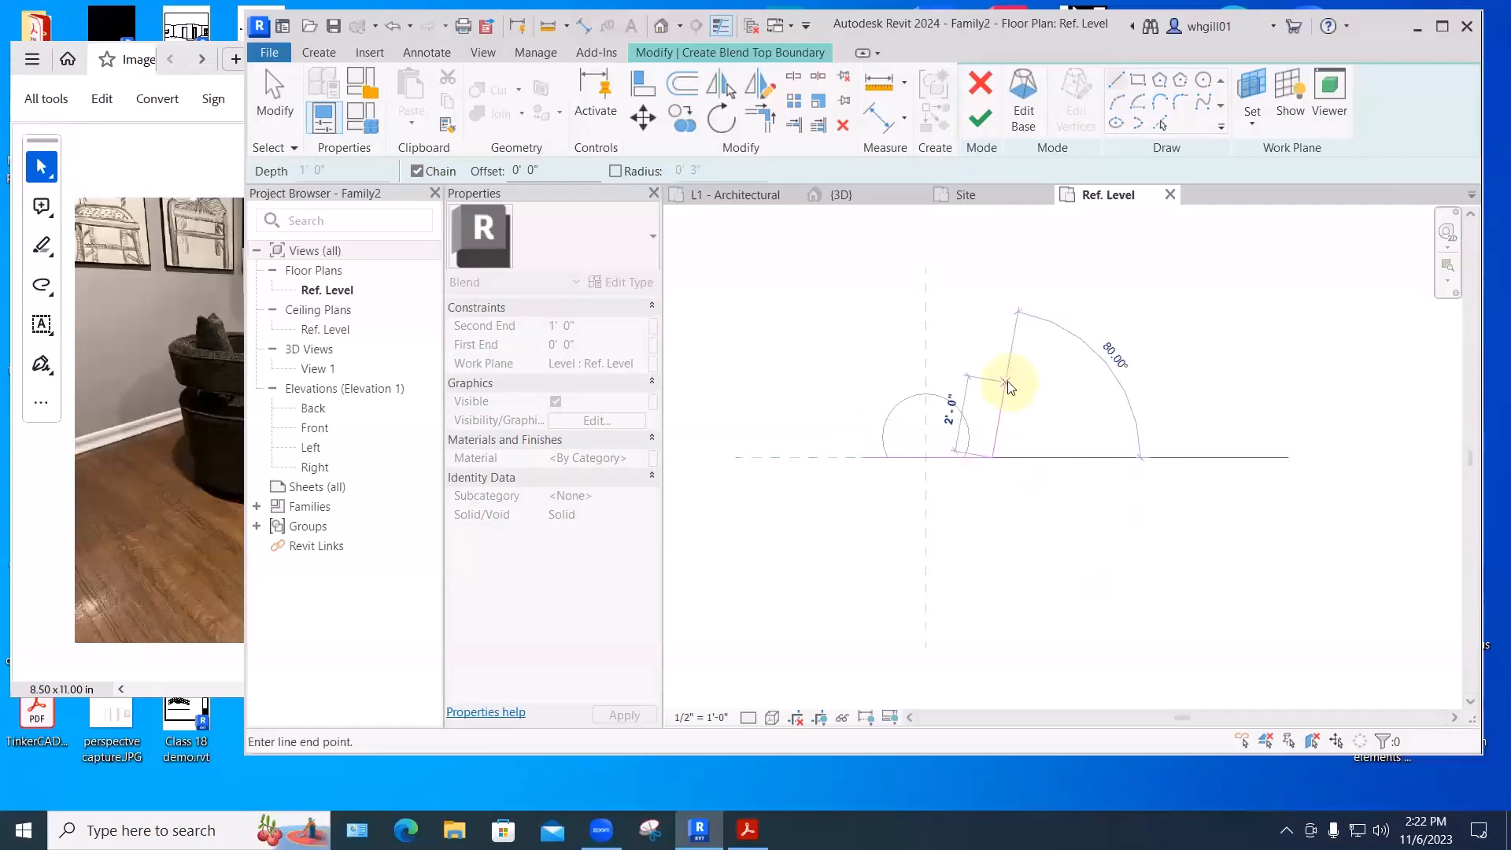
pyautogui.press('Escape')
pyautogui.press('Escape')
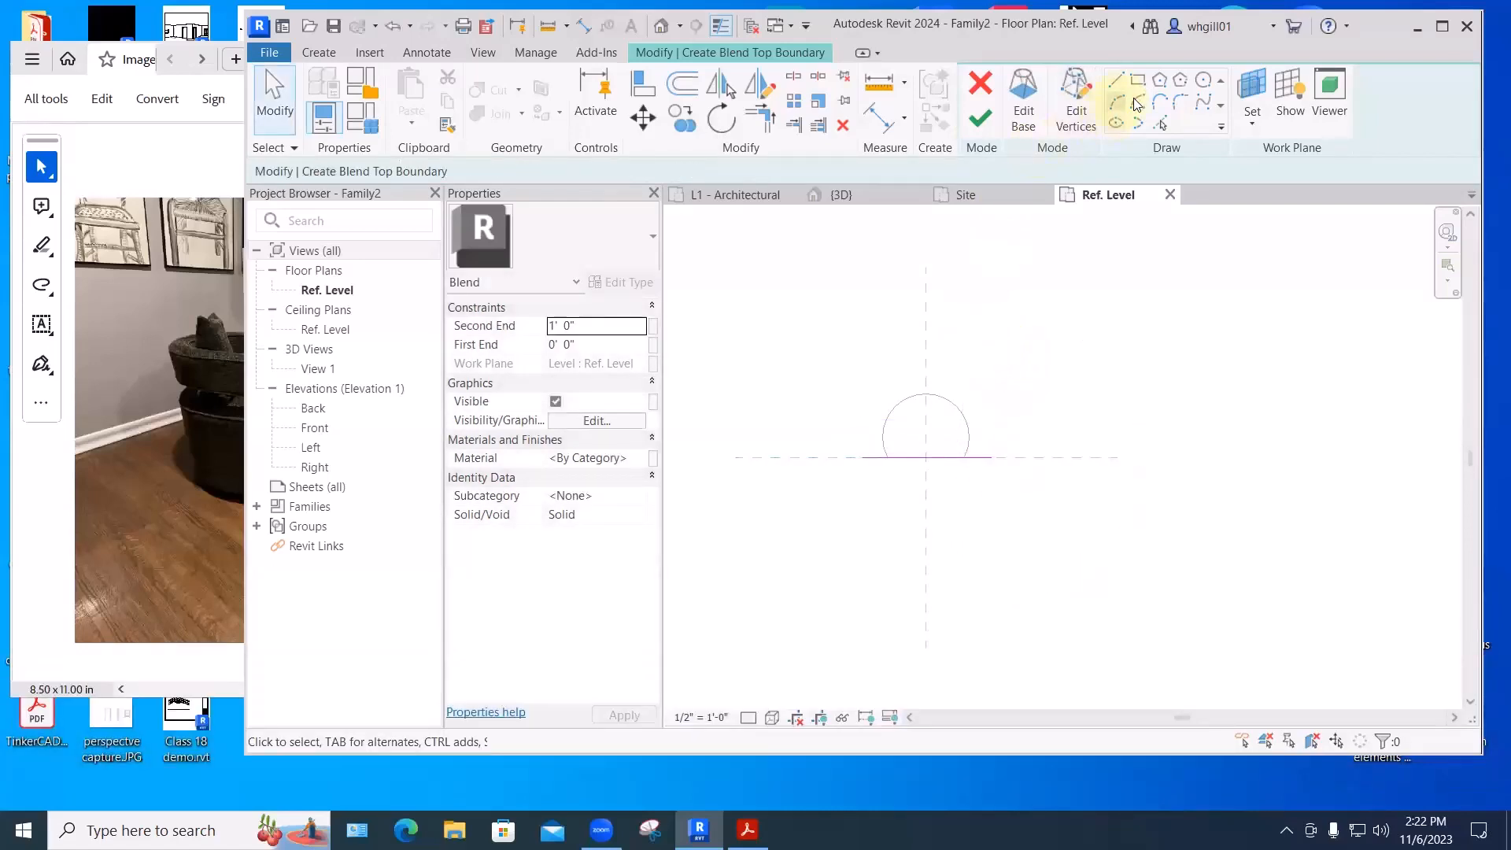
pyautogui.click(1116, 101)
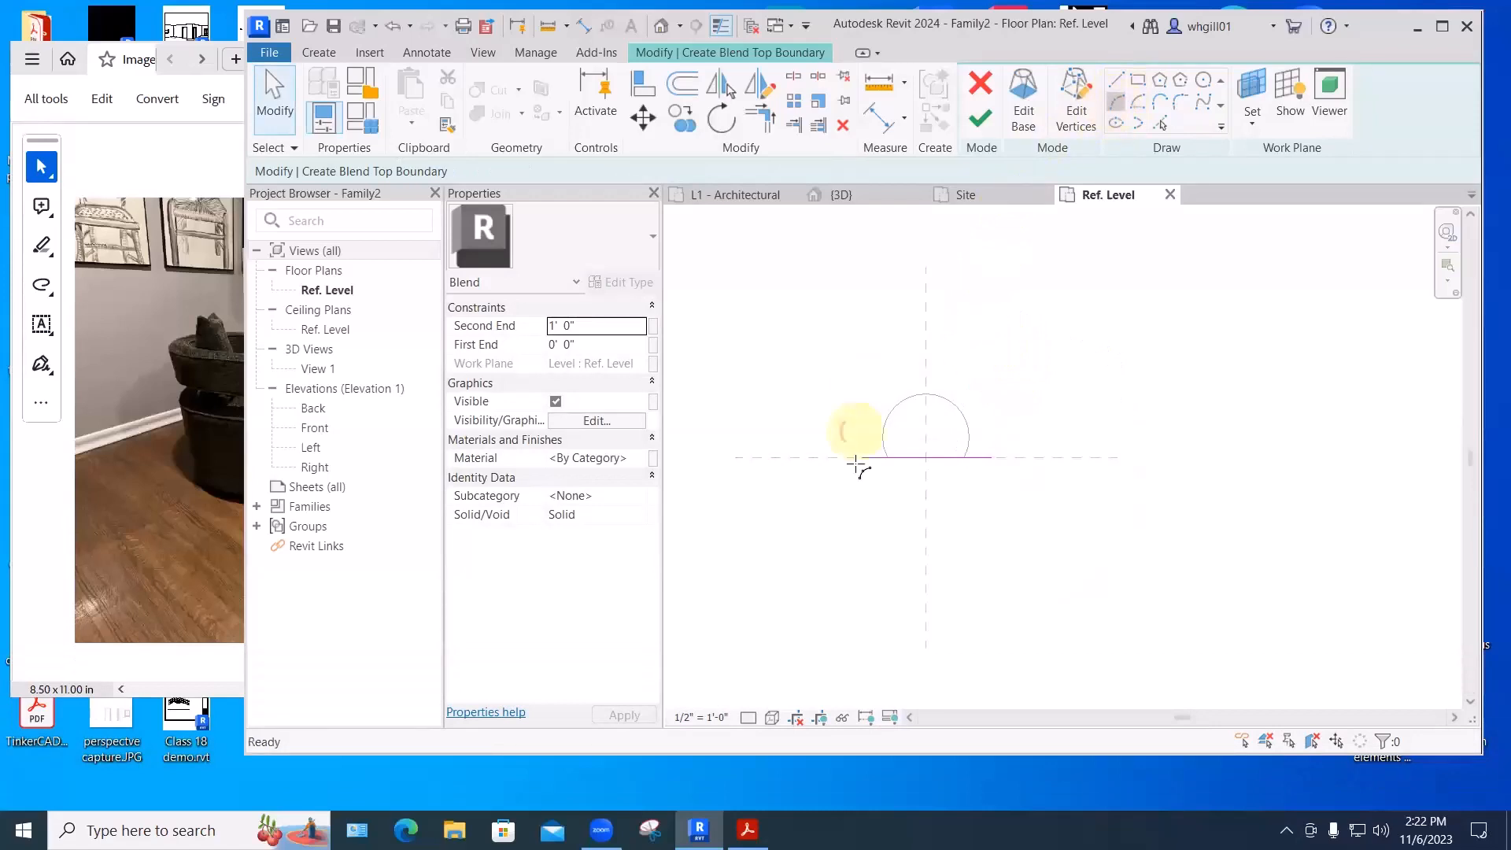
pyautogui.click(861, 459)
pyautogui.click(994, 457)
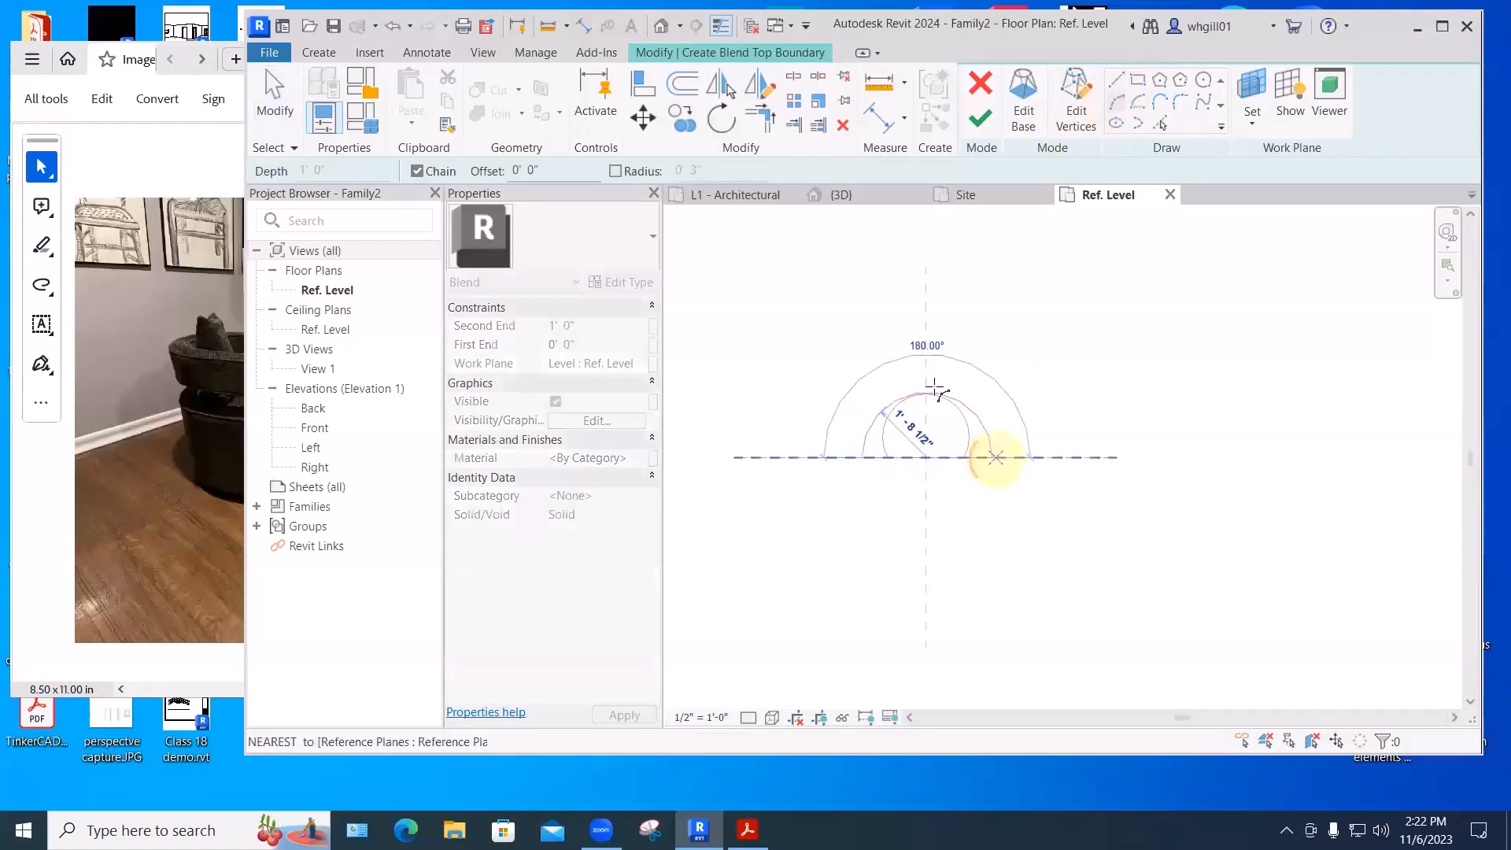
pyautogui.click(926, 370)
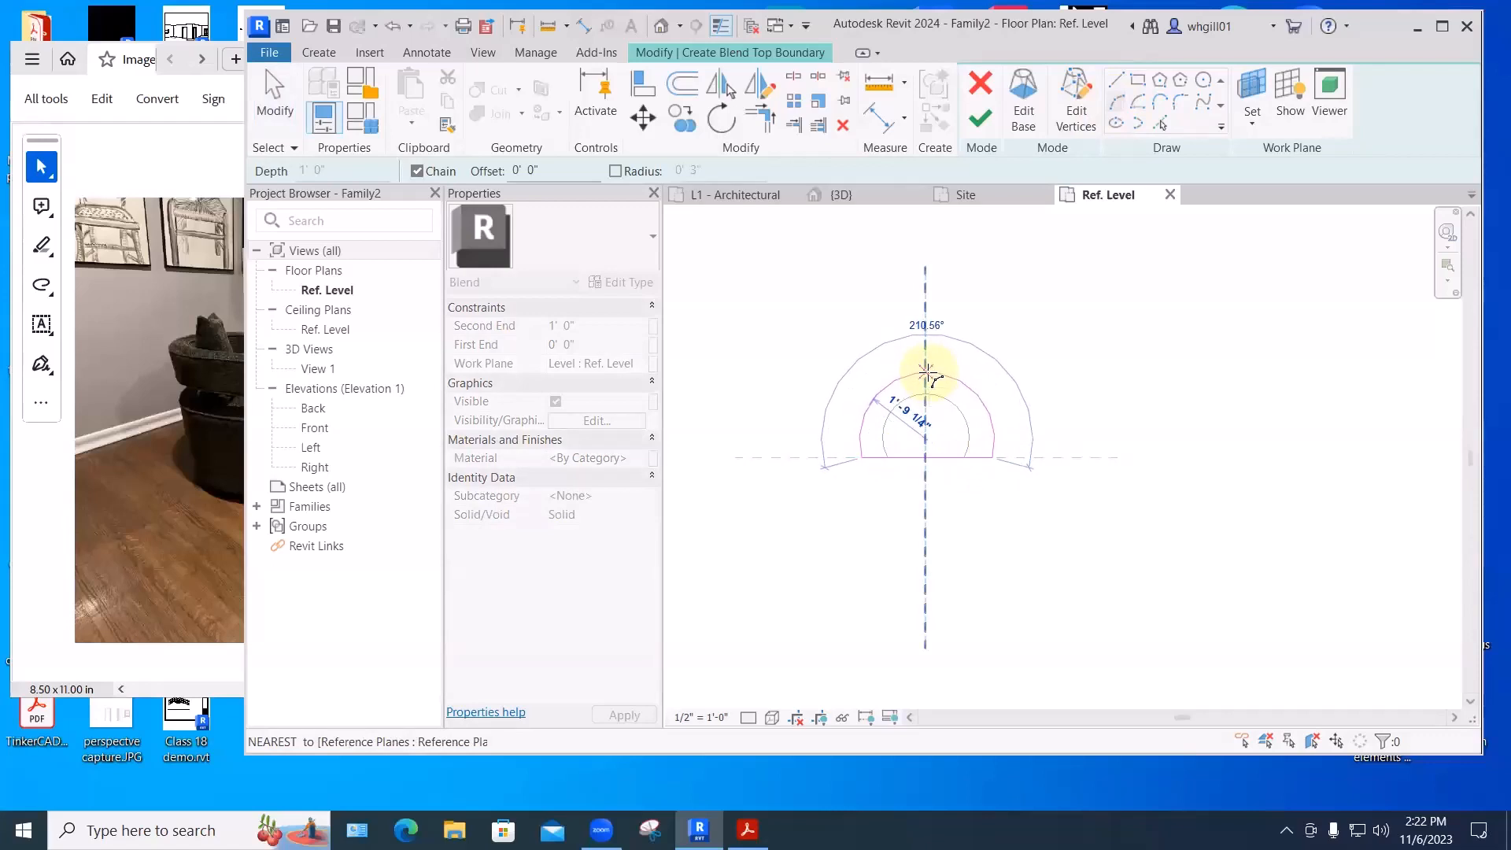
pyautogui.click(927, 371)
pyautogui.press('Escape')
pyautogui.press('Escape')
# - Set the blend's Second End to 3' 0" and finish the blend
pyautogui.scroll(3, 746, 382)
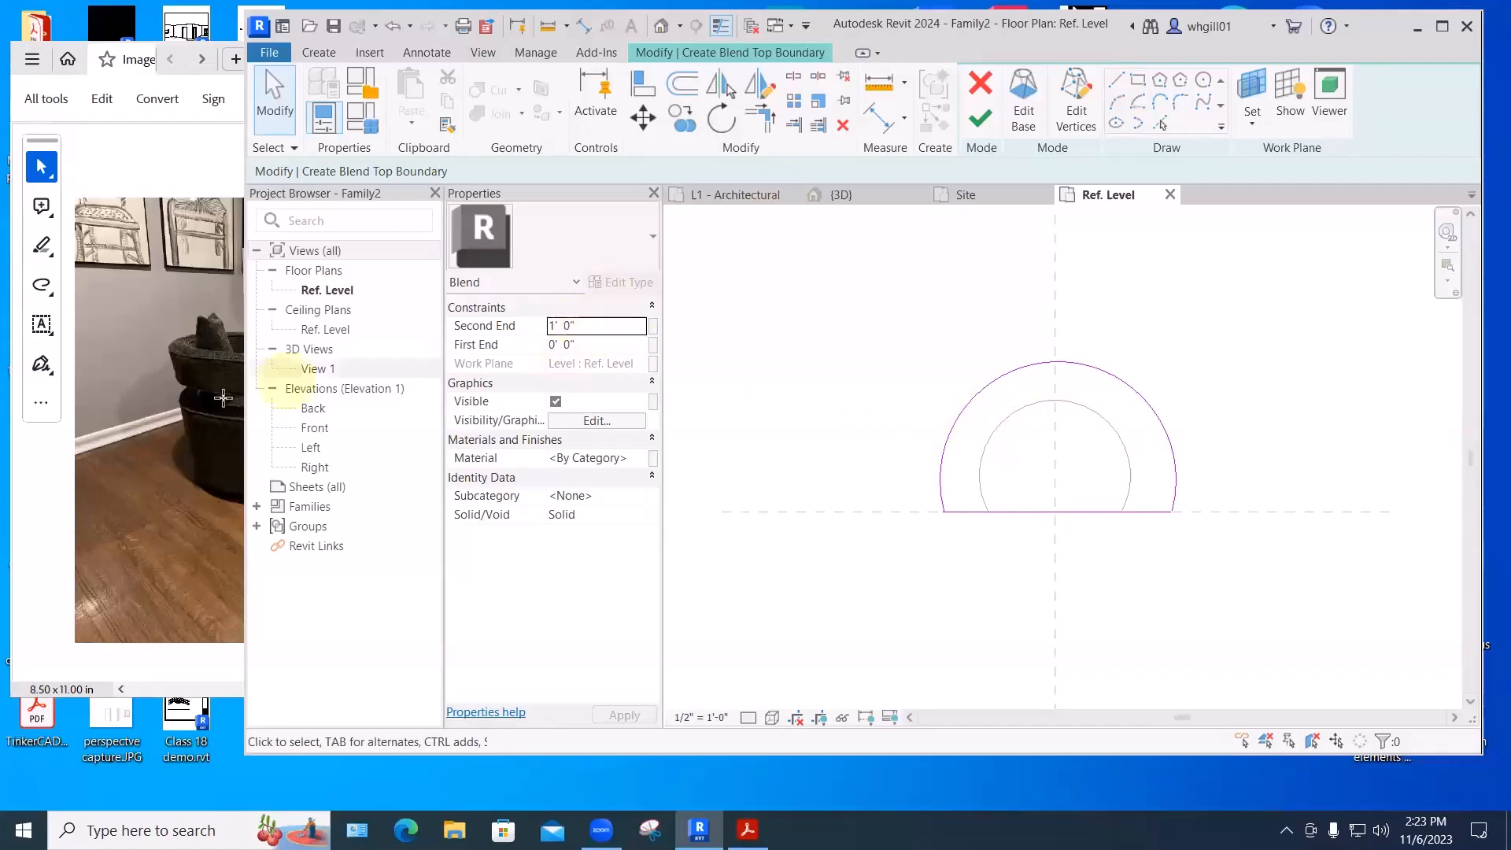
pyautogui.moveTo(245, 498); pyautogui.dragTo(527, 496)
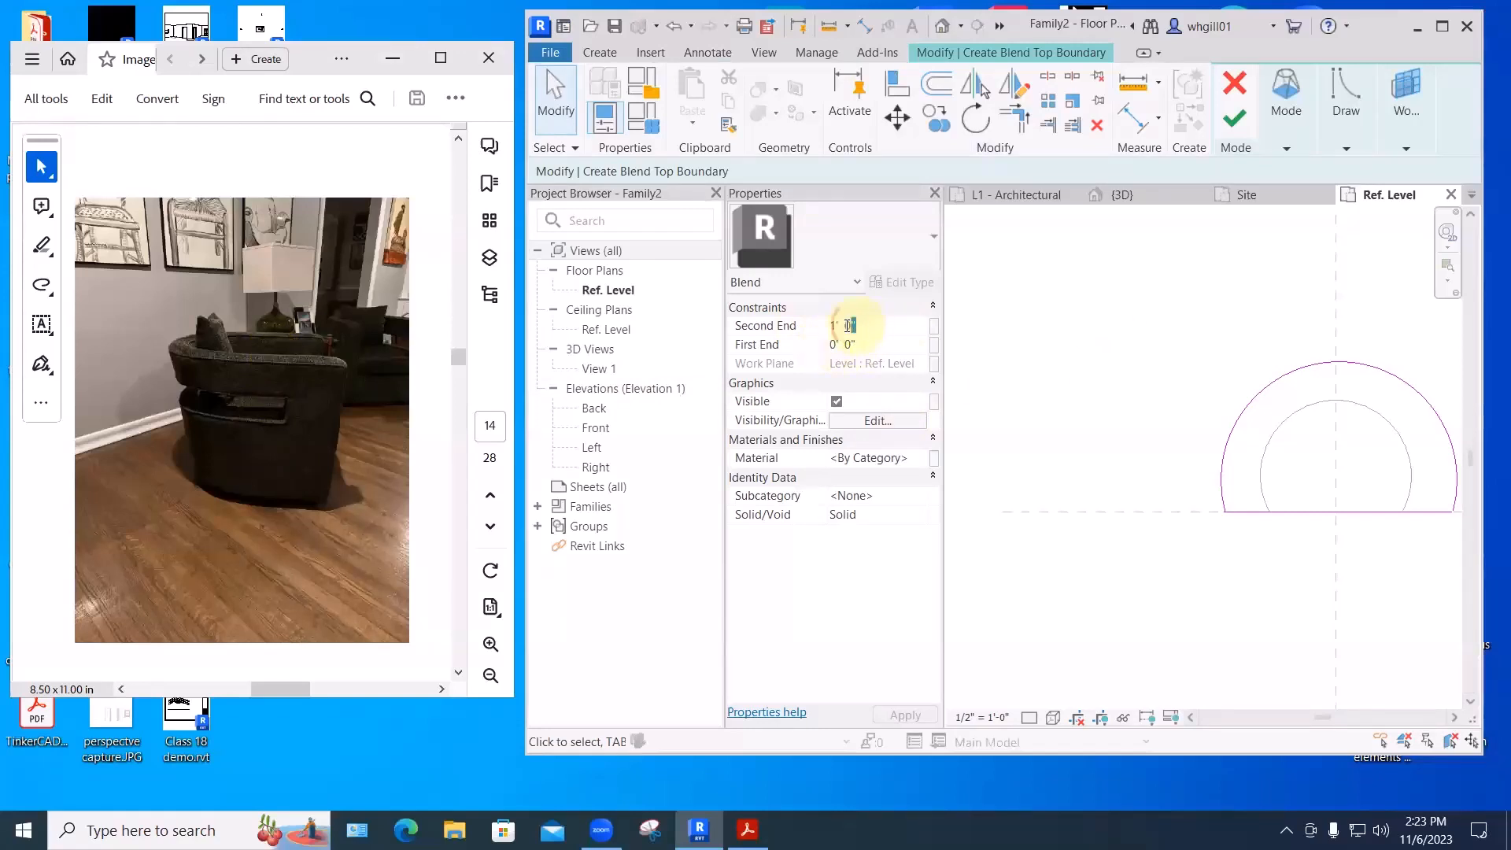
pyautogui.moveTo(857, 326); pyautogui.dragTo(831, 326)
pyautogui.write("3'")
pyautogui.press('Return')
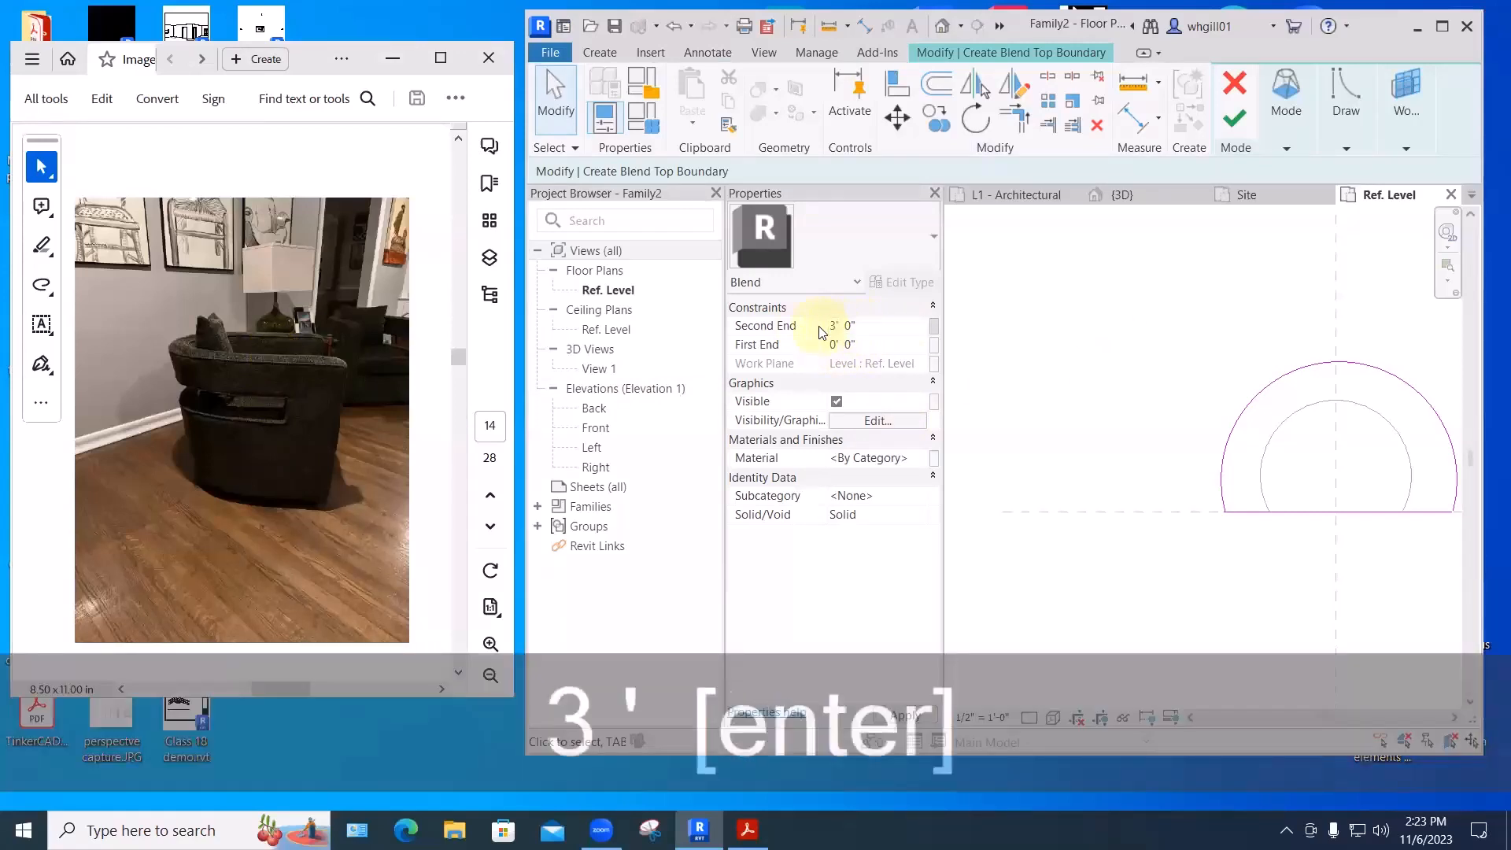
pyautogui.click(1234, 126)
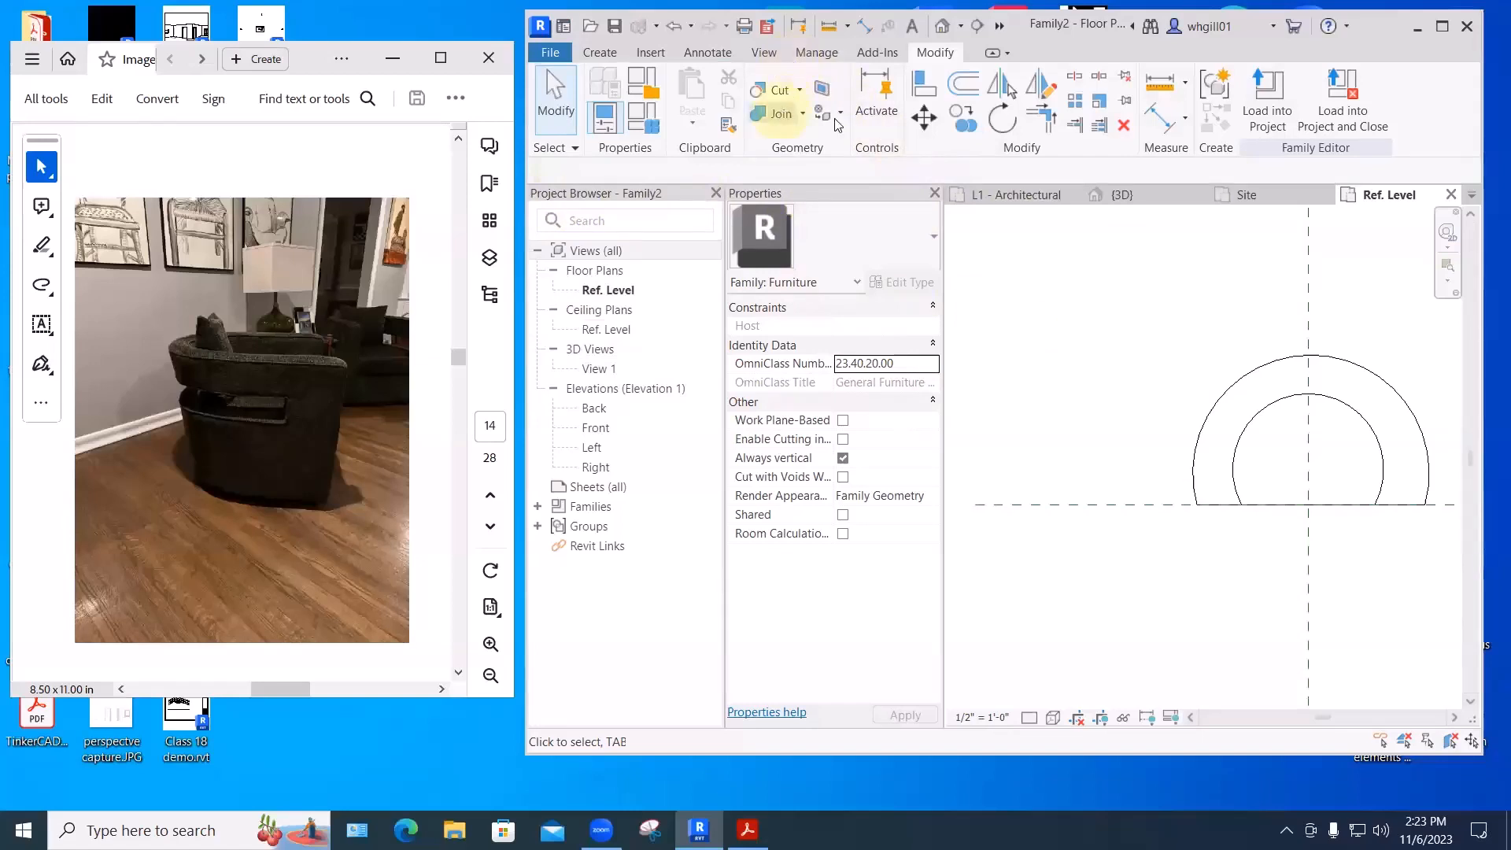
# - Open 3D View 1 and view the tapered blend from the ViewCube's Left face
pyautogui.click(591, 367)
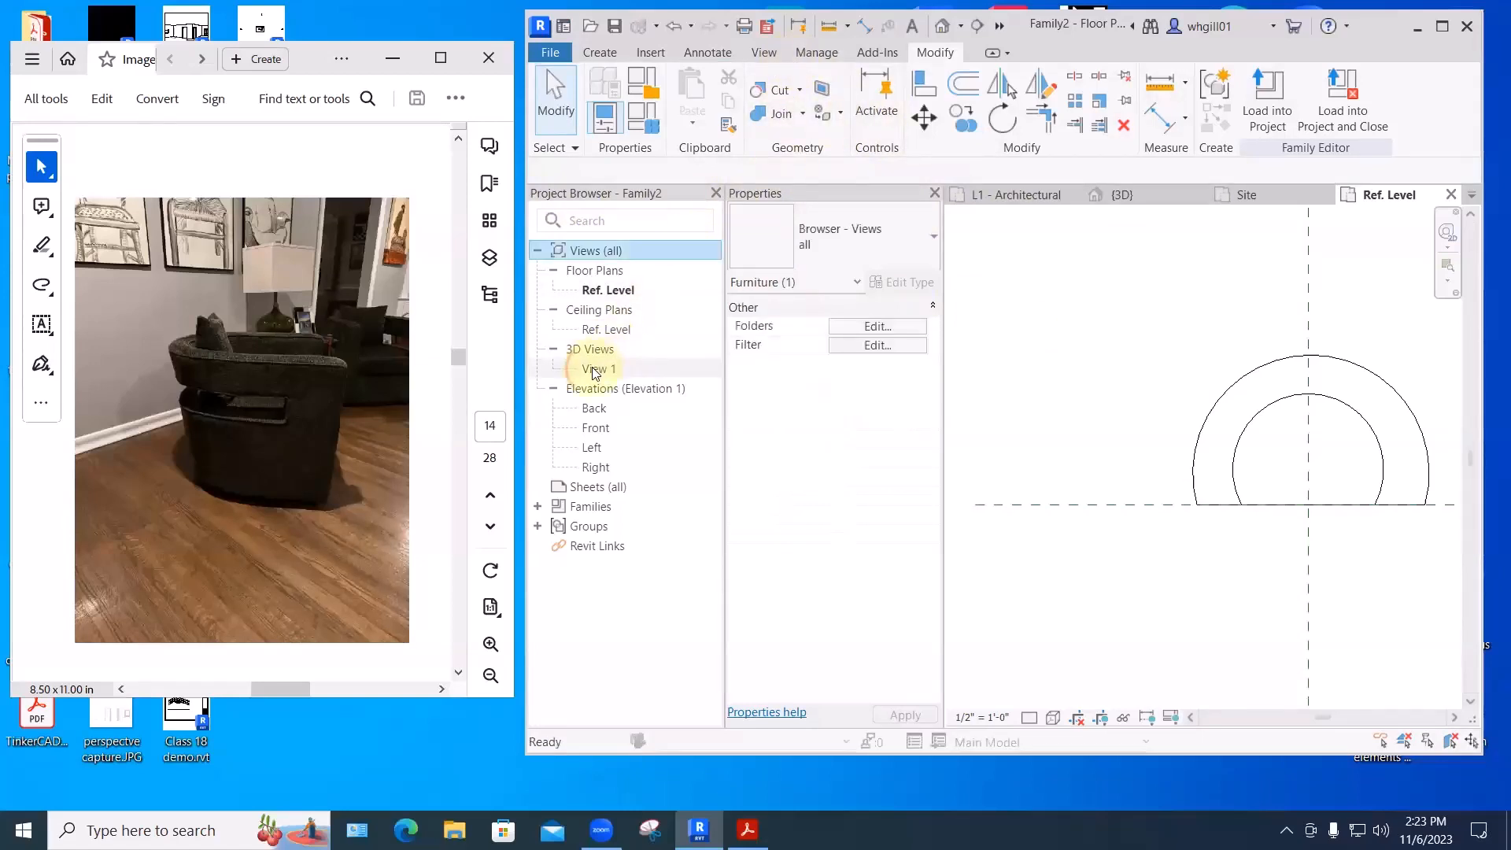
pyautogui.doubleClick(593, 368)
pyautogui.scroll(-1, 1153, 449)
pyautogui.moveTo(1154, 451); pyautogui.dragTo(1238, 361, button='middle')
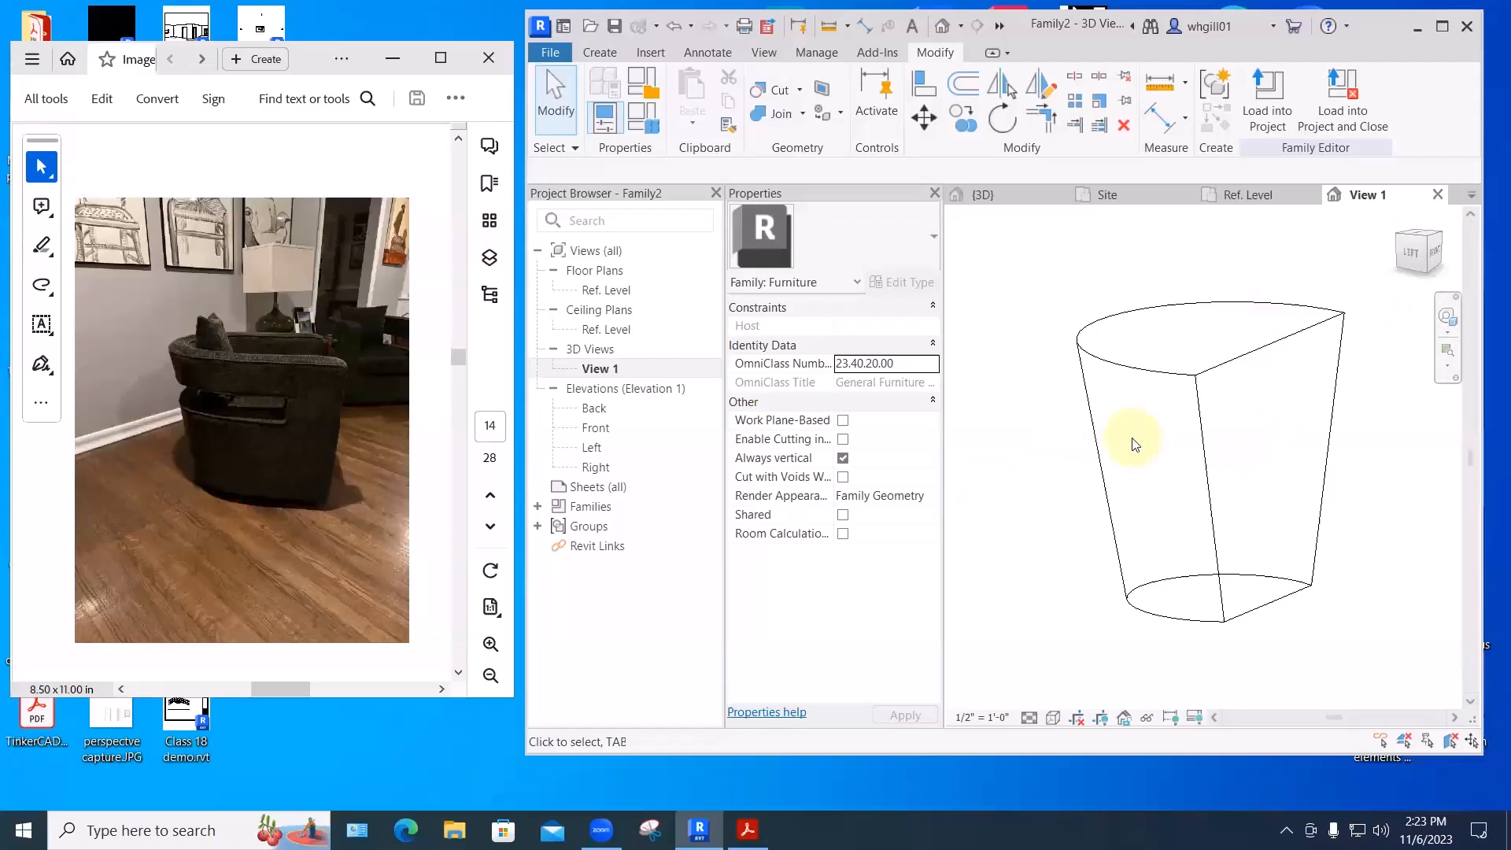
pyautogui.click(1411, 256)
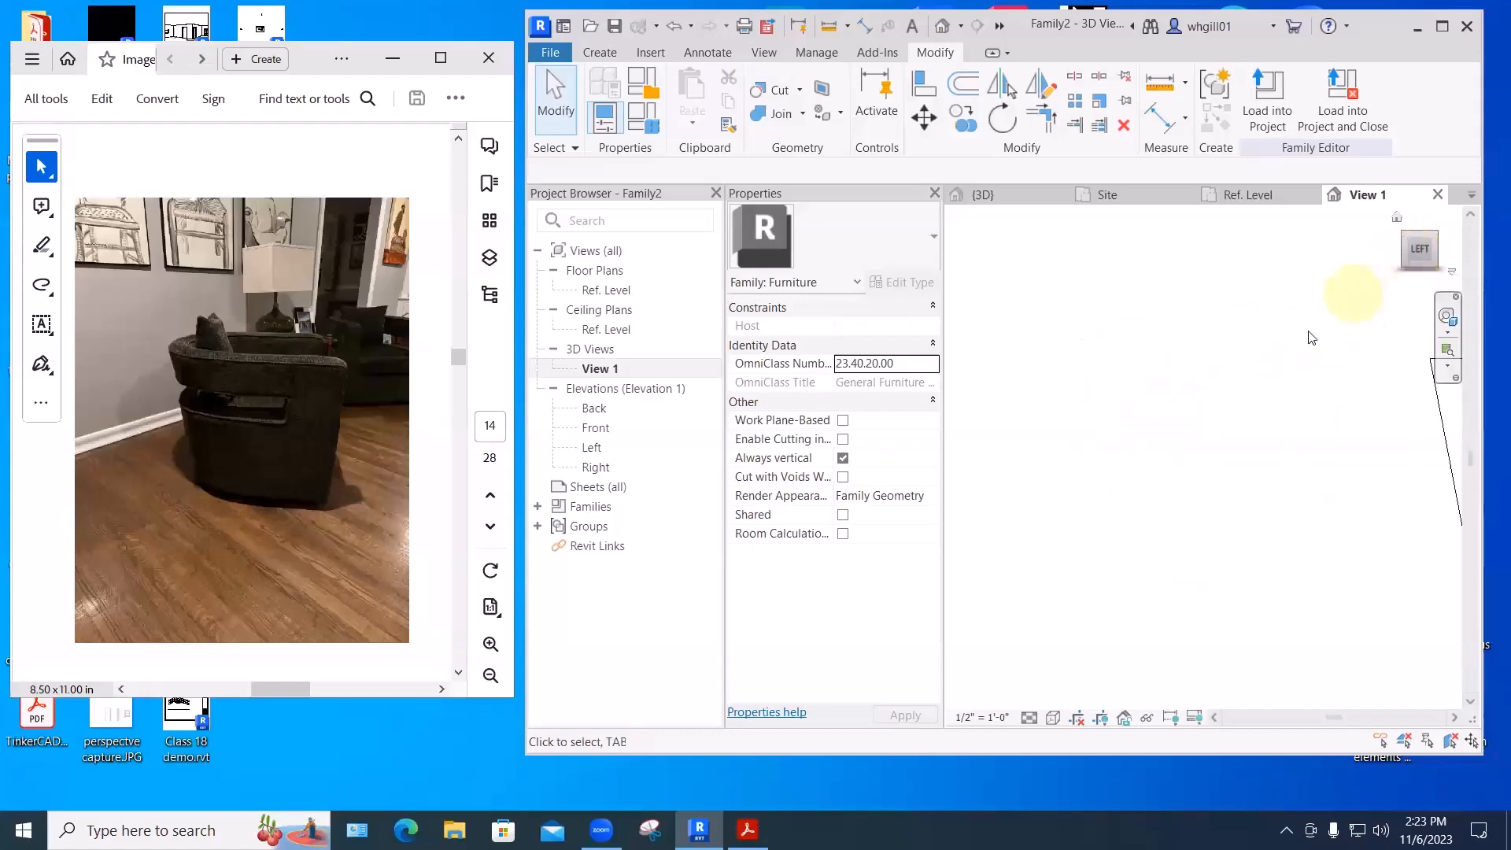
pyautogui.moveTo(1216, 397); pyautogui.dragTo(1191, 412, button='middle')
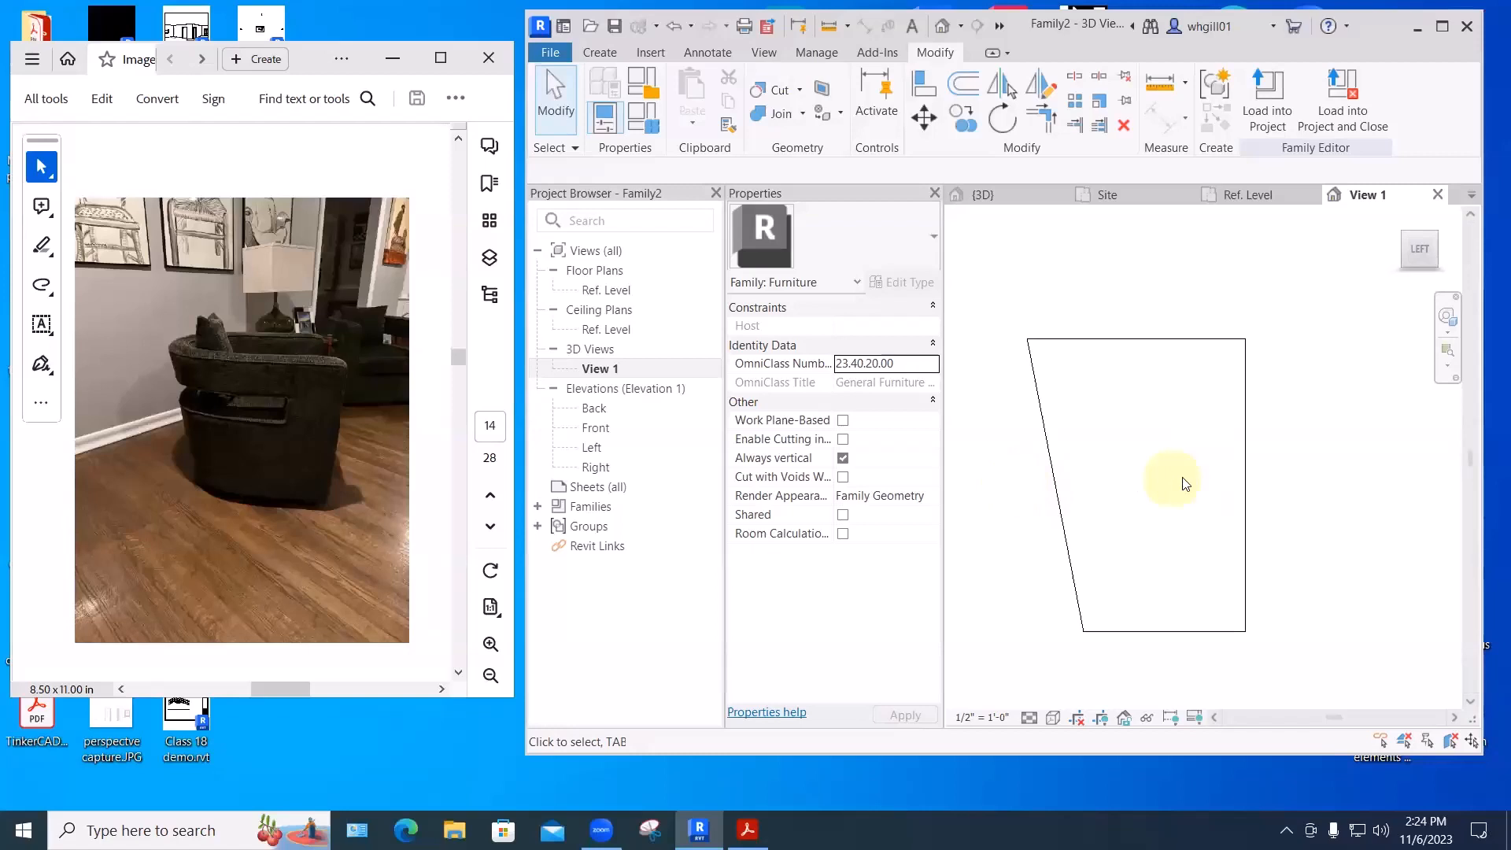
# - Start a Void Extrusion from Void Forms and cancel the active draw tool
pyautogui.click(598, 52)
pyautogui.click(796, 126)
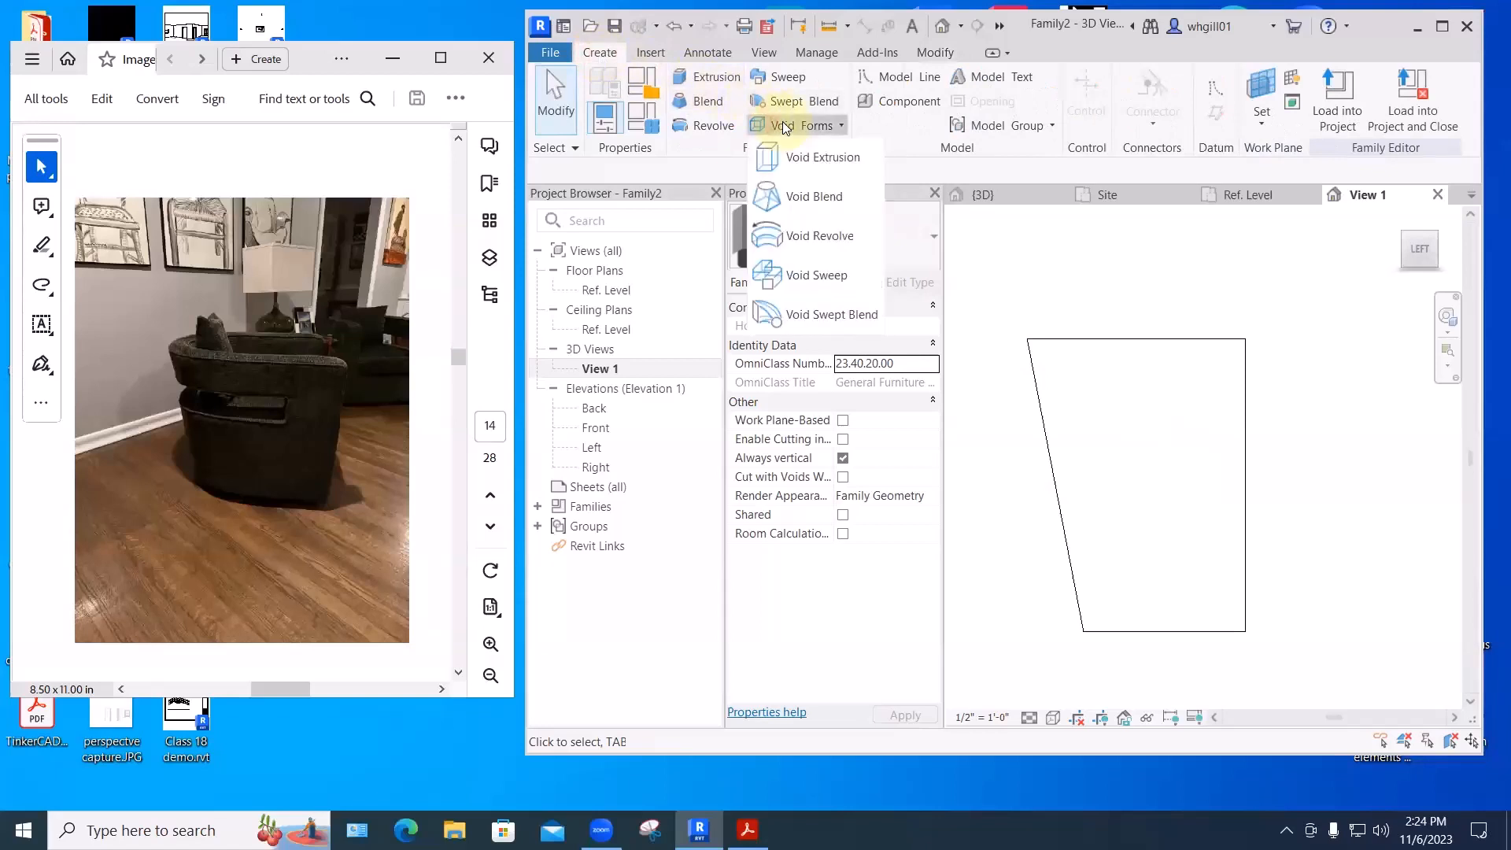
pyautogui.click(811, 152)
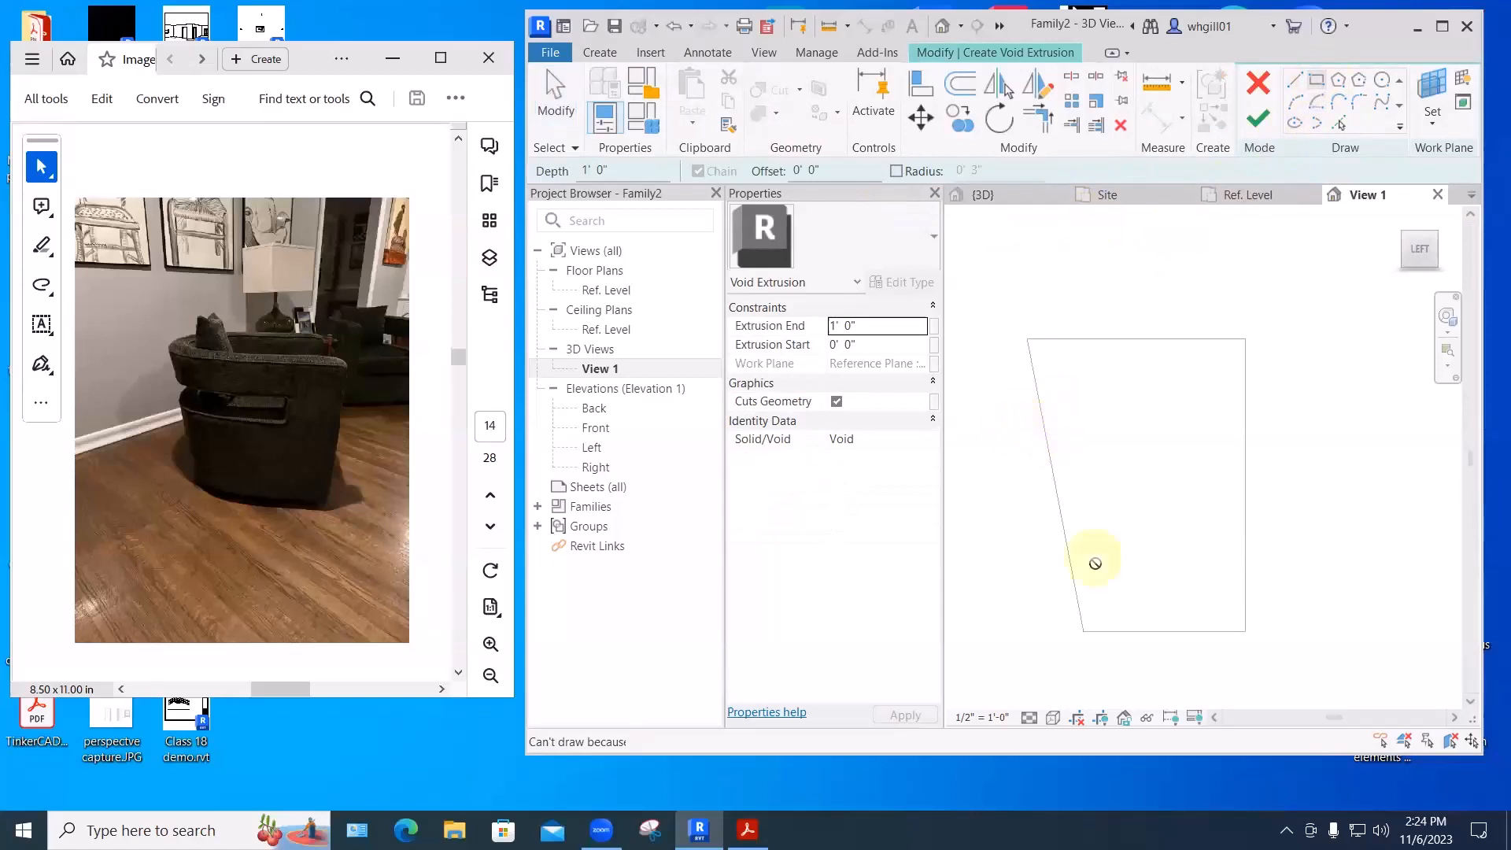
pyautogui.press('Escape')
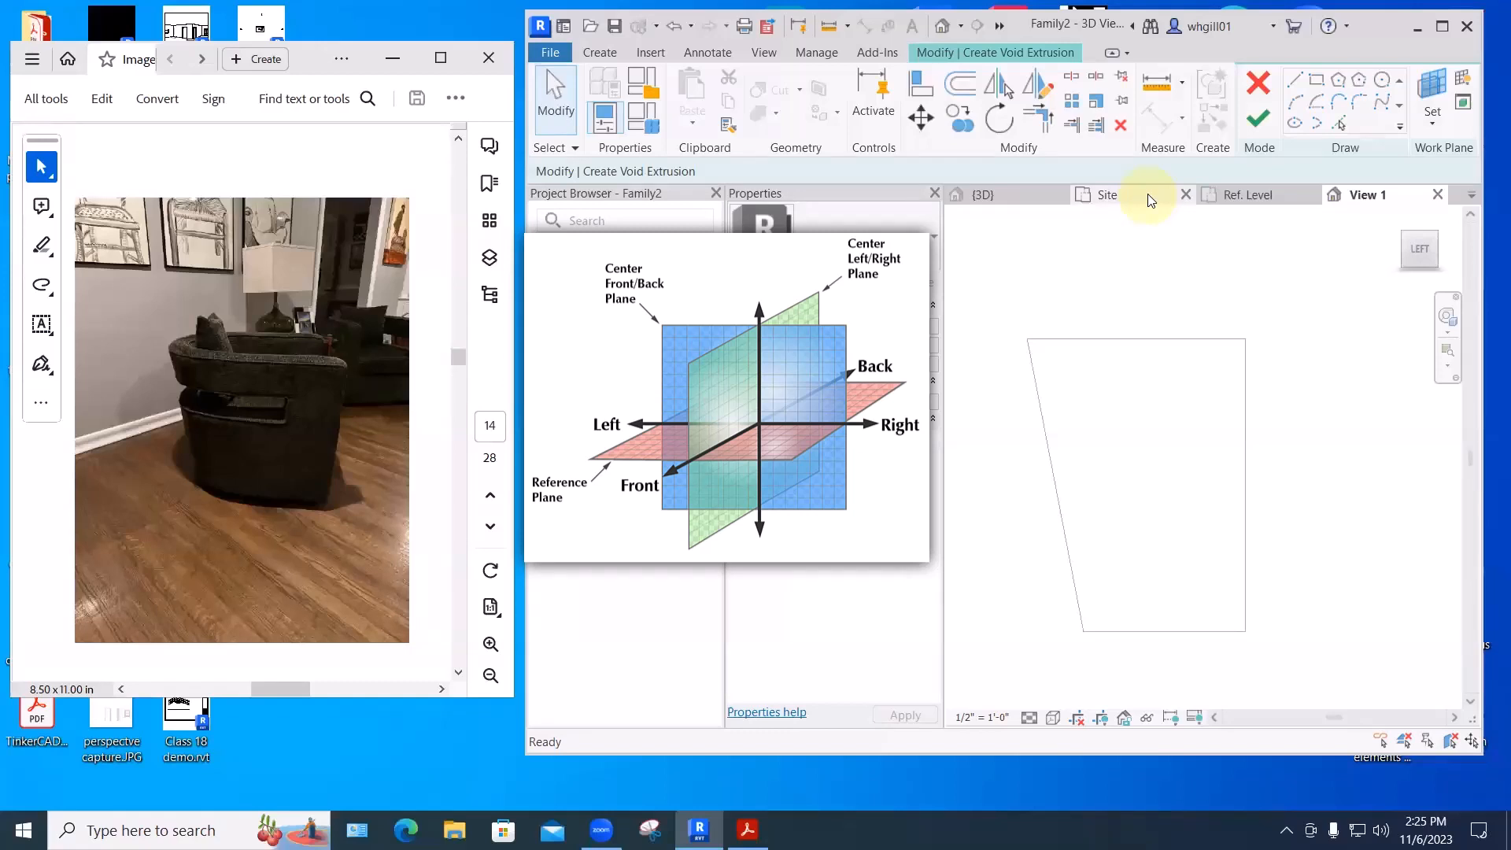
# - Set the work plane to Reference Plane : Center Left/Right
pyautogui.click(1432, 118)
pyautogui.click(1090, 417)
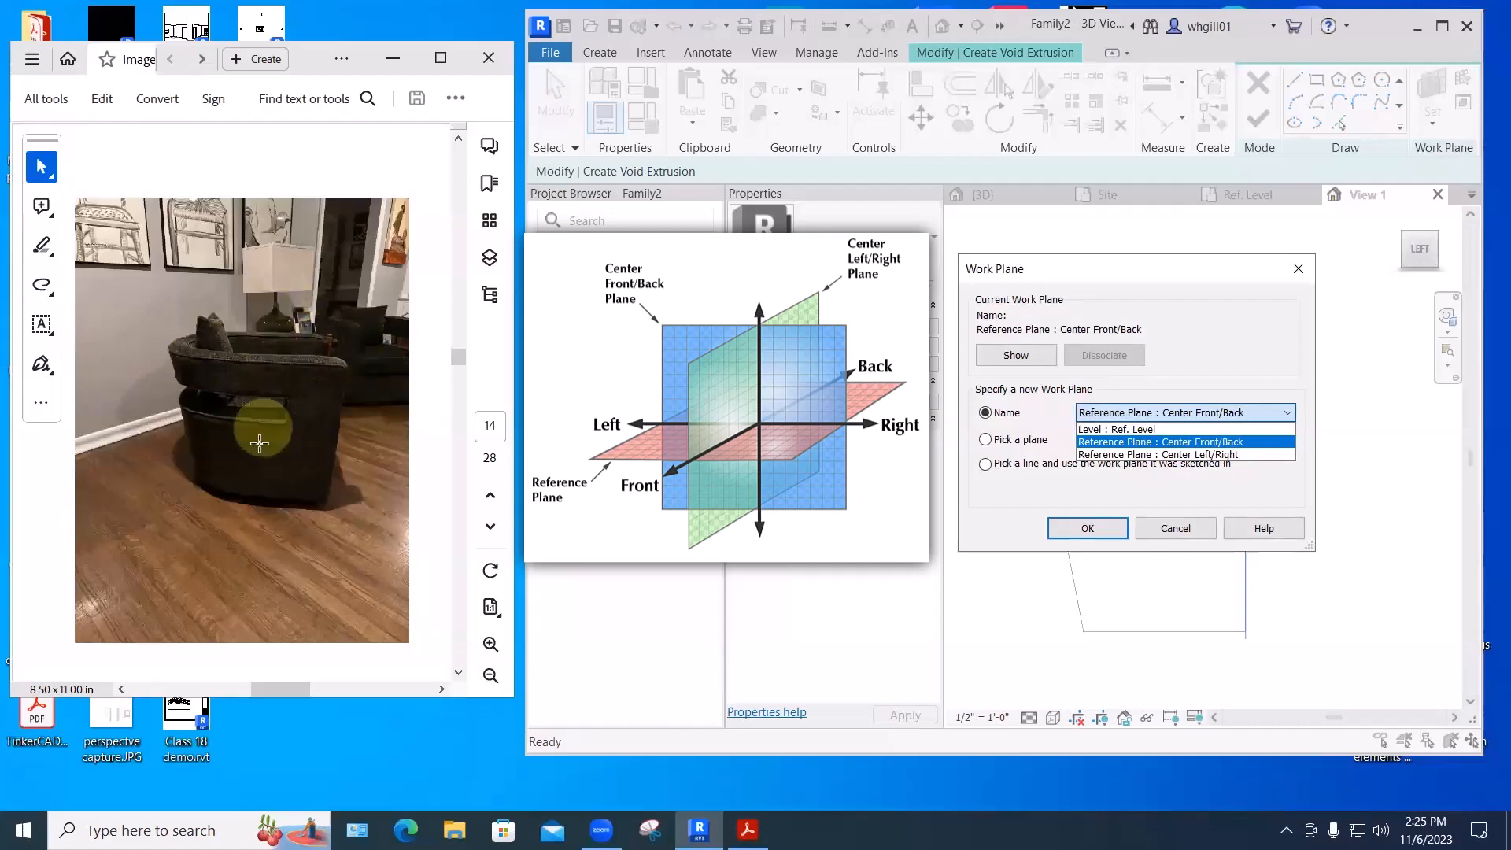
pyautogui.click(1172, 454)
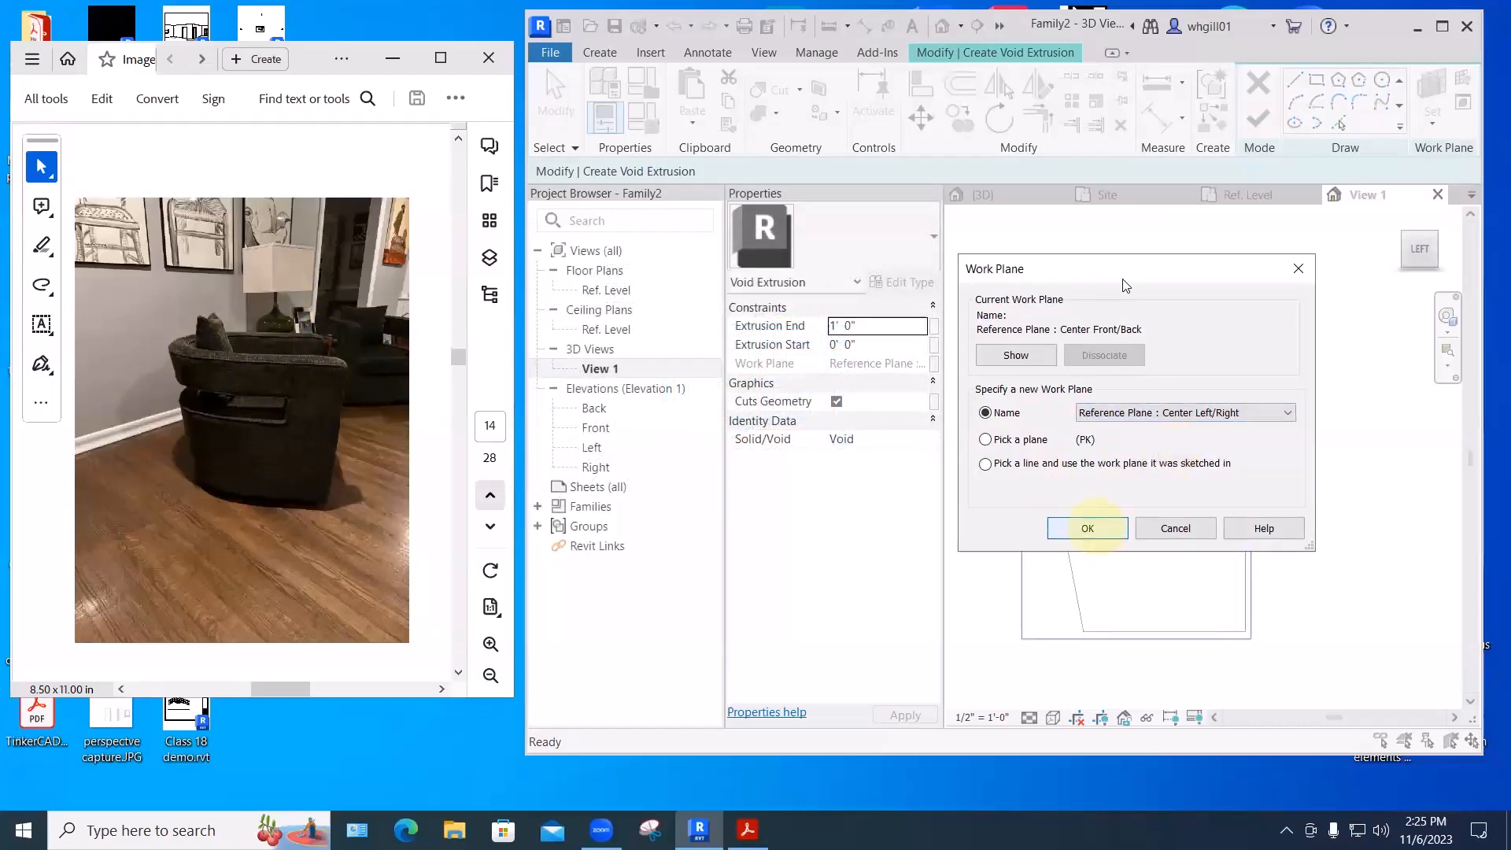
pyautogui.moveTo(1120, 270); pyautogui.dragTo(796, 151)
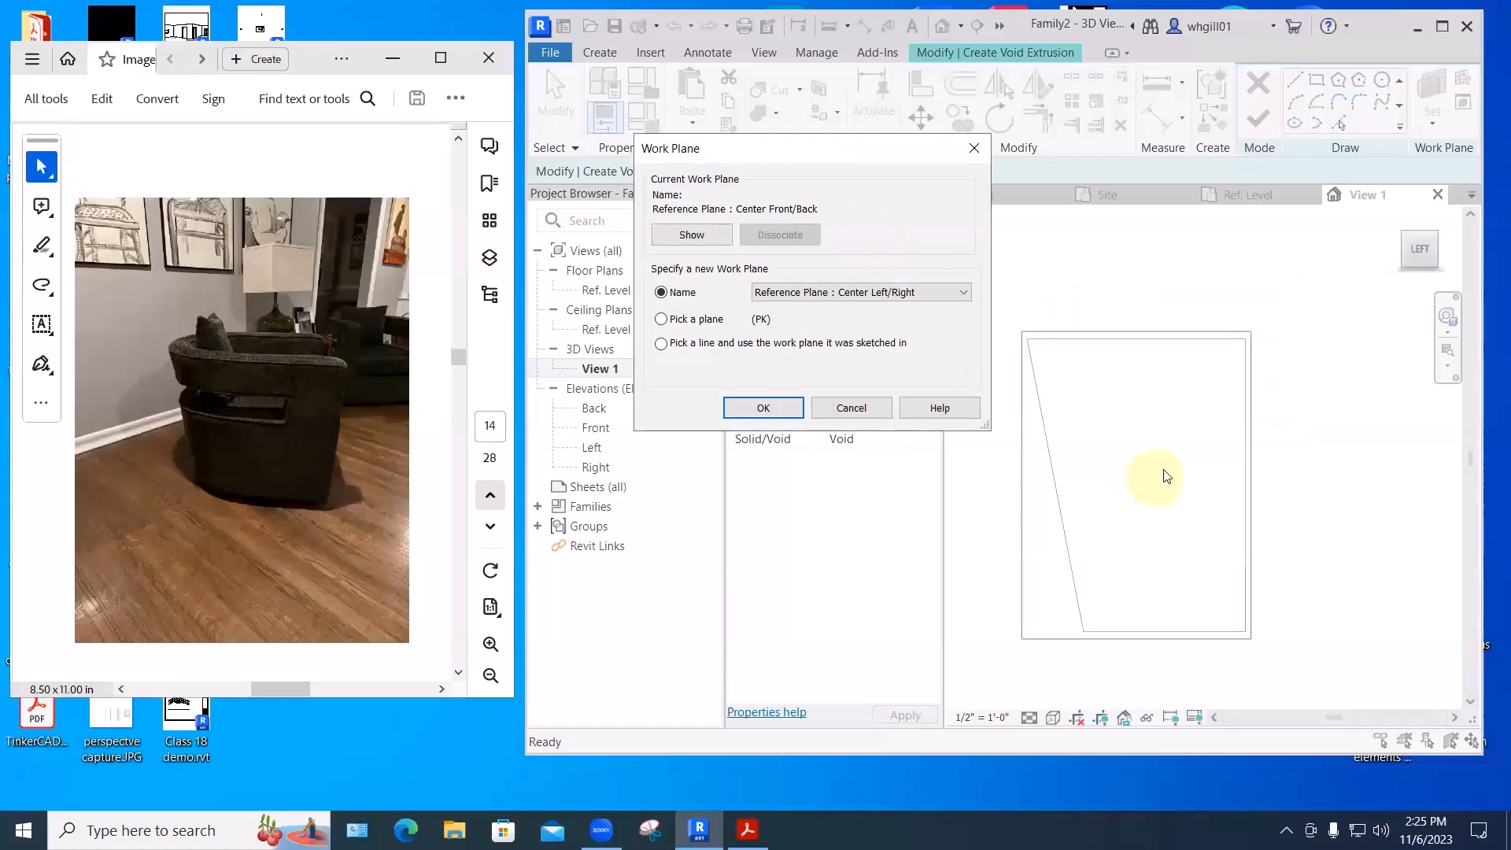
pyautogui.click(763, 407)
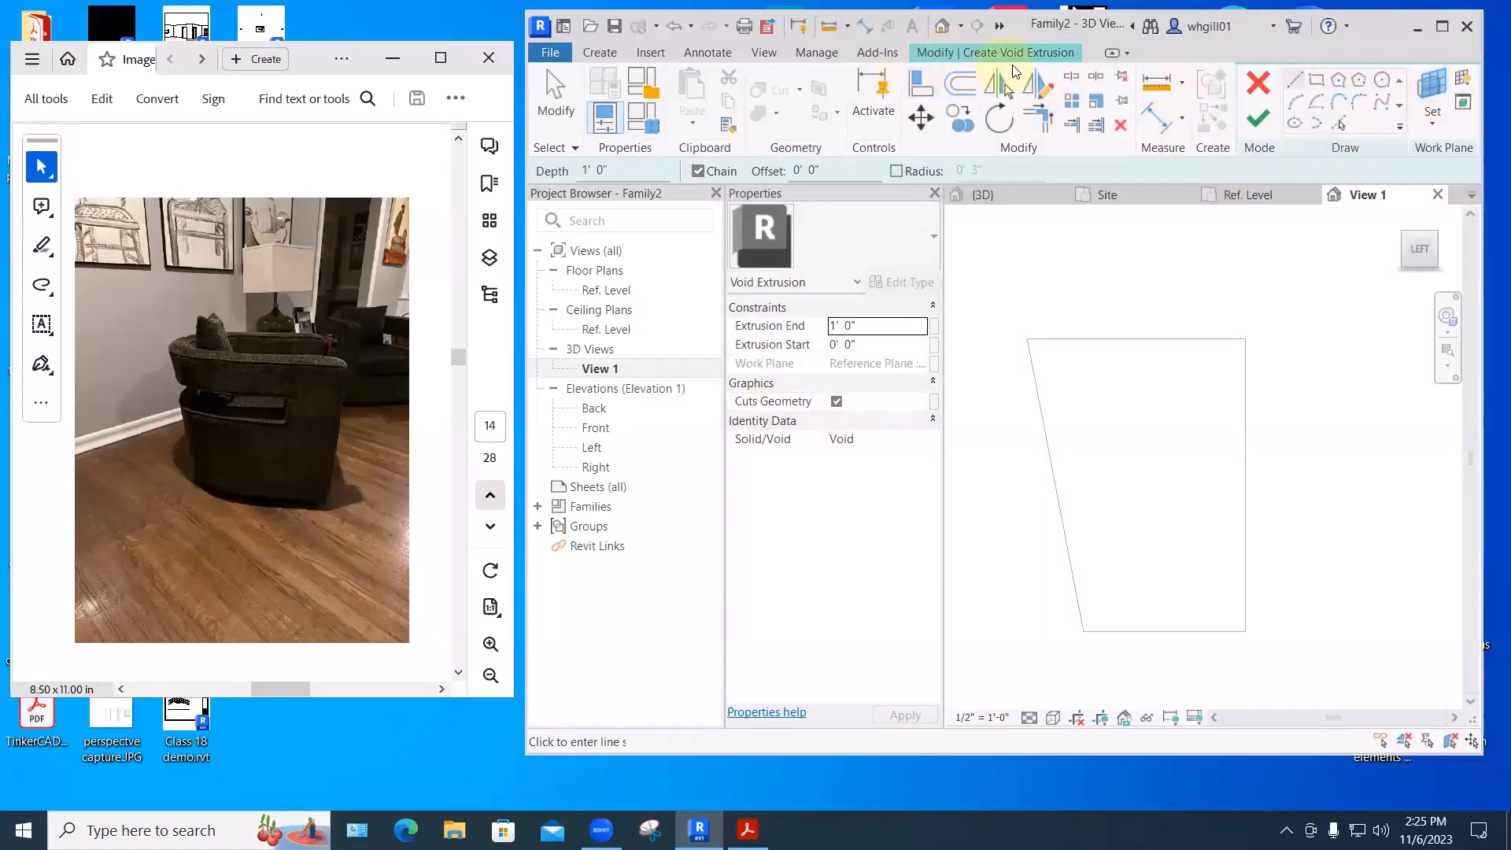
# - Draw a 2'-2" by 0'-6" rectangle and finish the void extrusion
pyautogui.click(1315, 79)
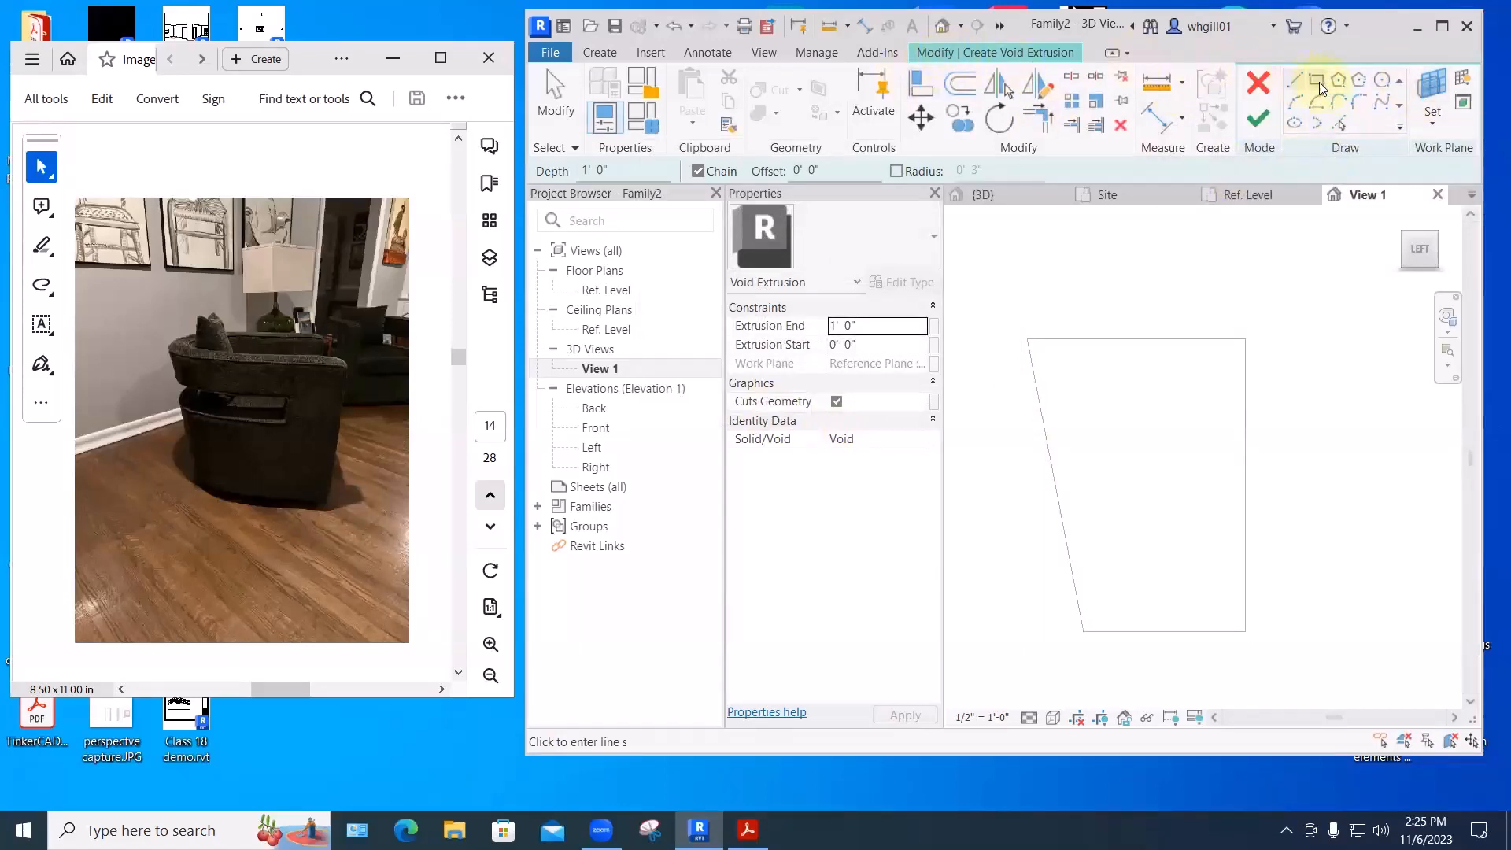
pyautogui.click(1023, 421)
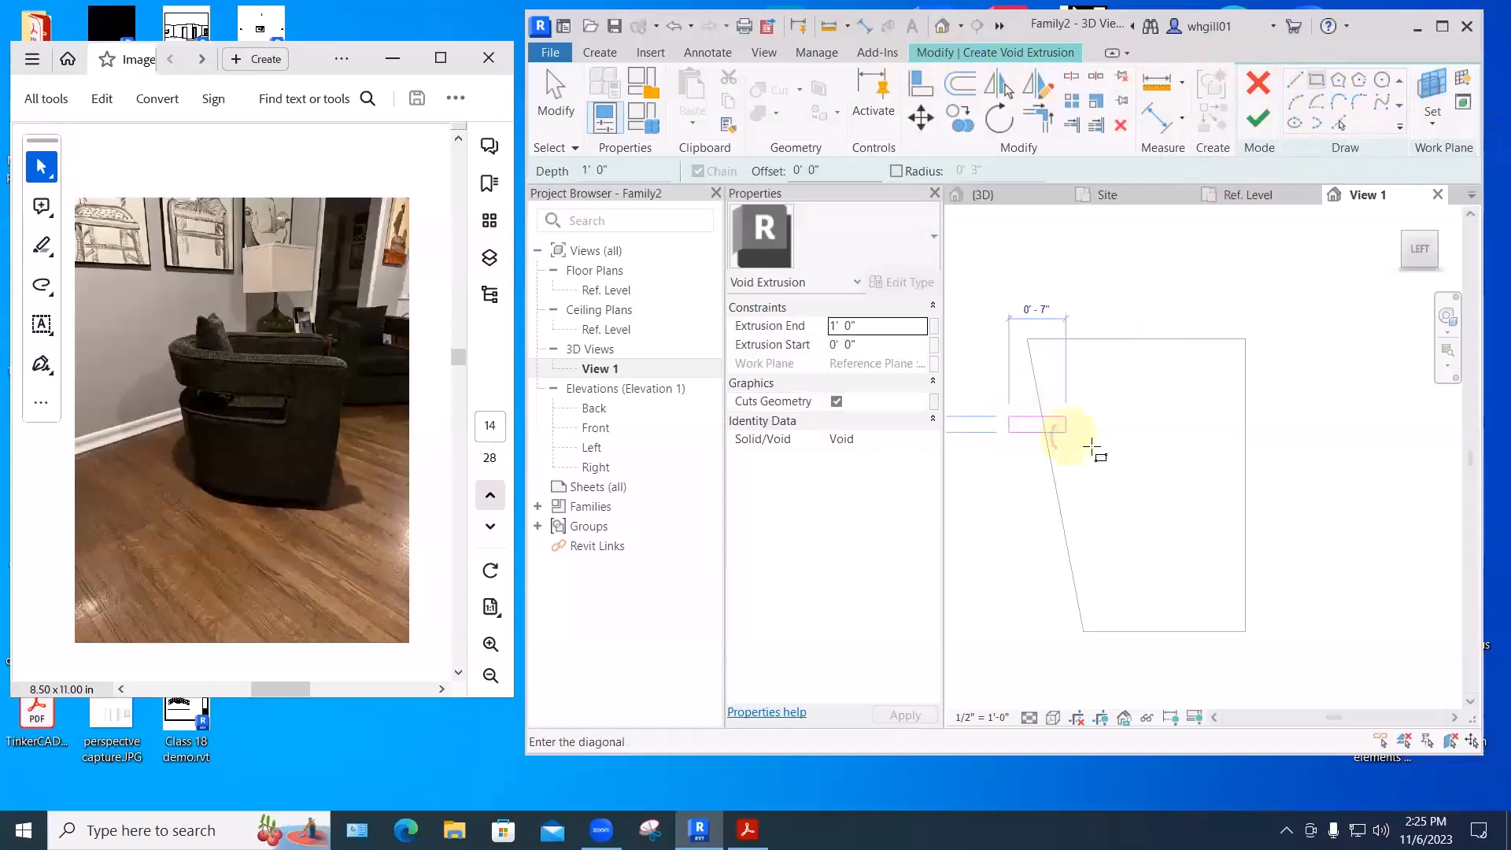
pyautogui.click(1221, 466)
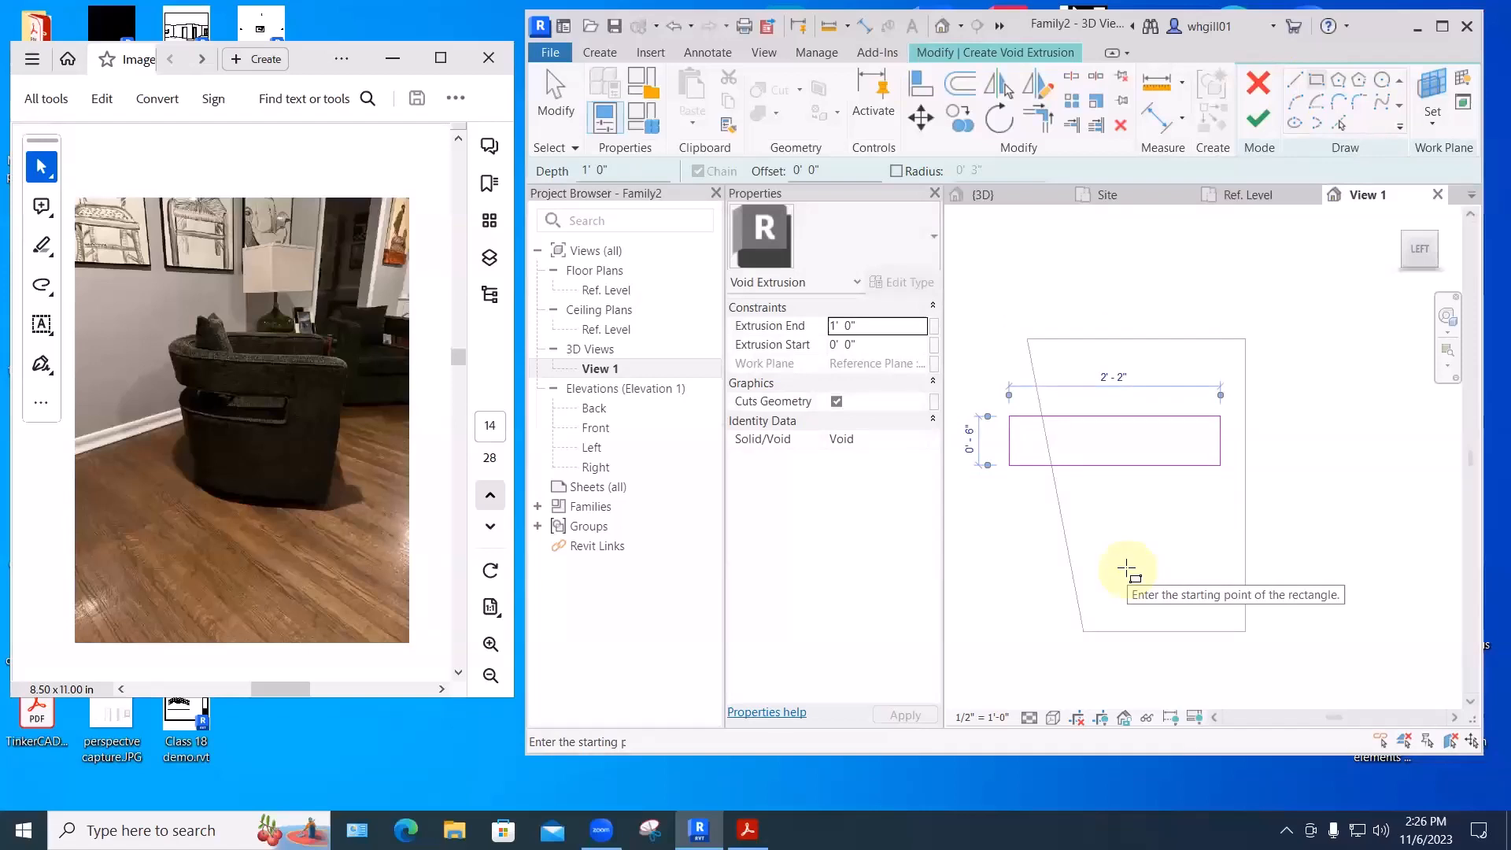
pyautogui.click(1259, 118)
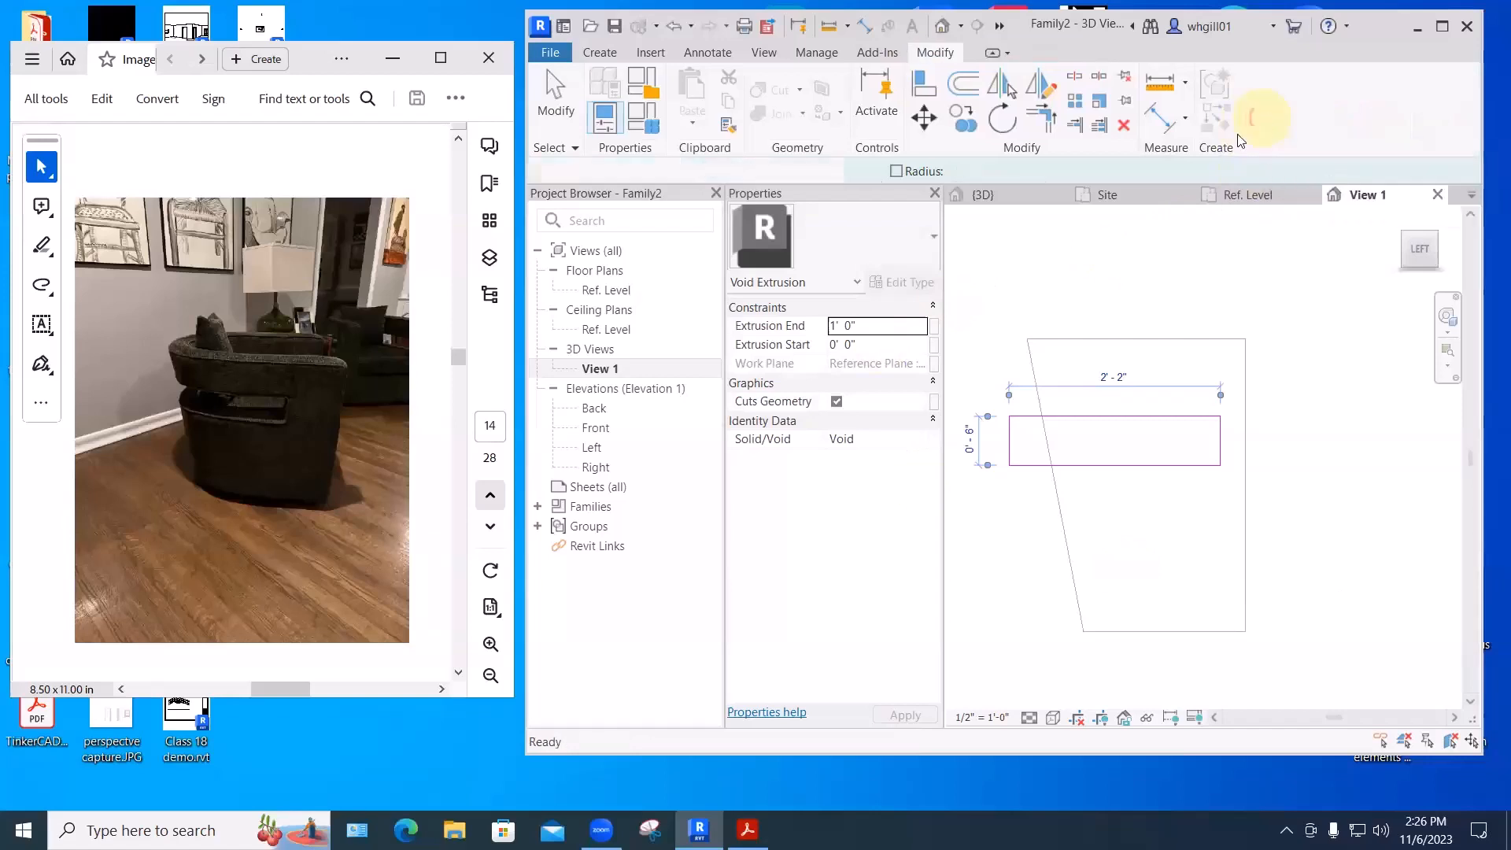
pyautogui.click(1168, 266)
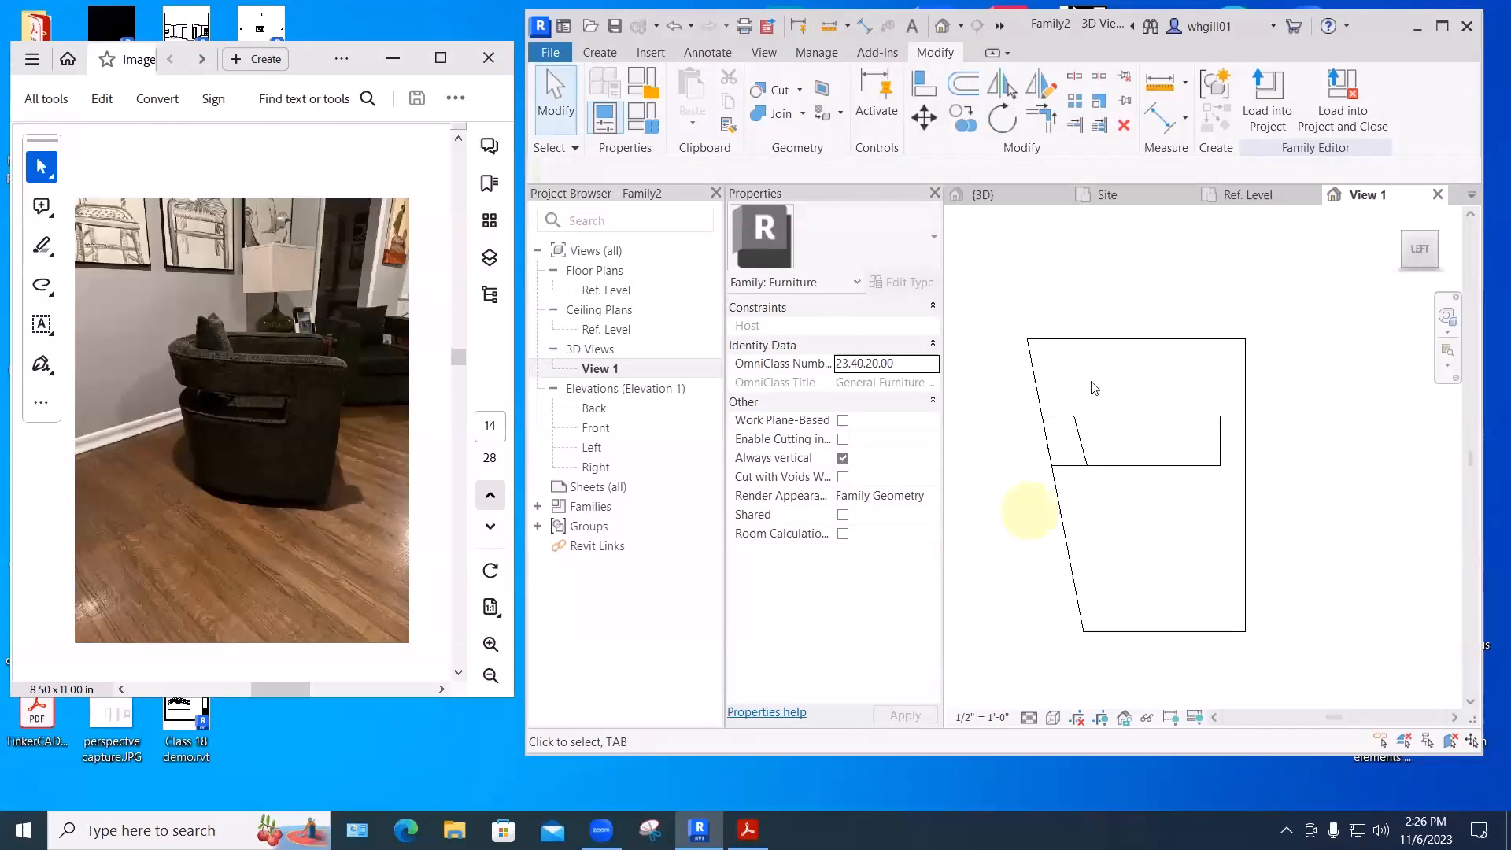
# - Stretch the void box so it extends past both sides of the blend
pyautogui.keyDown('shift'); pyautogui.moveTo(1094, 387); pyautogui.dragTo(1366, 529, button='middle'); pyautogui.keyUp('shift')
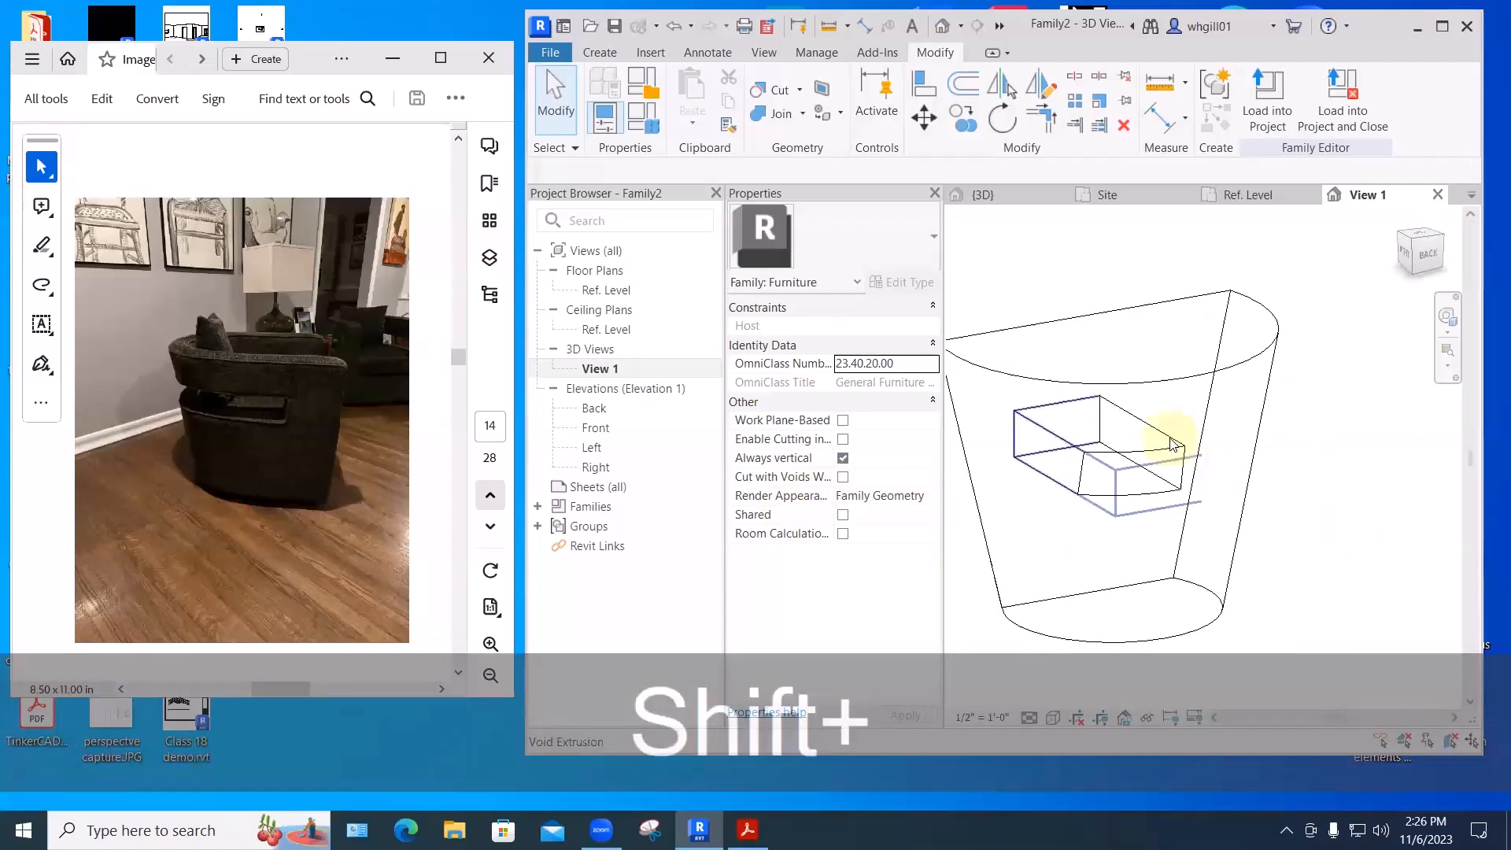
pyautogui.click(1170, 443)
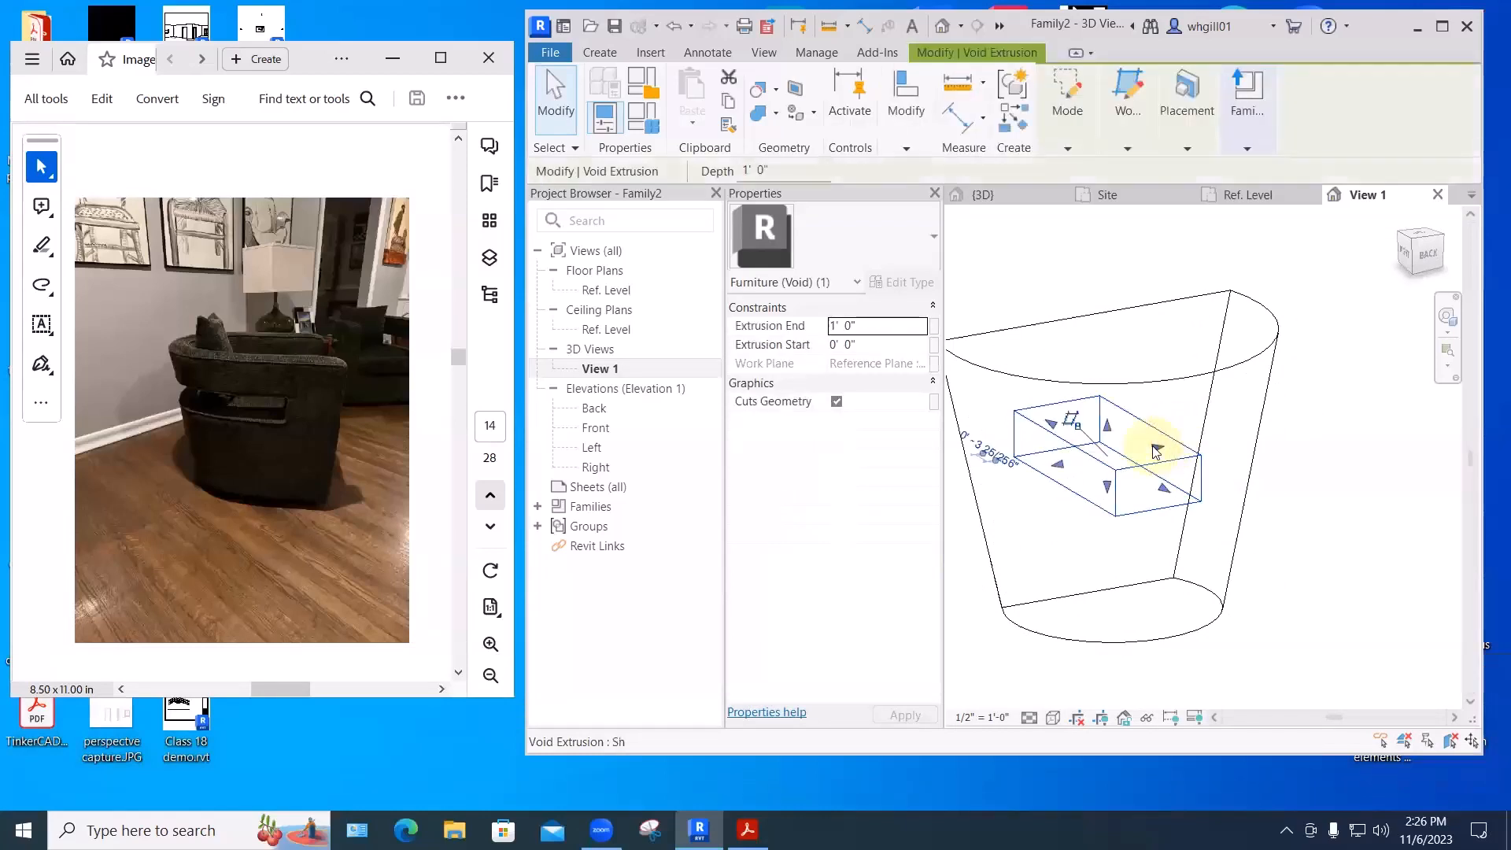
pyautogui.moveTo(1184, 443); pyautogui.dragTo(1350, 416)
pyautogui.moveTo(1063, 477); pyautogui.dragTo(903, 519)
pyautogui.click(1245, 625)
pyautogui.moveTo(1246, 626); pyautogui.dragTo(1295, 556, button='middle')
pyautogui.keyDown('shift'); pyautogui.moveTo(1225, 629); pyautogui.dragTo(1292, 365, button='middle'); pyautogui.keyUp('shift')
# - Narrow the void box and orbit to check the notch it cuts
pyautogui.click(1287, 363)
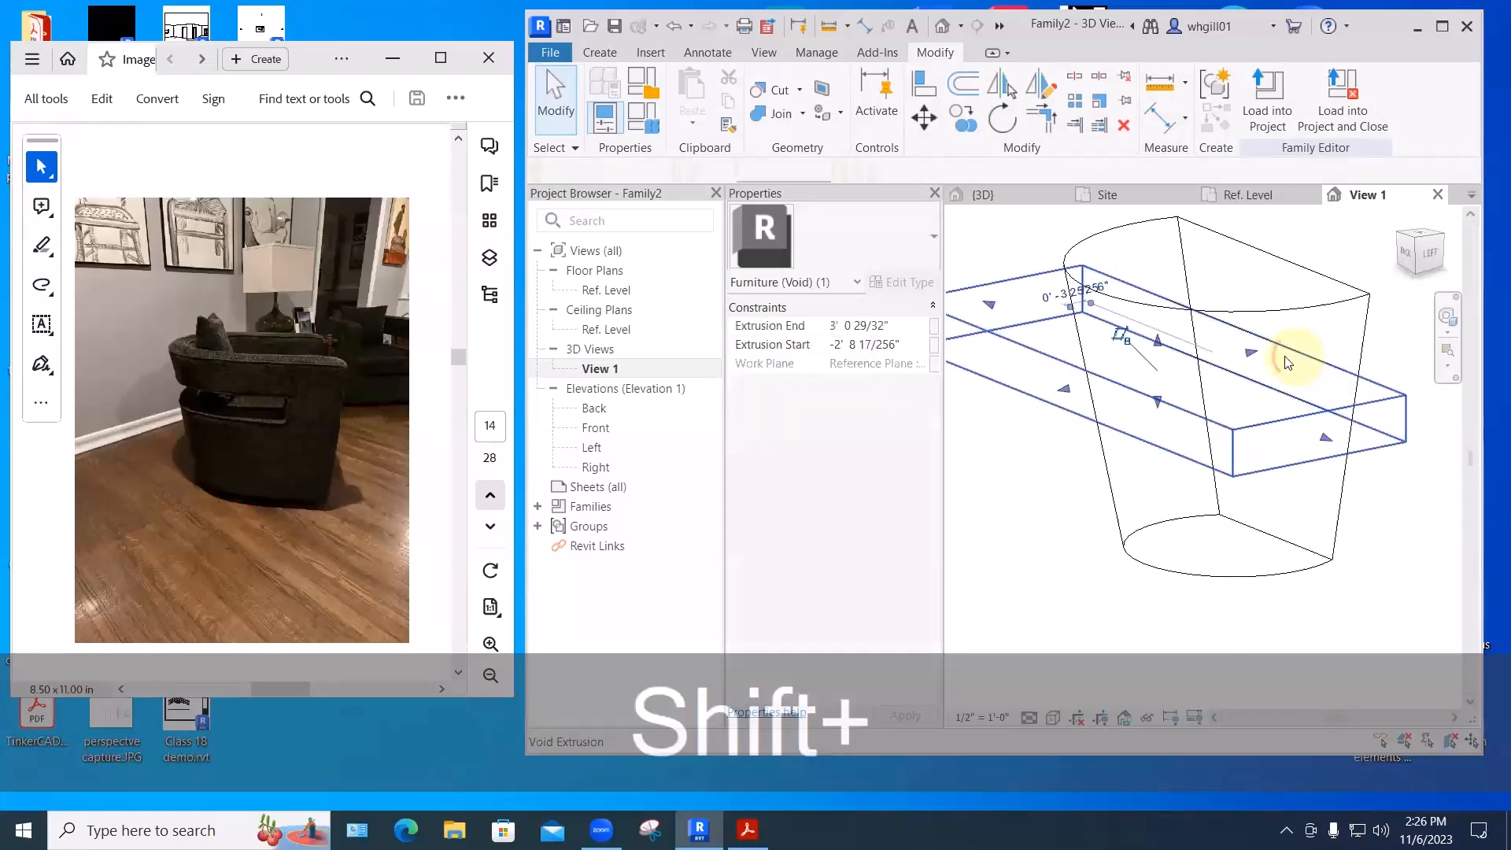
pyautogui.moveTo(1248, 352); pyautogui.dragTo(1233, 360)
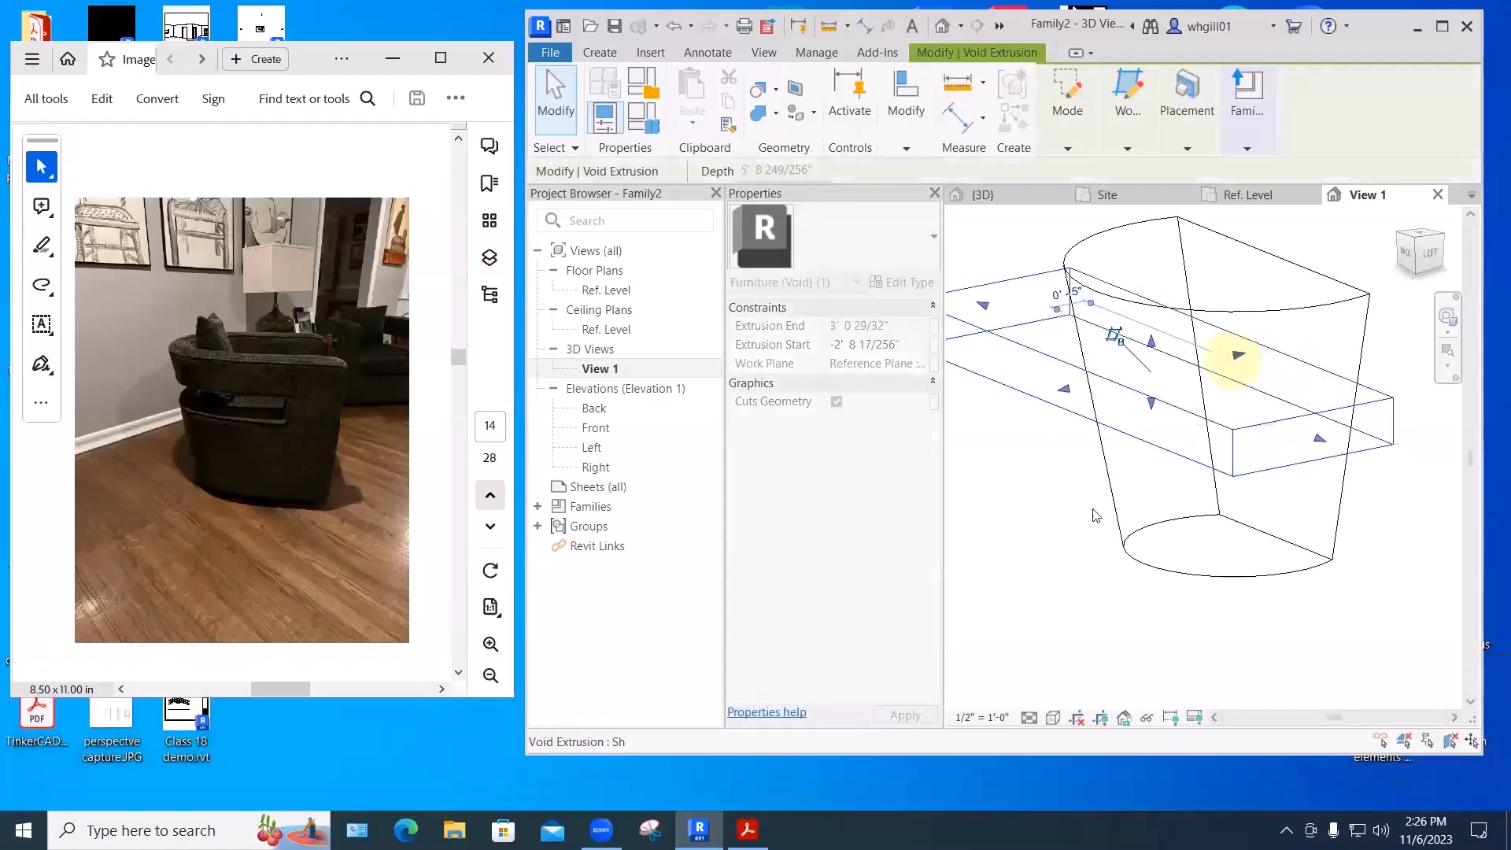
pyautogui.click(1093, 515)
pyautogui.keyDown('shift'); pyautogui.moveTo(956, 560); pyautogui.dragTo(1045, 617, button='middle'); pyautogui.keyUp('shift')
pyautogui.keyDown('shift'); pyautogui.moveTo(1383, 299); pyautogui.dragTo(1273, 348, button='middle'); pyautogui.keyUp('shift')
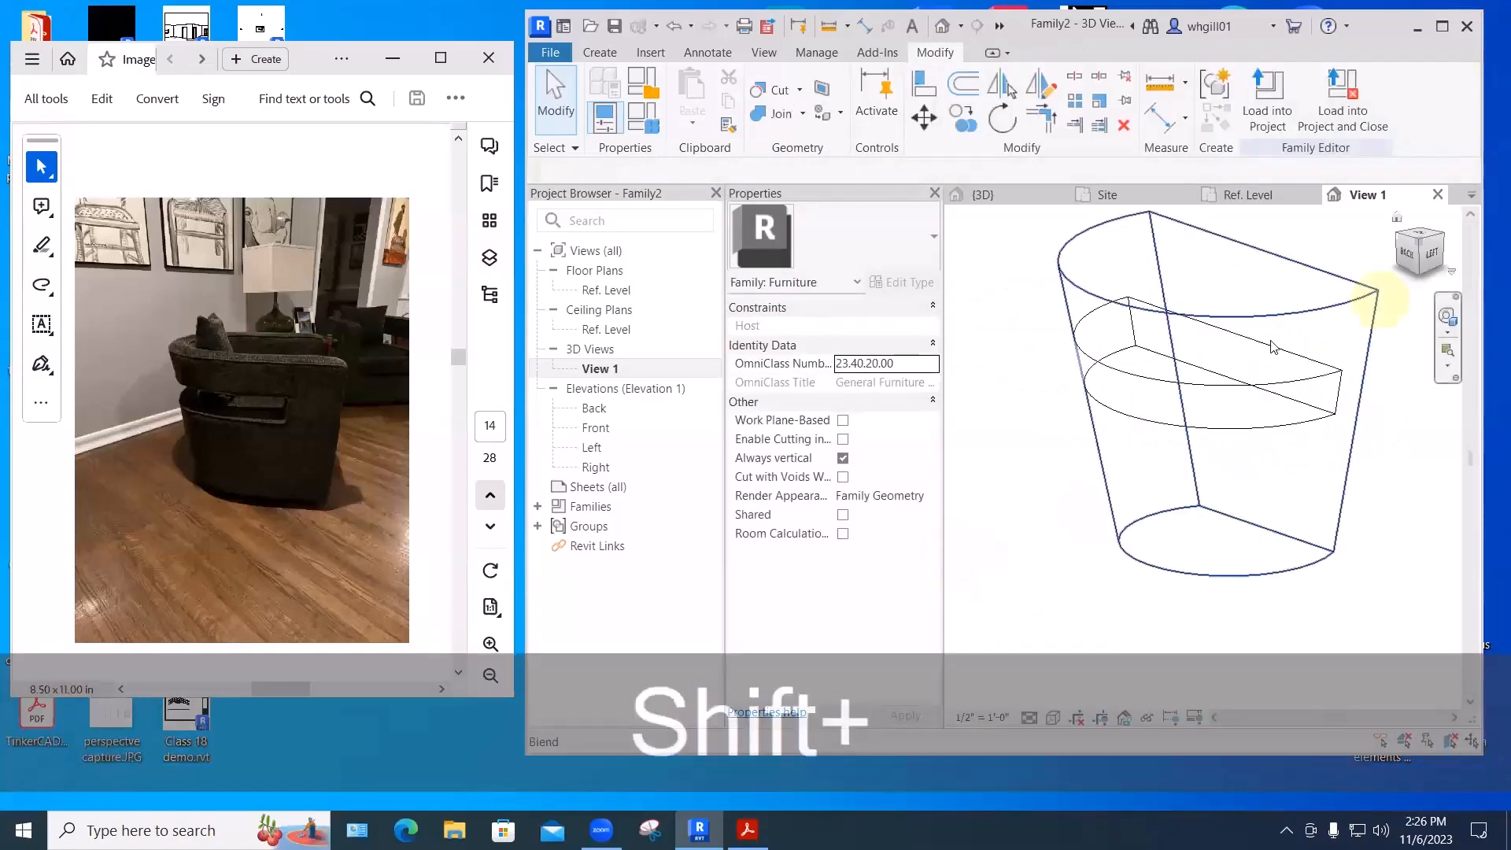
pyautogui.click(1230, 350)
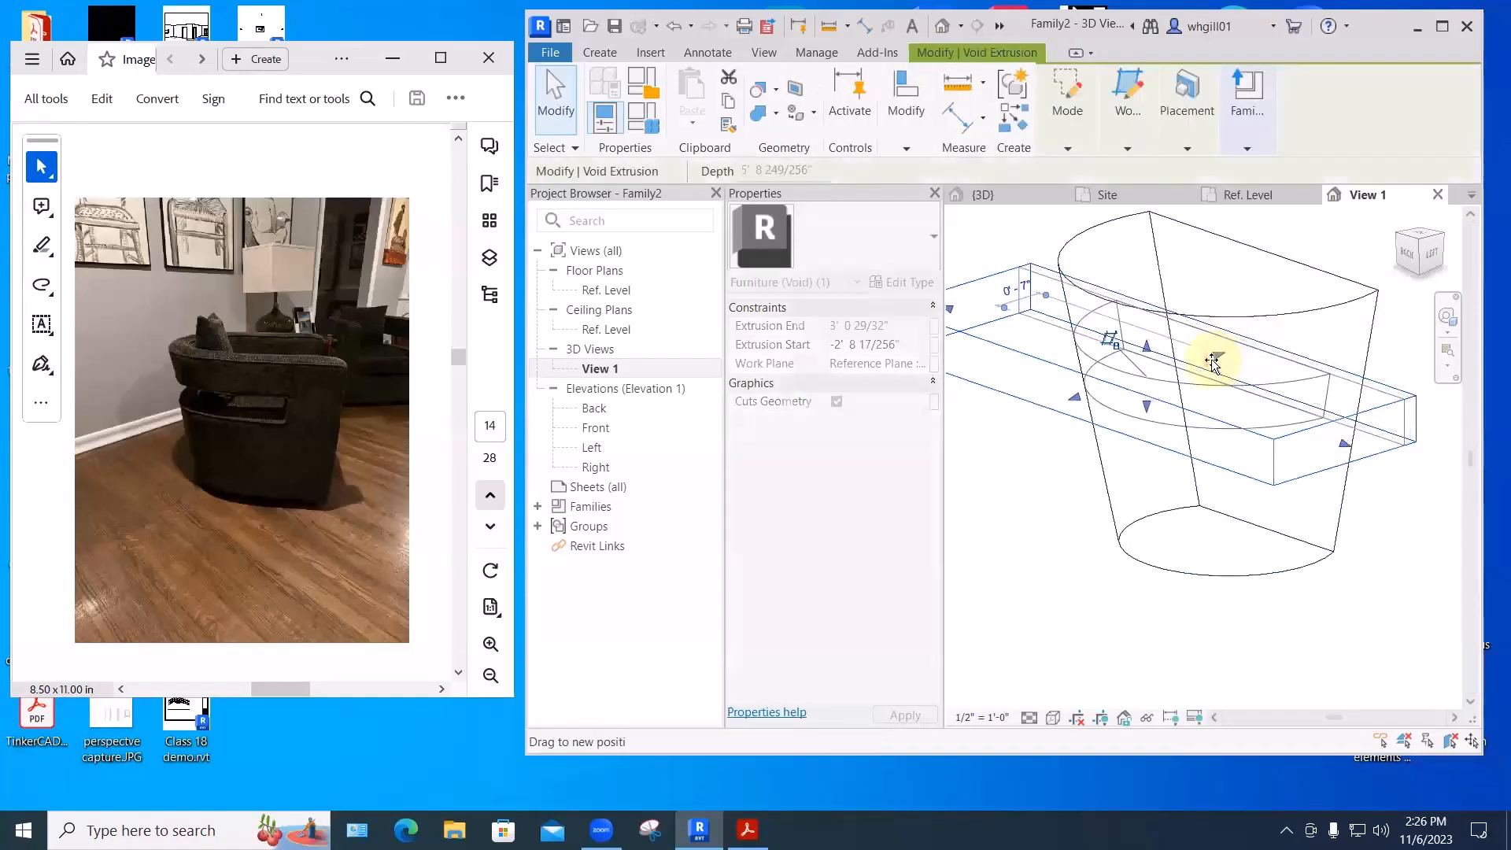
pyautogui.click(1015, 543)
pyautogui.keyDown('shift'); pyautogui.moveTo(1015, 543); pyautogui.dragTo(963, 573, button='middle'); pyautogui.keyUp('shift')
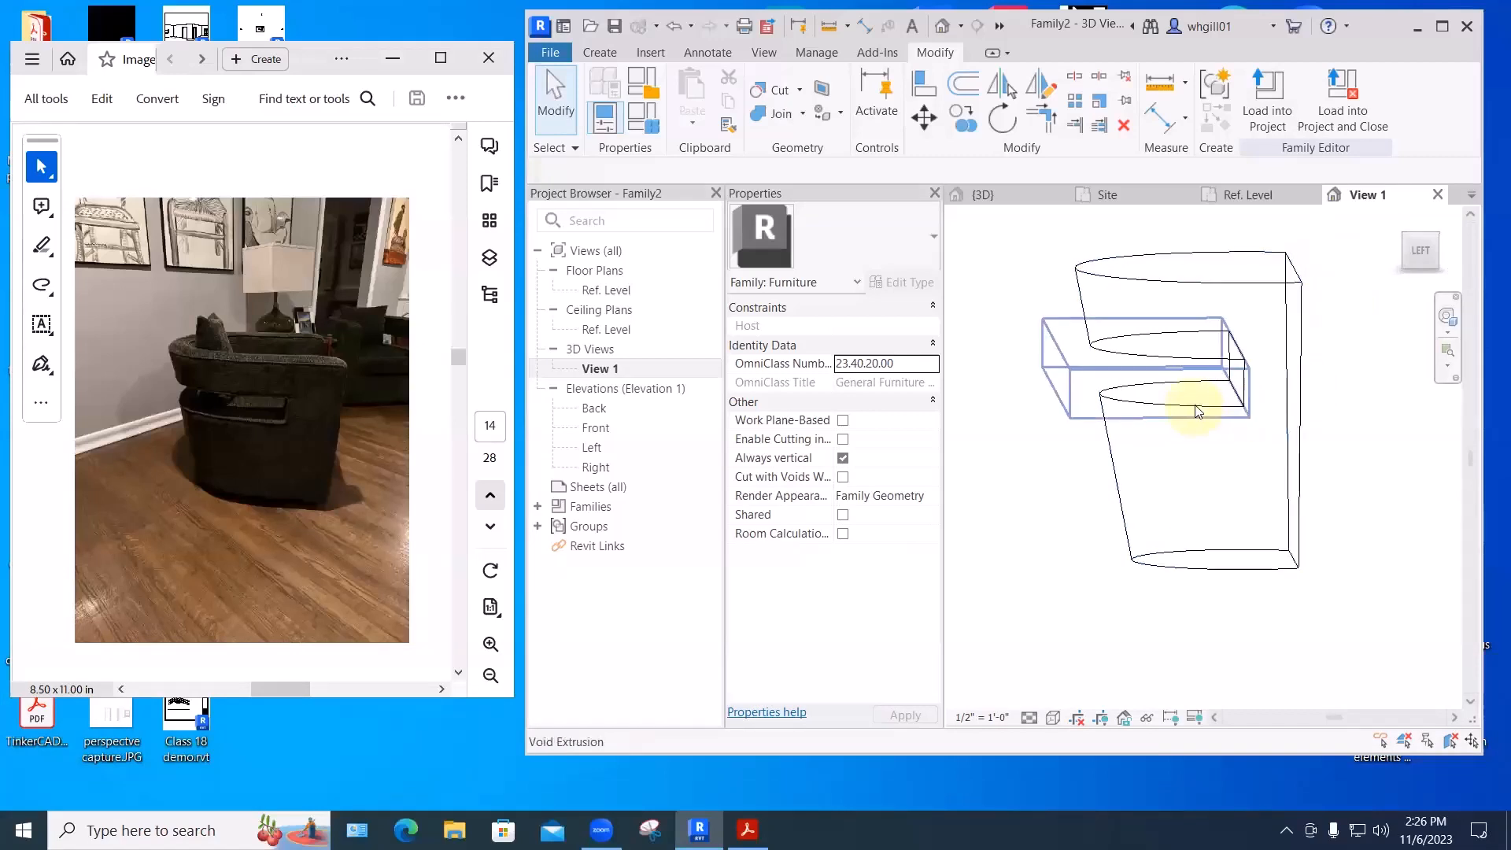
pyautogui.moveTo(1369, 442)
pyautogui.keyDown('shift'); pyautogui.mouseDown(button='middle')
pyautogui.moveTo(1312, 482)
pyautogui.moveTo(1390, 449)
pyautogui.moveTo(1366, 469)
pyautogui.mouseUp(button='middle'); pyautogui.keyUp('shift')
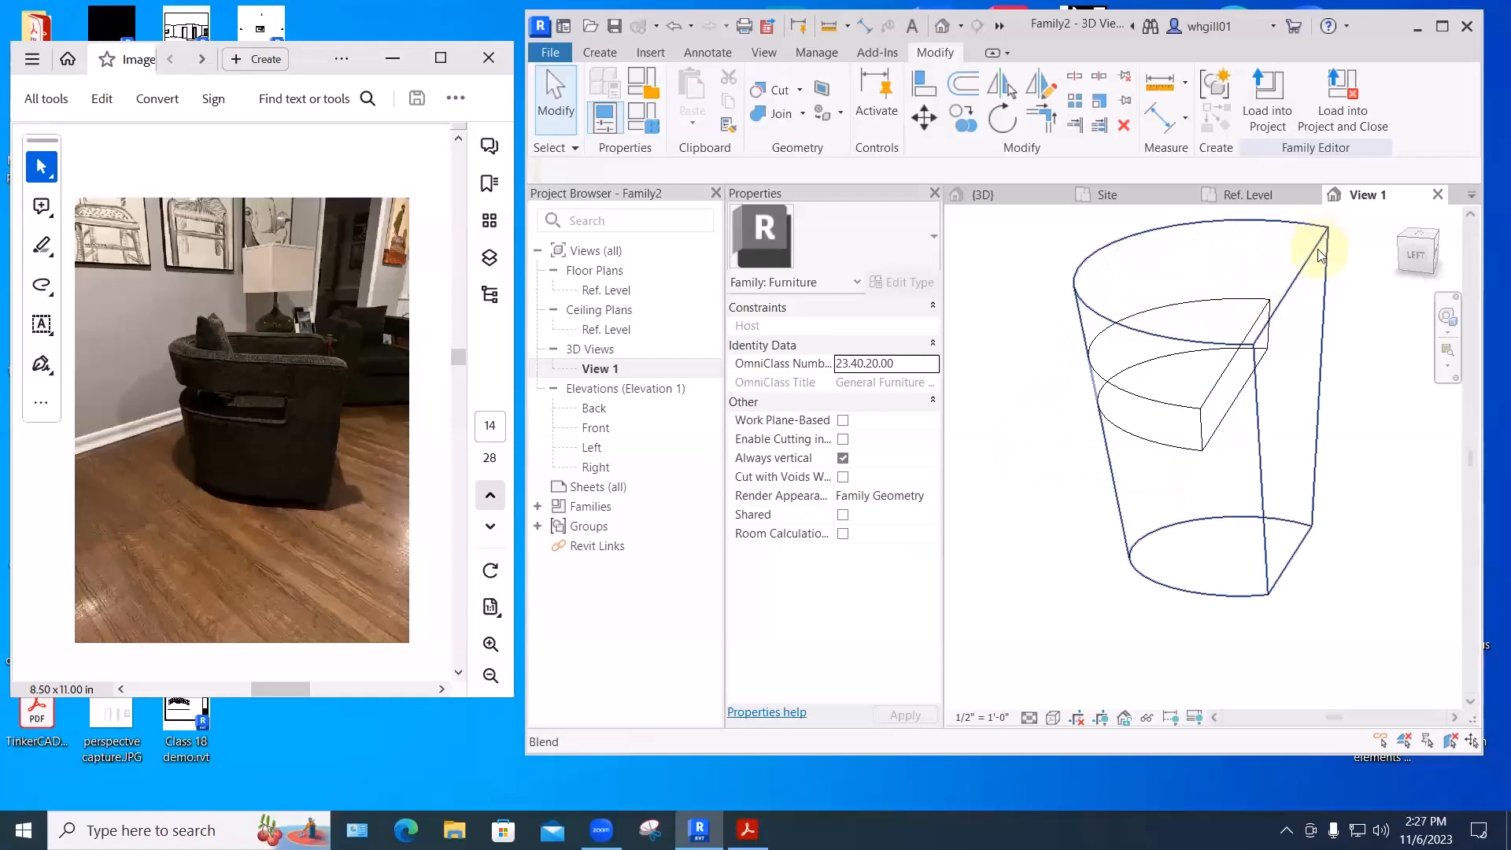
pyautogui.keyDown('shift'); pyautogui.moveTo(1321, 280); pyautogui.dragTo(1303, 334, button='middle'); pyautogui.keyUp('shift')
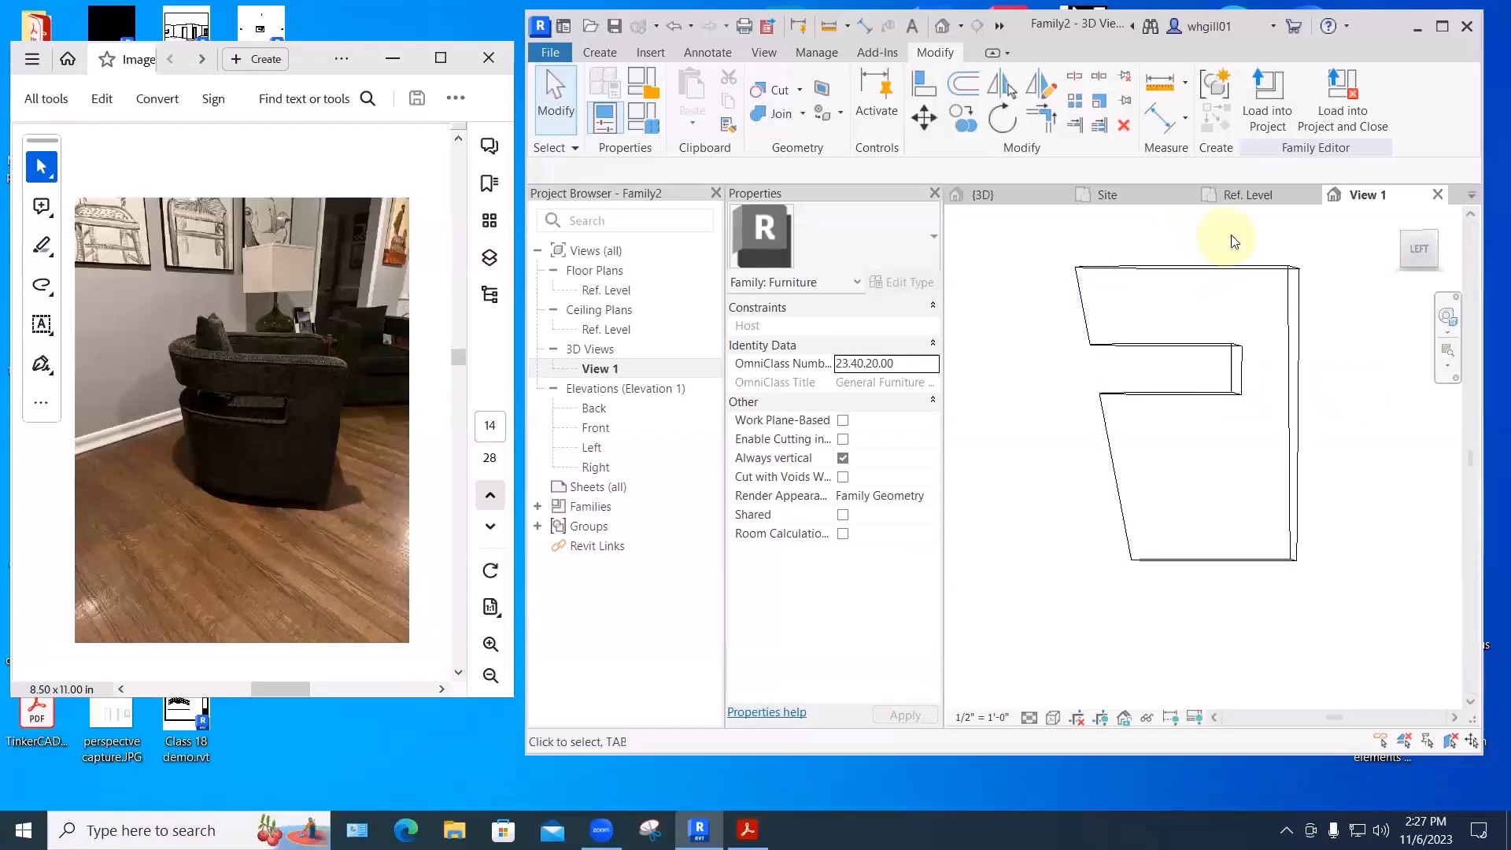
# - From the Ref. Level plan, add a 1'-4" radius void circle centred on the front line's midpoint
pyautogui.click(1249, 197)
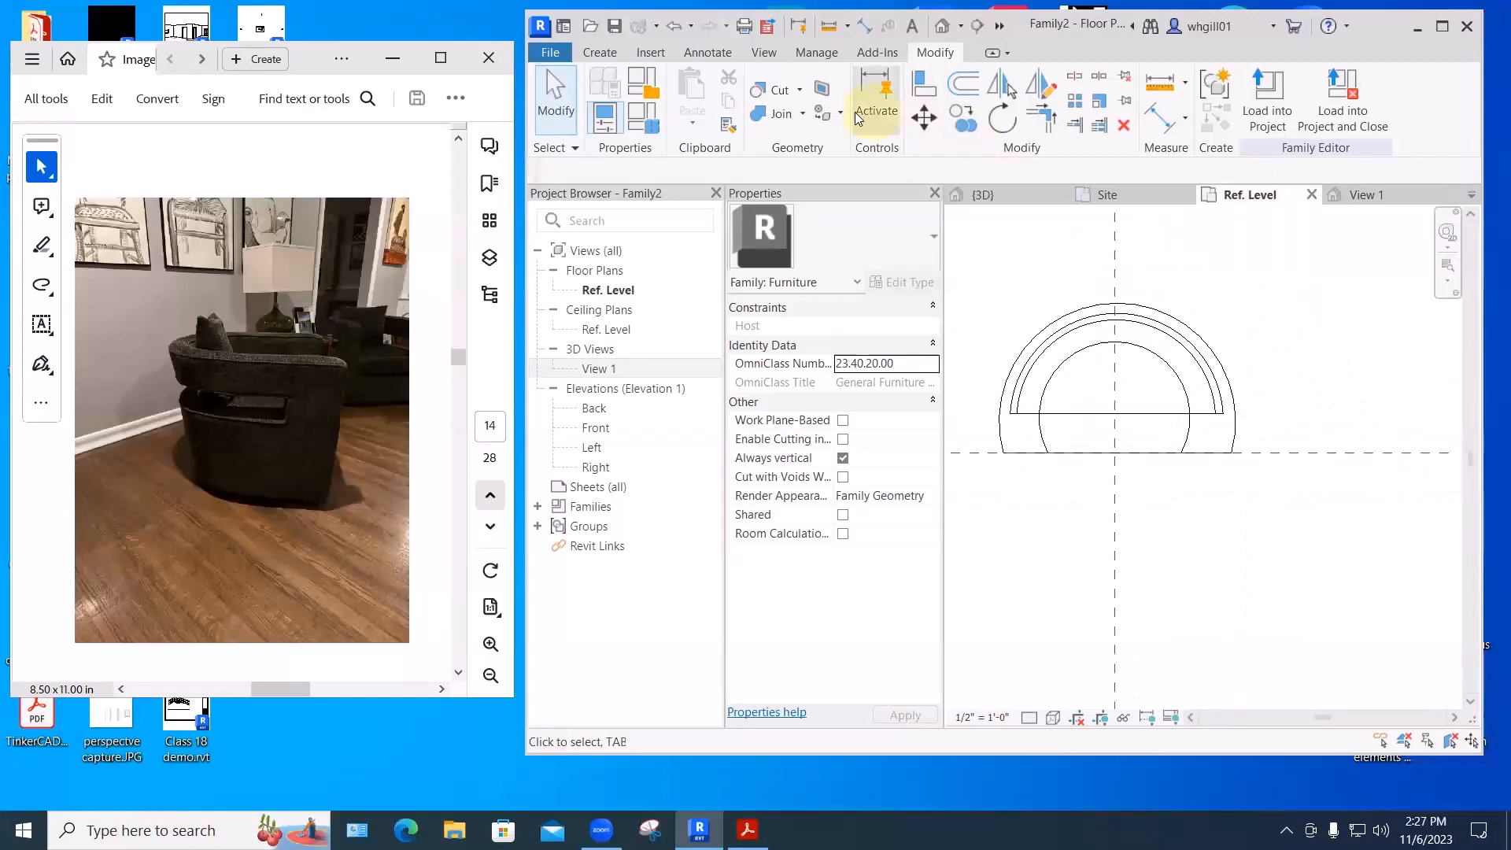
pyautogui.click(602, 52)
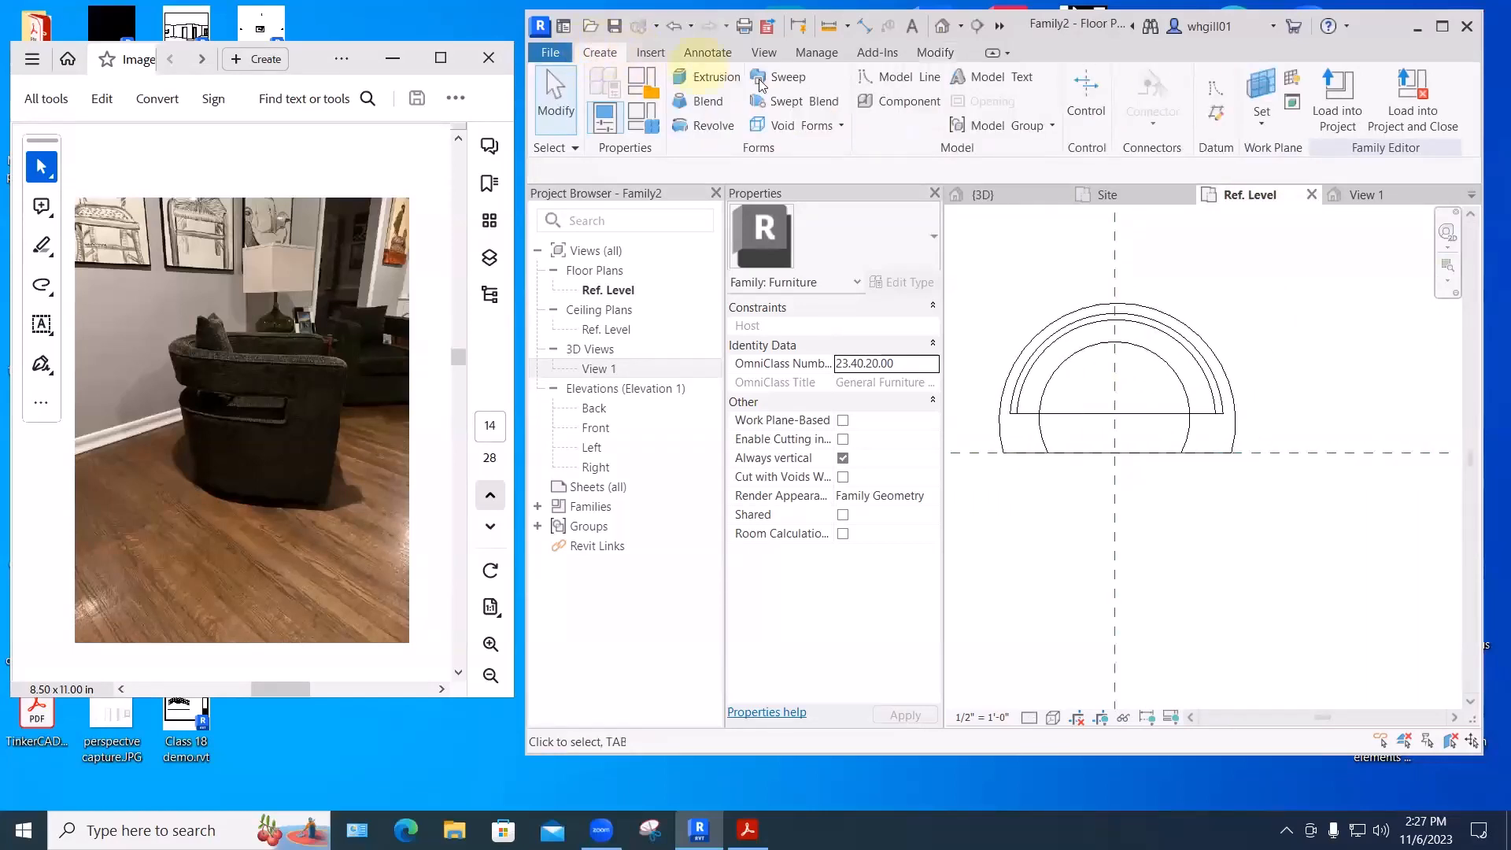
pyautogui.click(799, 126)
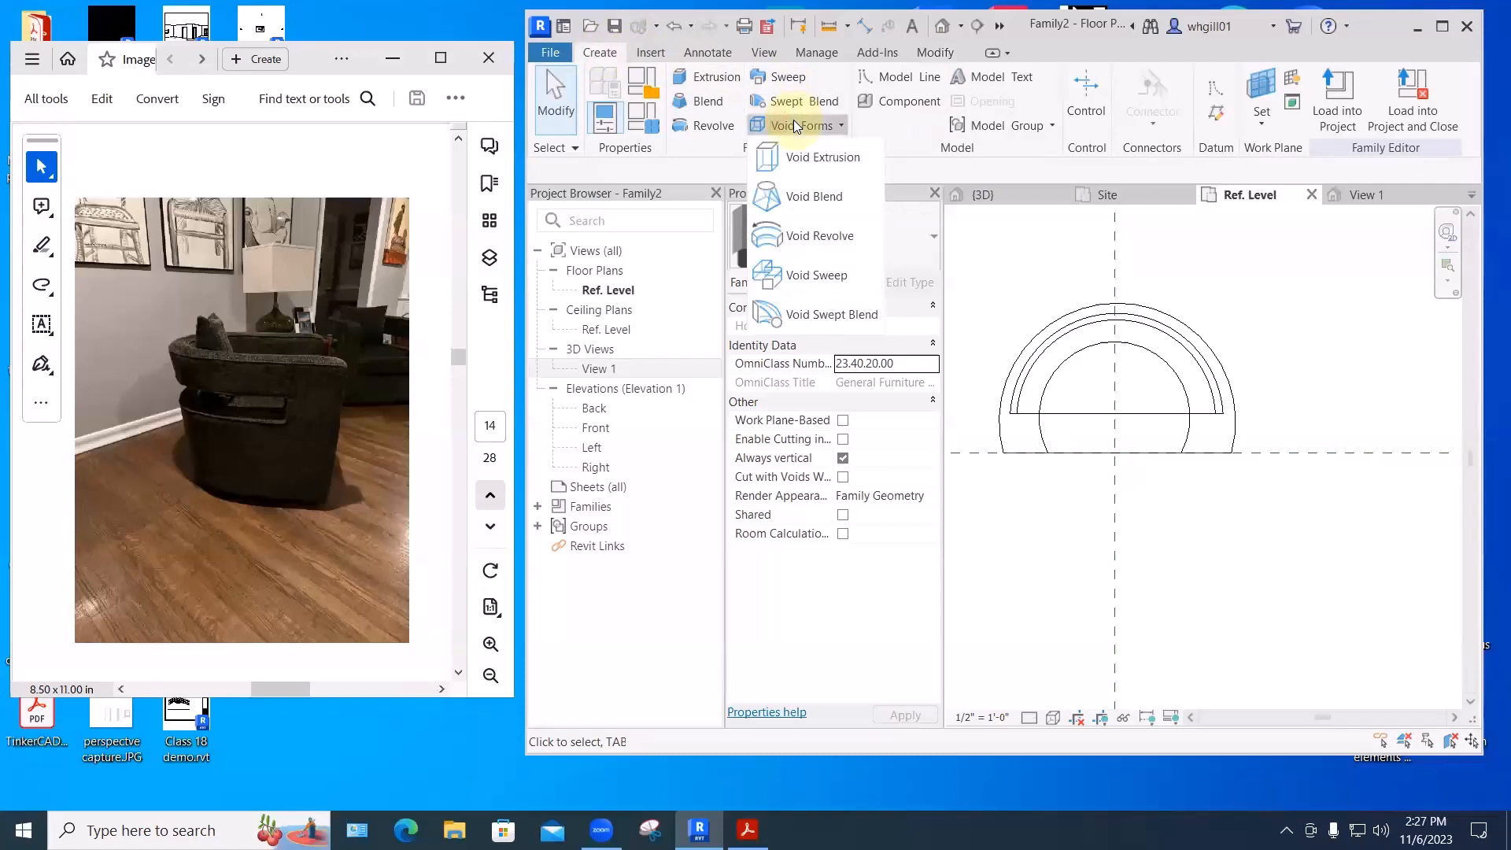
pyautogui.click(813, 157)
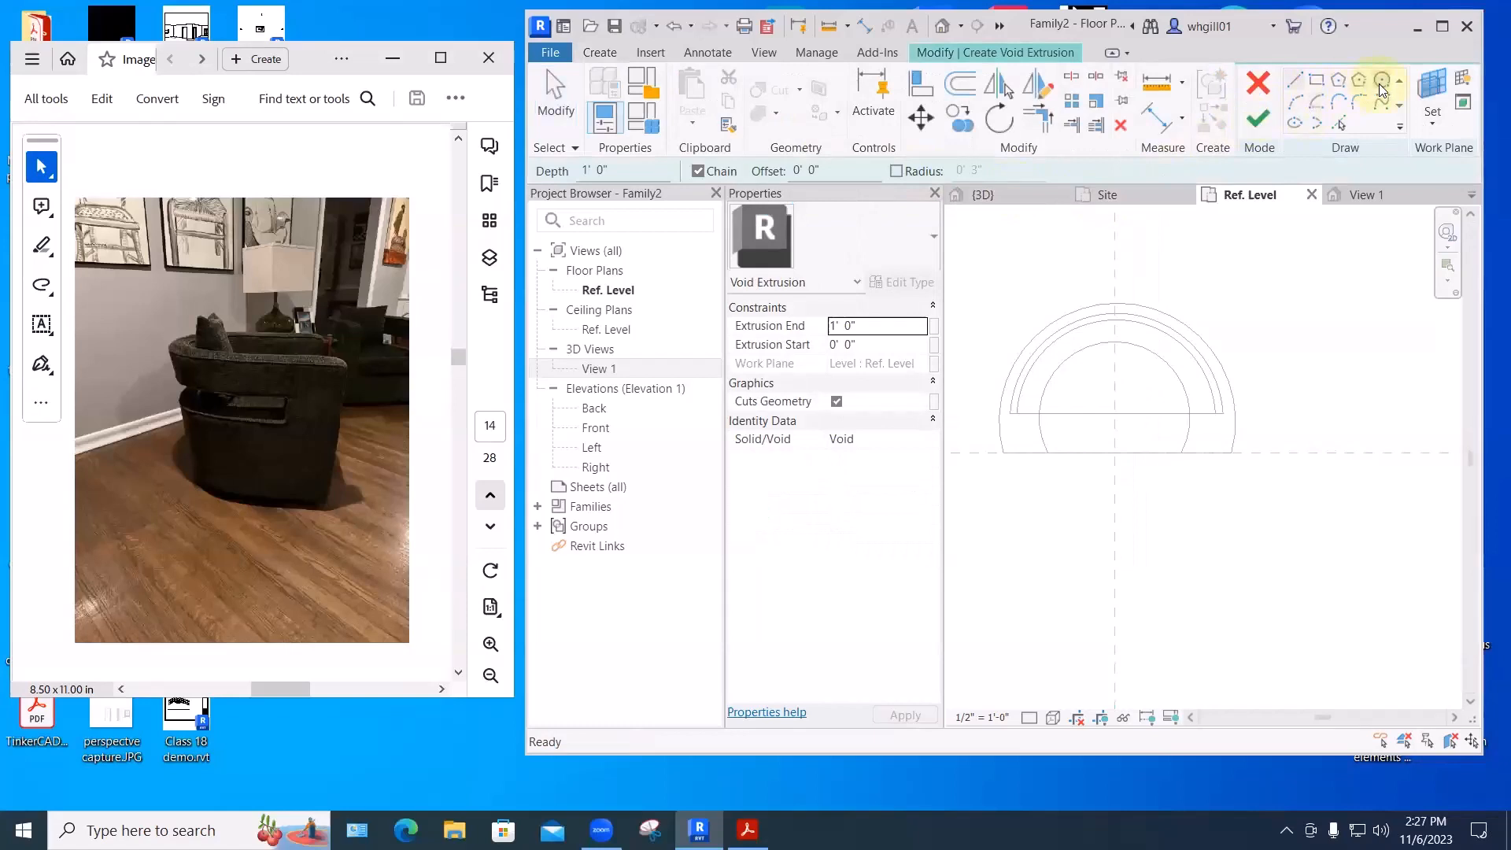
pyautogui.click(1380, 85)
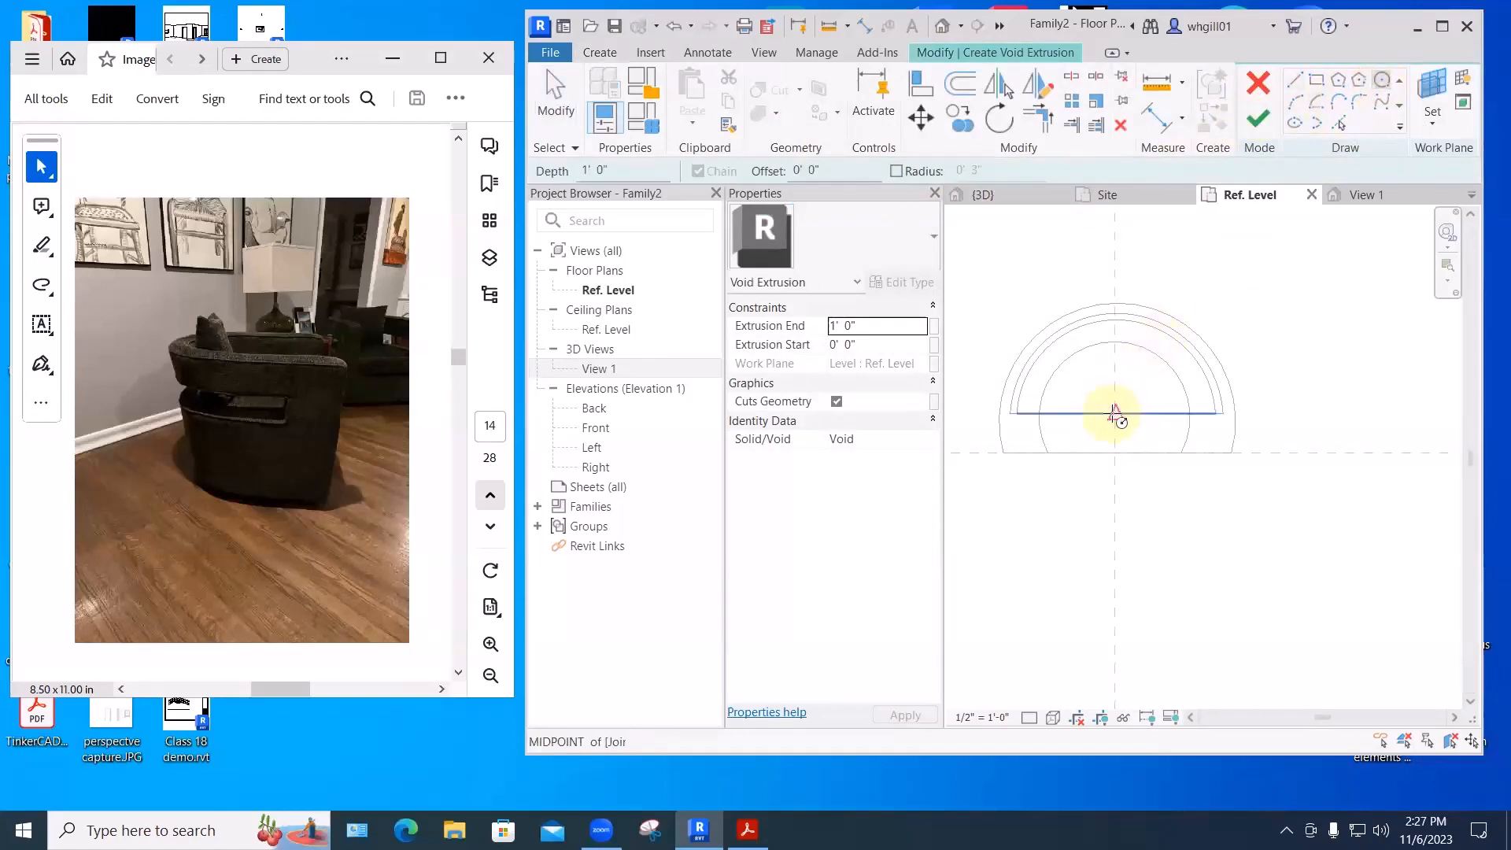
pyautogui.click(1116, 413)
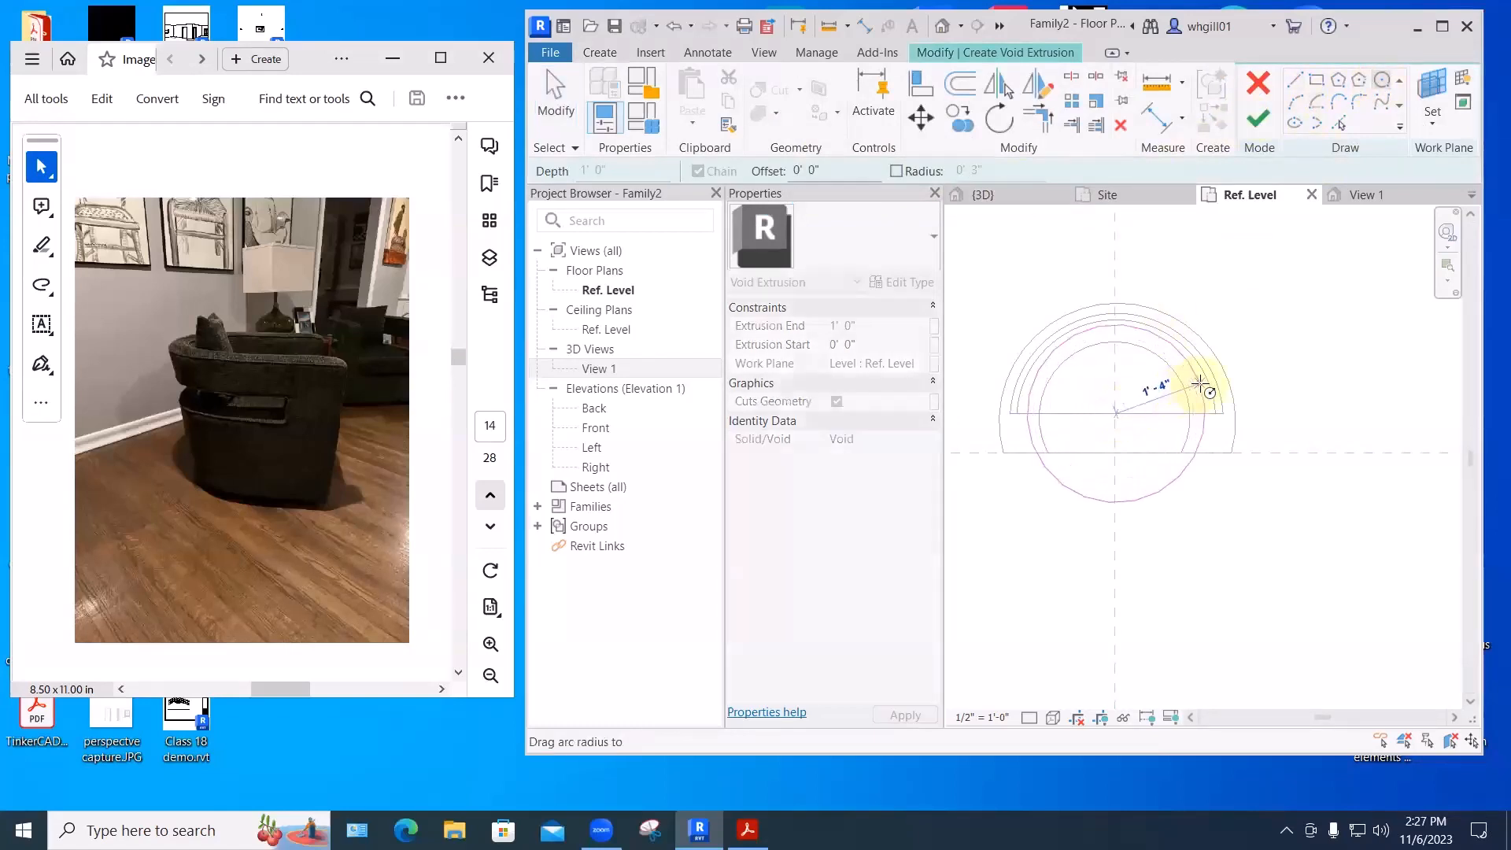
pyautogui.click(1200, 384)
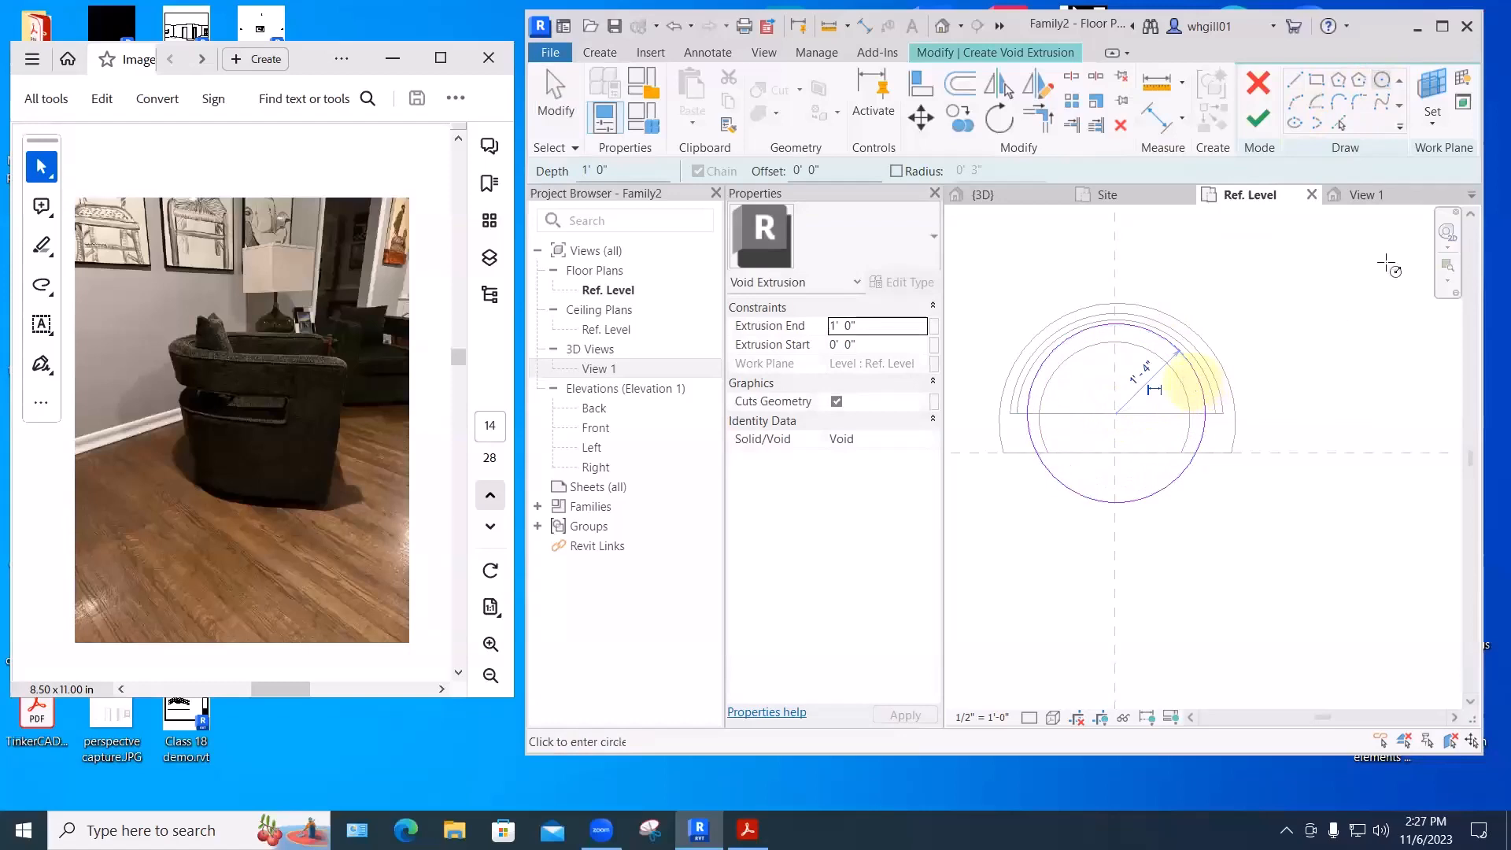
pyautogui.click(1259, 123)
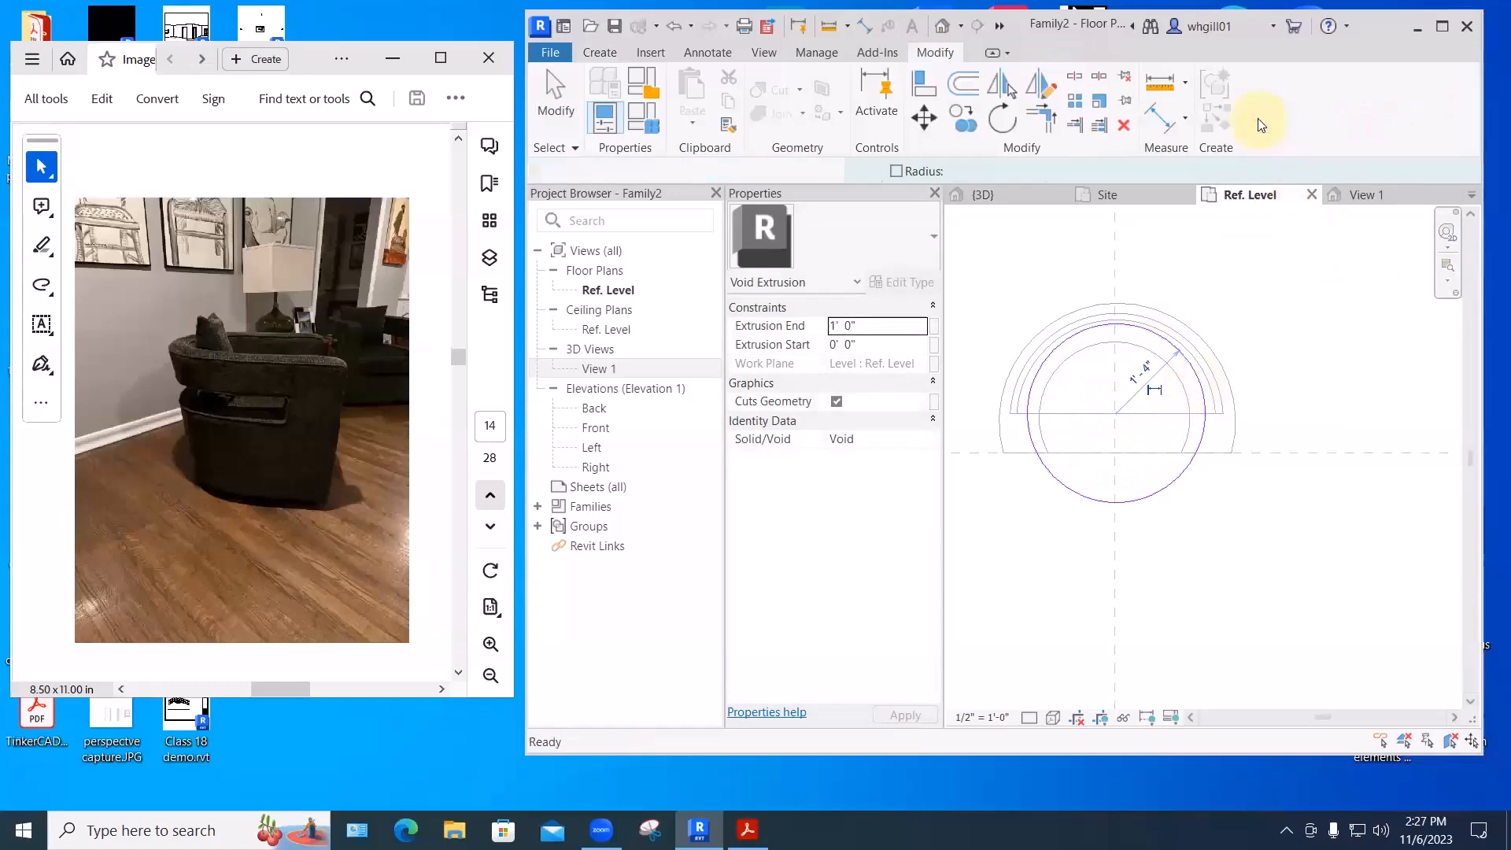
pyautogui.click(1202, 602)
pyautogui.click(1358, 195)
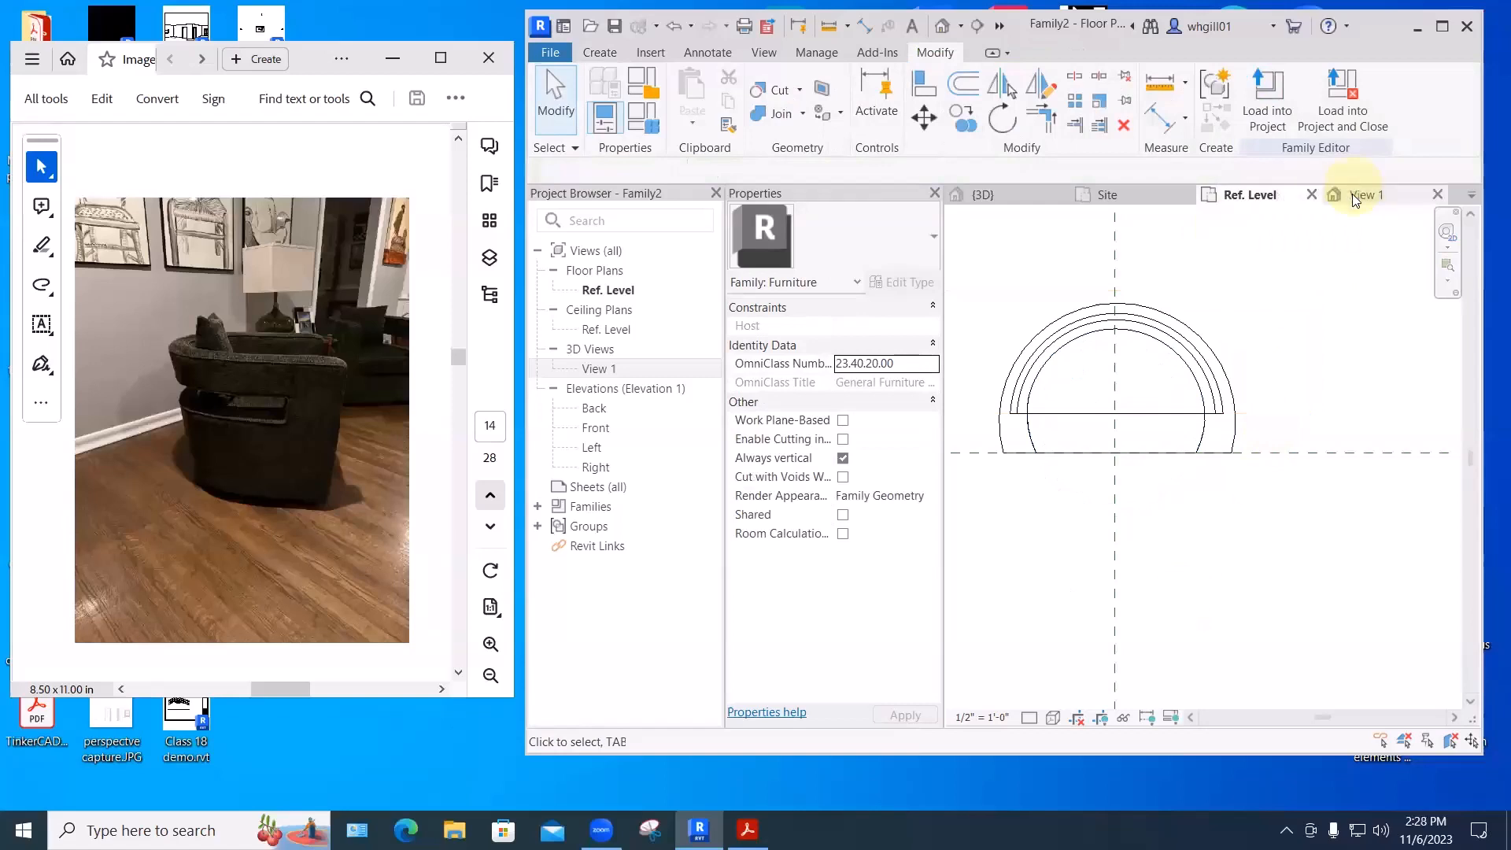
# - Raise the circular void's top and bottom so it spans about 1' 8" to 3' 10"
pyautogui.keyDown('shift'); pyautogui.moveTo(1138, 590); pyautogui.dragTo(1176, 565, button='middle'); pyautogui.keyUp('shift')
pyautogui.click(1233, 516)
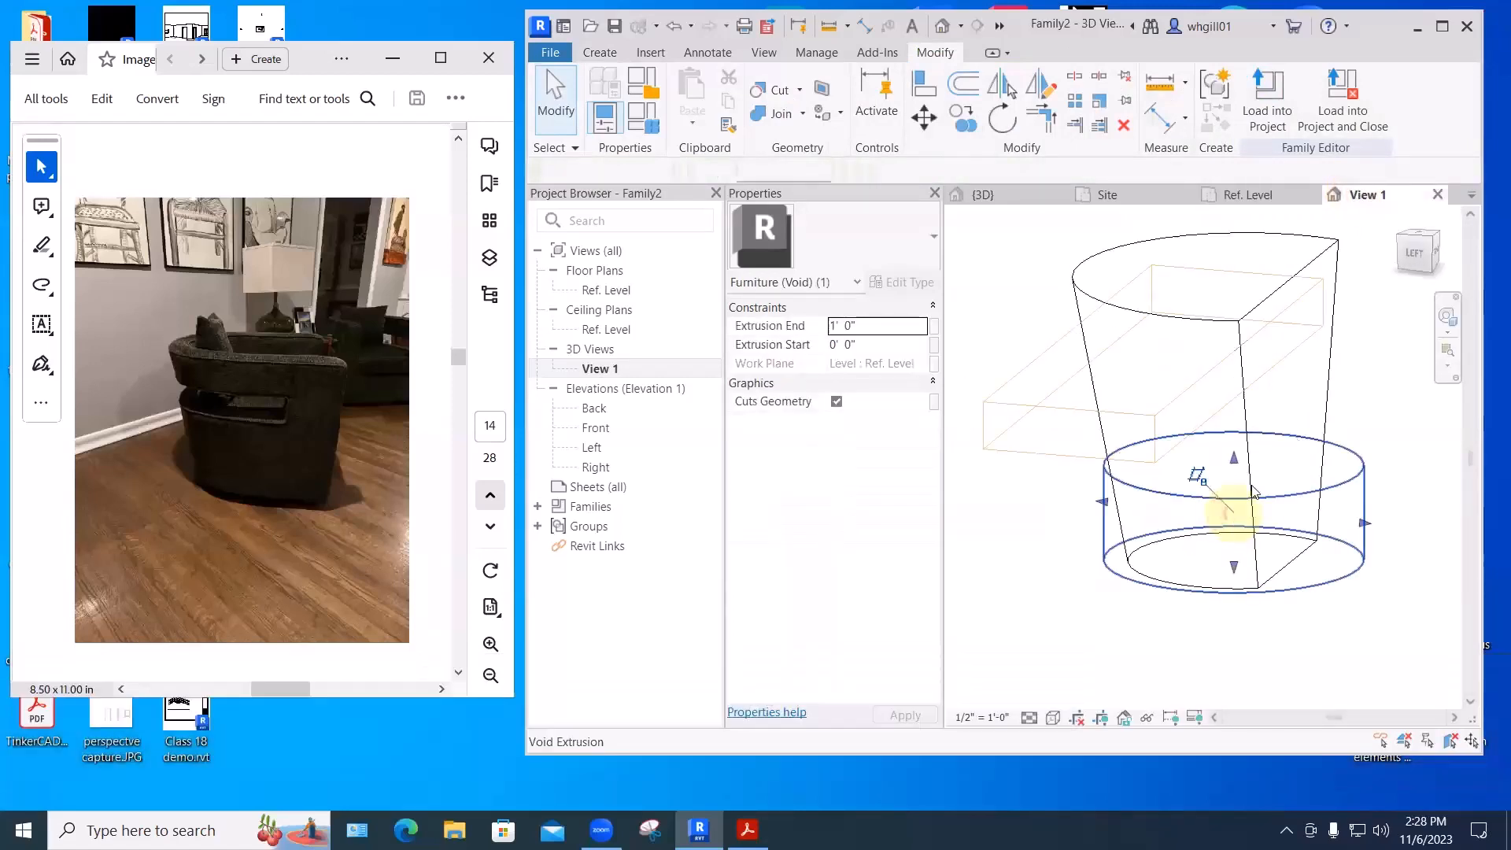
pyautogui.moveTo(1234, 462); pyautogui.dragTo(1214, 303)
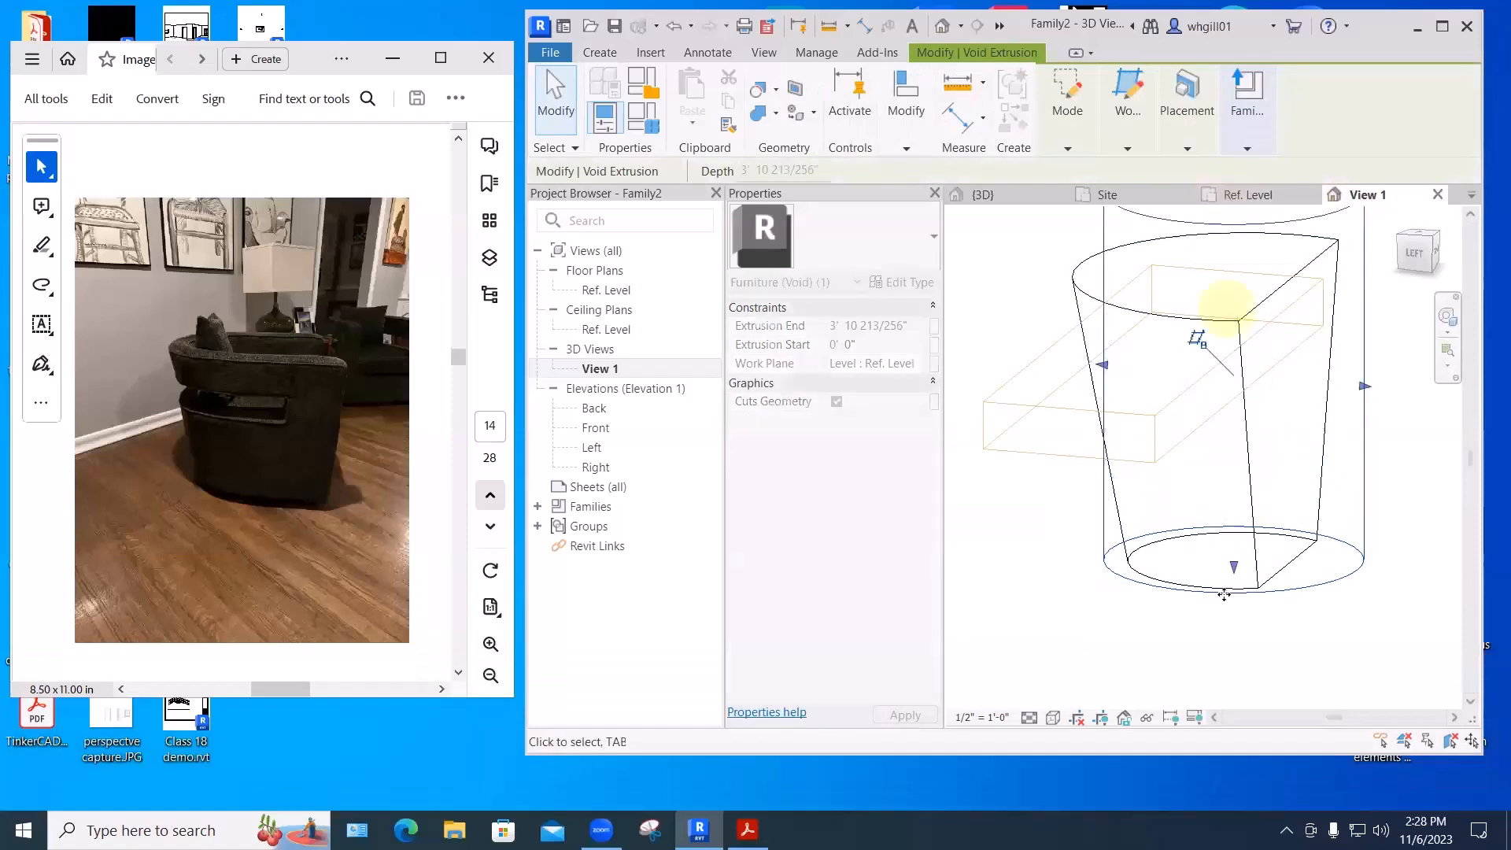
pyautogui.click(1230, 591)
pyautogui.moveTo(1234, 446); pyautogui.dragTo(1235, 449)
pyautogui.keyDown('shift'); pyautogui.moveTo(1235, 449); pyautogui.dragTo(1136, 640, button='middle'); pyautogui.keyUp('shift')
pyautogui.keyDown('shift'); pyautogui.moveTo(1242, 459); pyautogui.dragTo(1234, 457, button='middle'); pyautogui.keyUp('shift')
pyautogui.moveTo(1233, 455); pyautogui.dragTo(1220, 407)
pyautogui.keyDown('shift'); pyautogui.moveTo(1091, 613); pyautogui.dragTo(1349, 432, button='middle'); pyautogui.keyUp('shift')
pyautogui.click(1389, 515)
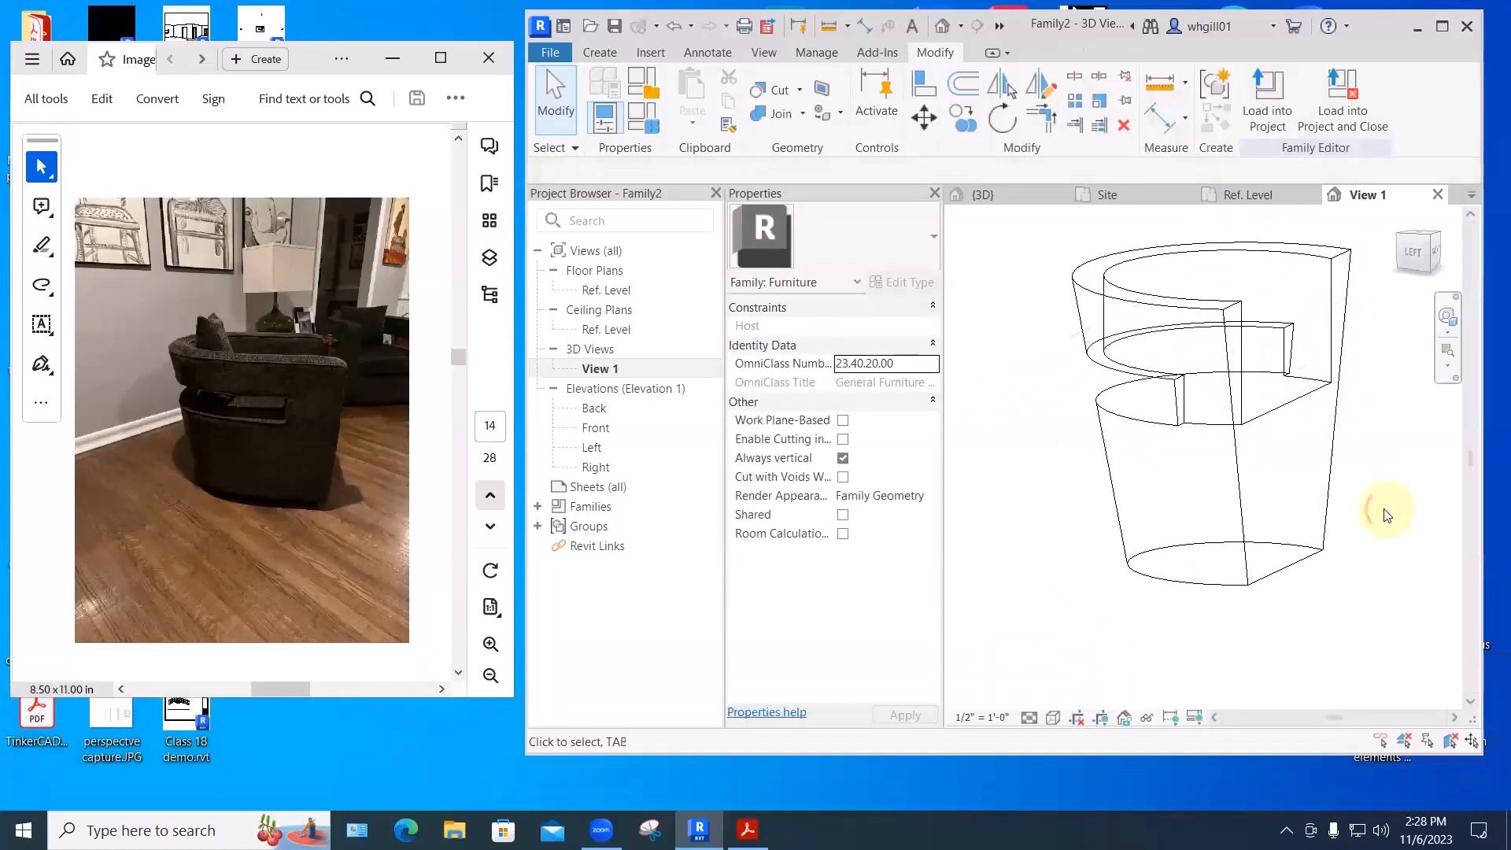
pyautogui.keyDown('shift'); pyautogui.moveTo(1383, 506); pyautogui.dragTo(1376, 546, button='middle'); pyautogui.keyUp('shift')
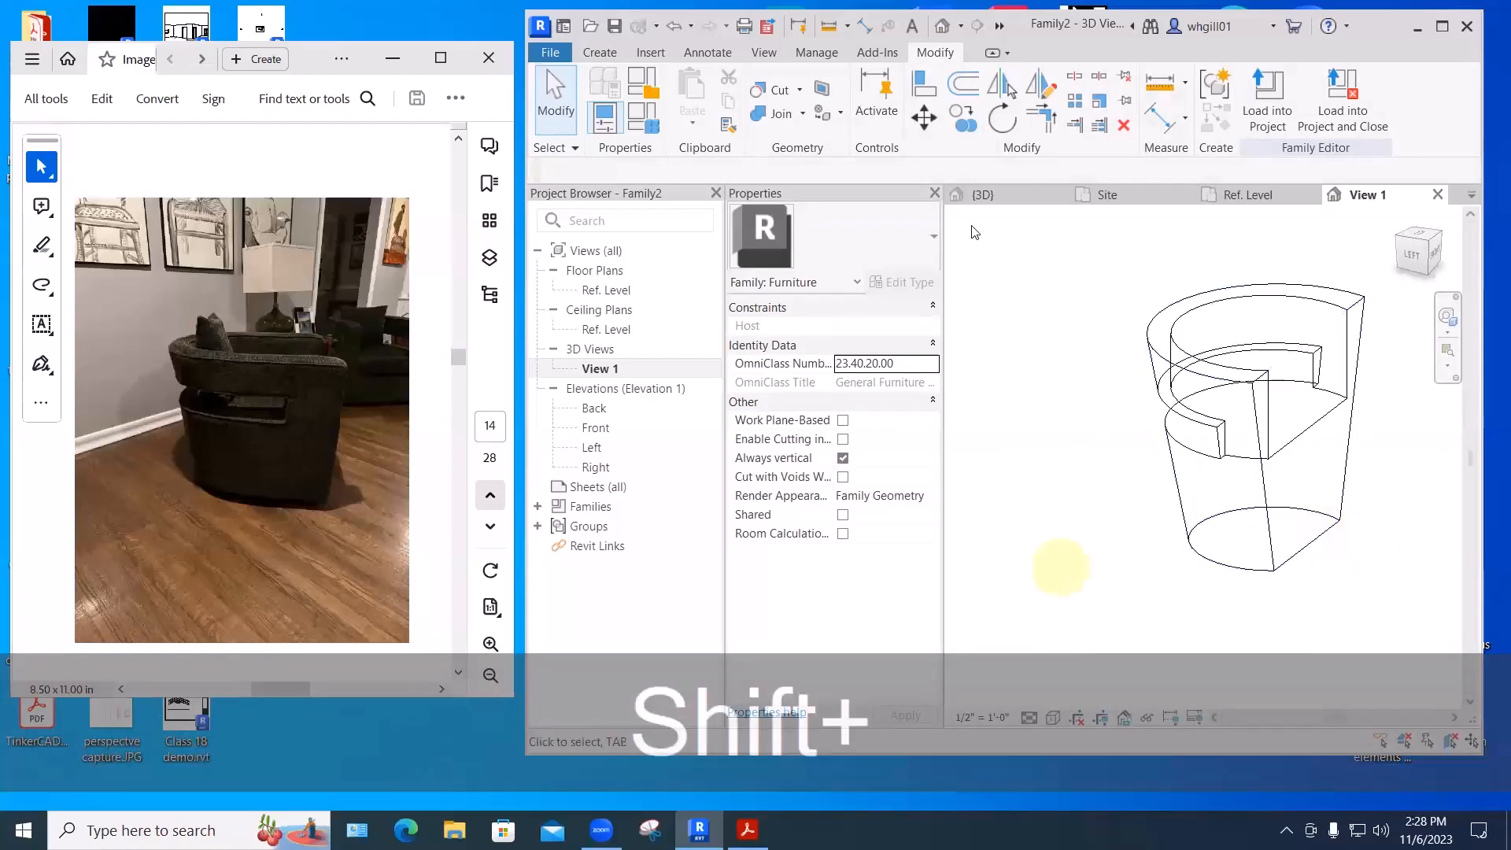
# - Switch the visual style to Shaded and orbit to inspect the carved chair
pyautogui.click(1054, 714)
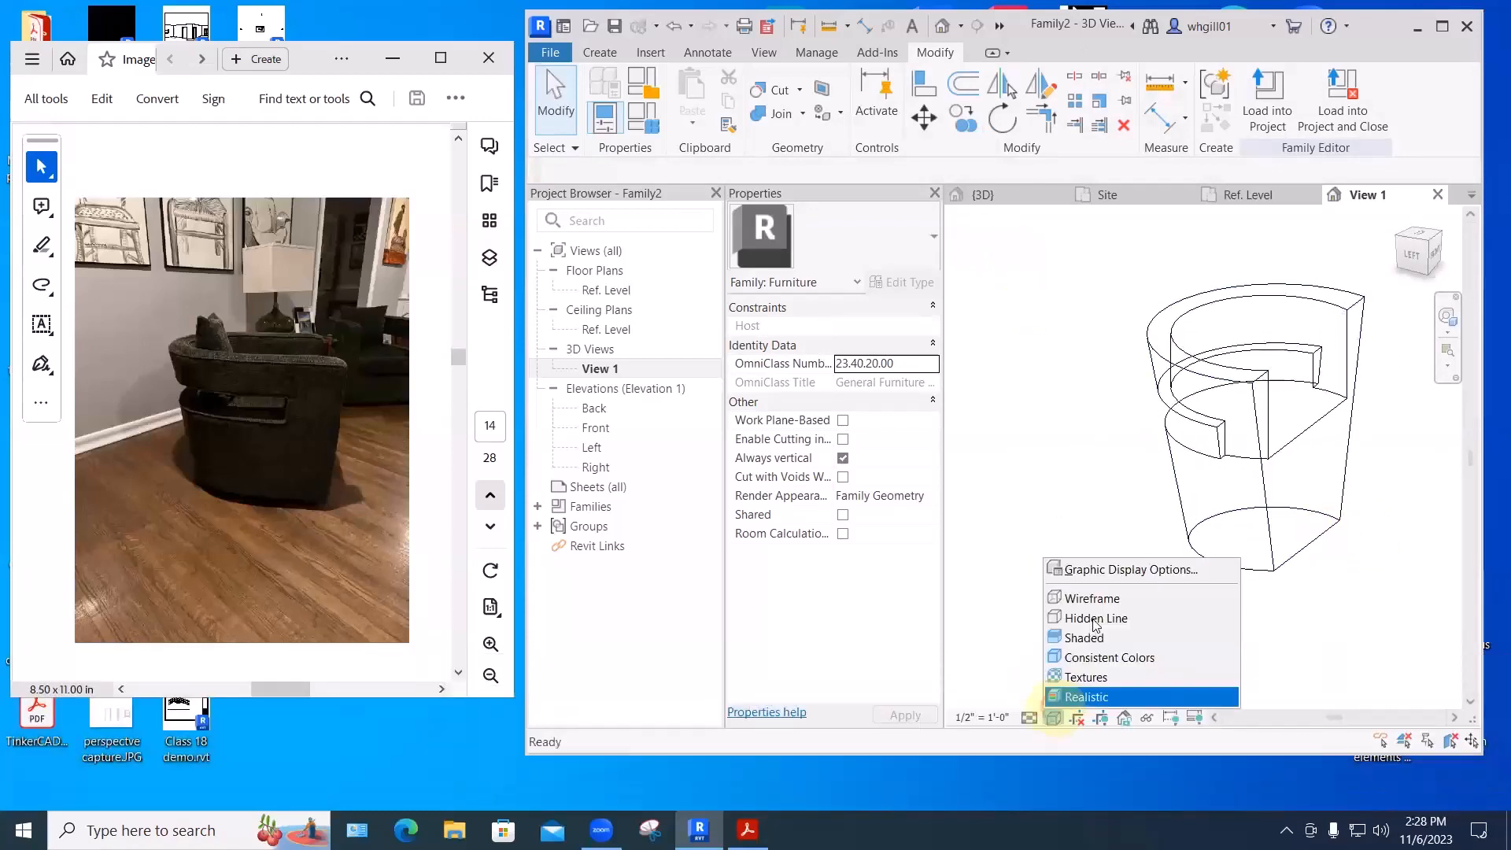
pyautogui.click(1094, 635)
pyautogui.moveTo(1094, 599)
pyautogui.keyDown('shift'); pyautogui.mouseDown(button='middle')
pyautogui.moveTo(941, 583)
pyautogui.moveTo(1157, 597)
pyautogui.moveTo(971, 590)
pyautogui.moveTo(932, 604)
pyautogui.moveTo(1069, 574)
pyautogui.moveTo(1231, 587)
pyautogui.moveTo(1117, 587)
pyautogui.moveTo(1161, 582)
pyautogui.moveTo(1130, 588)
pyautogui.moveTo(1126, 574)
pyautogui.mouseUp(button='middle'); pyautogui.keyUp('shift')
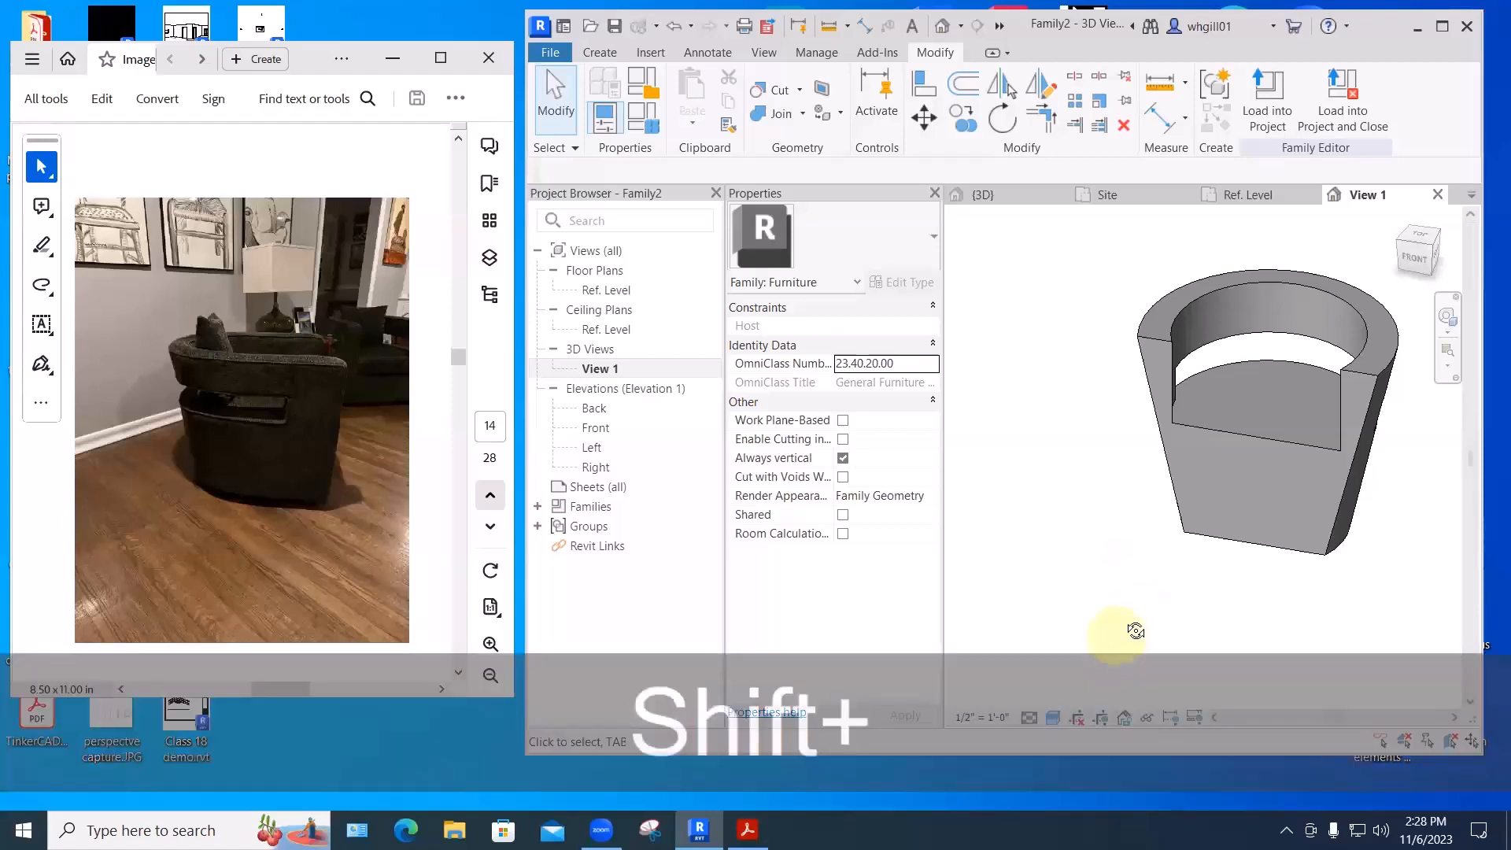
pyautogui.moveTo(1133, 630)
pyautogui.keyDown('shift'); pyautogui.mouseDown(button='middle')
pyautogui.moveTo(1265, 622)
pyautogui.moveTo(1376, 587)
pyautogui.moveTo(1285, 627)
pyautogui.moveTo(1359, 598)
pyautogui.mouseUp(button='middle'); pyautogui.keyUp('shift')
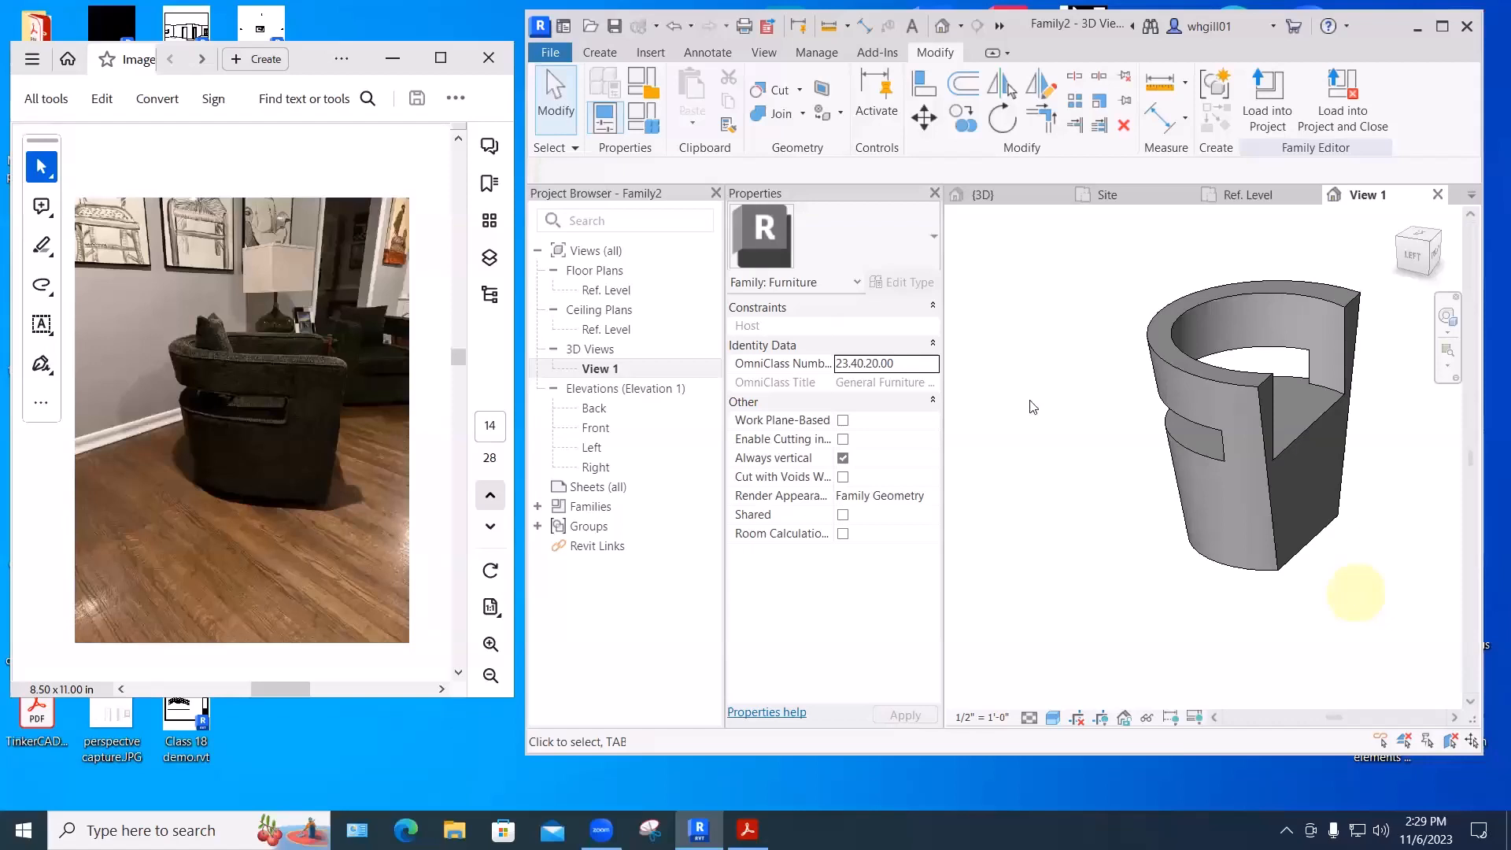
pyautogui.moveTo(1323, 406); pyautogui.dragTo(1283, 401, button='middle')
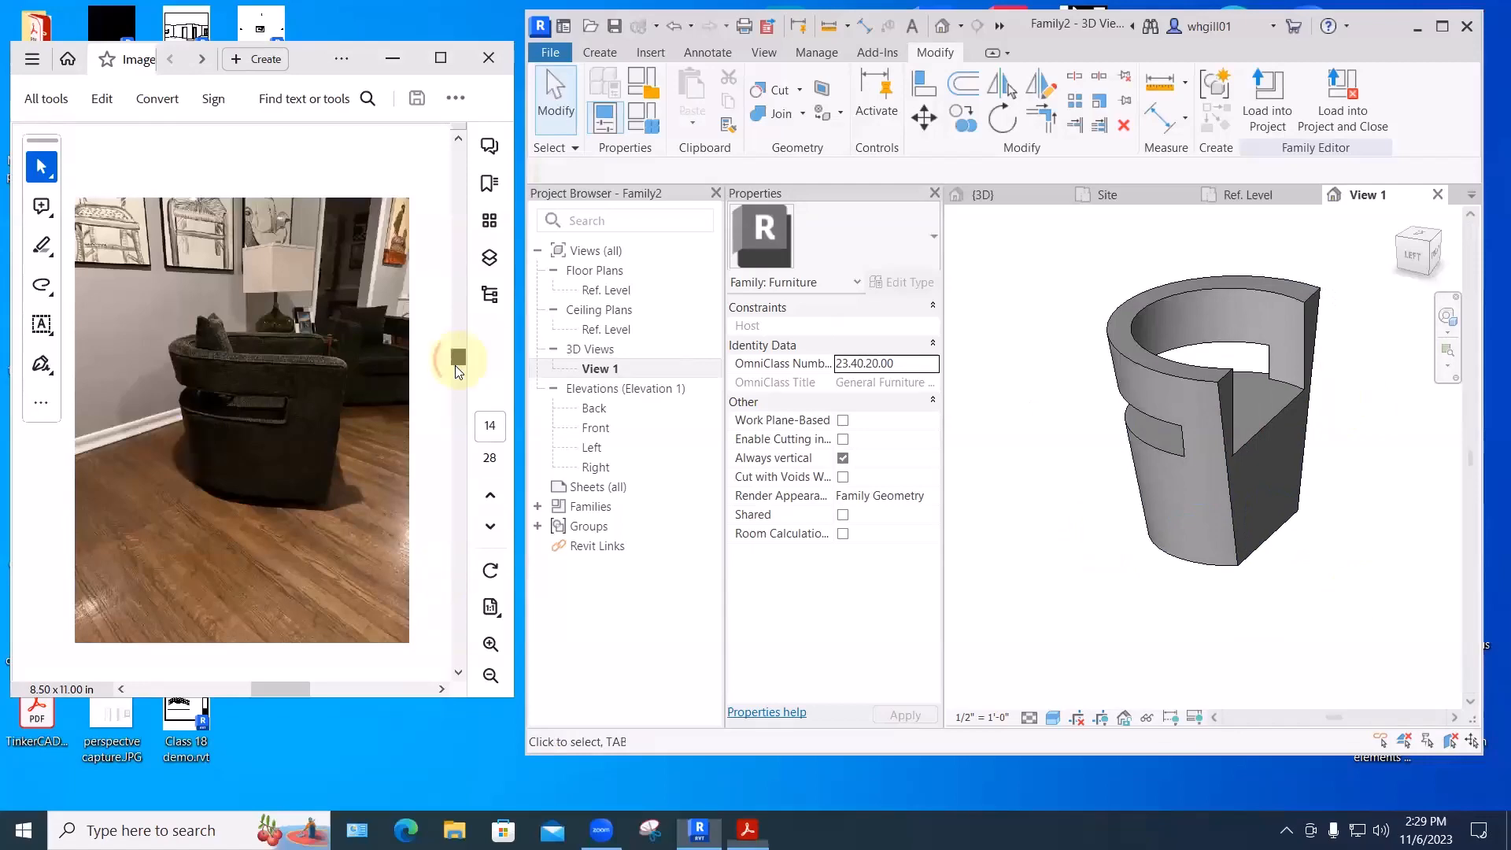
pyautogui.moveTo(455, 360)
pyautogui.mouseDown()
pyautogui.moveTo(457, 382)
pyautogui.moveTo(461, 359)
pyautogui.mouseUp()
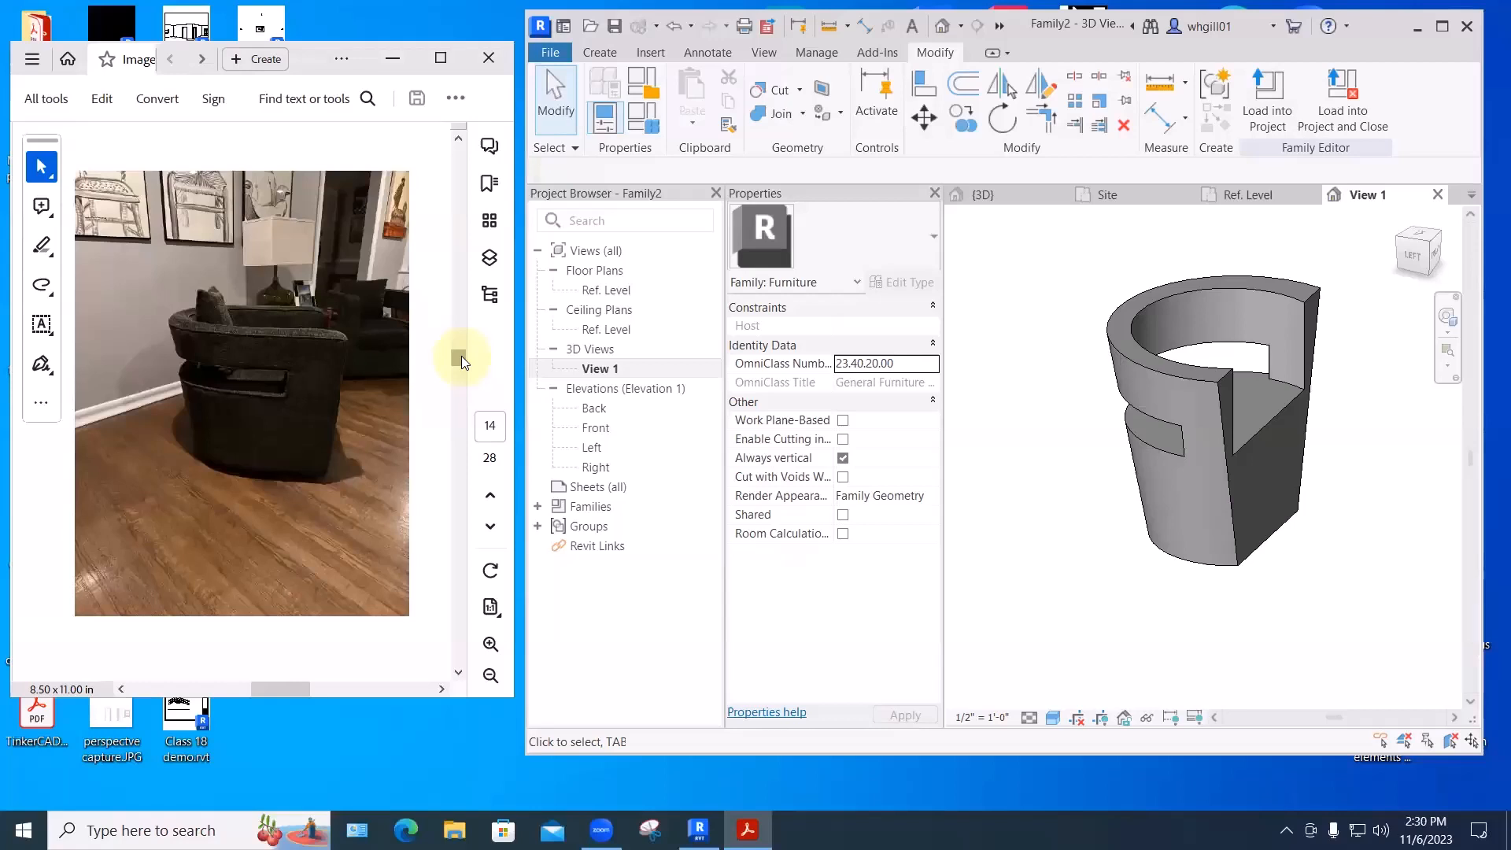
# - Save the armchair family as Gordon.rfa in My Revit Families > Furniture > Seating
pyautogui.click(554, 54)
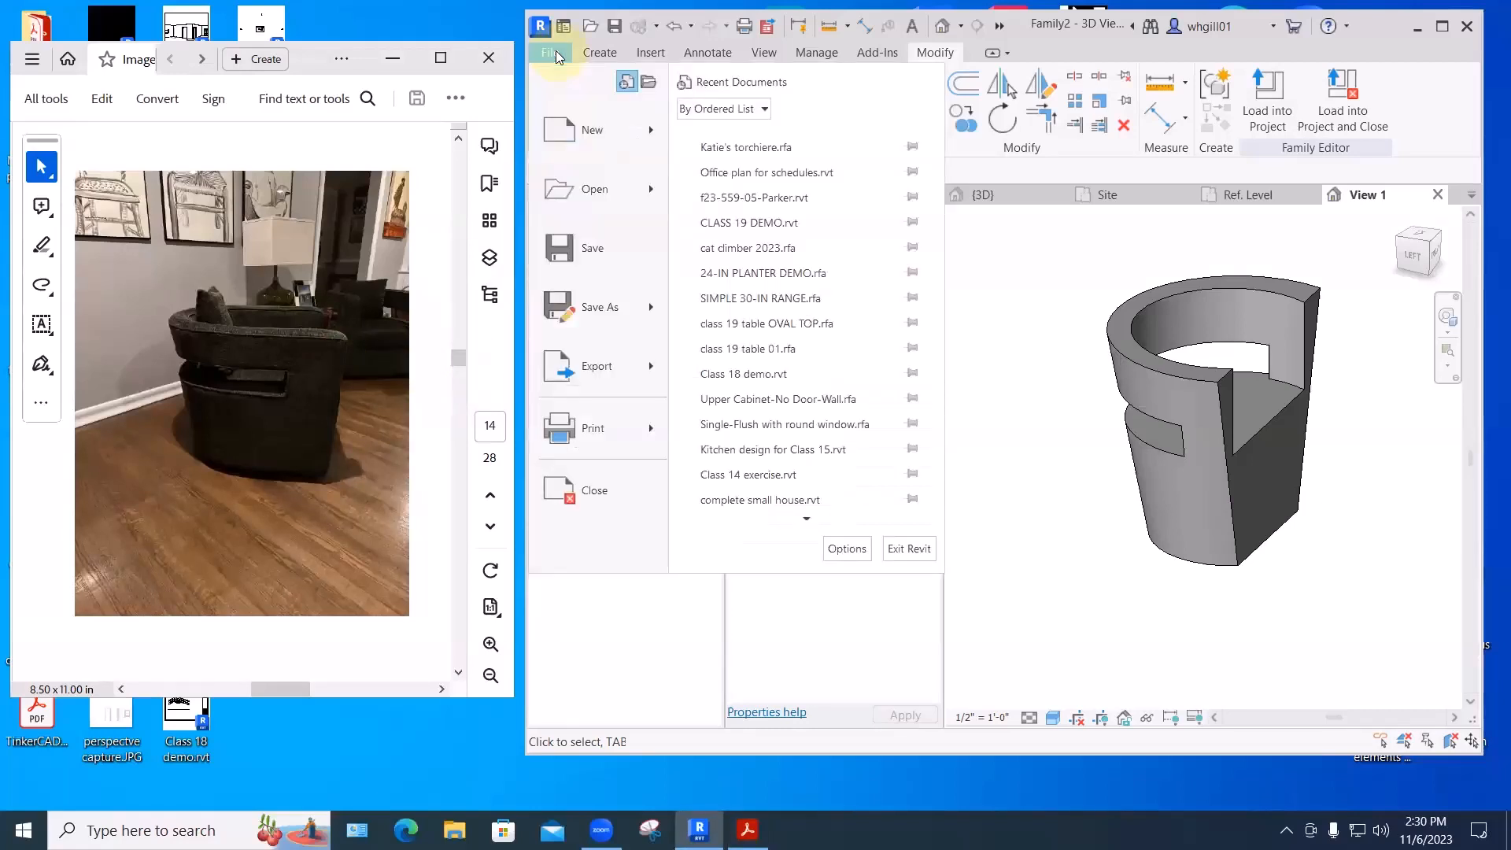
pyautogui.click(587, 249)
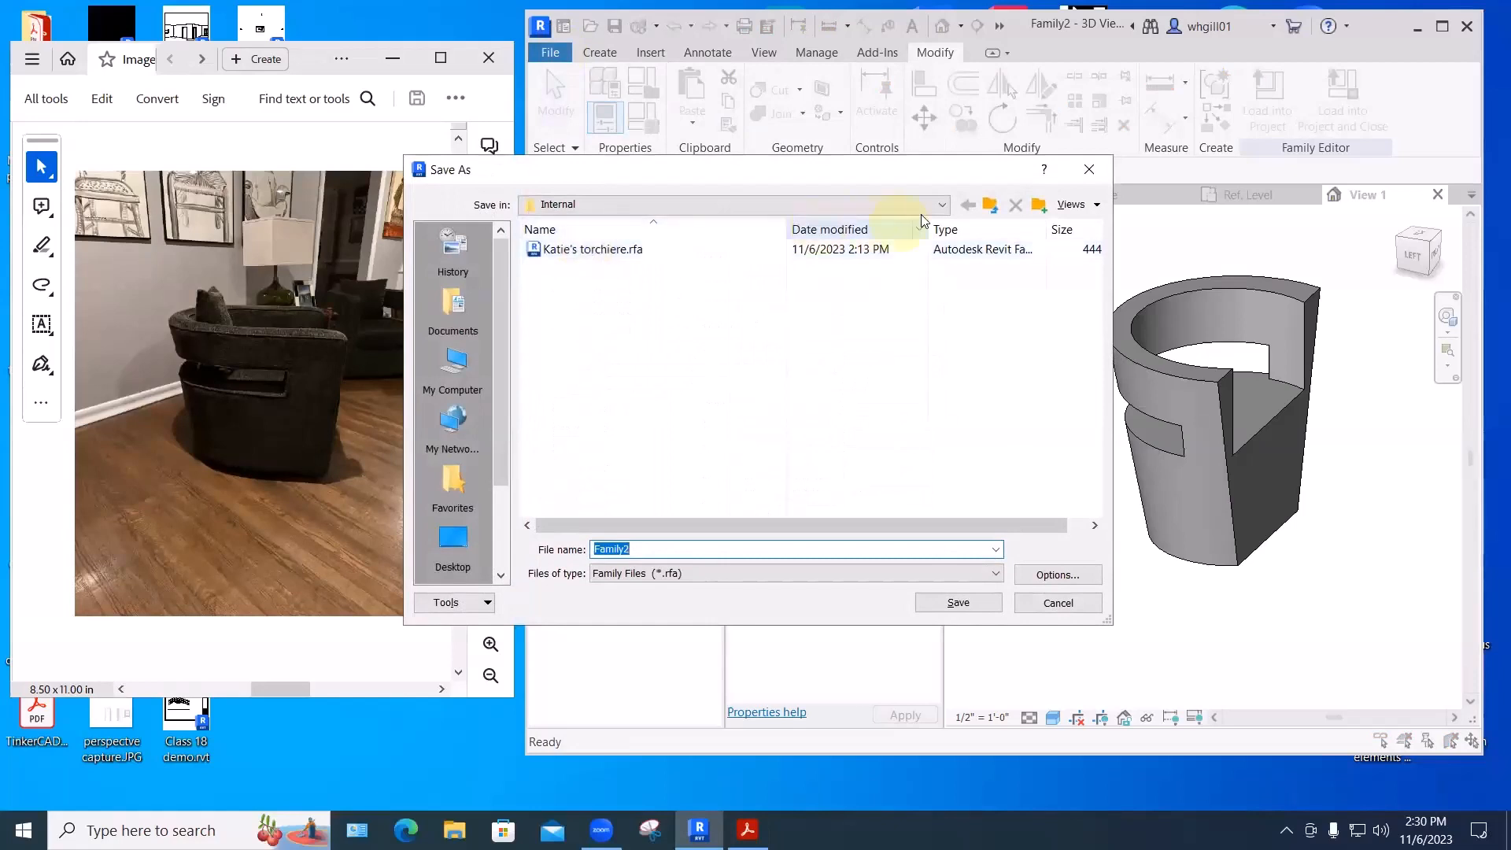
pyautogui.click(990, 205)
pyautogui.click(991, 206)
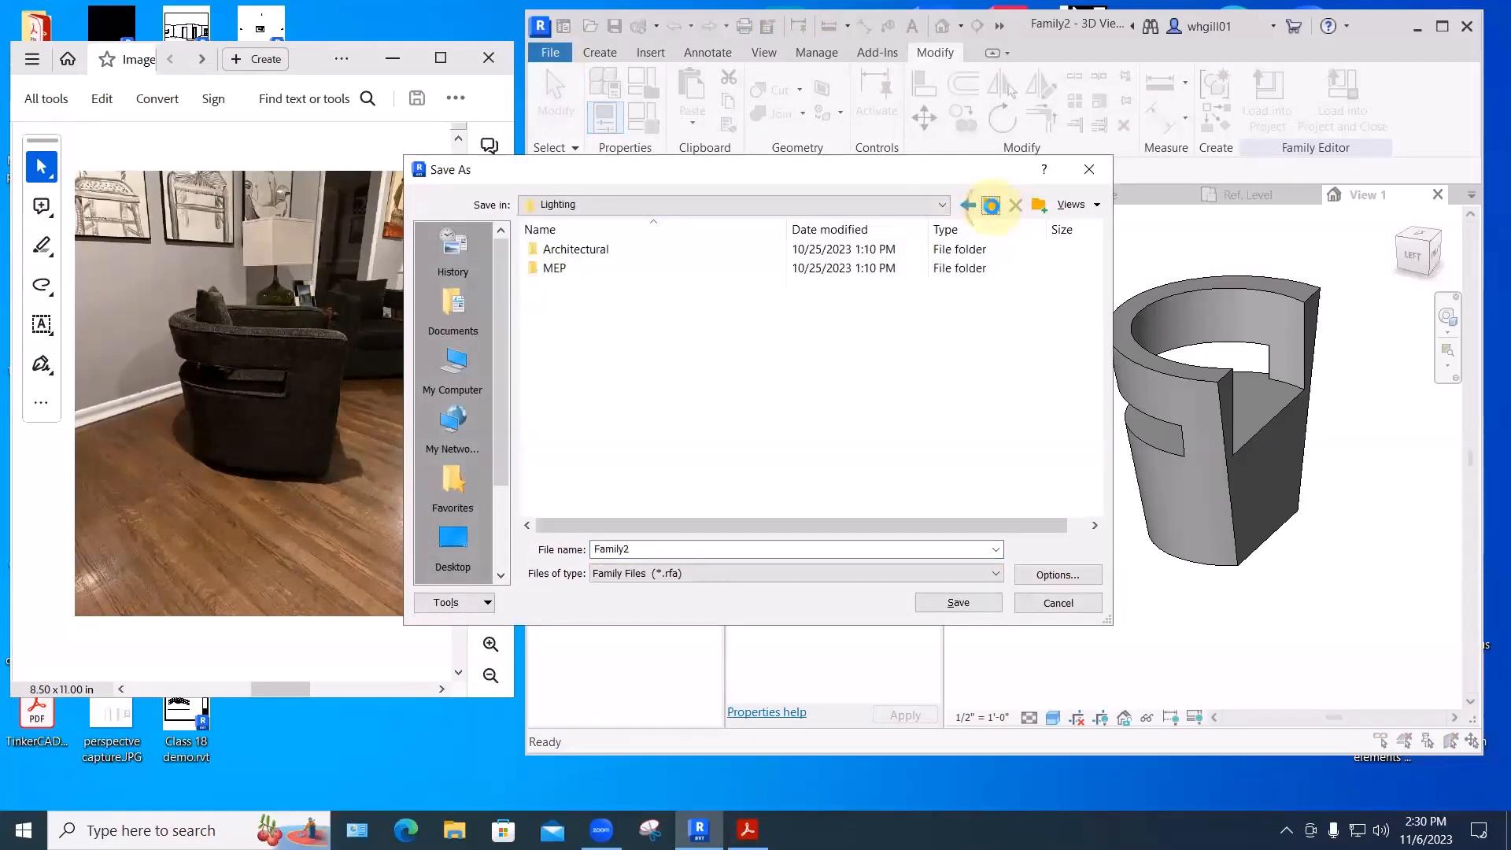
pyautogui.click(990, 206)
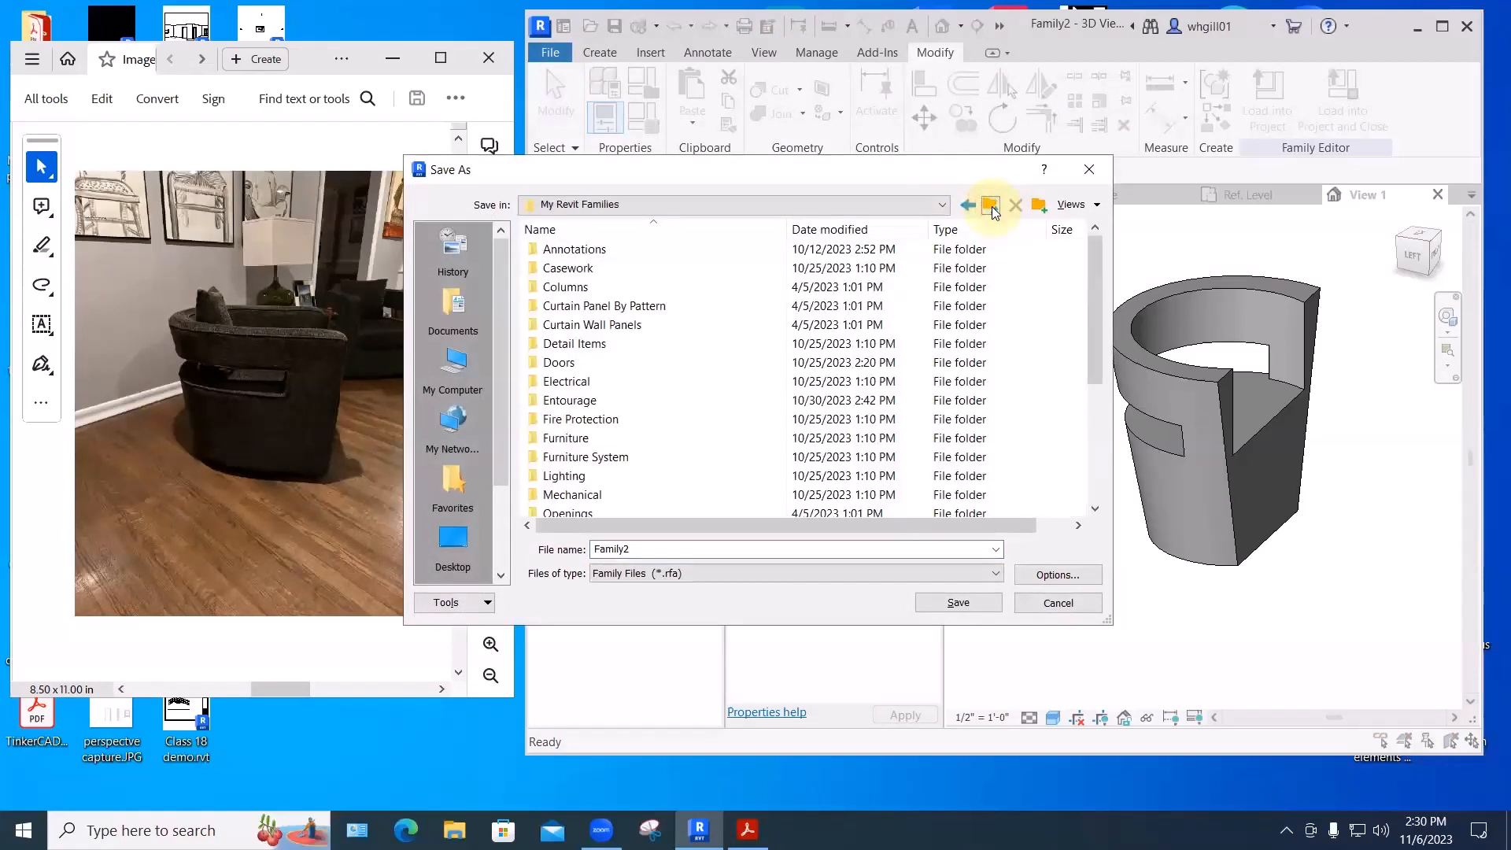
pyautogui.doubleClick(560, 440)
pyautogui.doubleClick(560, 268)
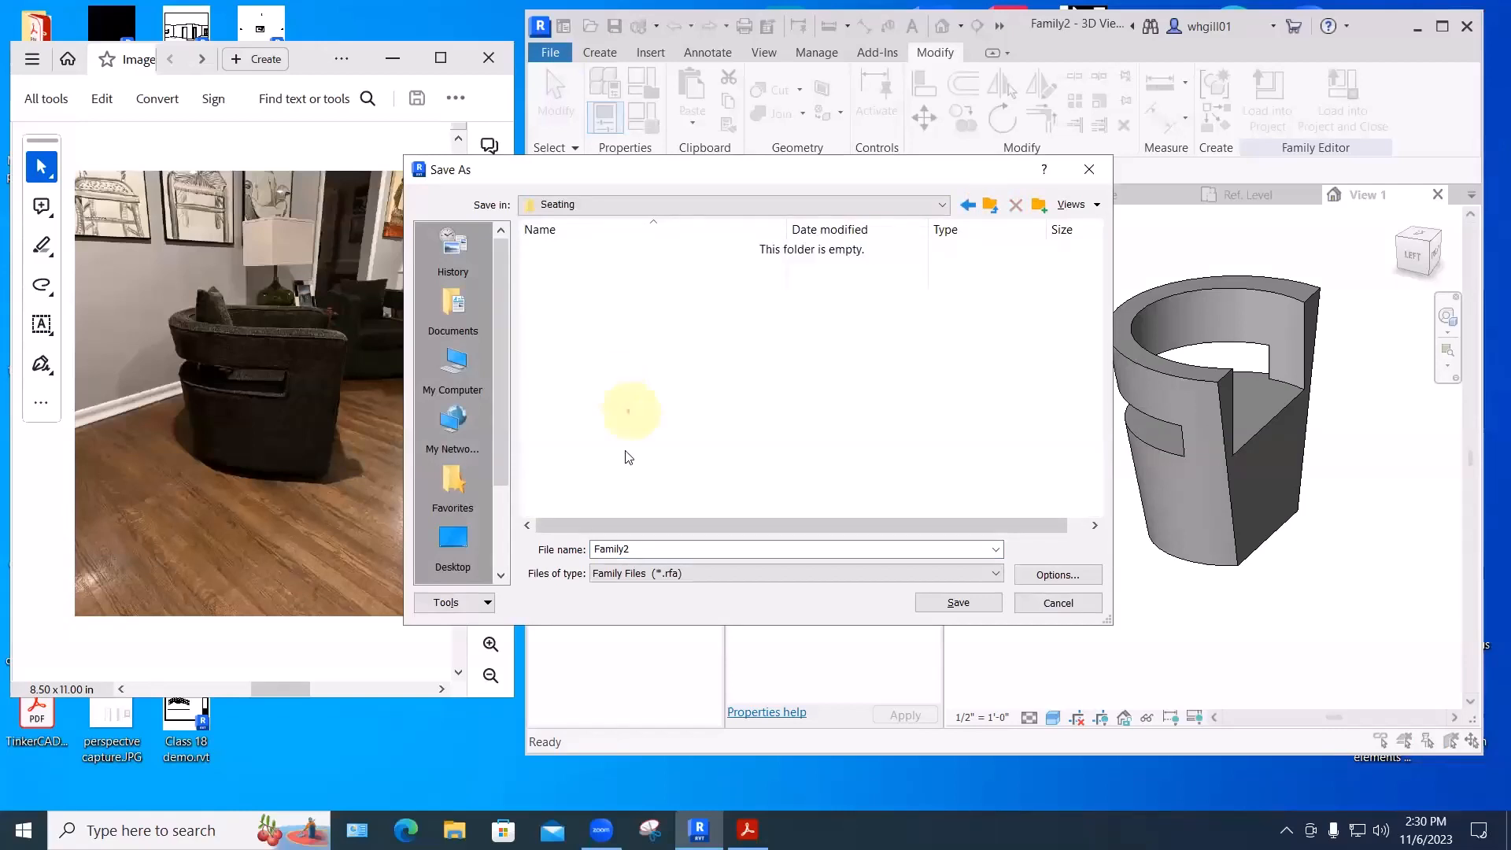
pyautogui.doubleClick(639, 548)
pyautogui.write('Go')
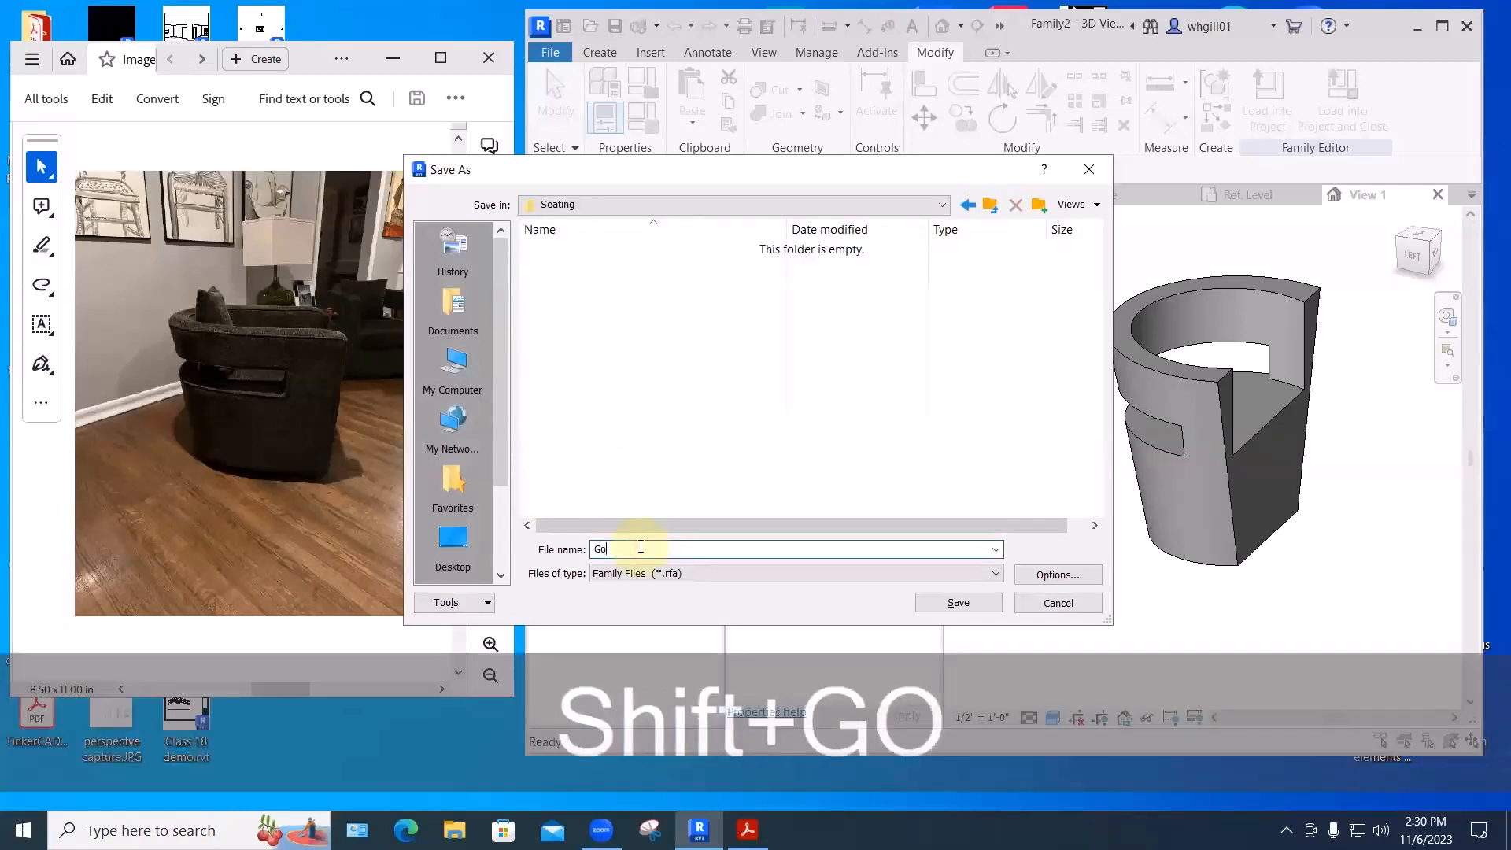
pyautogui.write('rdon')
pyautogui.press('Return')
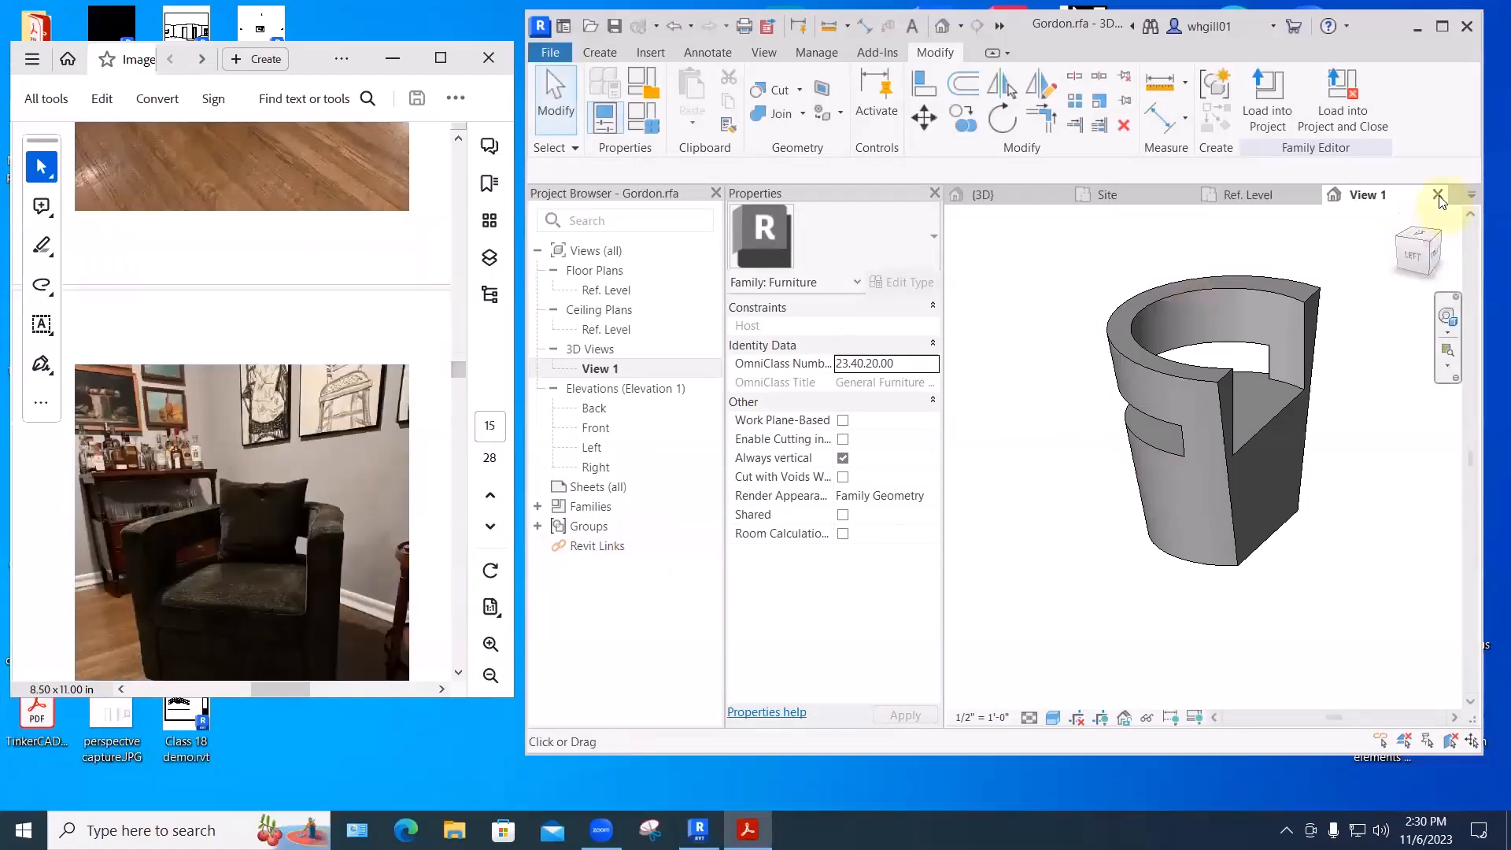
# - Close the chair family, return to the project, and open Load Family from Component
pyautogui.click(1438, 196)
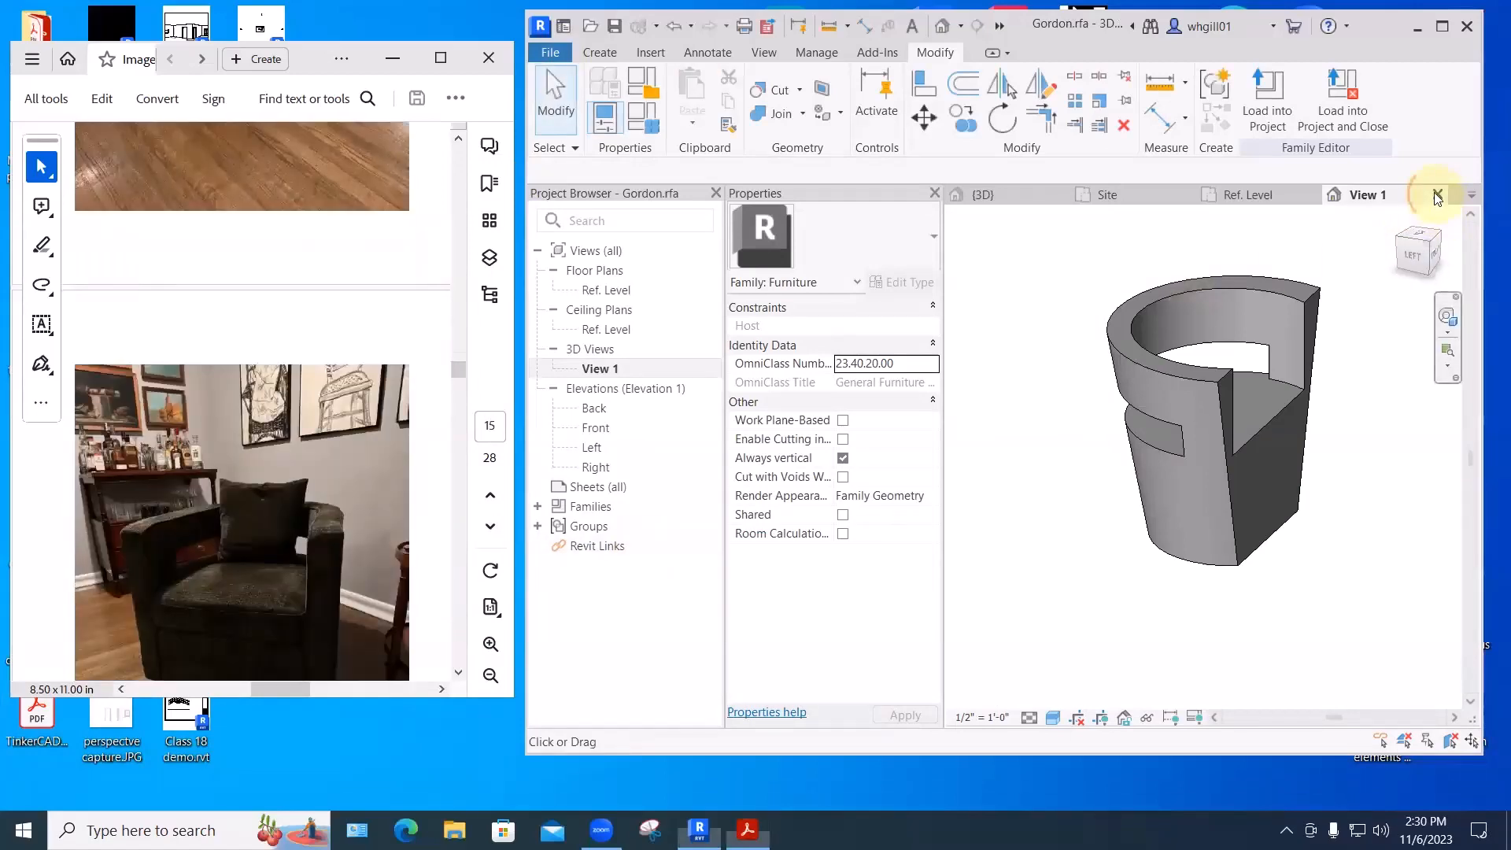
pyautogui.click(1426, 196)
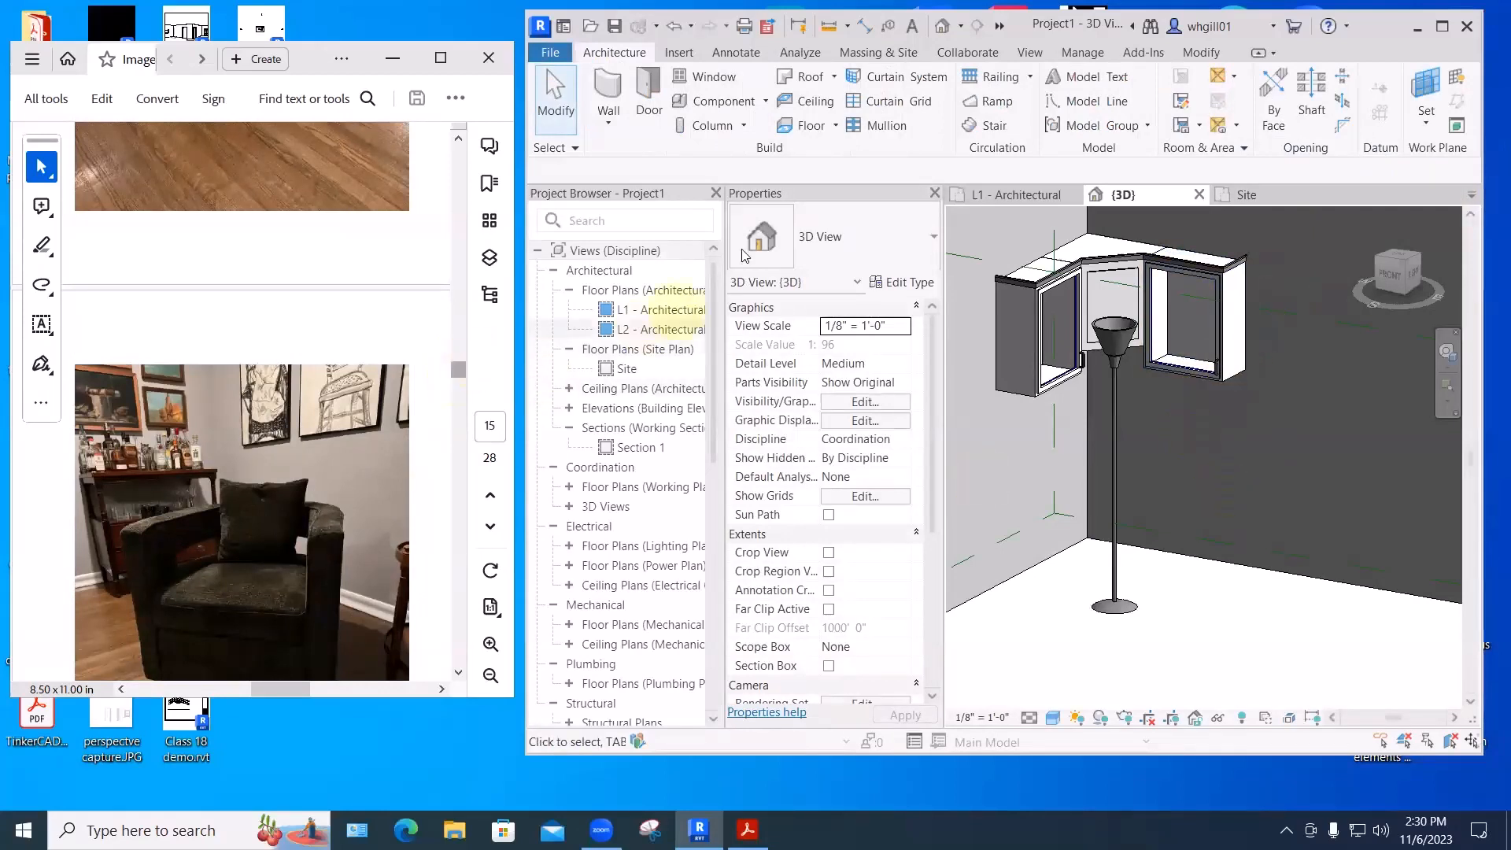
pyautogui.click(1147, 501)
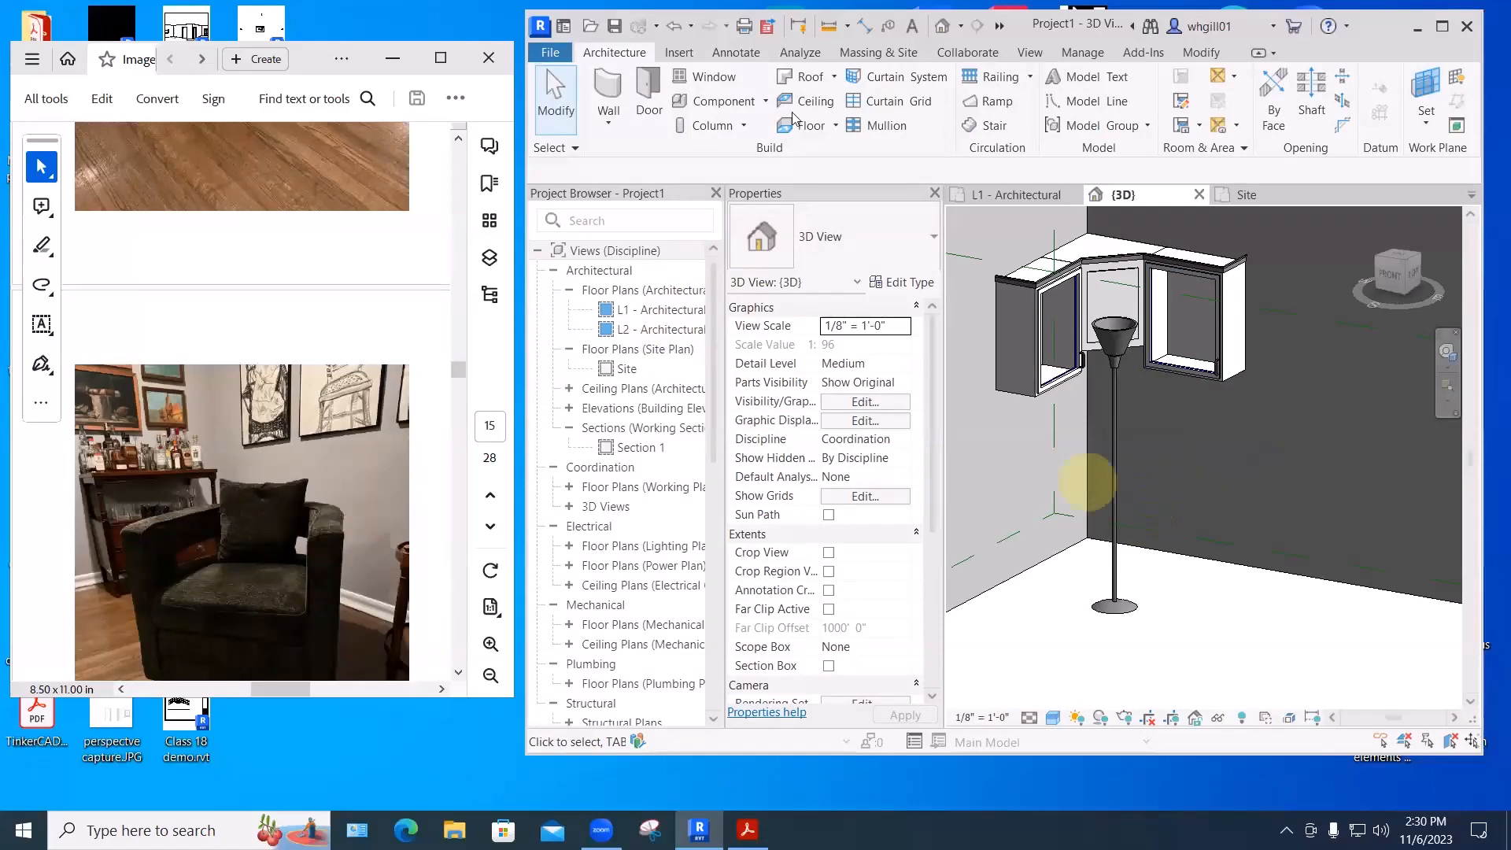
pyautogui.click(712, 100)
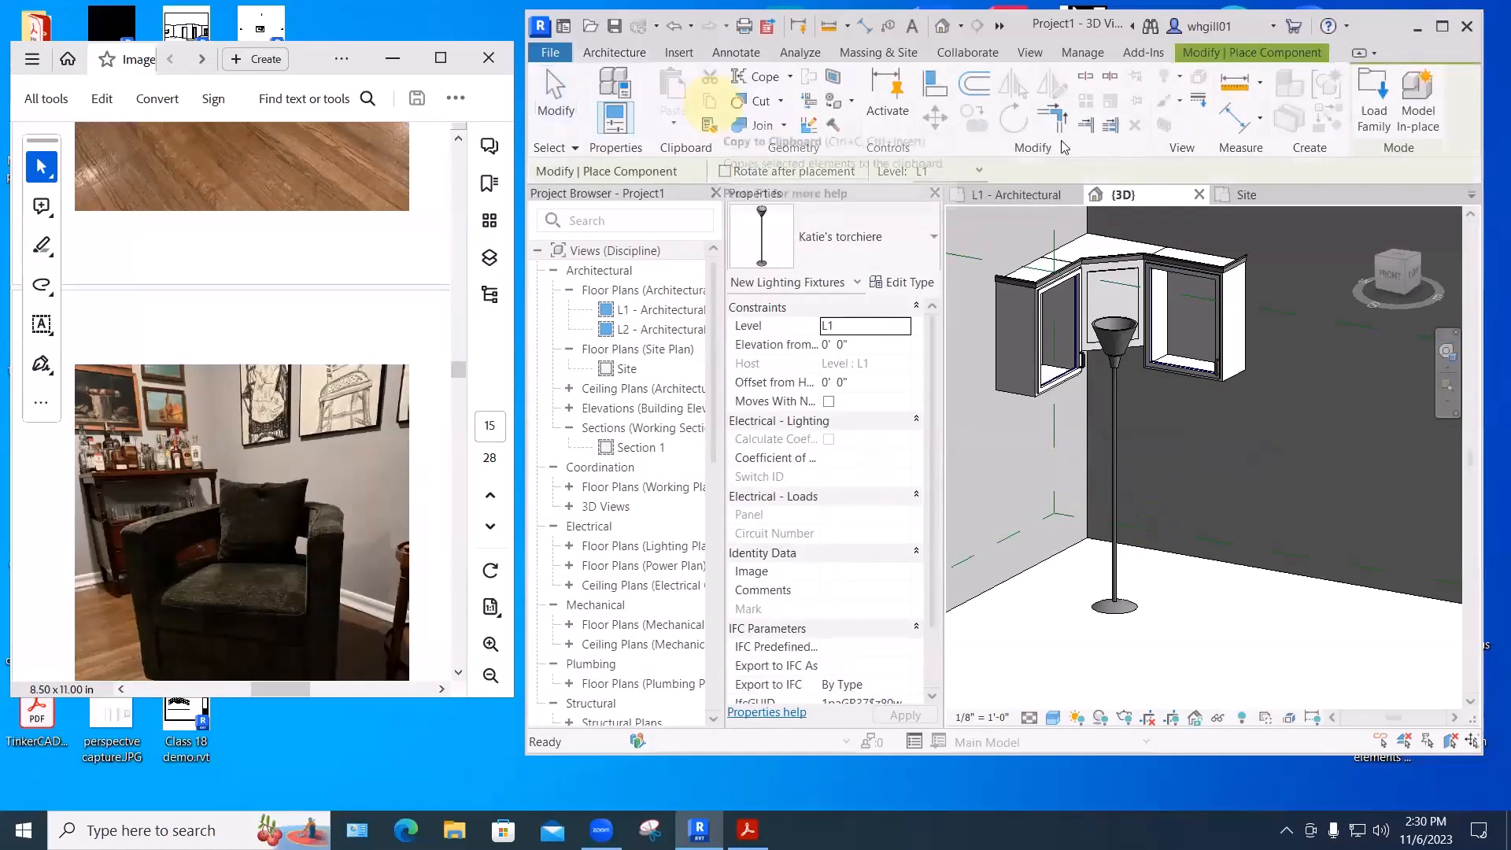
pyautogui.click(1371, 115)
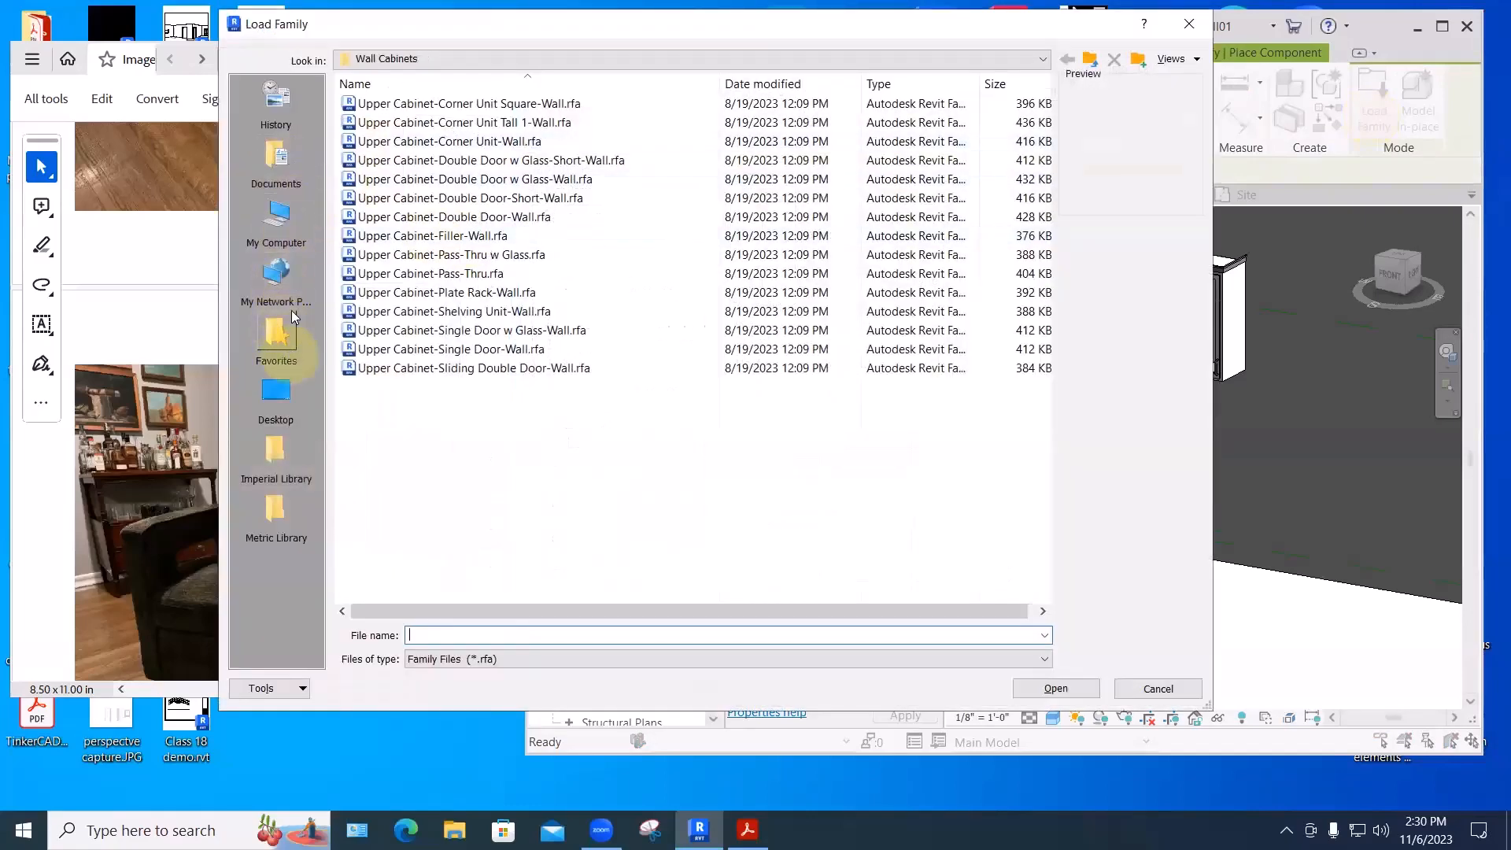
# - Browse from Documents through My Revit Families to the Furniture > Seating folder
pyautogui.click(277, 161)
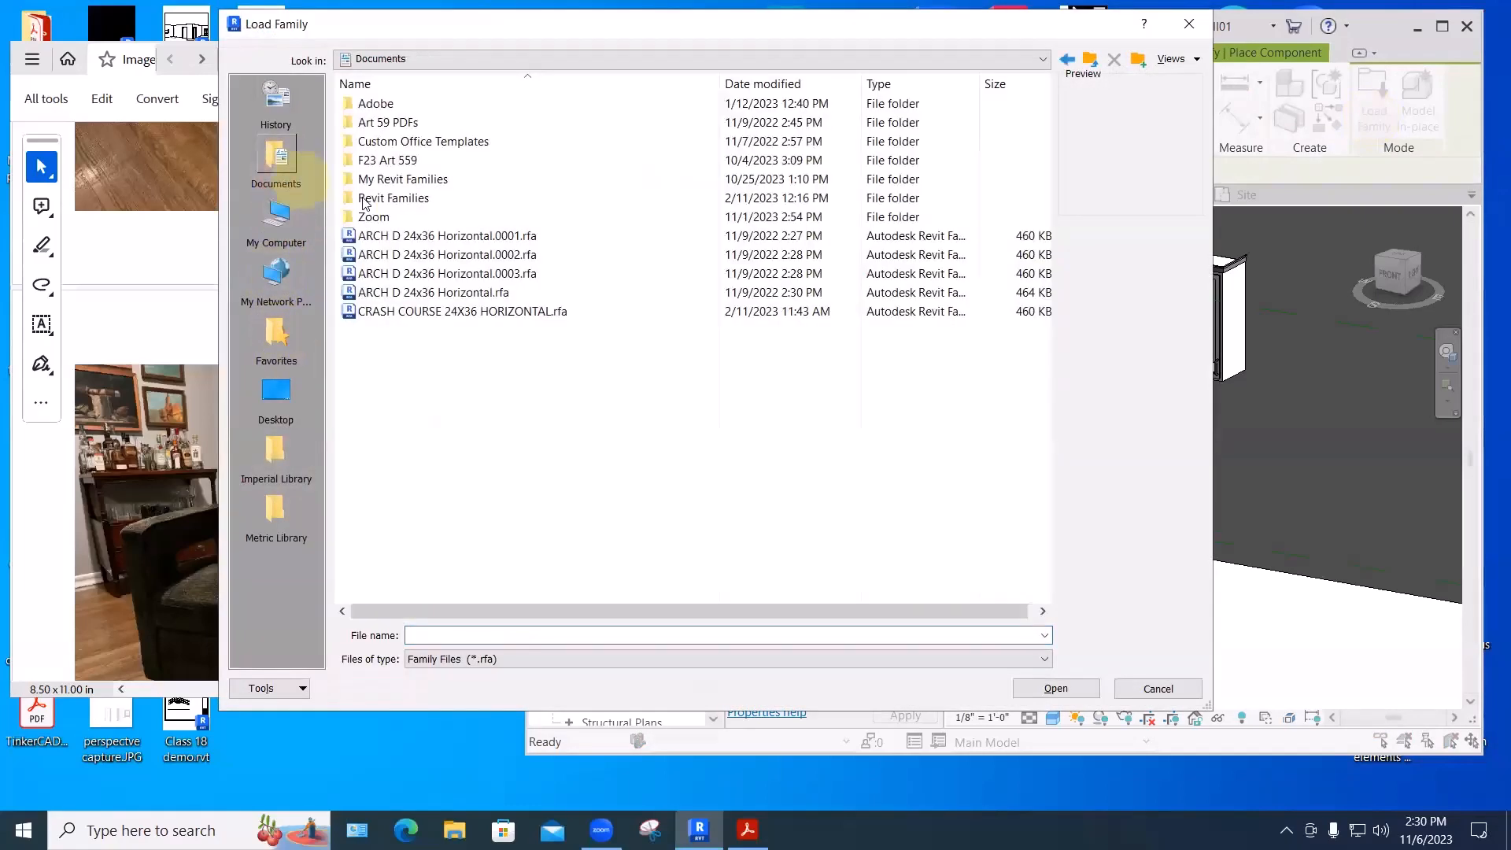
pyautogui.click(390, 180)
pyautogui.click(389, 180)
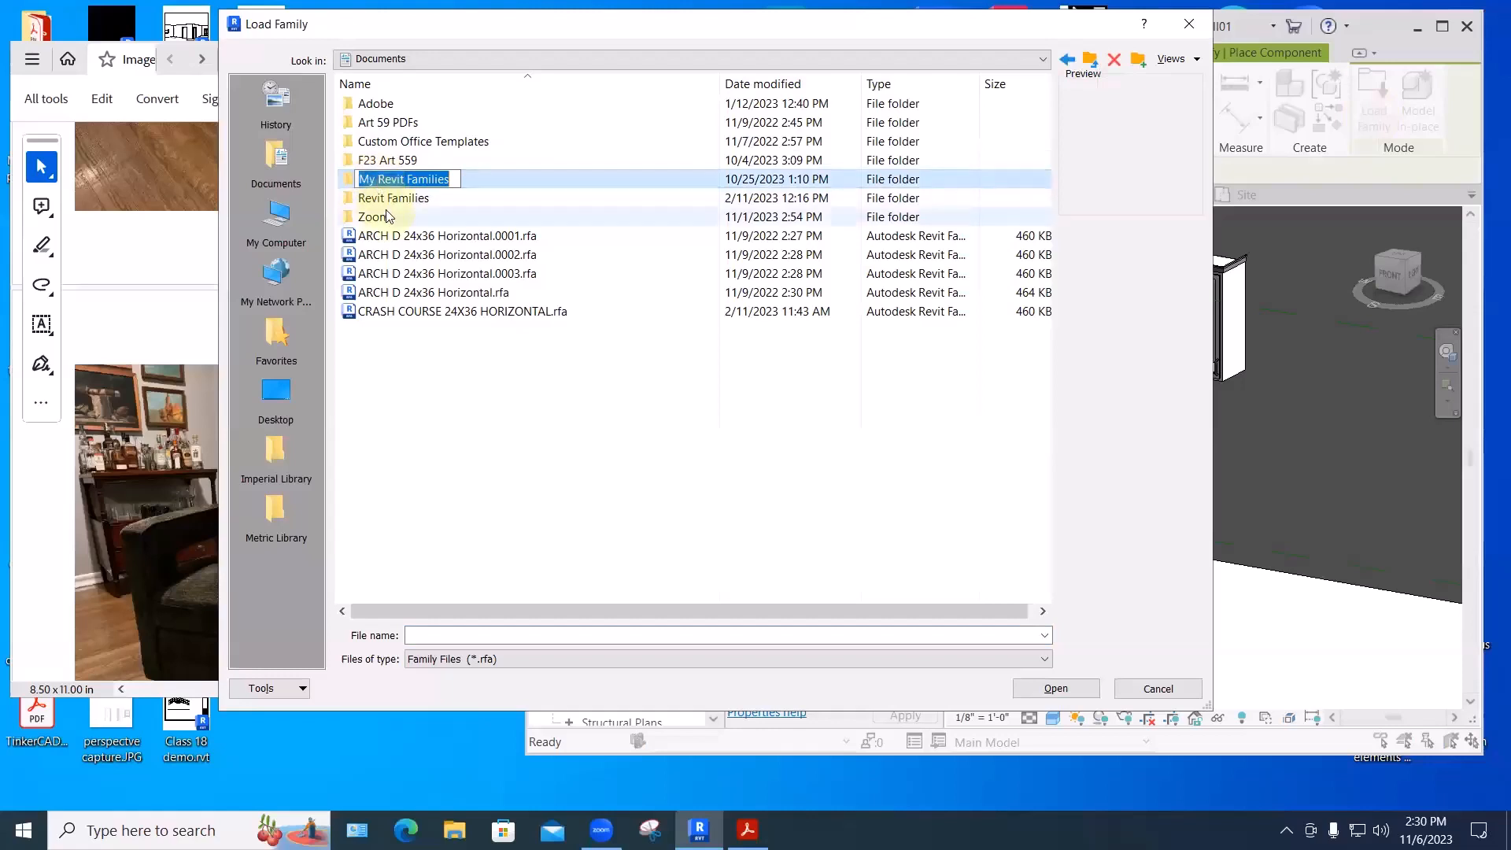
pyautogui.doubleClick(394, 179)
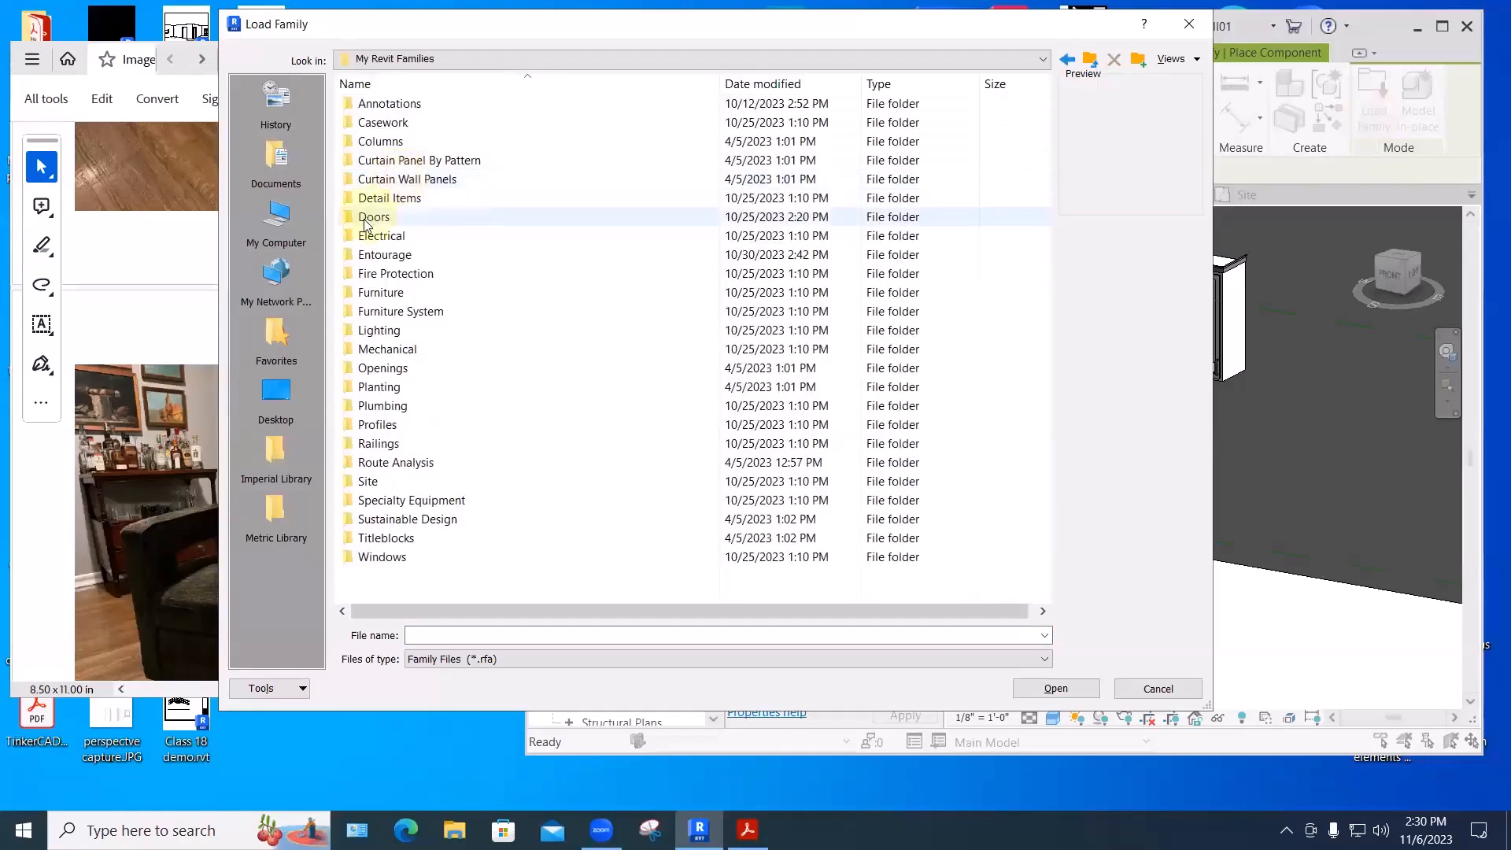
pyautogui.doubleClick(379, 292)
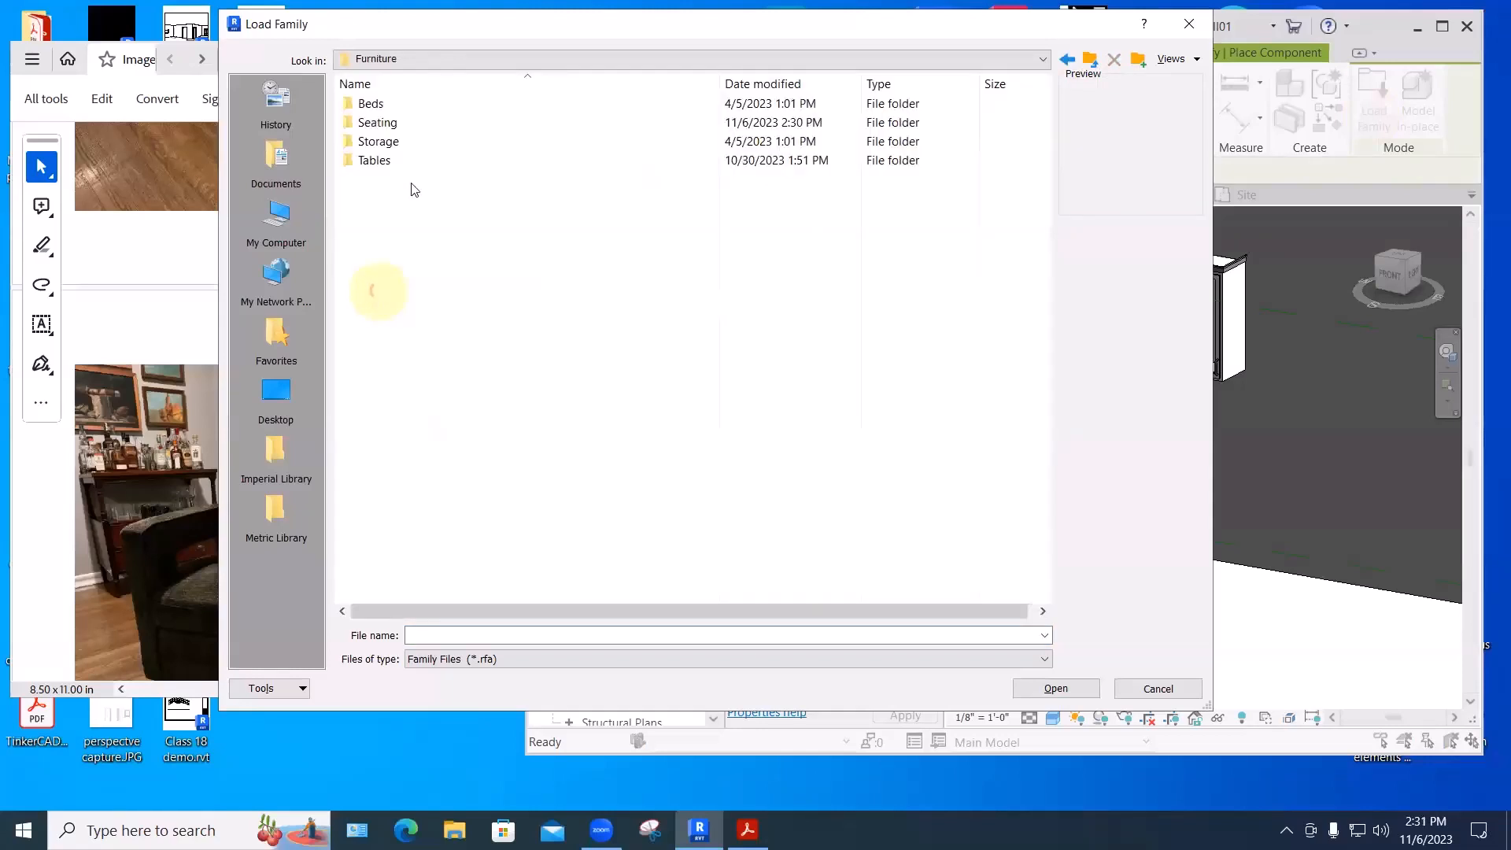
pyautogui.doubleClick(379, 123)
# - Rename Gordon.rfa to Connor's chair.rfa and load it into the project
pyautogui.click(388, 107)
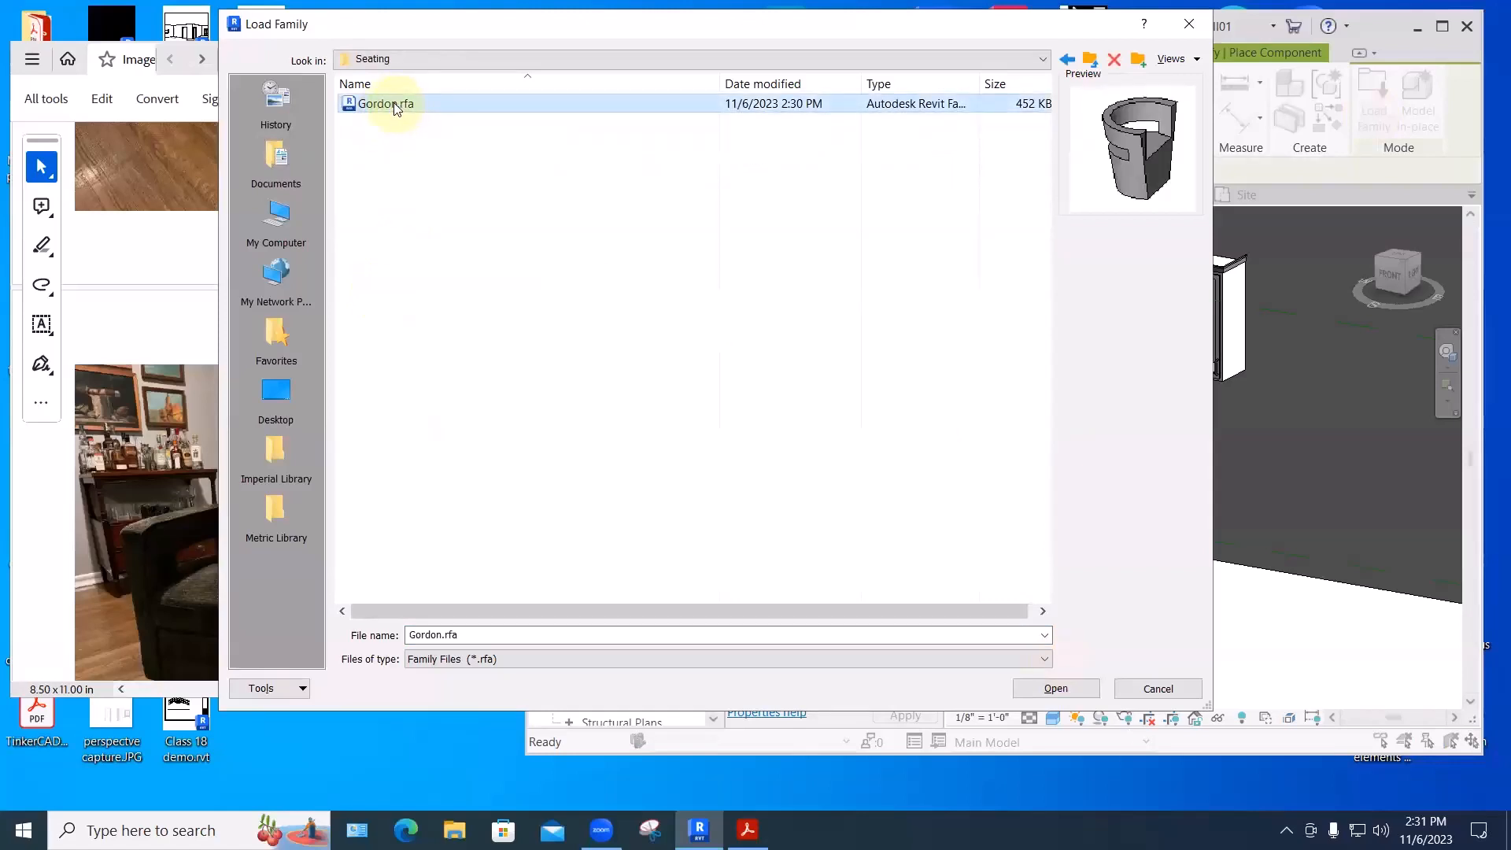
pyautogui.click(396, 108)
pyautogui.click(417, 107)
pyautogui.press('Left')
pyautogui.press('Left')
pyautogui.press('Left')
pyautogui.press('Left')
pyautogui.press('BackSpace')
pyautogui.press('BackSpace')
pyautogui.press('BackSpace')
pyautogui.press('BackSpace')
pyautogui.press('BackSpace')
pyautogui.press('BackSpace')
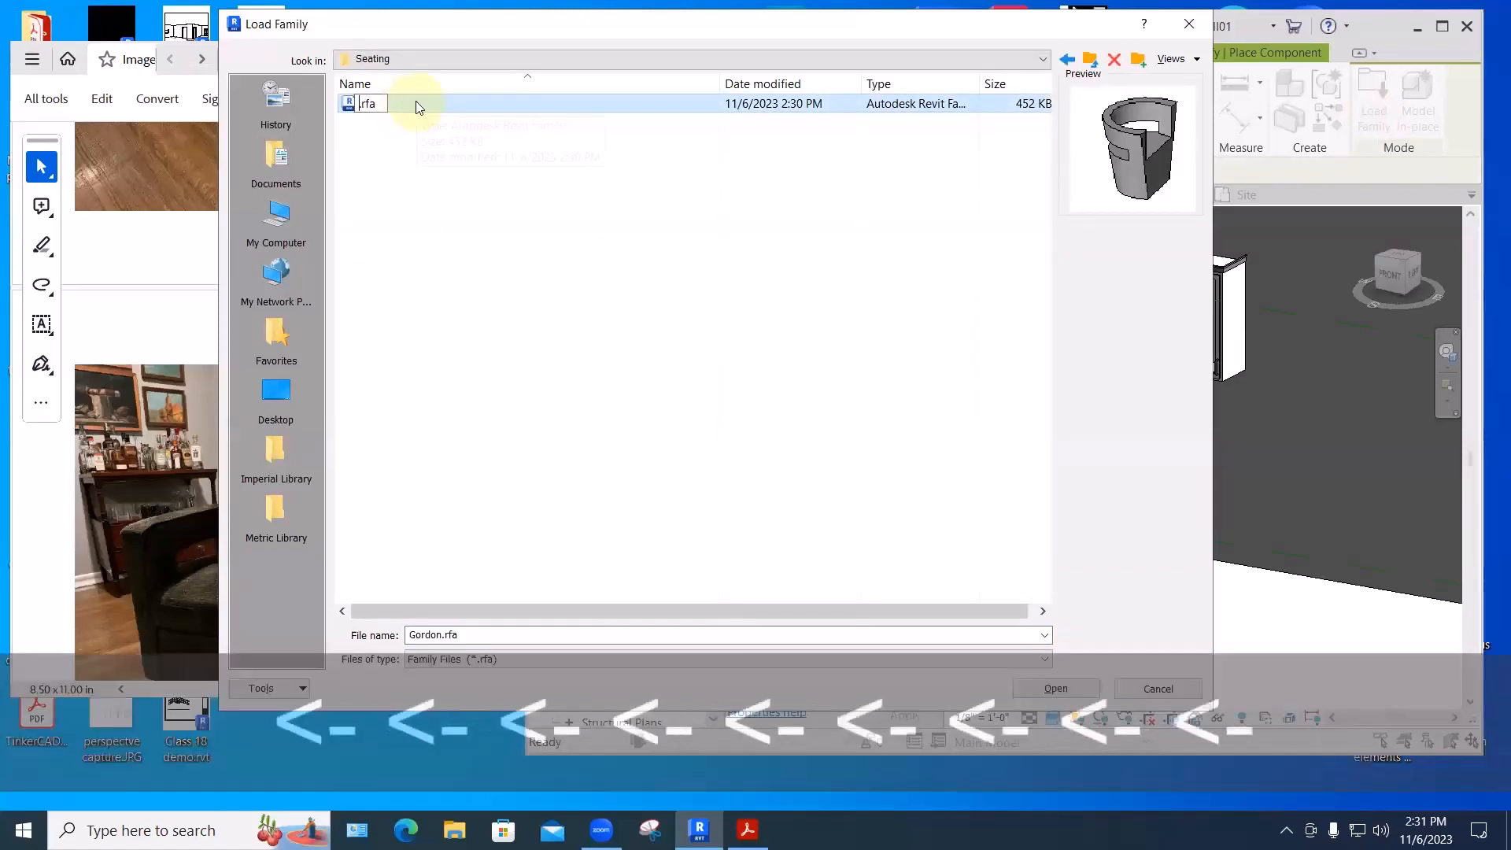
pyautogui.write("Connor's ")
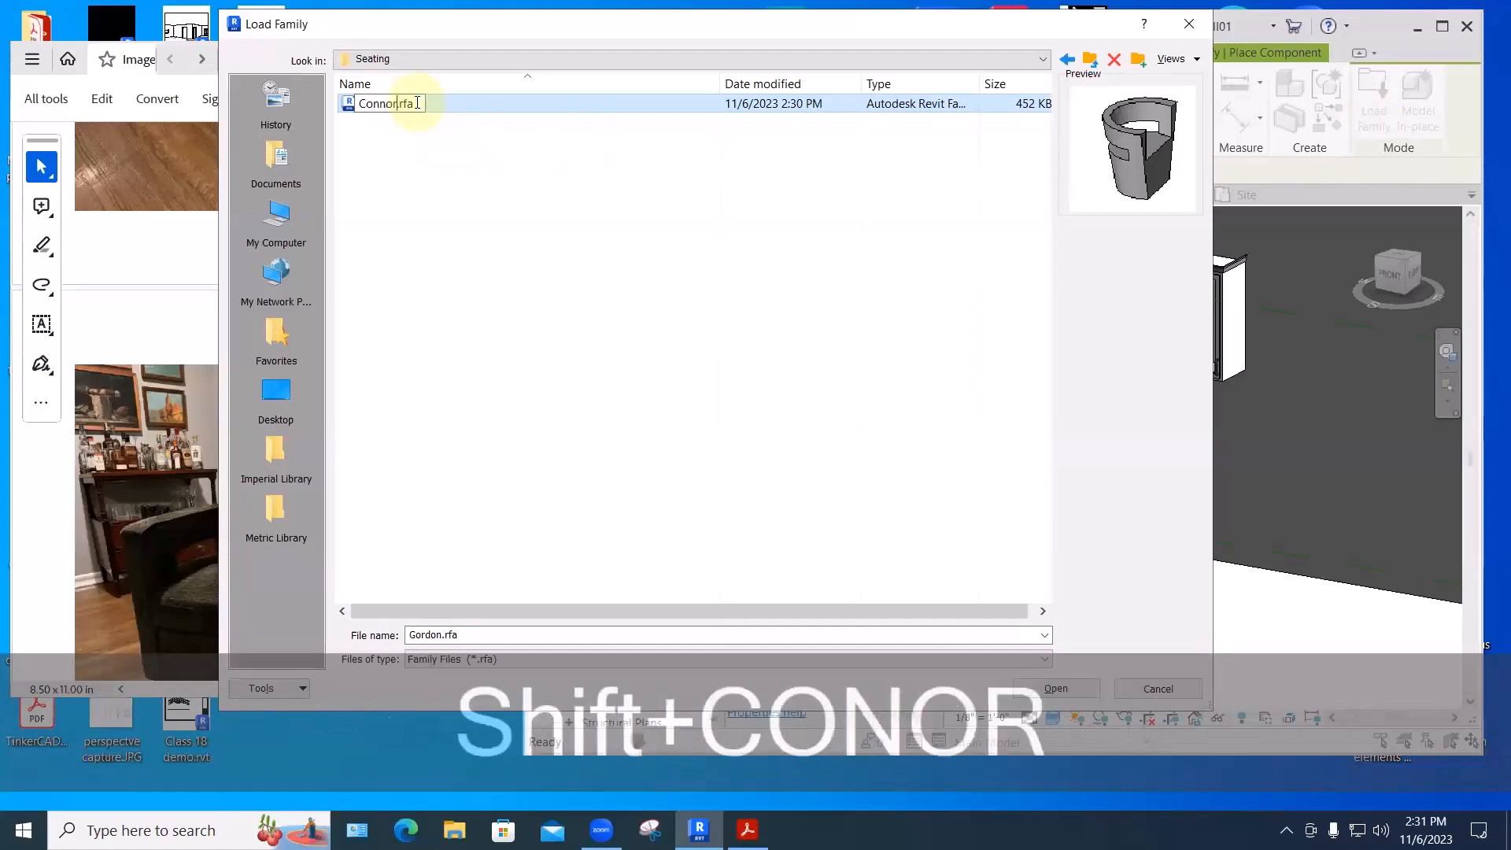
pyautogui.write('chir')
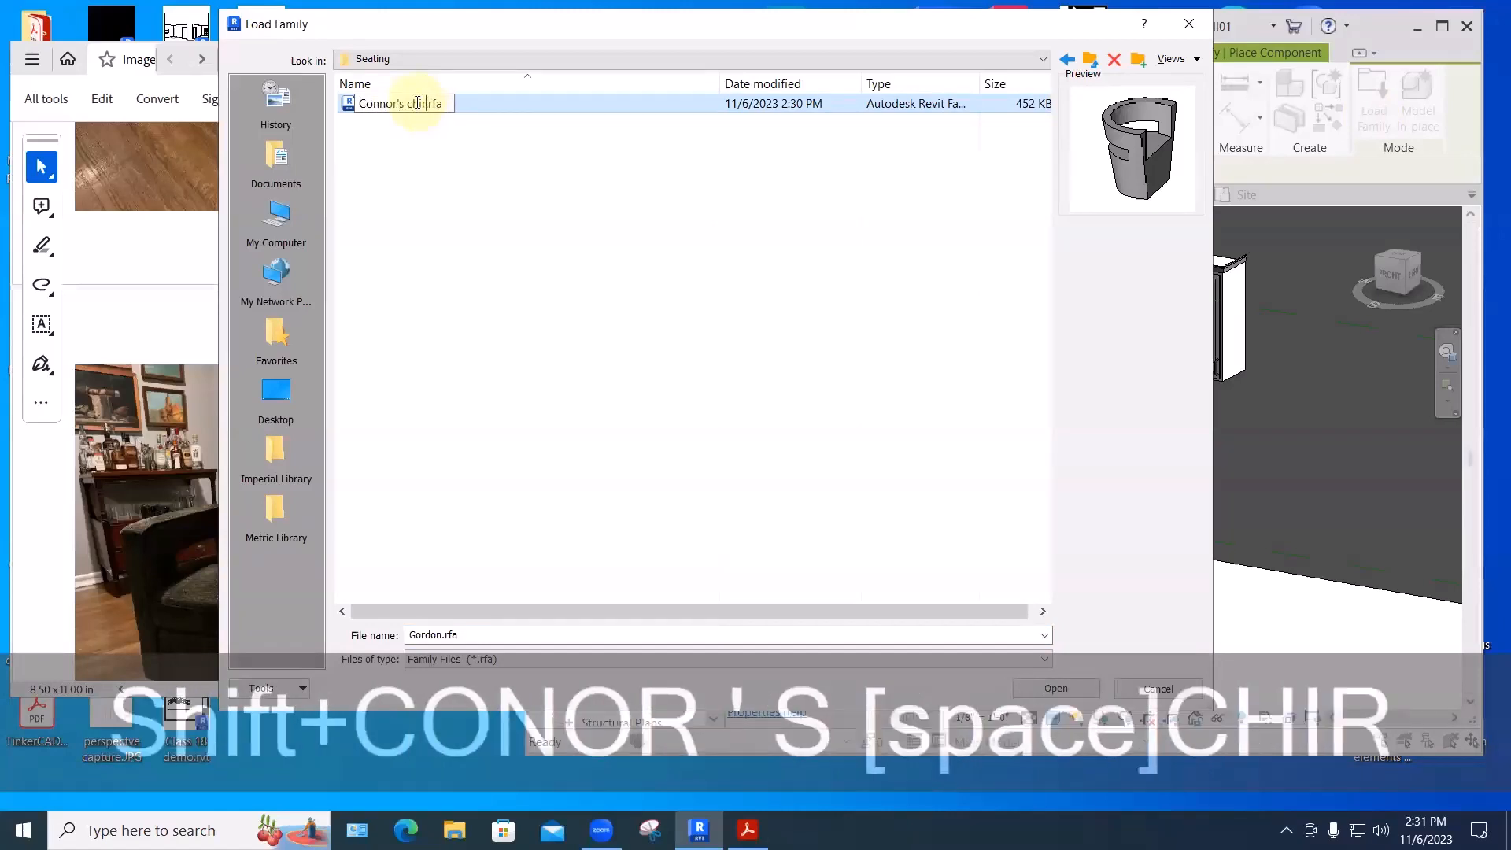
pyautogui.press('BackSpace')
pyautogui.press('BackSpace')
pyautogui.write('air')
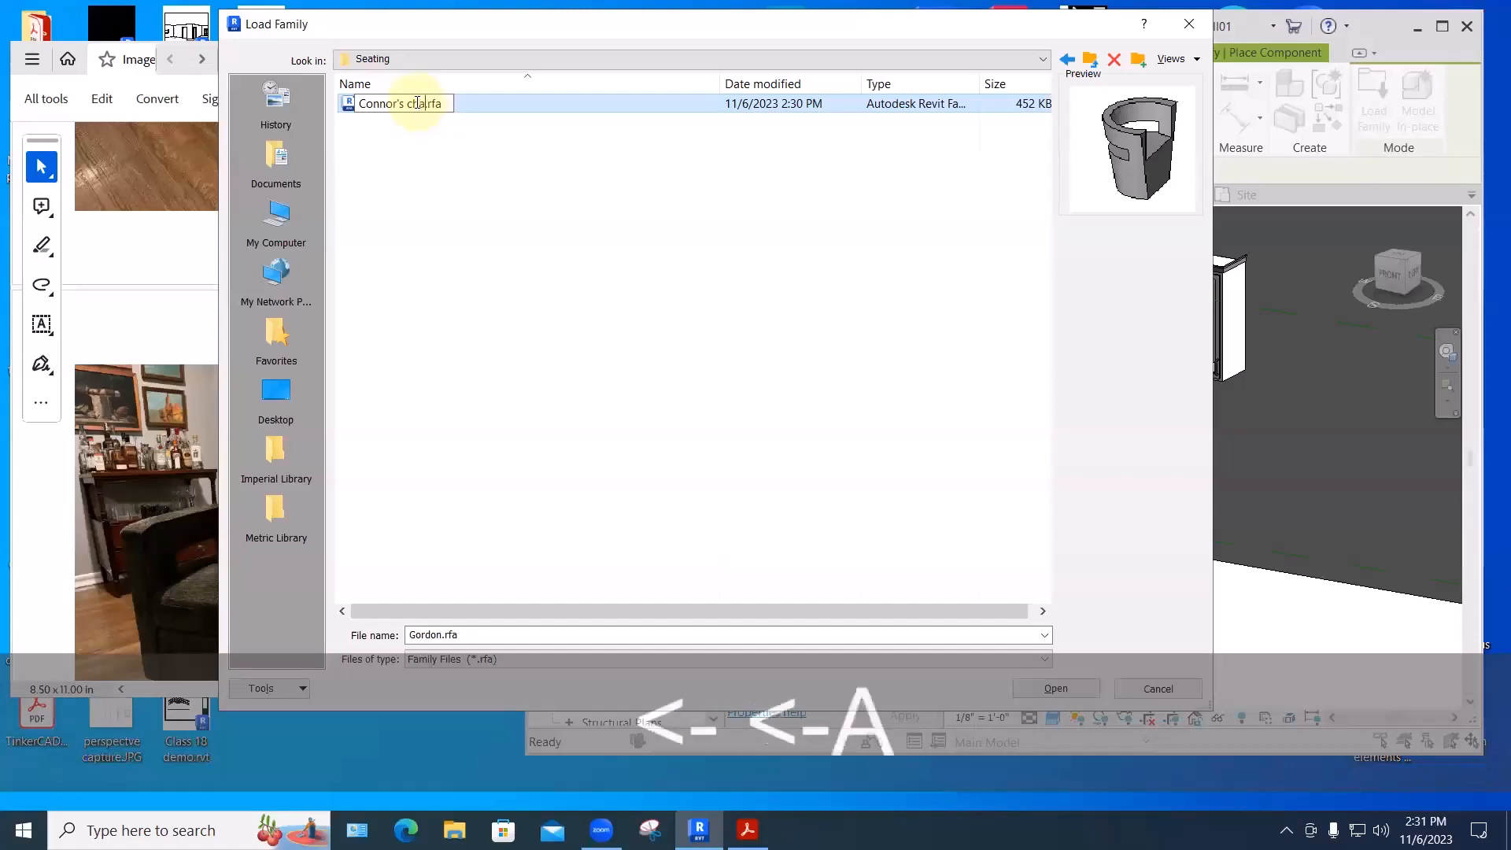
pyautogui.press('Return')
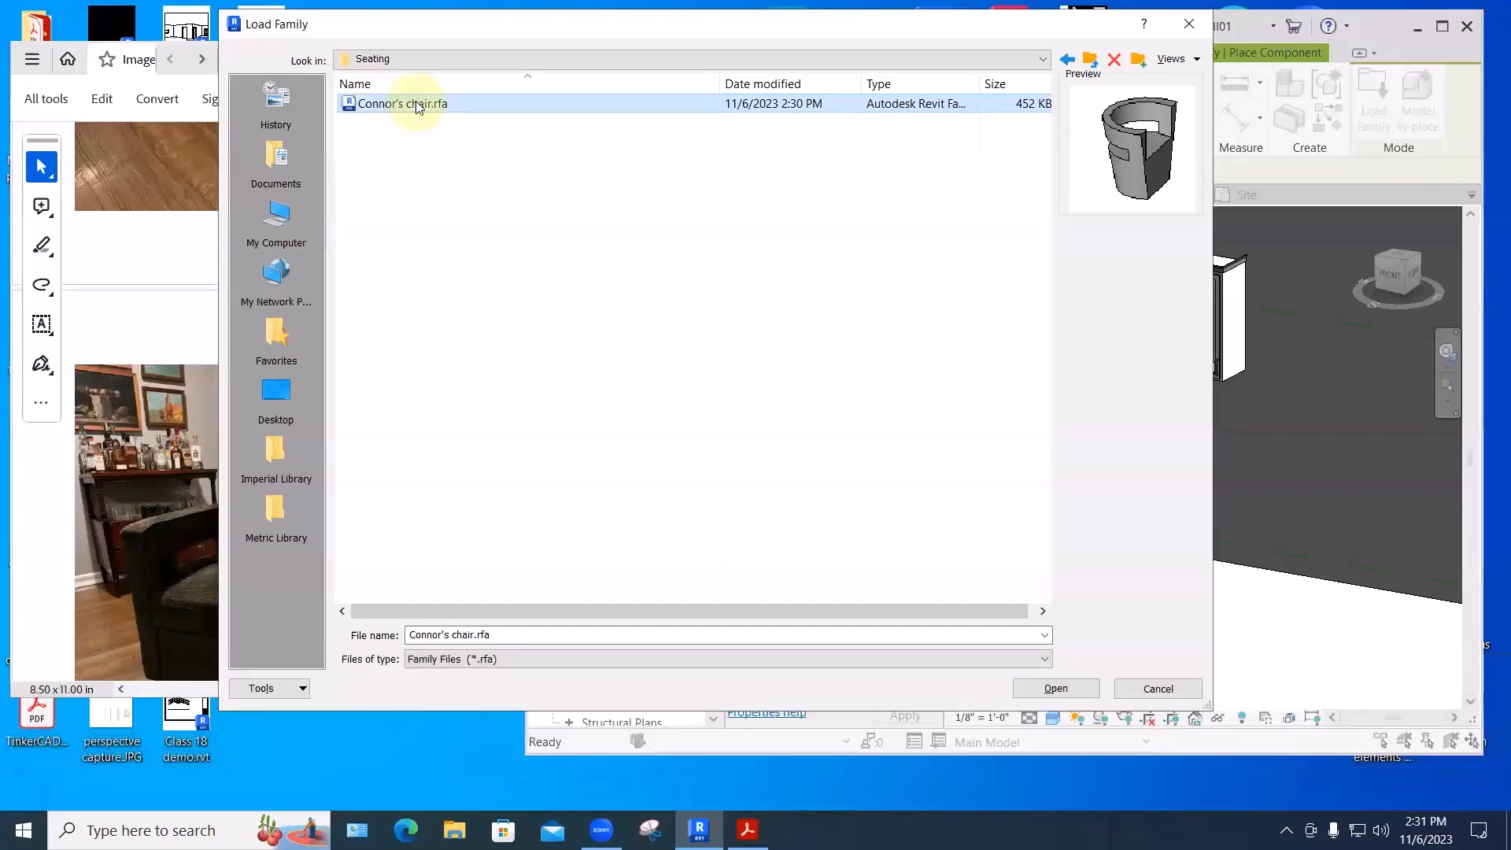
pyautogui.click(1054, 689)
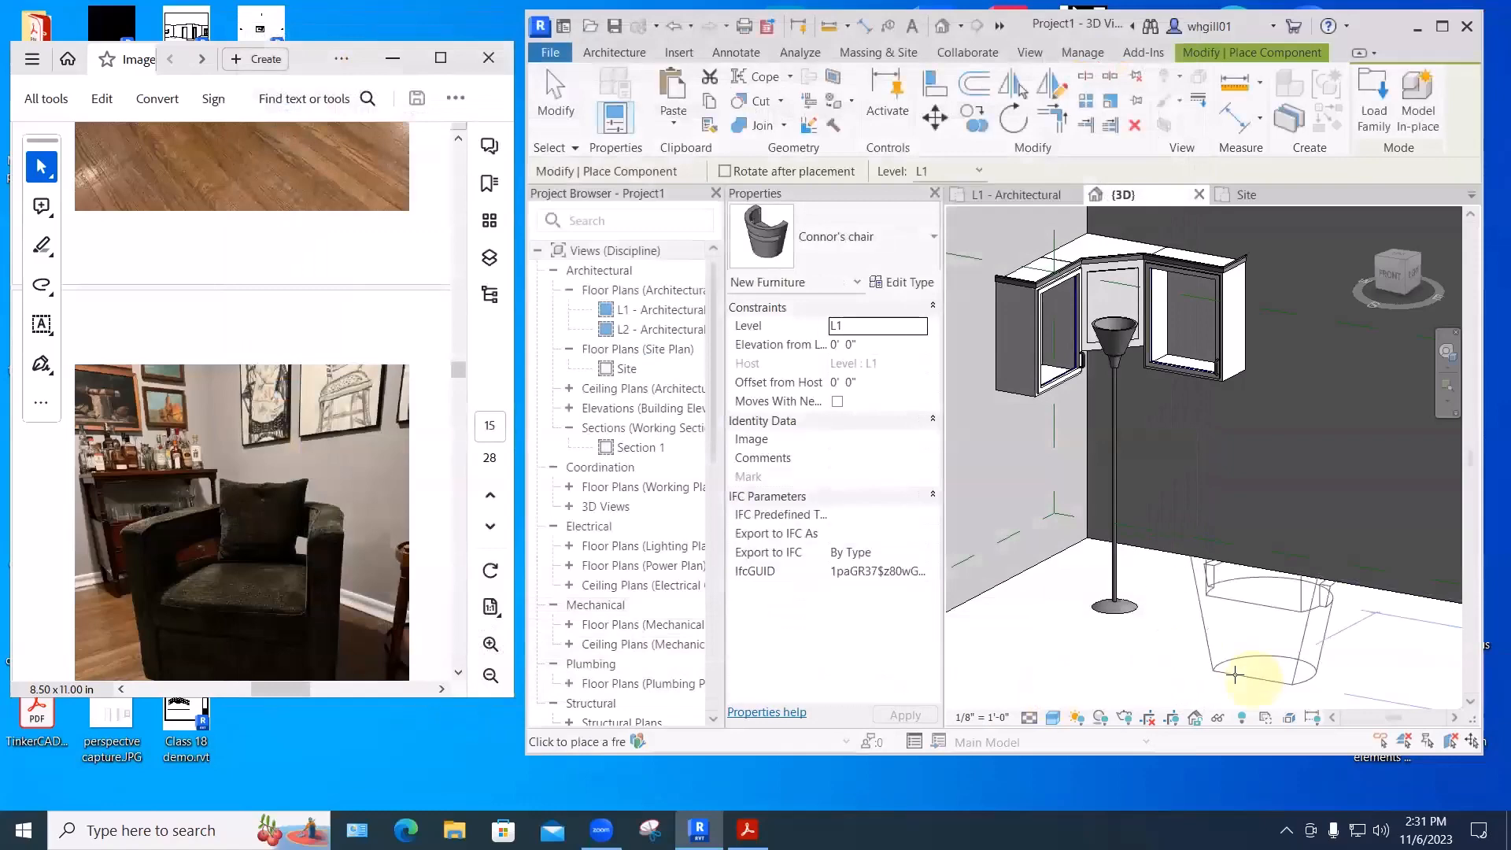
# - Place one chair on the floor beside the floor lamp, then orbit the room view
pyautogui.click(1230, 673)
pyautogui.press('Escape')
pyautogui.press('Escape')
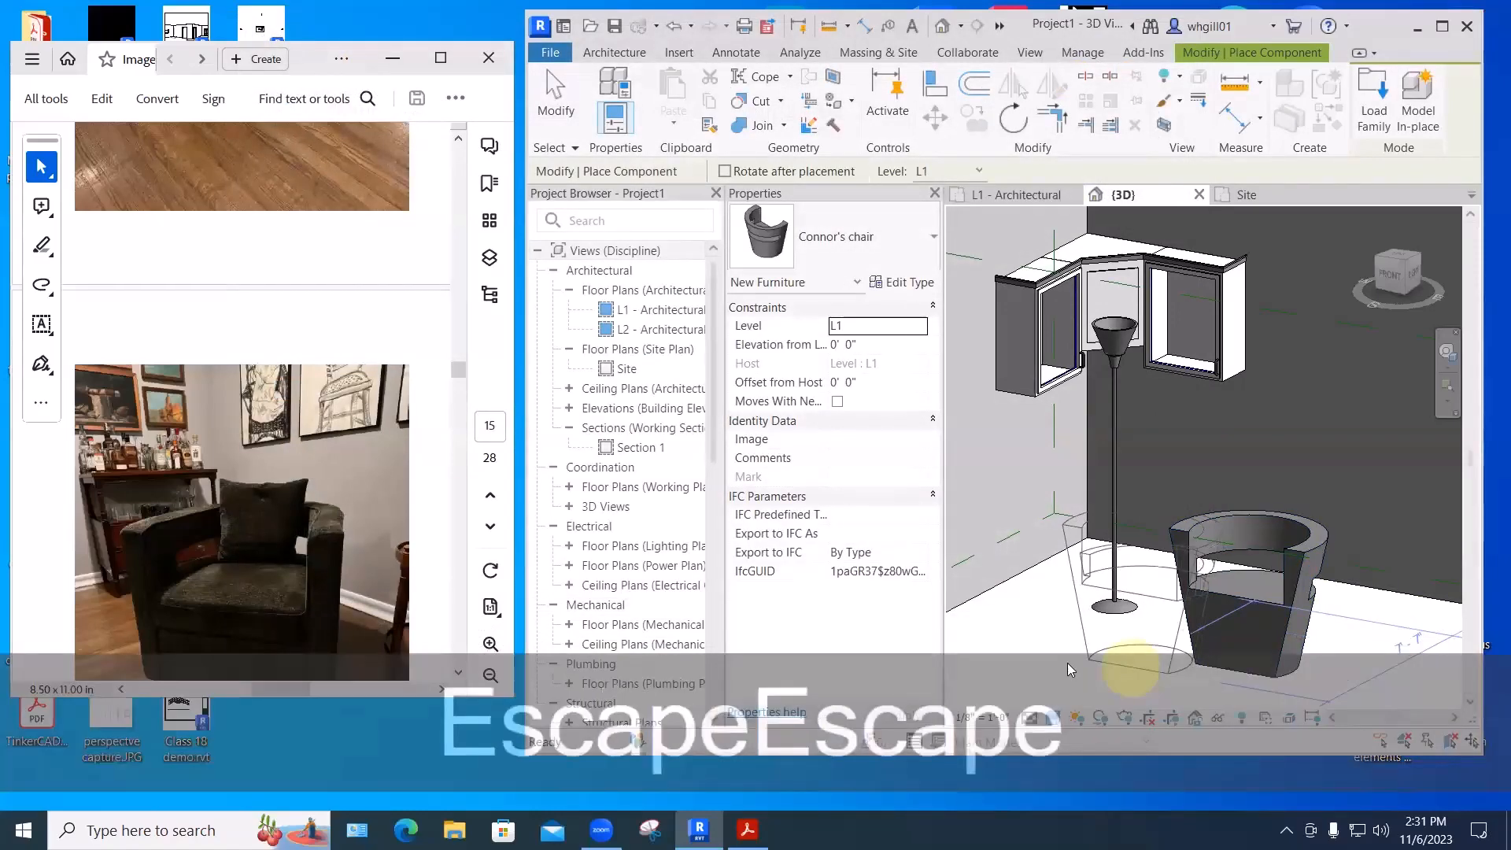
pyautogui.keyDown('shift'); pyautogui.moveTo(1071, 665); pyautogui.dragTo(1201, 661, button='middle'); pyautogui.keyUp('shift')
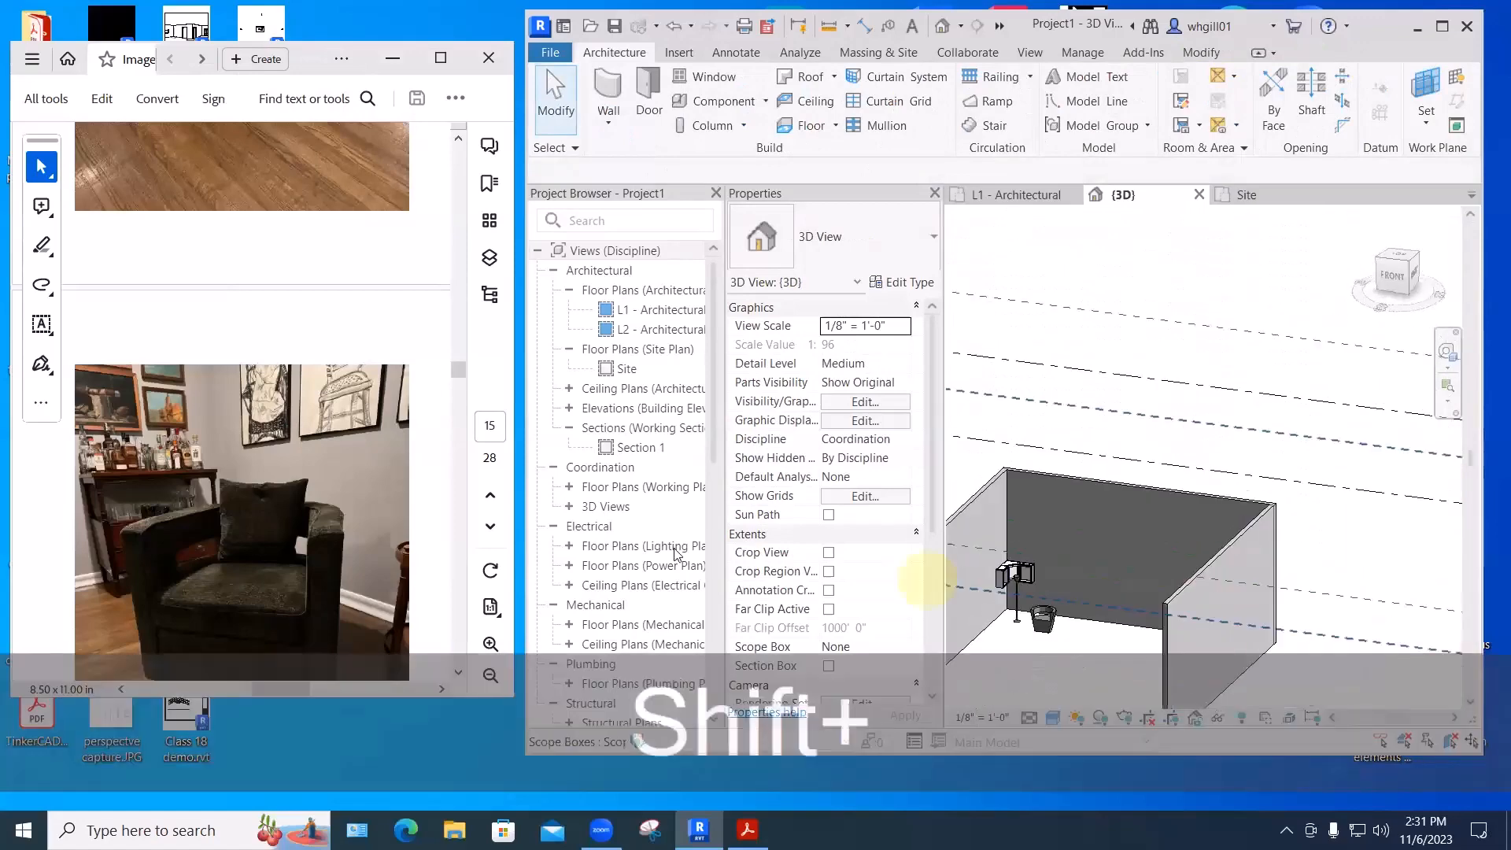
pyautogui.click(458, 673)
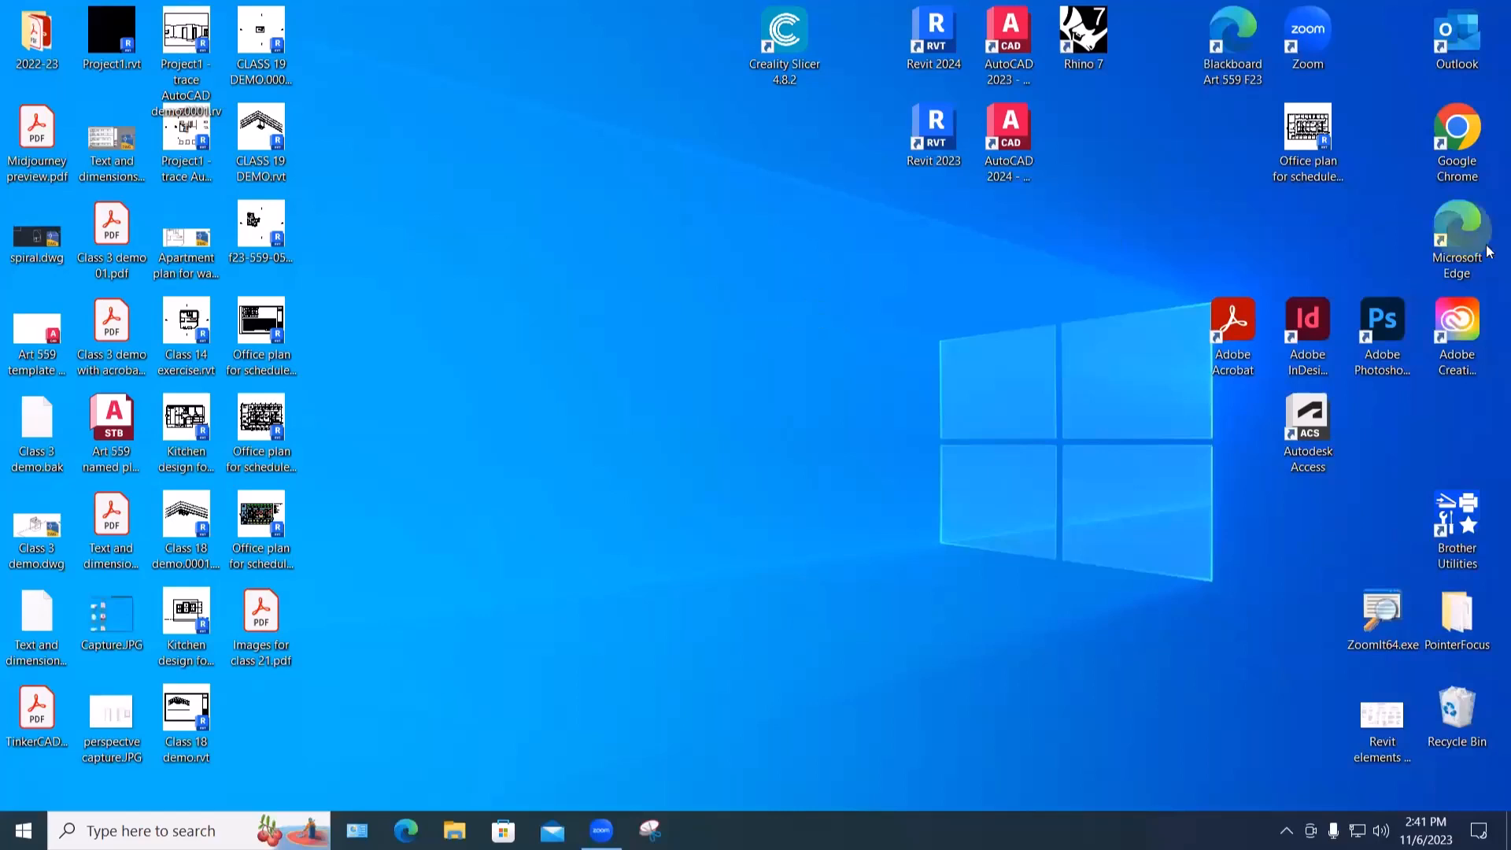
# - Launch Chrome, go to promeai.com and open the free Sketch Rendering tool
pyautogui.click(1456, 129)
pyautogui.doubleClick(1456, 130)
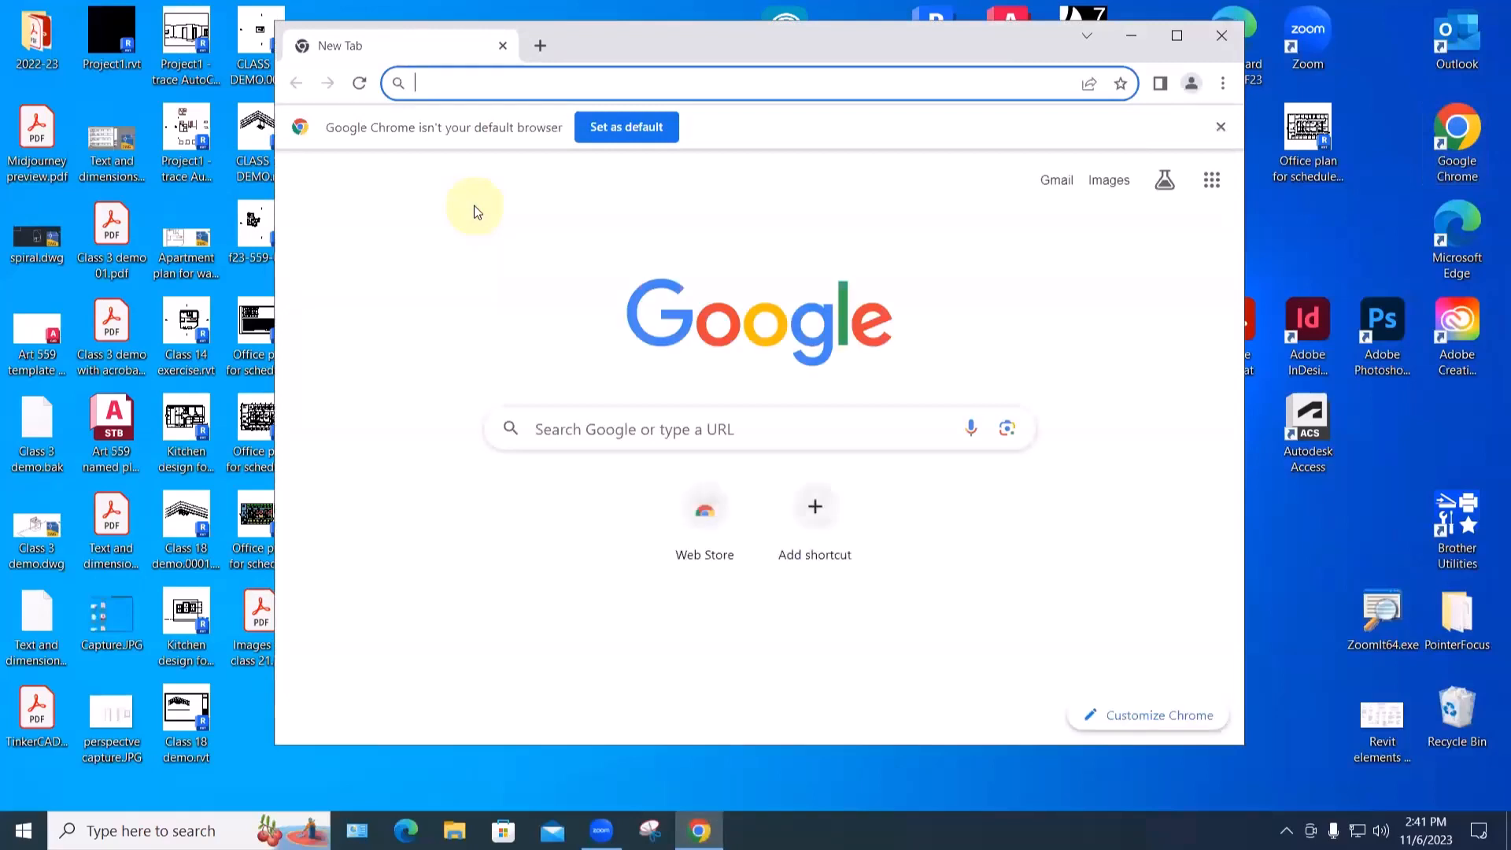
pyautogui.write('promeai.com')
pyautogui.press('Return')
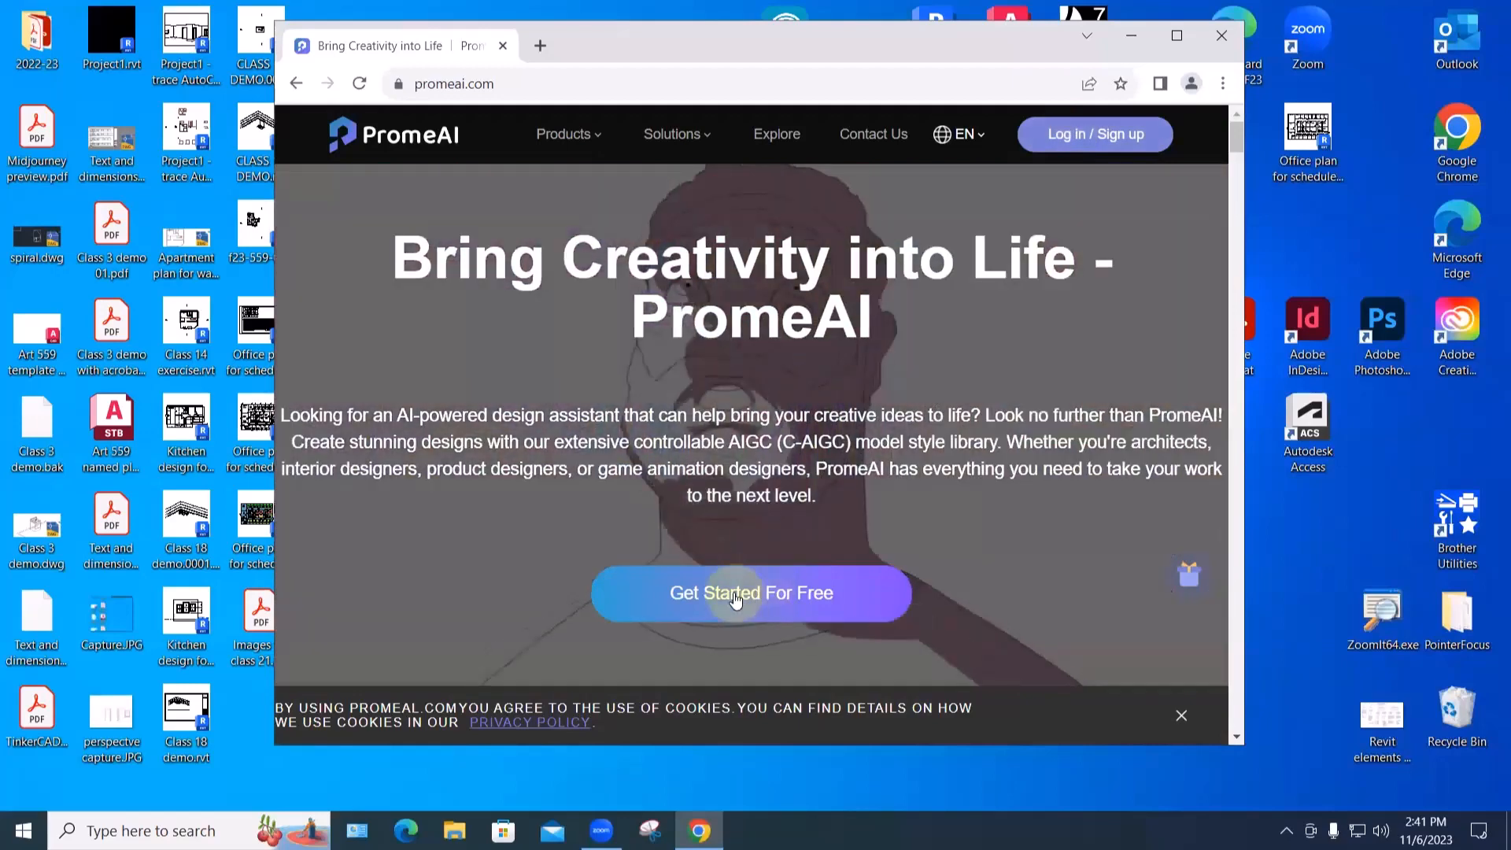
pyautogui.click(735, 595)
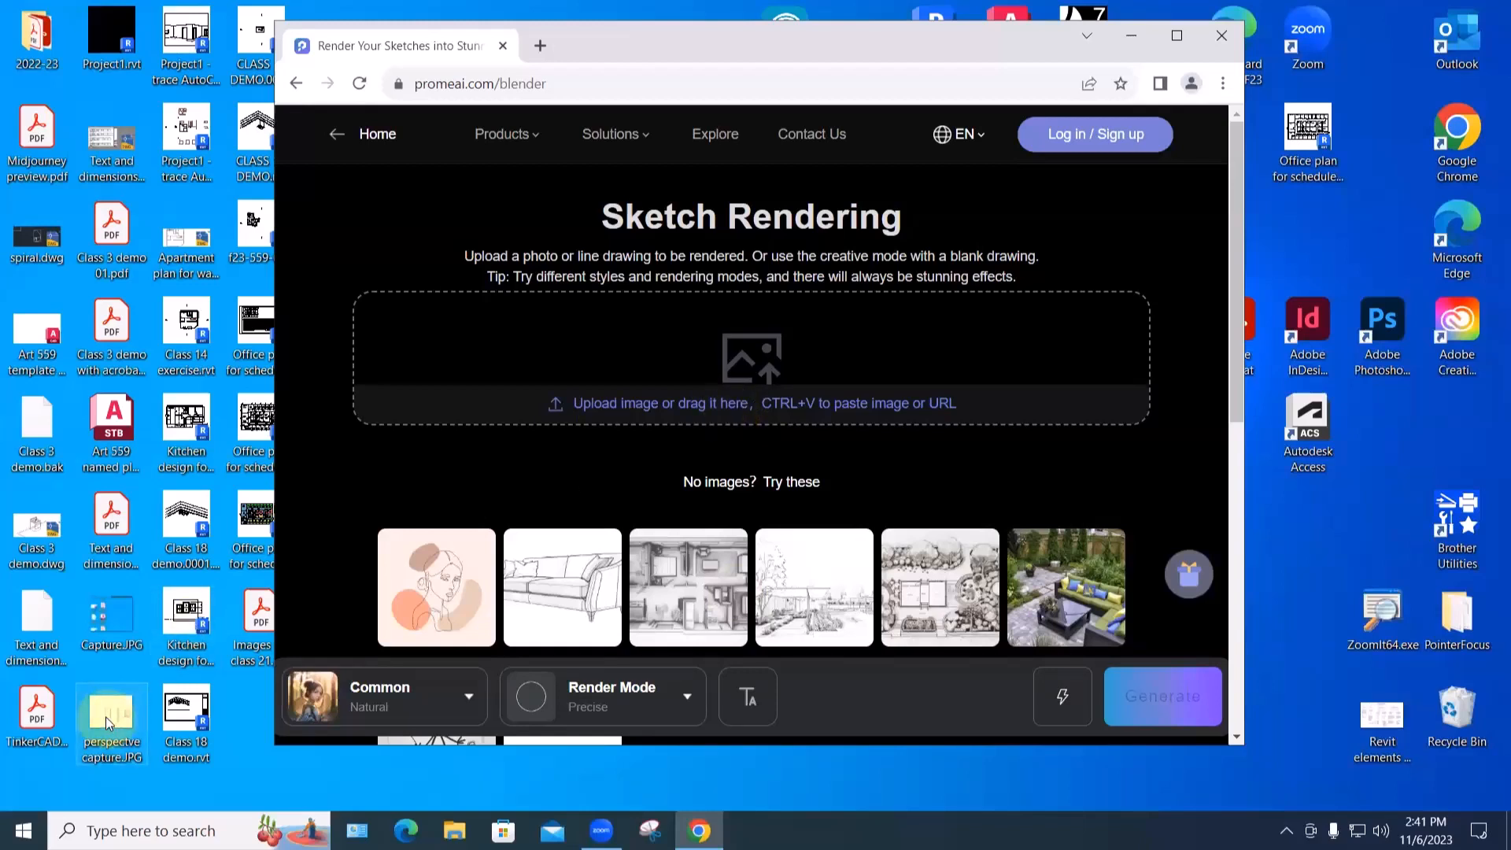
# - Upload the Revit perspective capture JPG and keep the Precise render mode
pyautogui.moveTo(105, 716)
pyautogui.mouseDown()
pyautogui.moveTo(379, 501)
pyautogui.moveTo(619, 385)
pyautogui.moveTo(727, 362)
pyautogui.mouseUp()
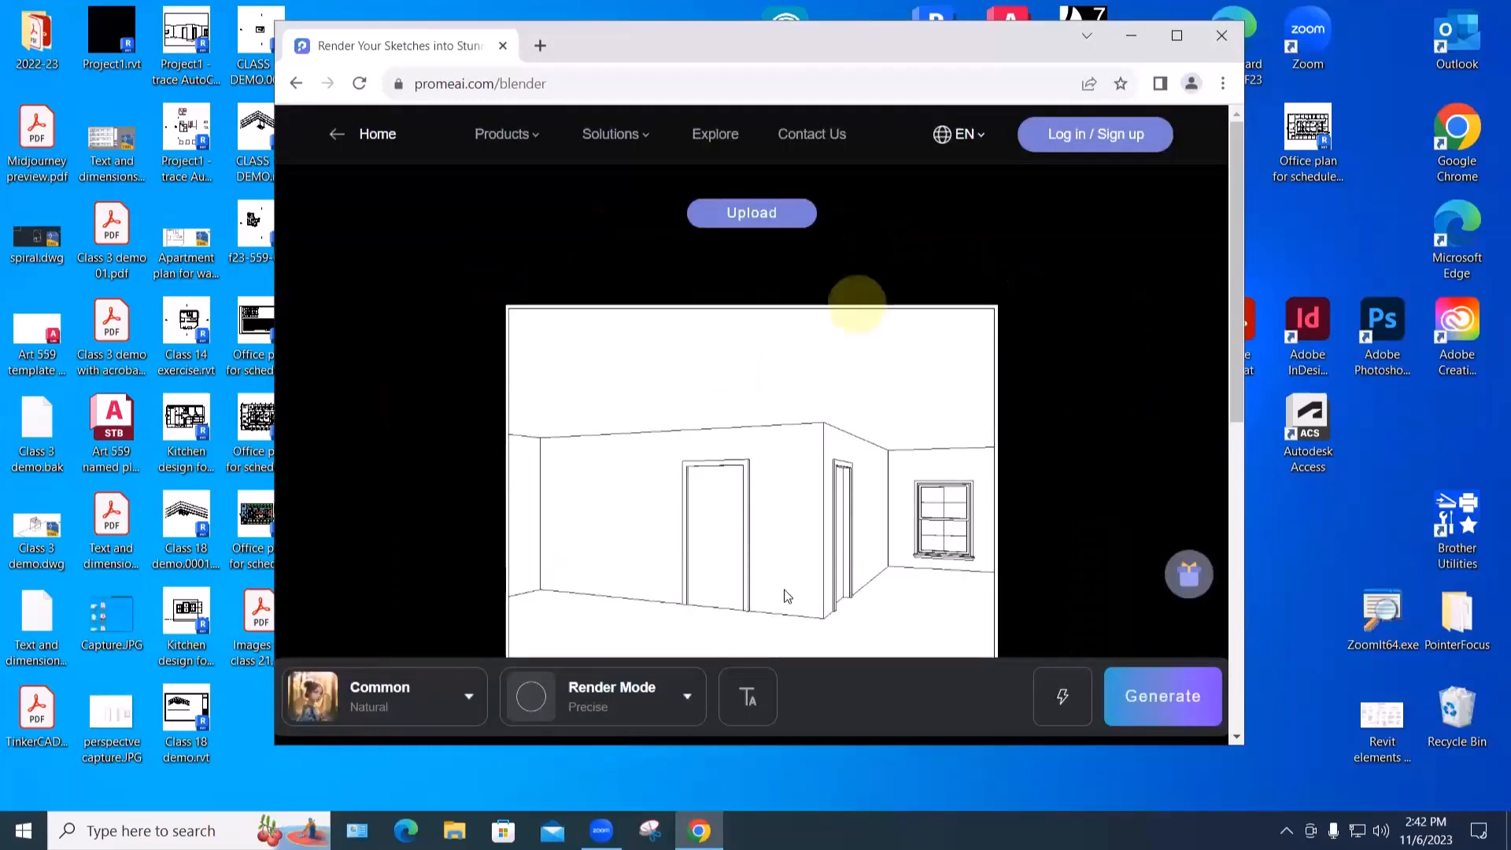
pyautogui.scroll(-1, 1052, 571)
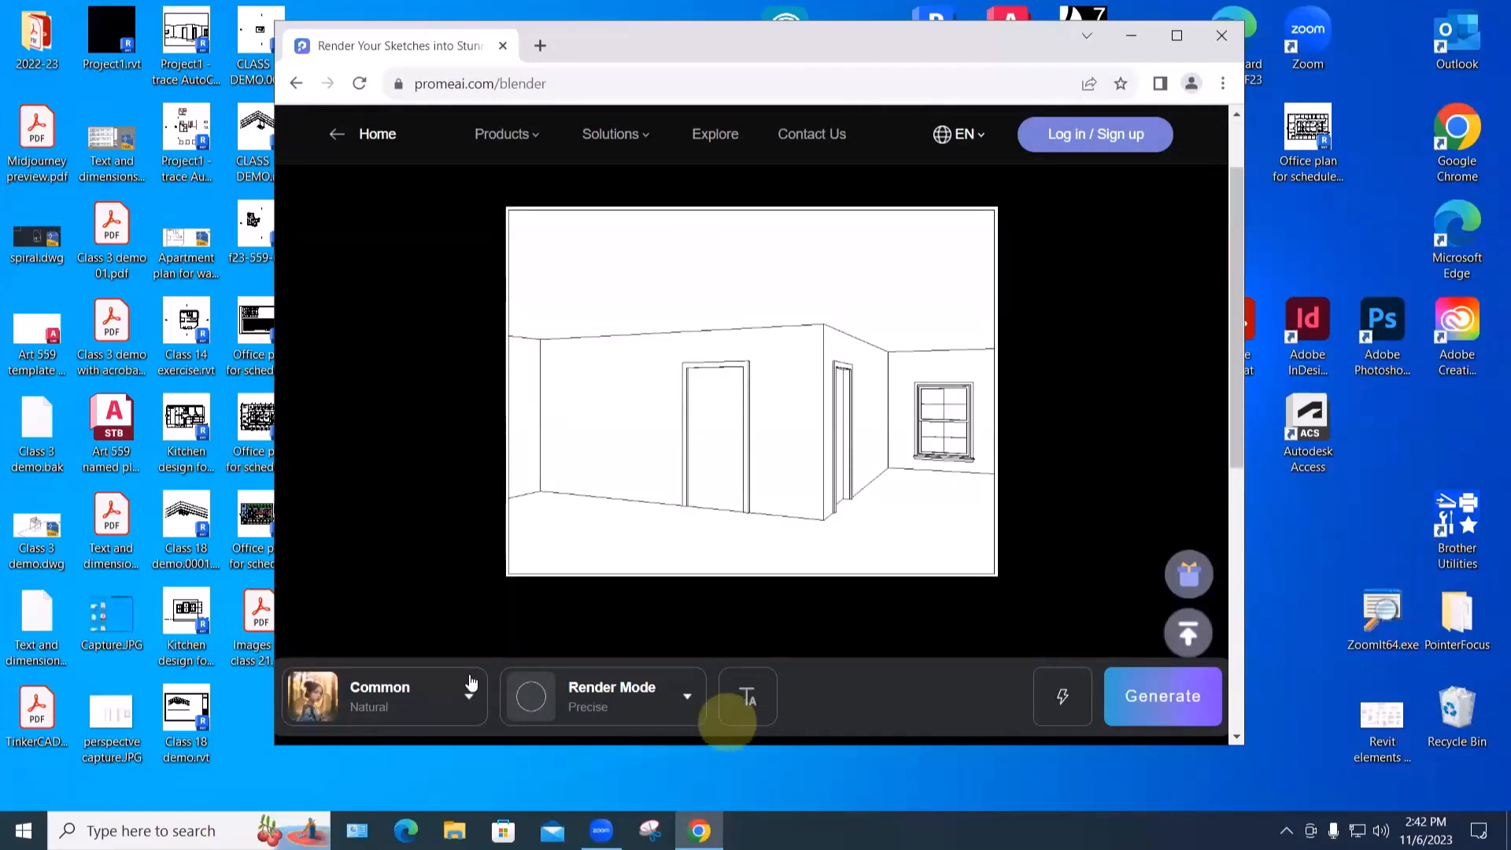
pyautogui.click(551, 694)
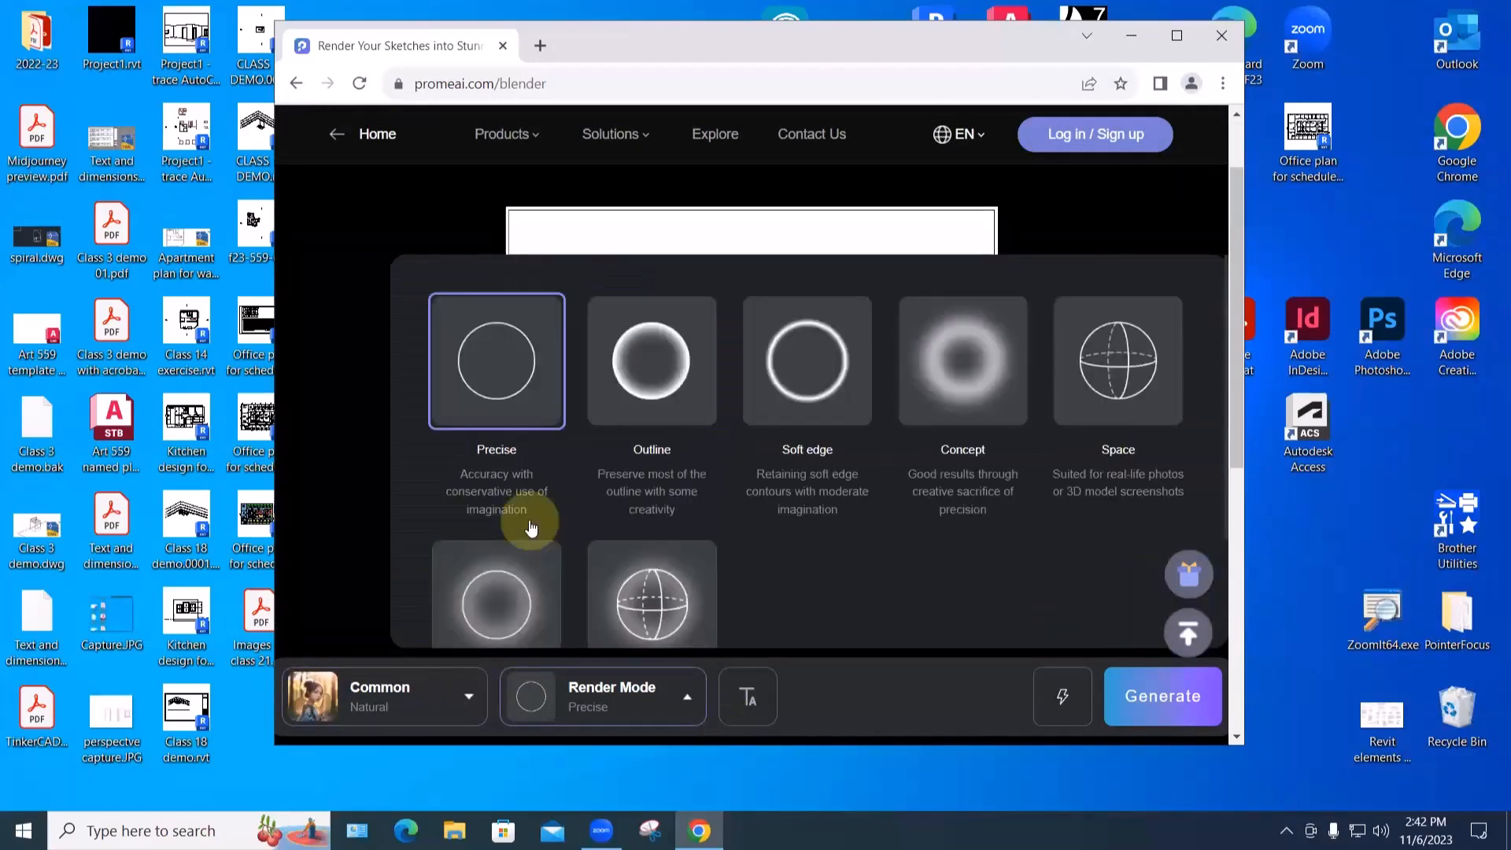
pyautogui.click(465, 354)
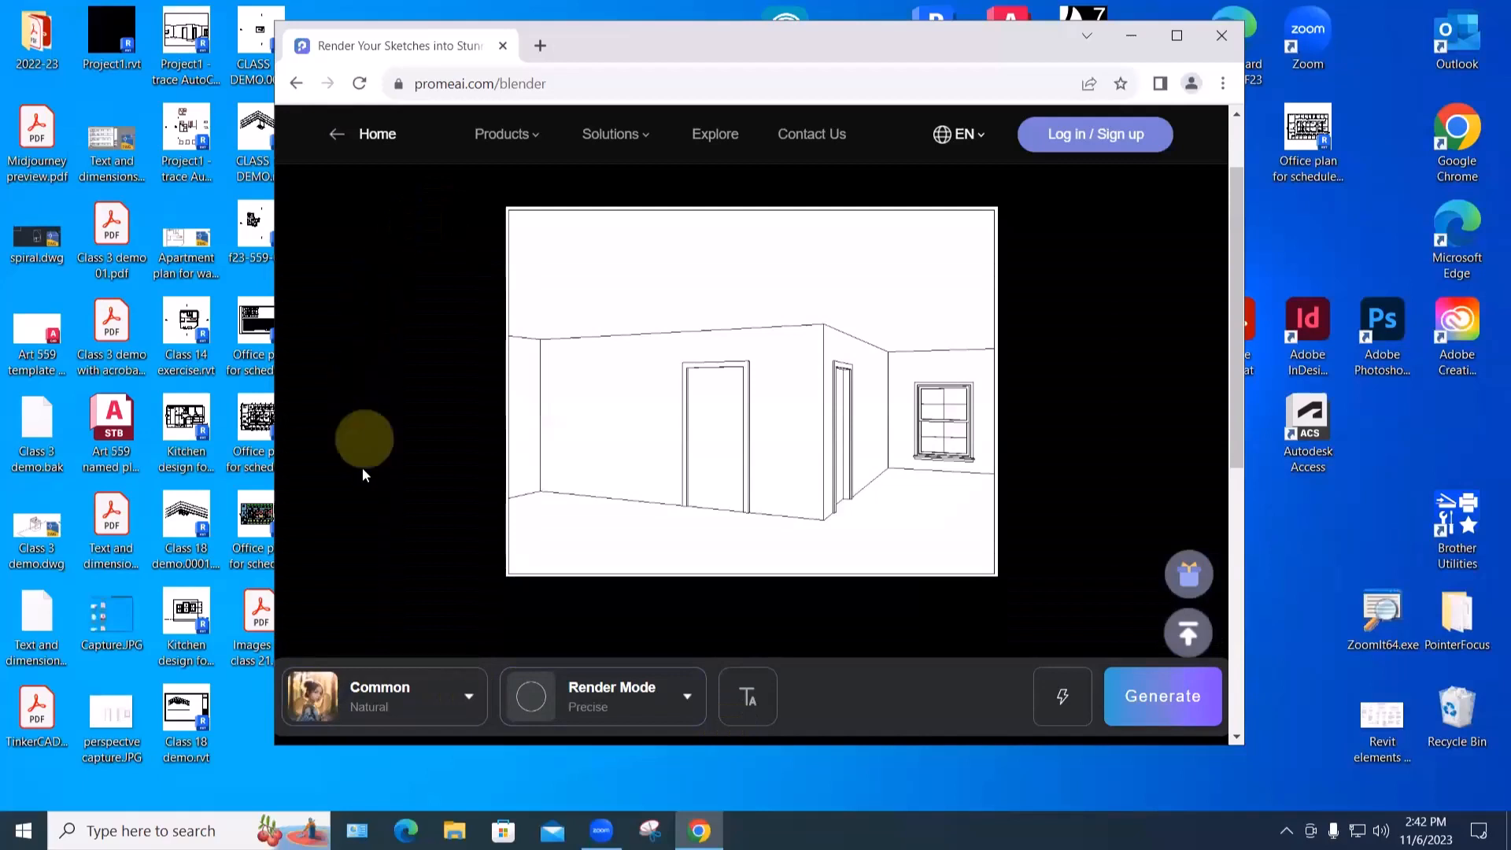
# - Review the Interior Design styles, keep Common Natural, and generate the renders
pyautogui.click(363, 704)
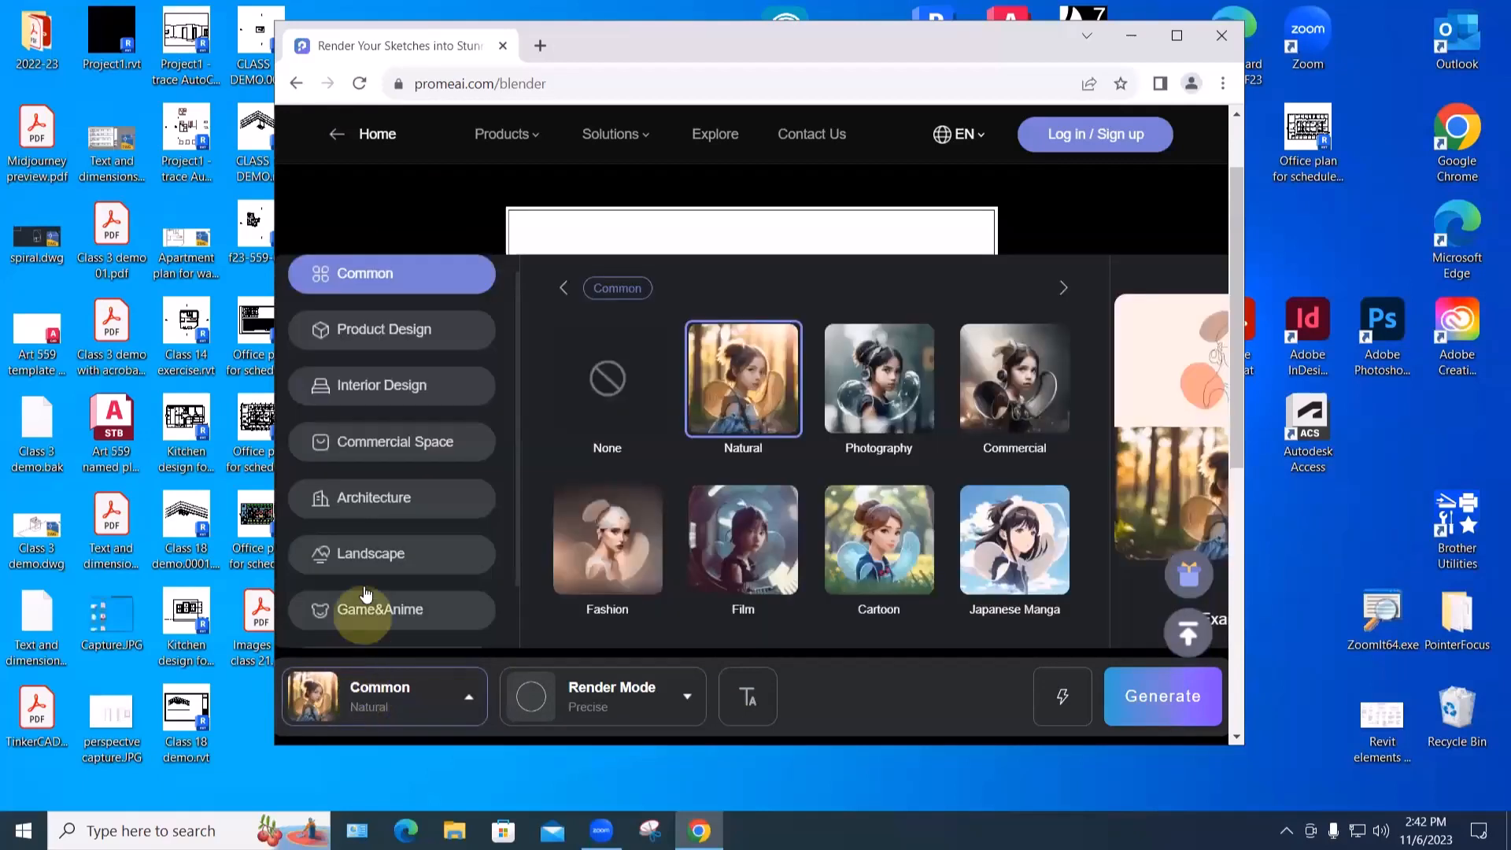
pyautogui.click(366, 386)
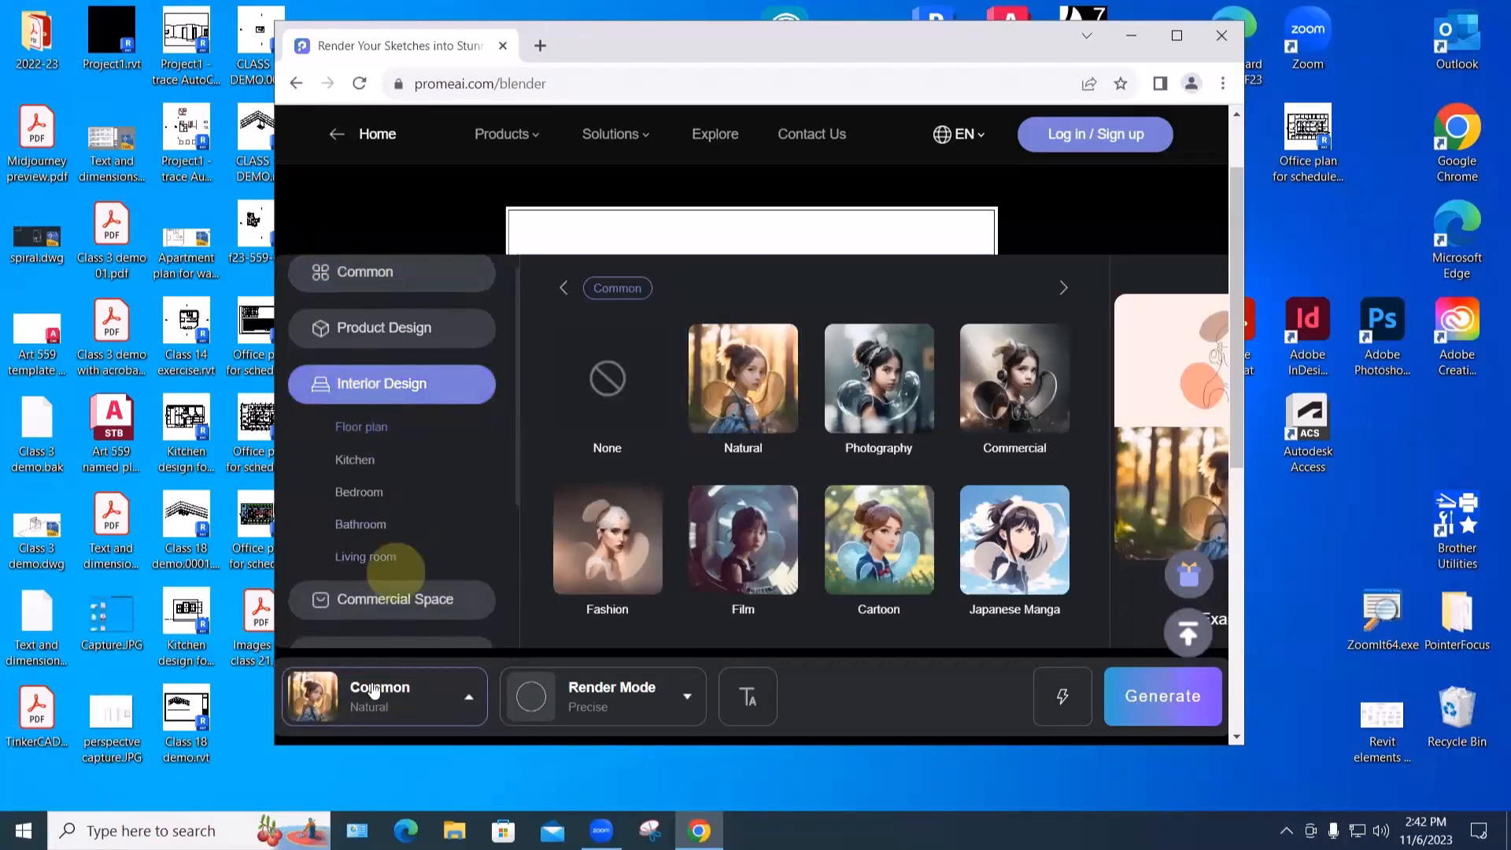
pyautogui.scroll(-3, 389, 590)
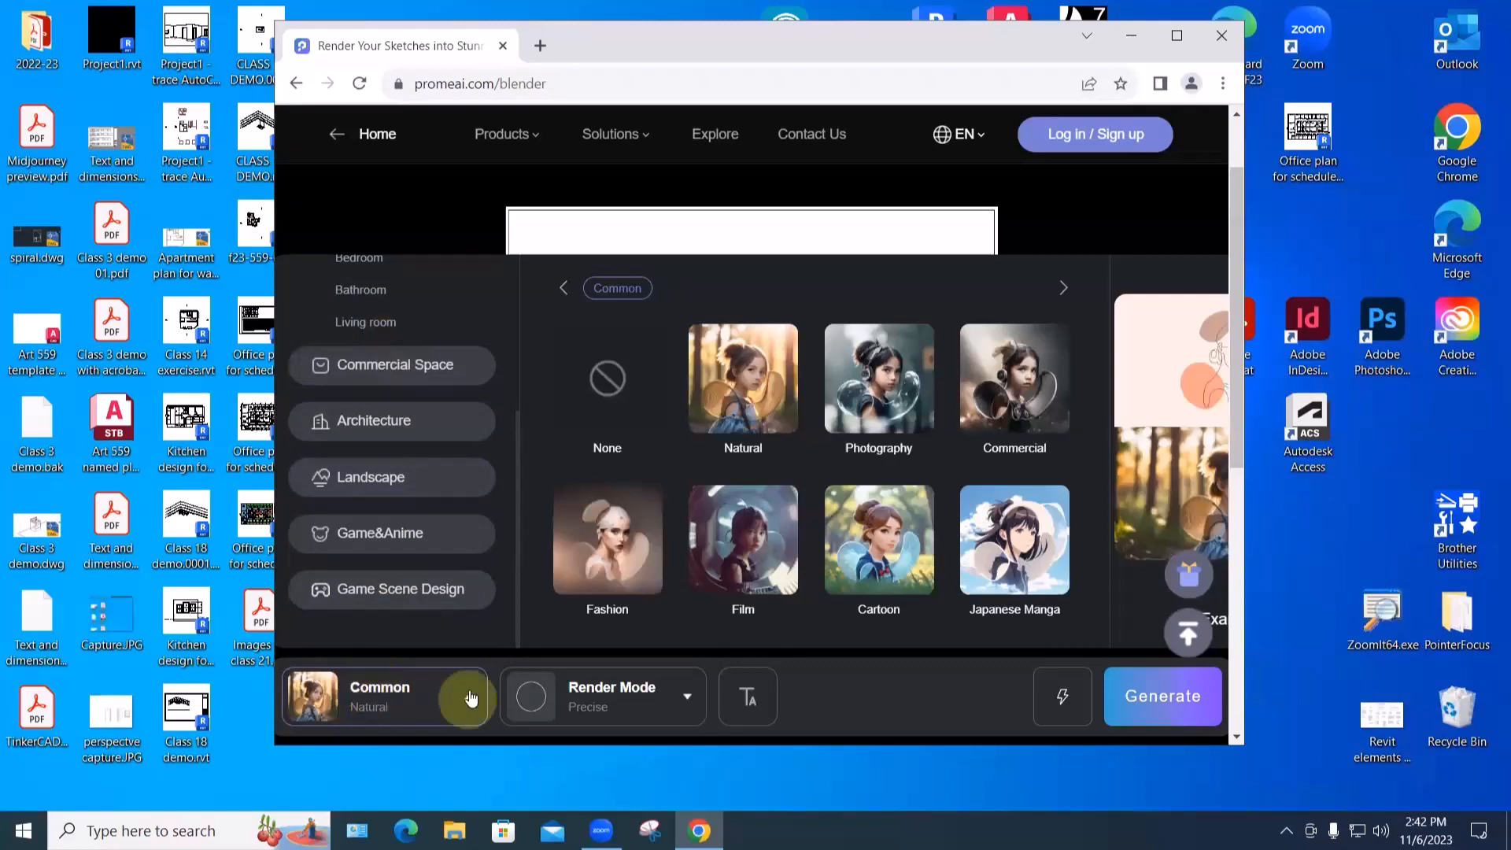
pyautogui.click(630, 699)
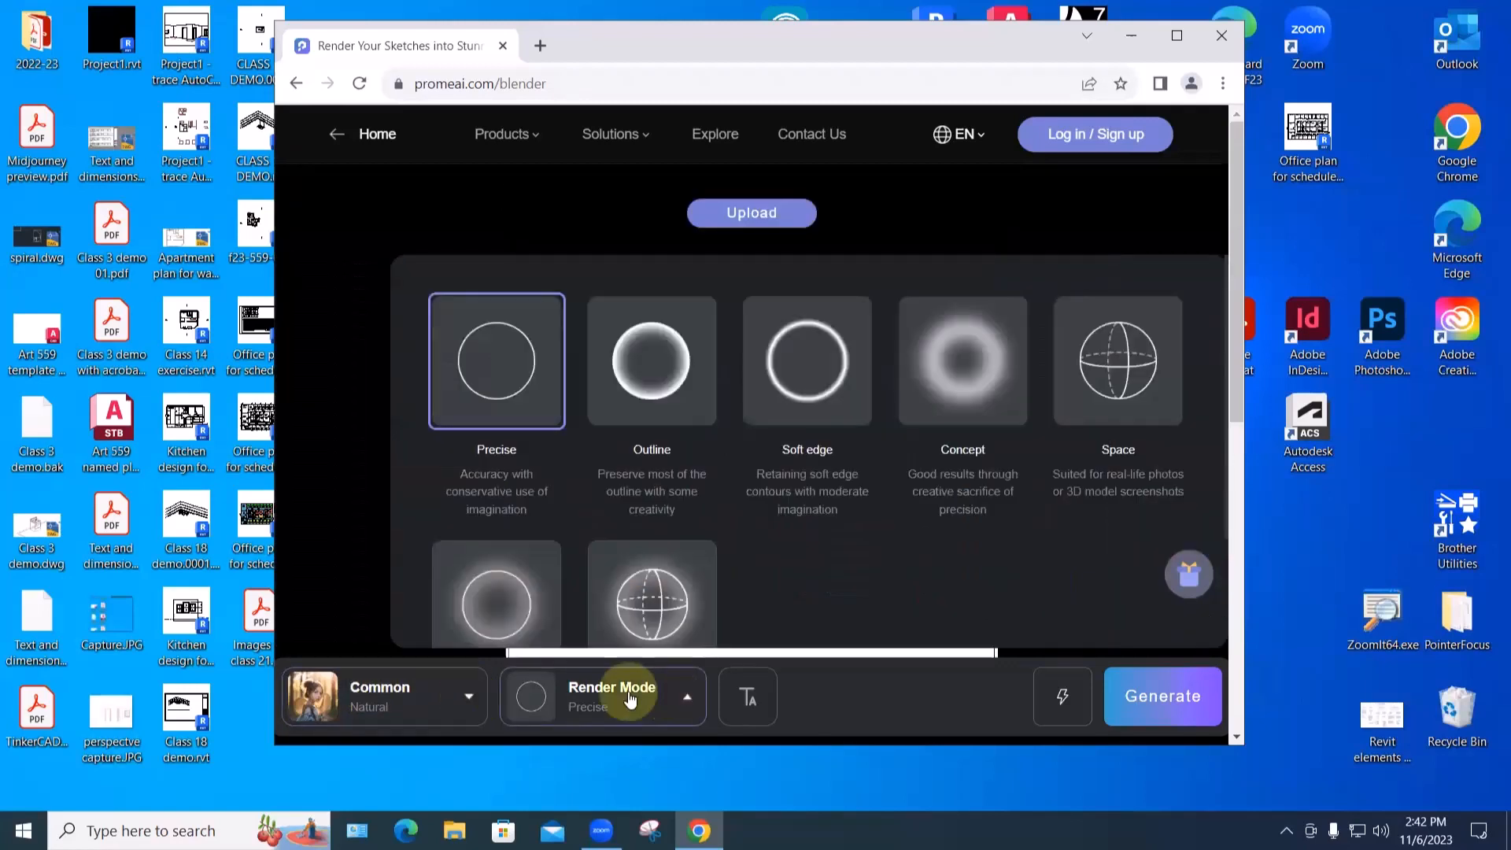
pyautogui.click(346, 692)
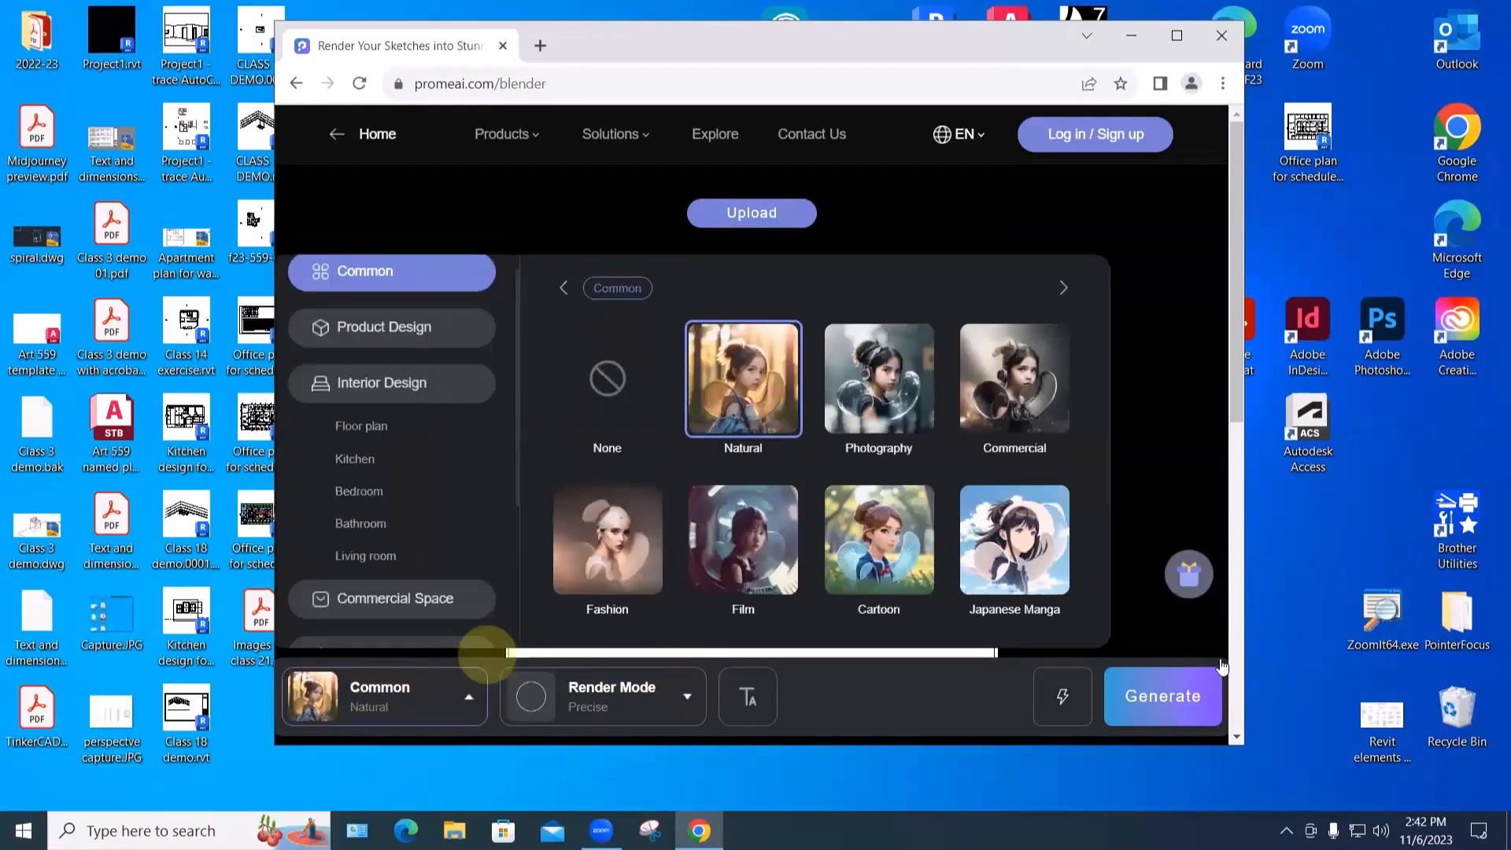
pyautogui.click(1159, 705)
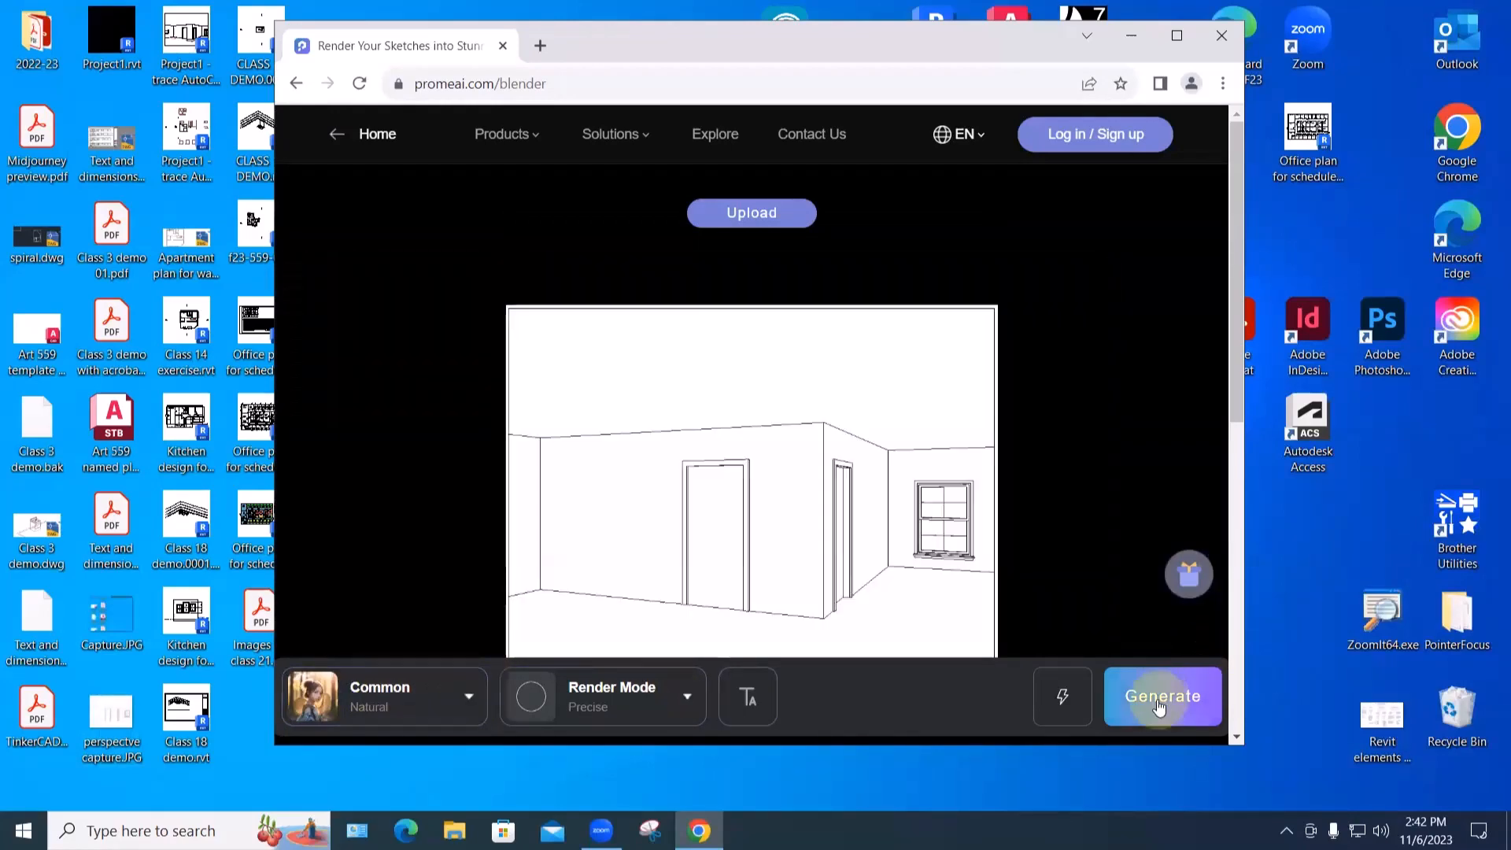
pyautogui.click(1160, 703)
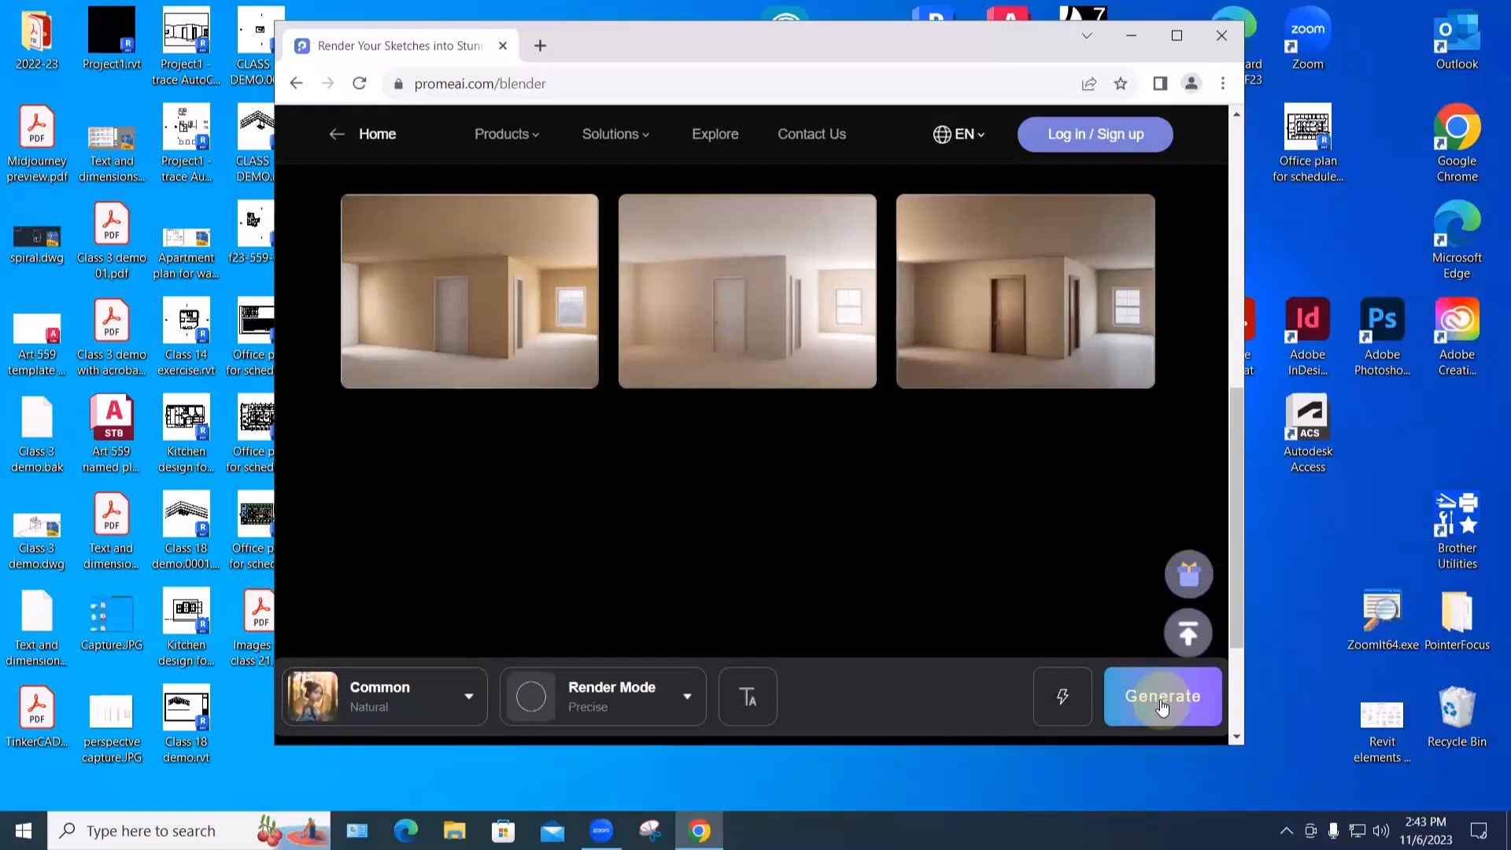
# - Change the render mode from Precise to Space and generate new room renders
pyautogui.click(688, 698)
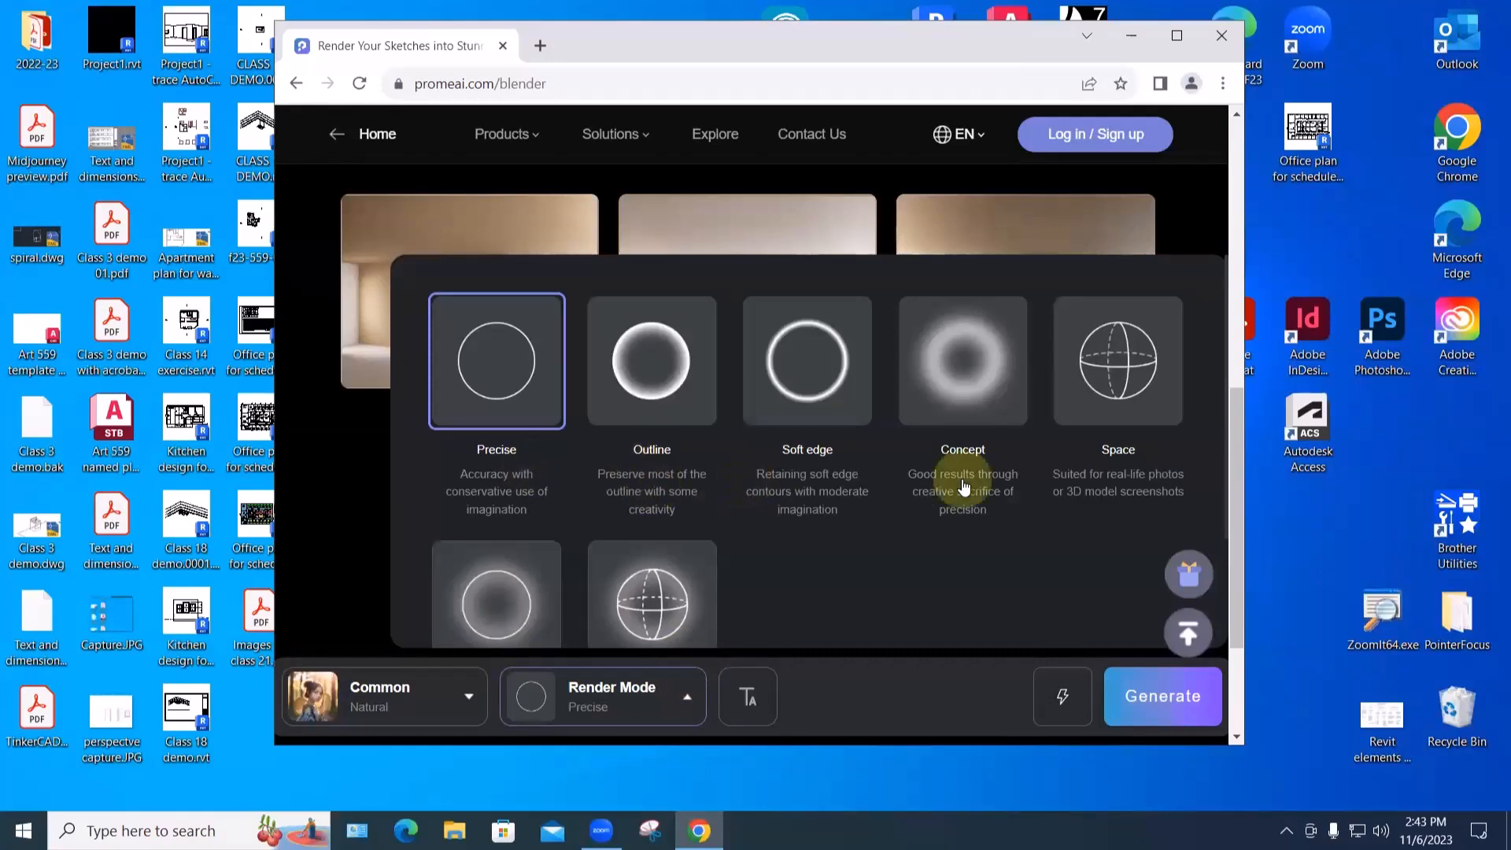
pyautogui.click(1124, 379)
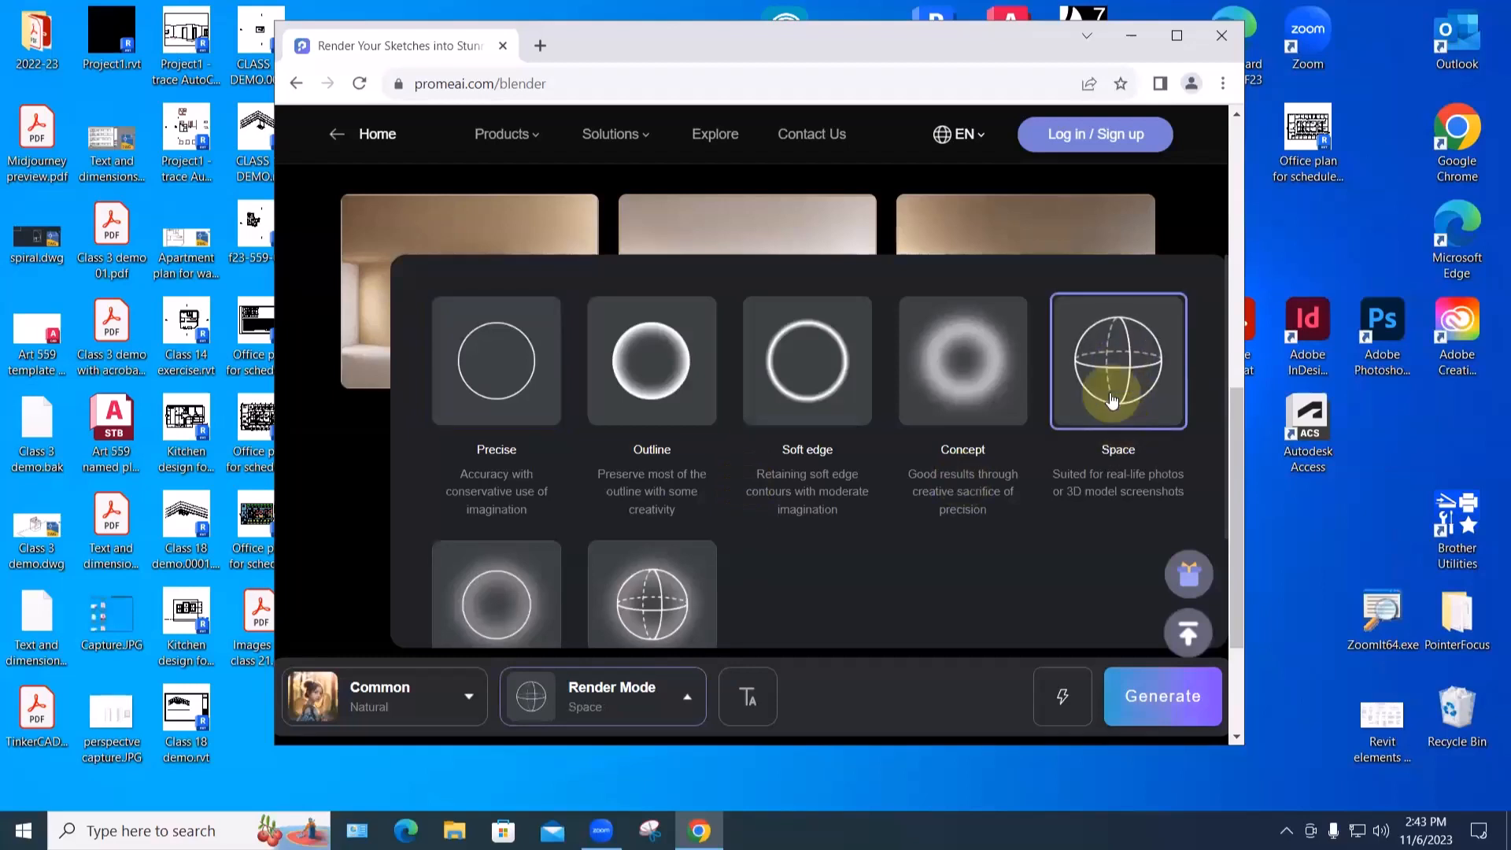
pyautogui.click(1162, 696)
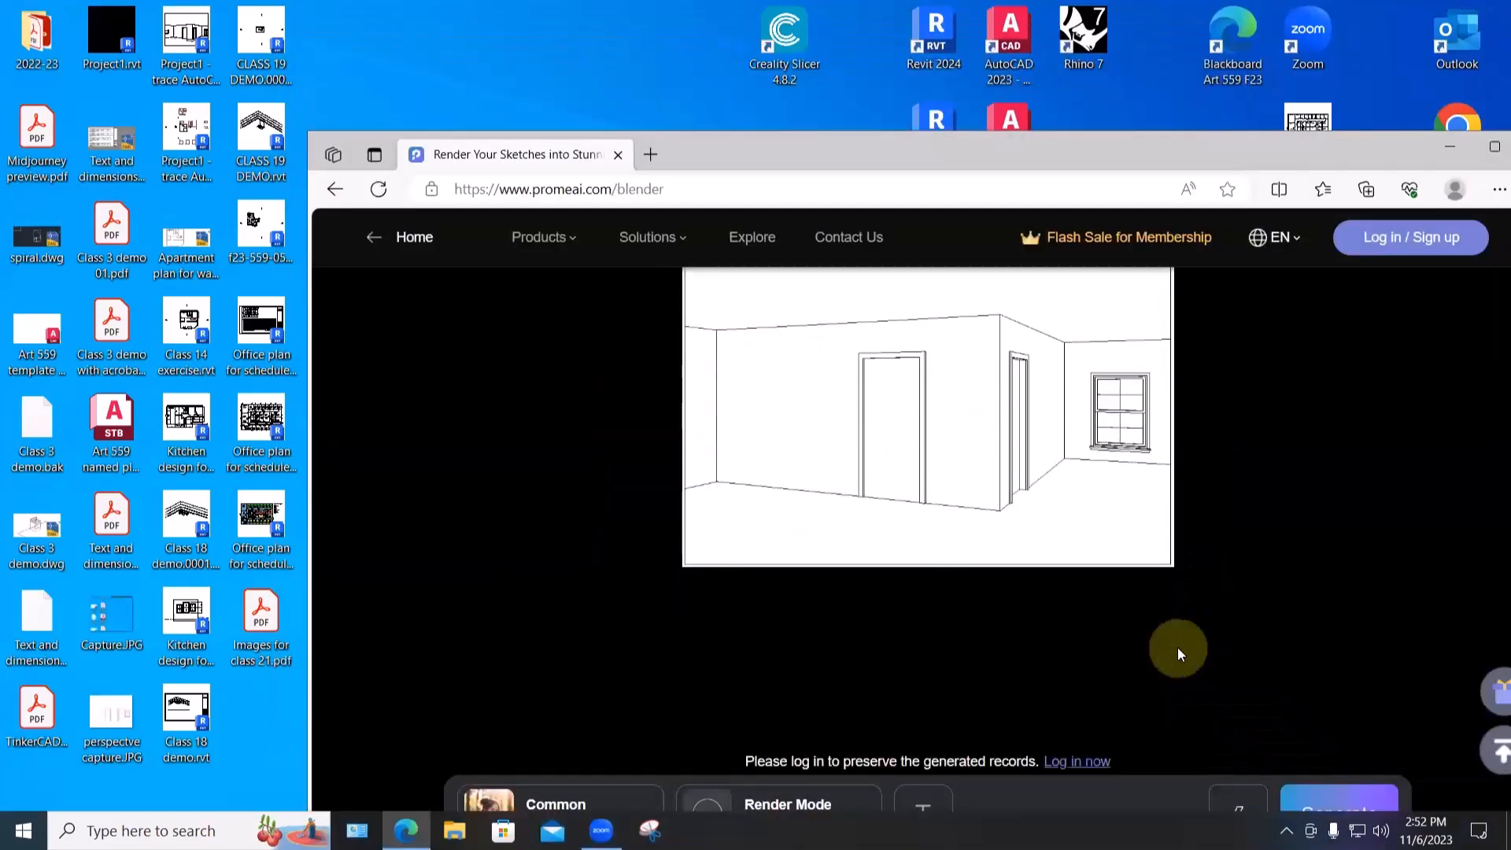
pyautogui.scroll(-1, 1177, 647)
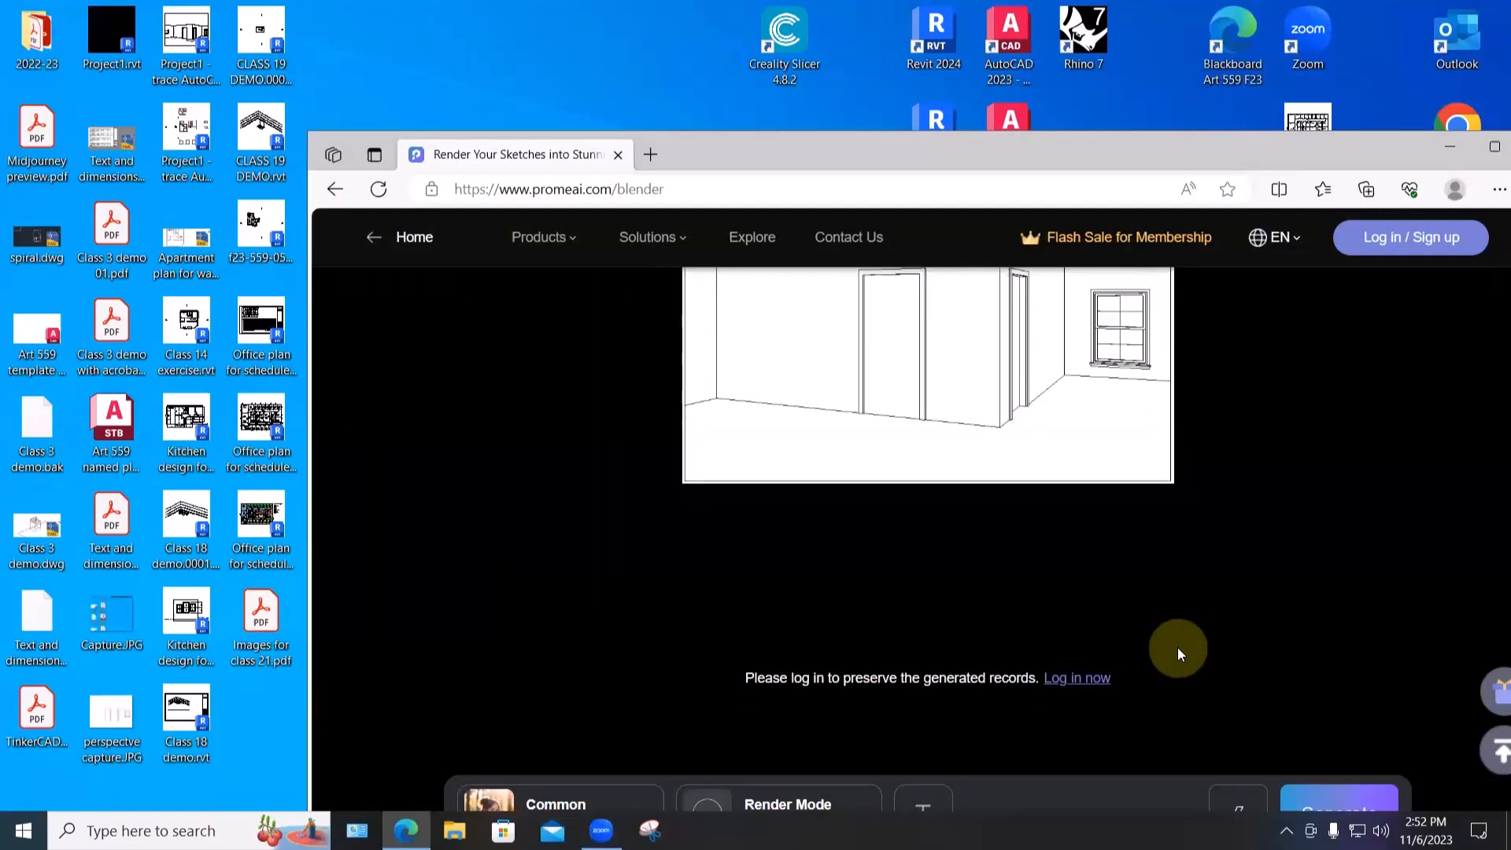
# - Enter the positive prompt 'ornate library with slanting sun' and generate renders
pyautogui.scroll(-5, 1178, 646)
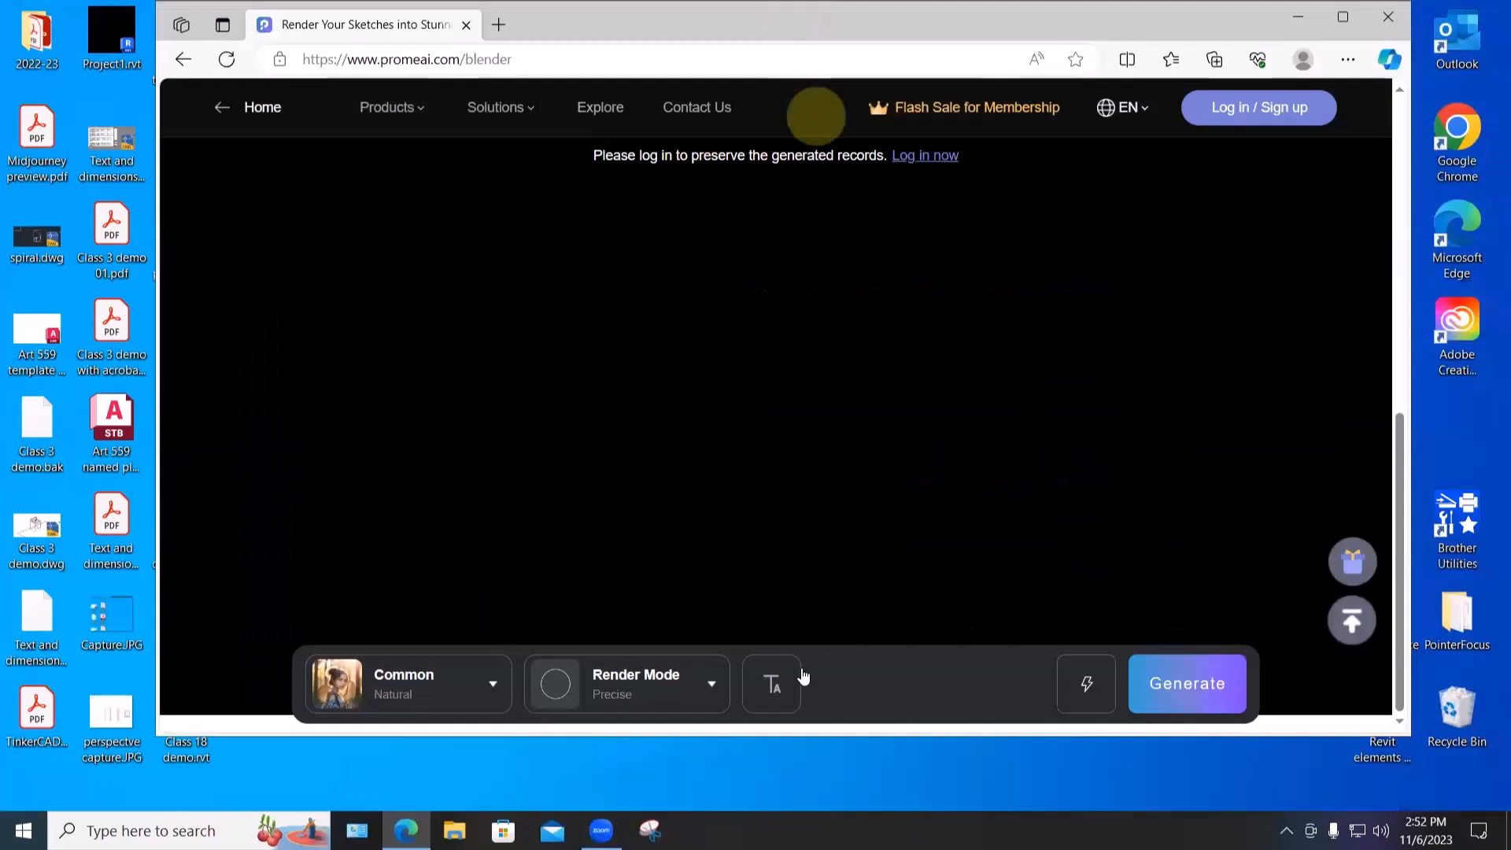
pyautogui.click(786, 682)
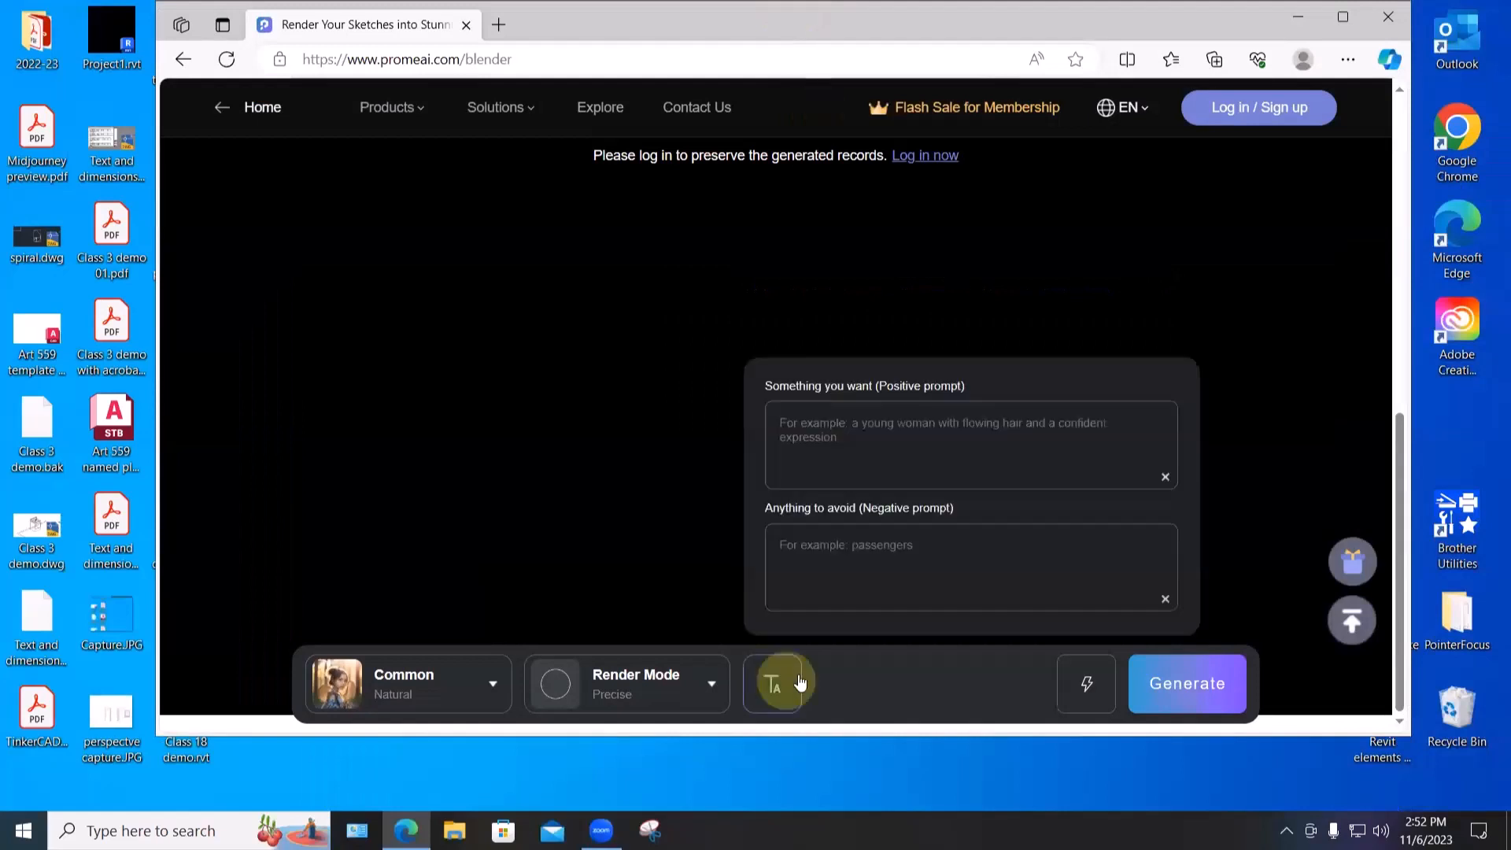
pyautogui.scroll(4, 852, 525)
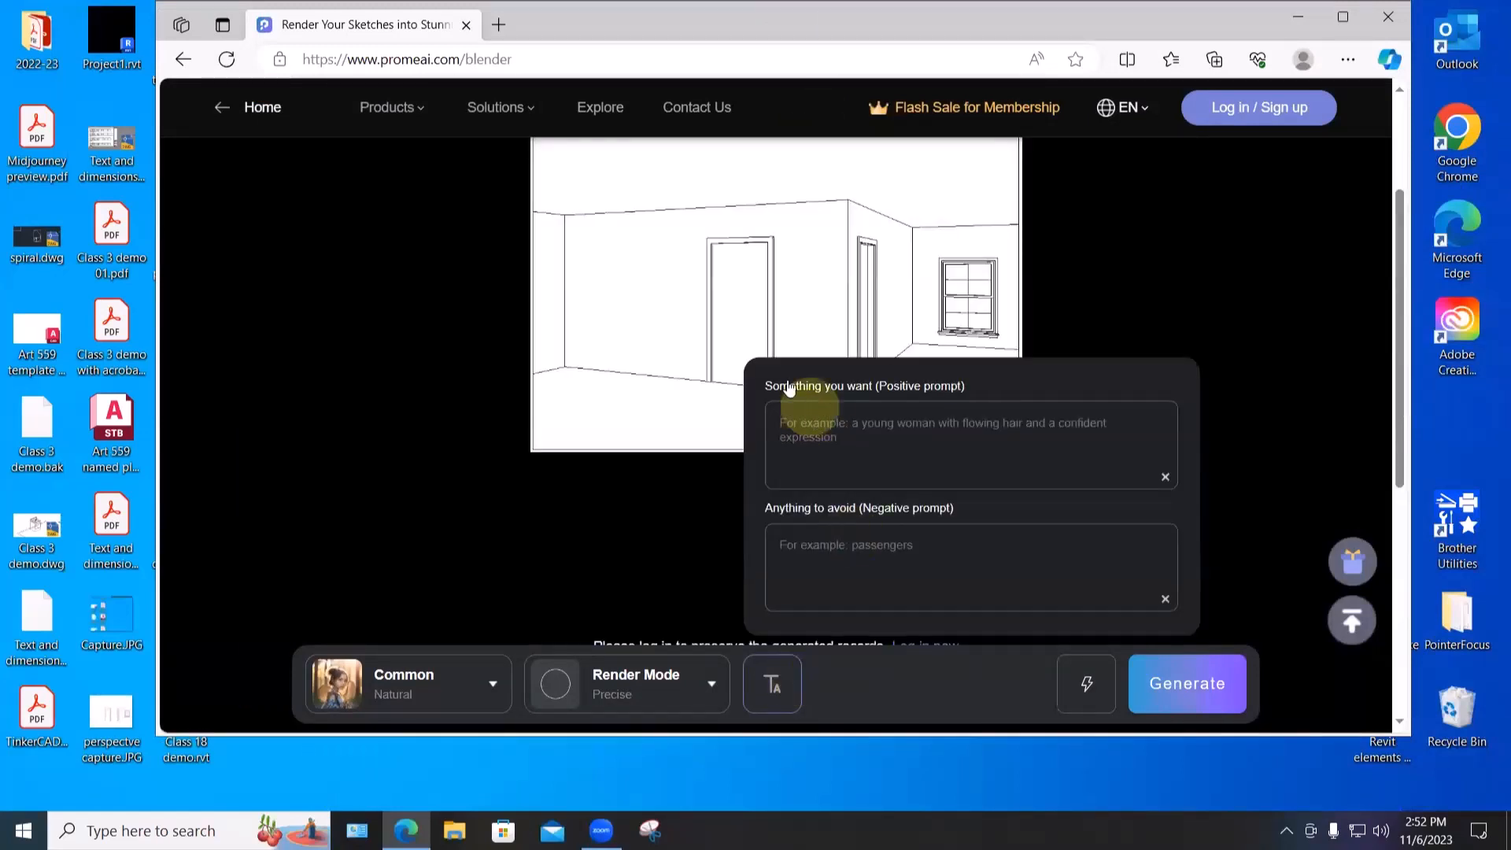
pyautogui.click(811, 432)
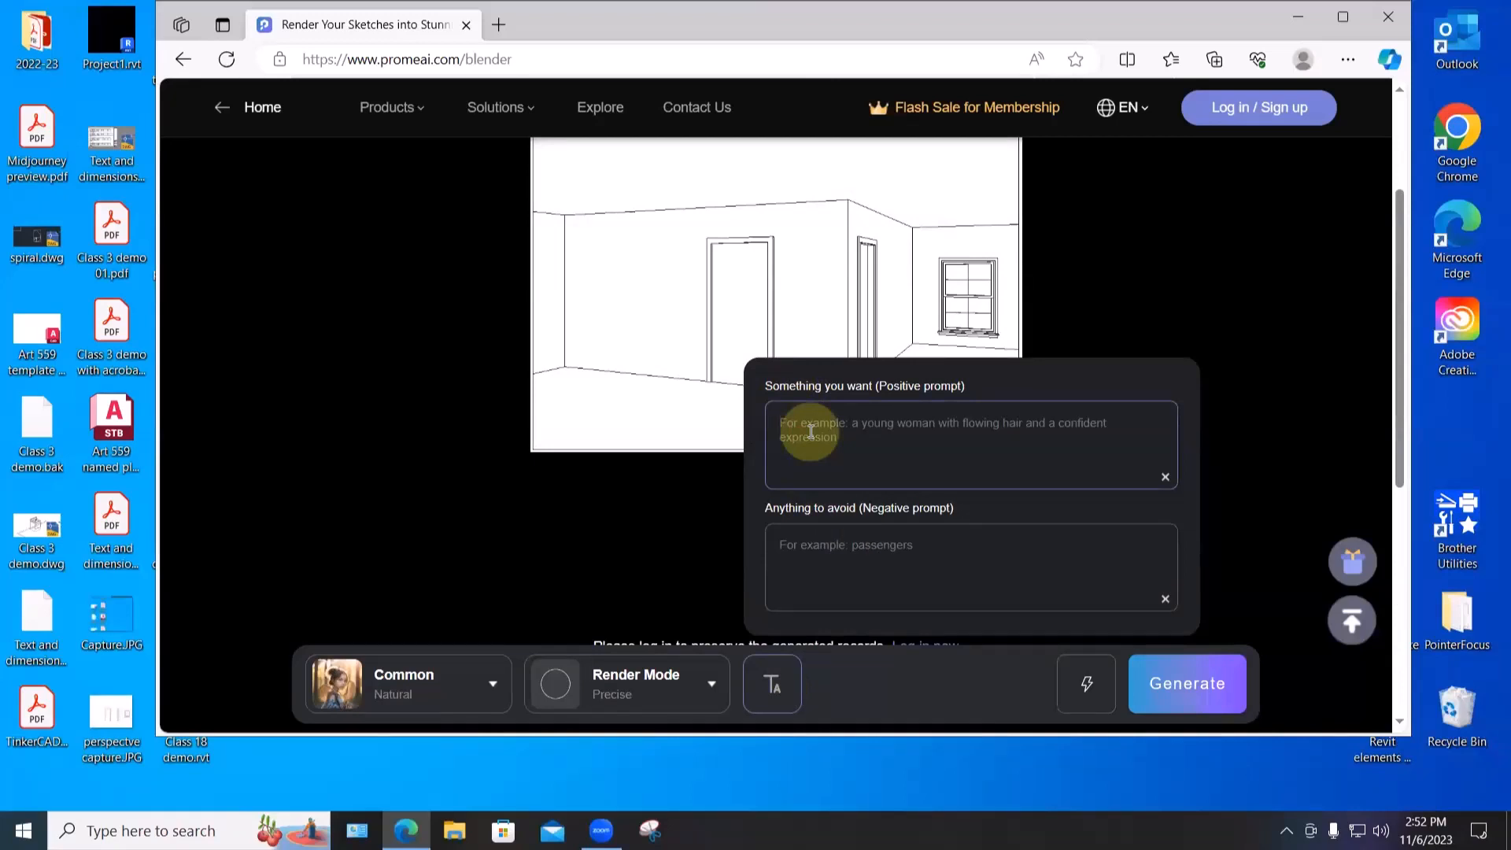
pyautogui.write('ornate ')
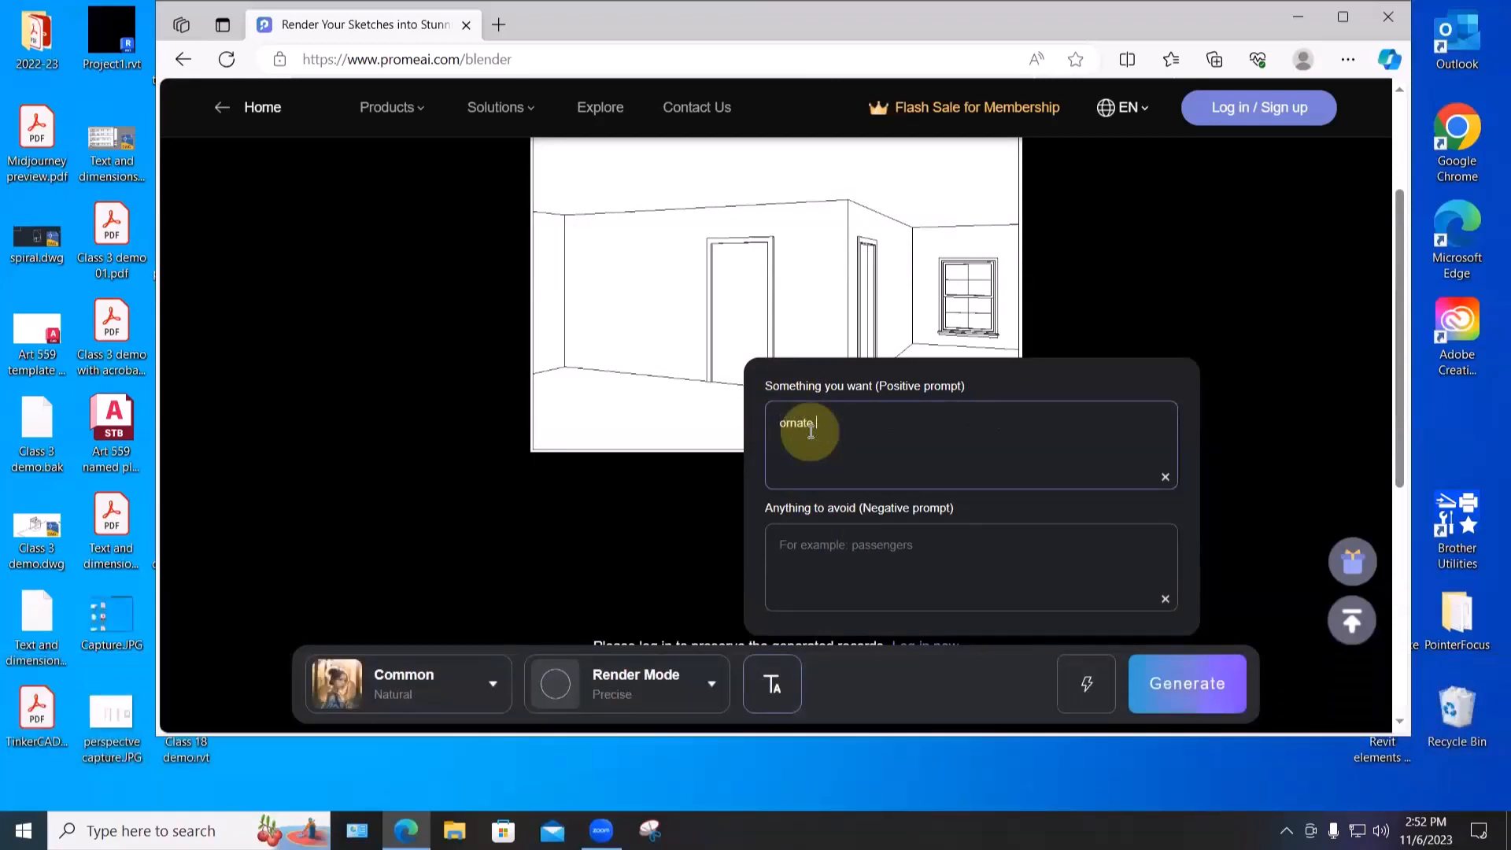
pyautogui.write('library')
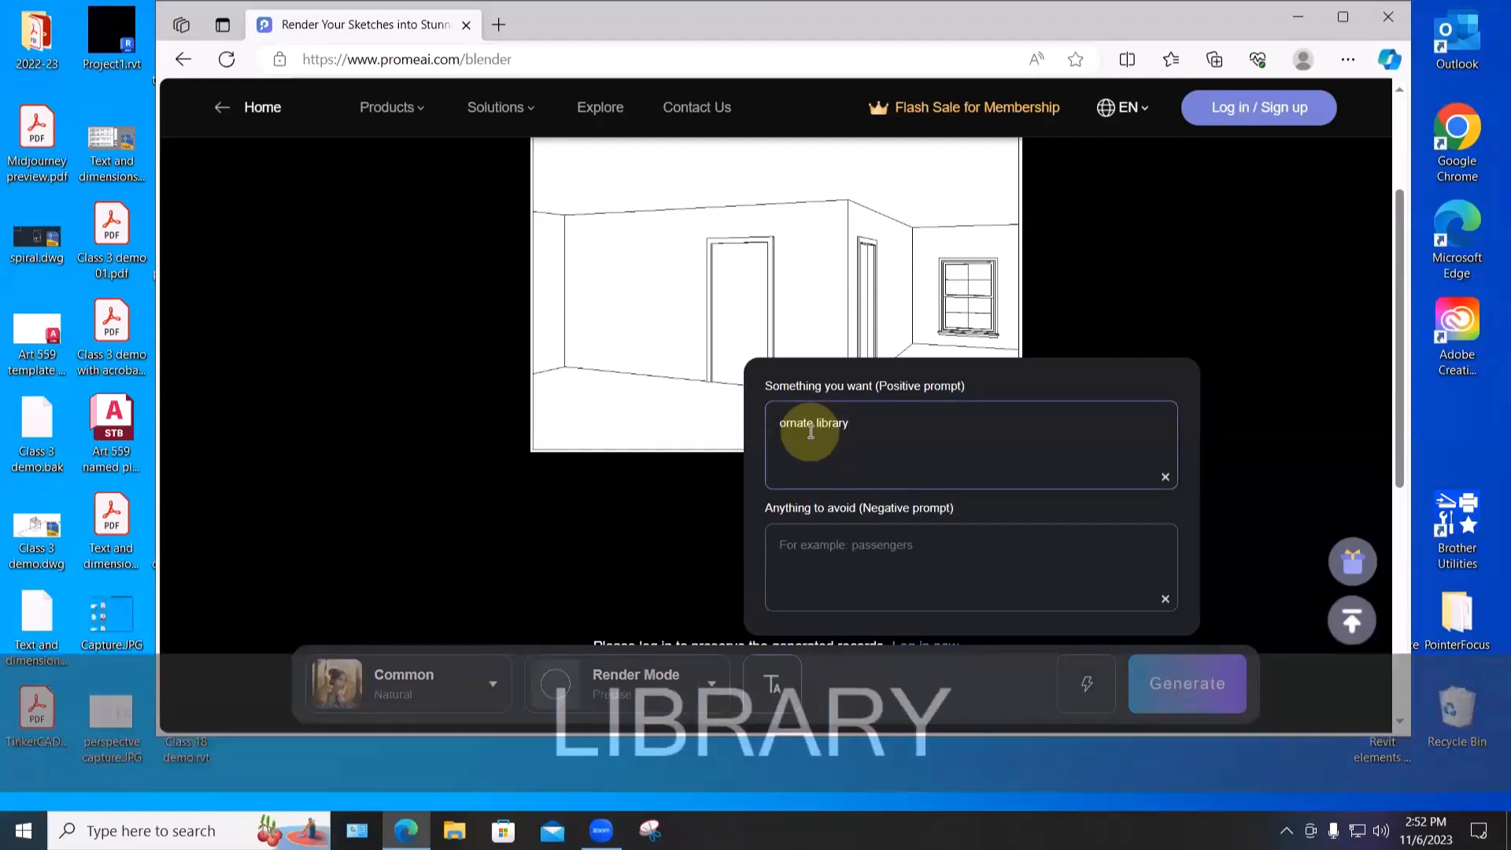
pyautogui.write(' with sl')
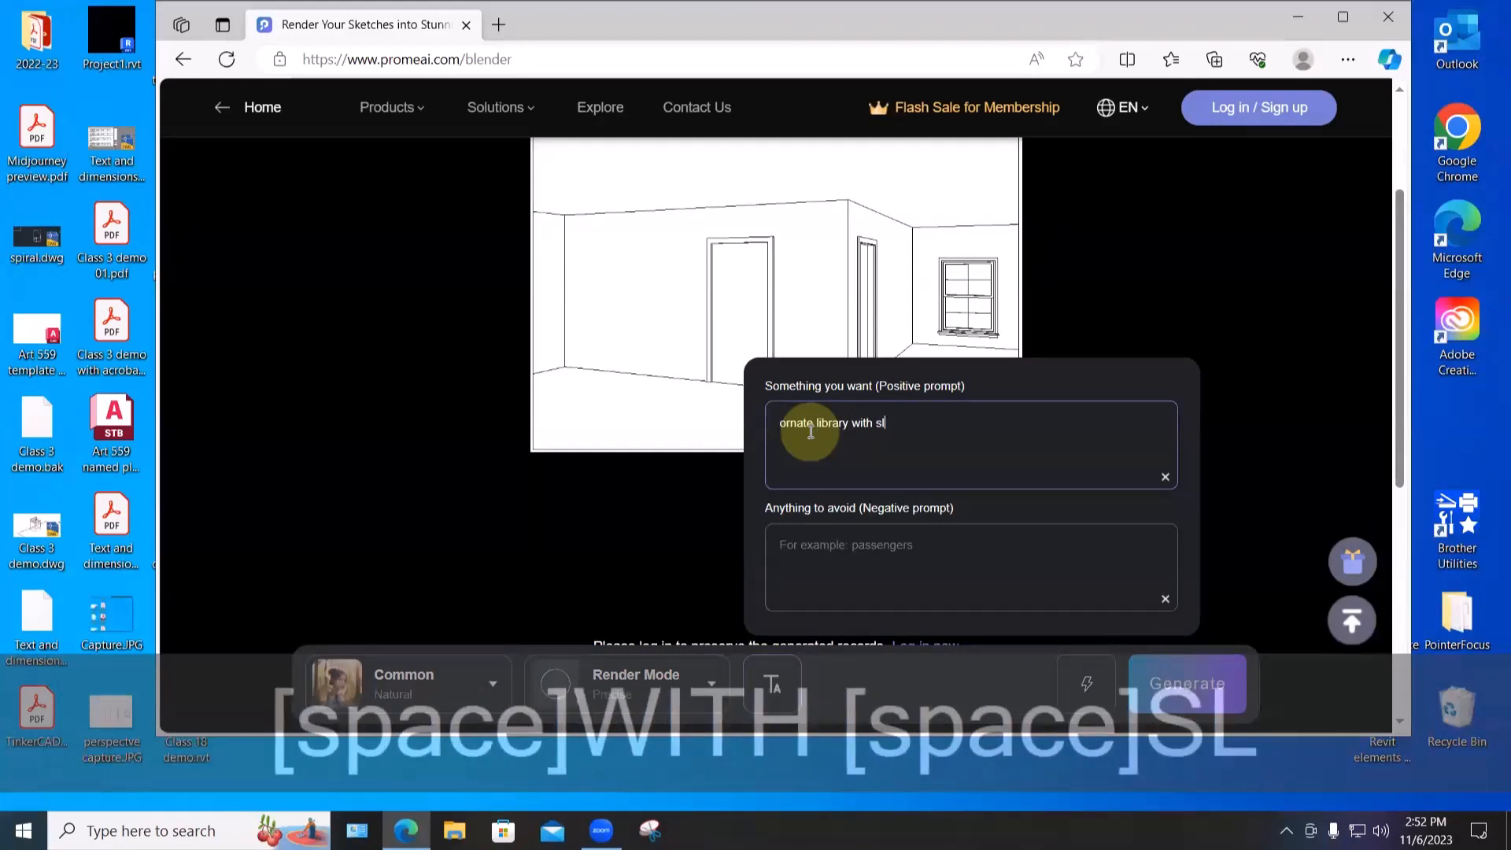
pyautogui.write('anting sun')
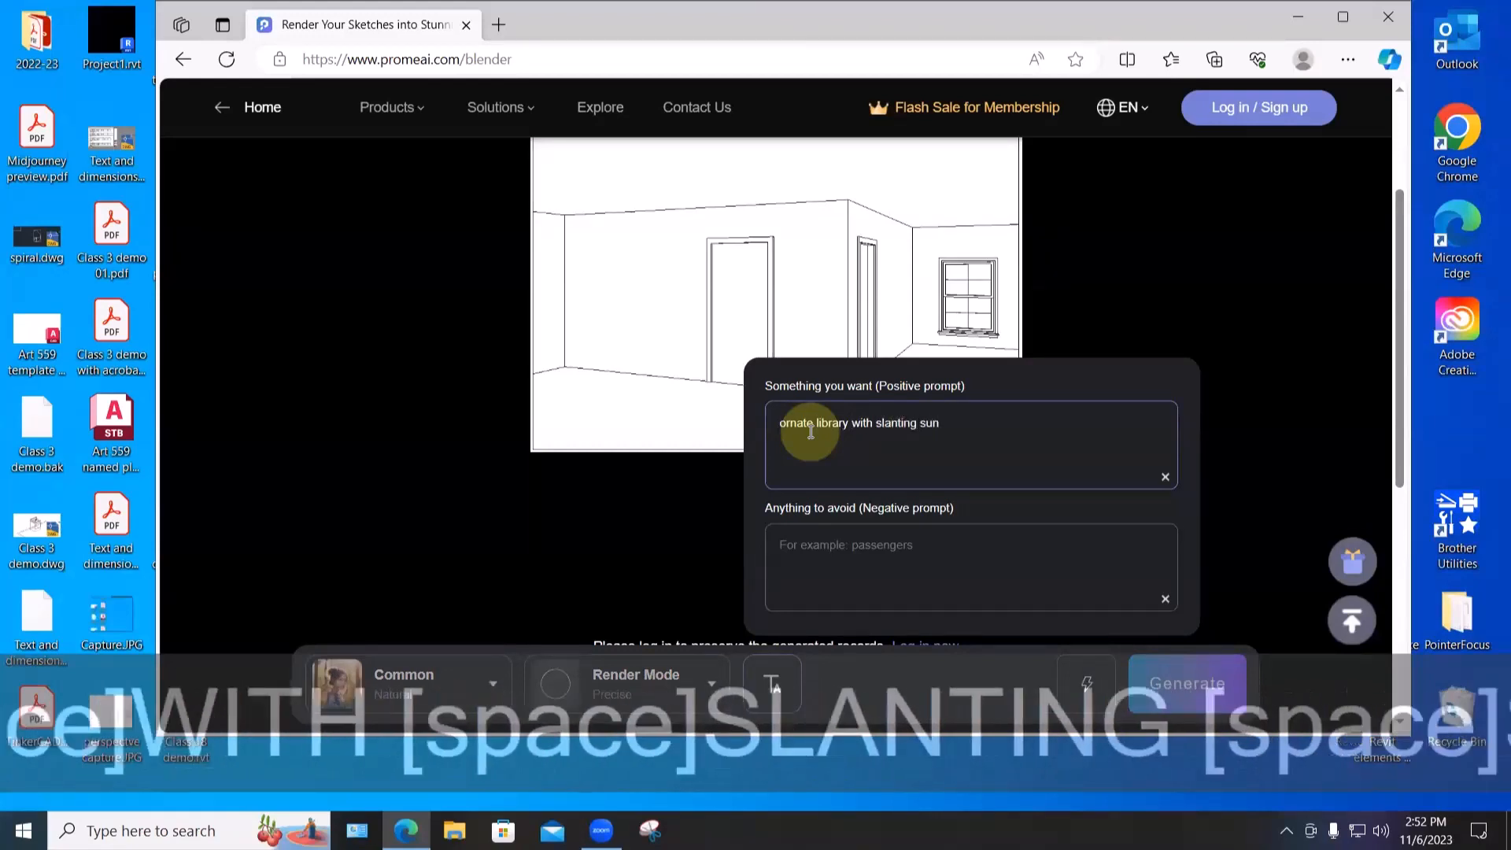
pyautogui.click(1162, 685)
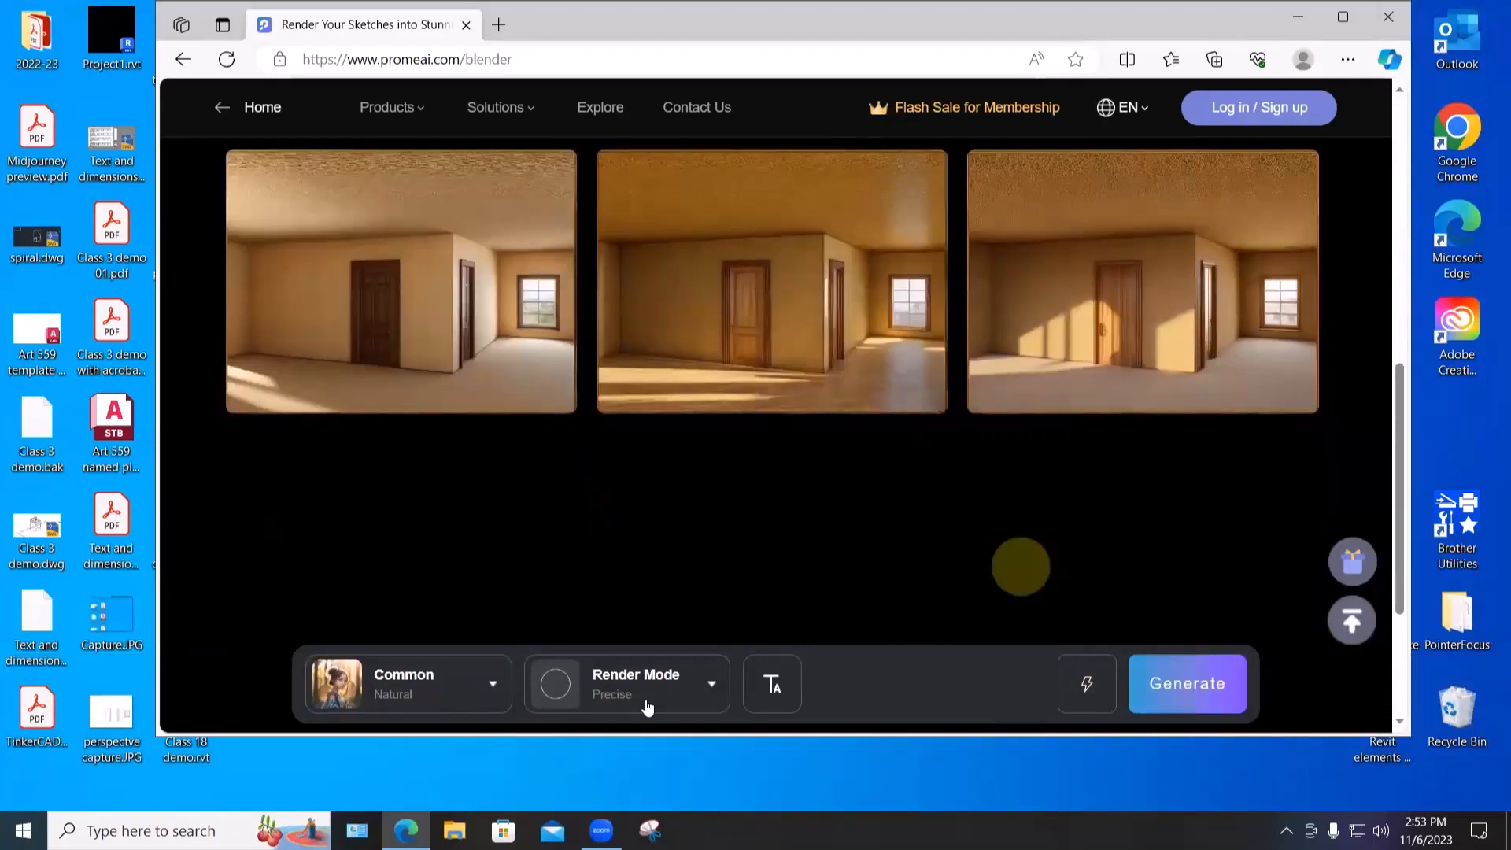
# - Change the prompt from 'ornate library' to 'modern dining room with slanting sun'
pyautogui.click(772, 683)
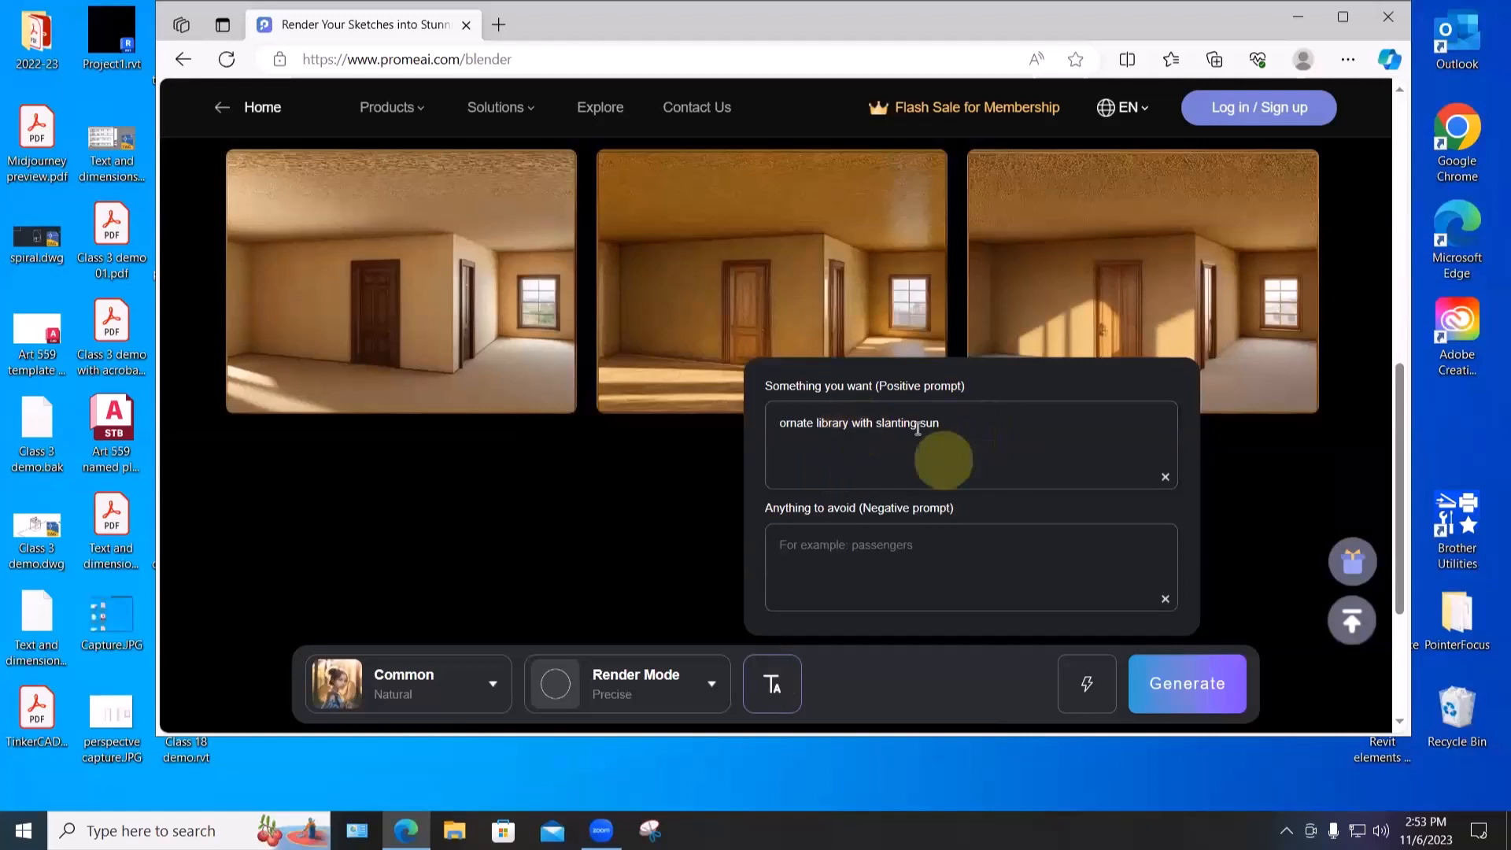
pyautogui.moveTo(849, 423); pyautogui.dragTo(779, 422)
pyautogui.write('modern')
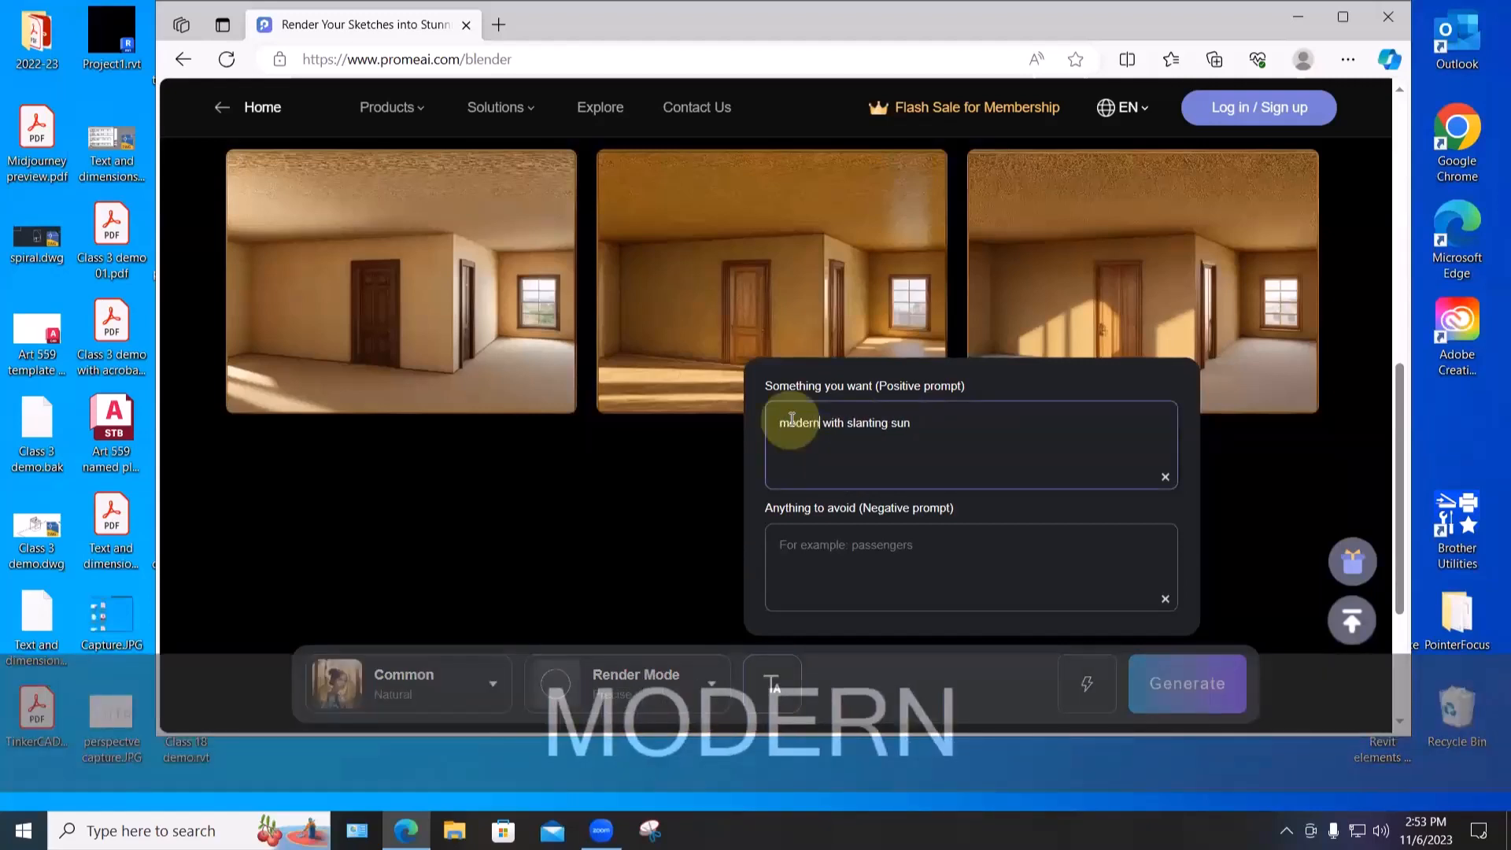
pyautogui.write(' dining')
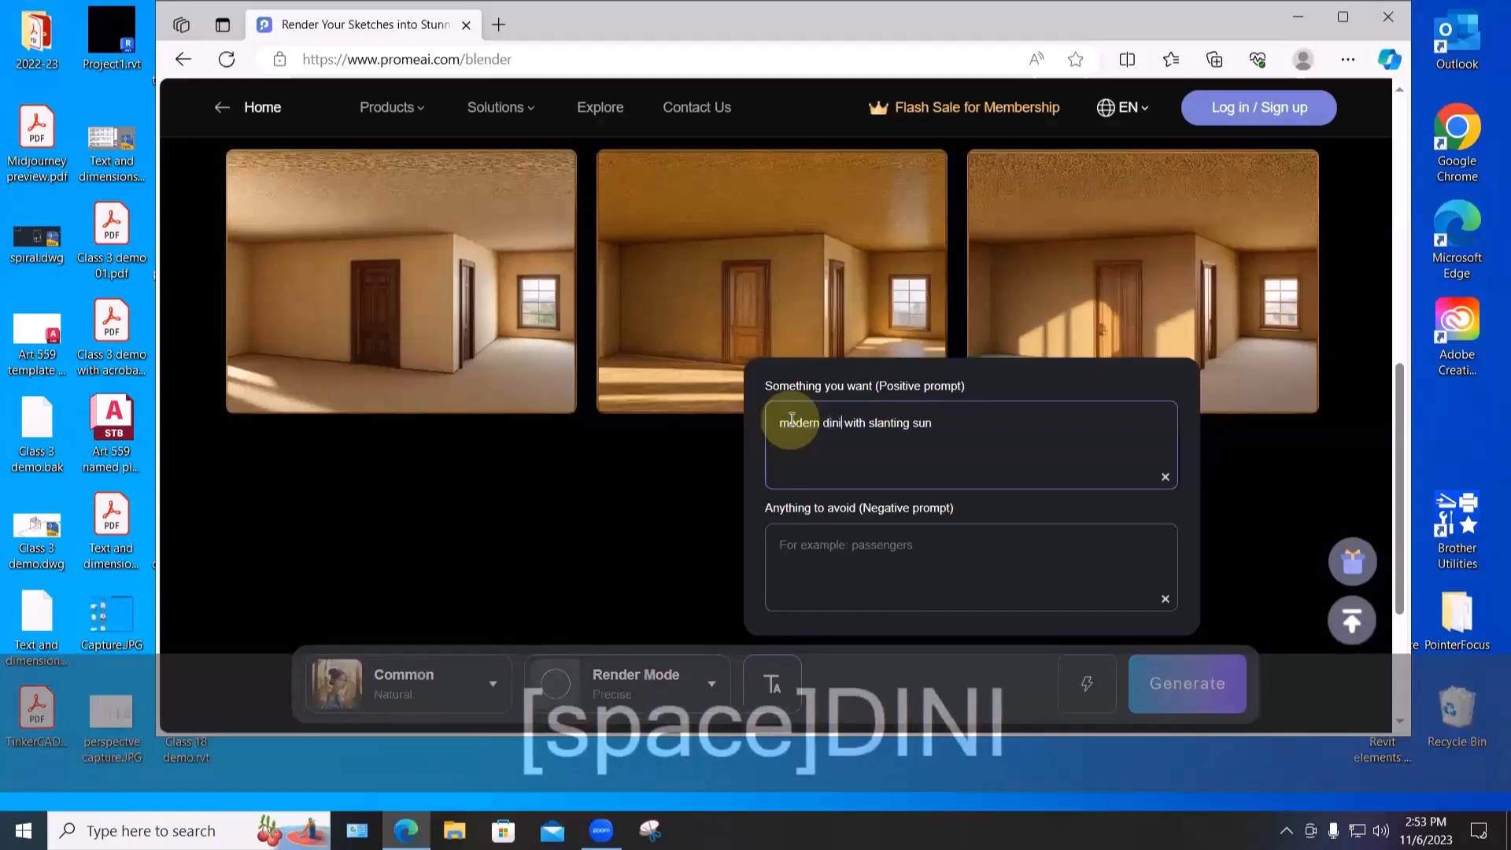
pyautogui.write(' room')
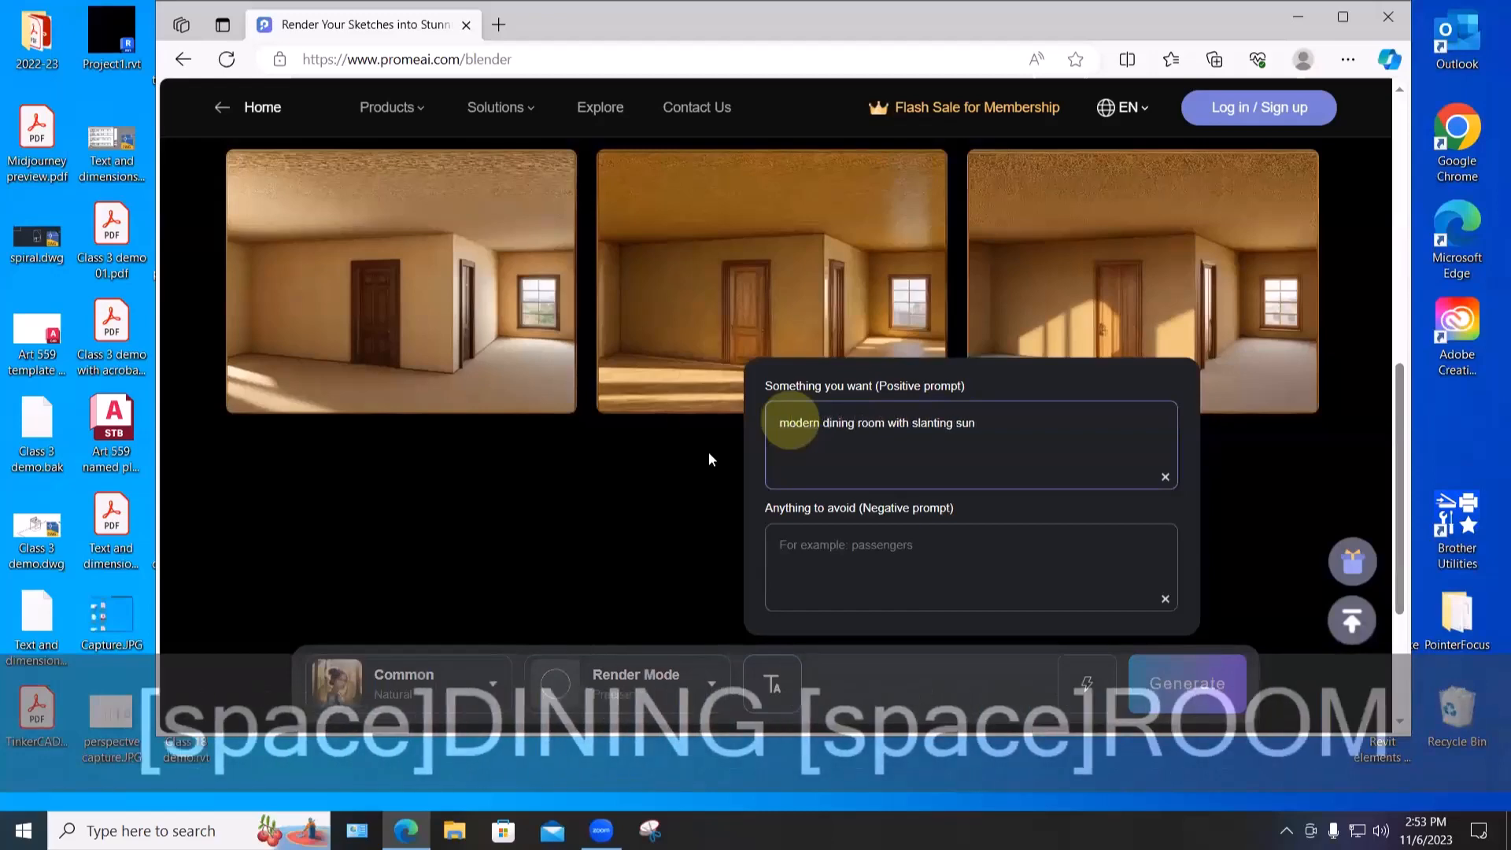
# - Set the style to Interior Design > Bedroom > Asian Modern Urban and generate
pyautogui.click(404, 677)
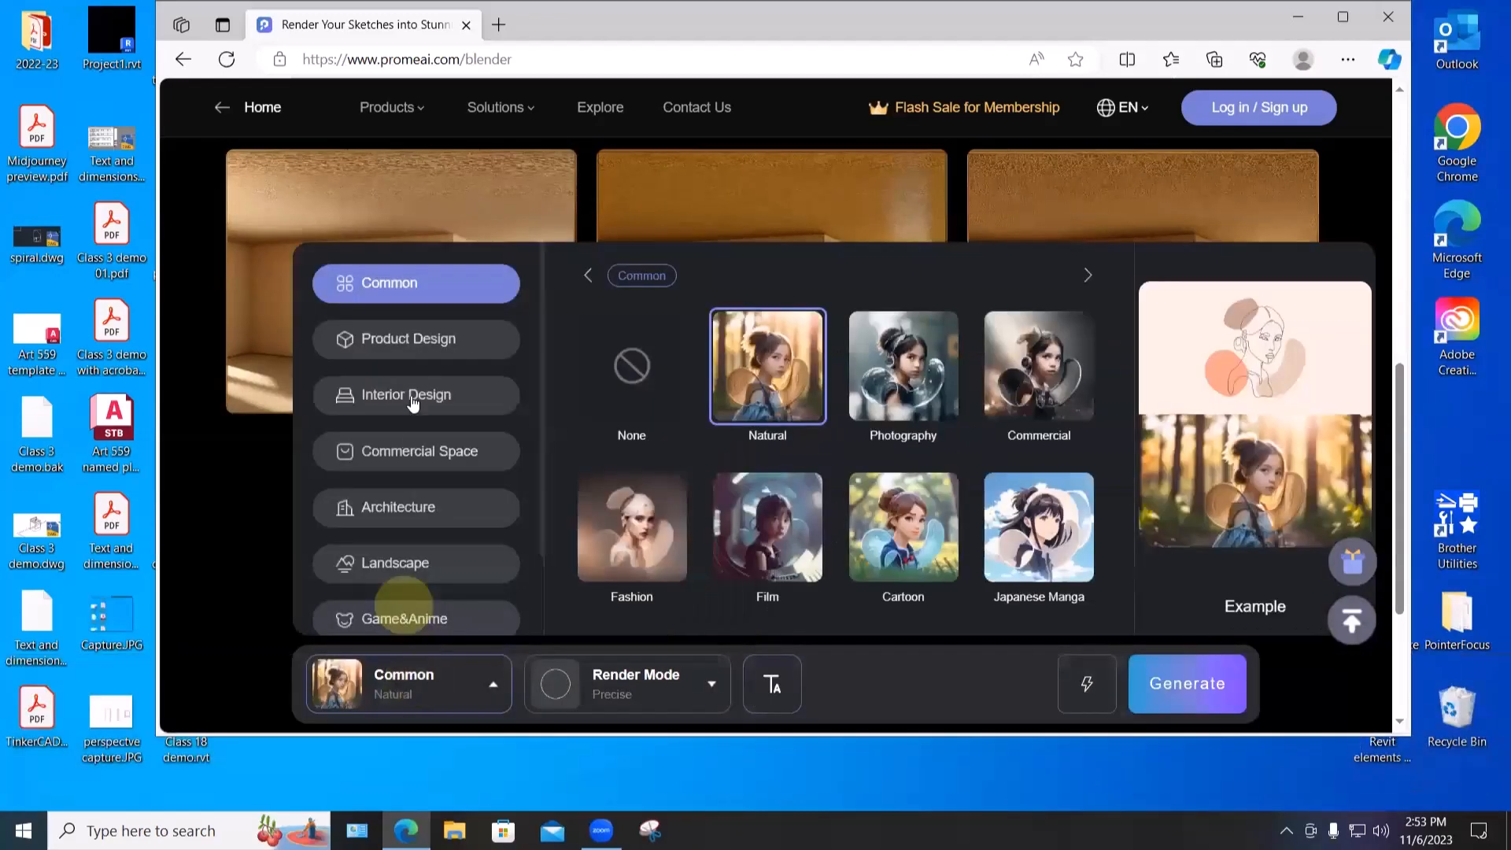
pyautogui.click(413, 397)
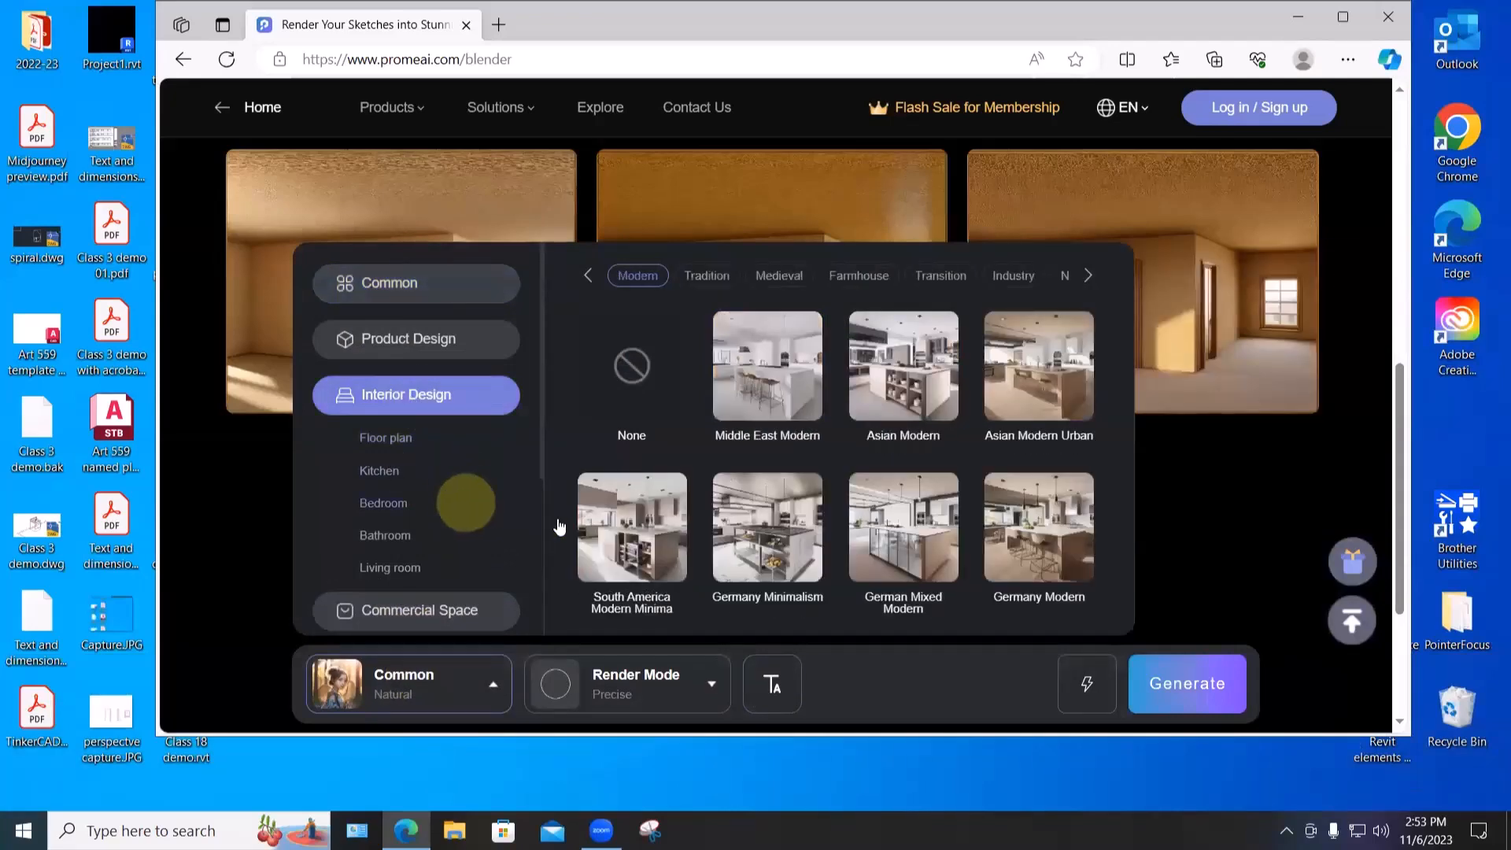
pyautogui.click(387, 503)
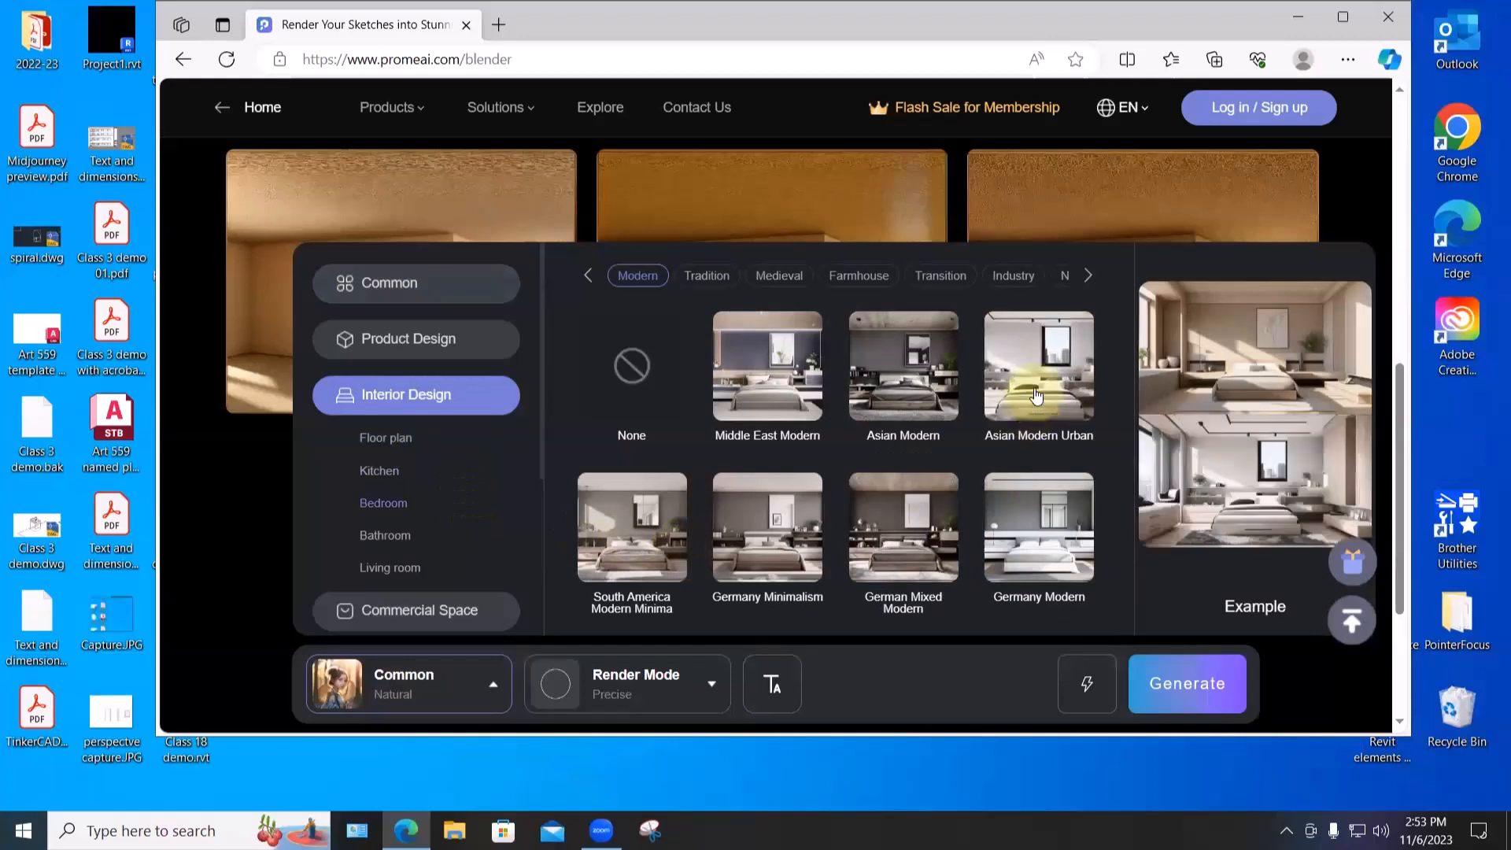
pyautogui.click(1036, 396)
pyautogui.click(1188, 684)
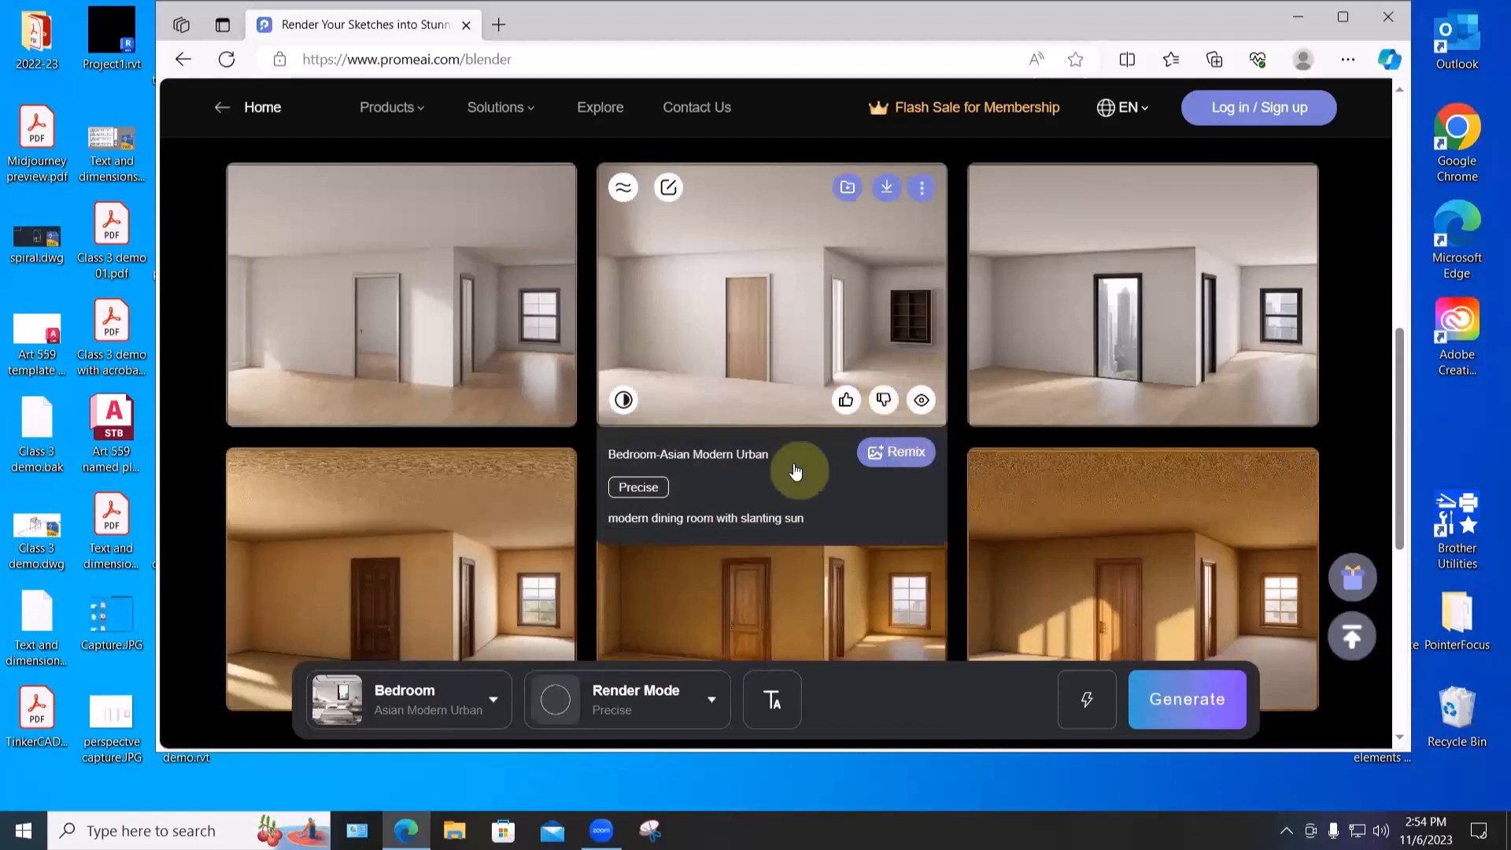
# - Open the white modern dining-room render in Erase and Replace
pyautogui.scroll(-1, 803, 468)
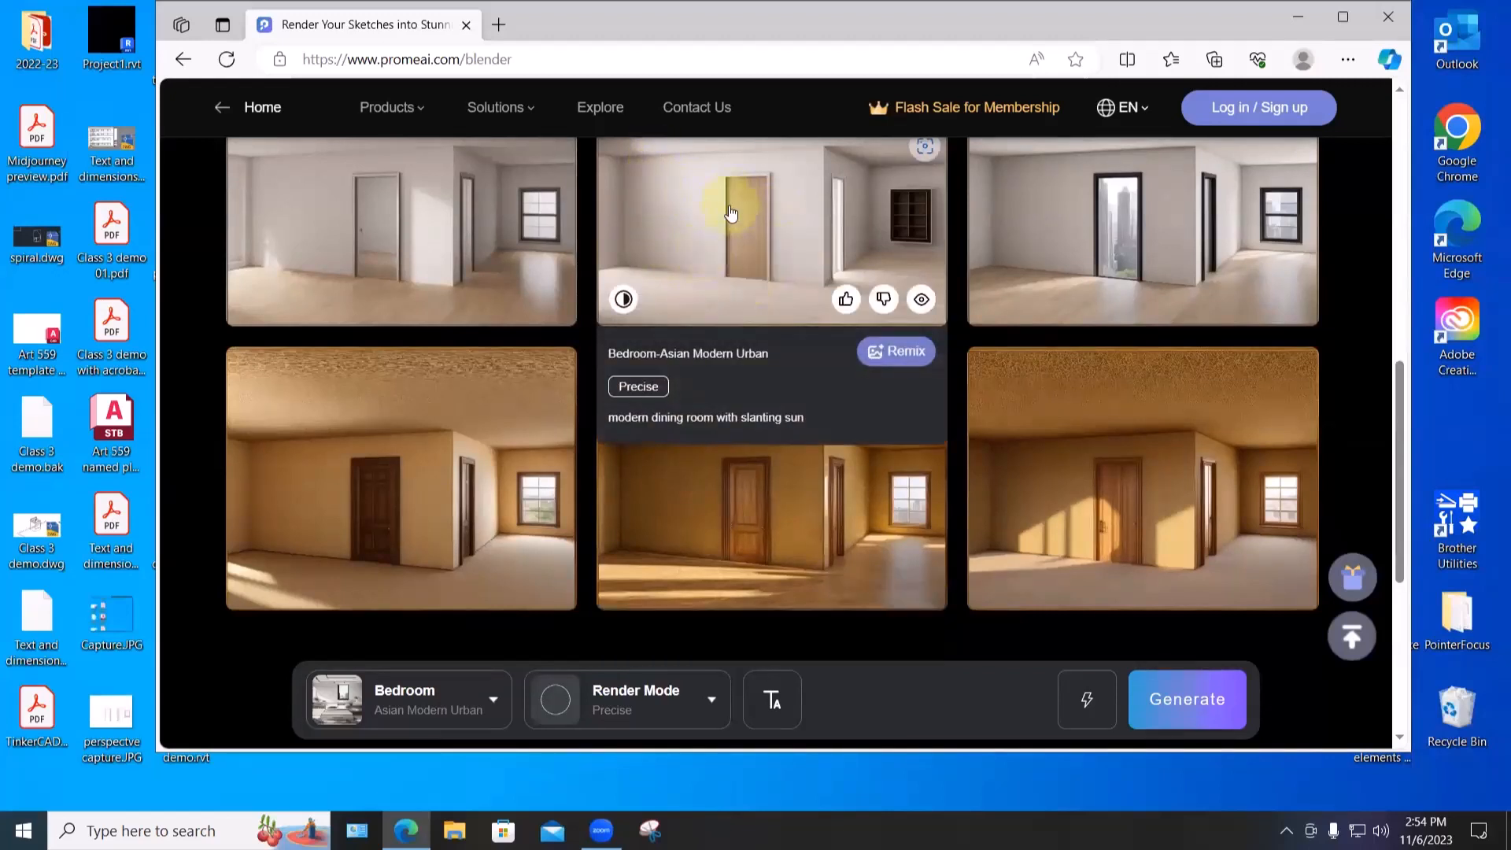
pyautogui.scroll(1, 731, 212)
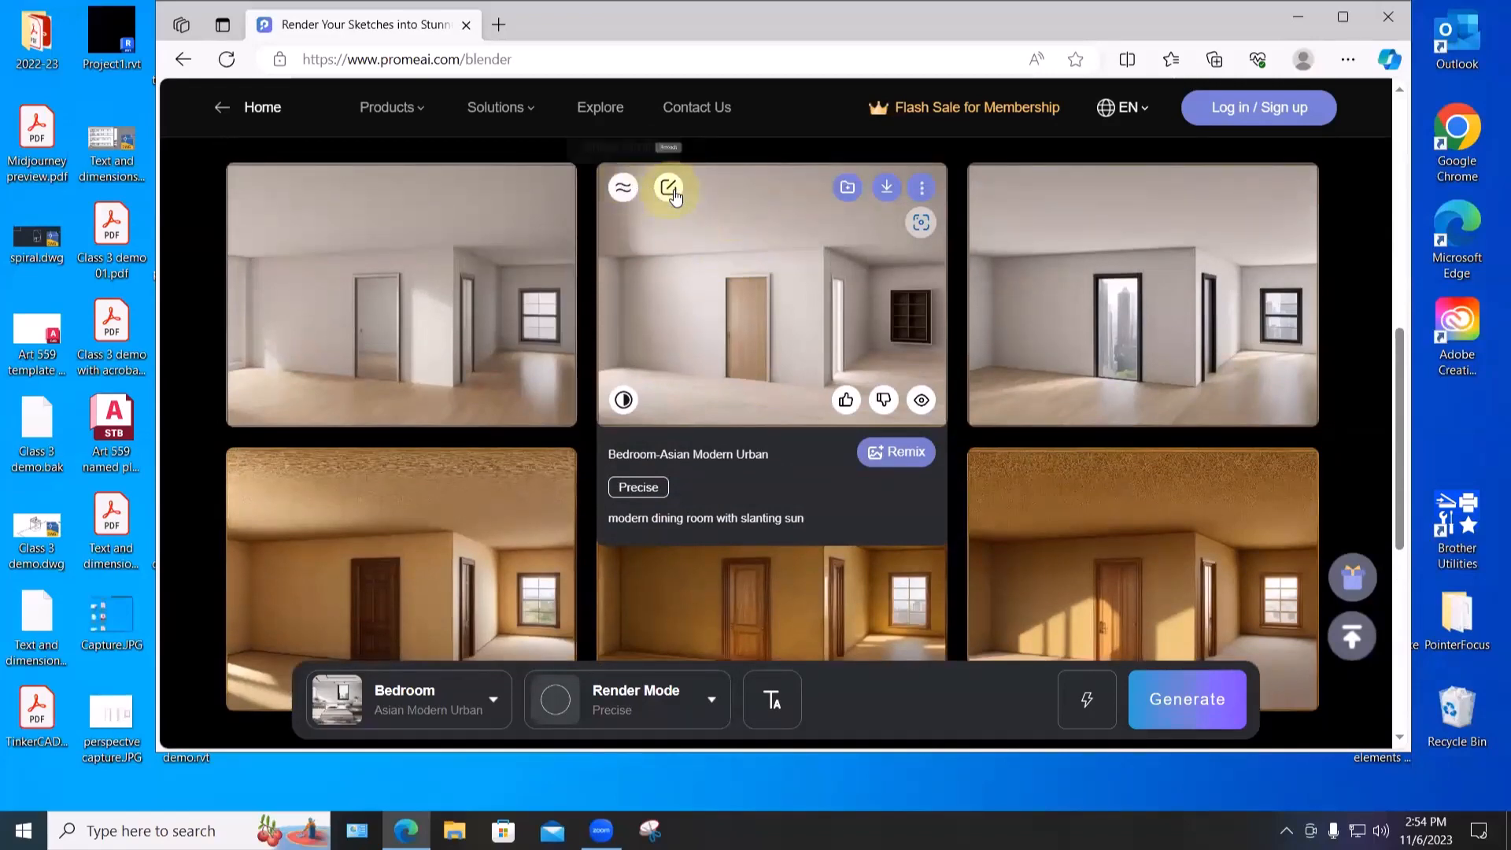
pyautogui.click(669, 190)
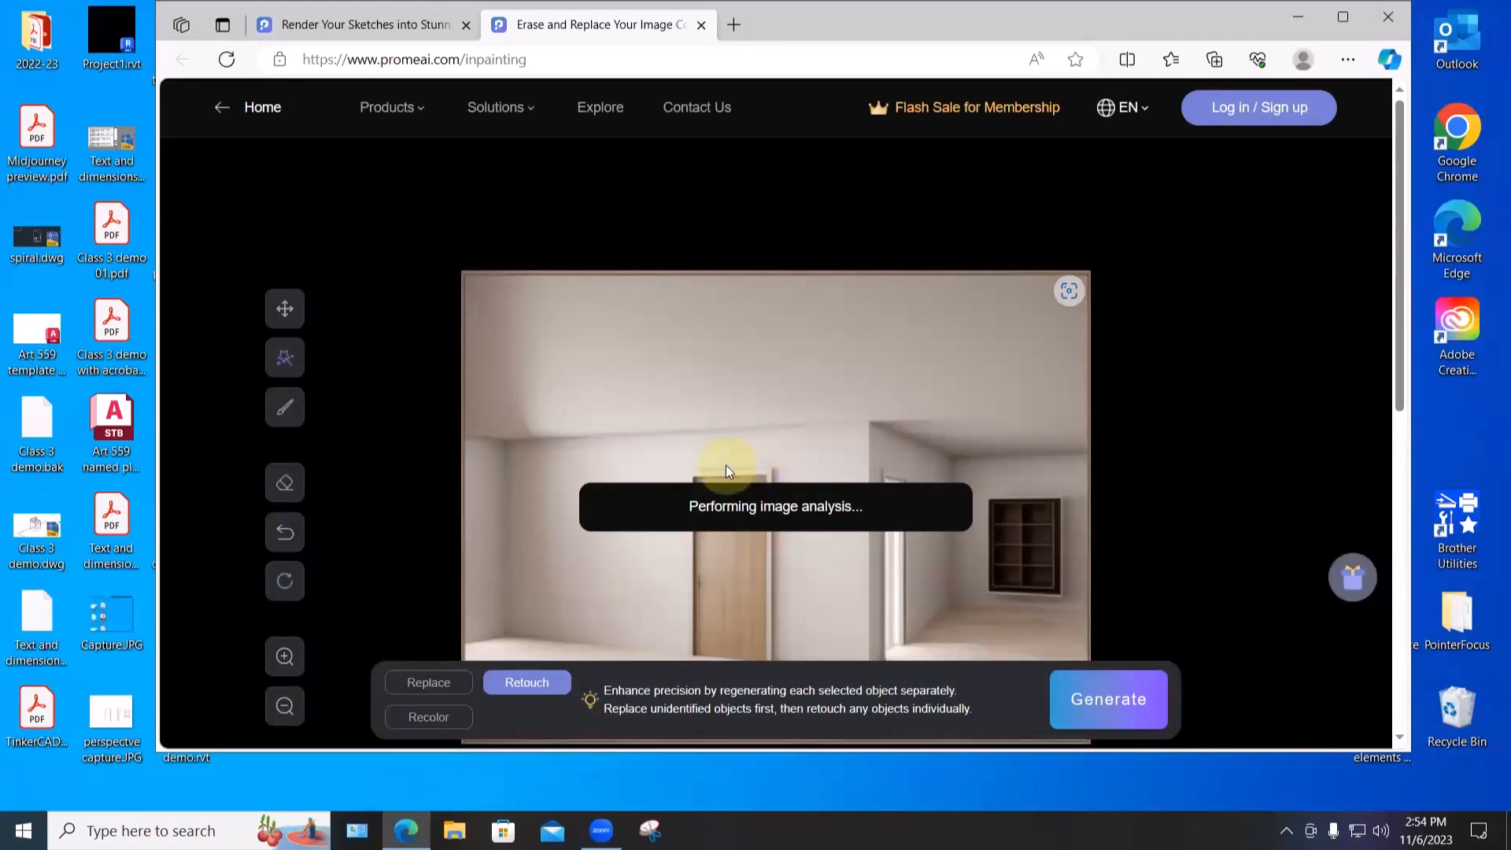
# - Scroll through the dining-room render while Erase and Replace analyses it
pyautogui.scroll(-1, 865, 433)
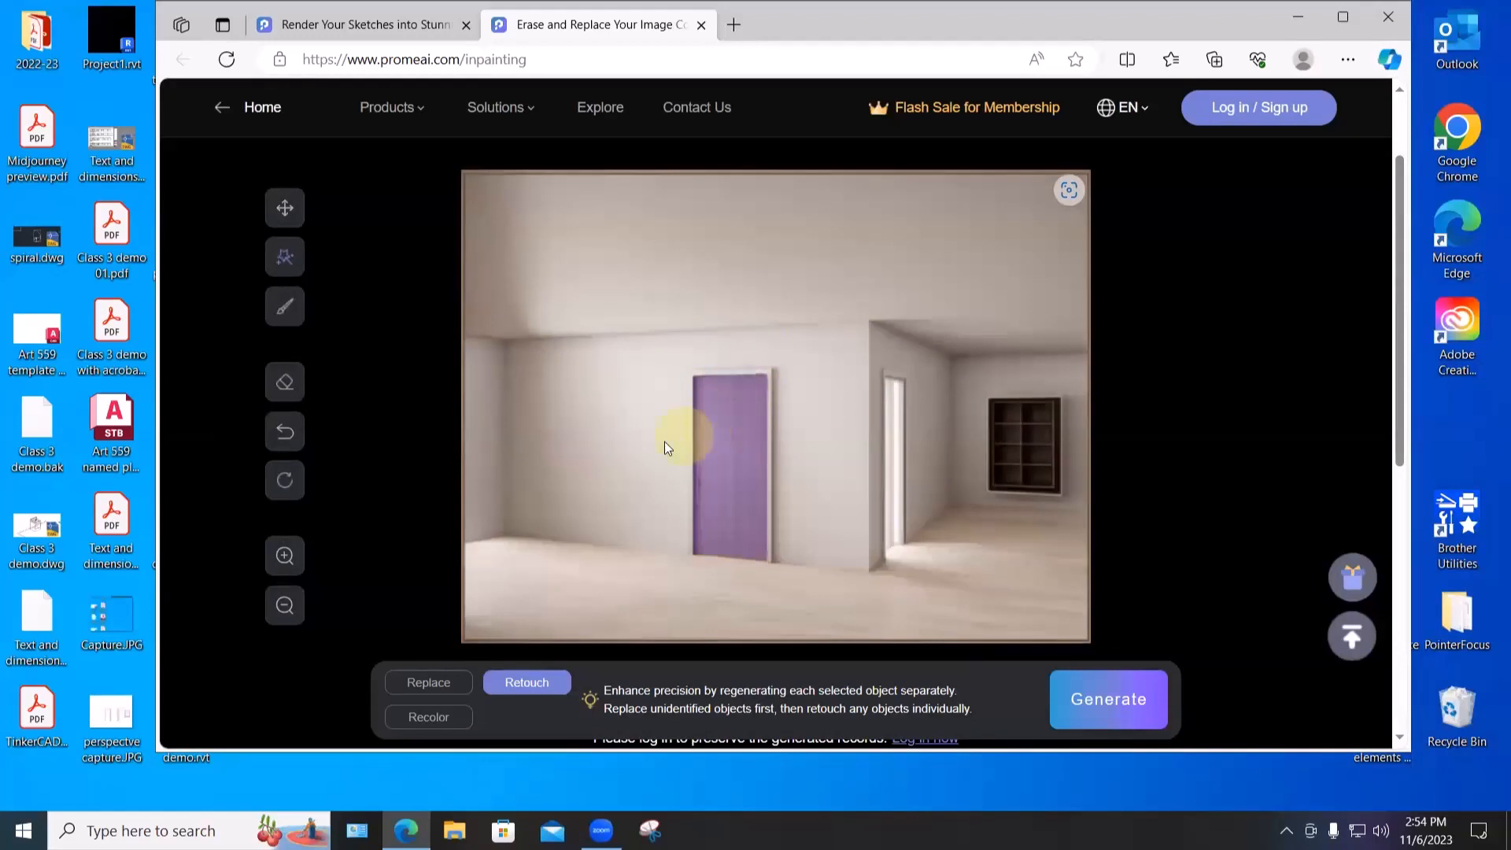
pyautogui.scroll(-2, 637, 427)
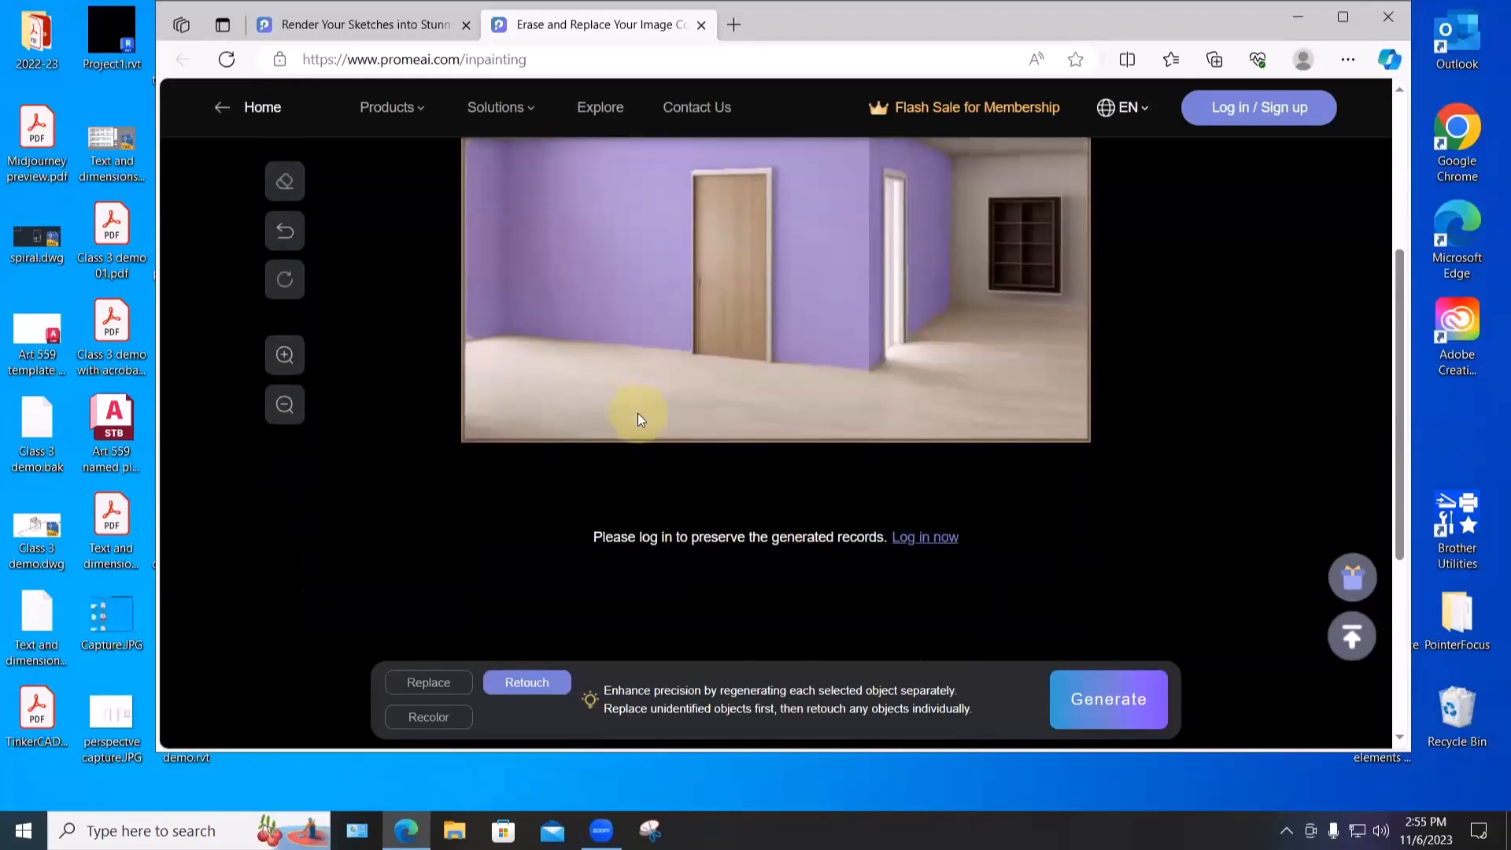
pyautogui.scroll(-2, 886, 550)
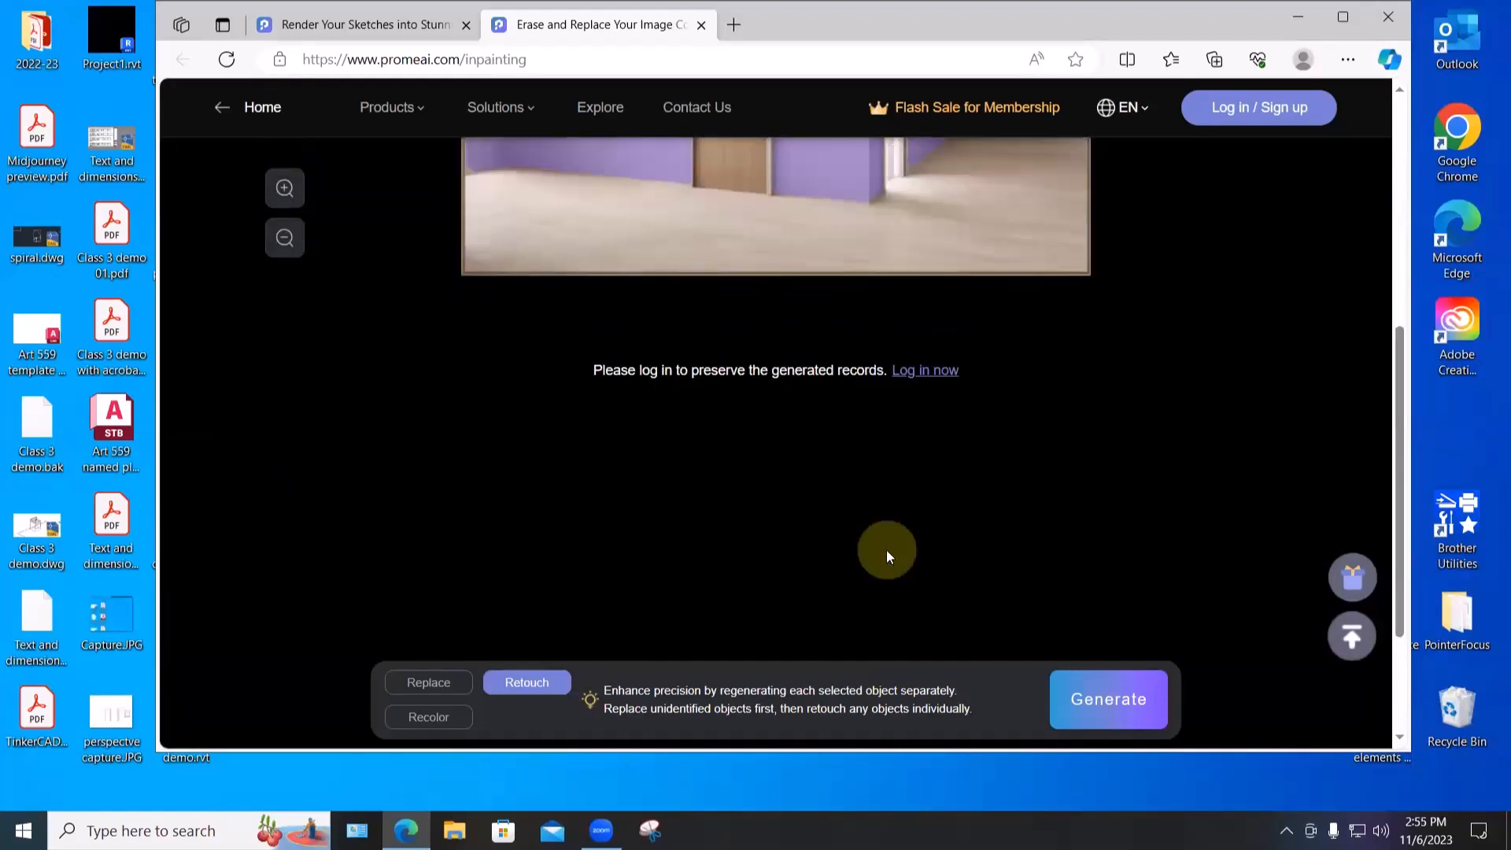
pyautogui.scroll(4, 887, 549)
pyautogui.scroll(-6, 886, 549)
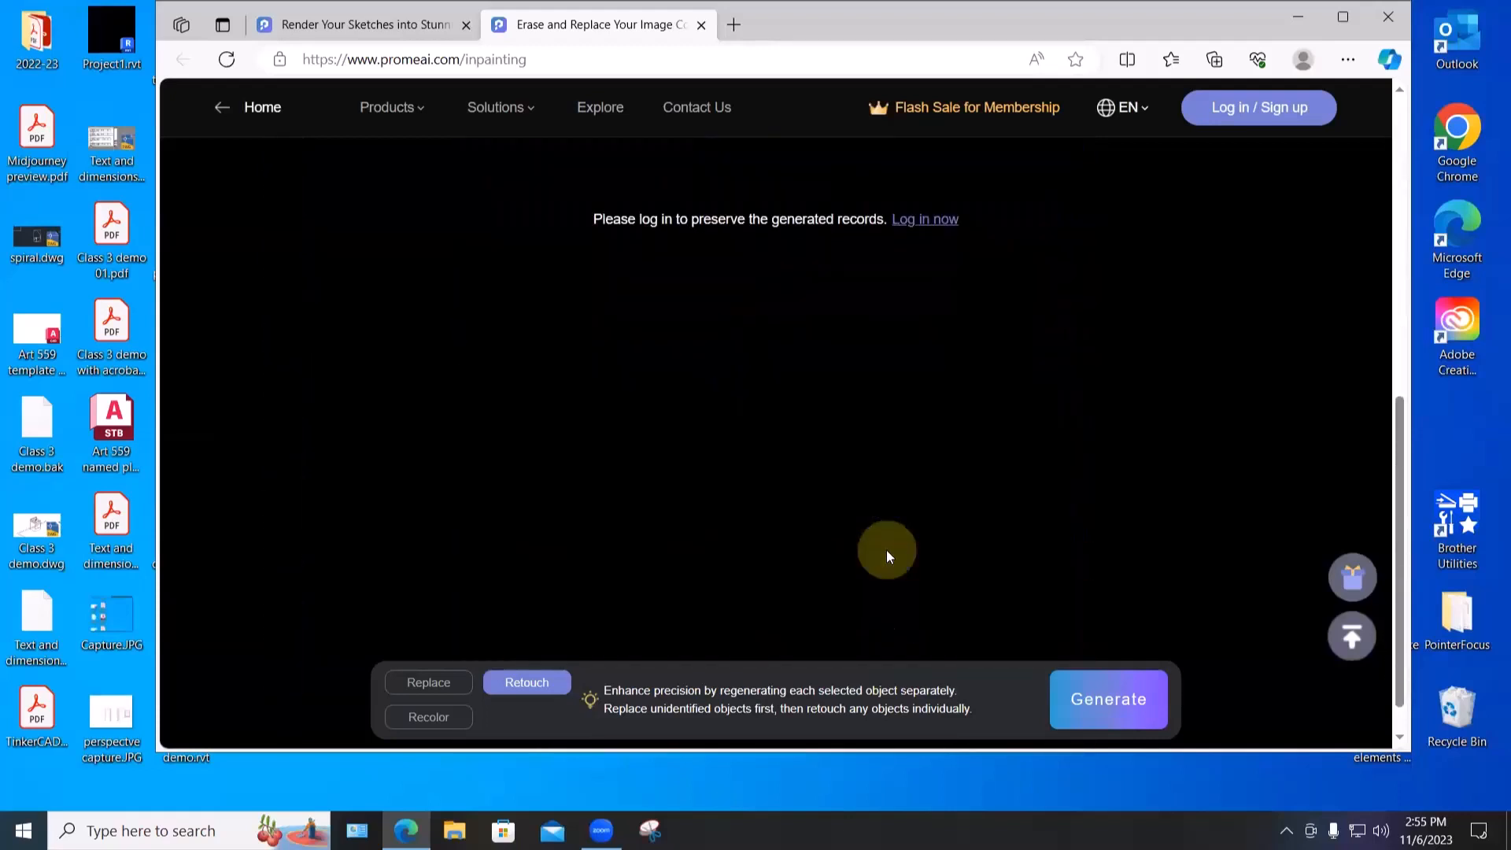
pyautogui.scroll(5, 886, 549)
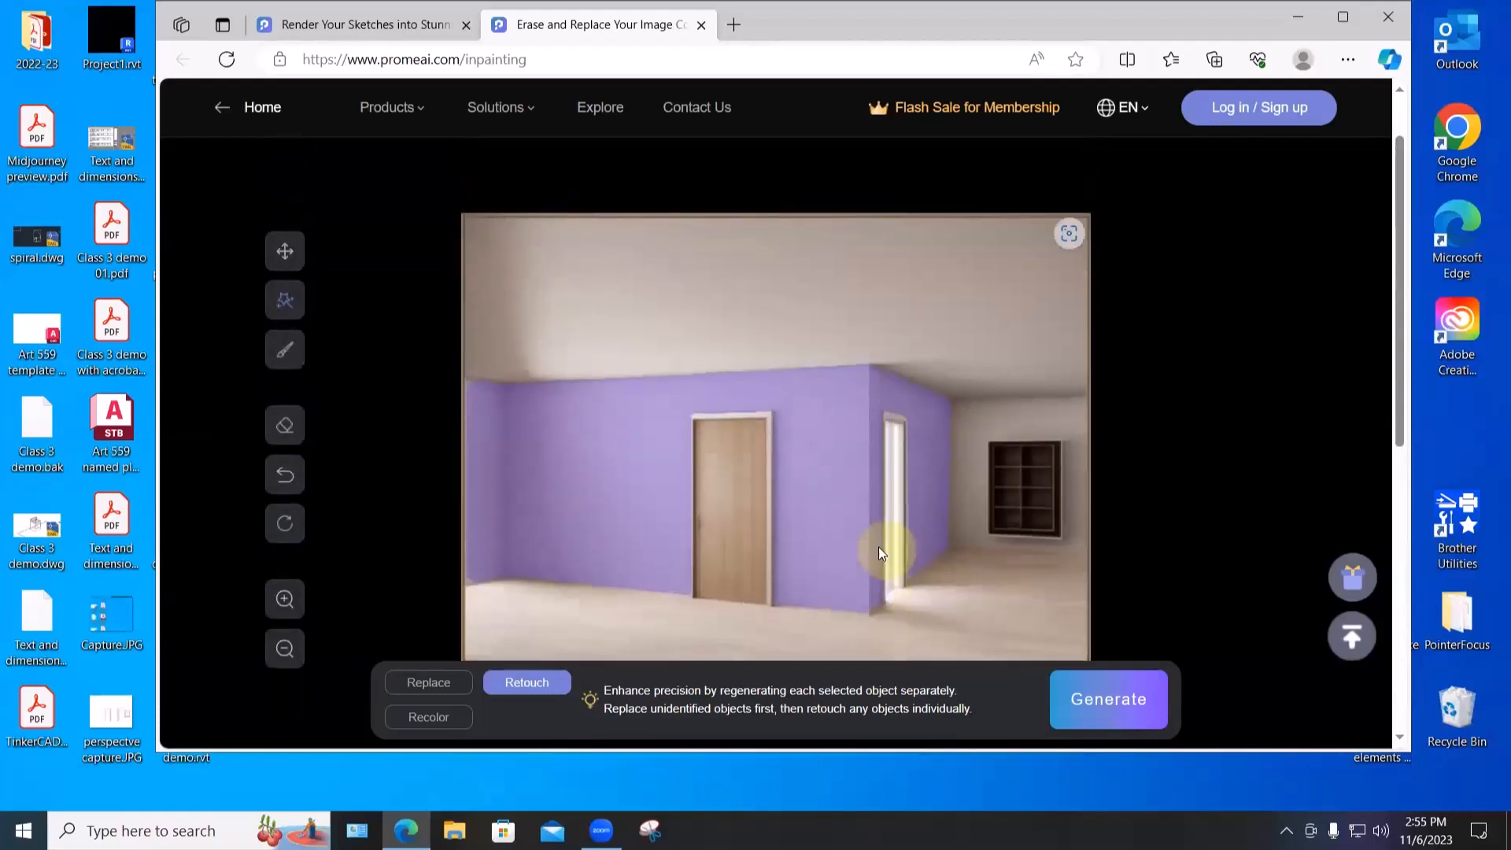
# - Manually paint a selection over the door area of the render
pyautogui.click(285, 354)
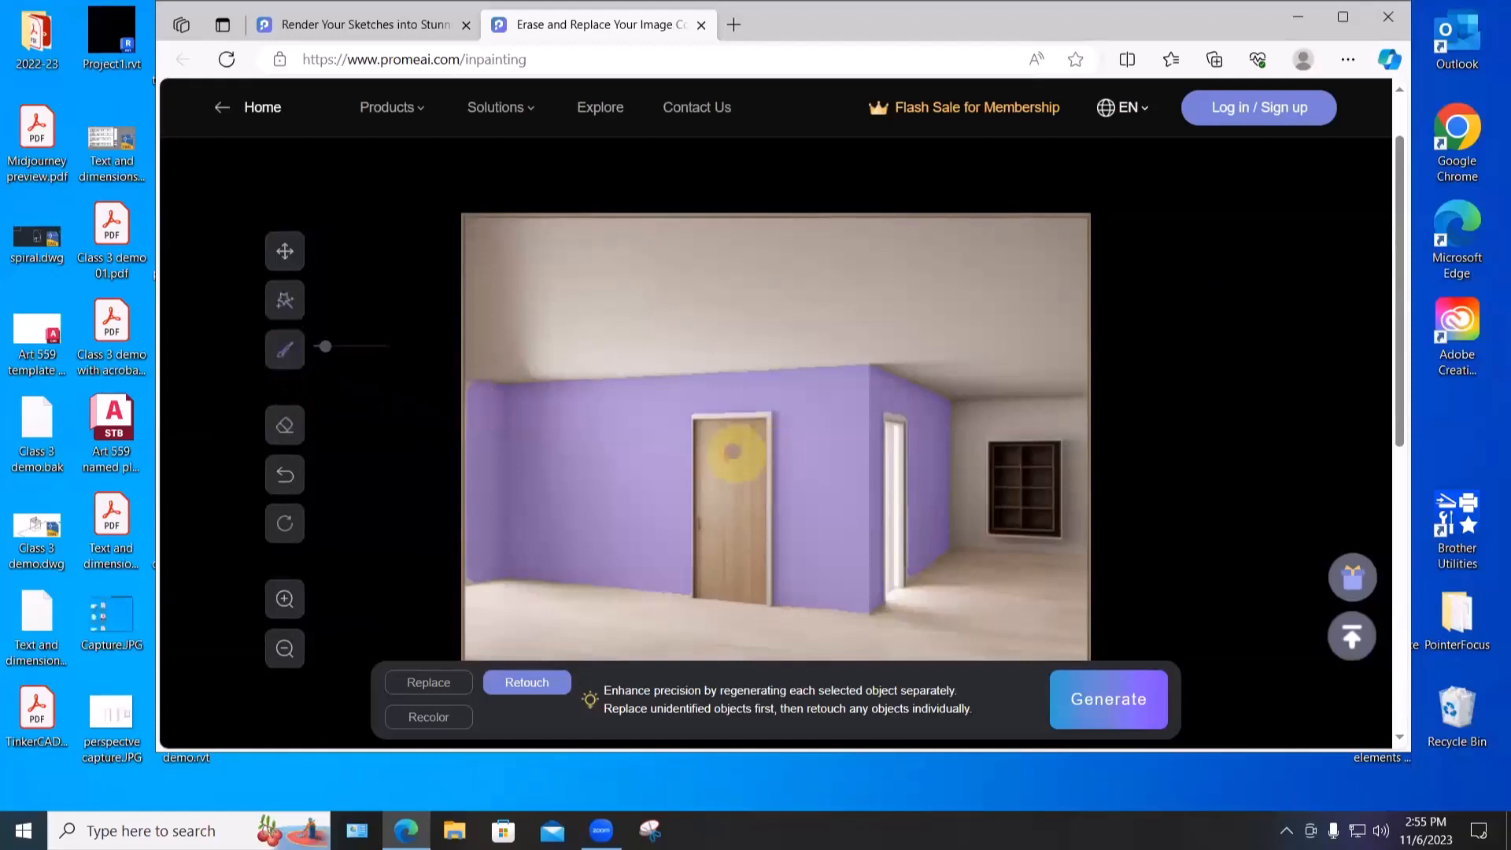
pyautogui.moveTo(732, 451)
pyautogui.mouseDown()
pyautogui.moveTo(712, 441)
pyautogui.moveTo(708, 482)
pyautogui.moveTo(719, 429)
pyautogui.moveTo(762, 425)
pyautogui.moveTo(757, 605)
pyautogui.moveTo(706, 594)
pyautogui.moveTo(696, 421)
pyautogui.moveTo(693, 606)
pyautogui.moveTo(712, 508)
pyautogui.moveTo(706, 430)
pyautogui.moveTo(752, 410)
pyautogui.moveTo(736, 488)
pyautogui.moveTo(752, 529)
pyautogui.moveTo(771, 440)
pyautogui.moveTo(761, 599)
pyautogui.moveTo(742, 580)
pyautogui.mouseUp()
pyautogui.scroll(-1, 742, 580)
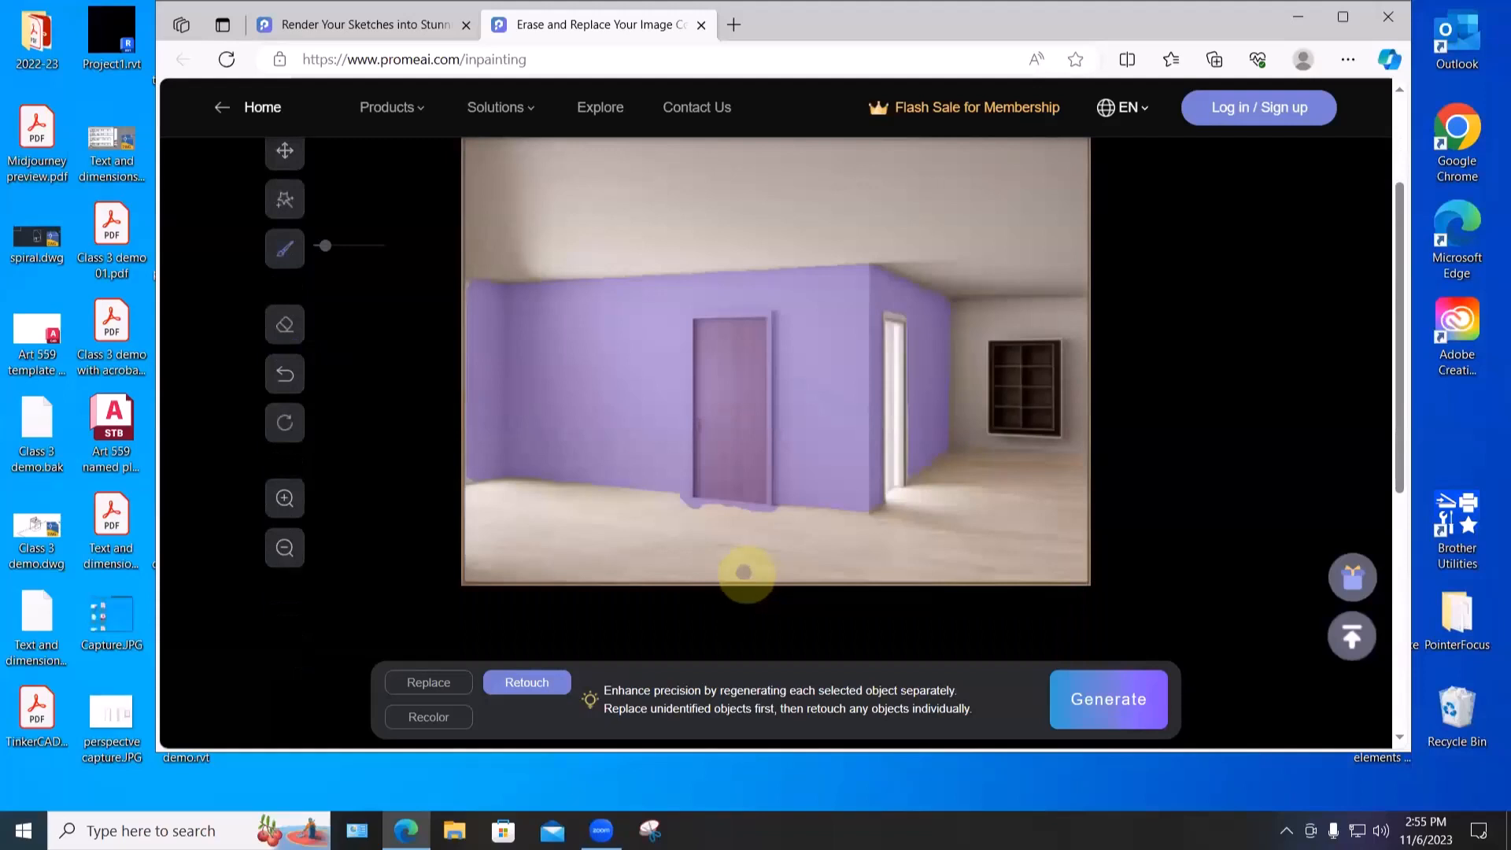
# - Replace the painted area with 'samurai warrior' and generate the results
pyautogui.click(418, 685)
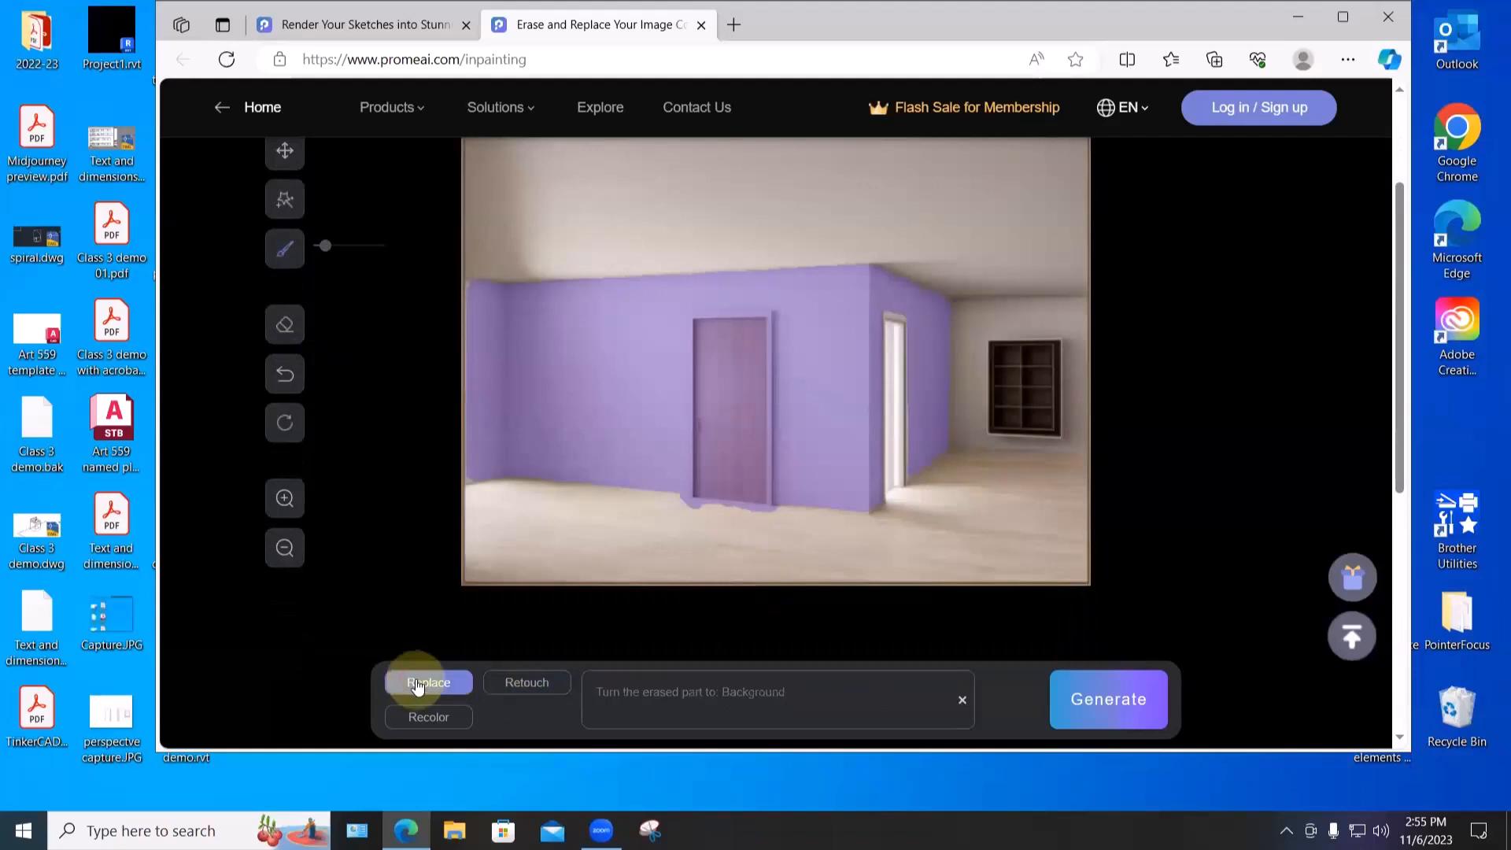
pyautogui.click(642, 690)
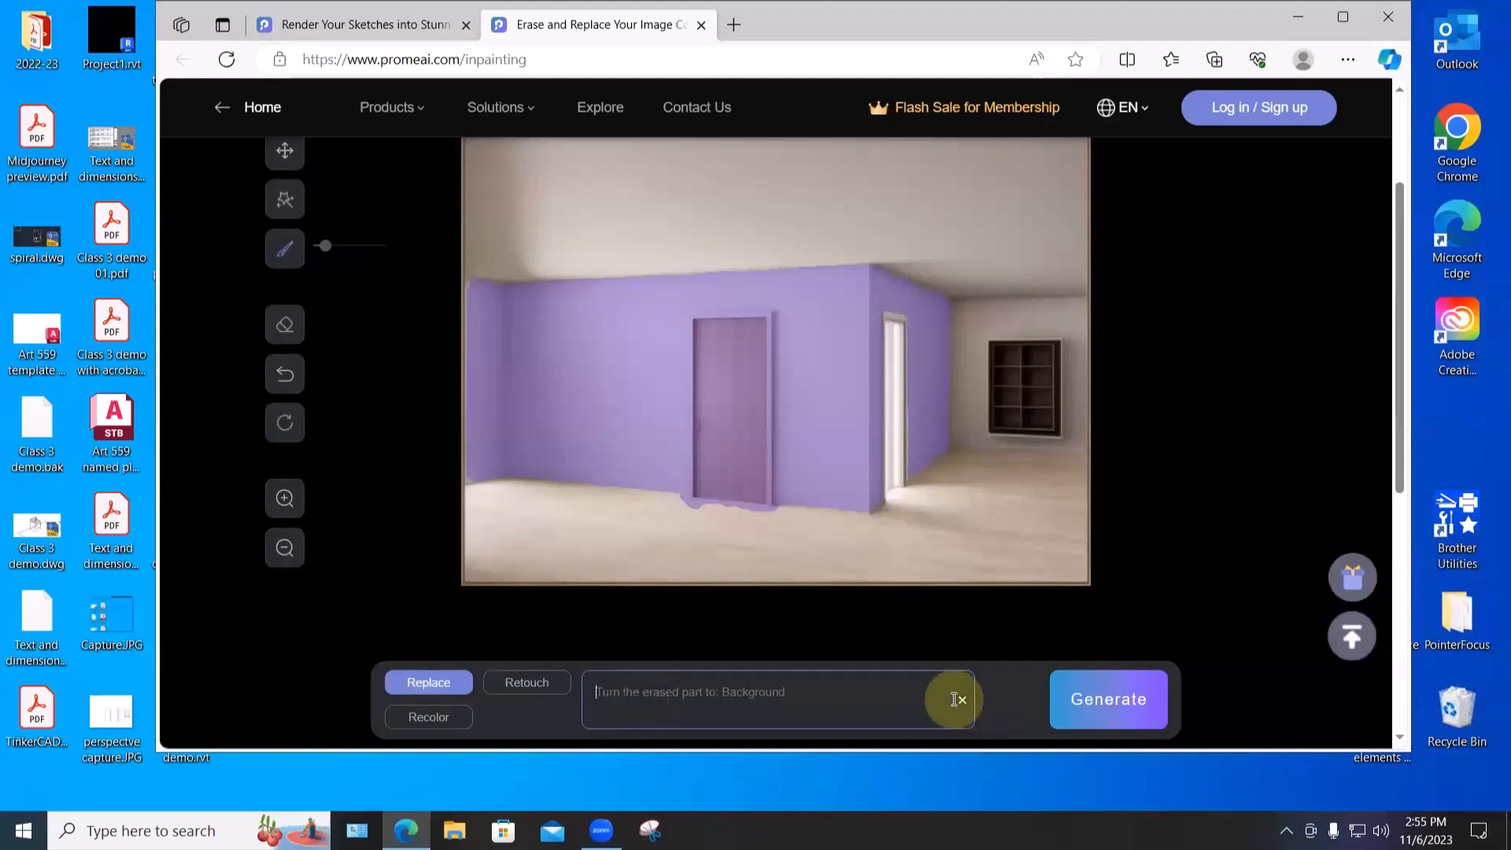
pyautogui.write('samur')
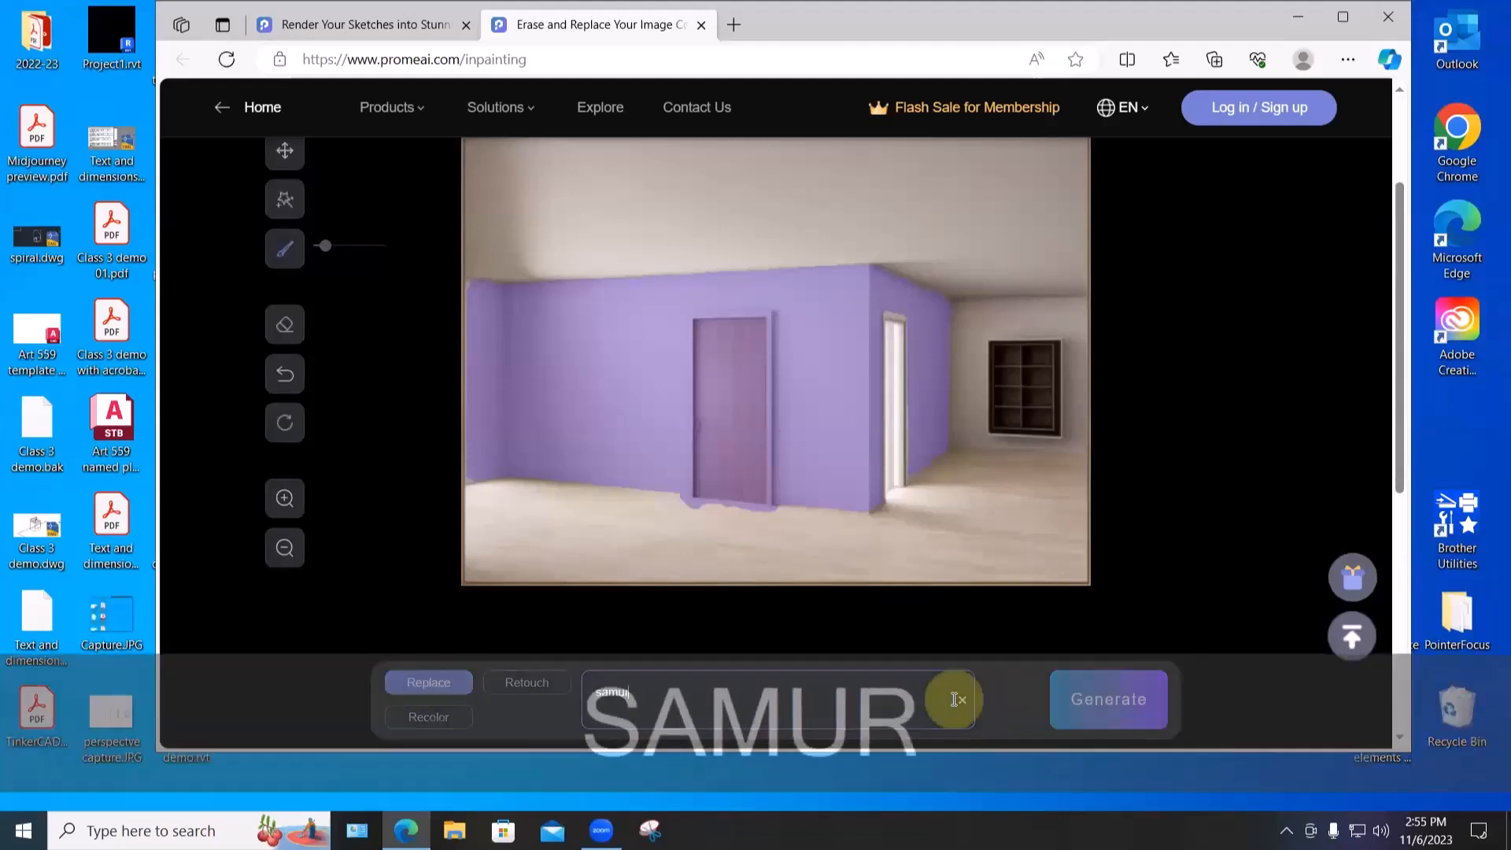
pyautogui.write('ai')
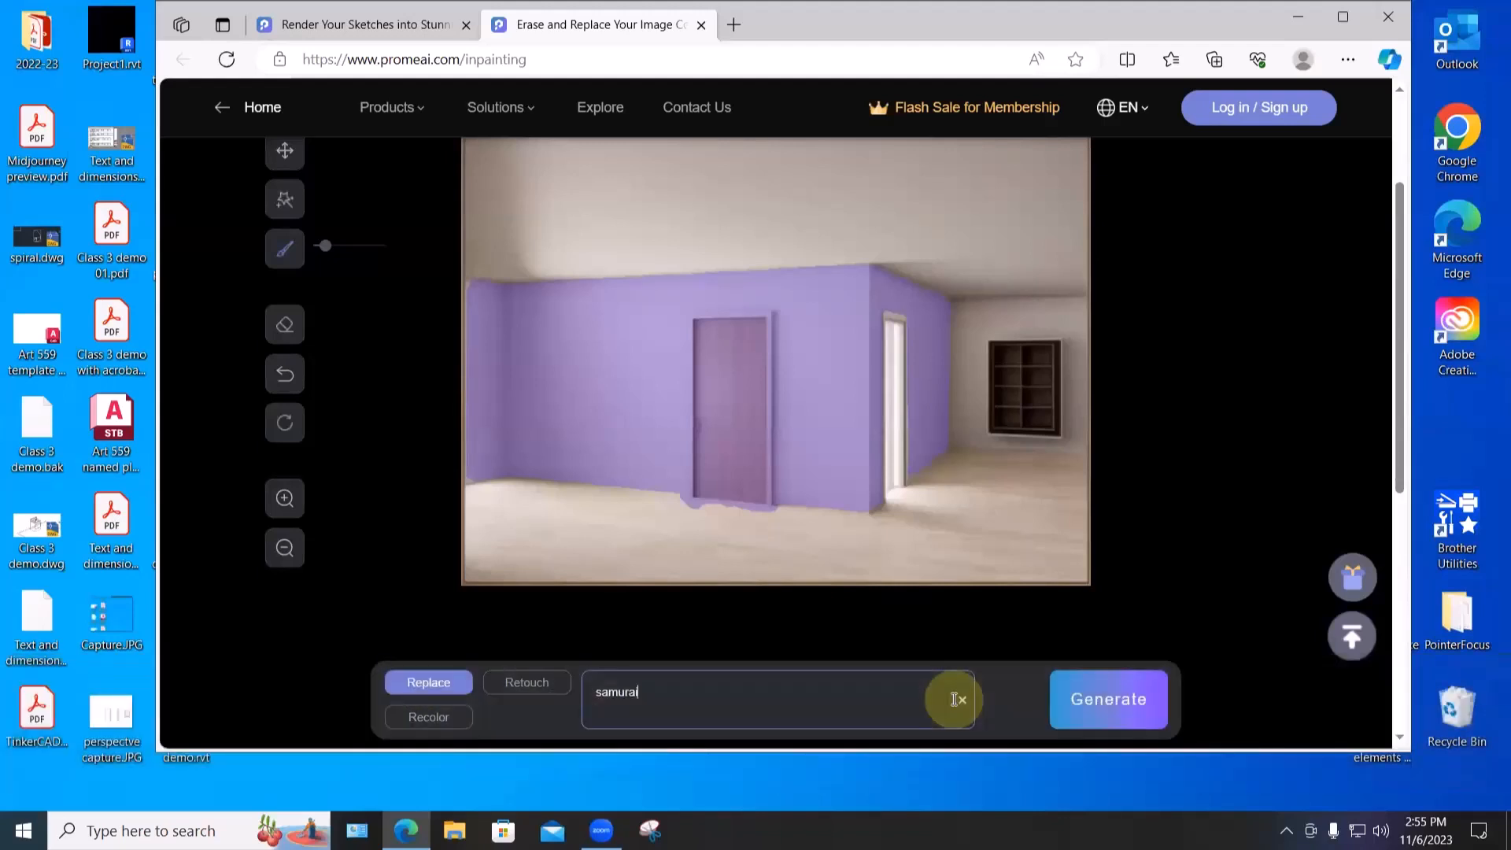
pyautogui.write(' warrior')
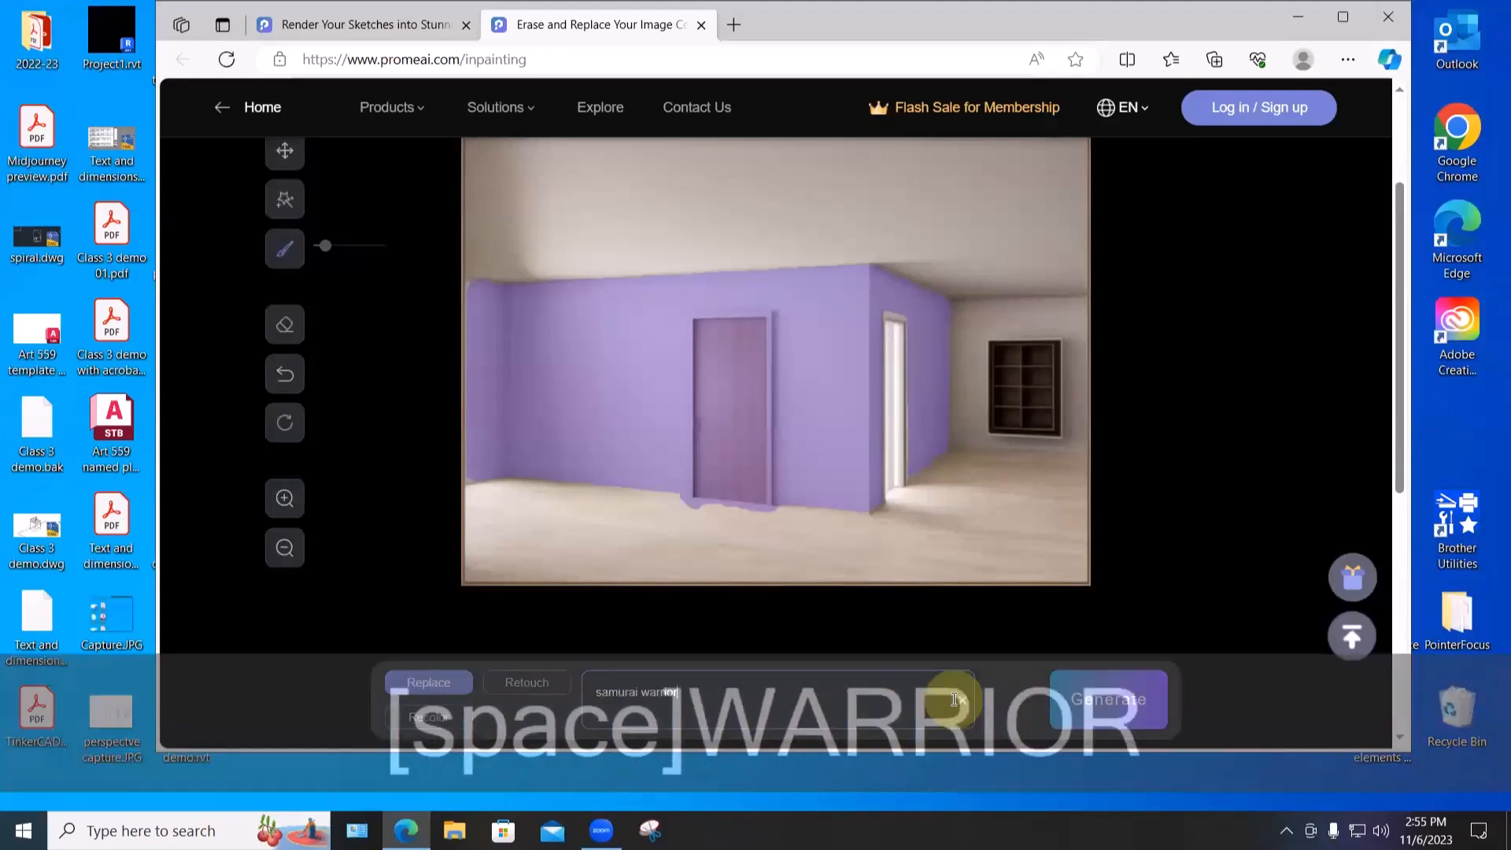
pyautogui.press('Return')
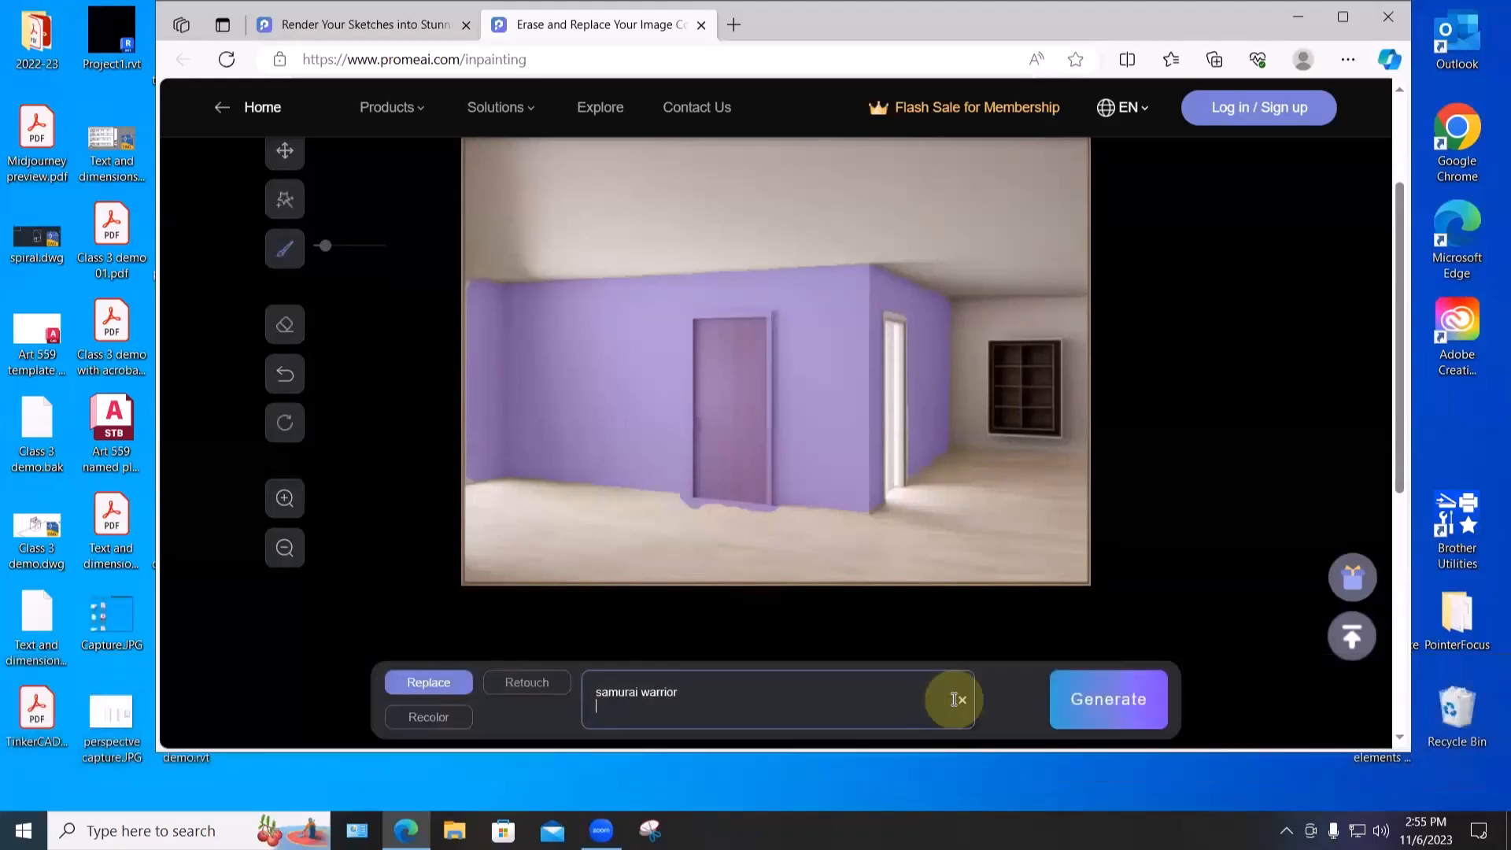
pyautogui.click(1088, 701)
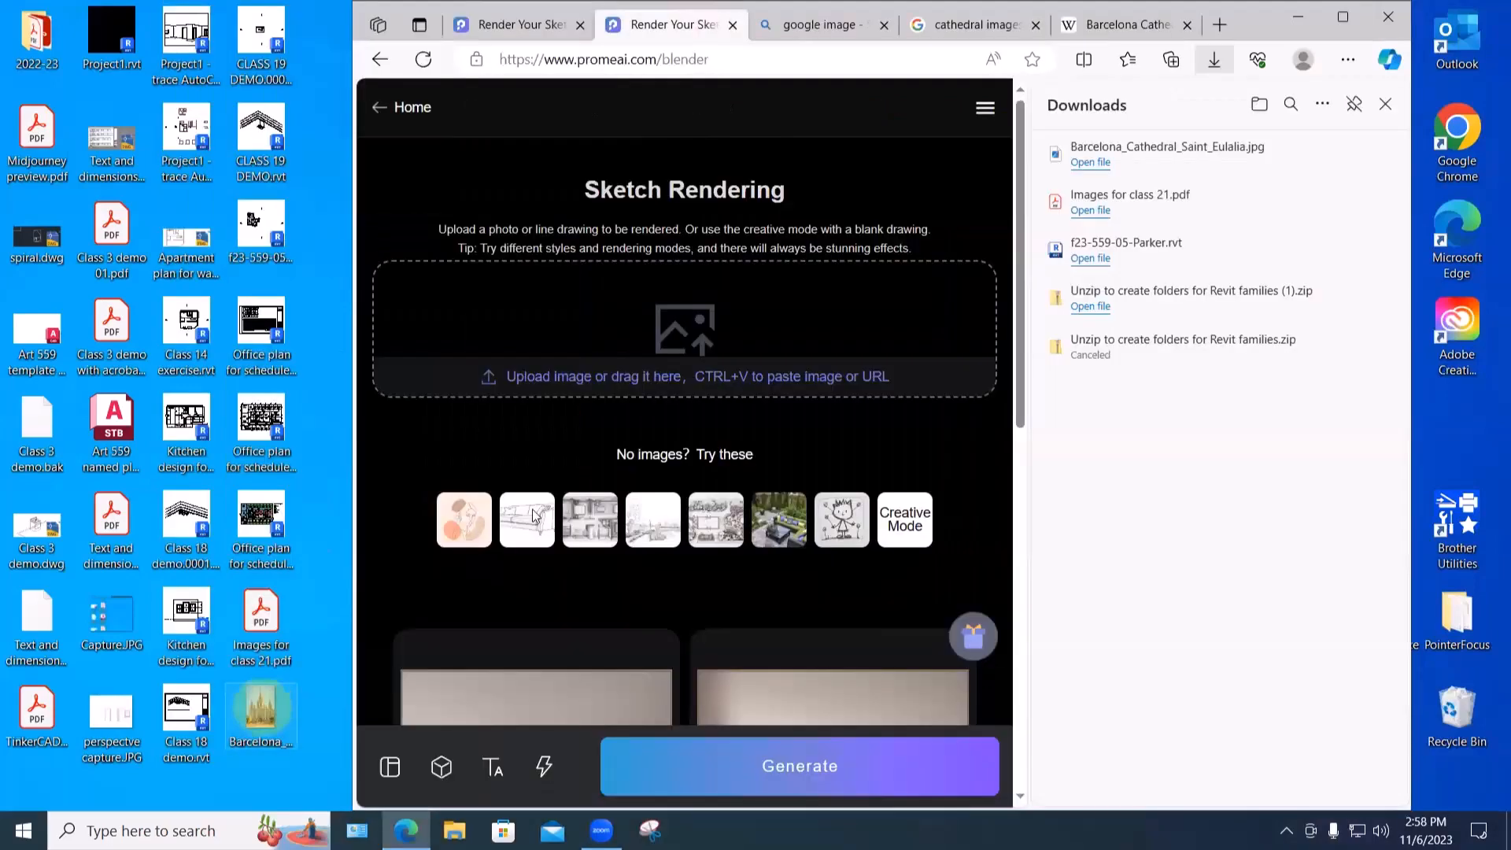
# - Drop the Barcelona cathedral image onto Sketch Rendering, then switch to PromeAI's Photo to Sketch tool
pyautogui.moveTo(260, 708); pyautogui.dragTo(470, 552)
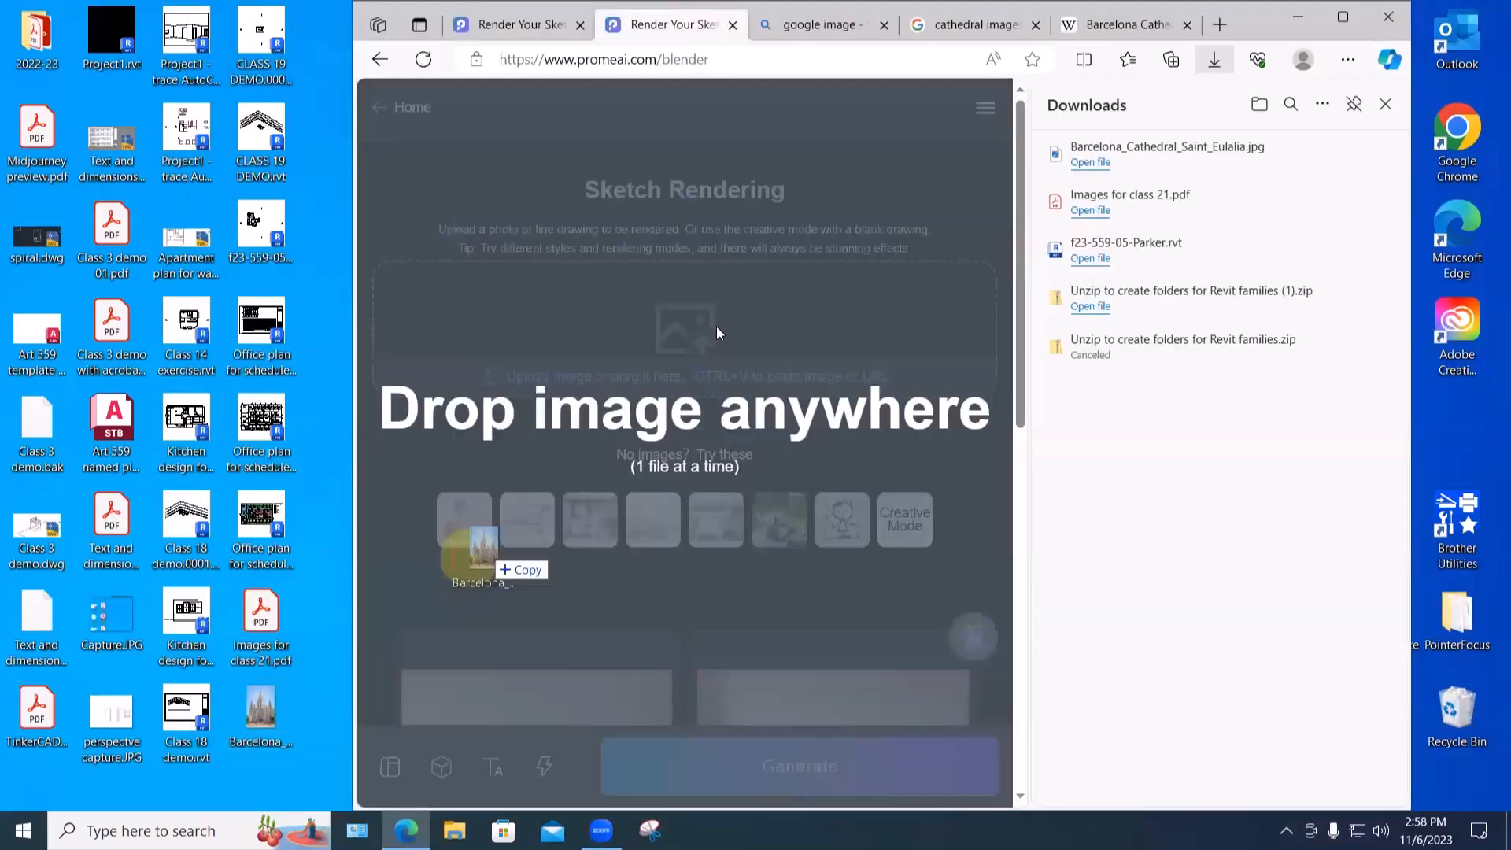
pyautogui.moveTo(716, 333); pyautogui.dragTo(712, 328)
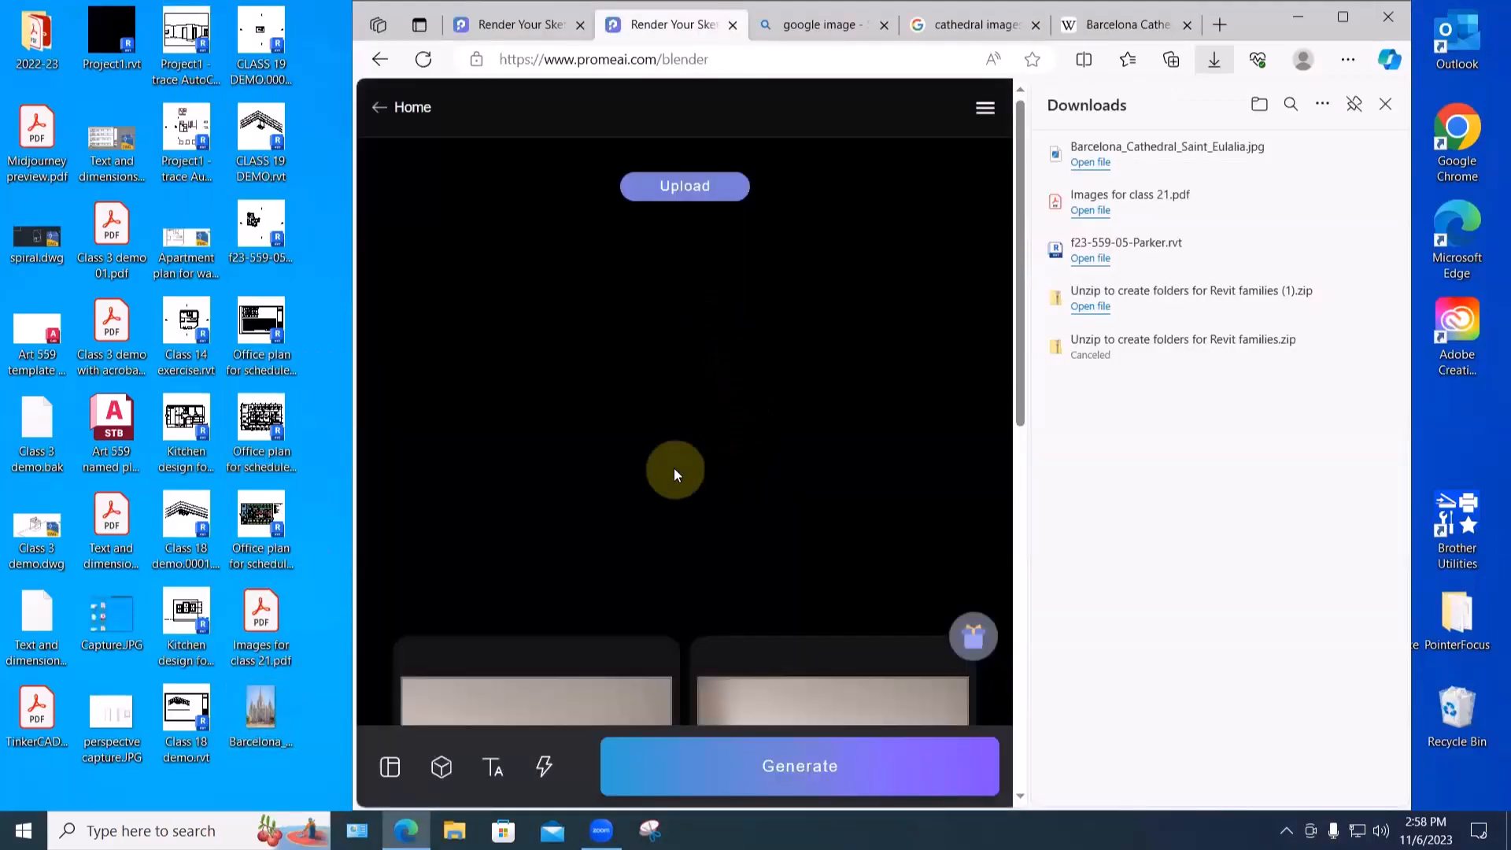
pyautogui.scroll(-10, 669, 304)
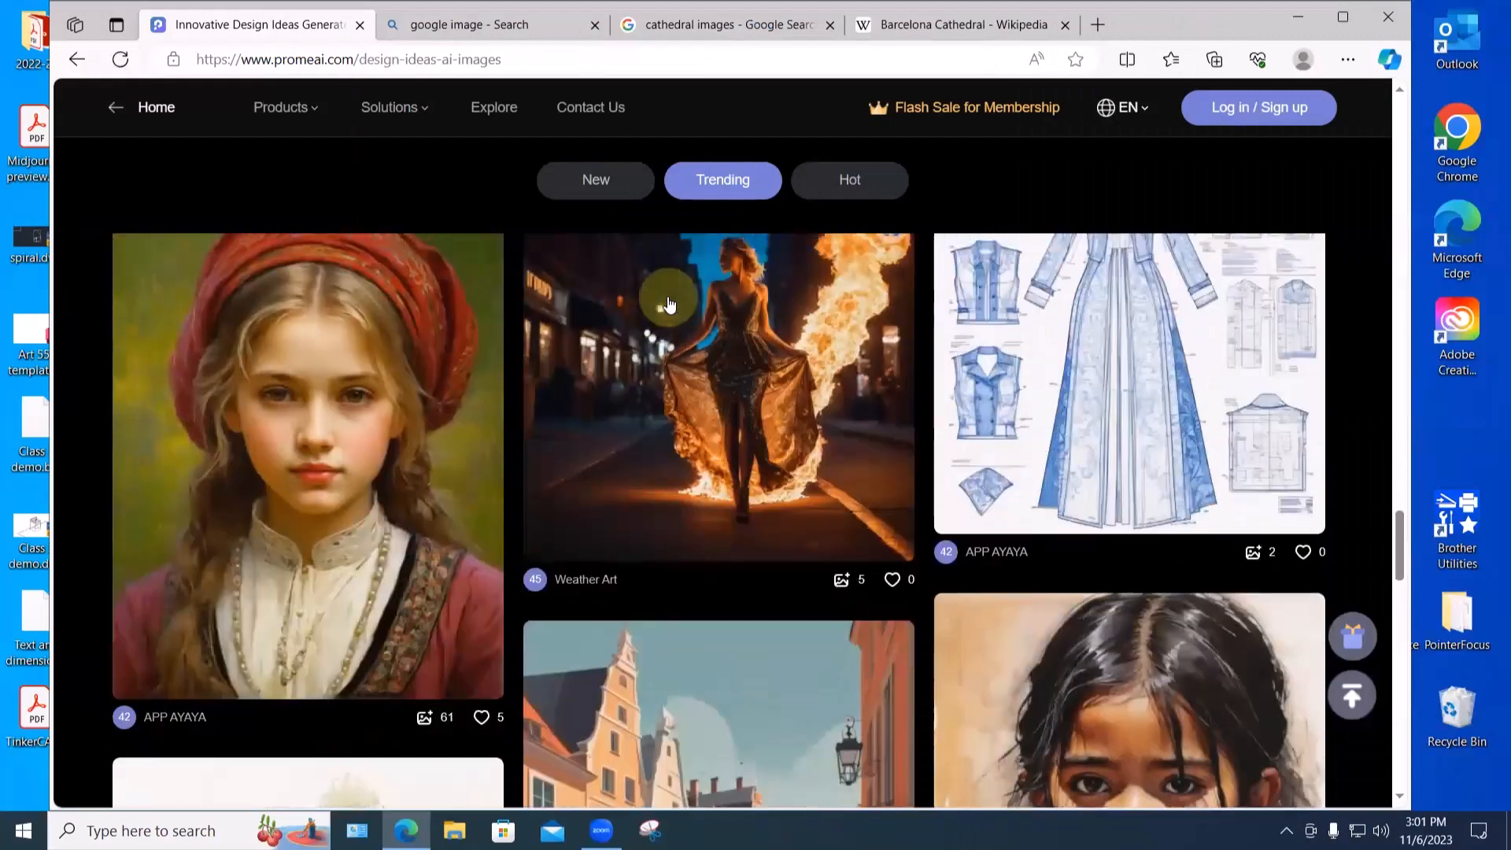
pyautogui.moveTo(271, 105)
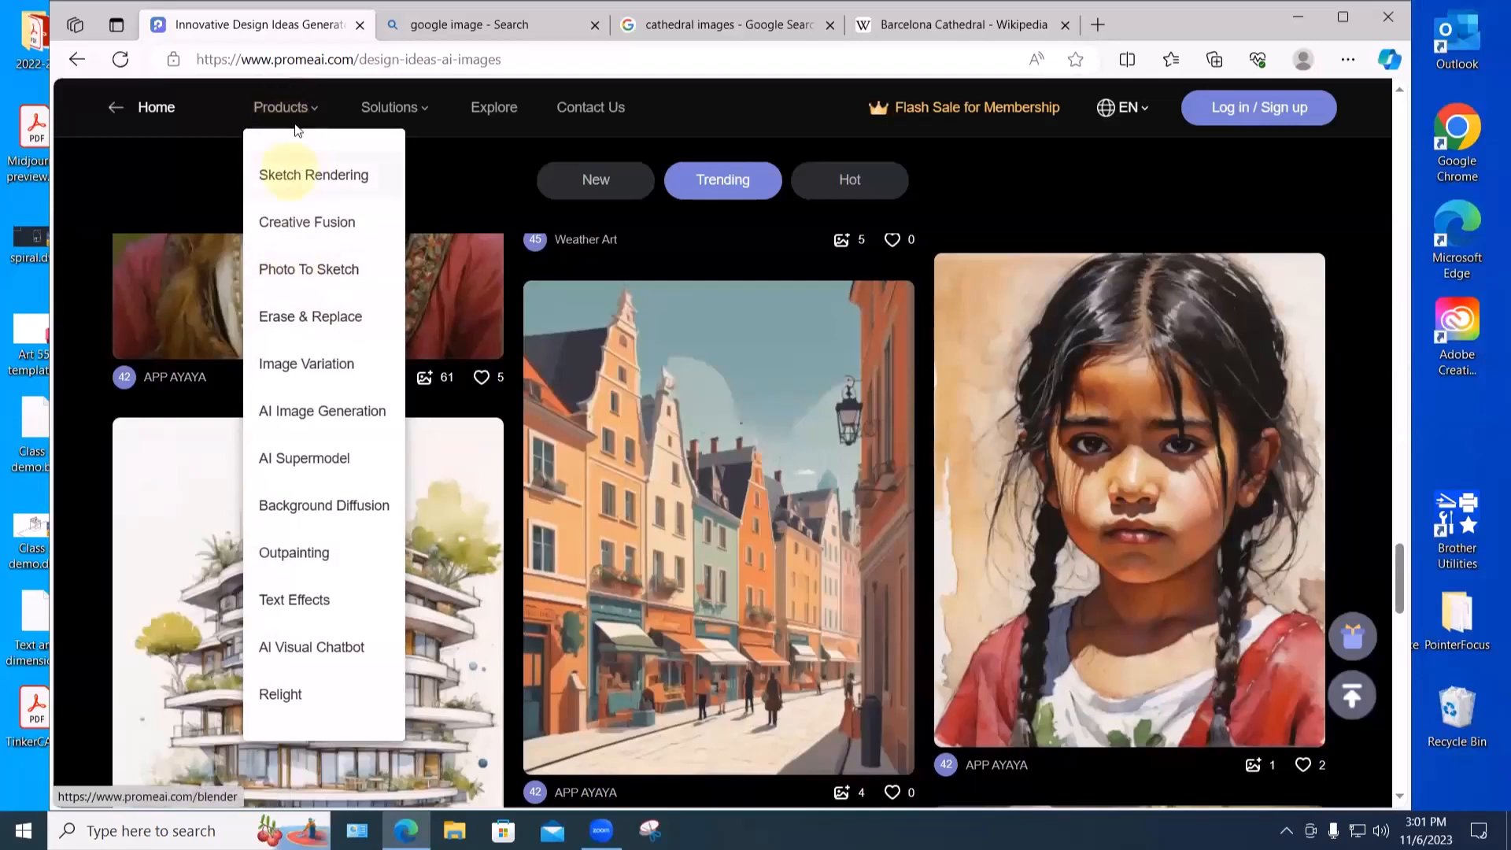
pyautogui.click(286, 275)
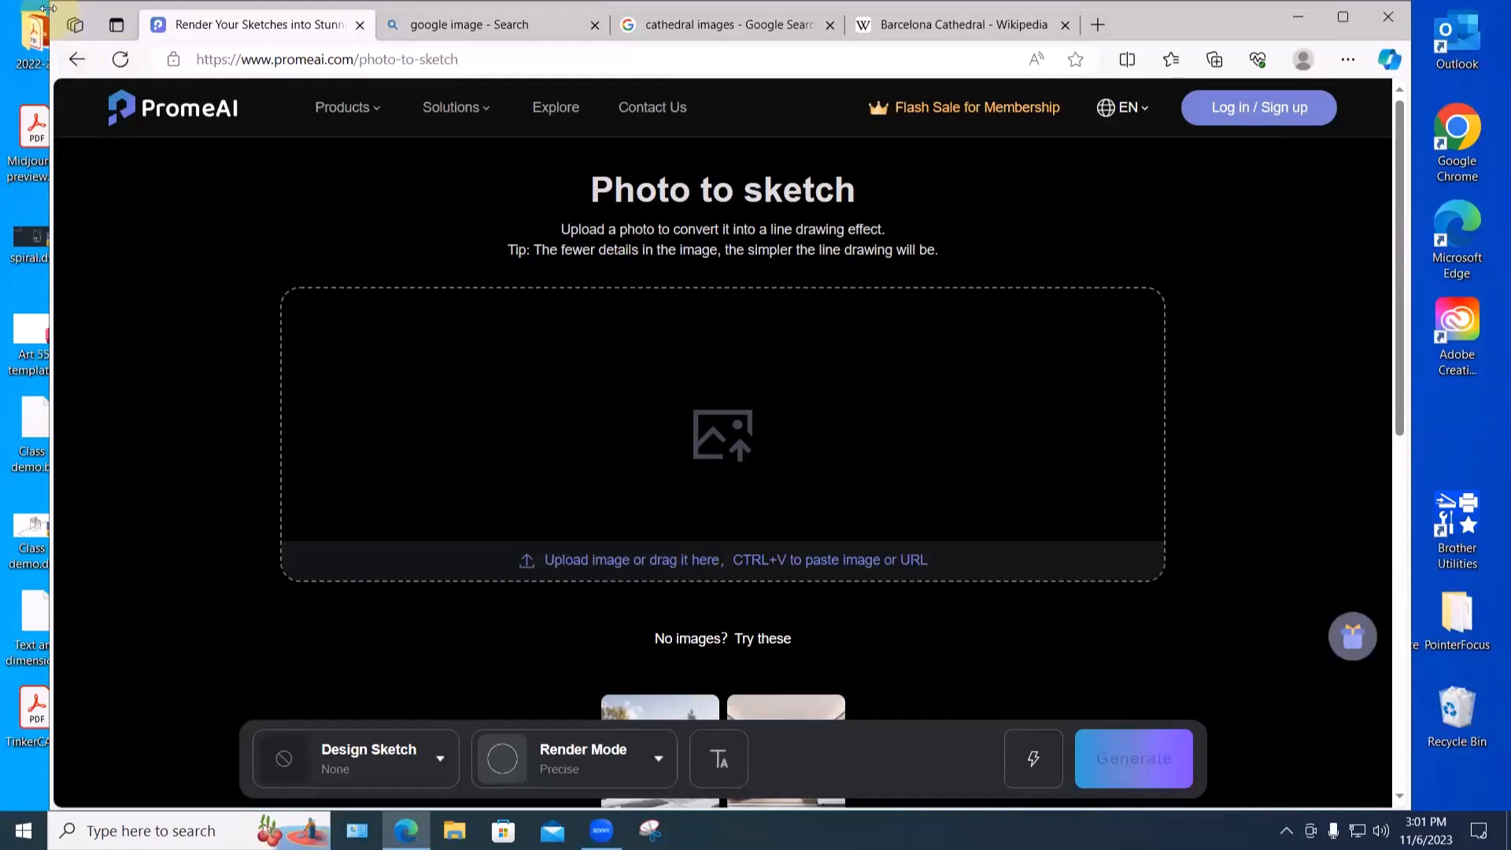
# - Upload the Barcelona cathedral JPG into Photo to Sketch and generate the pencil sketches
pyautogui.moveTo(48, 8); pyautogui.dragTo(369, 205)
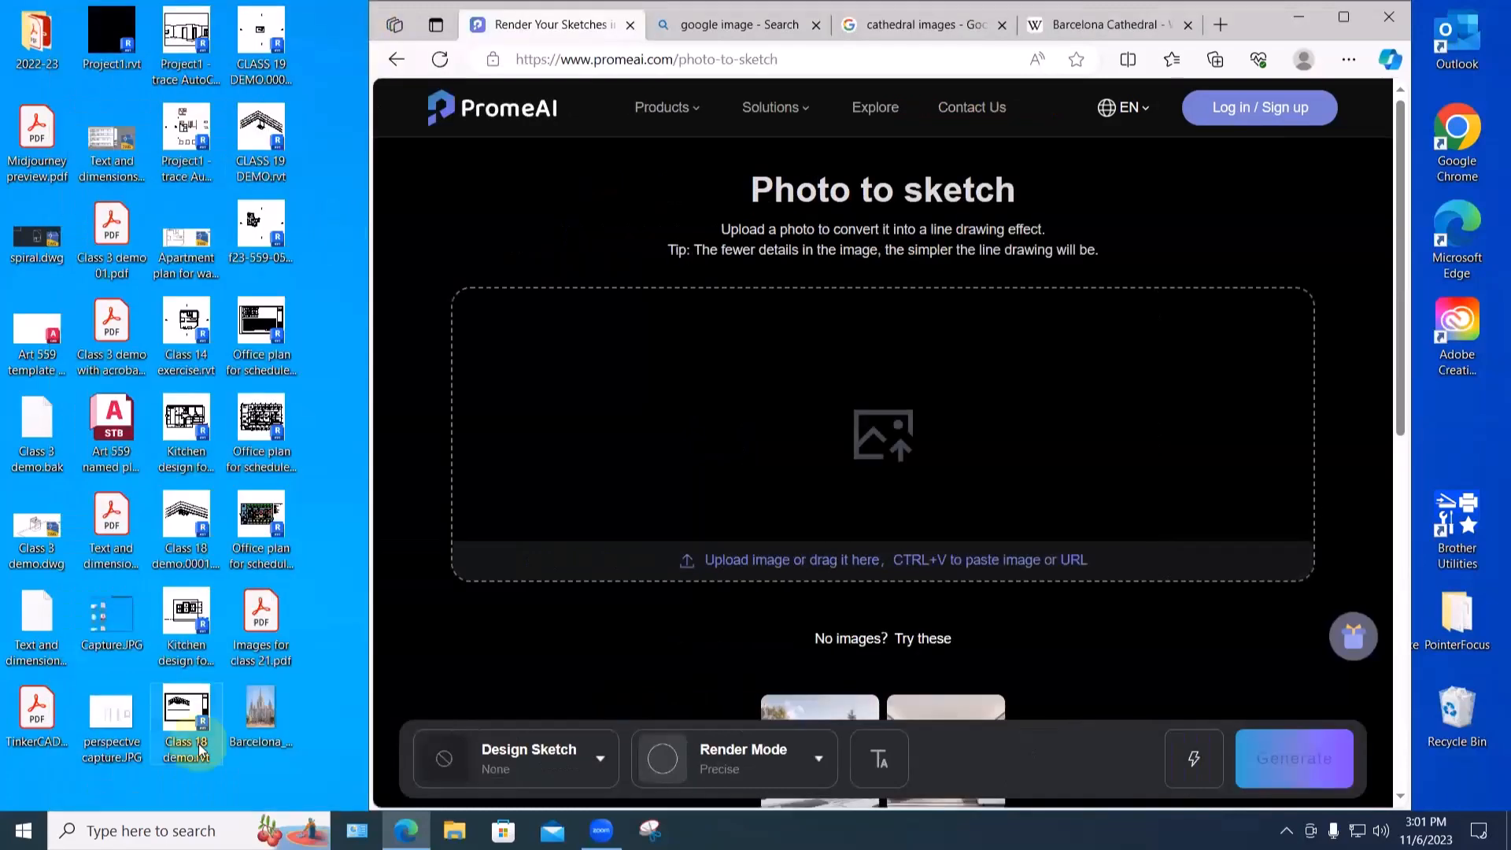
pyautogui.moveTo(257, 724); pyautogui.dragTo(865, 429)
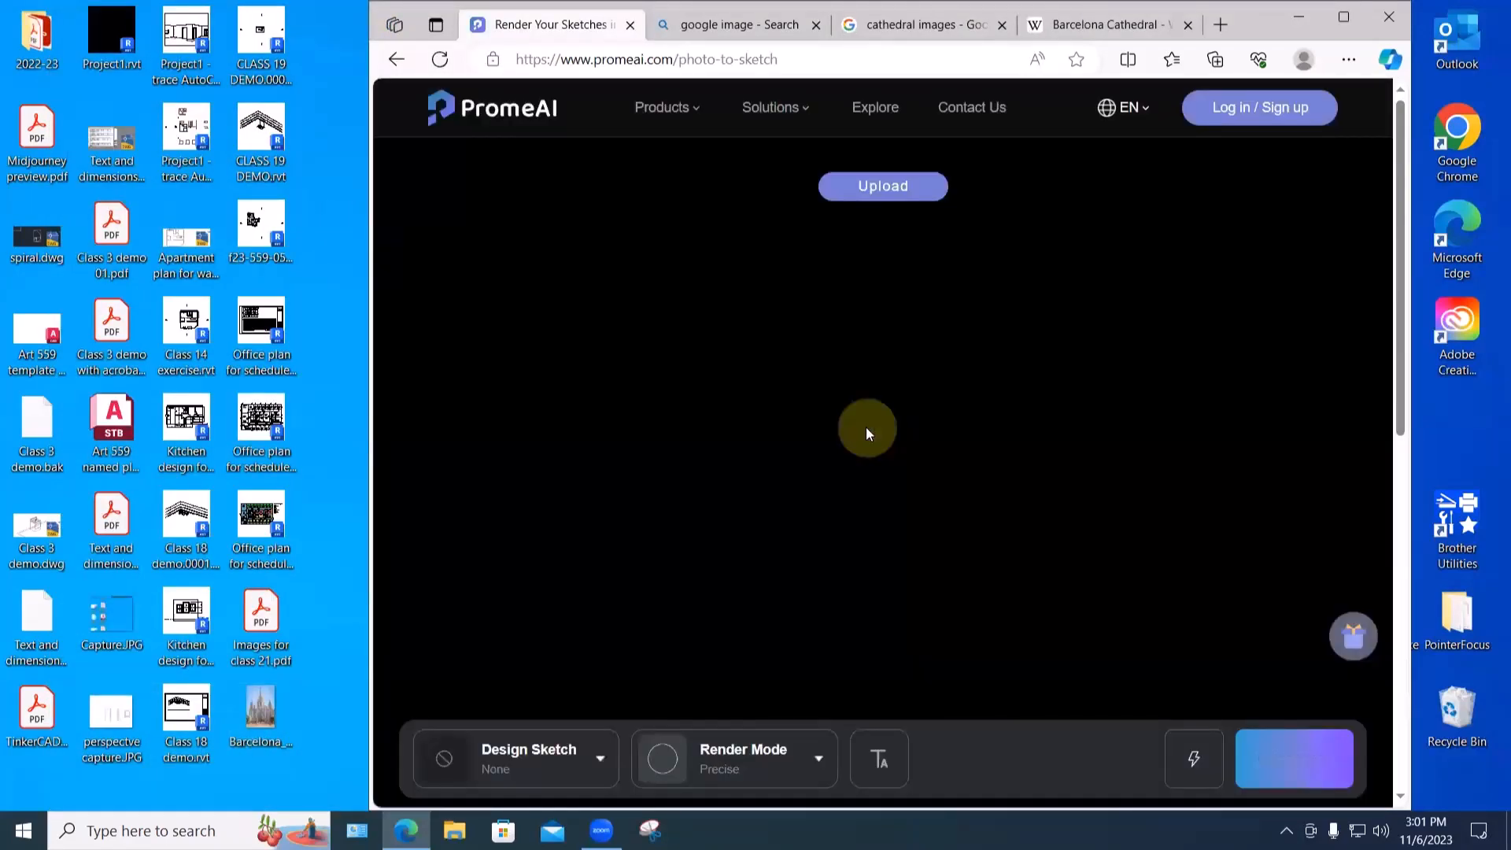
pyautogui.moveTo(664, 109)
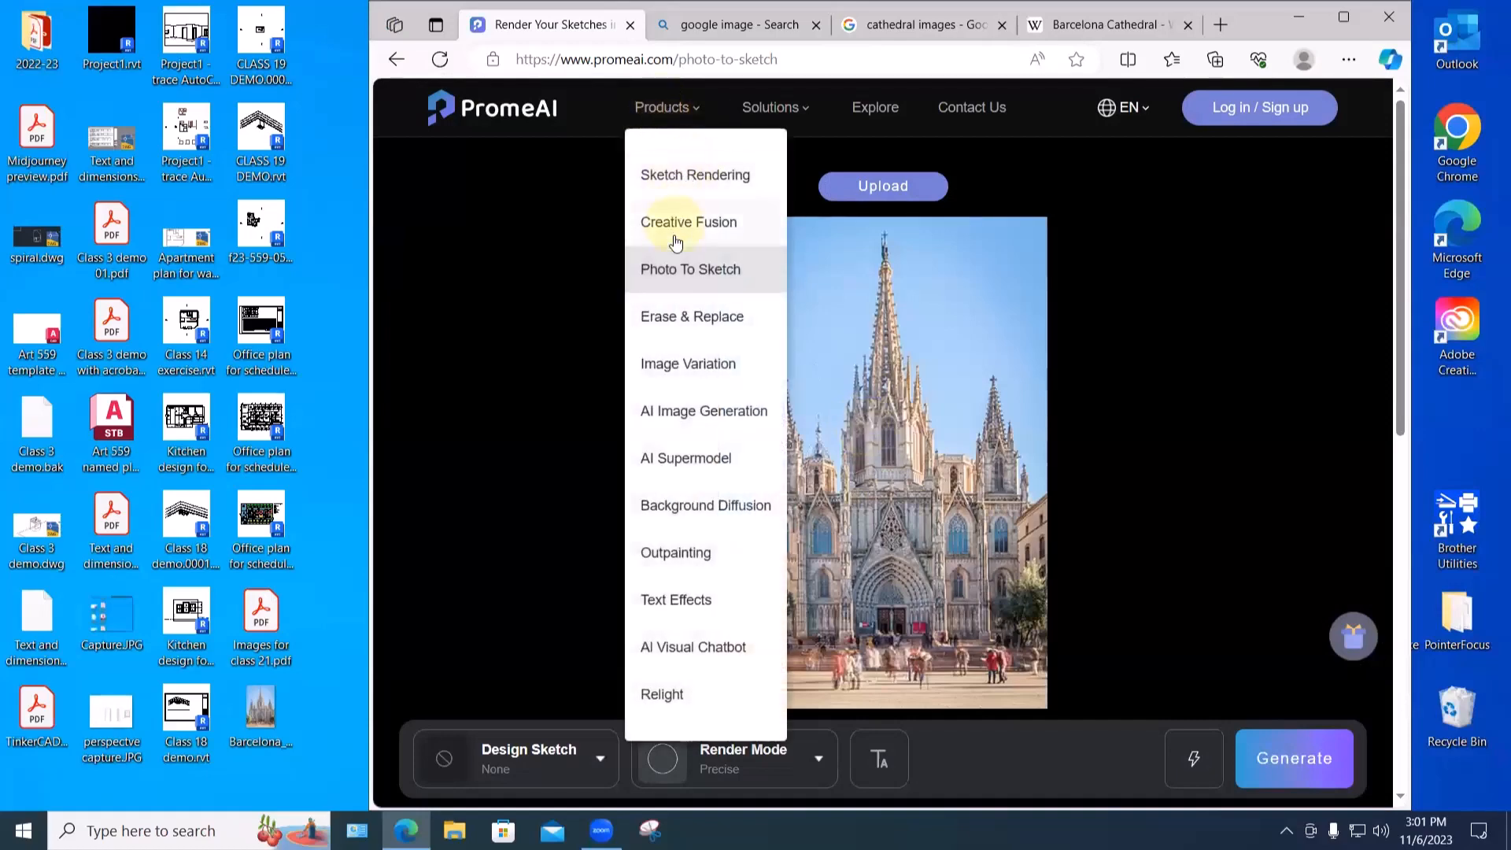
pyautogui.scroll(-1, 1187, 614)
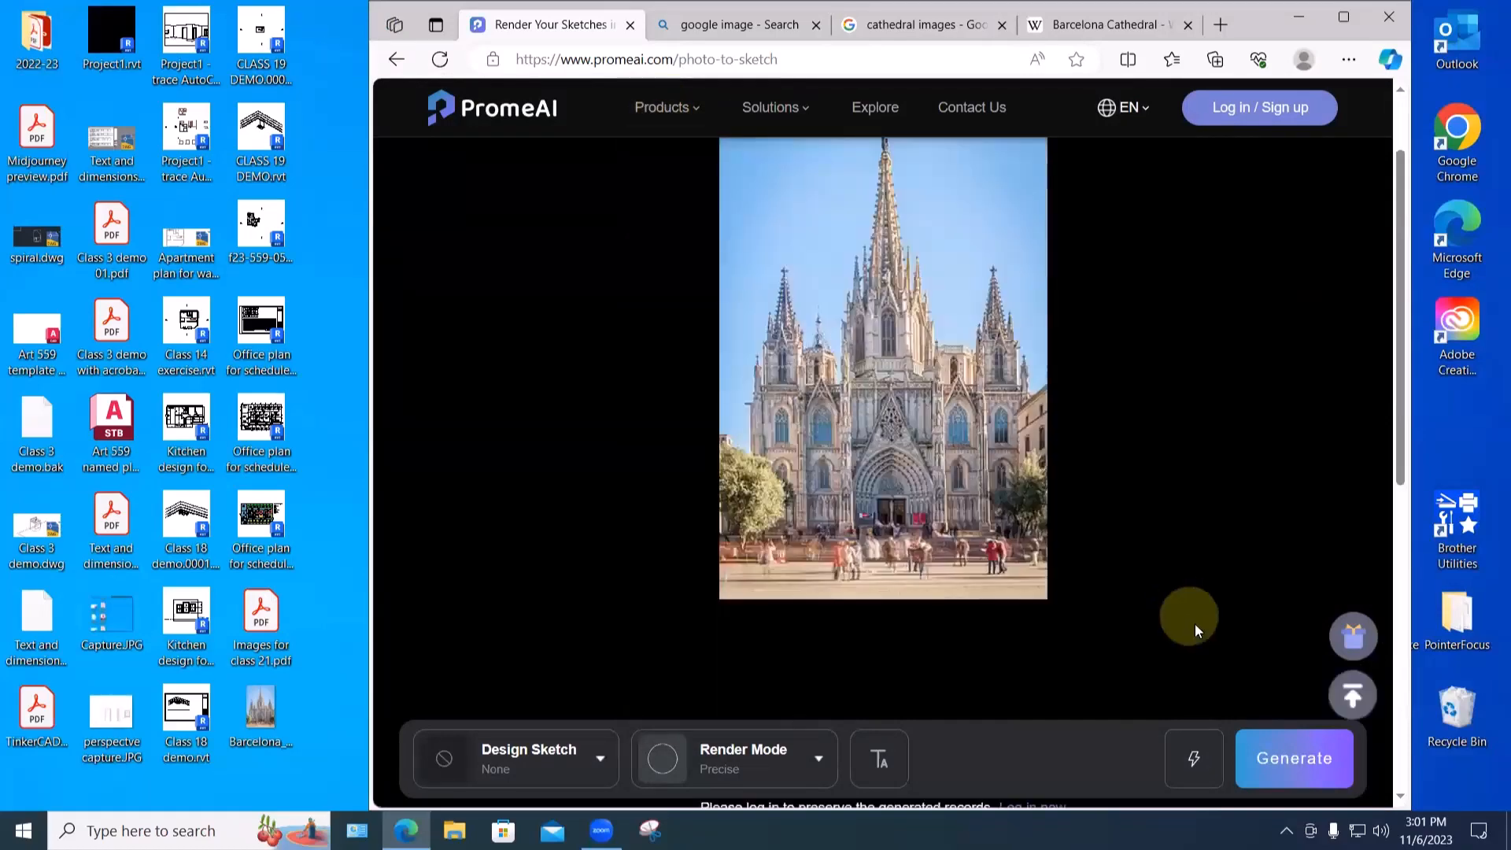
pyautogui.click(1279, 754)
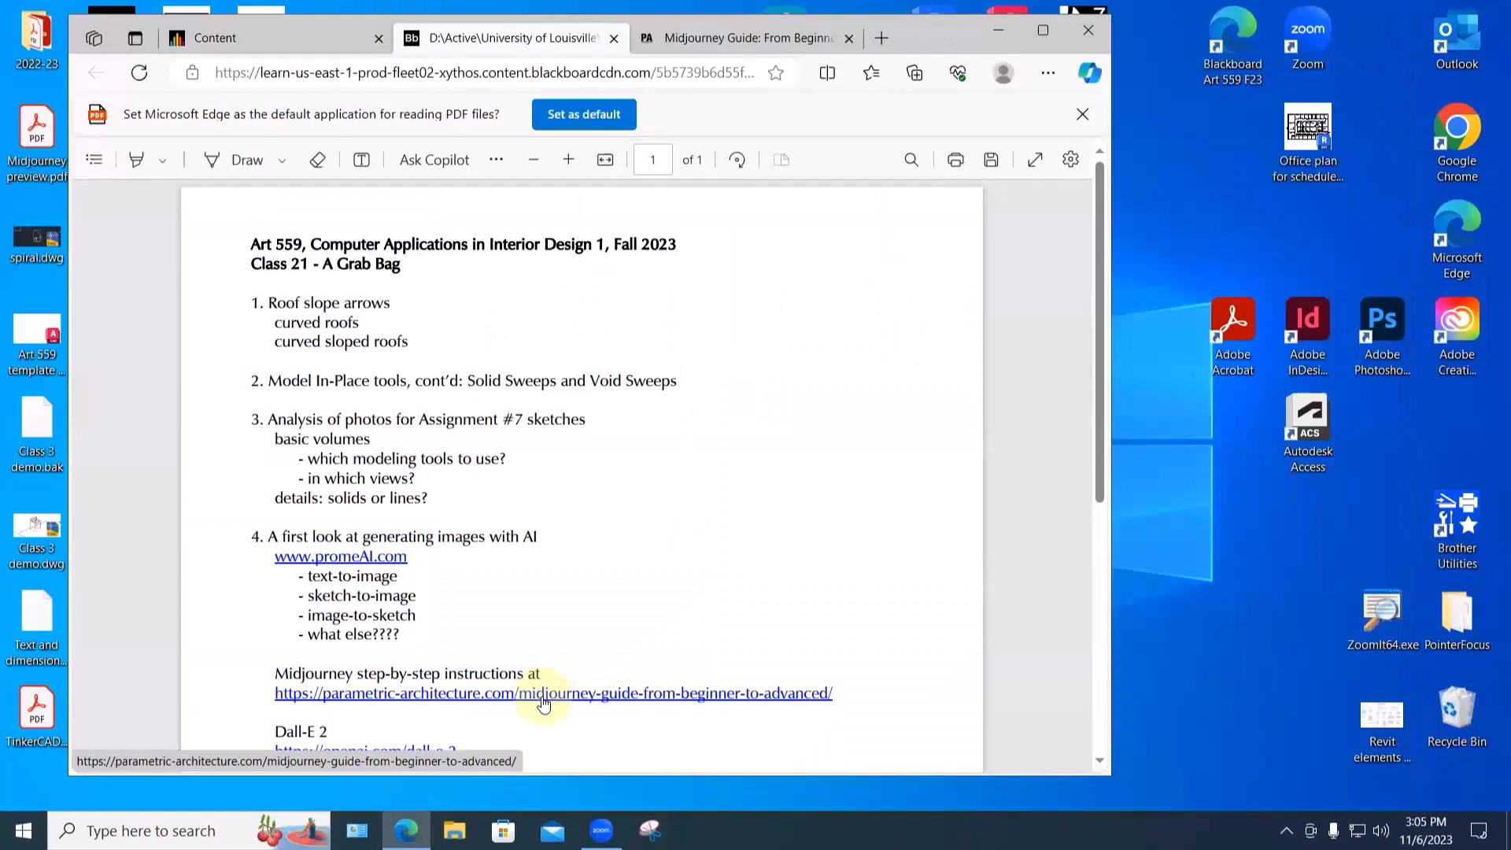
# - Open the '10 AI tools to generate interior and architectural images' article from the class PDF and browse it
pyautogui.scroll(-2, 543, 702)
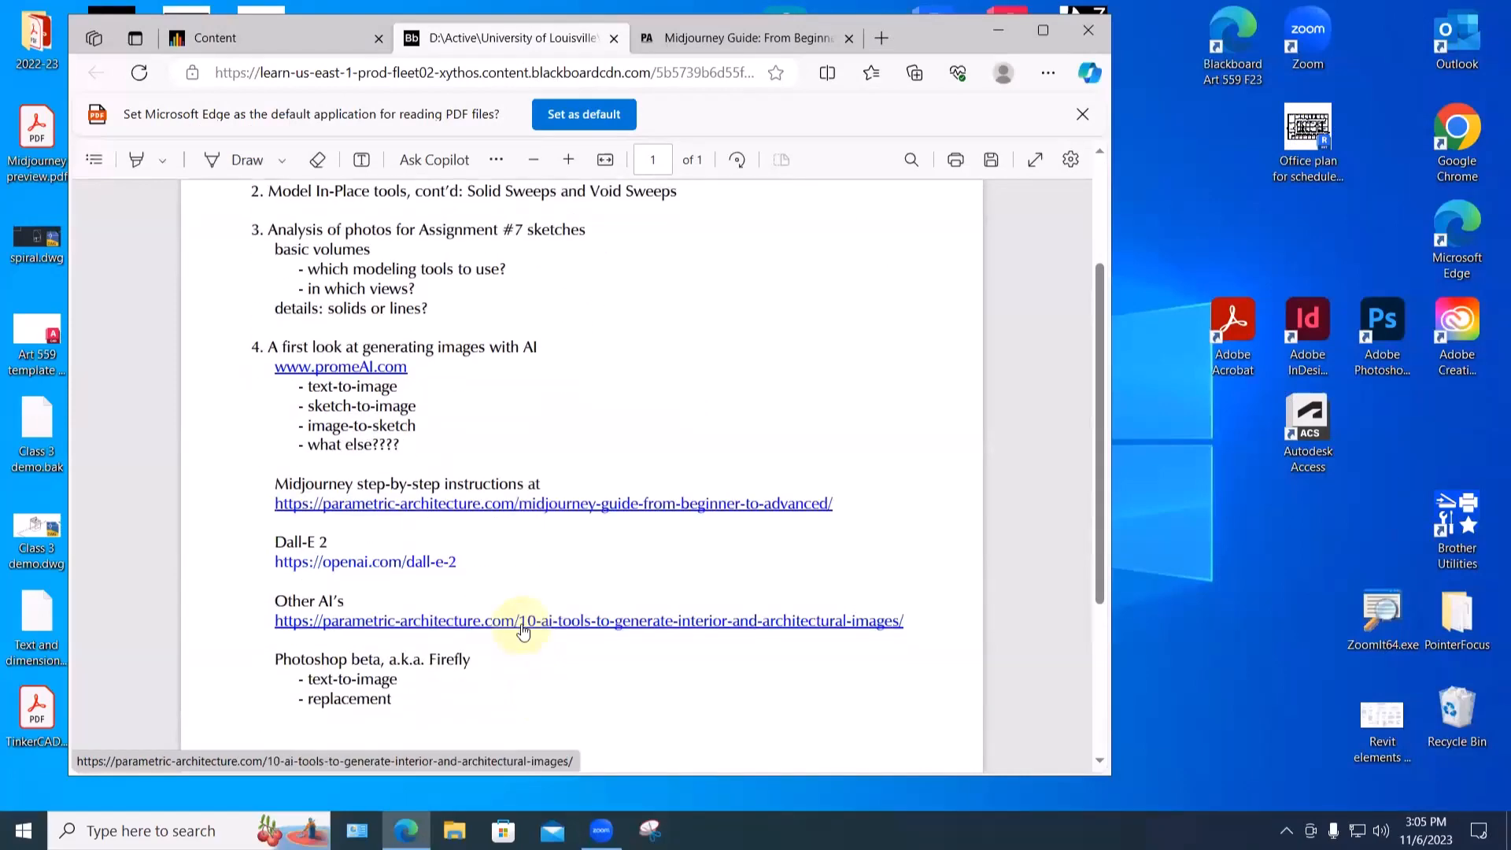
pyautogui.click(522, 626)
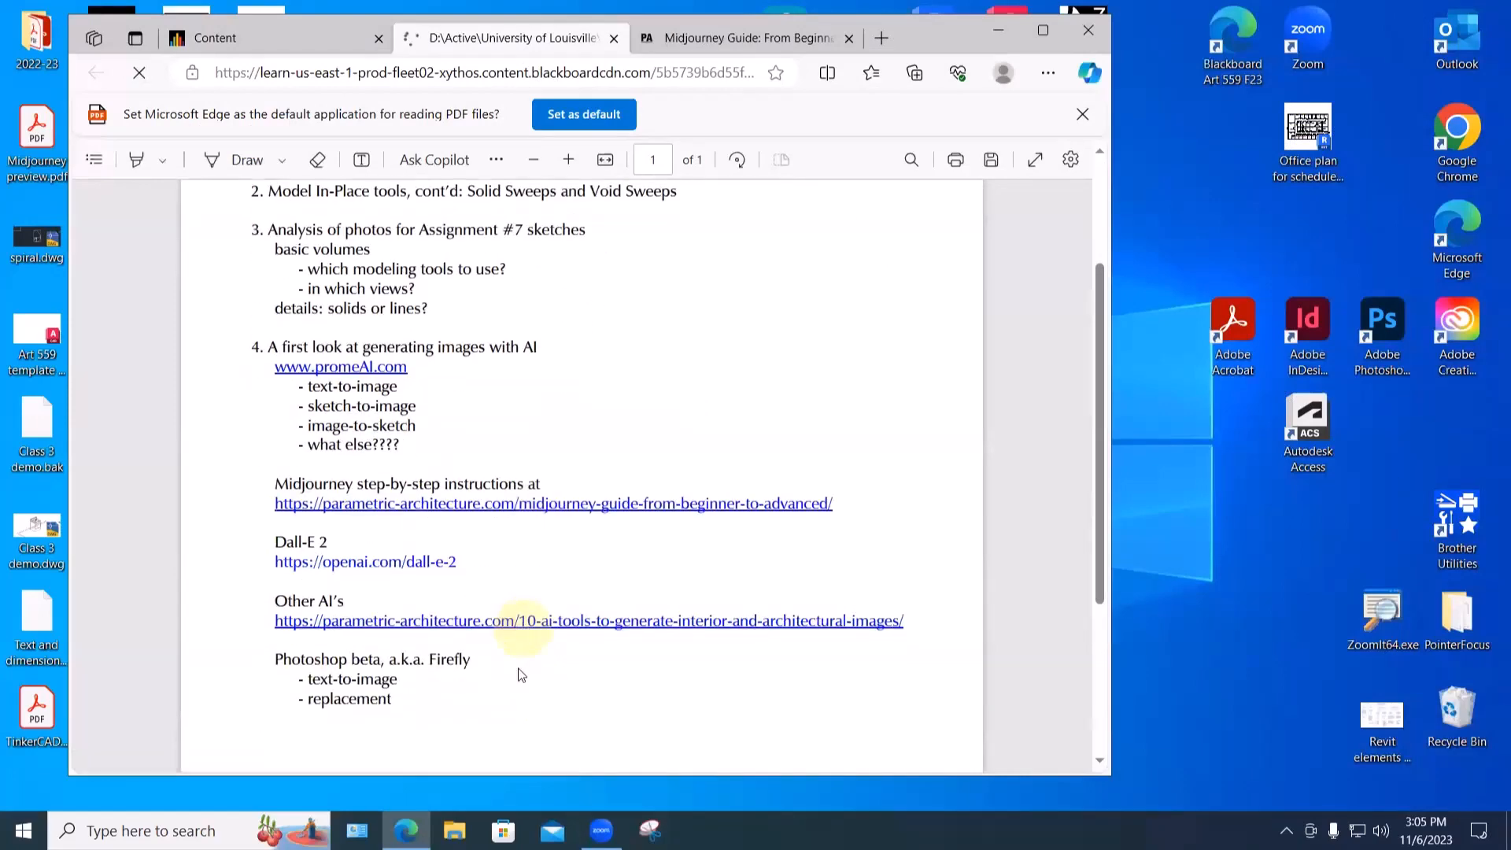
pyautogui.scroll(-3, 548, 583)
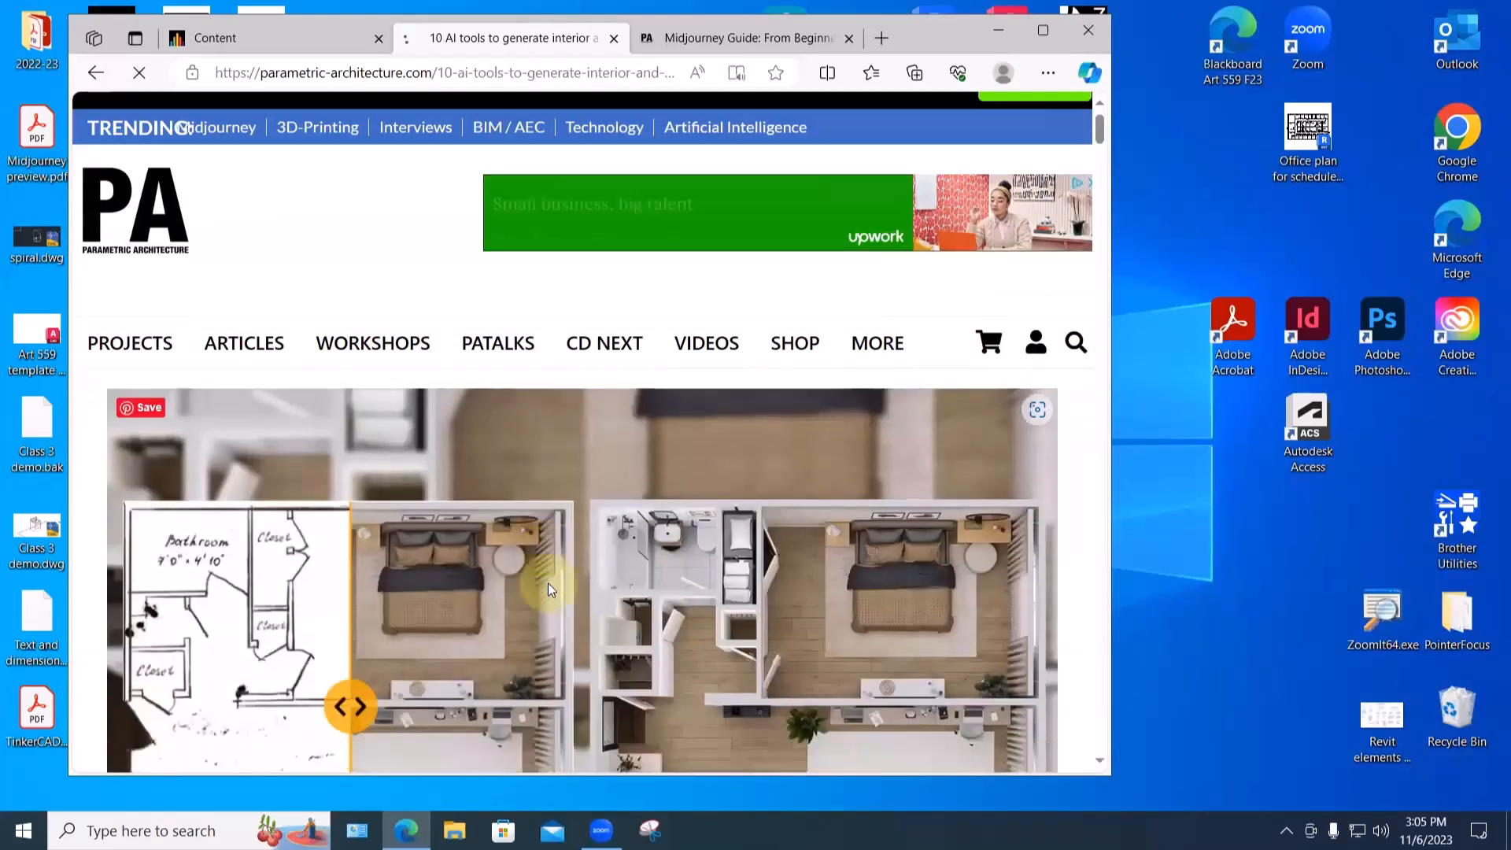
pyautogui.scroll(-1, 548, 583)
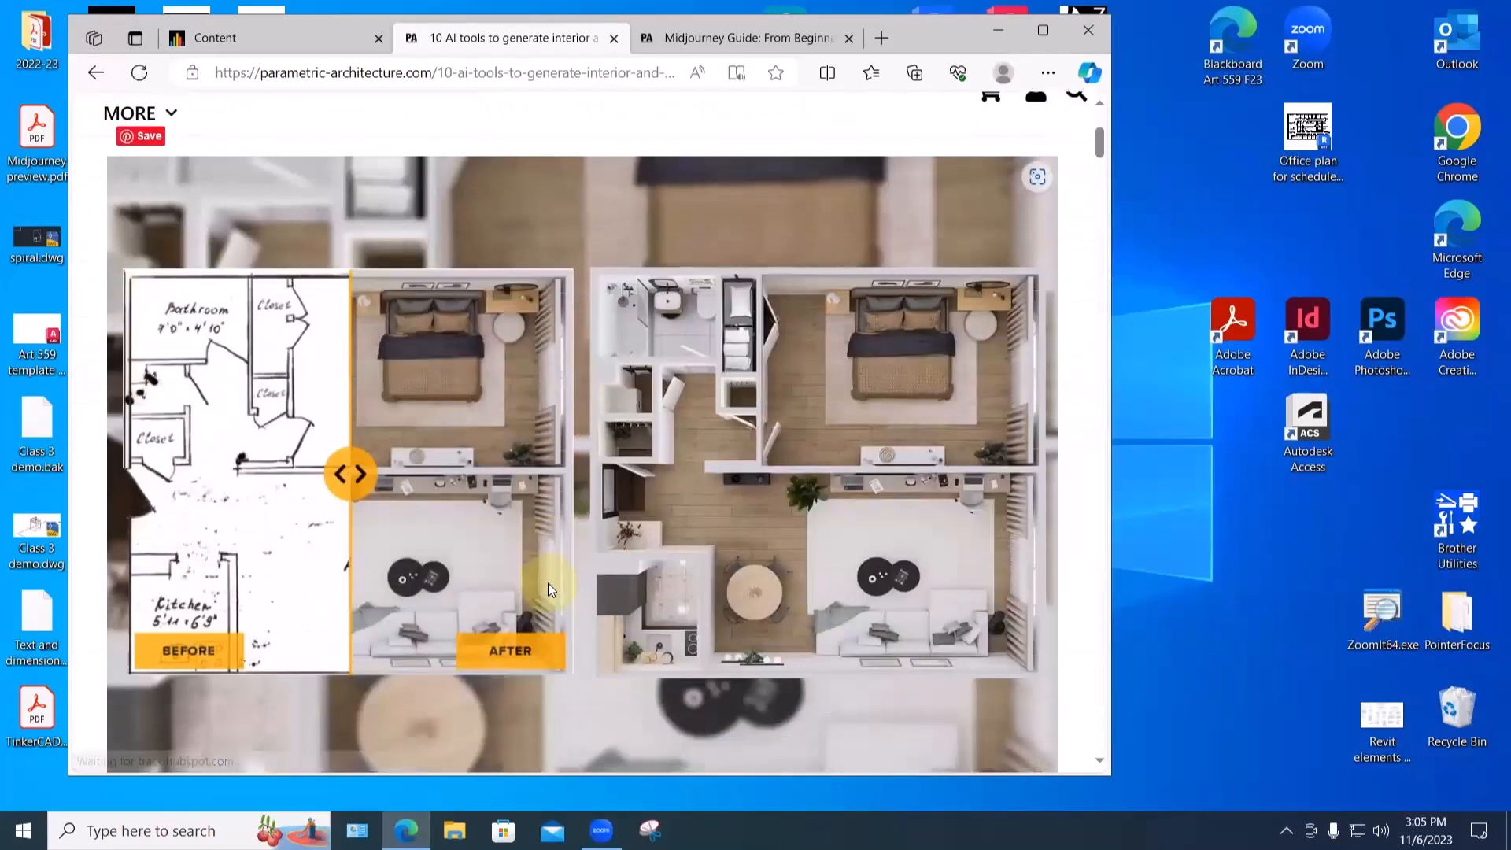
pyautogui.scroll(1, 550, 590)
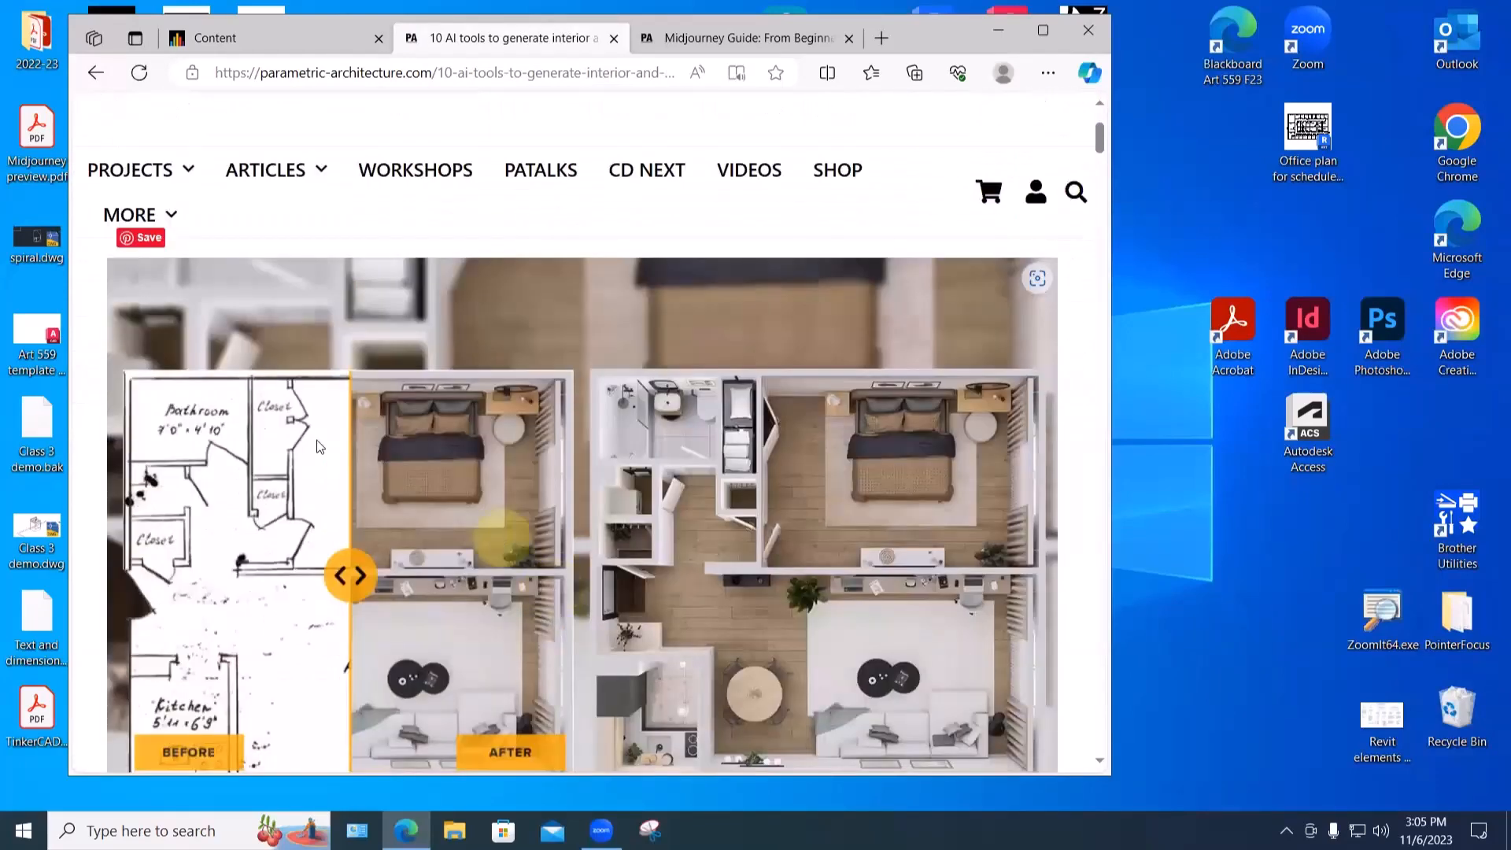
pyautogui.scroll(1, 464, 130)
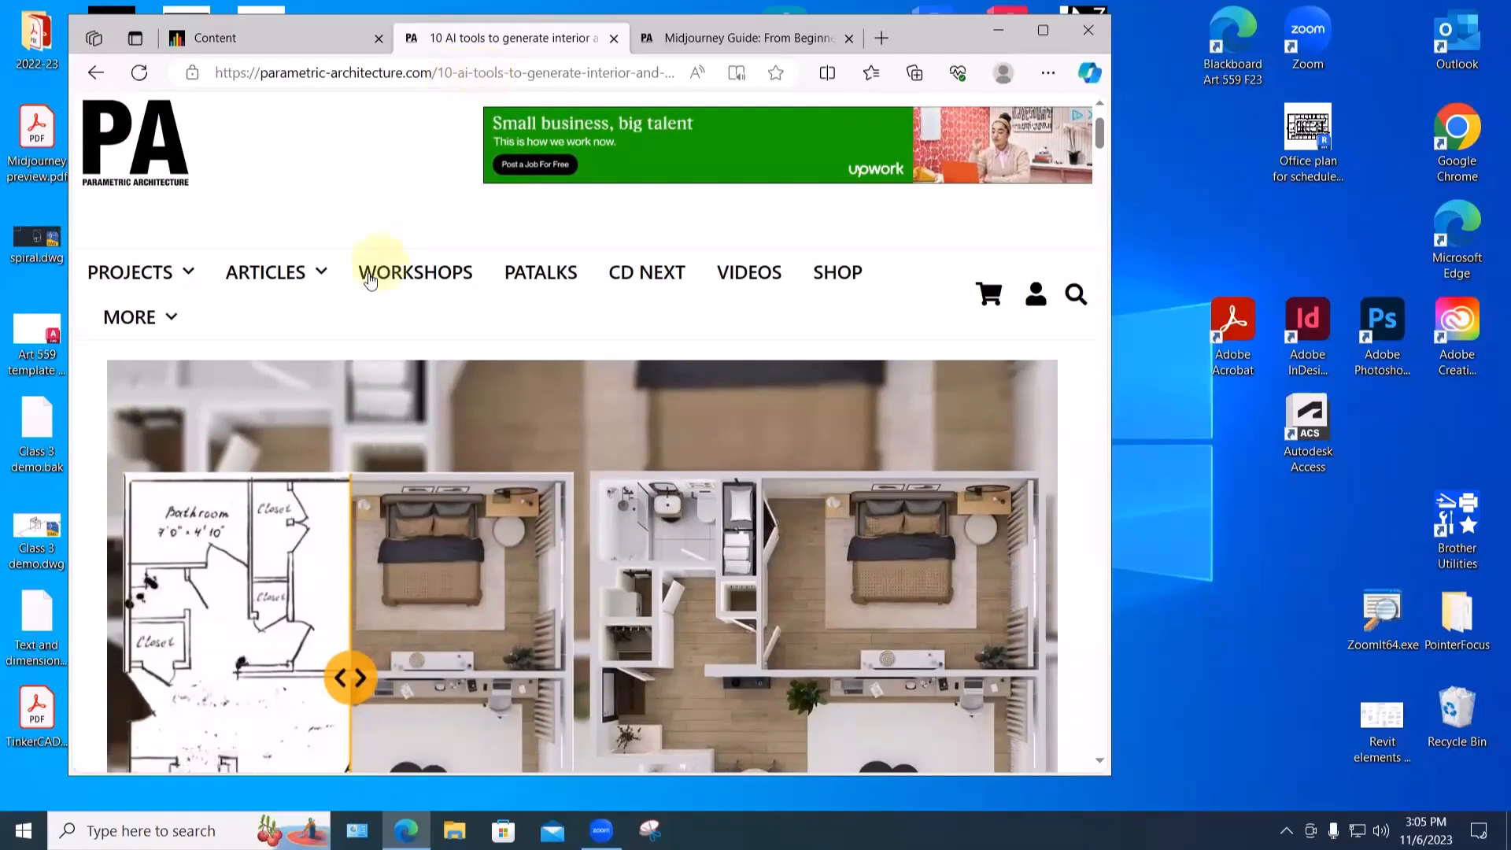
pyautogui.scroll(-2, 370, 281)
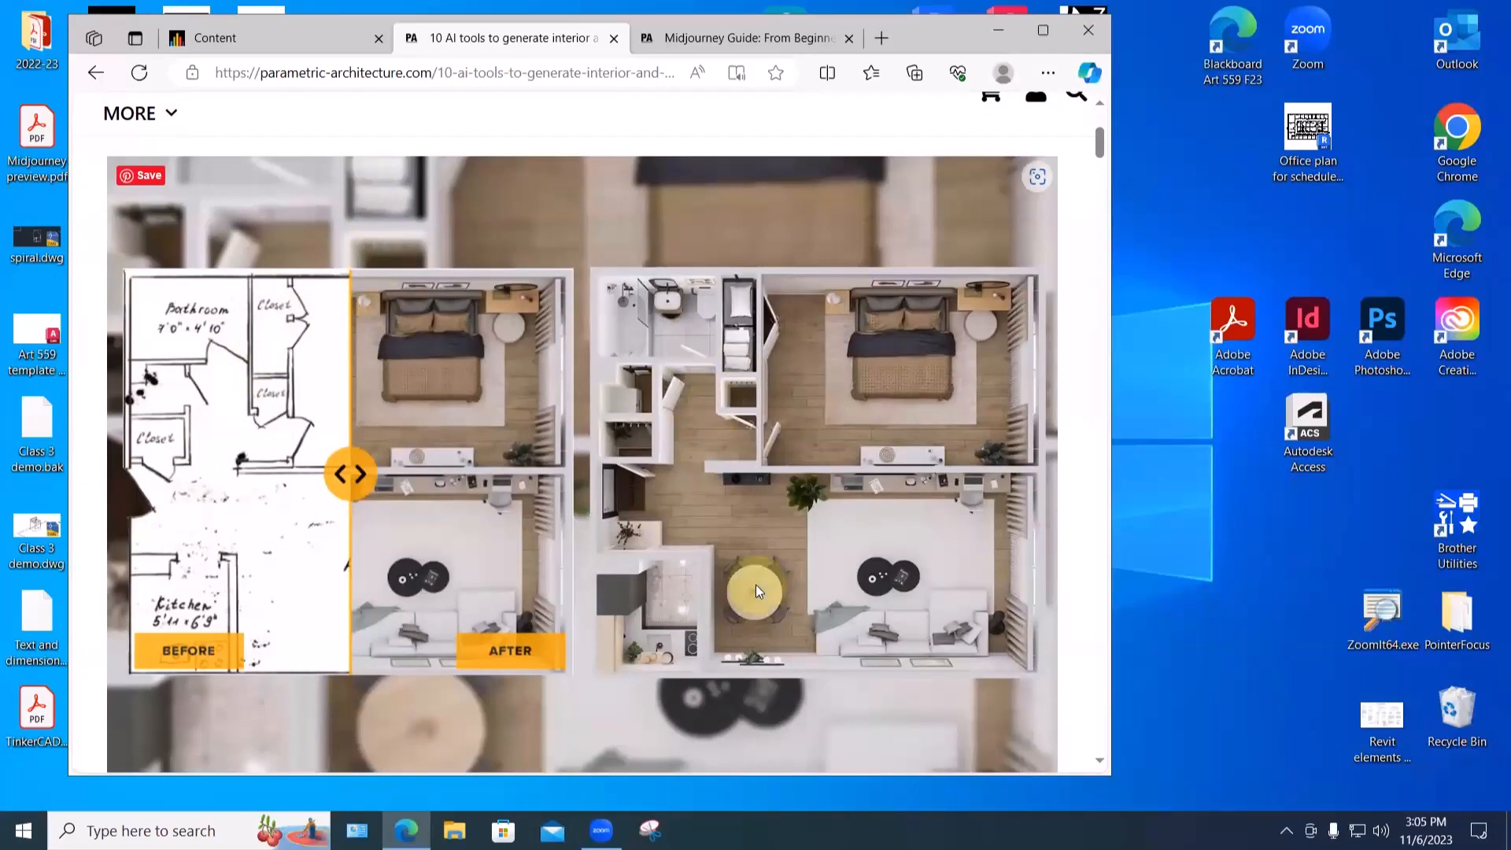
pyautogui.scroll(-1, 756, 584)
pyautogui.scroll(-15, 757, 592)
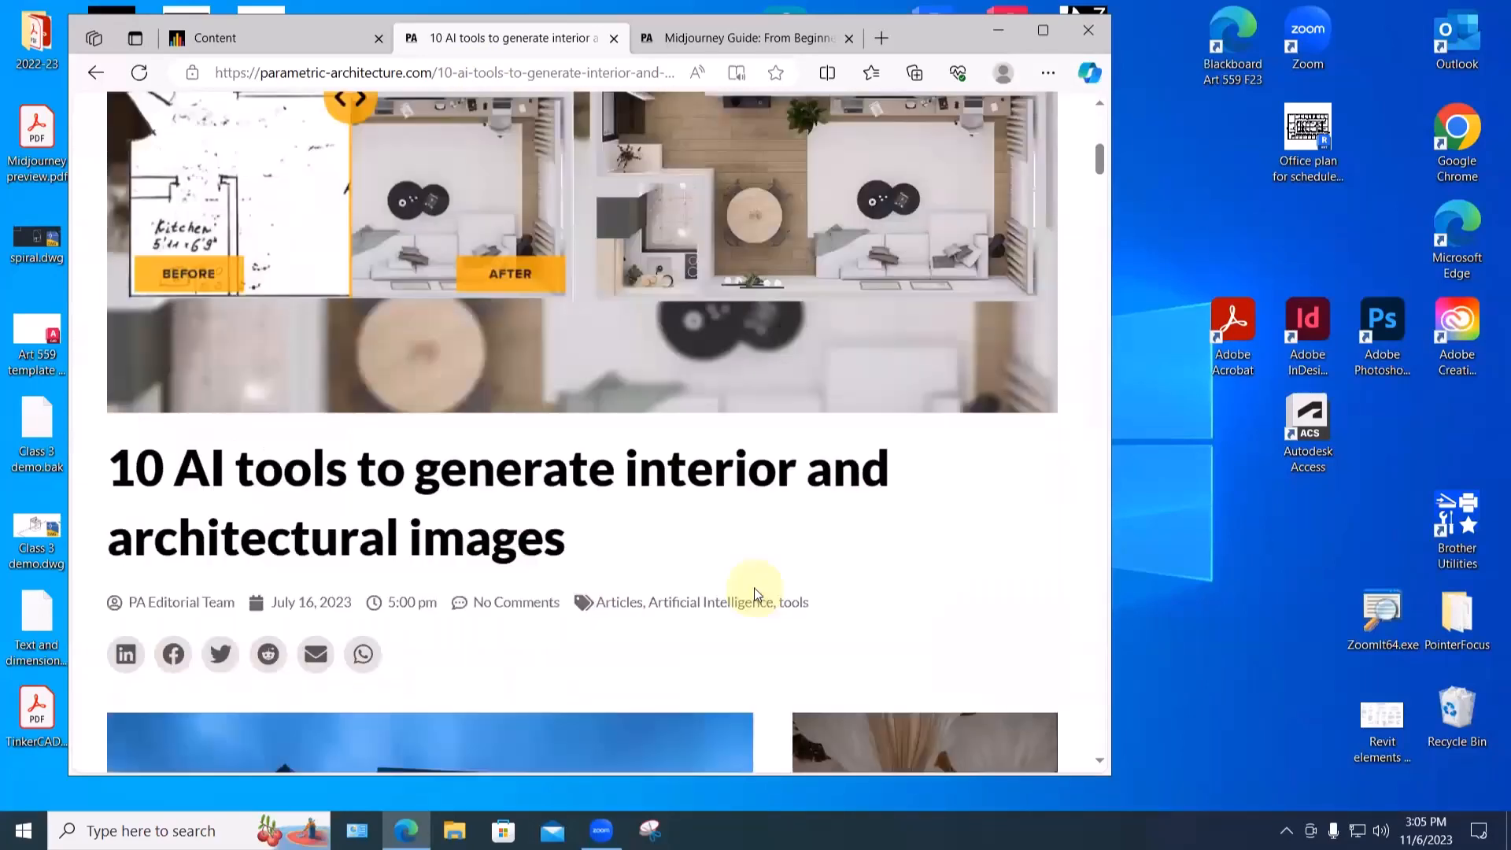
pyautogui.scroll(-15, 754, 590)
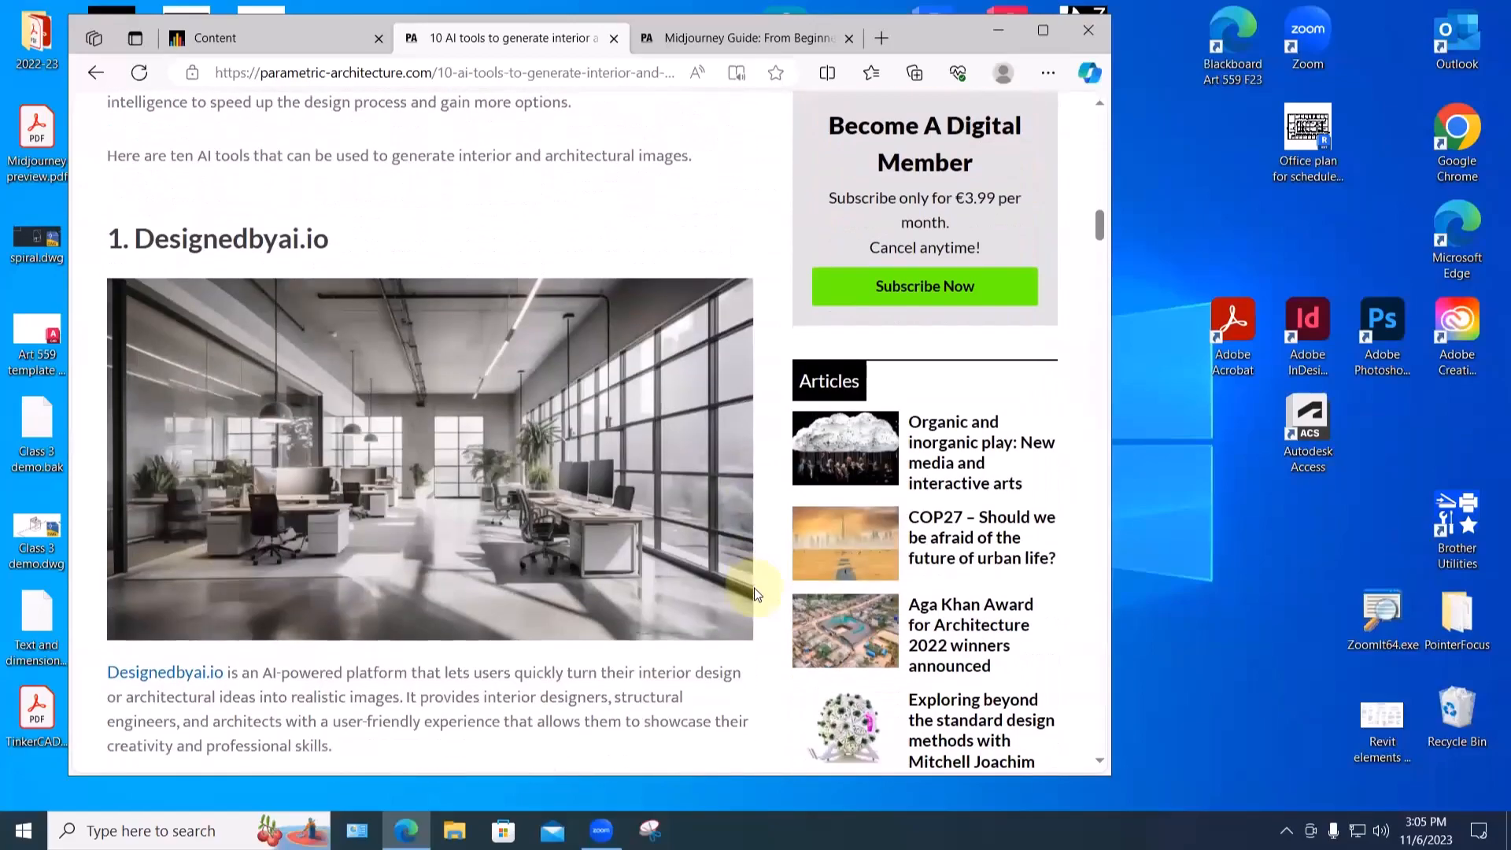
pyautogui.scroll(-15, 583, 494)
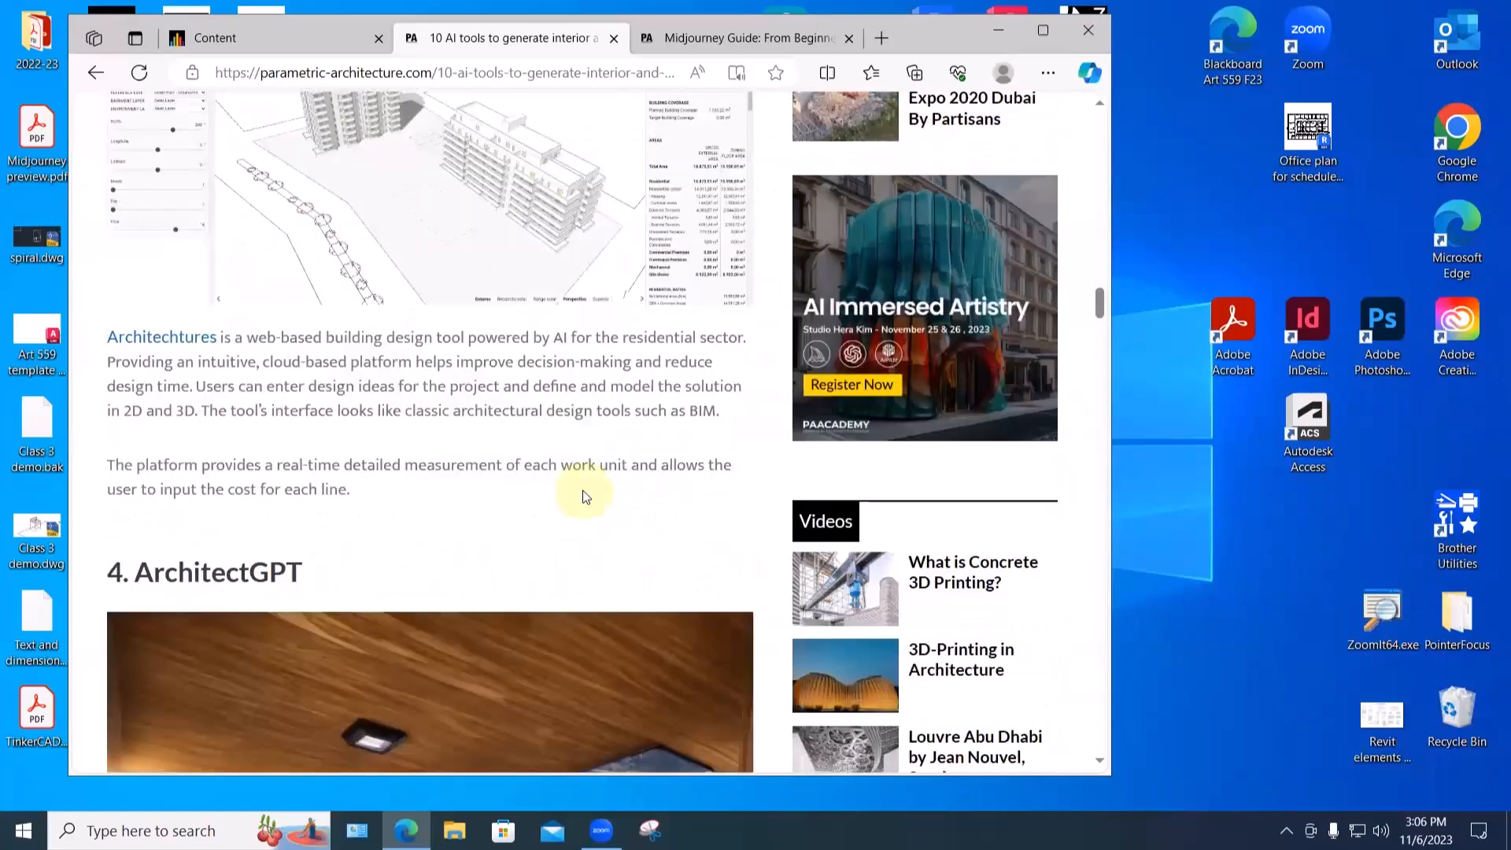
pyautogui.scroll(-5, 582, 496)
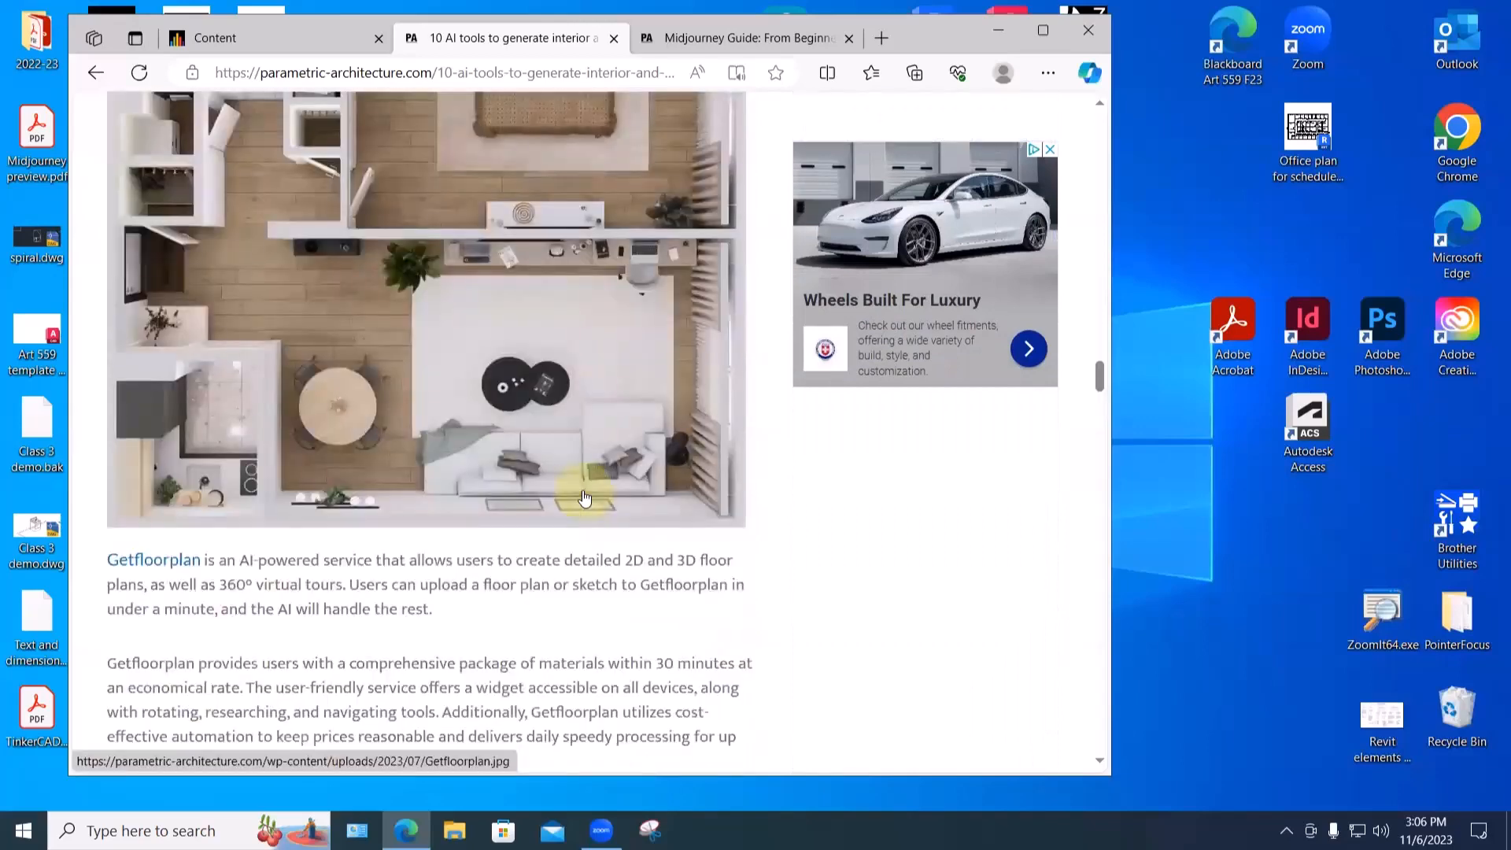
pyautogui.scroll(1, 584, 498)
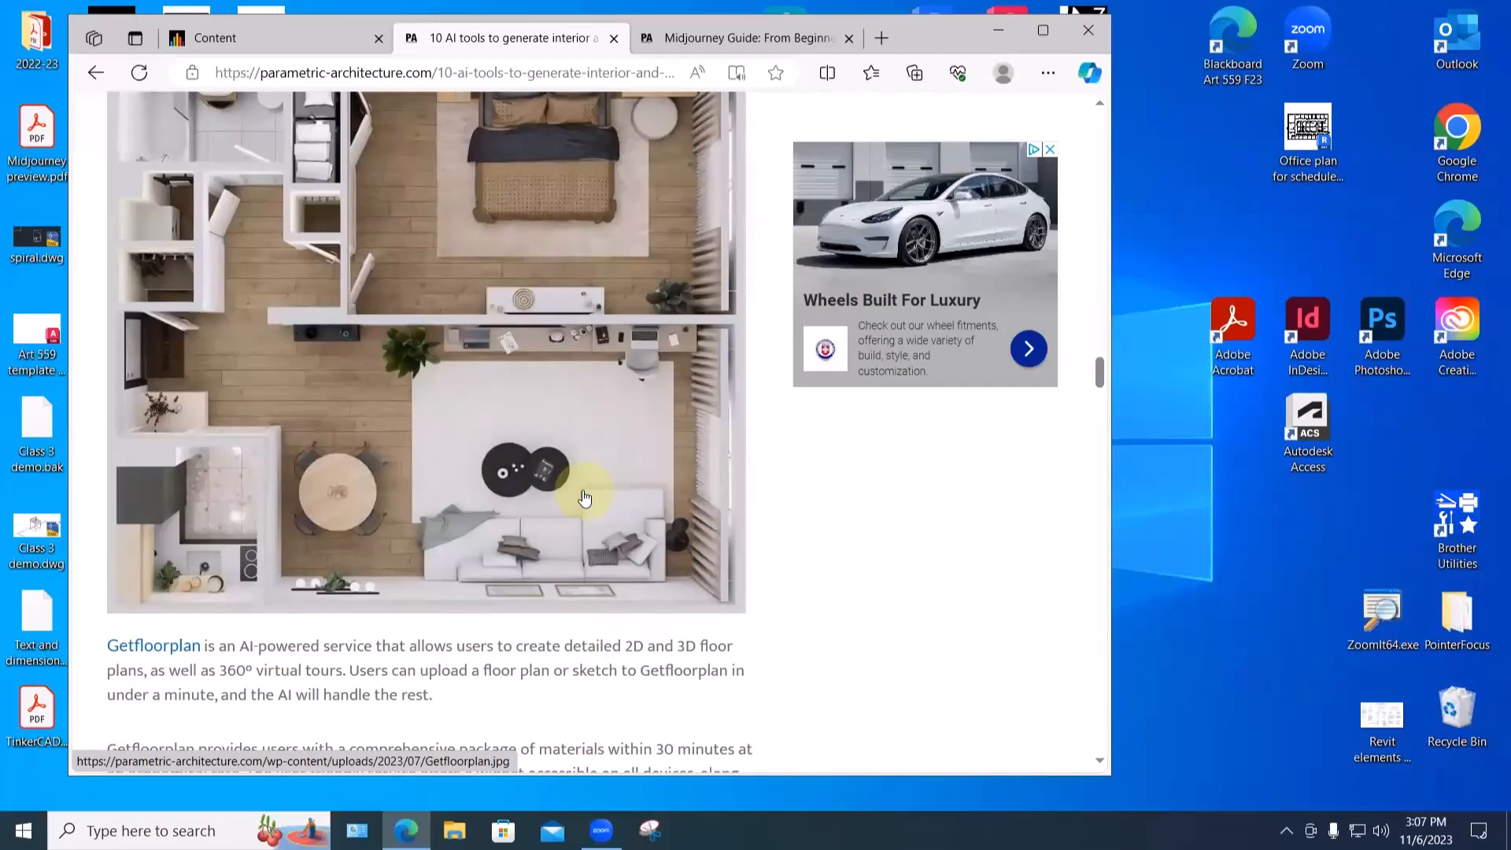
# - Finish reviewing the Getfloorplan section, close Edge, and launch Photoshop from the desktop
pyautogui.scroll(-10, 585, 498)
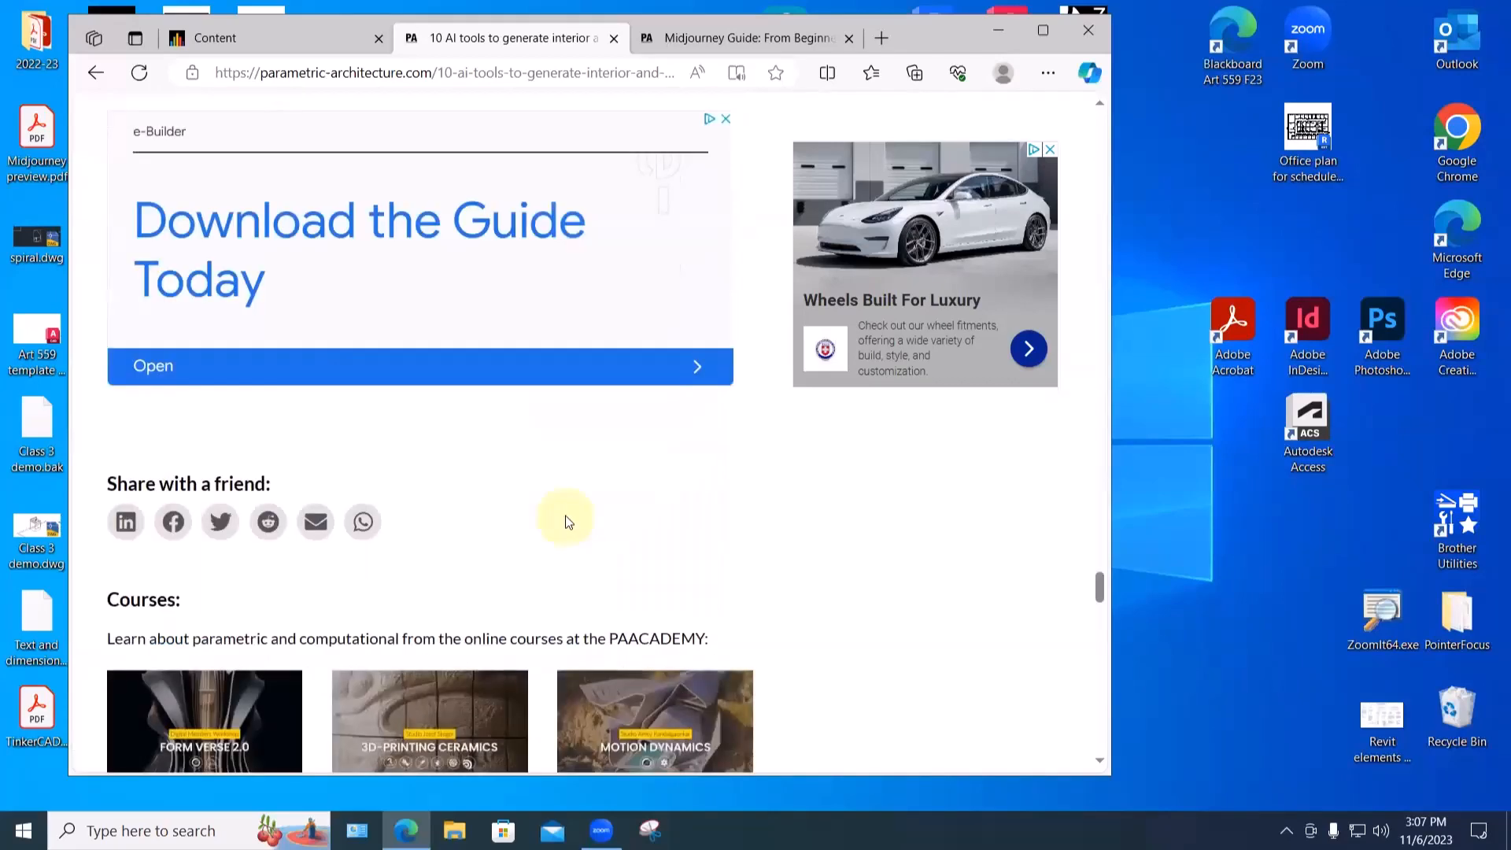
pyautogui.scroll(-2, 567, 516)
pyautogui.scroll(2, 566, 519)
pyautogui.click(1085, 31)
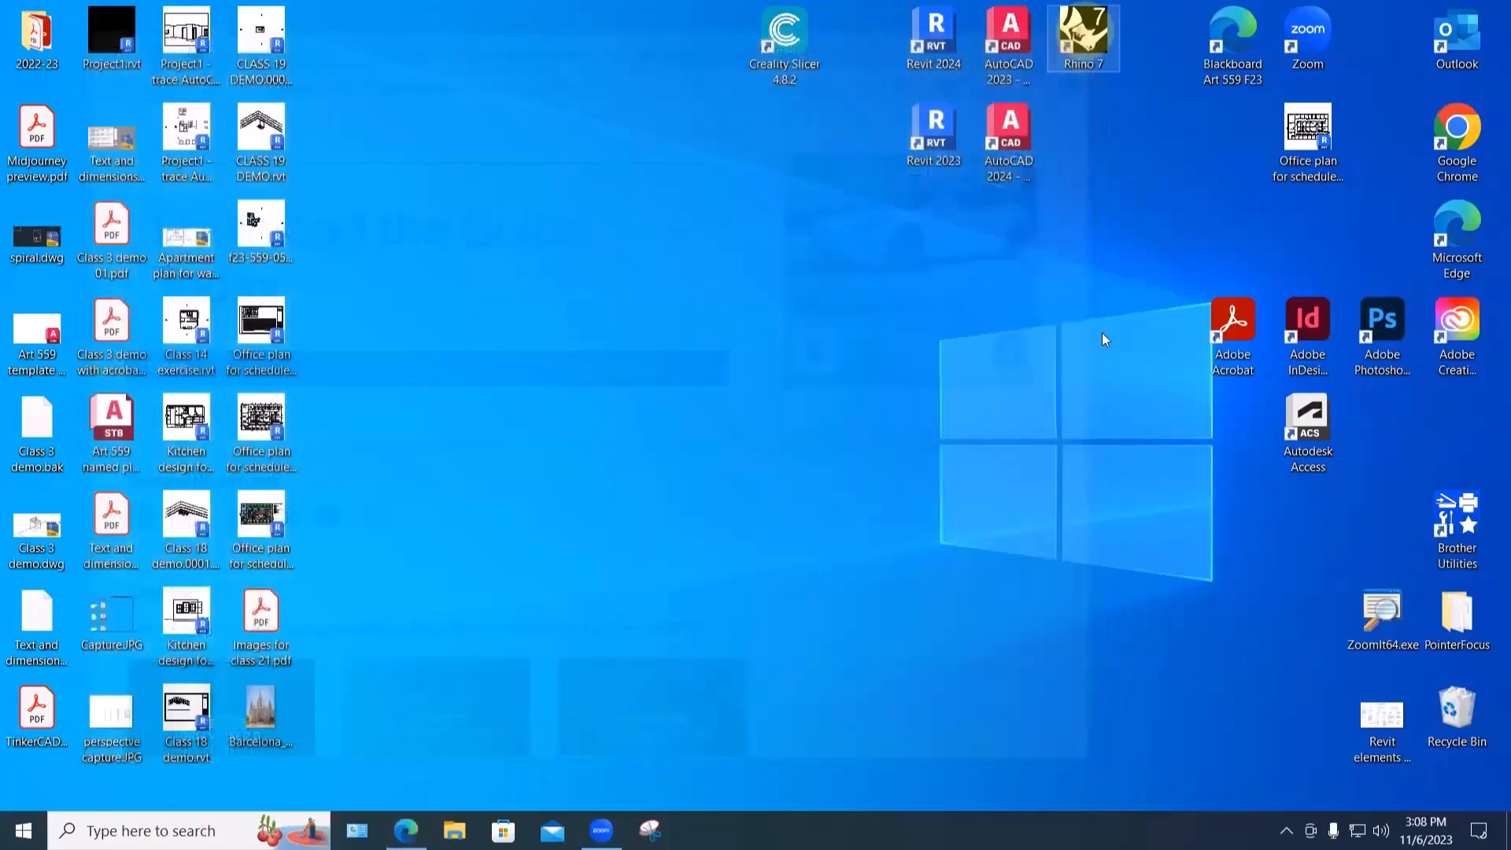
pyautogui.doubleClick(1382, 322)
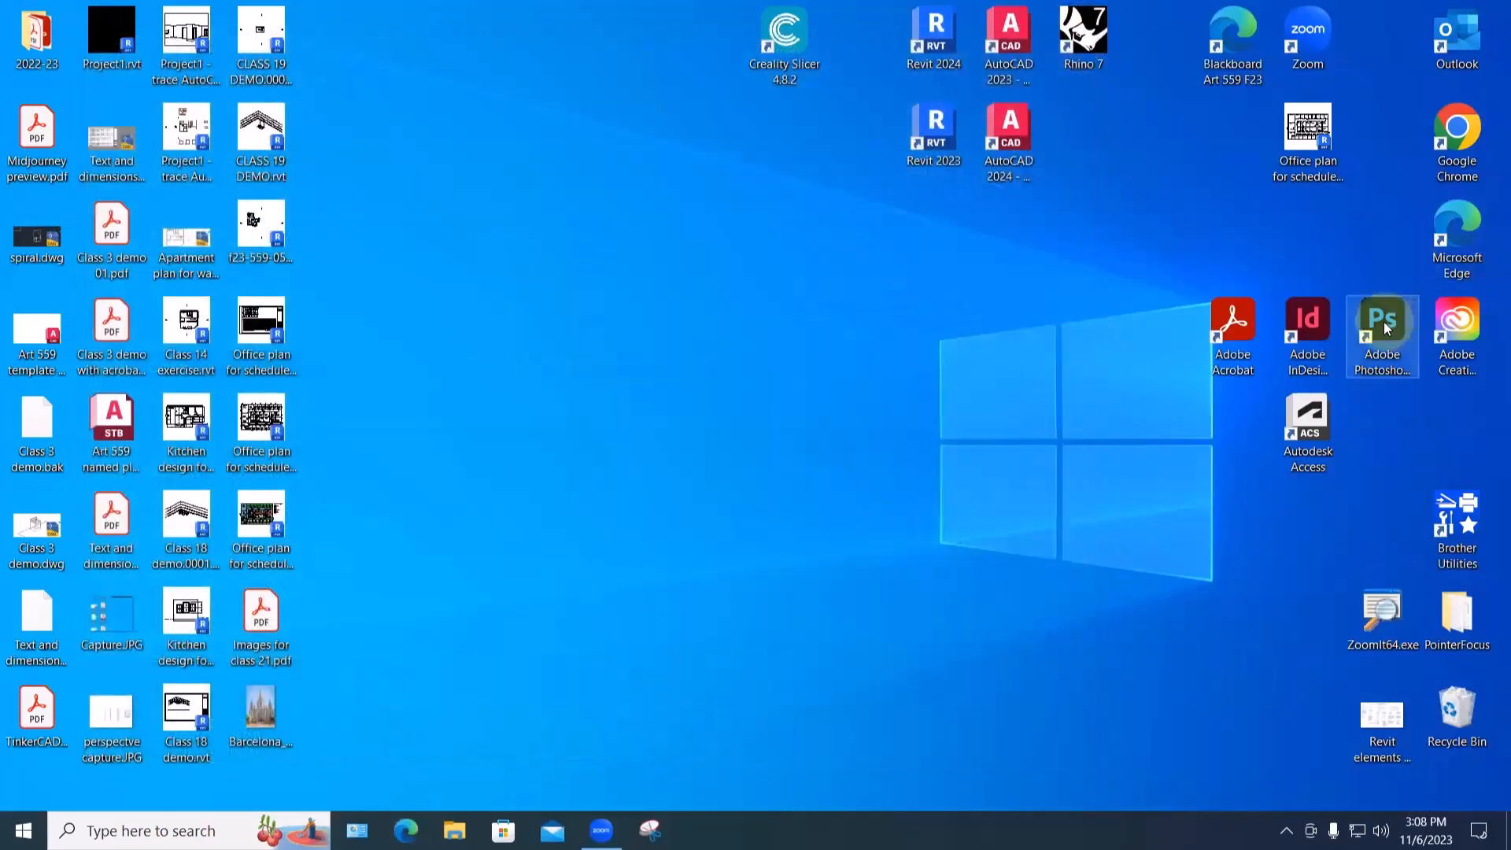